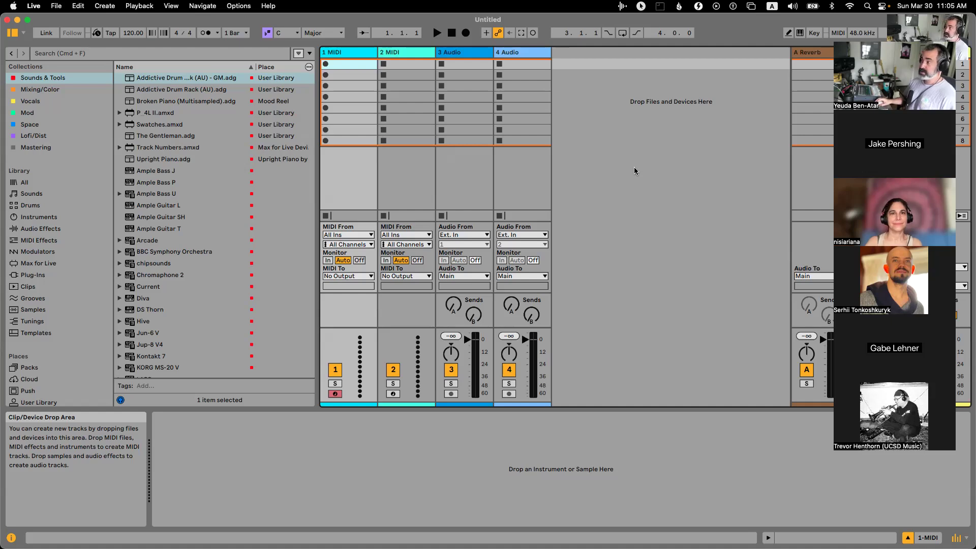
Leave the untitled Live set for Chrome's 'Live 12.2 is Coming' article tab.
{"action": "left_click", "coordinate": [908, 17]}
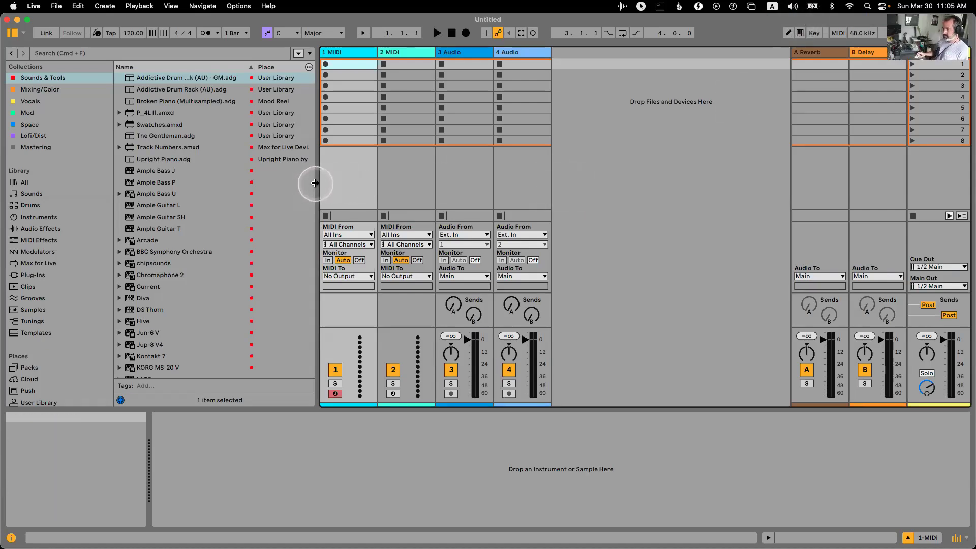
{"action": "key", "text": "super+Tab"}
{"action": "left_click", "coordinate": [455, 22]}
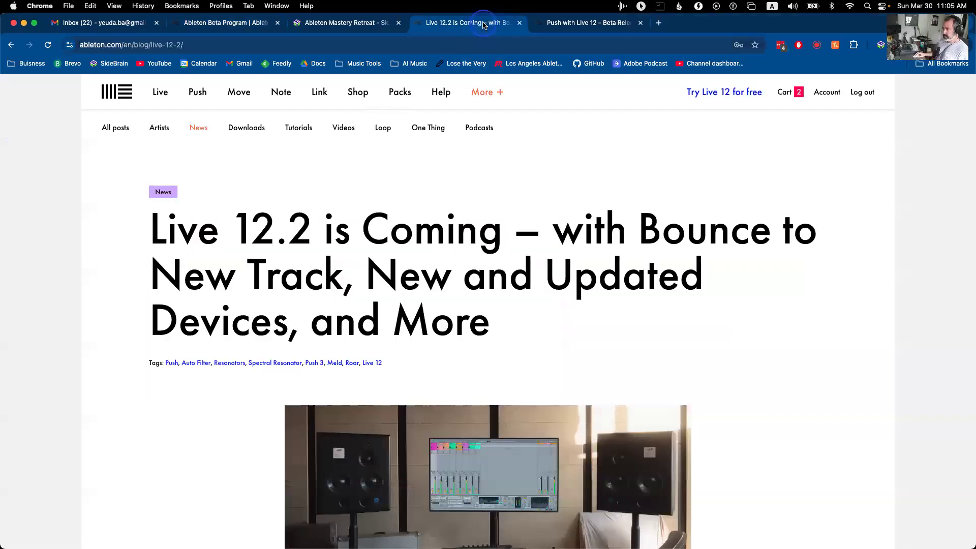
Skim the Live 12.2 article and follow its link to the Live 12 beta release notes.
{"action": "left_click", "coordinate": [446, 47]}
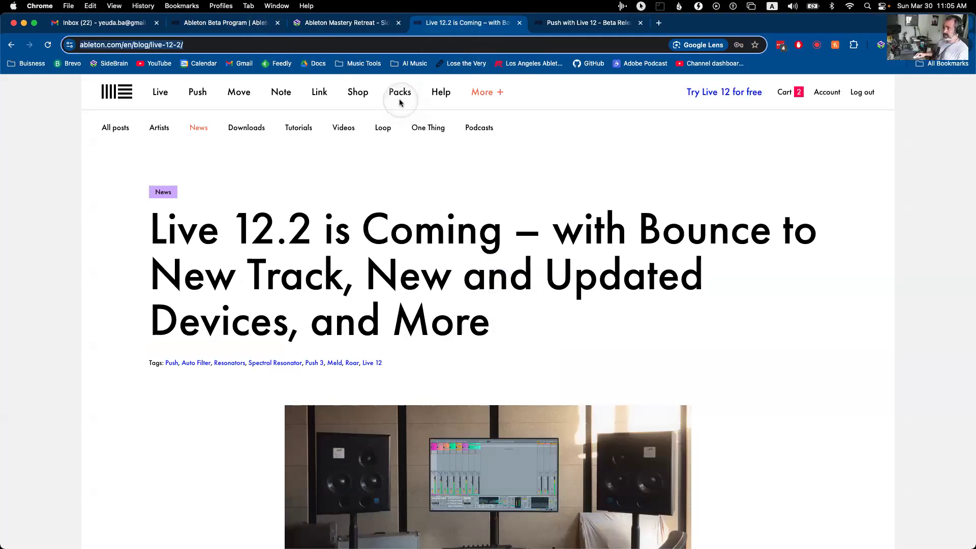
{"action": "scroll", "coordinate": [494, 193], "scroll_direction": "down", "scroll_amount": 20}
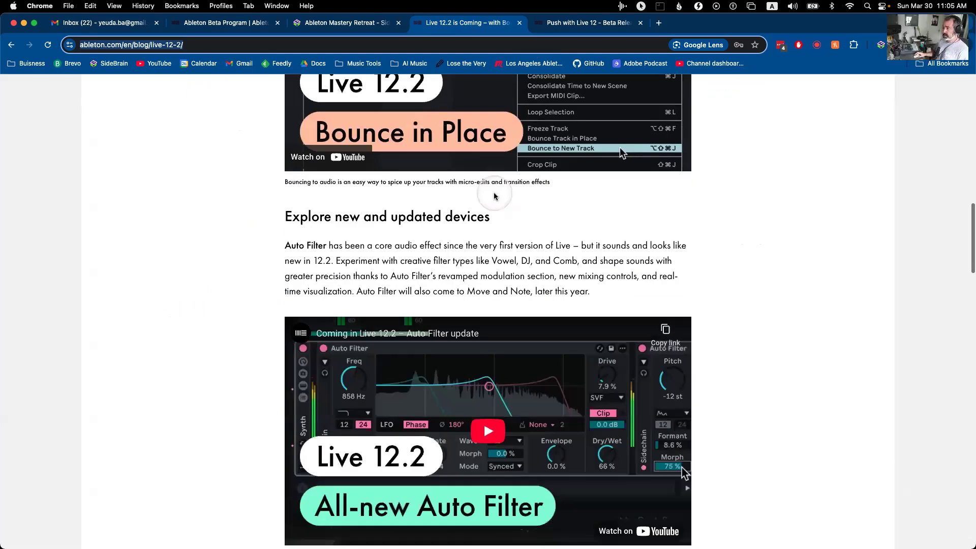
{"action": "scroll", "coordinate": [612, 231], "scroll_direction": "up", "scroll_amount": 15}
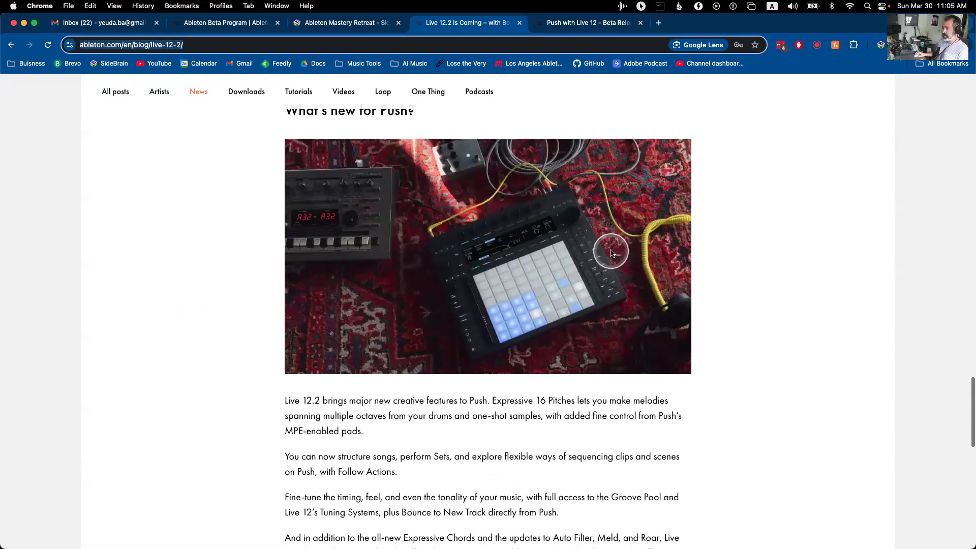
{"action": "left_click", "coordinate": [471, 367]}
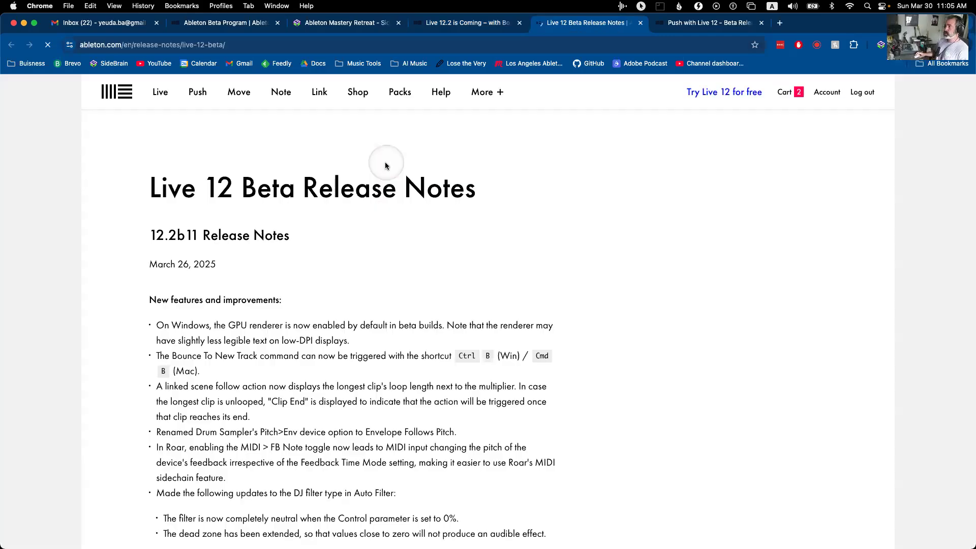
Scroll through the Live 12 beta release notes, then return to Ableton Live.
{"action": "scroll", "coordinate": [426, 277], "scroll_direction": "down", "scroll_amount": 3}
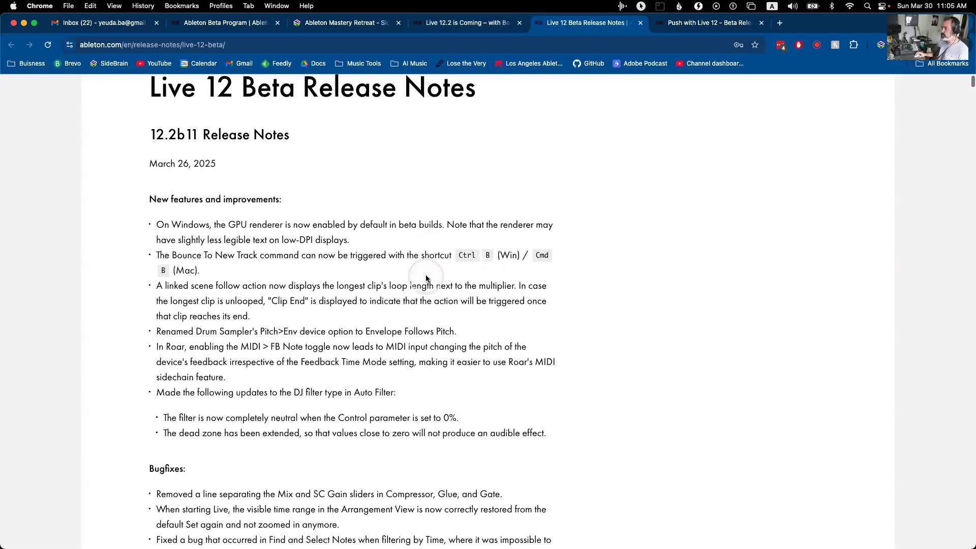
{"action": "scroll", "coordinate": [426, 277], "scroll_direction": "down", "scroll_amount": 6}
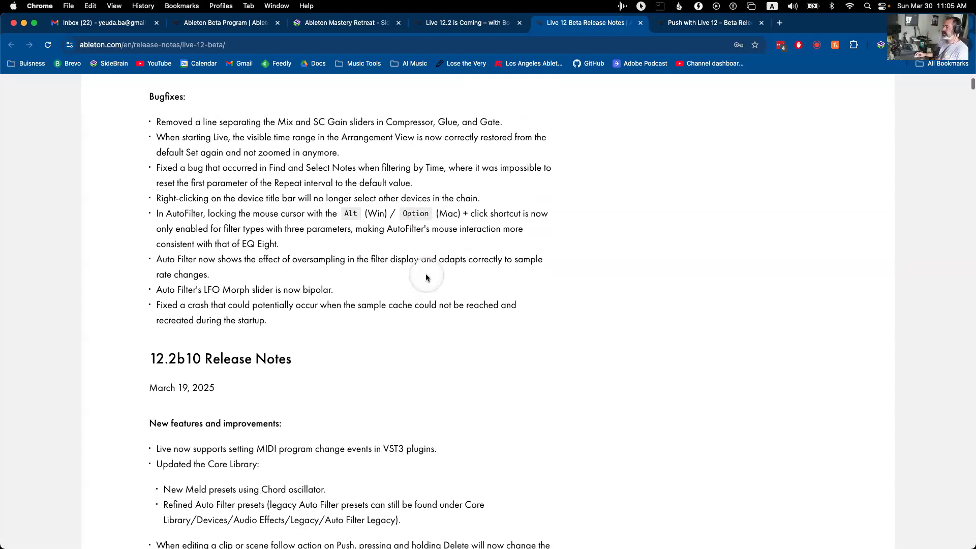
{"action": "scroll", "coordinate": [425, 277], "scroll_direction": "down", "scroll_amount": 10}
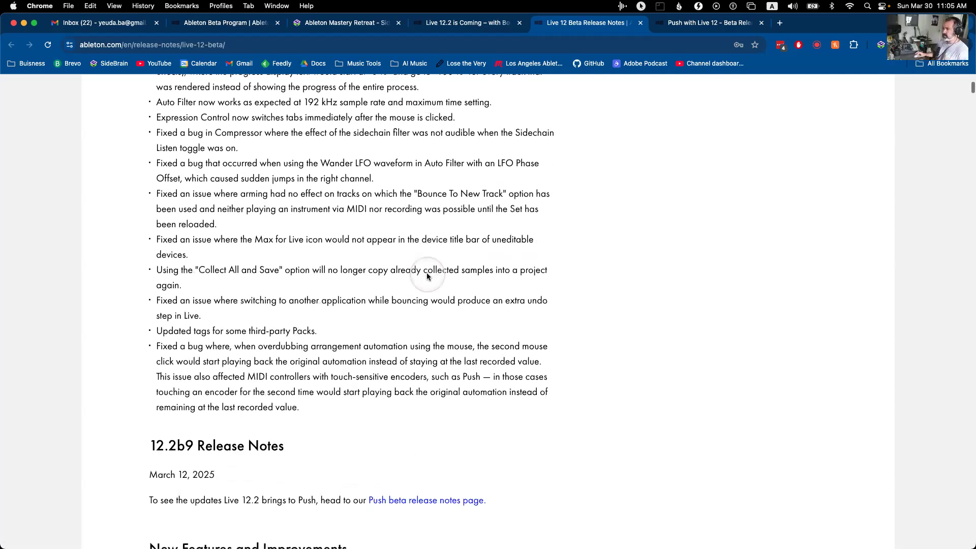
{"action": "scroll", "coordinate": [426, 274], "scroll_direction": "down", "scroll_amount": 2}
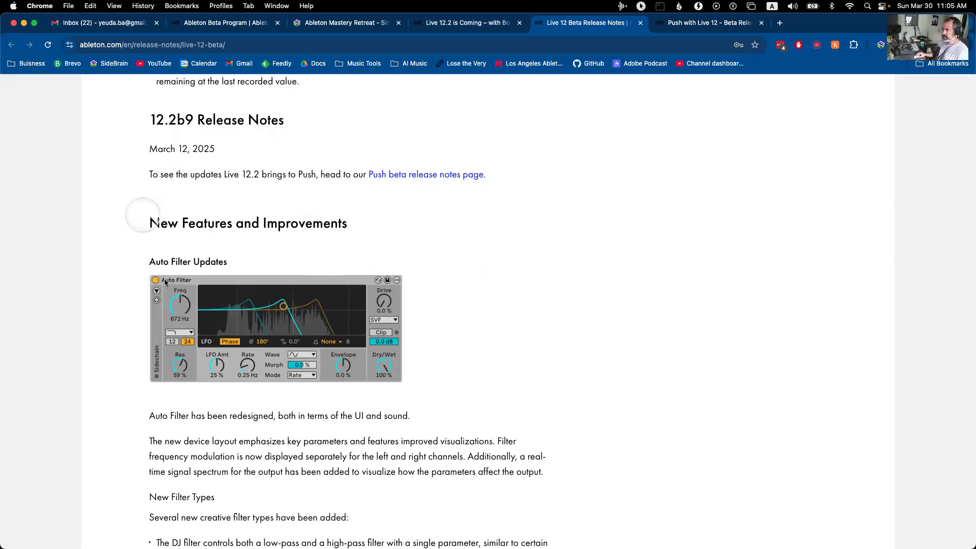
{"action": "scroll", "coordinate": [249, 264], "scroll_direction": "down", "scroll_amount": 1}
{"action": "scroll", "coordinate": [279, 280], "scroll_direction": "down", "scroll_amount": 20}
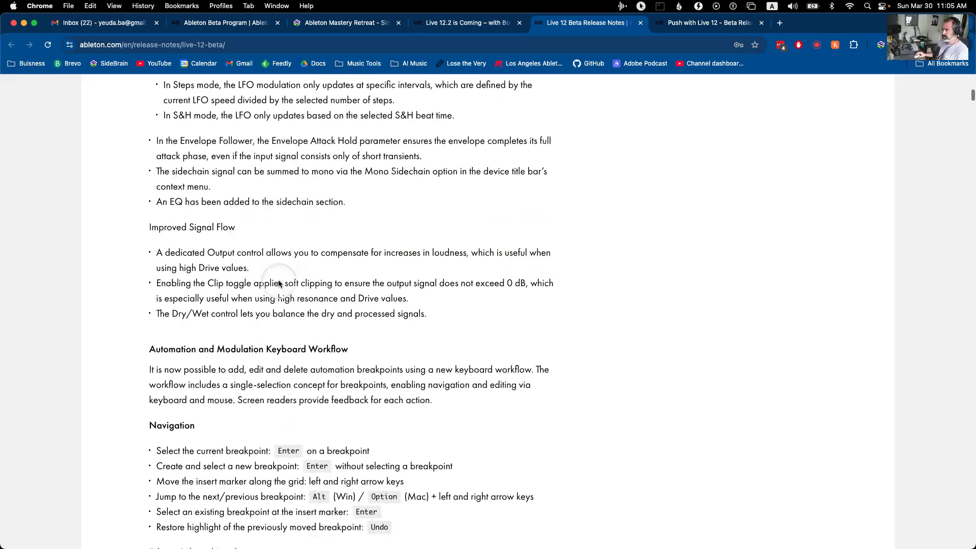
{"action": "scroll", "coordinate": [278, 280], "scroll_direction": "up", "scroll_amount": 20}
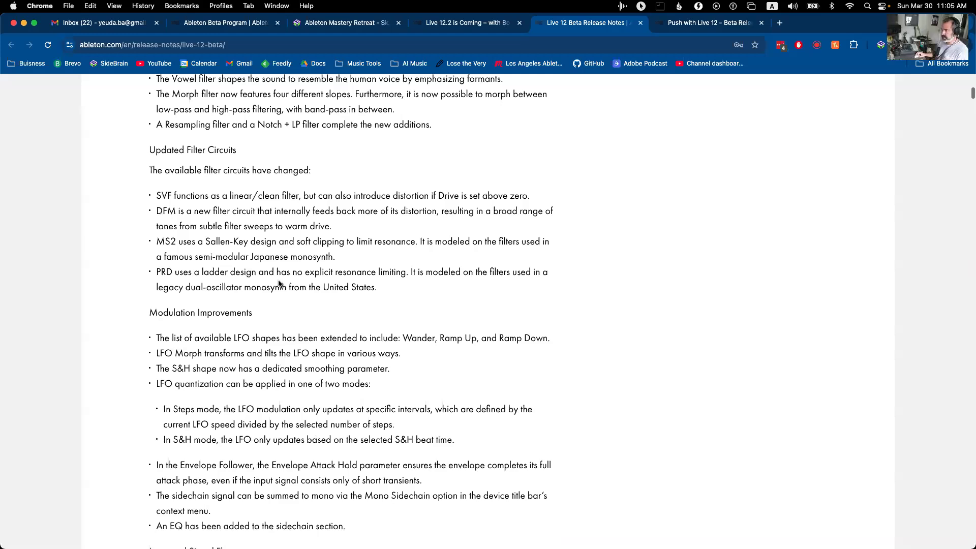
{"action": "scroll", "coordinate": [279, 281], "scroll_direction": "up", "scroll_amount": 3}
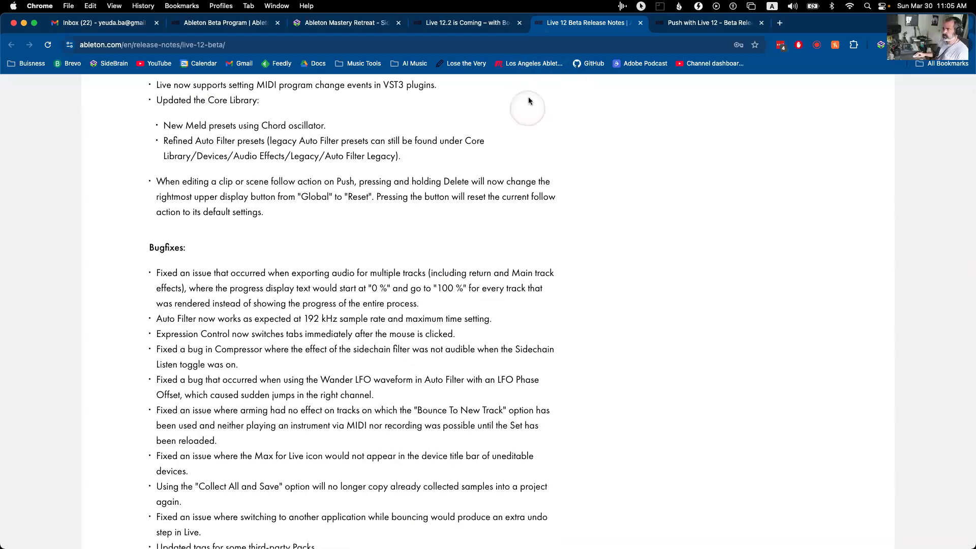
{"action": "key", "text": "super+Tab"}
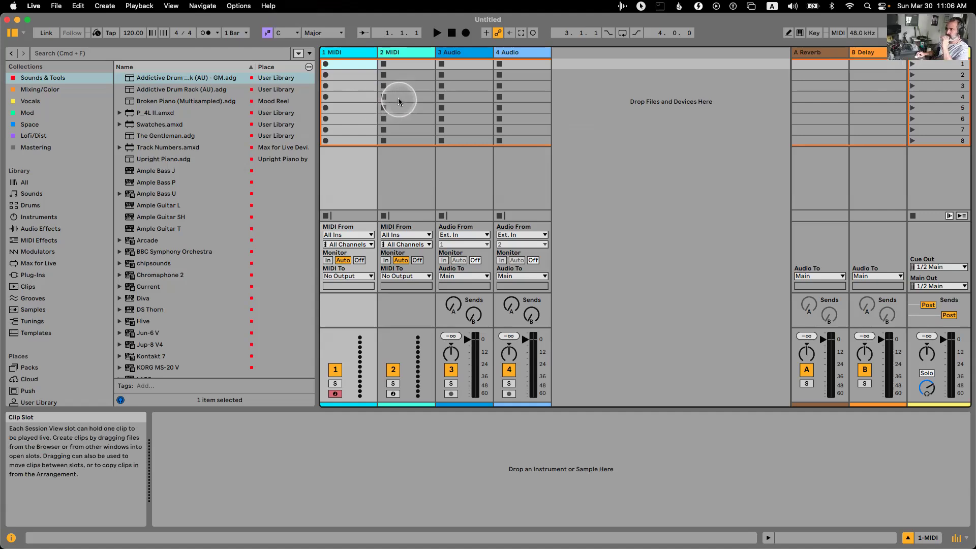
Look over the untitled set's Session view, then switch to the Arrangement view with its four tracks.
{"action": "left_click", "coordinate": [611, 128]}
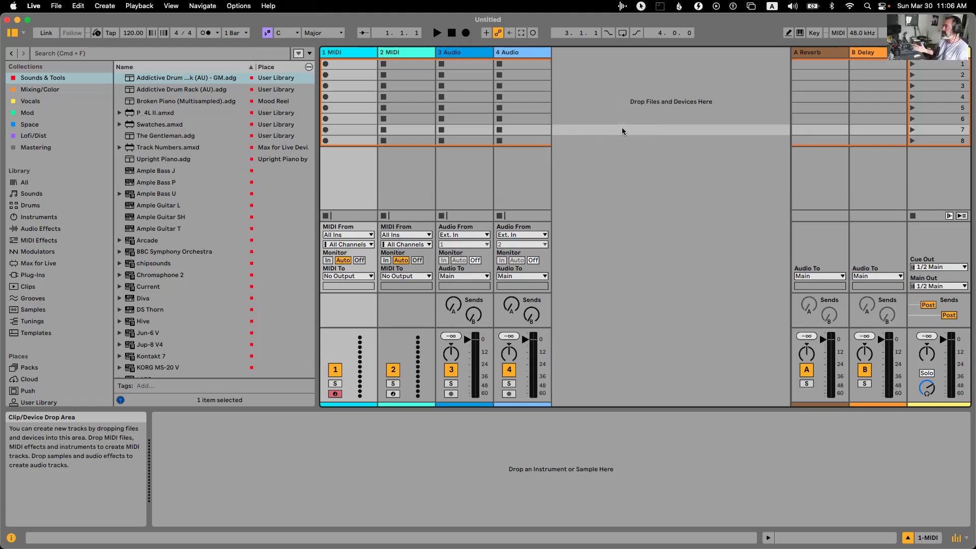
{"action": "key", "text": "Tab"}
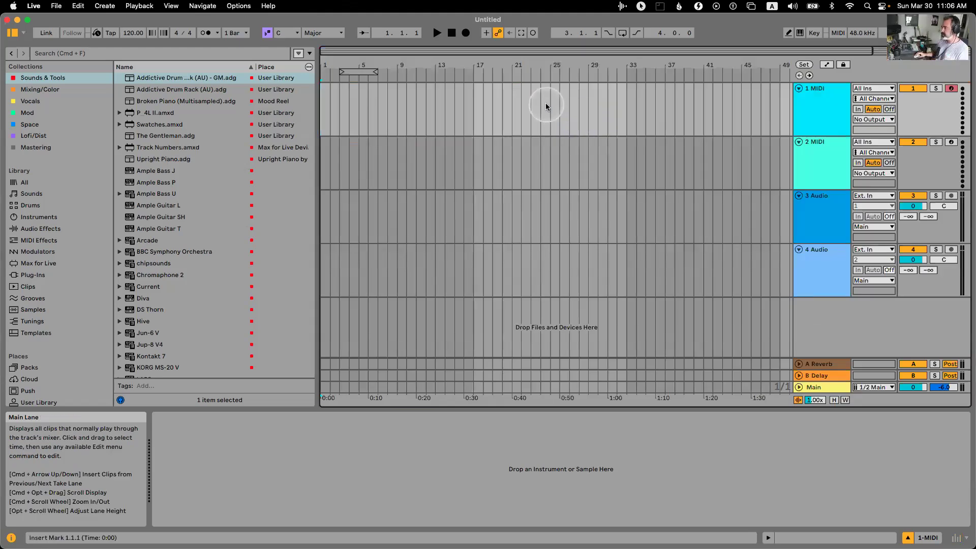
Insert an empty MIDI clip across bars 20–23 on track 1, then delete it again.
{"action": "right_click", "coordinate": [545, 106]}
{"action": "left_click_drag", "start_coordinate": [502, 106], "coordinate": [535, 113]}
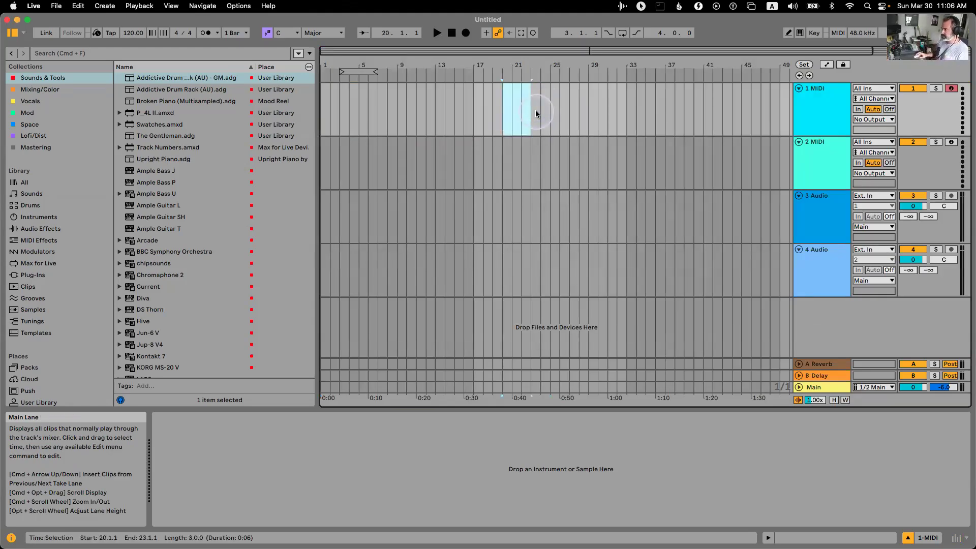
{"action": "key", "text": "super+shift+m"}
{"action": "right_click", "coordinate": [518, 88]}
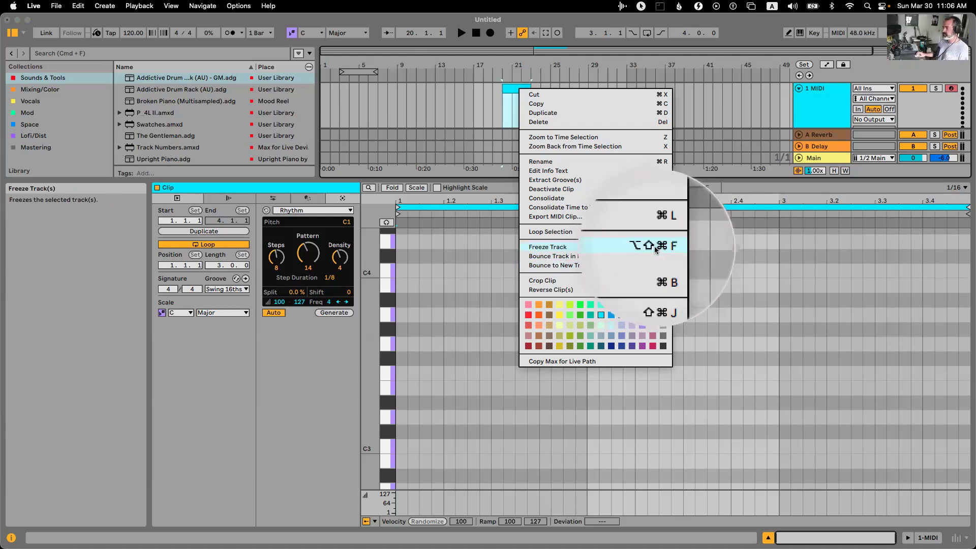
{"action": "left_click", "coordinate": [707, 118]}
{"action": "left_click_drag", "start_coordinate": [626, 179], "coordinate": [622, 321]}
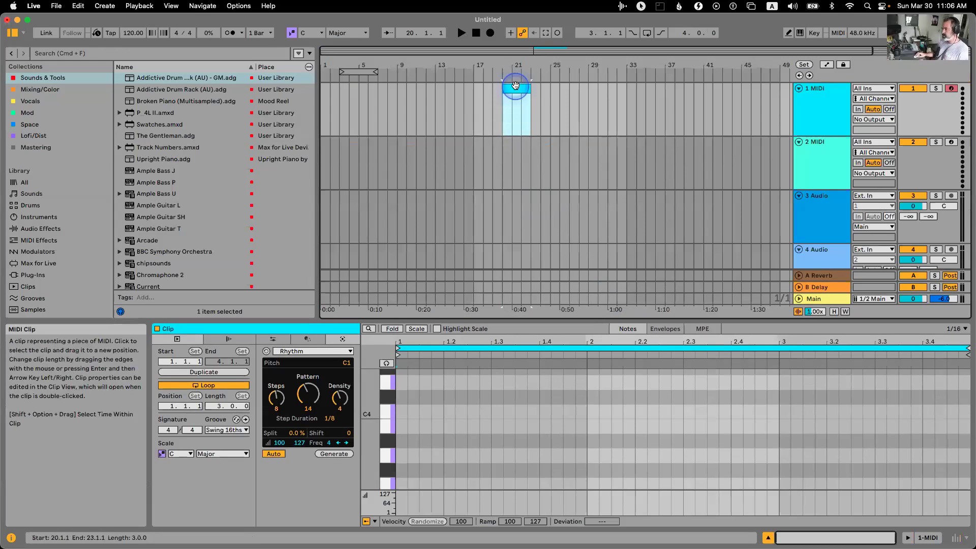
{"action": "key", "text": "Delete"}
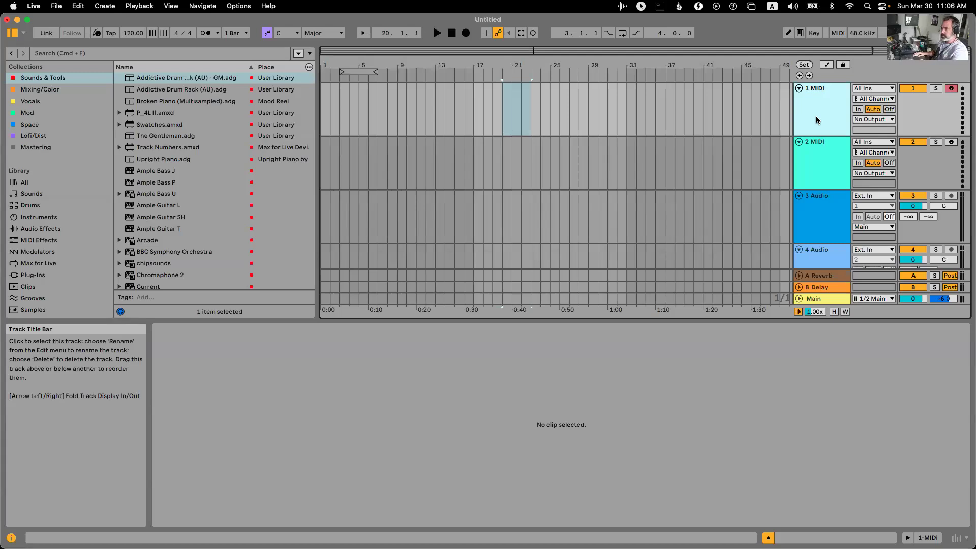
{"action": "left_click", "coordinate": [46, 217]}
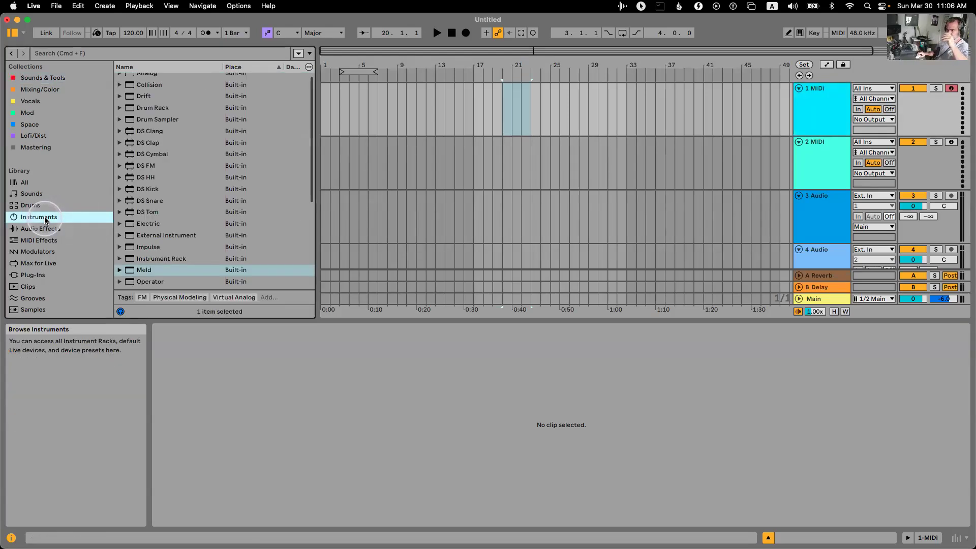
Drag the Expressive Chords device from its pack onto the 1 MIDI track.
{"action": "scroll", "coordinate": [86, 194], "scroll_direction": "down", "scroll_amount": 3}
{"action": "scroll", "coordinate": [85, 192], "scroll_direction": "down", "scroll_amount": 3}
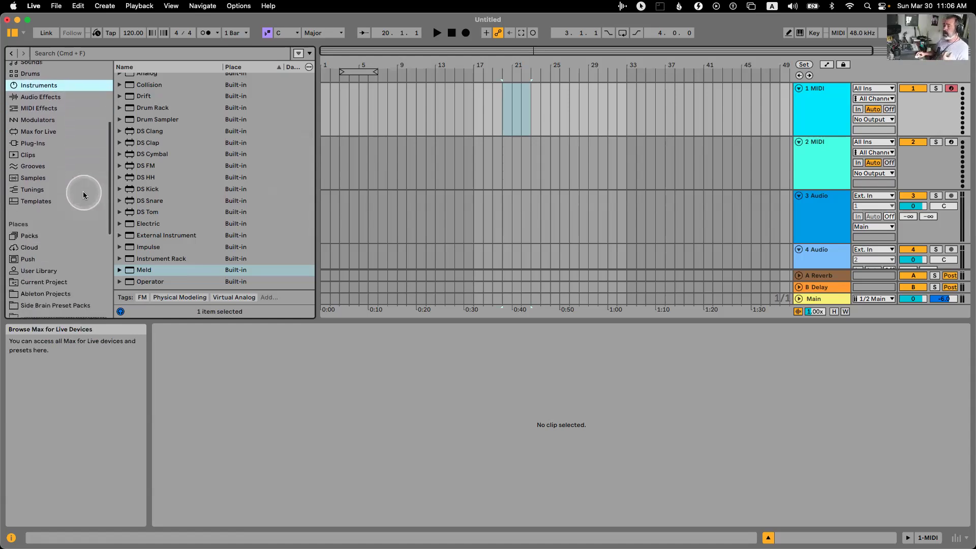
{"action": "left_click", "coordinate": [43, 235]}
{"action": "left_click", "coordinate": [541, 71]}
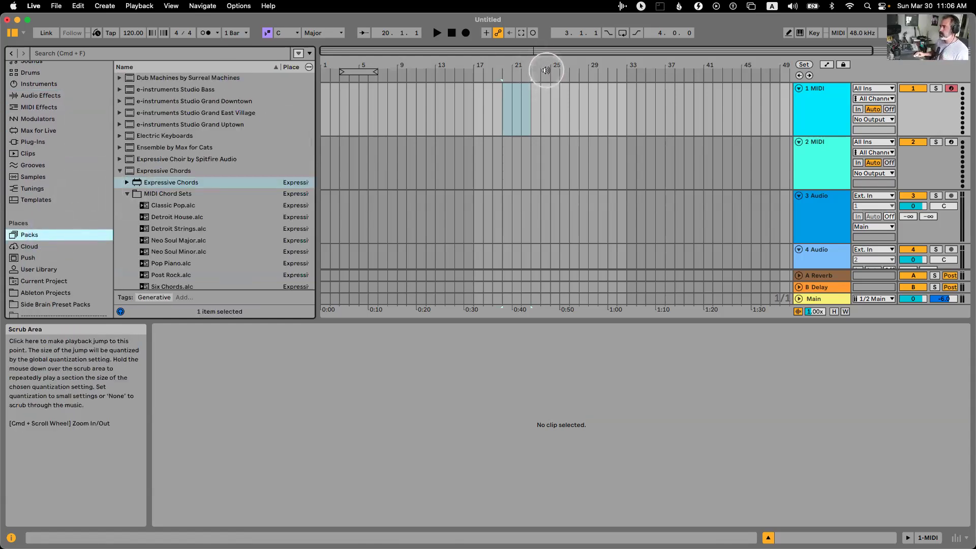
{"action": "left_click", "coordinate": [156, 182]}
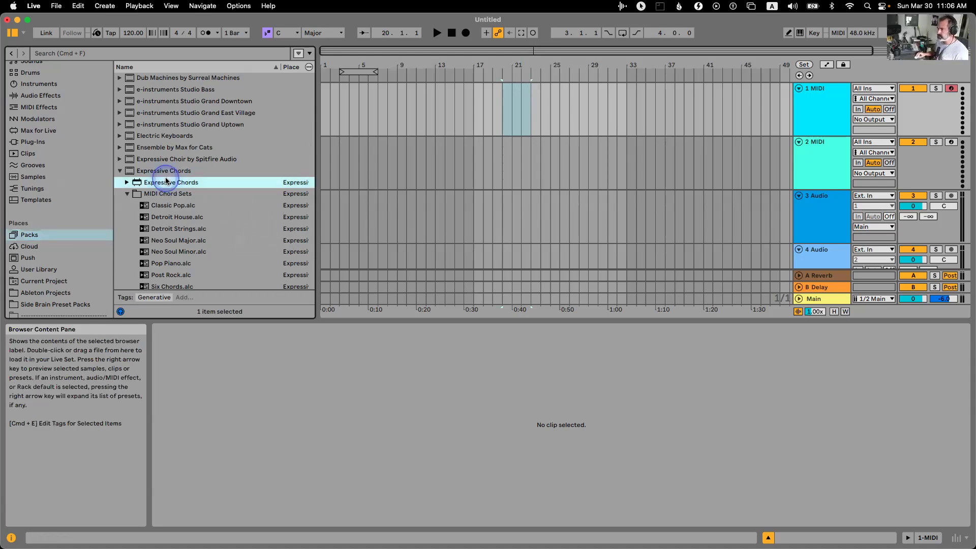
{"action": "left_click_drag", "start_coordinate": [153, 183], "coordinate": [448, 104]}
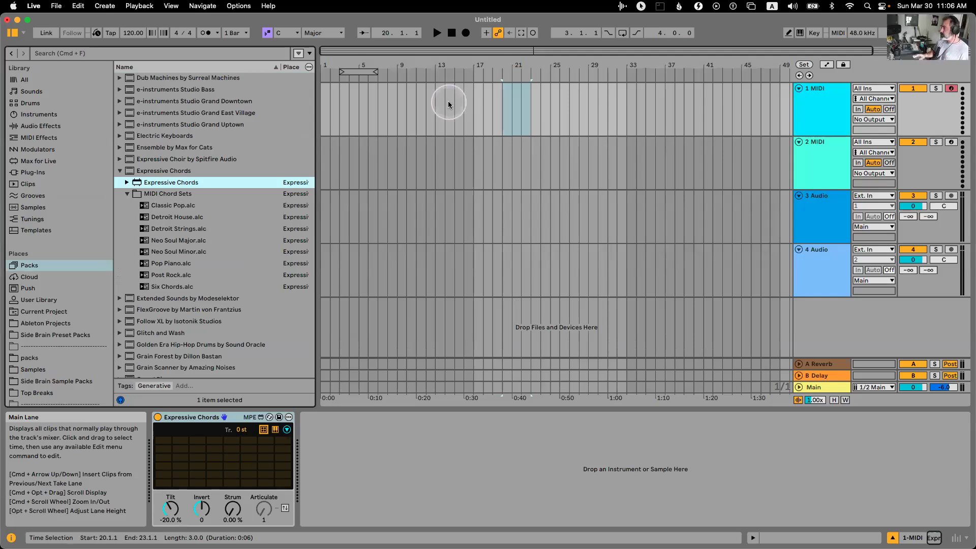
Locate Expressive Chords under MIDI Effects and select its device on track 1.
{"action": "scroll", "coordinate": [188, 173], "scroll_direction": "down", "scroll_amount": 15}
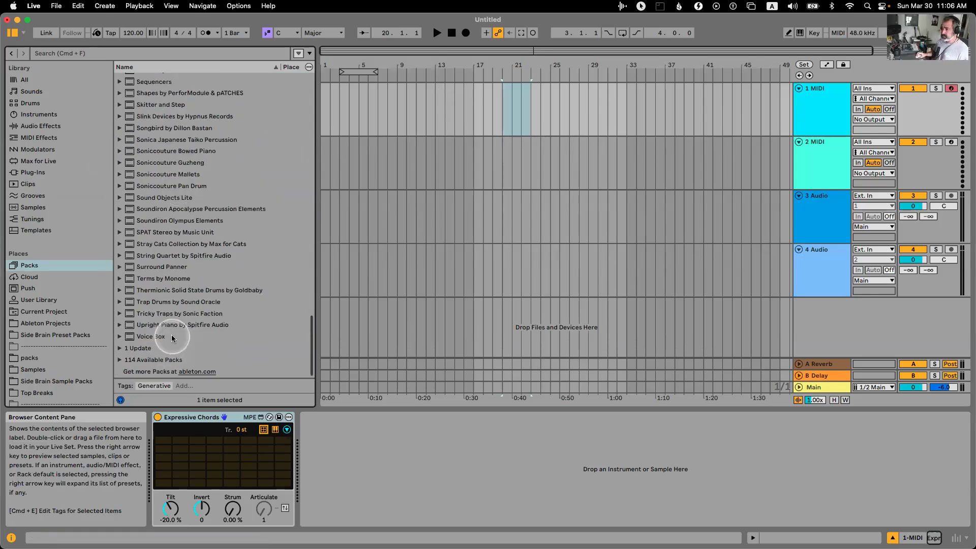
{"action": "left_click", "coordinate": [120, 348]}
{"action": "scroll", "coordinate": [157, 350], "scroll_direction": "up", "scroll_amount": 5}
{"action": "scroll", "coordinate": [157, 350], "scroll_direction": "up", "scroll_amount": 20}
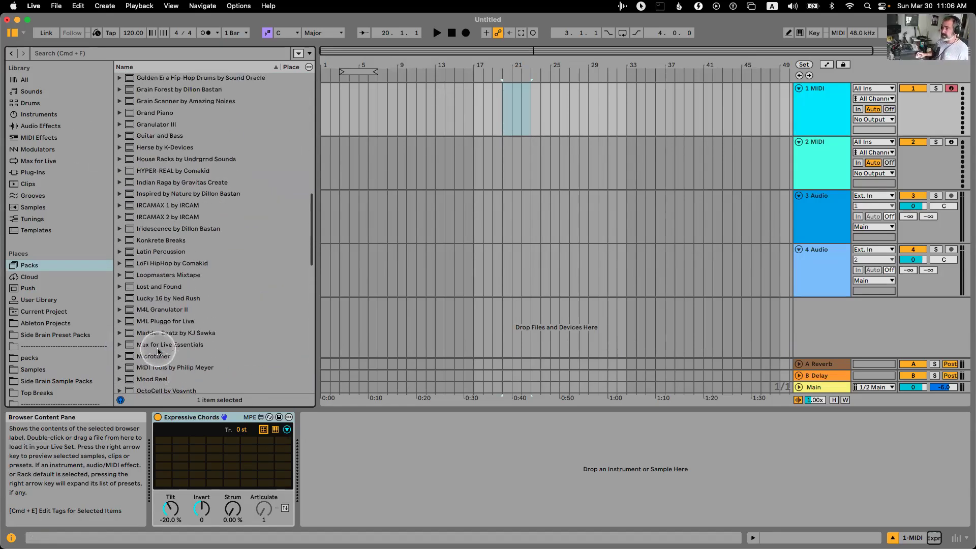
{"action": "scroll", "coordinate": [221, 233], "scroll_direction": "down", "scroll_amount": 10}
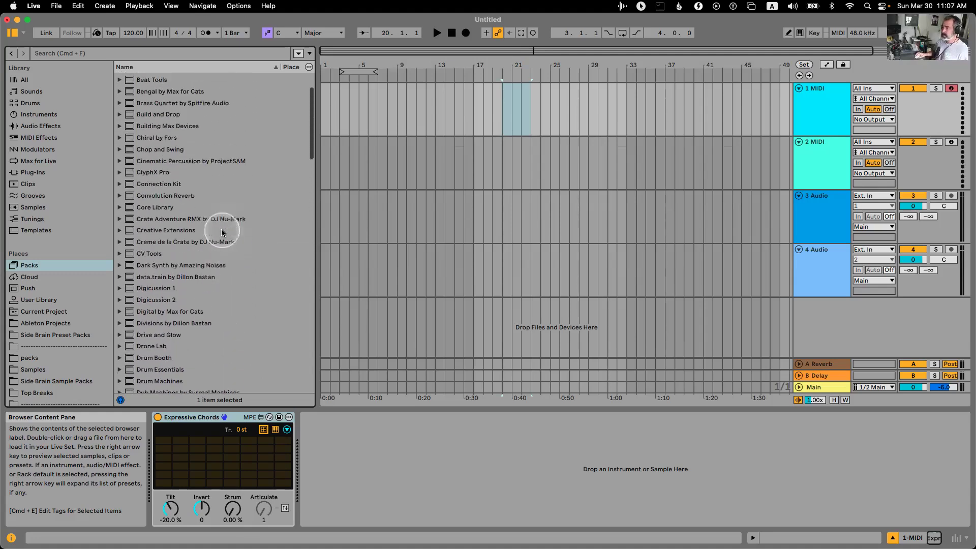
{"action": "scroll", "coordinate": [230, 233], "scroll_direction": "down", "scroll_amount": 8}
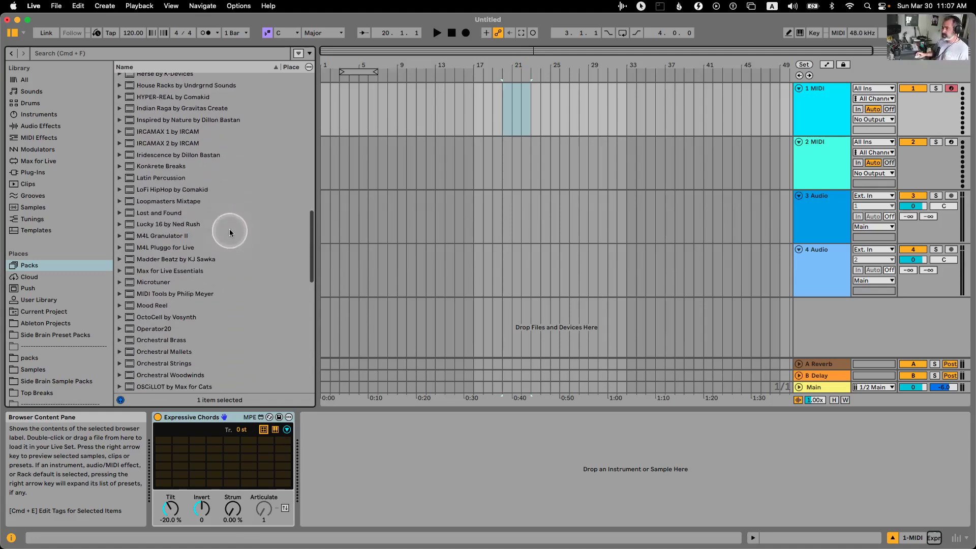
{"action": "left_click", "coordinate": [37, 151]}
{"action": "left_click", "coordinate": [41, 138]}
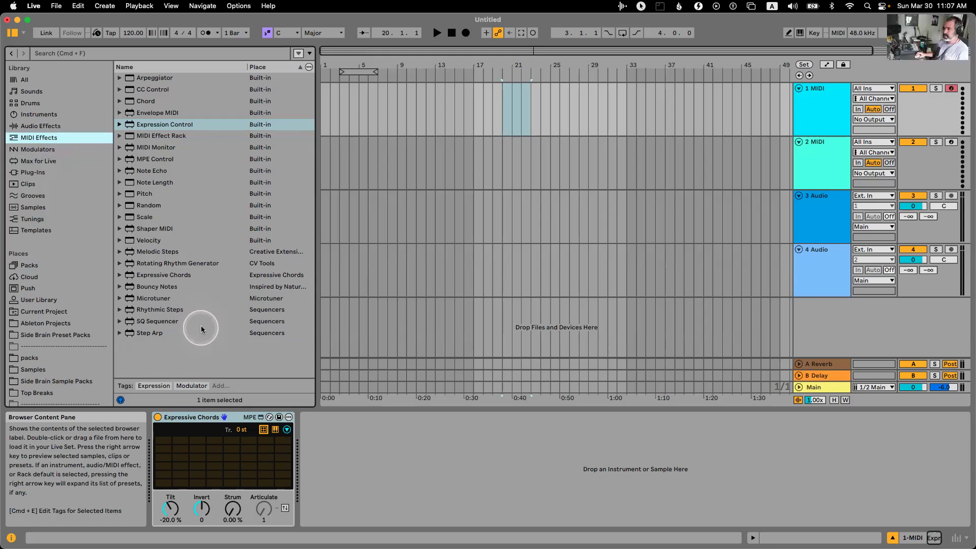
{"action": "left_click", "coordinate": [190, 274]}
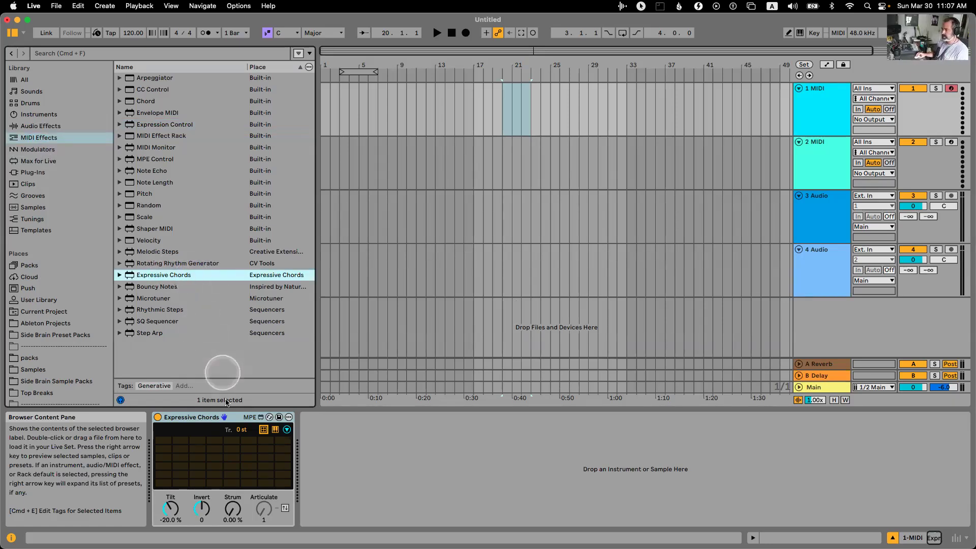
{"action": "left_click", "coordinate": [193, 419]}
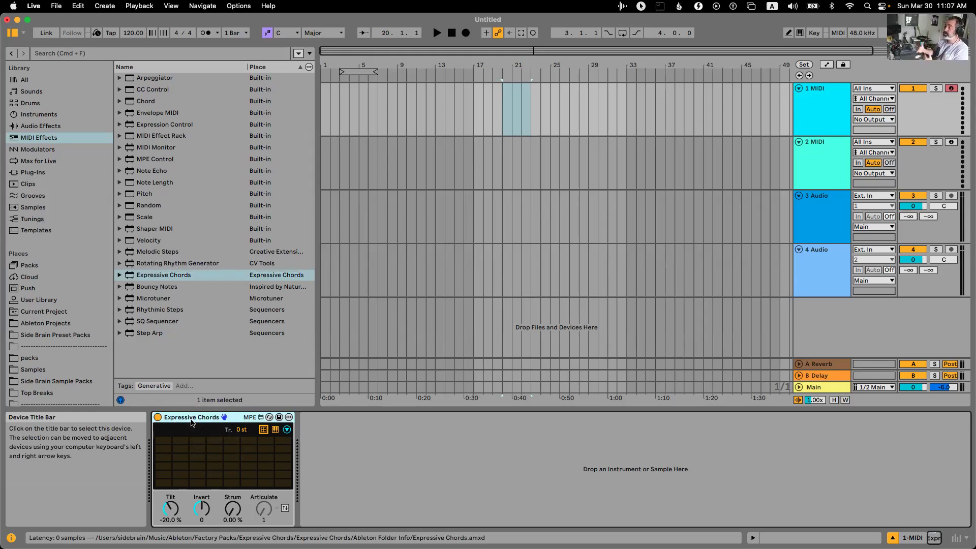
Load the Meld synth from Instruments after Expressive Chords on track 1, now named 1 Meld.
{"action": "left_click", "coordinate": [39, 114]}
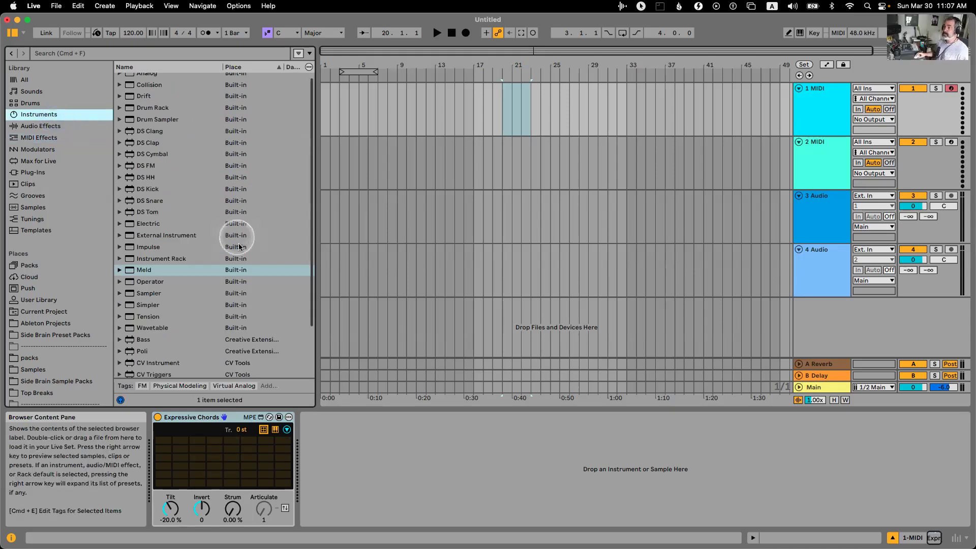
{"action": "double_click", "coordinate": [152, 270]}
{"action": "left_click", "coordinate": [557, 71]}
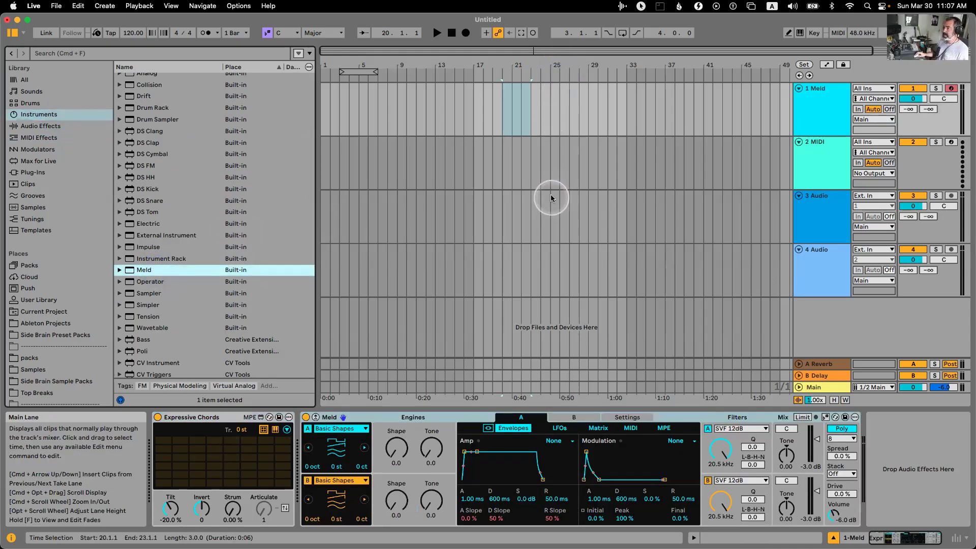
{"action": "left_click", "coordinate": [406, 418]}
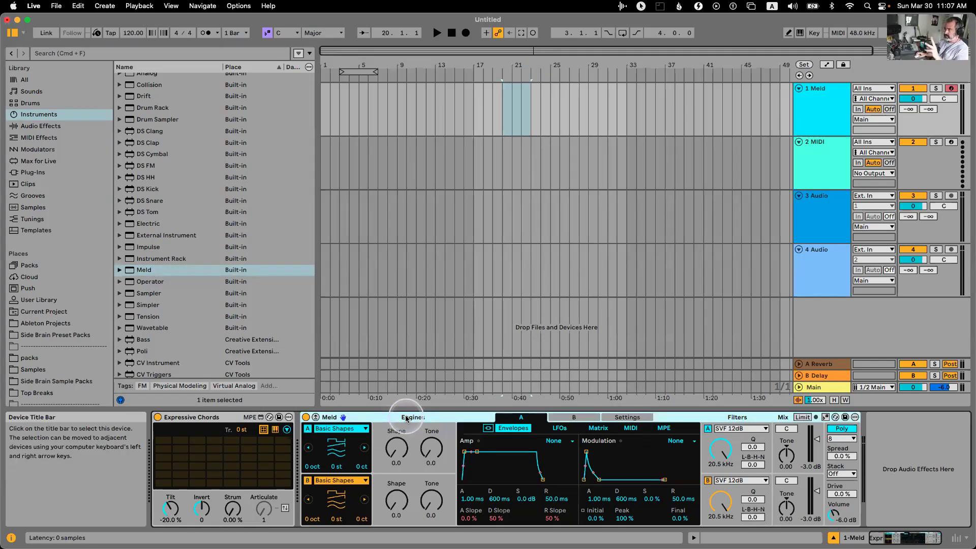
{"action": "left_click", "coordinate": [231, 418]}
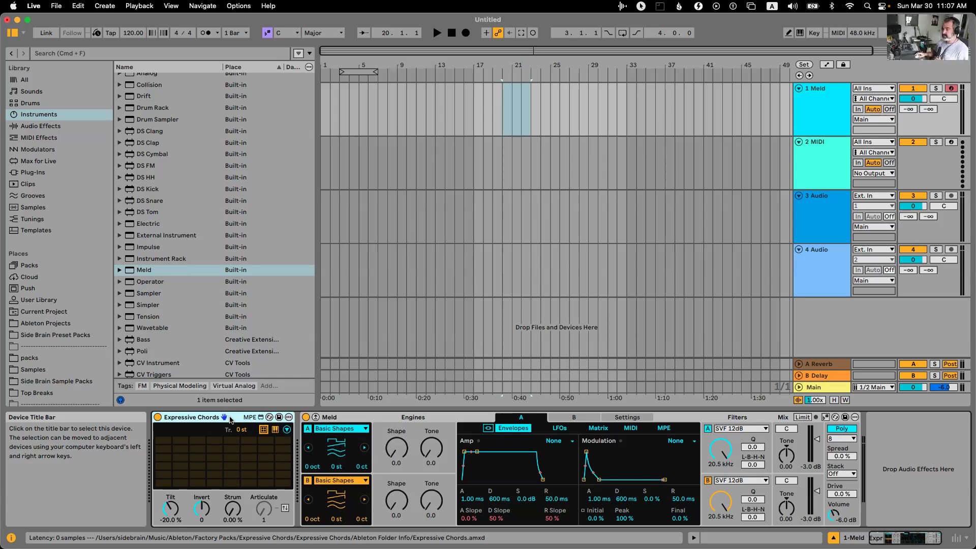
{"action": "left_click", "coordinate": [218, 417]}
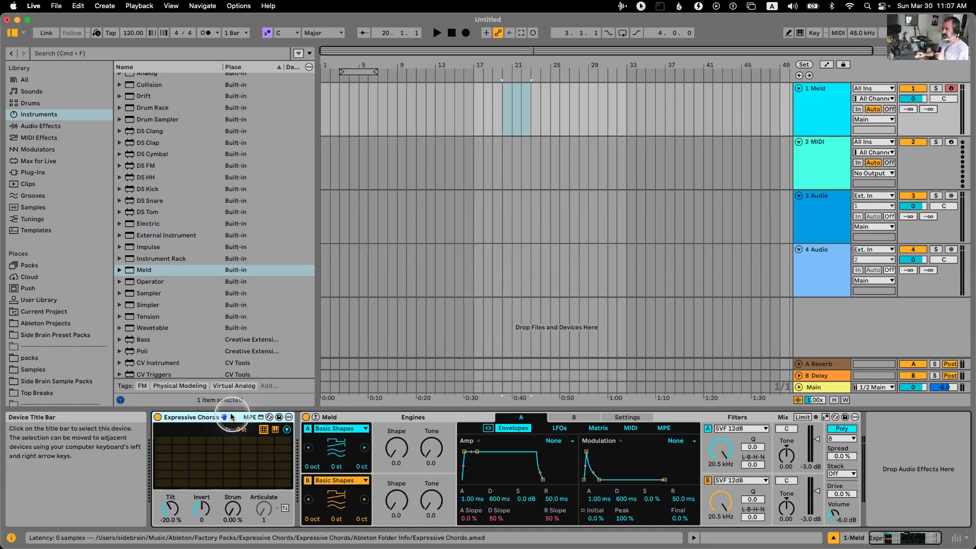
Replace Expressive Chords with the Chord MIDI effect placed before Meld.
{"action": "key", "text": "Delete"}
{"action": "left_click", "coordinate": [45, 126]}
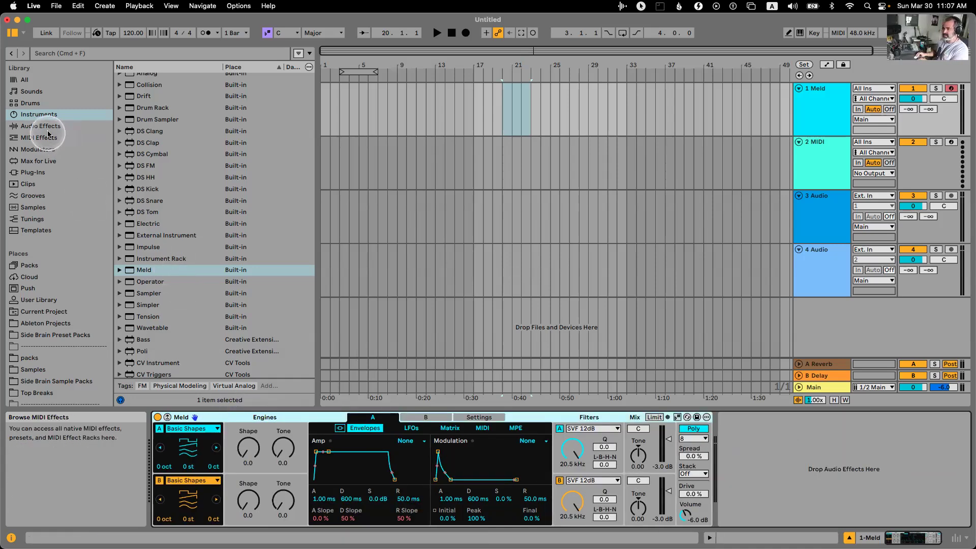
{"action": "left_click", "coordinate": [46, 138]}
{"action": "left_click", "coordinate": [146, 100]}
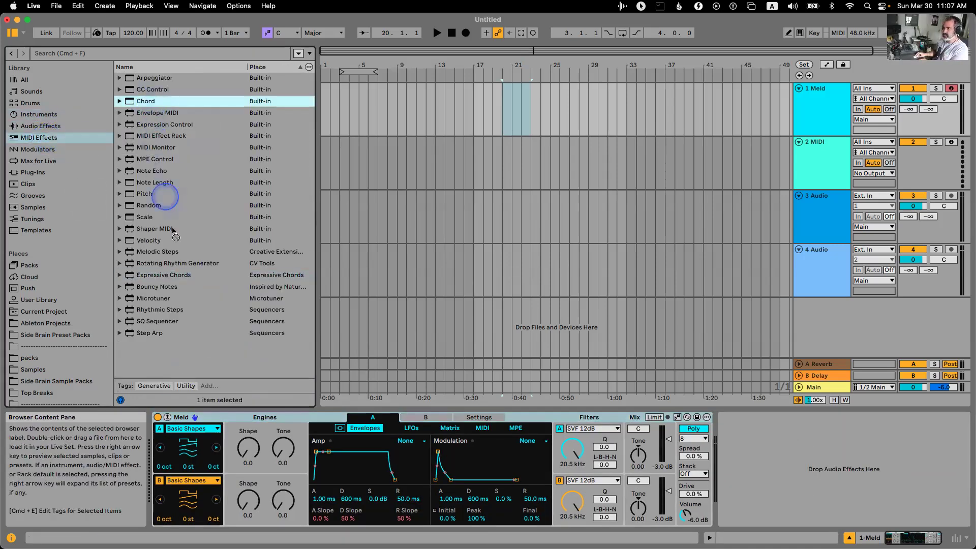
{"action": "left_click_drag", "start_coordinate": [182, 457], "coordinate": [165, 457]}
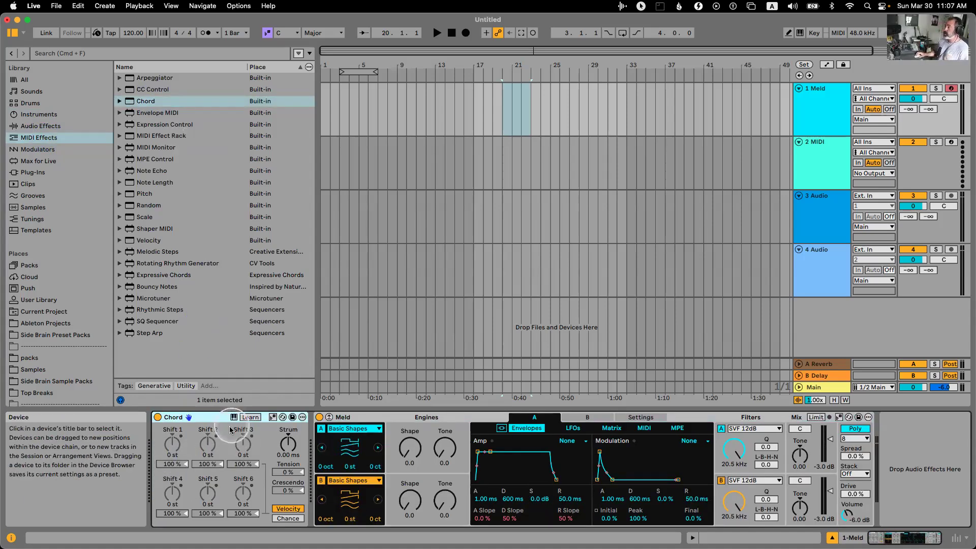
Set the Chord shifts to +2, +4 and +6 and enable Use Current Scale.
{"action": "left_click", "coordinate": [179, 446]}
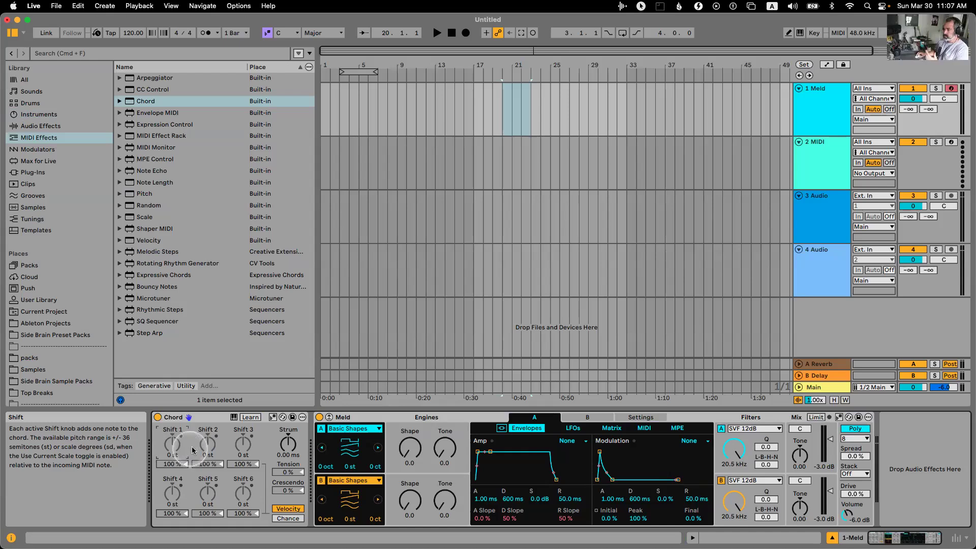
{"action": "left_click", "coordinate": [202, 418]}
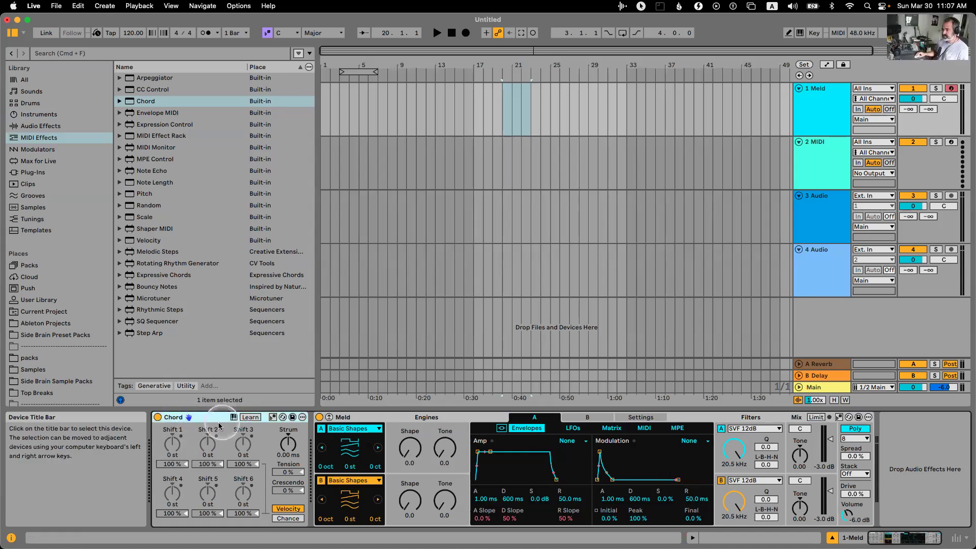
{"action": "left_click", "coordinate": [273, 417]}
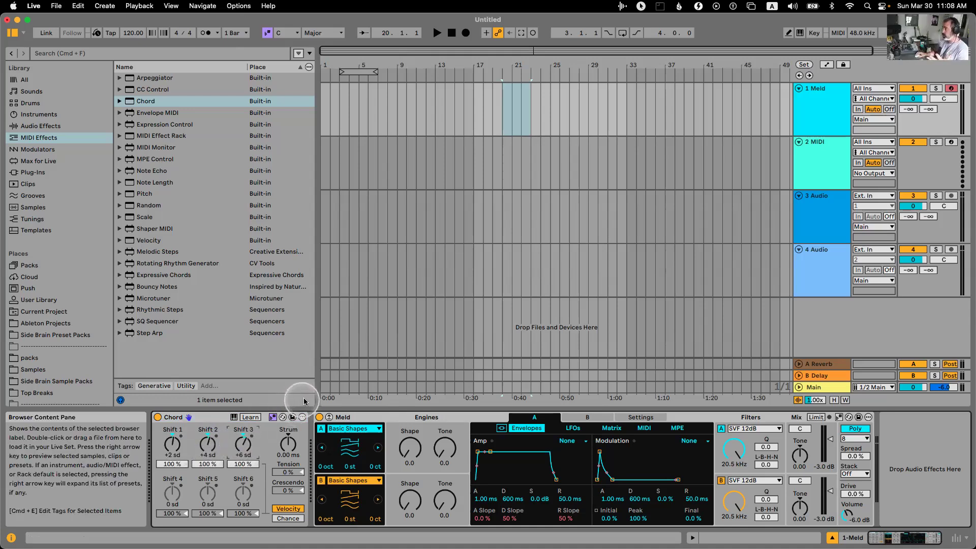
{"action": "left_click", "coordinate": [380, 385]}
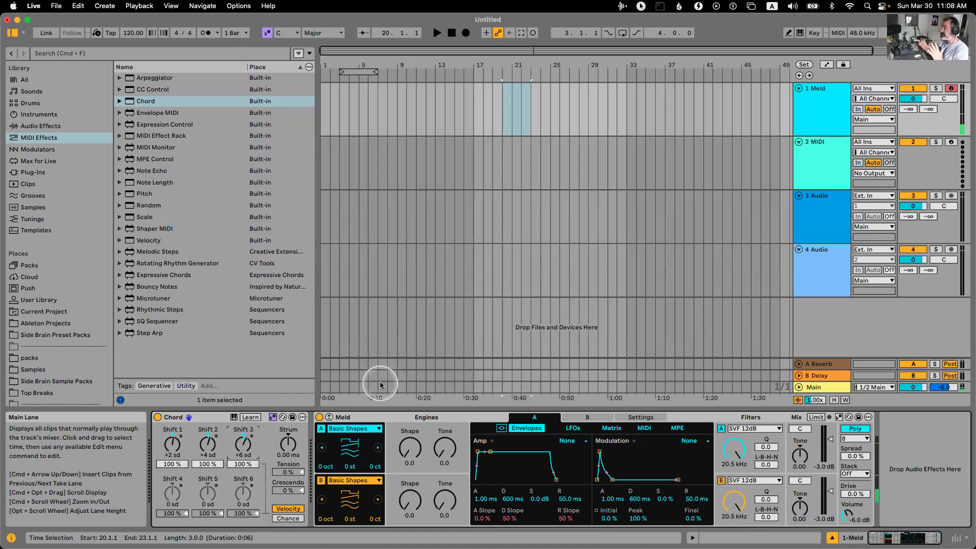
{"action": "scroll", "coordinate": [70, 320], "scroll_direction": "down", "scroll_amount": 5}
{"action": "left_click", "coordinate": [51, 388]}
Insert Keyboard Monitor.amxd, open its large keyboard window, and place the device just before Meld.
{"action": "left_click", "coordinate": [159, 194]}
{"action": "left_click", "coordinate": [120, 112]}
{"action": "left_click_drag", "start_coordinate": [170, 125], "coordinate": [158, 464]}
{"action": "left_click", "coordinate": [171, 509]}
{"action": "left_click_drag", "start_coordinate": [329, 45], "coordinate": [424, 322]}
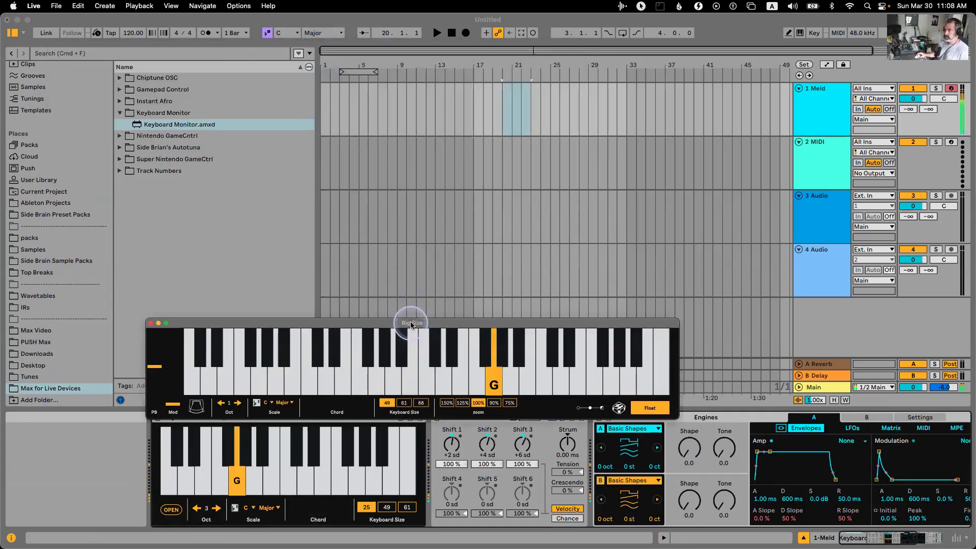
{"action": "left_click_drag", "start_coordinate": [326, 329], "coordinate": [327, 280]}
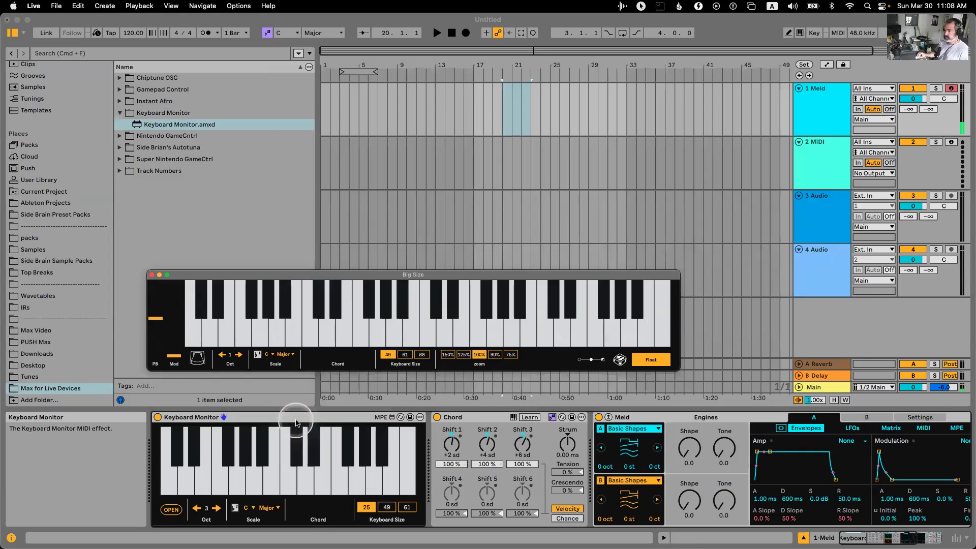
{"action": "left_click_drag", "start_coordinate": [382, 426], "coordinate": [582, 424]}
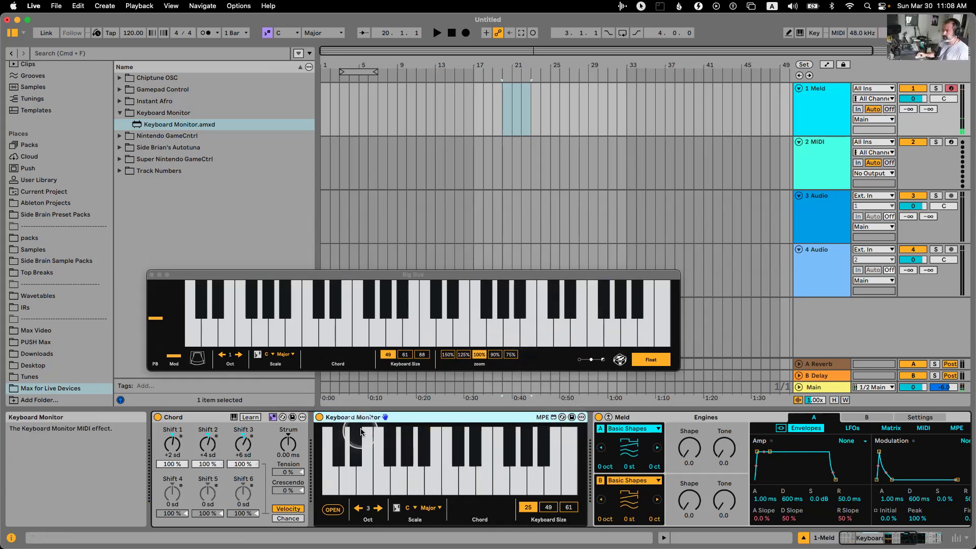
Delete the Chord device from the 1 Meld chain.
{"action": "left_click", "coordinate": [183, 417]}
{"action": "key", "text": "BackSpace"}
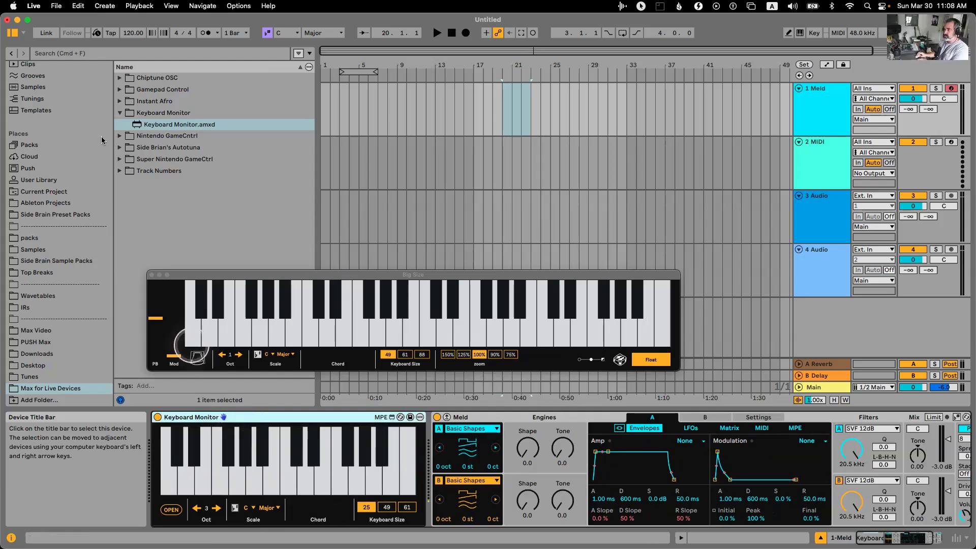
{"action": "left_click", "coordinate": [120, 112]}
{"action": "scroll", "coordinate": [48, 132], "scroll_direction": "up", "scroll_amount": 5}
Add Expressive Chords ahead of Keyboard Monitor and trigger a chord from its pads.
{"action": "left_click", "coordinate": [47, 137]}
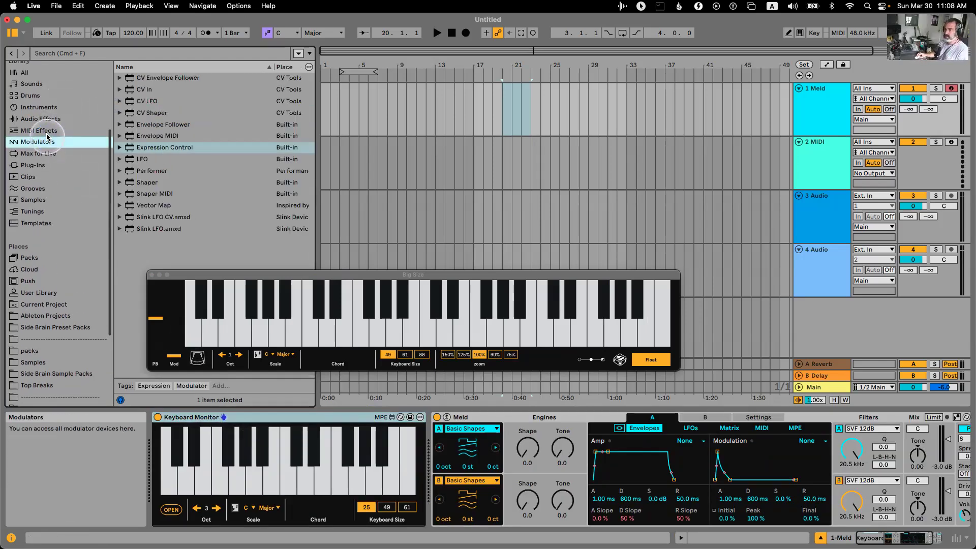
{"action": "left_click", "coordinate": [56, 130]}
{"action": "left_click_drag", "start_coordinate": [238, 274], "coordinate": [494, 241]}
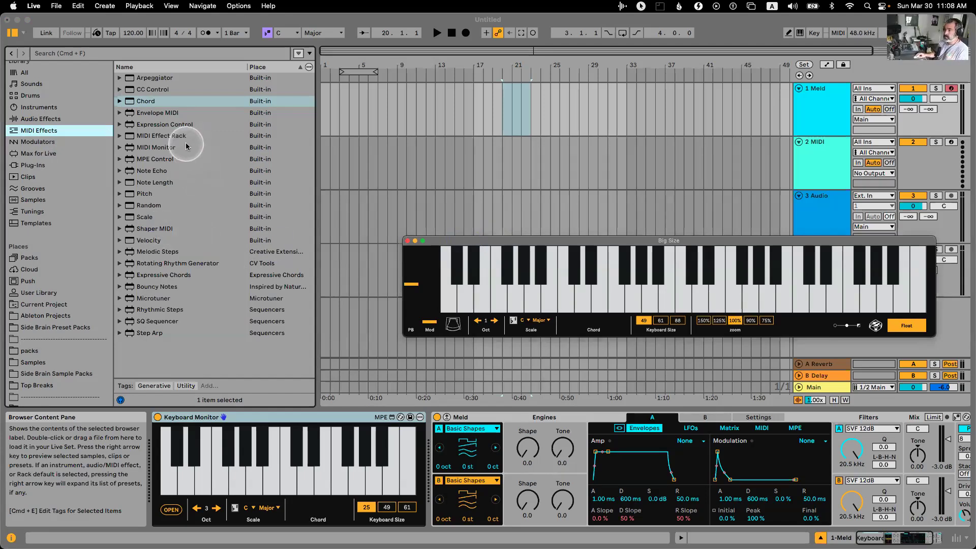
{"action": "left_click", "coordinate": [165, 275]}
{"action": "left_click_drag", "start_coordinate": [165, 275], "coordinate": [154, 448]}
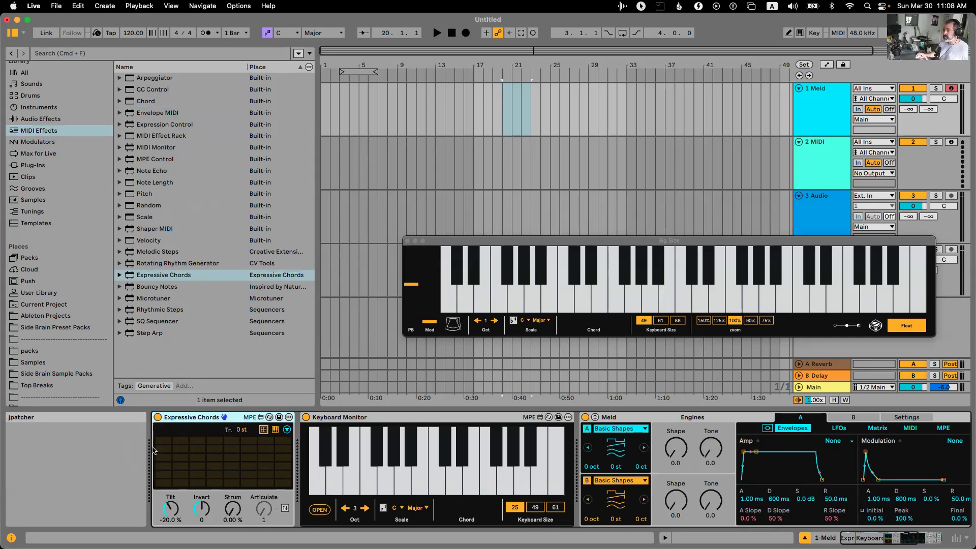
{"action": "left_click", "coordinate": [195, 447]}
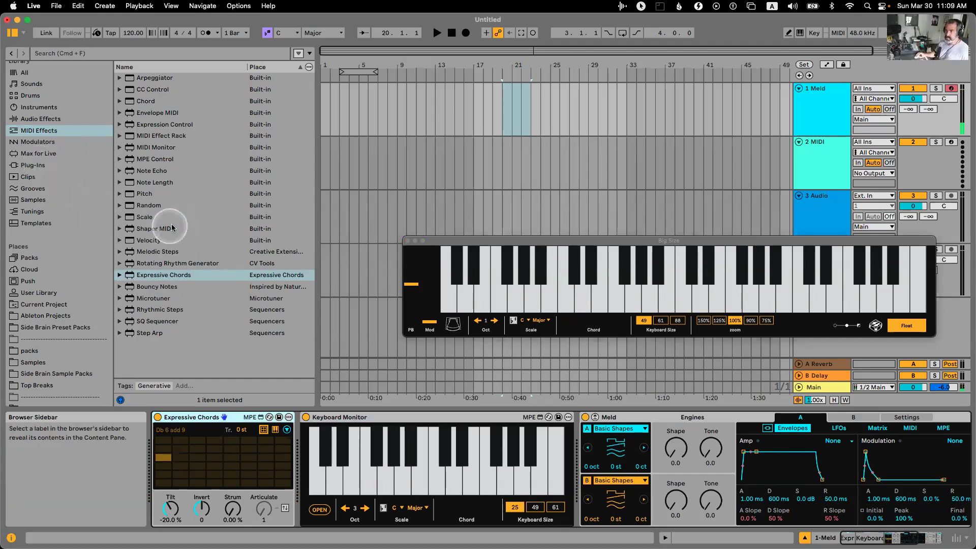
Add a second Keyboard Monitor at the chain's start and stack its large keyboard window above the first.
{"action": "scroll", "coordinate": [74, 320], "scroll_direction": "down", "scroll_amount": 5}
{"action": "left_click", "coordinate": [49, 388]}
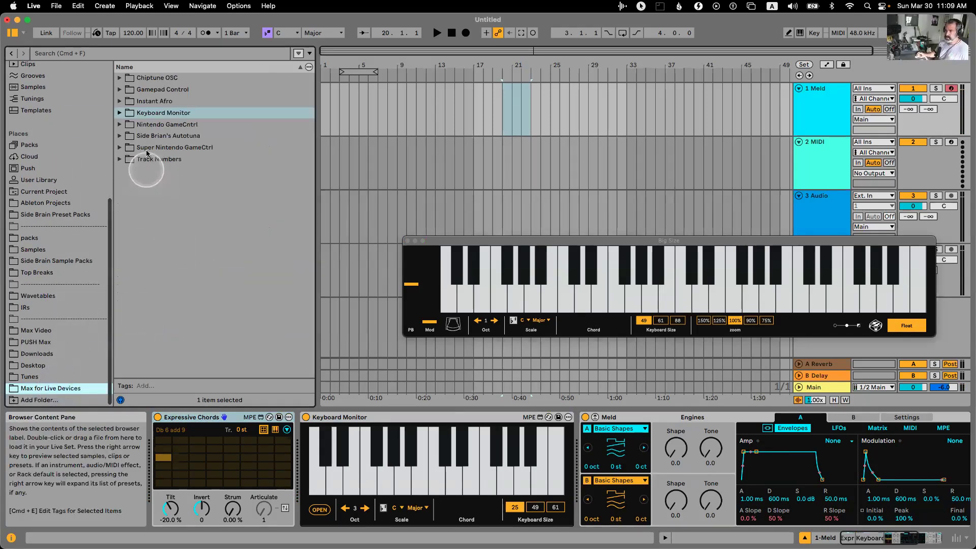
{"action": "left_click", "coordinate": [120, 113]}
{"action": "left_click_drag", "start_coordinate": [155, 126], "coordinate": [152, 446]}
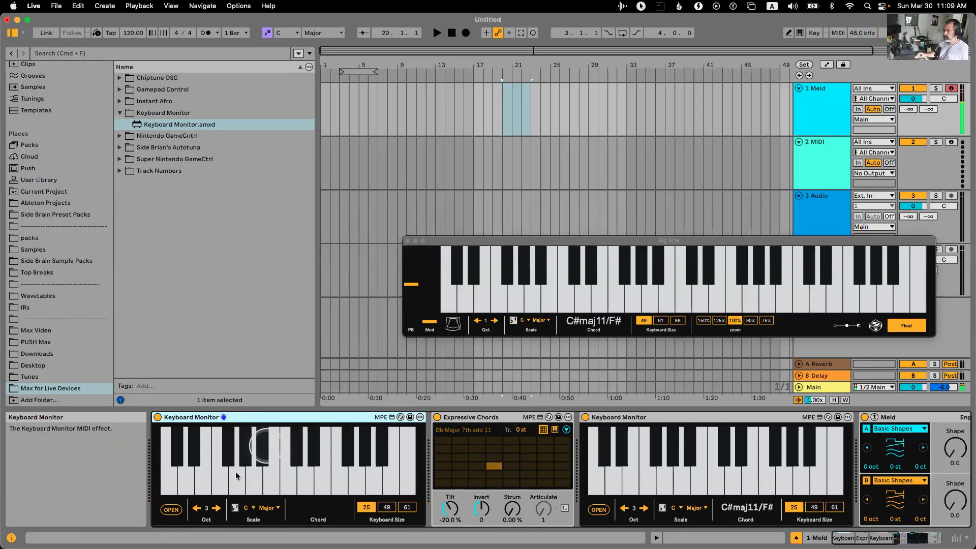
{"action": "left_click", "coordinate": [171, 509]}
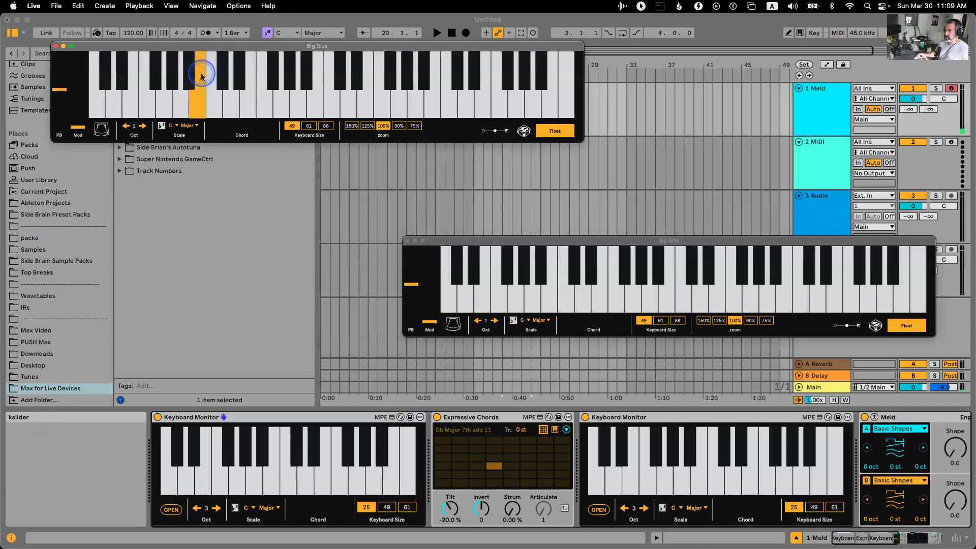
{"action": "left_click_drag", "start_coordinate": [205, 45], "coordinate": [481, 127]}
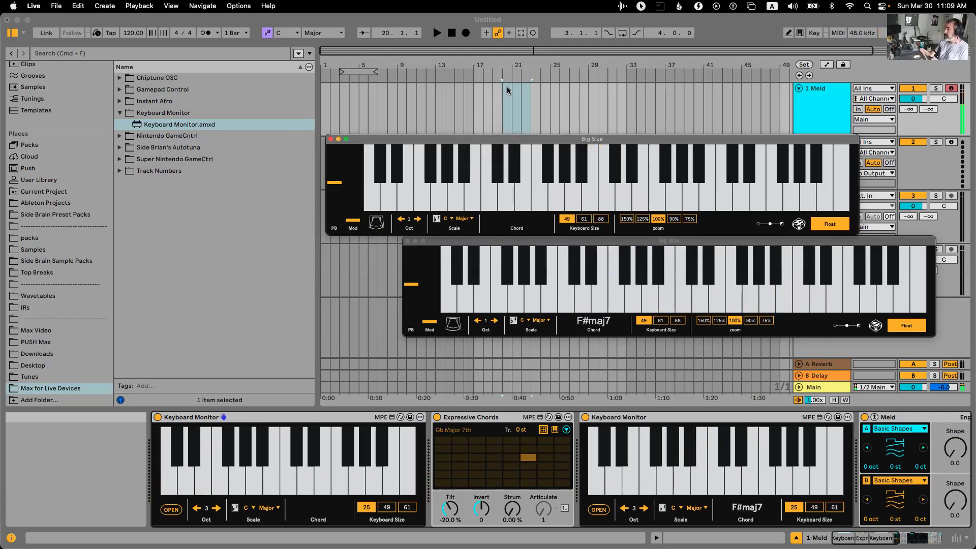
{"action": "left_click_drag", "start_coordinate": [533, 140], "coordinate": [606, 138]}
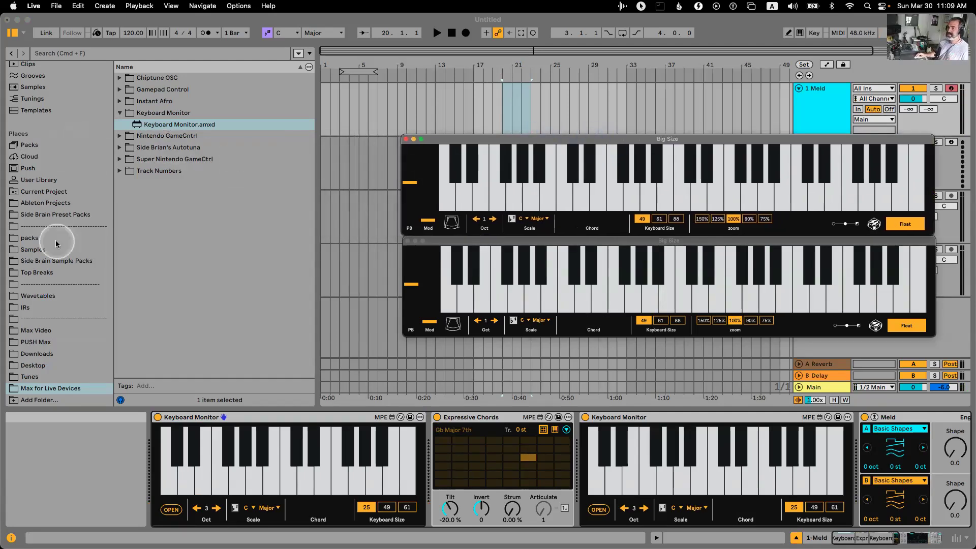
Find Post Rock in the Expressive Chords pack and drag it onto the Meld track as a clip.
{"action": "left_click", "coordinate": [31, 145]}
{"action": "scroll", "coordinate": [220, 175], "scroll_direction": "up", "scroll_amount": 3}
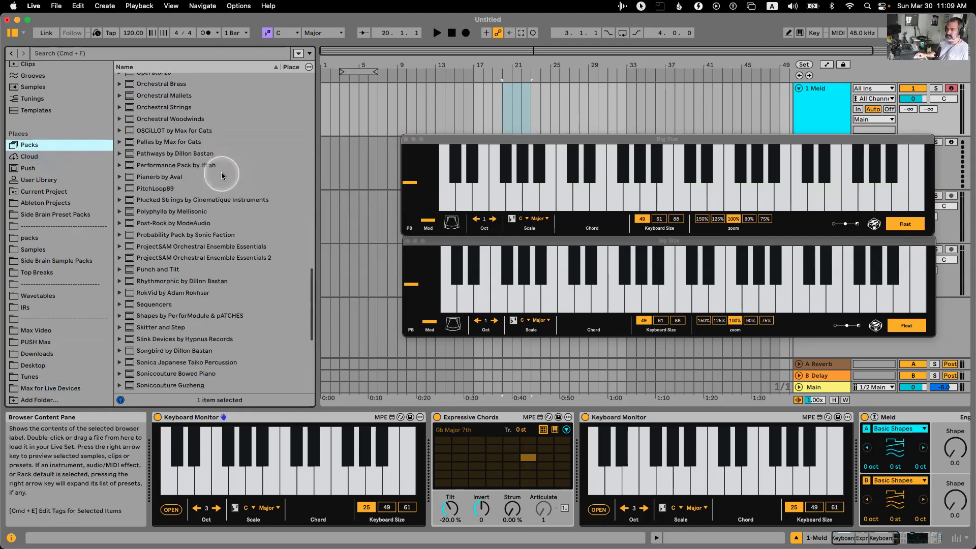
{"action": "scroll", "coordinate": [242, 210], "scroll_direction": "up", "scroll_amount": 10}
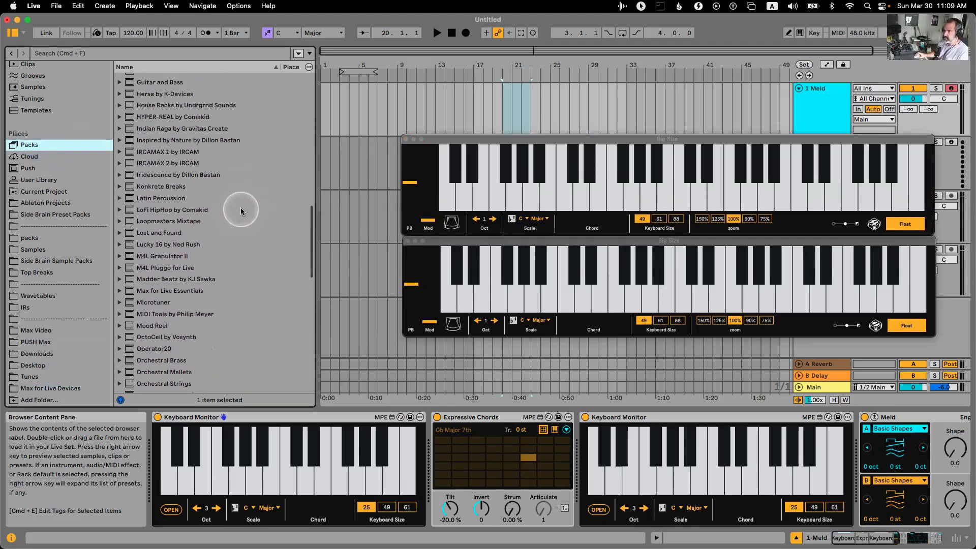
{"action": "scroll", "coordinate": [154, 227], "scroll_direction": "up", "scroll_amount": 3}
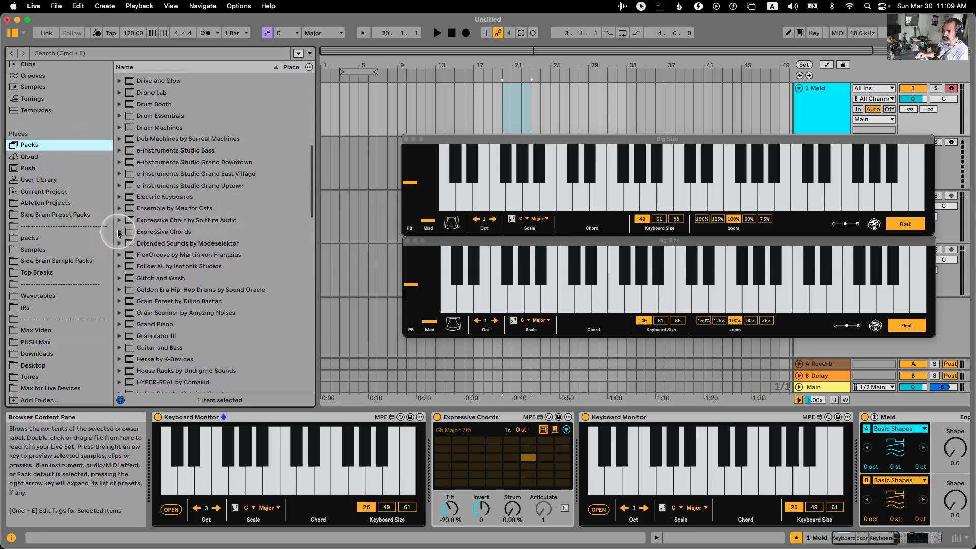
{"action": "left_click", "coordinate": [118, 234]}
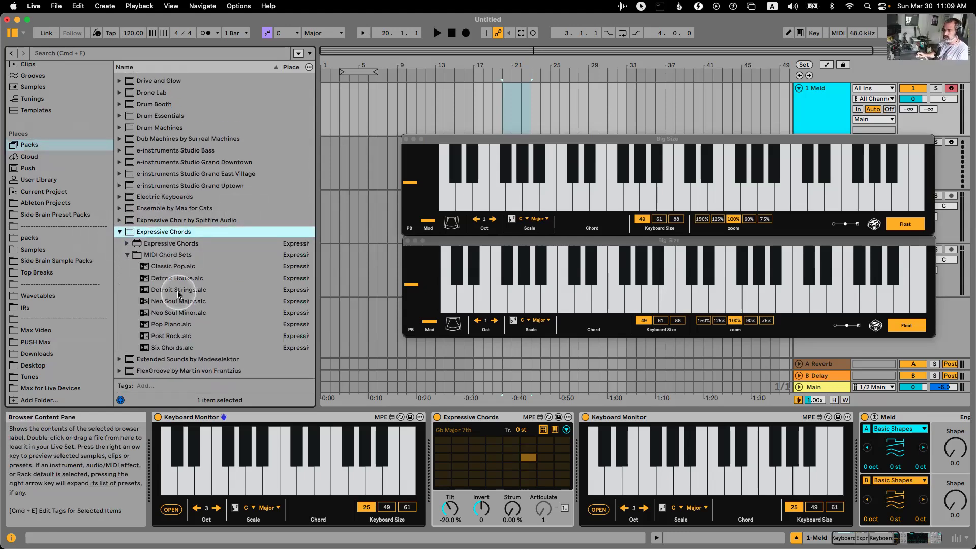
{"action": "scroll", "coordinate": [176, 279], "scroll_direction": "down", "scroll_amount": 1}
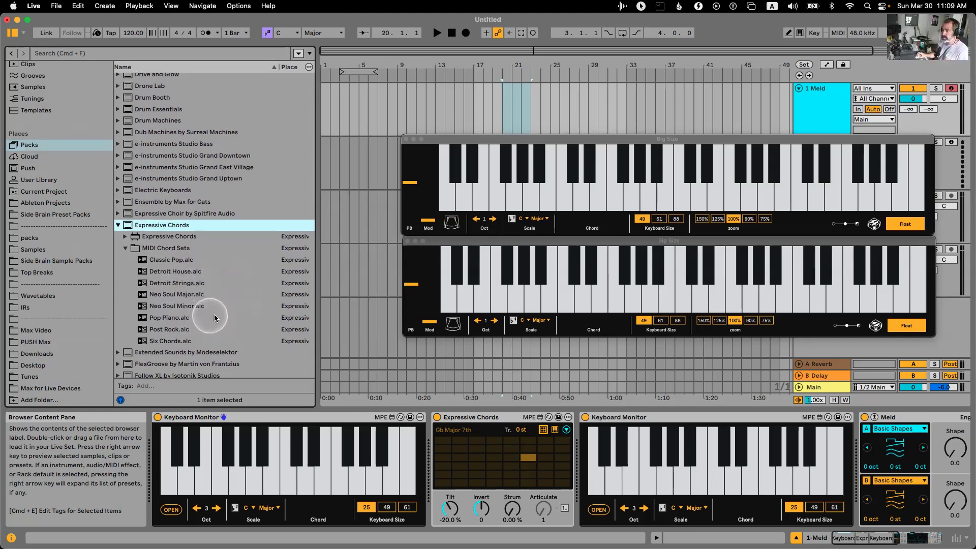
{"action": "left_click_drag", "start_coordinate": [162, 332], "coordinate": [345, 80]}
In Session view, collapse both Keyboard Monitors and import the clip's chords into Expressive Chords.
{"action": "key", "text": "Tab"}
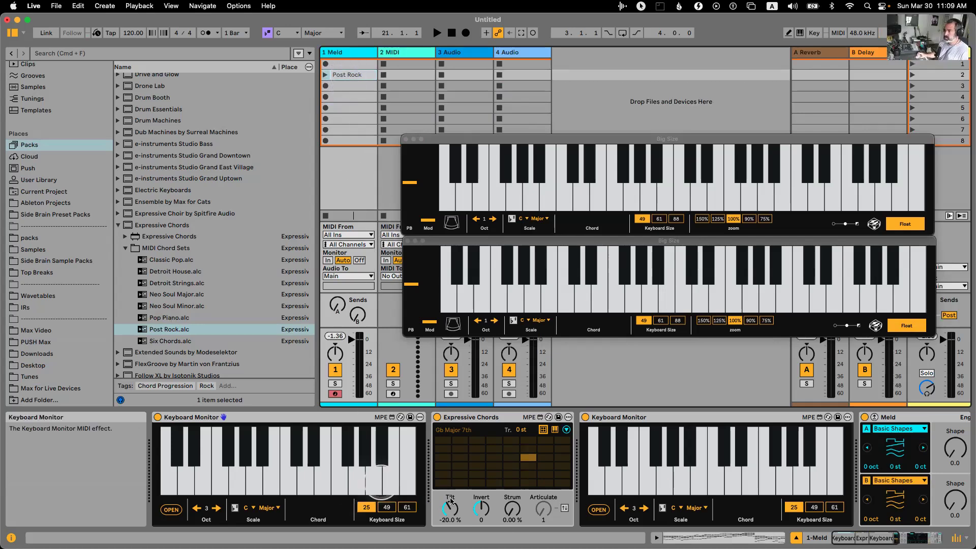
{"action": "left_click", "coordinate": [567, 431]}
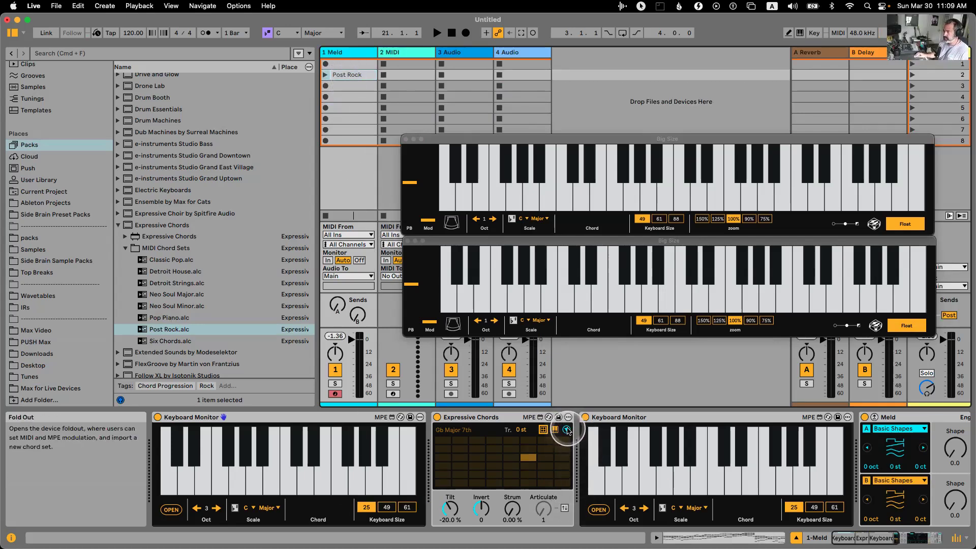
{"action": "double_click", "coordinate": [338, 418]}
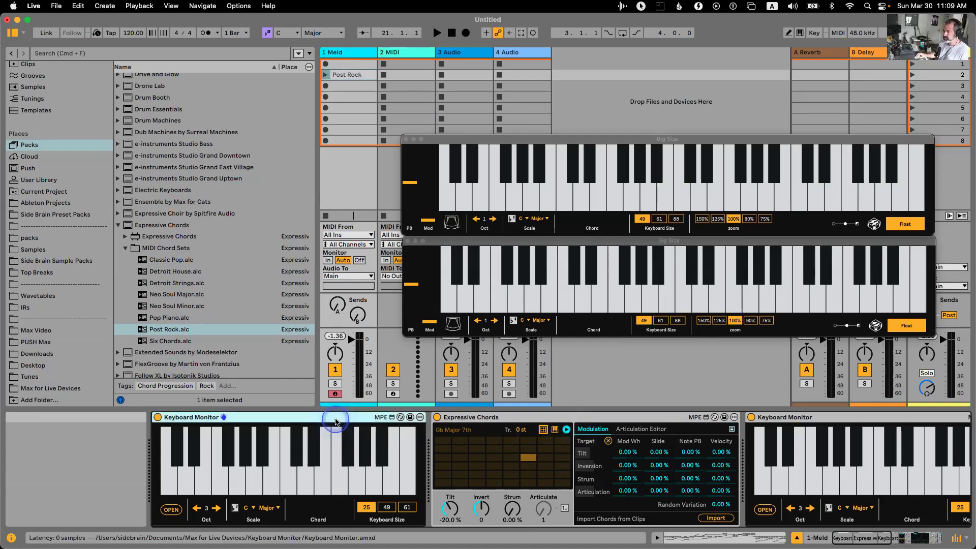
{"action": "double_click", "coordinate": [529, 416]}
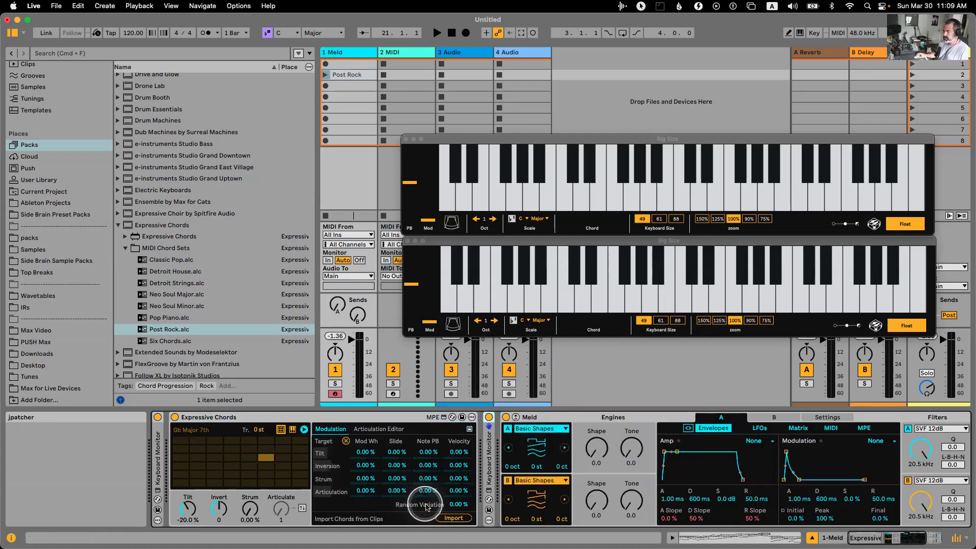
{"action": "left_click", "coordinate": [445, 518]}
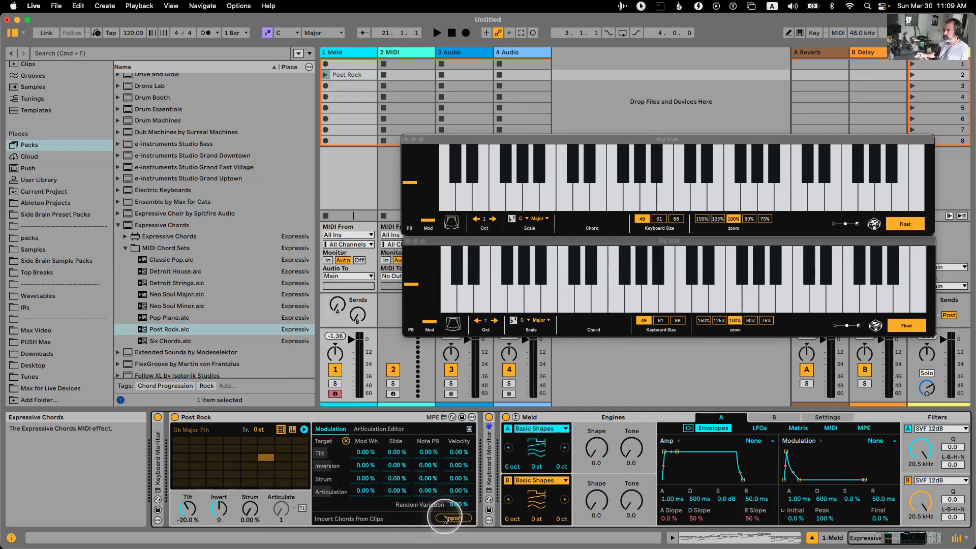
Audition the Post Rock chords, stop playback, and open the Post Rock clip's notes.
{"action": "left_click", "coordinate": [324, 275]}
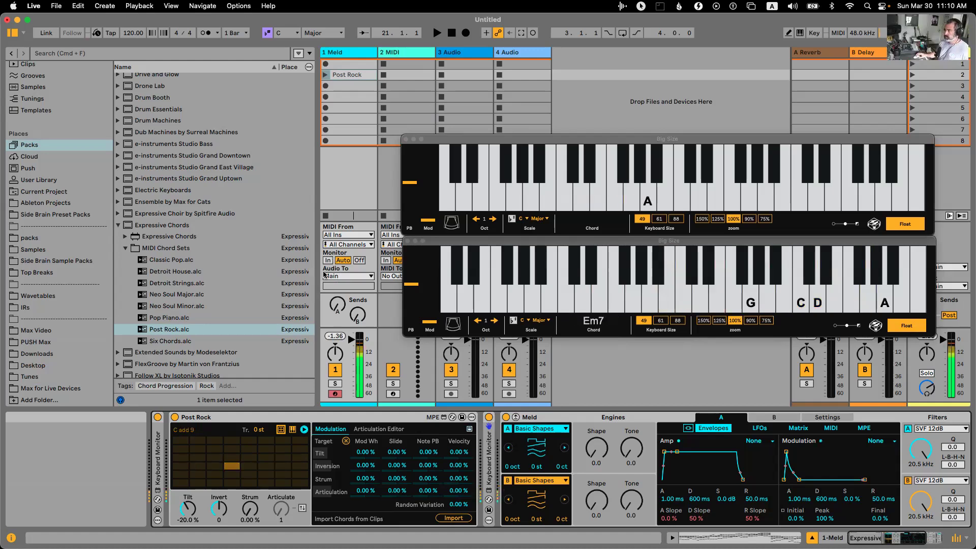
{"action": "left_click", "coordinate": [360, 187]}
{"action": "left_click", "coordinate": [347, 76]}
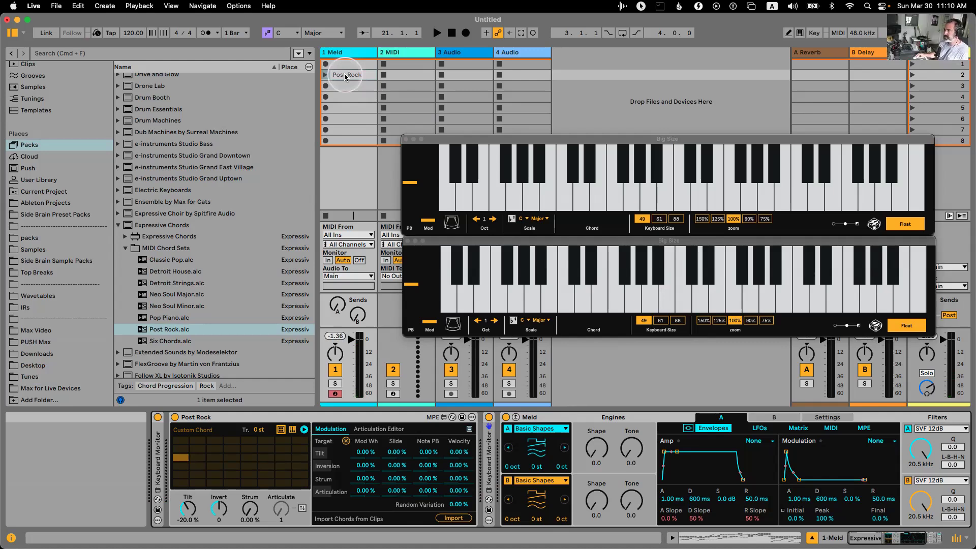
{"action": "left_click", "coordinate": [345, 76]}
Raise the floating keyboard windows and zoom the Post Rock piano roll back out to all 12 bars.
{"action": "left_click_drag", "start_coordinate": [464, 135], "coordinate": [457, 66]}
{"action": "left_click_drag", "start_coordinate": [508, 240], "coordinate": [508, 170]}
{"action": "left_click_drag", "start_coordinate": [399, 342], "coordinate": [388, 386]}
{"action": "left_click_drag", "start_coordinate": [373, 449], "coordinate": [368, 442]}
{"action": "left_click_drag", "start_coordinate": [401, 350], "coordinate": [404, 341]}
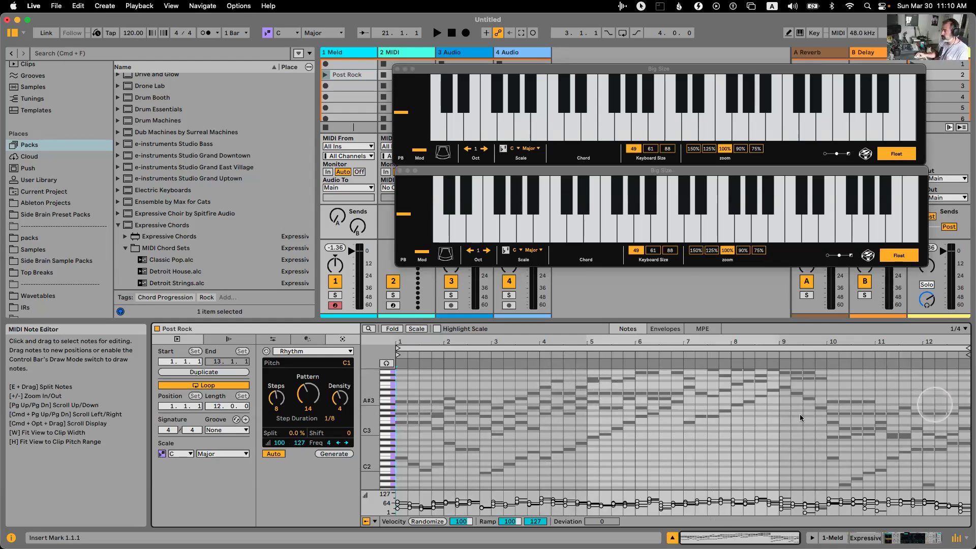
Add Neo Soul Minor.alc as a second clip in Meld's slot and launch it.
{"action": "scroll", "coordinate": [193, 201], "scroll_direction": "down", "scroll_amount": 5}
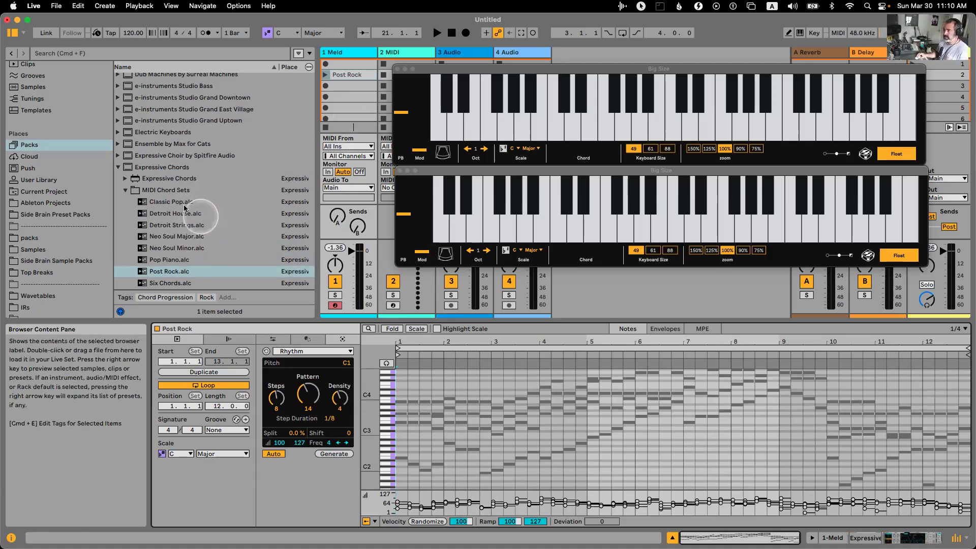
{"action": "scroll", "coordinate": [191, 200], "scroll_direction": "down", "scroll_amount": 2}
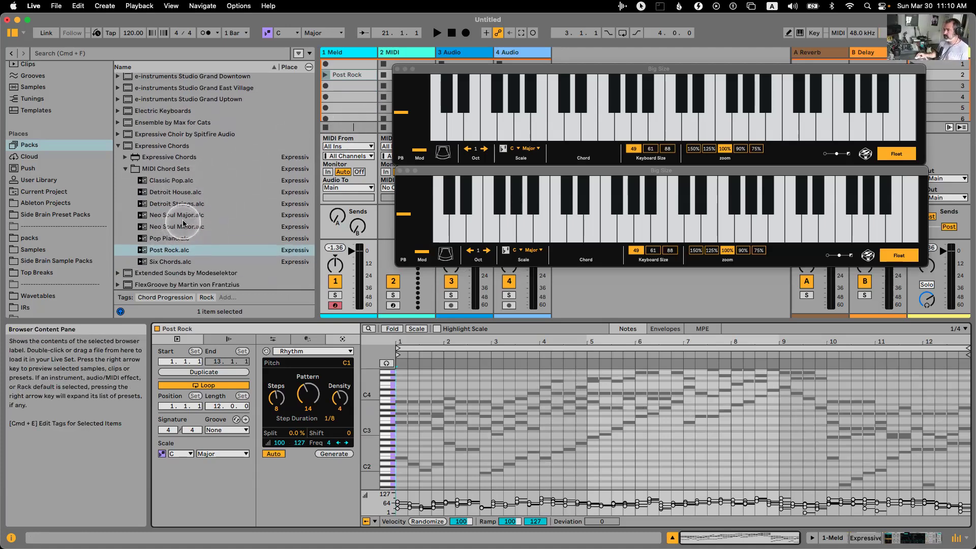
{"action": "left_click_drag", "start_coordinate": [173, 226], "coordinate": [339, 90]}
{"action": "left_click", "coordinate": [325, 85]}
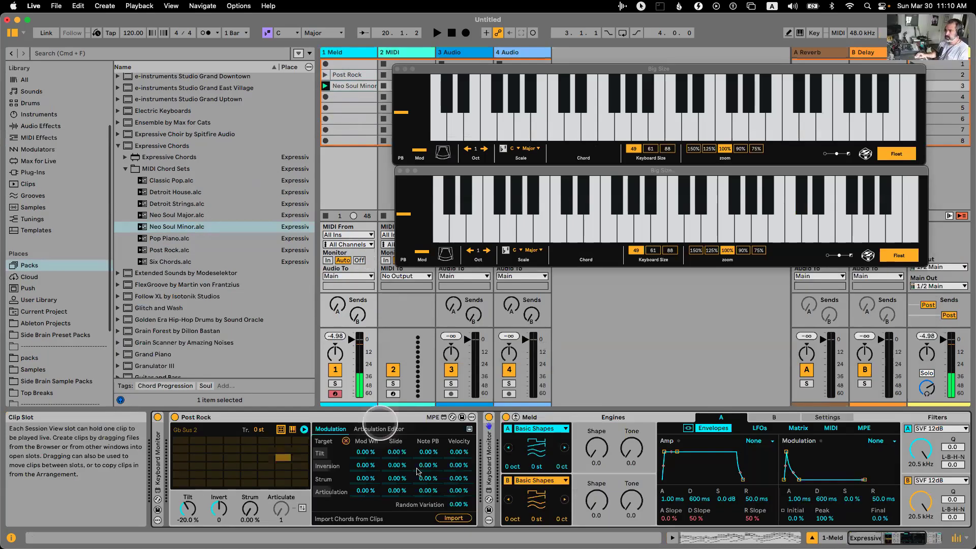
Import the Neo Soul Minor chords into Expressive Chords and select the Expressive Chords browser folder.
{"action": "left_click", "coordinate": [453, 518]}
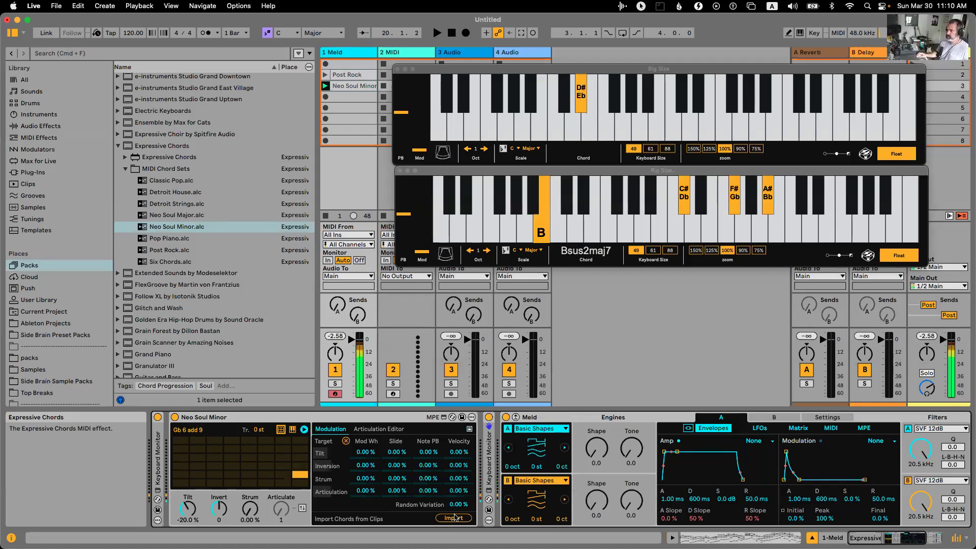
{"action": "left_click", "coordinate": [453, 518]}
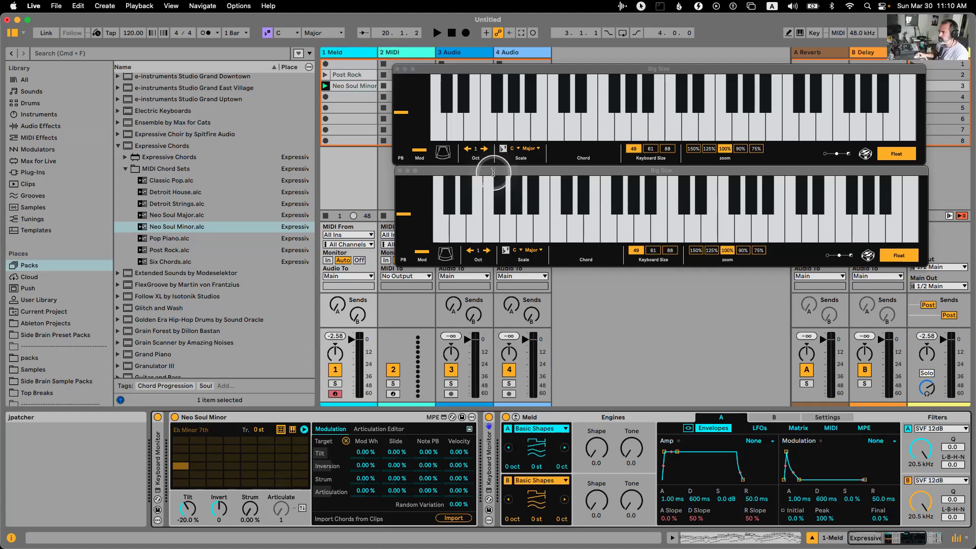
{"action": "left_click", "coordinate": [546, 174]}
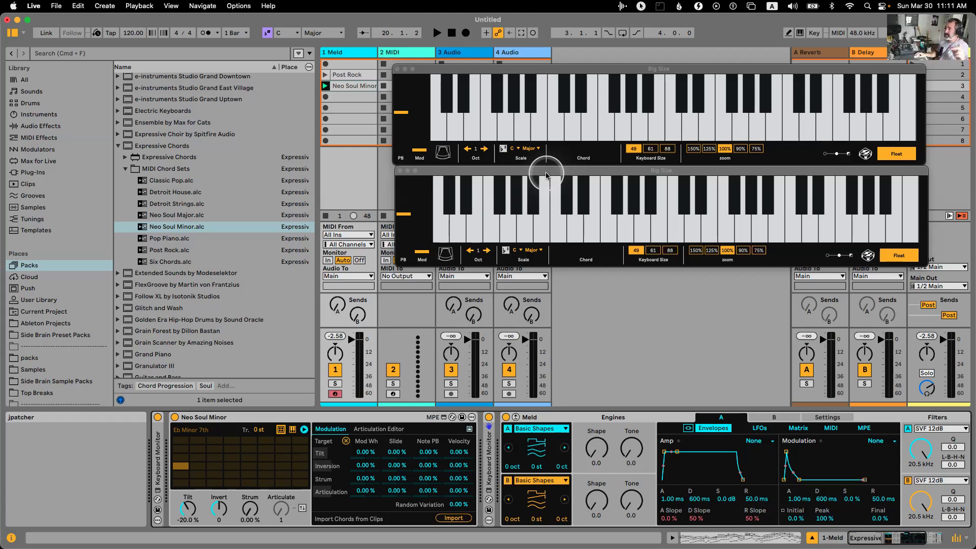
{"action": "left_click", "coordinate": [188, 147]}
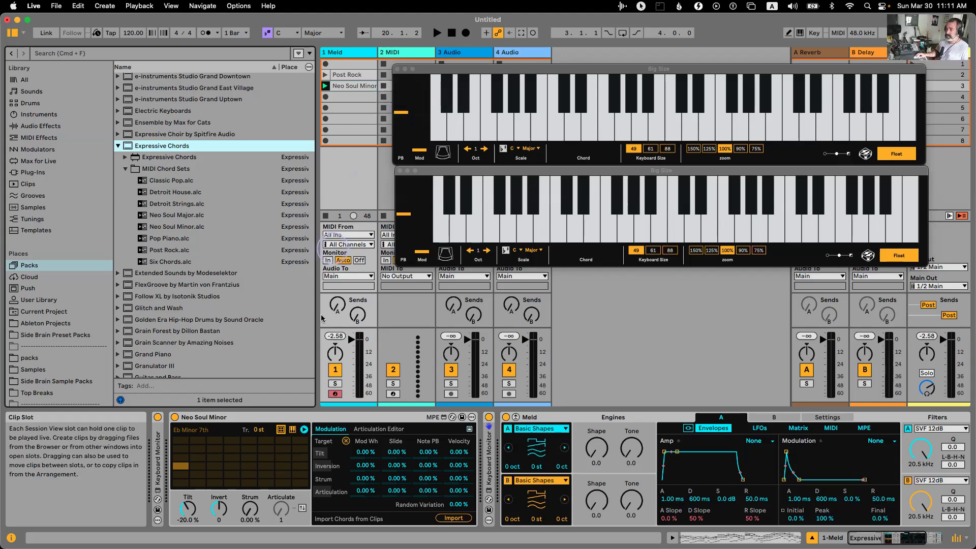
Audition Neo Soul Minor chords, switching between the pad grid and keyboard views.
{"action": "left_click", "coordinate": [333, 417]}
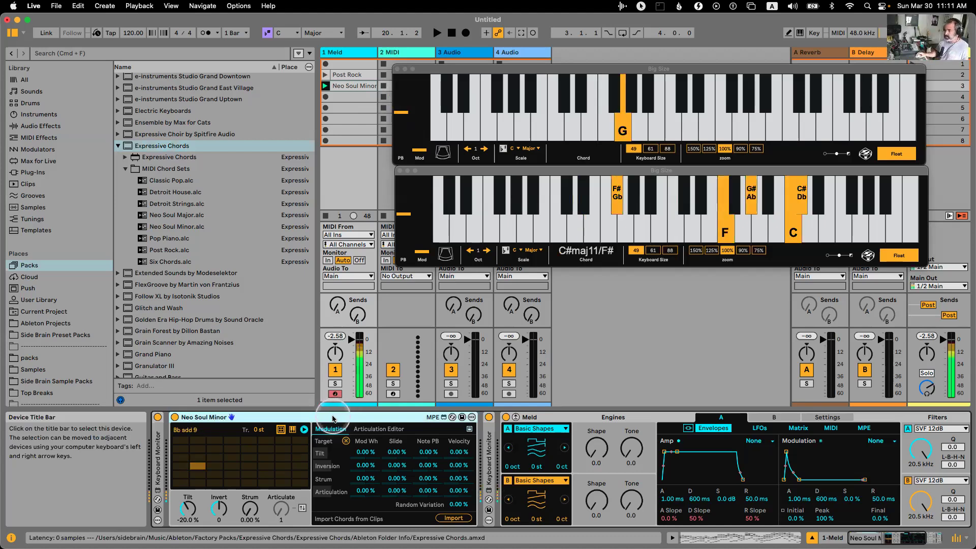
{"action": "left_click", "coordinate": [291, 438]}
{"action": "left_click", "coordinate": [292, 431]}
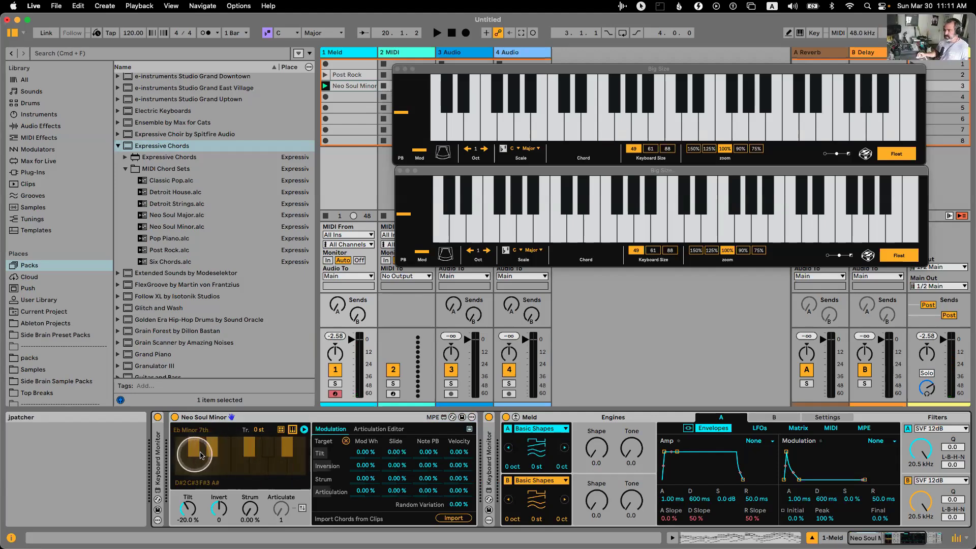
{"action": "left_click", "coordinate": [340, 415]}
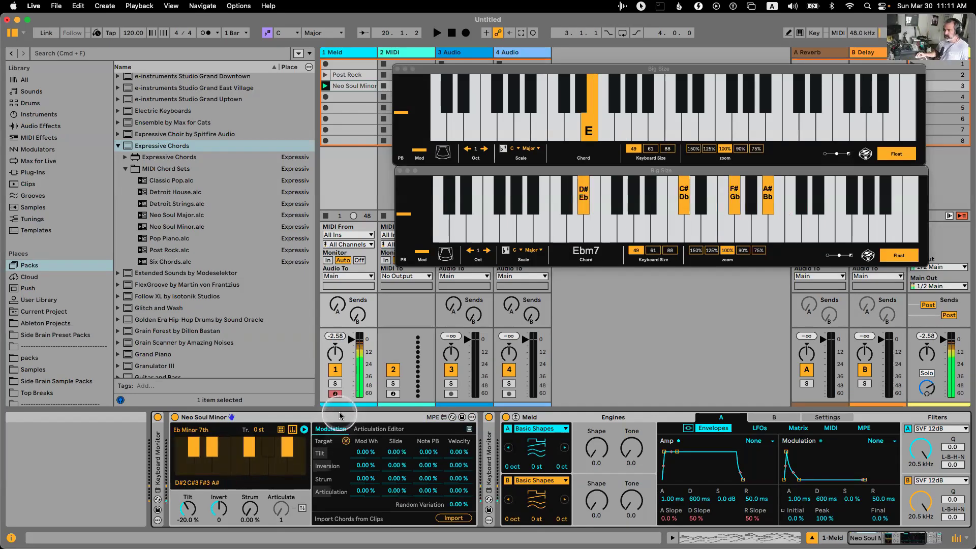
{"action": "left_click", "coordinate": [306, 428]}
{"action": "left_click", "coordinate": [281, 429]}
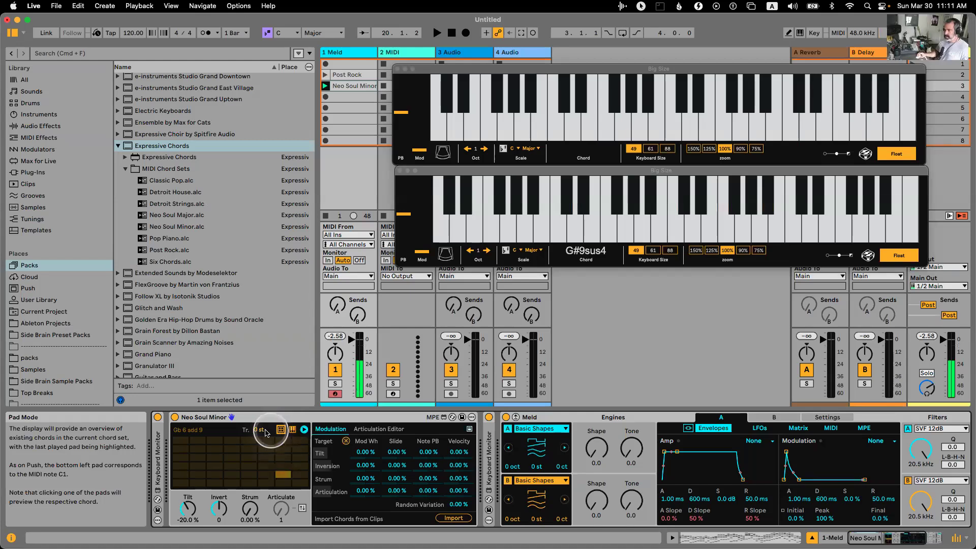
Toggle the modulation fold-out, adjust the chord Tilt, and select the Meld synth.
{"action": "left_click", "coordinate": [304, 430]}
{"action": "left_click", "coordinate": [304, 430]}
{"action": "left_click", "coordinate": [304, 430]}
{"action": "left_click", "coordinate": [304, 430]}
{"action": "left_click", "coordinate": [304, 429]}
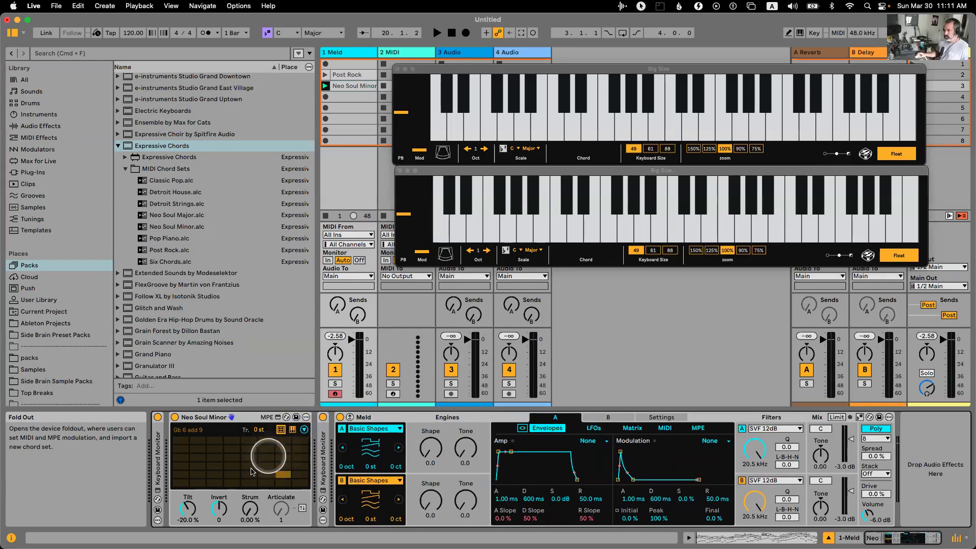
{"action": "left_click_drag", "start_coordinate": [188, 511], "coordinate": [189, 523]}
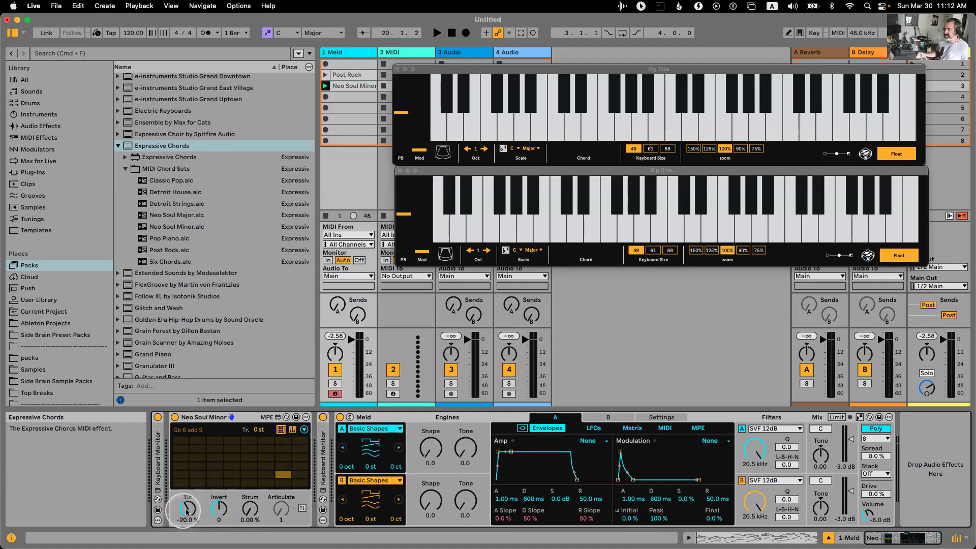
{"action": "left_click", "coordinate": [406, 416]}
Replace Meld with Ample Guitar SH from Sounds & Tools after Expressive Chords, and lower Tilt to -48.3 %.
{"action": "key", "text": "Delete"}
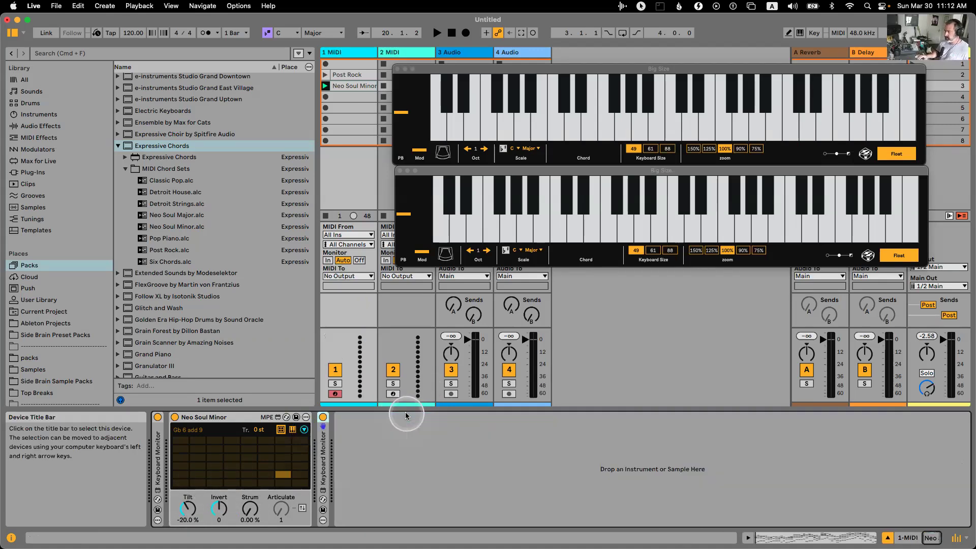
{"action": "scroll", "coordinate": [51, 116], "scroll_direction": "up", "scroll_amount": 3}
{"action": "left_click", "coordinate": [39, 77]}
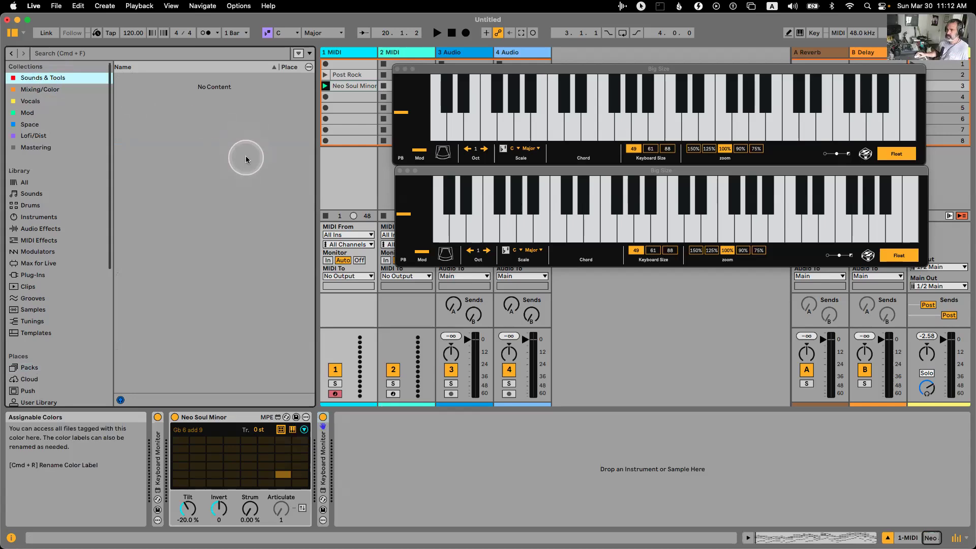
{"action": "mouse_move", "coordinate": [197, 225]}
{"action": "left_mouse_down"}
{"action": "mouse_move", "coordinate": [338, 462]}
{"action": "mouse_move", "coordinate": [315, 442]}
{"action": "mouse_move", "coordinate": [321, 429]}
{"action": "left_mouse_up"}
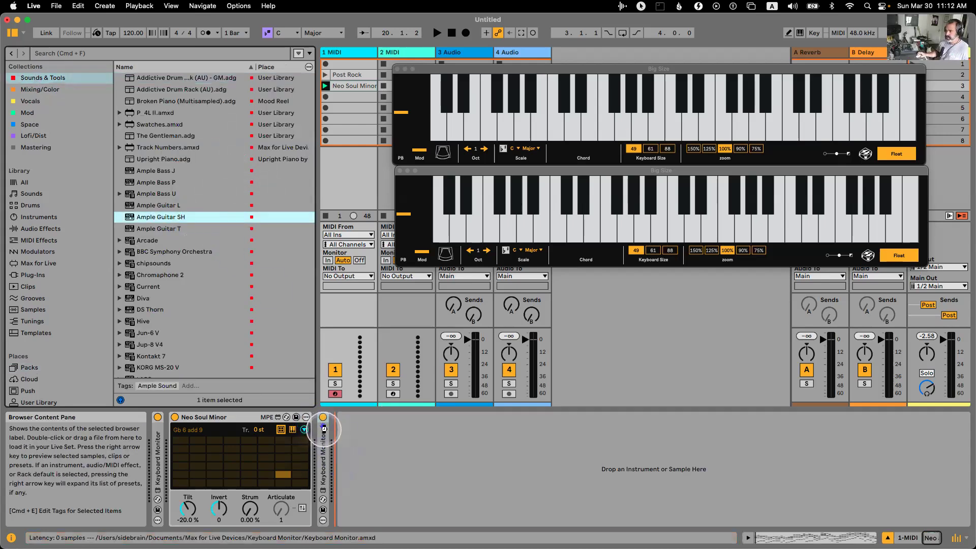
{"action": "left_click_drag", "start_coordinate": [304, 47], "coordinate": [531, 94]}
{"action": "left_click_drag", "start_coordinate": [189, 508], "coordinate": [189, 510]}
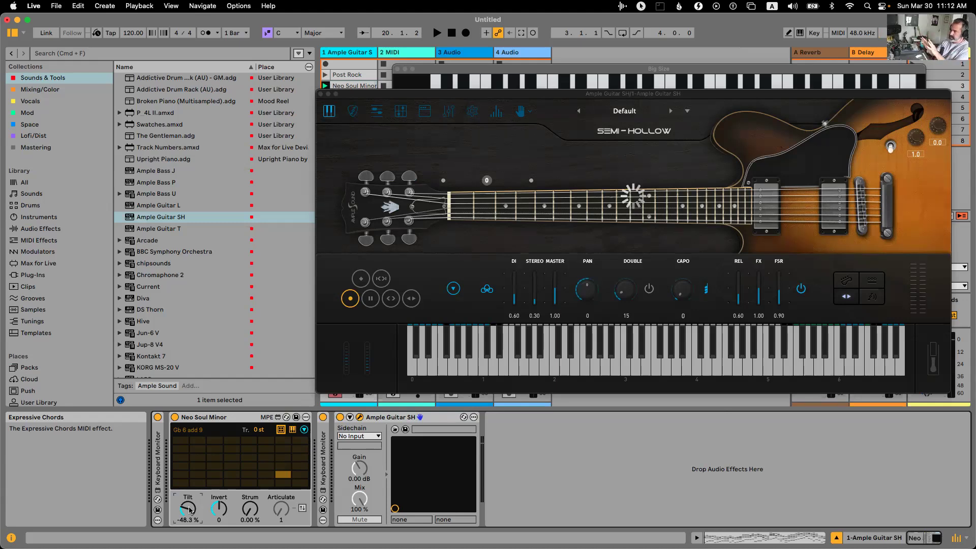
Sweep the chord Tilt between -100 % and 100 %, then change the chord inversion.
{"action": "mouse_move", "coordinate": [187, 512]}
{"action": "left_mouse_down"}
{"action": "mouse_move", "coordinate": [184, 473]}
{"action": "mouse_move", "coordinate": [184, 502]}
{"action": "left_mouse_up"}
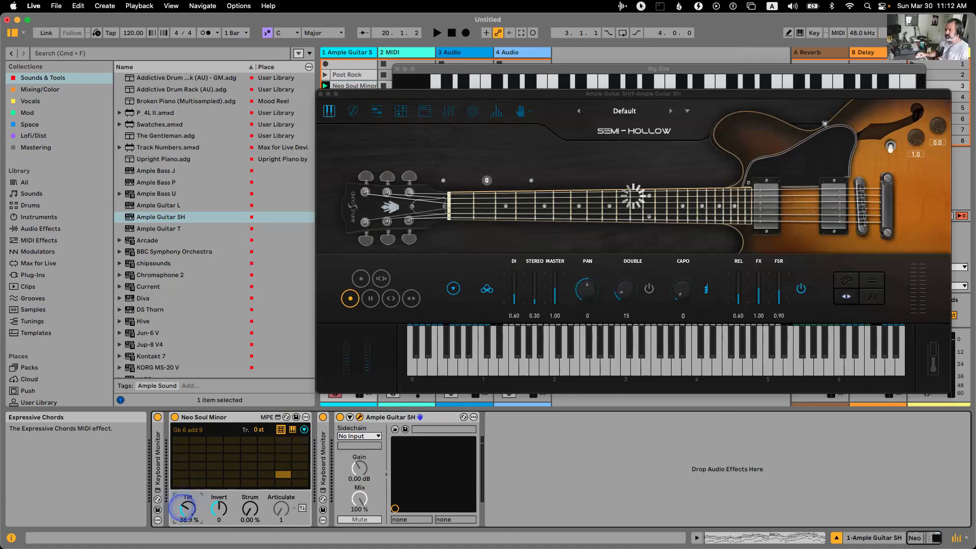
{"action": "left_click_drag", "start_coordinate": [183, 480], "coordinate": [187, 513]}
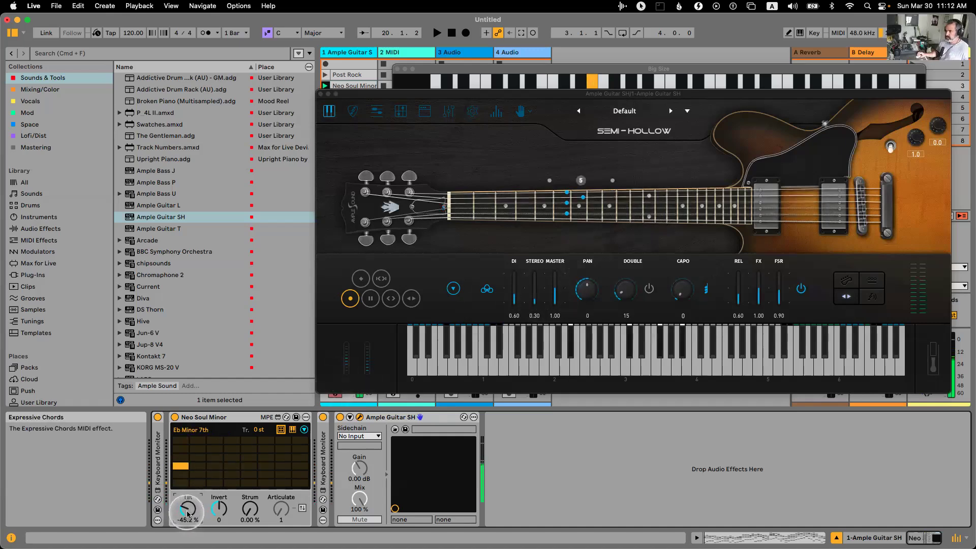
{"action": "left_click_drag", "start_coordinate": [186, 515], "coordinate": [181, 450]}
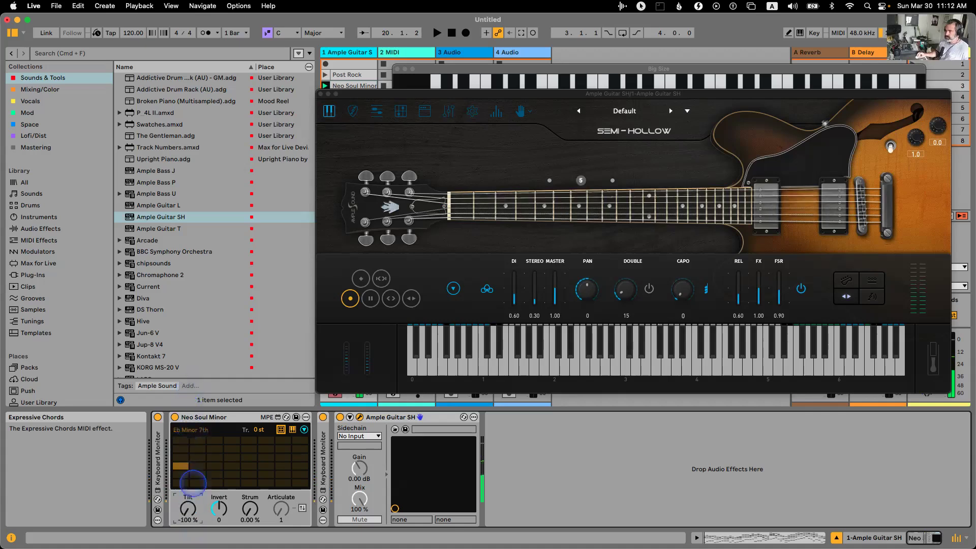
{"action": "left_click_drag", "start_coordinate": [188, 510], "coordinate": [191, 517]}
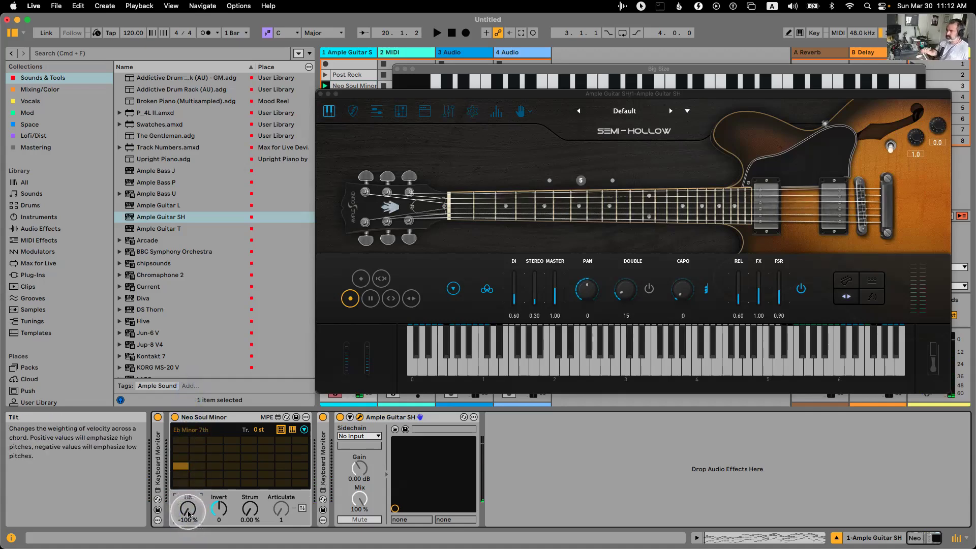
{"action": "left_click_drag", "start_coordinate": [188, 508], "coordinate": [192, 433]}
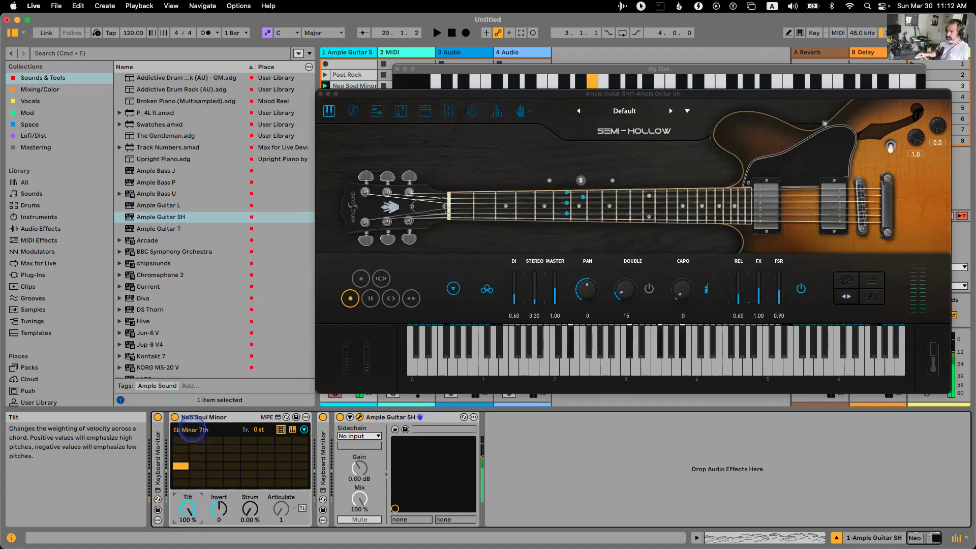
{"action": "left_click_drag", "start_coordinate": [188, 508], "coordinate": [189, 544]}
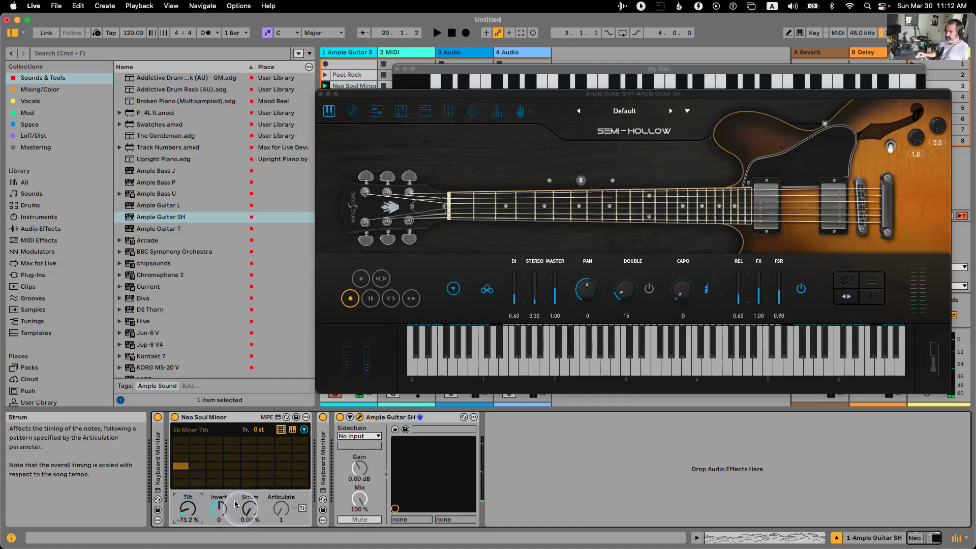
{"action": "left_click_drag", "start_coordinate": [220, 510], "coordinate": [250, 482]}
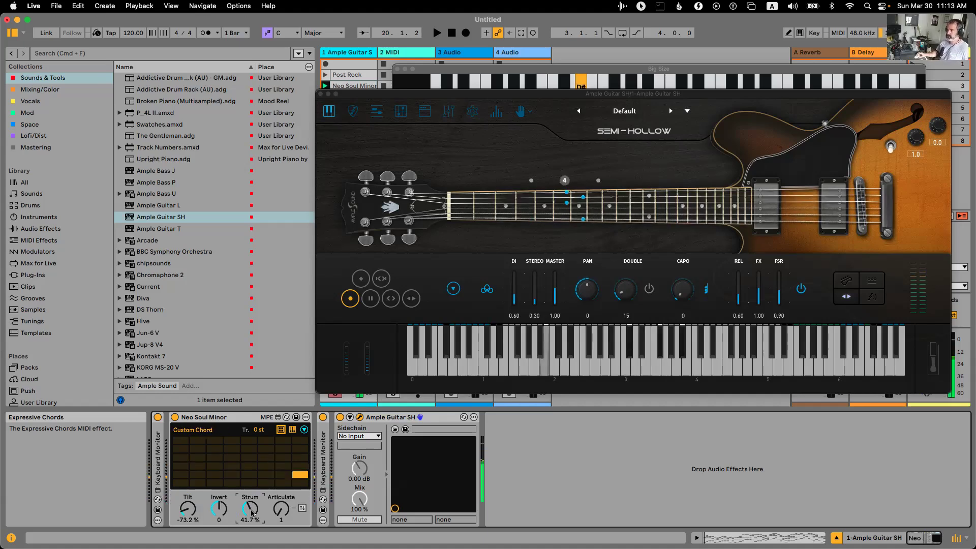
Fine-tune the Tilt down to -54.3 % and the Strum to about 31.5 %.
{"action": "left_click_drag", "start_coordinate": [187, 510], "coordinate": [185, 511]}
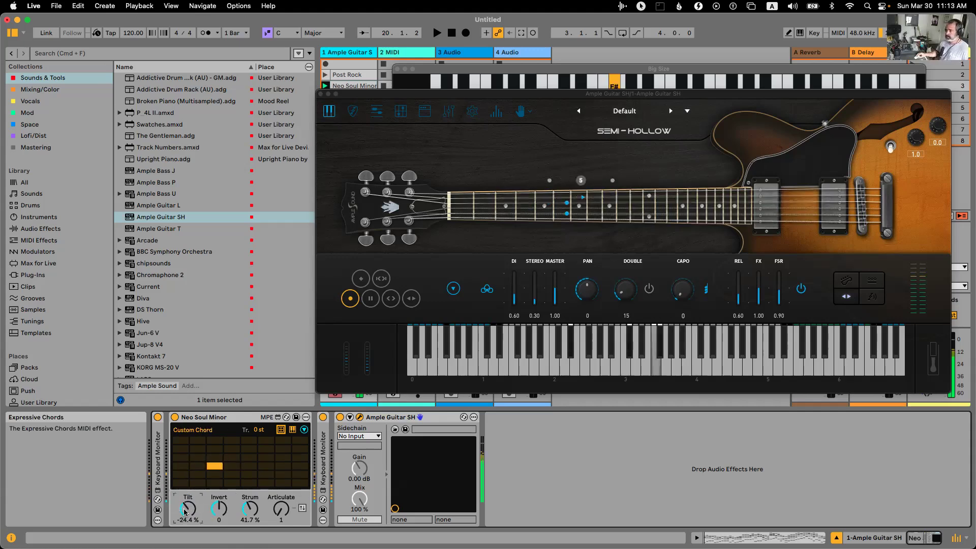
{"action": "left_click_drag", "start_coordinate": [185, 511], "coordinate": [185, 516]}
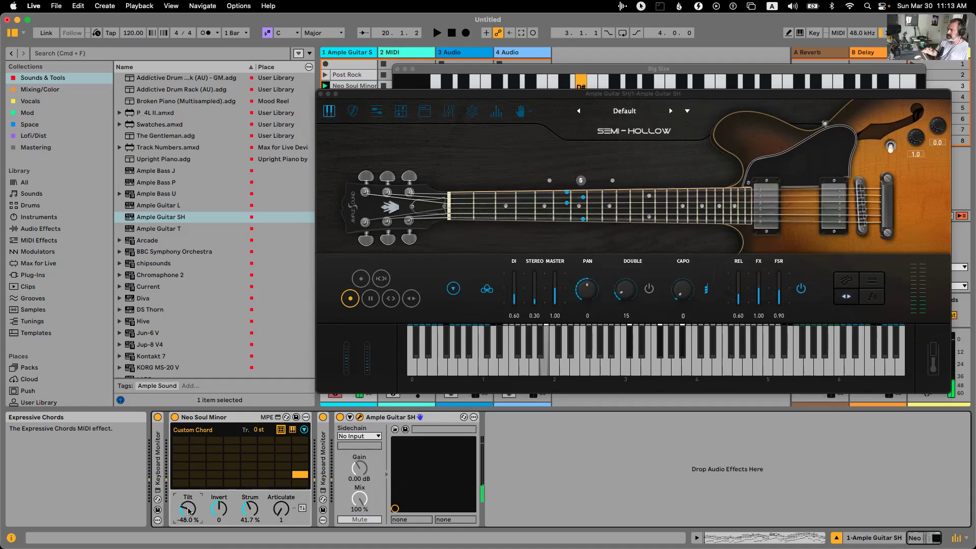
{"action": "left_click_drag", "start_coordinate": [189, 511], "coordinate": [188, 514]}
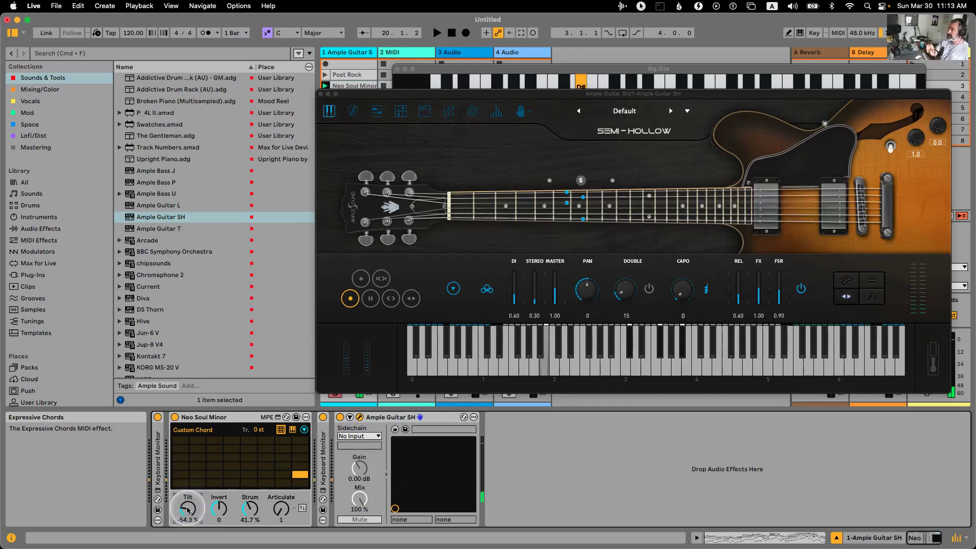
{"action": "left_click_drag", "start_coordinate": [248, 510], "coordinate": [249, 516]}
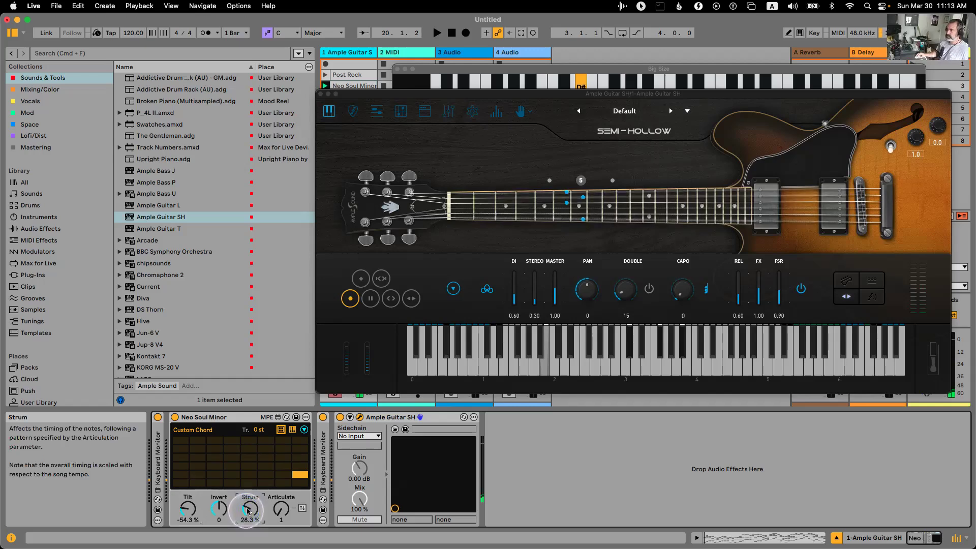
{"action": "left_click", "coordinate": [248, 510]}
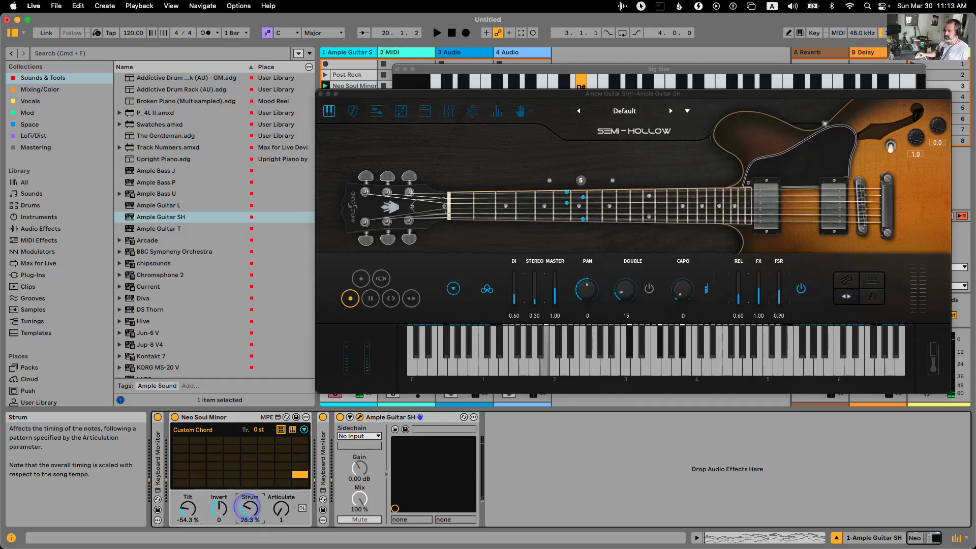
{"action": "left_click_drag", "start_coordinate": [247, 512], "coordinate": [242, 519]}
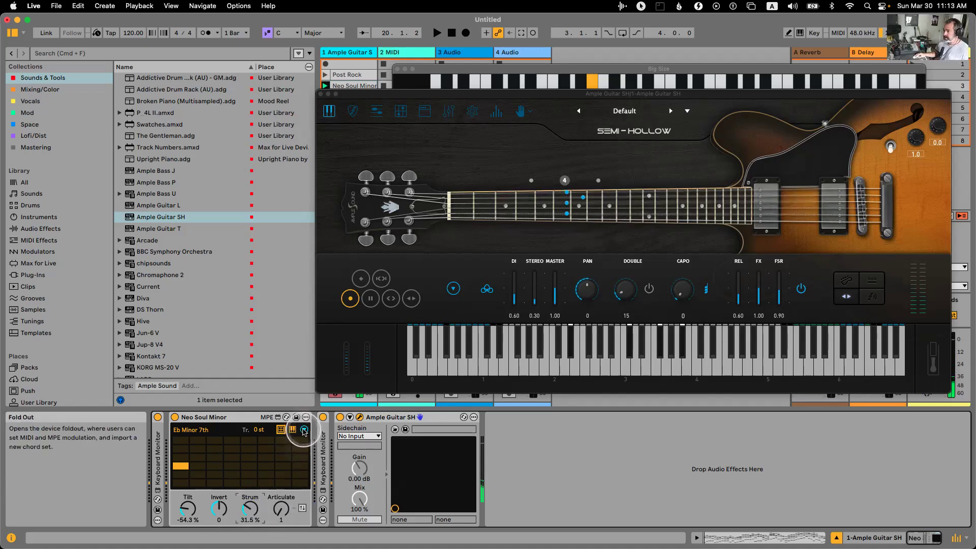
{"action": "left_click", "coordinate": [304, 430]}
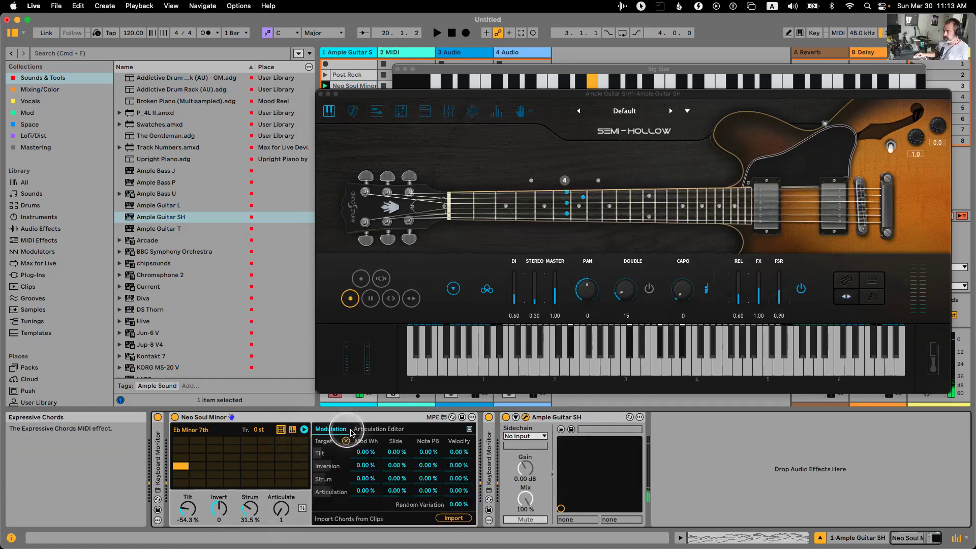
In the Articulation Editor, raise Strum to 48.8 % and step the Articulate pattern to 3.
{"action": "left_click", "coordinate": [374, 429]}
{"action": "left_click", "coordinate": [282, 509]}
{"action": "mouse_move", "coordinate": [281, 489]}
{"action": "left_mouse_down"}
{"action": "mouse_move", "coordinate": [281, 433]}
{"action": "mouse_move", "coordinate": [280, 508]}
{"action": "left_mouse_up"}
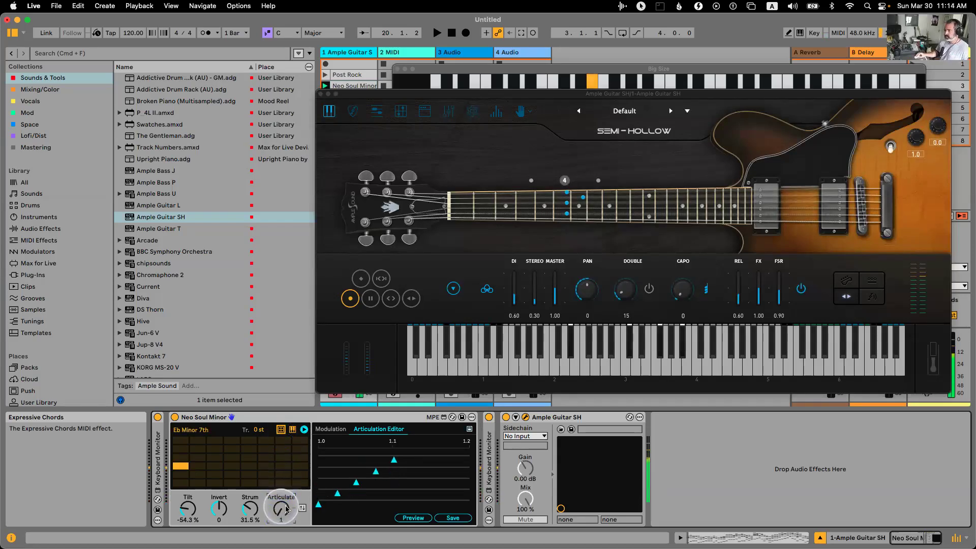
{"action": "left_click", "coordinate": [301, 509]}
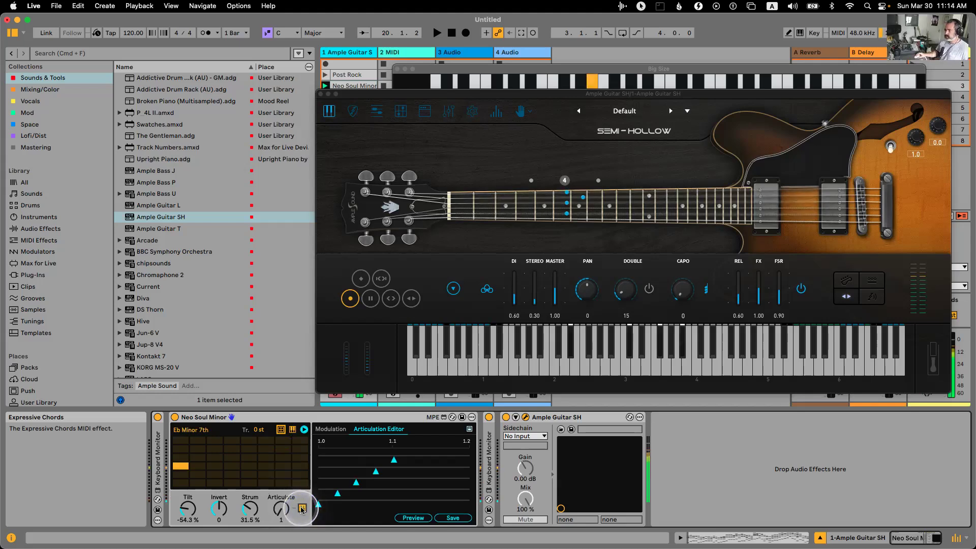
{"action": "left_click_drag", "start_coordinate": [250, 507], "coordinate": [253, 500]}
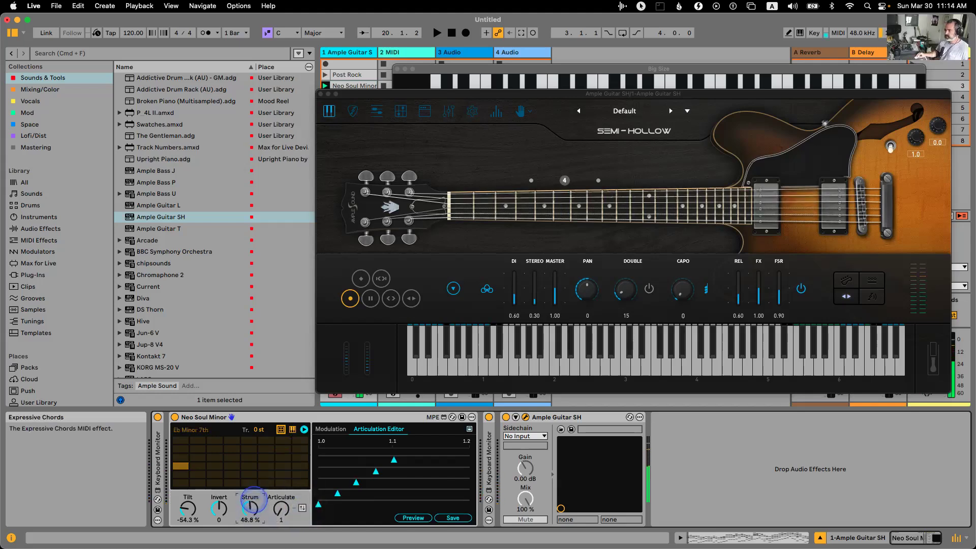
{"action": "left_click", "coordinate": [301, 509]}
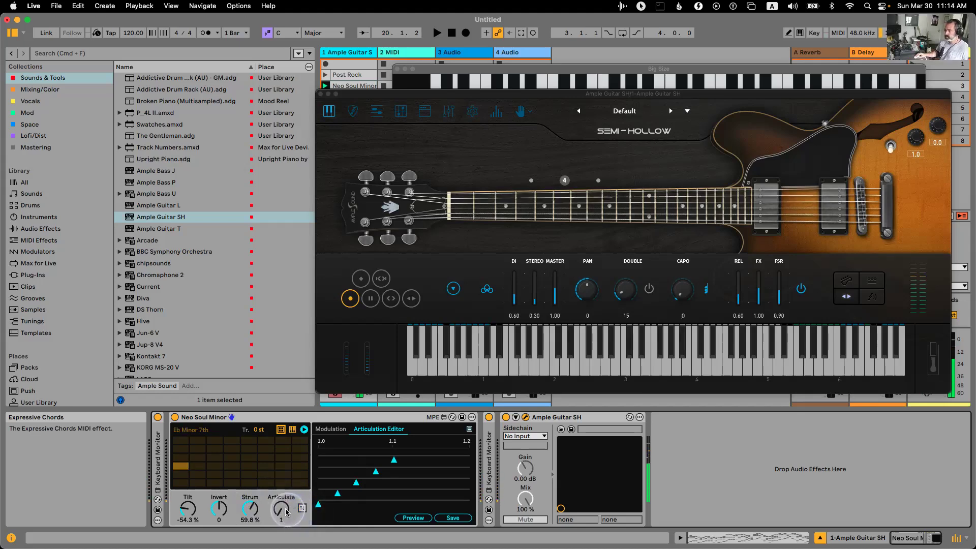
{"action": "left_click", "coordinate": [301, 509]}
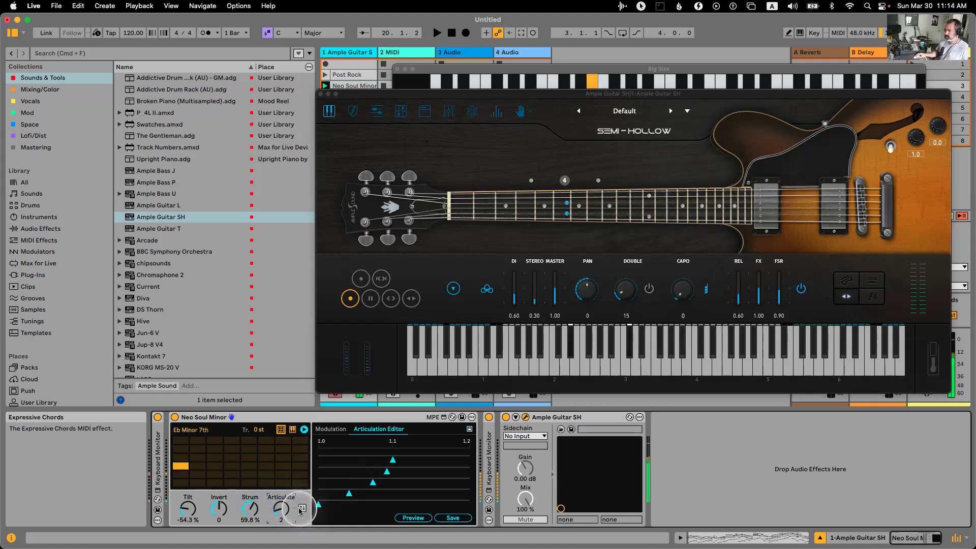
{"action": "left_click", "coordinate": [298, 509]}
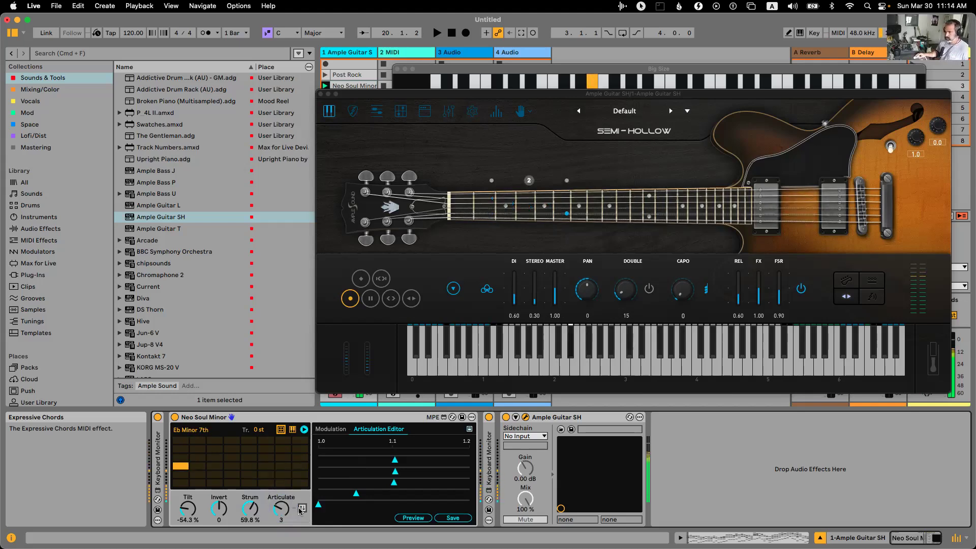
Spread the note timing points later, save the custom articulation pattern, and return to Modulation.
{"action": "left_click", "coordinate": [395, 464]}
{"action": "mouse_move", "coordinate": [396, 464]}
{"action": "left_mouse_down"}
{"action": "mouse_move", "coordinate": [439, 459]}
{"action": "mouse_move", "coordinate": [416, 471]}
{"action": "mouse_move", "coordinate": [463, 471]}
{"action": "left_mouse_up"}
{"action": "mouse_move", "coordinate": [394, 481]}
{"action": "left_mouse_down"}
{"action": "mouse_move", "coordinate": [405, 482]}
{"action": "mouse_move", "coordinate": [367, 493]}
{"action": "left_mouse_up"}
{"action": "left_click", "coordinate": [449, 518]}
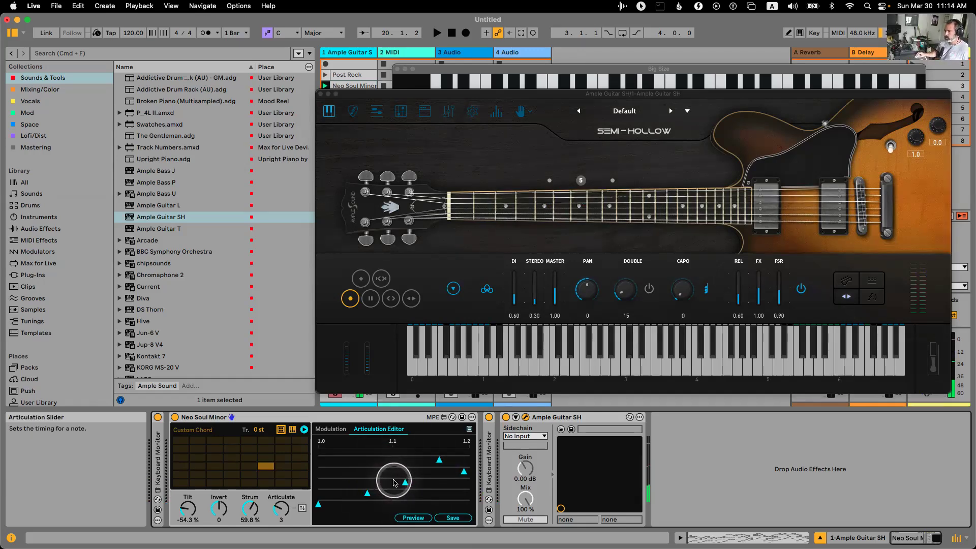
{"action": "left_click", "coordinate": [331, 430]}
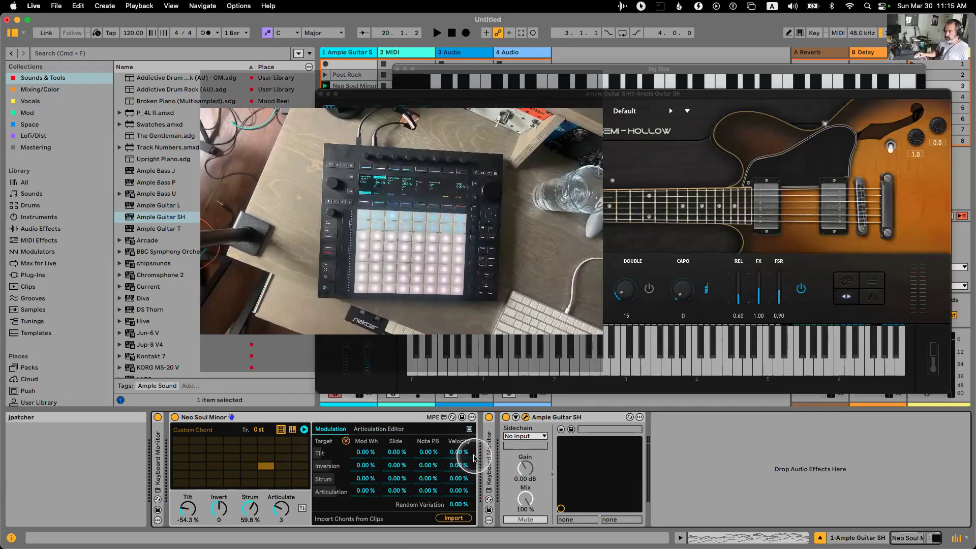
{"action": "left_click_drag", "start_coordinate": [600, 337], "coordinate": [449, 305]}
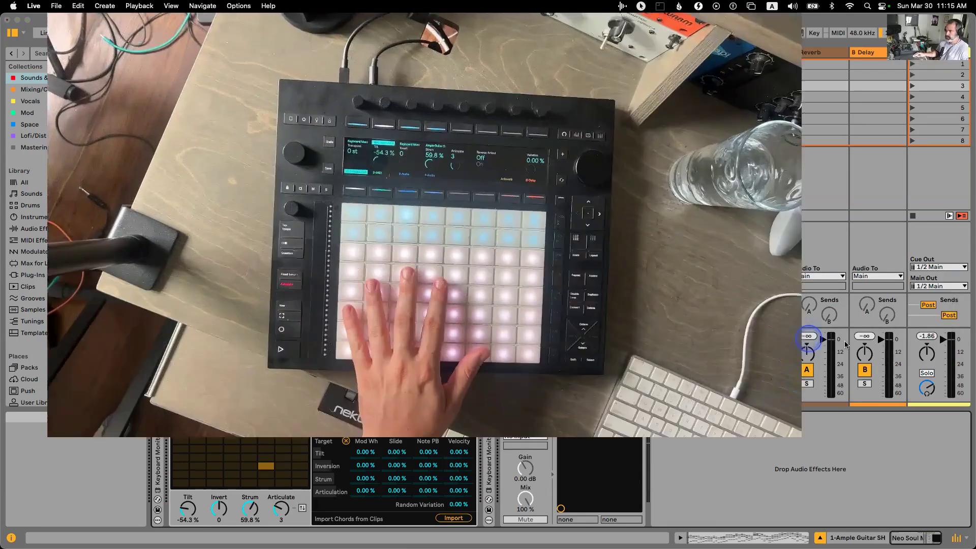
Toggle Reverse Articulation on and off, map velocity to Strum, and turn Strum down to 0 %.
{"action": "left_click", "coordinate": [734, 320]}
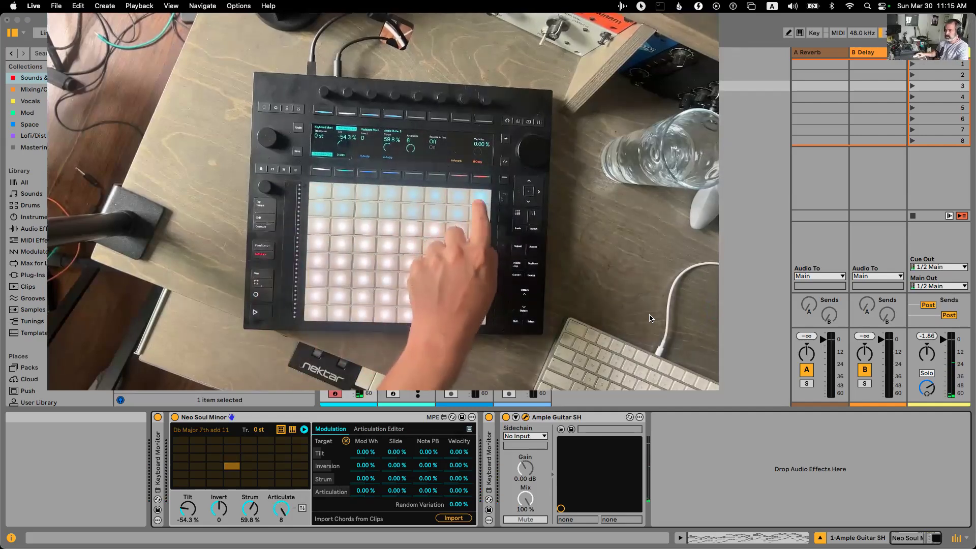
{"action": "left_click", "coordinate": [302, 508]}
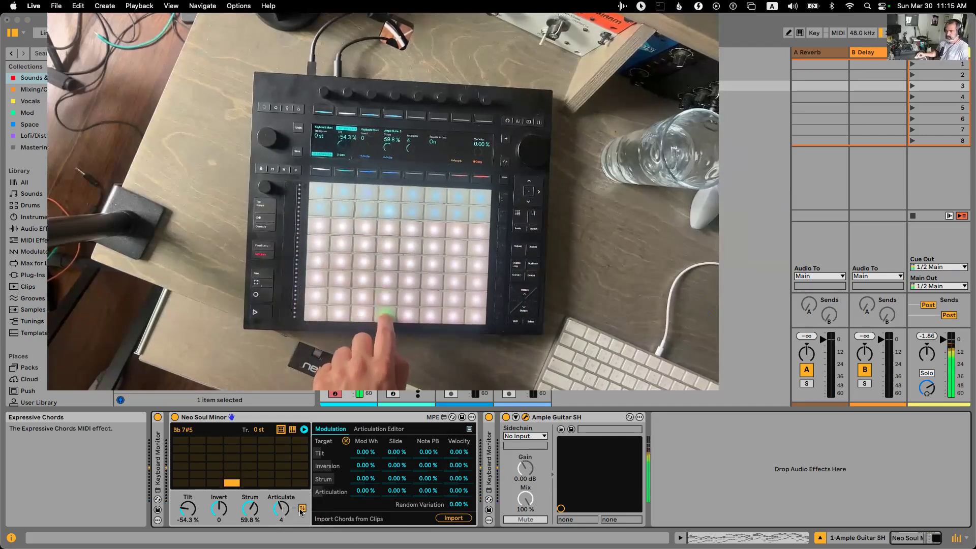
{"action": "left_click", "coordinate": [300, 510]}
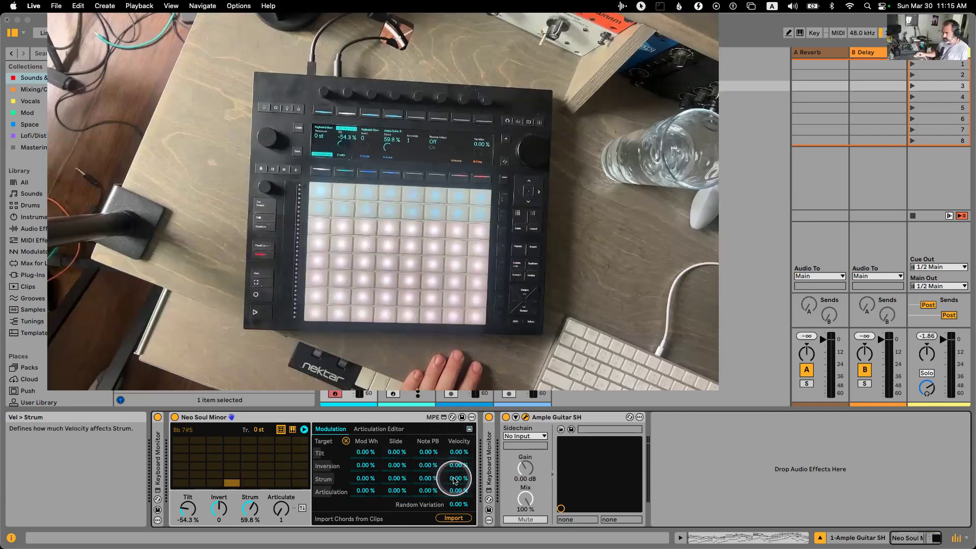
{"action": "left_click_drag", "start_coordinate": [454, 480], "coordinate": [454, 475]}
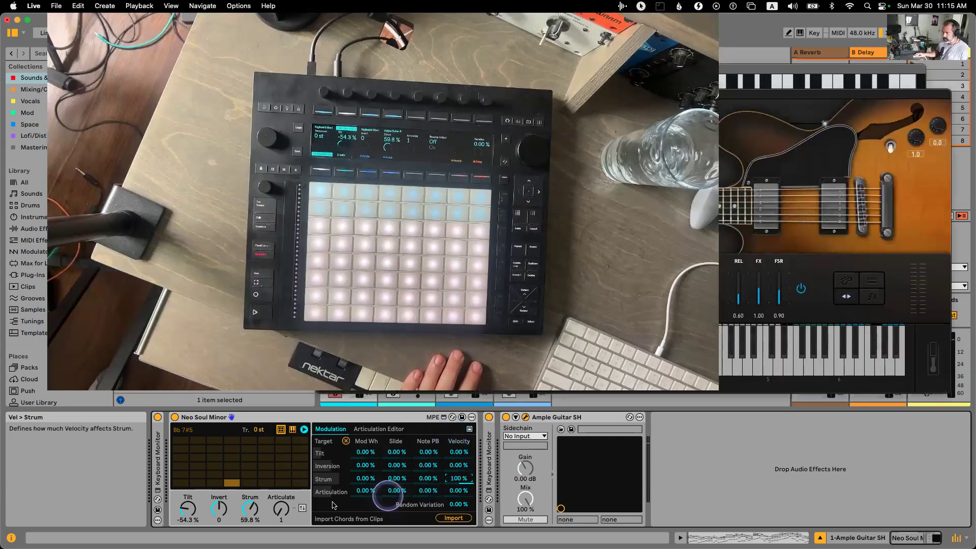
{"action": "left_click_drag", "start_coordinate": [249, 506], "coordinate": [248, 535]}
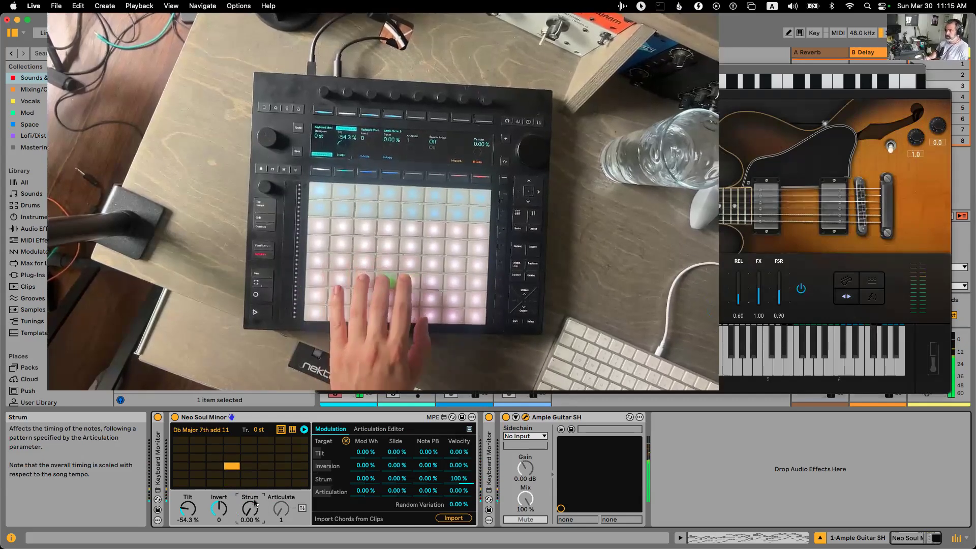
Reset the velocity and slide Strum modulation amounts to zero.
{"action": "left_click", "coordinate": [457, 478]}
{"action": "key", "text": "Delete"}
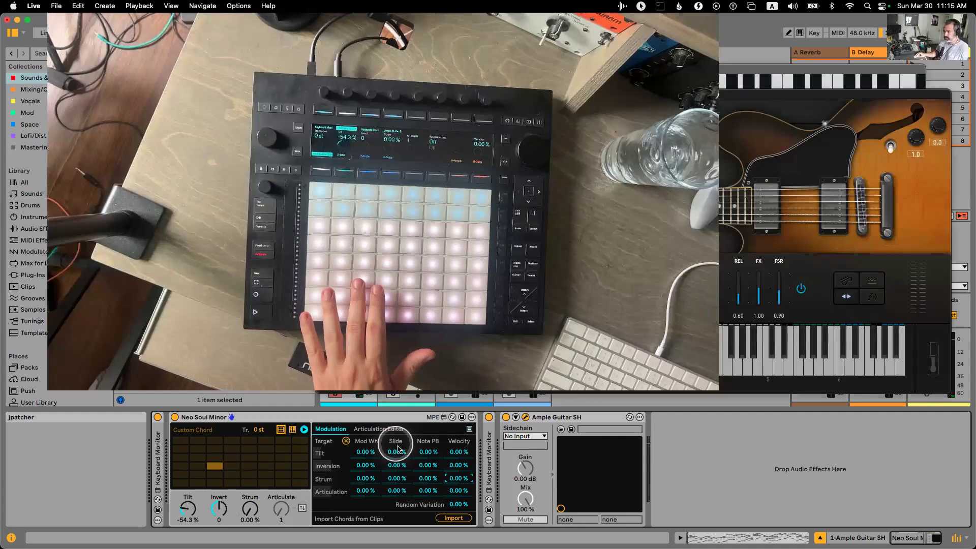
{"action": "left_click_drag", "start_coordinate": [397, 478], "coordinate": [397, 472]}
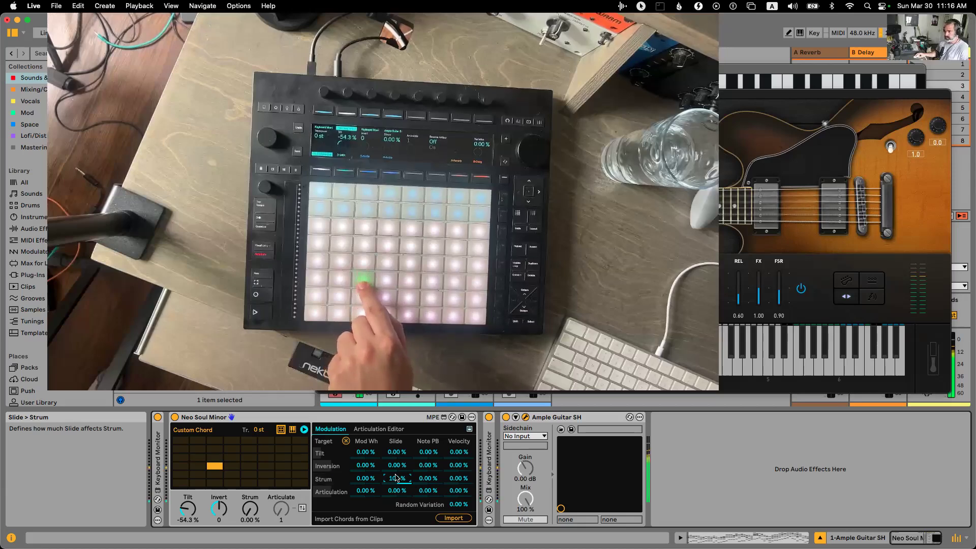
{"action": "left_click_drag", "start_coordinate": [396, 477], "coordinate": [460, 503]}
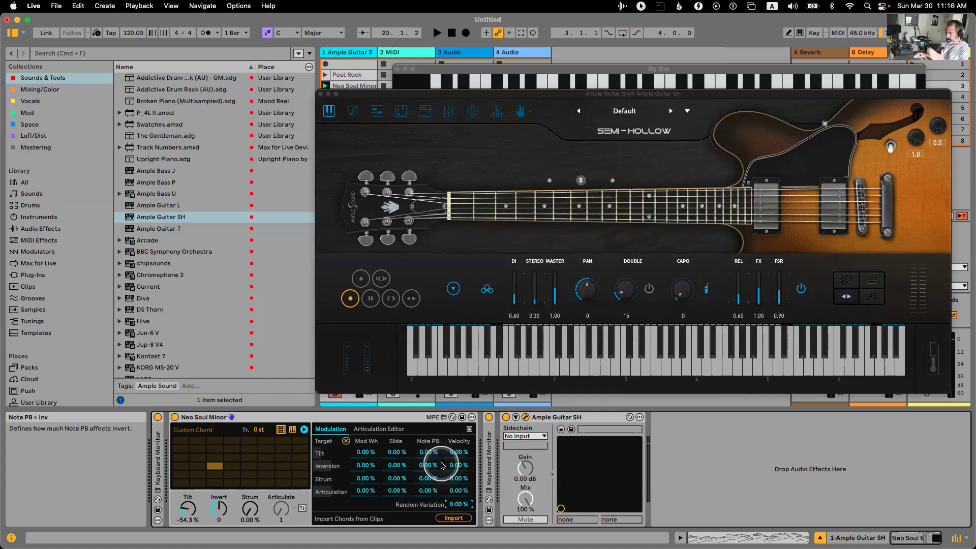
Close the fold-out and the guitar plugin window, and raise Strum to 21.3 %.
{"action": "left_click", "coordinate": [304, 430]}
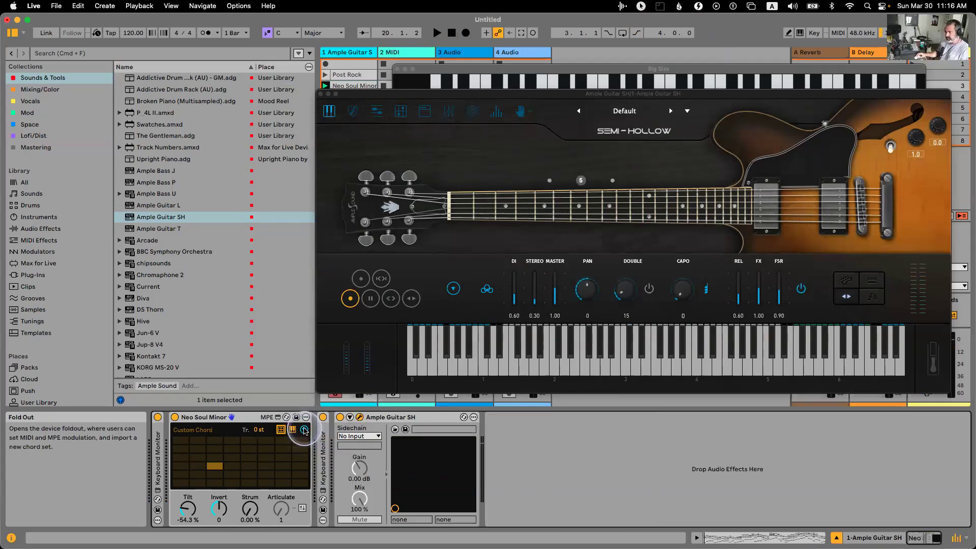
{"action": "mouse_move", "coordinate": [534, 99]}
{"action": "left_mouse_down"}
{"action": "mouse_move", "coordinate": [536, 118]}
{"action": "mouse_move", "coordinate": [538, 107]}
{"action": "left_mouse_up"}
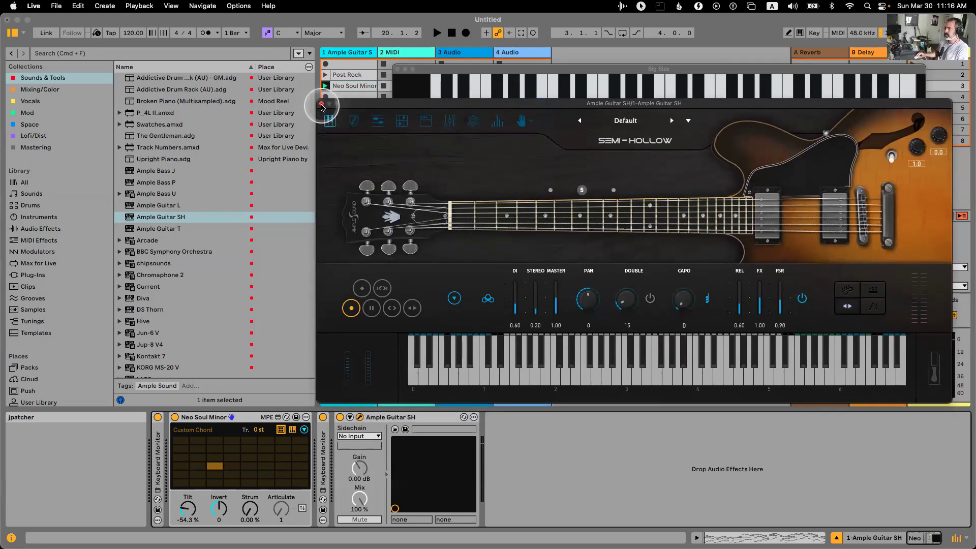
{"action": "left_click", "coordinate": [321, 105]}
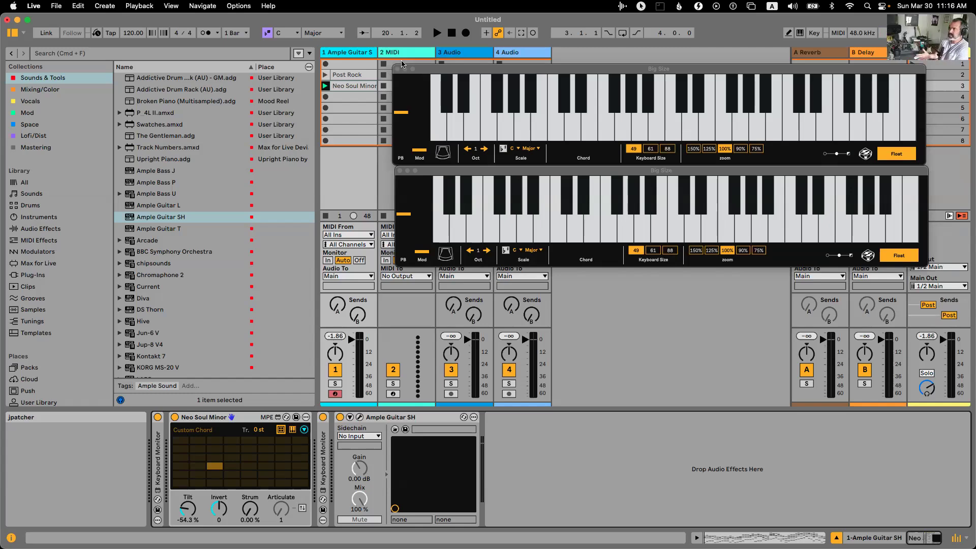
{"action": "left_click", "coordinate": [380, 52]}
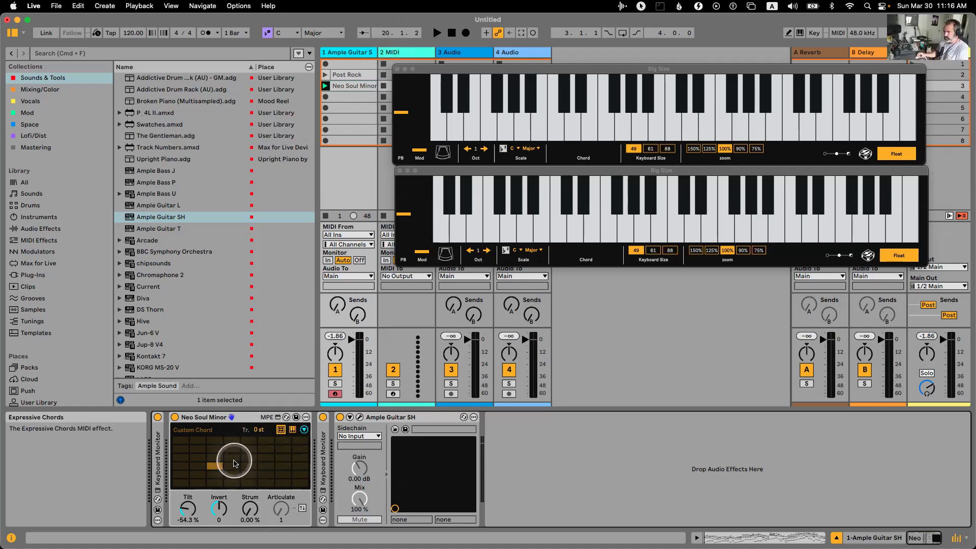
{"action": "left_click_drag", "start_coordinate": [255, 510], "coordinate": [252, 487]}
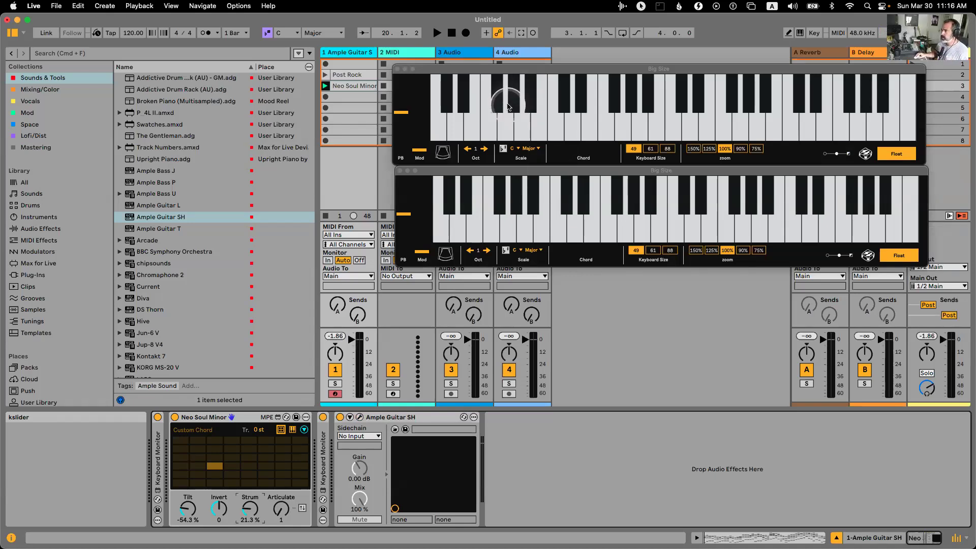
Select the Neo Soul Minor device and browse MIDI Effects to the Scale effect.
{"action": "left_click", "coordinate": [533, 82]}
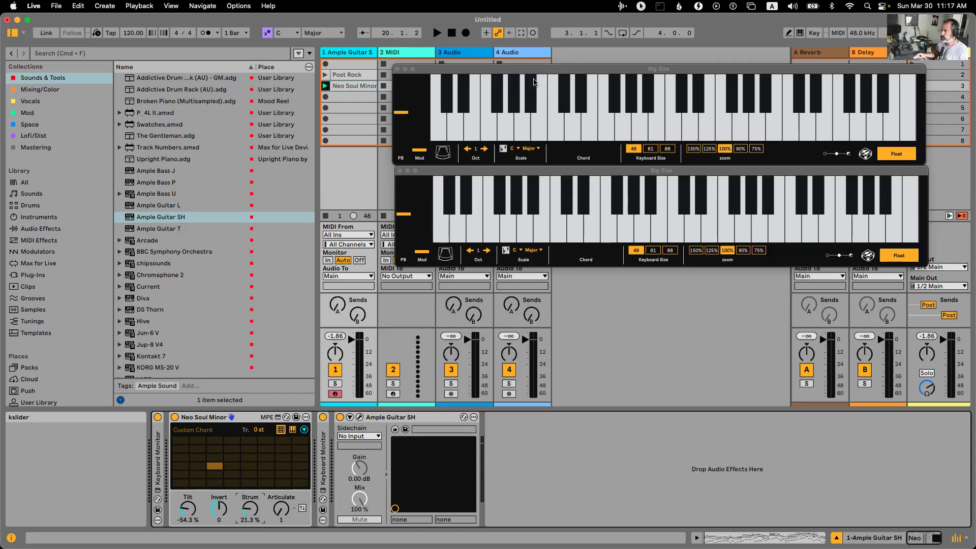
{"action": "left_click", "coordinate": [558, 372]}
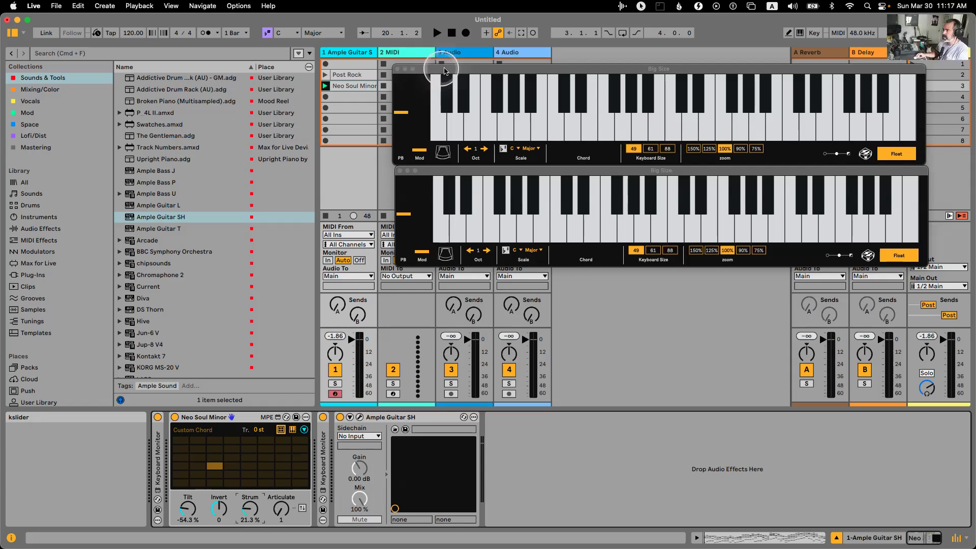
{"action": "left_click", "coordinate": [431, 46]}
{"action": "left_click", "coordinate": [477, 91]}
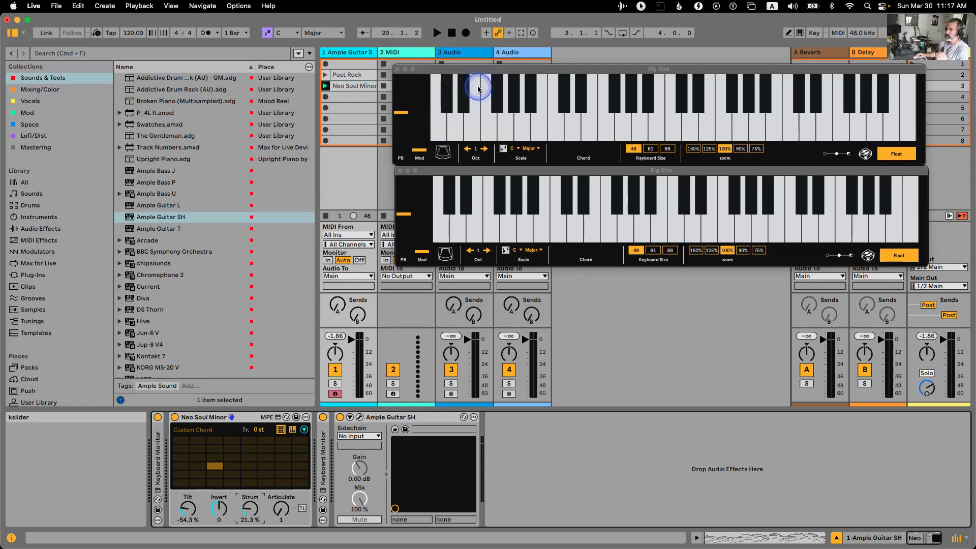
{"action": "left_click", "coordinate": [528, 147]}
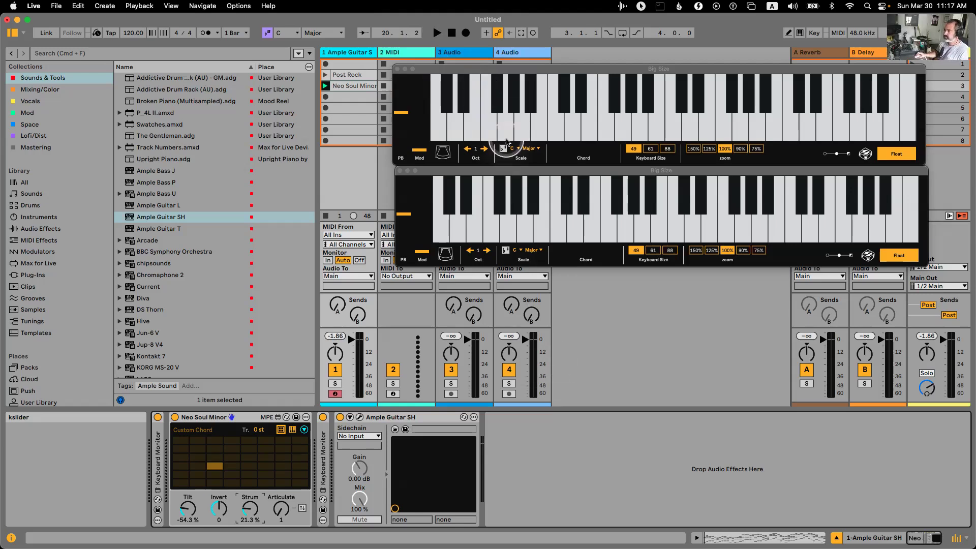
{"action": "left_click", "coordinate": [244, 417]}
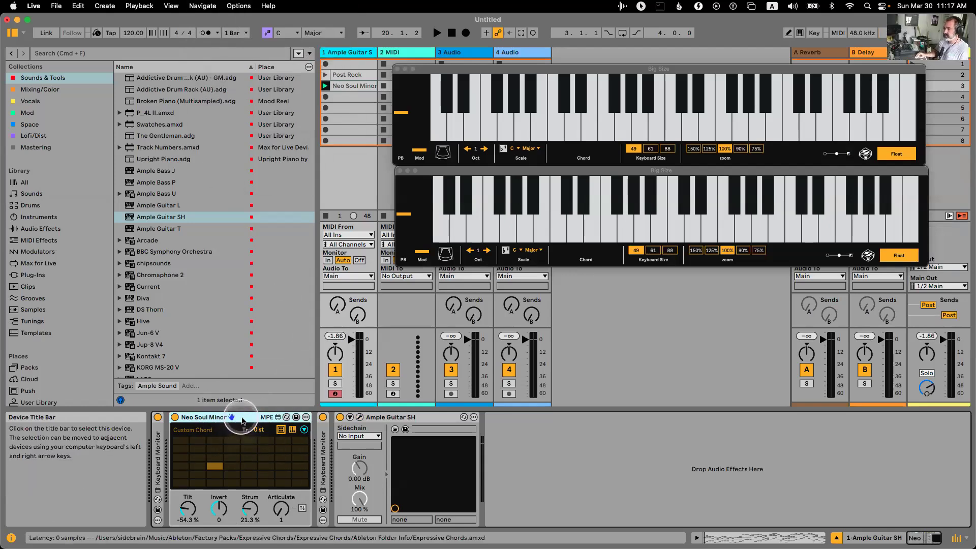
{"action": "left_click", "coordinate": [44, 240]}
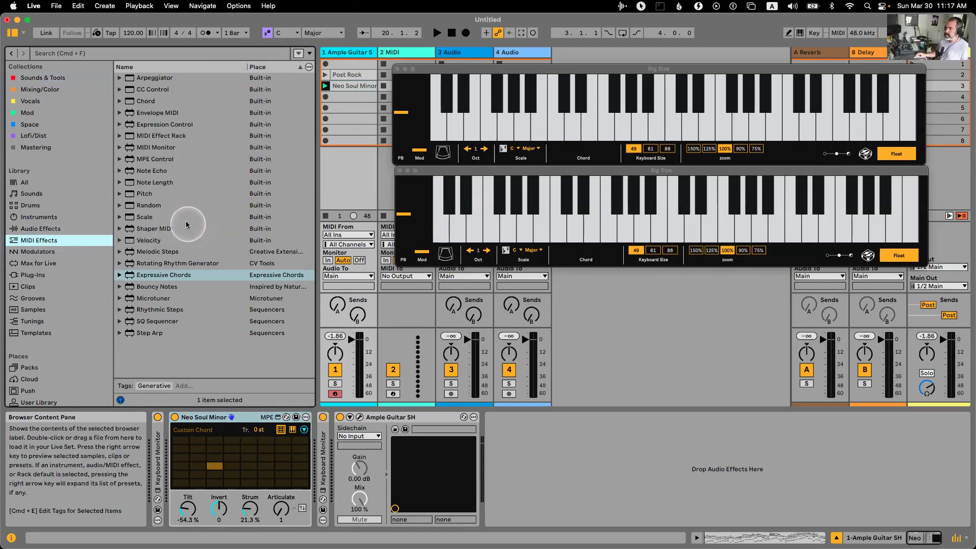
{"action": "left_click", "coordinate": [137, 216]}
Insert a Scale effect following the set's current scale after the chord device, then remove it.
{"action": "left_click_drag", "start_coordinate": [222, 278], "coordinate": [330, 434]}
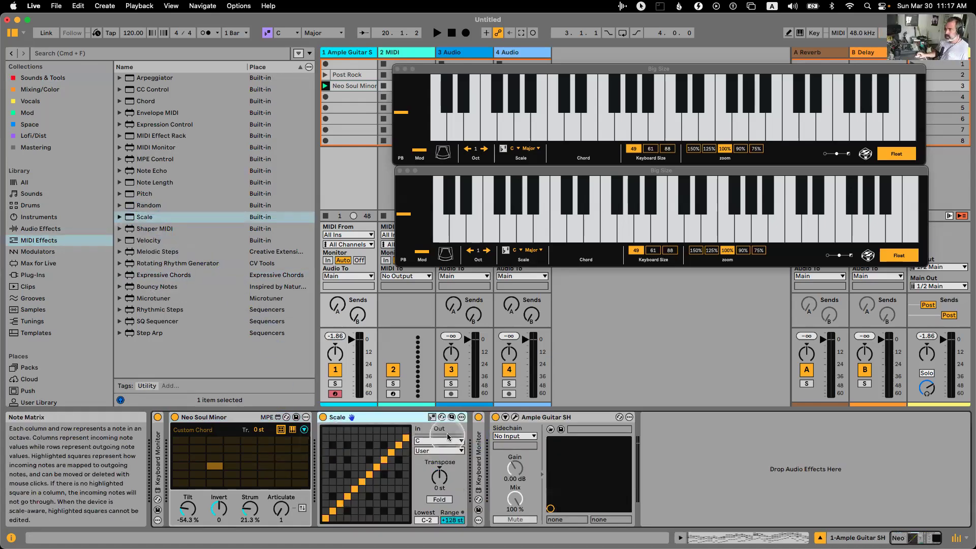
{"action": "left_click", "coordinate": [432, 417]}
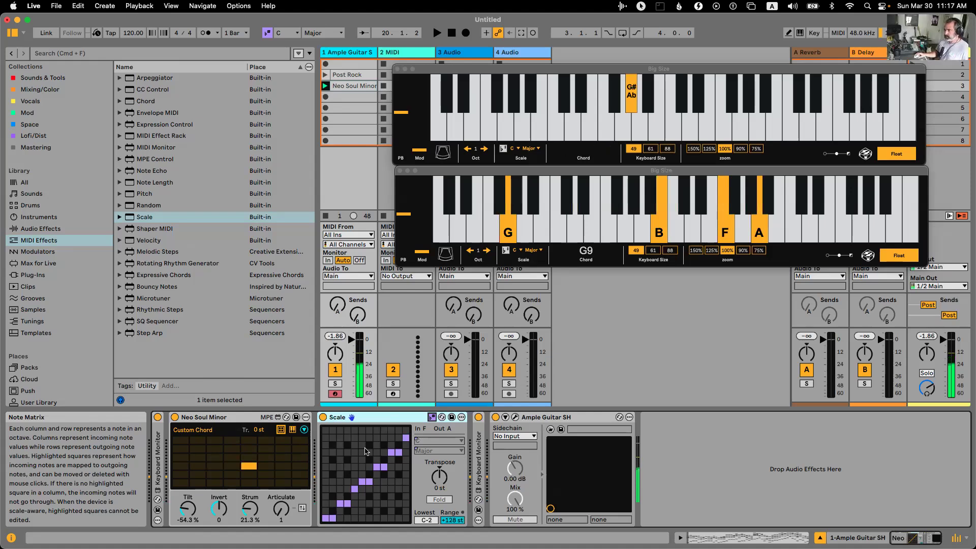
{"action": "left_click", "coordinate": [369, 422]}
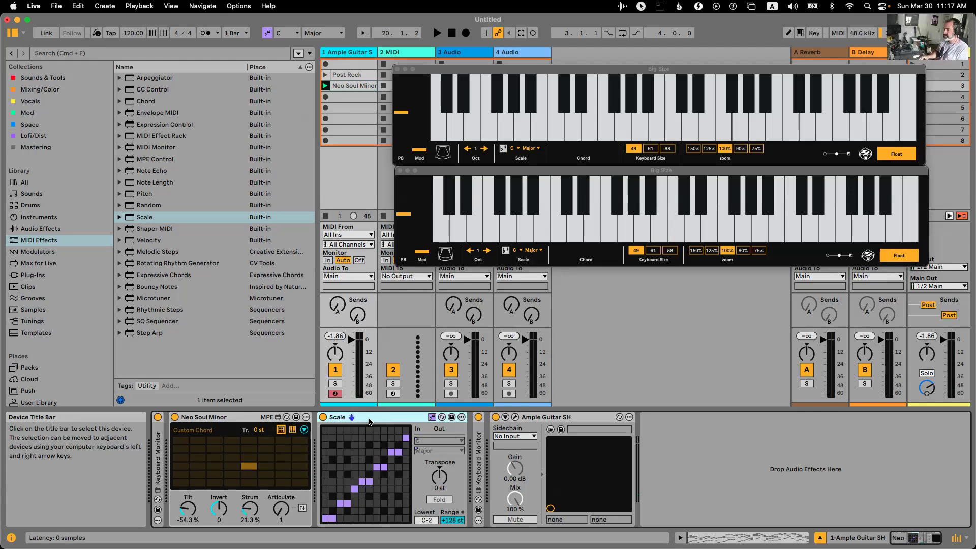
{"action": "key", "text": "Delete"}
{"action": "left_click_drag", "start_coordinate": [260, 419], "coordinate": [354, 97]}
Put Neo Soul Major.alc in track 1's fifth slot, launch it, and import its chords.
{"action": "left_click_drag", "start_coordinate": [153, 215], "coordinate": [329, 110]}
{"action": "left_click", "coordinate": [326, 107]}
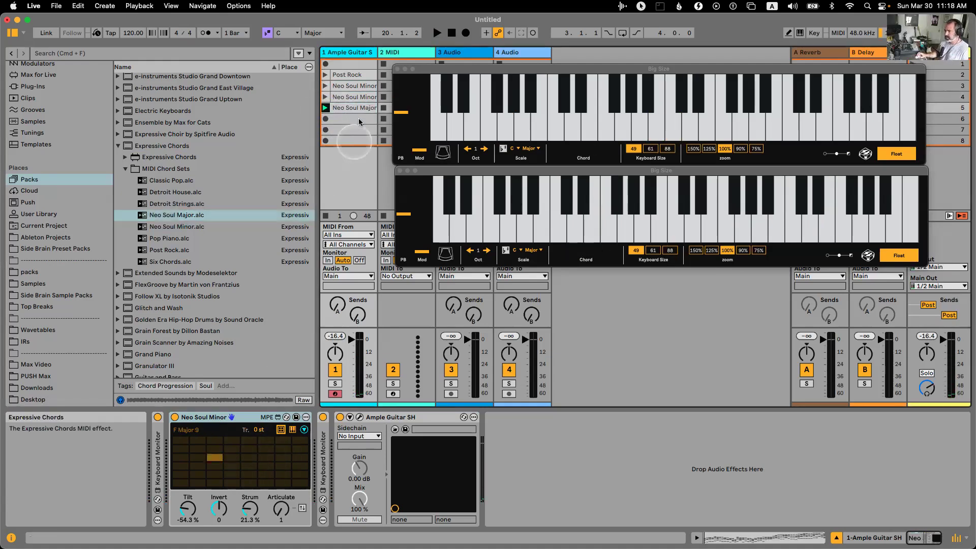
{"action": "left_click", "coordinate": [303, 430]}
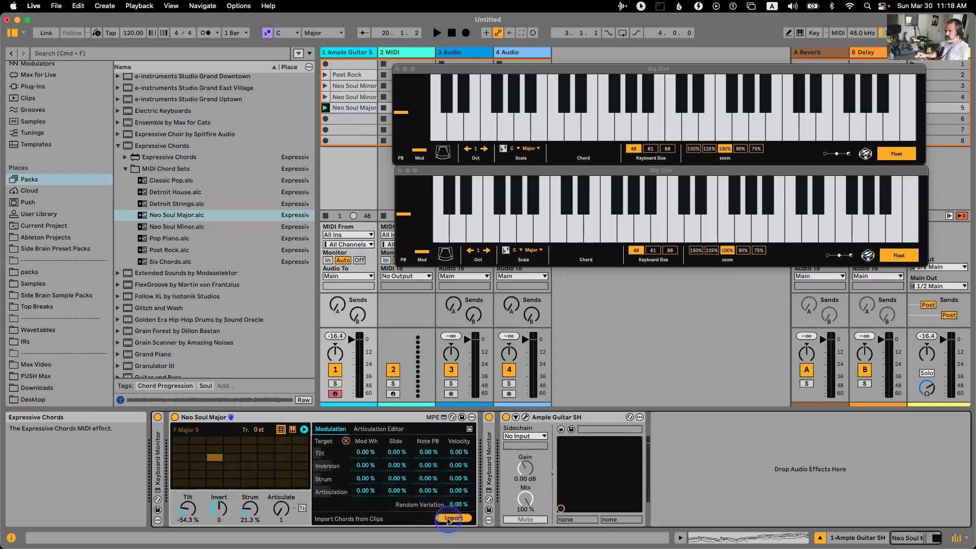
{"action": "left_click", "coordinate": [300, 431]}
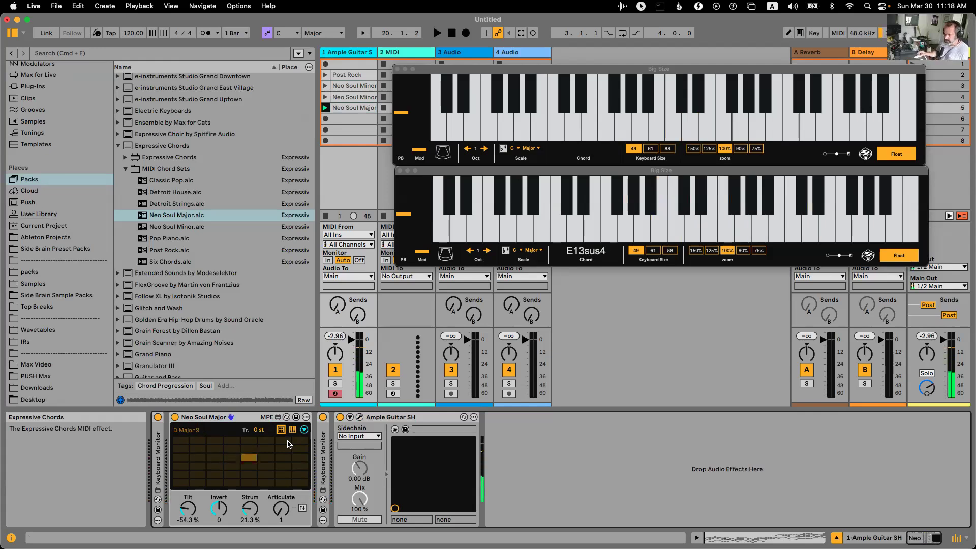
{"action": "left_click", "coordinate": [272, 384]}
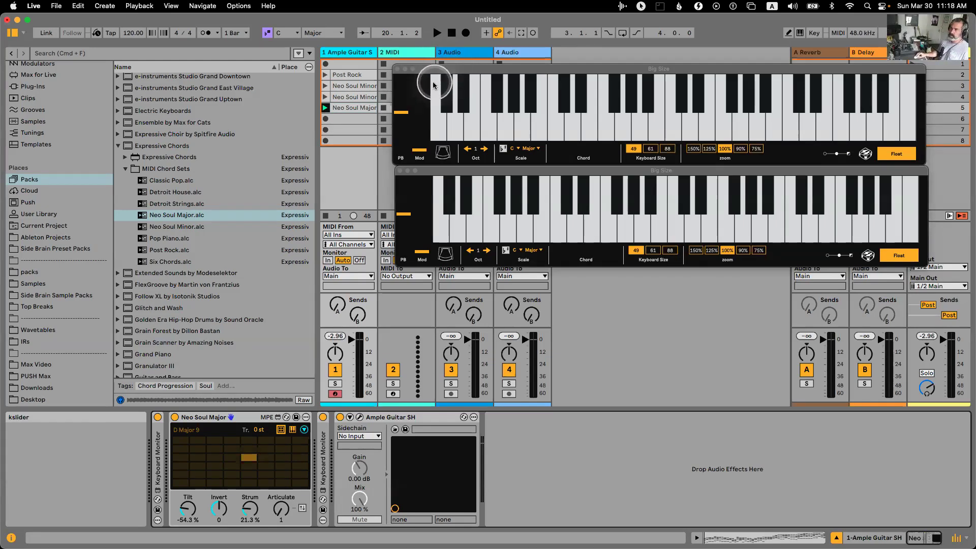
Shift both floating keyboard windows right and open the Neo Soul Major clip's notes in a taller editor.
{"action": "left_click_drag", "start_coordinate": [497, 68], "coordinate": [534, 68]}
{"action": "left_click_drag", "start_coordinate": [542, 167], "coordinate": [577, 166]}
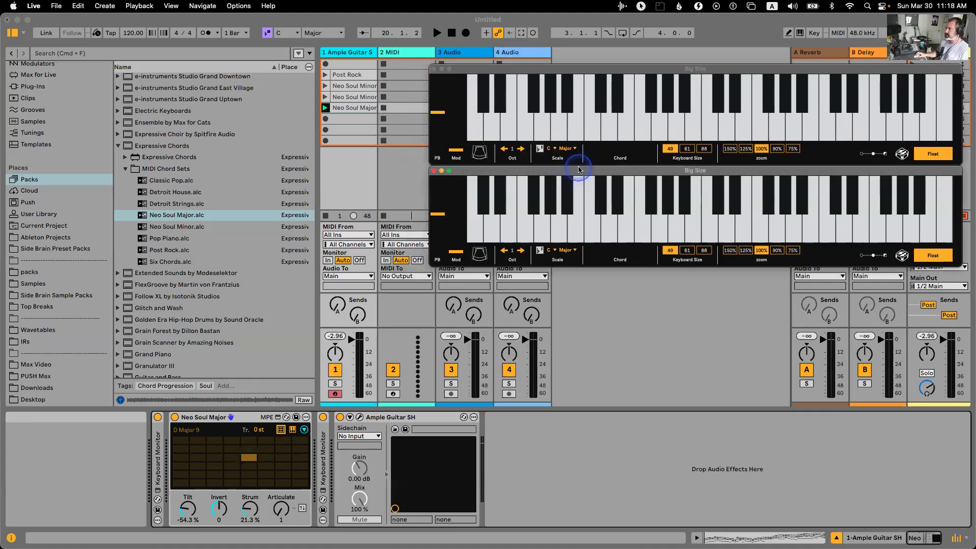
{"action": "left_click", "coordinate": [352, 108]}
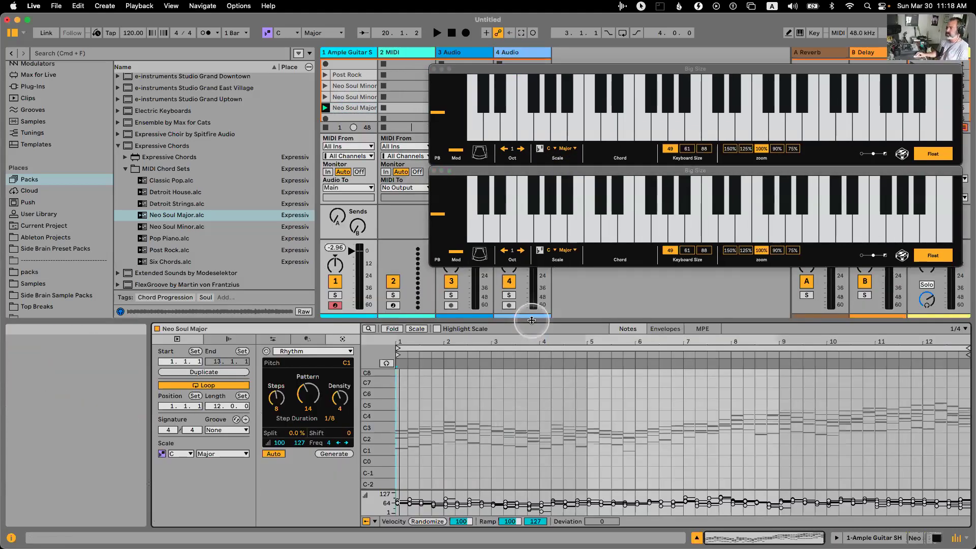
{"action": "left_click_drag", "start_coordinate": [529, 320], "coordinate": [529, 277]}
Zoom the note range to C0–C6, return to Device View, and collapse the Expressive Chords folder.
{"action": "mouse_move", "coordinate": [391, 407]}
{"action": "left_mouse_down"}
{"action": "mouse_move", "coordinate": [381, 427]}
{"action": "mouse_move", "coordinate": [382, 414]}
{"action": "left_mouse_up"}
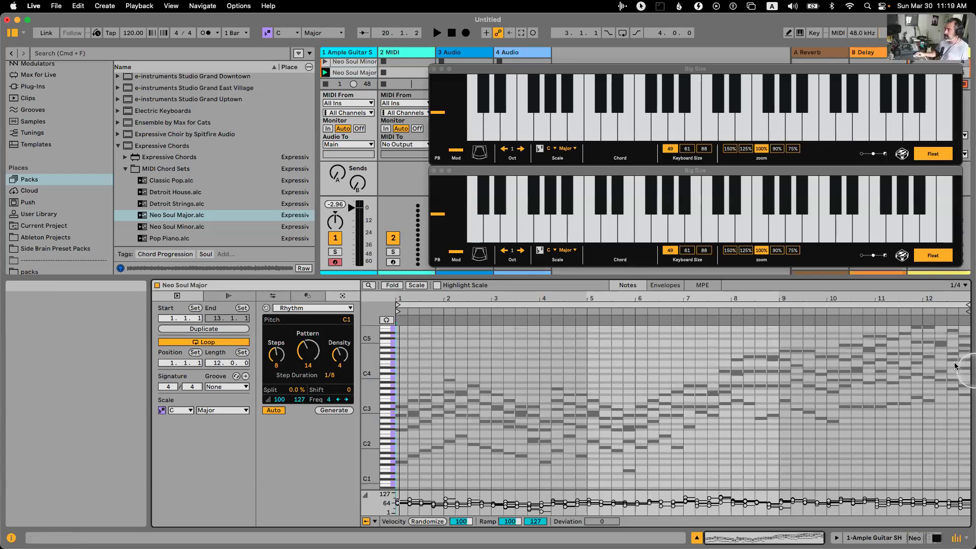
{"action": "key", "text": "shift+Tab"}
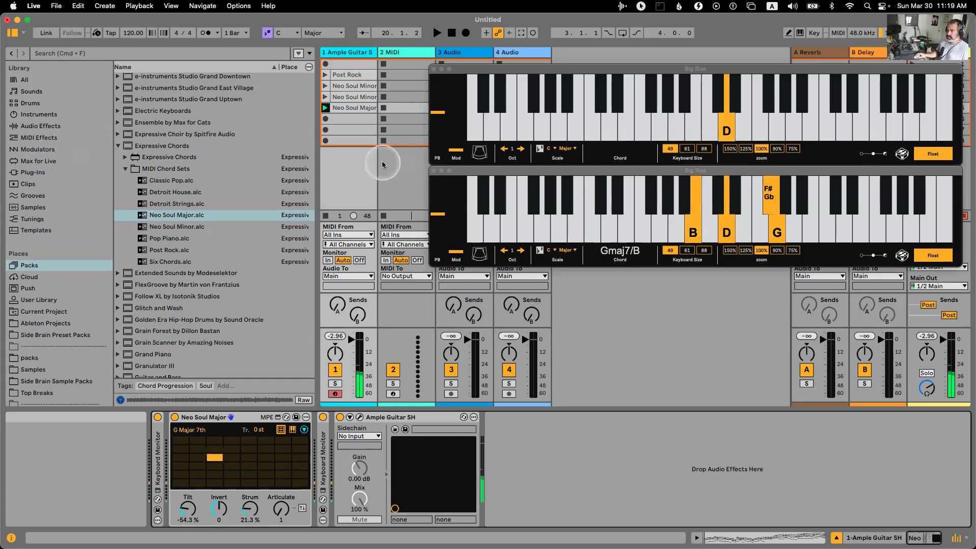
{"action": "left_click", "coordinate": [119, 146]}
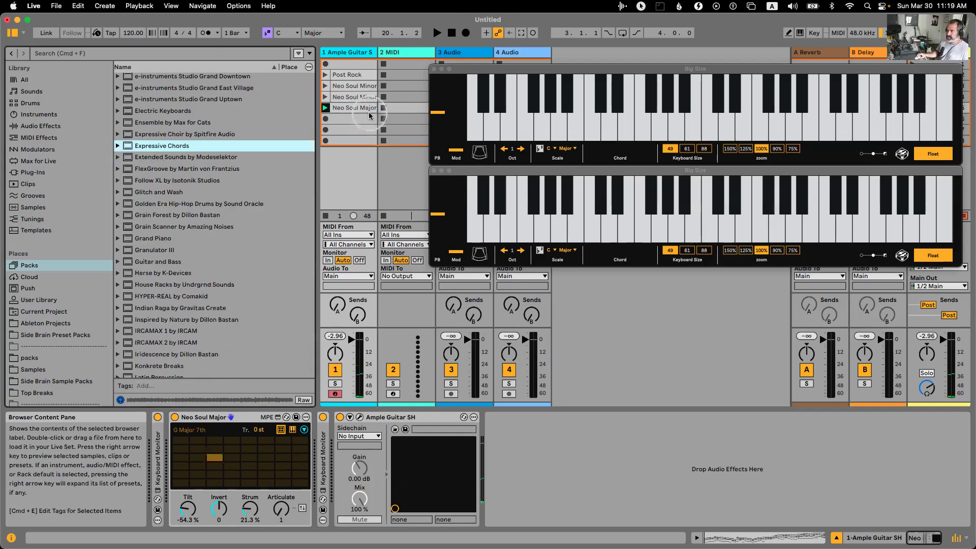
Delete the four clips on track 1 and raise the chord Tilt to -33.9%.
{"action": "left_click", "coordinate": [345, 75]}
{"action": "key", "text": "Delete"}
{"action": "left_click", "coordinate": [351, 85]}
{"action": "key", "text": "Delete"}
{"action": "left_click", "coordinate": [357, 97]}
{"action": "key", "text": "Delete"}
{"action": "left_click", "coordinate": [354, 108]}
{"action": "key", "text": "Delete"}
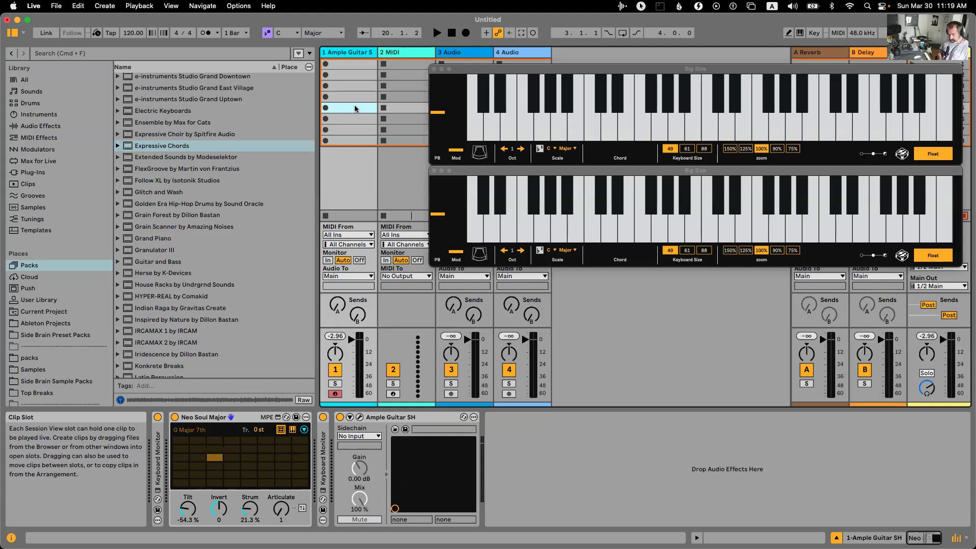
{"action": "left_click_drag", "start_coordinate": [185, 508], "coordinate": [185, 507]}
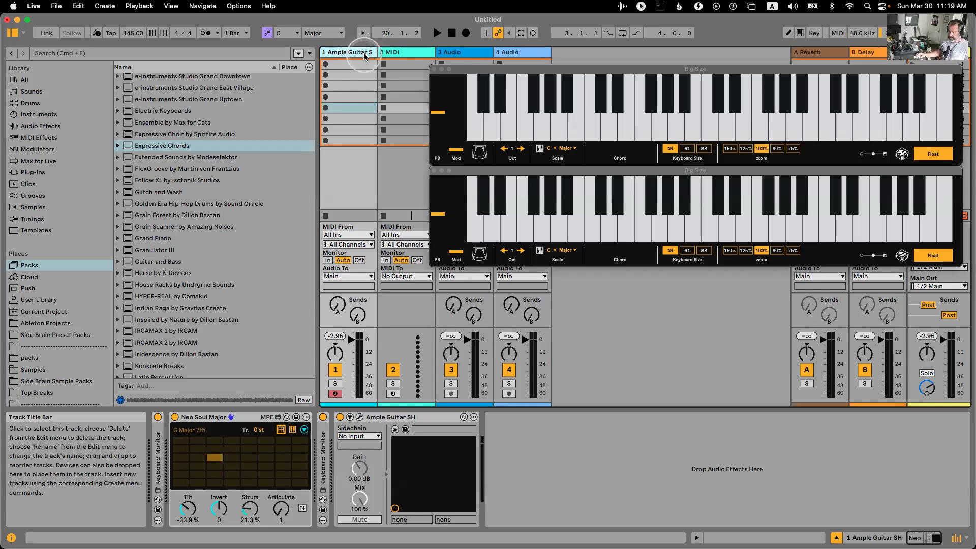
In Arrangement View, open a second large keyboard window stacked above the first, then return to Session's fifth slot.
{"action": "key", "text": "Tab"}
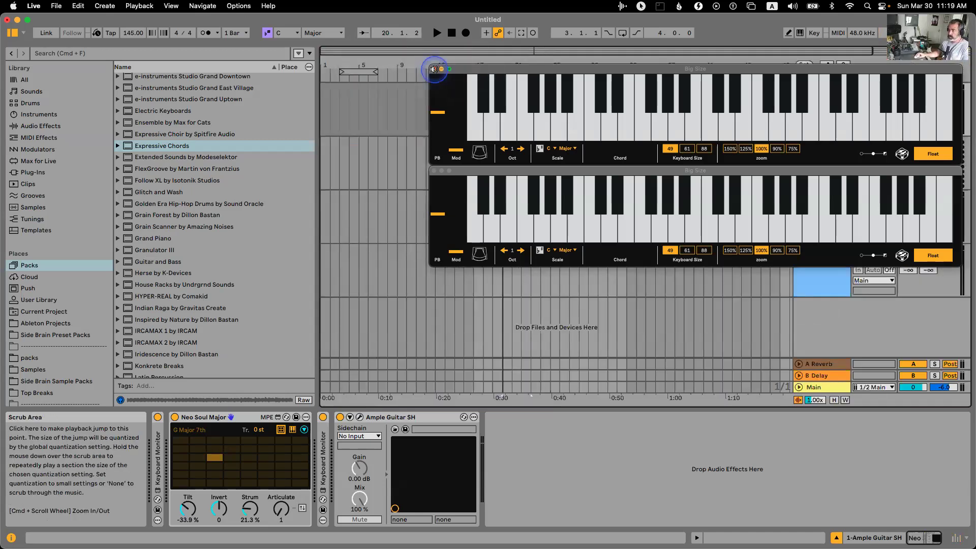
{"action": "left_click_drag", "start_coordinate": [534, 169], "coordinate": [411, 304]}
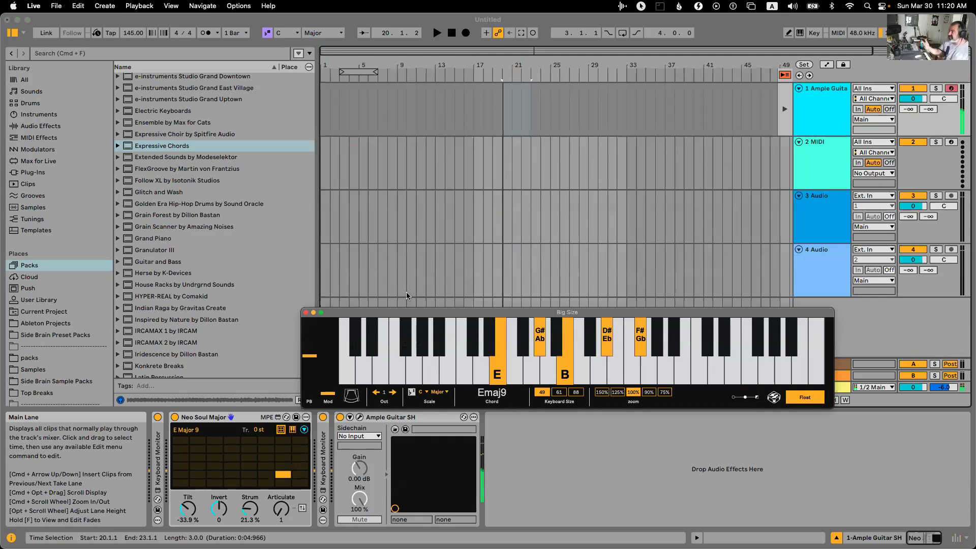
{"action": "double_click", "coordinate": [158, 472]}
{"action": "left_click", "coordinate": [172, 509]}
{"action": "double_click", "coordinate": [233, 416]}
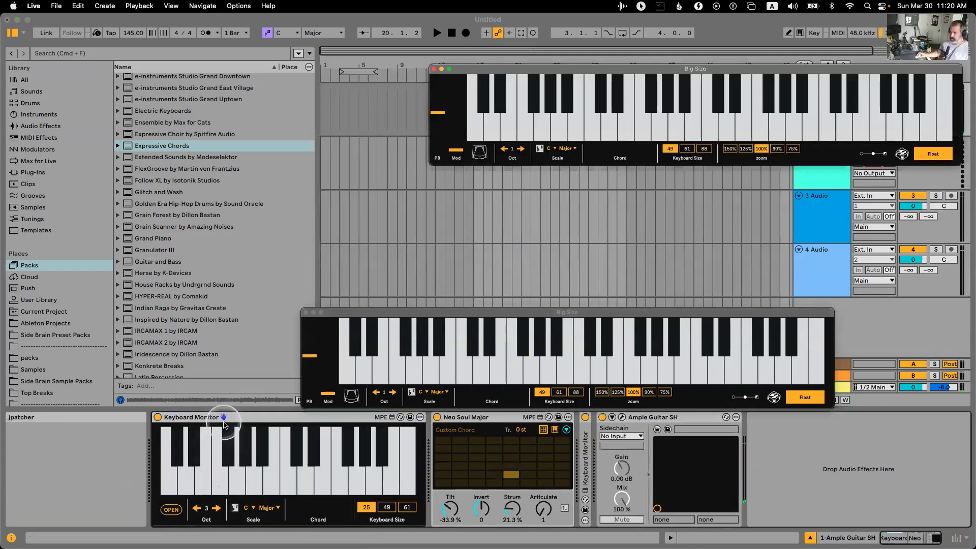
{"action": "left_click_drag", "start_coordinate": [564, 71], "coordinate": [436, 213]}
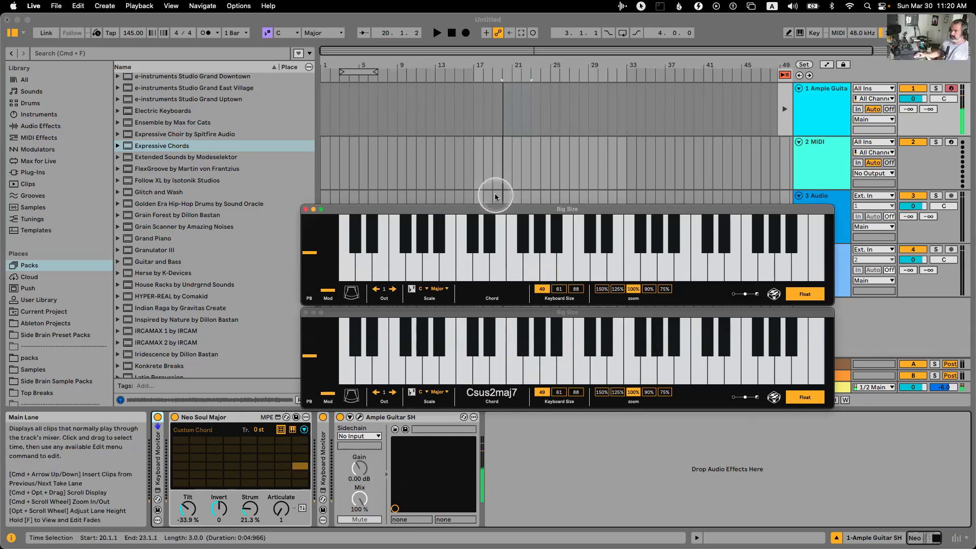
{"action": "key", "text": "Tab"}
{"action": "left_click", "coordinate": [349, 109]}
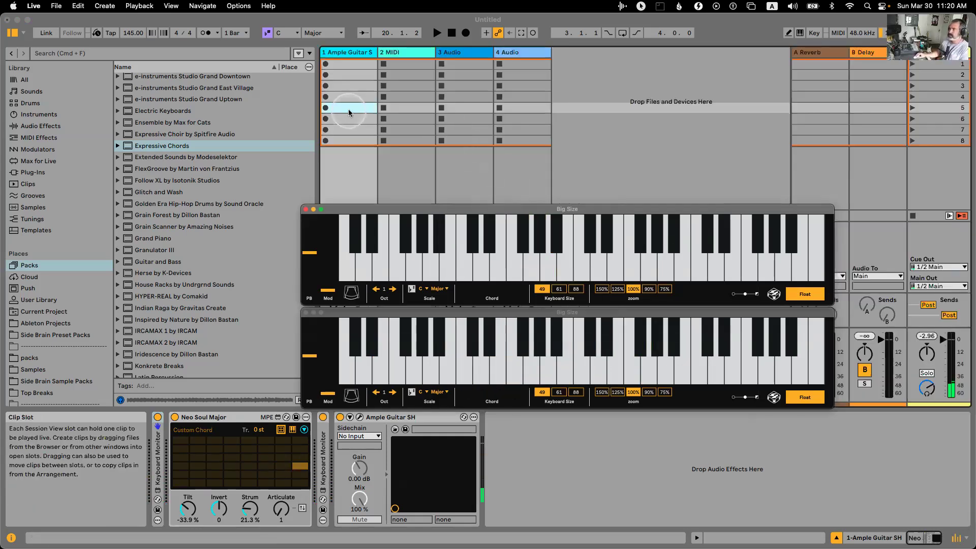
Place the Neo Soul Minor chords from Expressive Chords into track 1's fifth clip slot.
{"action": "left_click", "coordinate": [118, 146]}
{"action": "left_click_drag", "start_coordinate": [176, 226], "coordinate": [348, 108]}
{"action": "left_click", "coordinate": [303, 430]}
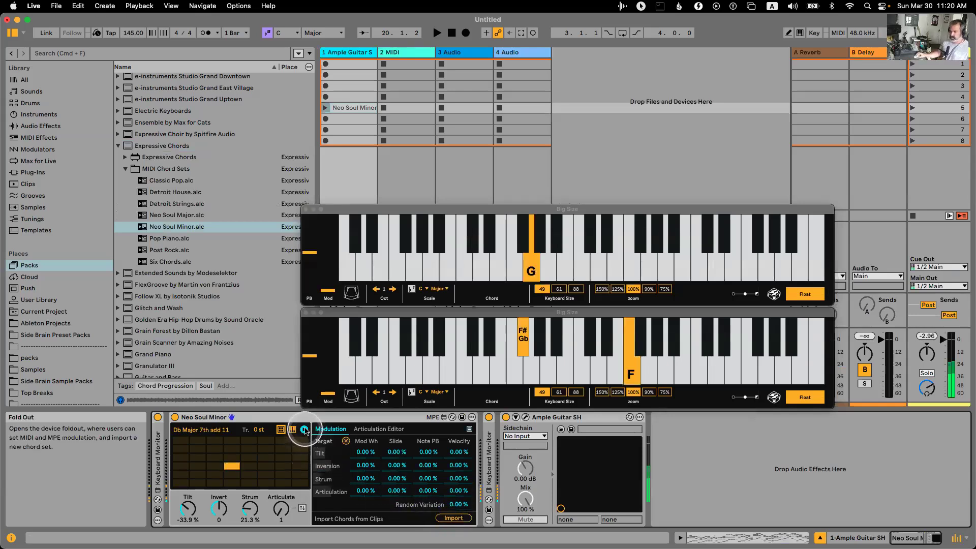
{"action": "left_click", "coordinate": [304, 430]}
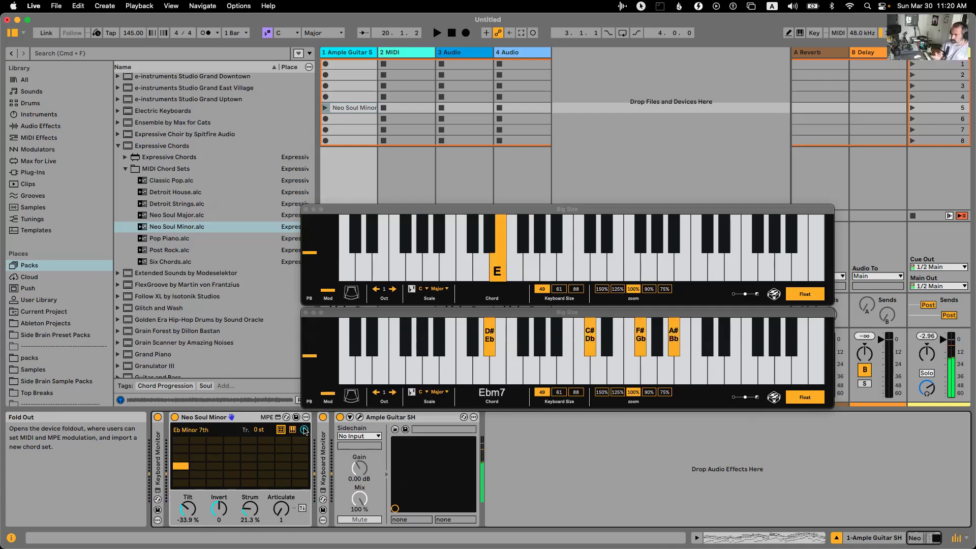
Play with the metronome, then capture the played chords into a new clip in slot 6 and view its notes.
{"action": "left_click", "coordinate": [205, 33]}
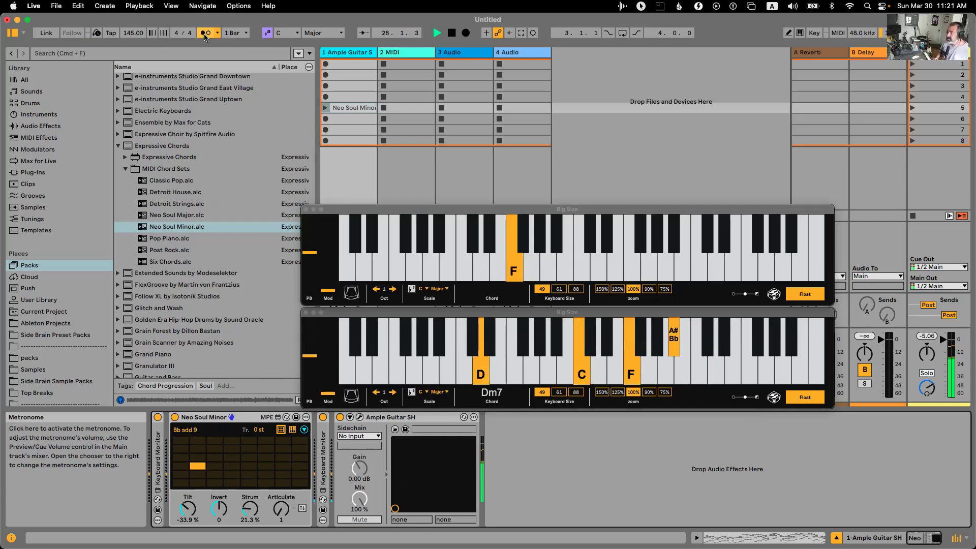
{"action": "key", "text": "space"}
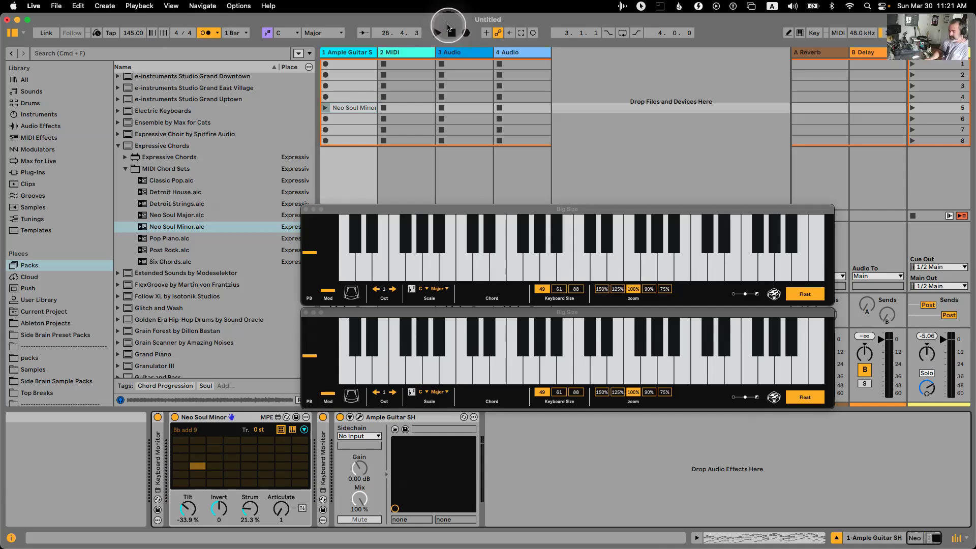
{"action": "left_click", "coordinate": [341, 54]}
{"action": "key", "text": "super+shift+c"}
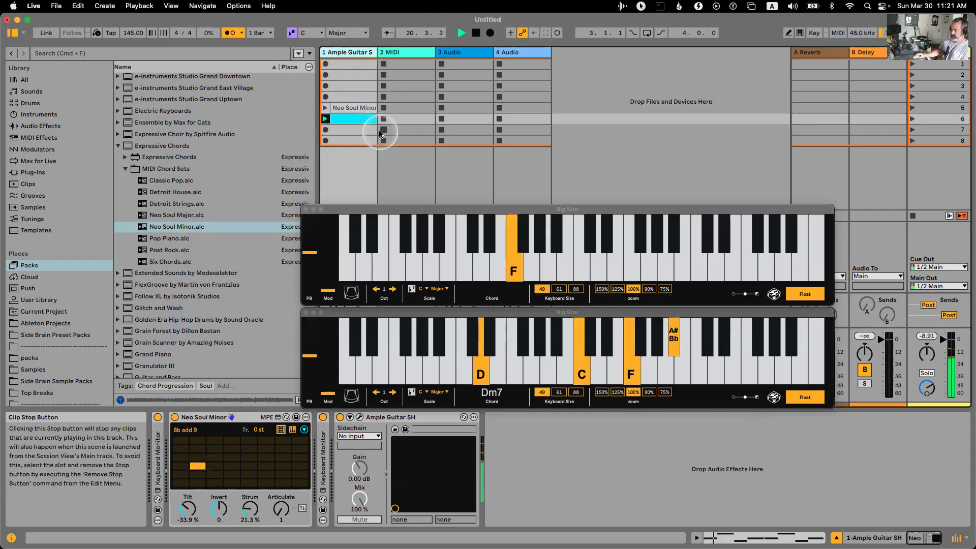
{"action": "left_click", "coordinate": [360, 120]}
{"action": "double_click", "coordinate": [359, 120]}
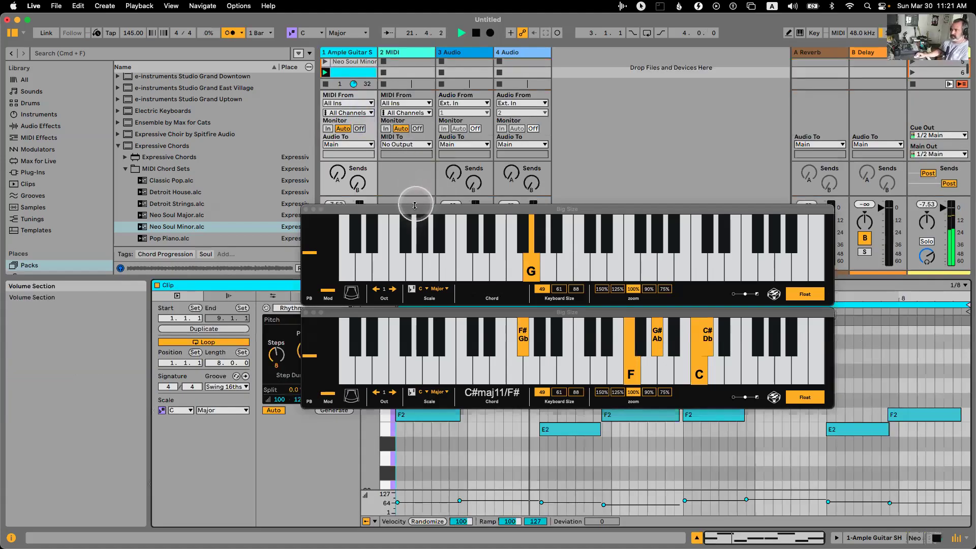
{"action": "left_click_drag", "start_coordinate": [473, 310], "coordinate": [520, 164]}
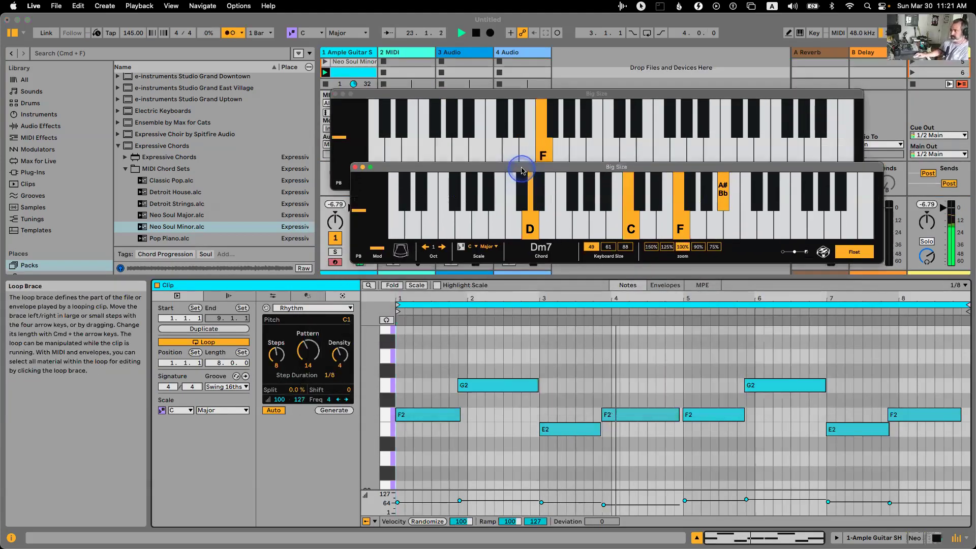
{"action": "left_click", "coordinate": [693, 396]}
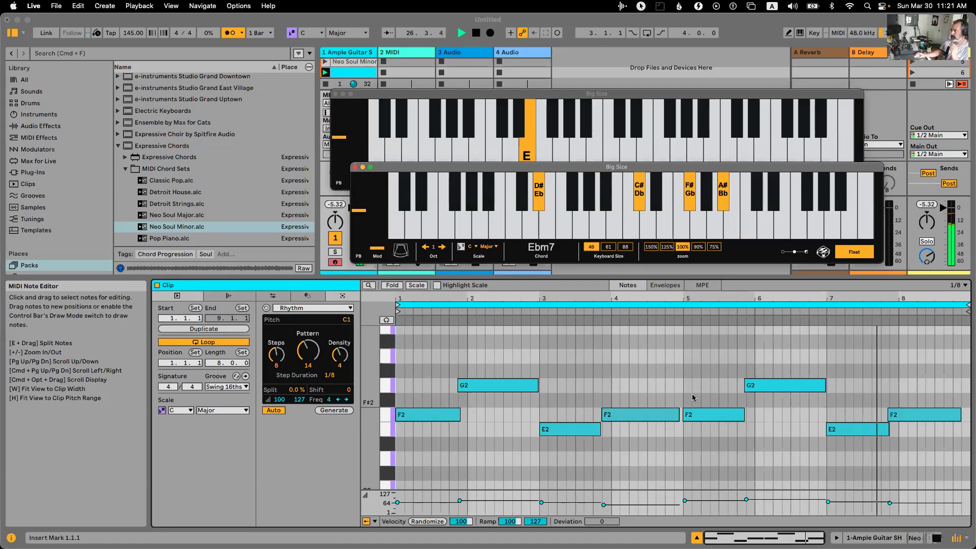
Turn off the metronome, stop playback and close both chord display windows.
{"action": "left_click", "coordinate": [230, 32]}
{"action": "key", "text": "space"}
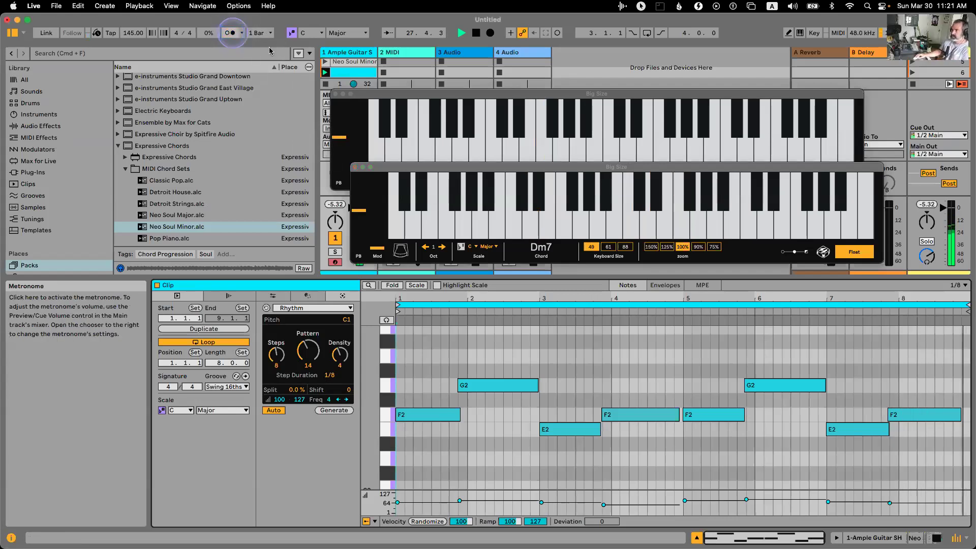
{"action": "left_click", "coordinate": [340, 96]}
{"action": "left_click", "coordinate": [338, 95]}
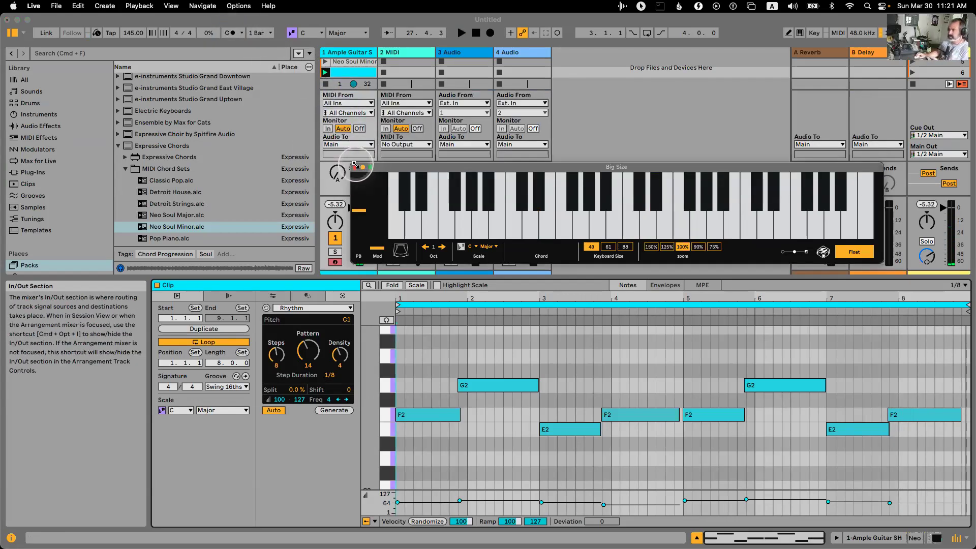
{"action": "left_click", "coordinate": [355, 167]}
Delete the two unused audio tracks, 3 Audio and 4 Audio.
{"action": "left_click", "coordinate": [508, 52]}
{"action": "left_click", "coordinate": [451, 53], "text": "shift"}
{"action": "key", "text": "Delete"}
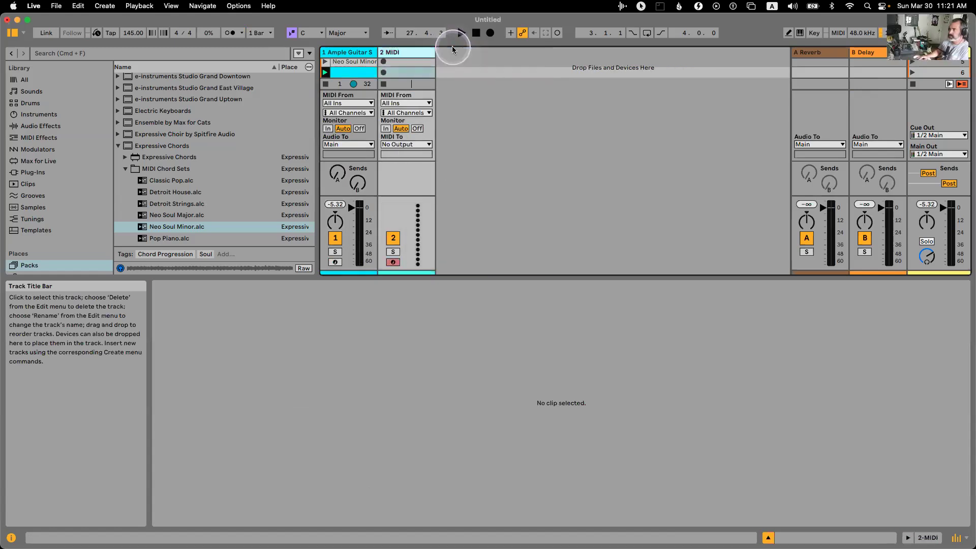
Load Addictive Drum Rack (AU) - GM from Sounds & Tools onto track 2.
{"action": "scroll", "coordinate": [43, 114], "scroll_direction": "up", "scroll_amount": 3}
{"action": "scroll", "coordinate": [43, 115], "scroll_direction": "up", "scroll_amount": 2}
{"action": "left_click", "coordinate": [47, 78]}
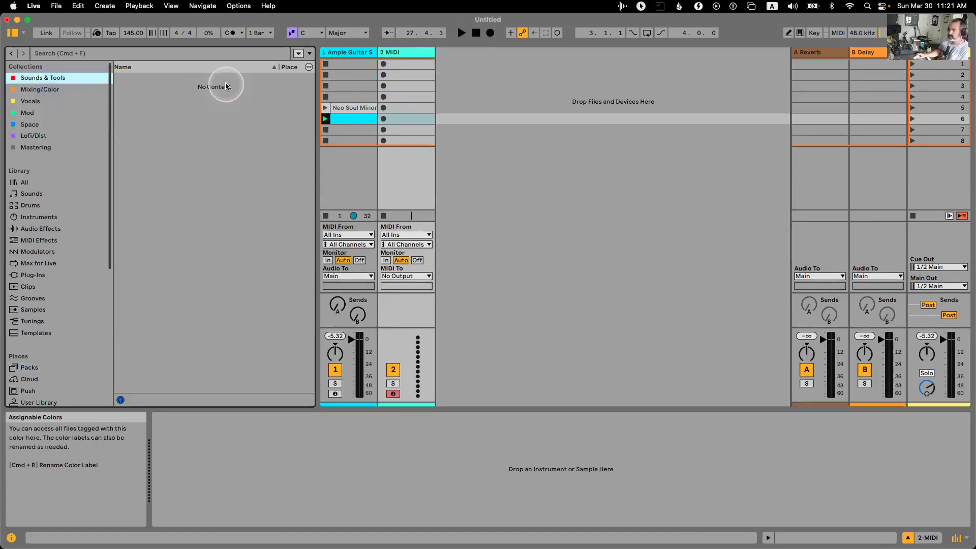
{"action": "left_click", "coordinate": [187, 79]}
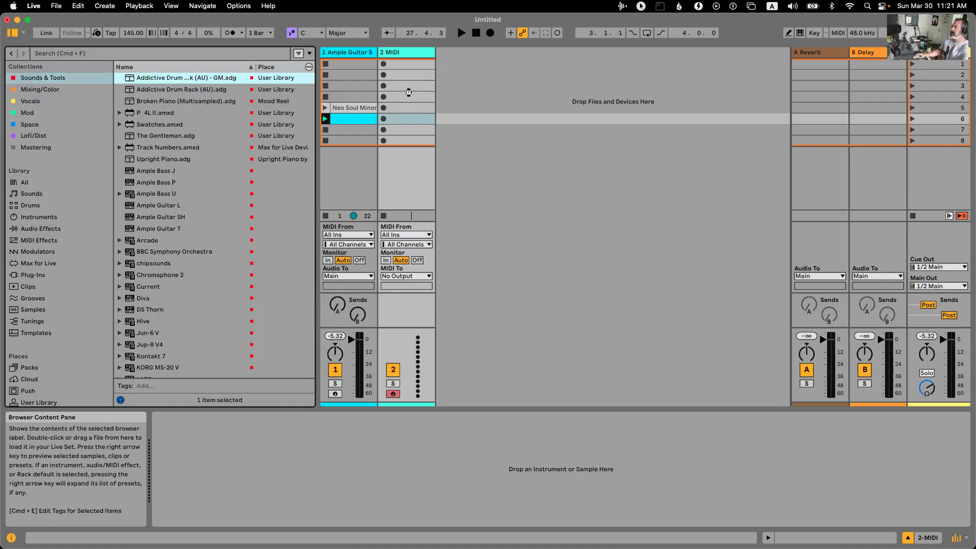
{"action": "left_click_drag", "start_coordinate": [408, 95], "coordinate": [407, 95]}
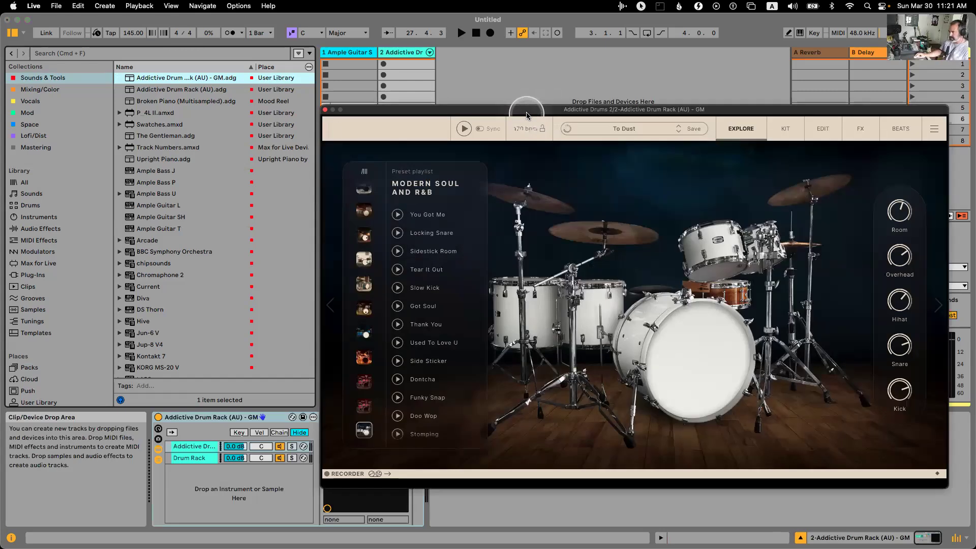
{"action": "left_click_drag", "start_coordinate": [519, 104], "coordinate": [472, 63]}
Audition the Side Brain kits, choose Side Brain - Number 2, and create an empty drum clip.
{"action": "left_click", "coordinate": [562, 77]}
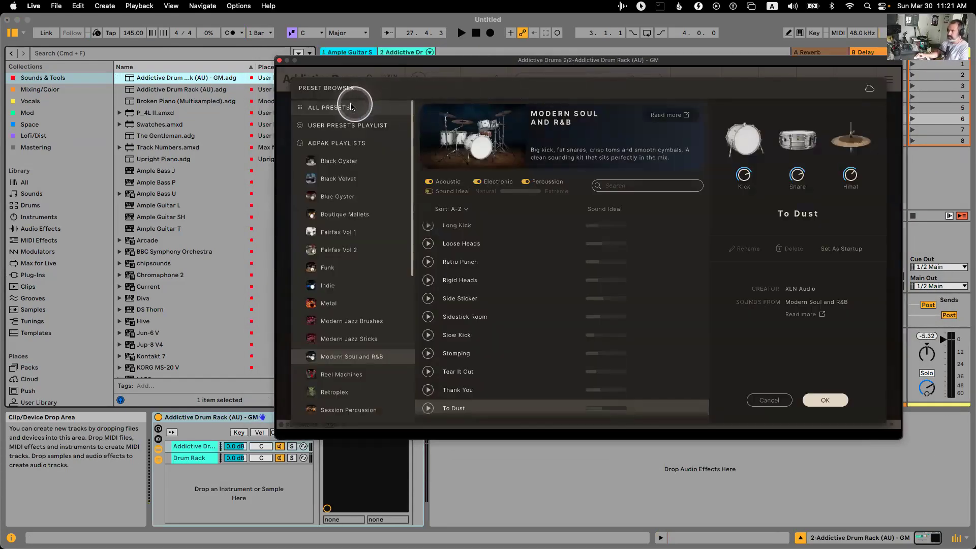
{"action": "left_click", "coordinate": [338, 125]}
{"action": "left_click", "coordinate": [513, 264]}
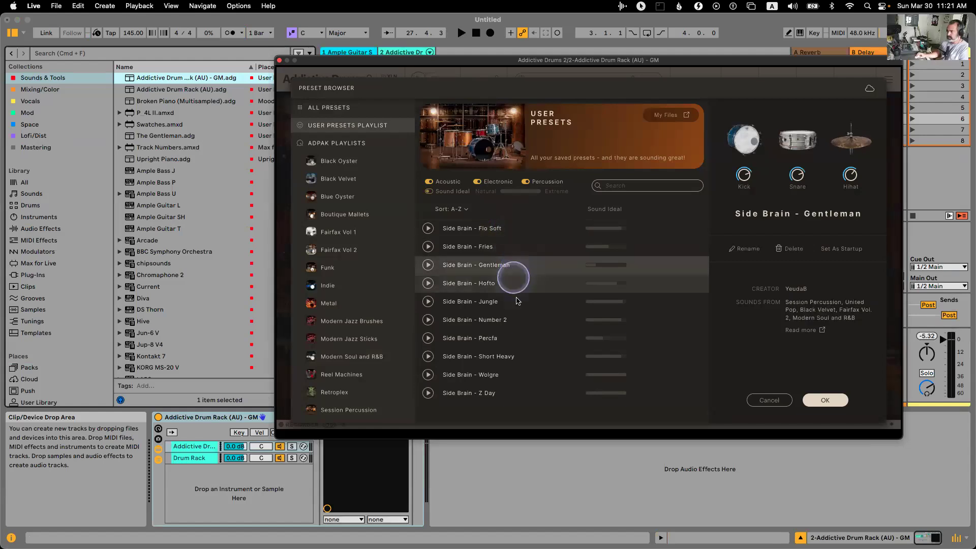
{"action": "left_click", "coordinate": [512, 302]}
{"action": "left_click", "coordinate": [505, 283]}
{"action": "left_click", "coordinate": [519, 319]}
{"action": "left_click", "coordinate": [825, 400]}
{"action": "left_click", "coordinate": [278, 61]}
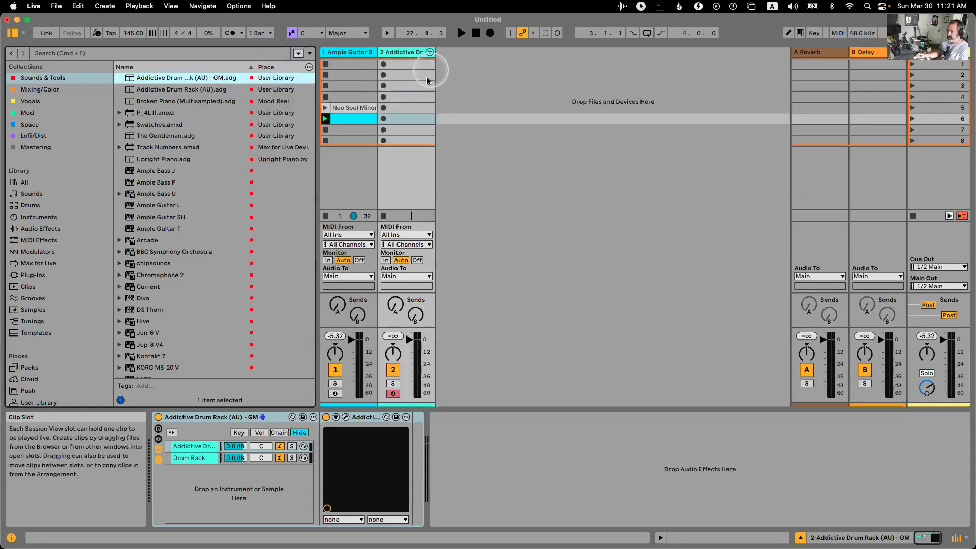
{"action": "left_click", "coordinate": [408, 113]}
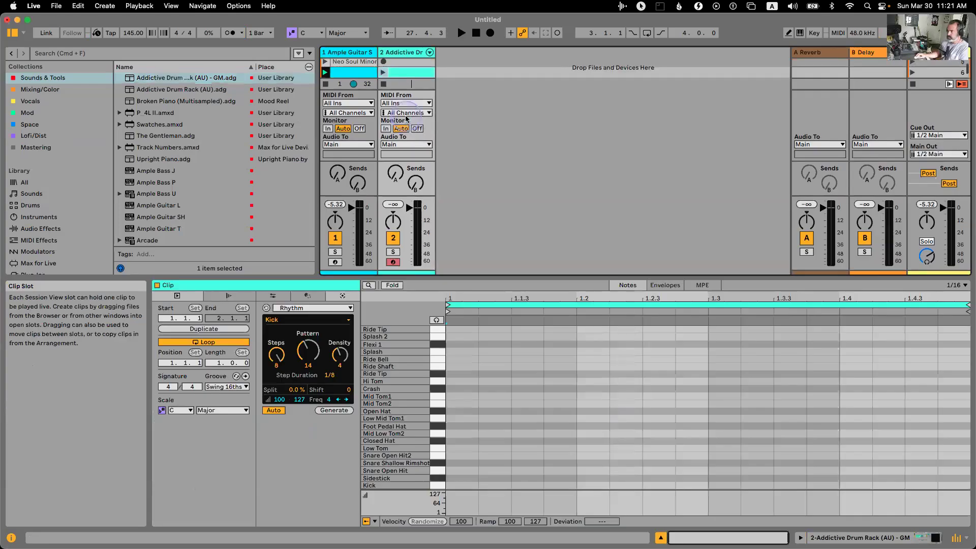
Add kicks at 1.1.1 and 1.3.3, snares on beats 2 and 4, and ghost snares at 1.1.3 and 1.1.4.
{"action": "double_click", "coordinate": [452, 485]}
{"action": "double_click", "coordinate": [585, 470]}
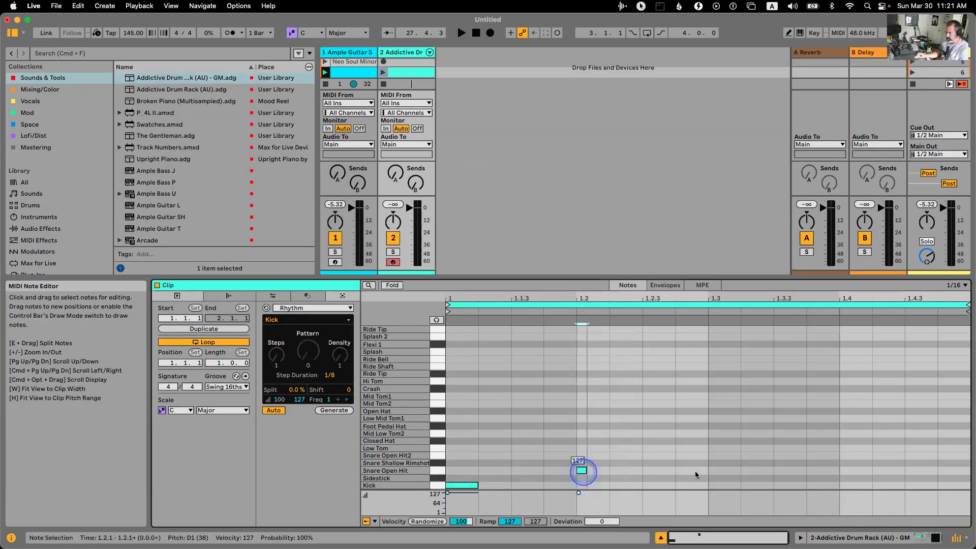
{"action": "double_click", "coordinate": [790, 486]}
{"action": "double_click", "coordinate": [856, 470]}
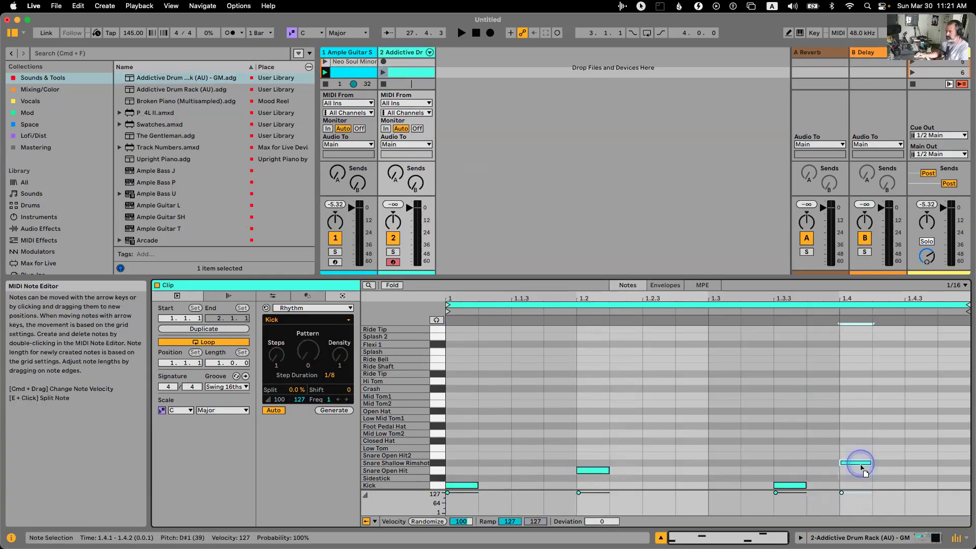
{"action": "double_click", "coordinate": [526, 470]}
{"action": "left_click", "coordinate": [559, 475]}
{"action": "double_click", "coordinate": [559, 470]}
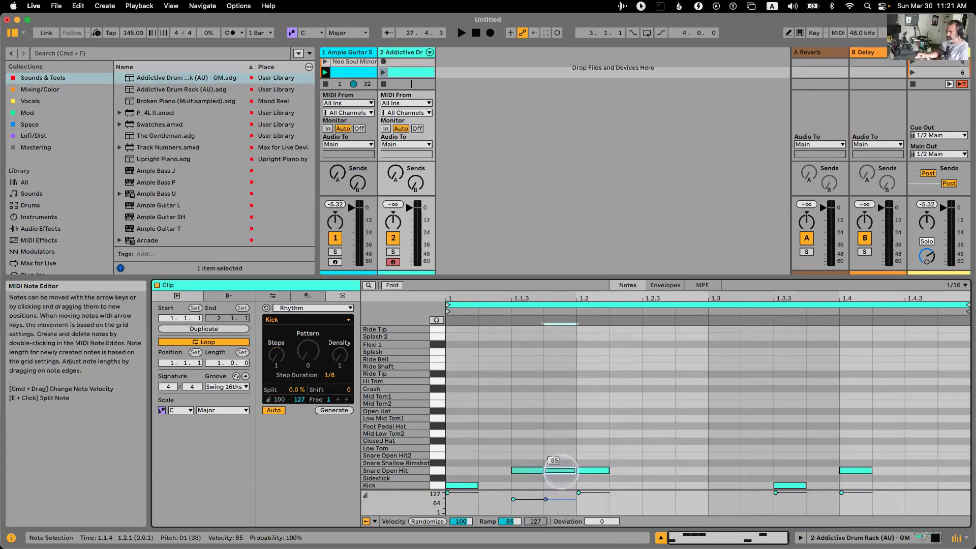
Soften the 1.1.3 snare, add snares at 1.2.3, 1.3.4, 1.4.3 and a kick at 1.2.4.
{"action": "left_click", "coordinate": [530, 470]}
{"action": "left_click_drag", "start_coordinate": [531, 470], "coordinate": [523, 468]}
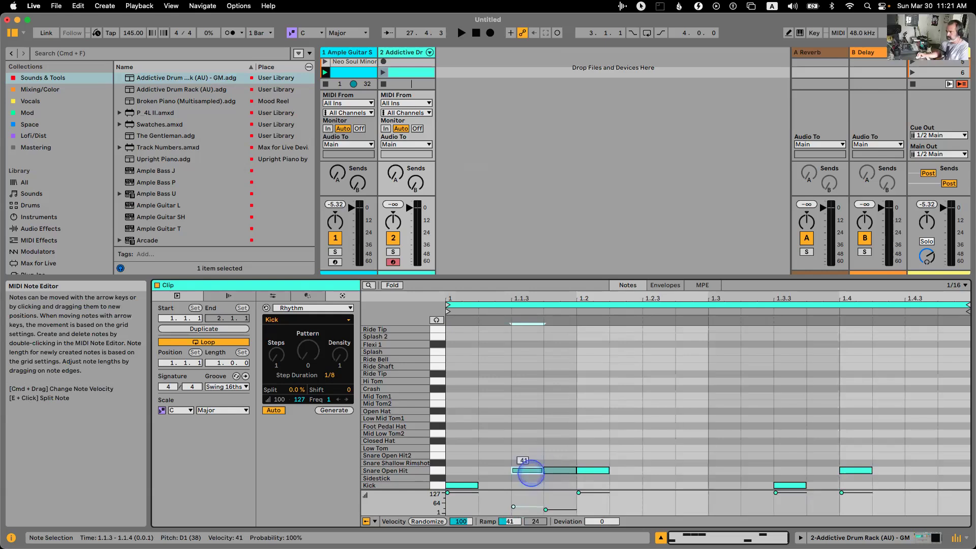
{"action": "double_click", "coordinate": [660, 470]}
{"action": "left_click", "coordinate": [813, 471]}
{"action": "left_click", "coordinate": [915, 471]}
{"action": "left_click", "coordinate": [739, 471]}
{"action": "left_click", "coordinate": [692, 484]}
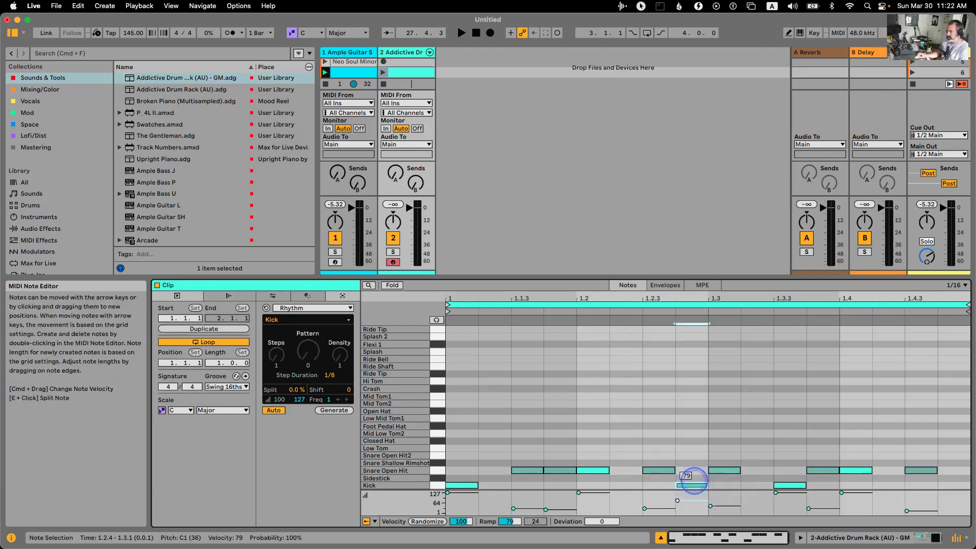
Launch the drum clip, turn the drum track down, and lower every note's velocity.
{"action": "left_click", "coordinate": [384, 73]}
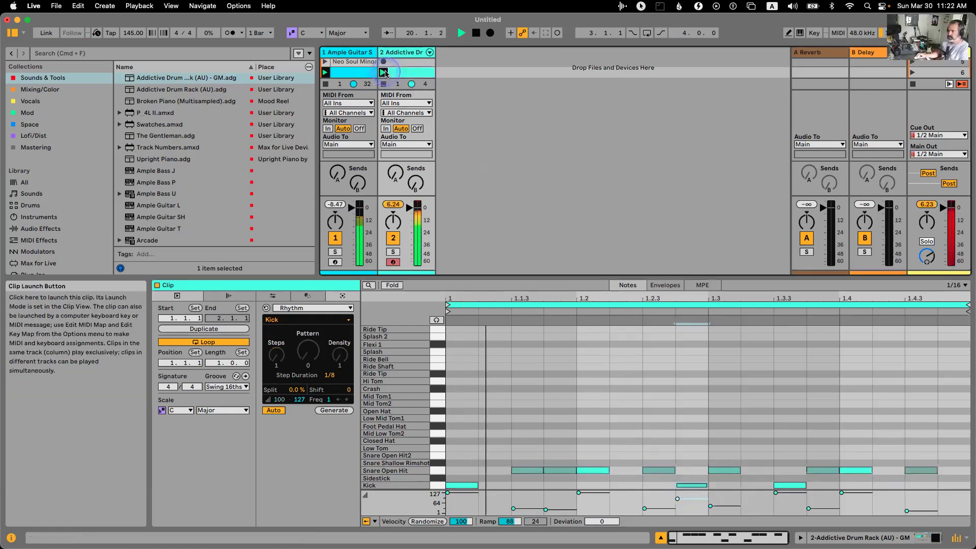
{"action": "left_click_drag", "start_coordinate": [409, 207], "coordinate": [410, 214]}
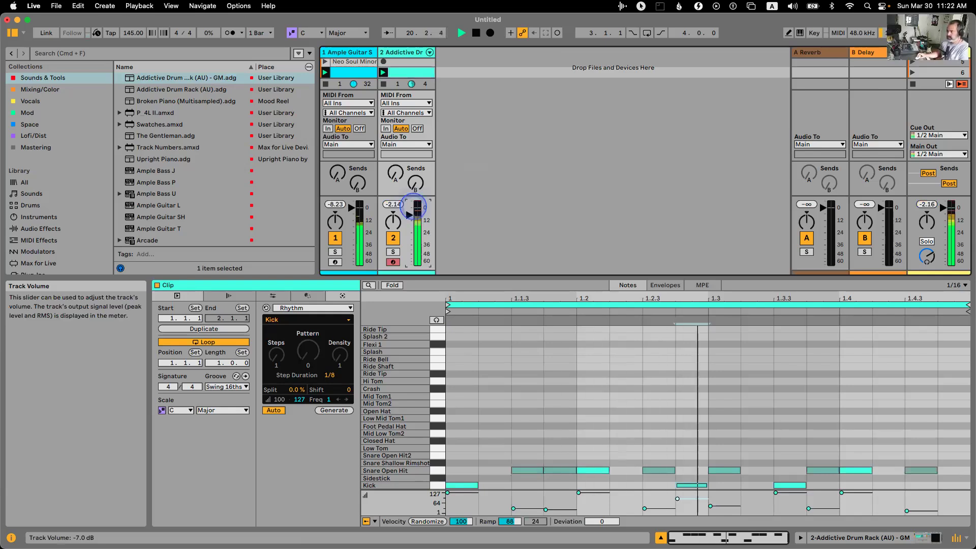
{"action": "key", "text": "space"}
{"action": "key", "text": "super+a"}
{"action": "left_click_drag", "start_coordinate": [585, 464], "coordinate": [595, 468]}
{"action": "key", "text": "space"}
{"action": "key", "text": "space"}
Move the beat-2 snare note to 1.2.3.
{"action": "left_click", "coordinate": [596, 468]}
{"action": "key", "text": "super+s"}
{"action": "type", "text": "a"}
{"action": "left_click", "coordinate": [622, 411]}
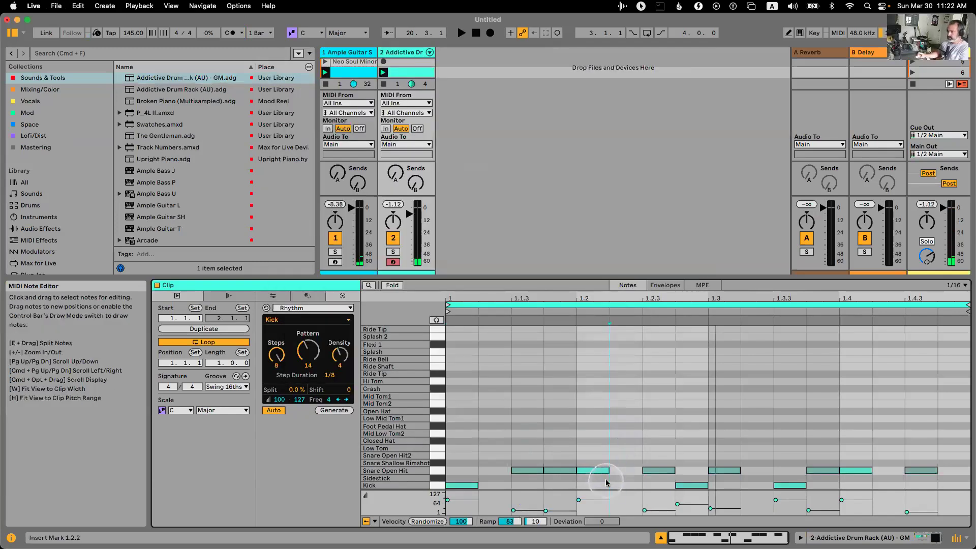
{"action": "left_click_drag", "start_coordinate": [590, 468], "coordinate": [652, 475]}
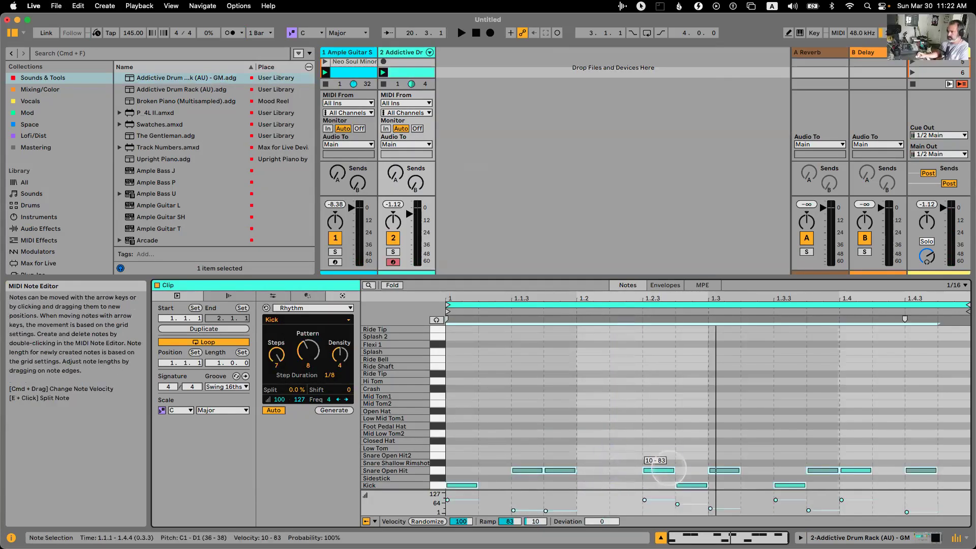
{"action": "left_click", "coordinate": [649, 447]}
Add eighth-note closed hats with randomized velocities, then double the clip to two bars.
{"action": "double_click", "coordinate": [463, 441]}
{"action": "key", "text": "super+d"}
{"action": "key", "text": "super+d"}
{"action": "key", "text": "super+d"}
{"action": "key", "text": "super+d"}
{"action": "key", "text": "super+d"}
{"action": "key", "text": "super+d"}
{"action": "left_click", "coordinate": [437, 441]}
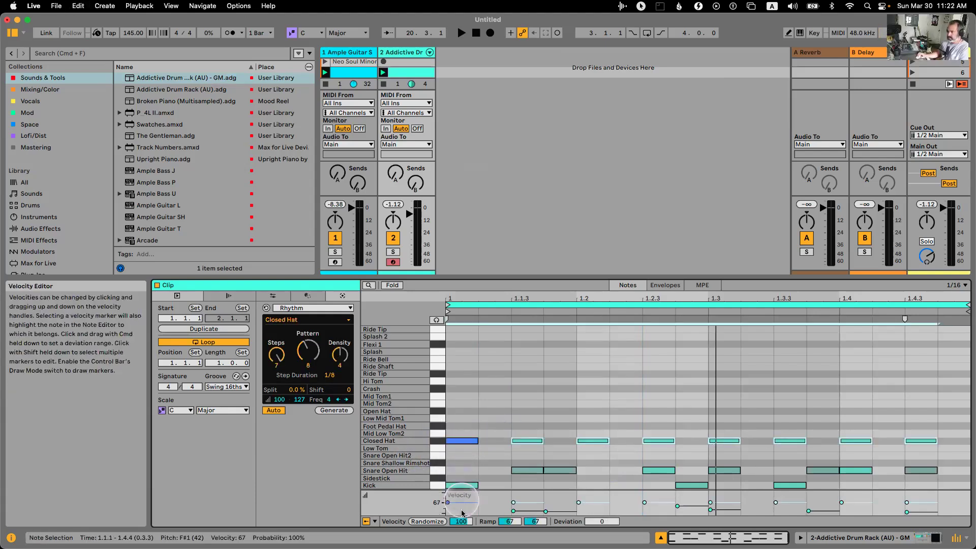
{"action": "left_click", "coordinate": [434, 520]}
{"action": "key", "text": "space"}
{"action": "left_click", "coordinate": [511, 470]}
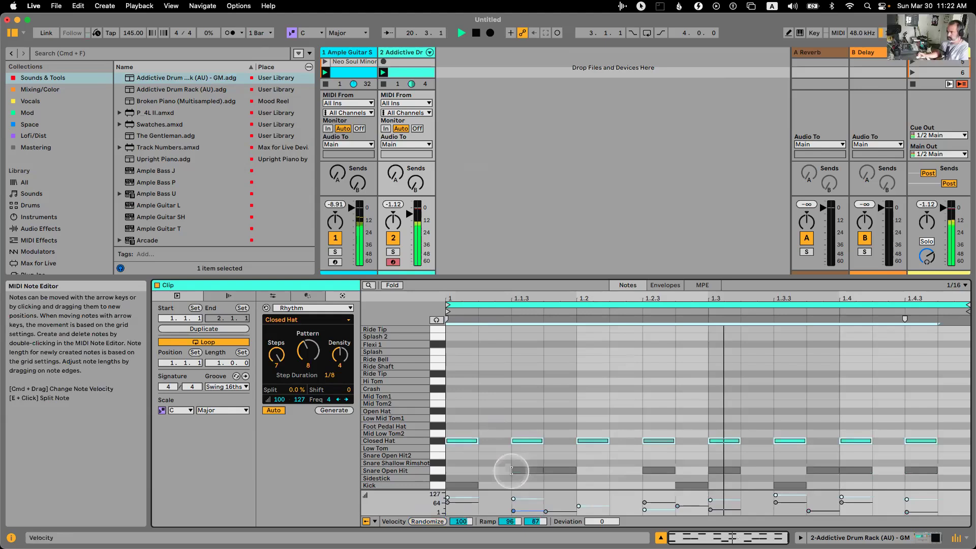
{"action": "left_click", "coordinate": [224, 345]}
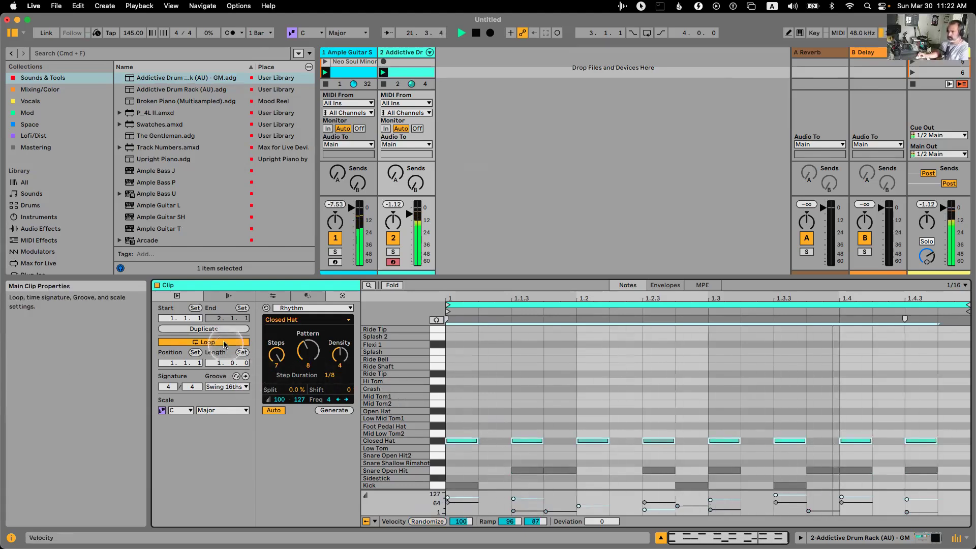
{"action": "left_click", "coordinate": [216, 329]}
Shift the 2.2.3 snare one sixteenth earlier and lower its velocity.
{"action": "key", "text": "space"}
{"action": "left_click", "coordinate": [720, 467]}
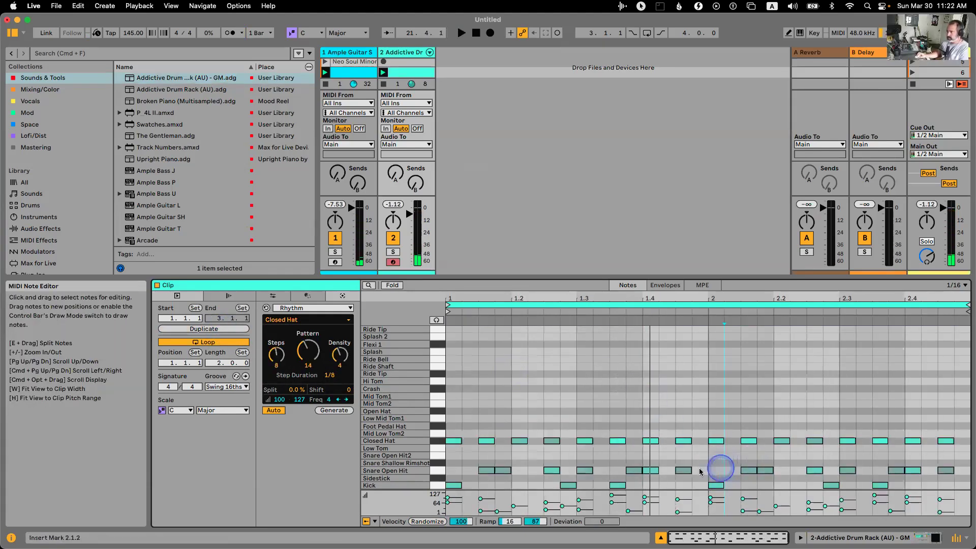
{"action": "left_click", "coordinate": [752, 473]}
{"action": "left_click", "coordinate": [818, 471]}
{"action": "key", "text": "Left"}
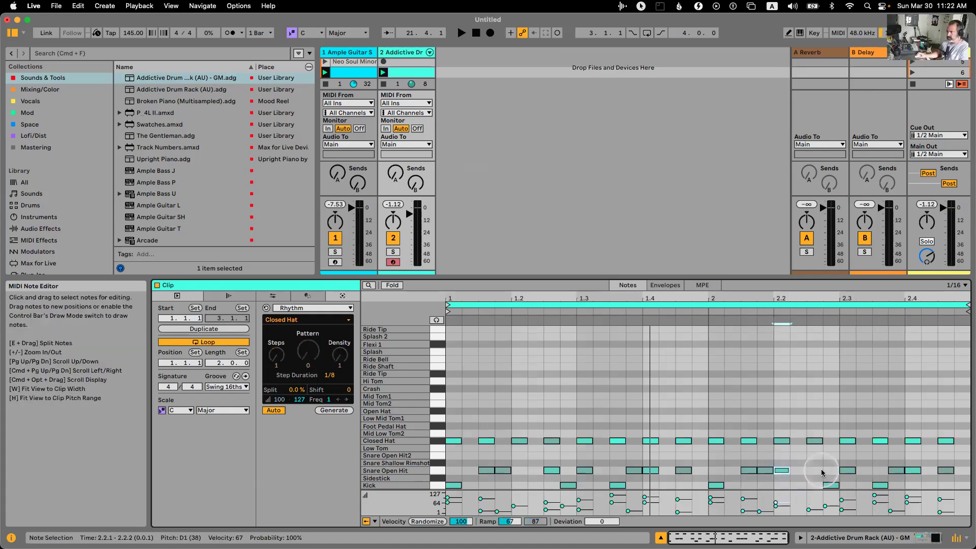
{"action": "left_click_drag", "start_coordinate": [831, 471], "coordinate": [864, 471]}
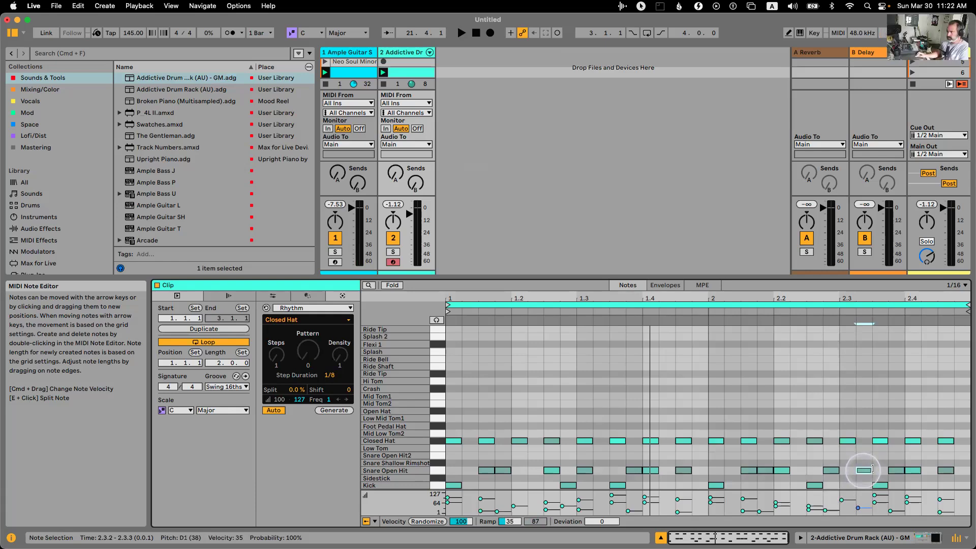
Add a kick at 2.4.2, an Open Hat near bar end and a closed hat at 2.4.4, then audition.
{"action": "double_click", "coordinate": [929, 485]}
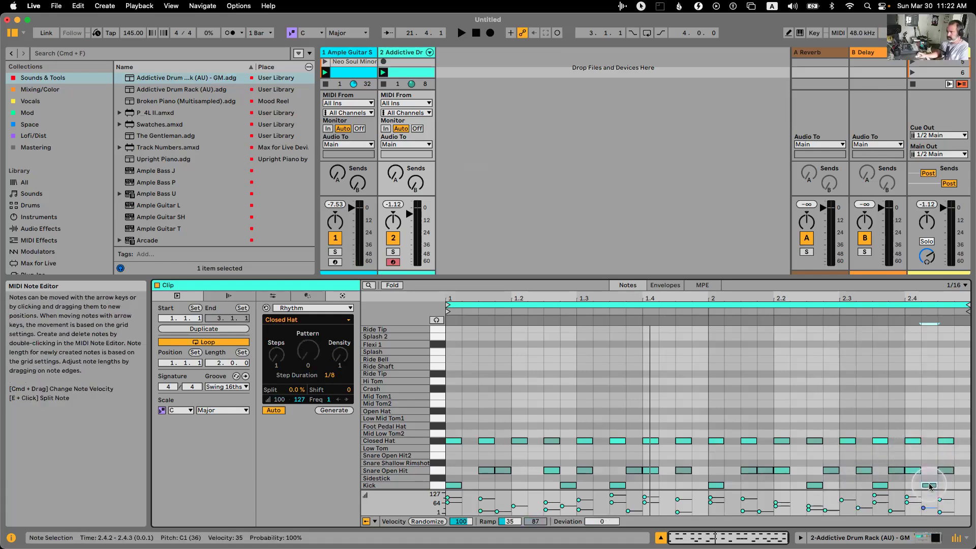
{"action": "double_click", "coordinate": [929, 411]}
{"action": "left_click", "coordinate": [945, 441]}
{"action": "double_click", "coordinate": [961, 441]}
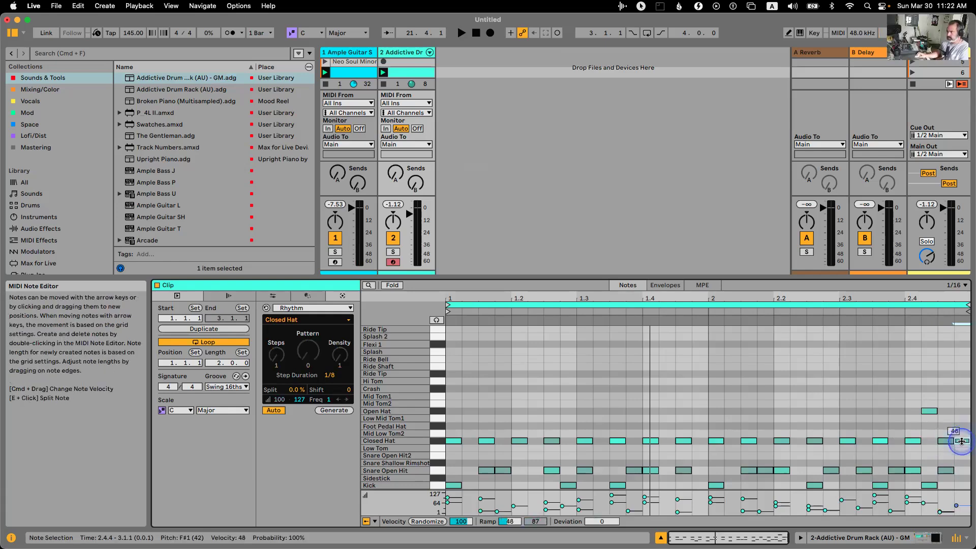
{"action": "key", "text": "space"}
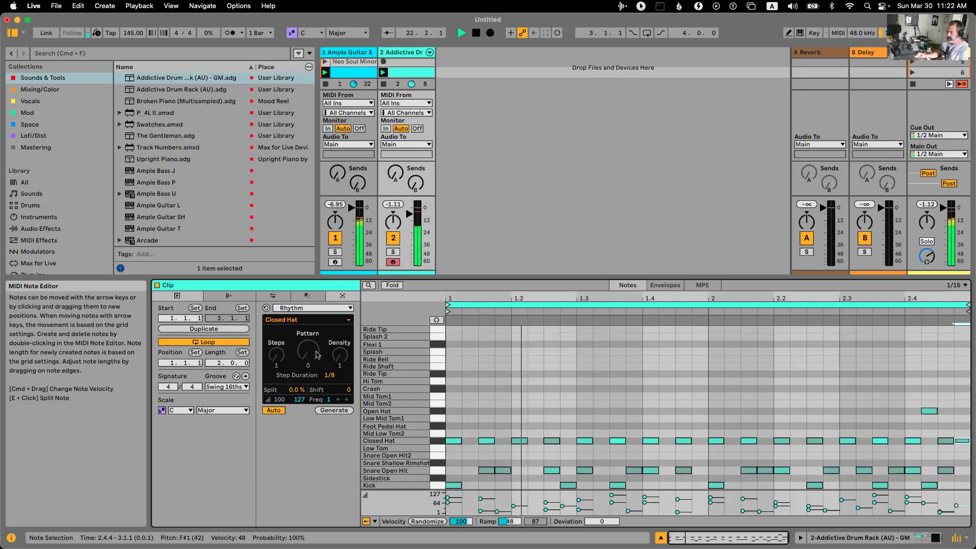
{"action": "key", "text": "space"}
Double the clip to four bars and add a Mid Tom2 at 4.4.1 plus a closing note, then audition.
{"action": "left_click", "coordinate": [201, 328]}
{"action": "left_click", "coordinate": [907, 411]}
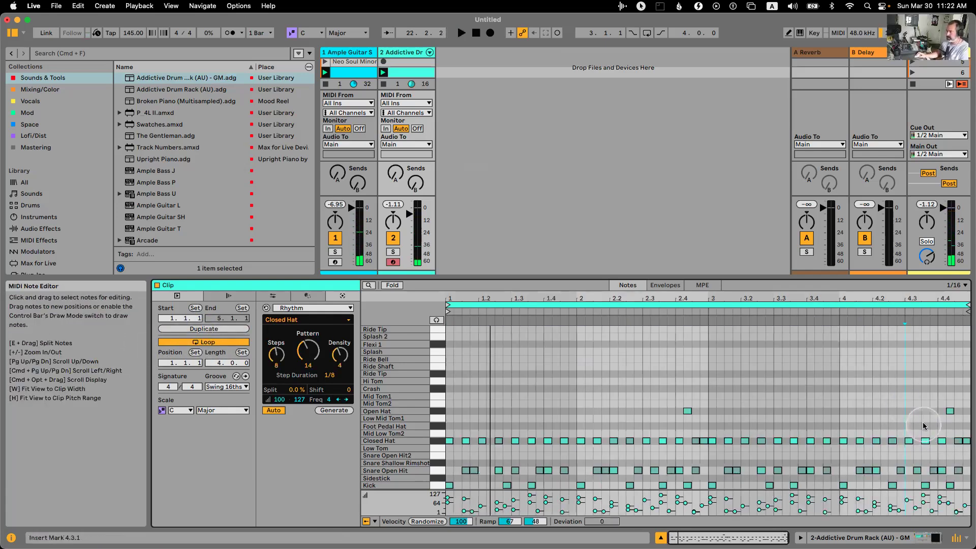
{"action": "double_click", "coordinate": [942, 404]}
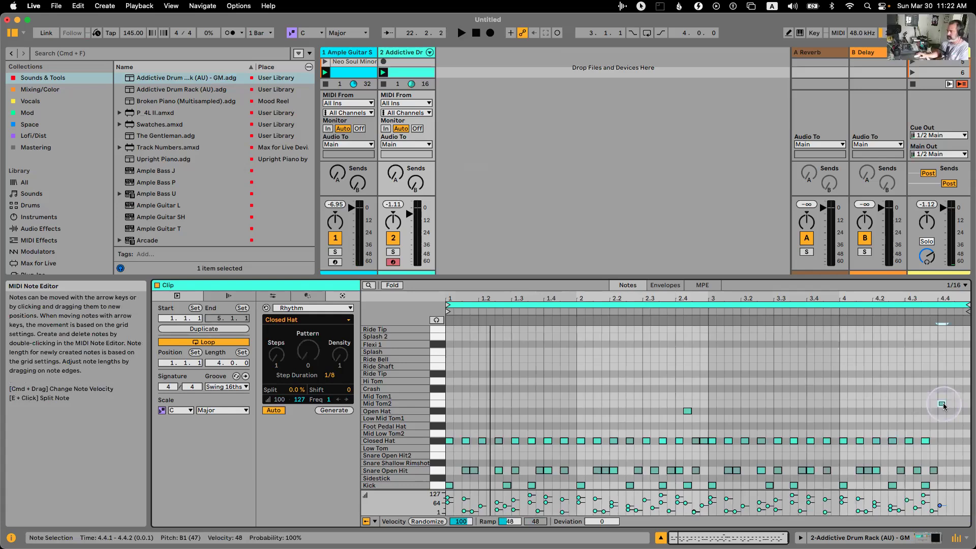
{"action": "left_click", "coordinate": [928, 413]}
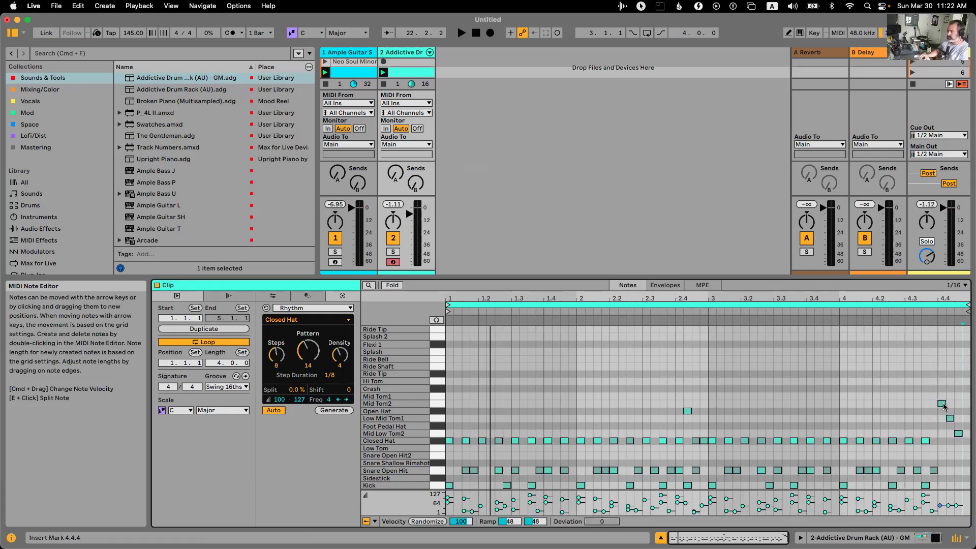
{"action": "double_click", "coordinate": [965, 486]}
{"action": "key", "text": "space"}
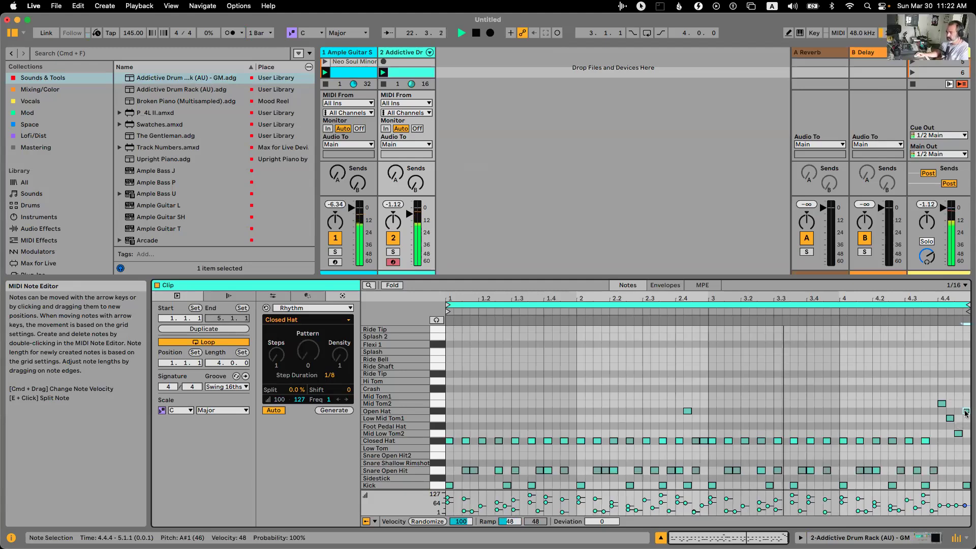
{"action": "left_click", "coordinate": [851, 461]}
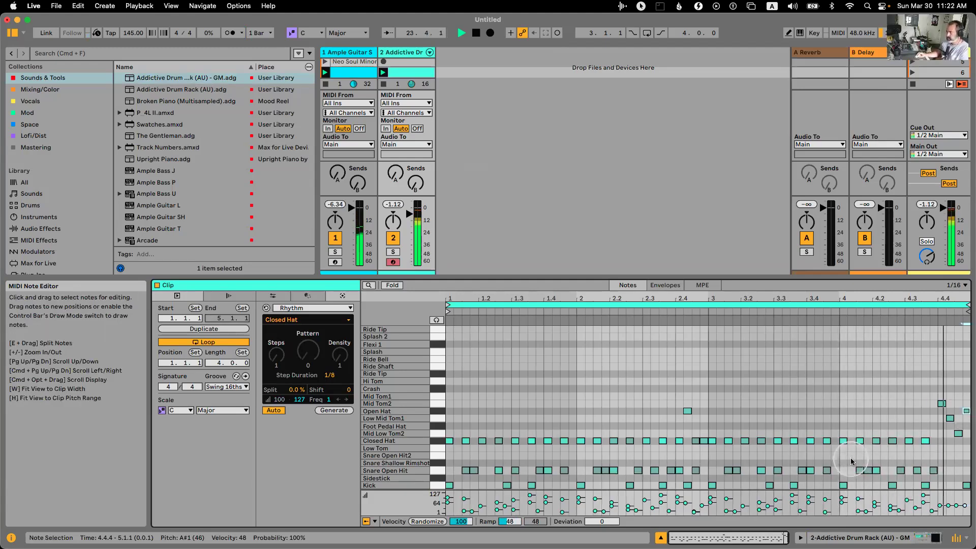
{"action": "left_click", "coordinate": [949, 444]}
{"action": "key", "text": "space"}
Replace the 4.4.1 tom with a Closed Hat, and swap 3.4.1's snare and hat for Kick and Open Hat.
{"action": "double_click", "coordinate": [941, 403]}
{"action": "double_click", "coordinate": [940, 441]}
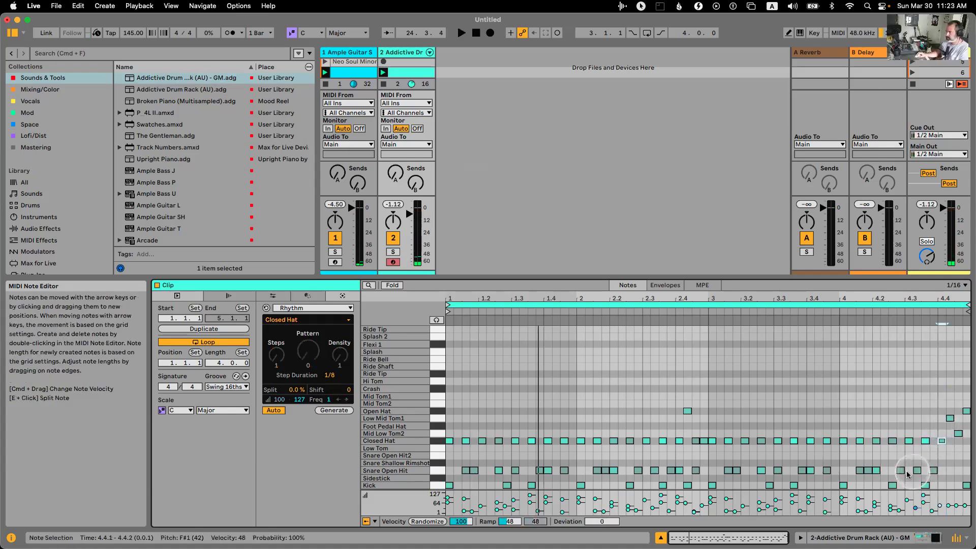
{"action": "double_click", "coordinate": [810, 471]}
{"action": "left_click", "coordinate": [802, 473]}
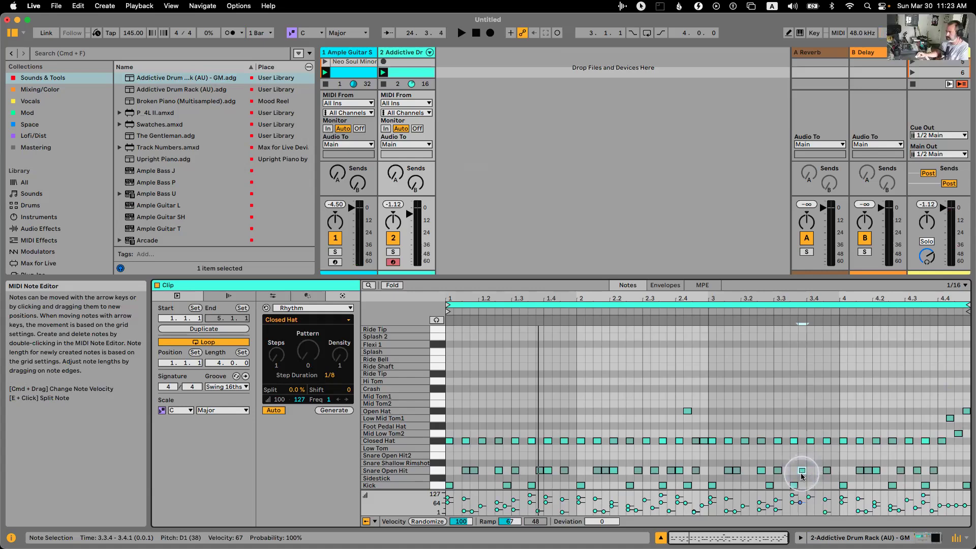
{"action": "double_click", "coordinate": [810, 486]}
{"action": "double_click", "coordinate": [810, 441]}
{"action": "double_click", "coordinate": [810, 418]}
{"action": "key", "text": "Up"}
{"action": "key", "text": "space"}
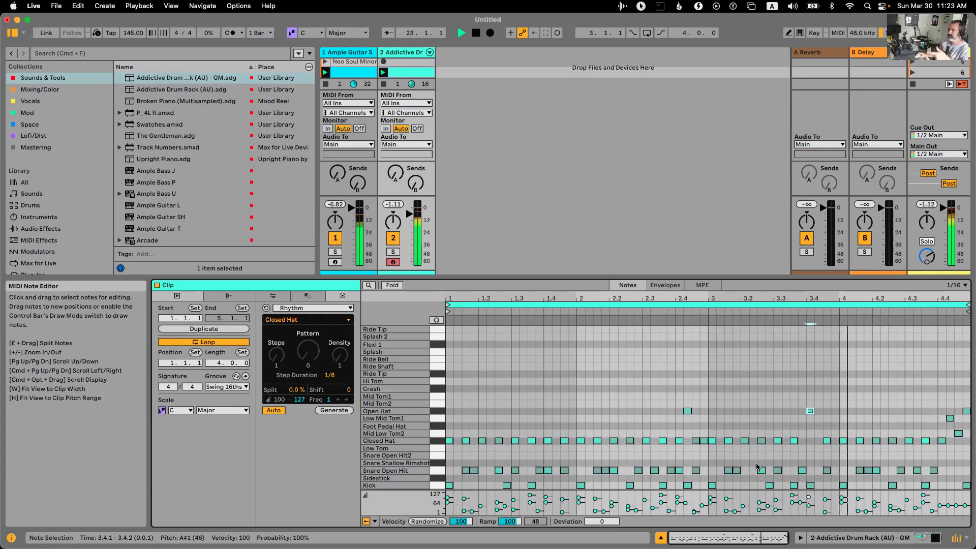
Move the closing fill notes onto Snare Shallow Rimshot and Sidestick, and play from near bar 4.
{"action": "left_click_drag", "start_coordinate": [950, 418], "coordinate": [952, 482]}
{"action": "left_click_drag", "start_coordinate": [958, 433], "coordinate": [957, 477]}
{"action": "left_click_drag", "start_coordinate": [966, 411], "coordinate": [965, 477]}
{"action": "left_click", "coordinate": [961, 401]}
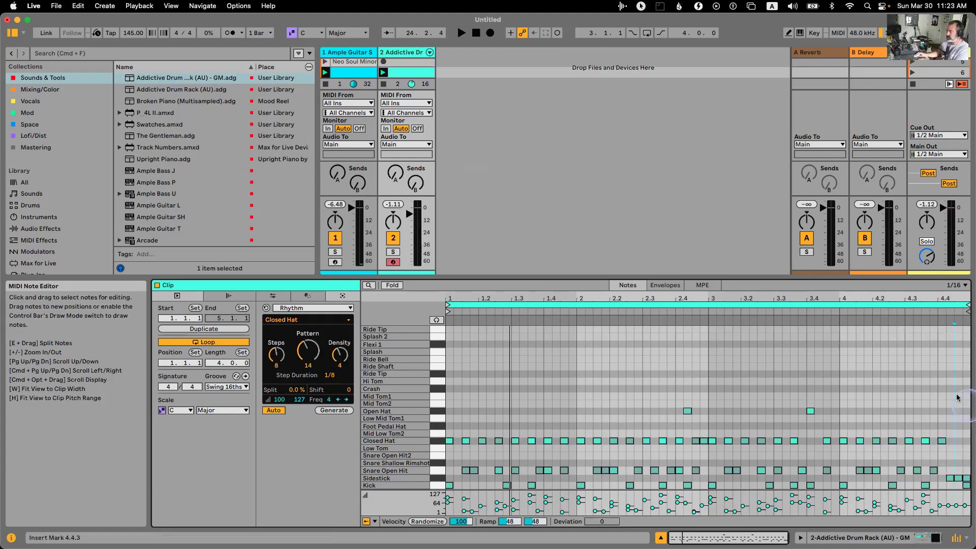
{"action": "key", "text": "space"}
{"action": "left_click", "coordinate": [884, 311]}
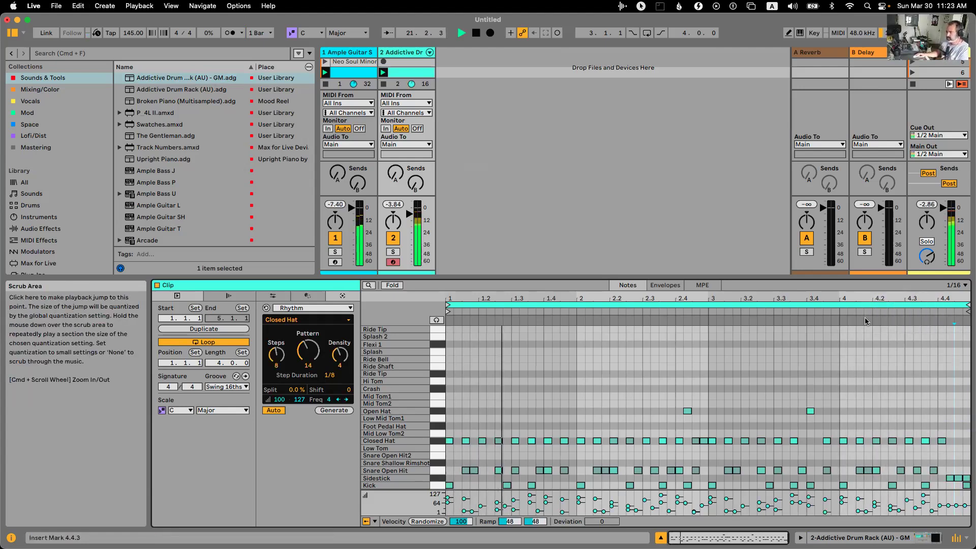
Move the first beat-1 note up to Ride Tip and switch to the Arrangement View.
{"action": "left_click", "coordinate": [449, 441]}
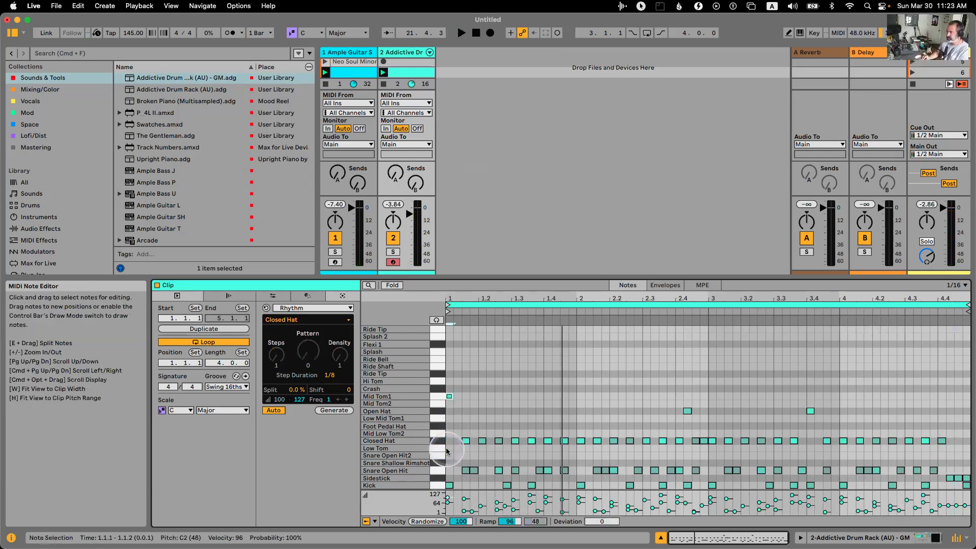
{"action": "key", "text": "Up"}
{"action": "key", "text": "Up"}
{"action": "key", "text": "Up"}
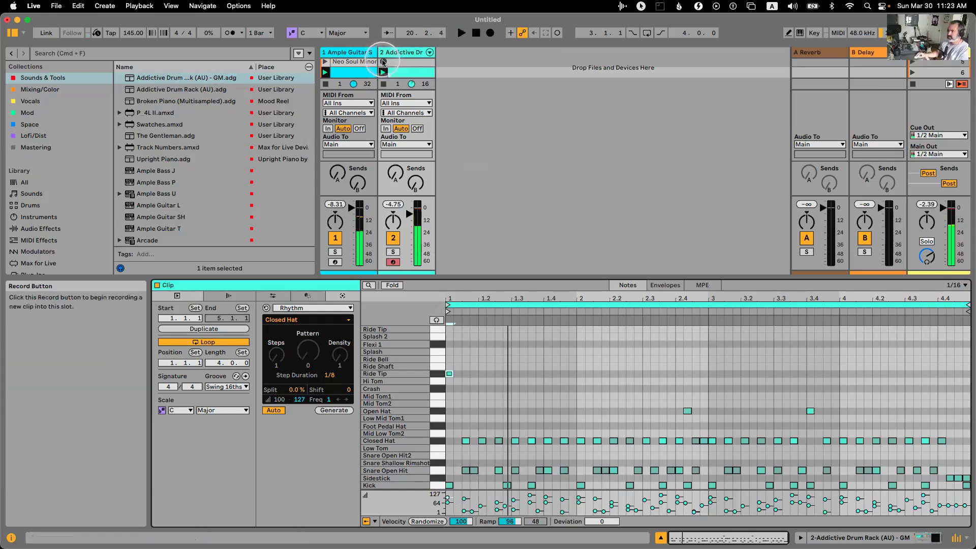
{"action": "left_click", "coordinate": [382, 62]}
{"action": "key", "text": "Tab"}
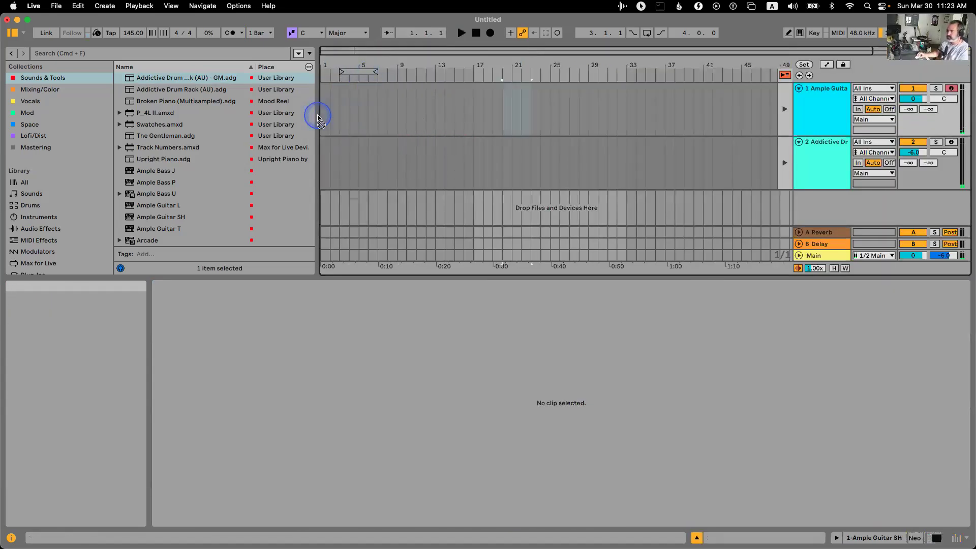
Re-enable the arrangement clips, zoom in on bars 1–13, and play from bar 1.
{"action": "left_click", "coordinate": [319, 118]}
{"action": "left_click", "coordinate": [784, 75]}
{"action": "left_click_drag", "start_coordinate": [329, 65], "coordinate": [362, 67]}
{"action": "left_click", "coordinate": [493, 140]}
{"action": "key", "text": "space"}
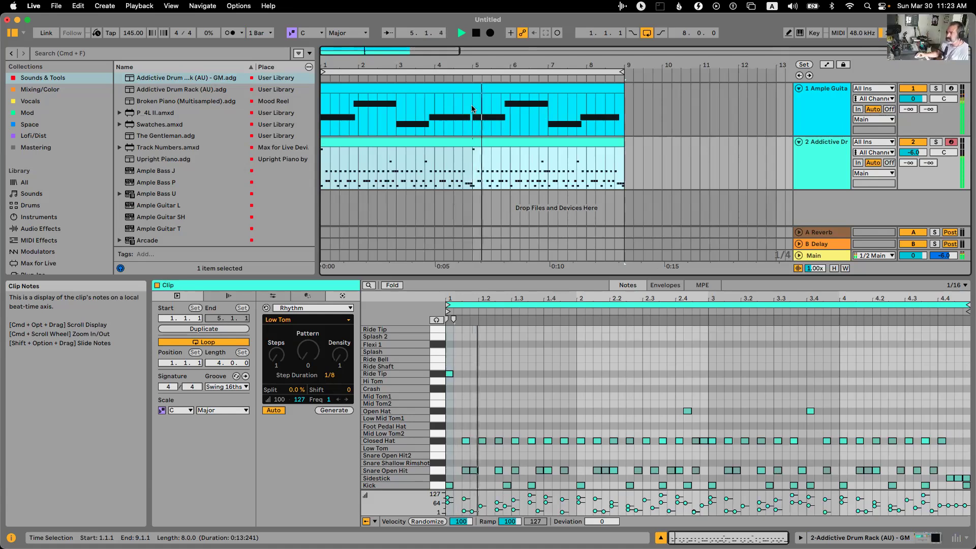
Drag the Ample Guitar clip to start at bar 9 and play the arrangement from bar 1.
{"action": "left_click", "coordinate": [414, 86]}
{"action": "left_click_drag", "start_coordinate": [413, 87], "coordinate": [713, 103]}
{"action": "left_click", "coordinate": [370, 109]}
{"action": "left_click", "coordinate": [325, 110]}
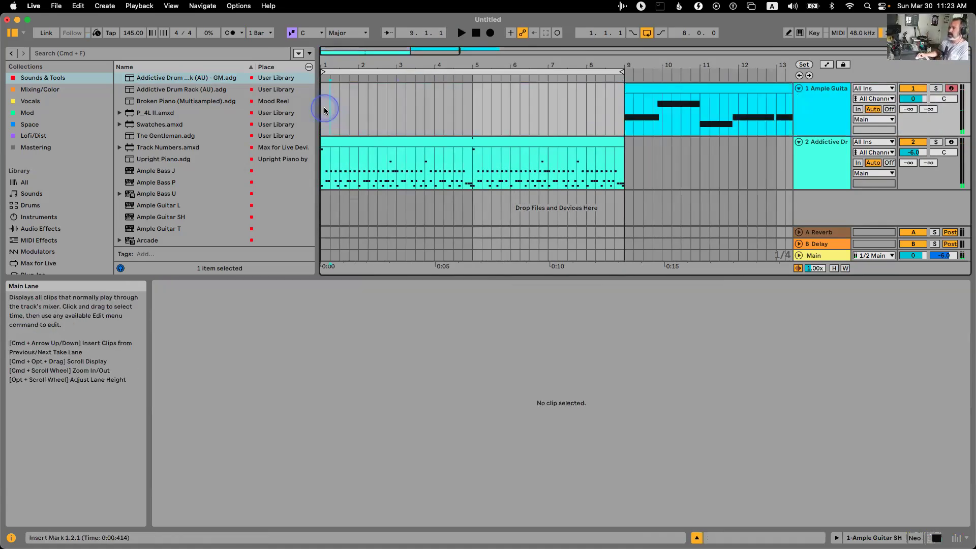
{"action": "left_click", "coordinate": [716, 89]}
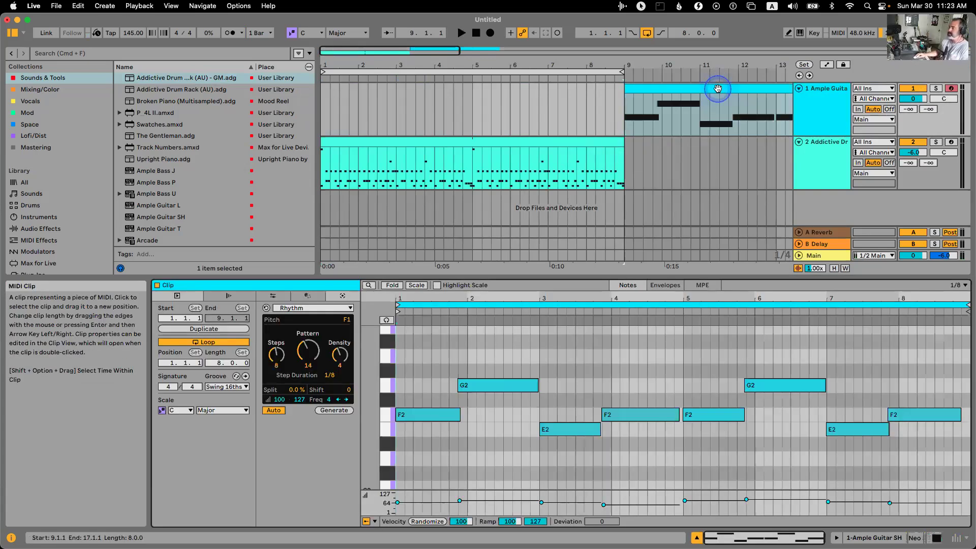
{"action": "left_click", "coordinate": [325, 116]}
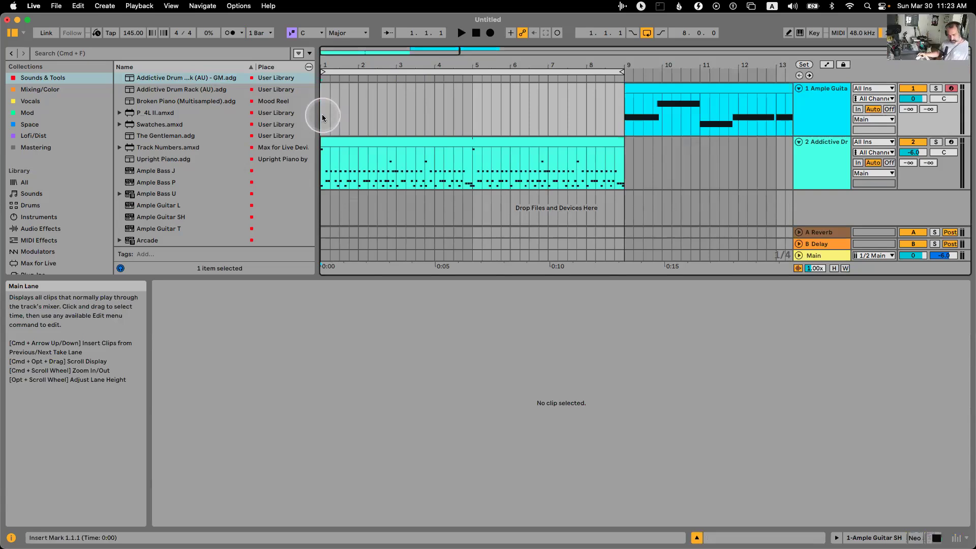
{"action": "key", "text": "space"}
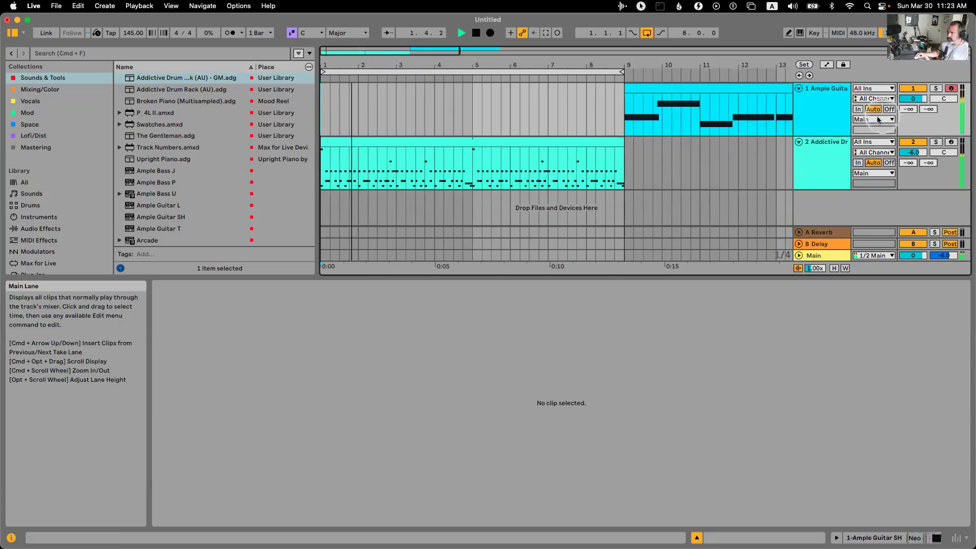
Add a second Keyboard Monitor before Neo Soul Minor and open both large keyboard displays.
{"action": "key", "text": "space"}
{"action": "key", "text": "shift+Tab"}
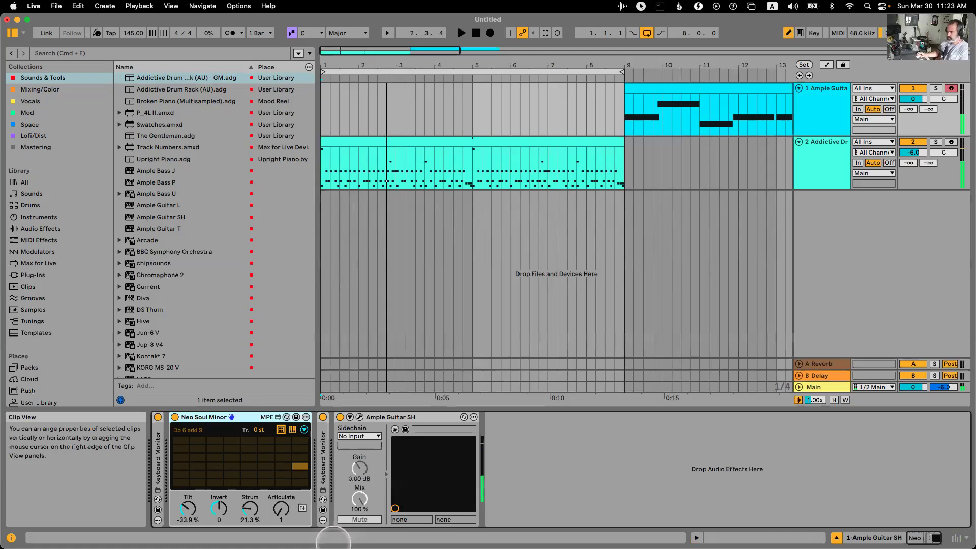
{"action": "double_click", "coordinate": [321, 447]}
{"action": "left_click", "coordinate": [334, 509]}
{"action": "left_click_drag", "start_coordinate": [334, 509], "coordinate": [160, 478]}
{"action": "left_click", "coordinate": [171, 509]}
Move the top keyboard window higher and play the set to watch the generated chords.
{"action": "left_click_drag", "start_coordinate": [533, 94], "coordinate": [545, 63]}
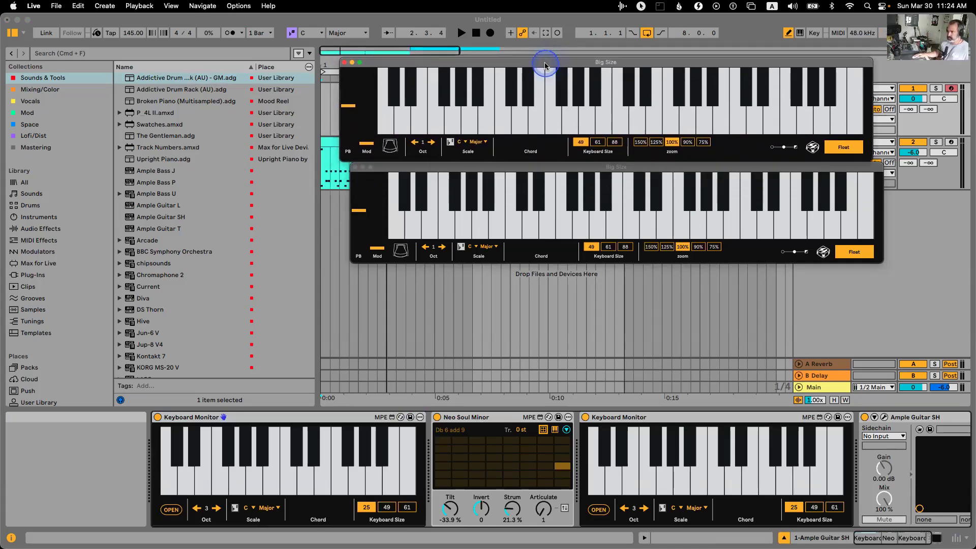
{"action": "left_click", "coordinate": [536, 99]}
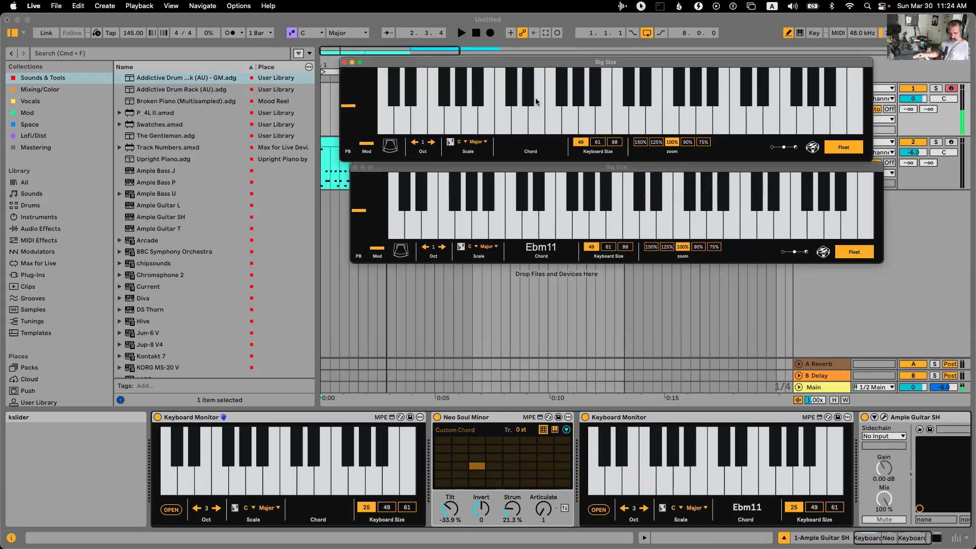
{"action": "key", "text": "space"}
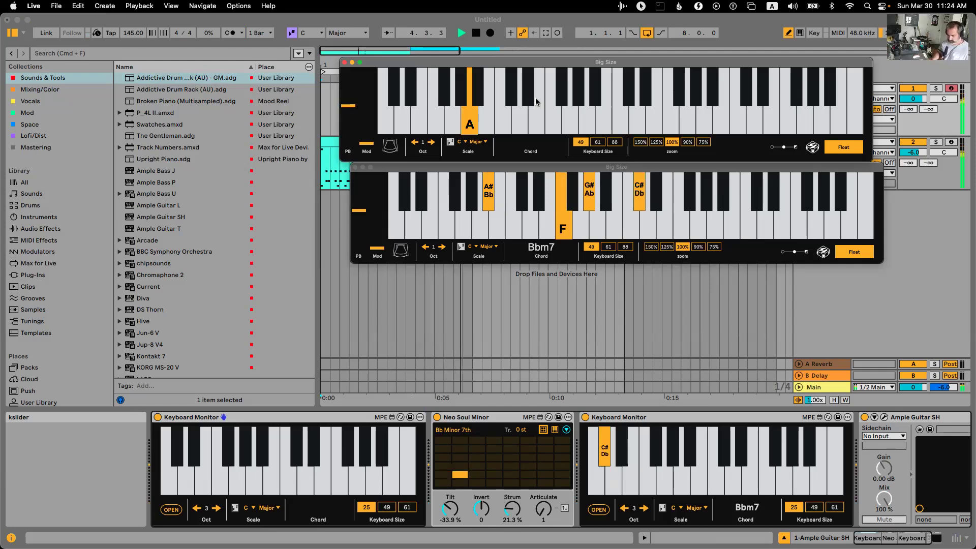
{"action": "key", "text": "space"}
{"action": "key", "text": "space"}
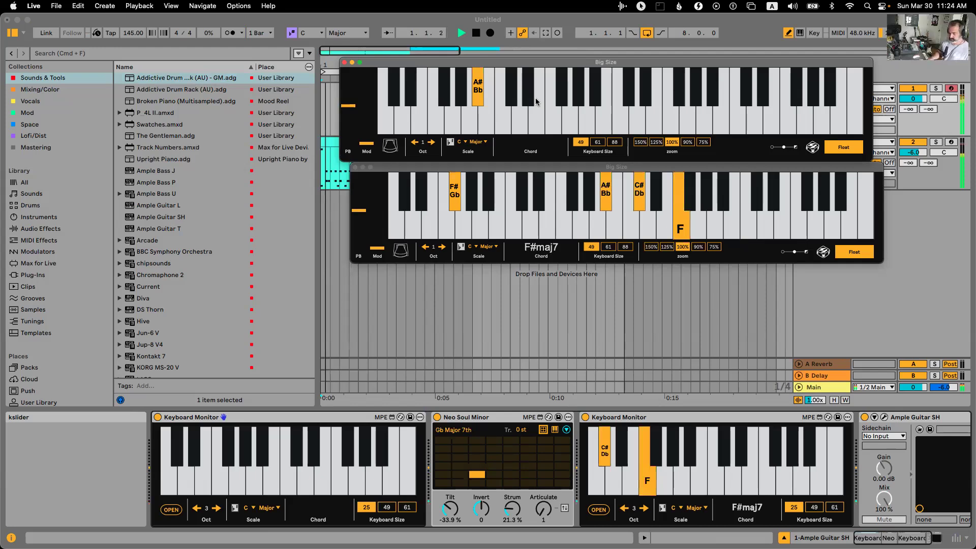
{"action": "key", "text": "space"}
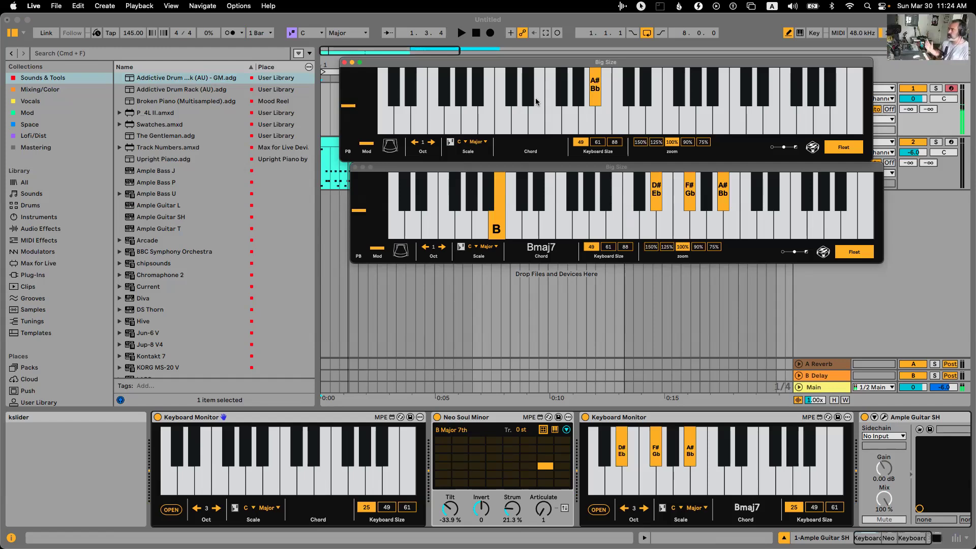
{"action": "key", "text": "space"}
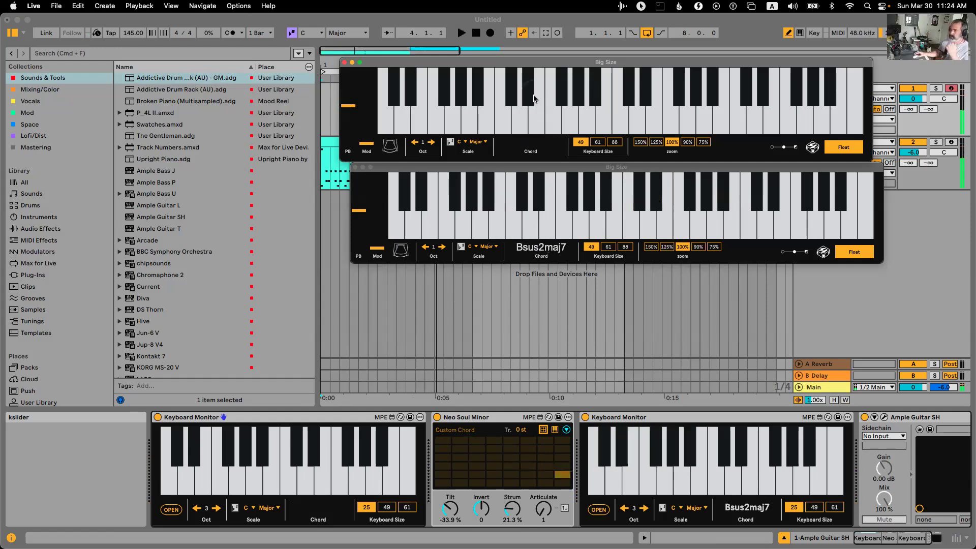
Close both large keyboard windows and select the guitar clip at bar 9.
{"action": "left_click", "coordinate": [344, 62]}
{"action": "left_click", "coordinate": [355, 167]}
{"action": "left_click", "coordinate": [641, 114]}
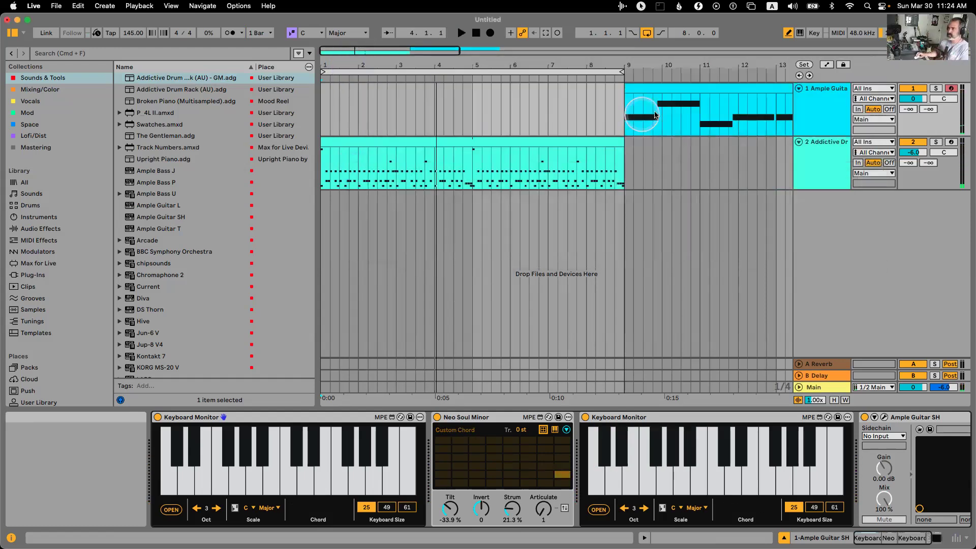
Drag the Ample Guitar clip from bar 9 to bar 1, then select the Addictive Drum Rack track.
{"action": "left_click_drag", "start_coordinate": [675, 92], "coordinate": [374, 93]}
{"action": "left_click", "coordinate": [554, 102]}
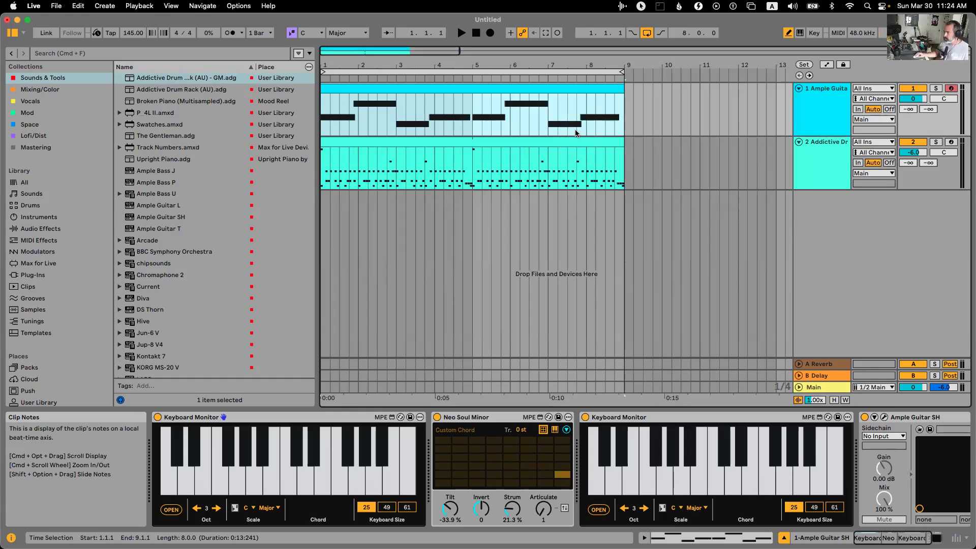
{"action": "left_click", "coordinate": [540, 205]}
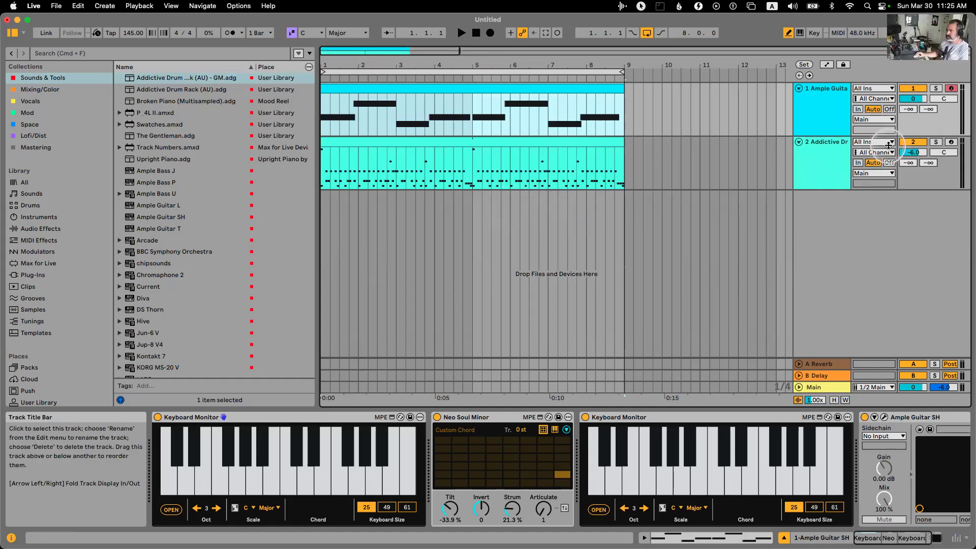
{"action": "left_click", "coordinate": [833, 160]}
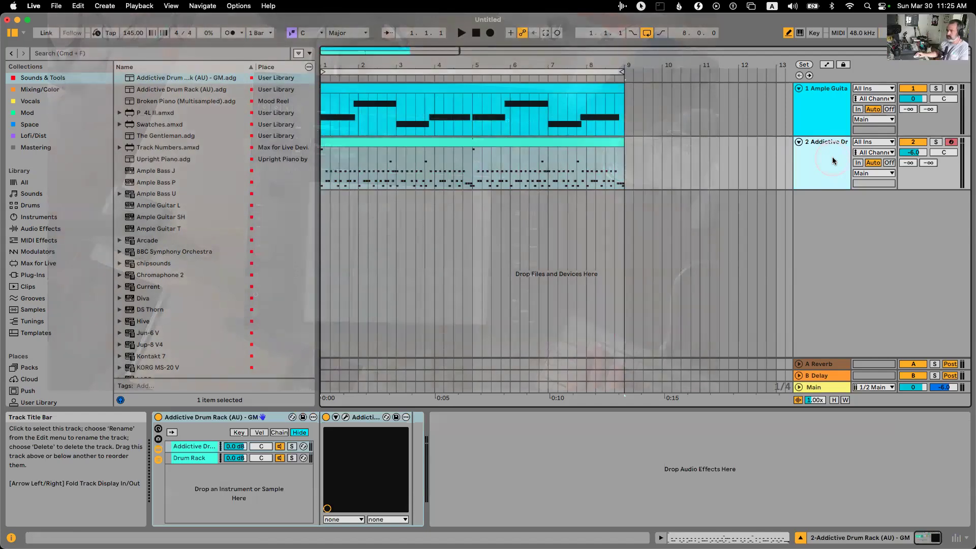
{"action": "left_click", "coordinate": [823, 154]}
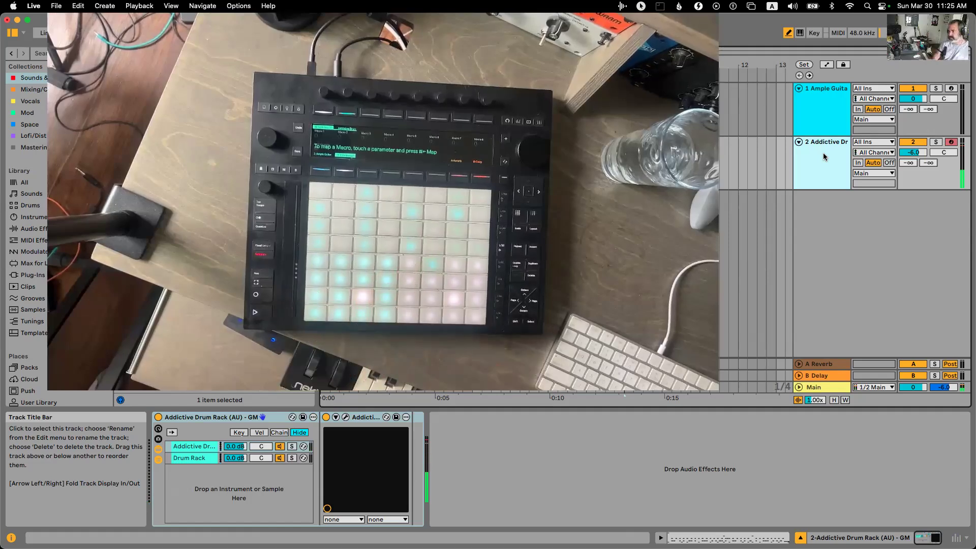
{"action": "left_click", "coordinate": [793, 157]}
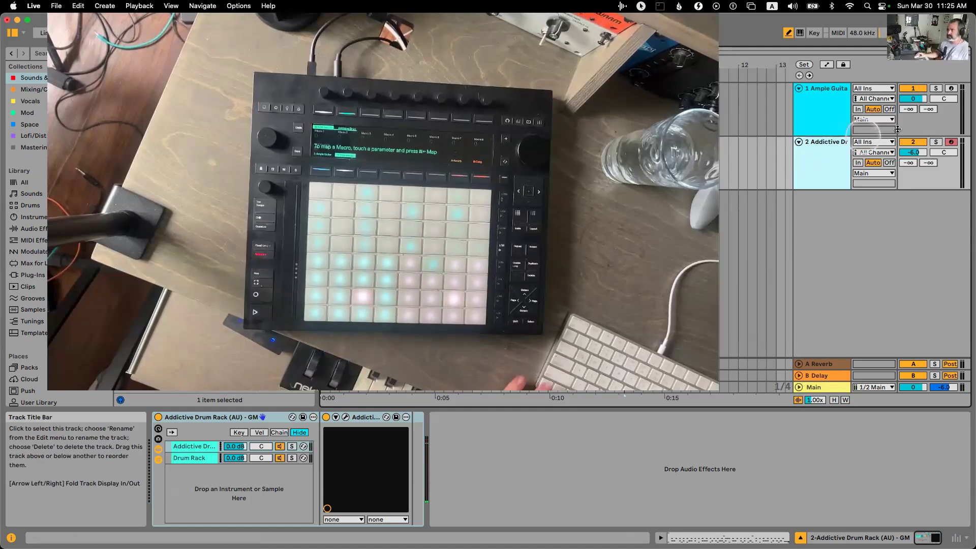
{"action": "left_click", "coordinate": [949, 89]}
{"action": "left_click", "coordinate": [950, 142]}
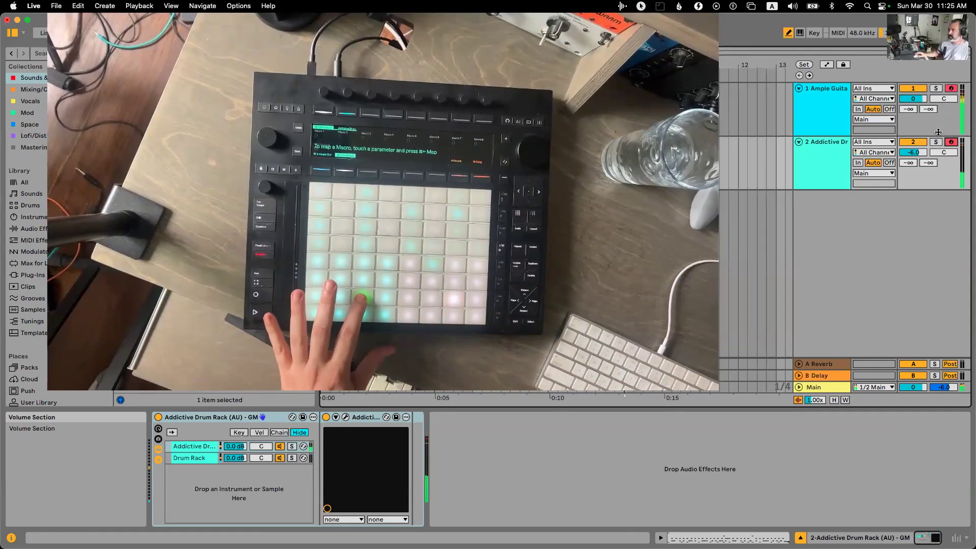
{"action": "left_click", "coordinate": [938, 132]}
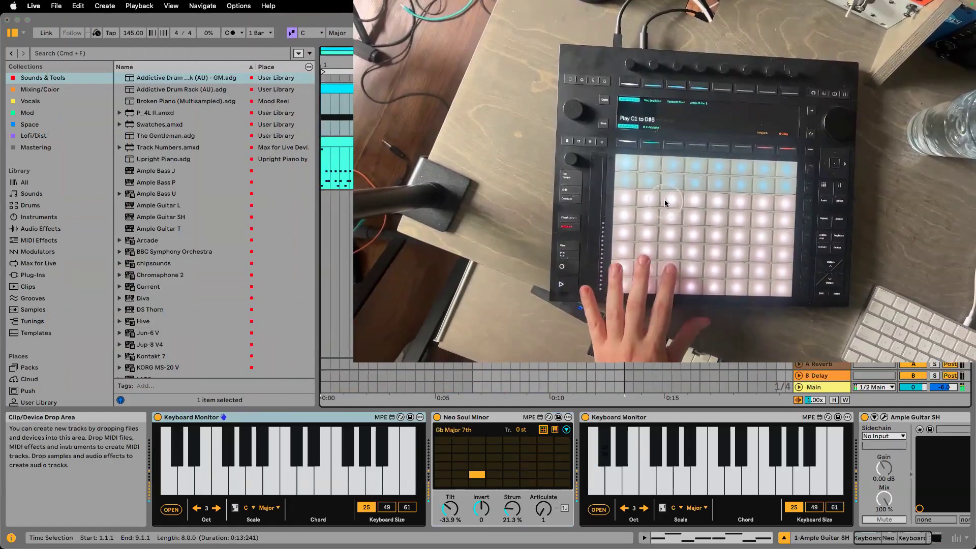
Insert a MIDI Effect Rack before Neo Soul Minor and create a new chain in it.
{"action": "scroll", "coordinate": [580, 442], "scroll_direction": "right", "scroll_amount": 3}
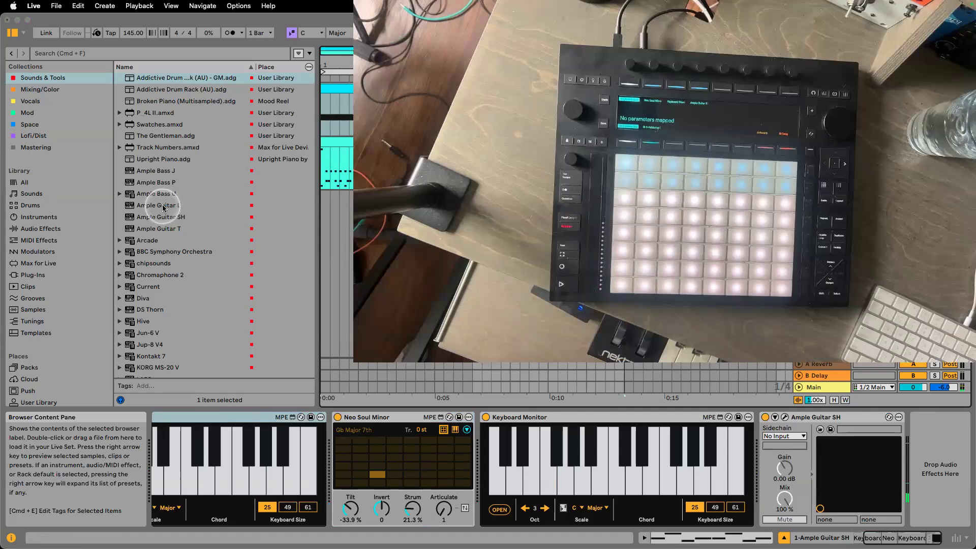
{"action": "left_click", "coordinate": [46, 240]}
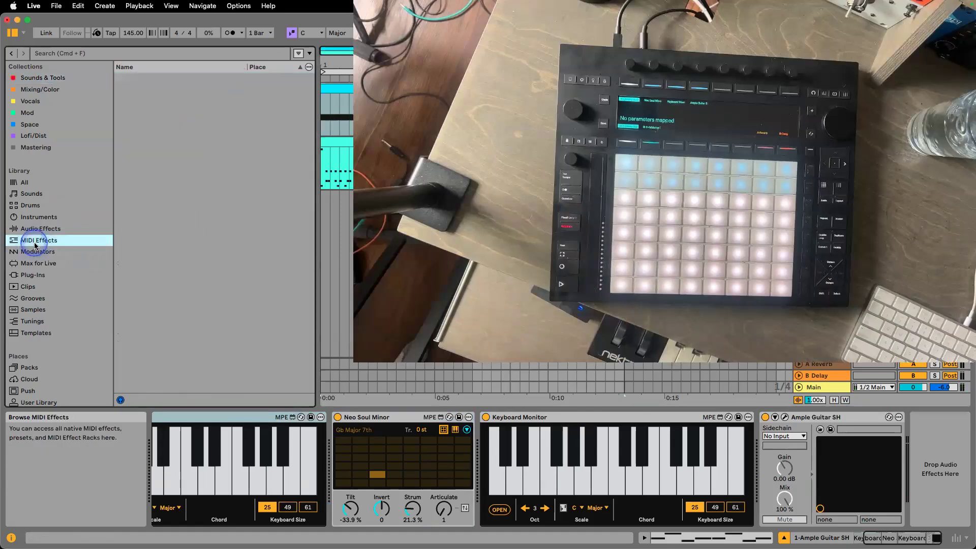
{"action": "left_click_drag", "start_coordinate": [162, 136], "coordinate": [328, 434]}
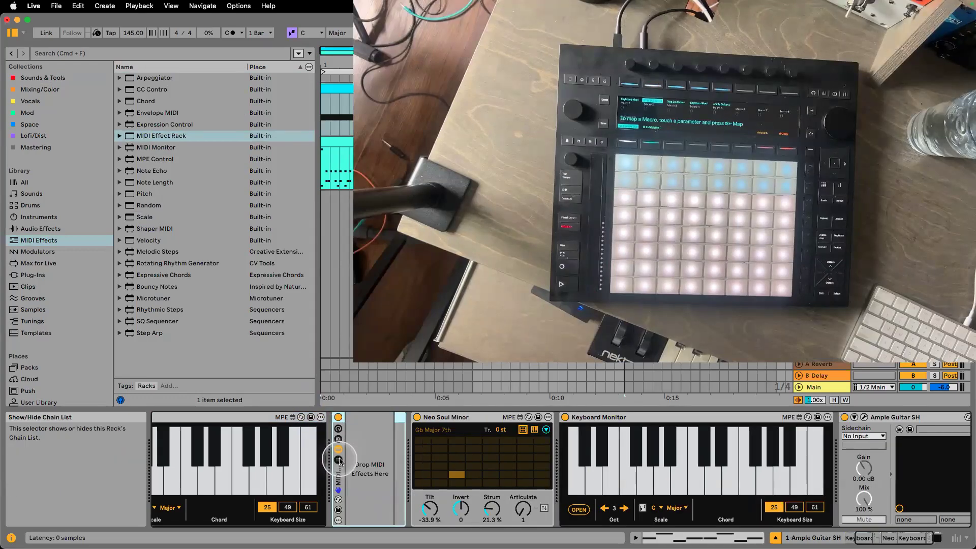
{"action": "left_click", "coordinate": [338, 459]}
{"action": "right_click", "coordinate": [372, 459]}
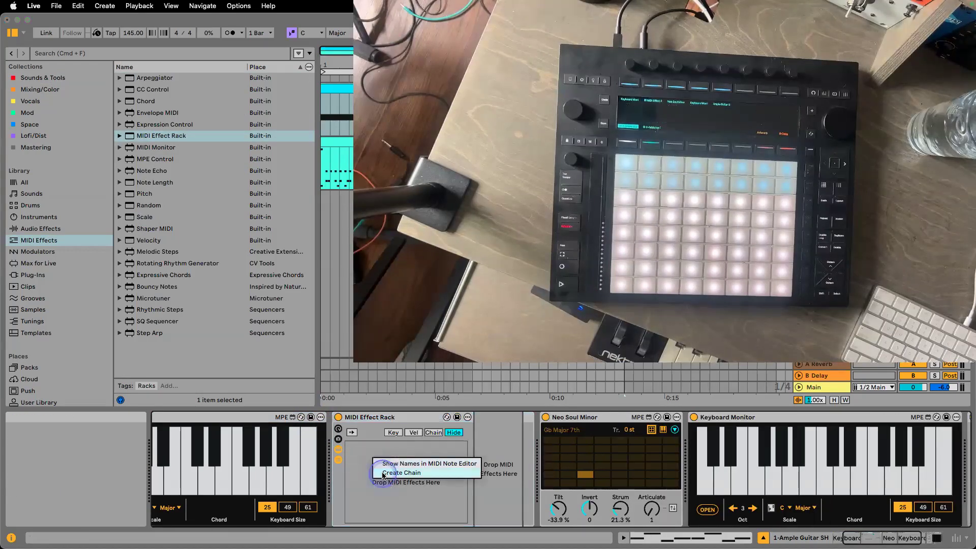
{"action": "left_click", "coordinate": [387, 473]}
Narrow the chain's key zone to the lowest notes around D1 and move Neo Soul Minor into it.
{"action": "left_click", "coordinate": [393, 432]}
{"action": "left_click_drag", "start_coordinate": [773, 451], "coordinate": [564, 446]}
{"action": "left_click", "coordinate": [856, 417]}
{"action": "left_click", "coordinate": [740, 433]}
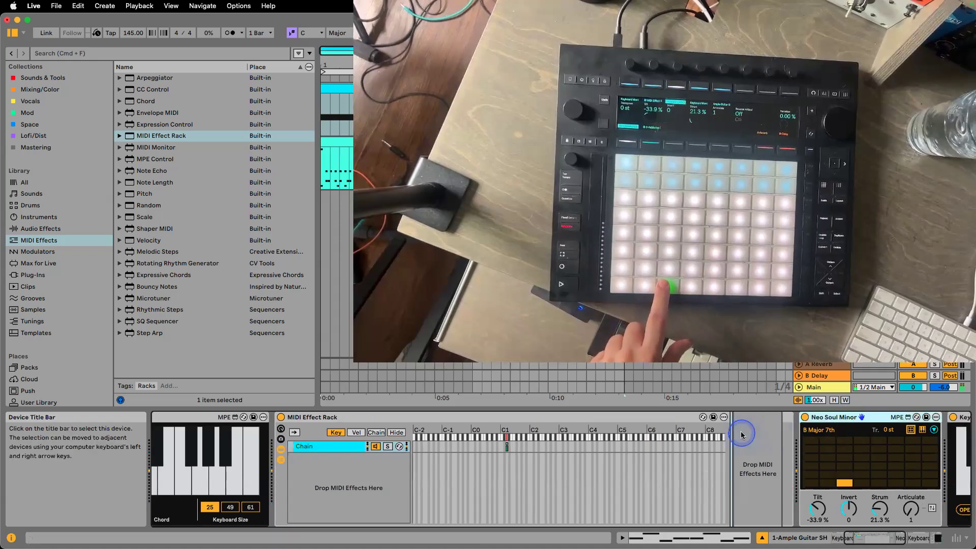
{"action": "left_click_drag", "start_coordinate": [741, 433], "coordinate": [741, 433]}
{"action": "left_click_drag", "start_coordinate": [818, 432], "coordinate": [818, 433]}
Place a Pitch effect before Neo Soul Minor in the chain, reset to 0 st.
{"action": "left_click", "coordinate": [140, 194]}
{"action": "left_click_drag", "start_coordinate": [180, 219], "coordinate": [768, 453]}
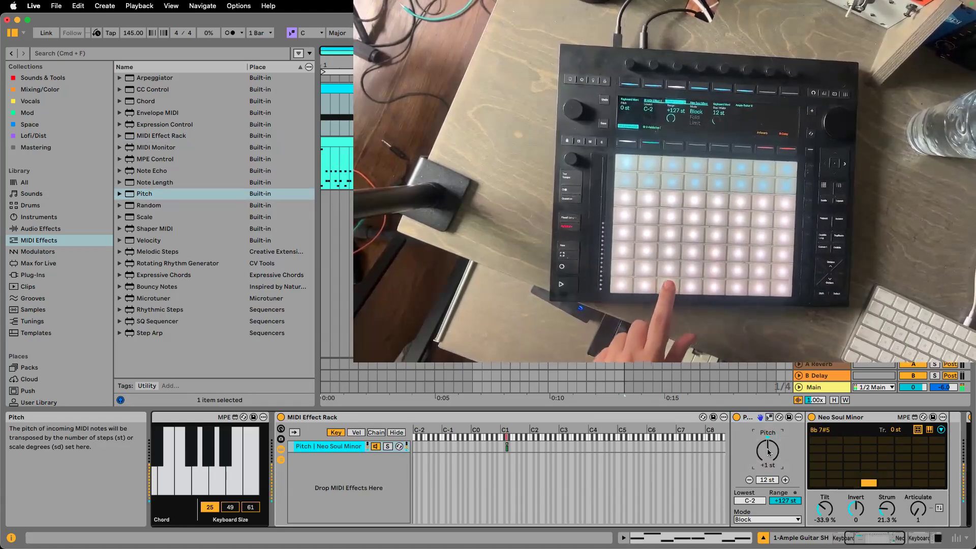
{"action": "key", "text": "Delete"}
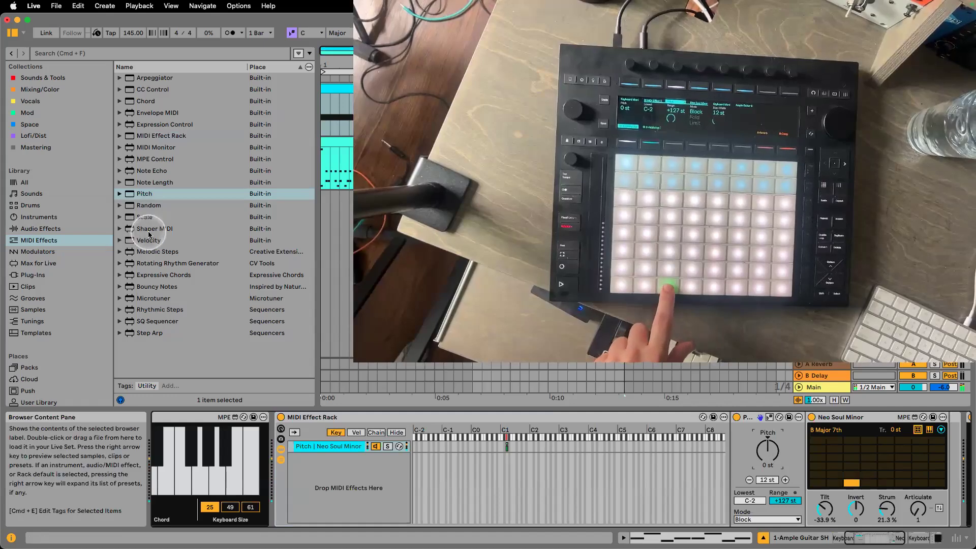
{"action": "left_click", "coordinate": [70, 229]}
{"action": "left_click", "coordinate": [46, 241]}
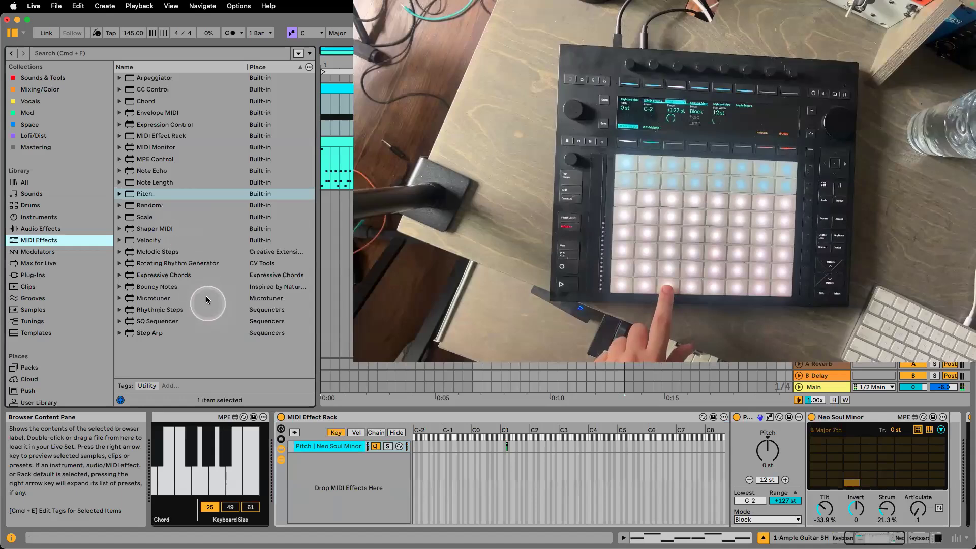
{"action": "left_click", "coordinate": [149, 181]}
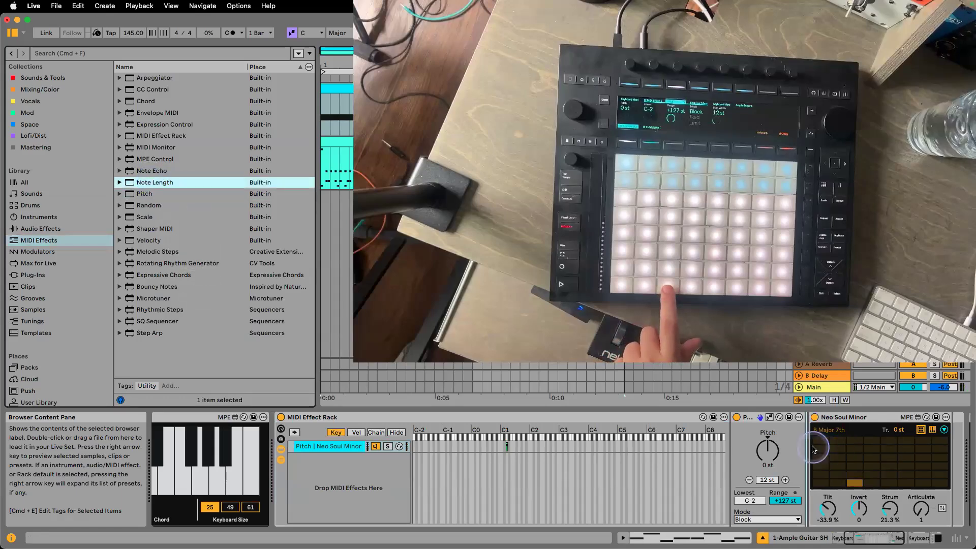
Insert Note Length between Pitch and Neo Soul Minor, set Length to 1.17 s, and group with Cmd+G.
{"action": "left_click_drag", "start_coordinate": [150, 182], "coordinate": [802, 421]}
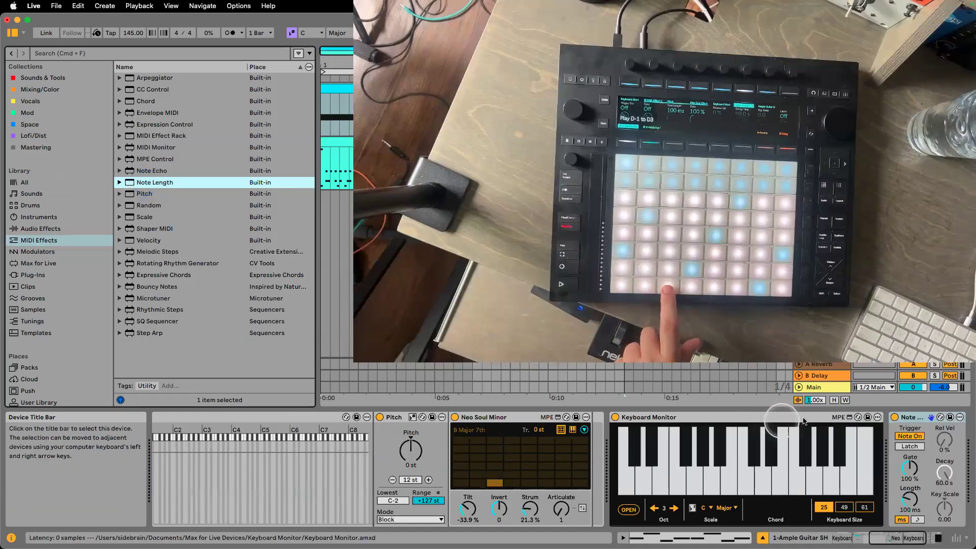
{"action": "left_click_drag", "start_coordinate": [909, 417], "coordinate": [449, 421]}
{"action": "left_click_drag", "start_coordinate": [471, 500], "coordinate": [478, 495]}
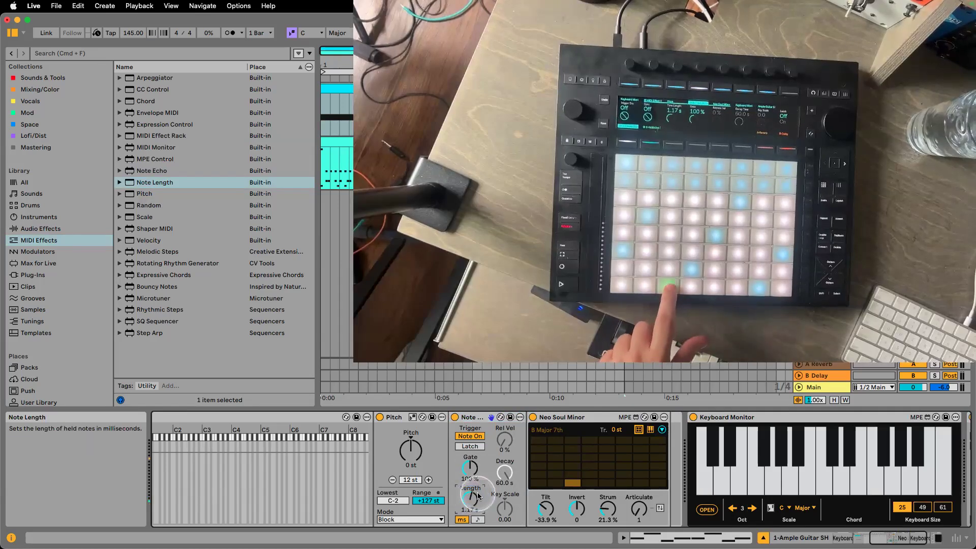
{"action": "key", "text": "super+g"}
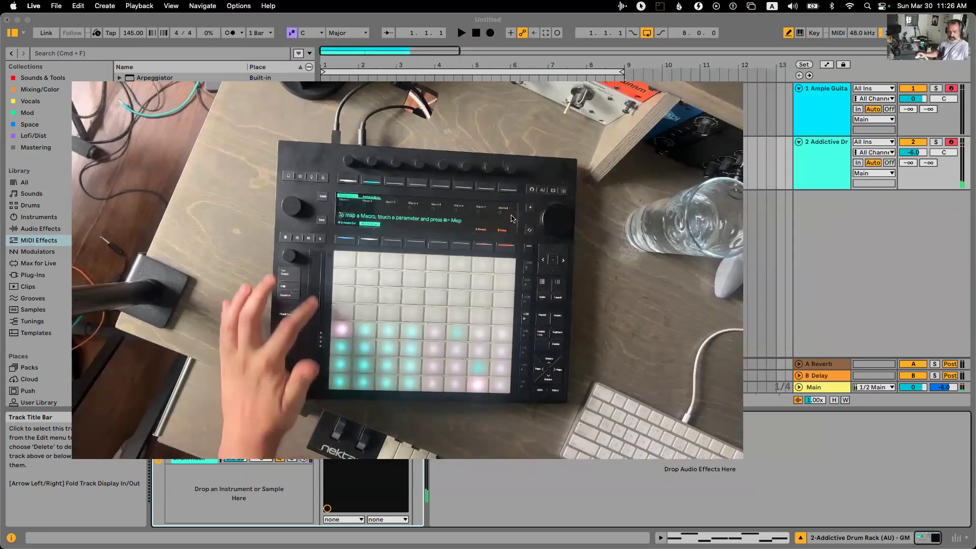
Show the guitar track's devices and select the MIDI Effect Rack.
{"action": "left_click", "coordinate": [836, 152]}
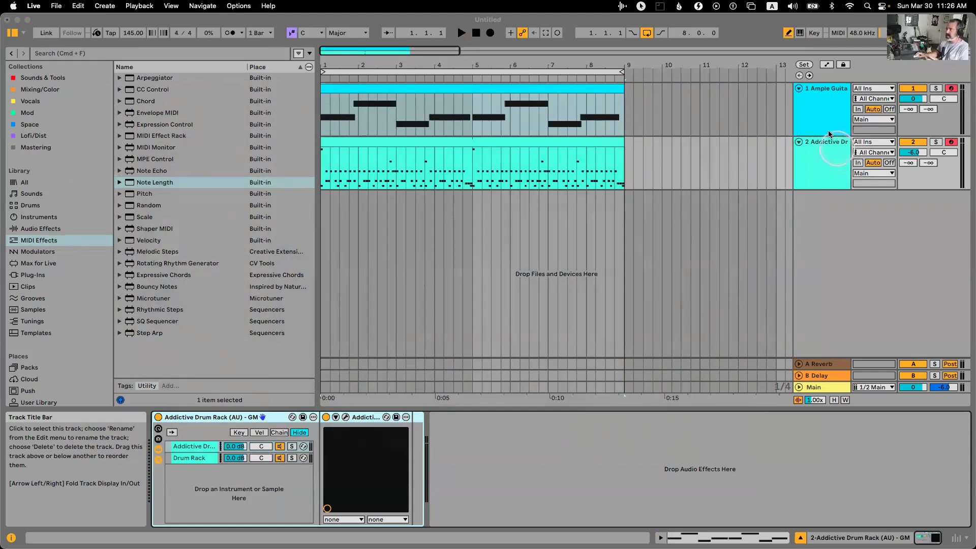
{"action": "left_click", "coordinate": [830, 124]}
{"action": "left_click", "coordinate": [566, 423]}
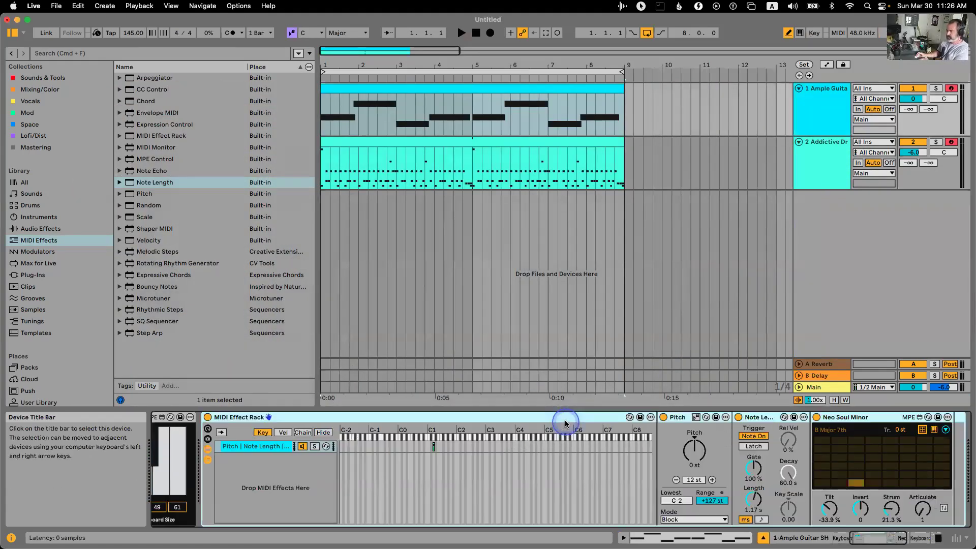
{"action": "scroll", "coordinate": [539, 426], "scroll_direction": "right", "scroll_amount": 5}
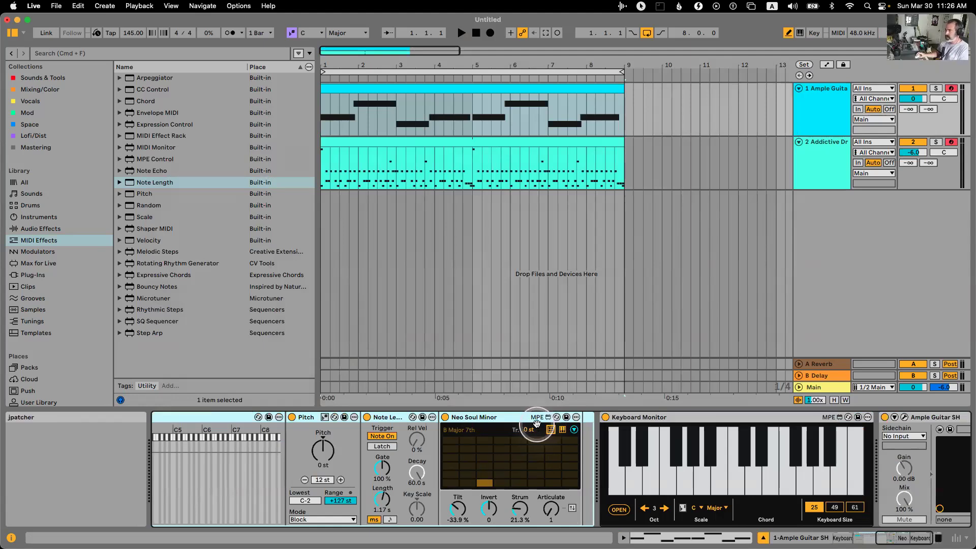
Use the Undo History to roll the set back to the Move Zone step.
{"action": "key", "text": "super+alt+h"}
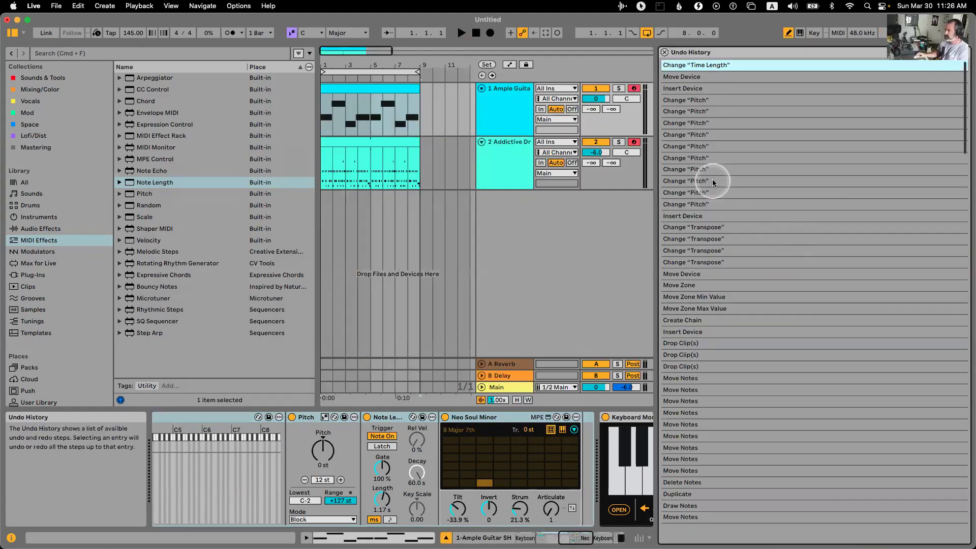
{"action": "scroll", "coordinate": [732, 301], "scroll_direction": "down", "scroll_amount": 3}
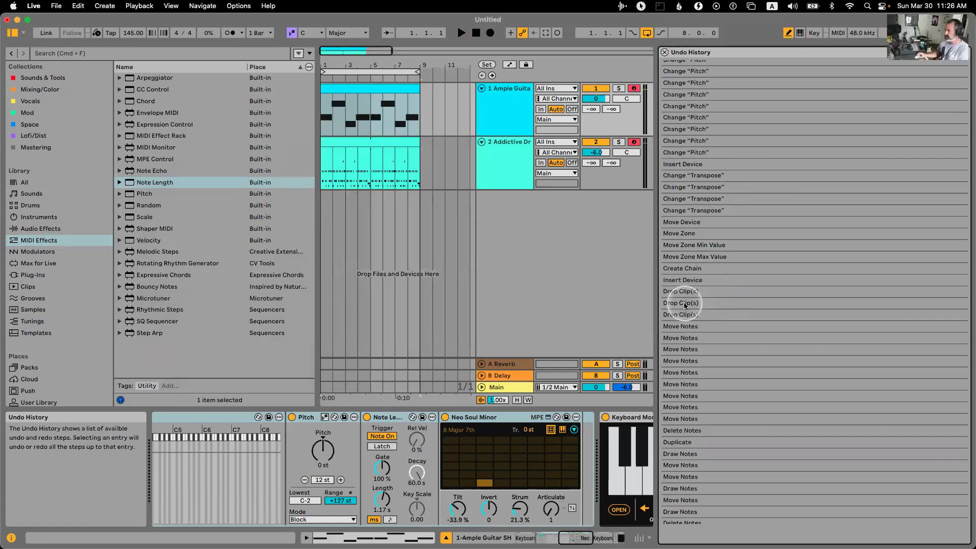
{"action": "left_click", "coordinate": [684, 325]}
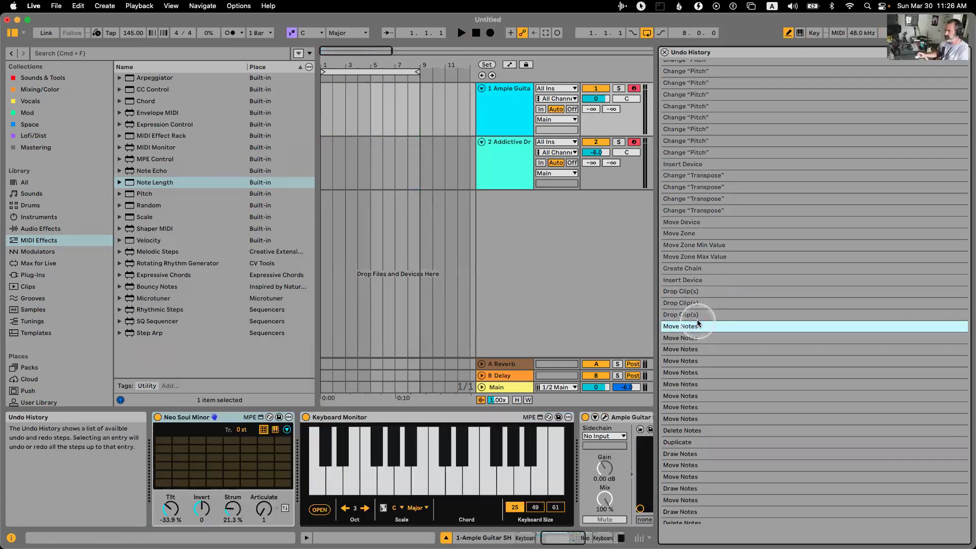
{"action": "left_click", "coordinate": [664, 52]}
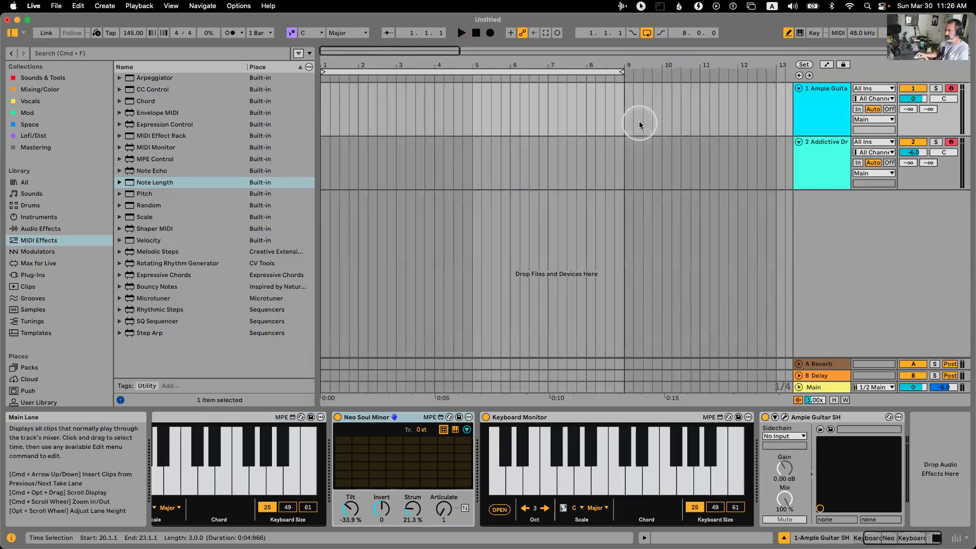
{"action": "key", "text": "super+shift+h"}
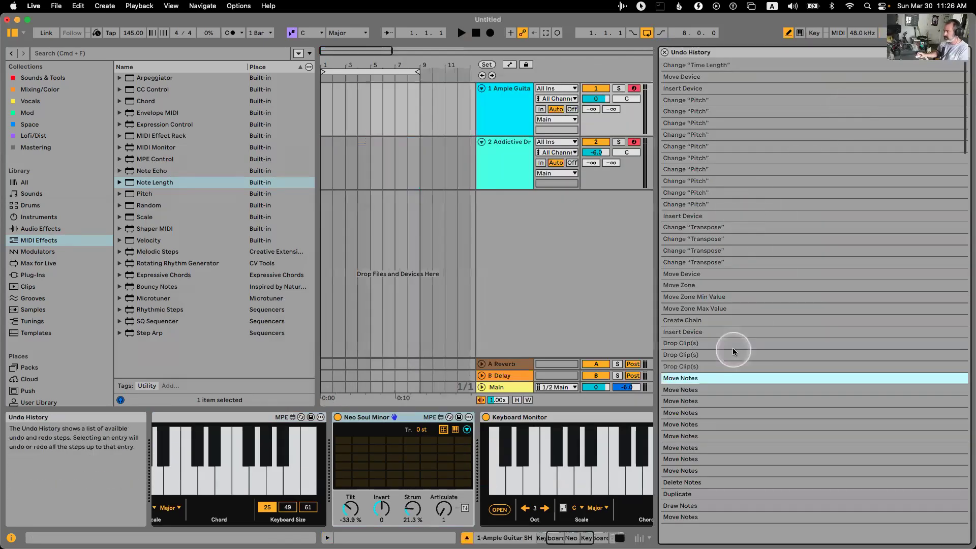
{"action": "left_click", "coordinate": [710, 285]}
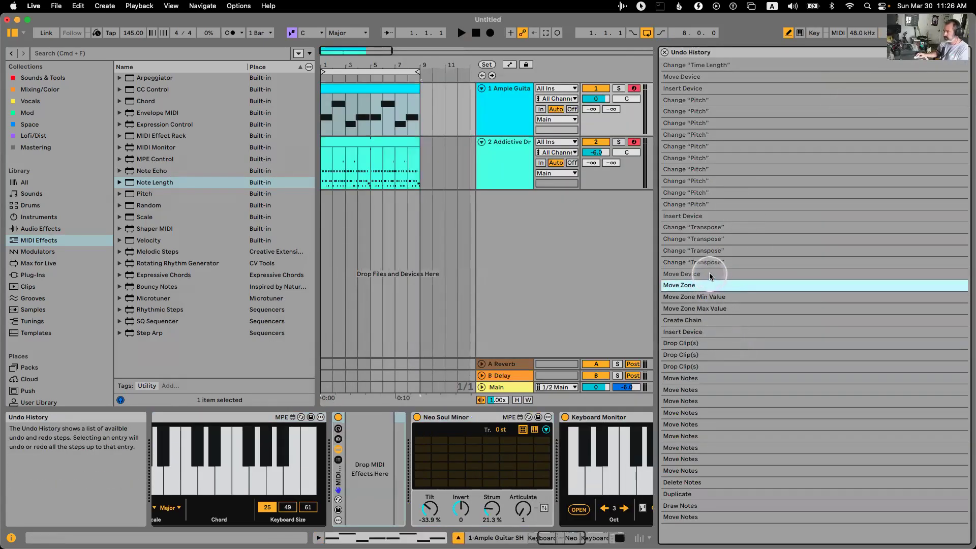
Delete the MIDI Effect Rack from the guitar track and start playback to hear the result.
{"action": "left_click", "coordinate": [431, 159]}
{"action": "left_click", "coordinate": [351, 134]}
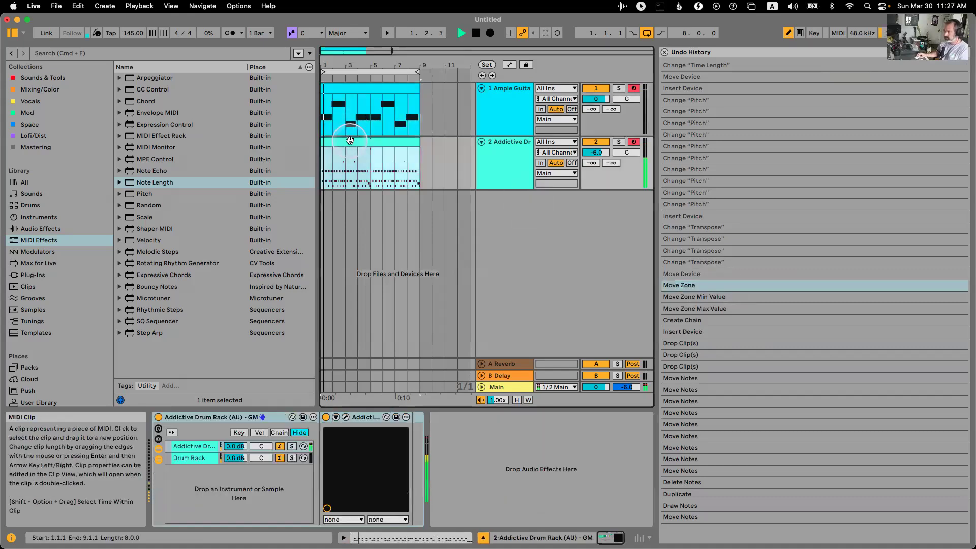
{"action": "left_click", "coordinate": [495, 101]}
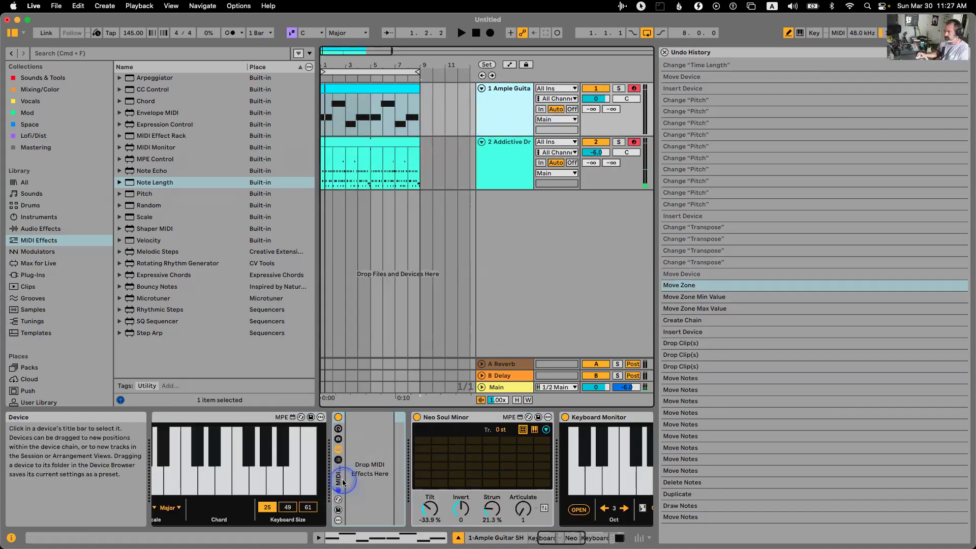
{"action": "left_click", "coordinate": [339, 480]}
{"action": "key", "text": "Delete"}
{"action": "key", "text": "space"}
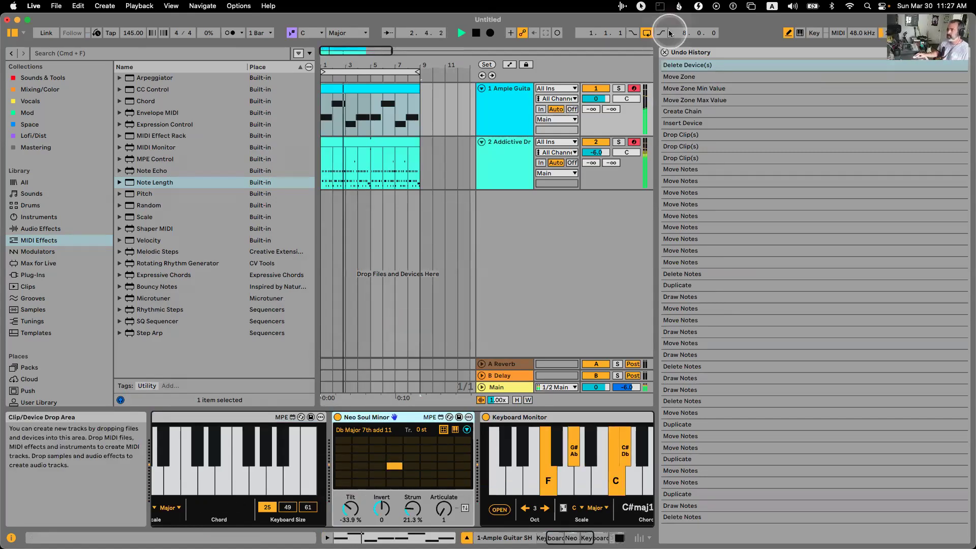
Close the Undo History panel and stop playback.
{"action": "left_click", "coordinate": [664, 53]}
{"action": "key", "text": "space"}
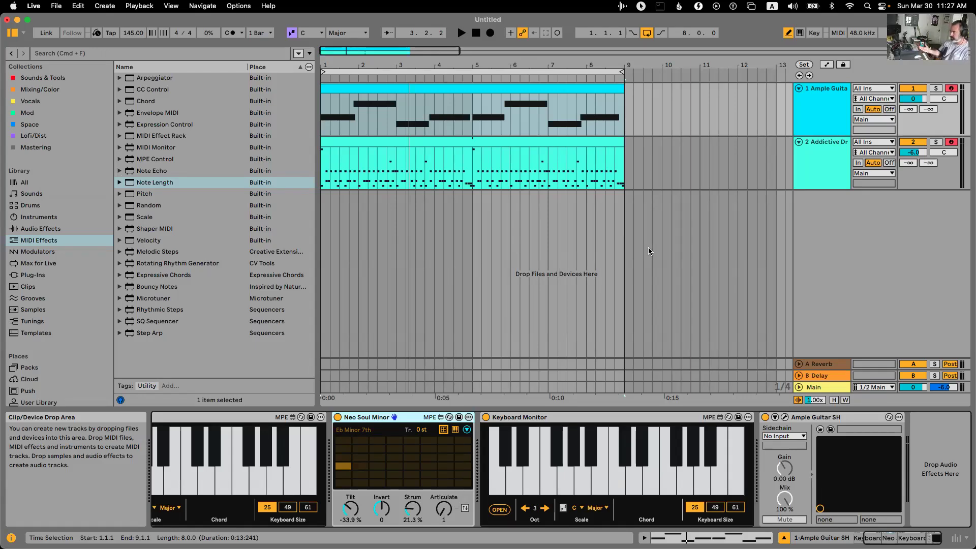
{"action": "left_click_drag", "start_coordinate": [696, 250], "coordinate": [643, 206]}
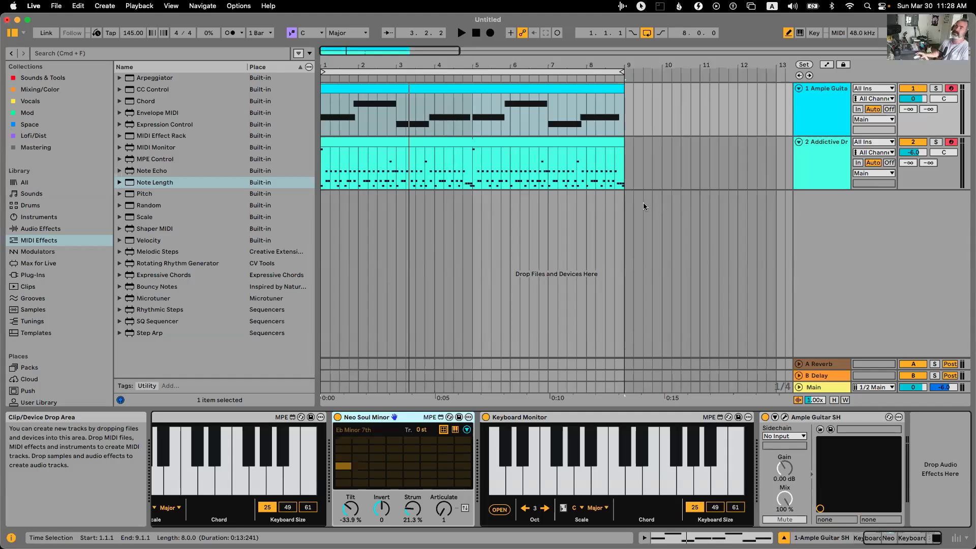
{"action": "left_click", "coordinate": [633, 219]}
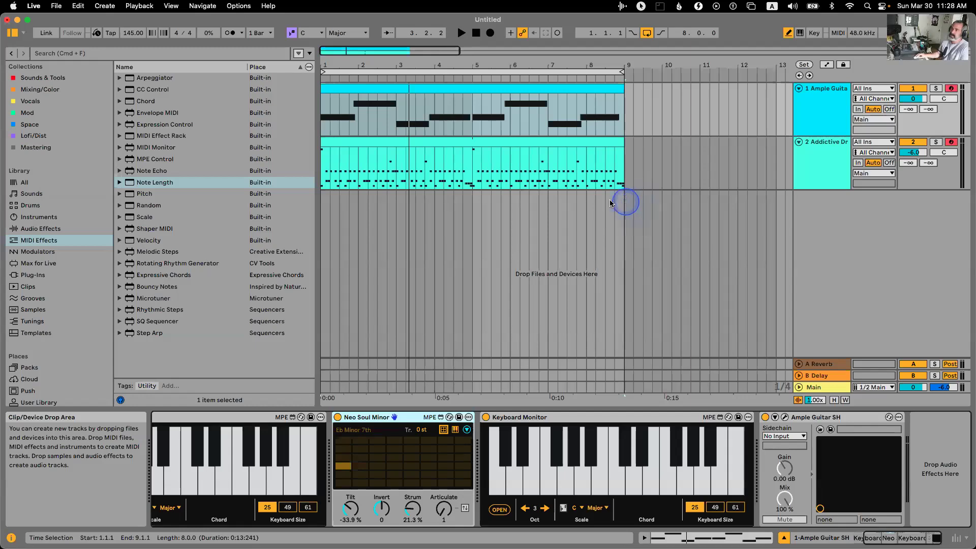
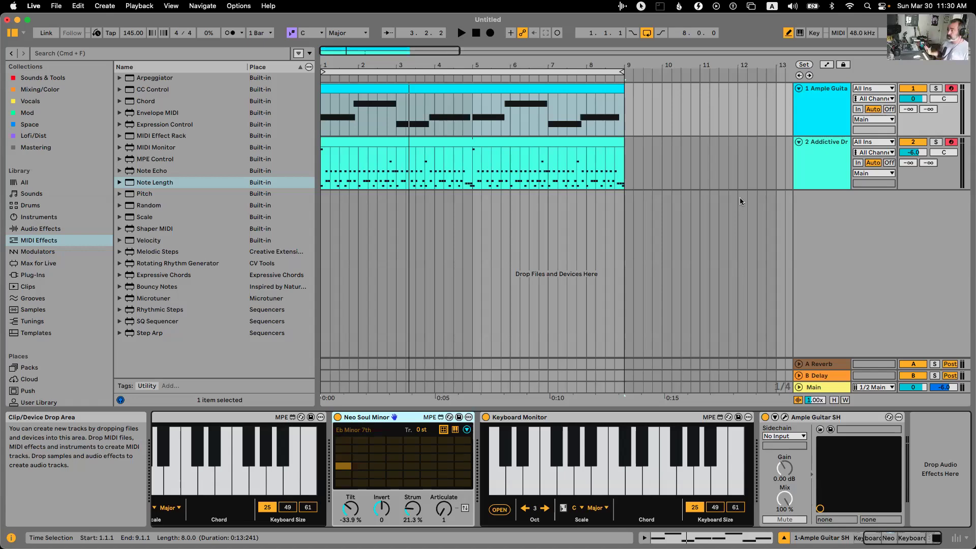
Select the Neo Soul Minor chord device, clear the time selection, then select the looped eight-bar region.
{"action": "left_click", "coordinate": [725, 190]}
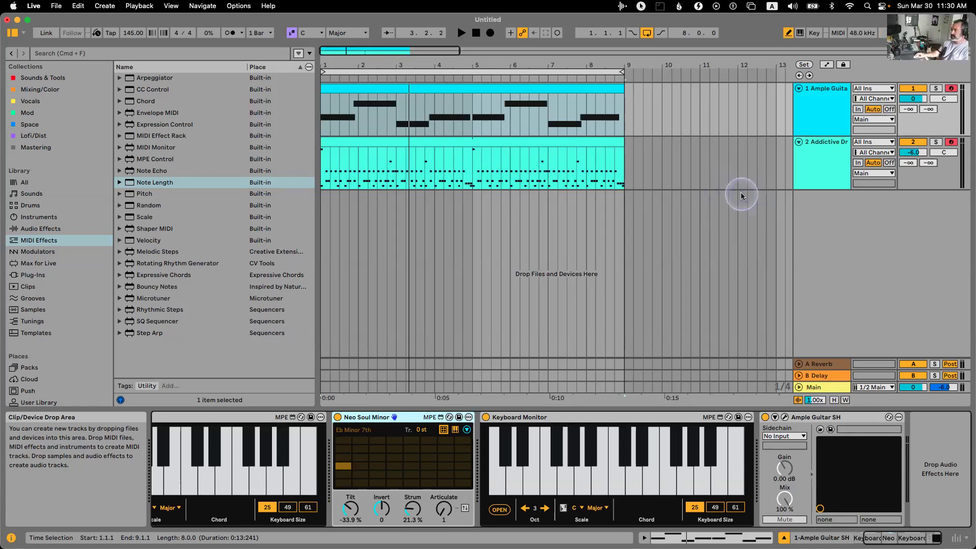
{"action": "left_click", "coordinate": [756, 242]}
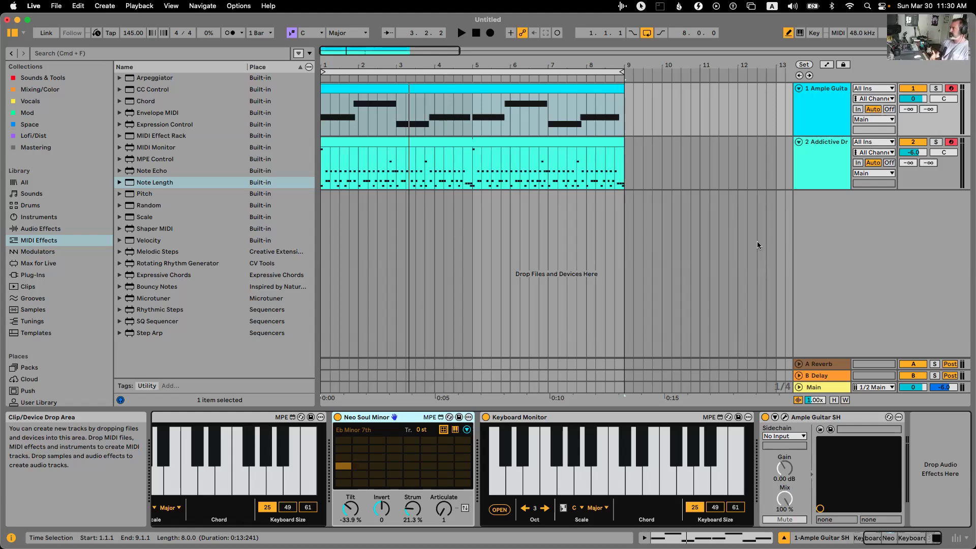
{"action": "left_click", "coordinate": [373, 418]}
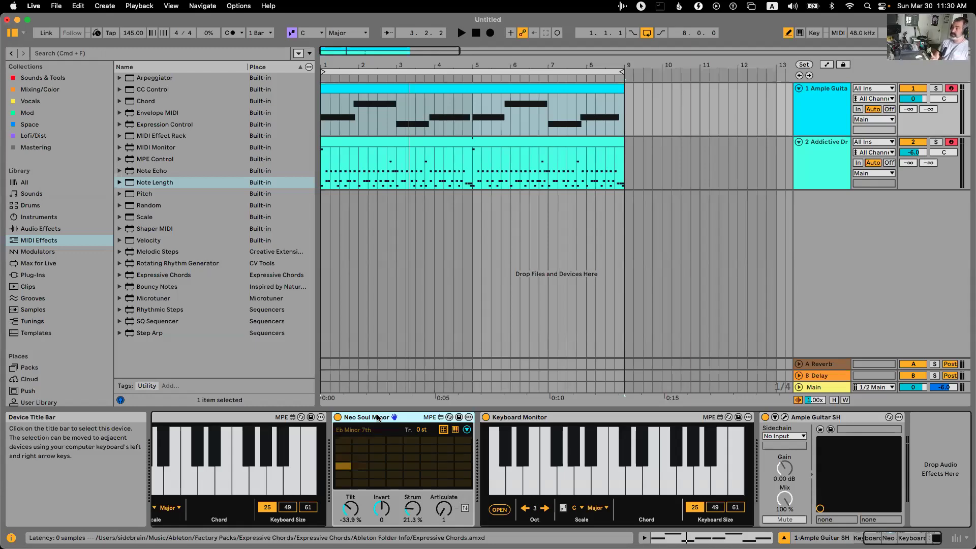
{"action": "left_click_drag", "start_coordinate": [666, 294], "coordinate": [724, 267]}
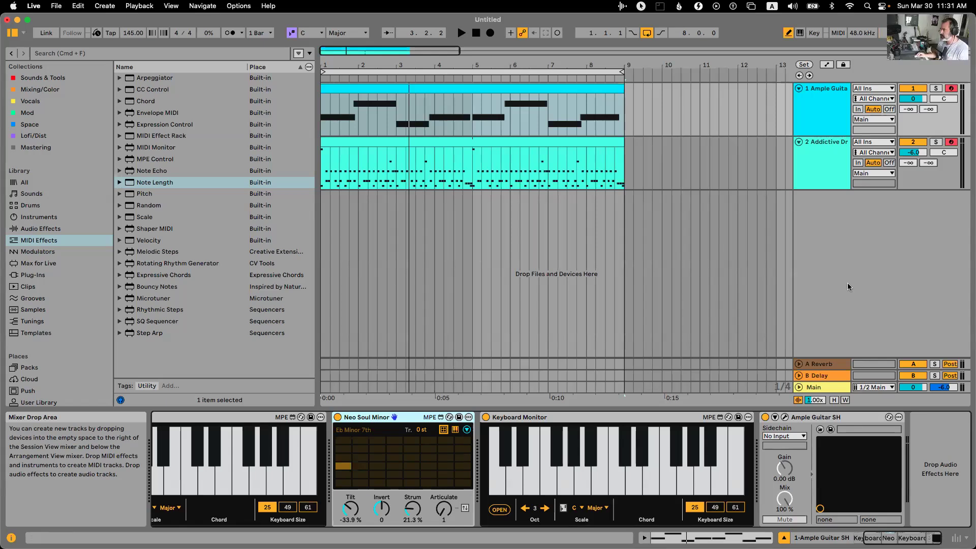
{"action": "left_click", "coordinate": [795, 272]}
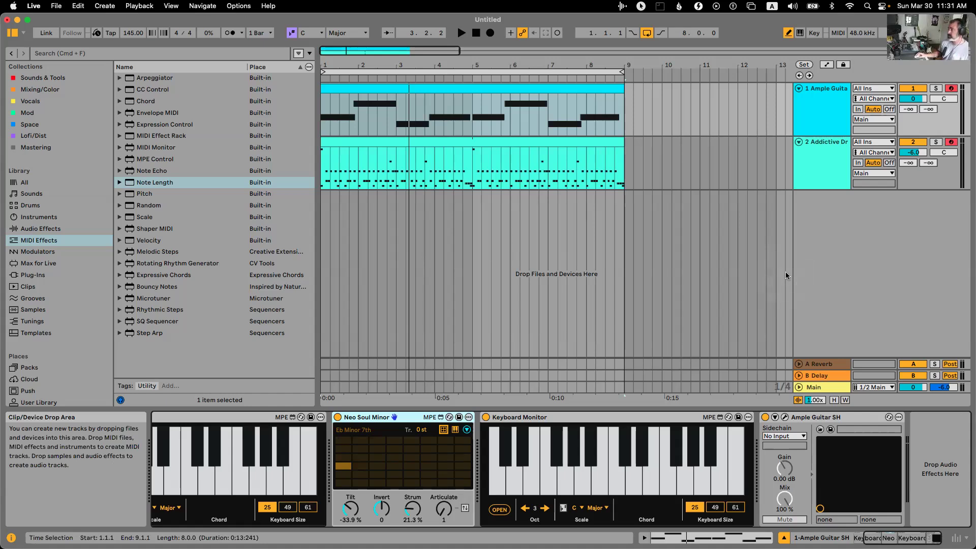
{"action": "left_click", "coordinate": [798, 284]}
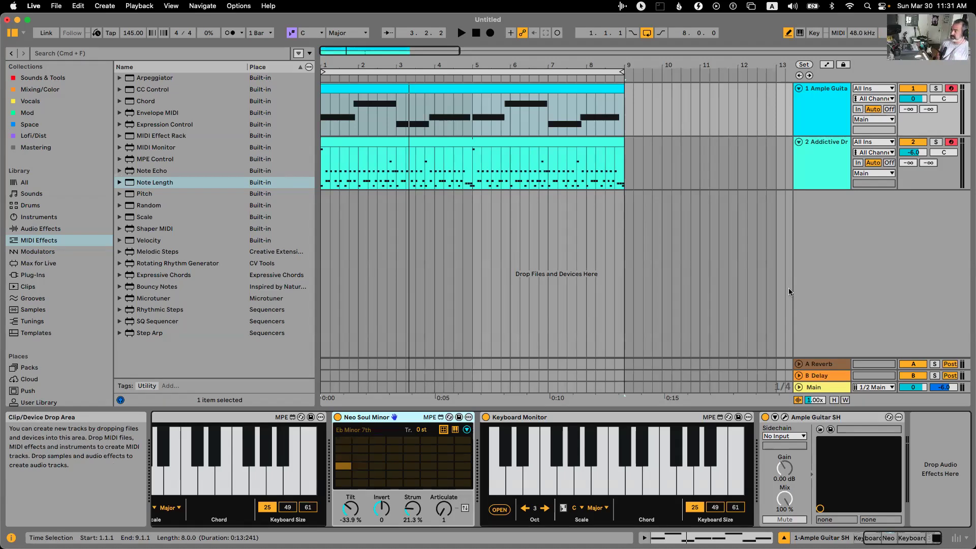
{"action": "left_click", "coordinate": [767, 281]}
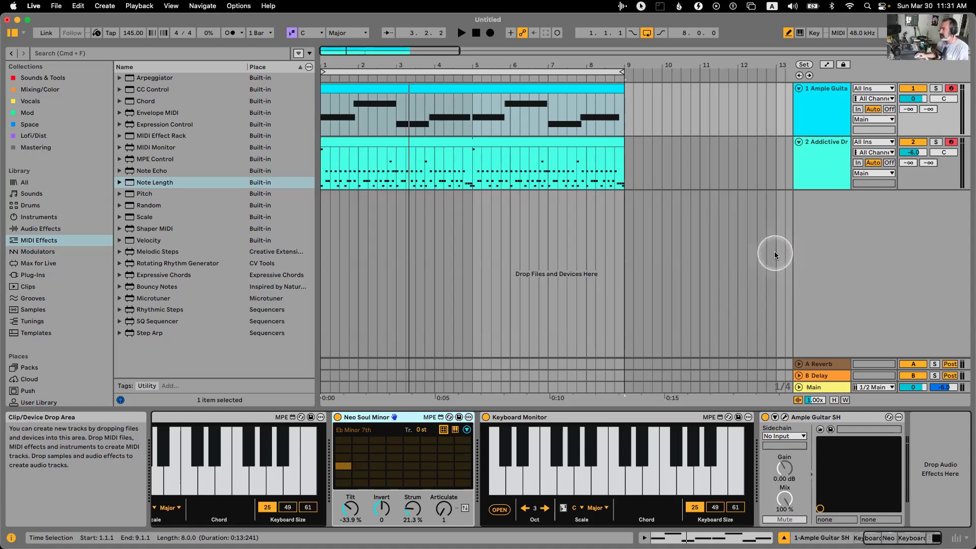
{"action": "left_click", "coordinate": [554, 68]}
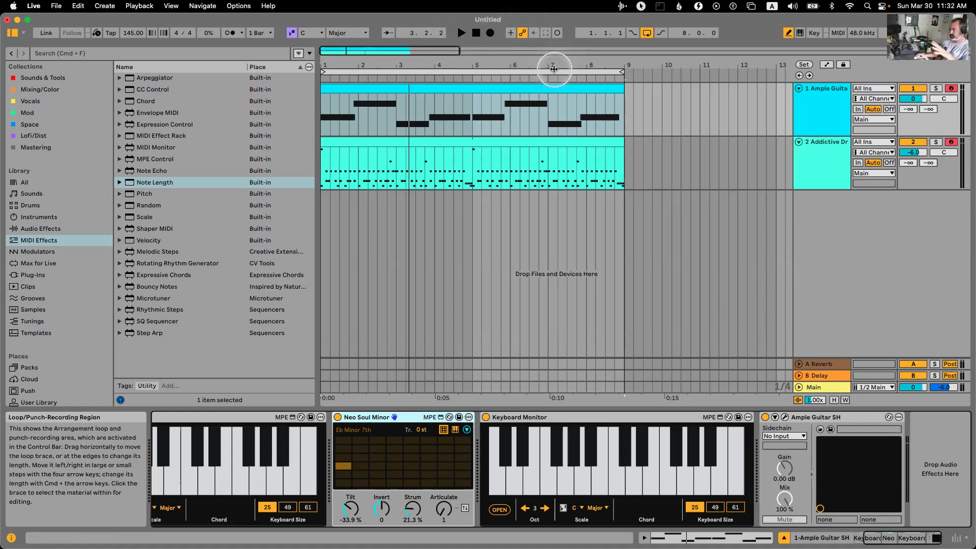
Show the drum clip's Addictive Drum Rack devices, then browse and close the Undo History.
{"action": "double_click", "coordinate": [488, 142]}
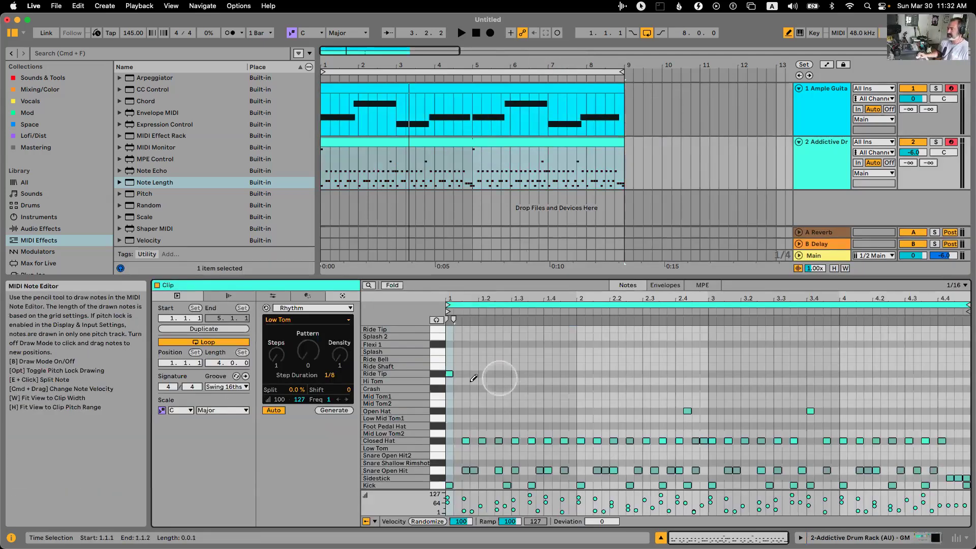
{"action": "key", "text": "shift+Tab"}
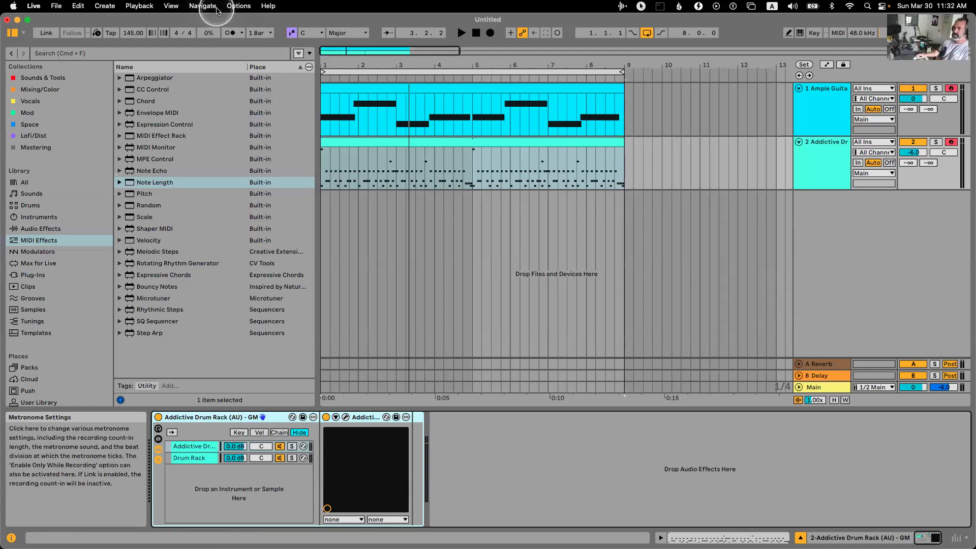
{"action": "left_click", "coordinate": [237, 6]}
{"action": "mouse_move", "coordinate": [171, 6]}
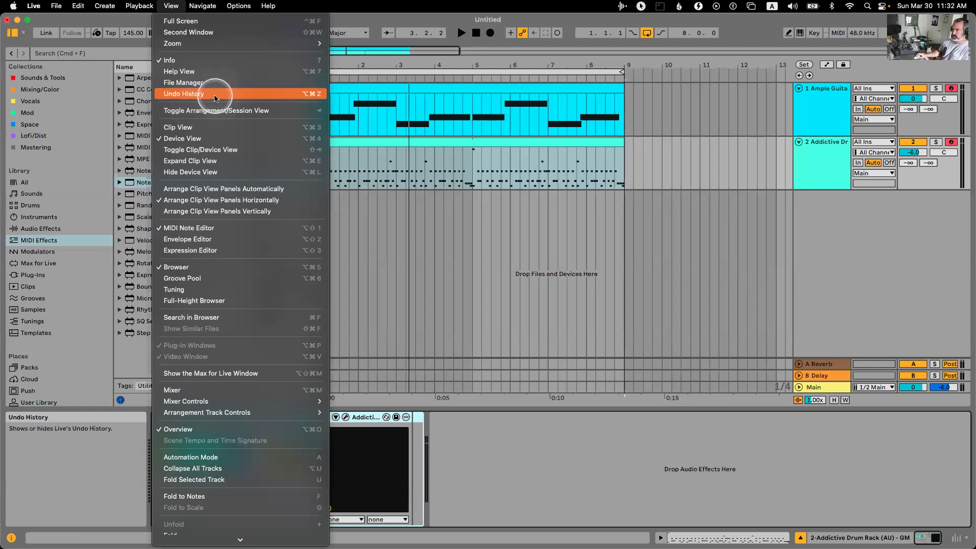
{"action": "left_click", "coordinate": [216, 98]}
{"action": "scroll", "coordinate": [892, 178], "scroll_direction": "down", "scroll_amount": 5}
{"action": "scroll", "coordinate": [891, 177], "scroll_direction": "up", "scroll_amount": 15}
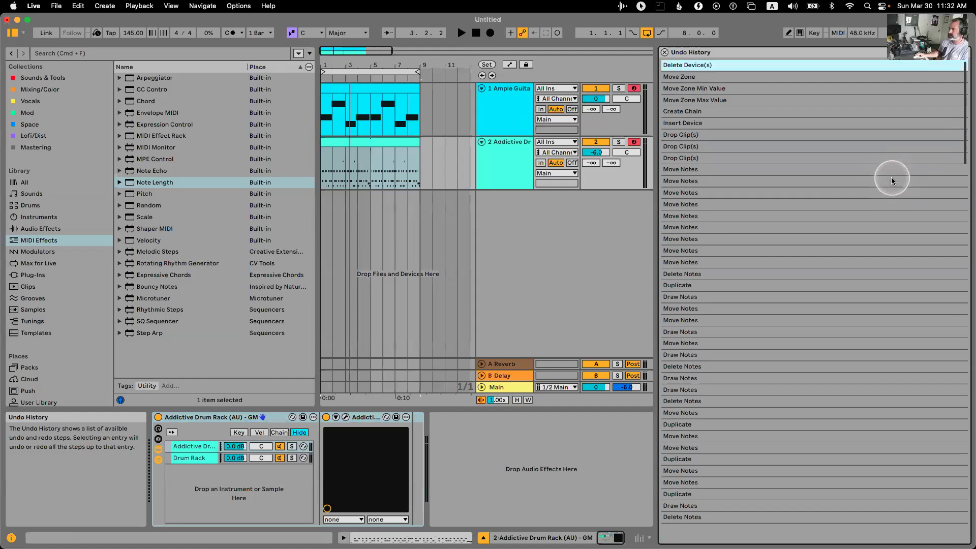
{"action": "left_click", "coordinate": [664, 52]}
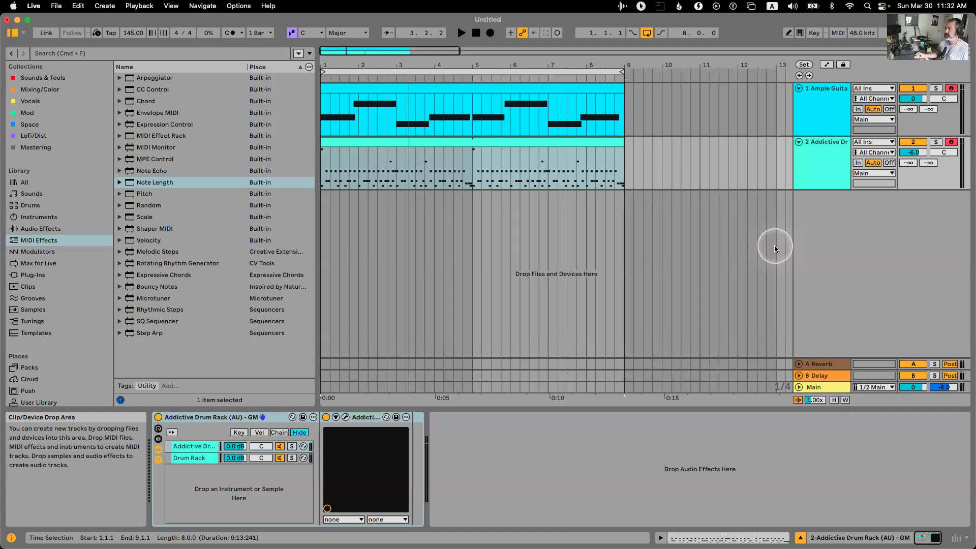
Open the drum clip's notes in an enlarged editor and briefly solo then unsolo the drum track.
{"action": "double_click", "coordinate": [480, 146]}
{"action": "left_click_drag", "start_coordinate": [523, 278], "coordinate": [532, 300]}
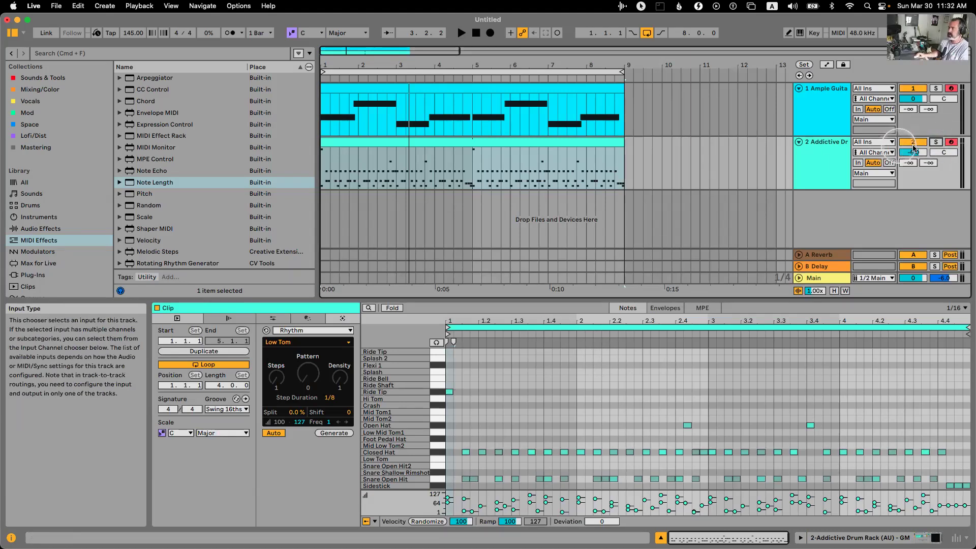
{"action": "left_click", "coordinate": [934, 142]}
{"action": "left_click", "coordinate": [933, 142]}
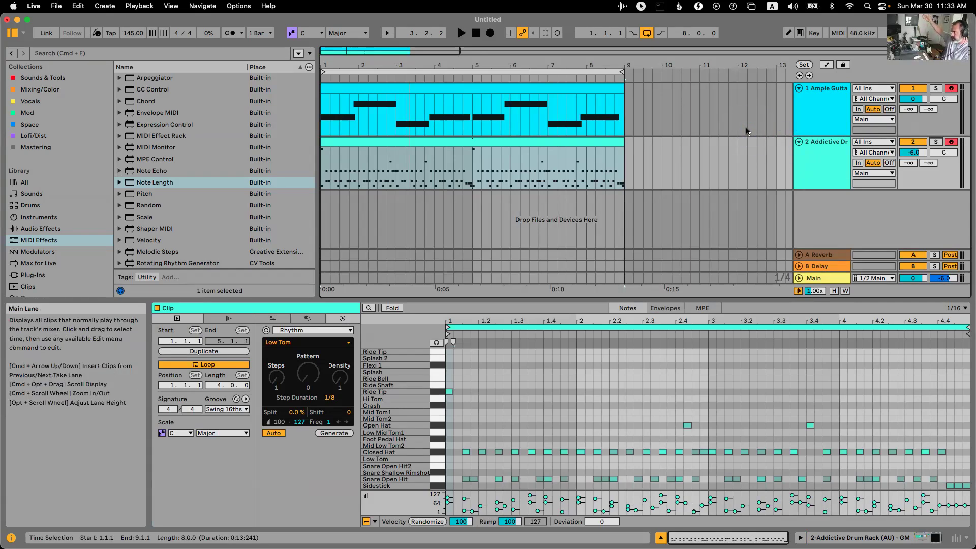
{"action": "left_click", "coordinate": [776, 189]}
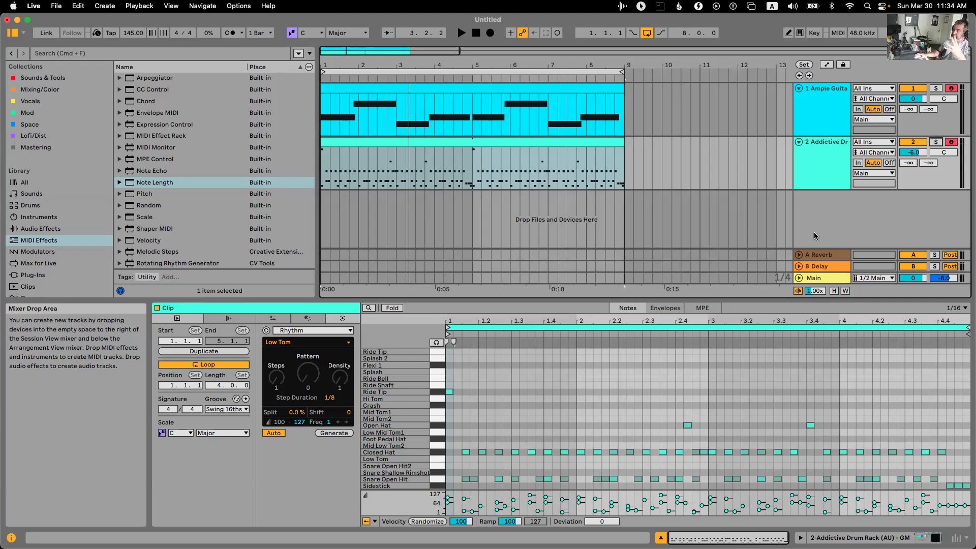
{"action": "left_click", "coordinate": [764, 203]}
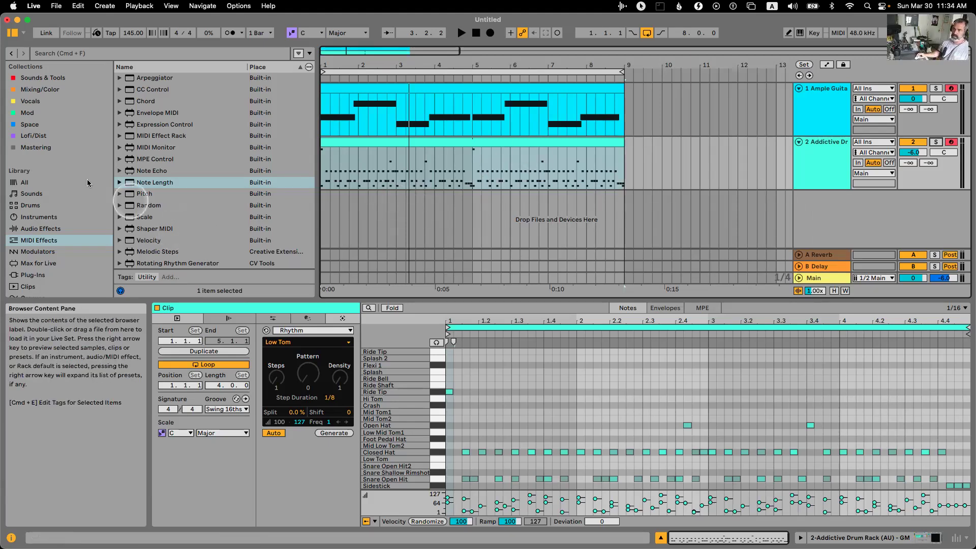
{"action": "scroll", "coordinate": [87, 183], "scroll_direction": "down", "scroll_amount": 5}
Add the Neo Soul Major chord set from Expressive Chords as a new track and enlarge its notes.
{"action": "left_click", "coordinate": [29, 222]}
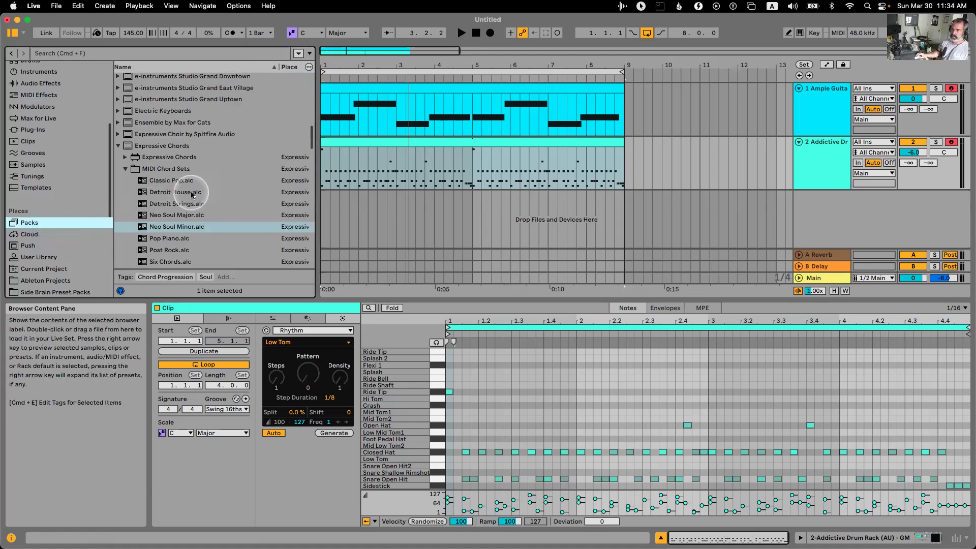
{"action": "scroll", "coordinate": [188, 192], "scroll_direction": "down", "scroll_amount": 2}
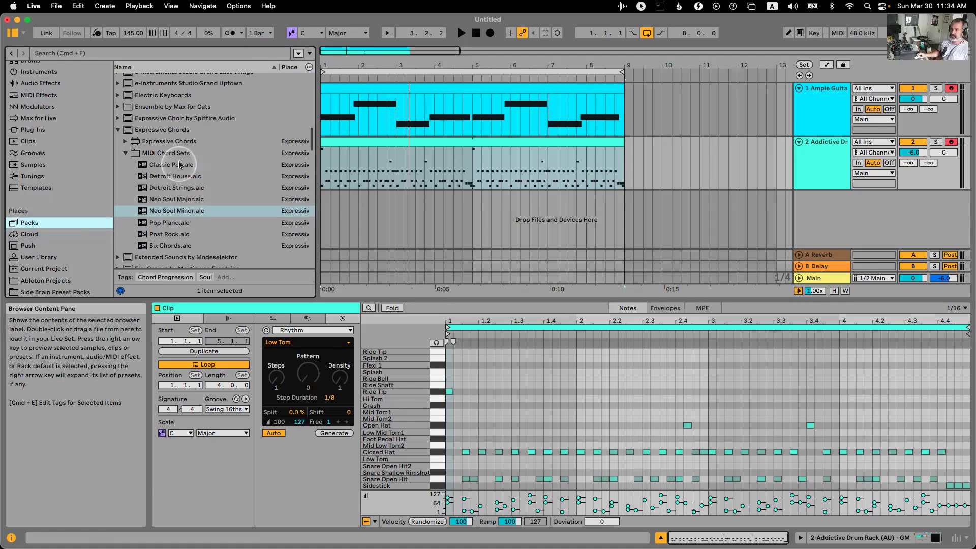
{"action": "left_click_drag", "start_coordinate": [153, 199], "coordinate": [326, 216]}
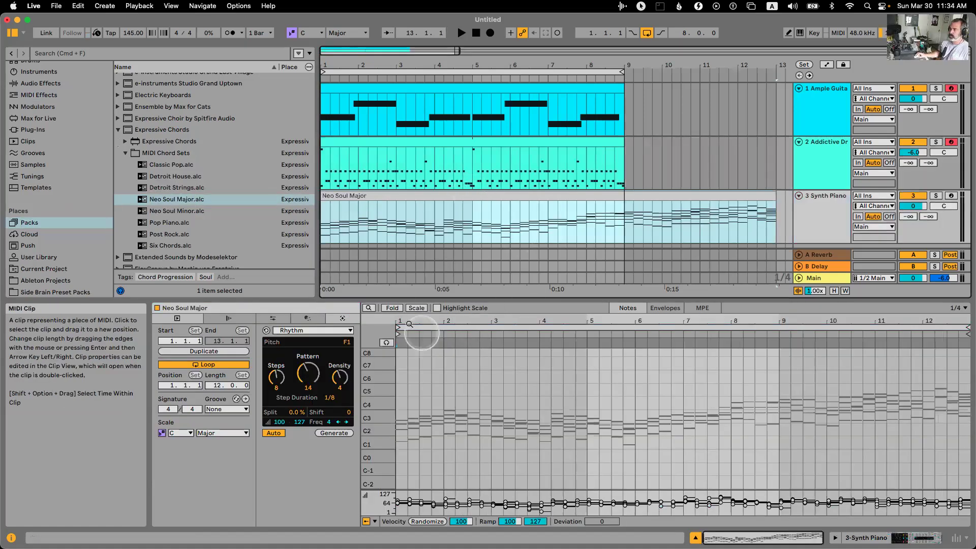
{"action": "left_click_drag", "start_coordinate": [409, 324], "coordinate": [385, 430]}
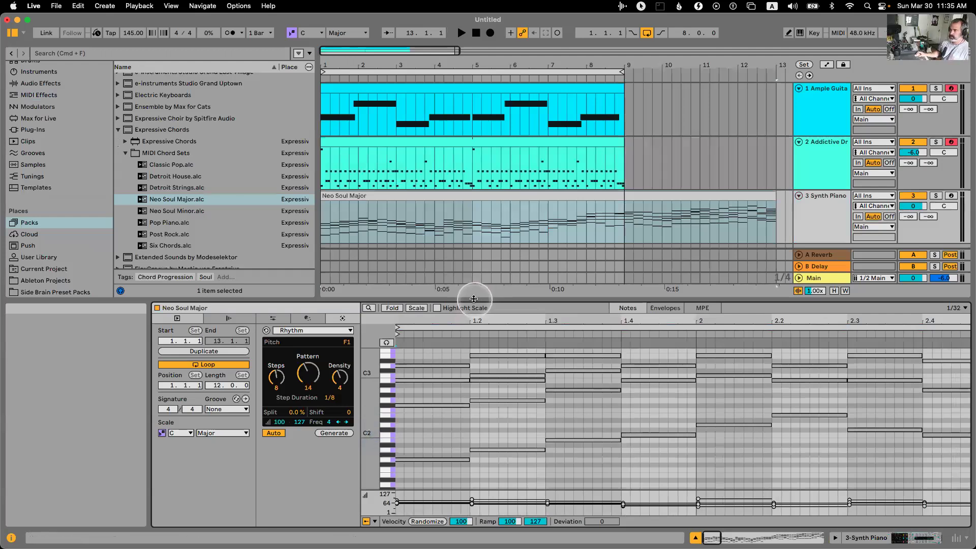
{"action": "left_click_drag", "start_coordinate": [474, 299], "coordinate": [473, 125]}
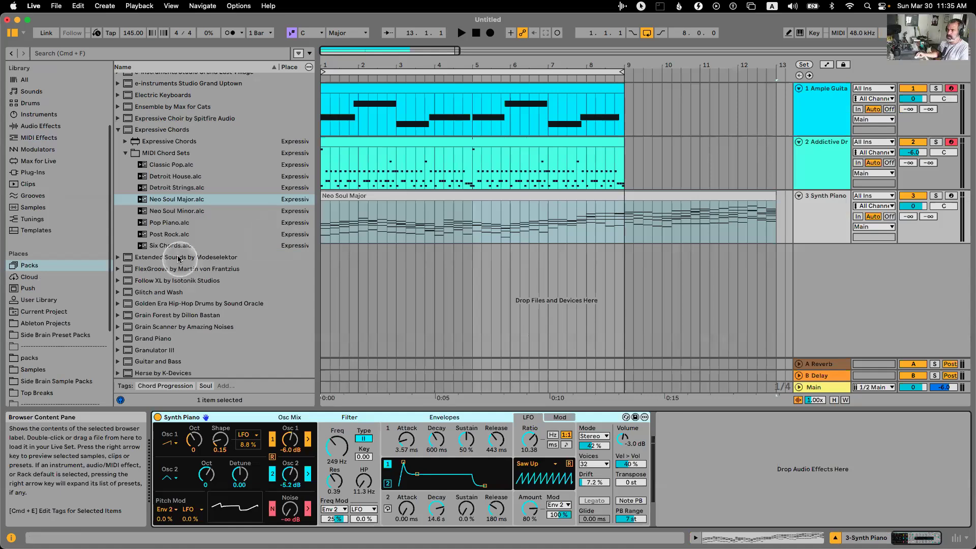
Replace the chord clip with Six Chords, then Post Rock, fitting the editor to its notes.
{"action": "left_click_drag", "start_coordinate": [175, 246], "coordinate": [327, 205]}
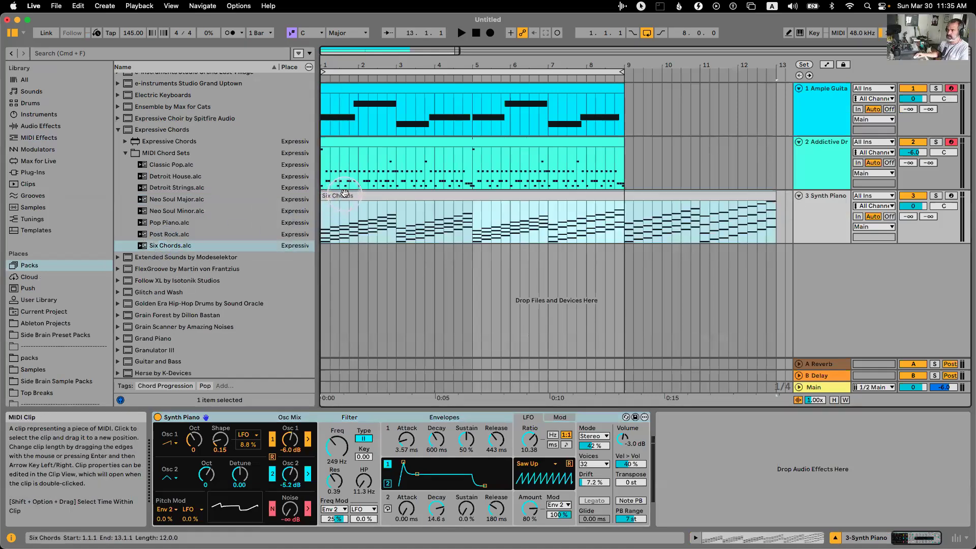
{"action": "double_click", "coordinate": [344, 193]}
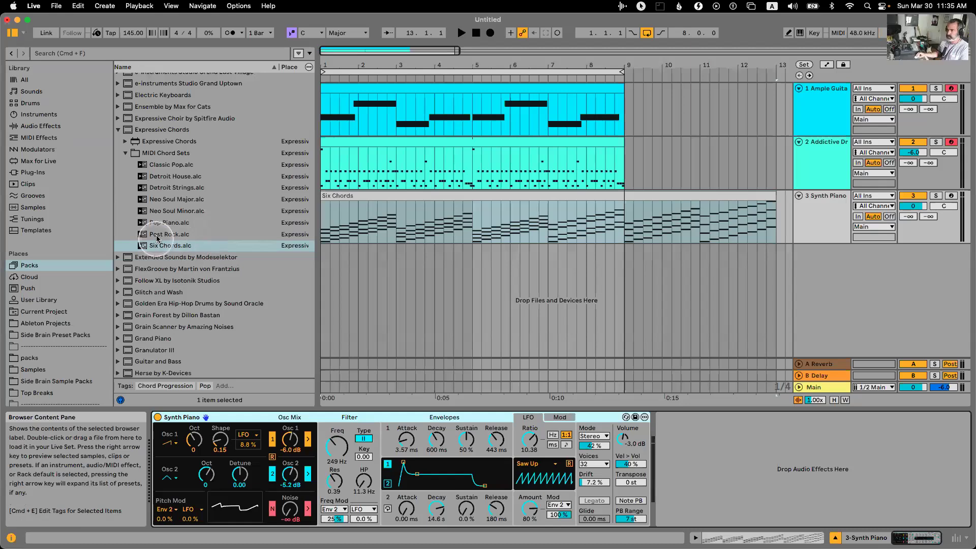
{"action": "left_click_drag", "start_coordinate": [163, 234], "coordinate": [327, 205]}
{"action": "double_click", "coordinate": [330, 198]}
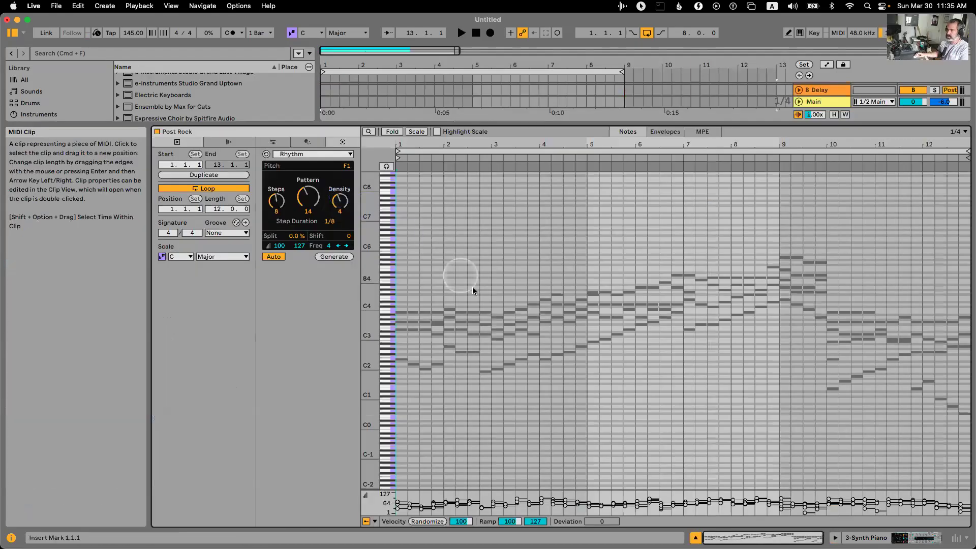
{"action": "double_click", "coordinate": [378, 326]}
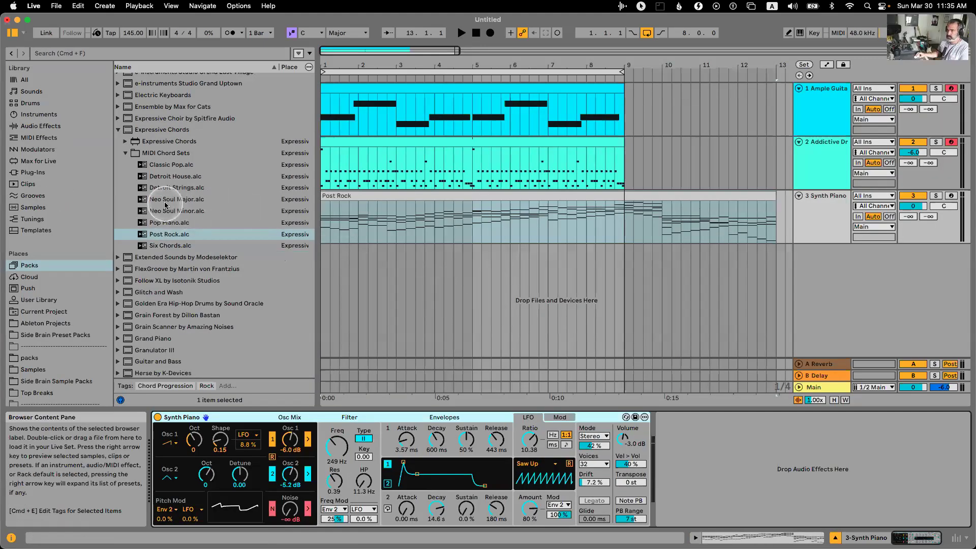
{"action": "left_click_drag", "start_coordinate": [164, 202], "coordinate": [257, 193]}
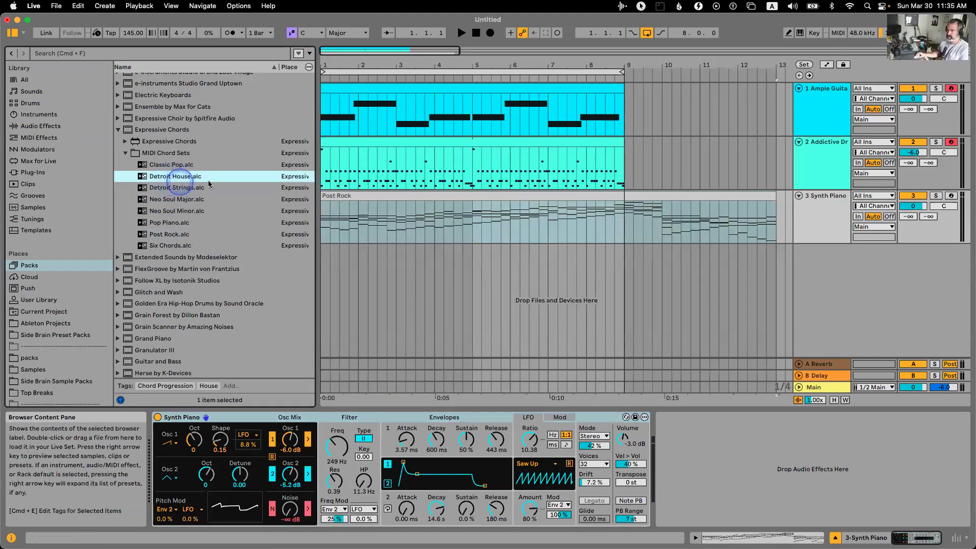
Try the Classic Pop, then Detroit House chords on the piano track and inspect the notes.
{"action": "left_click_drag", "start_coordinate": [148, 164], "coordinate": [333, 203]}
{"action": "left_click_drag", "start_coordinate": [154, 183], "coordinate": [337, 211]}
{"action": "double_click", "coordinate": [345, 219]}
{"action": "scroll", "coordinate": [446, 265], "scroll_direction": "up", "scroll_amount": 3}
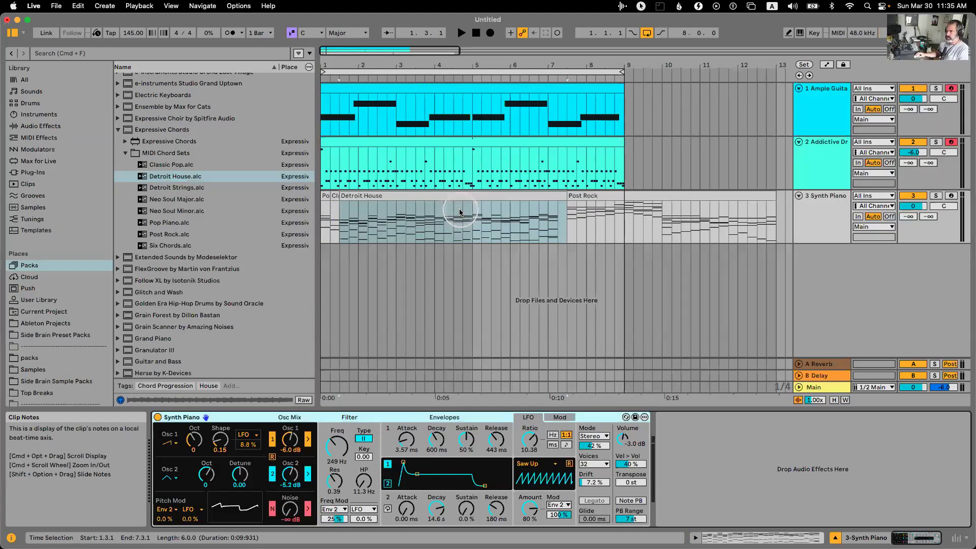
{"action": "key", "text": "shift+Tab"}
Review the piano track's clips and Detroit House notes, then check each track's devices.
{"action": "left_click", "coordinate": [354, 197]}
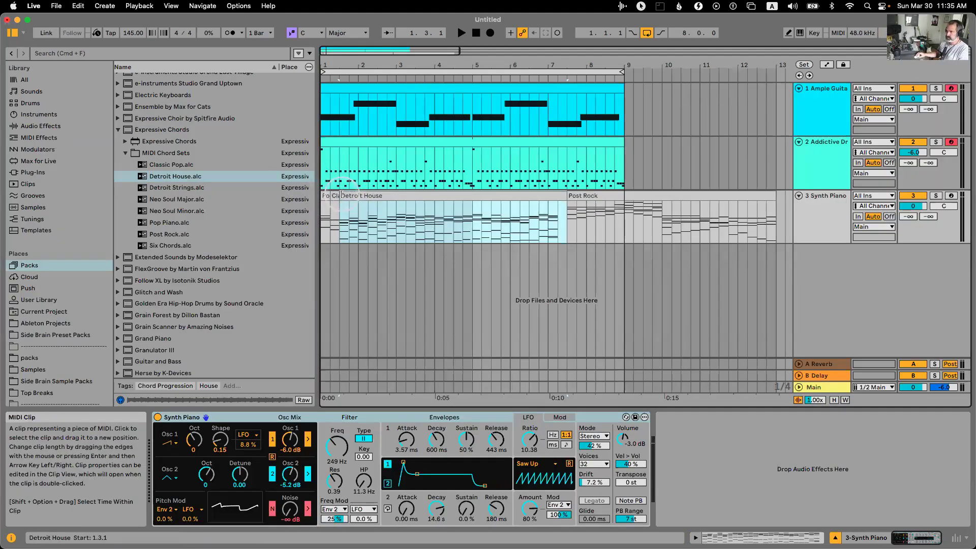
{"action": "left_click", "coordinate": [325, 196]}
{"action": "left_click", "coordinate": [575, 197], "text": "shift"}
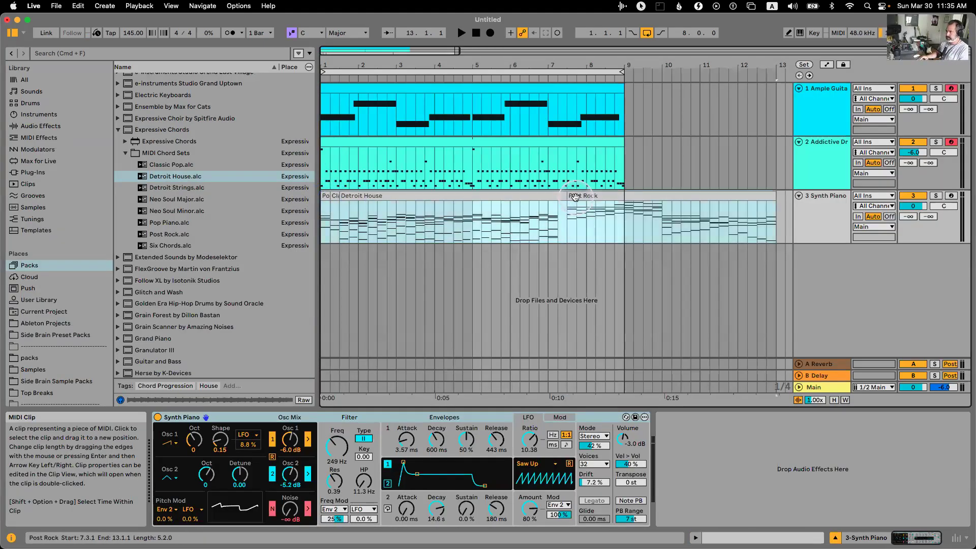
{"action": "double_click", "coordinate": [428, 201]}
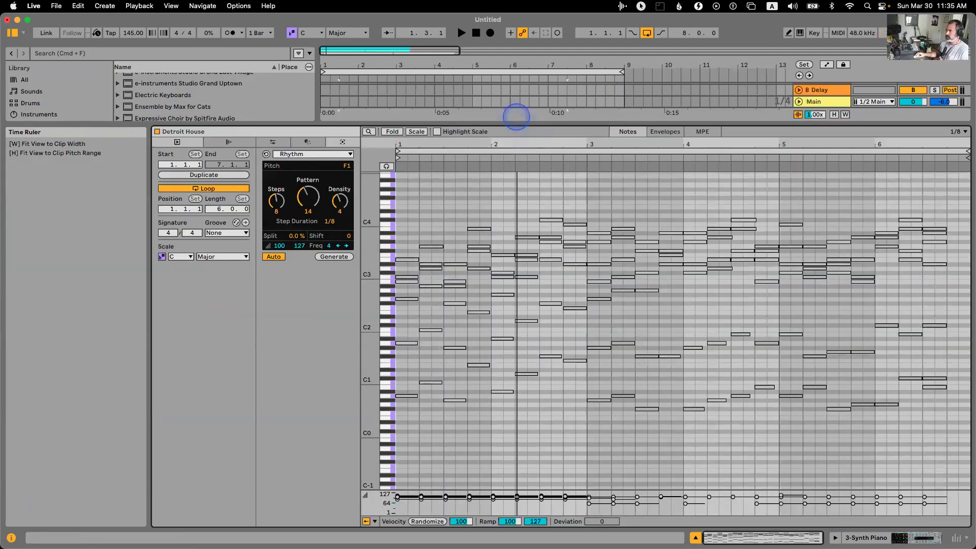
{"action": "key", "text": "shift+Tab"}
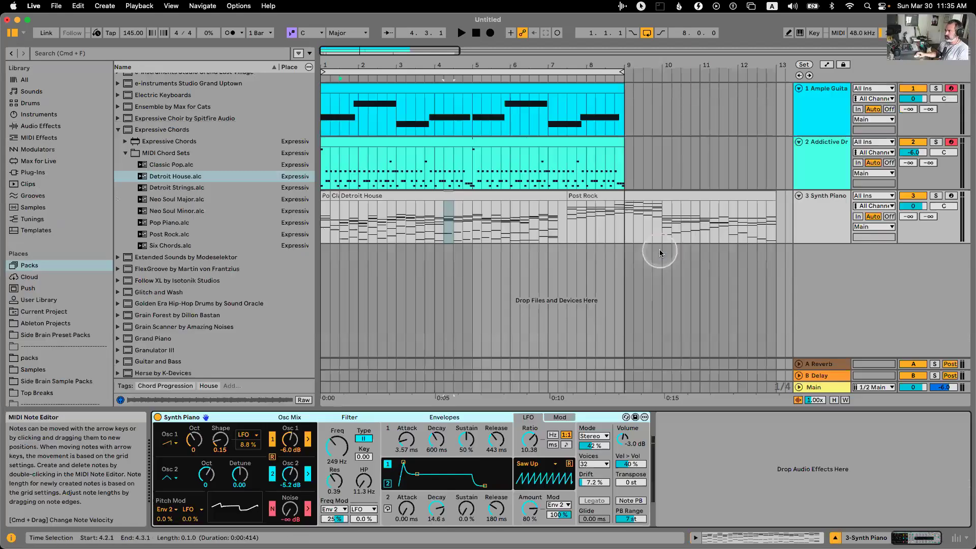
{"action": "left_click", "coordinate": [798, 173]}
{"action": "left_click", "coordinate": [823, 109]}
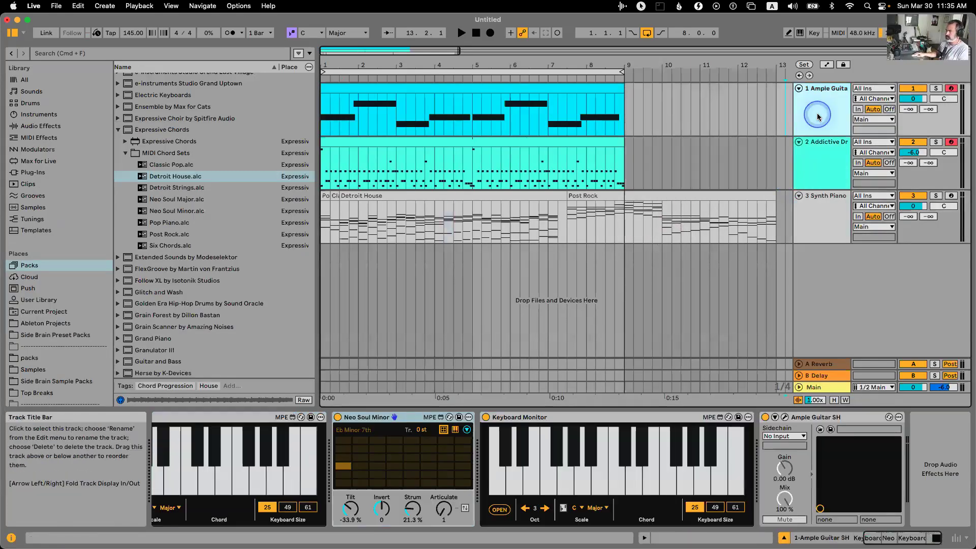
{"action": "left_click", "coordinate": [825, 191]}
Delete the Post Rock clip and extend the Detroit House clip to end at bar 9.
{"action": "left_click", "coordinate": [573, 200]}
{"action": "key", "text": "Delete"}
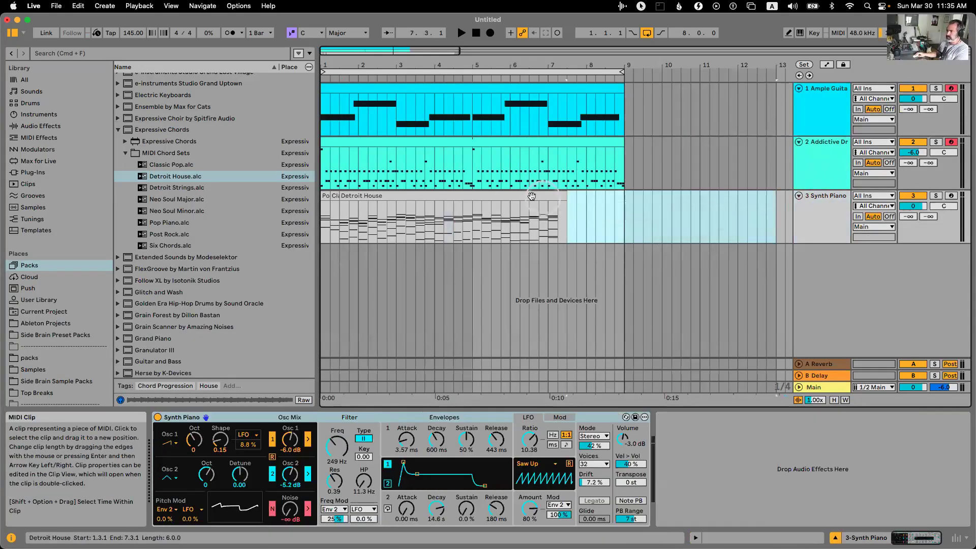
{"action": "left_click", "coordinate": [576, 198]}
{"action": "left_click_drag", "start_coordinate": [566, 199], "coordinate": [623, 198]}
{"action": "left_click", "coordinate": [554, 196]}
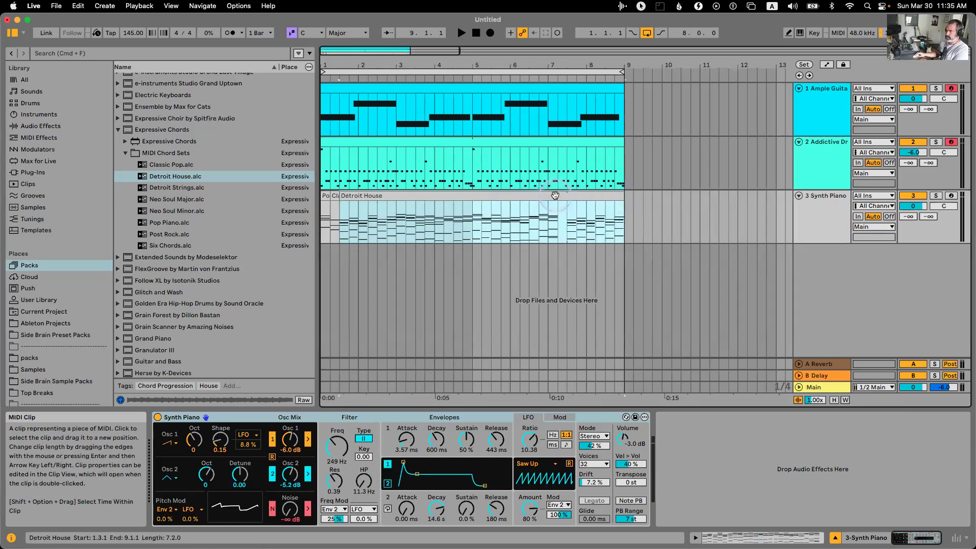
{"action": "double_click", "coordinate": [555, 196]}
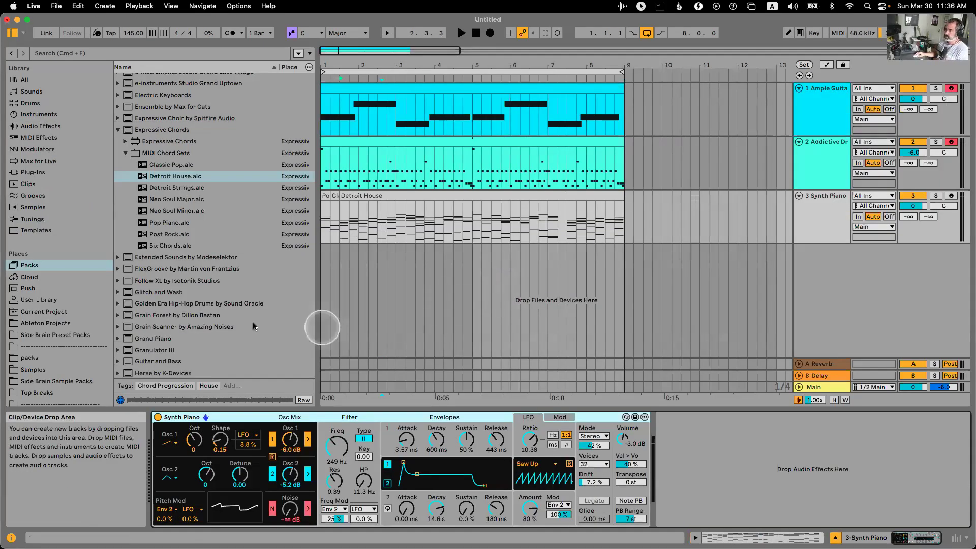
Collapse the MIDI Chord Sets folder, delete the Synth Piano track, and reselect the guitar track.
{"action": "left_click", "coordinate": [298, 149]}
{"action": "left_click", "coordinate": [815, 111]}
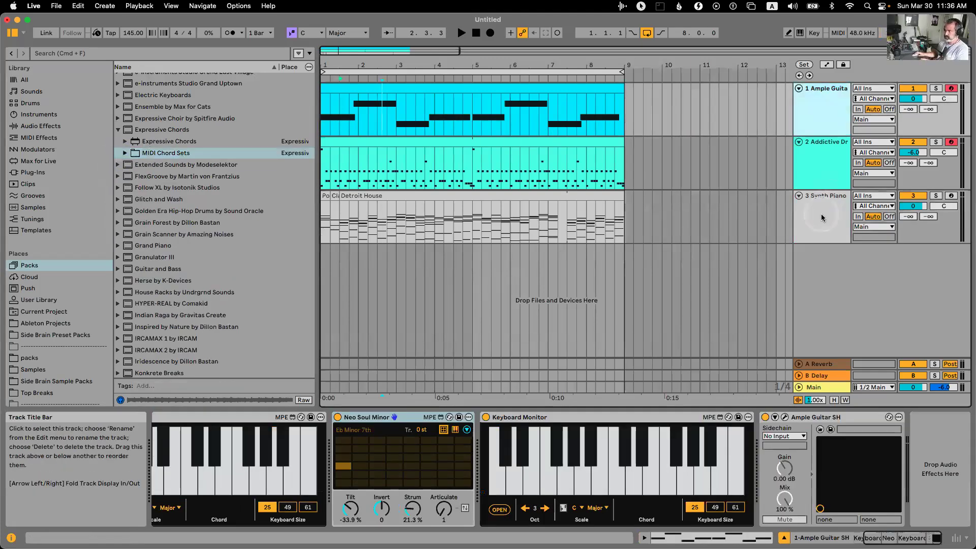
{"action": "left_click", "coordinate": [818, 216]}
{"action": "key", "text": "Delete"}
{"action": "left_click", "coordinate": [825, 121]}
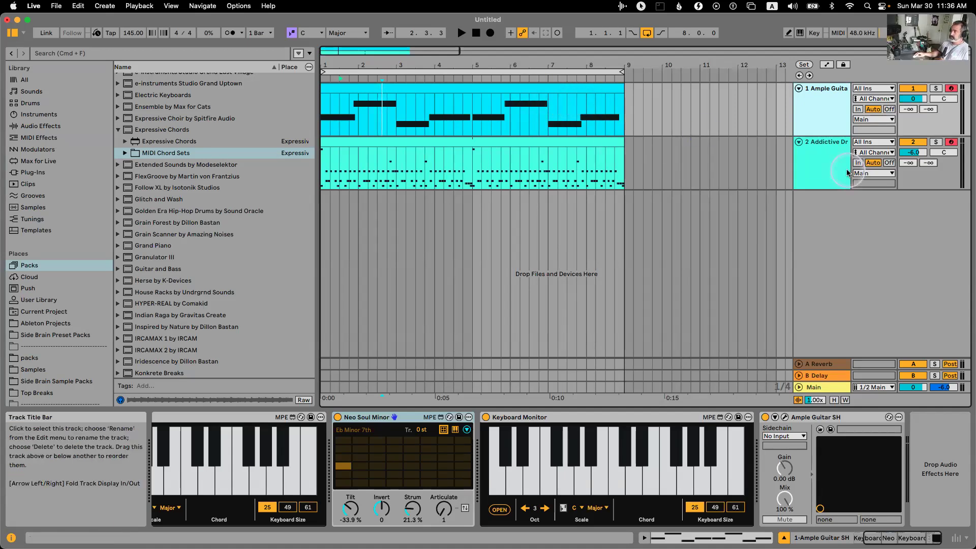
Insert a new MIDI track after the guitar track and load Meld from Instruments onto it.
{"action": "left_click", "coordinate": [785, 158]}
{"action": "left_click", "coordinate": [819, 127]}
{"action": "key", "text": "super+shift+t"}
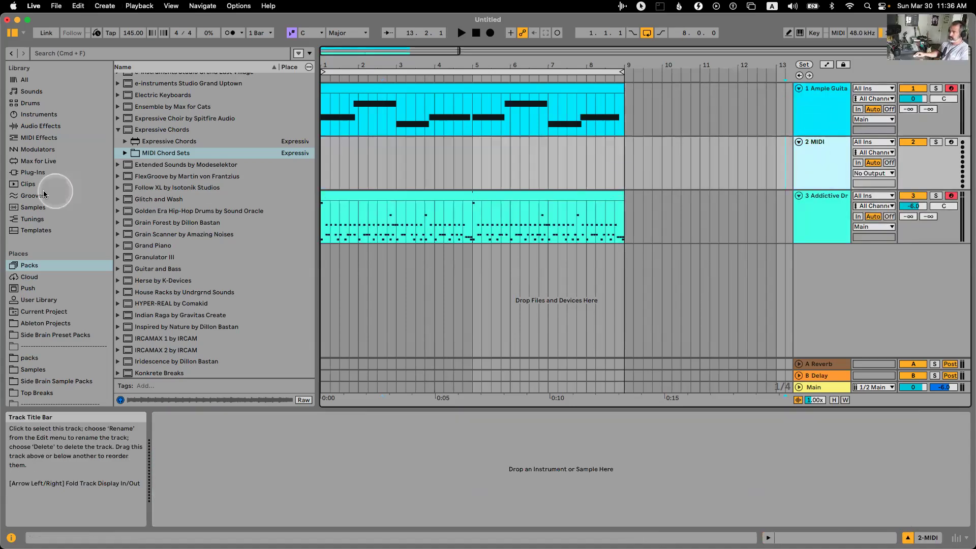
{"action": "scroll", "coordinate": [46, 148], "scroll_direction": "up", "scroll_amount": 3}
{"action": "left_click", "coordinate": [50, 188]}
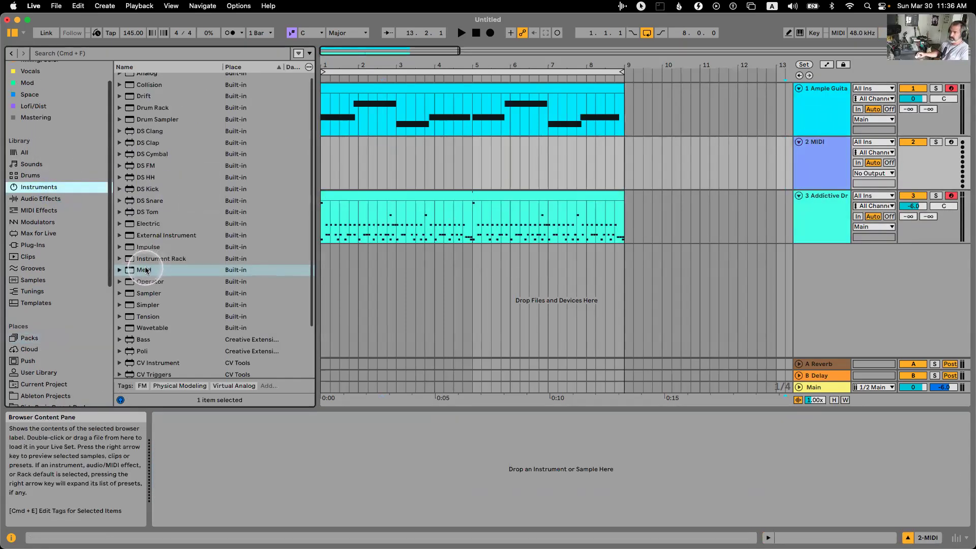
{"action": "double_click", "coordinate": [144, 270]}
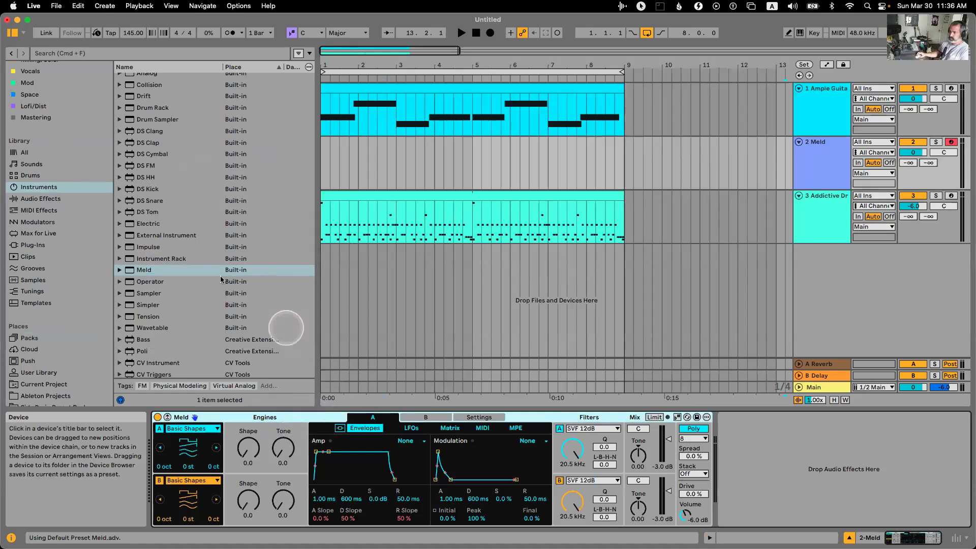
Set the Meld track's MIDI From to 1-Ample Guitar SH, solo it, and audition from bar 1.
{"action": "left_click", "coordinate": [826, 149]}
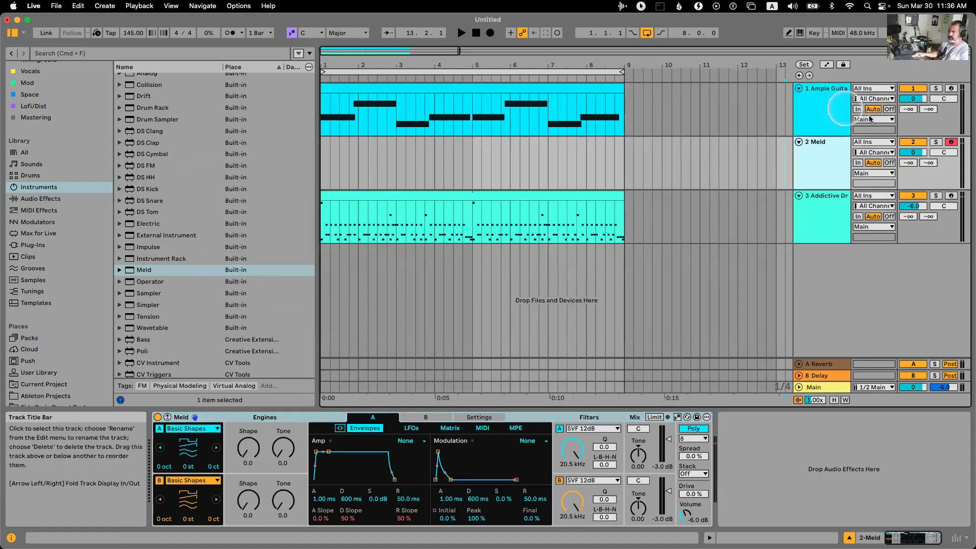
{"action": "left_click", "coordinate": [870, 142]}
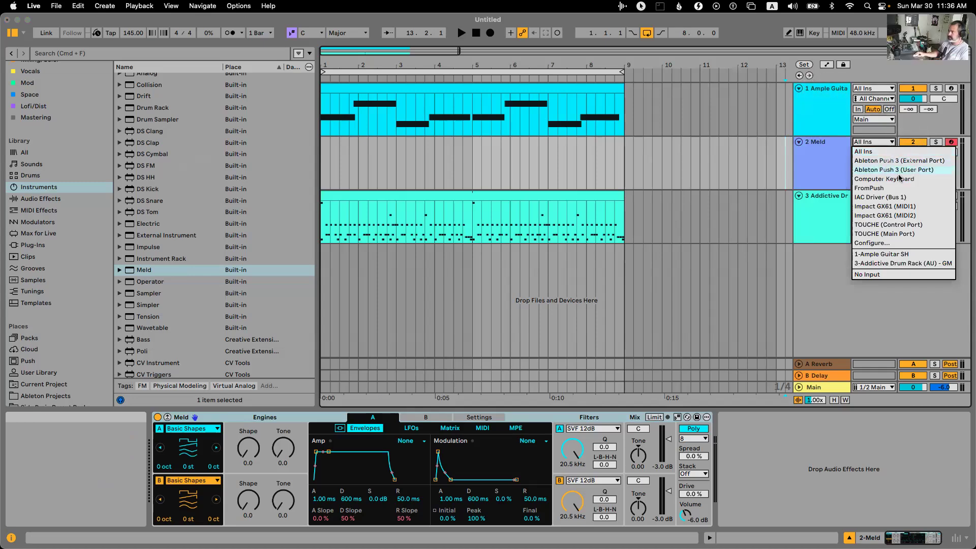
{"action": "left_click", "coordinate": [889, 254]}
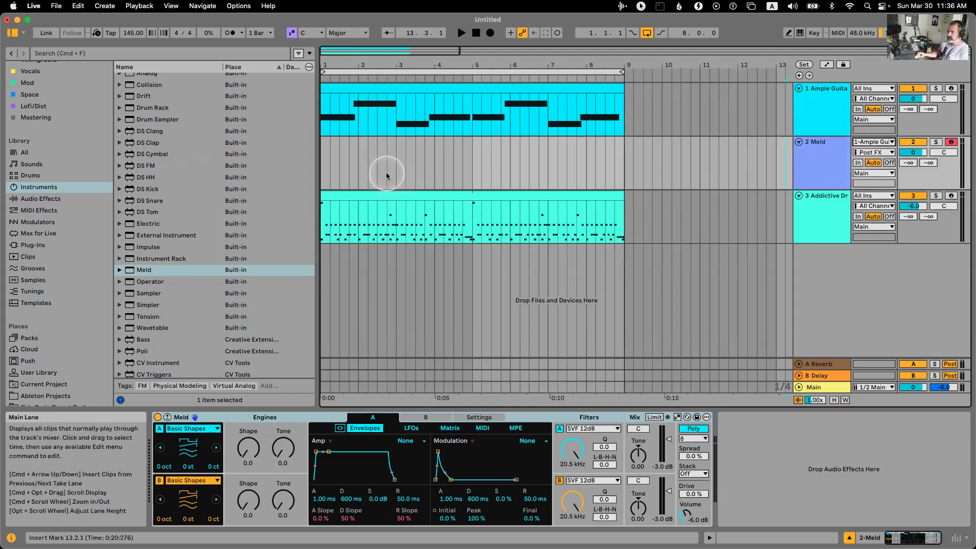
{"action": "left_click", "coordinate": [322, 160]}
{"action": "left_click", "coordinate": [935, 141]}
{"action": "key", "text": "space"}
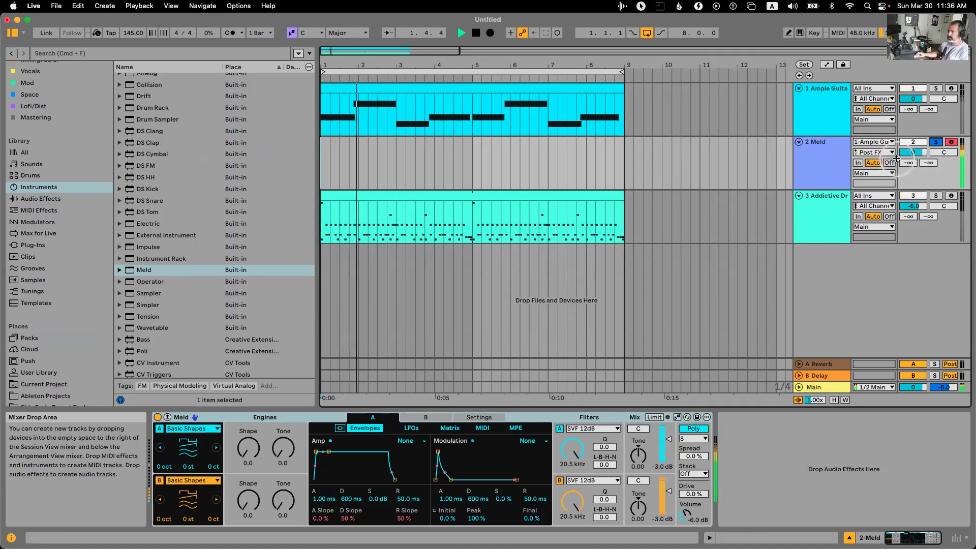
{"action": "key", "text": "space"}
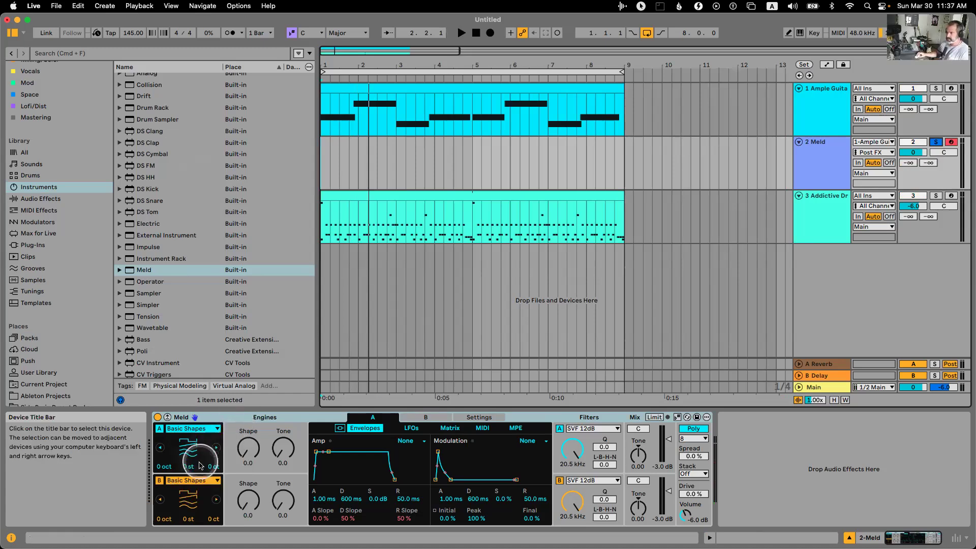
Turn off Meld's engine B, group Meld into an Instrument Rack, and duplicate the chain.
{"action": "left_click", "coordinate": [161, 481]}
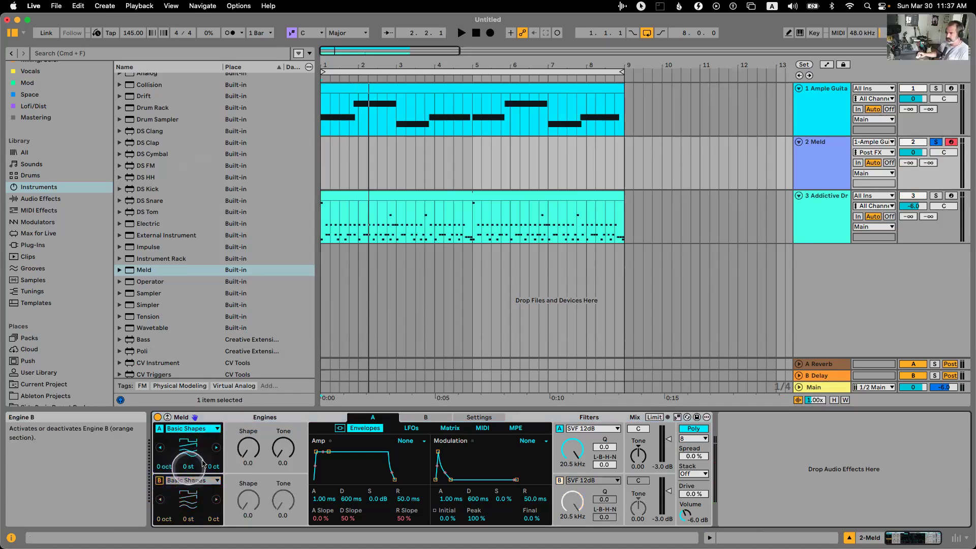
{"action": "left_click", "coordinate": [242, 421]}
{"action": "key", "text": "super+g"}
{"action": "key", "text": "super+d"}
Split the chains' key zones: first chain from A#2 upward, second chain up to A2.
{"action": "left_click", "coordinate": [199, 460]}
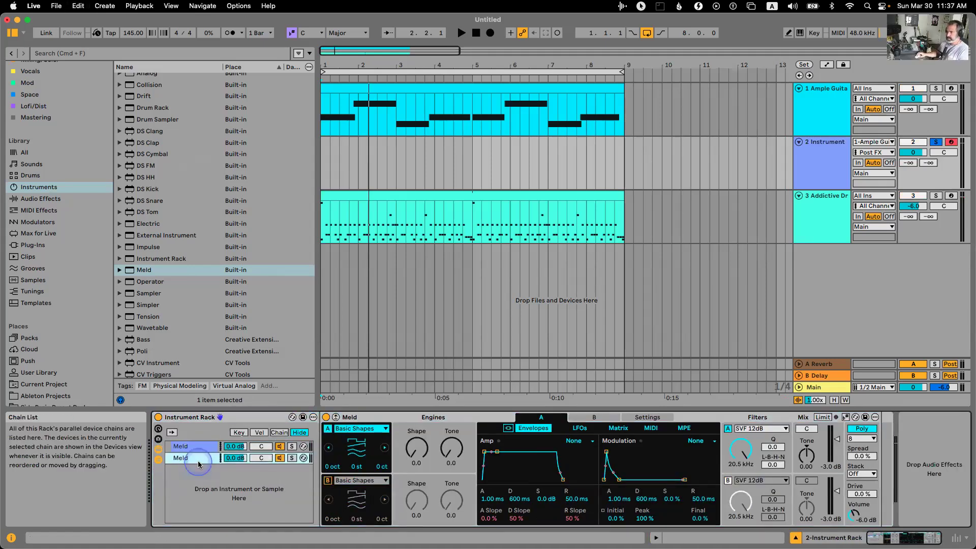
{"action": "left_click", "coordinate": [240, 432]}
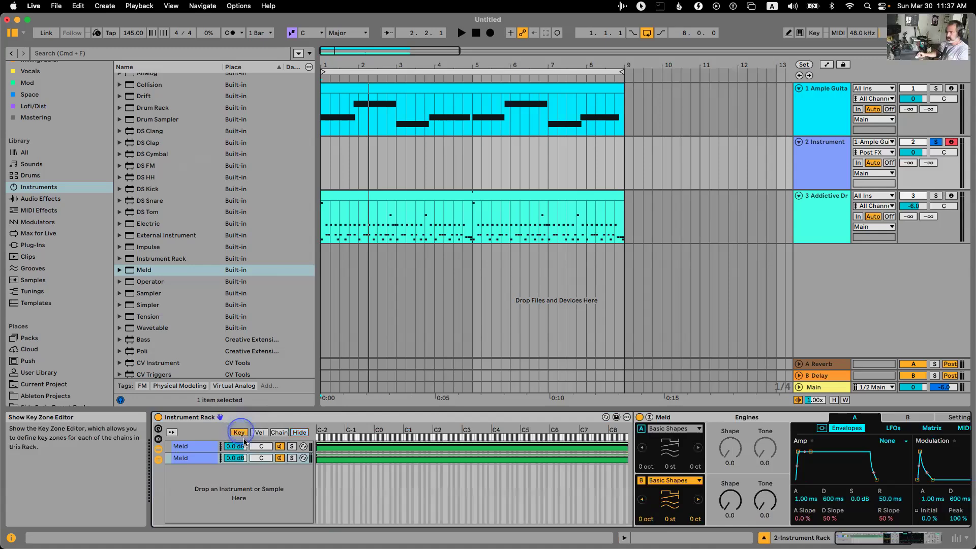
{"action": "key", "text": "space"}
{"action": "left_click_drag", "start_coordinate": [317, 450], "coordinate": [459, 447]}
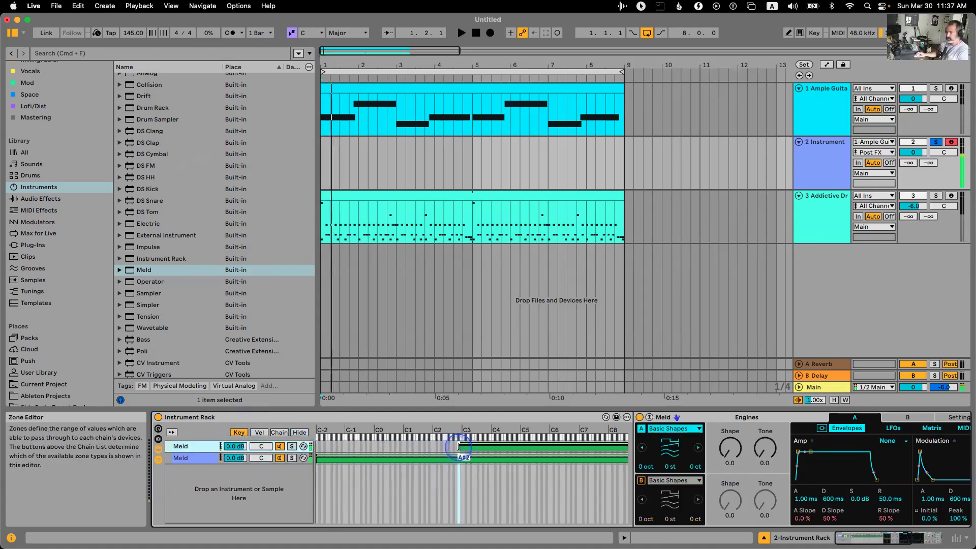
{"action": "left_click_drag", "start_coordinate": [628, 458], "coordinate": [454, 459]}
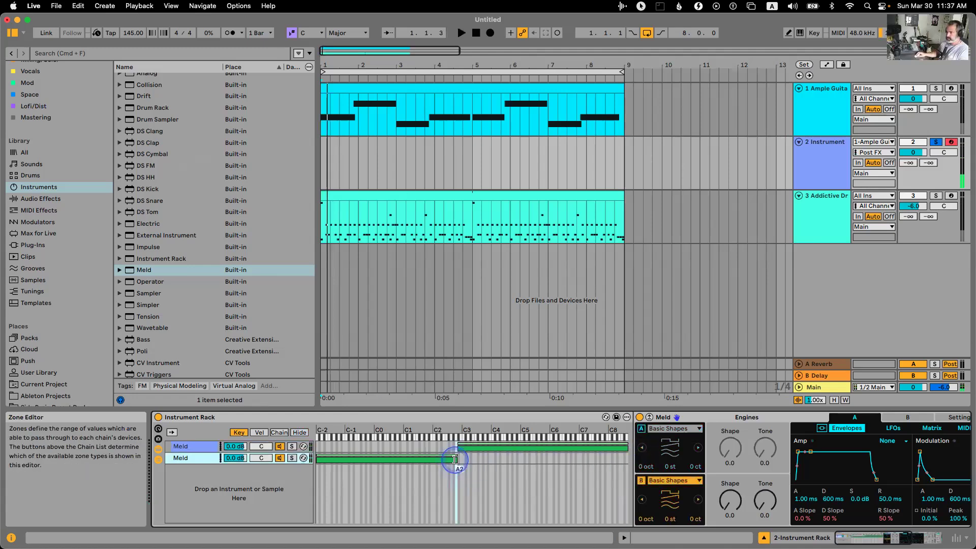
Set the low chain's oscillator B to Sub and the high chain's oscillator A to Swarm Sine, Spacing 7.9.
{"action": "left_click", "coordinate": [669, 480]}
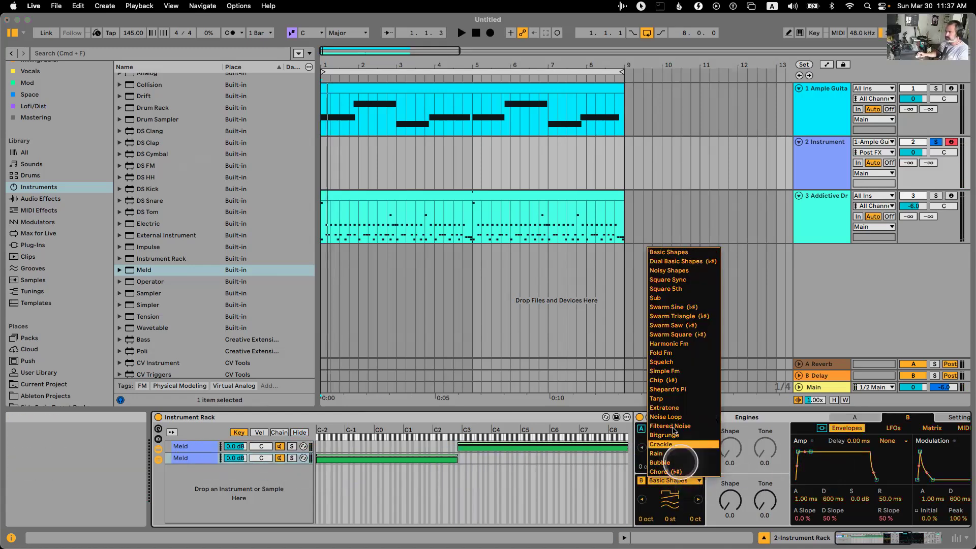
{"action": "left_click", "coordinate": [656, 298]}
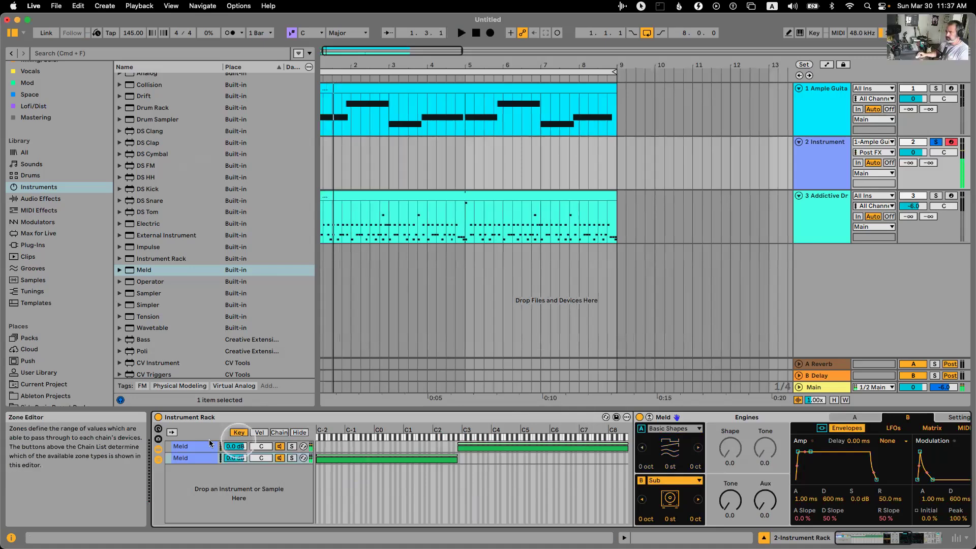
{"action": "left_click", "coordinate": [210, 445]}
{"action": "left_click", "coordinate": [669, 428]}
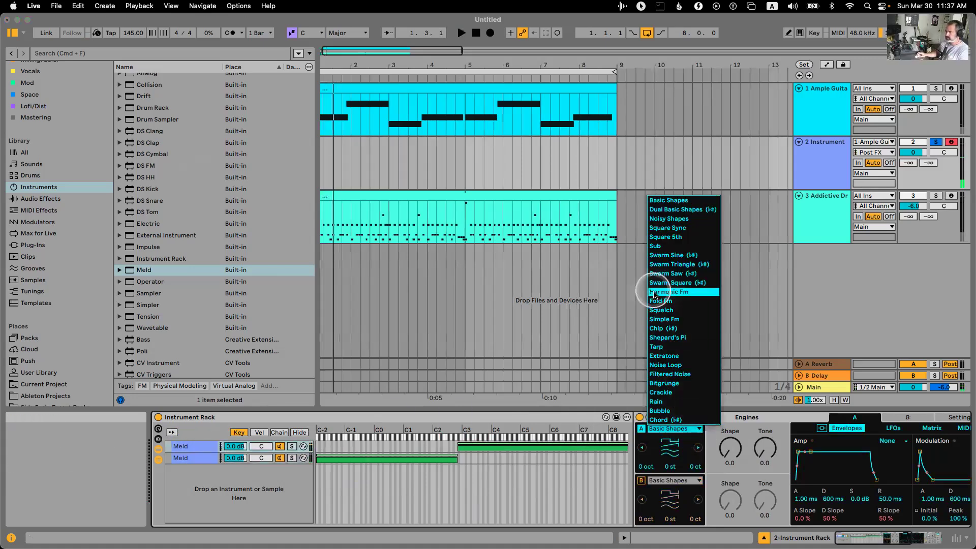
{"action": "left_click", "coordinate": [675, 255]}
{"action": "key", "text": "space"}
{"action": "left_click_drag", "start_coordinate": [769, 450], "coordinate": [731, 454]}
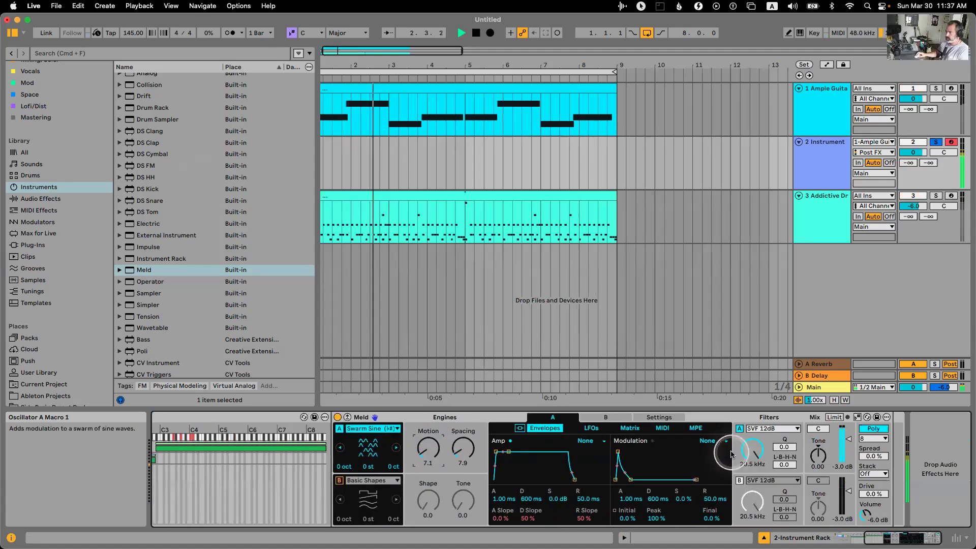
{"action": "scroll", "coordinate": [711, 453], "scroll_direction": "left", "scroll_amount": 6}
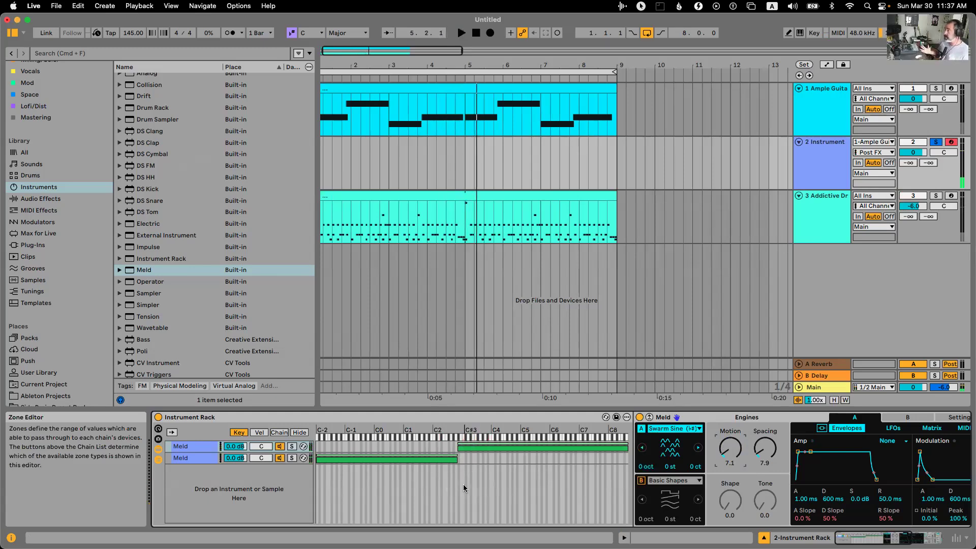
On the second Meld chain, raise the Mix section's Drive to 0.8 %.
{"action": "left_click", "coordinate": [197, 458]}
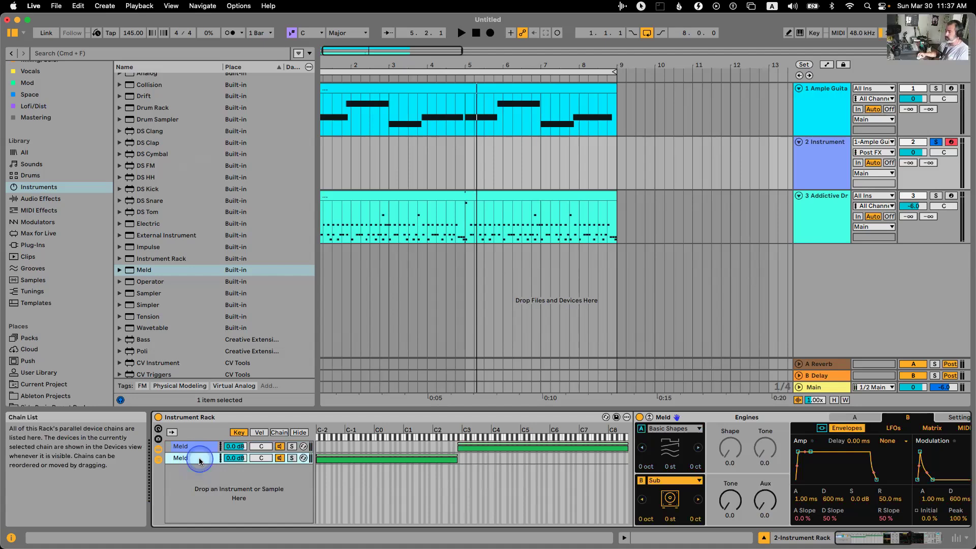
{"action": "left_click", "coordinate": [199, 446]}
{"action": "left_click", "coordinate": [201, 456]}
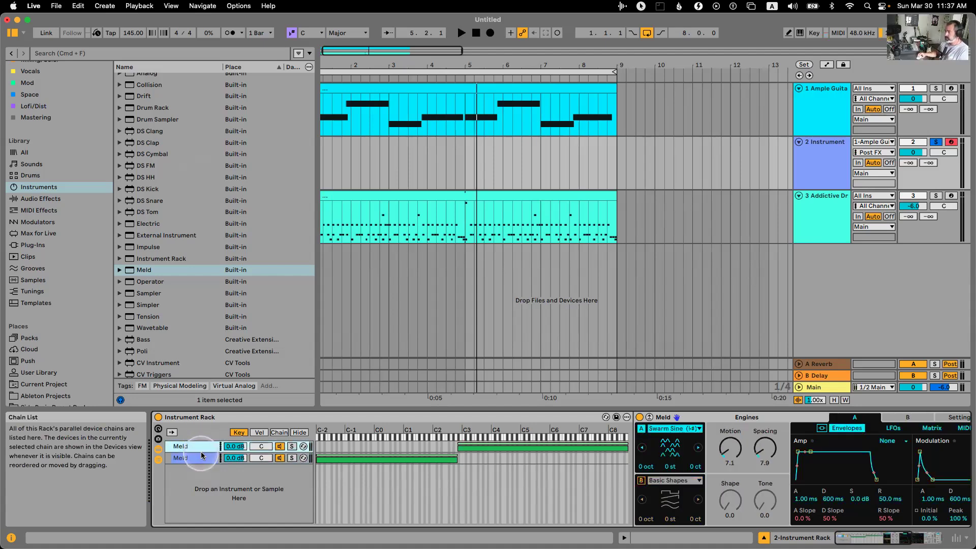
{"action": "scroll", "coordinate": [630, 493], "scroll_direction": "right", "scroll_amount": 5}
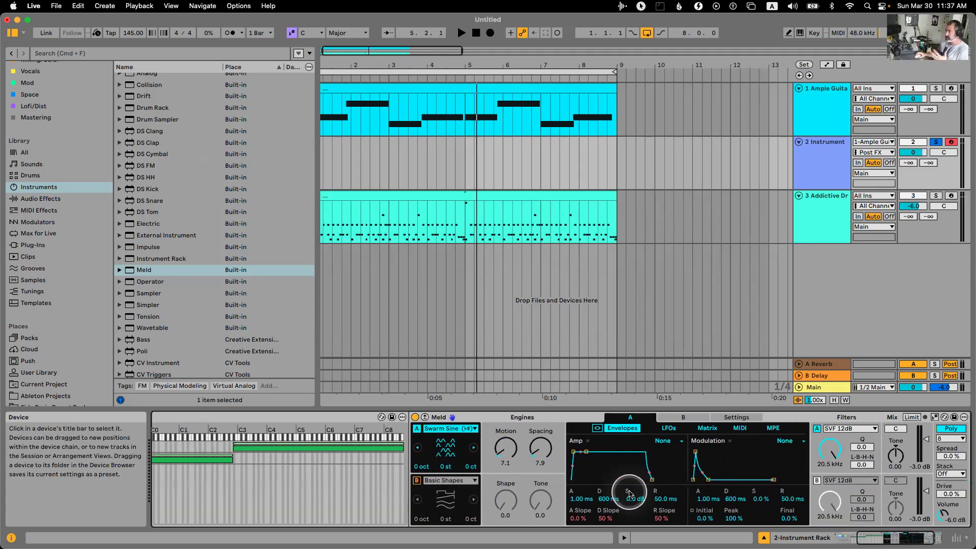
{"action": "scroll", "coordinate": [592, 458], "scroll_direction": "right", "scroll_amount": 2}
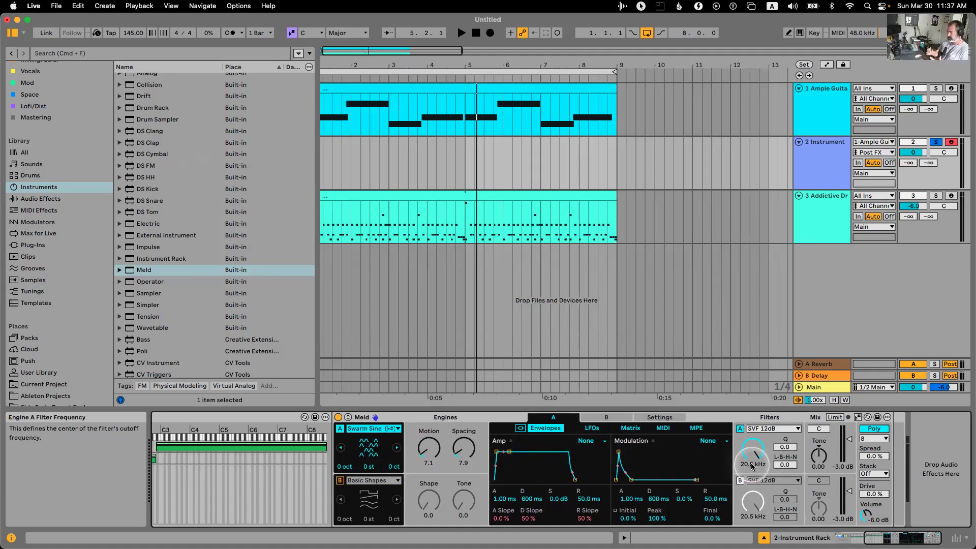
{"action": "left_click", "coordinate": [348, 417]}
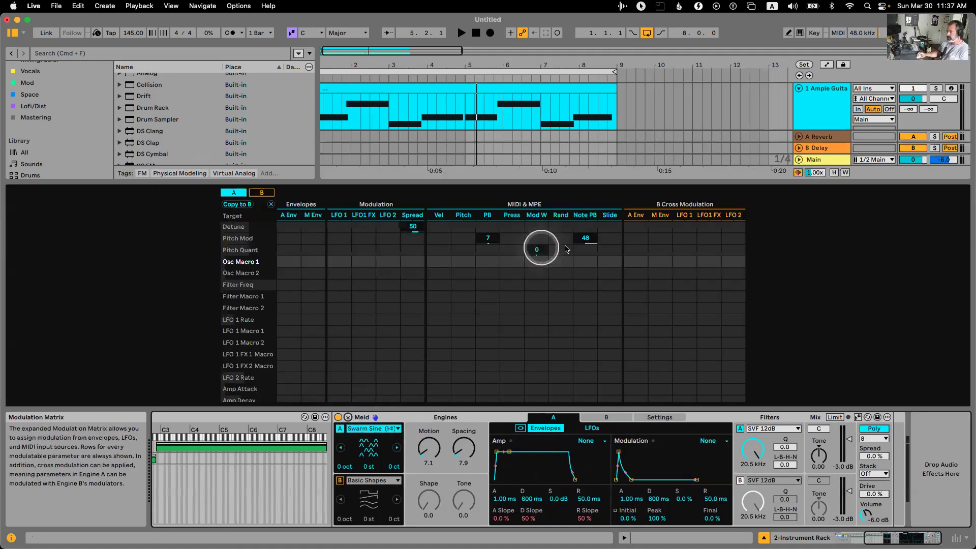
{"action": "left_click", "coordinate": [348, 416]}
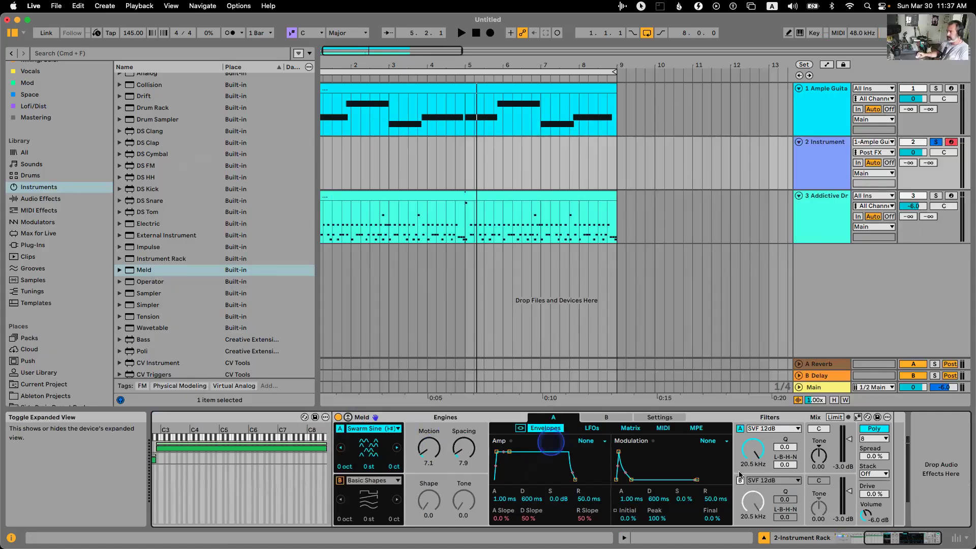
{"action": "left_click_drag", "start_coordinate": [877, 501], "coordinate": [878, 499]}
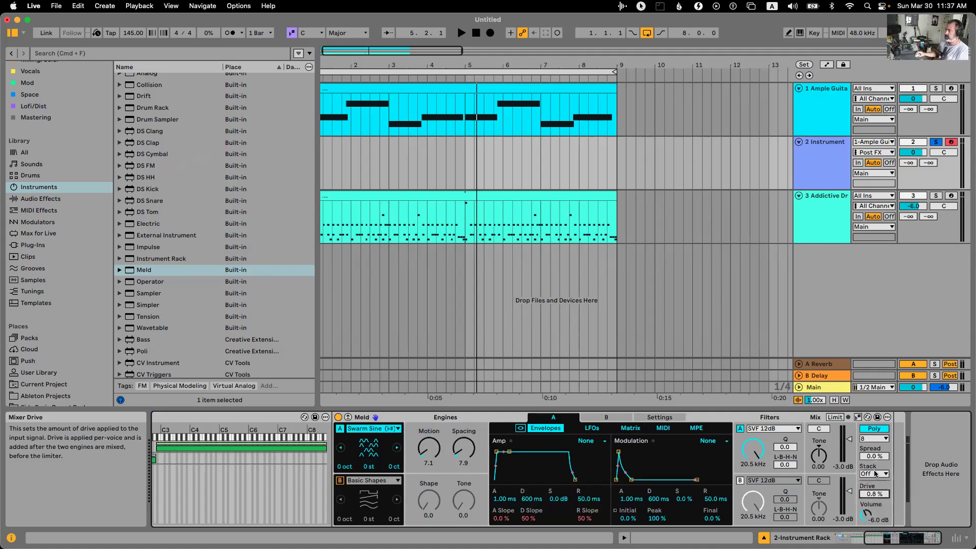
Switch back and forth between the two Meld chains to compare their settings.
{"action": "scroll", "coordinate": [712, 463], "scroll_direction": "left", "scroll_amount": 5}
{"action": "left_click", "coordinate": [200, 457]}
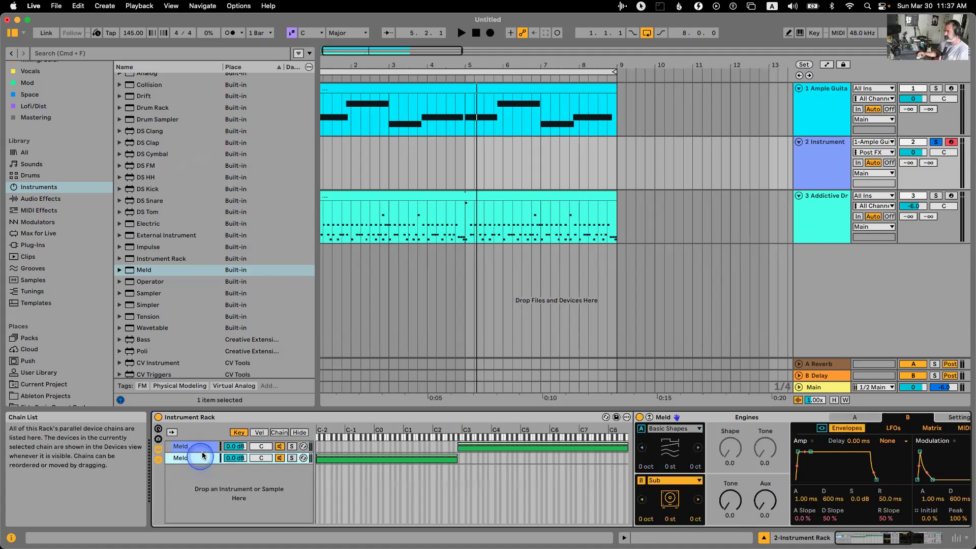
{"action": "left_click", "coordinate": [203, 446]}
{"action": "left_click", "coordinate": [205, 457]}
{"action": "left_click", "coordinate": [211, 447]}
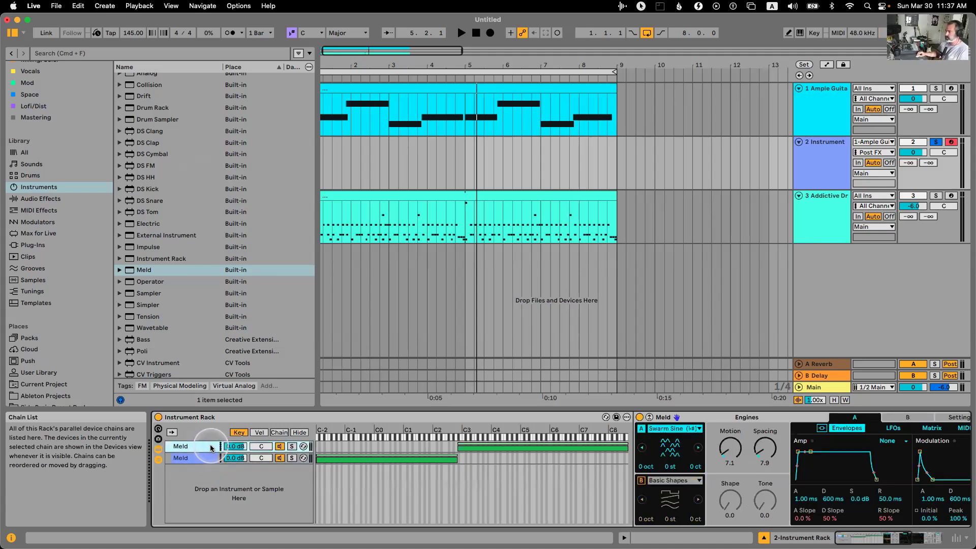
{"action": "left_click", "coordinate": [204, 457]}
{"action": "left_click", "coordinate": [207, 446]}
{"action": "left_click", "coordinate": [210, 457]}
{"action": "left_click", "coordinate": [211, 447]}
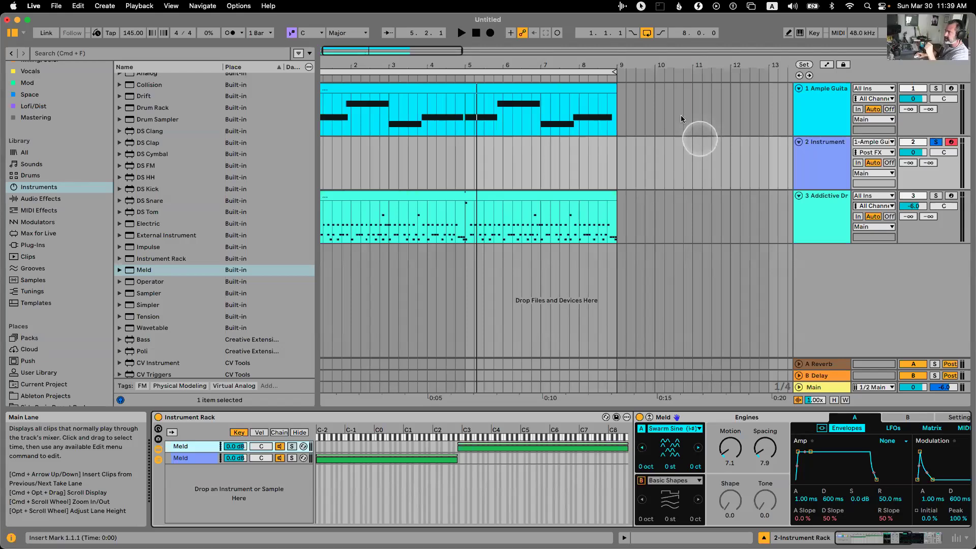
{"action": "left_click", "coordinate": [559, 158]}
{"action": "left_click_drag", "start_coordinate": [617, 105], "coordinate": [730, 104]}
{"action": "key", "text": "super+shift+m"}
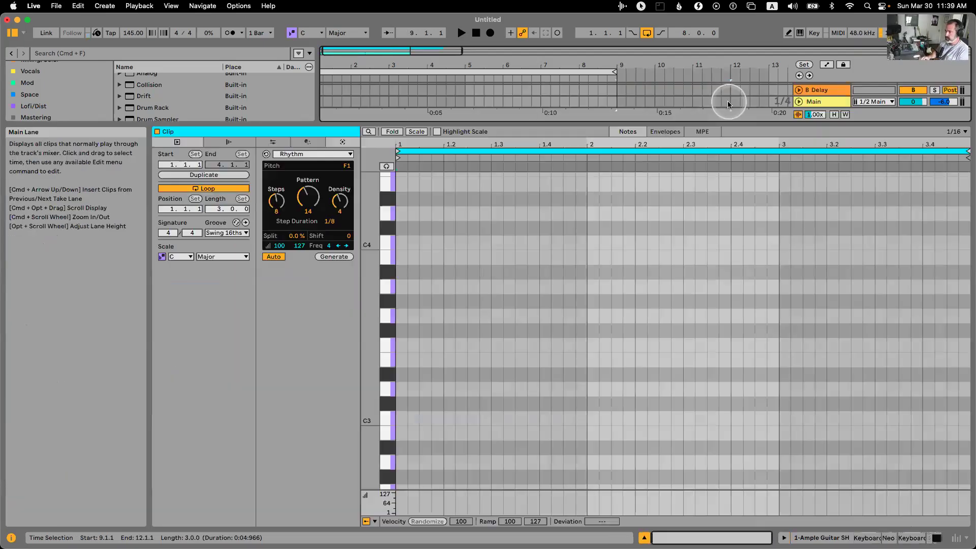
{"action": "left_click", "coordinate": [307, 153]}
{"action": "left_click", "coordinate": [290, 191]}
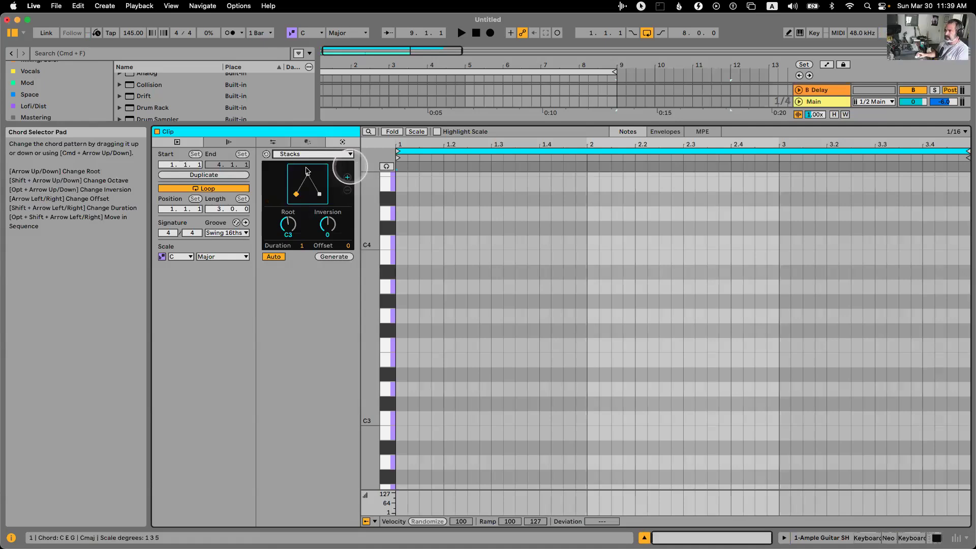
{"action": "left_click", "coordinate": [345, 178]}
{"action": "left_click_drag", "start_coordinate": [307, 125], "coordinate": [310, 269]}
{"action": "scroll", "coordinate": [65, 152], "scroll_direction": "down", "scroll_amount": 10}
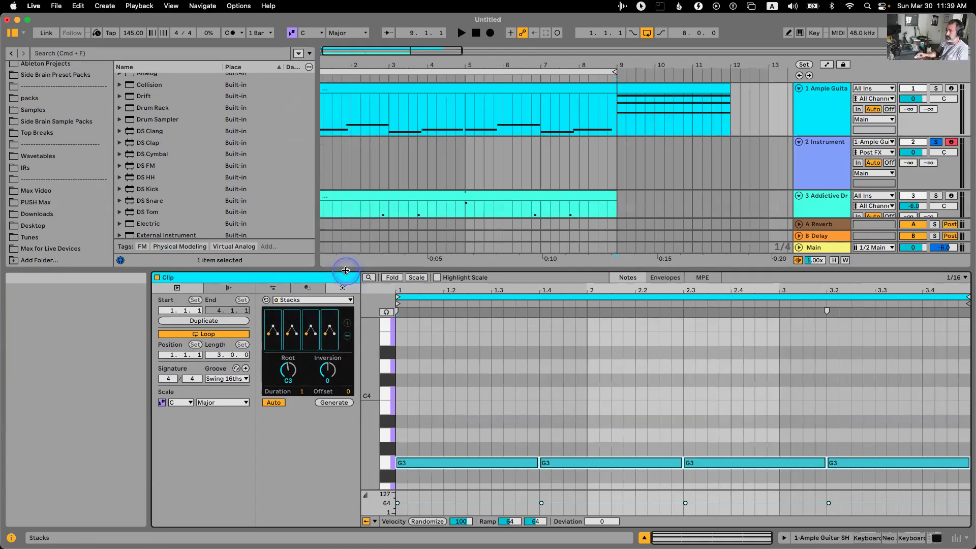
{"action": "left_click_drag", "start_coordinate": [342, 265], "coordinate": [342, 384]}
{"action": "left_click", "coordinate": [672, 86]}
{"action": "left_click", "coordinate": [383, 135]}
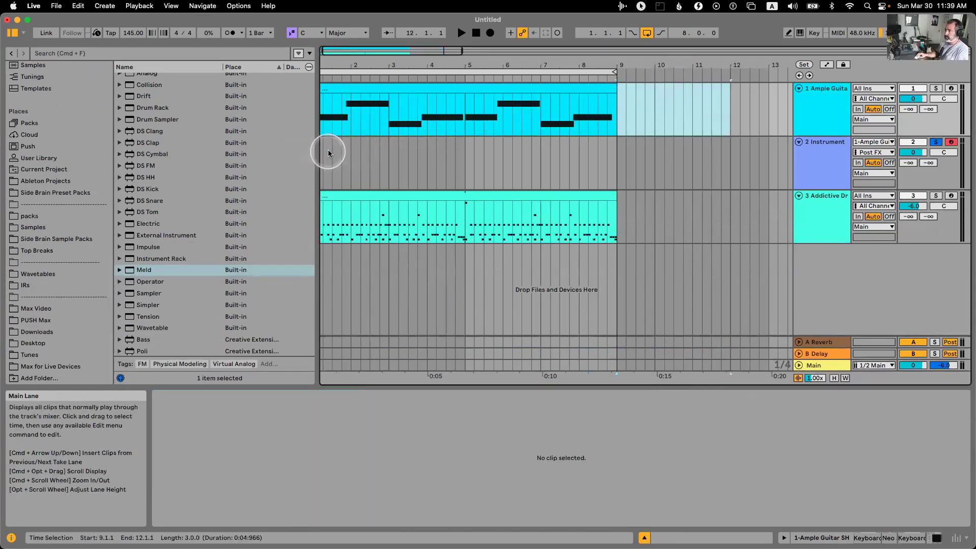
{"action": "key", "text": "super+z"}
Review the guitar clip's Stacks generator settings, then select the empty Meld lane and press Cmd+Tab.
{"action": "left_click", "coordinate": [324, 154]}
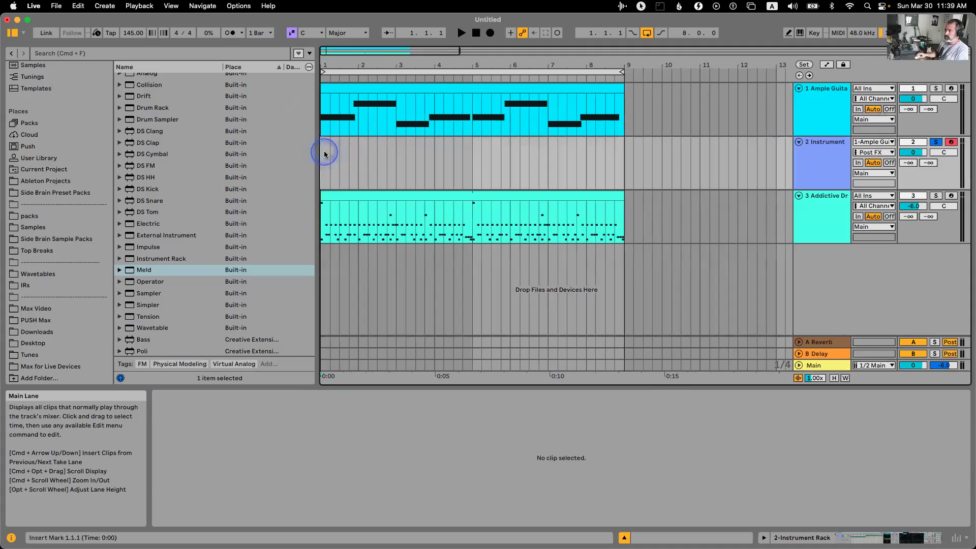
{"action": "left_click", "coordinate": [822, 112]}
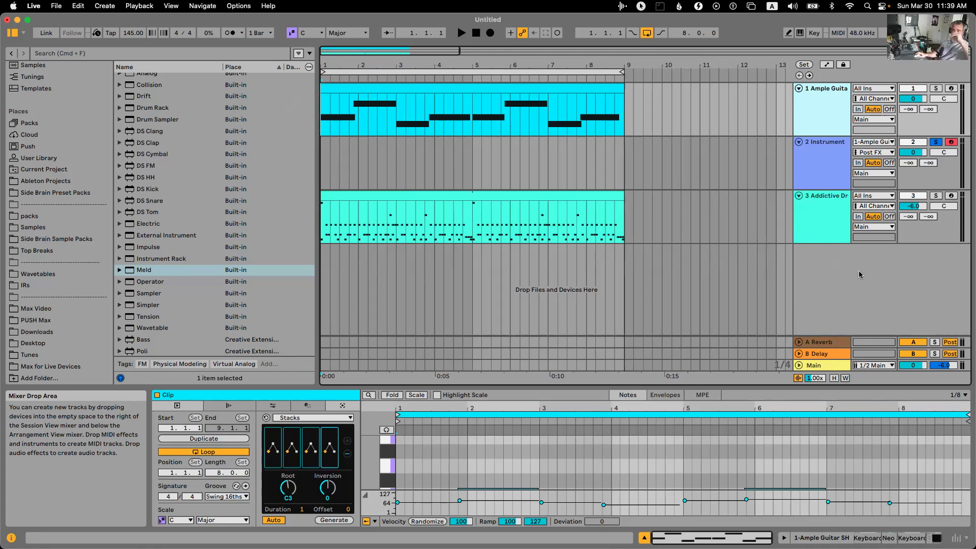
{"action": "mouse_move", "coordinate": [871, 265]}
{"action": "left_mouse_down"}
{"action": "mouse_move", "coordinate": [880, 301]}
{"action": "mouse_move", "coordinate": [901, 310]}
{"action": "left_mouse_up"}
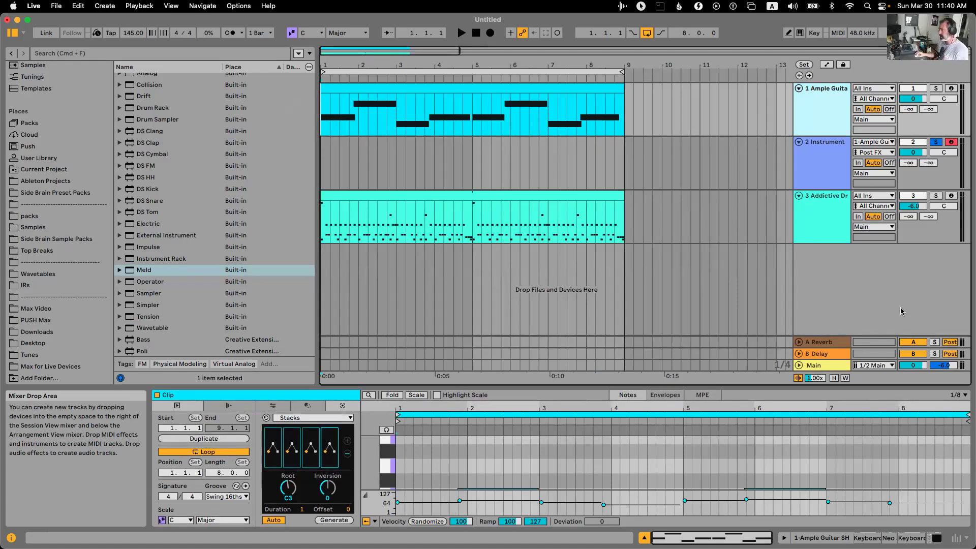
{"action": "left_click_drag", "start_coordinate": [897, 290], "coordinate": [899, 272]}
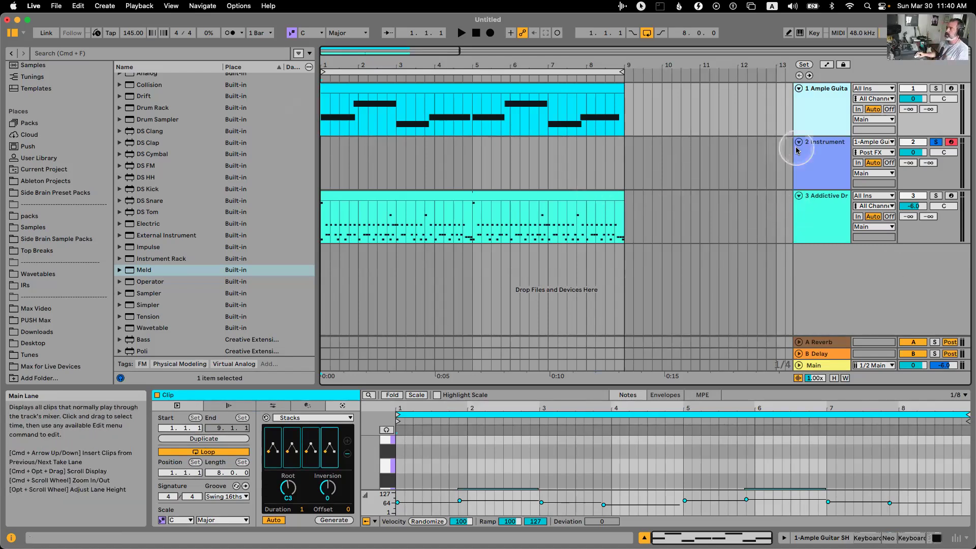
{"action": "left_click", "coordinate": [818, 155]}
{"action": "left_click", "coordinate": [828, 114]}
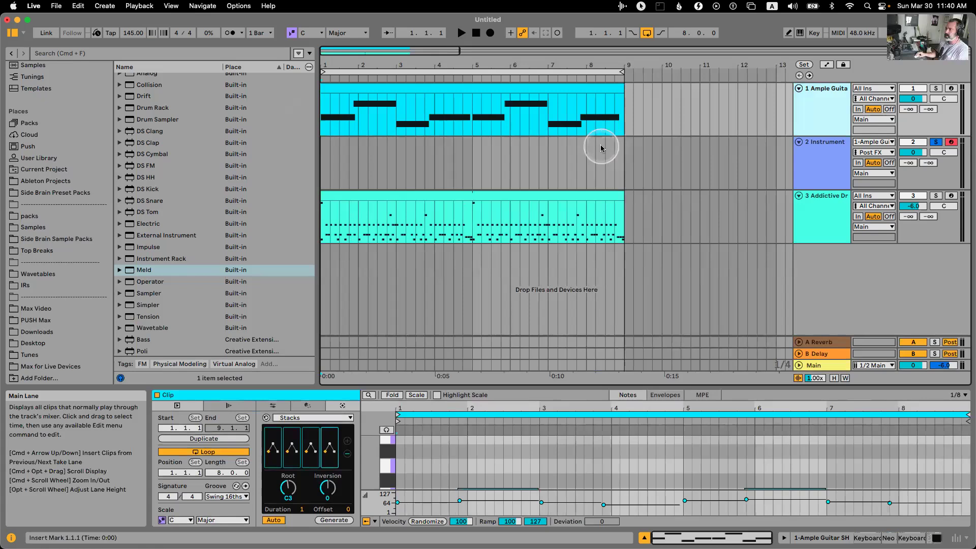
{"action": "left_click", "coordinate": [317, 169]}
{"action": "key", "text": "super+Tab"}
{"action": "key", "text": "super+Tab"}
{"action": "key", "text": "super+Tab"}
{"action": "key", "text": "super+Tab"}
{"action": "key", "text": "super+Tab"}
{"action": "key", "text": "super+Tab"}
{"action": "key", "text": "super+Tab"}
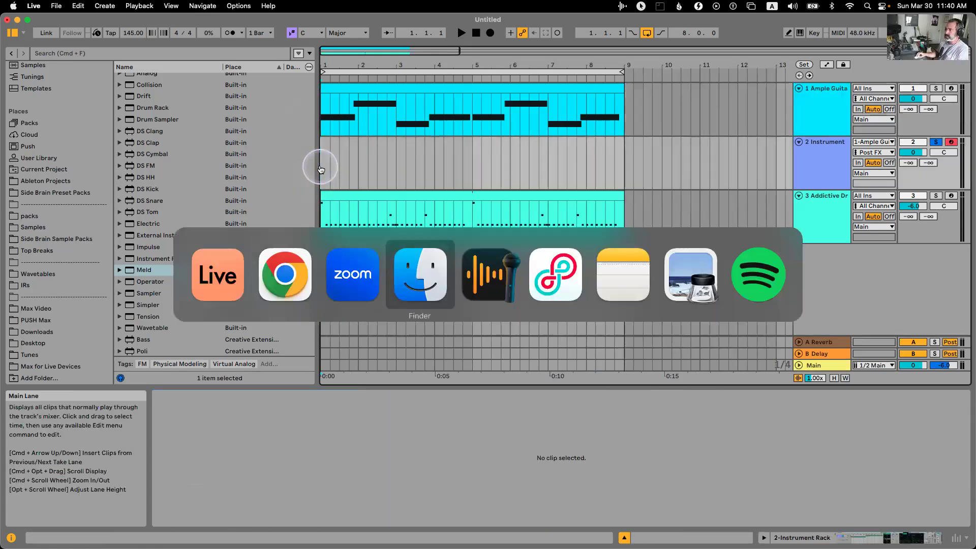
In Chrome, search Google for 'live score 2 ableton' and open the LiveScore result.
{"action": "key", "text": "super+Tab"}
{"action": "key", "text": "super+Tab"}
{"action": "key", "text": "super+Tab"}
{"action": "key", "text": "super+Tab"}
{"action": "key", "text": "super+Tab"}
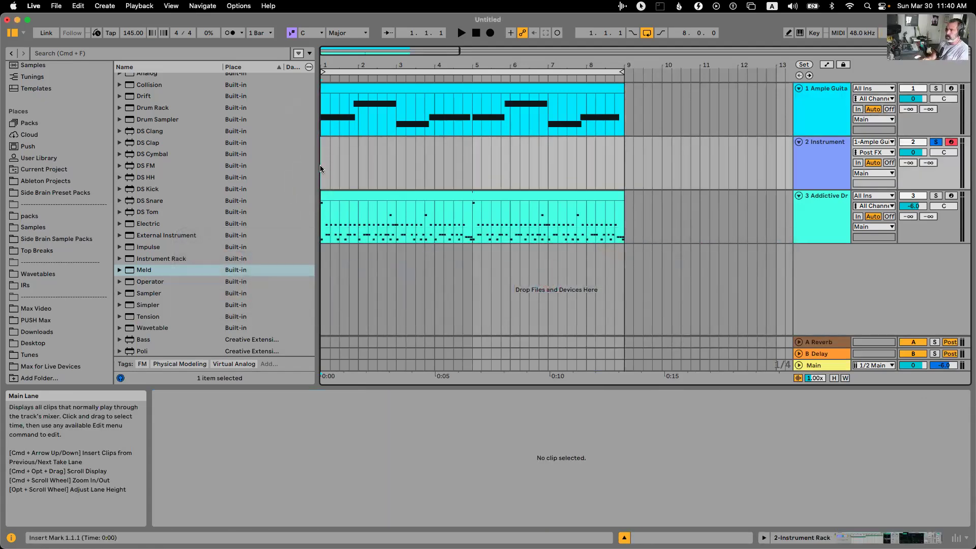
{"action": "key", "text": "super+Tab"}
{"action": "key", "text": "super+Tab"}
{"action": "type", "text": "live scor"}
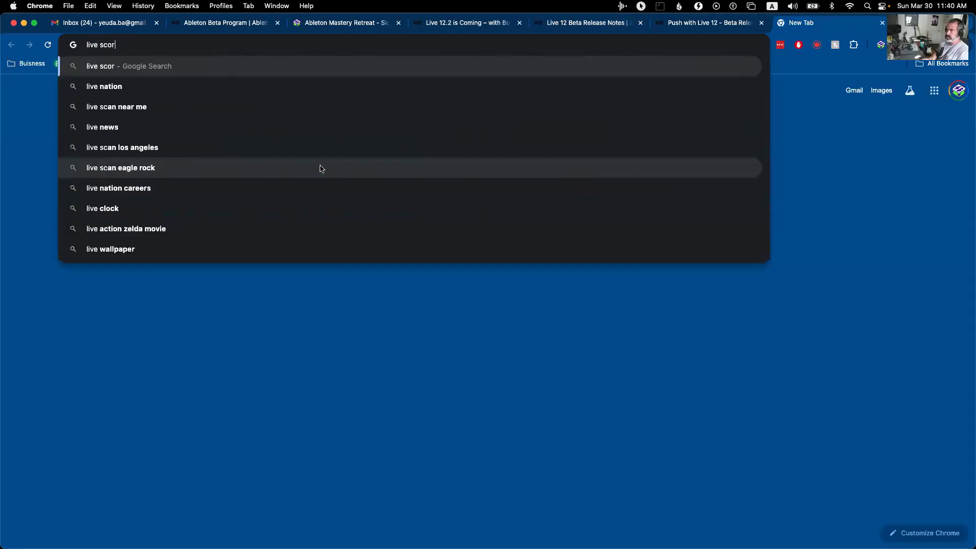
{"action": "type", "text": "e 2"}
{"action": "key", "text": "Return"}
{"action": "left_click", "coordinate": [217, 105]}
{"action": "type", "text": "ableton"}
{"action": "key", "text": "Return"}
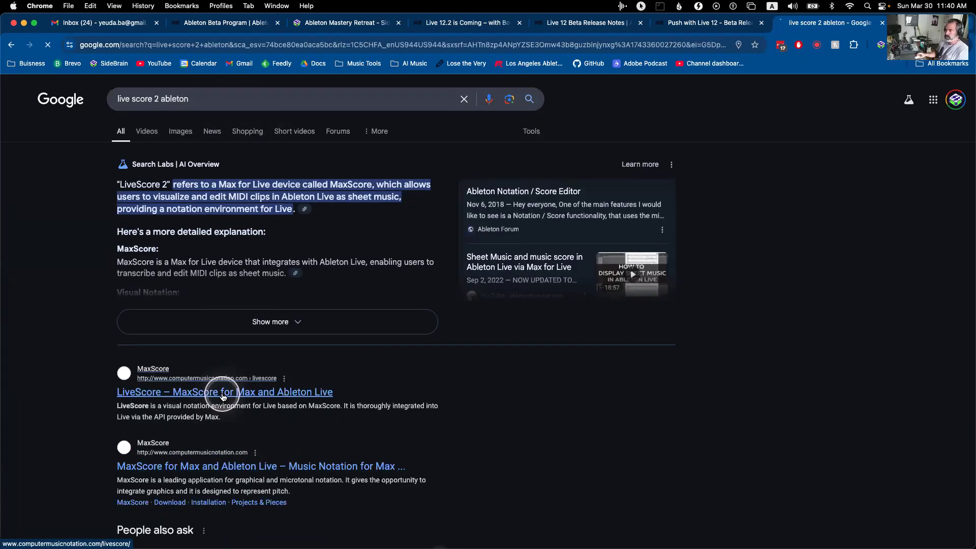
{"action": "left_click", "coordinate": [223, 397]}
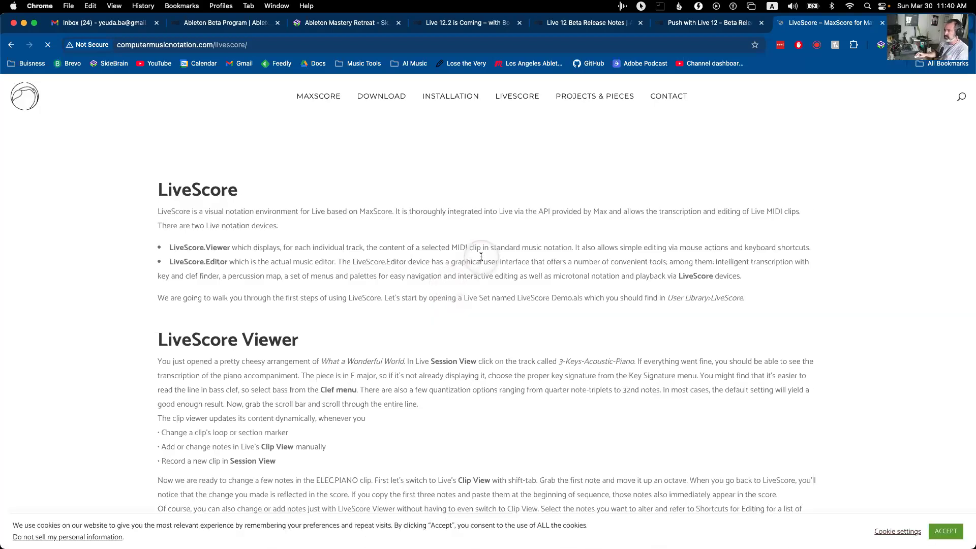
Read down the LiveScore page on computermusicnotation.com, then return to Ableton Live.
{"action": "scroll", "coordinate": [480, 256], "scroll_direction": "down", "scroll_amount": 2}
{"action": "scroll", "coordinate": [480, 260], "scroll_direction": "down", "scroll_amount": 10}
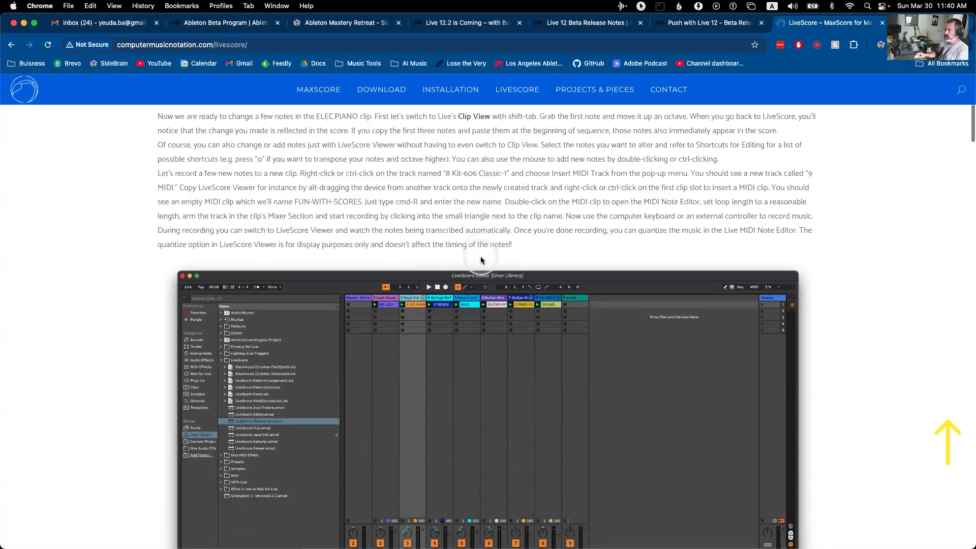
{"action": "scroll", "coordinate": [481, 261], "scroll_direction": "down", "scroll_amount": 1}
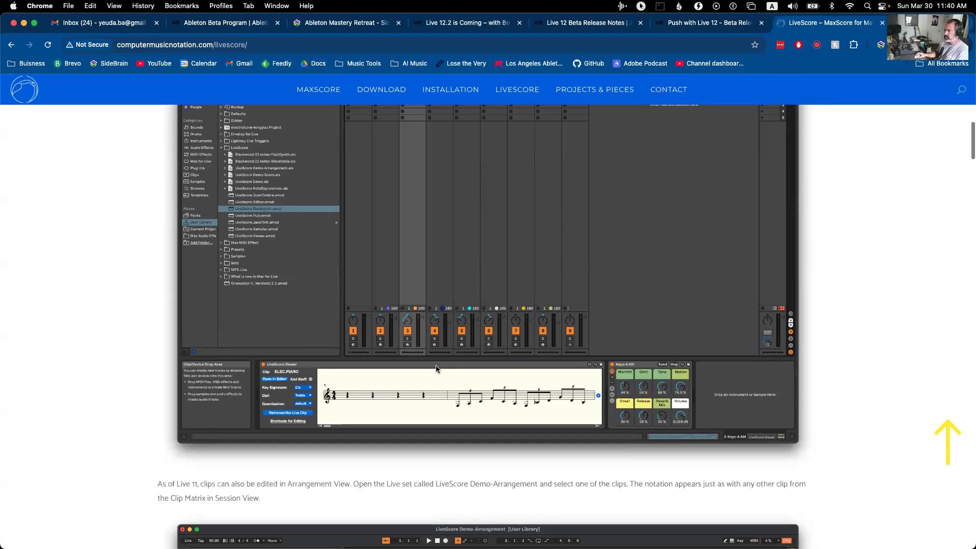
{"action": "scroll", "coordinate": [393, 232], "scroll_direction": "down", "scroll_amount": 4}
{"action": "scroll", "coordinate": [392, 233], "scroll_direction": "up", "scroll_amount": 15}
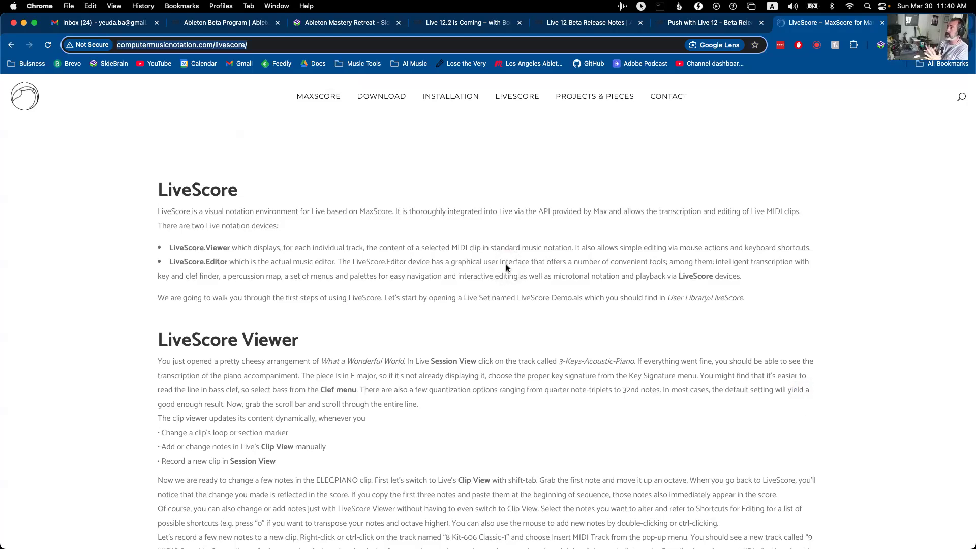
{"action": "key", "text": "super+Tab"}
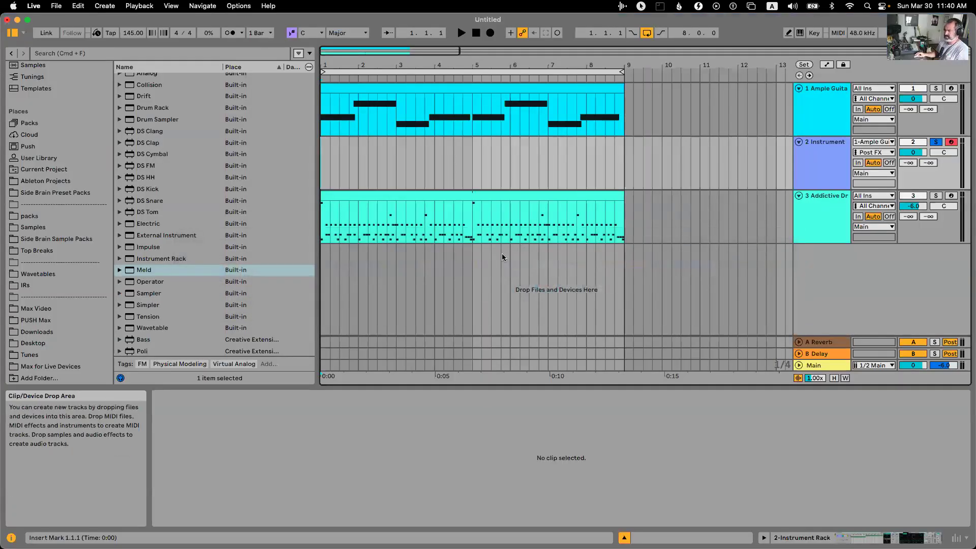
Insert an empty MIDI clip over bars 1–9 on the Instrument track, keeping the Stacks generator.
{"action": "left_click_drag", "start_coordinate": [624, 158], "coordinate": [297, 158]}
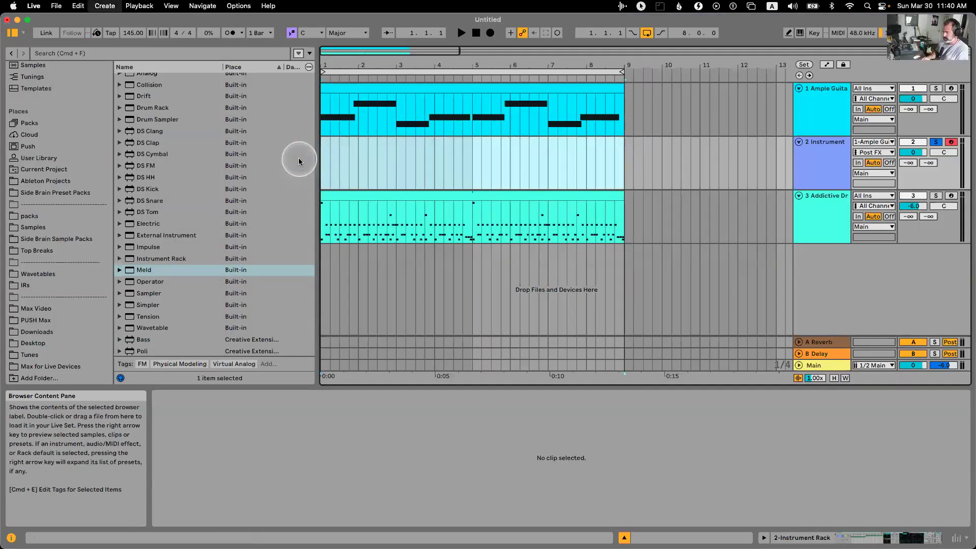
{"action": "key", "text": "super+shift+m"}
{"action": "left_click", "coordinate": [308, 416]}
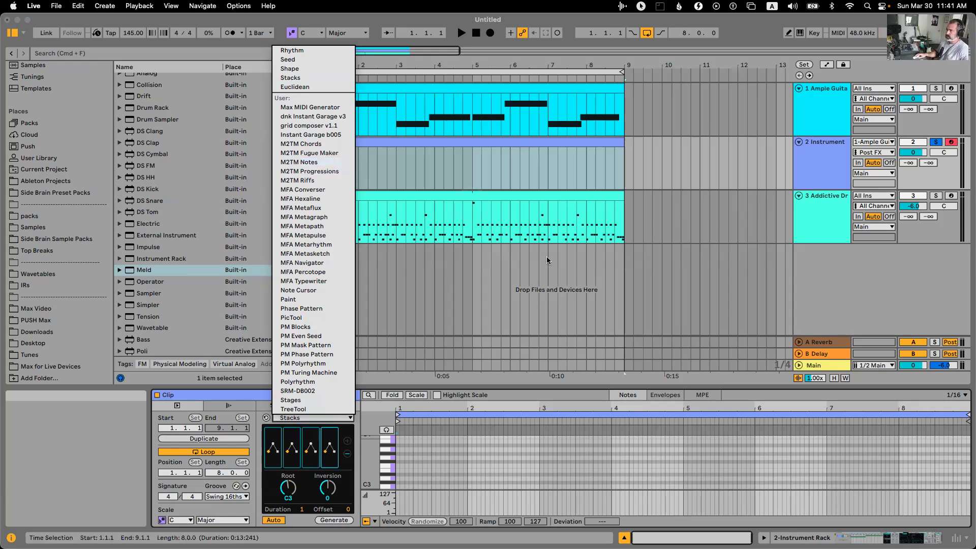
{"action": "left_click", "coordinate": [542, 293]}
{"action": "left_click", "coordinate": [460, 150]}
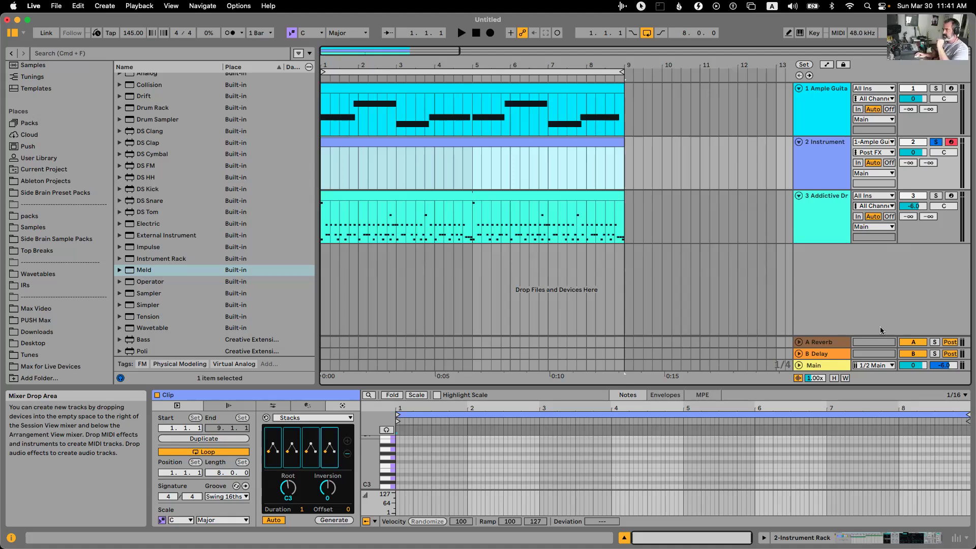
Select the Ample Guitar, Instrument and drum tracks one after another.
{"action": "left_click", "coordinate": [808, 113]}
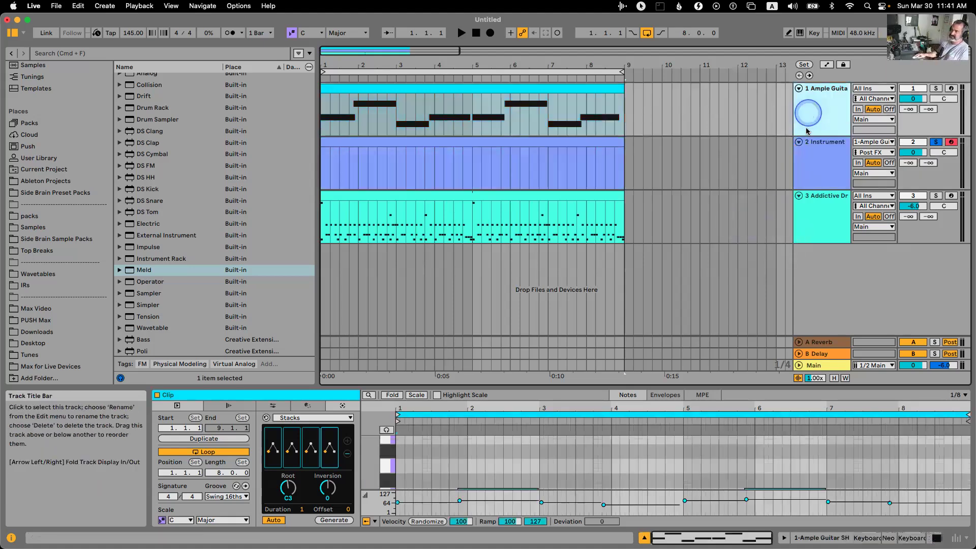
{"action": "key", "text": "Down"}
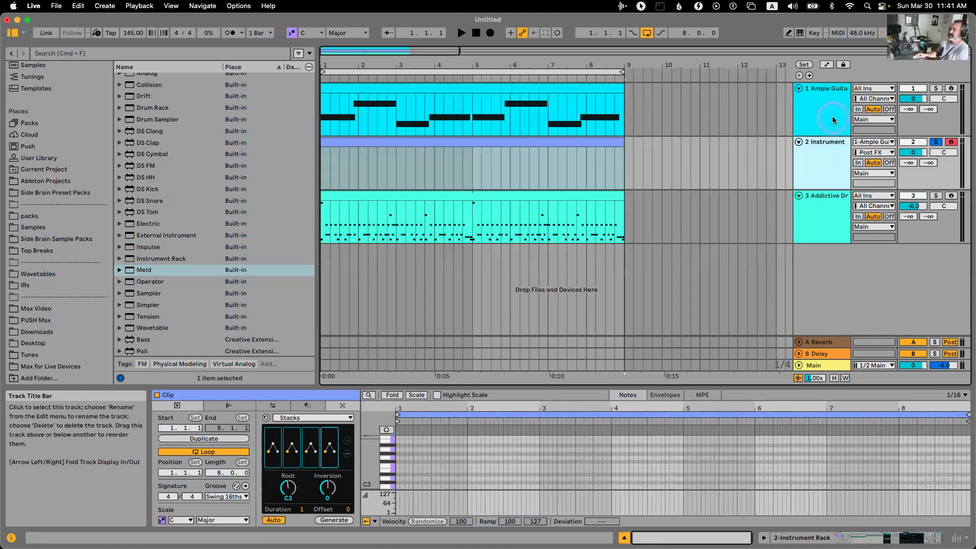
{"action": "left_click", "coordinate": [826, 141]}
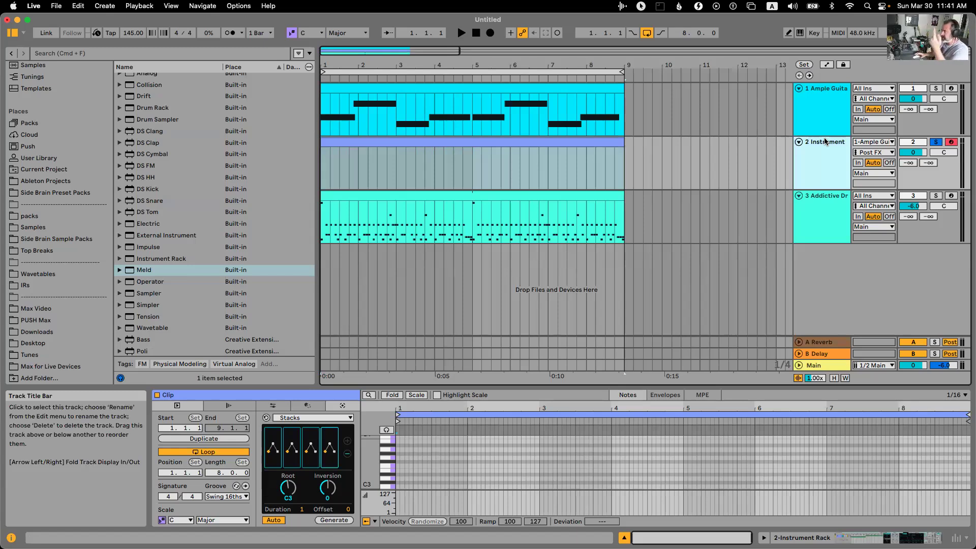
{"action": "left_click", "coordinate": [803, 157]}
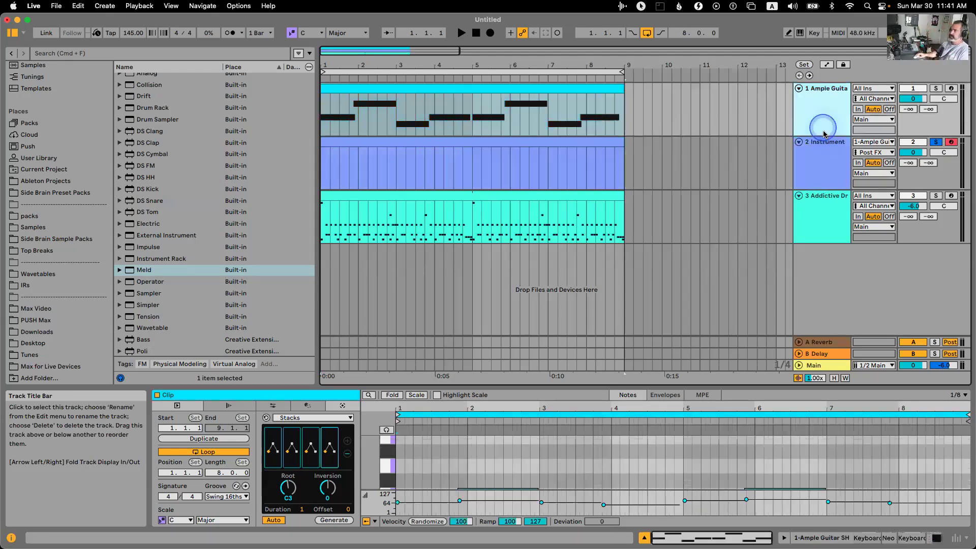
{"action": "left_click", "coordinate": [822, 179]}
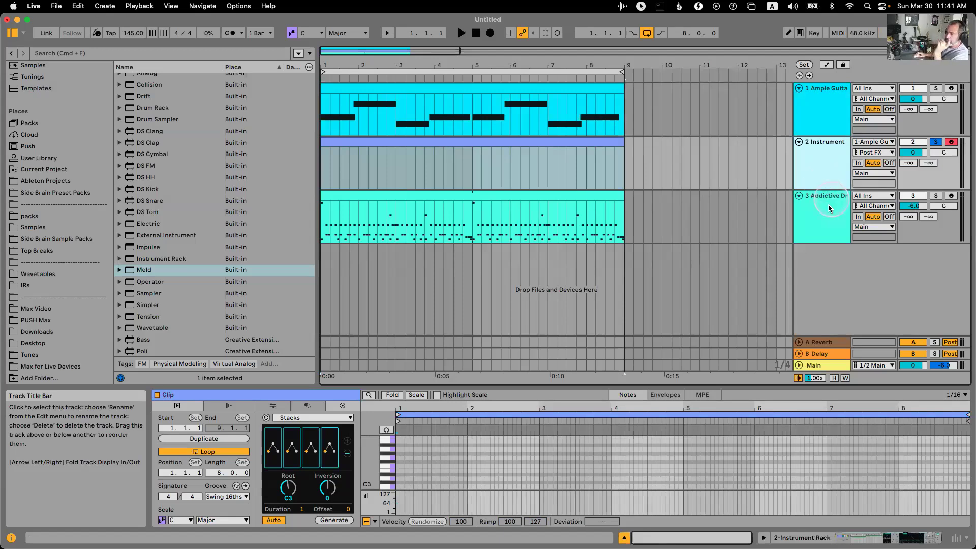
{"action": "left_click", "coordinate": [823, 206]}
{"action": "left_click", "coordinate": [830, 127]}
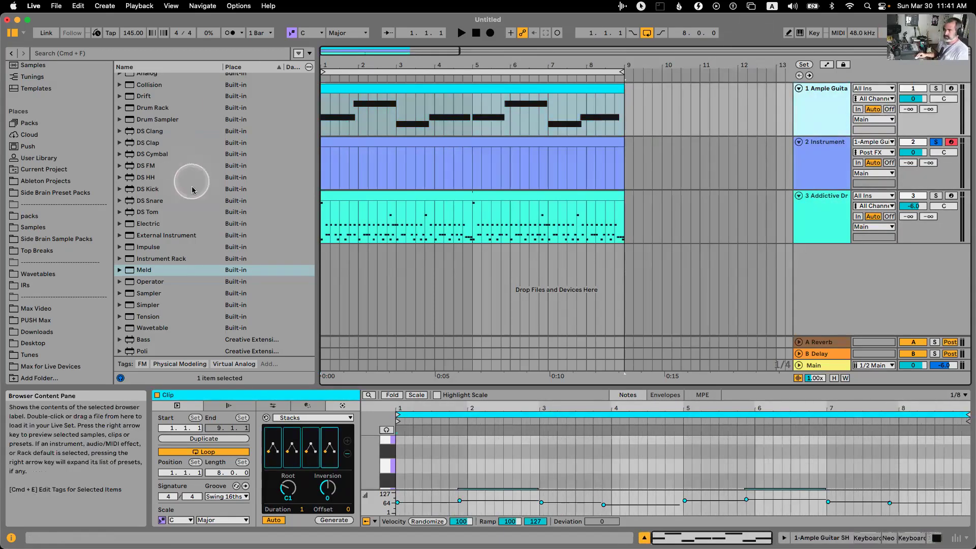
Select the Ample Guitar chord clip and track, then insert a new MIDI track below it.
{"action": "left_click", "coordinate": [499, 91]}
{"action": "left_click", "coordinate": [529, 93]}
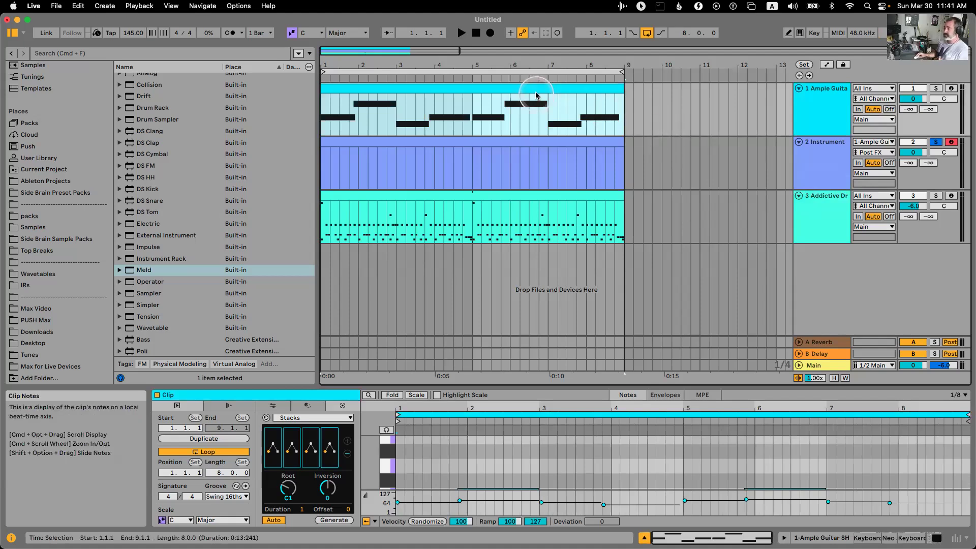
{"action": "left_click", "coordinate": [812, 108]}
{"action": "left_click", "coordinate": [819, 108]}
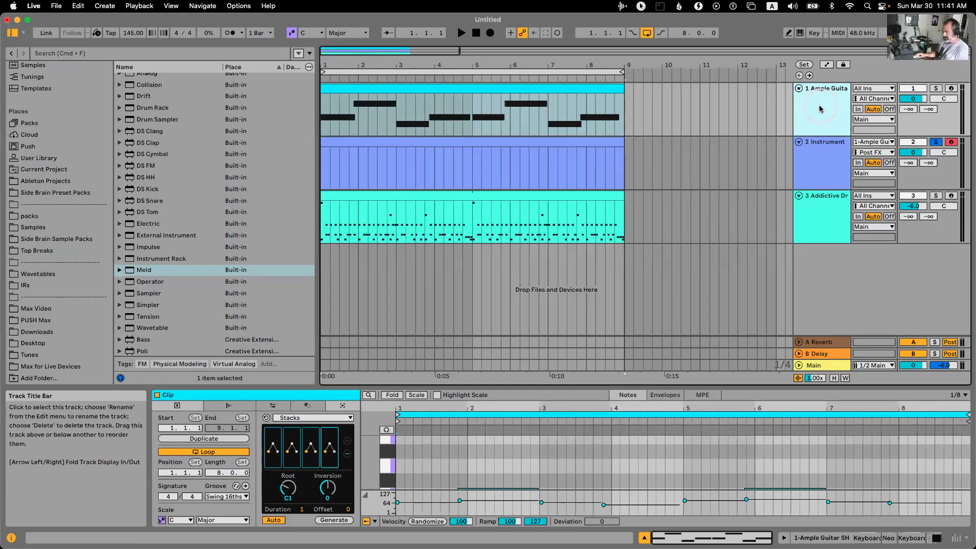
{"action": "key", "text": "super+shift+t"}
Set the new MIDI track's input to 1-Ample Guitar SH (Post FX) and select Neo Soul Minor.
{"action": "left_click", "coordinate": [819, 125]}
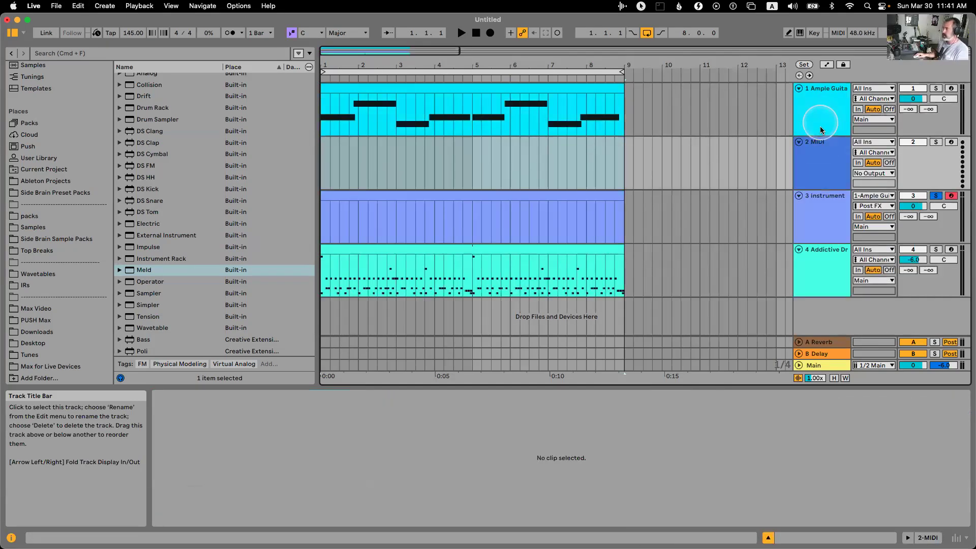
{"action": "left_click", "coordinate": [812, 96]}
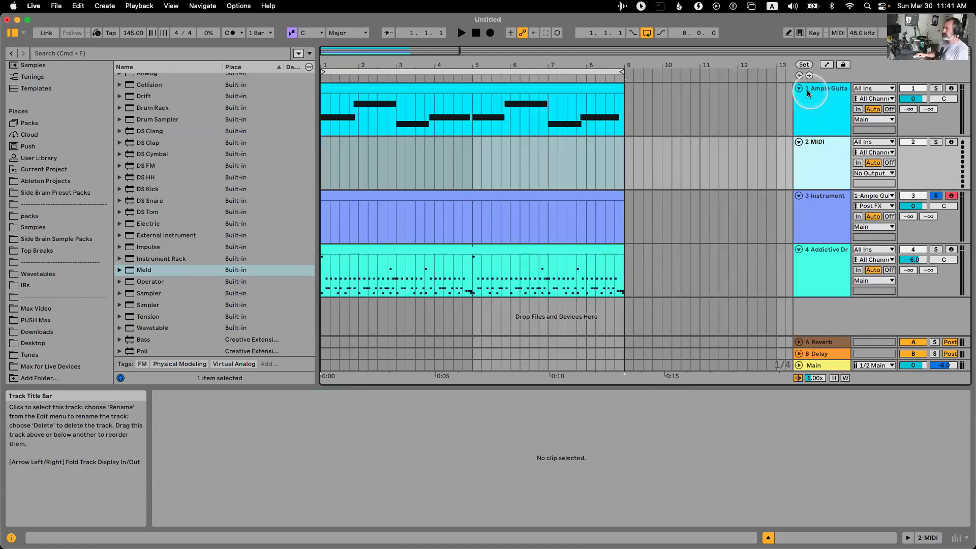
{"action": "left_click", "coordinate": [813, 95]}
{"action": "left_click", "coordinate": [836, 100]}
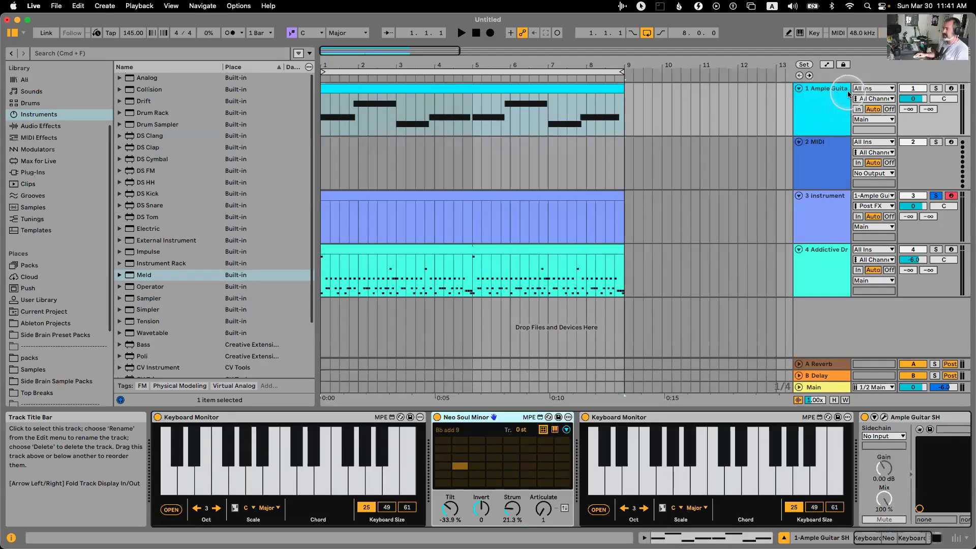
{"action": "left_click", "coordinate": [871, 142]}
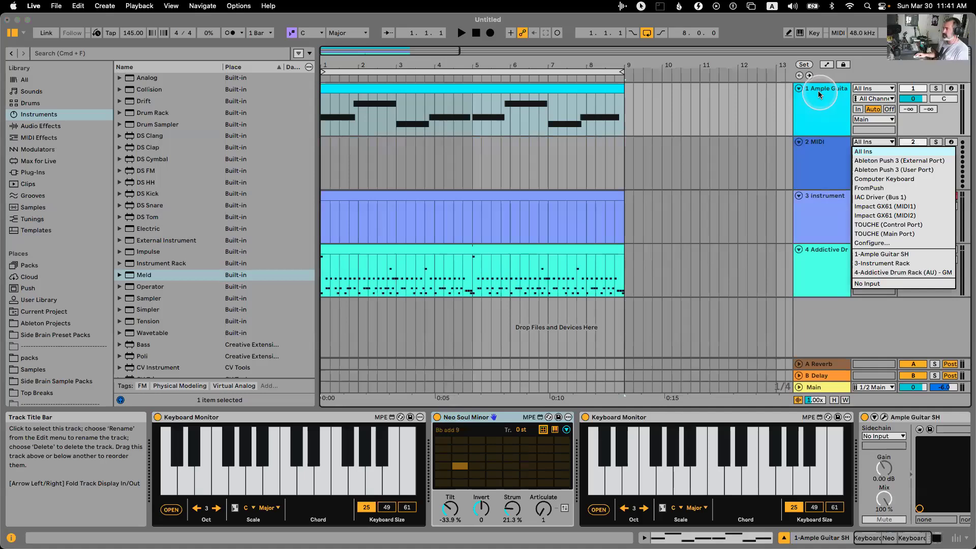
{"action": "left_click", "coordinate": [869, 254]}
{"action": "left_click", "coordinate": [950, 142]}
{"action": "left_click", "coordinate": [408, 34]}
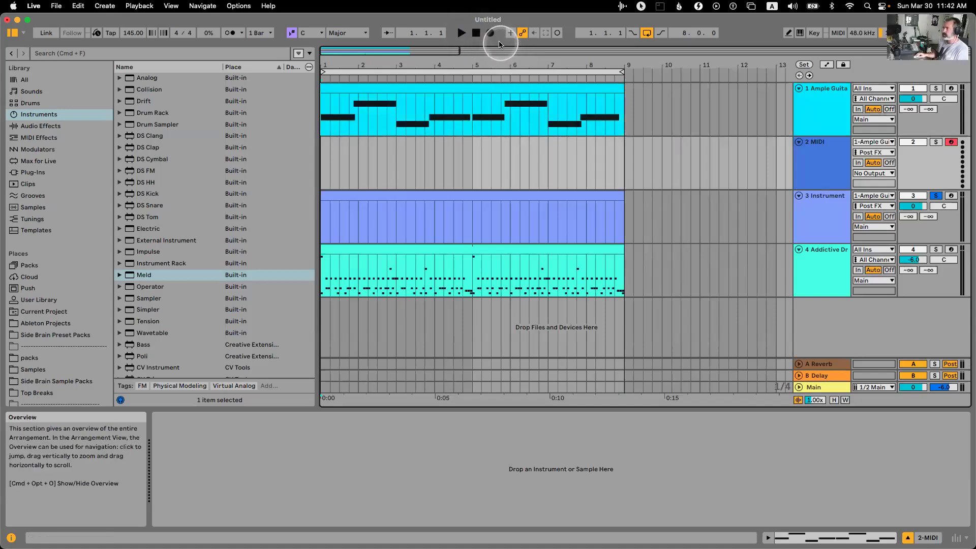
{"action": "left_click", "coordinate": [798, 99]}
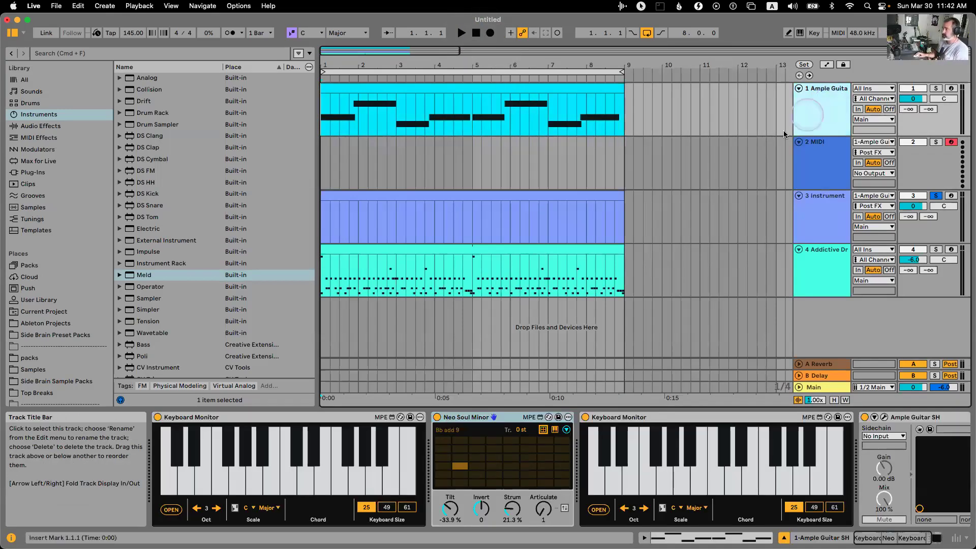
{"action": "left_click", "coordinate": [507, 429]}
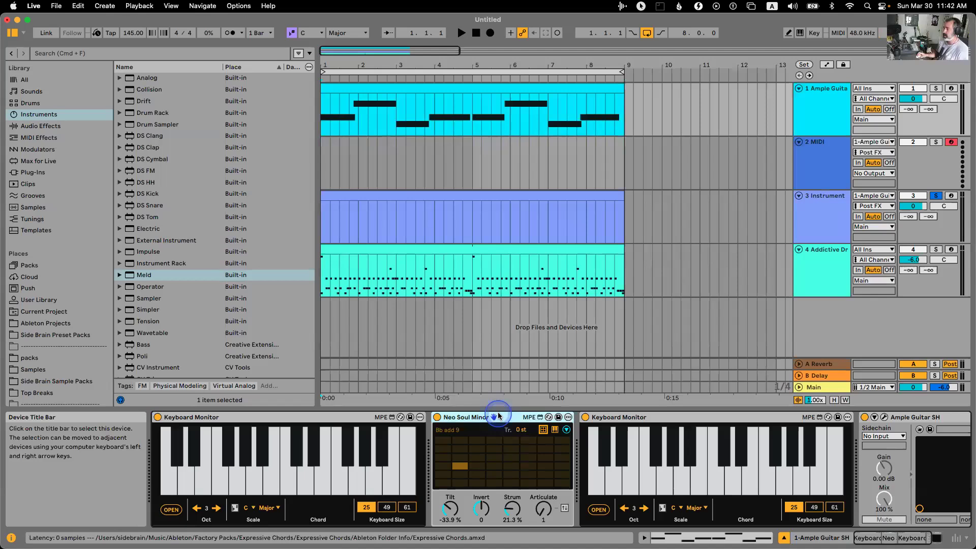
Arm the new MIDI track, record into the arrangement, then stop and undo the take.
{"action": "left_click", "coordinate": [326, 164]}
{"action": "left_click", "coordinate": [490, 33]}
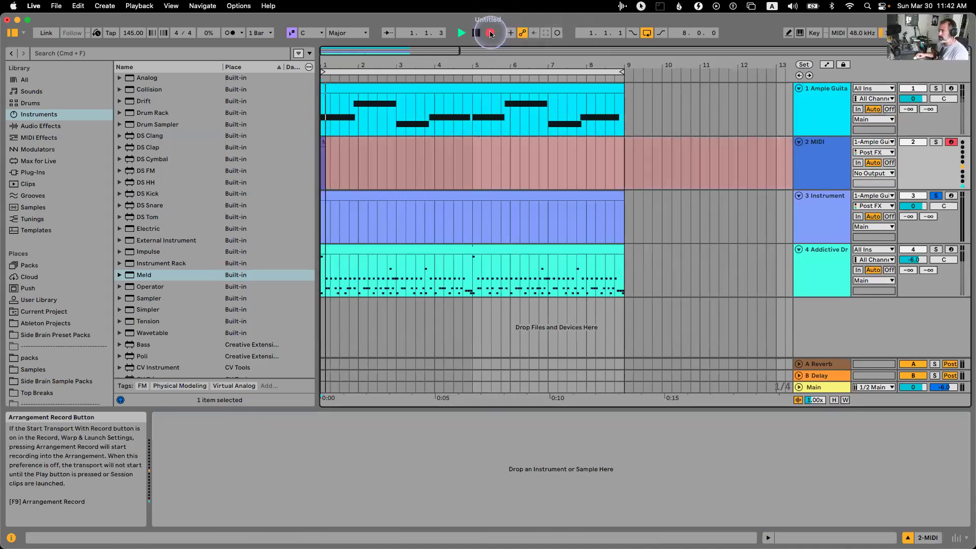
{"action": "key", "text": "space"}
{"action": "left_click", "coordinate": [952, 144]}
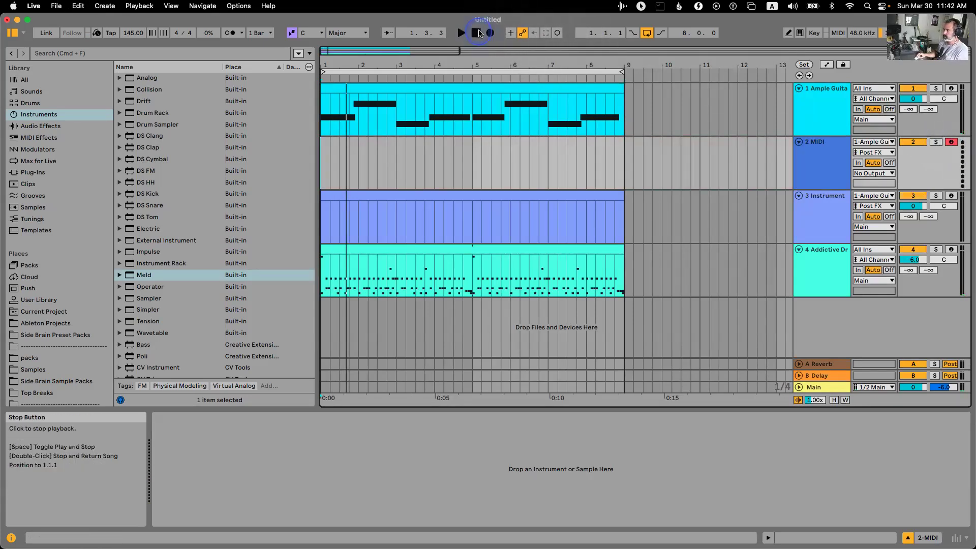
{"action": "left_click", "coordinate": [479, 34]}
{"action": "left_click", "coordinate": [489, 33]}
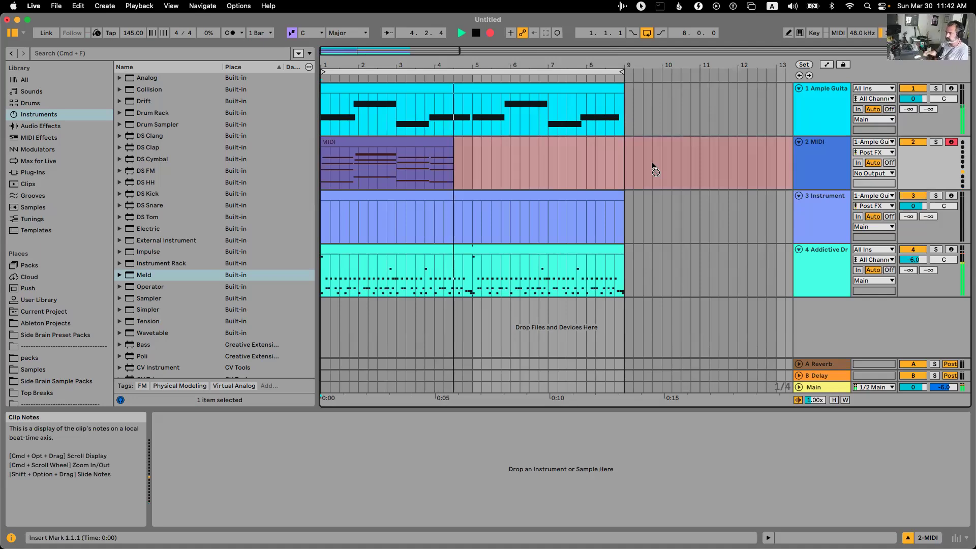
{"action": "key", "text": "space"}
{"action": "key", "text": "super+z"}
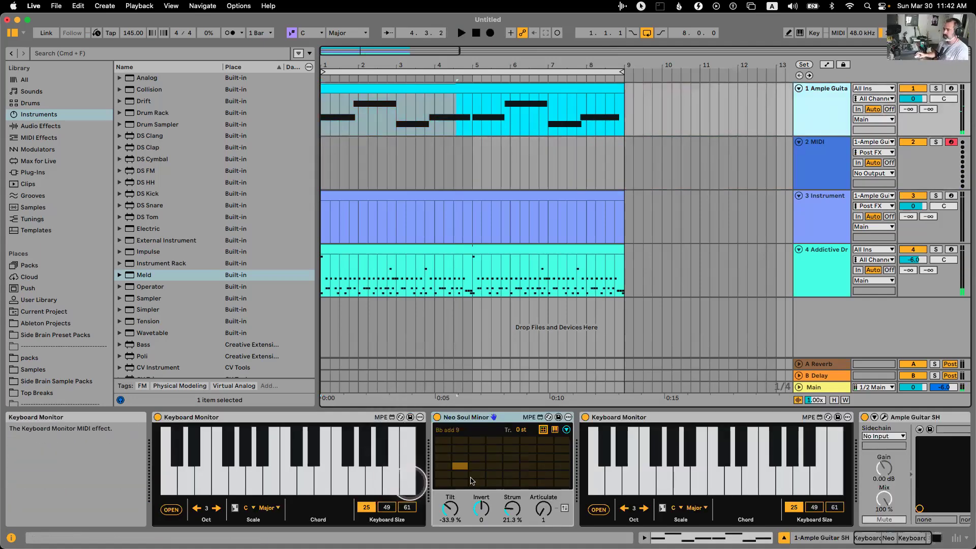
Collapse the Keyboard Monitor devices and drag Expression Control from Modulators in before Neo Soul Minor.
{"action": "double_click", "coordinate": [298, 417]}
{"action": "double_click", "coordinate": [394, 416]}
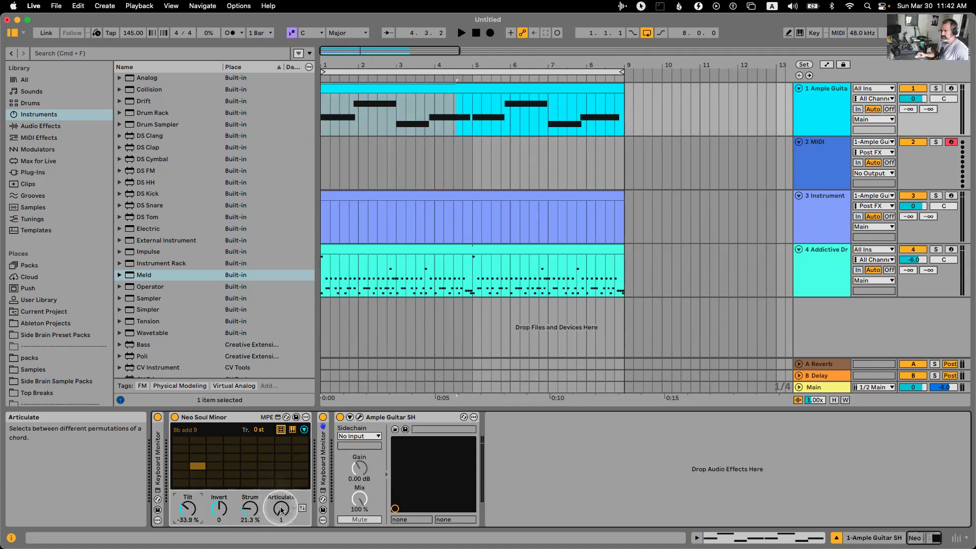
{"action": "left_click", "coordinate": [48, 152]}
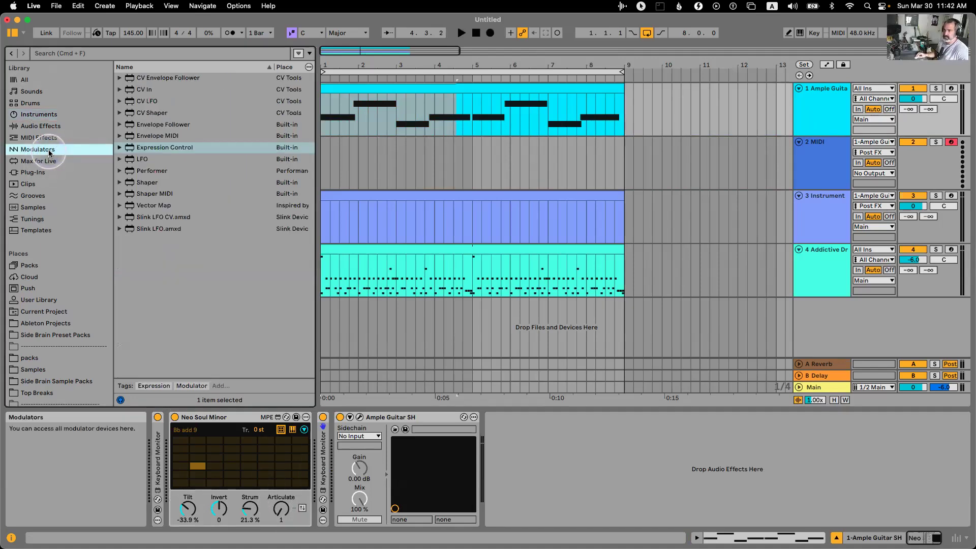
{"action": "left_click", "coordinate": [147, 147]}
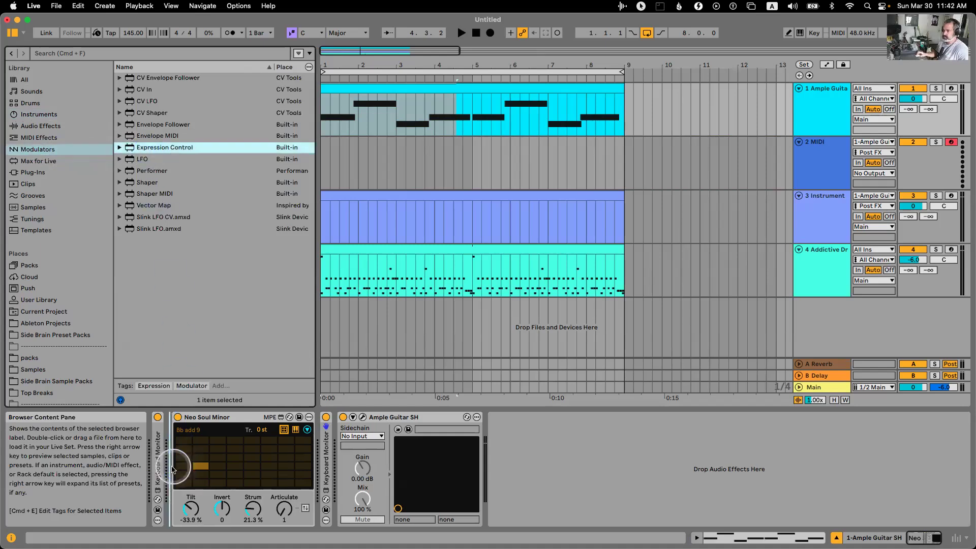
{"action": "left_click_drag", "start_coordinate": [155, 147], "coordinate": [170, 449]}
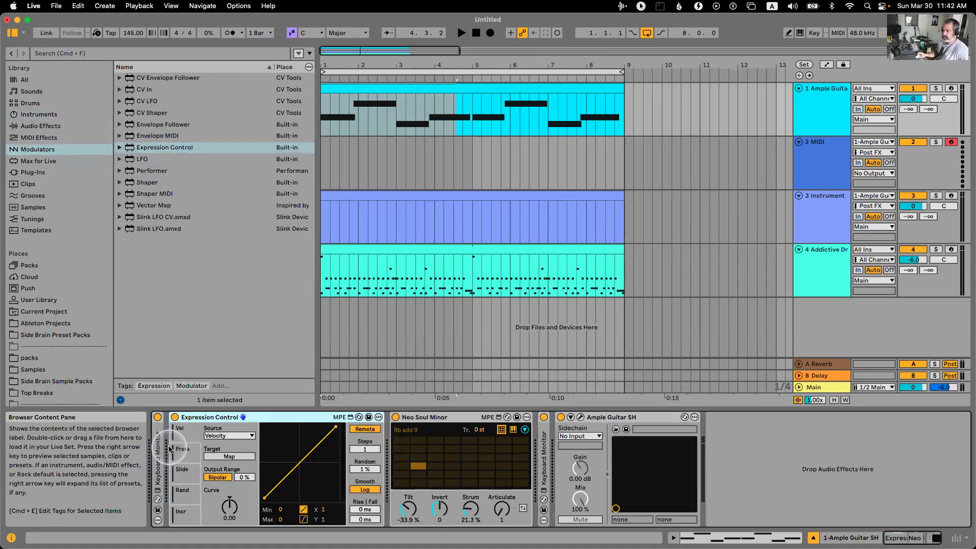
{"action": "left_click", "coordinate": [236, 435]}
Set an Expression Control slot to Random and map it to Strum, then to Tilt.
{"action": "left_click", "coordinate": [214, 504]}
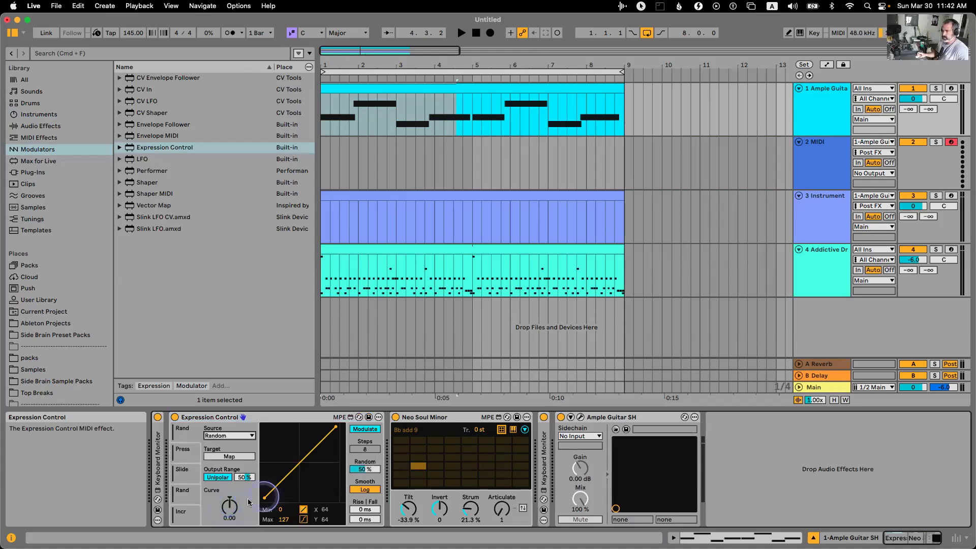
{"action": "left_click", "coordinate": [365, 429]}
{"action": "left_click", "coordinate": [364, 429]}
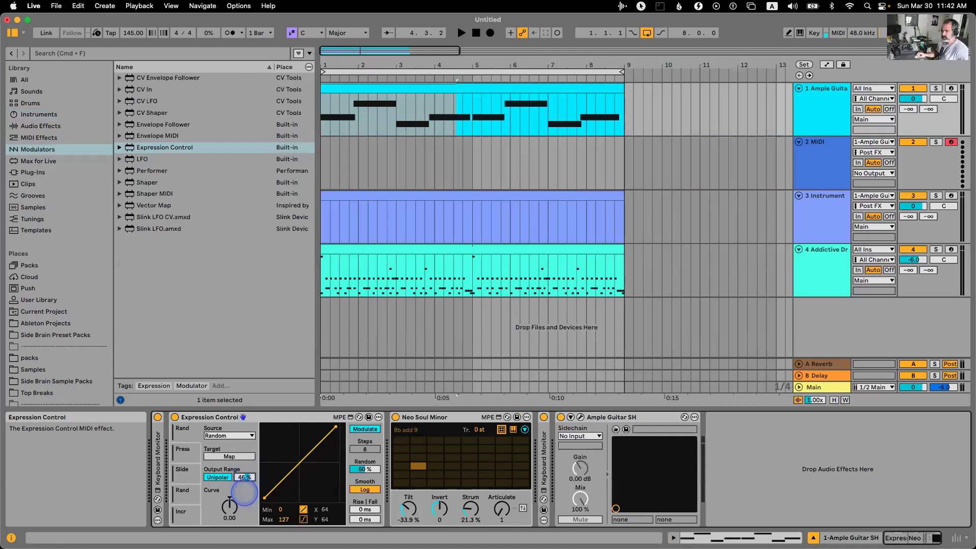
{"action": "left_click", "coordinate": [242, 456]}
{"action": "left_click", "coordinate": [470, 508]}
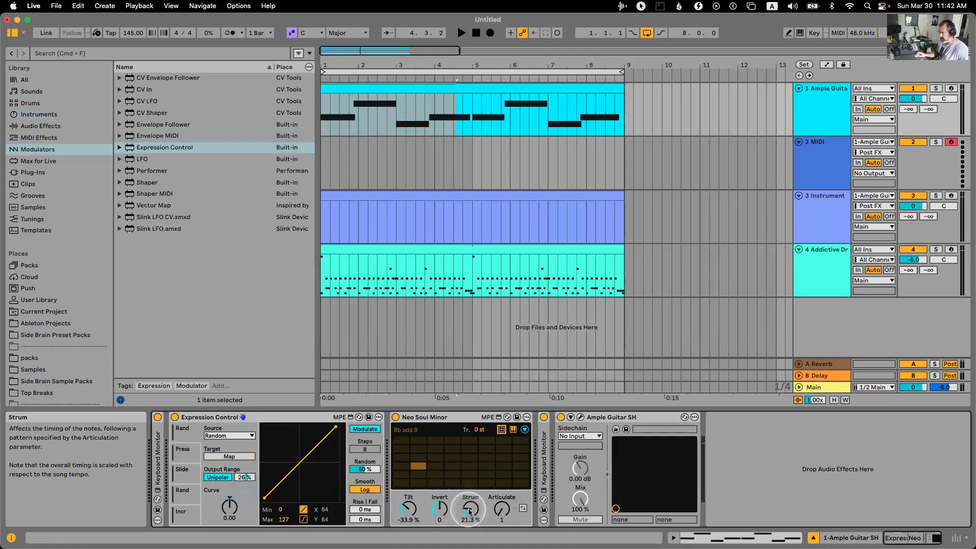
{"action": "key", "text": "space"}
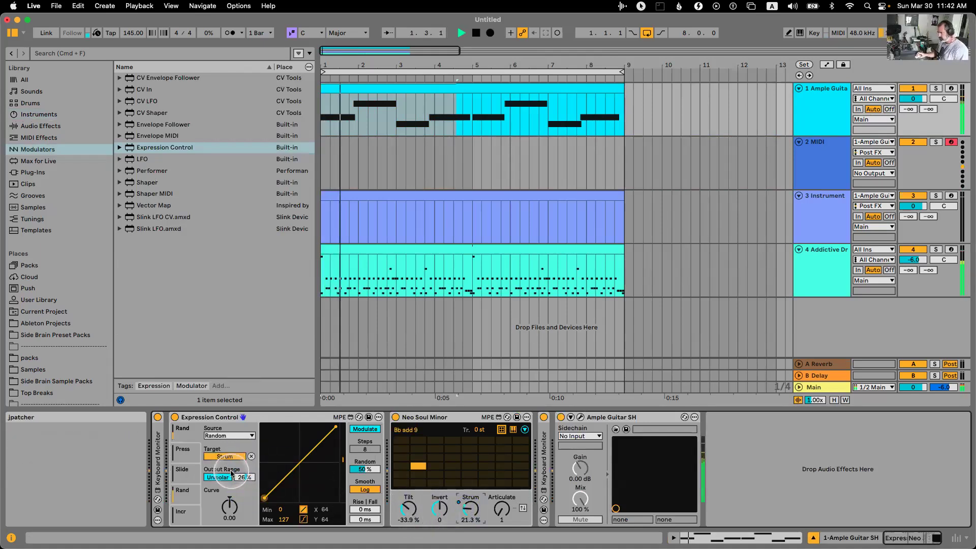
{"action": "left_click", "coordinate": [238, 435]}
{"action": "left_click", "coordinate": [232, 504]}
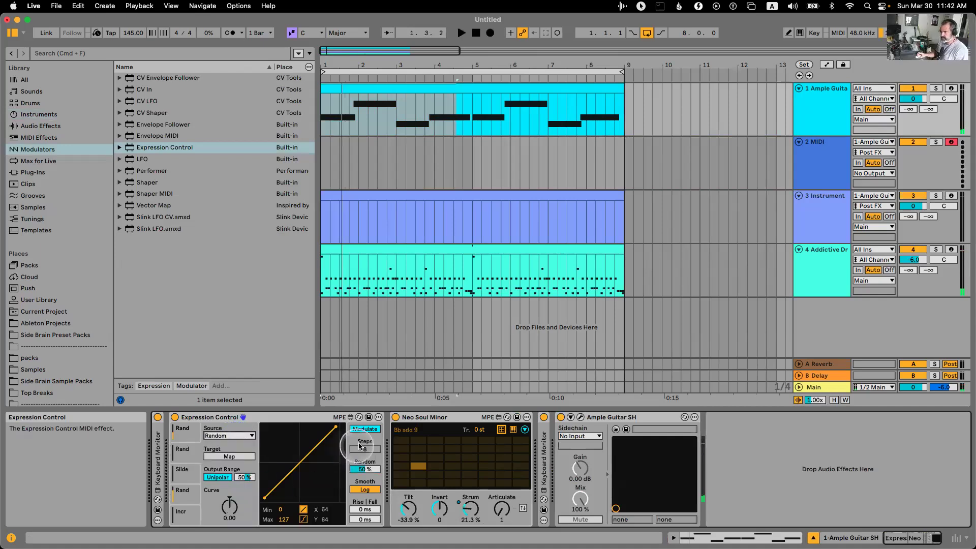
{"action": "left_click", "coordinate": [248, 457]}
{"action": "left_click", "coordinate": [408, 508]}
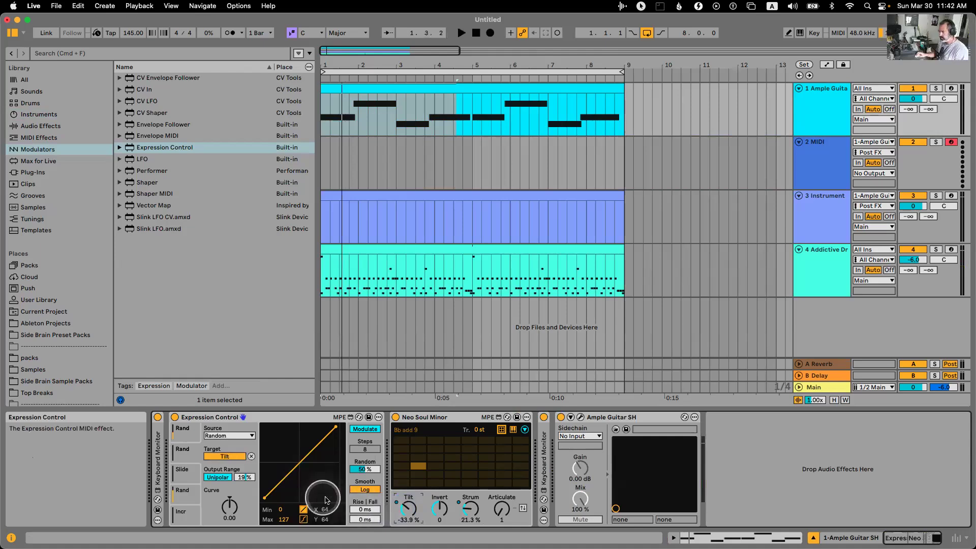
Make the third slot a Random source linked to Articulate and audition it.
{"action": "left_click", "coordinate": [186, 477]}
{"action": "left_click", "coordinate": [229, 435]}
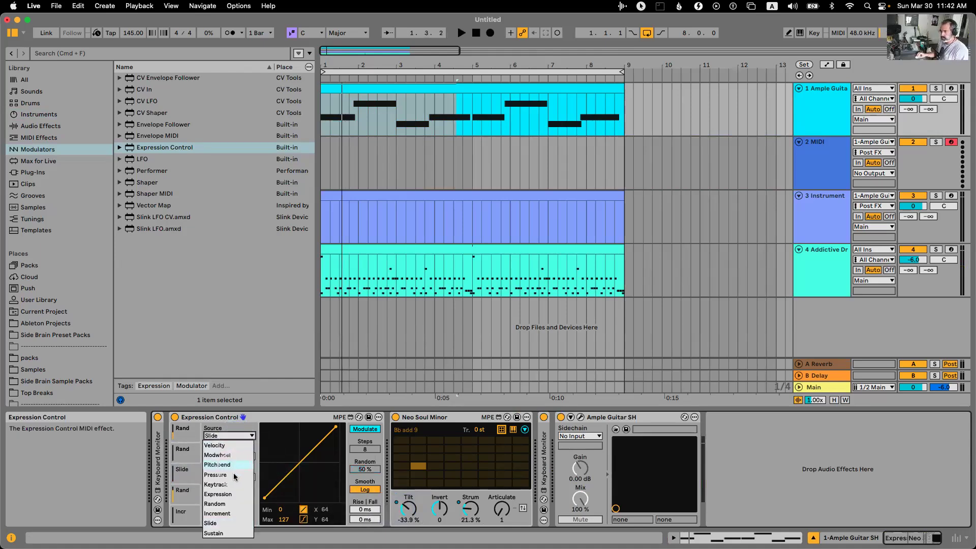
{"action": "left_click", "coordinate": [230, 504]}
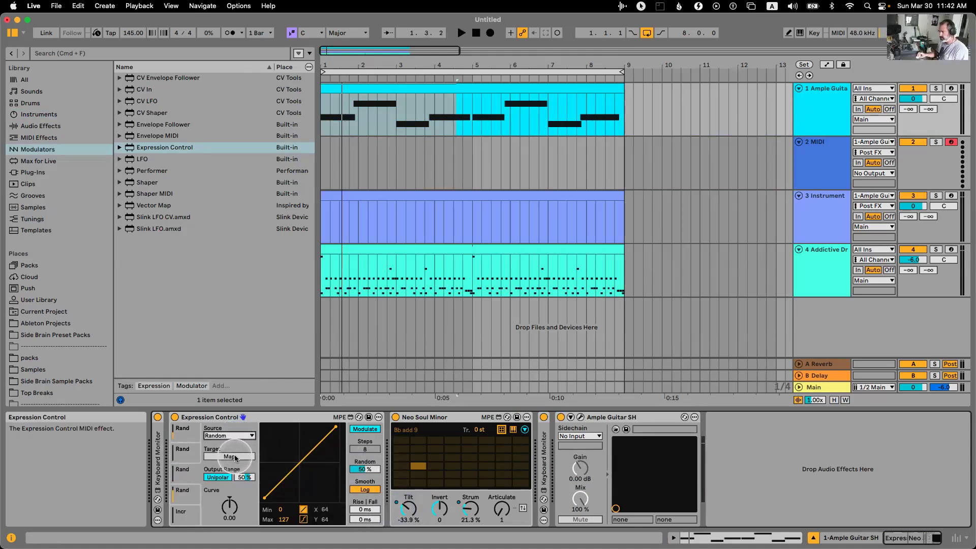
{"action": "left_click", "coordinate": [502, 508]}
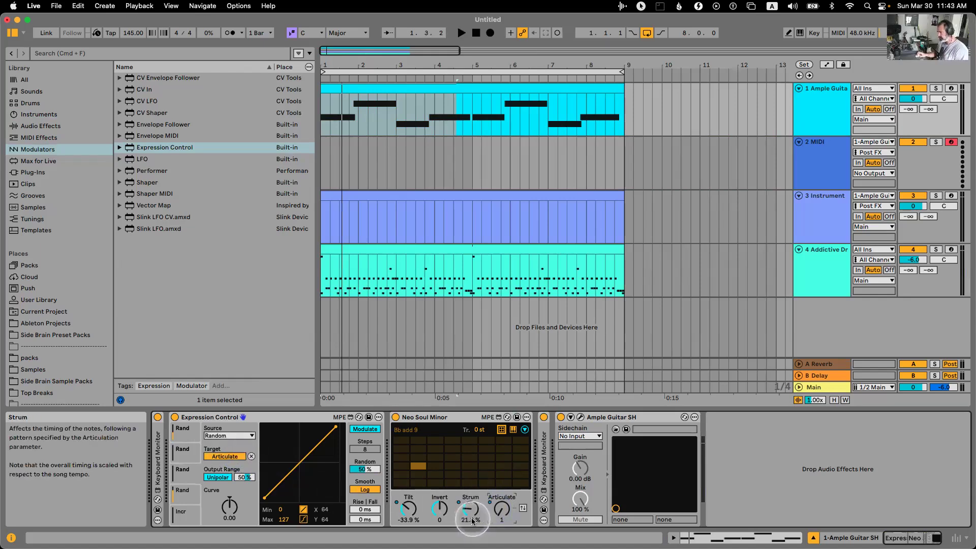
{"action": "key", "text": "space"}
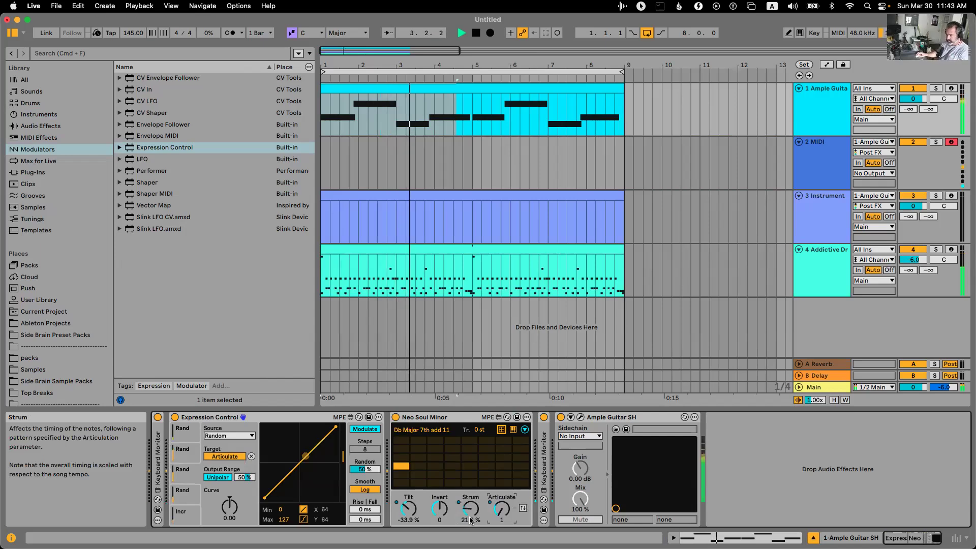
Stop playback, return to the song start and start Arrangement Record.
{"action": "key", "text": "space"}
{"action": "left_click", "coordinate": [458, 222]}
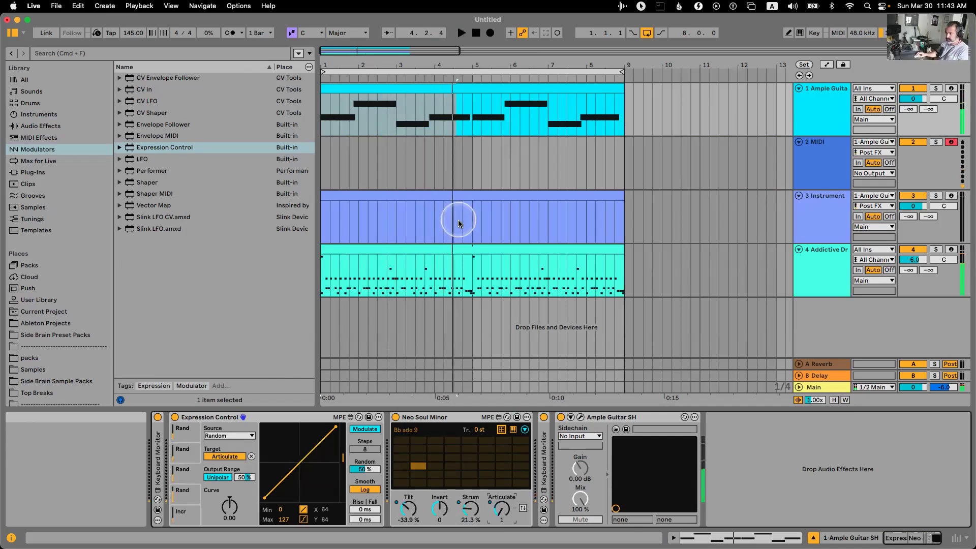
{"action": "left_click", "coordinate": [476, 35]}
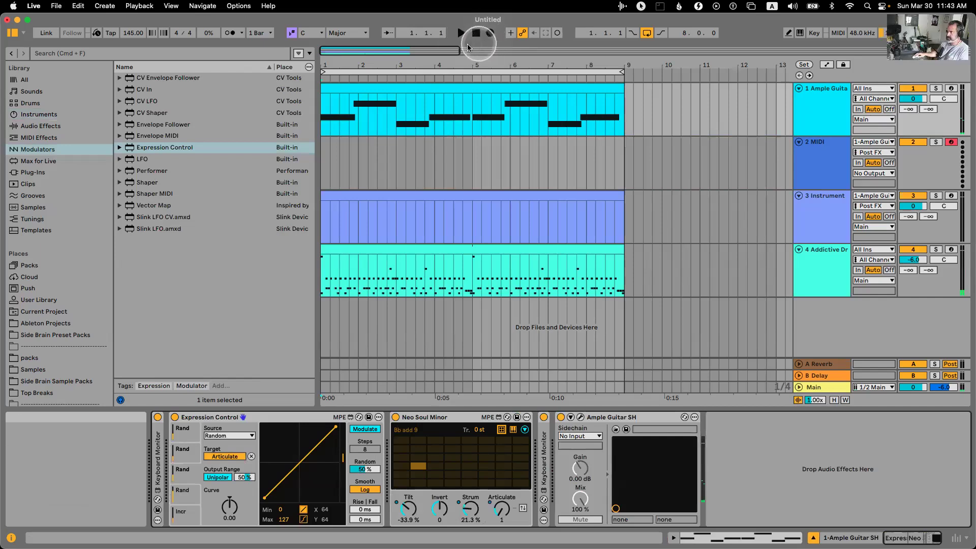
{"action": "left_click", "coordinate": [490, 33]}
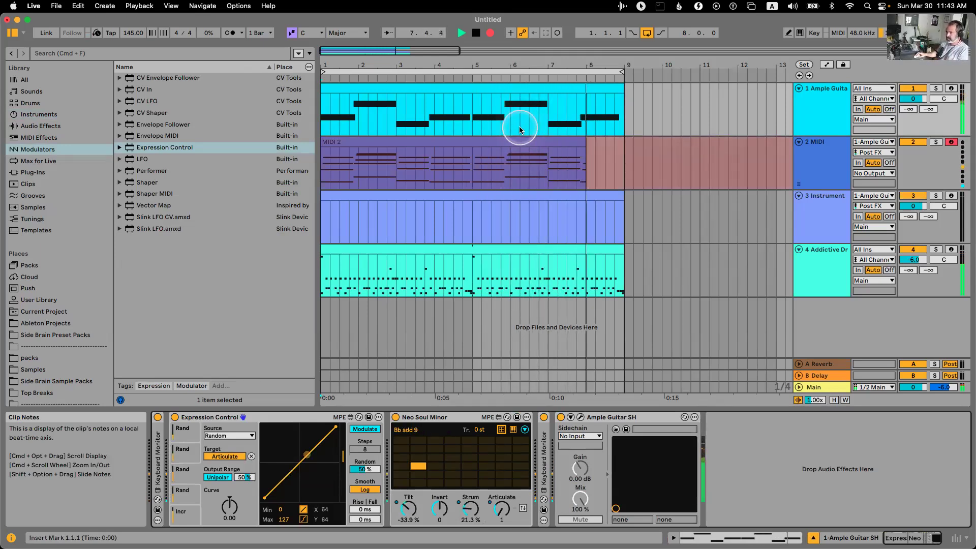
Stop recording and delete the recorded MIDI 2 clip.
{"action": "key", "text": "space"}
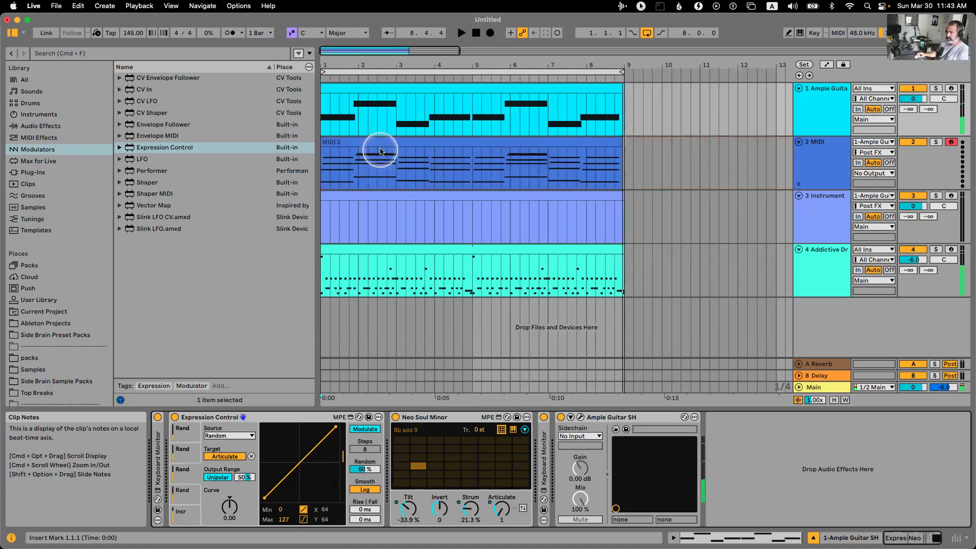
{"action": "left_click", "coordinate": [382, 148]}
{"action": "key", "text": "Delete"}
Unlink Tilt from Expression Control and show Tilt's automation lane on the guitar track.
{"action": "left_click", "coordinate": [834, 113]}
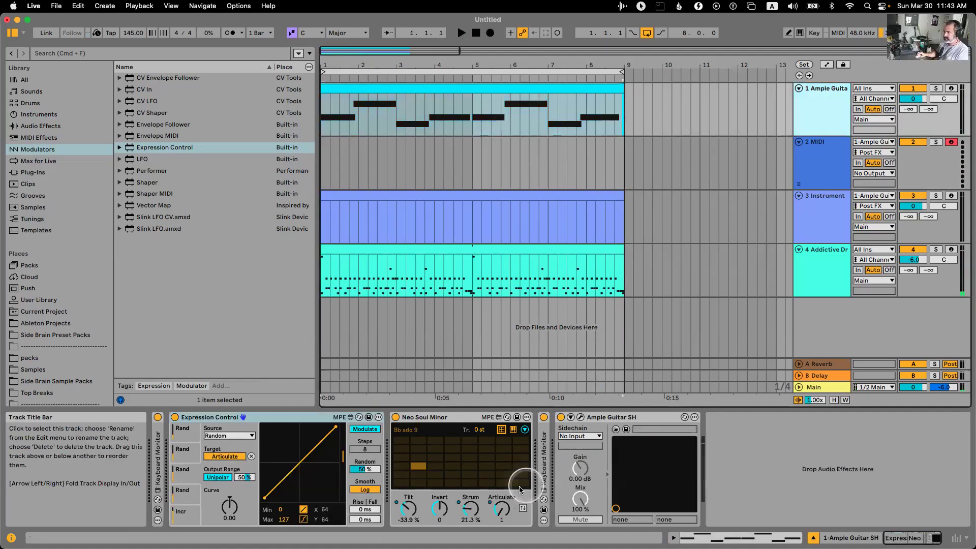
{"action": "right_click", "coordinate": [406, 506]}
{"action": "left_click", "coordinate": [458, 438]}
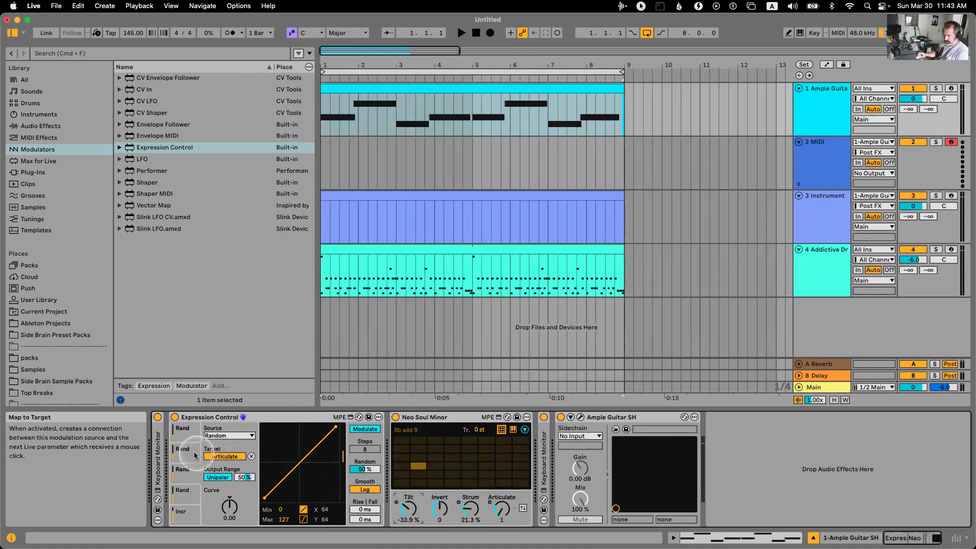
{"action": "right_click", "coordinate": [409, 507]}
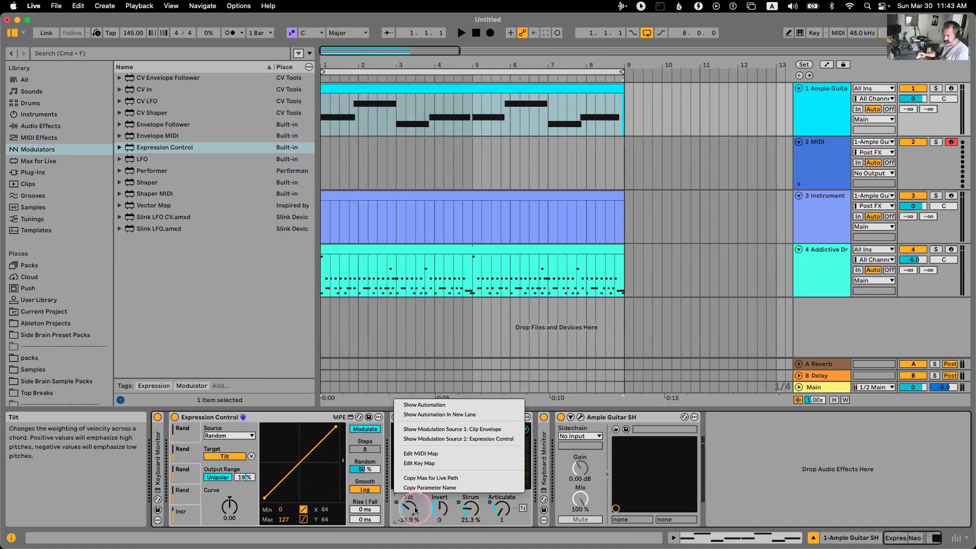
{"action": "left_click", "coordinate": [439, 439]}
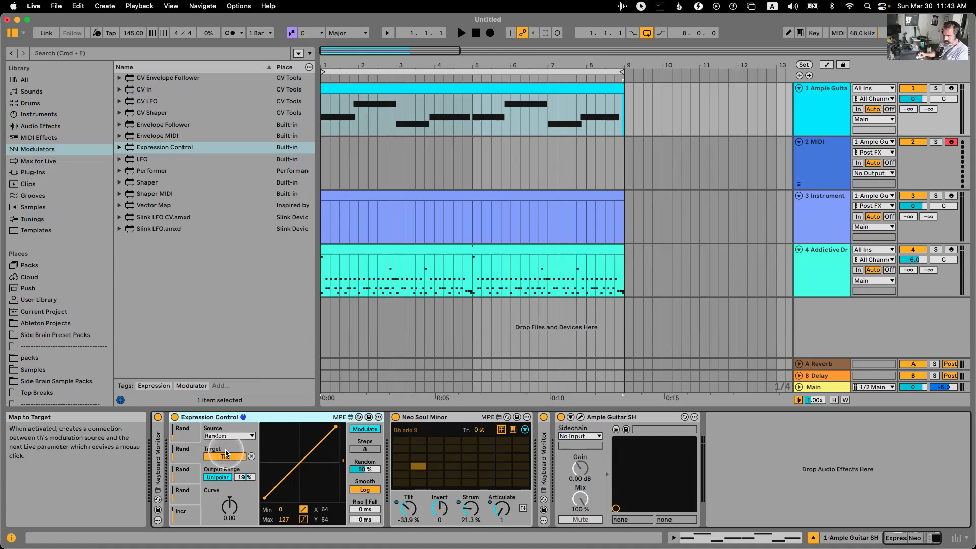
{"action": "left_click", "coordinate": [250, 455]}
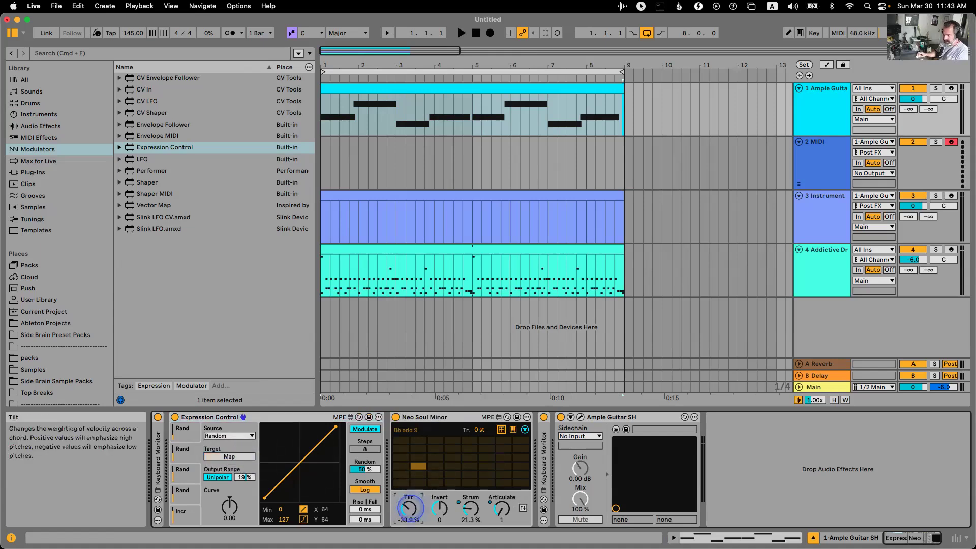
{"action": "right_click", "coordinate": [410, 505]}
{"action": "left_click", "coordinate": [423, 414]}
Pencil in Tilt steps: raised at bar 1, higher over bars 2–3, lower near bar 5; then record.
{"action": "key", "text": "b"}
{"action": "left_click", "coordinate": [362, 116]}
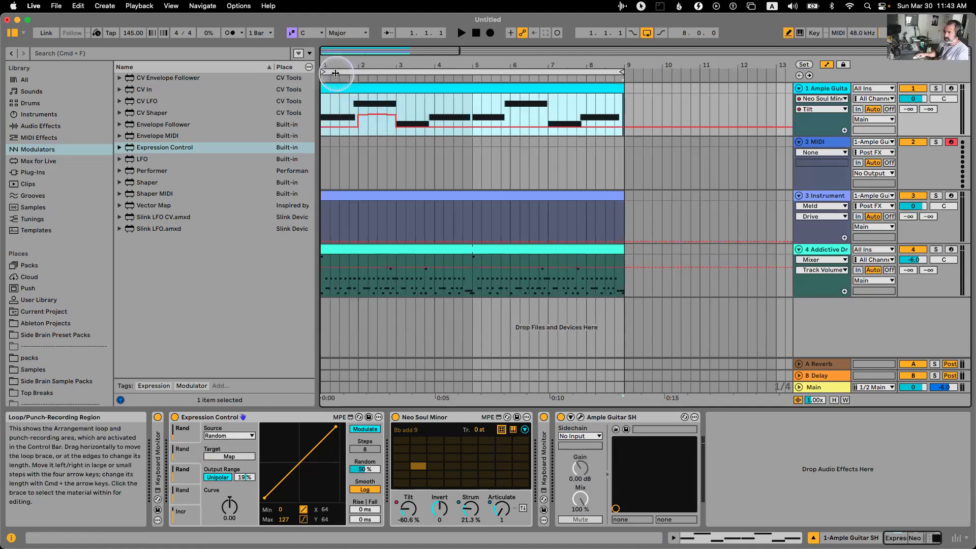
{"action": "left_click_drag", "start_coordinate": [355, 64], "coordinate": [359, 72]}
{"action": "key", "text": "space"}
{"action": "mouse_move", "coordinate": [404, 108]}
{"action": "left_mouse_down"}
{"action": "mouse_move", "coordinate": [494, 105]}
{"action": "mouse_move", "coordinate": [403, 130]}
{"action": "mouse_move", "coordinate": [501, 131]}
{"action": "mouse_move", "coordinate": [510, 123]}
{"action": "mouse_move", "coordinate": [501, 116]}
{"action": "mouse_move", "coordinate": [716, 104]}
{"action": "mouse_move", "coordinate": [684, 111]}
{"action": "mouse_move", "coordinate": [732, 130]}
{"action": "left_mouse_up"}
{"action": "key", "text": "space"}
{"action": "key", "text": "space"}
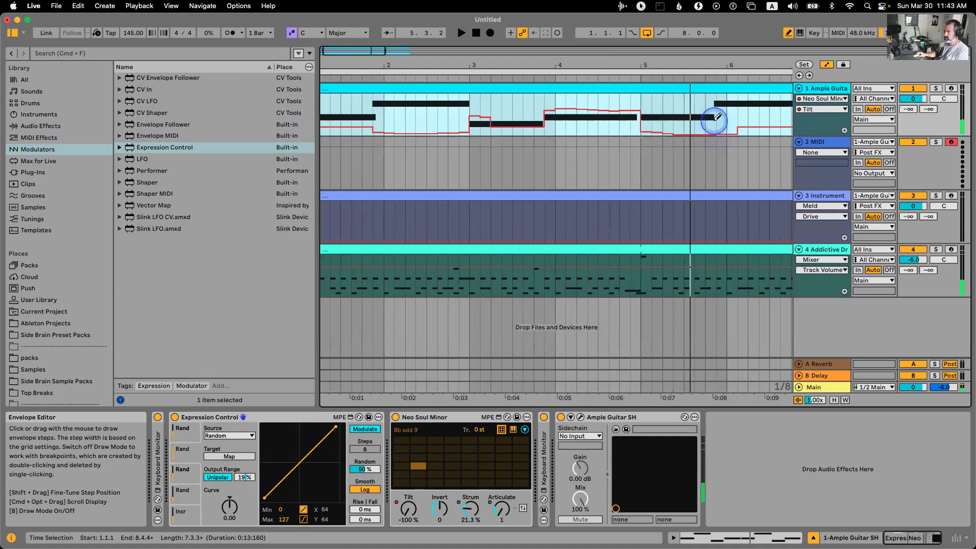
{"action": "left_click", "coordinate": [629, 76]}
{"action": "left_click", "coordinate": [630, 66]}
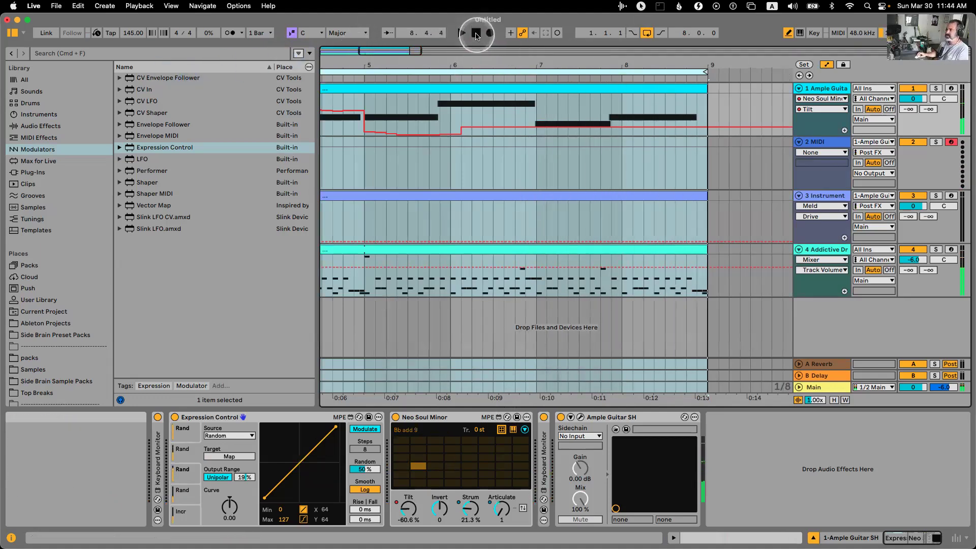
{"action": "left_click", "coordinate": [489, 33]}
Stop recording and move the recorded MIDI 3 clip to the start of the guitar track.
{"action": "left_click_drag", "start_coordinate": [502, 61], "coordinate": [501, 58]}
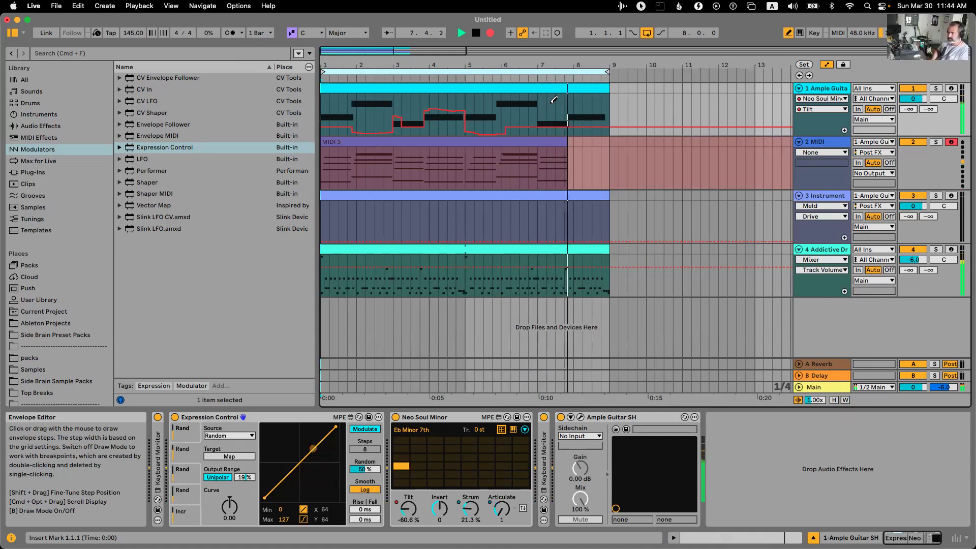
{"action": "key", "text": "space"}
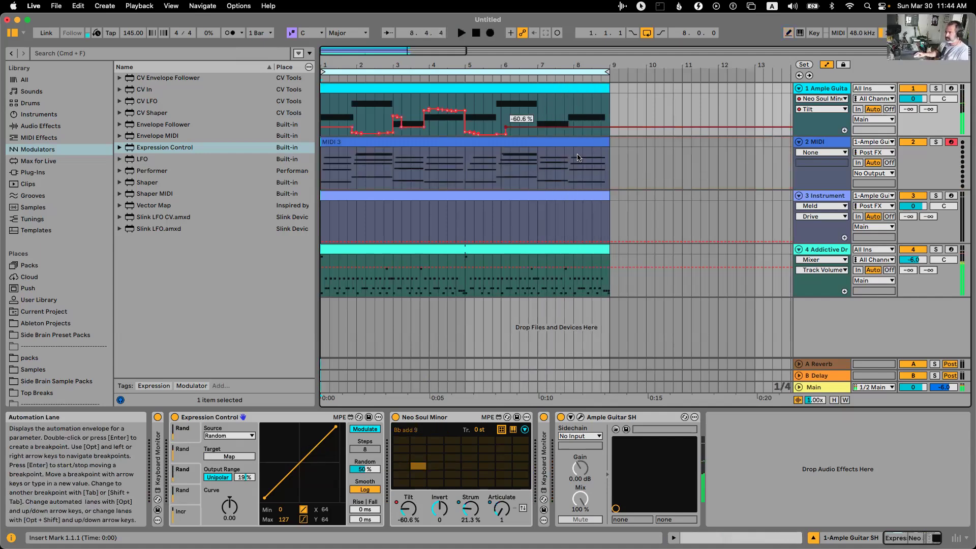
{"action": "left_click", "coordinate": [578, 158]}
{"action": "left_click", "coordinate": [451, 159]}
{"action": "left_click", "coordinate": [467, 145]}
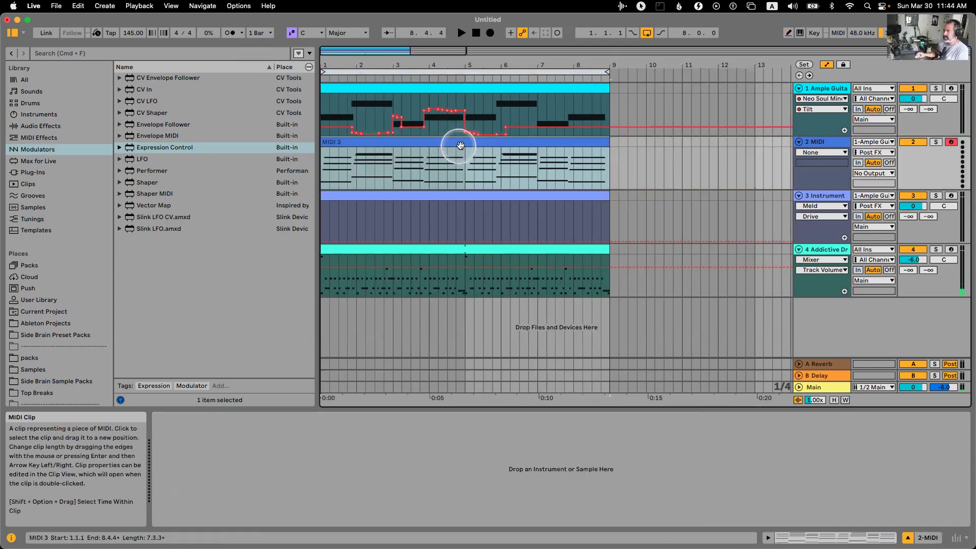
{"action": "left_click_drag", "start_coordinate": [458, 146], "coordinate": [457, 101]}
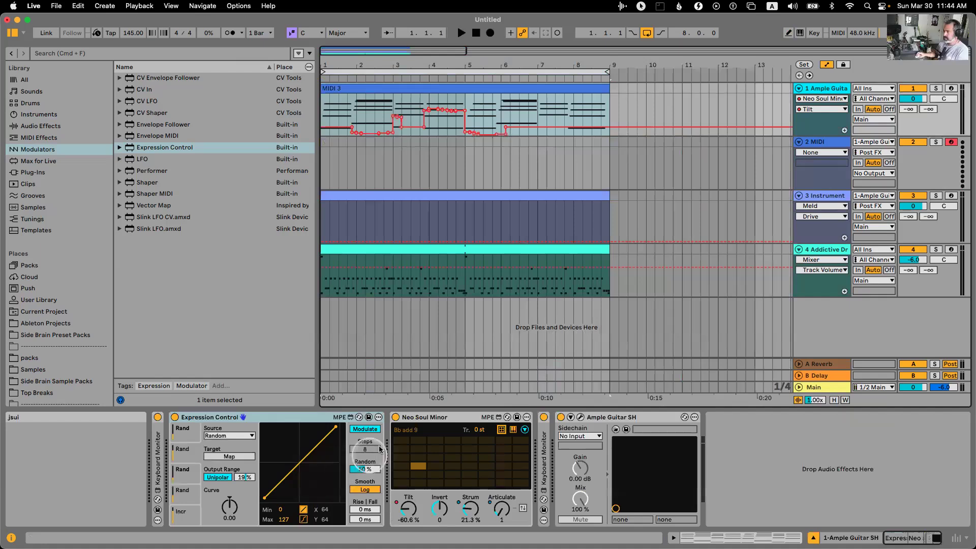
Deactivate and fold Neo Soul Minor and Expression Control, then open MIDI 3's notes in an enlarged editor.
{"action": "left_click", "coordinate": [394, 420]}
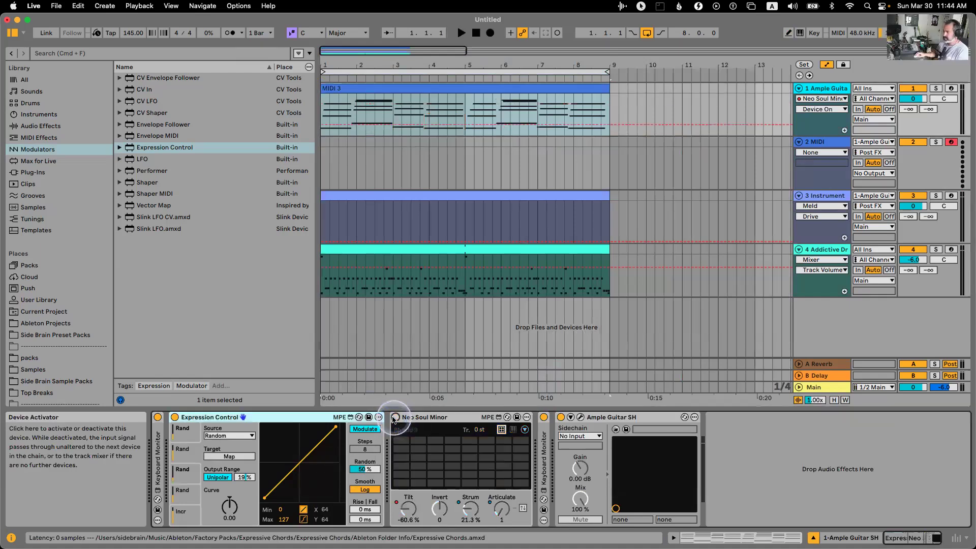
{"action": "left_click", "coordinate": [174, 416]}
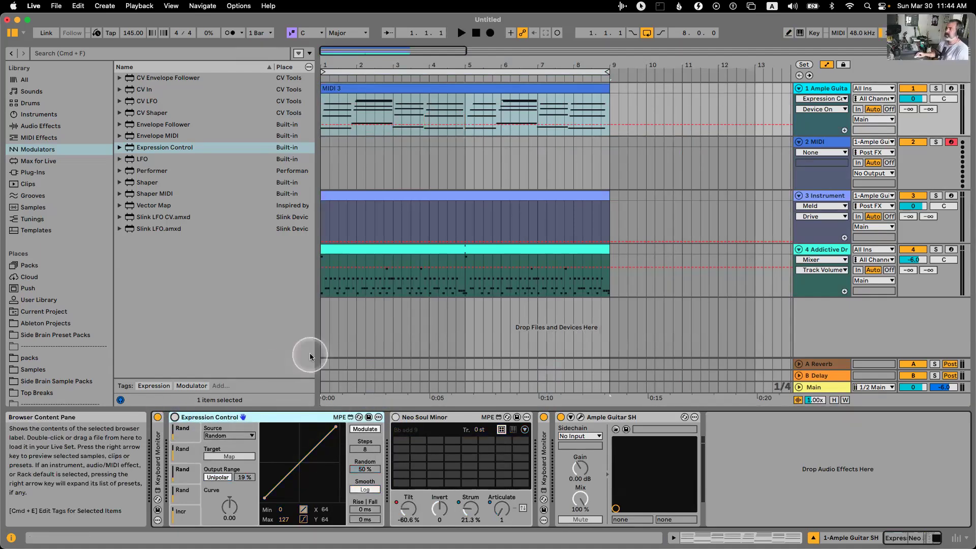
{"action": "double_click", "coordinate": [259, 419]}
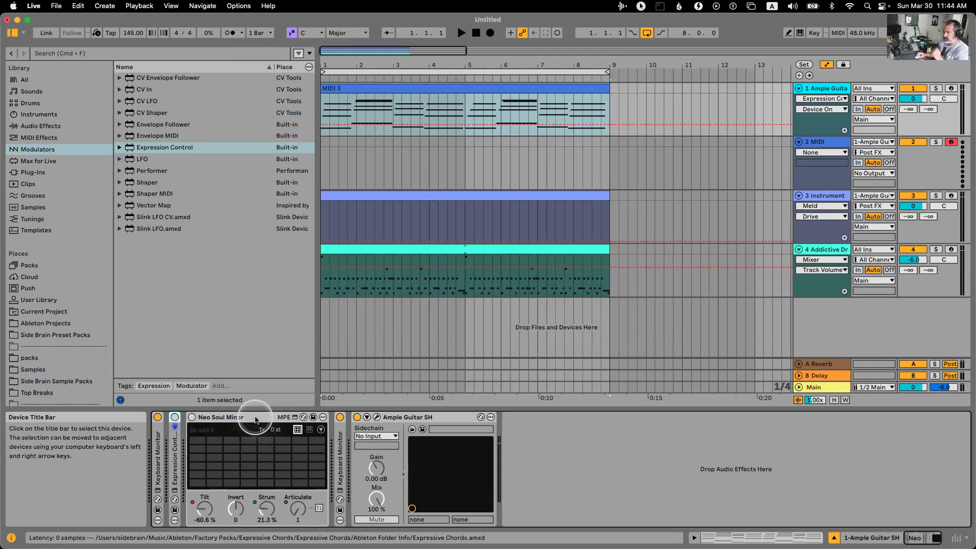
{"action": "double_click", "coordinate": [252, 417]}
{"action": "key", "text": "space"}
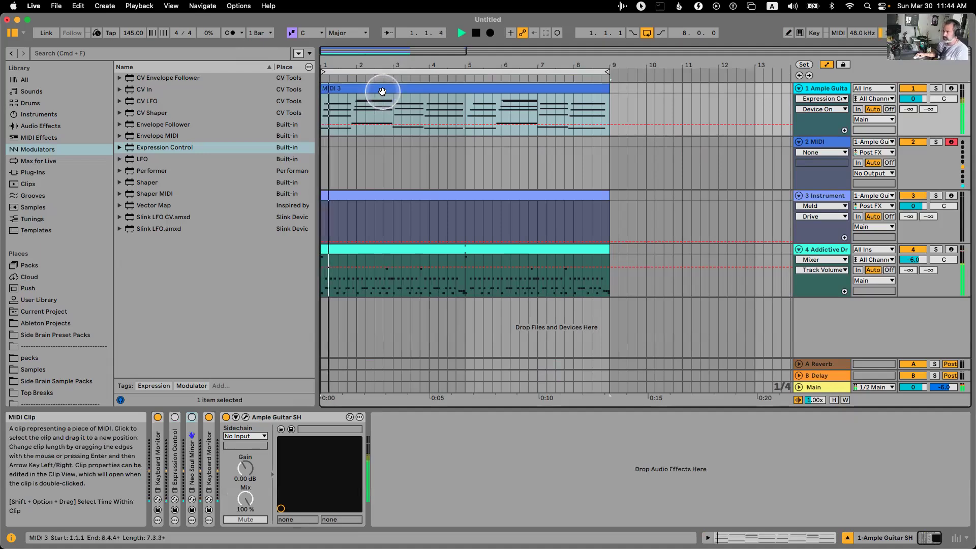
{"action": "double_click", "coordinate": [383, 92]}
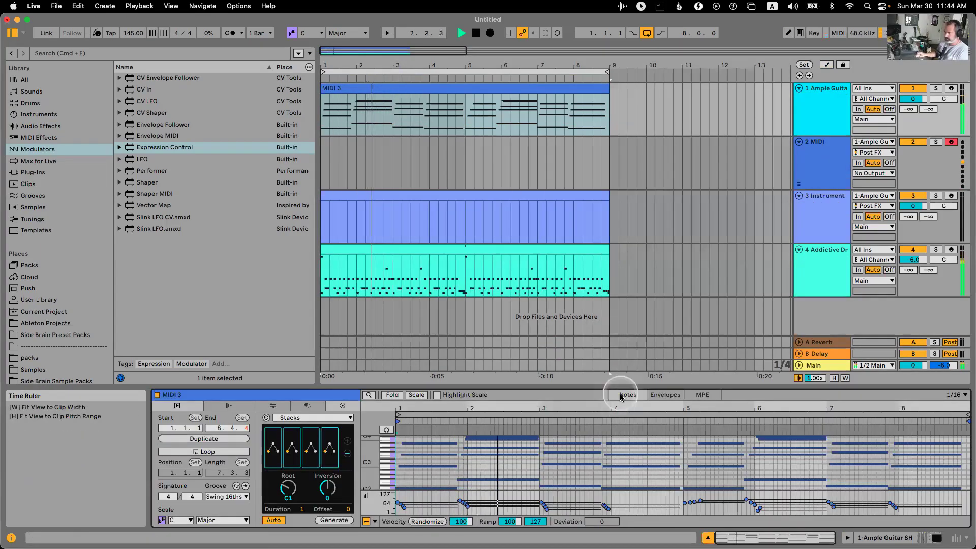
{"action": "left_click_drag", "start_coordinate": [623, 393], "coordinate": [622, 188]}
Apply a Strum transformation at 14% to the chord notes around bar 5.
{"action": "left_click_drag", "start_coordinate": [714, 198], "coordinate": [691, 370]}
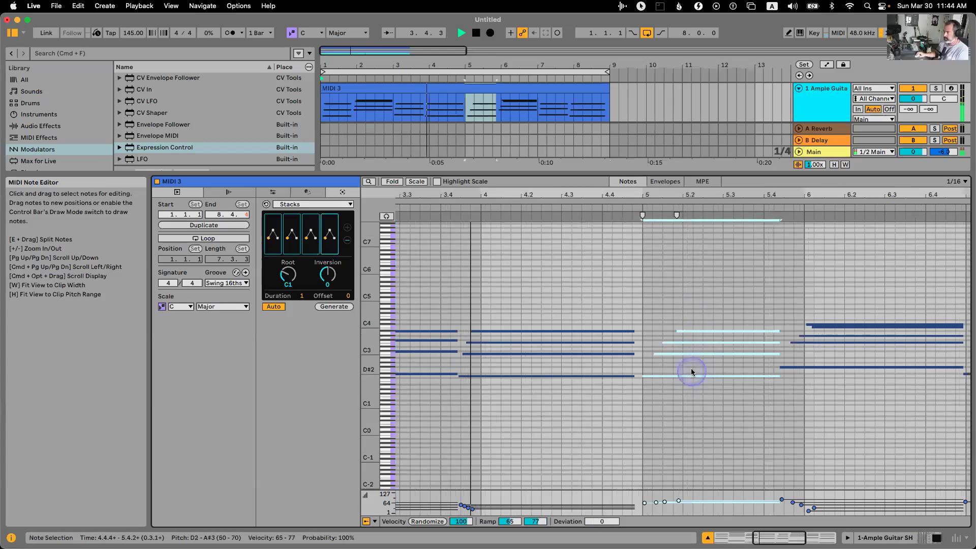
{"action": "left_click", "coordinate": [307, 192]}
{"action": "left_click", "coordinate": [305, 204]}
{"action": "left_click", "coordinate": [307, 305]}
{"action": "left_click_drag", "start_coordinate": [308, 254], "coordinate": [313, 228]}
{"action": "left_click", "coordinate": [704, 315]}
Stretch the four bar-5 chord notes to fill their range and widen the strum to 60%.
{"action": "left_click_drag", "start_coordinate": [642, 313], "coordinate": [764, 396]}
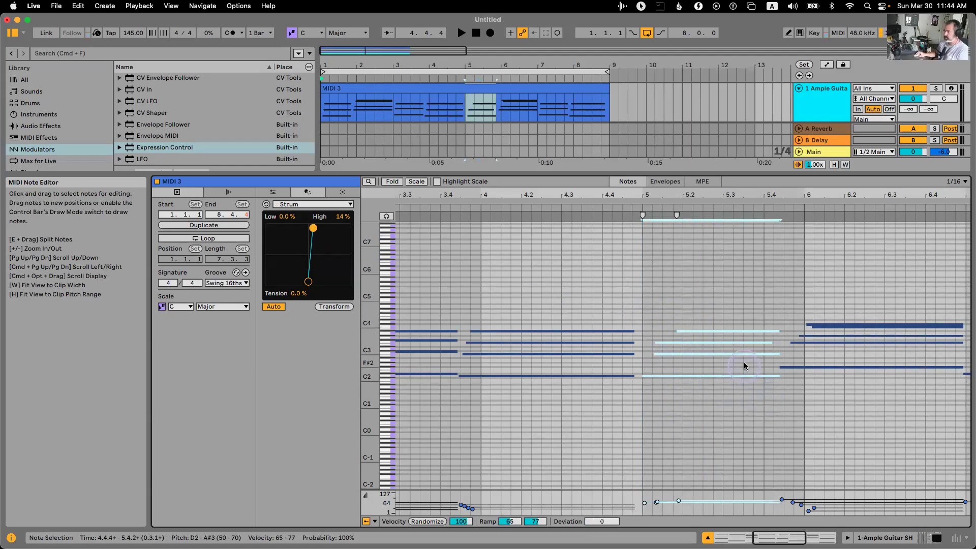
{"action": "right_click", "coordinate": [731, 333]}
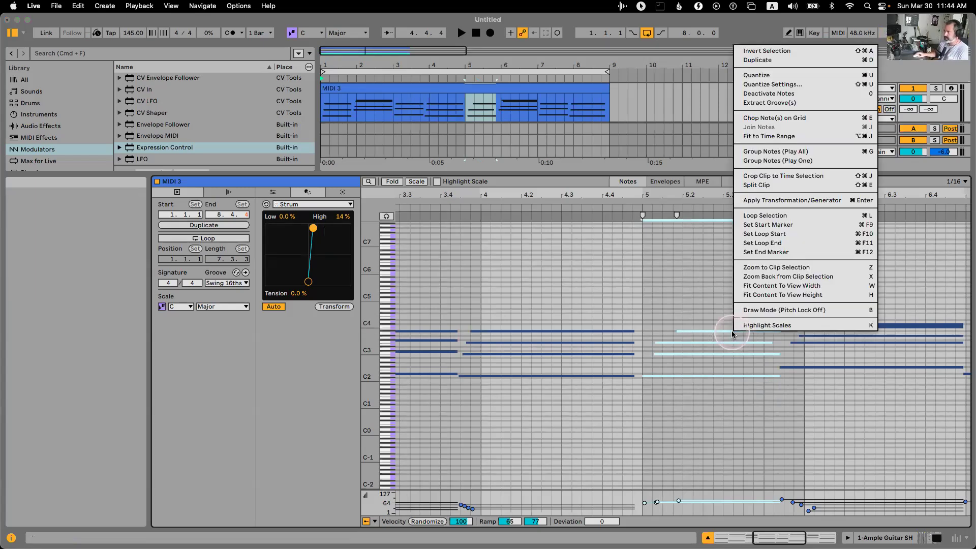
{"action": "left_click", "coordinate": [775, 138]}
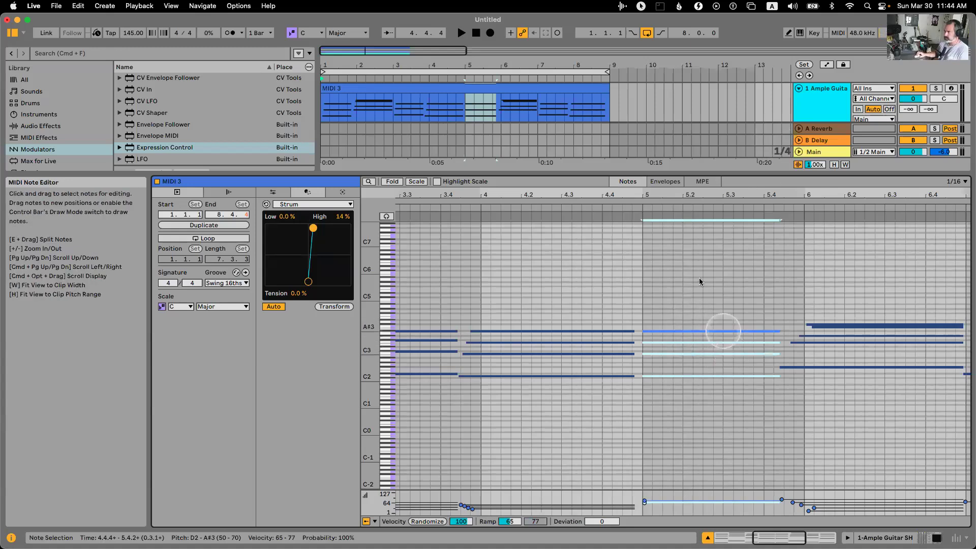
{"action": "left_click_drag", "start_coordinate": [331, 232], "coordinate": [309, 228]}
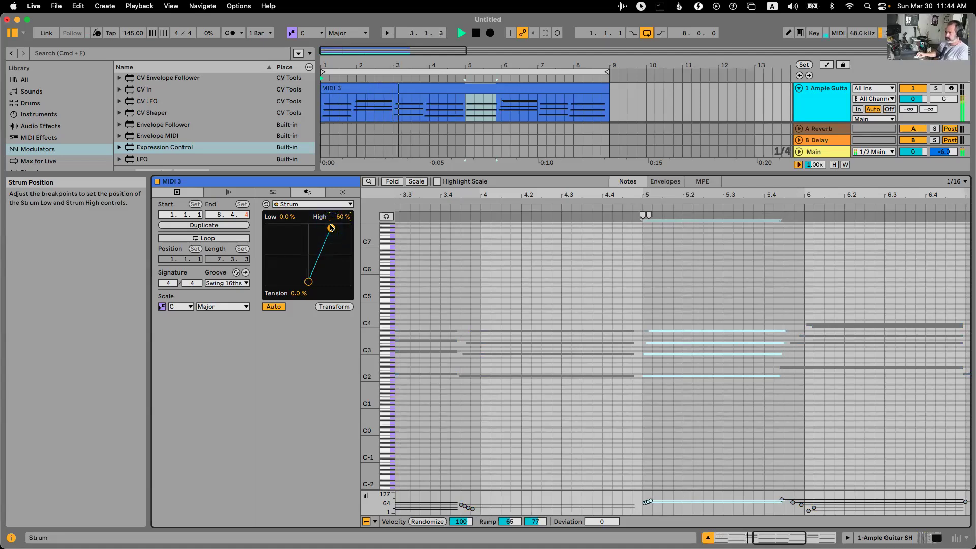
Move the C#4 note near bar 2 to start on 2.1.1 and play the clip.
{"action": "left_click", "coordinate": [556, 282]}
{"action": "scroll", "coordinate": [577, 289], "scroll_direction": "left", "scroll_amount": 5}
{"action": "scroll", "coordinate": [578, 289], "scroll_direction": "right", "scroll_amount": 5}
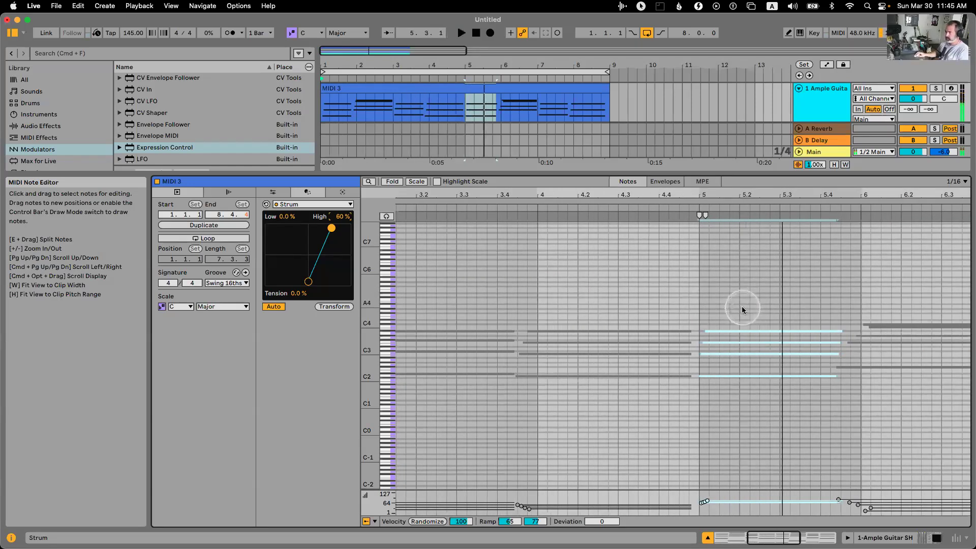
{"action": "left_click", "coordinate": [742, 331]}
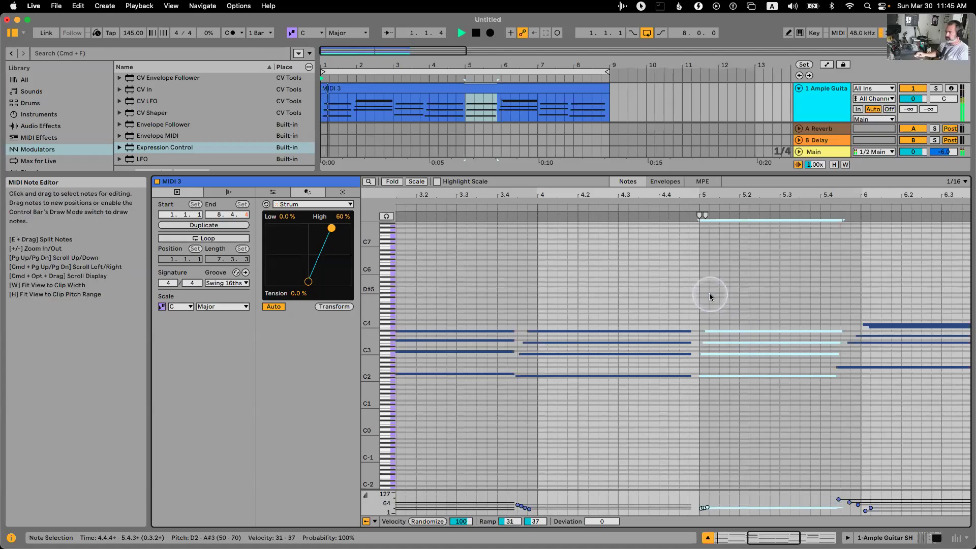
{"action": "scroll", "coordinate": [708, 292], "scroll_direction": "left", "scroll_amount": 5}
{"action": "left_click", "coordinate": [562, 327]}
{"action": "left_click_drag", "start_coordinate": [570, 328], "coordinate": [571, 329]}
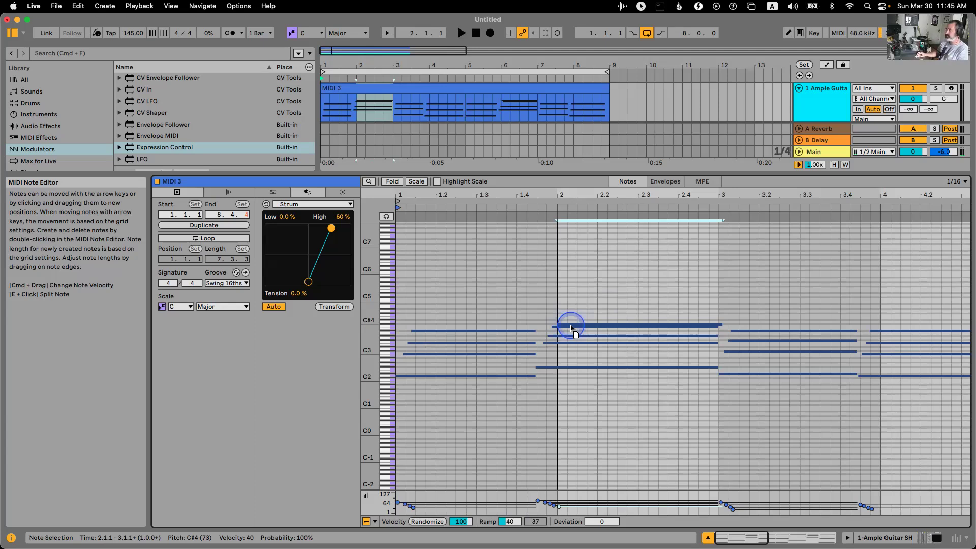
{"action": "left_click", "coordinate": [511, 213]}
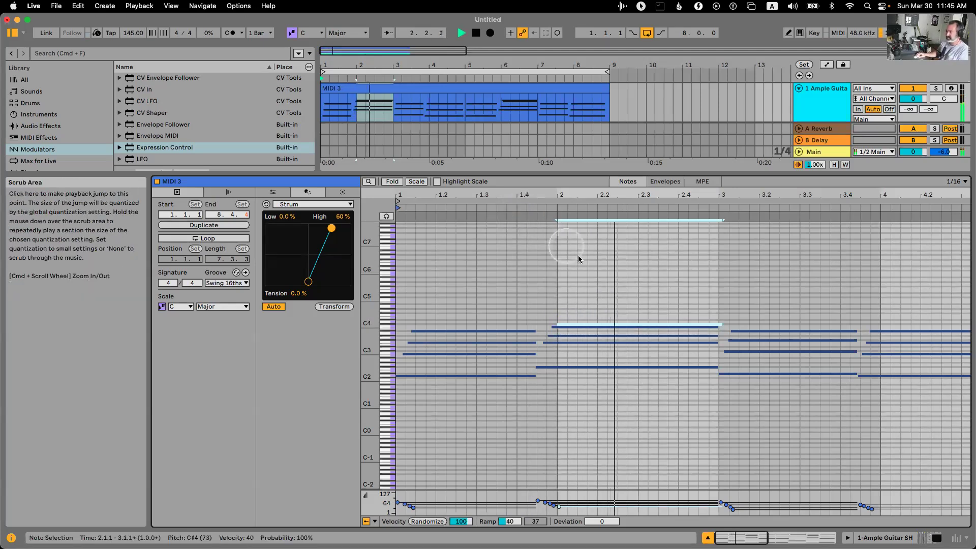
{"action": "scroll", "coordinate": [650, 305], "scroll_direction": "right", "scroll_amount": 5}
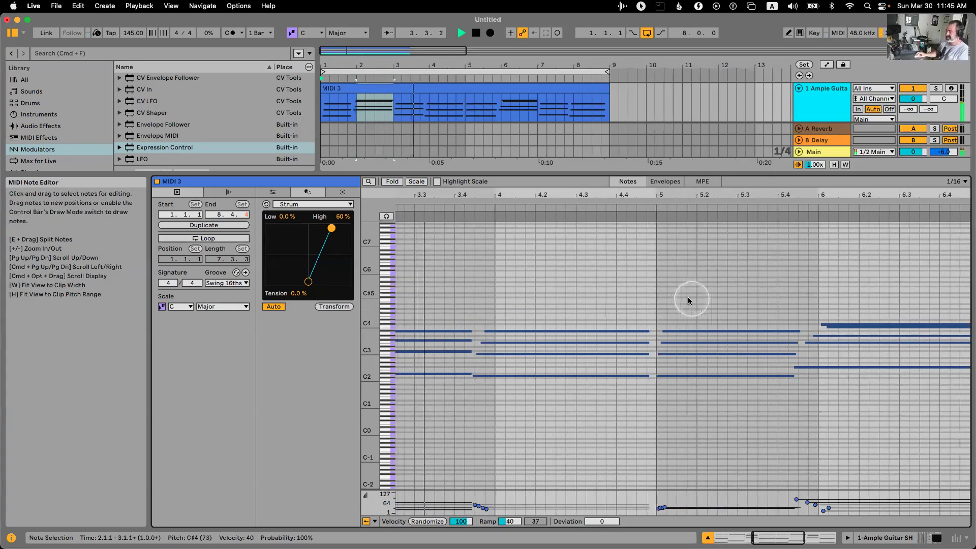
Delete the two spare tracks from the set.
{"action": "key", "text": "shift+Tab"}
{"action": "left_click", "coordinate": [828, 153]}
{"action": "key", "text": "Delete"}
{"action": "key", "text": "Delete"}
{"action": "key", "text": "space"}
Strip the guitar chain to Ample Guitar SH, removing Neo Soul, Expression Control and Keyboard Monitor.
{"action": "left_click", "coordinate": [822, 103]}
{"action": "left_click", "coordinate": [773, 183]}
{"action": "left_click", "coordinate": [675, 212]}
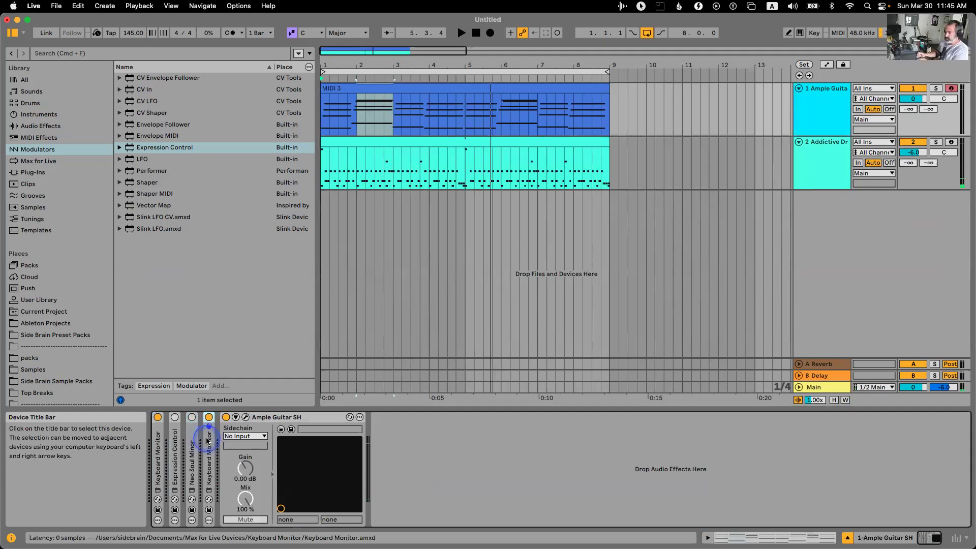
{"action": "key", "text": "Delete"}
{"action": "left_click", "coordinate": [191, 442]}
{"action": "key", "text": "Delete"}
{"action": "left_click", "coordinate": [178, 446]}
{"action": "key", "text": "Delete"}
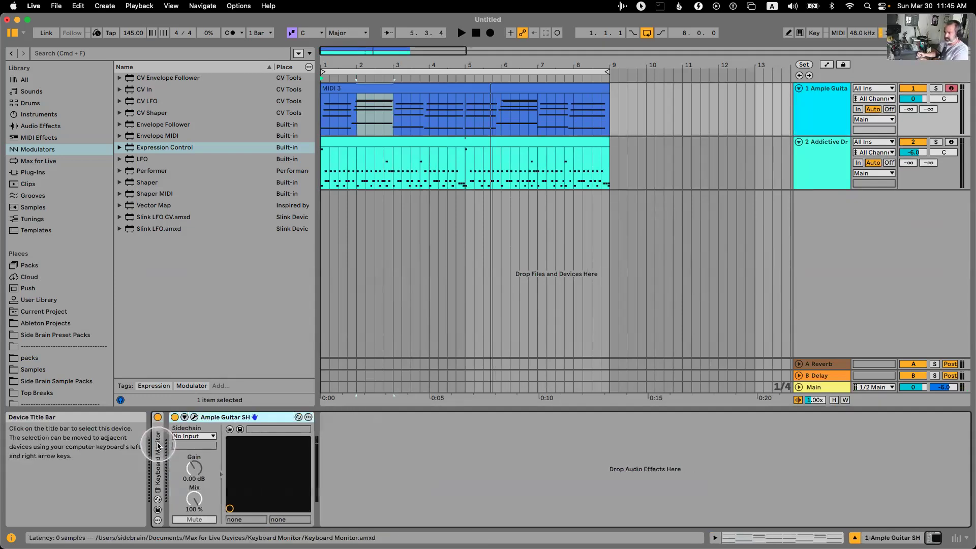
{"action": "left_click", "coordinate": [152, 444]}
{"action": "key", "text": "Delete"}
Load Roar from Audio Effects onto the guitar track after Ample Guitar SH.
{"action": "left_click", "coordinate": [544, 87]}
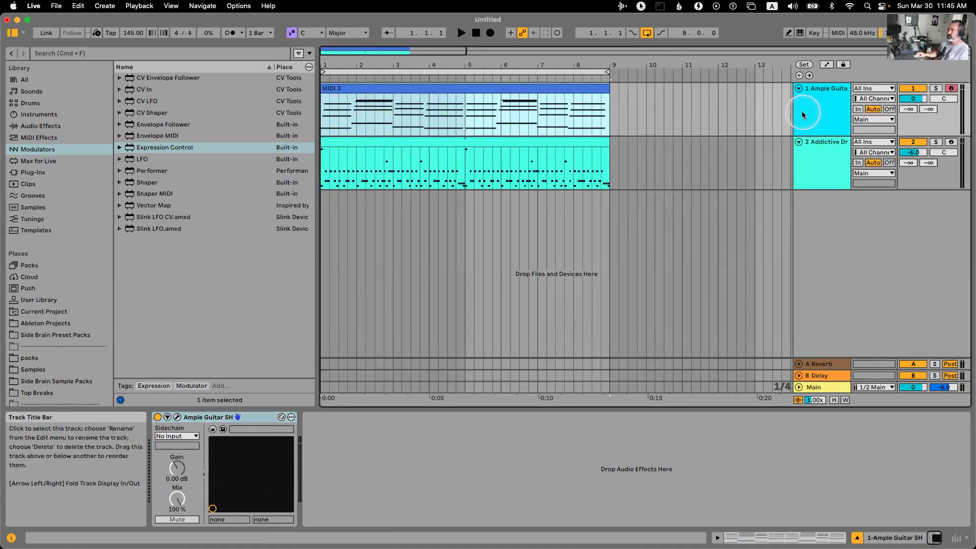
{"action": "left_click", "coordinate": [50, 135]}
{"action": "left_click", "coordinate": [50, 126]}
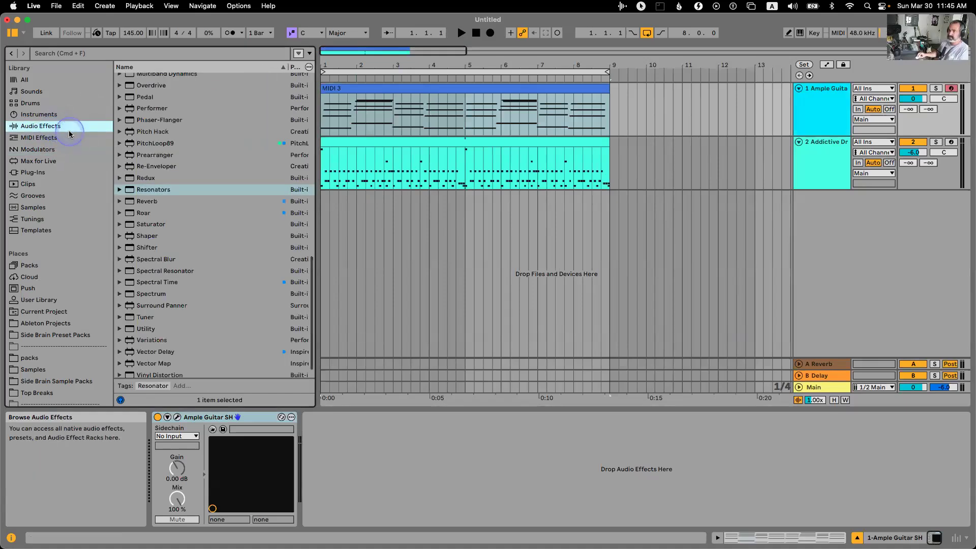
{"action": "scroll", "coordinate": [239, 171], "scroll_direction": "down", "scroll_amount": 3}
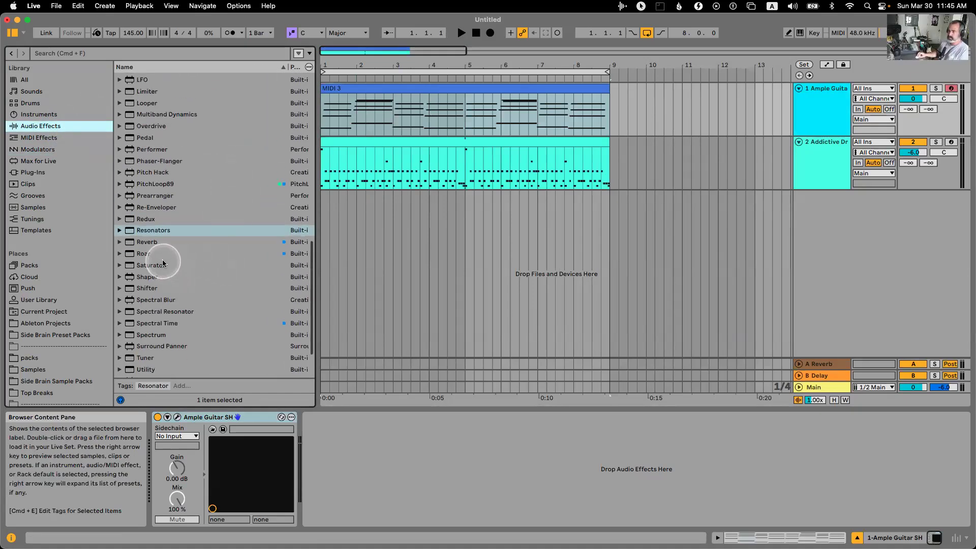
{"action": "double_click", "coordinate": [144, 254]}
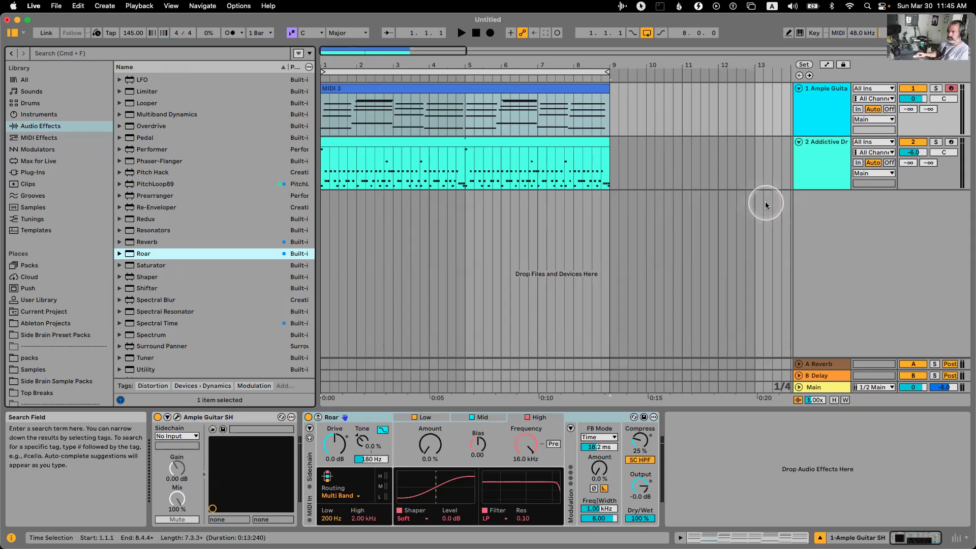
{"action": "left_click", "coordinate": [786, 180]}
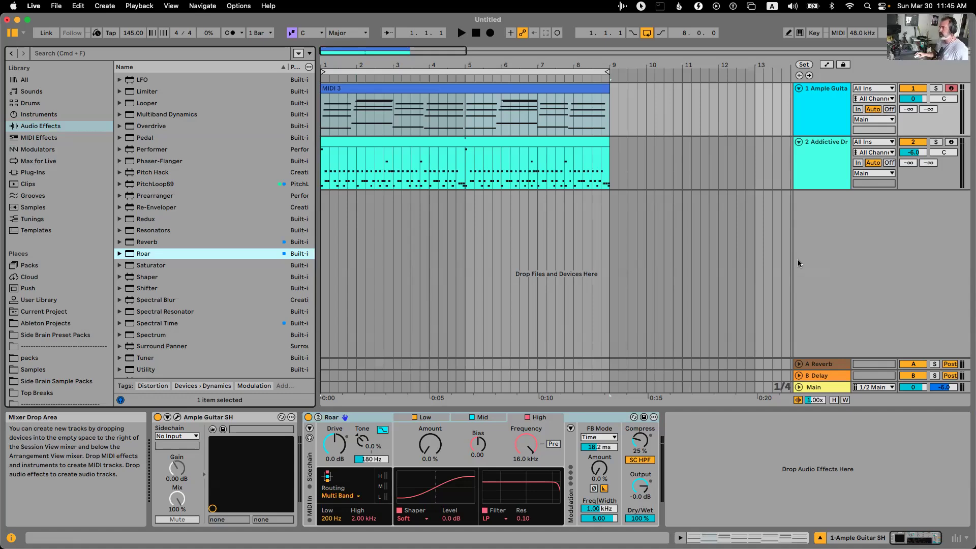
{"action": "left_click", "coordinate": [779, 246]}
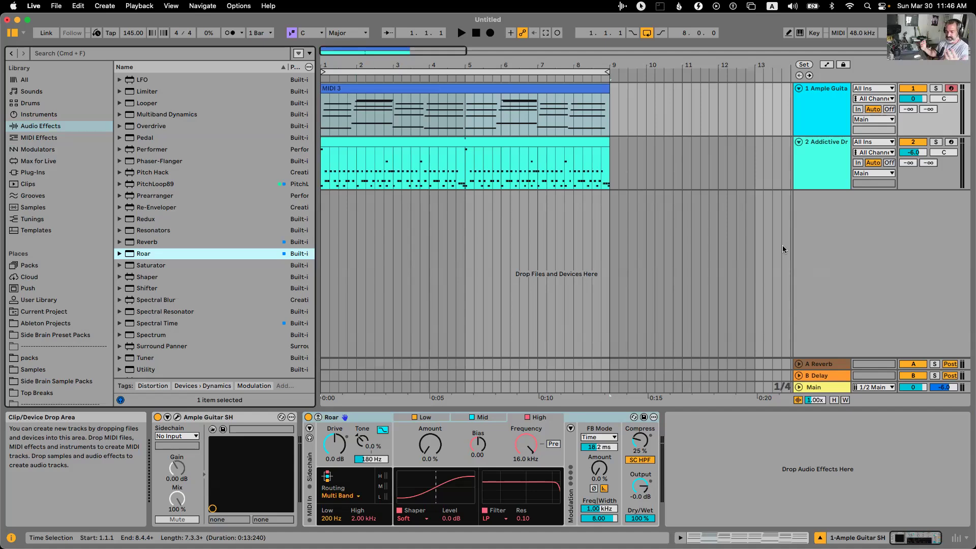
{"action": "left_click", "coordinate": [796, 254]}
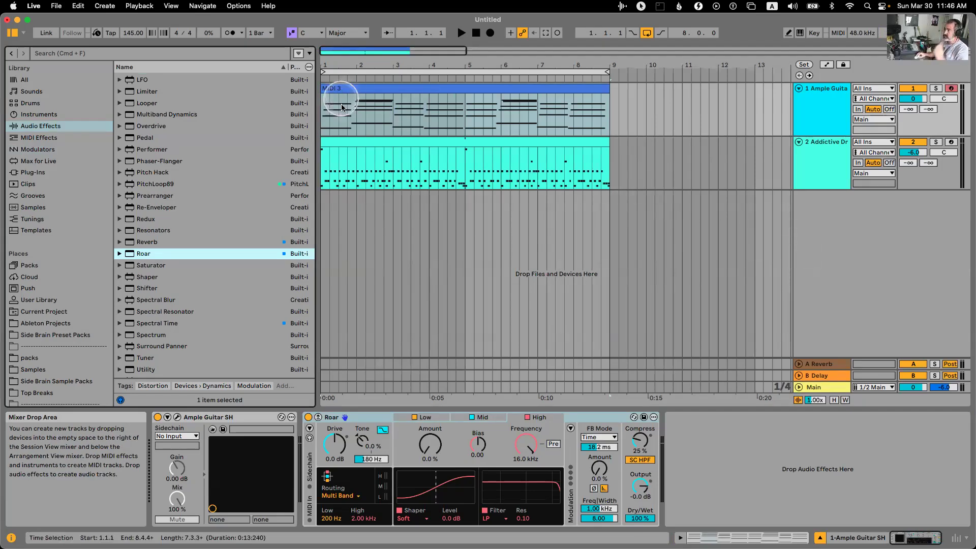
{"action": "left_click", "coordinate": [396, 93]}
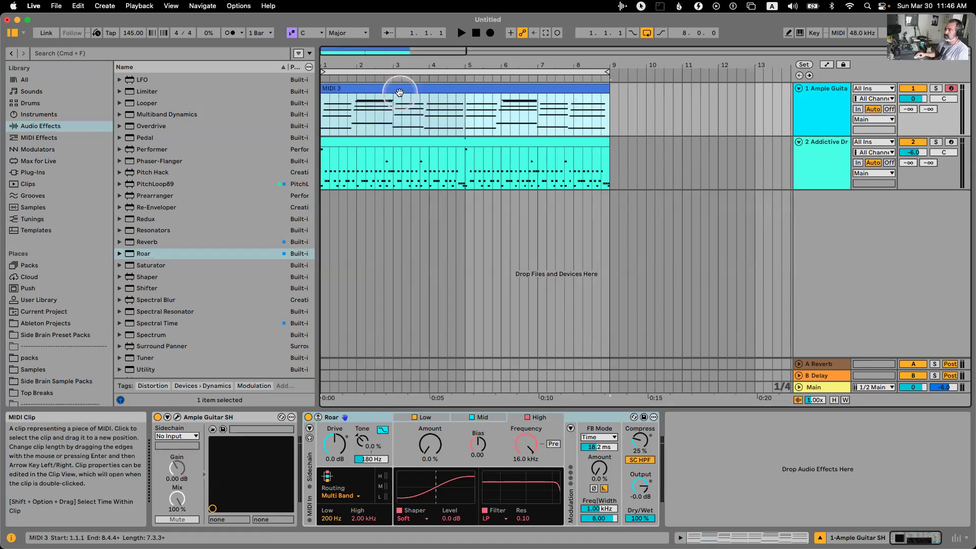
{"action": "right_click", "coordinate": [400, 93]}
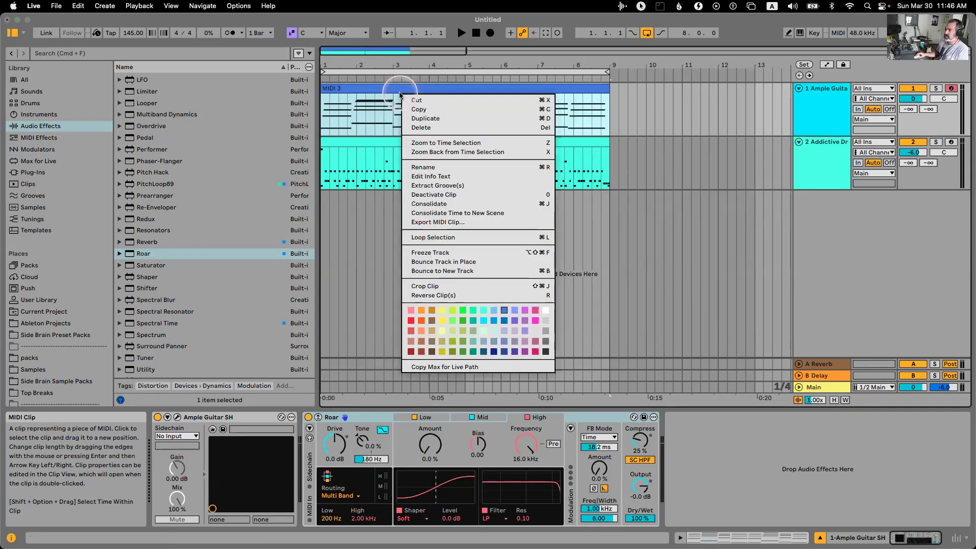
{"action": "left_click", "coordinate": [500, 262]}
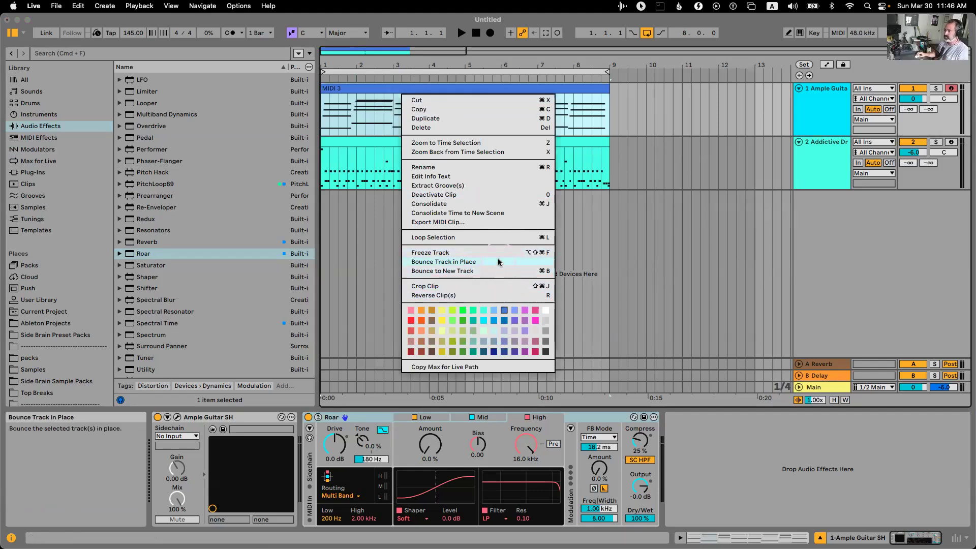
{"action": "left_click", "coordinate": [709, 192]}
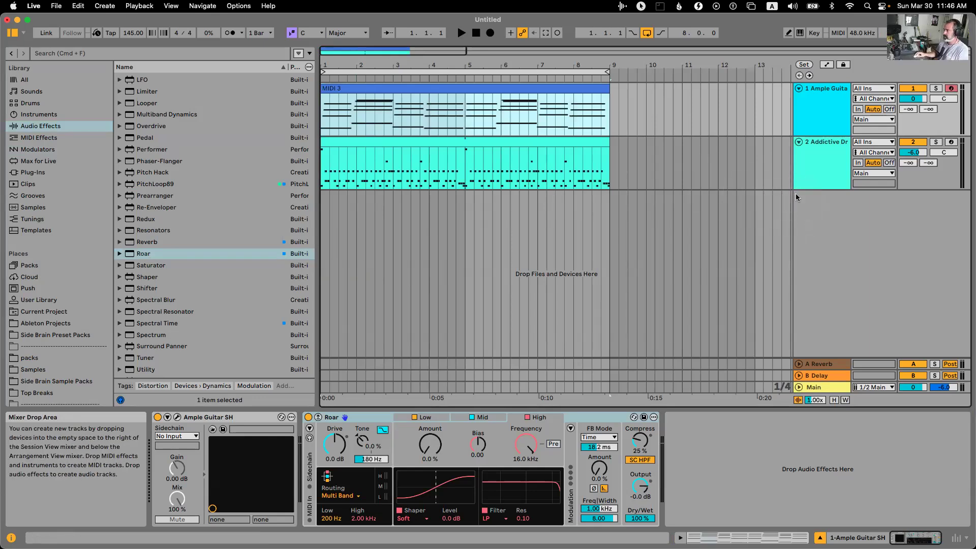
{"action": "left_click", "coordinate": [678, 155]}
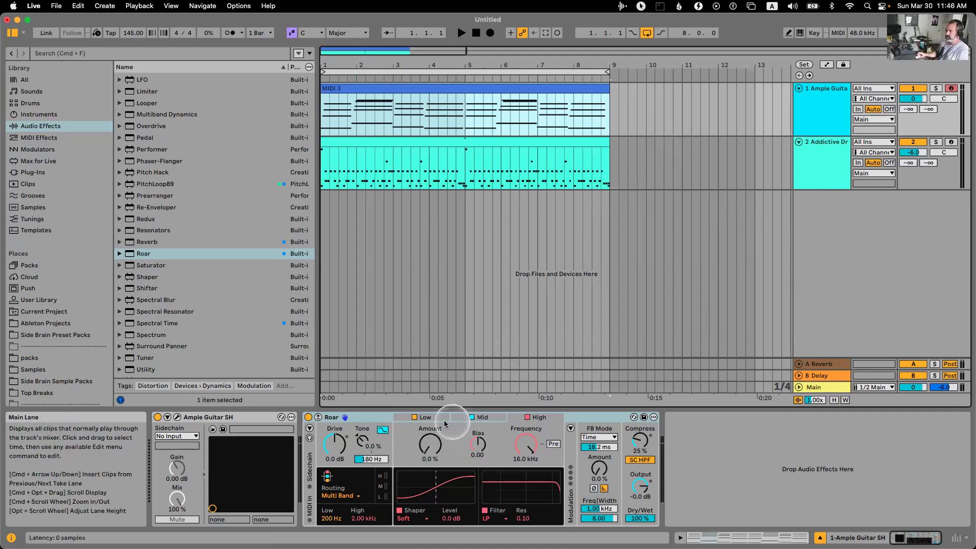
{"action": "left_click", "coordinate": [371, 416]}
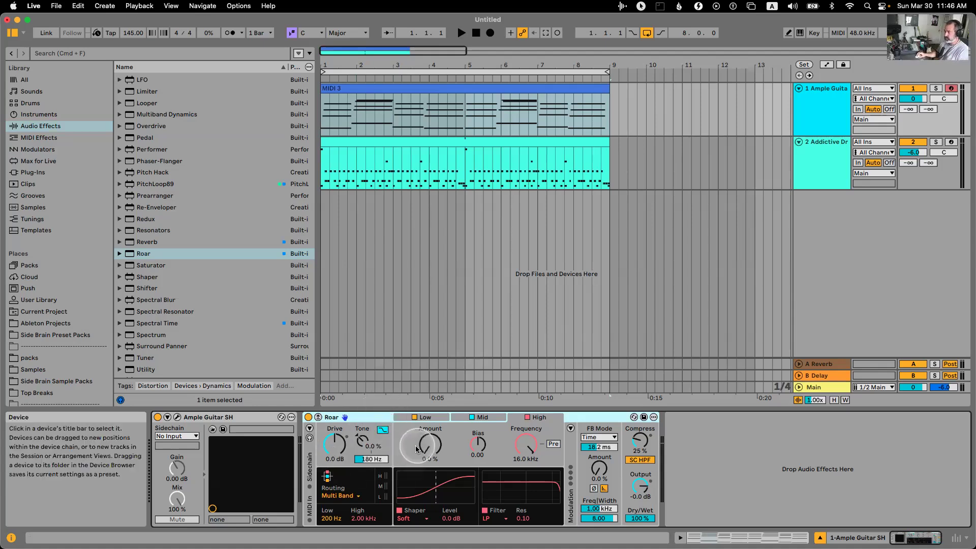
Set Roar to Serial routing with a Dispersion filter in Stage 1.
{"action": "left_click", "coordinate": [349, 497]}
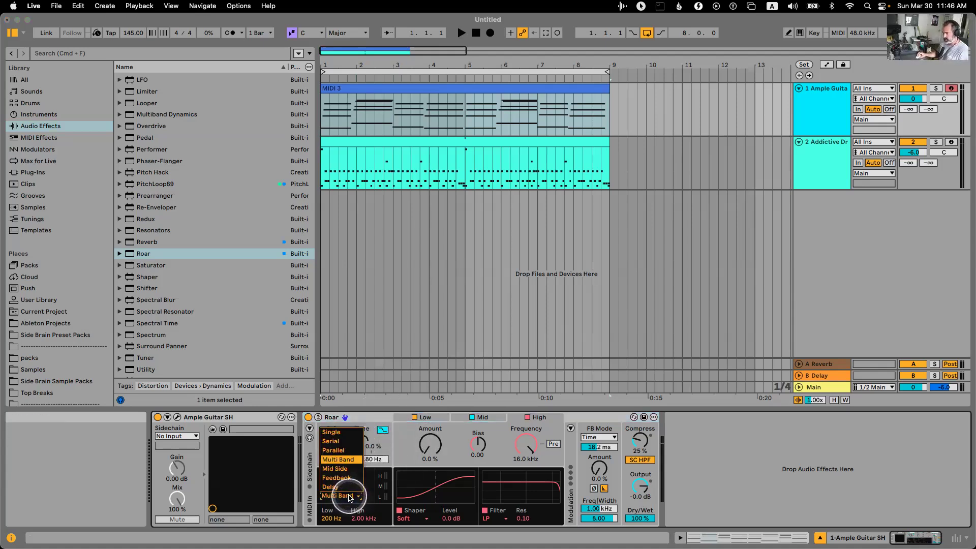
{"action": "left_click", "coordinate": [341, 441]}
{"action": "left_click", "coordinate": [427, 431]}
{"action": "left_click", "coordinate": [483, 418]}
{"action": "left_click", "coordinate": [436, 417]}
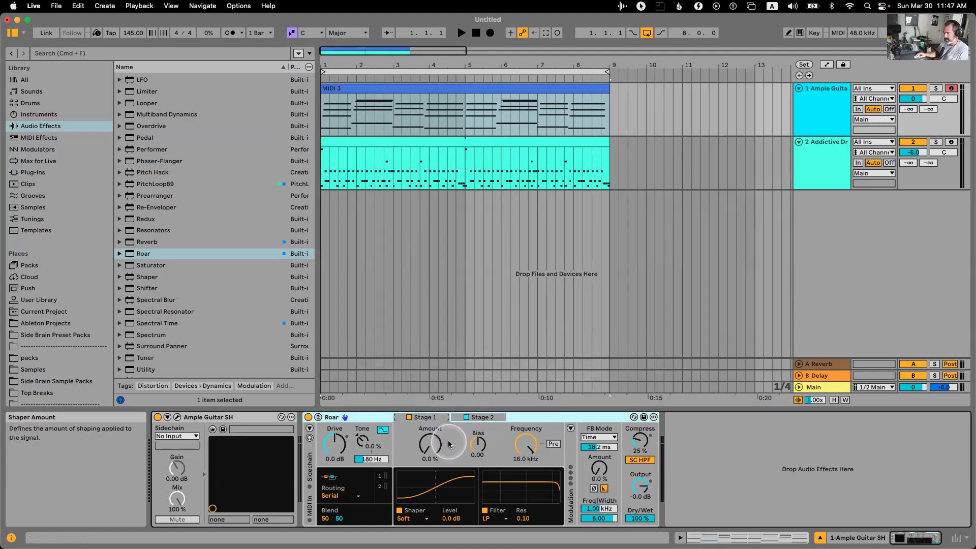
{"action": "left_click", "coordinate": [497, 522]}
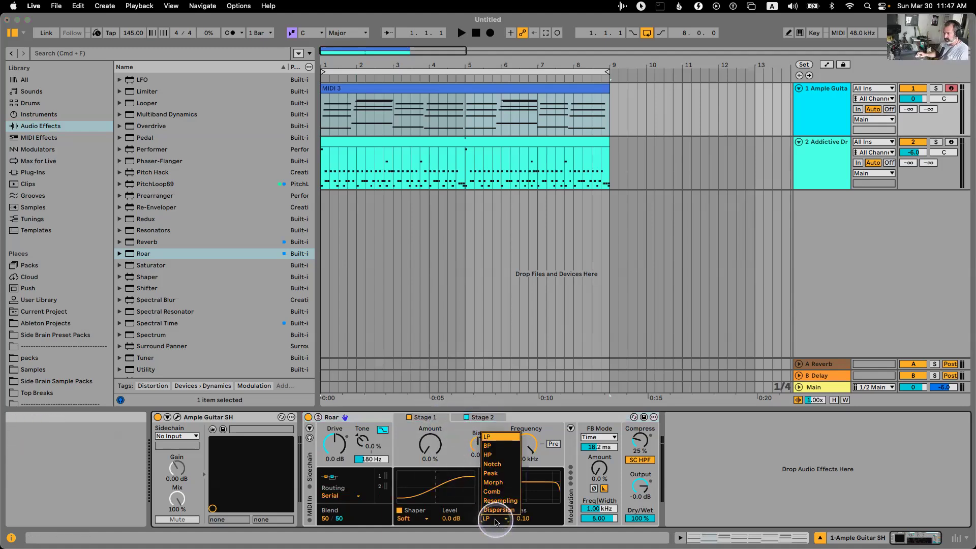
{"action": "left_click", "coordinate": [505, 514]}
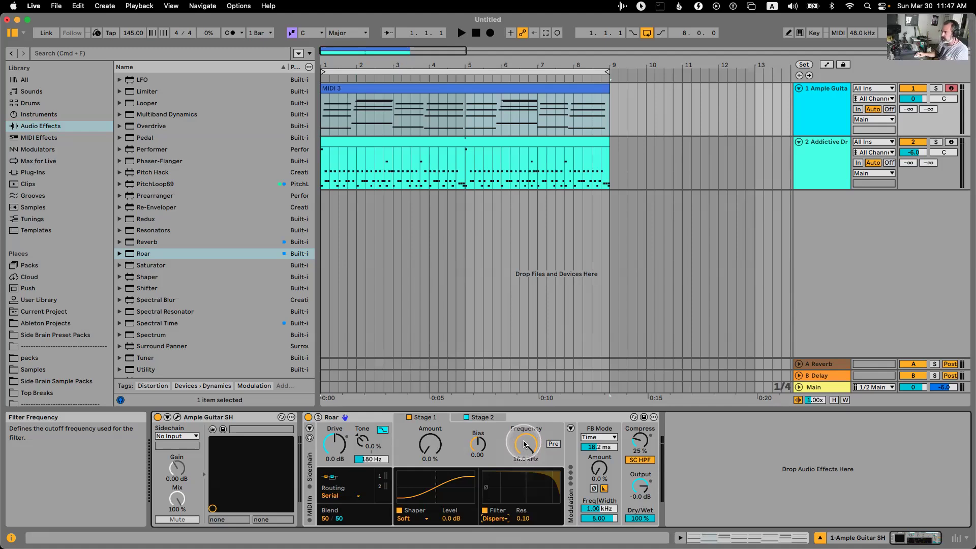
Solo the guitar, lower Roar's filter frequency to 4.55 kHz, and expand Modulation.
{"action": "left_click", "coordinate": [935, 88]}
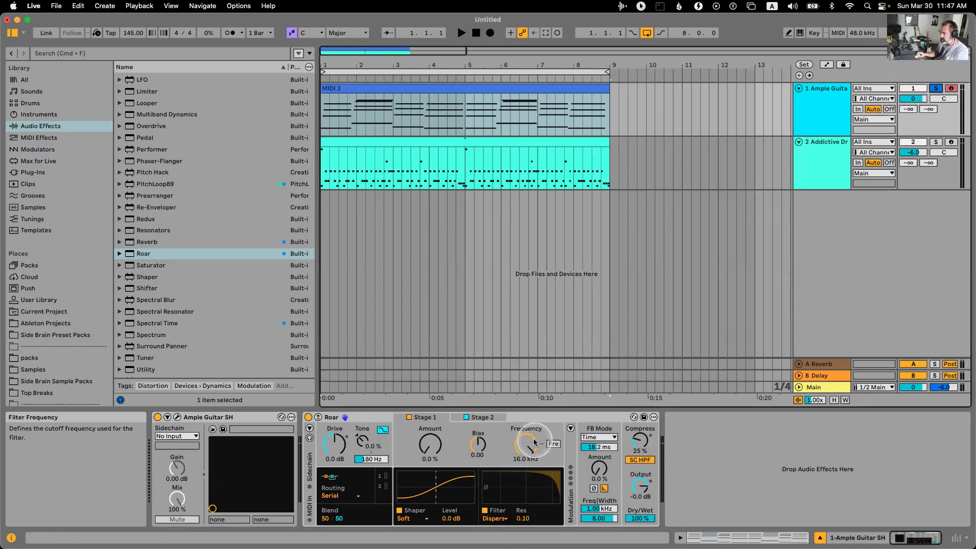
{"action": "key", "text": "space"}
{"action": "mouse_move", "coordinate": [534, 442]}
{"action": "left_mouse_down"}
{"action": "mouse_move", "coordinate": [534, 477]}
{"action": "mouse_move", "coordinate": [529, 443]}
{"action": "left_mouse_up"}
{"action": "key", "text": "space"}
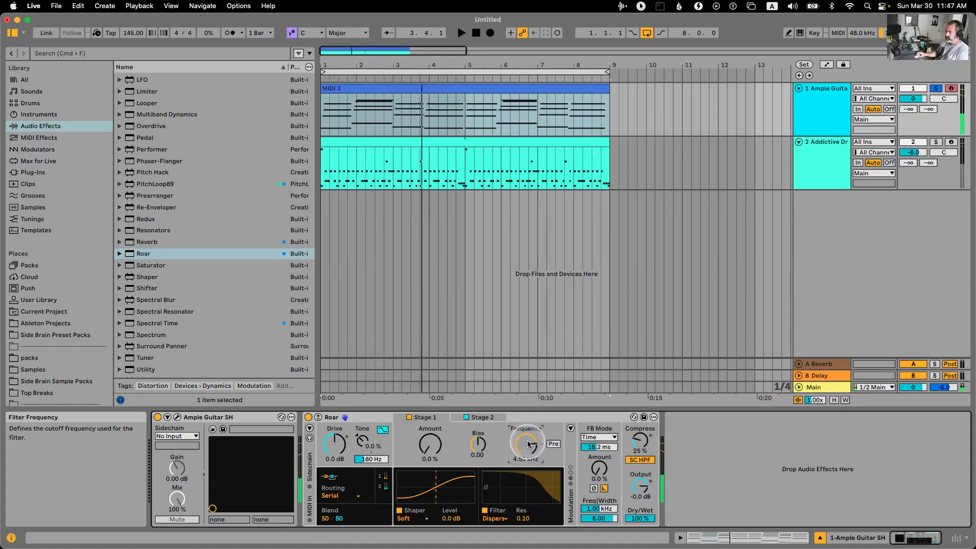
{"action": "left_click", "coordinate": [571, 429]}
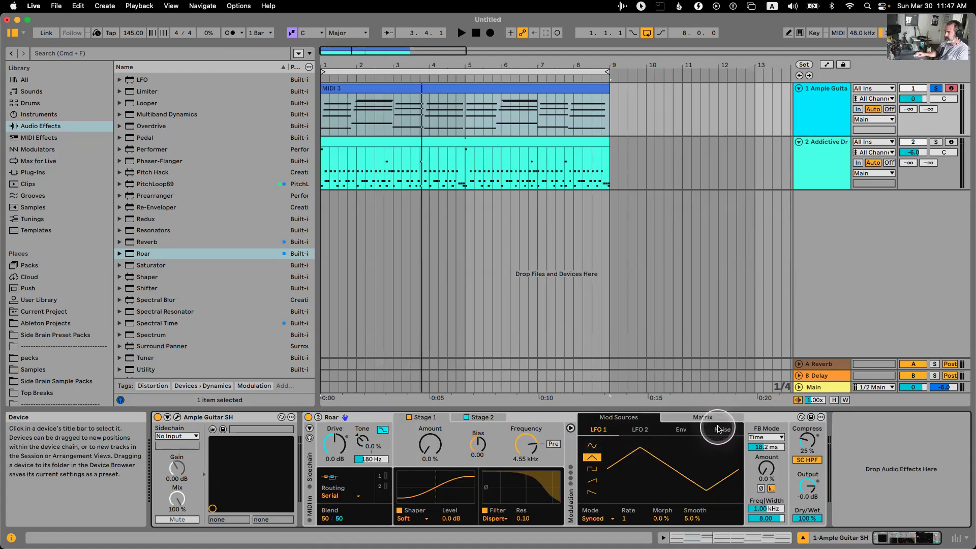
In Roar's Matrix, route the Noise modulator to Filter 1 Frequency at 10.
{"action": "left_click", "coordinate": [703, 417]}
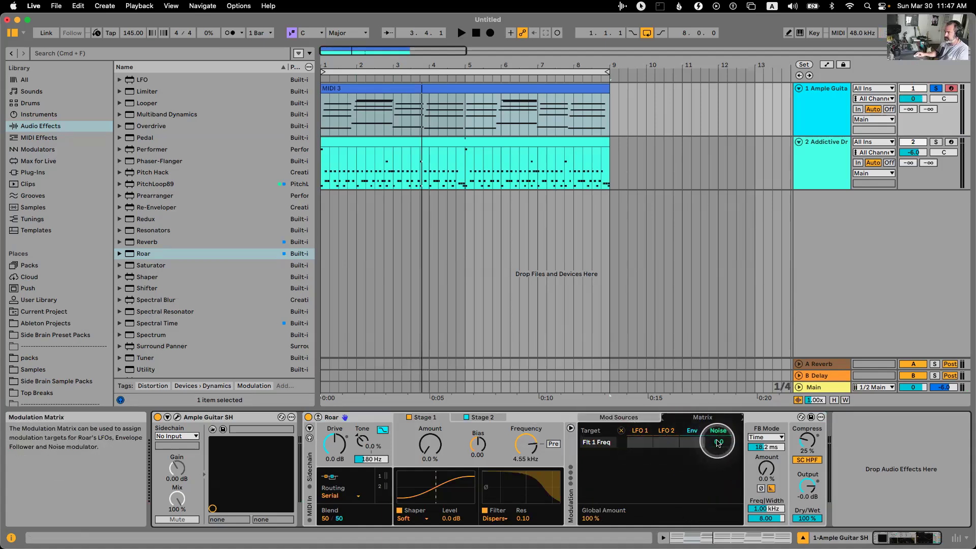
{"action": "left_click", "coordinate": [718, 442]}
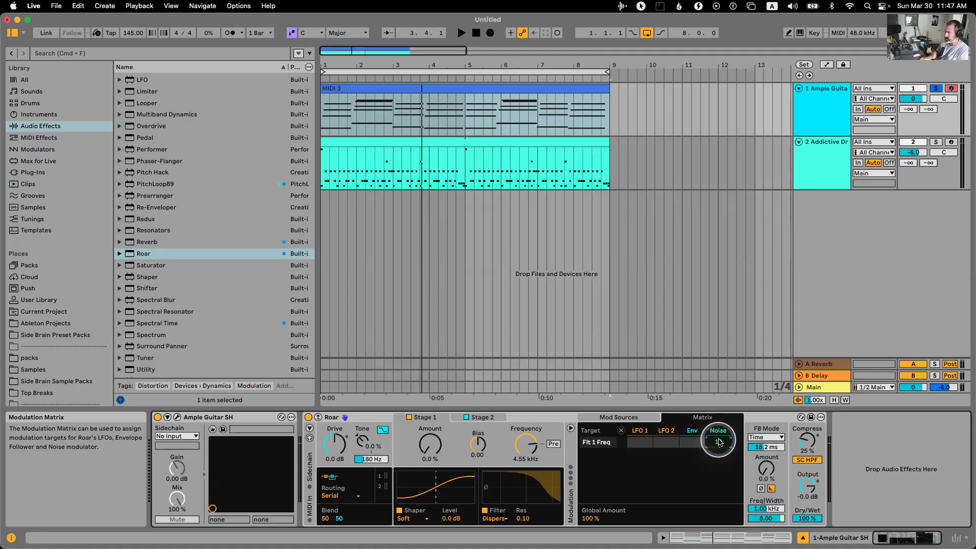
{"action": "left_click", "coordinate": [620, 453]}
{"action": "key", "text": "space"}
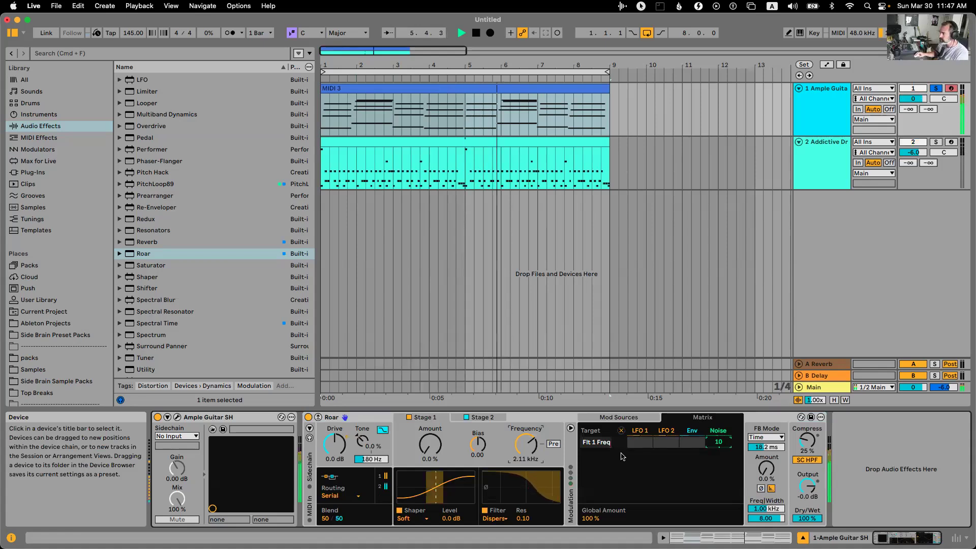
{"action": "key", "text": "space"}
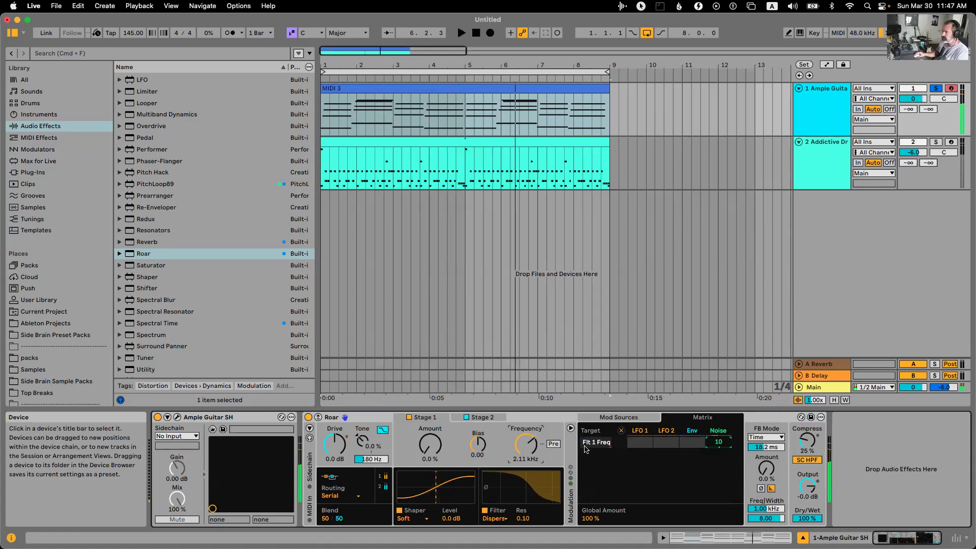
Give Roar's Stage 2 a 5.6% Noise shaper and an 8.32 kHz high-pass filter.
{"action": "left_click", "coordinate": [497, 419]}
{"action": "left_click", "coordinate": [407, 518]}
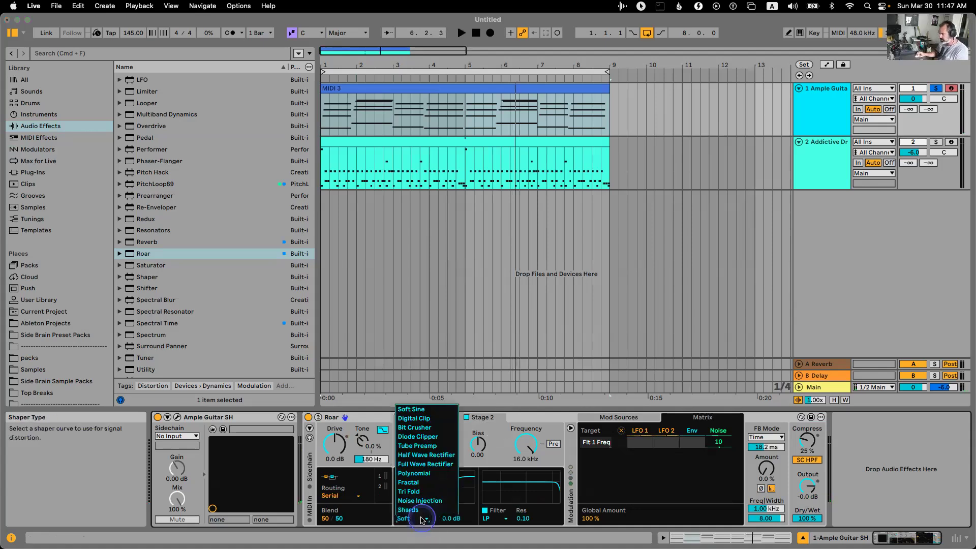
{"action": "left_click", "coordinate": [419, 501]}
{"action": "key", "text": "space"}
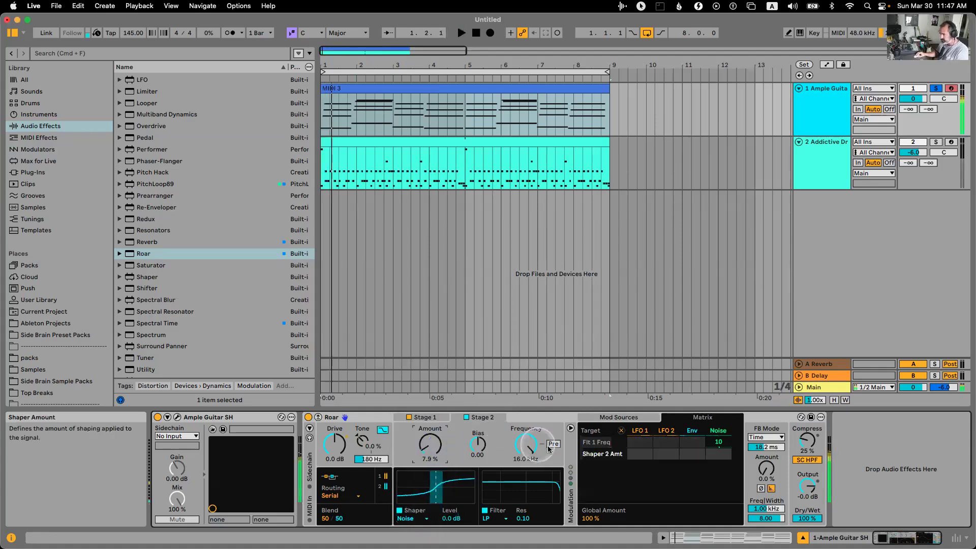
{"action": "left_click", "coordinate": [499, 518]}
{"action": "left_click", "coordinate": [495, 449]}
{"action": "left_click_drag", "start_coordinate": [523, 444], "coordinate": [523, 457]}
{"action": "left_click_drag", "start_coordinate": [436, 445], "coordinate": [436, 451]}
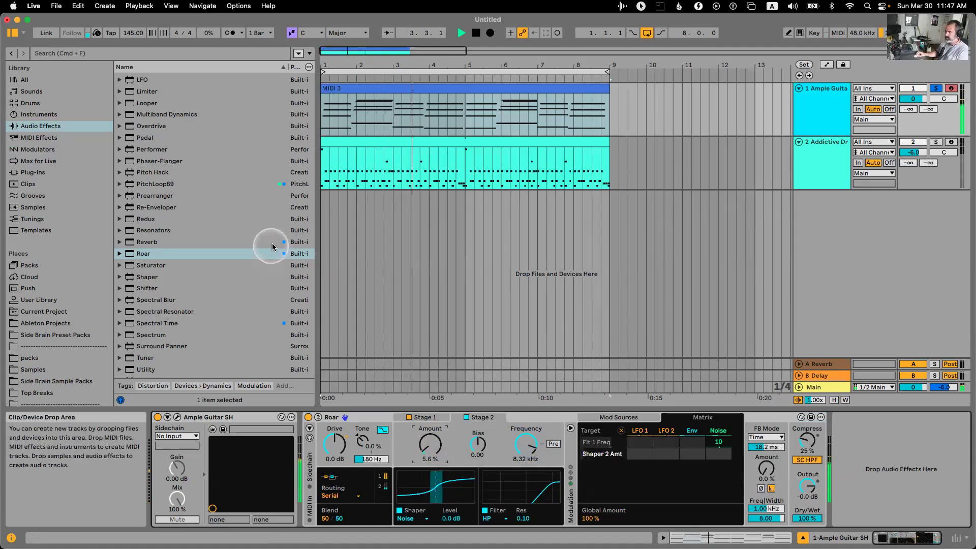
Audition an Auto Filter after Roar, then remove it.
{"action": "key", "text": "space"}
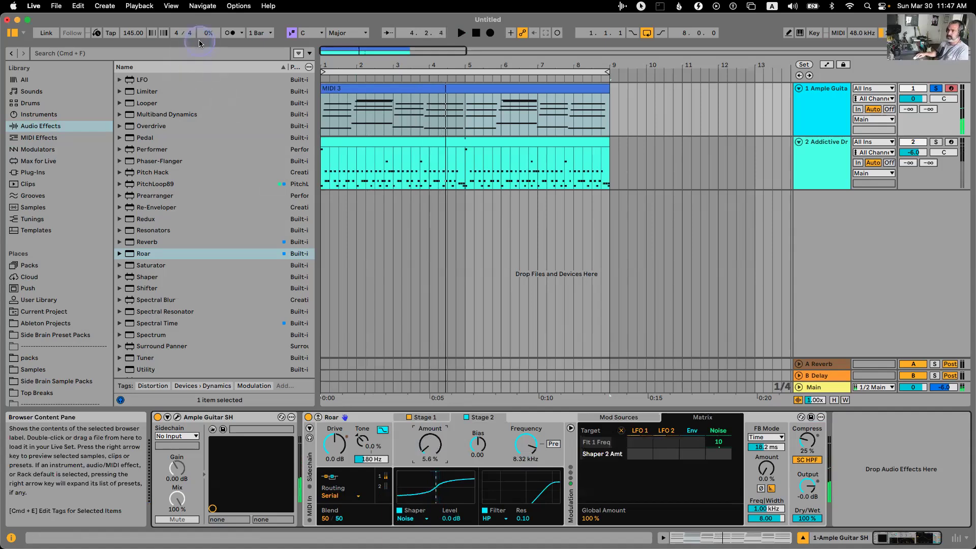
{"action": "scroll", "coordinate": [209, 169], "scroll_direction": "up", "scroll_amount": 15}
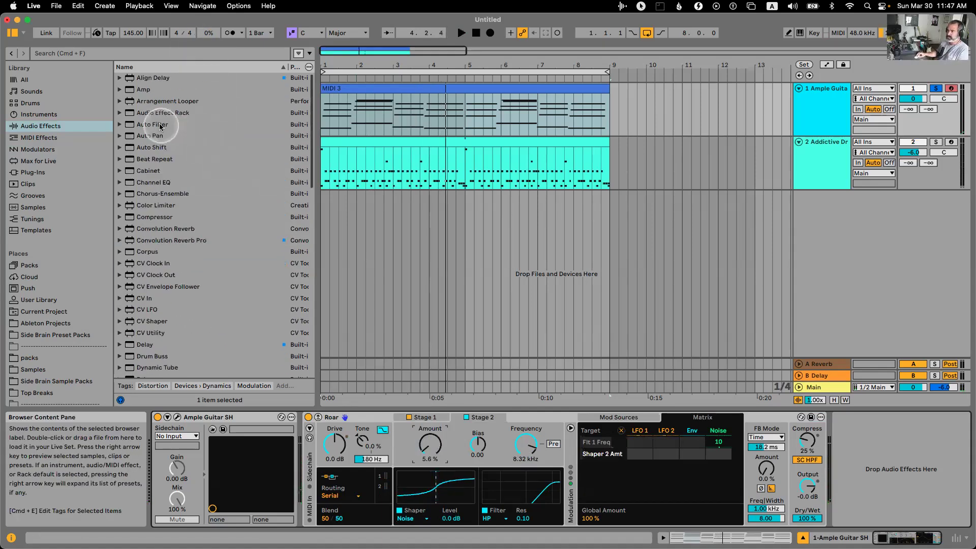
{"action": "double_click", "coordinate": [158, 124]}
{"action": "left_click_drag", "start_coordinate": [905, 472], "coordinate": [871, 466]}
{"action": "key", "text": "space"}
{"action": "left_click", "coordinate": [817, 417]}
{"action": "key", "text": "Delete"}
Add the OTT Multiband Dynamics preset after Roar on the guitar track.
{"action": "scroll", "coordinate": [183, 139], "scroll_direction": "down", "scroll_amount": 10}
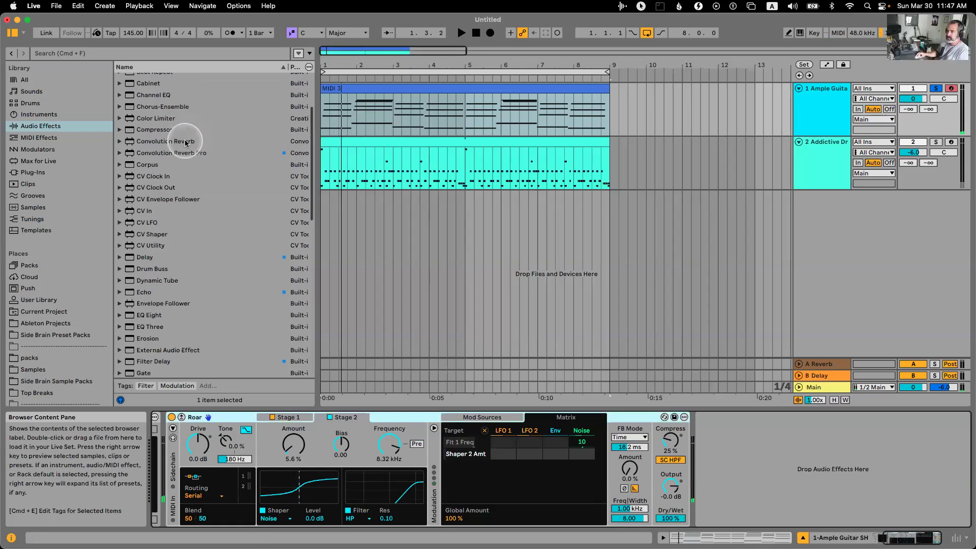
{"action": "scroll", "coordinate": [186, 143], "scroll_direction": "down", "scroll_amount": 6}
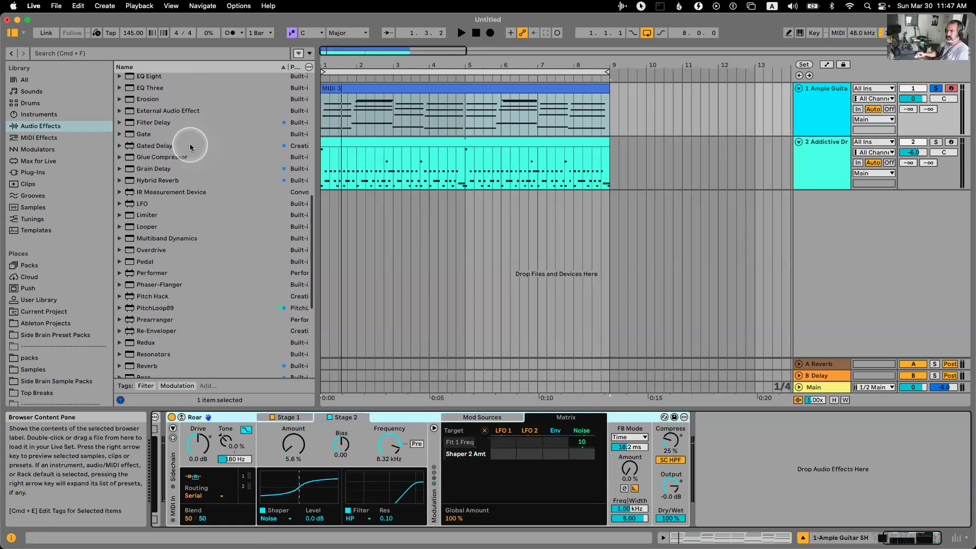
{"action": "left_click", "coordinate": [120, 196]}
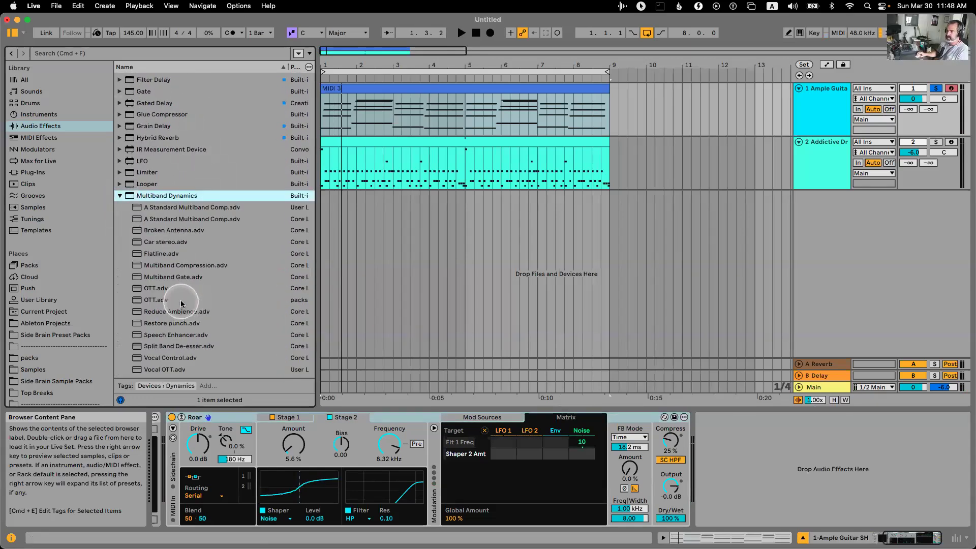
{"action": "left_click_drag", "start_coordinate": [176, 300], "coordinate": [935, 513]}
{"action": "left_click", "coordinate": [935, 513]}
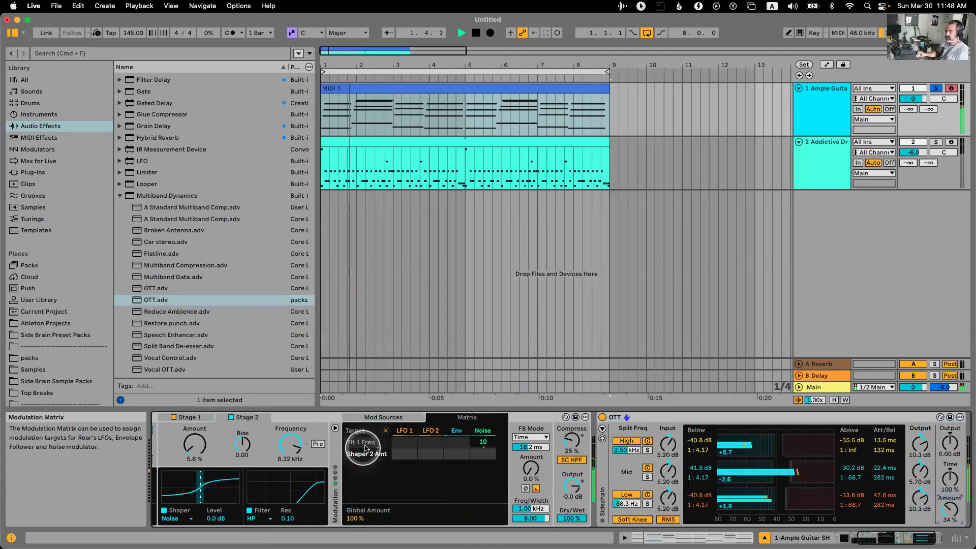
Set Roar's Stage 2 shaper amount to 0.8%, bias to 1.00, and high-pass to 3.66 kHz.
{"action": "left_click_drag", "start_coordinate": [191, 450], "coordinate": [191, 467]}
{"action": "key", "text": "space"}
{"action": "left_click_drag", "start_coordinate": [291, 445], "coordinate": [291, 465]}
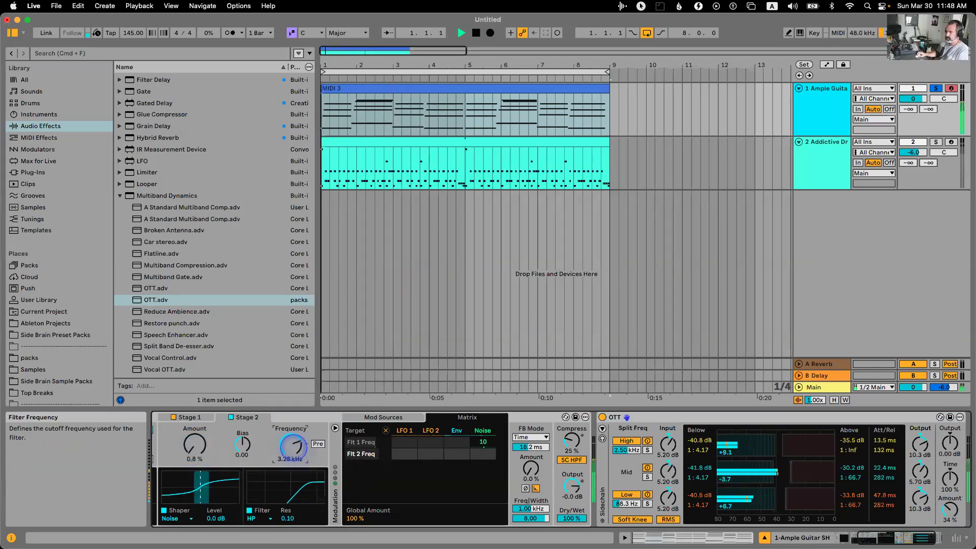
{"action": "left_click_drag", "start_coordinate": [242, 444], "coordinate": [242, 413]}
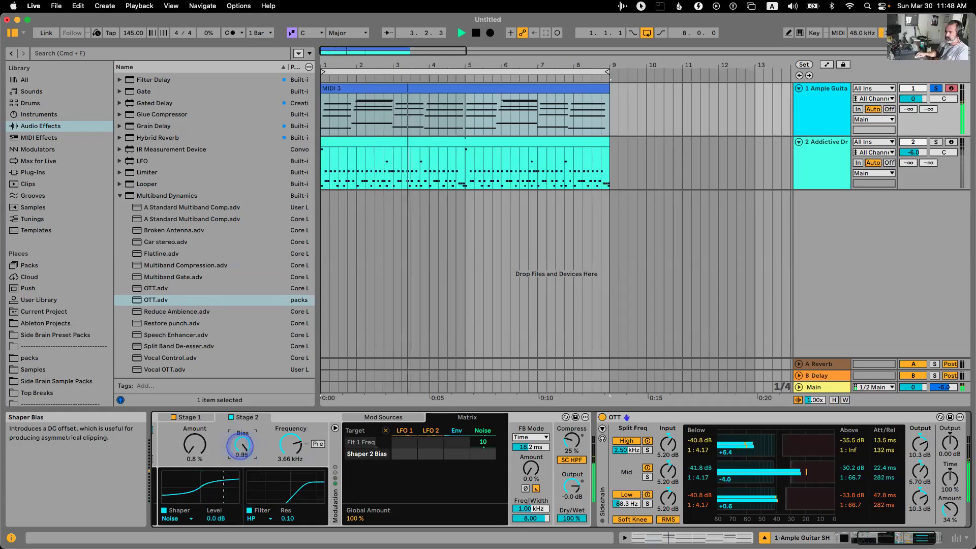
Shift Roar's stage blend to 82/18.
{"action": "scroll", "coordinate": [240, 445], "scroll_direction": "left", "scroll_amount": 5}
{"action": "left_click", "coordinate": [335, 517]}
{"action": "key", "text": "space"}
{"action": "left_click_drag", "start_coordinate": [337, 519], "coordinate": [337, 503]}
{"action": "left_click", "coordinate": [429, 445]}
{"action": "scroll", "coordinate": [427, 447], "scroll_direction": "right", "scroll_amount": 5}
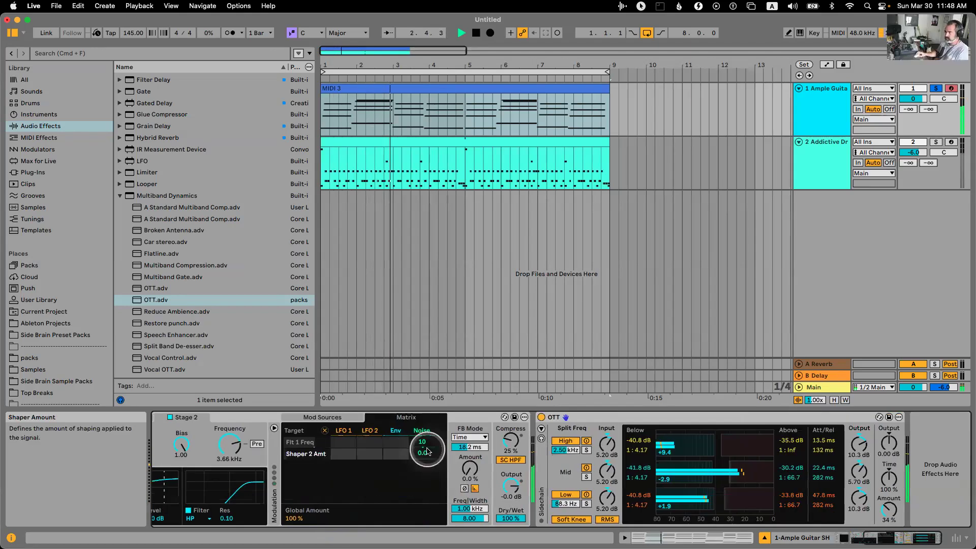
{"action": "left_click", "coordinate": [120, 196]}
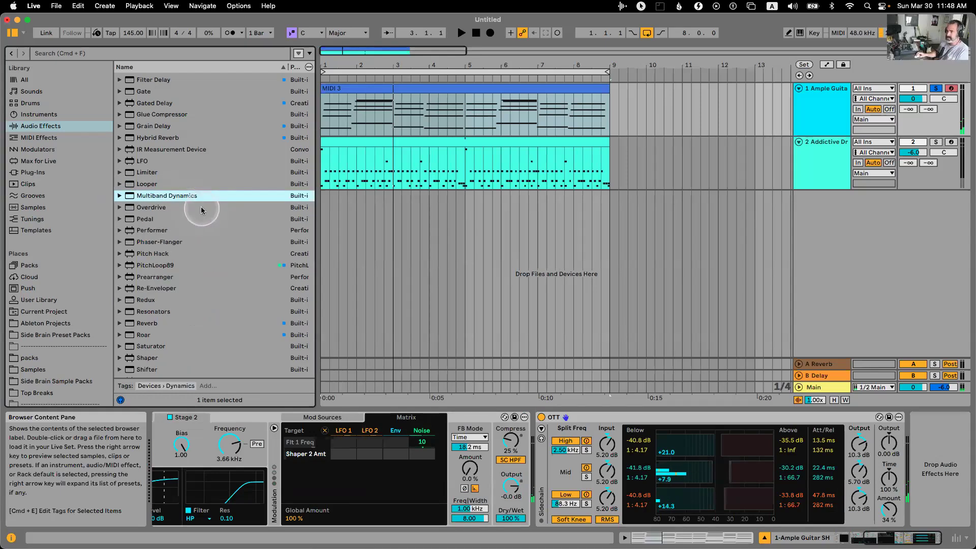
{"action": "scroll", "coordinate": [191, 206], "scroll_direction": "down", "scroll_amount": 8}
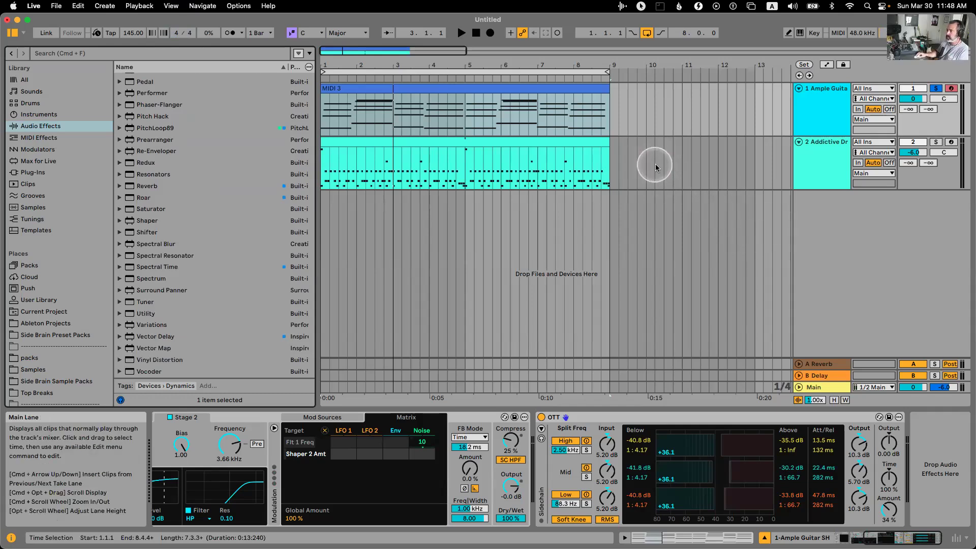
Insert a new MIDI track and search the instrument library for 'e piano'.
{"action": "left_click", "coordinate": [820, 118]}
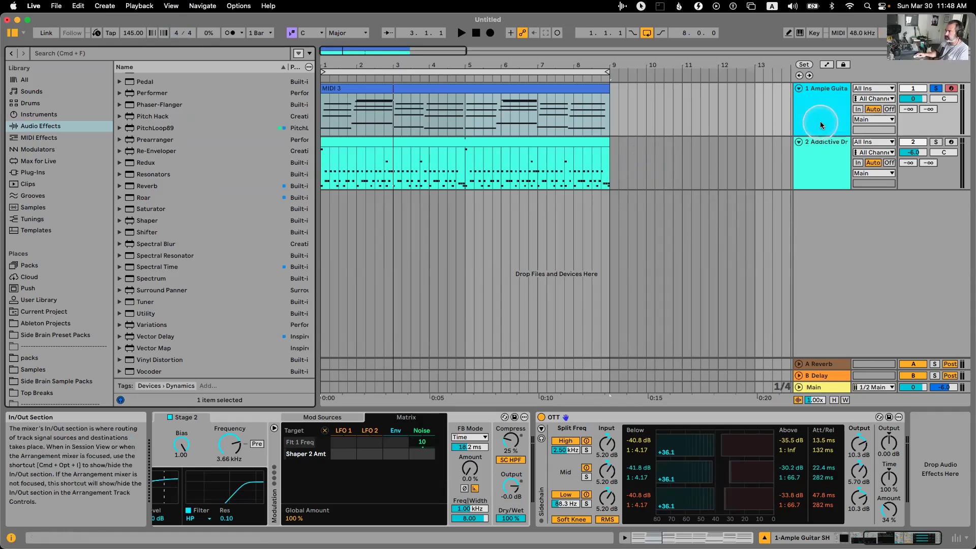
{"action": "key", "text": "super+shift+t"}
{"action": "left_click", "coordinate": [39, 114]}
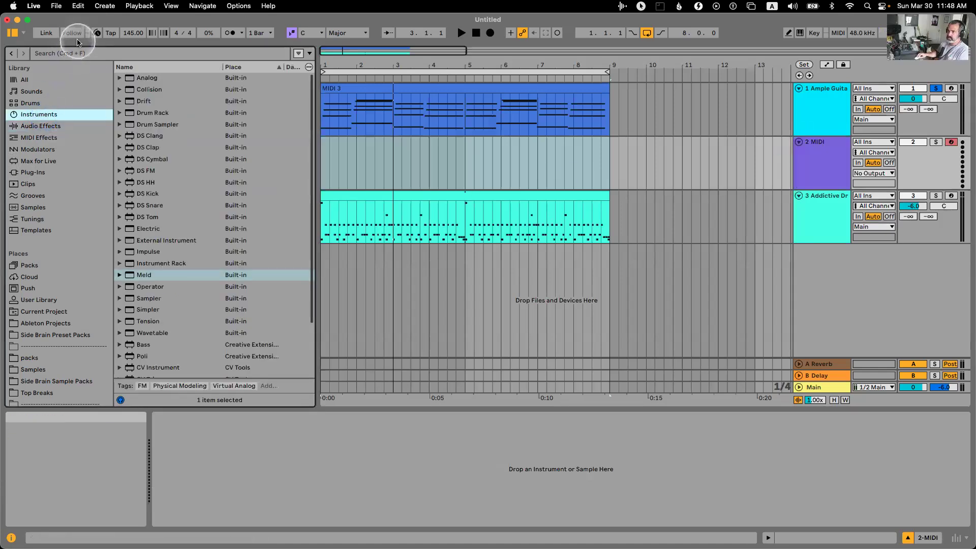
{"action": "left_click", "coordinate": [71, 53]}
{"action": "type", "text": "e piano"}
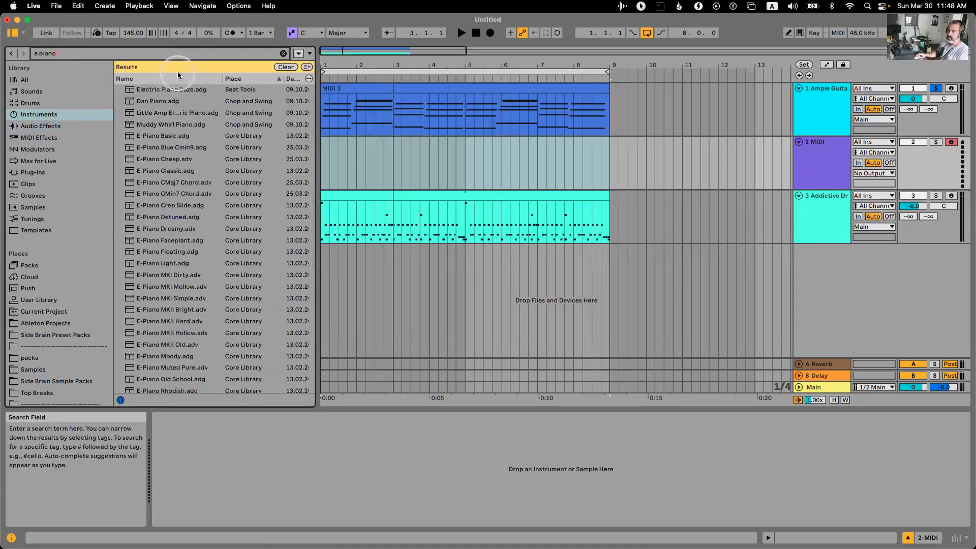
Audition electric piano presets and load E-Piano Basic onto the new MIDI track.
{"action": "left_click", "coordinate": [173, 90]}
{"action": "left_click", "coordinate": [195, 113]}
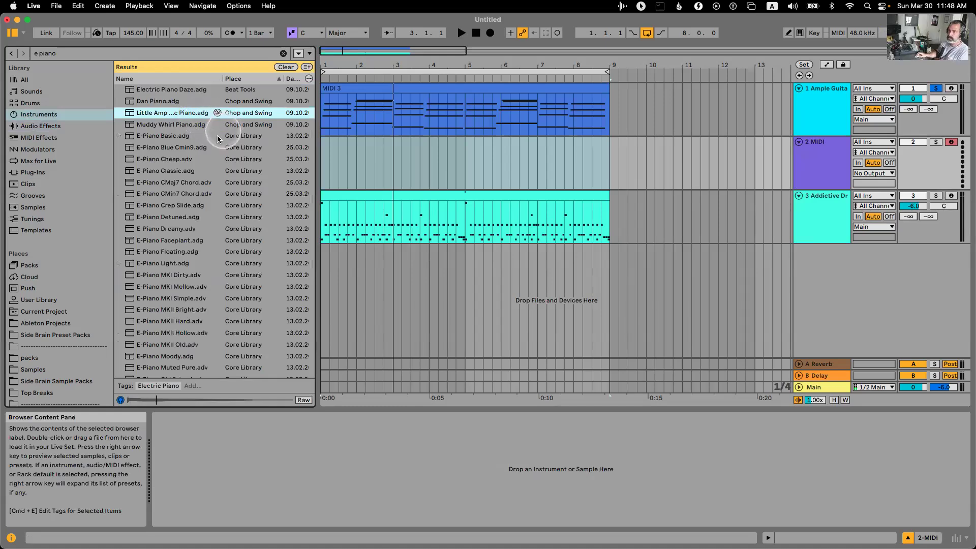
{"action": "left_click", "coordinate": [192, 159]}
{"action": "left_click", "coordinate": [196, 171]}
{"action": "left_click_drag", "start_coordinate": [196, 171], "coordinate": [231, 179]}
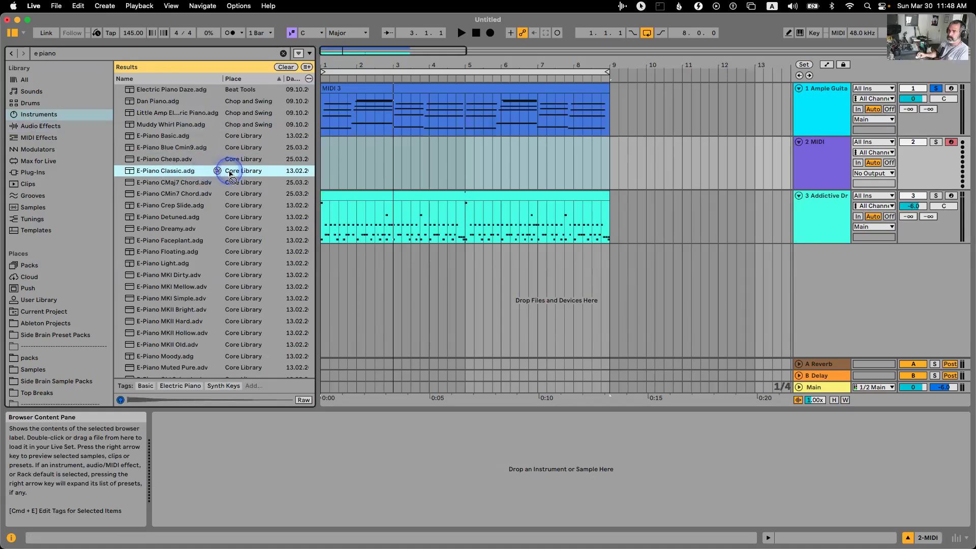
{"action": "left_click", "coordinate": [181, 147]}
{"action": "left_click", "coordinate": [172, 136]}
{"action": "left_click", "coordinate": [188, 193]}
{"action": "left_click", "coordinate": [169, 138]}
{"action": "left_click_drag", "start_coordinate": [492, 177], "coordinate": [492, 175]}
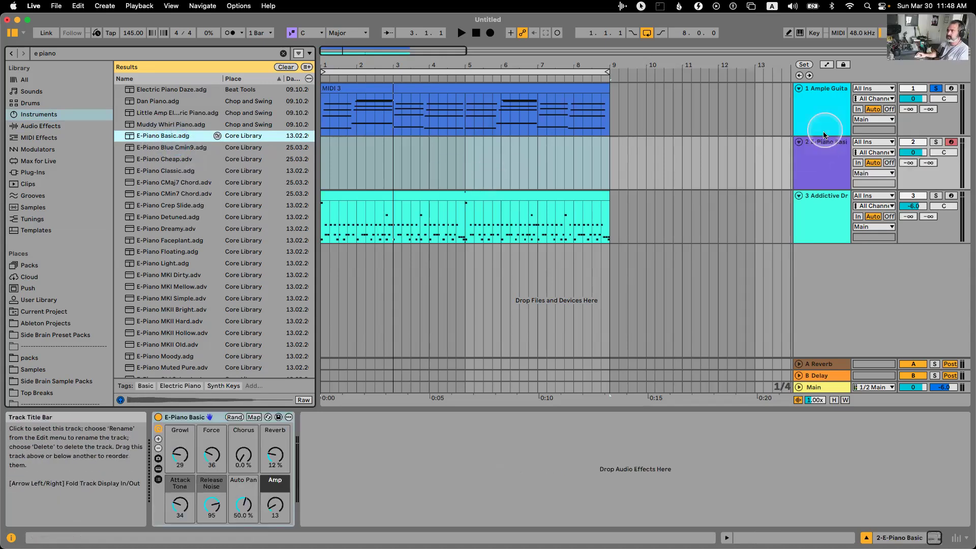
Copy the MIDI 3 chord clip to track 2 and remove the stray Roar from the piano track.
{"action": "left_click_drag", "start_coordinate": [523, 89], "coordinate": [504, 146]}
{"action": "left_click", "coordinate": [837, 109]}
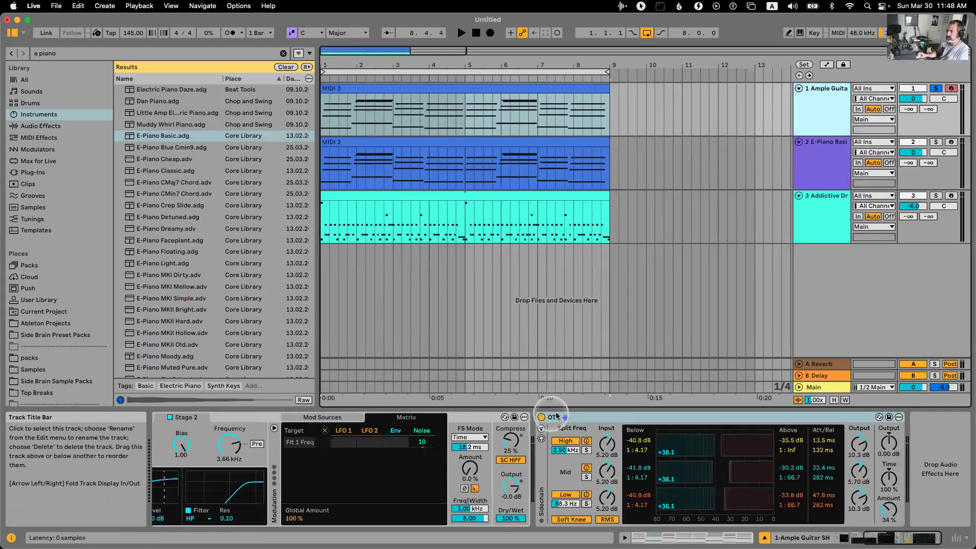
{"action": "left_click", "coordinate": [232, 417]}
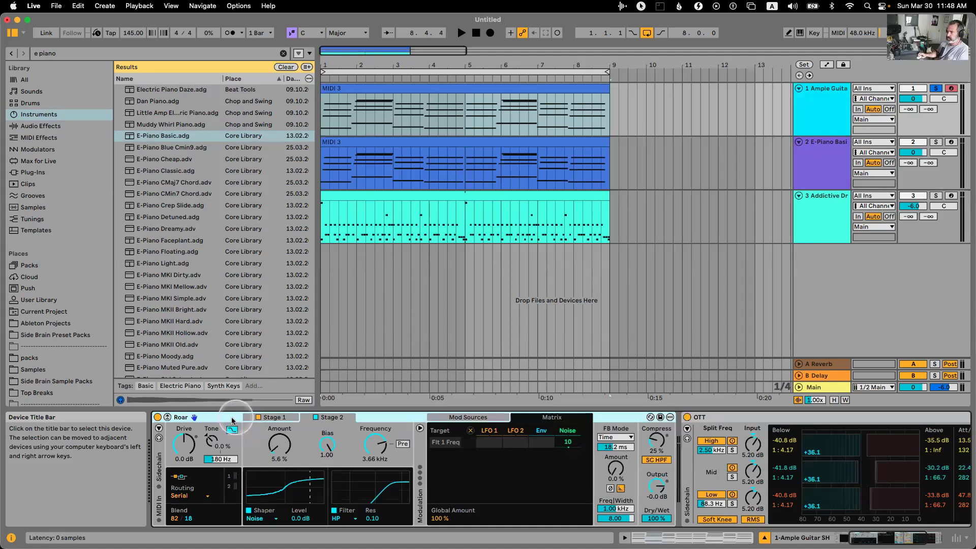
{"action": "left_click", "coordinate": [545, 171]}
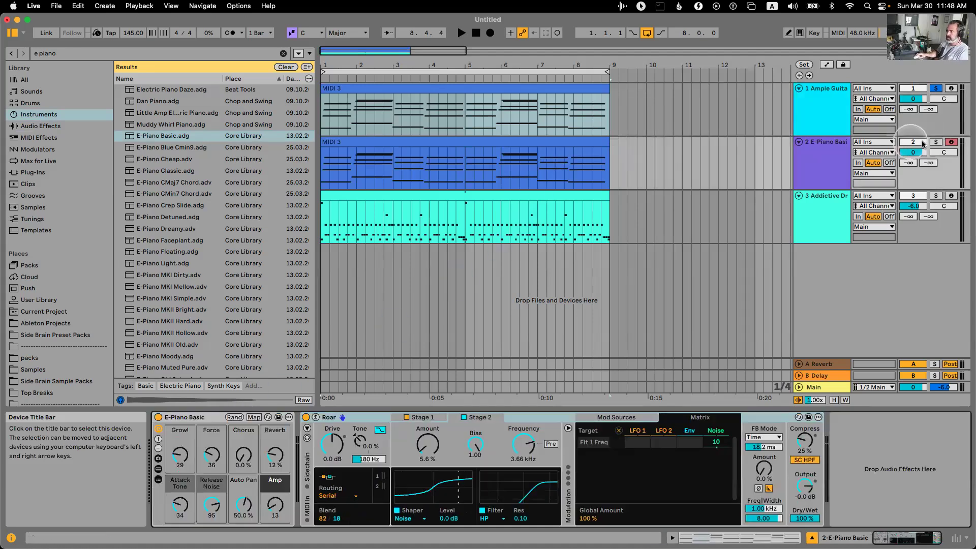
{"action": "left_click", "coordinate": [355, 418]}
{"action": "key", "text": "Delete"}
{"action": "left_click", "coordinate": [62, 130]}
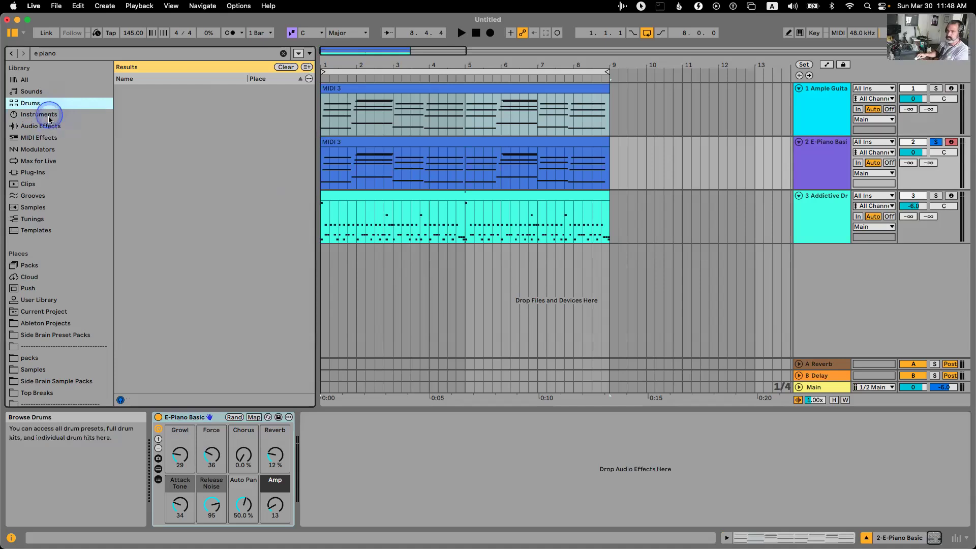
Load Roar on the E-Piano track with Serial routing and an 86/14 blend.
{"action": "left_click", "coordinate": [48, 126]}
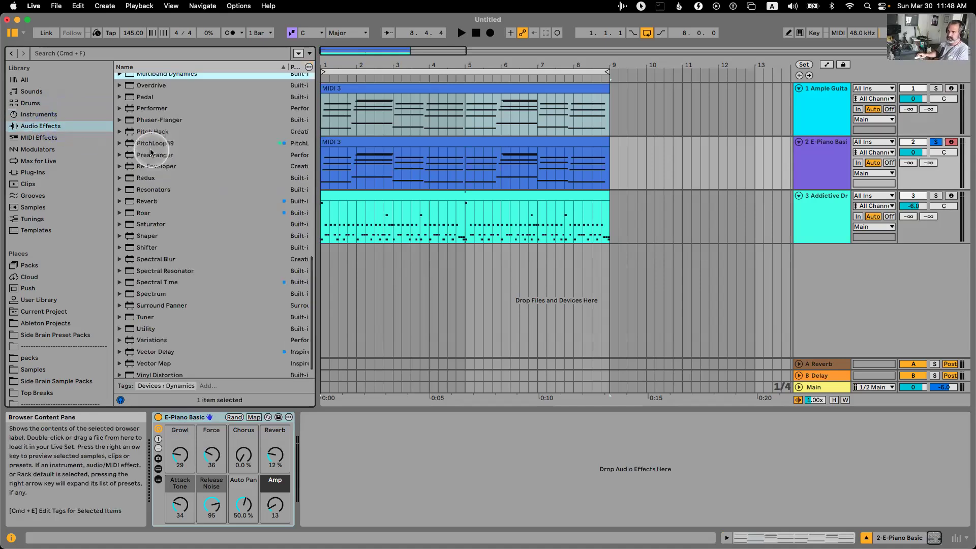
{"action": "double_click", "coordinate": [153, 213]}
{"action": "left_click", "coordinate": [338, 495]}
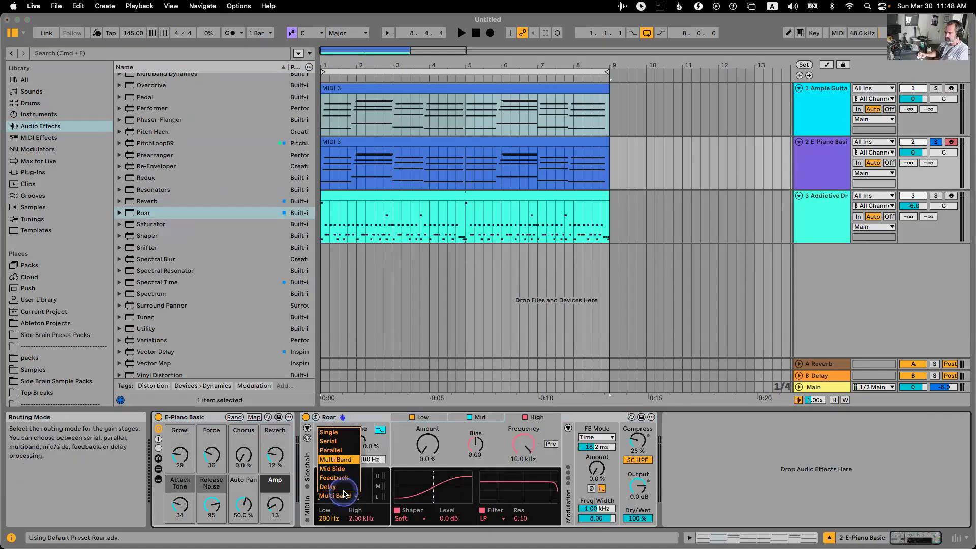
{"action": "left_click", "coordinate": [340, 483]}
{"action": "left_click", "coordinate": [345, 497]}
{"action": "left_click", "coordinate": [336, 486]}
{"action": "left_click_drag", "start_coordinate": [337, 518], "coordinate": [343, 515]}
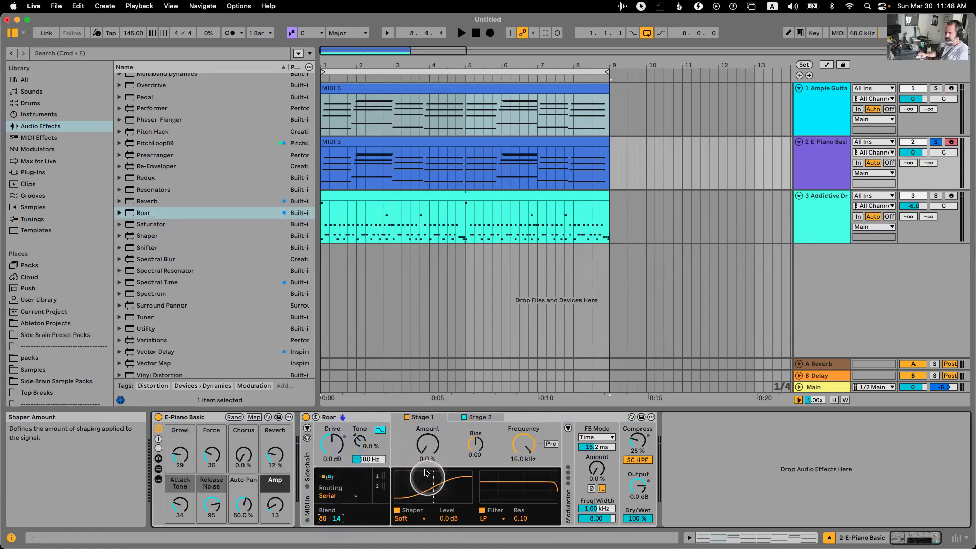
Turn off Stage 1's shaper, use a 2.78 kHz Dispersion filter, and modulate its frequency with Noise at 10.
{"action": "left_click", "coordinate": [397, 511]}
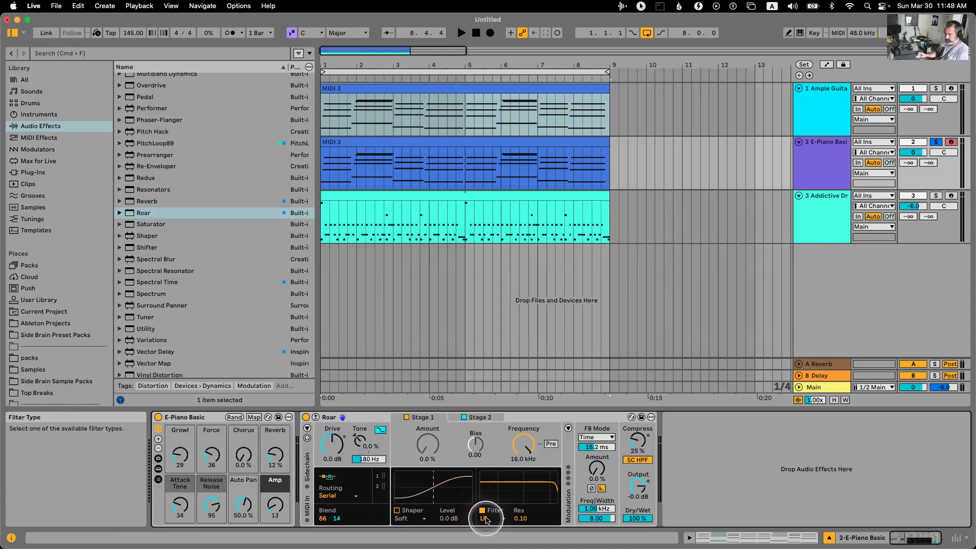
{"action": "left_click", "coordinate": [487, 517]}
{"action": "left_click", "coordinate": [494, 515]}
{"action": "left_click_drag", "start_coordinate": [526, 457], "coordinate": [528, 483]}
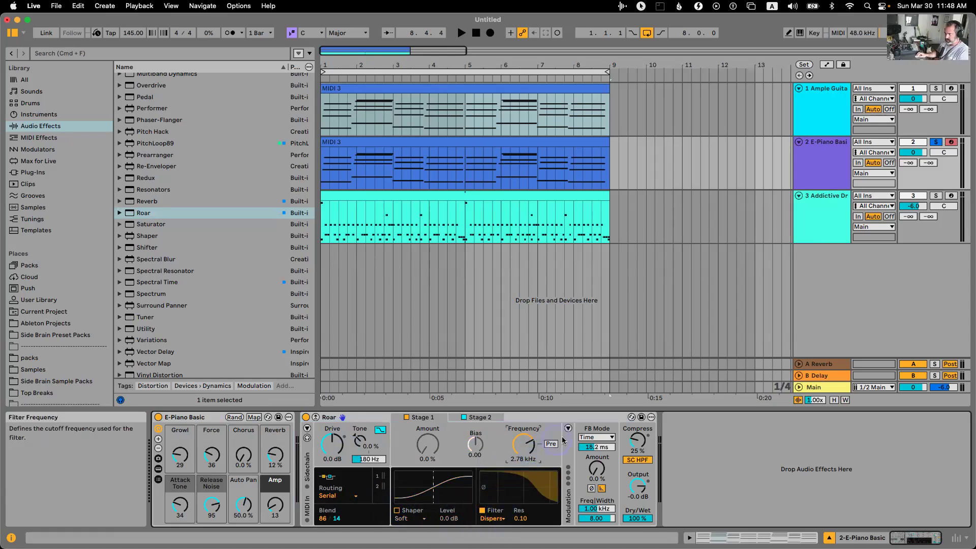
{"action": "left_click", "coordinate": [568, 428]}
{"action": "left_click", "coordinate": [700, 417]}
{"action": "left_click_drag", "start_coordinate": [718, 442], "coordinate": [720, 443]}
{"action": "key", "text": "space"}
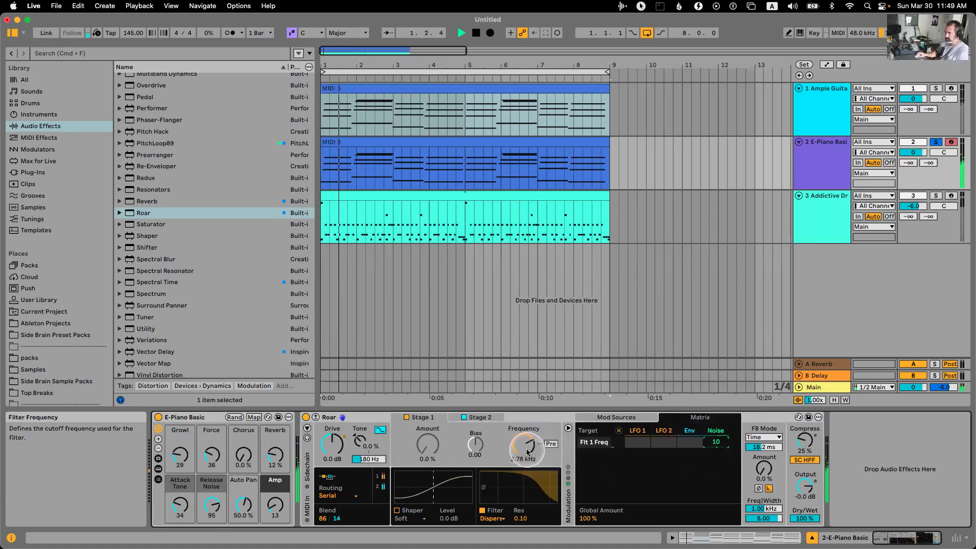
Give Stage 2 a Noise shaper and a low-pass filter at 5.99 kHz.
{"action": "left_click", "coordinate": [476, 417]}
{"action": "left_click", "coordinate": [415, 518]}
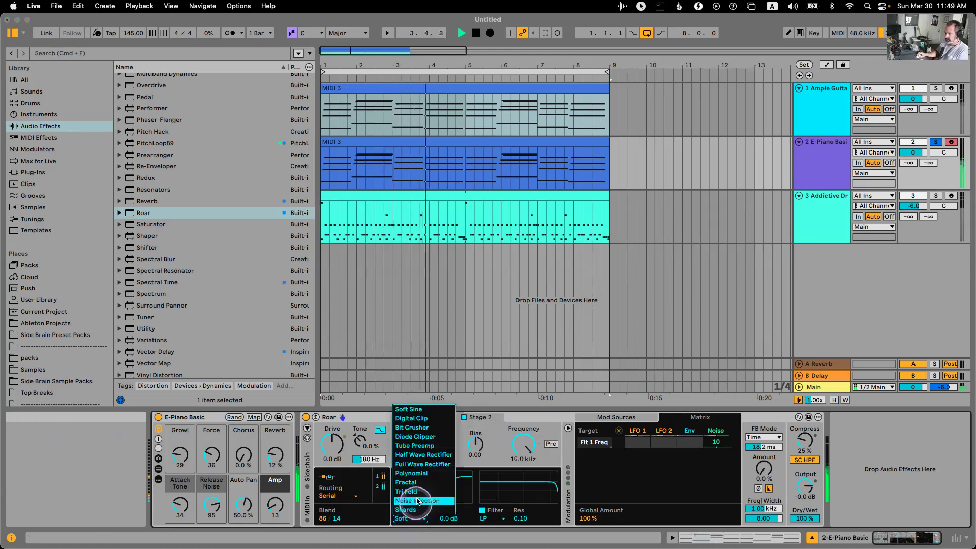
{"action": "left_click", "coordinate": [433, 452]}
{"action": "left_click_drag", "start_coordinate": [433, 452], "coordinate": [433, 449]}
{"action": "left_click_drag", "start_coordinate": [516, 447], "coordinate": [517, 453]}
{"action": "left_click_drag", "start_coordinate": [433, 448], "coordinate": [427, 442]}
{"action": "left_click_drag", "start_coordinate": [509, 440], "coordinate": [509, 445]}
{"action": "left_click", "coordinate": [491, 519]}
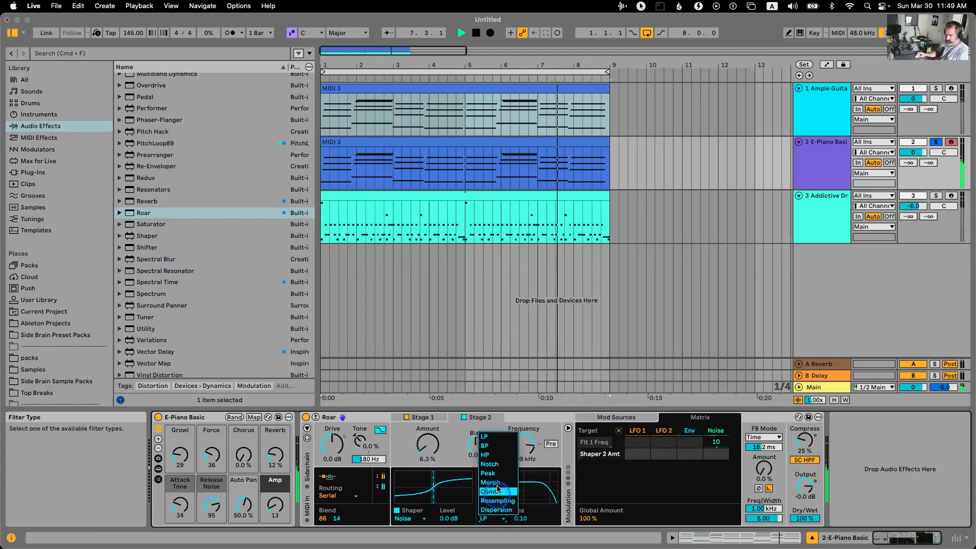
{"action": "left_click", "coordinate": [495, 436]}
Unsolo the E-Piano track, set its volume to -3.7 dB, and raise Stage 1's cutoff to 4.81 kHz.
{"action": "left_click", "coordinate": [935, 142]}
{"action": "left_click_drag", "start_coordinate": [918, 154], "coordinate": [919, 153]}
{"action": "left_click", "coordinate": [827, 164]}
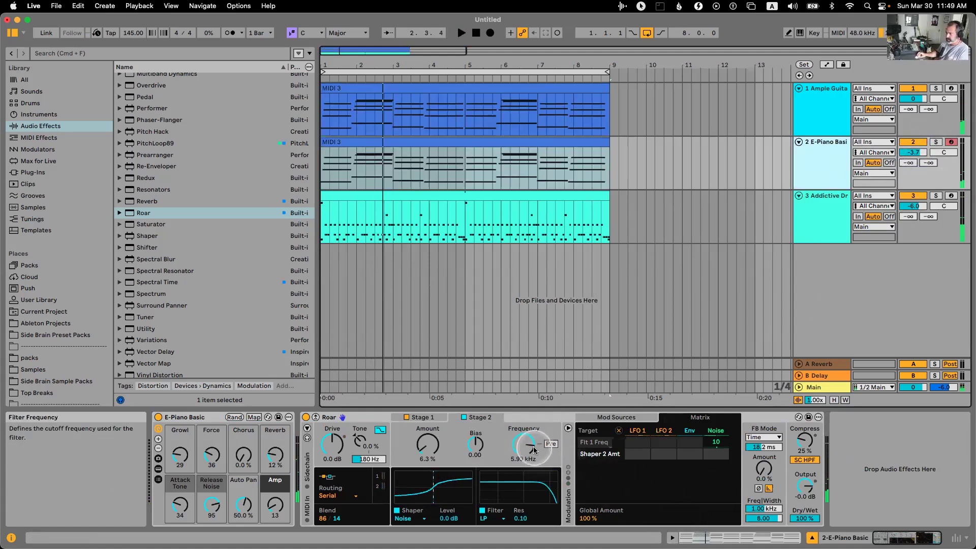
{"action": "left_click", "coordinate": [417, 416]}
{"action": "left_click_drag", "start_coordinate": [519, 451], "coordinate": [519, 438]}
{"action": "left_click", "coordinate": [810, 162]}
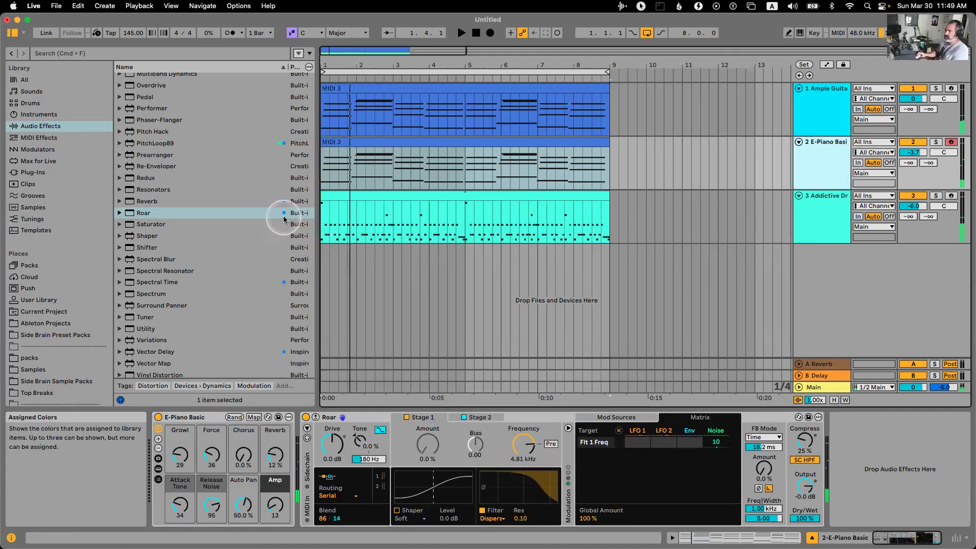
Delete the E-Piano Basic track and select the guitar track's Roar device.
{"action": "key", "text": "Delete"}
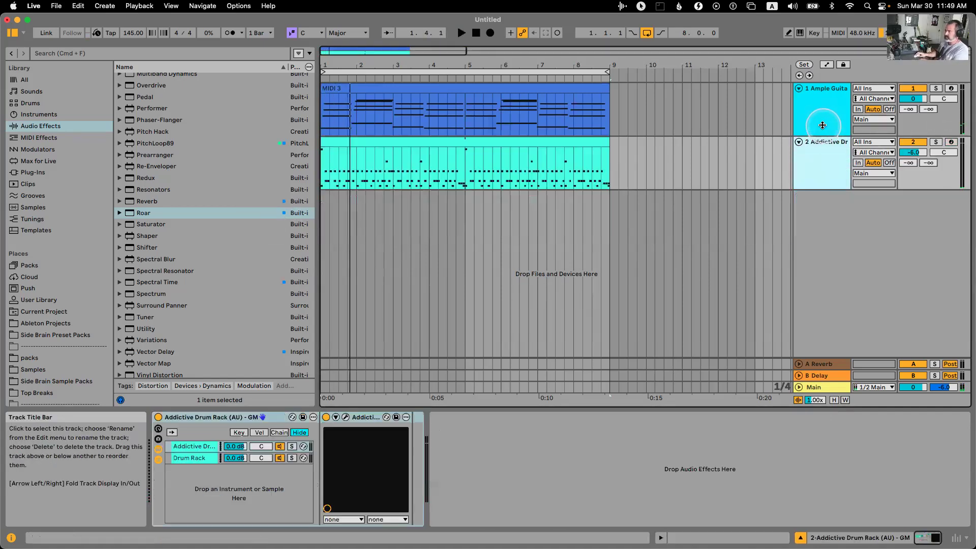
{"action": "left_click", "coordinate": [820, 114]}
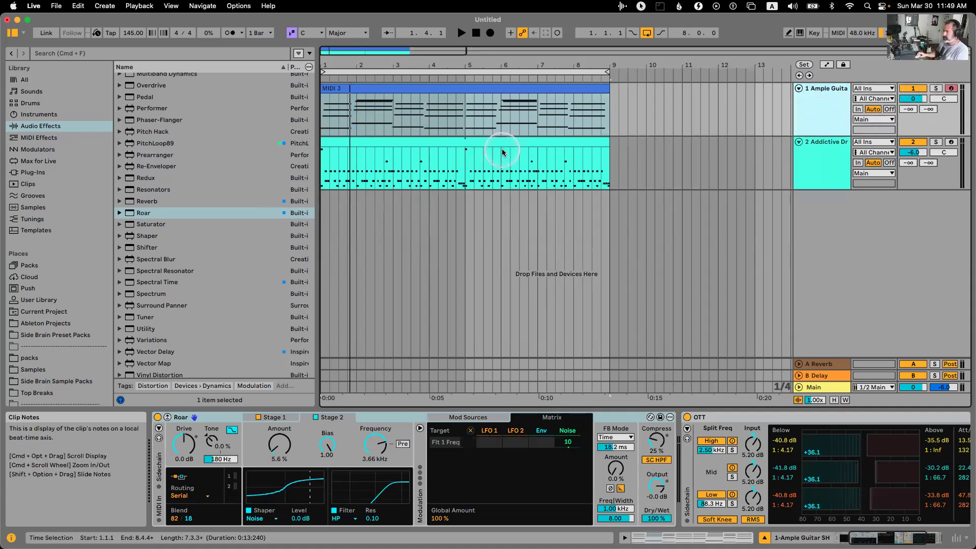
{"action": "scroll", "coordinate": [503, 454], "scroll_direction": "left", "scroll_amount": 4}
{"action": "left_click", "coordinate": [506, 457]}
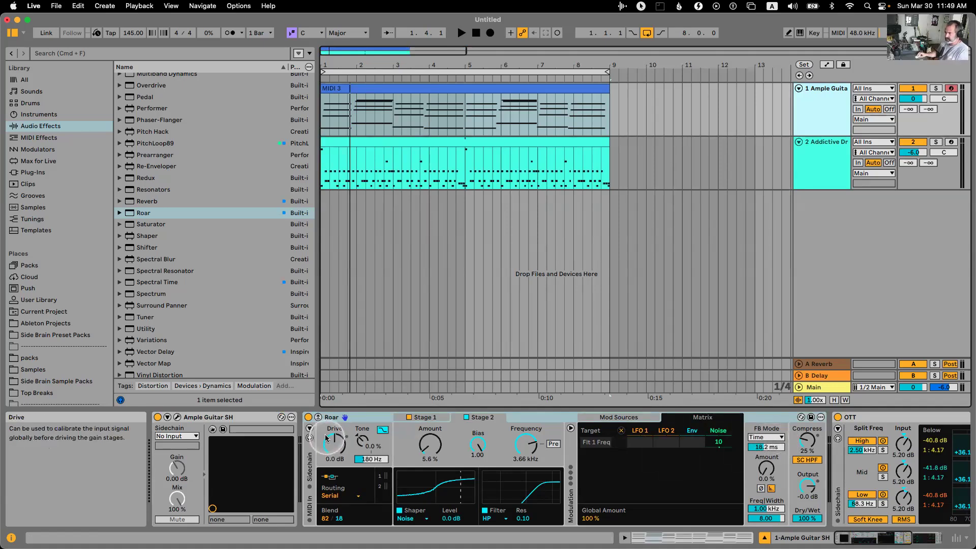
Check Roar's sidechain settings, try FB Mode Note, then return it to Time.
{"action": "left_click", "coordinate": [309, 428]}
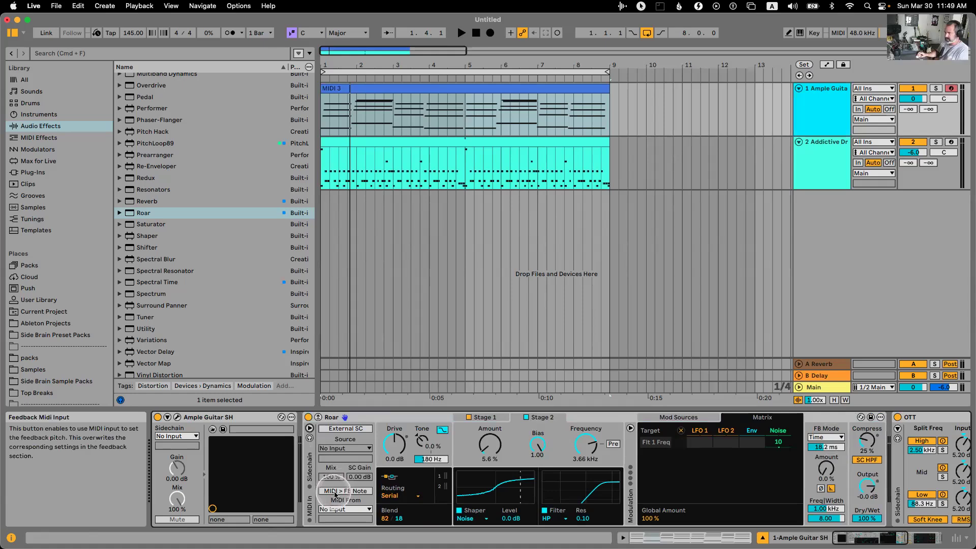
{"action": "left_click", "coordinate": [826, 437]}
{"action": "left_click", "coordinate": [817, 484]}
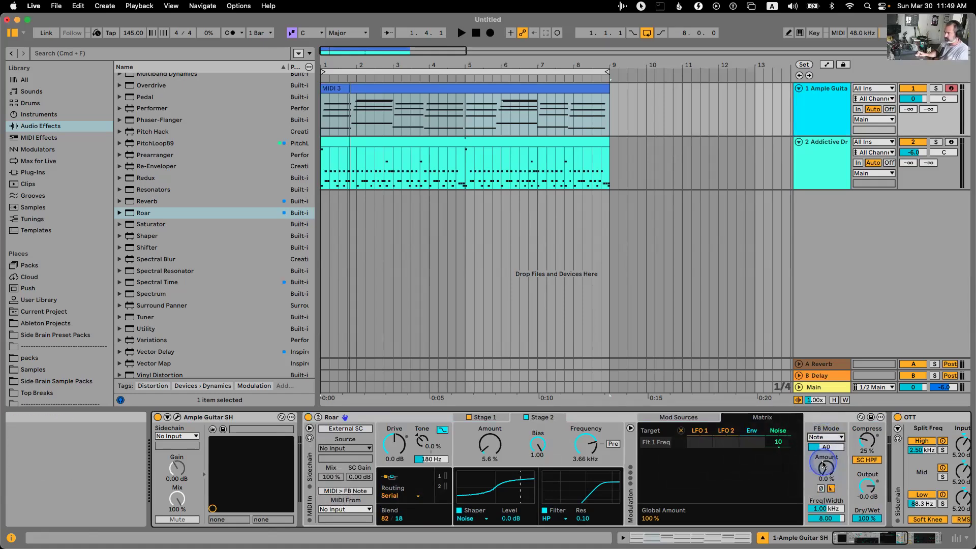
{"action": "left_click", "coordinate": [825, 437]}
{"action": "left_click", "coordinate": [825, 447]}
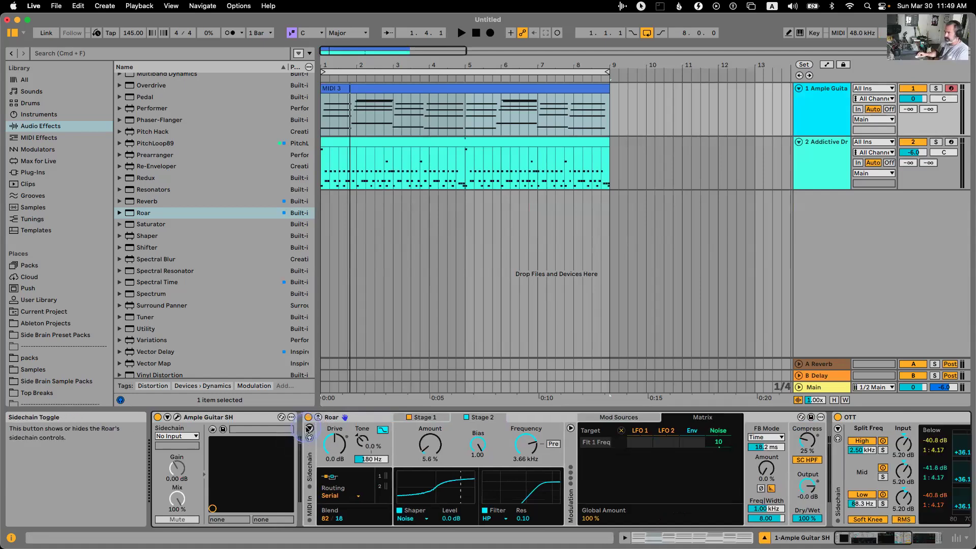
{"action": "scroll", "coordinate": [569, 432], "scroll_direction": "right", "scroll_amount": 10}
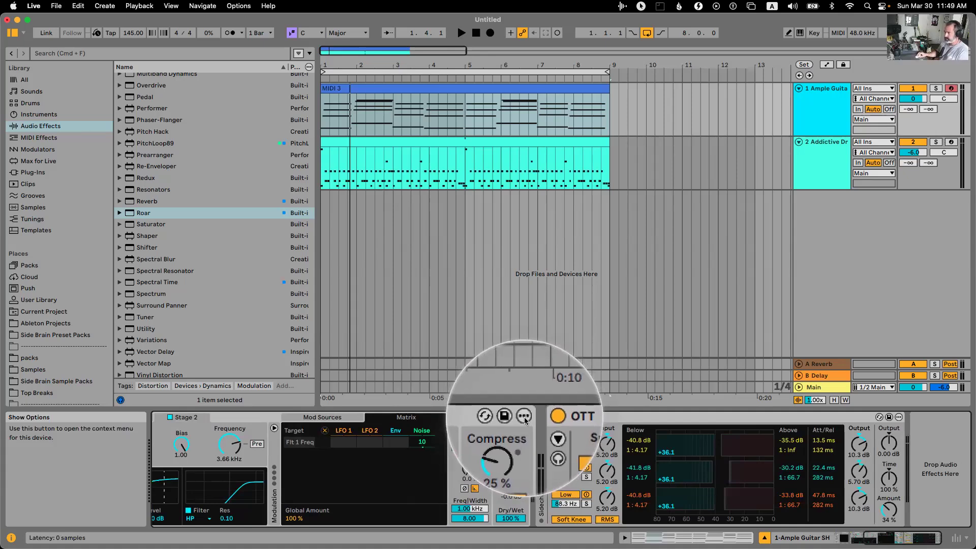
{"action": "right_click", "coordinate": [594, 416]}
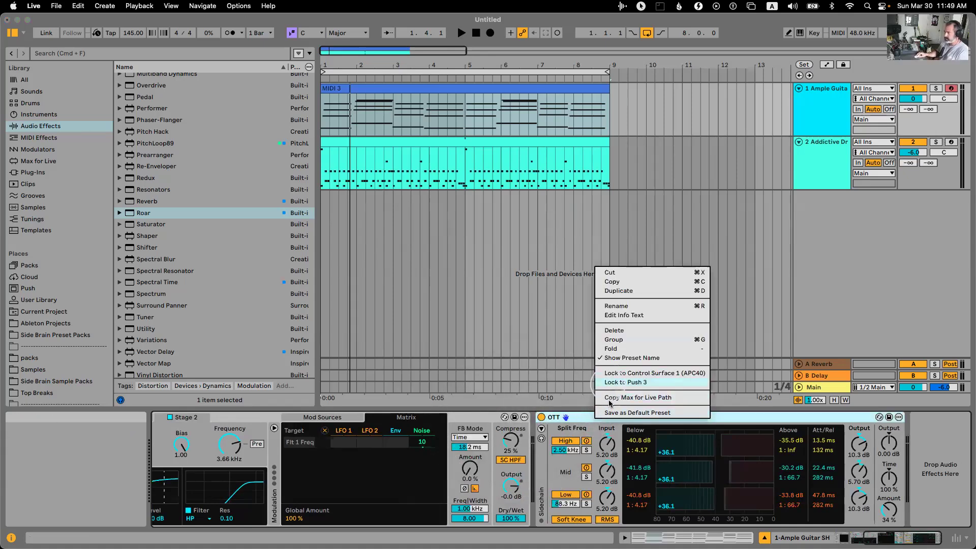
{"action": "right_click", "coordinate": [497, 416]}
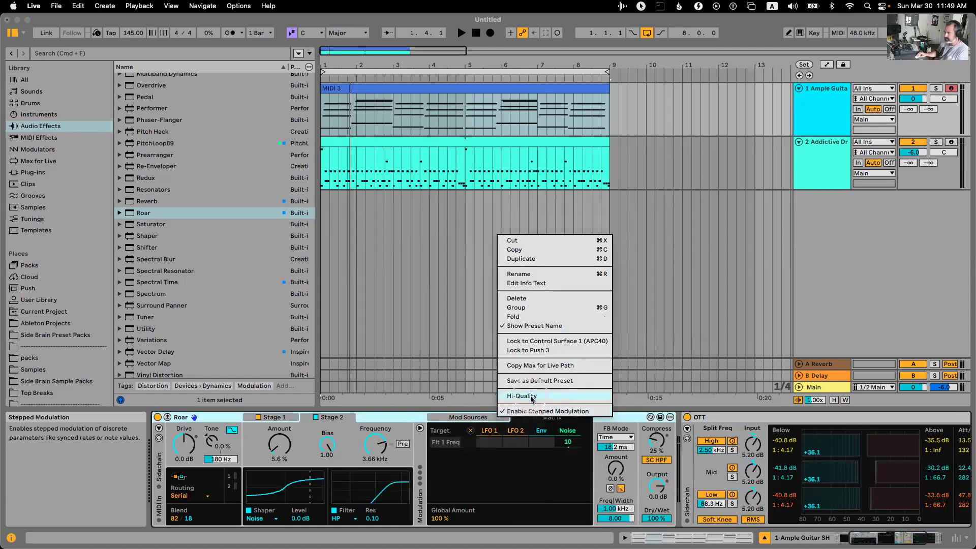
{"action": "left_click", "coordinate": [670, 417]}
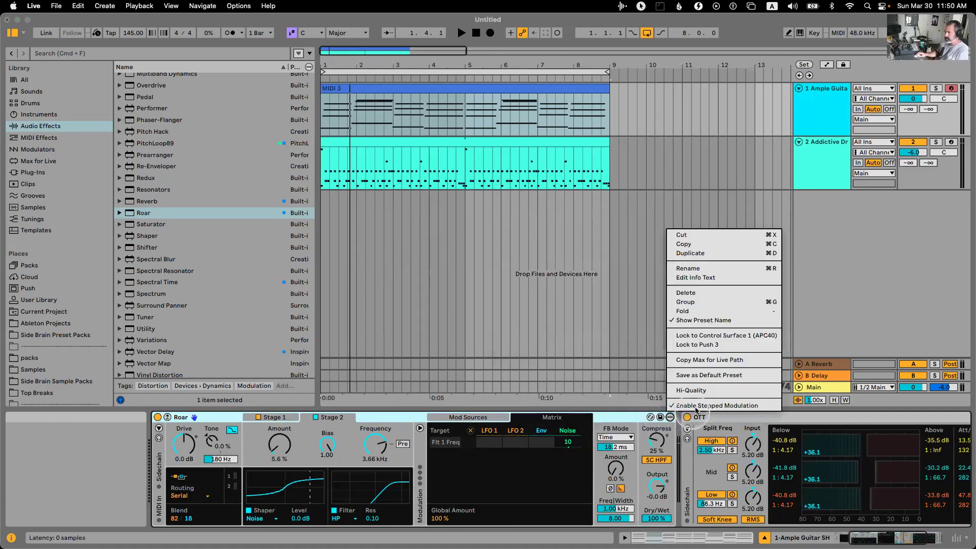
{"action": "left_click", "coordinate": [671, 419]}
{"action": "left_click", "coordinate": [670, 419]}
{"action": "left_click", "coordinate": [671, 419]}
{"action": "left_click", "coordinate": [670, 418]}
{"action": "left_click", "coordinate": [671, 419]}
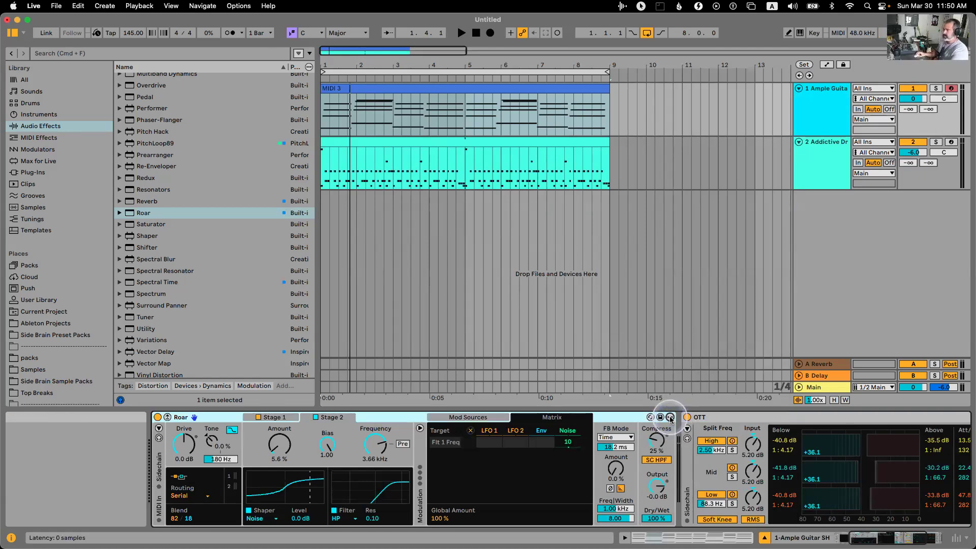
{"action": "scroll", "coordinate": [671, 419], "scroll_direction": "right", "scroll_amount": 5}
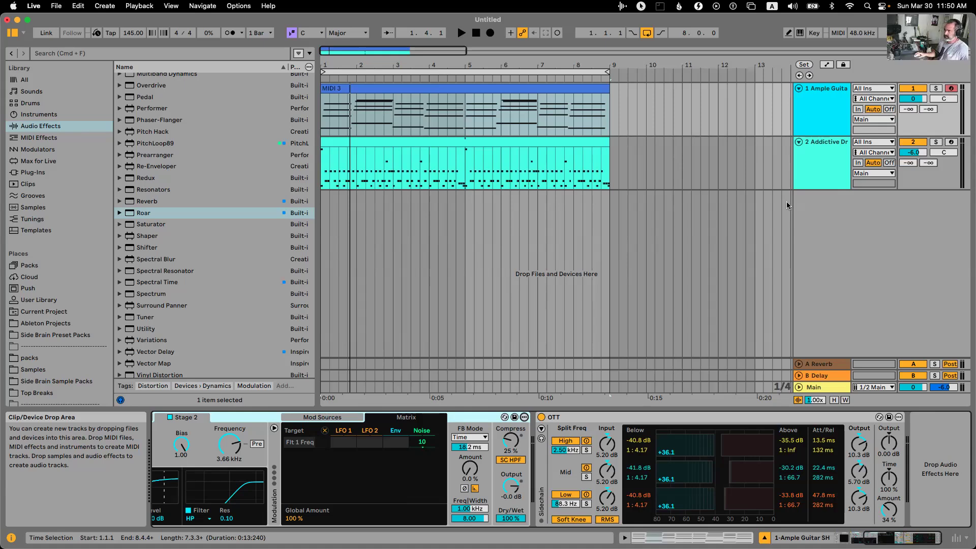
{"action": "left_click_drag", "start_coordinate": [750, 230], "coordinate": [774, 220]}
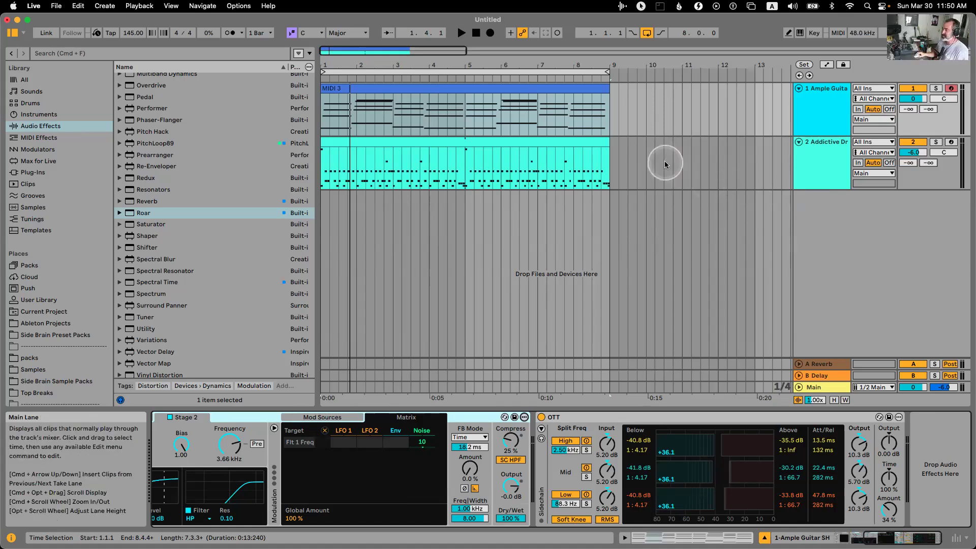
{"action": "scroll", "coordinate": [564, 466], "scroll_direction": "right", "scroll_amount": 3}
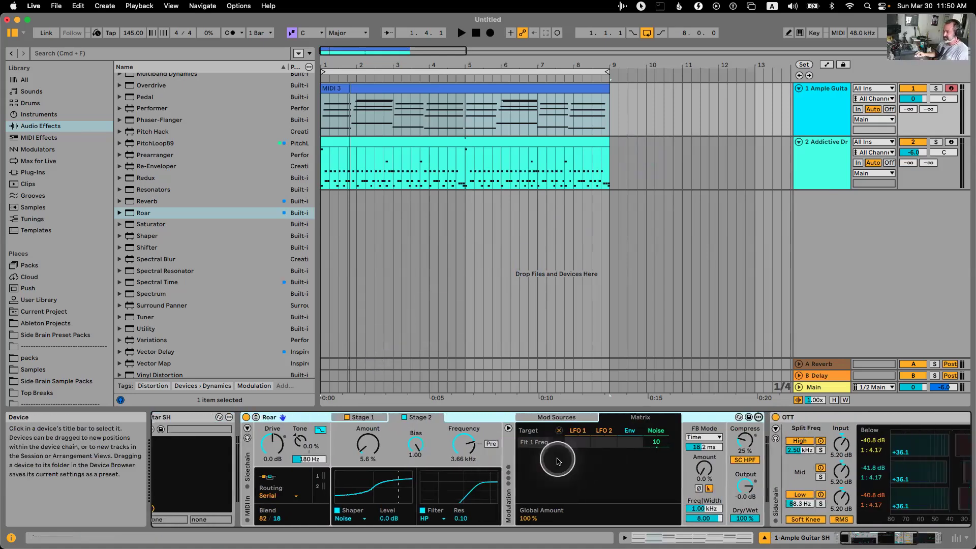
{"action": "left_click", "coordinate": [827, 154]}
{"action": "left_click", "coordinate": [827, 119]}
{"action": "left_click", "coordinate": [829, 153]}
{"action": "left_click", "coordinate": [838, 117]}
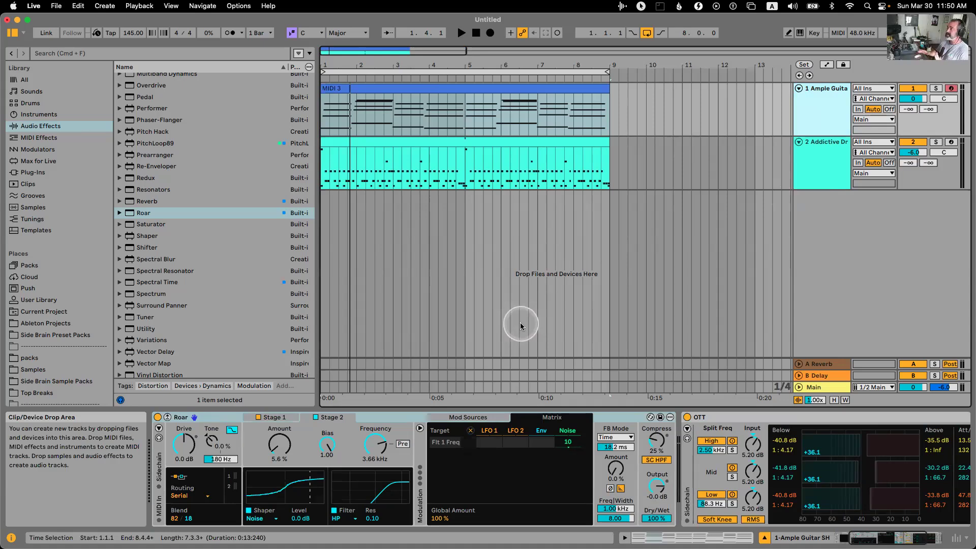
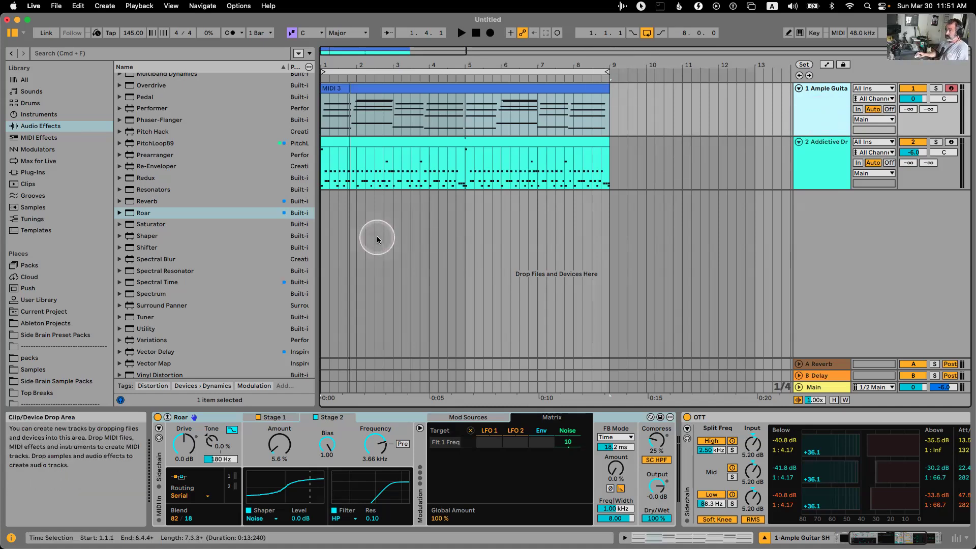
Add Resonators to the Addictive Drums track, solo it, and audition the drums.
{"action": "scroll", "coordinate": [231, 257], "scroll_direction": "down", "scroll_amount": 1}
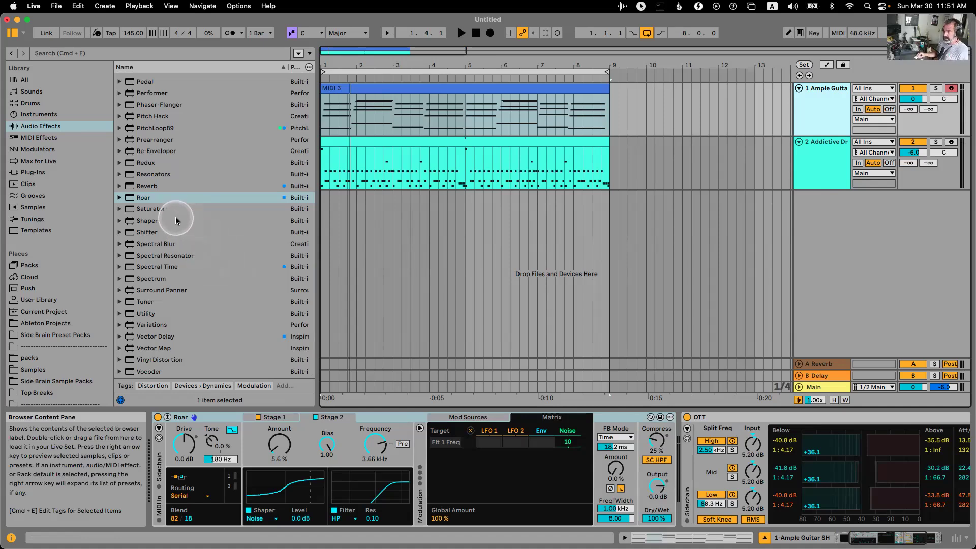
{"action": "double_click", "coordinate": [169, 175]}
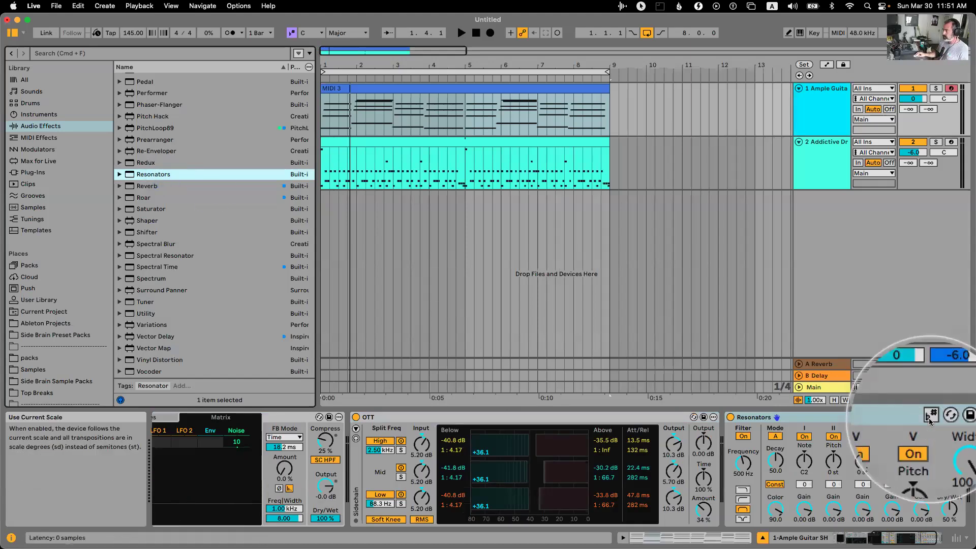
{"action": "left_click", "coordinate": [883, 416]}
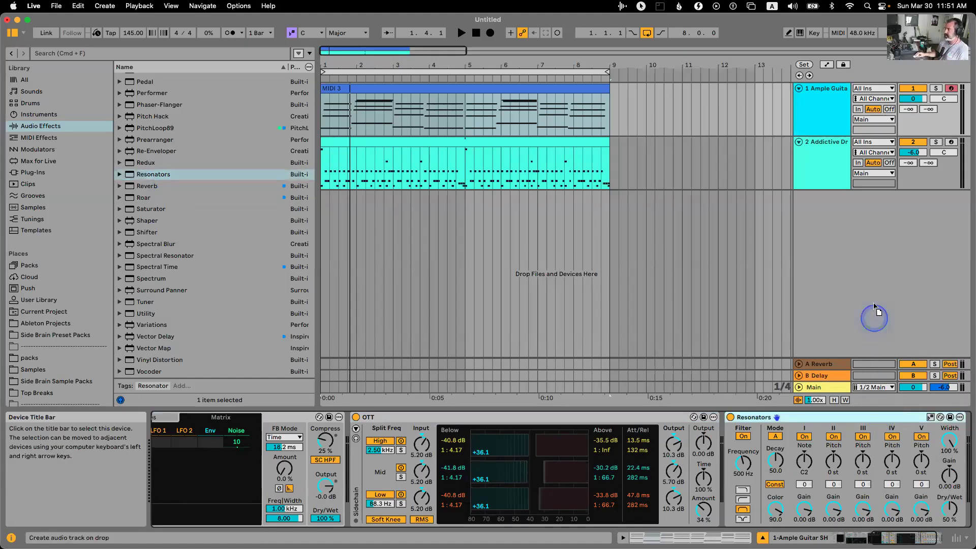
{"action": "left_click", "coordinate": [836, 165]}
{"action": "left_click", "coordinate": [936, 142]}
{"action": "key", "text": "space"}
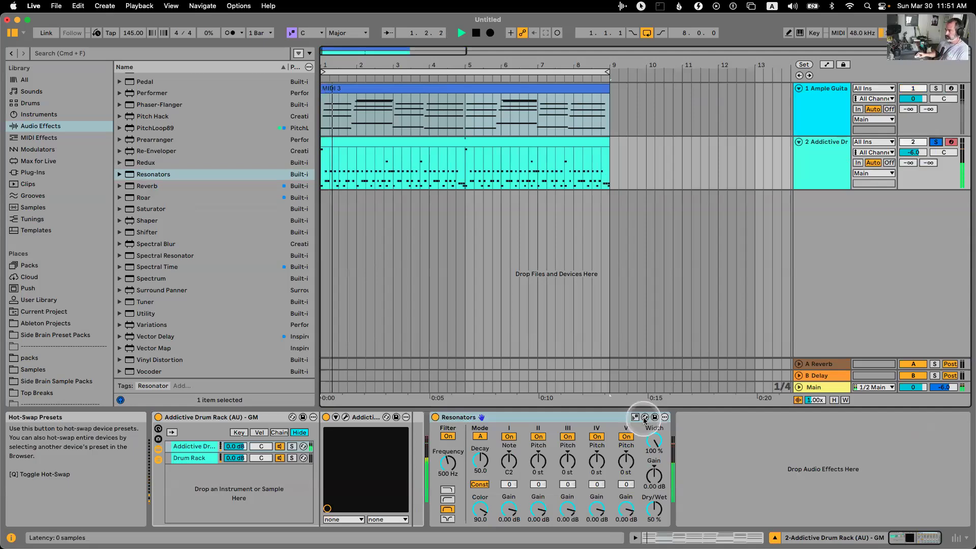
{"action": "key", "text": "space"}
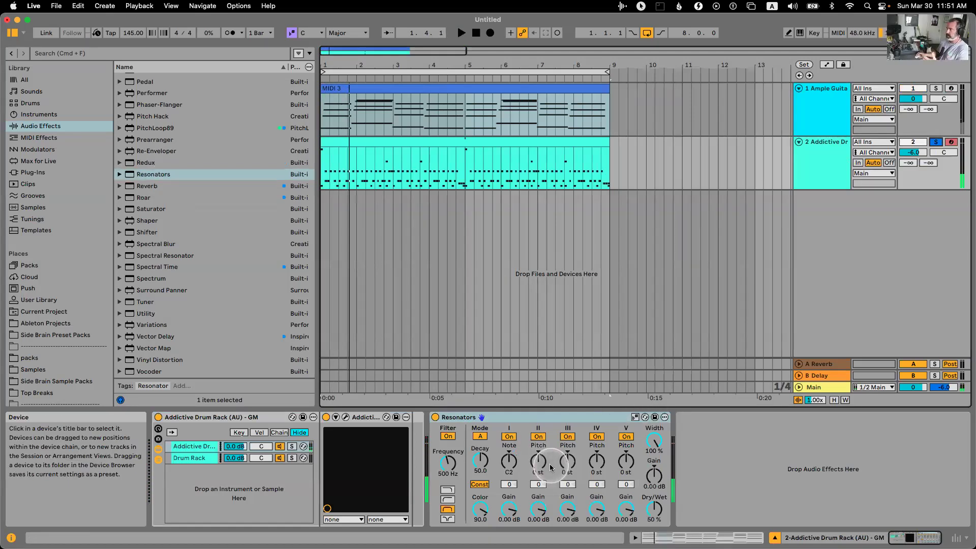
Try Resonator pitch changes, reset them to 0, and enable Use Current Scale.
{"action": "left_click", "coordinate": [550, 466]}
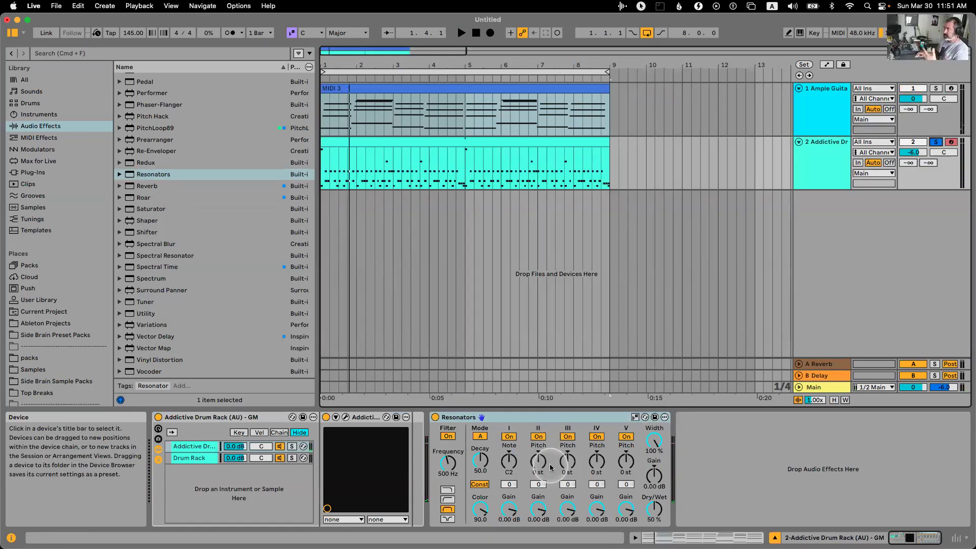
{"action": "key", "text": "space"}
{"action": "left_click", "coordinate": [543, 463]}
{"action": "left_click_drag", "start_coordinate": [570, 463], "coordinate": [571, 462]}
{"action": "key", "text": "space"}
{"action": "key", "text": "space"}
{"action": "double_click", "coordinate": [570, 462]}
{"action": "double_click", "coordinate": [538, 462]}
{"action": "left_click", "coordinate": [634, 418]}
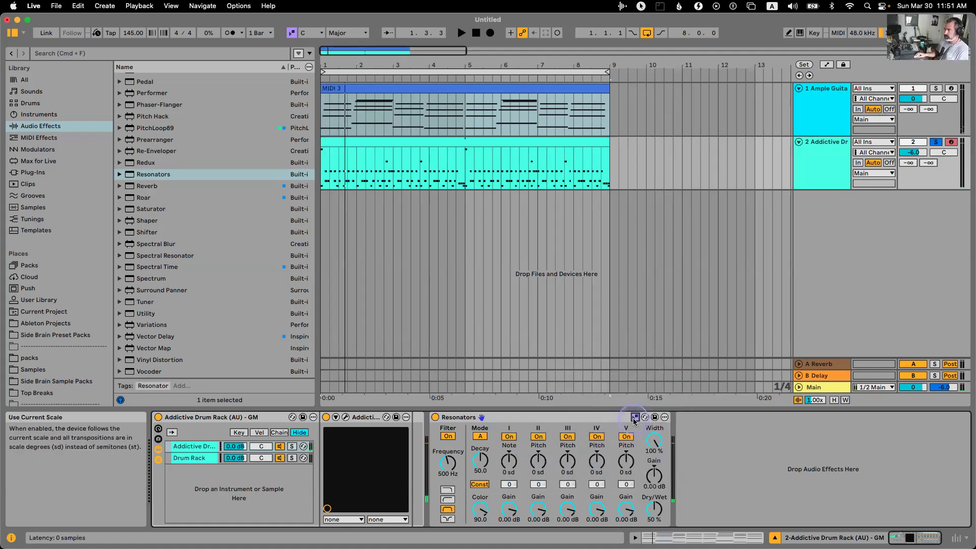
Set the song key to E Minor and start playback.
{"action": "left_click", "coordinate": [309, 33]}
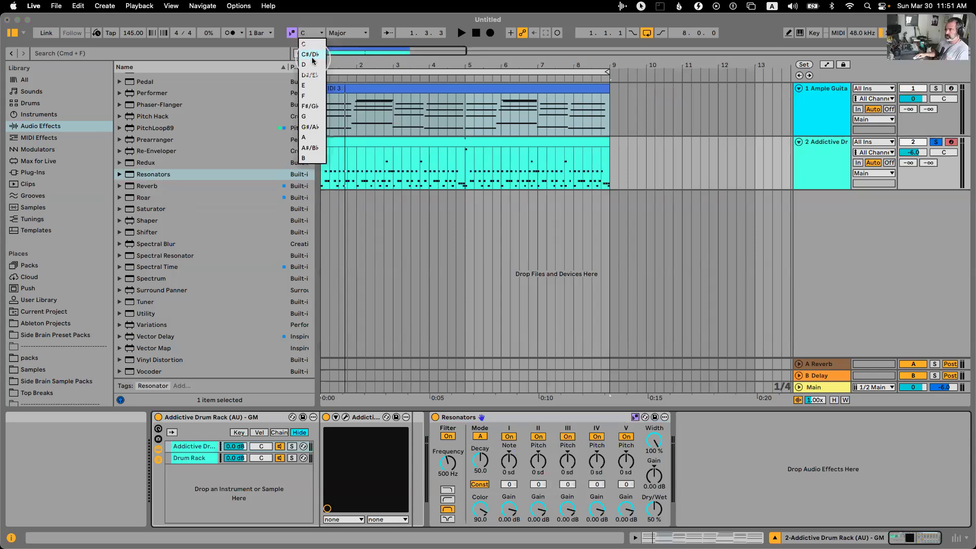
{"action": "left_click", "coordinate": [339, 32]}
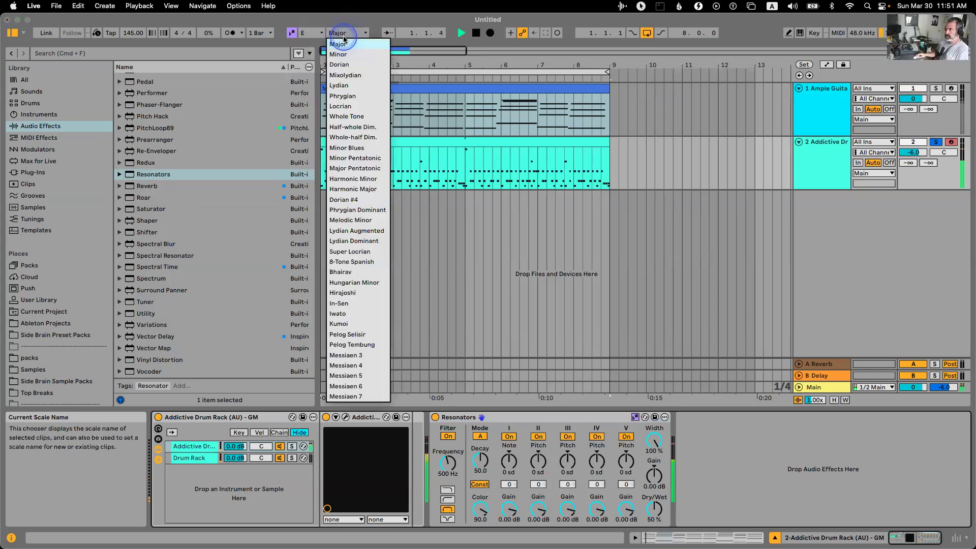
{"action": "left_click", "coordinate": [338, 51]}
{"action": "key", "text": "space"}
Stack the Resonator pitches: II at +2 sd, III at +4 sd, V at +8 sd.
{"action": "left_click", "coordinate": [539, 462]}
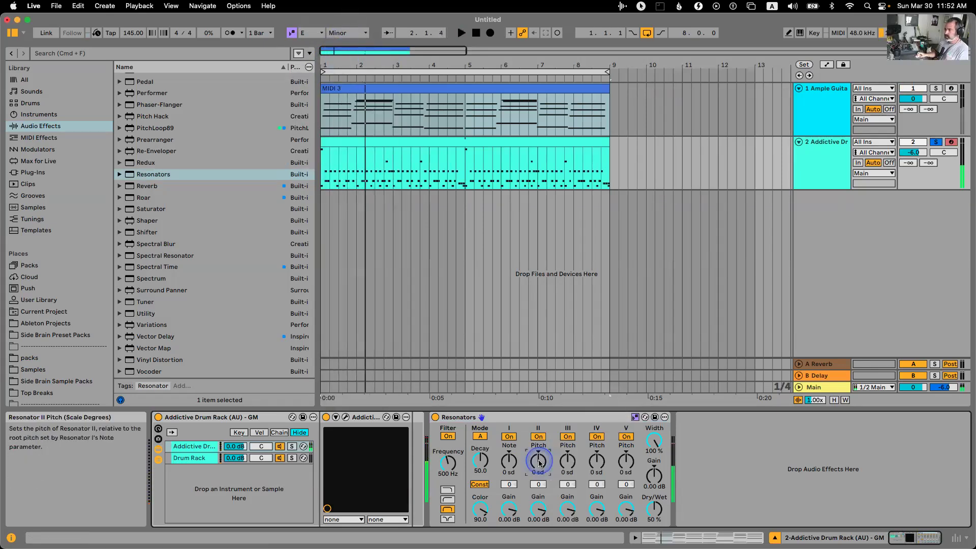
{"action": "left_click", "coordinate": [576, 460]}
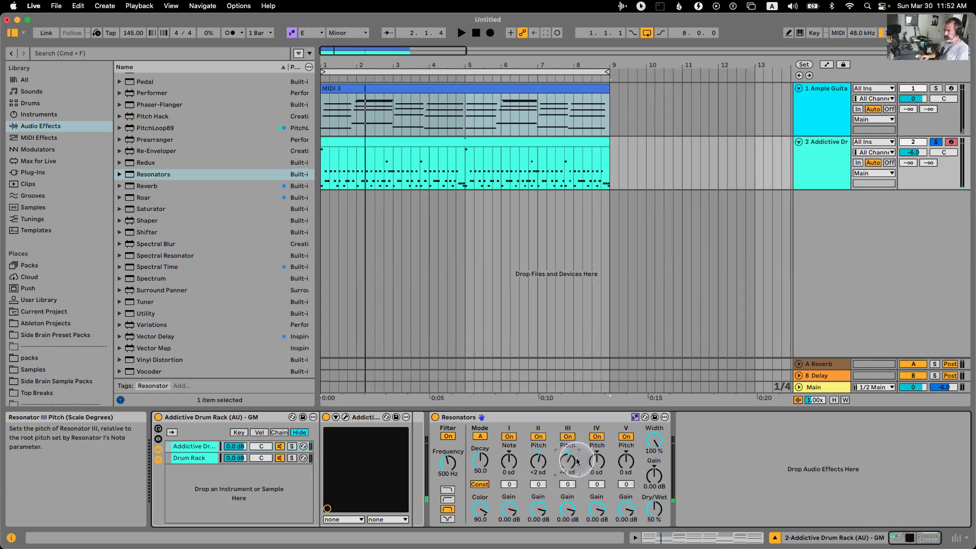
{"action": "left_click", "coordinate": [626, 461]}
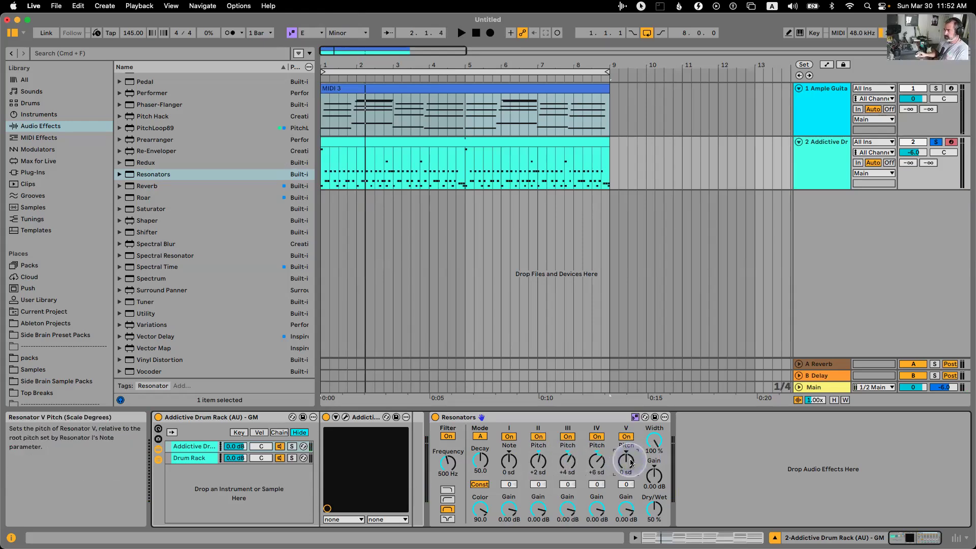
{"action": "type", "text": "8"}
{"action": "key", "text": "Return"}
{"action": "key", "text": "space"}
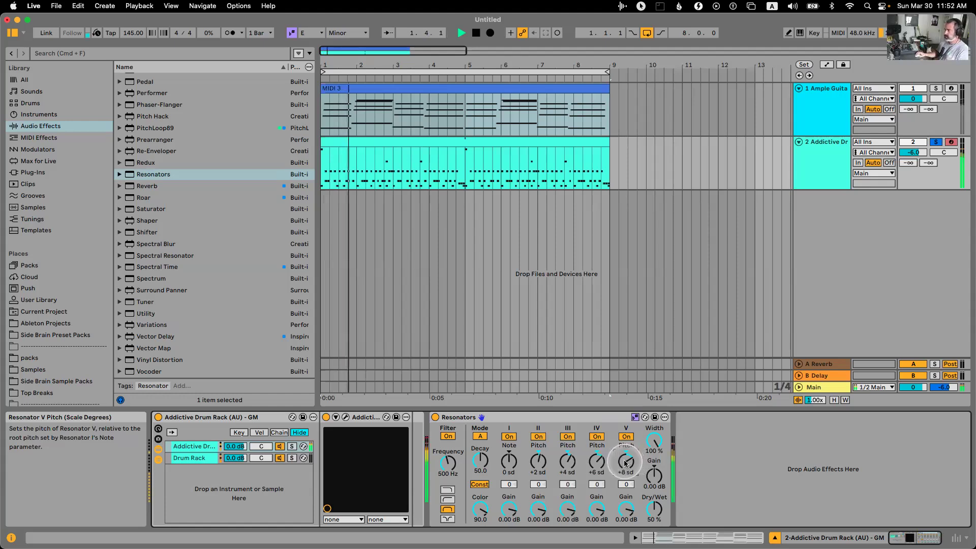
Raise the Resonators root Note to +7 sd and set Dry/Wet to 100%.
{"action": "left_click", "coordinate": [509, 462]}
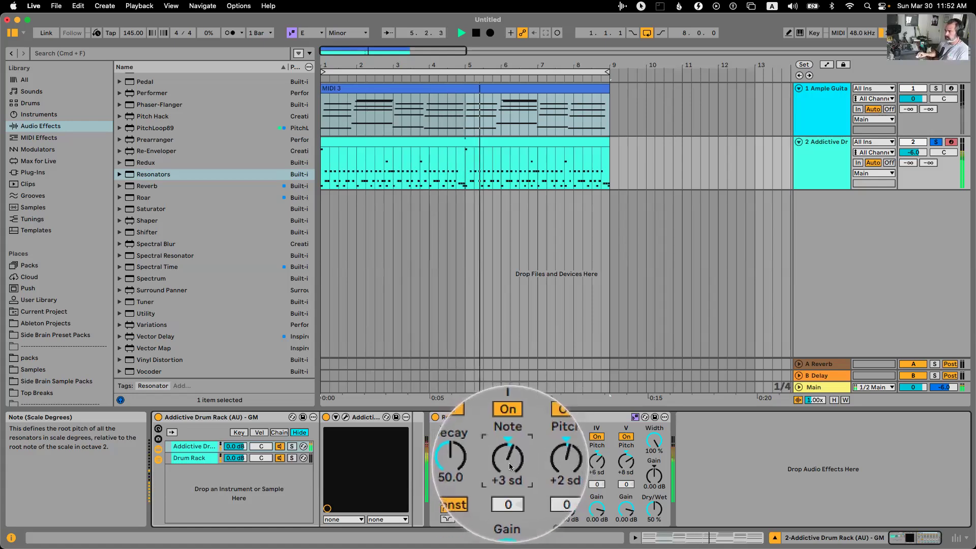
{"action": "left_click_drag", "start_coordinate": [508, 461], "coordinate": [509, 457]}
{"action": "key", "text": "space"}
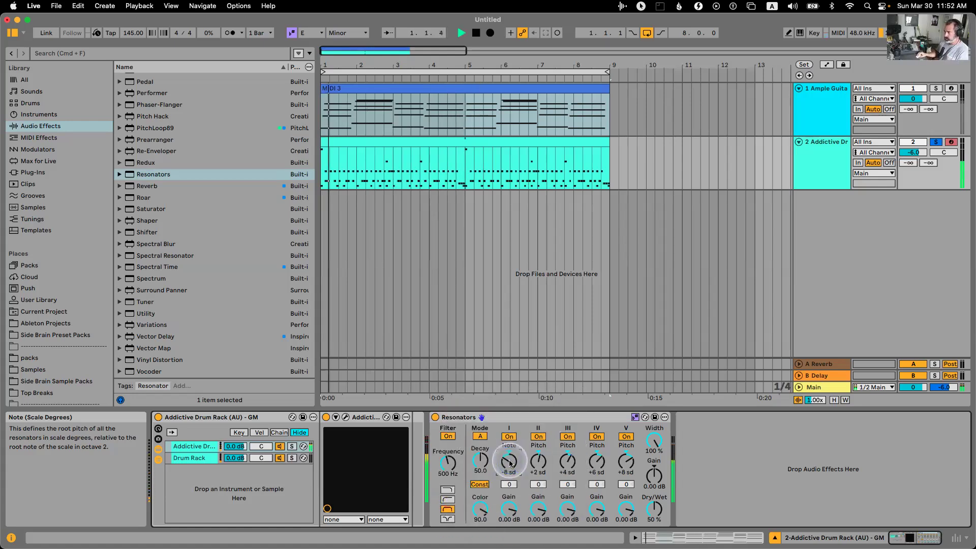
{"action": "left_click_drag", "start_coordinate": [654, 509], "coordinate": [653, 487]}
{"action": "left_click_drag", "start_coordinate": [509, 461], "coordinate": [509, 454]}
Delete the Resonators device and show the Ample Guitar track's devices.
{"action": "key", "text": "space"}
{"action": "left_click", "coordinate": [508, 417]}
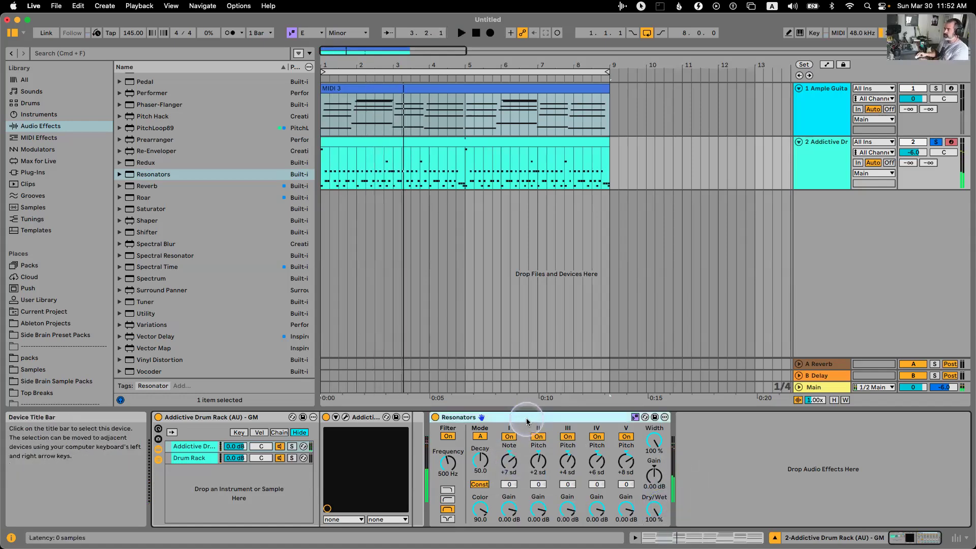
{"action": "key", "text": "Delete"}
{"action": "left_click", "coordinate": [839, 109]}
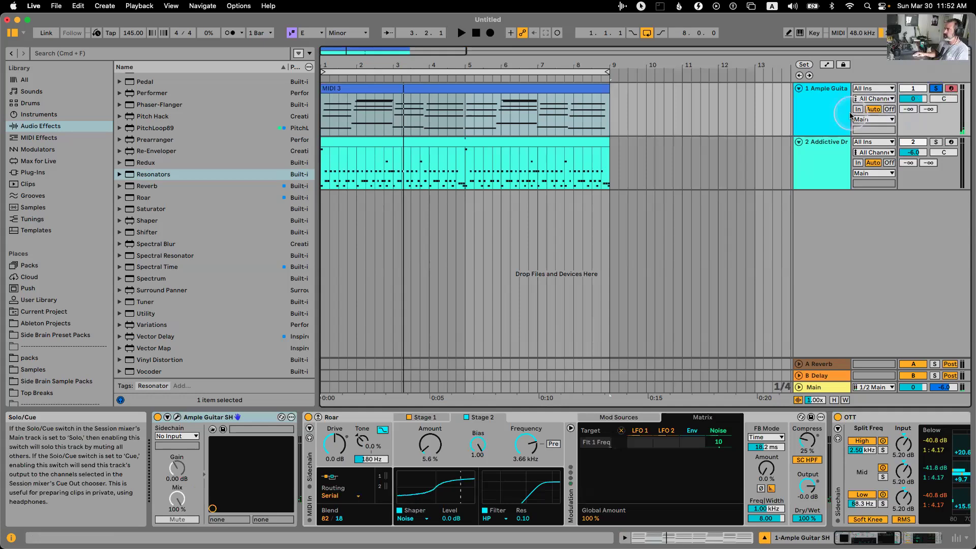
Add Spectral Resonator after OTT on the Ample Guitar track and audition it.
{"action": "double_click", "coordinate": [180, 255]}
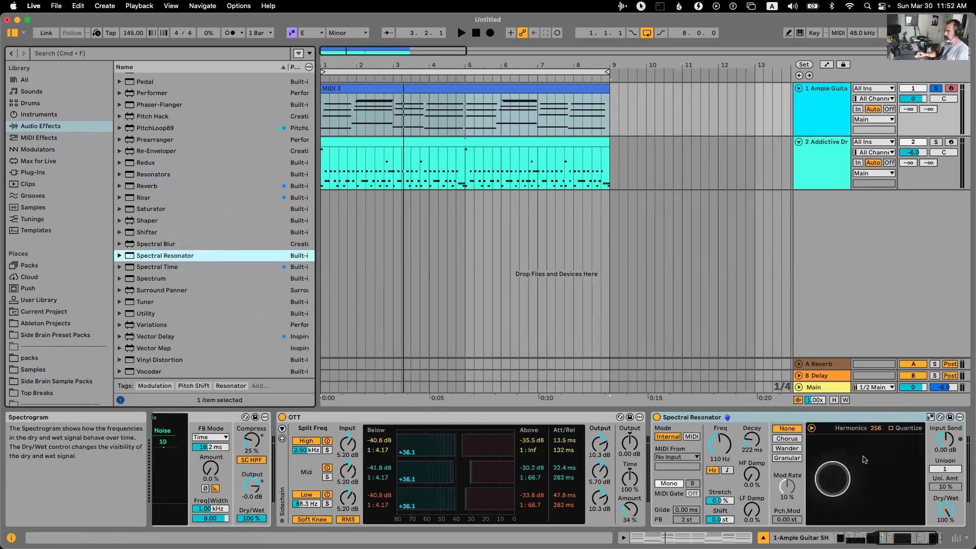
{"action": "left_click", "coordinate": [827, 419]}
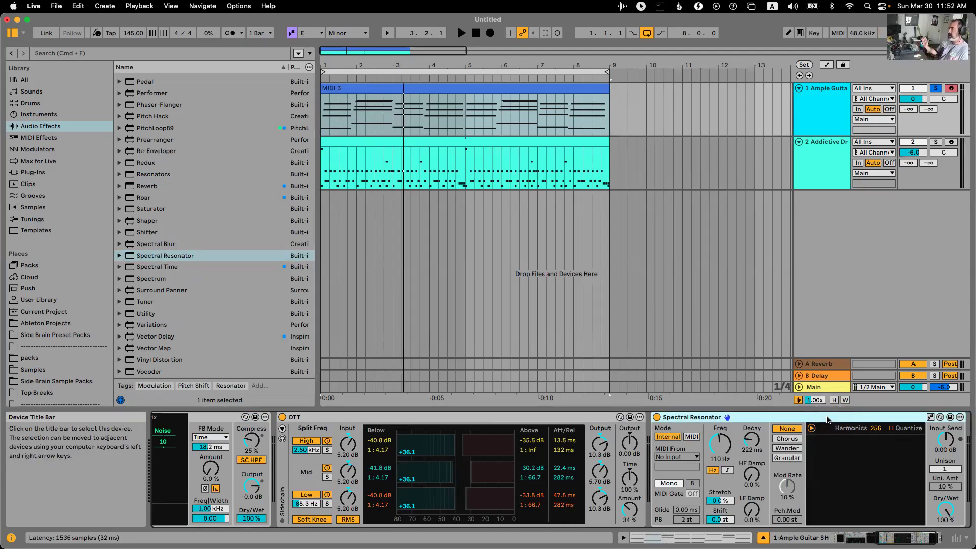
{"action": "key", "text": "space"}
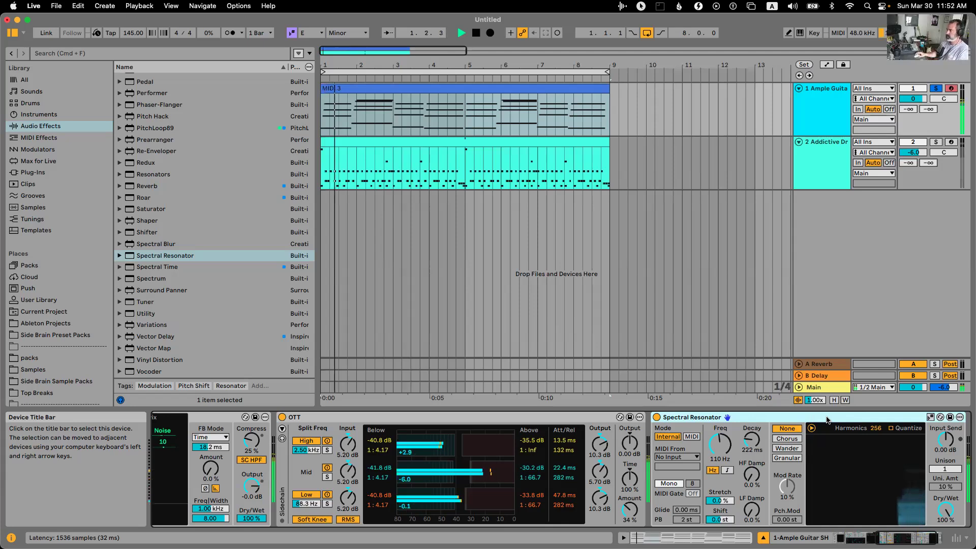
{"action": "left_click", "coordinate": [826, 423]}
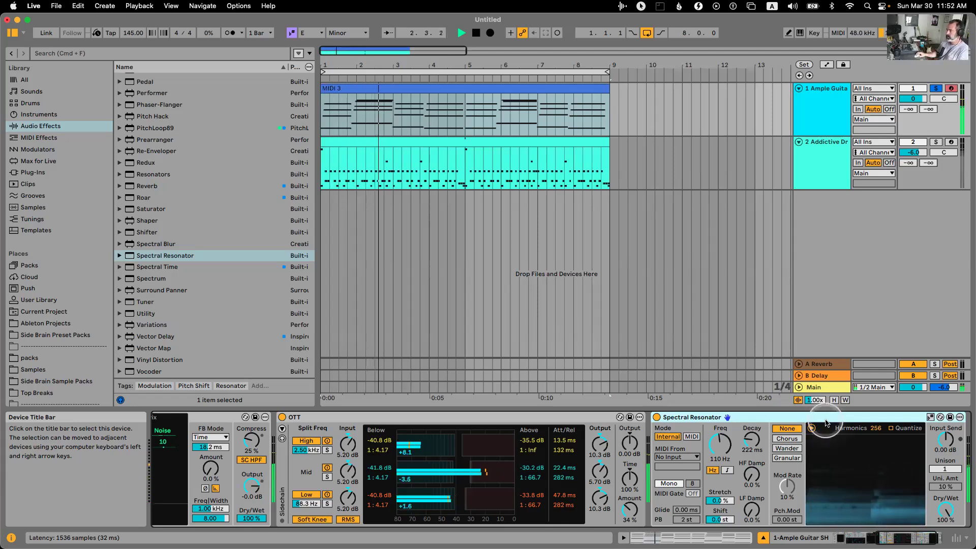
{"action": "scroll", "coordinate": [826, 423], "scroll_direction": "right", "scroll_amount": 3}
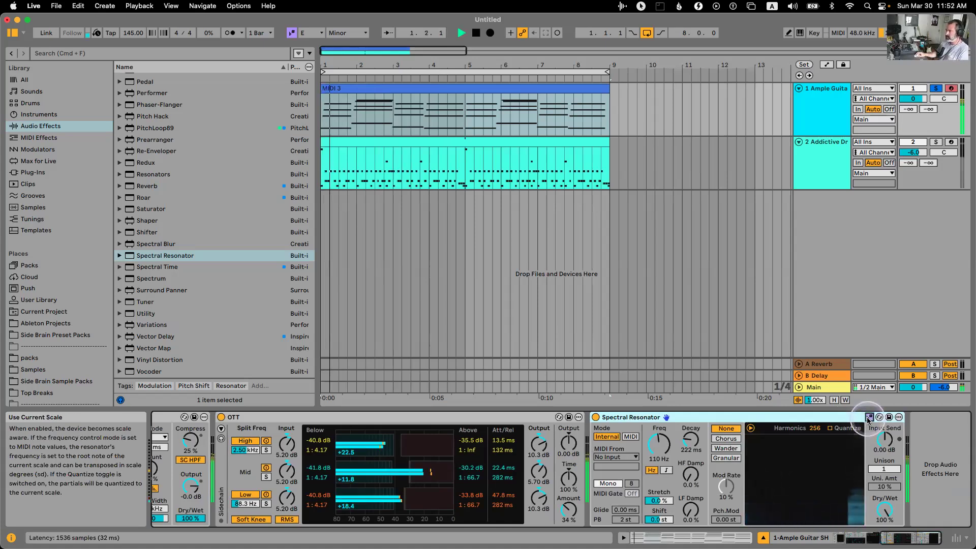
Enable Quantize, make Freq a scale-degree shift, and switch the Mode to MIDI.
{"action": "left_click", "coordinate": [831, 428]}
{"action": "left_click", "coordinate": [657, 445]}
{"action": "left_click", "coordinate": [665, 470]}
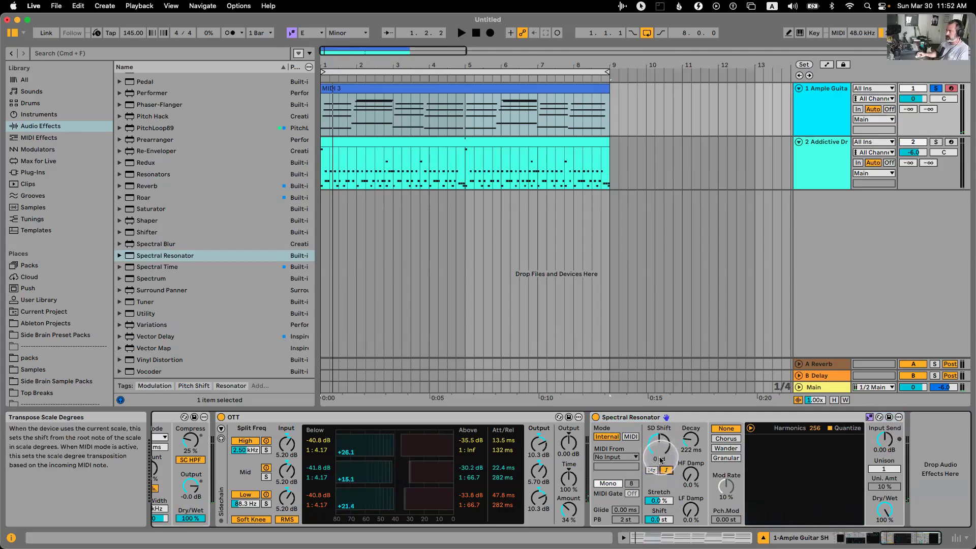
{"action": "key", "text": "space"}
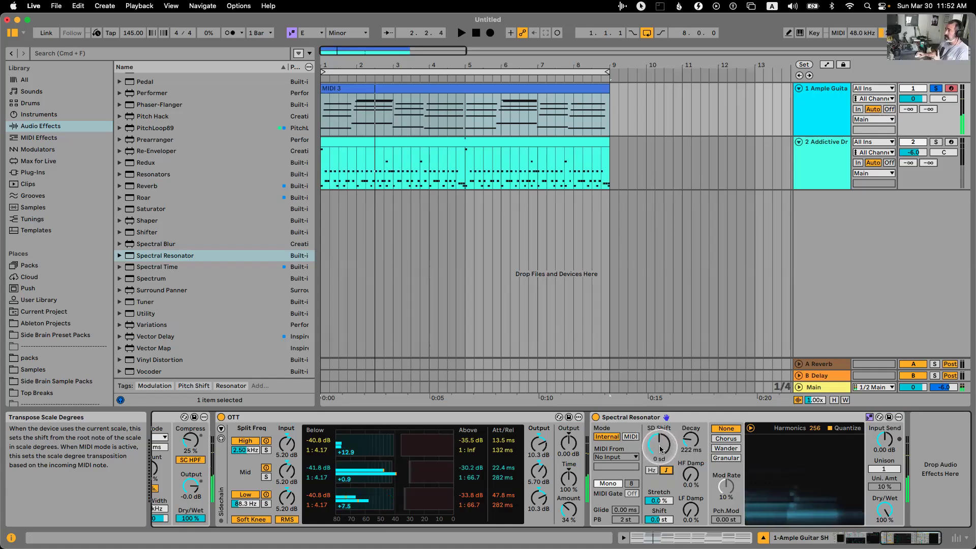
{"action": "left_click", "coordinate": [631, 437]}
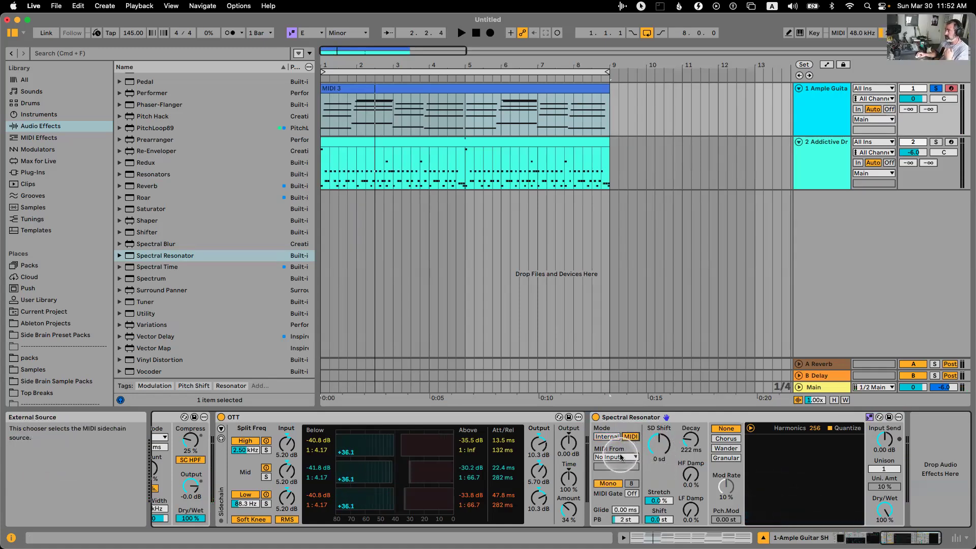
Take Spectral Resonator MIDI from 1-Ample Guitar and lower Dry/Wet to about 62%.
{"action": "left_click", "coordinate": [620, 456]}
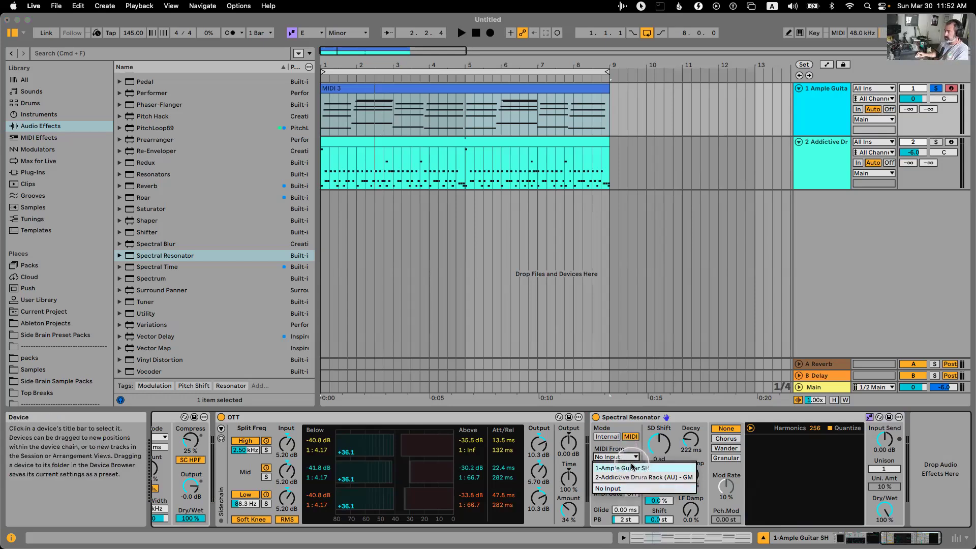
{"action": "left_click", "coordinate": [622, 468]}
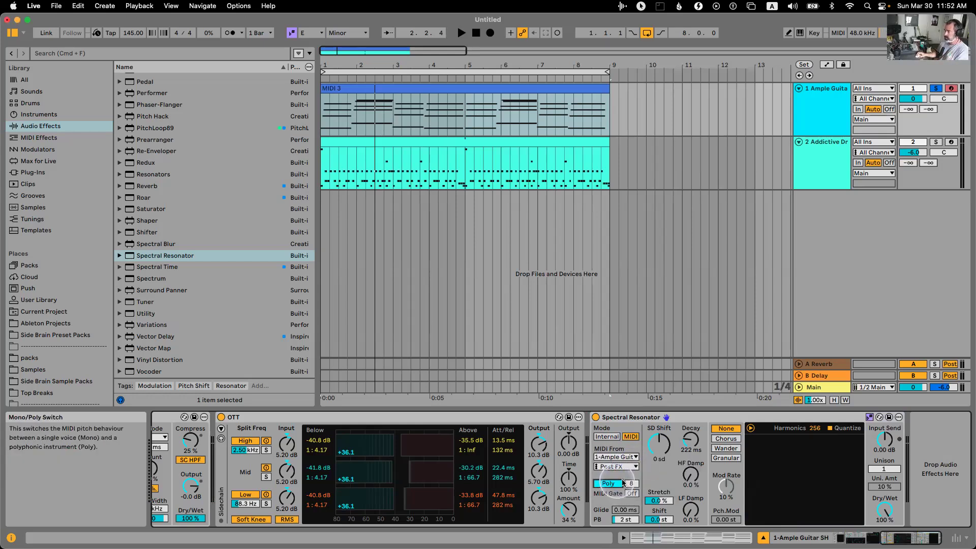
{"action": "key", "text": "space"}
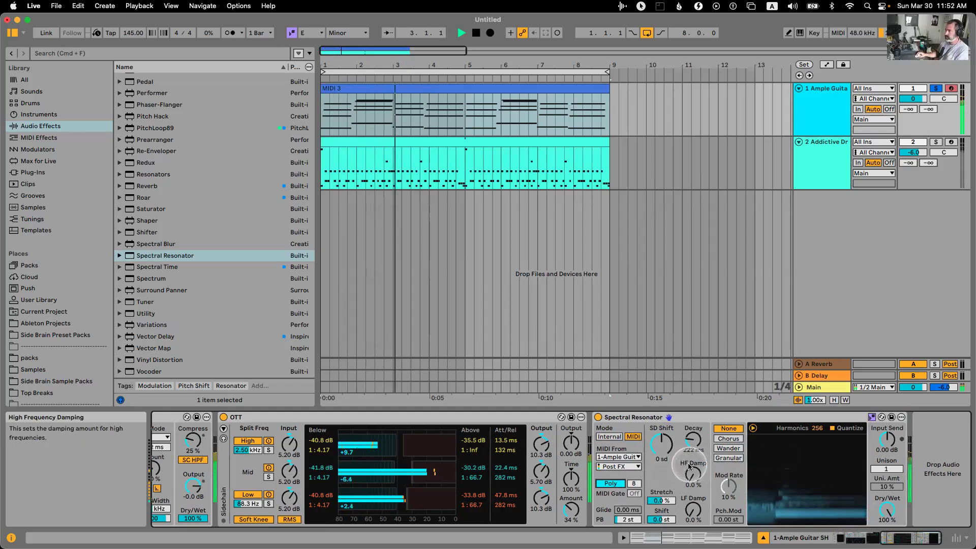
{"action": "left_click_drag", "start_coordinate": [887, 509], "coordinate": [887, 483]}
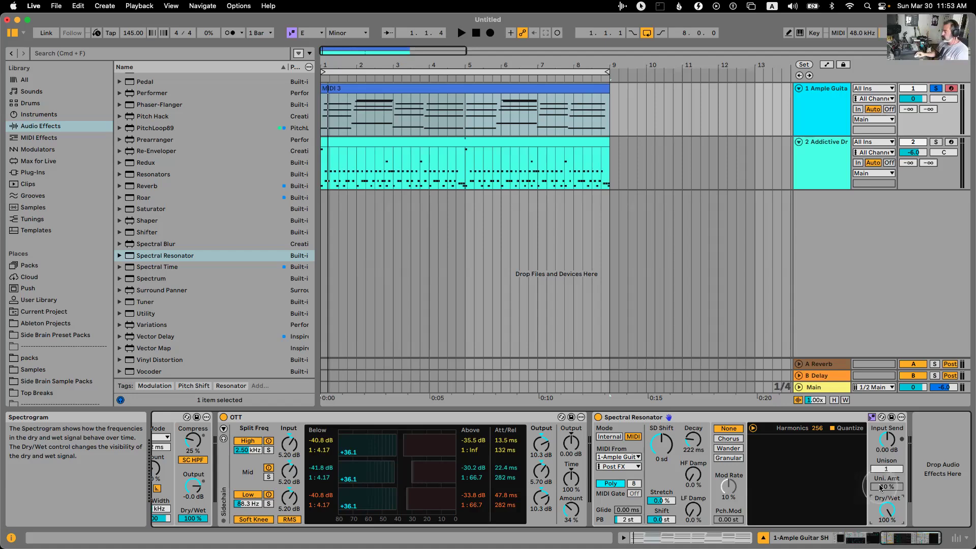
Choose Granular modulation, Mod Rate 14%, Input Send 1.52 dB and Unison Amount 6.2%.
{"action": "left_click", "coordinate": [728, 458]}
{"action": "key", "text": "space"}
{"action": "left_click_drag", "start_coordinate": [728, 489], "coordinate": [727, 483]}
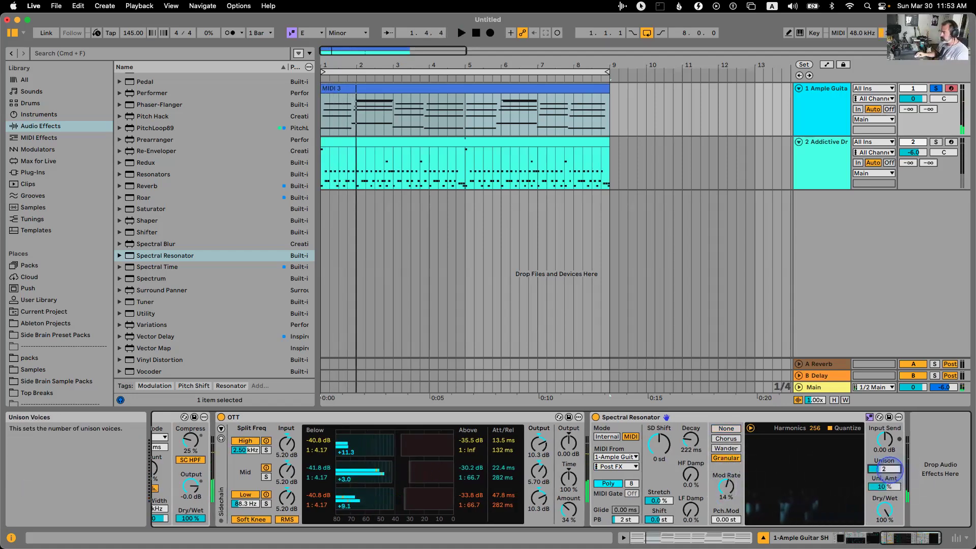
{"action": "left_click_drag", "start_coordinate": [884, 440], "coordinate": [884, 435]}
{"action": "left_click_drag", "start_coordinate": [883, 486], "coordinate": [883, 491]}
{"action": "key", "text": "space"}
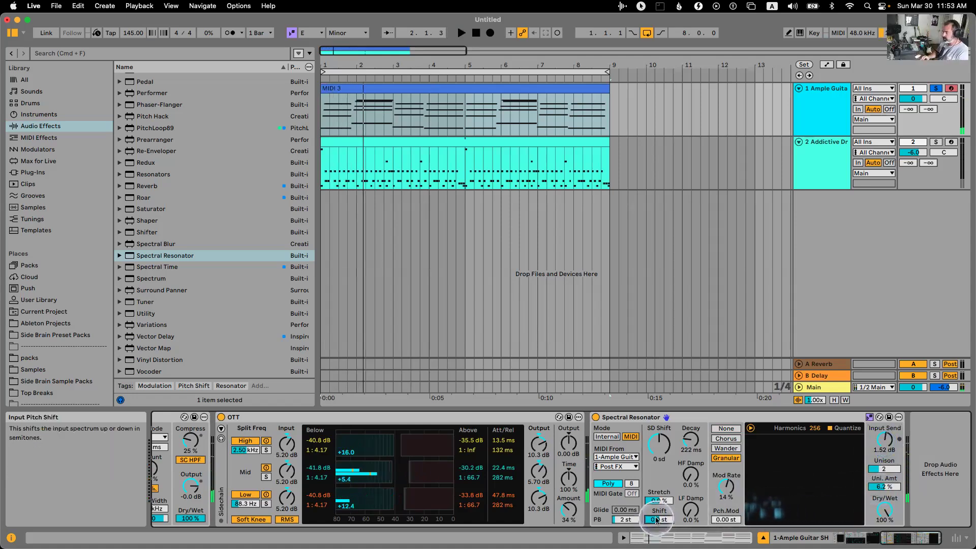
{"action": "key", "text": "space"}
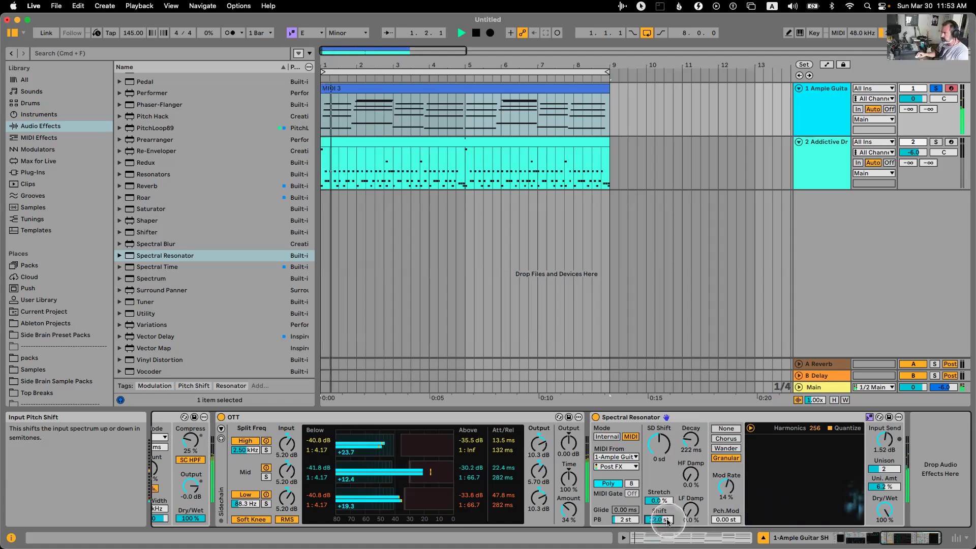
Turn off scale awareness and rebalance the Dry/Wet mix to roughly half wet.
{"action": "left_click_drag", "start_coordinate": [885, 512], "coordinate": [884, 536]}
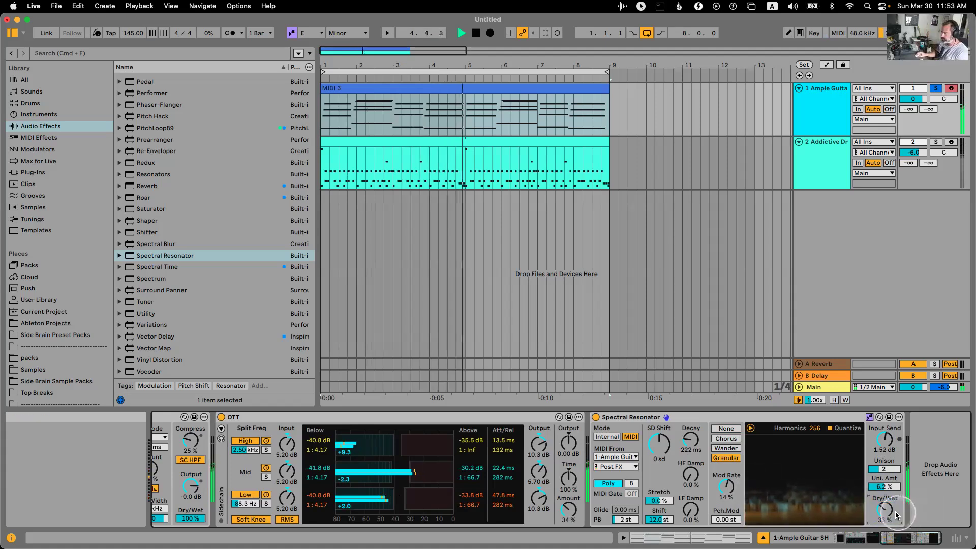
{"action": "left_click", "coordinate": [869, 417]}
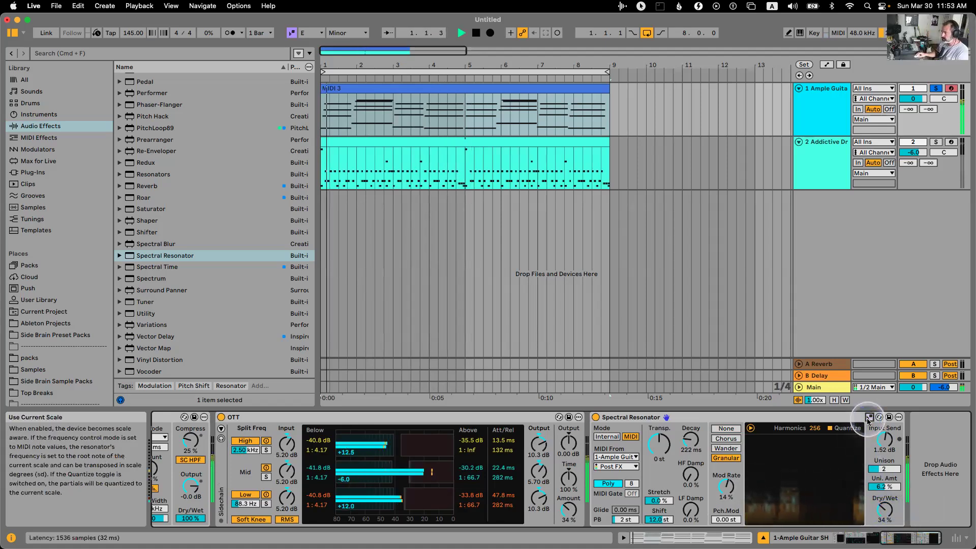
{"action": "left_click_drag", "start_coordinate": [887, 505], "coordinate": [887, 508]}
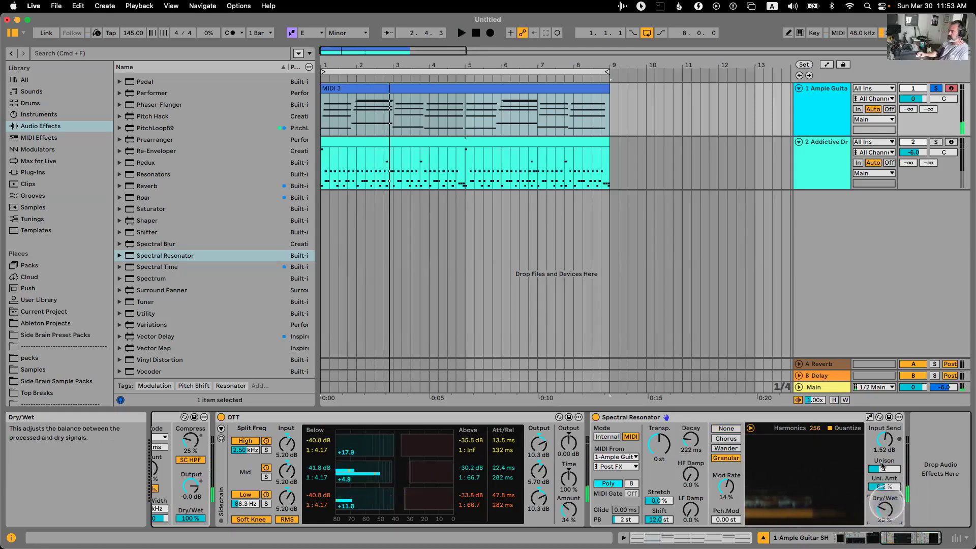
{"action": "key", "text": "space"}
{"action": "left_click_drag", "start_coordinate": [887, 507], "coordinate": [887, 491]}
{"action": "left_click", "coordinate": [618, 519]}
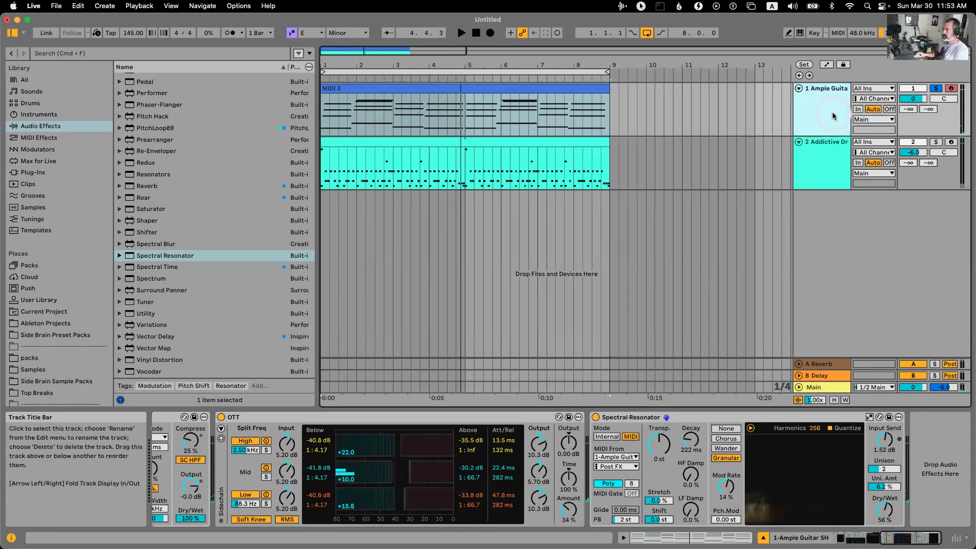
Insert an empty MIDI track below the guitar track with Cmd+Shift+T.
{"action": "key", "text": "super+shift+t"}
{"action": "key", "text": "super+z"}
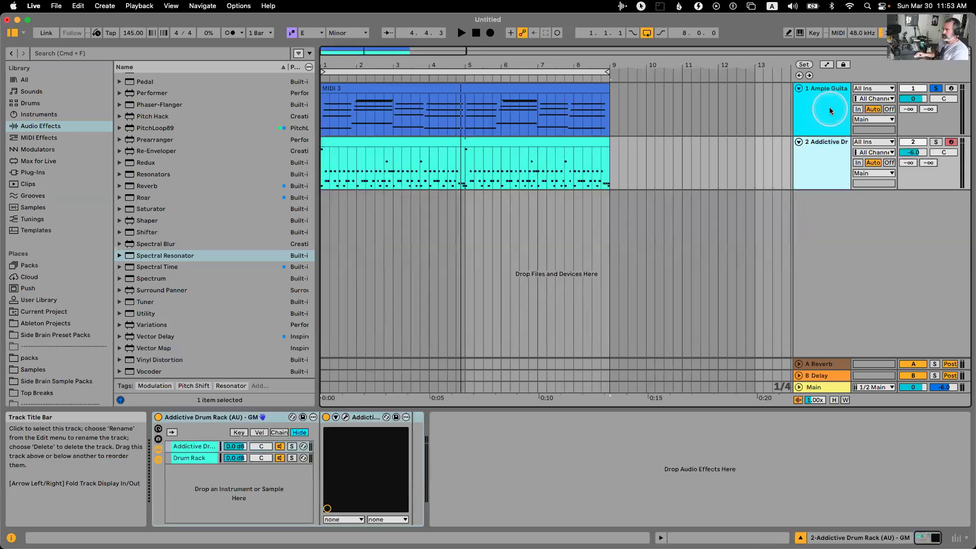
{"action": "left_click", "coordinate": [831, 109]}
{"action": "left_click", "coordinate": [816, 127]}
{"action": "key", "text": "super+shift+t"}
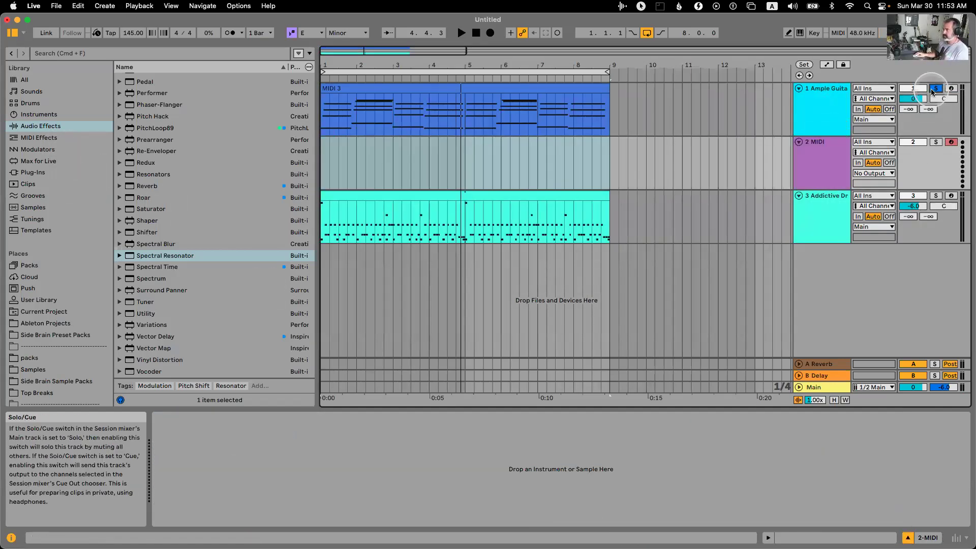
{"action": "left_click", "coordinate": [823, 109]}
Search Sounds & Tools instruments for 'electric' and preview results such as Beckoner.adg.
{"action": "scroll", "coordinate": [45, 70], "scroll_direction": "up", "scroll_amount": 5}
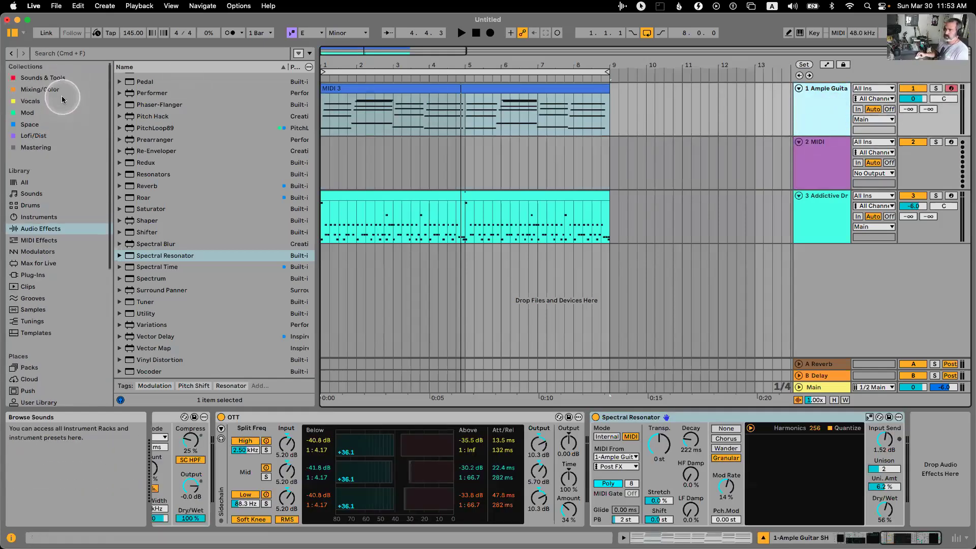
{"action": "left_click", "coordinate": [52, 79]}
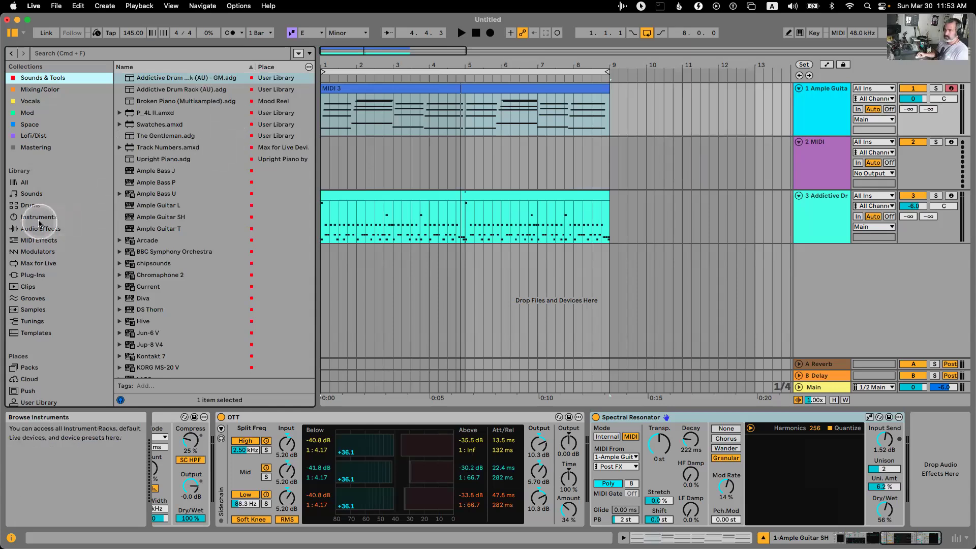
{"action": "left_click", "coordinate": [21, 218]}
{"action": "scroll", "coordinate": [203, 184], "scroll_direction": "down", "scroll_amount": 3}
{"action": "scroll", "coordinate": [222, 213], "scroll_direction": "up", "scroll_amount": 2}
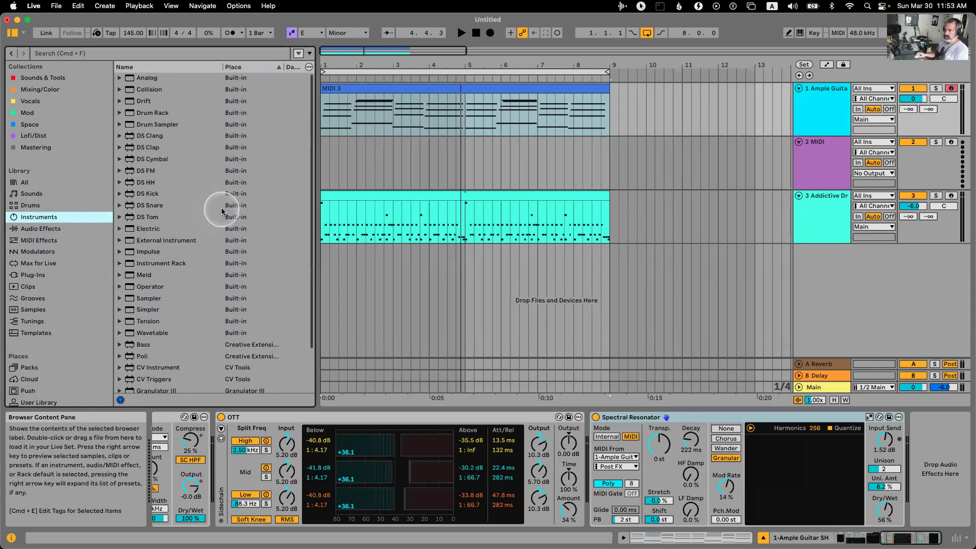
{"action": "left_click", "coordinate": [89, 53]}
{"action": "type", "text": "electric"}
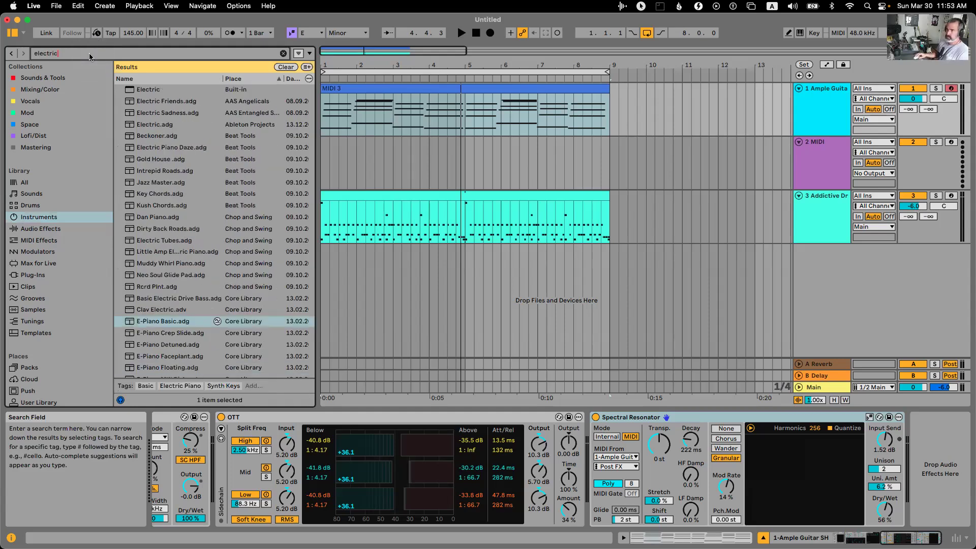
{"action": "left_click", "coordinate": [185, 91]}
{"action": "left_click", "coordinate": [188, 101]}
{"action": "left_click", "coordinate": [192, 113]}
{"action": "left_click", "coordinate": [195, 124]}
{"action": "left_click", "coordinate": [199, 137]}
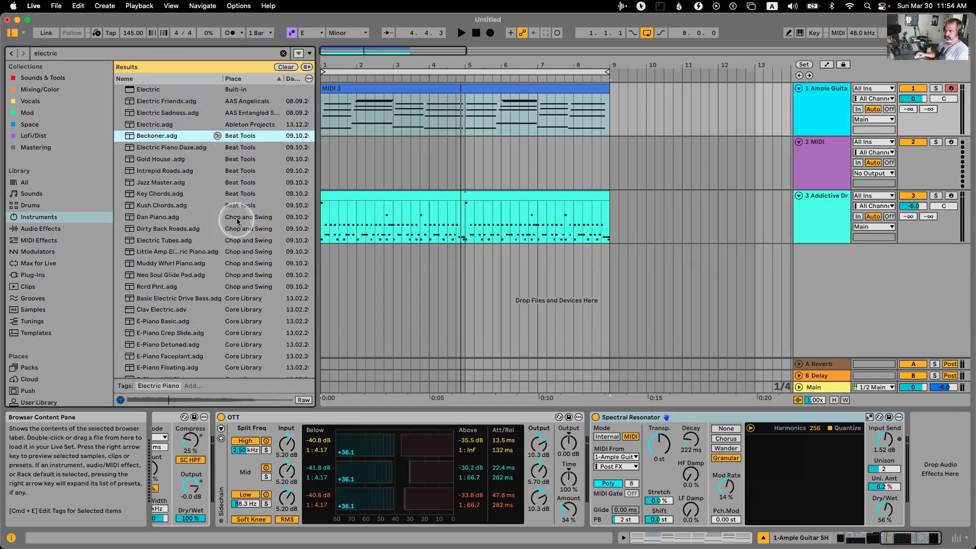
Preview electric bass sounds such as Electric Bass Palm, Basic Electric Drive Bass, then clear the search.
{"action": "left_click", "coordinate": [51, 194]}
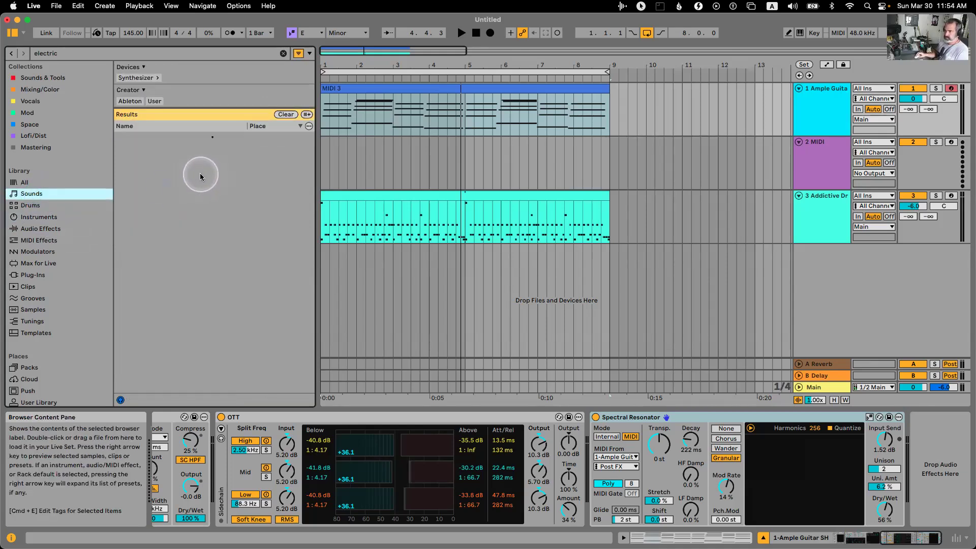
{"action": "left_click", "coordinate": [225, 157]}
{"action": "left_click", "coordinate": [227, 215]}
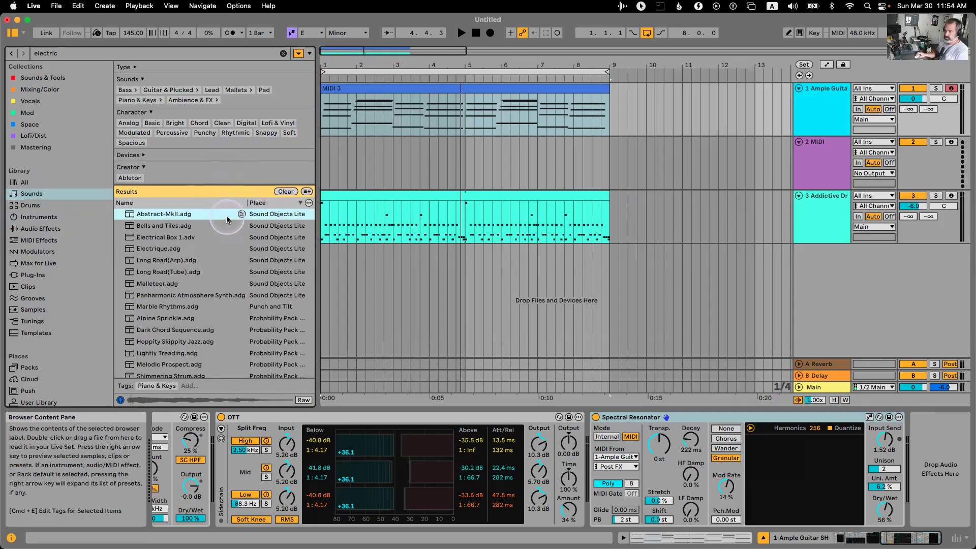
{"action": "left_click", "coordinate": [78, 55]}
{"action": "left_click", "coordinate": [208, 184]}
{"action": "left_click", "coordinate": [215, 173]}
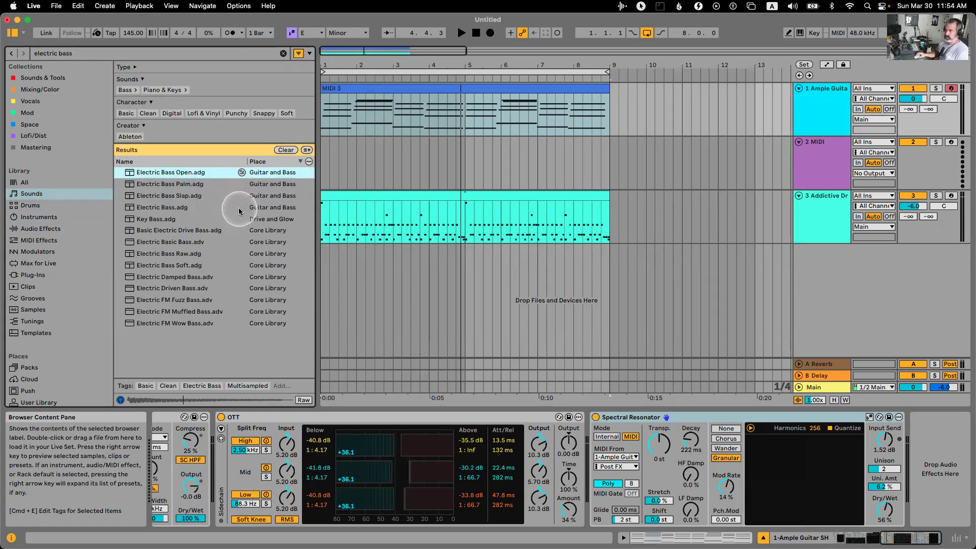
{"action": "left_click", "coordinate": [218, 218]}
{"action": "left_click", "coordinate": [219, 212]}
{"action": "left_click", "coordinate": [220, 231]}
{"action": "left_click", "coordinate": [211, 243]}
{"action": "left_click", "coordinate": [207, 254]}
{"action": "left_click", "coordinate": [209, 265]}
{"action": "left_click", "coordinate": [211, 277]}
{"action": "left_click", "coordinate": [213, 288]}
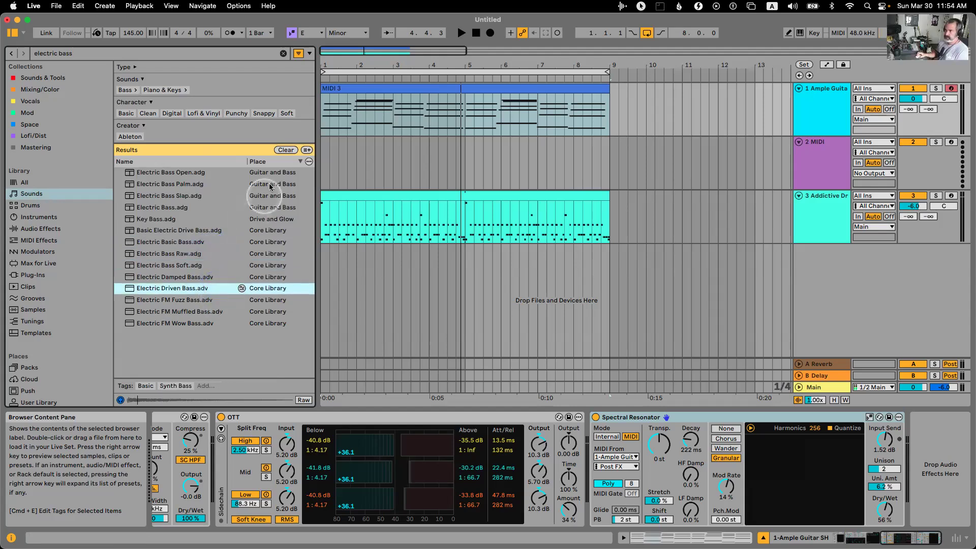
{"action": "left_click", "coordinate": [43, 78]}
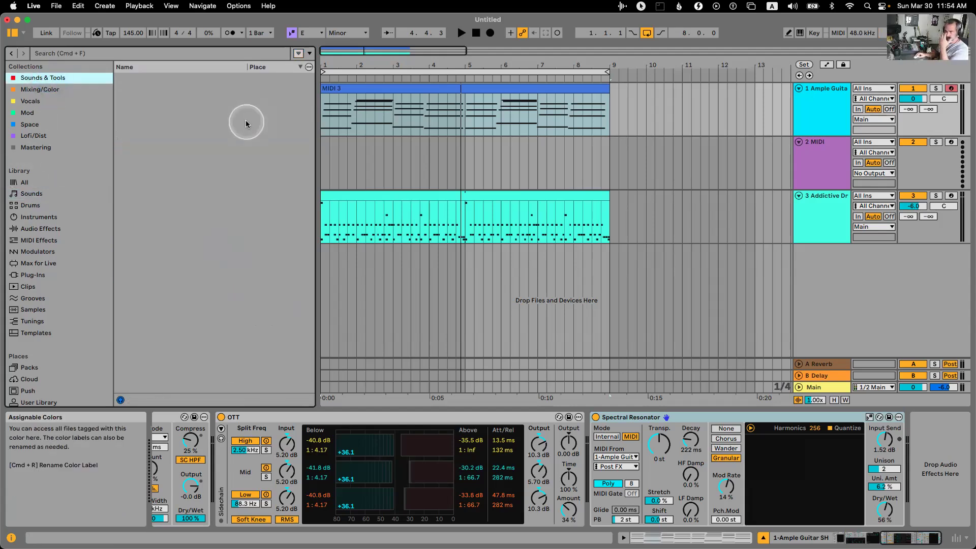
{"action": "scroll", "coordinate": [221, 193], "scroll_direction": "down", "scroll_amount": 10}
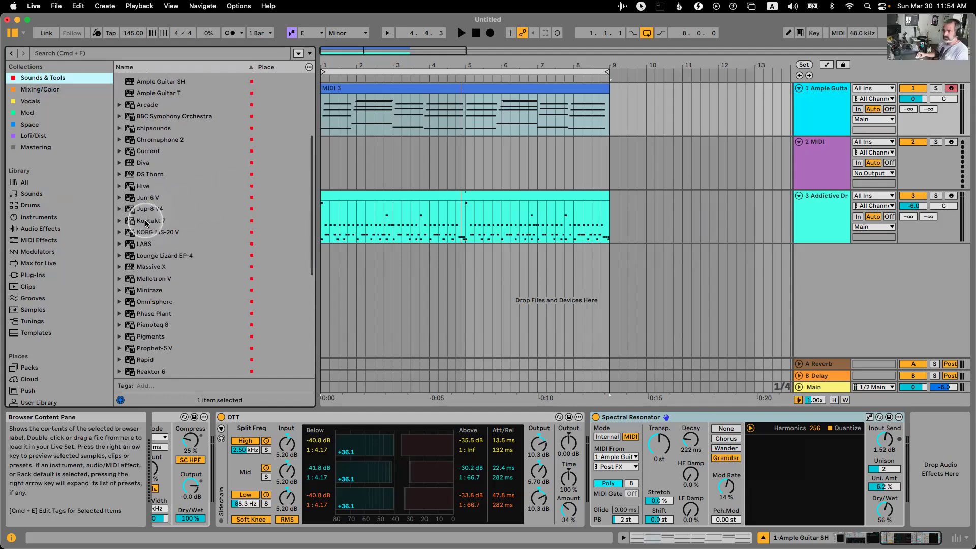
{"action": "left_click_drag", "start_coordinate": [146, 222], "coordinate": [503, 160]}
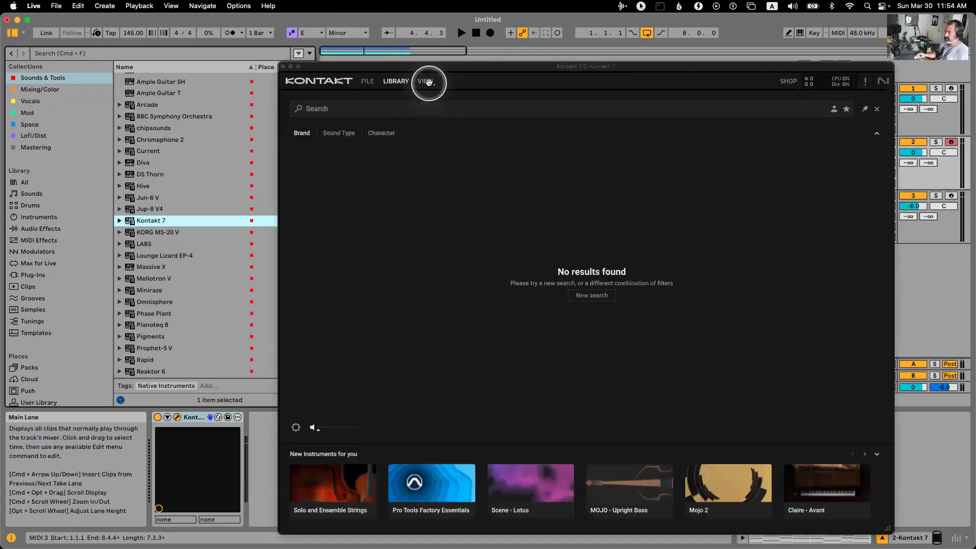
{"action": "left_click", "coordinate": [425, 81]}
{"action": "left_click", "coordinate": [431, 95]}
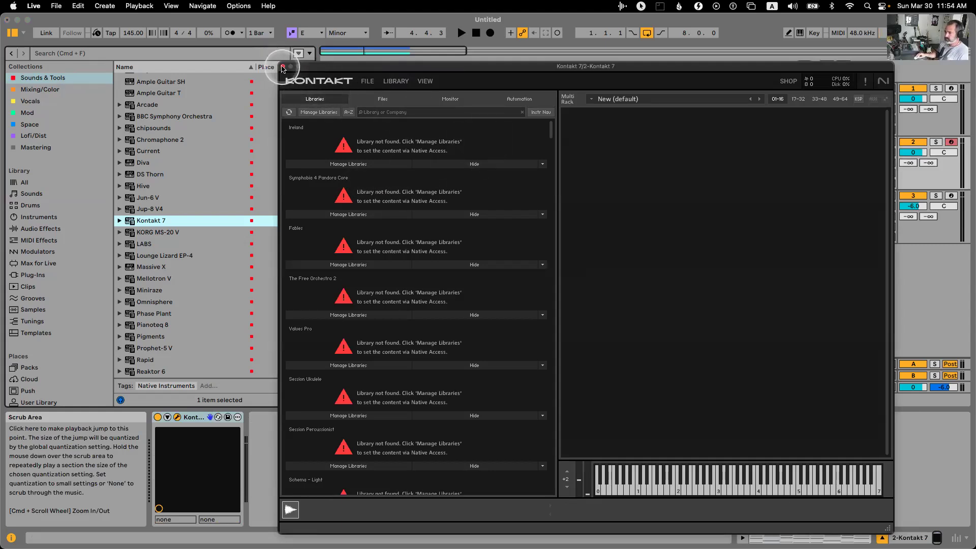
{"action": "left_click", "coordinate": [283, 67]}
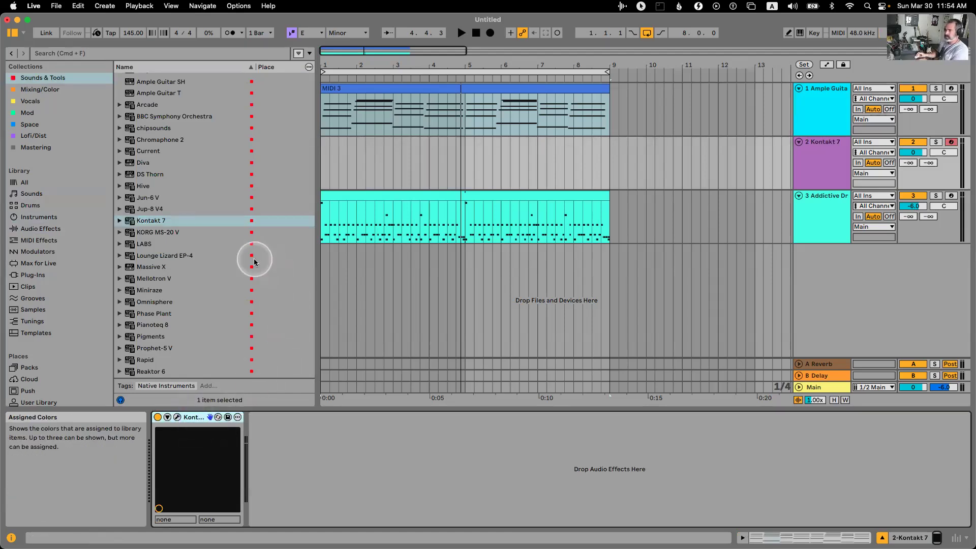
{"action": "key", "text": "Delete"}
{"action": "key", "text": "super+Tab"}
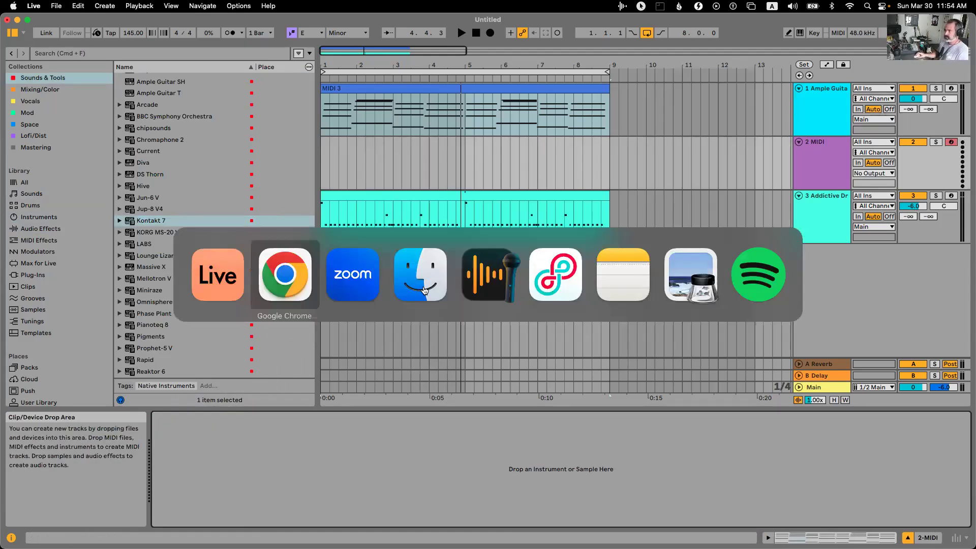
{"action": "left_click", "coordinate": [425, 291]}
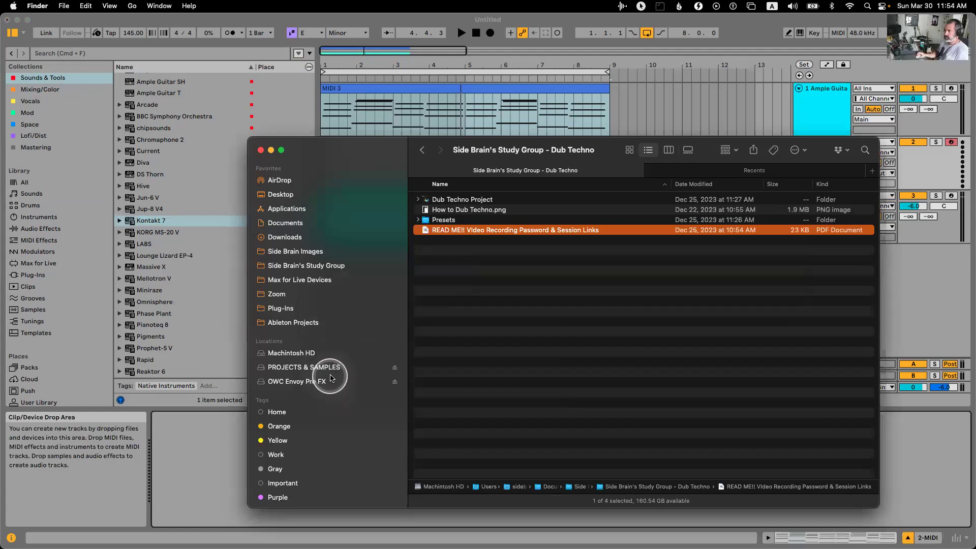
{"action": "left_click", "coordinate": [260, 150]}
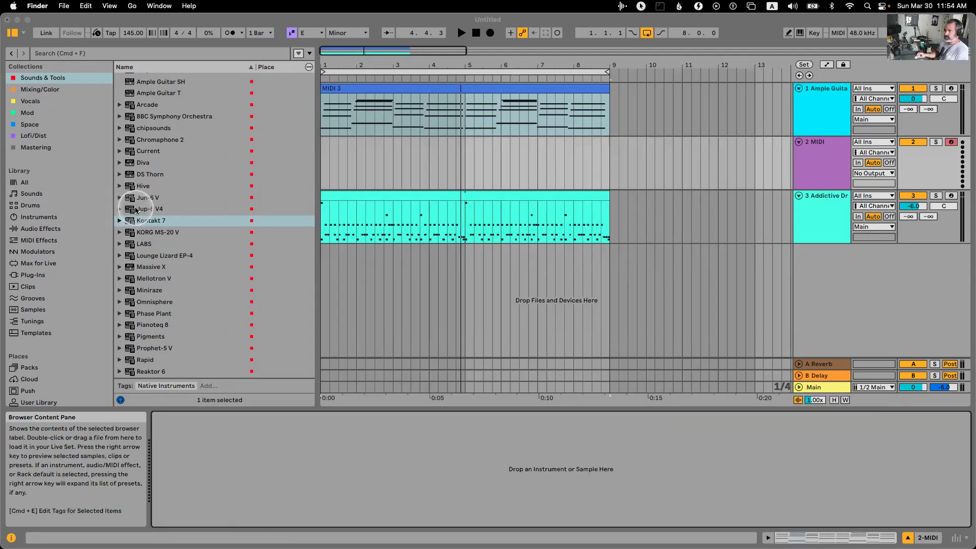
{"action": "scroll", "coordinate": [74, 189], "scroll_direction": "down", "scroll_amount": 8}
Load the Meld A Bass preset from the Side Brain preset packs onto track 2.
{"action": "left_click", "coordinate": [51, 278]}
{"action": "left_click", "coordinate": [65, 250]}
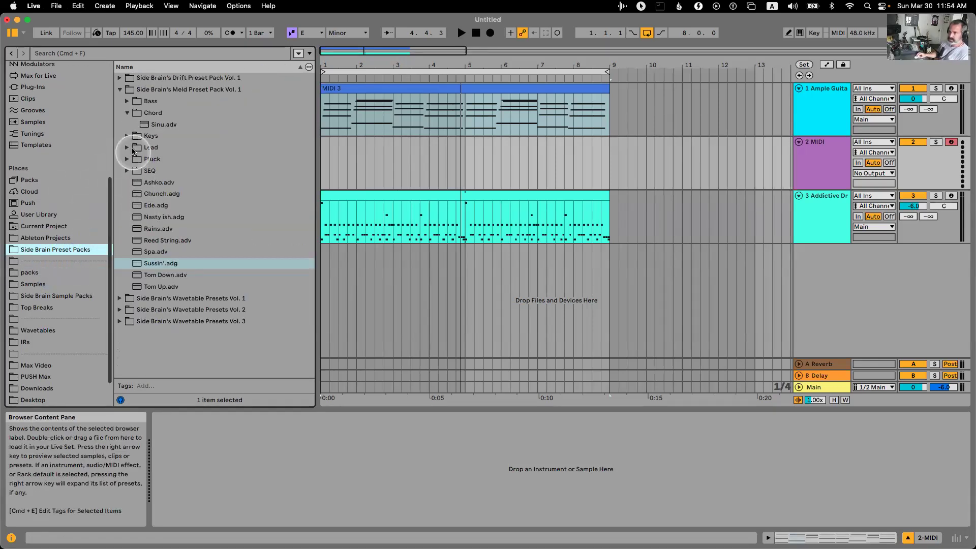
{"action": "left_click", "coordinate": [120, 89]}
{"action": "left_click", "coordinate": [121, 90]}
{"action": "left_click", "coordinate": [127, 101]}
{"action": "left_click_drag", "start_coordinate": [167, 112], "coordinate": [404, 161]}
Copy the MIDI 3 clip onto the A Bass track, inspect it, then remove the copy.
{"action": "left_click_drag", "start_coordinate": [414, 95], "coordinate": [409, 152]}
{"action": "double_click", "coordinate": [423, 148]}
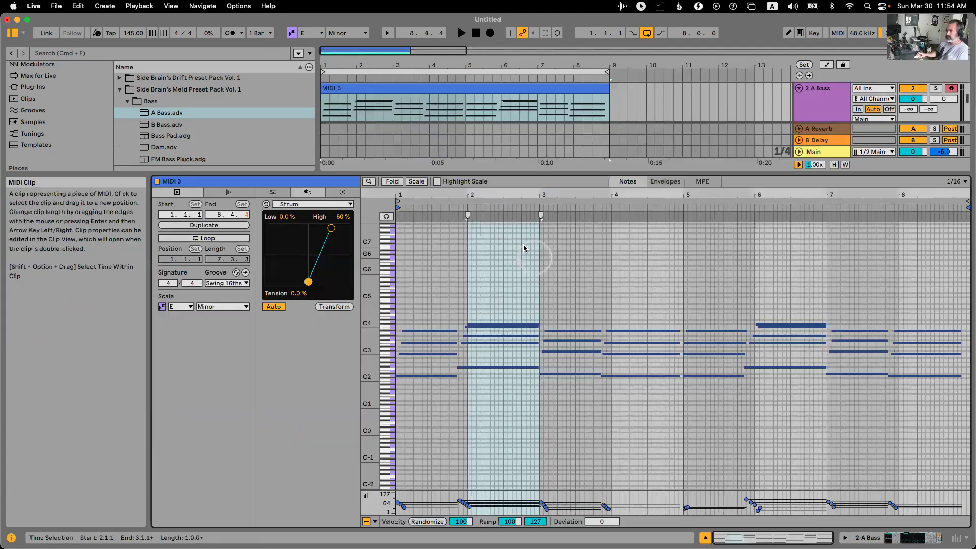
{"action": "left_click", "coordinate": [551, 279]}
{"action": "key", "text": "shift+Tab"}
{"action": "left_click", "coordinate": [464, 144]}
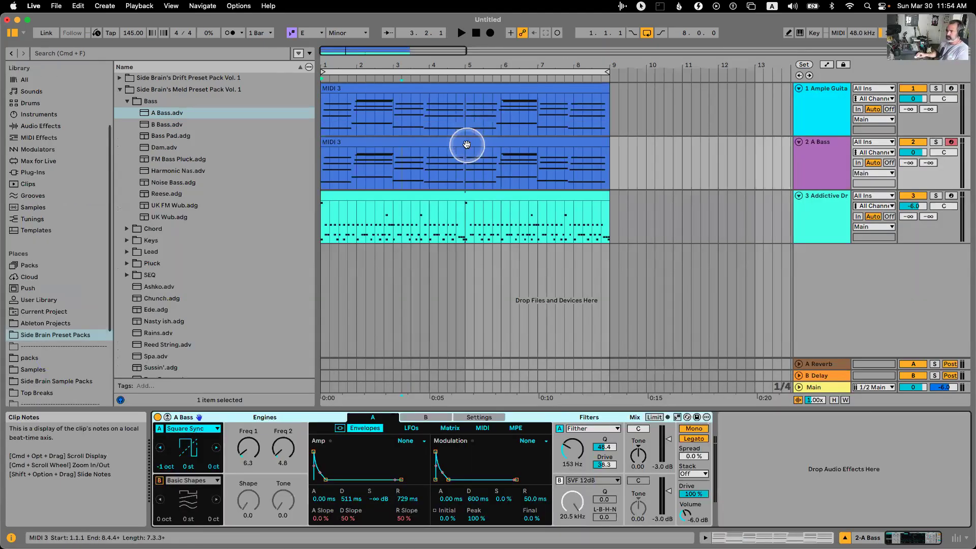
{"action": "left_click", "coordinate": [637, 124]}
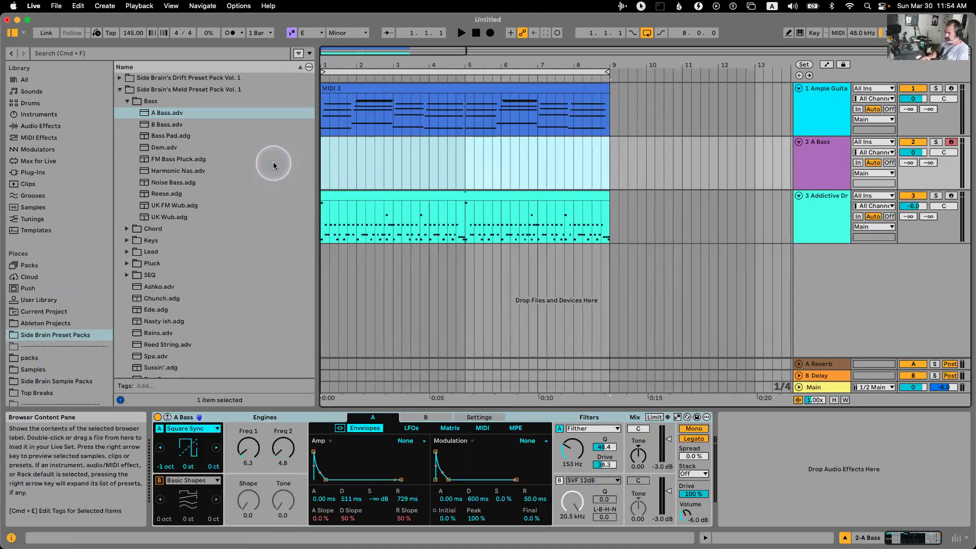
Inspect the A Bass track's remaining clip, then select the guitar's MIDI 3 clip.
{"action": "double_click", "coordinate": [327, 155]}
{"action": "key", "text": "shift+Tab"}
{"action": "left_click", "coordinate": [489, 149]}
{"action": "left_click", "coordinate": [489, 149]}
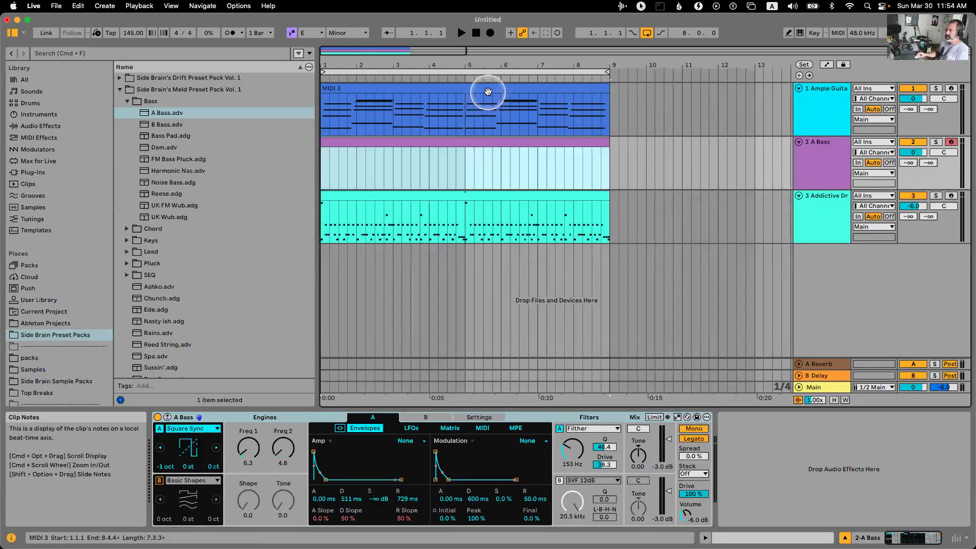
{"action": "left_click", "coordinate": [496, 89]}
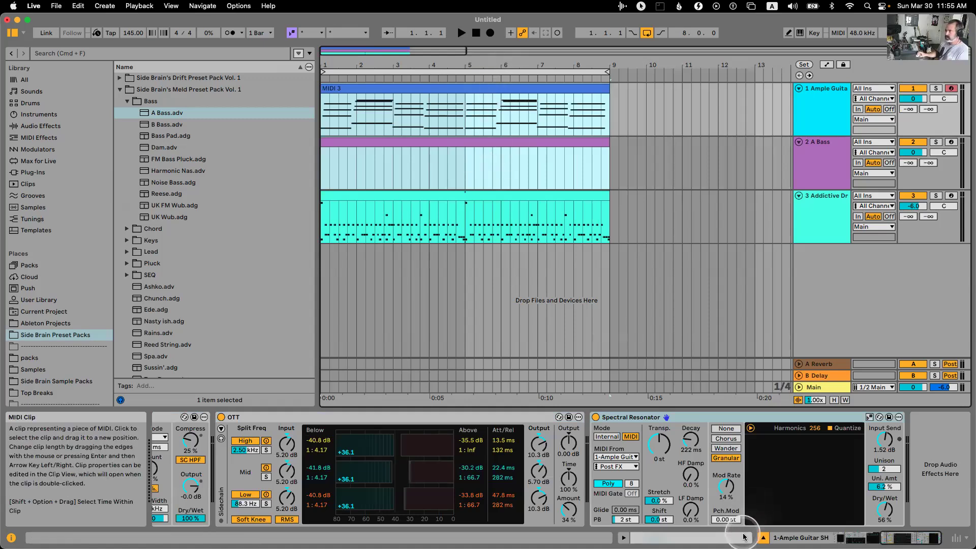
Open the clips in the MIDI Note Editor and zoom out to compare their notes.
{"action": "left_click", "coordinate": [623, 537]}
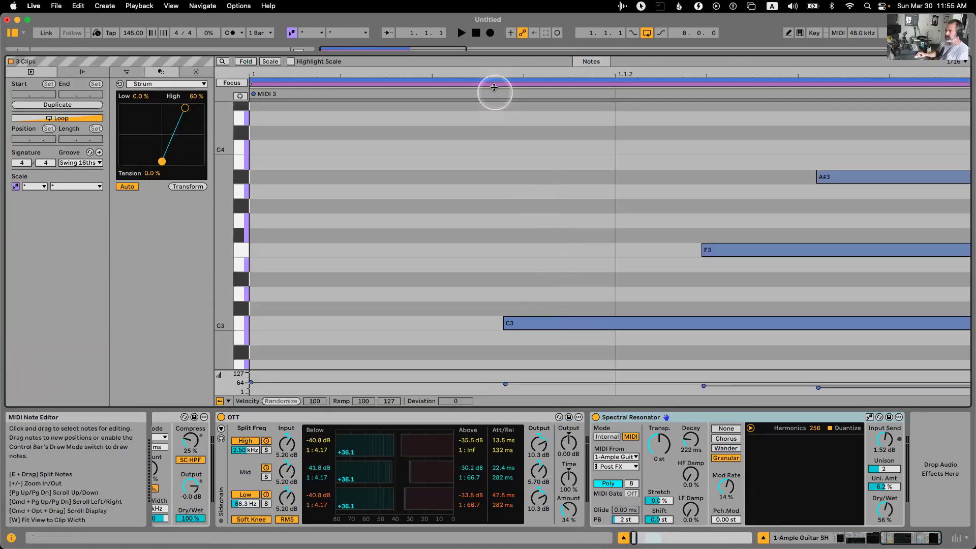
{"action": "left_click_drag", "start_coordinate": [224, 151], "coordinate": [222, 152]}
{"action": "scroll", "coordinate": [512, 70], "scroll_direction": "right", "scroll_amount": 3}
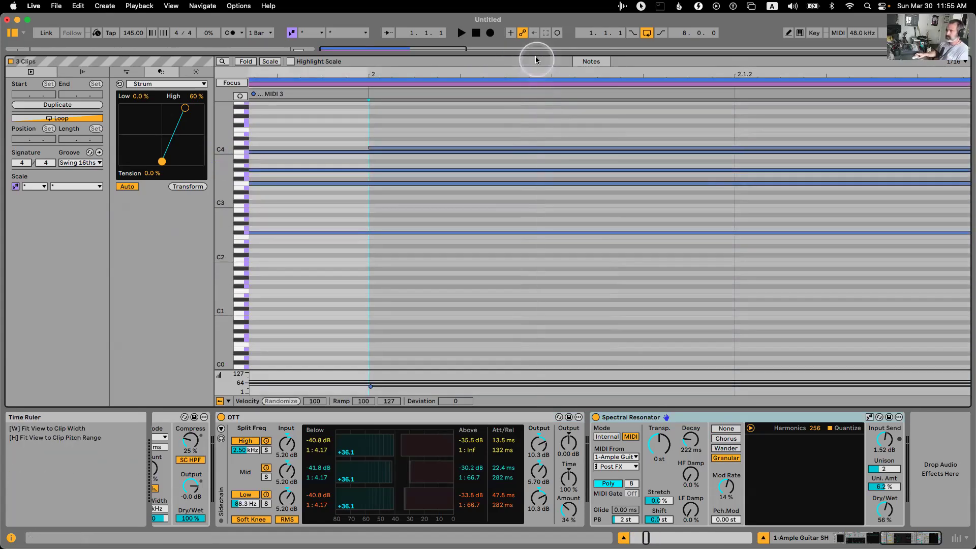
{"action": "key", "text": "super+alt+e"}
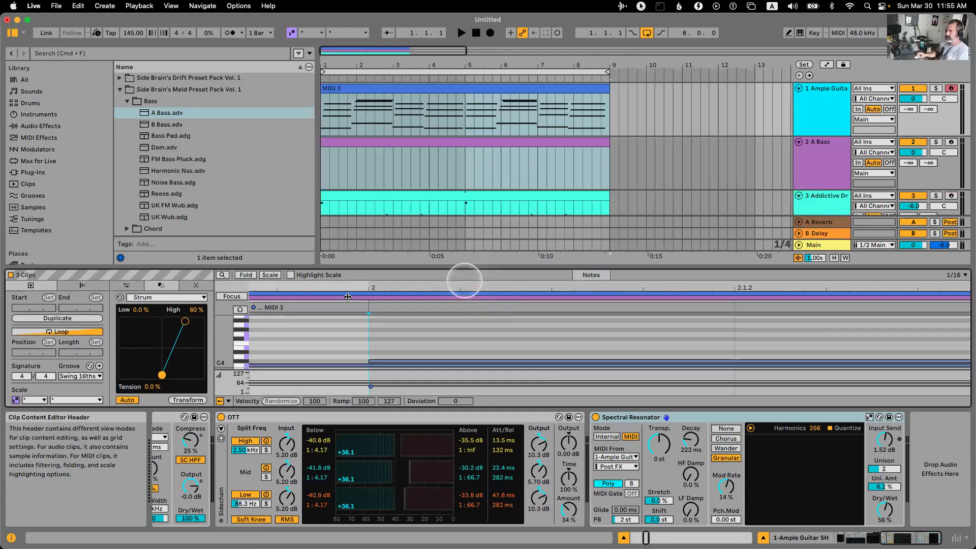
{"action": "left_click", "coordinate": [137, 287]}
{"action": "left_click", "coordinate": [489, 142]}
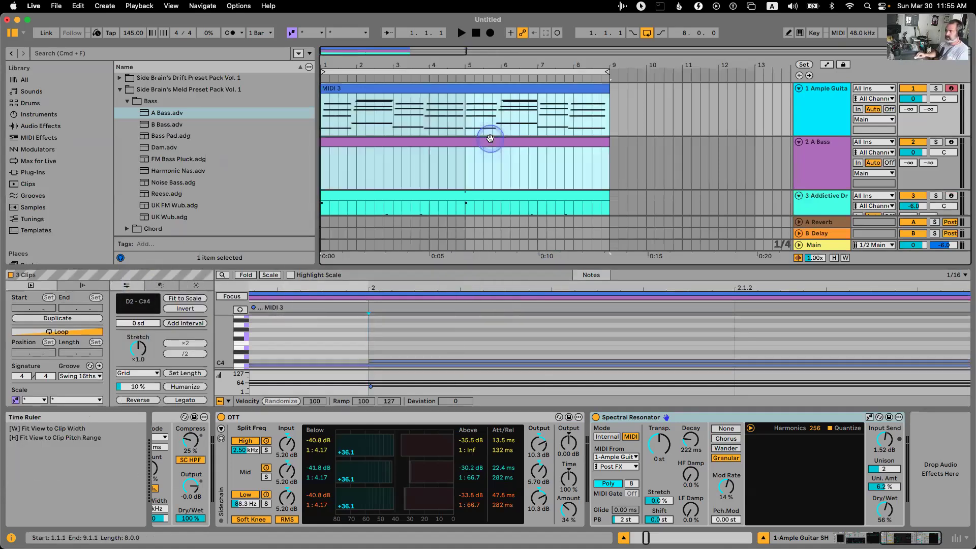
{"action": "left_click", "coordinate": [518, 148]}
{"action": "key", "text": "super+a"}
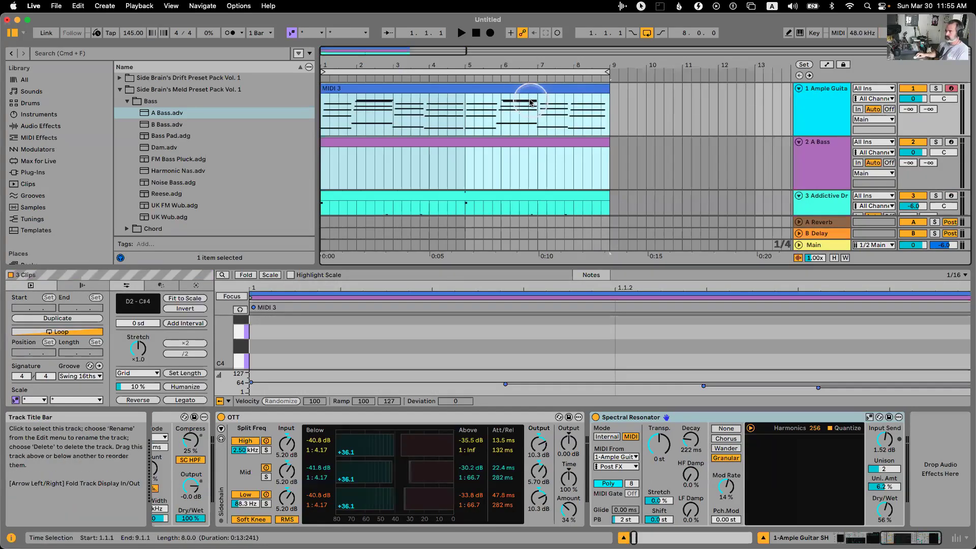
Edit the MIDI 3 and A Bass clips together, toggling focus mode on and off.
{"action": "left_click", "coordinate": [488, 92]}
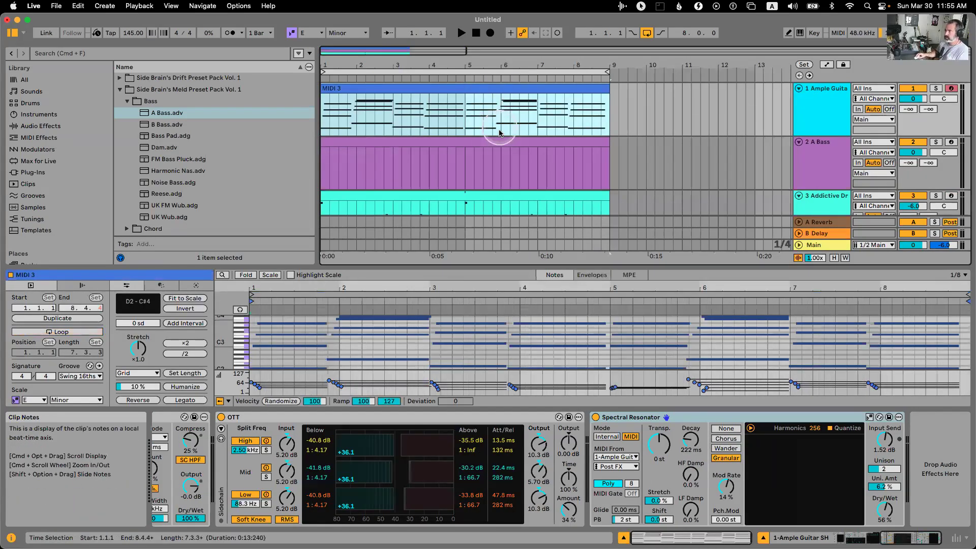
{"action": "left_click", "coordinate": [495, 143], "text": "shift"}
{"action": "left_click", "coordinate": [628, 310]}
{"action": "left_click", "coordinate": [626, 288]}
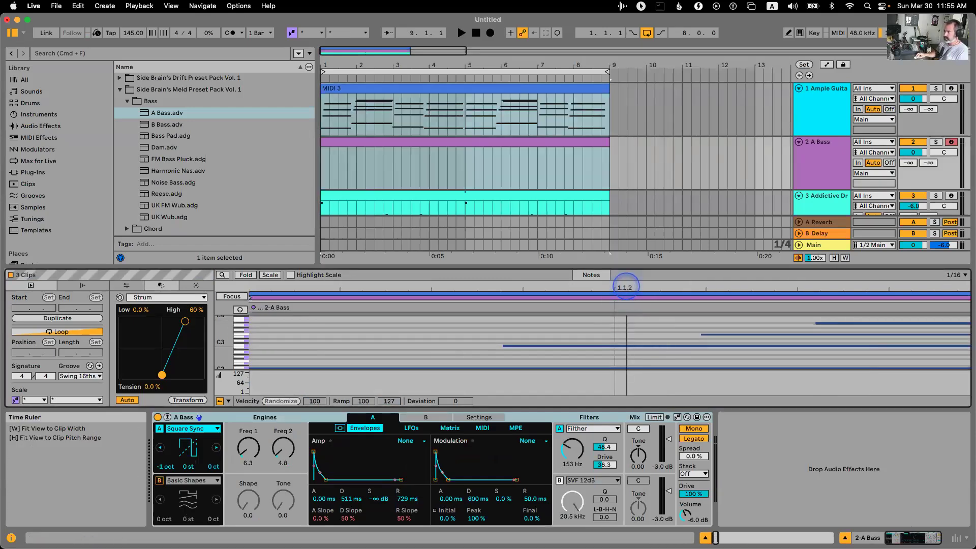
{"action": "left_click", "coordinate": [233, 295]}
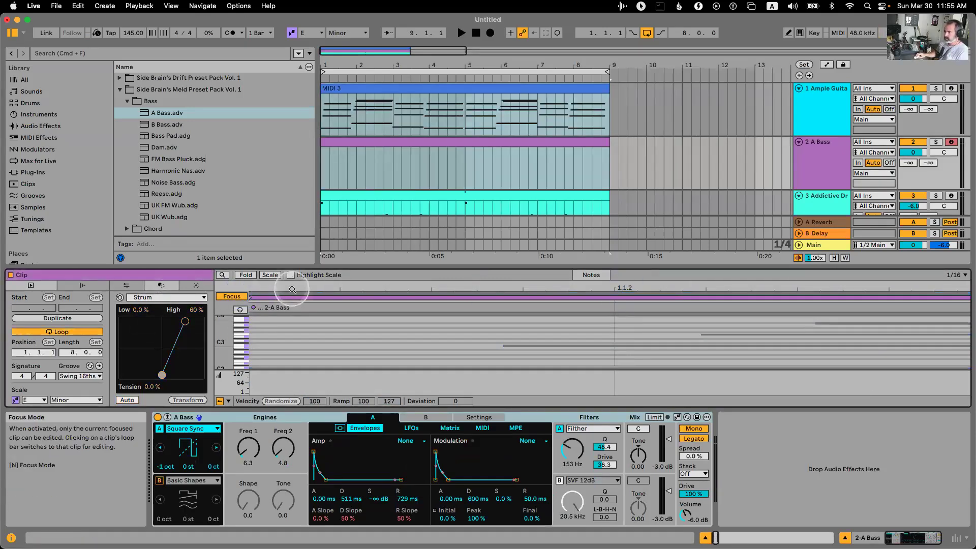
{"action": "left_click", "coordinate": [242, 296]}
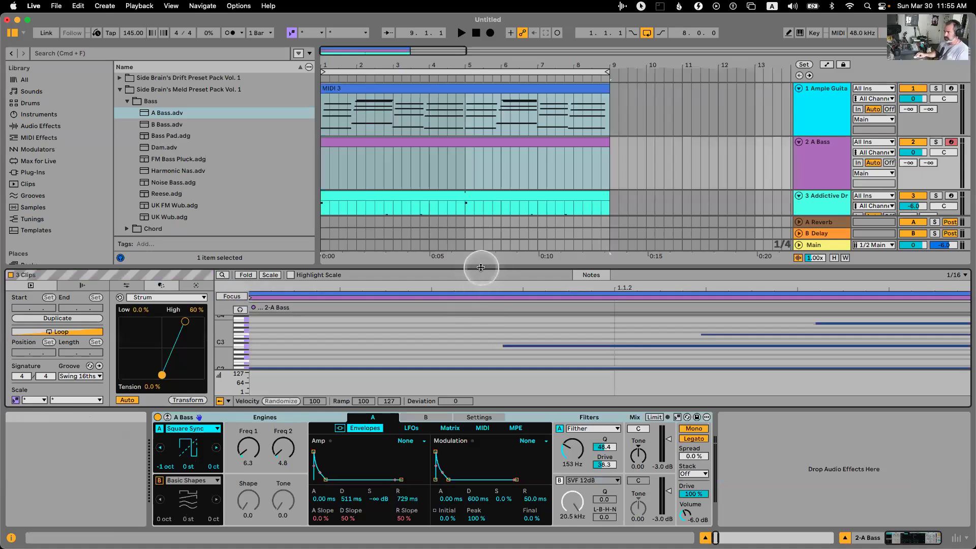
Fit the note editor to the clip, close it, and Alt-drag MIDI 3 onto the A Bass track.
{"action": "left_click_drag", "start_coordinate": [479, 266], "coordinate": [456, 201]}
{"action": "left_click", "coordinate": [497, 130]}
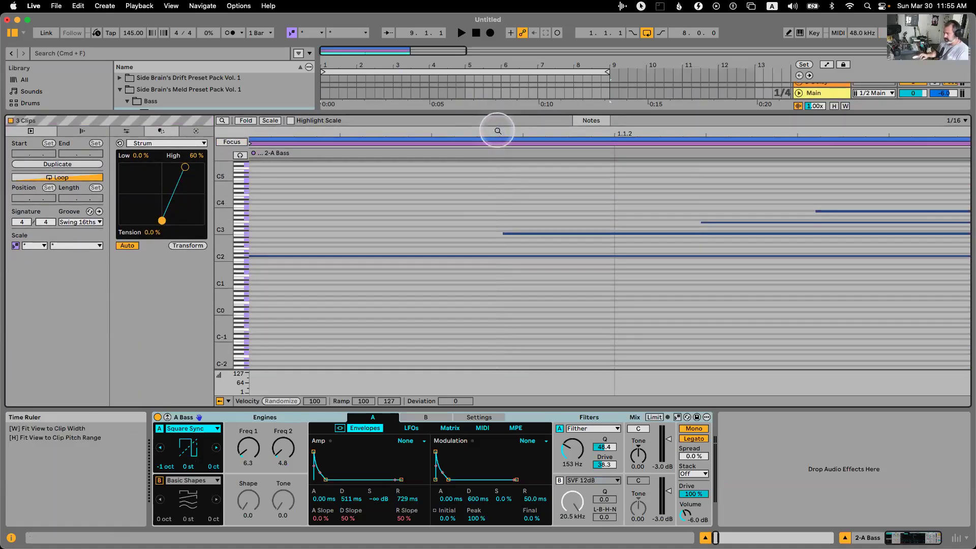
{"action": "key", "text": "w"}
{"action": "key", "text": "h"}
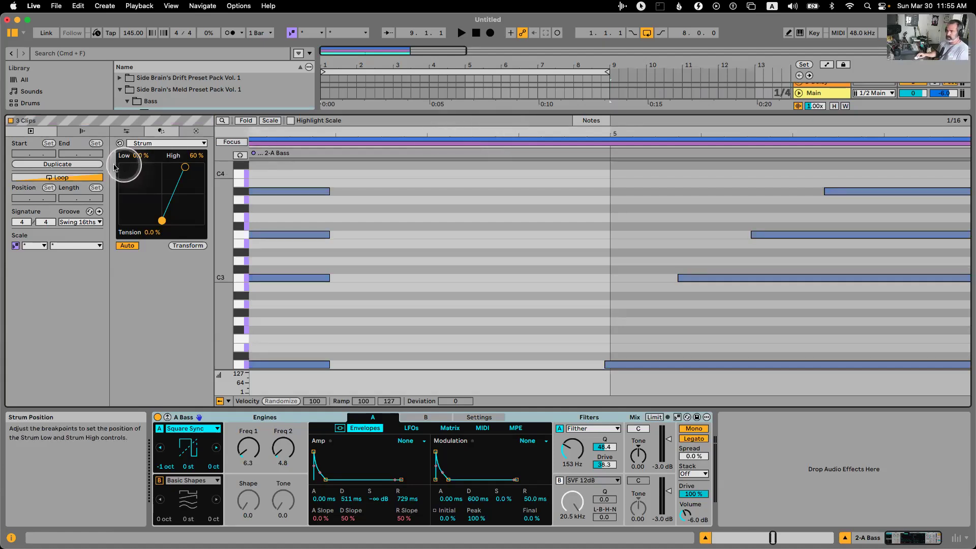
{"action": "left_click", "coordinate": [68, 180]}
{"action": "key", "text": "w"}
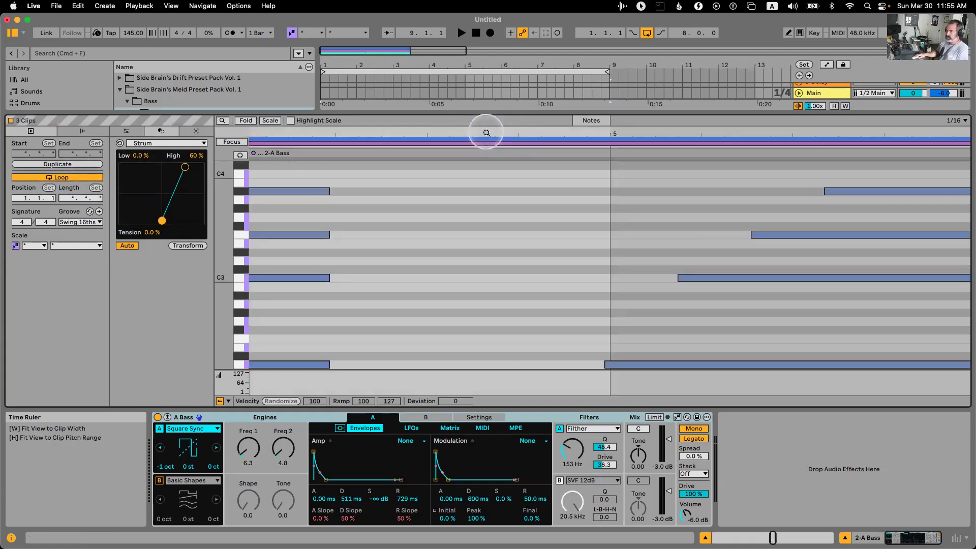
{"action": "key", "text": "super+alt+3"}
{"action": "left_click_drag", "start_coordinate": [478, 84], "coordinate": [450, 146]}
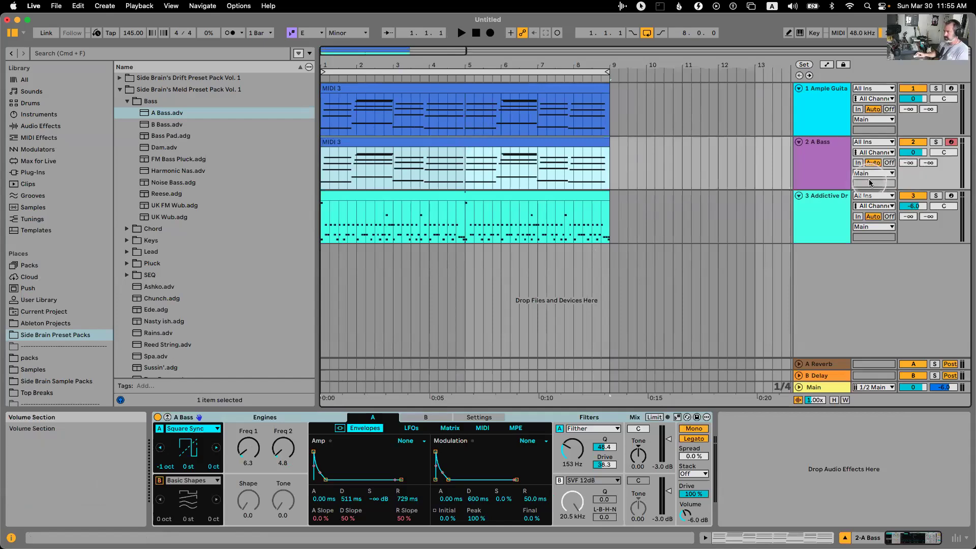
{"action": "right_click", "coordinate": [815, 171]}
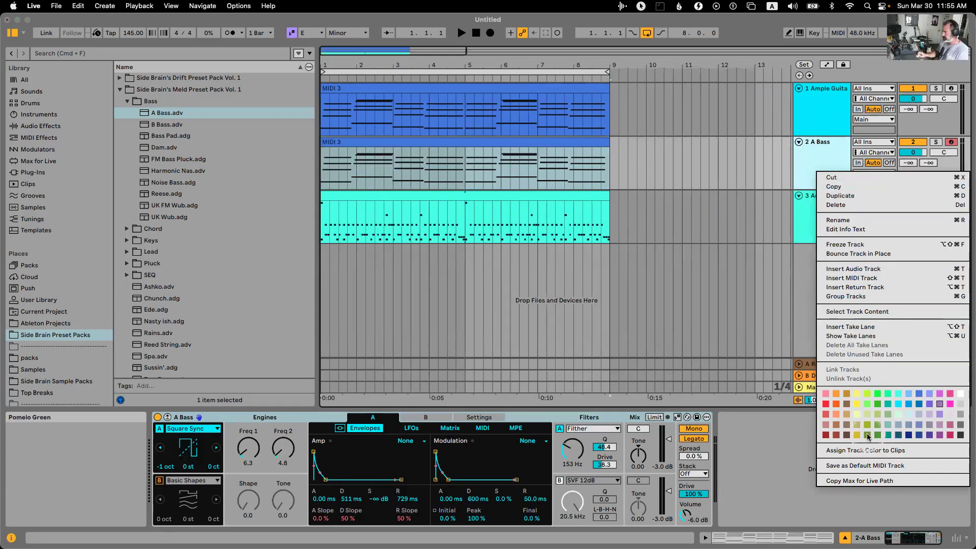
Give the clips the A Bass colour and open the clip full-size, fitted to its pitch range.
{"action": "left_click", "coordinate": [868, 450]}
{"action": "left_click", "coordinate": [447, 143]}
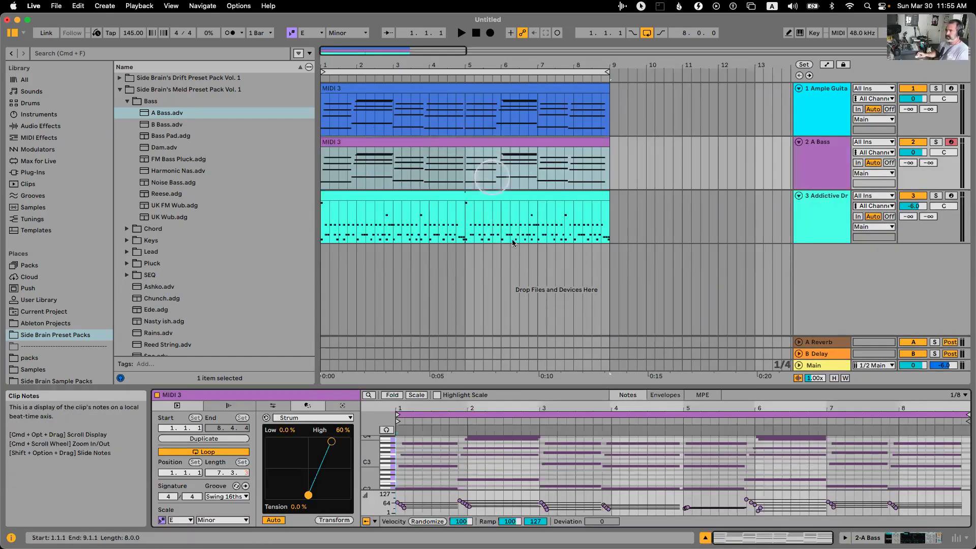
{"action": "left_click_drag", "start_coordinate": [555, 388], "coordinate": [536, 76]}
{"action": "key", "text": "super+a"}
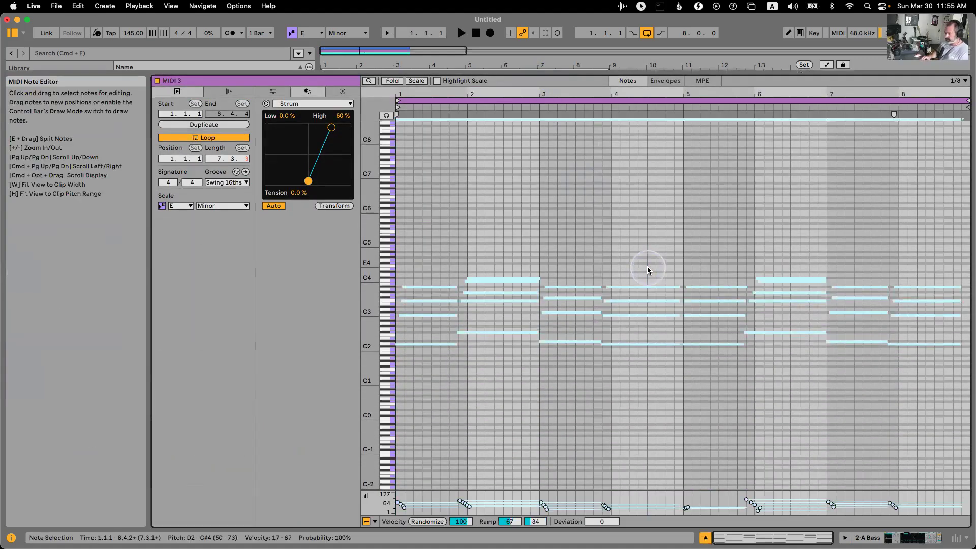
{"action": "key", "text": "h"}
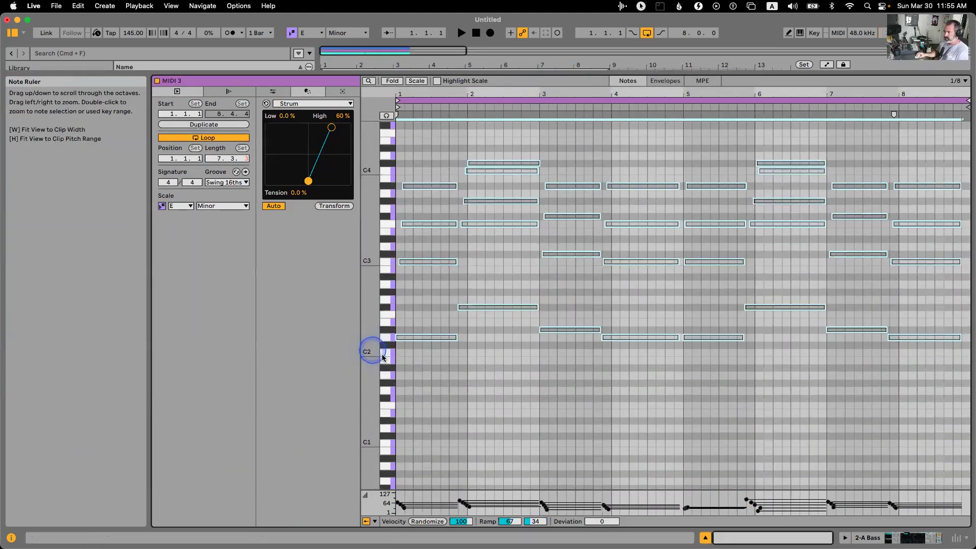
Add a short D2 note at the start, with copies at F2 (2.3.3) and D#2 (3.1.1).
{"action": "double_click", "coordinate": [405, 354]}
{"action": "key", "text": "Up"}
{"action": "key", "text": "Up"}
{"action": "key", "text": "Left"}
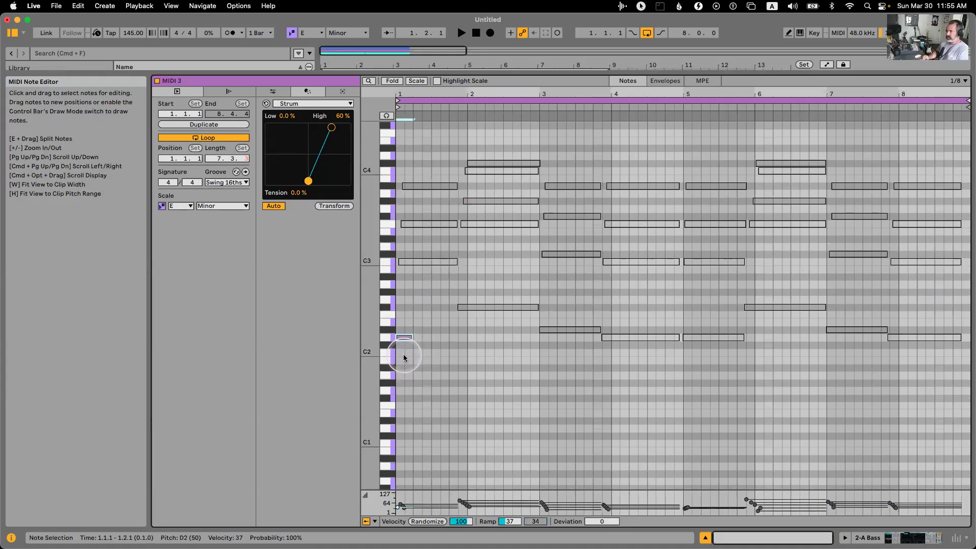
{"action": "key", "text": "super+d"}
{"action": "key", "text": "Right"}
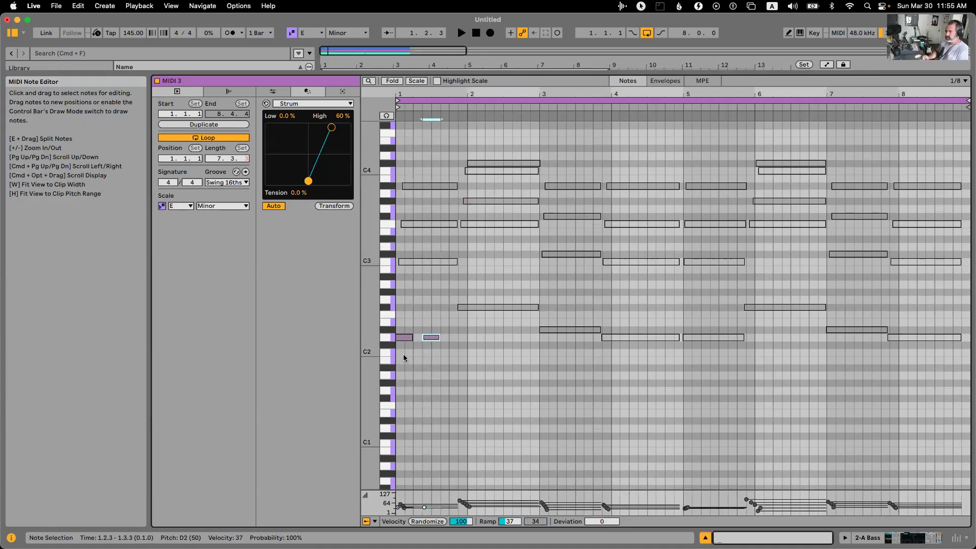
{"action": "key", "text": "Down"}
{"action": "key", "text": "Right"}
{"action": "key", "text": "Right"}
{"action": "key", "text": "Right"}
{"action": "key", "text": "Right"}
{"action": "key", "text": "Down"}
{"action": "key", "text": "Right"}
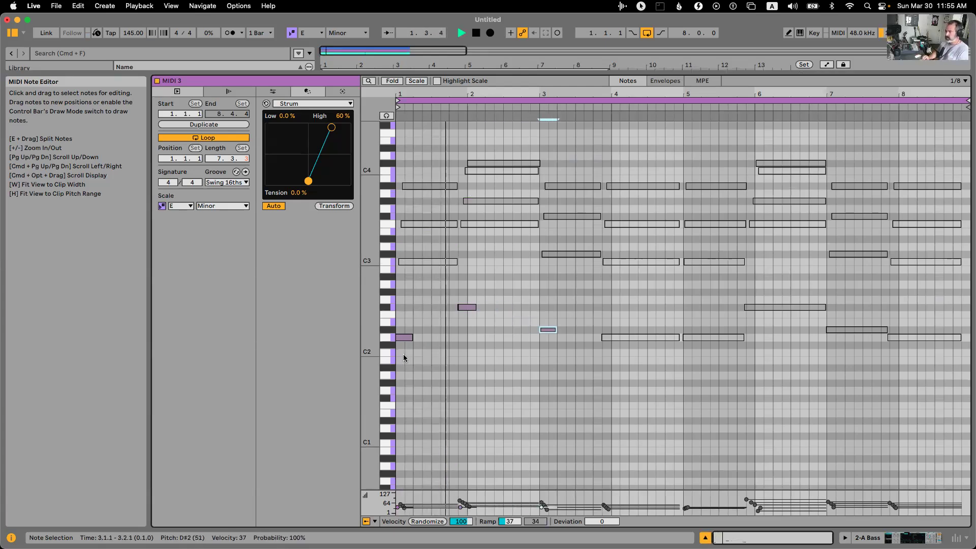
{"action": "key", "text": "space"}
Add short copies at D2 (3.3.1) and F#2 (5.3.3), and copy a short note later.
{"action": "key", "text": "super+d"}
{"action": "key", "text": "Down"}
{"action": "key", "text": "Right"}
{"action": "key", "text": "Right"}
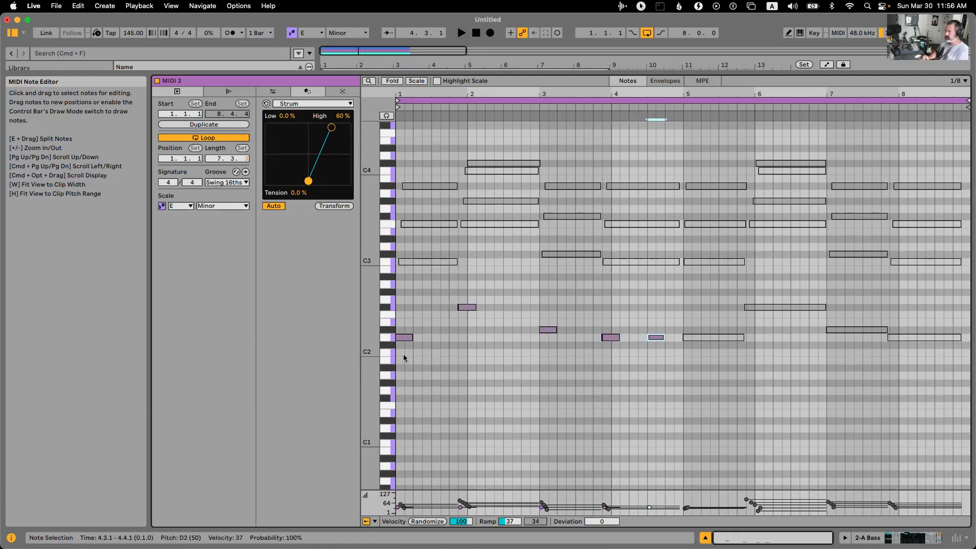
{"action": "key", "text": "super+d"}
{"action": "key", "text": "Up"}
{"action": "key", "text": "Up"}
{"action": "key", "text": "Up"}
{"action": "key", "text": "Up"}
{"action": "key", "text": "Right"}
{"action": "key", "text": "Right"}
{"action": "key", "text": "Right"}
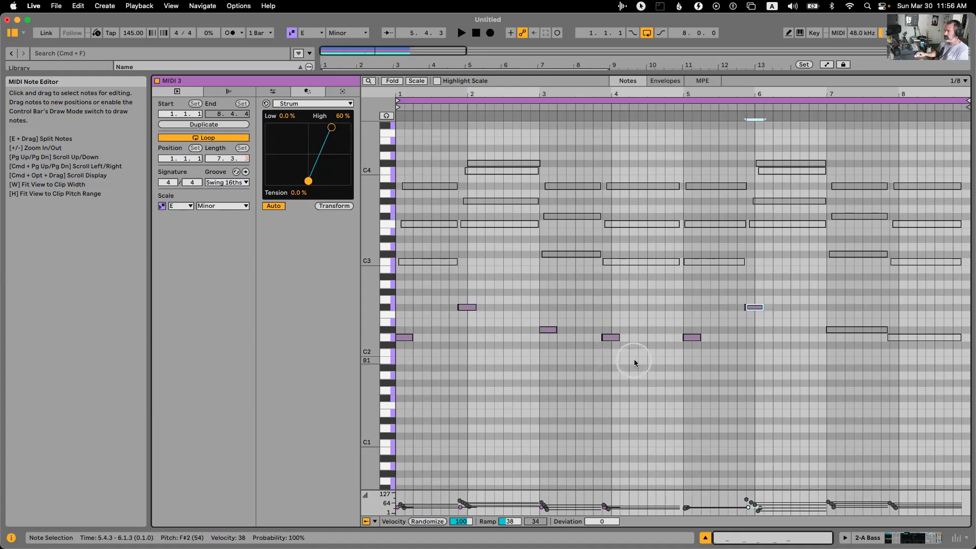
{"action": "left_click_drag", "start_coordinate": [754, 307], "coordinate": [898, 339]}
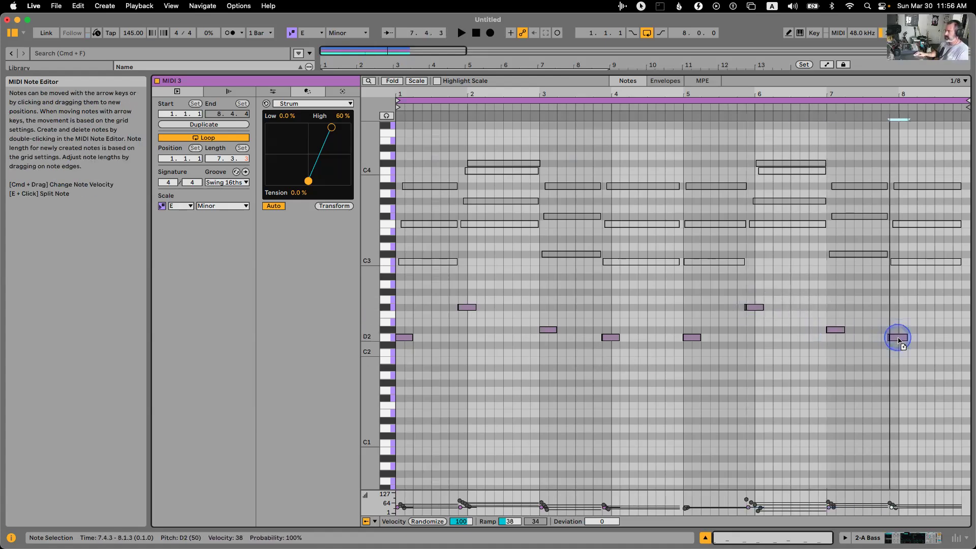
Duplicate the clip-start note into a shortened C3 passing note one step later.
{"action": "left_click", "coordinate": [404, 338]}
{"action": "key", "text": "super+d"}
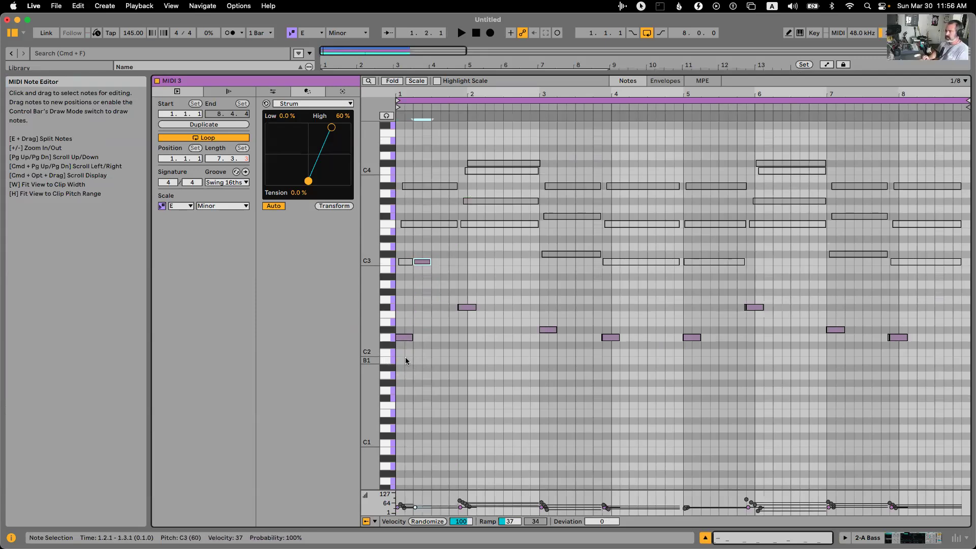
{"action": "key", "text": "shift+Left"}
{"action": "key", "text": "Right"}
{"action": "key", "text": "Right"}
{"action": "key", "text": "space"}
{"action": "key", "text": "Left"}
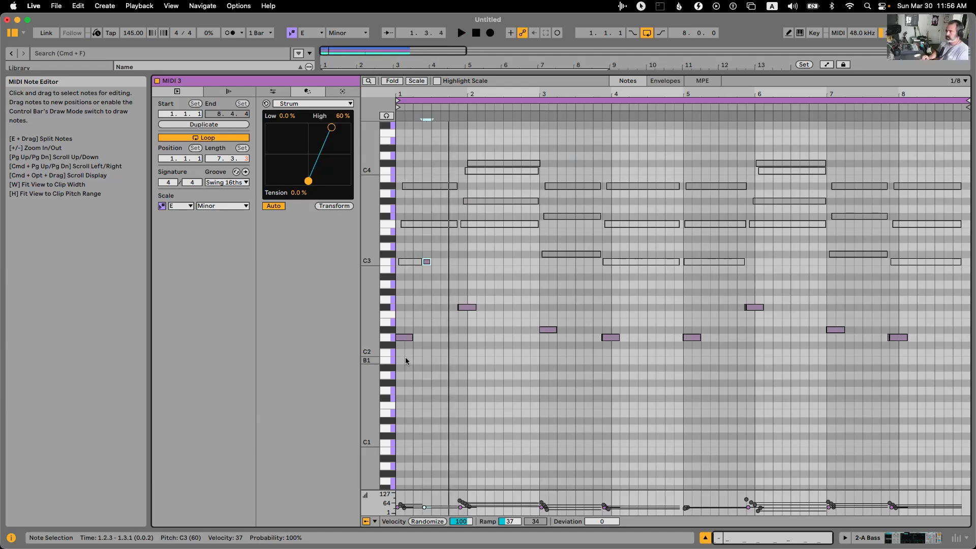
Transpose all notes down an octave and add A#2 and C#3 passing notes.
{"action": "key", "text": "super+a"}
{"action": "key", "text": "shift+Down"}
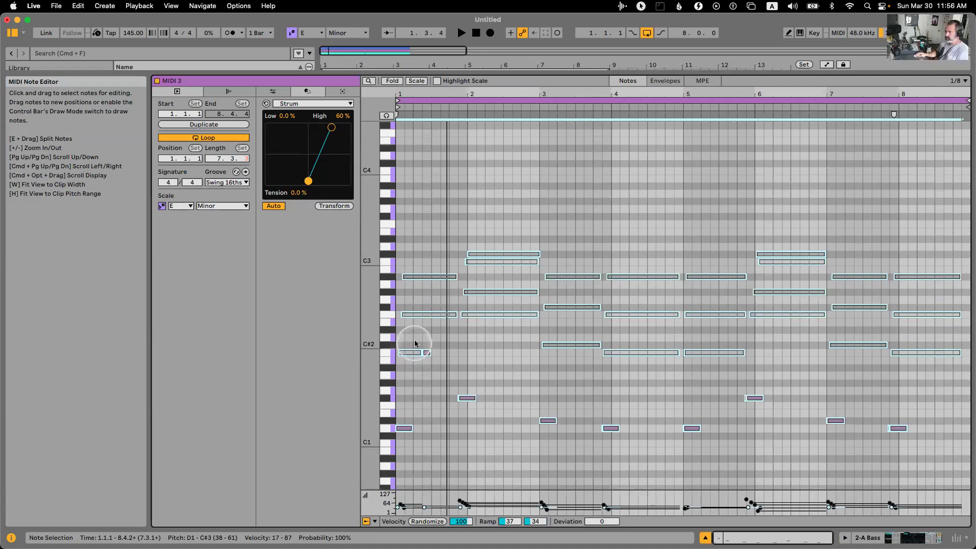
{"action": "key", "text": "space"}
{"action": "key", "text": "Up"}
{"action": "key", "text": "Up"}
{"action": "key", "text": "Up"}
{"action": "key", "text": "Up"}
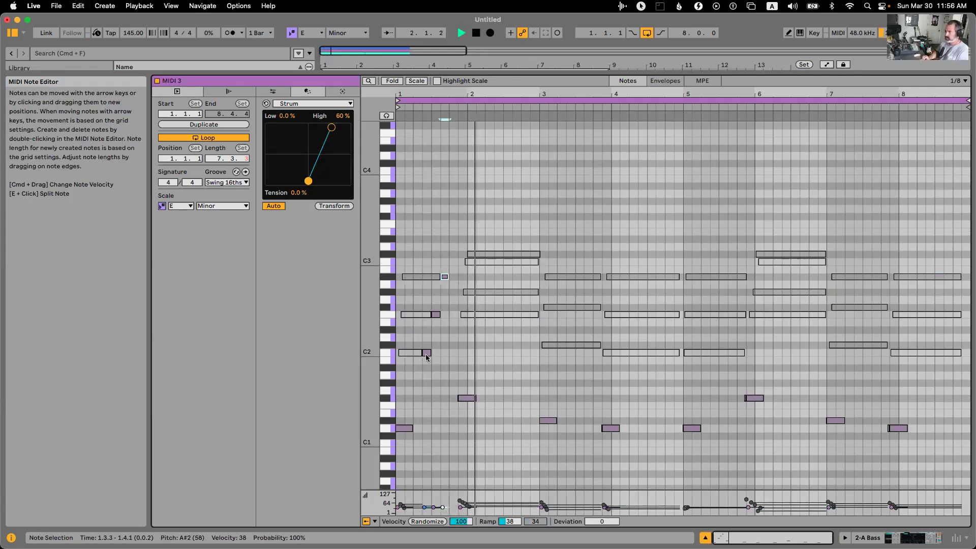
{"action": "key", "text": "super+d"}
{"action": "key", "text": "Up"}
{"action": "key", "text": "Up"}
{"action": "key", "text": "Up"}
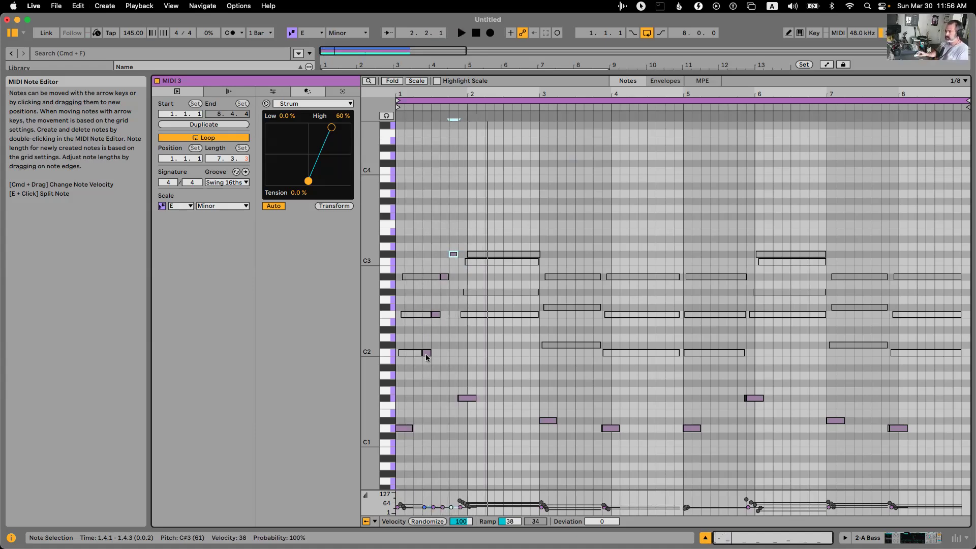
{"action": "left_click_drag", "start_coordinate": [464, 399], "coordinate": [467, 291]}
{"action": "key", "text": "super+z"}
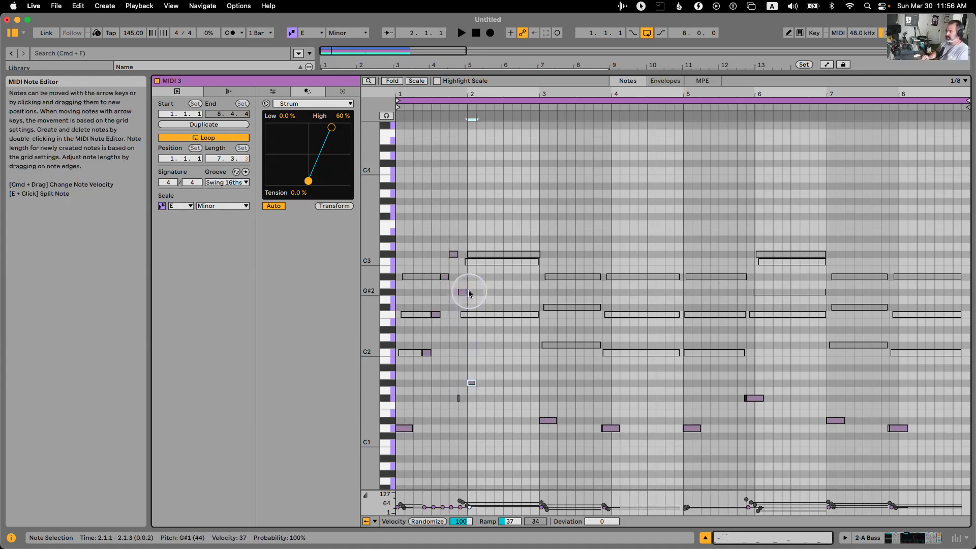
{"action": "key", "text": "space"}
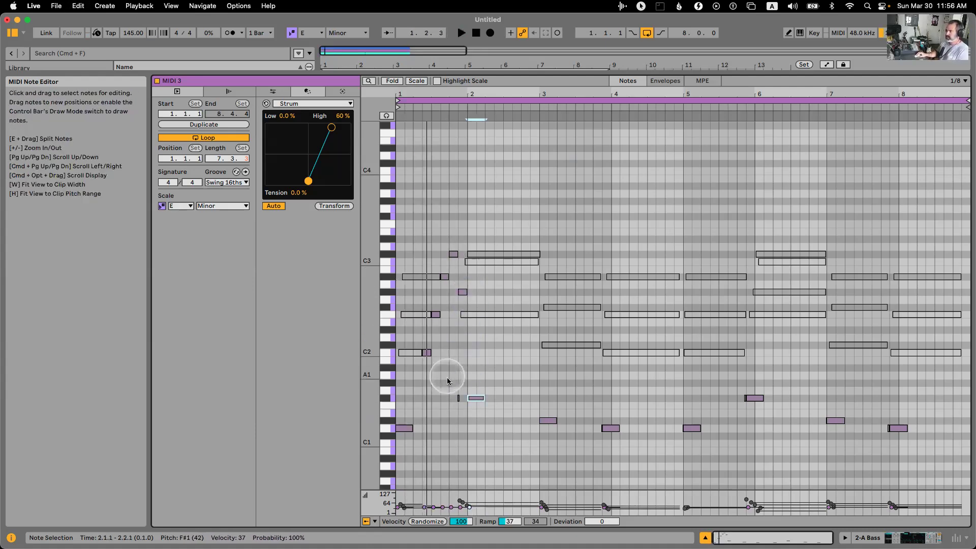
Add a new F#1 note at 2.2.3 and audition the opening bars.
{"action": "left_click", "coordinate": [458, 398]}
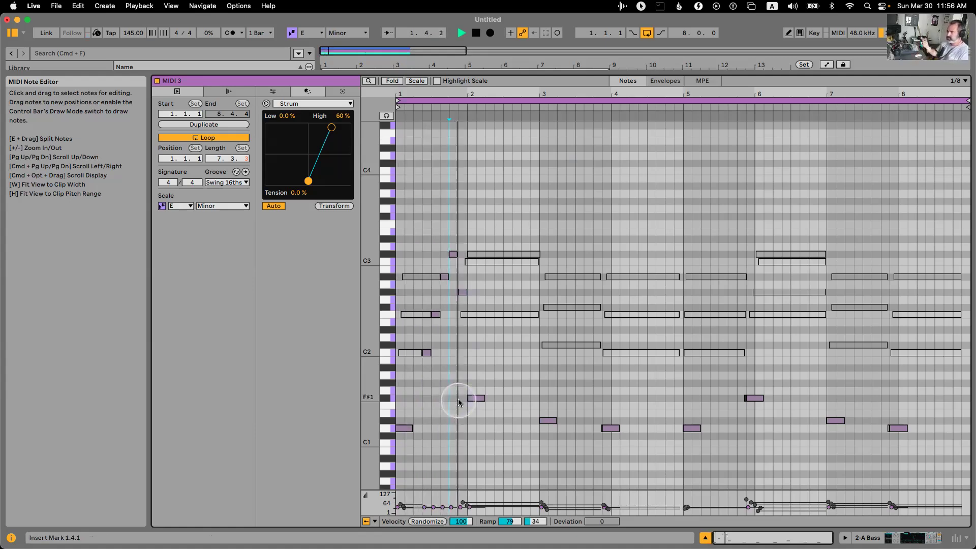
{"action": "left_click", "coordinate": [470, 400]}
{"action": "double_click", "coordinate": [498, 399]}
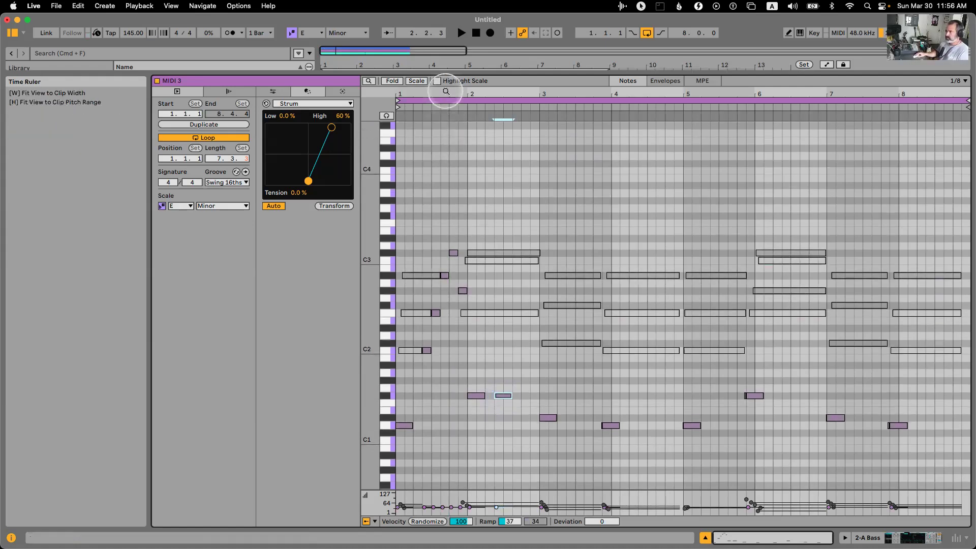
{"action": "left_click_drag", "start_coordinate": [435, 95], "coordinate": [446, 100]}
{"action": "key", "text": "space"}
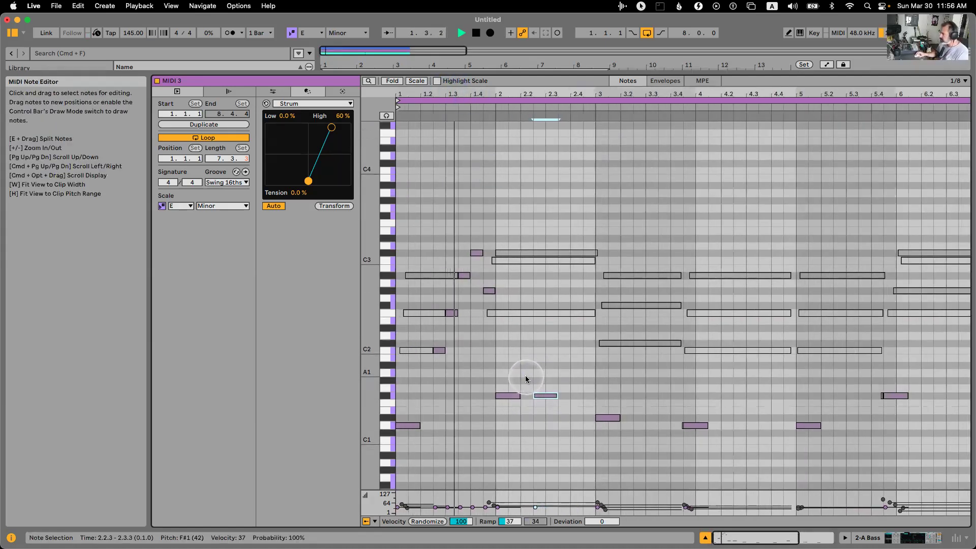
{"action": "key", "text": "space"}
{"action": "key", "text": "space"}
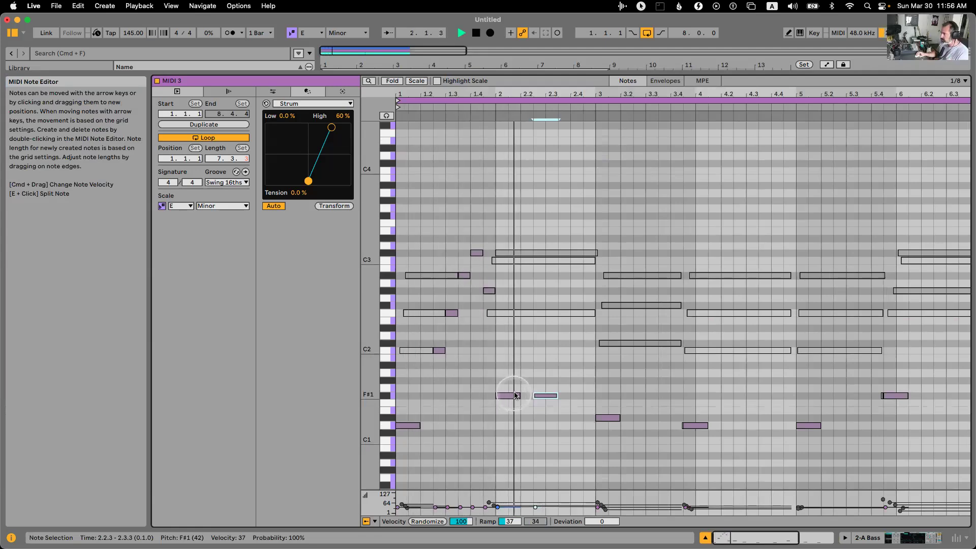
{"action": "key", "text": "space"}
Copy the F#1 note to 2.4.3 as a short G#1 note and listen back.
{"action": "left_click_drag", "start_coordinate": [555, 396], "coordinate": [592, 396]}
{"action": "key", "text": "shift+Left"}
{"action": "key", "text": "Right"}
{"action": "key", "text": "Up"}
{"action": "key", "text": "Up"}
{"action": "key", "text": "Up"}
{"action": "key", "text": "Up"}
{"action": "key", "text": "Up"}
{"action": "key", "text": "Down"}
{"action": "key", "text": "Down"}
{"action": "key", "text": "Down"}
{"action": "left_click", "coordinate": [562, 104]}
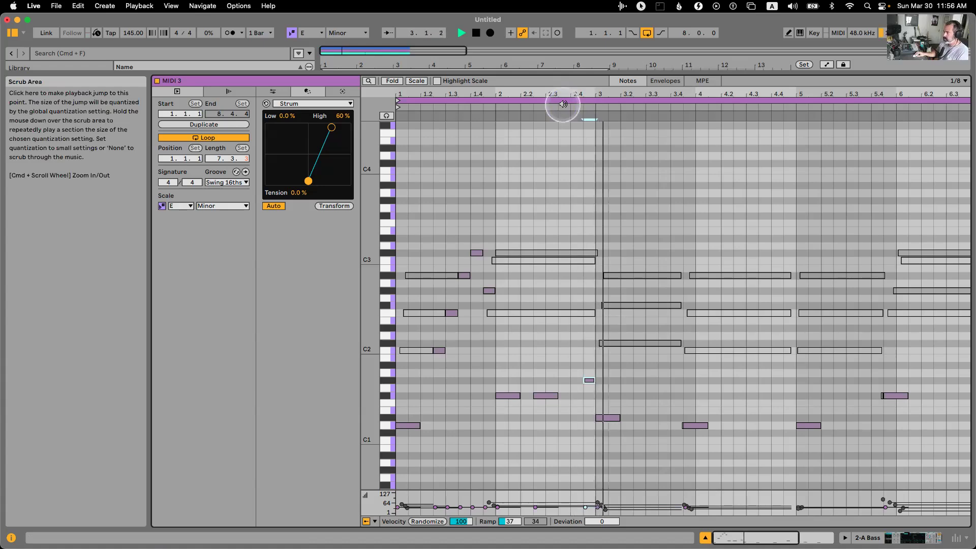
{"action": "key", "text": "space"}
Add an F#1 note at 3.4.1 leading into the D1 note and audition it.
{"action": "left_click_drag", "start_coordinate": [611, 422], "coordinate": [667, 394]}
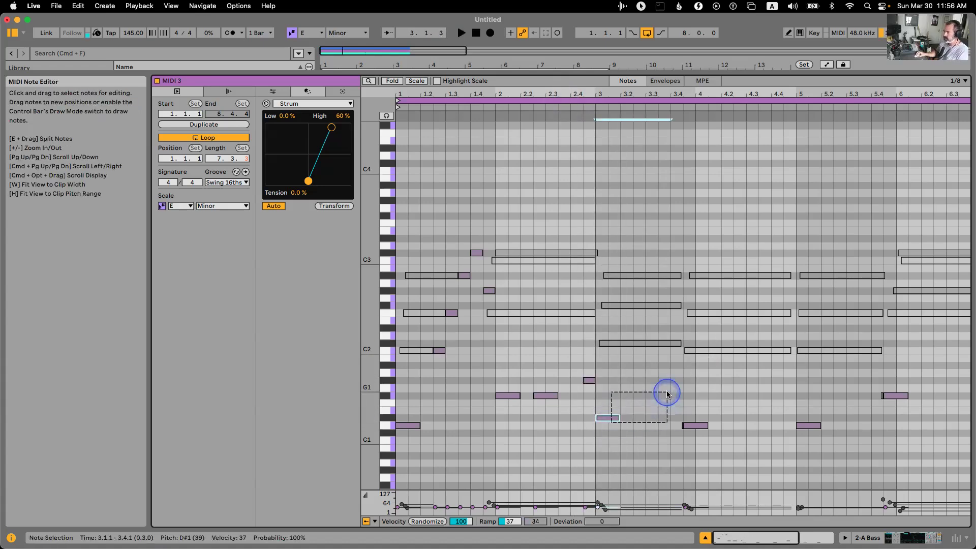
{"action": "double_click", "coordinate": [670, 395]}
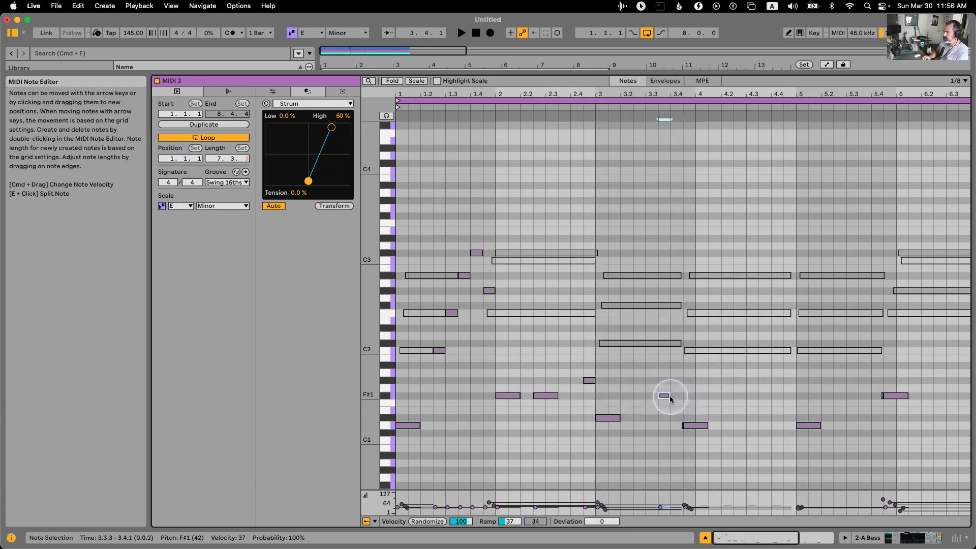
{"action": "left_click", "coordinate": [589, 103]}
{"action": "key", "text": "Right"}
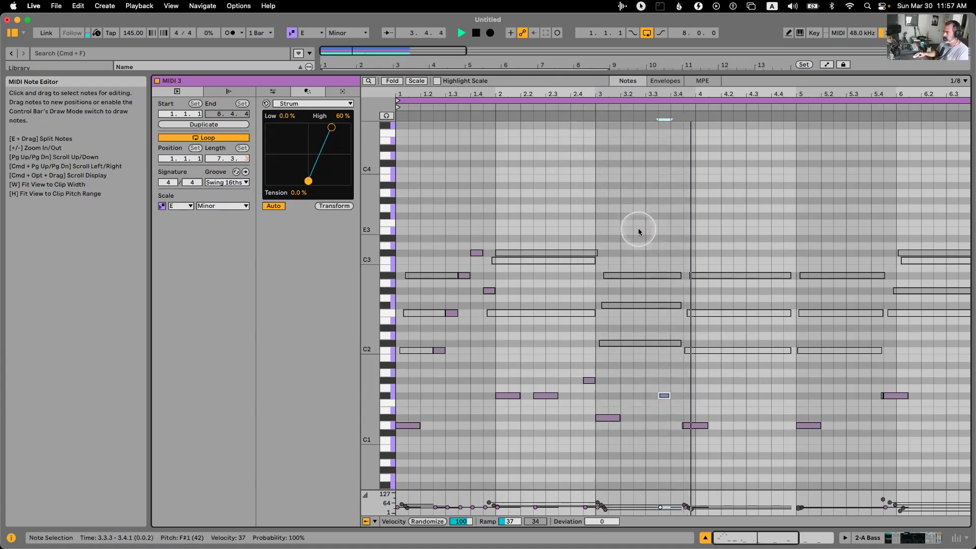
{"action": "left_click", "coordinate": [718, 431]}
{"action": "left_click", "coordinate": [698, 429]}
{"action": "key", "text": "space"}
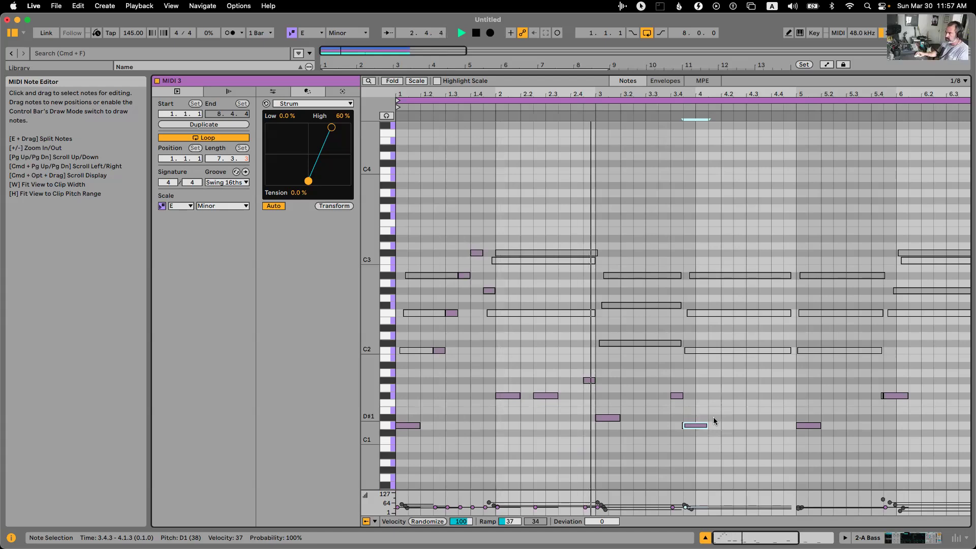
{"action": "left_click_drag", "start_coordinate": [717, 391], "coordinate": [670, 440]}
{"action": "key", "text": "space"}
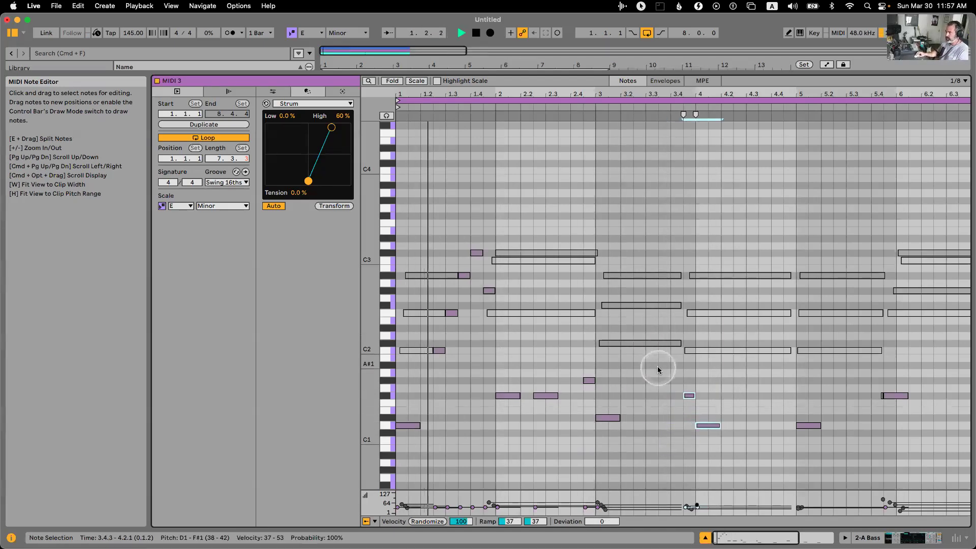
{"action": "left_click", "coordinate": [658, 384]}
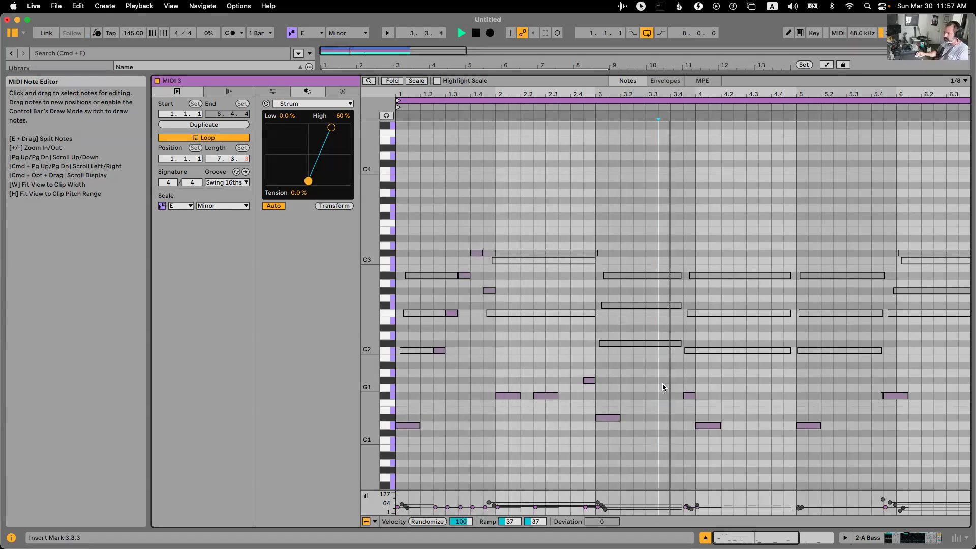
{"action": "left_click", "coordinate": [797, 376]}
Add a new D#1 note at 5.2 beneath the bar-5 chord notes.
{"action": "scroll", "coordinate": [794, 373], "scroll_direction": "right", "scroll_amount": 5}
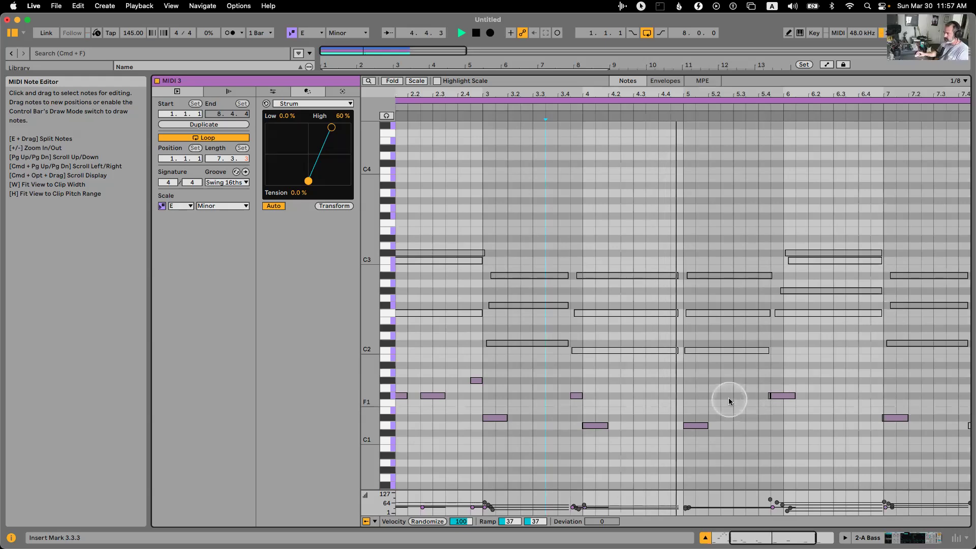
{"action": "scroll", "coordinate": [748, 398], "scroll_direction": "right", "scroll_amount": 3}
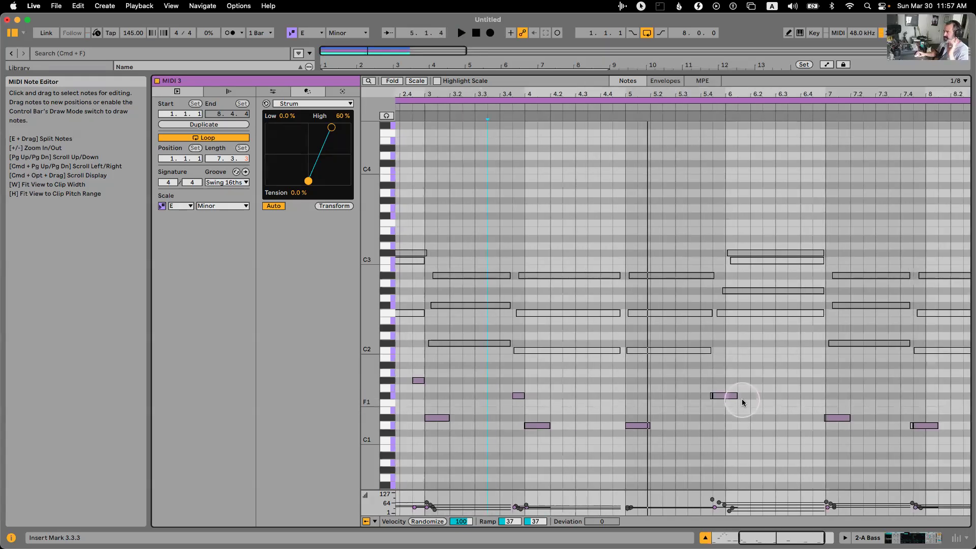
{"action": "left_click", "coordinate": [669, 257]}
{"action": "key", "text": "Delete"}
{"action": "key", "text": "super+z"}
{"action": "left_click", "coordinate": [642, 426]}
{"action": "double_click", "coordinate": [663, 418]}
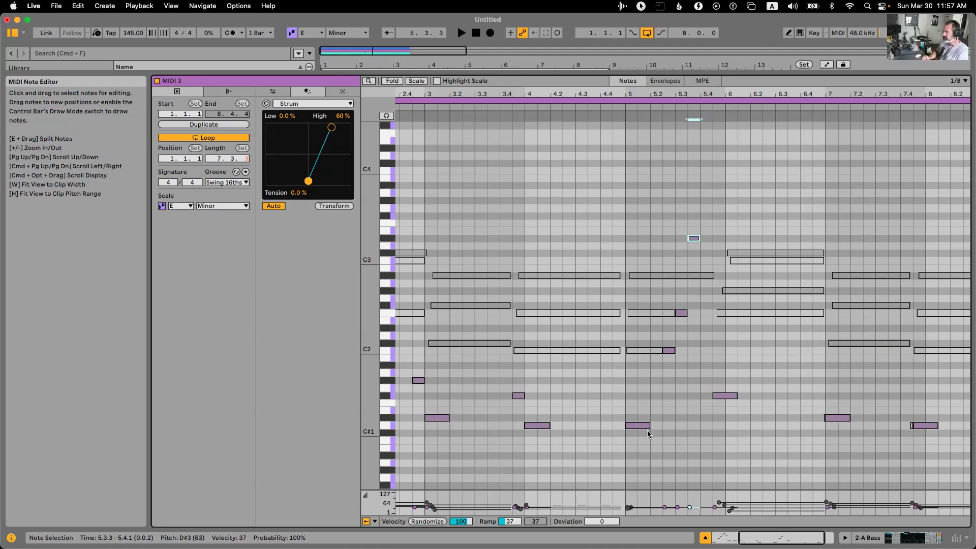
Duplicate the D#3 note into a lower short copy around 5.4.1 and listen back.
{"action": "scroll", "coordinate": [712, 421], "scroll_direction": "right", "scroll_amount": 5}
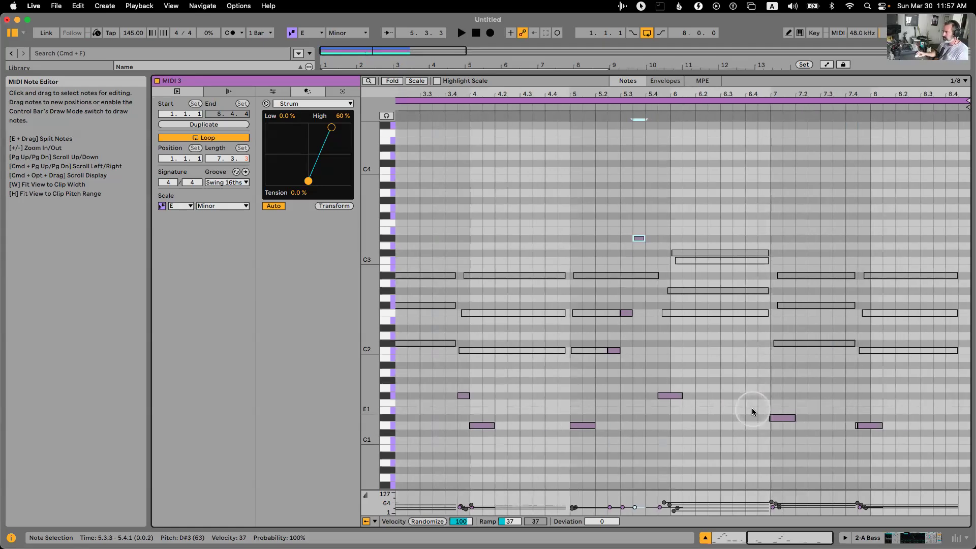
{"action": "scroll", "coordinate": [752, 408], "scroll_direction": "left", "scroll_amount": 15}
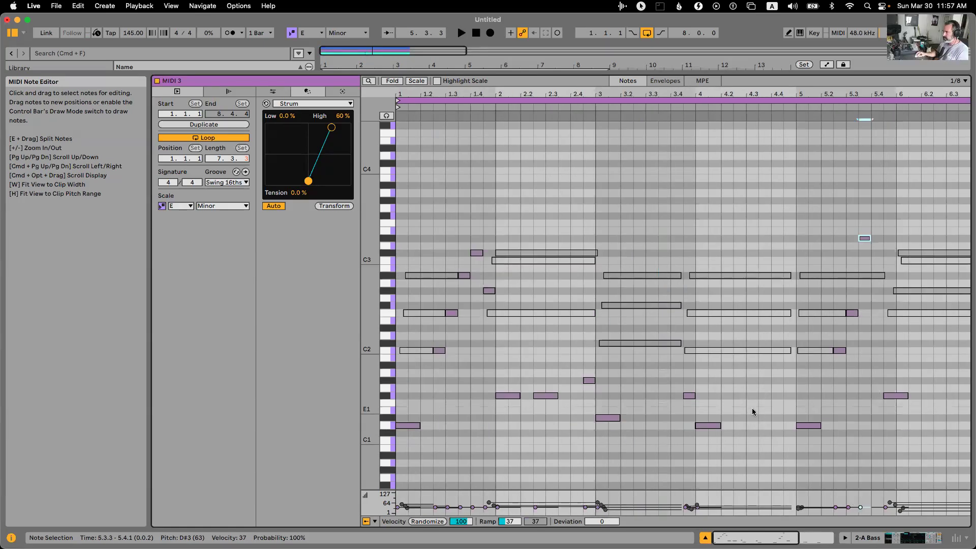
{"action": "scroll", "coordinate": [752, 412], "scroll_direction": "right", "scroll_amount": 15}
{"action": "key", "text": "cmd+d"}
{"action": "key", "text": "Down"}
{"action": "key", "text": "Left"}
{"action": "key", "text": "Down"}
{"action": "key", "text": "Right"}
{"action": "left_click", "coordinate": [605, 108]}
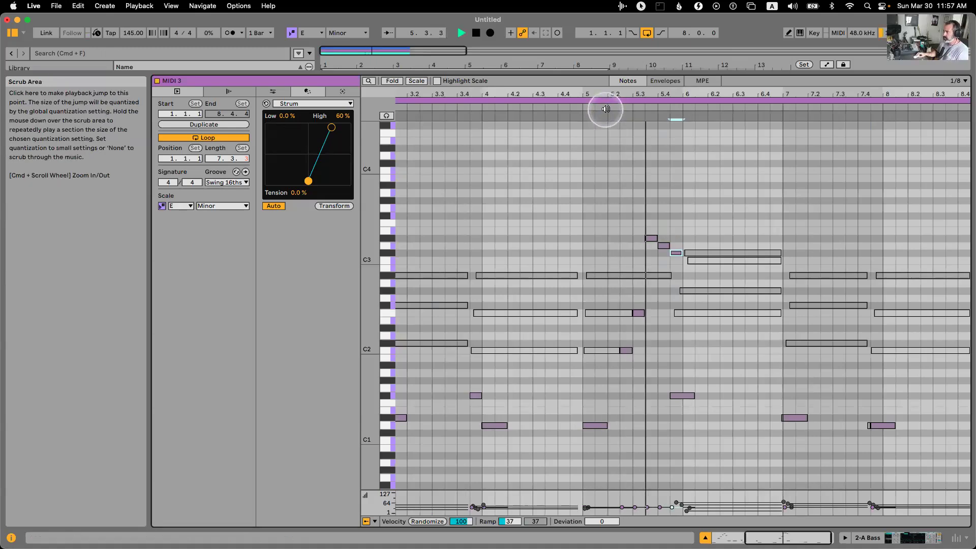
{"action": "key", "text": "space"}
Switch the grid to sixteenths and move the F1 note two sixteenths later.
{"action": "left_click", "coordinate": [658, 250]}
{"action": "key", "text": "cmd+1"}
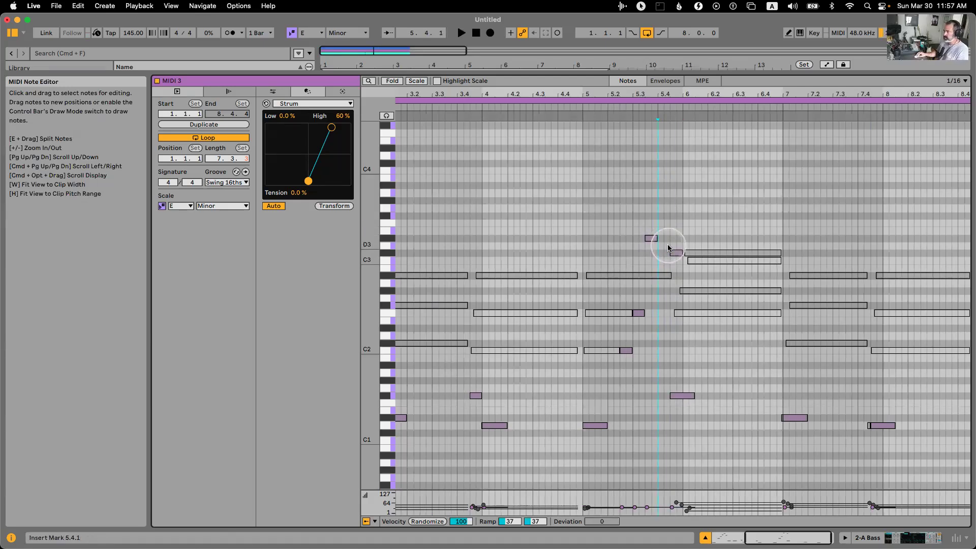
{"action": "left_click", "coordinate": [671, 253]}
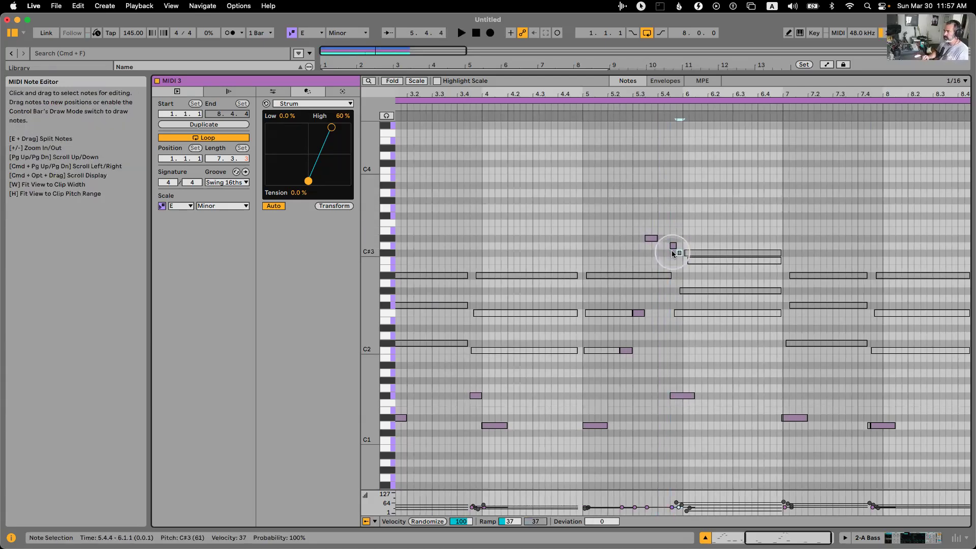
{"action": "left_click_drag", "start_coordinate": [684, 395], "coordinate": [697, 395]}
{"action": "left_click", "coordinate": [634, 104]}
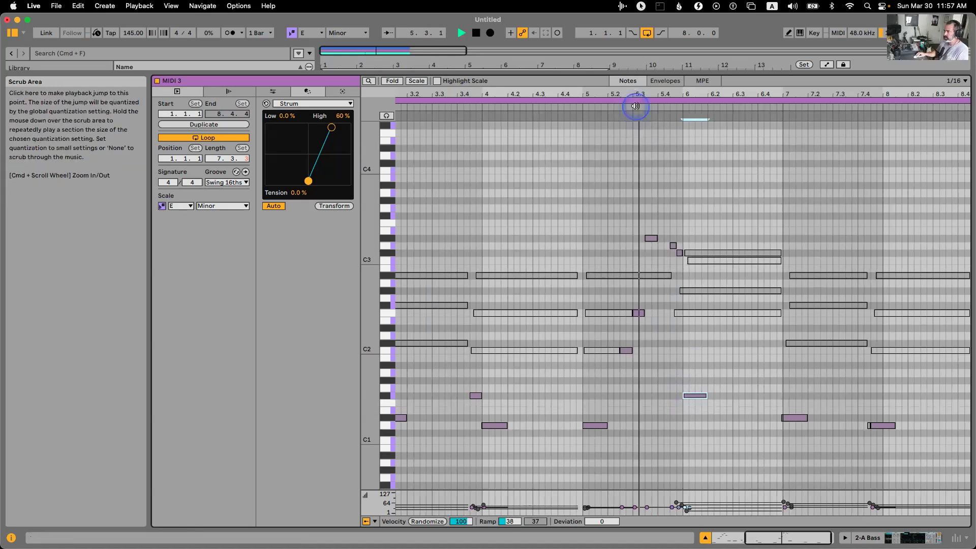
{"action": "key", "text": "space"}
Drop the four short C#3–D#3 notes an octave and copy the F#1 note to 6.3.1.
{"action": "left_click_drag", "start_coordinate": [684, 223], "coordinate": [642, 254]}
{"action": "key", "text": "shift+Down"}
{"action": "left_click", "coordinate": [624, 106]}
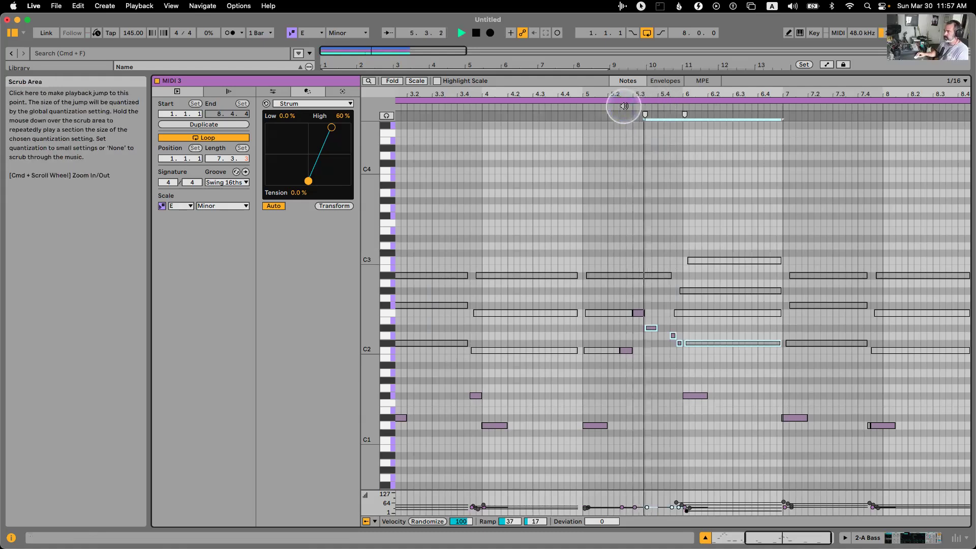
{"action": "key", "text": "space"}
{"action": "left_click_drag", "start_coordinate": [698, 396], "coordinate": [748, 396]}
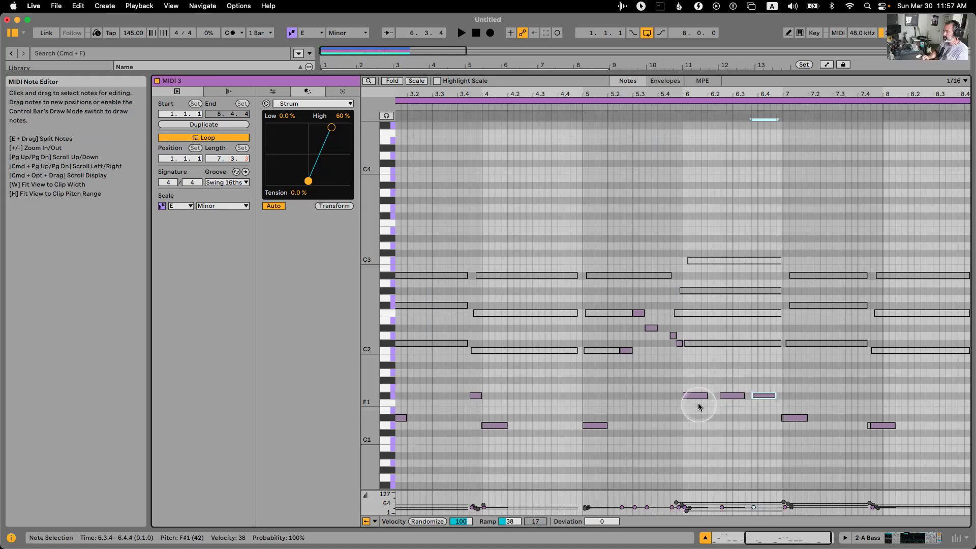
{"action": "left_click", "coordinate": [673, 108]}
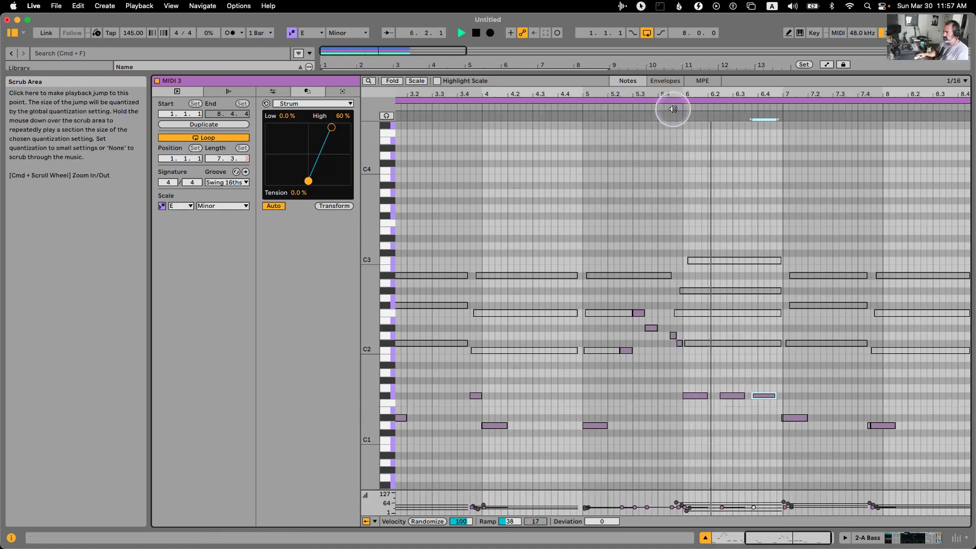
{"action": "key", "text": "space"}
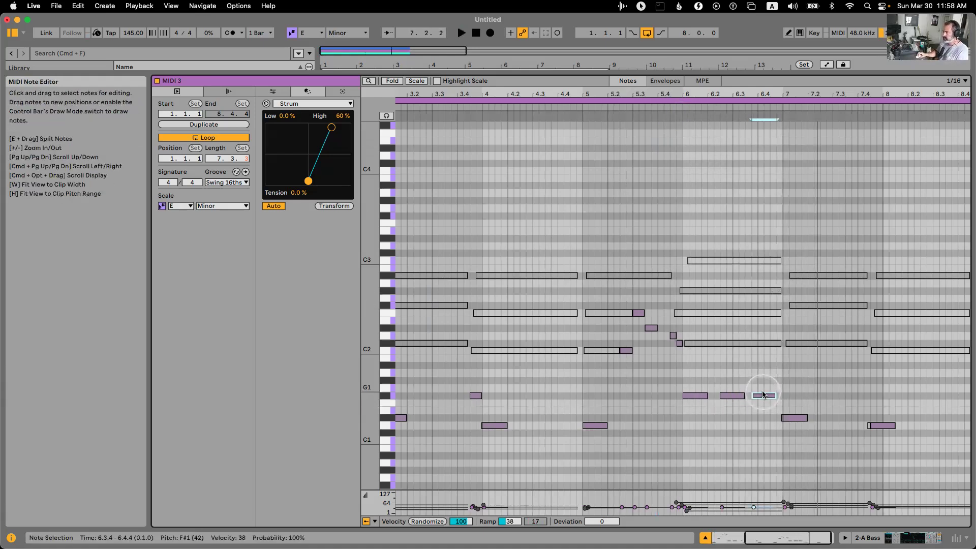
Copy the D1 note from bar 4.1 to 4.3 and lower the copy to E1.
{"action": "scroll", "coordinate": [810, 366], "scroll_direction": "left", "scroll_amount": 10}
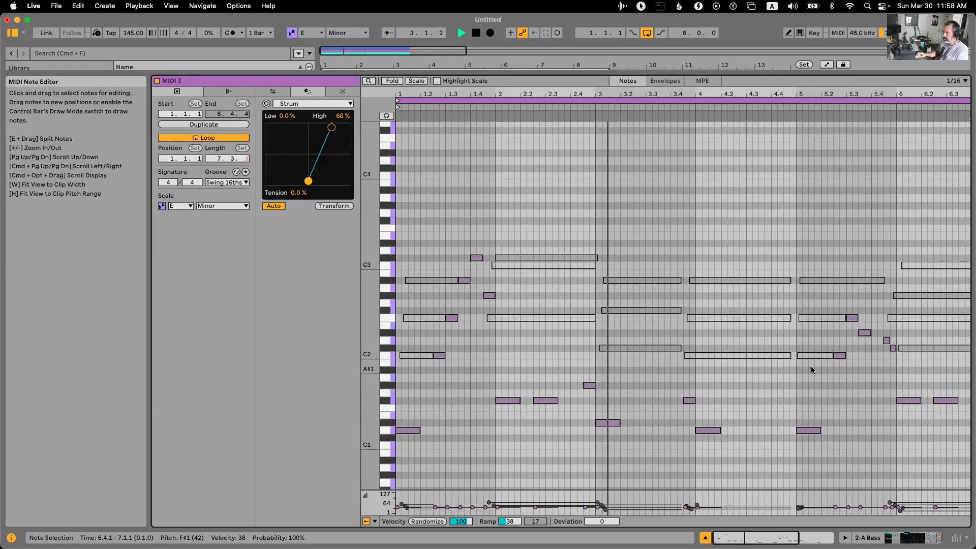
{"action": "scroll", "coordinate": [810, 366], "scroll_direction": "down", "scroll_amount": 1}
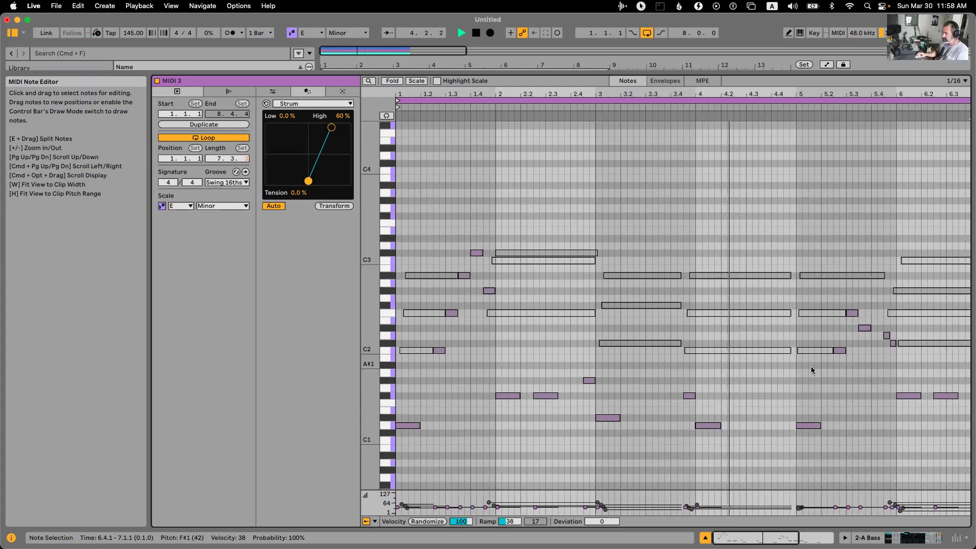
{"action": "scroll", "coordinate": [810, 366], "scroll_direction": "right", "scroll_amount": 5}
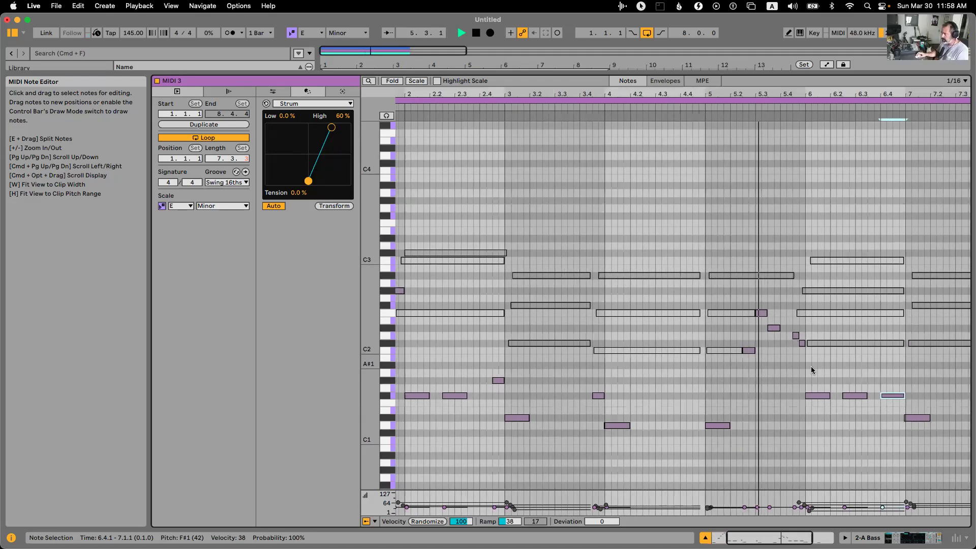
{"action": "scroll", "coordinate": [809, 366], "scroll_direction": "right", "scroll_amount": 4}
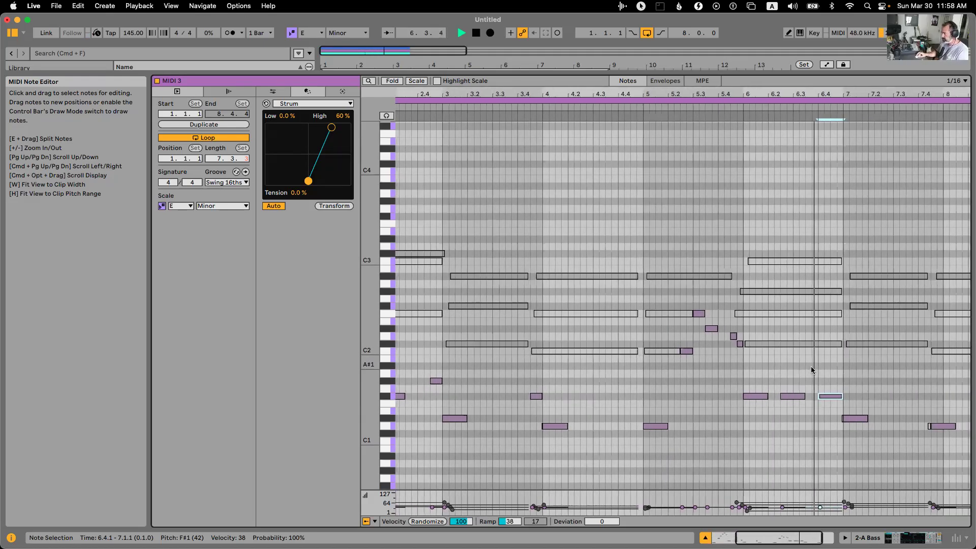
{"action": "key", "text": "space"}
{"action": "left_click", "coordinate": [537, 426]}
{"action": "left_click_drag", "start_coordinate": [538, 427], "coordinate": [587, 383]}
{"action": "key", "text": "Down"}
{"action": "key", "text": "Down"}
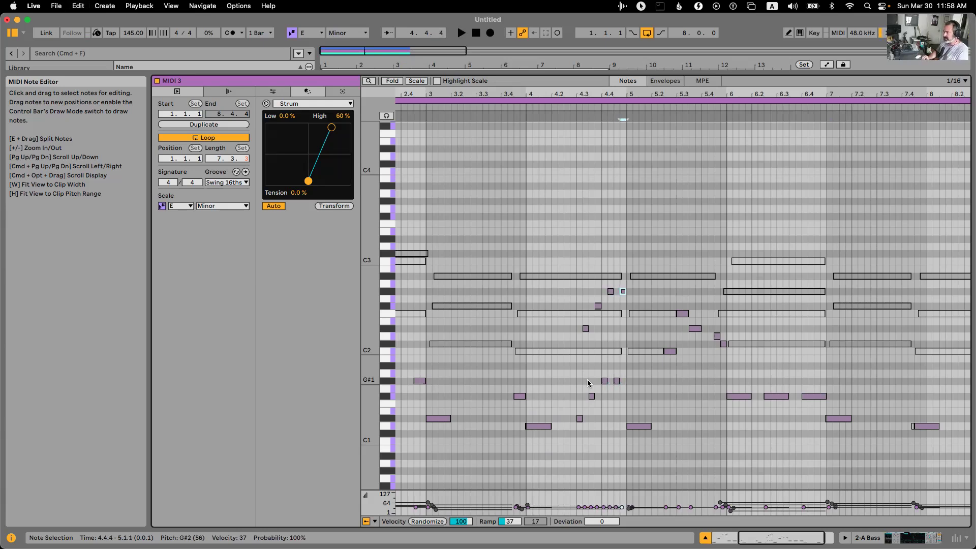
Lower the notes around bar 4 by 7 semitones and delete the F1 note.
{"action": "left_click", "coordinate": [546, 108]}
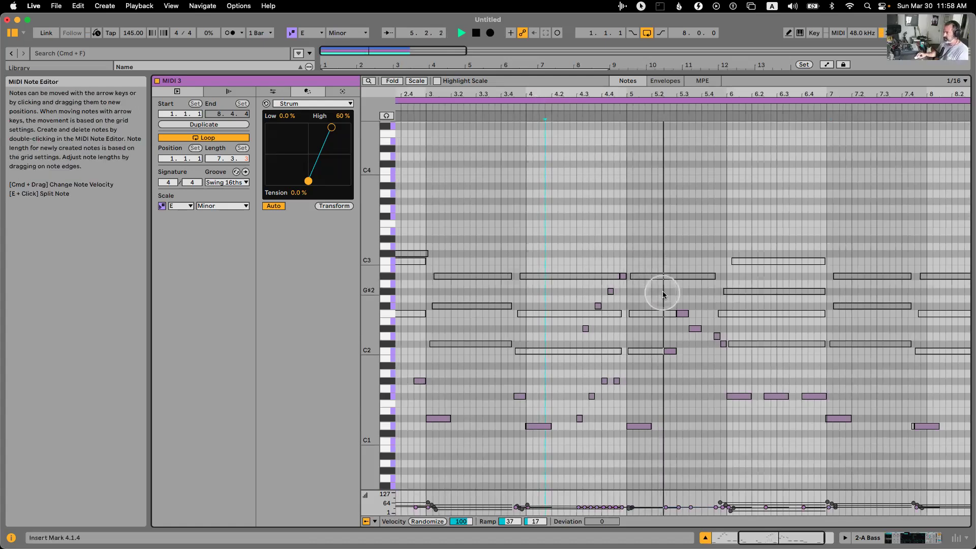
{"action": "key", "text": "space"}
{"action": "left_click_drag", "start_coordinate": [620, 266], "coordinate": [615, 391]}
{"action": "key", "text": "Down"}
{"action": "key", "text": "Down"}
{"action": "key", "text": "Down"}
{"action": "key", "text": "Down"}
{"action": "key", "text": "Down"}
{"action": "key", "text": "Down"}
{"action": "key", "text": "Down"}
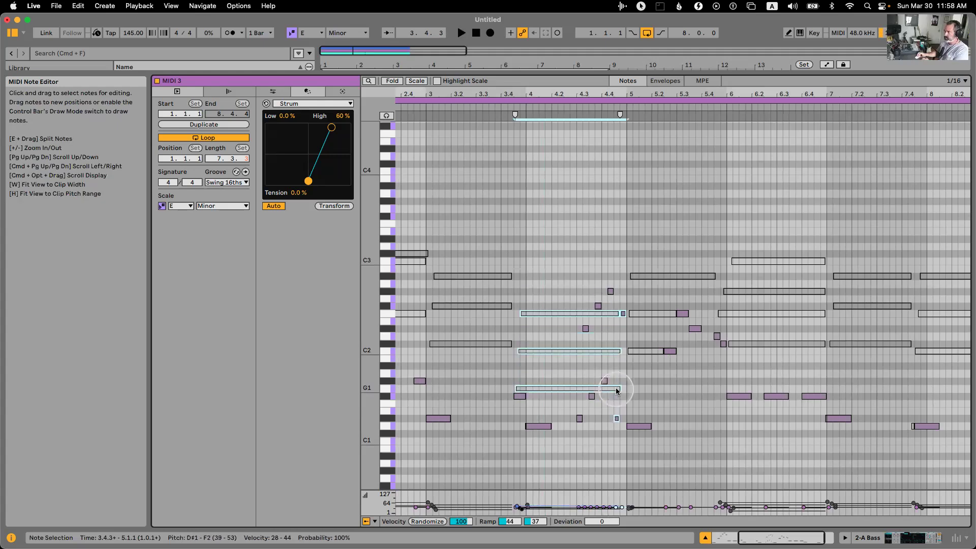
{"action": "key", "text": "super+z"}
{"action": "key", "text": "super+z"}
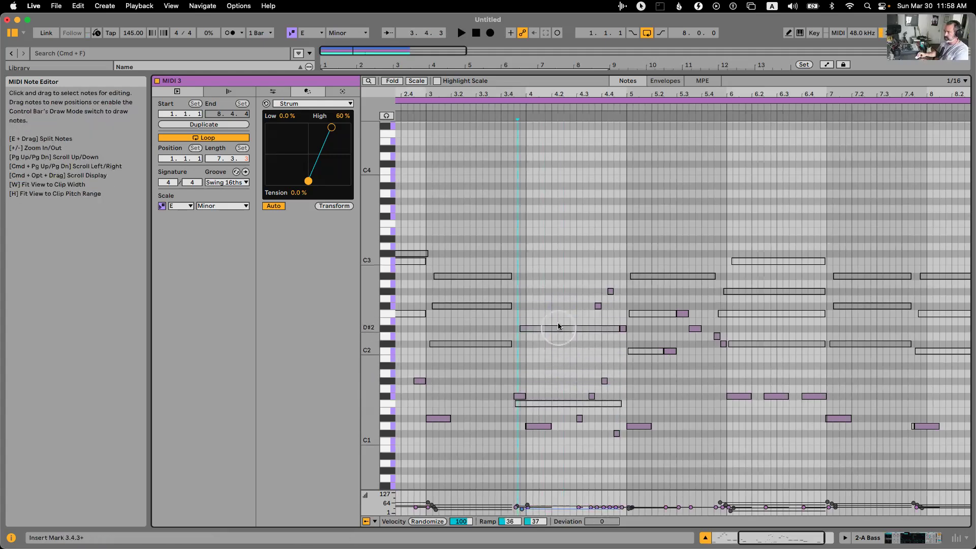
{"action": "left_click", "coordinate": [522, 96]}
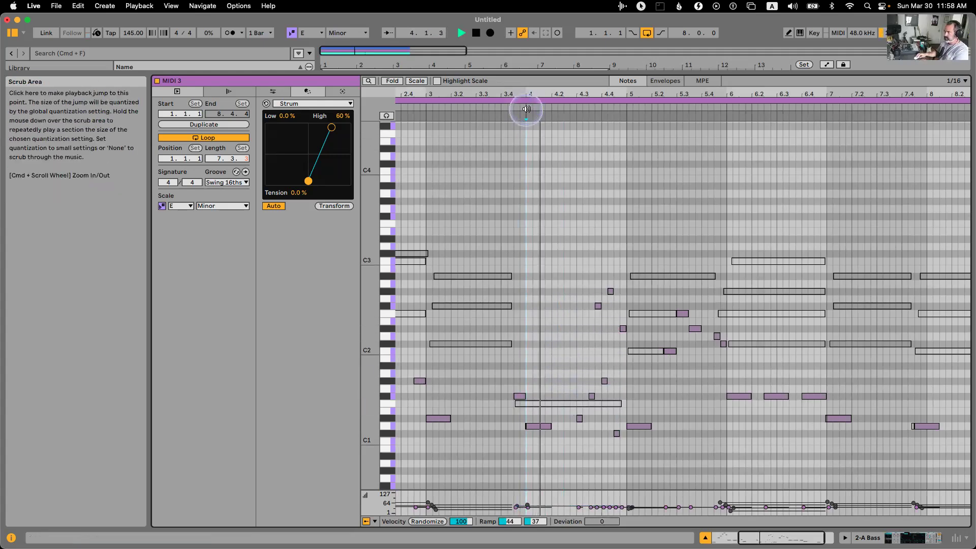
{"action": "double_click", "coordinate": [548, 403]}
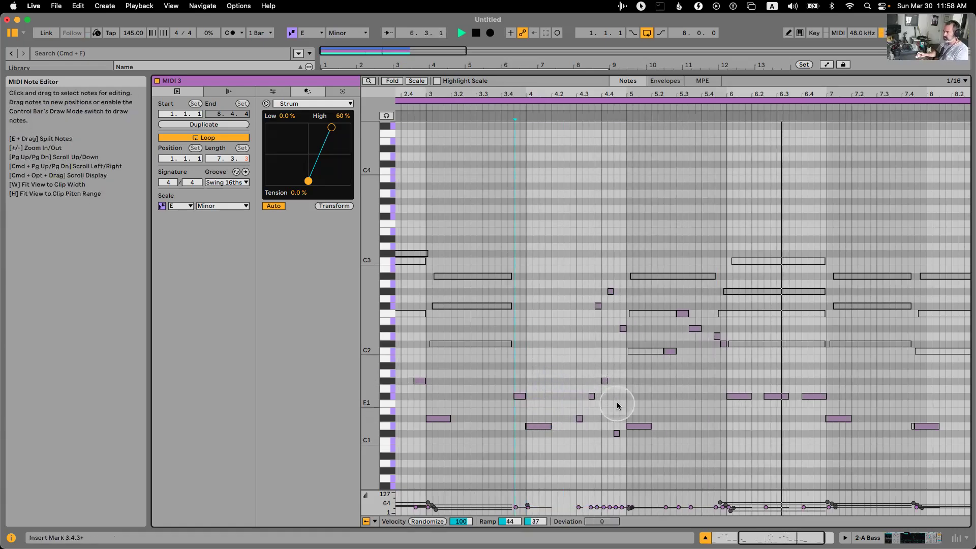
Close the full-size note editor and stop playback.
{"action": "scroll", "coordinate": [630, 397], "scroll_direction": "right", "scroll_amount": 2}
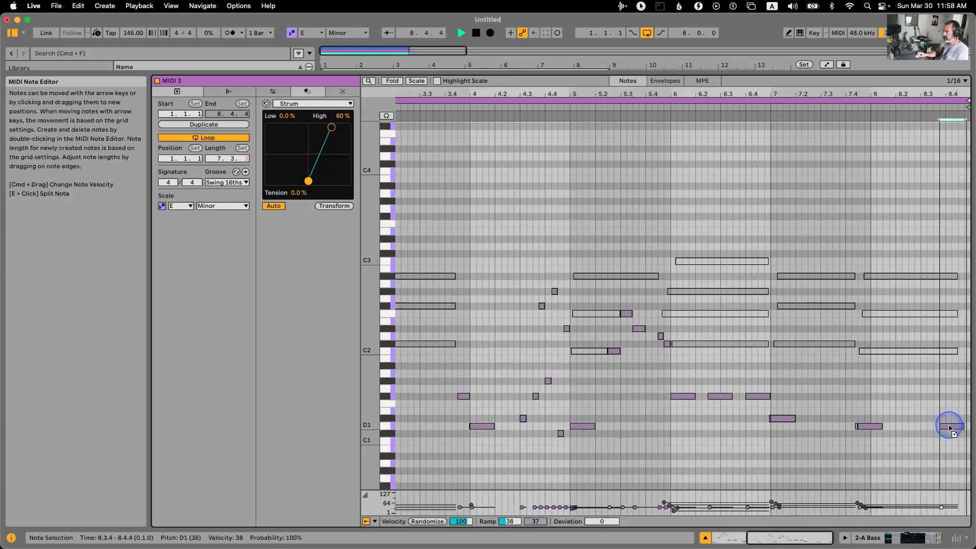
{"action": "key", "text": "super+alt+e"}
{"action": "key", "text": "space"}
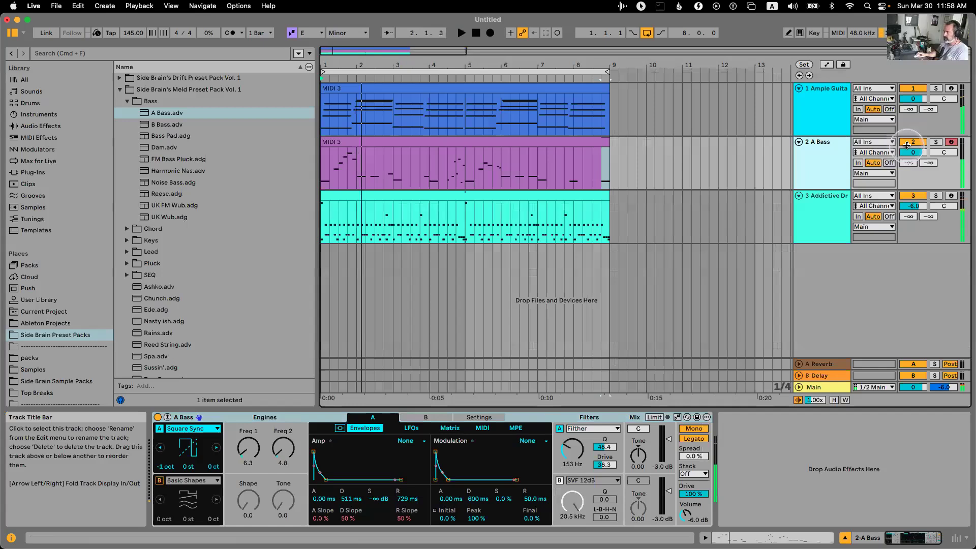
Add a Limiter from the Audio Effects browser to the Main track.
{"action": "left_click", "coordinate": [833, 107]}
{"action": "left_click", "coordinate": [832, 210]}
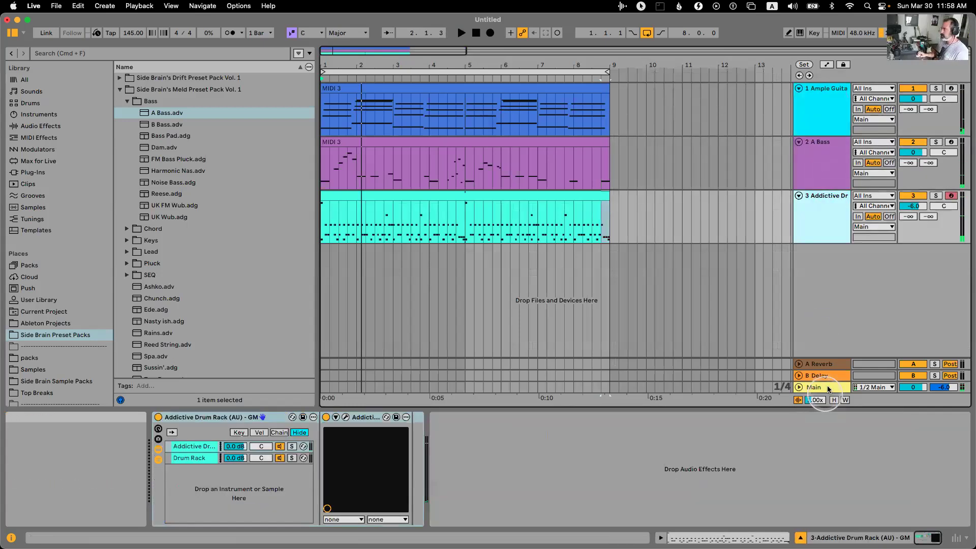
{"action": "left_click", "coordinate": [816, 387]}
{"action": "left_click", "coordinate": [41, 126]}
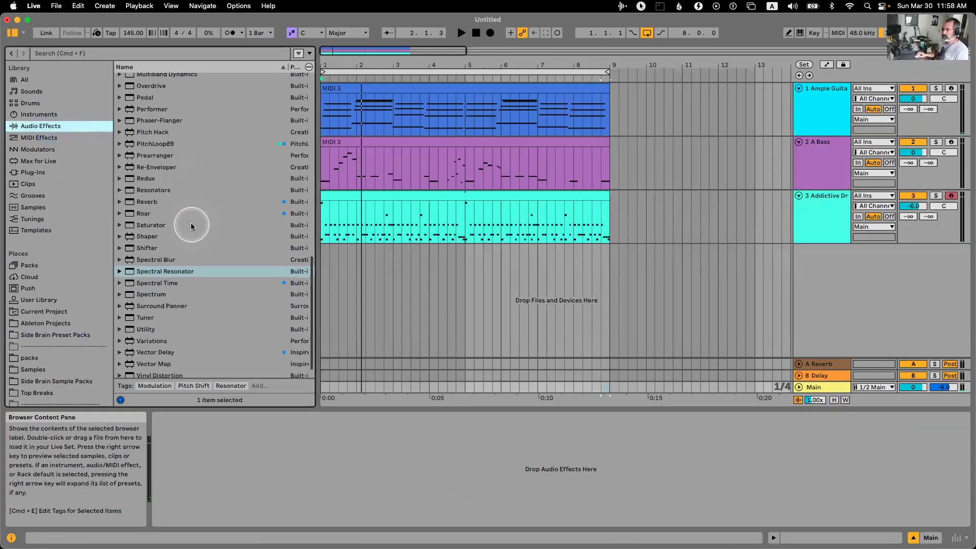
{"action": "scroll", "coordinate": [191, 222], "scroll_direction": "up", "scroll_amount": 5}
{"action": "left_click_drag", "start_coordinate": [162, 212], "coordinate": [274, 448]}
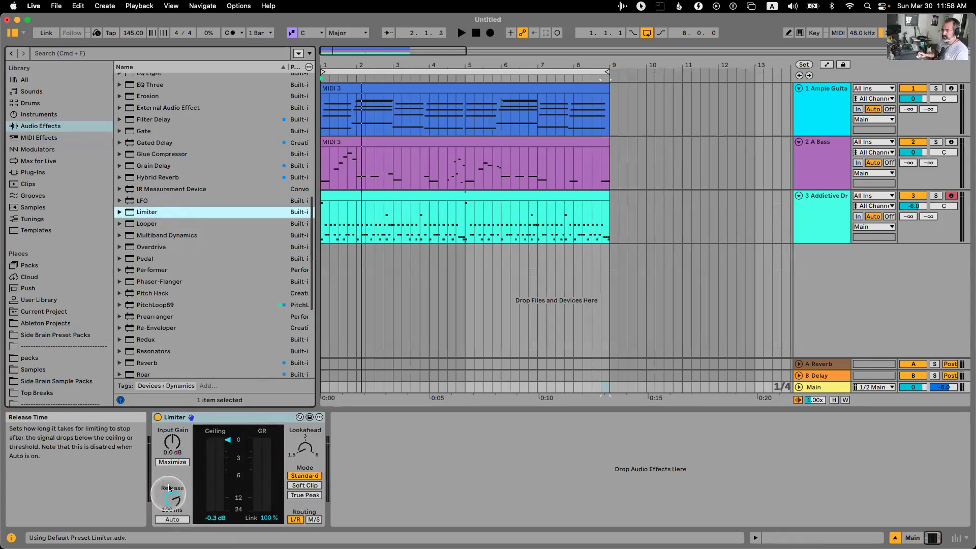
Turn on Maximize and Auto release, set 45% link, M/S routing and -3.1 dB threshold.
{"action": "left_click", "coordinate": [172, 462]}
{"action": "left_click", "coordinate": [172, 519]}
{"action": "left_click_drag", "start_coordinate": [269, 520], "coordinate": [262, 512]}
{"action": "left_click", "coordinate": [313, 519]}
{"action": "key", "text": "space"}
{"action": "left_click_drag", "start_coordinate": [215, 460], "coordinate": [221, 445]}
{"action": "left_click", "coordinate": [67, 56]}
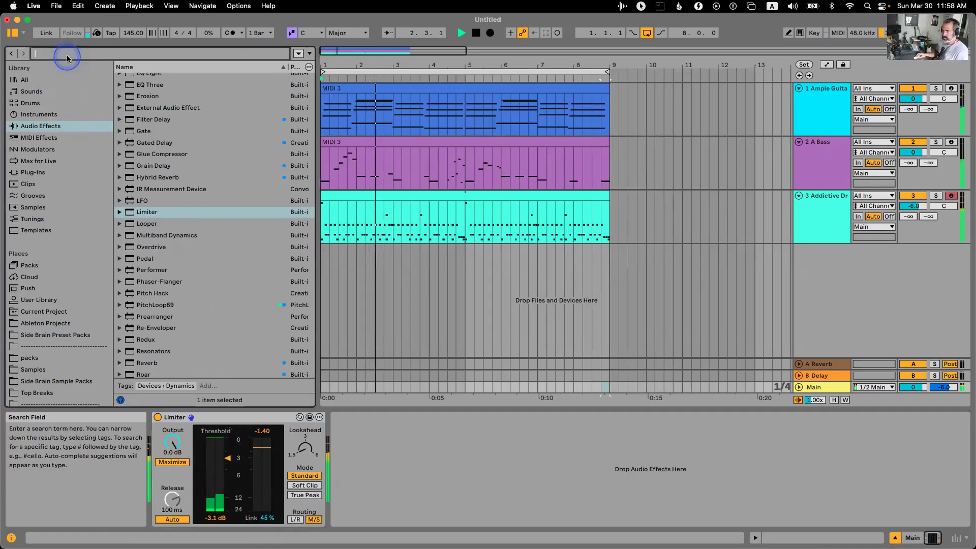
Search 'side brain's' and drop Side Brain's Master Roar.adv before the Limiter on Main.
{"action": "type", "text": "roar"}
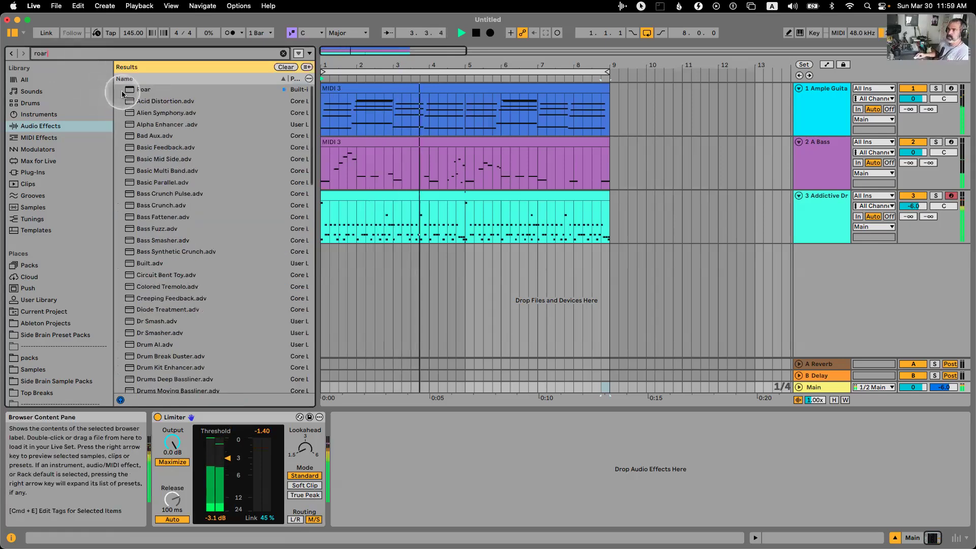
{"action": "key", "text": "BackSpace"}
{"action": "key", "text": "BackSpace"}
{"action": "key", "text": "BackSpace"}
{"action": "key", "text": "BackSpace"}
{"action": "type", "text": "side brain's"}
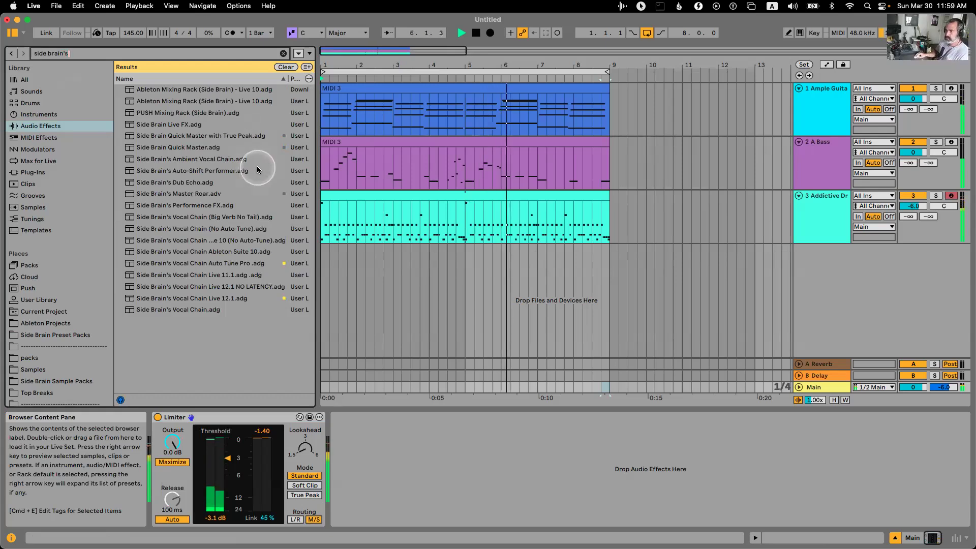
{"action": "left_click", "coordinate": [426, 285]}
{"action": "key", "text": "space"}
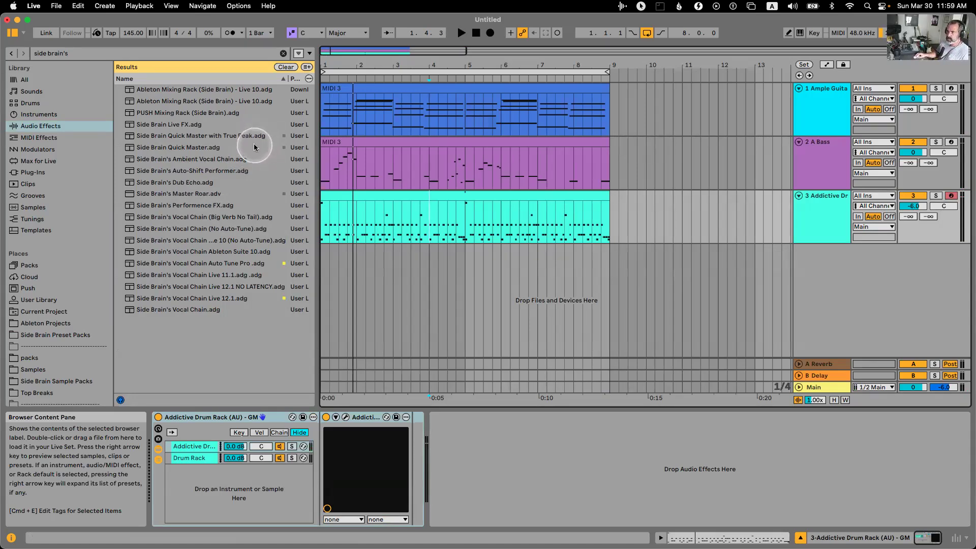
{"action": "left_click_drag", "start_coordinate": [207, 194], "coordinate": [820, 389]}
{"action": "left_click_drag", "start_coordinate": [400, 419], "coordinate": [212, 429]}
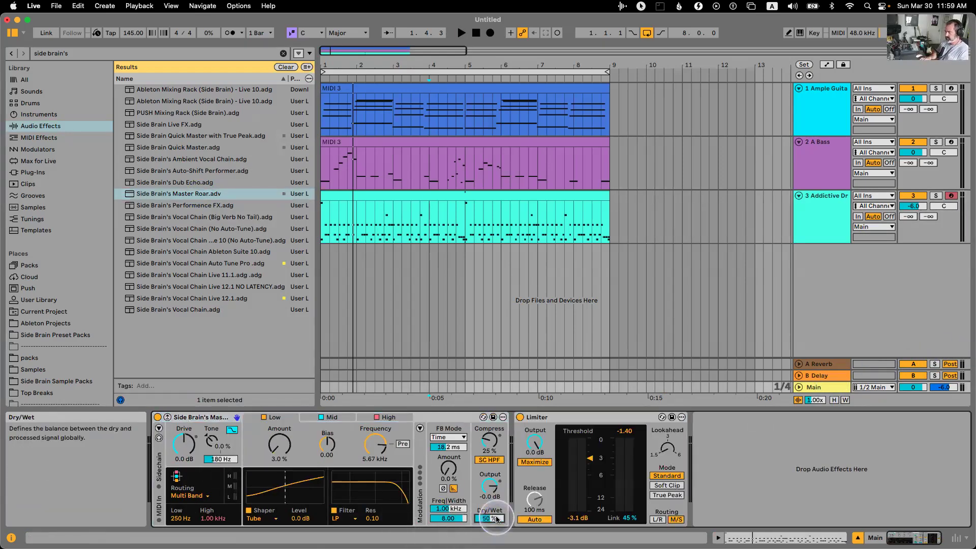
{"action": "left_click", "coordinate": [808, 103]}
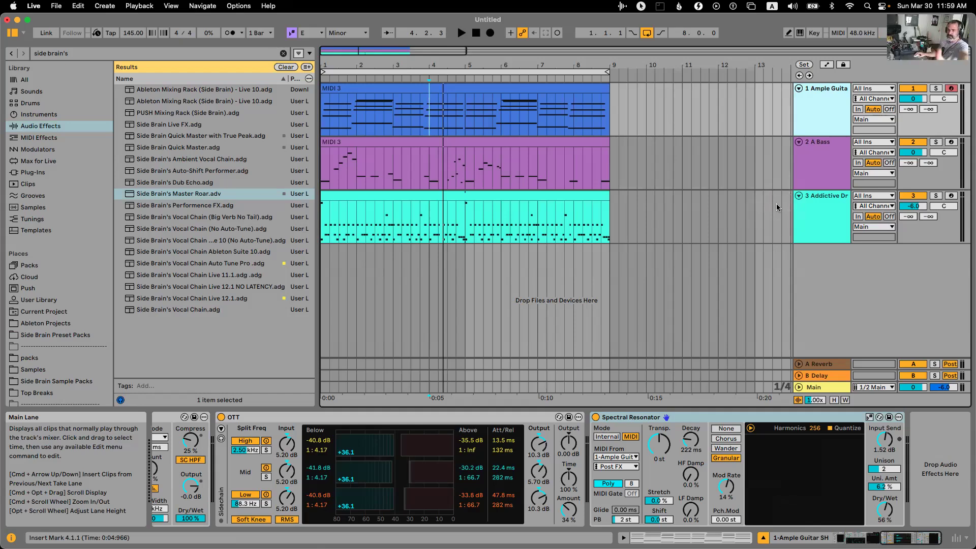
Check the backup utility's menu in another application, then return to Ableton Live.
{"action": "key", "text": "super+Tab"}
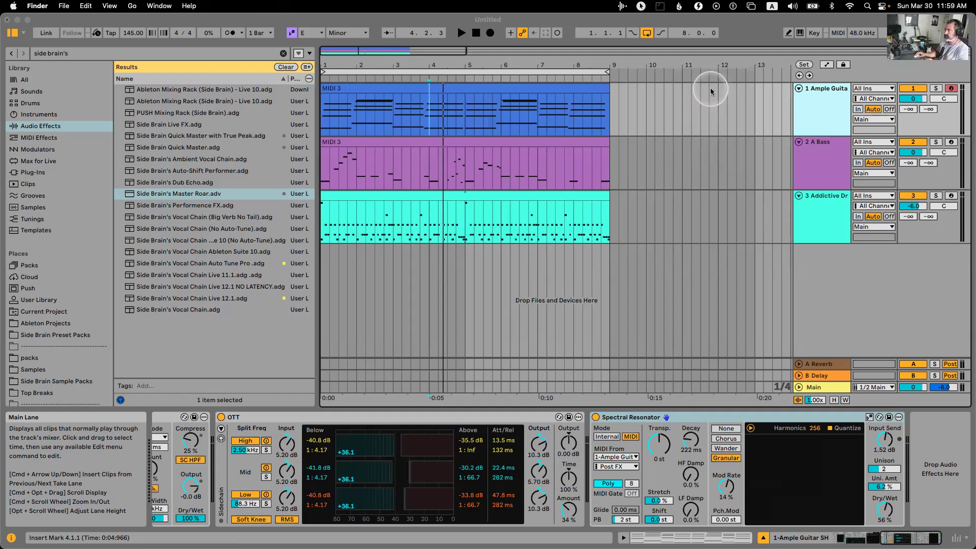
{"action": "left_click", "coordinate": [678, 6]}
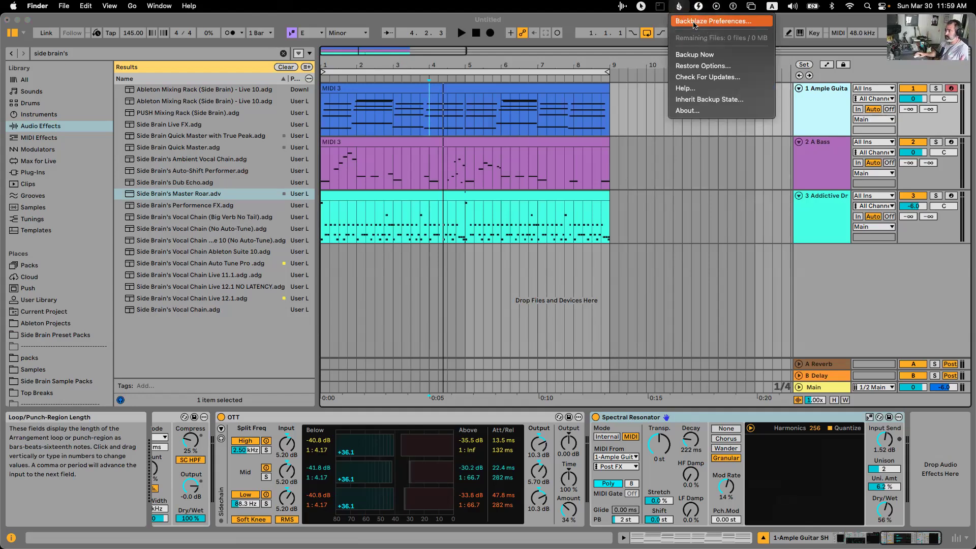
{"action": "left_click", "coordinate": [681, 9]}
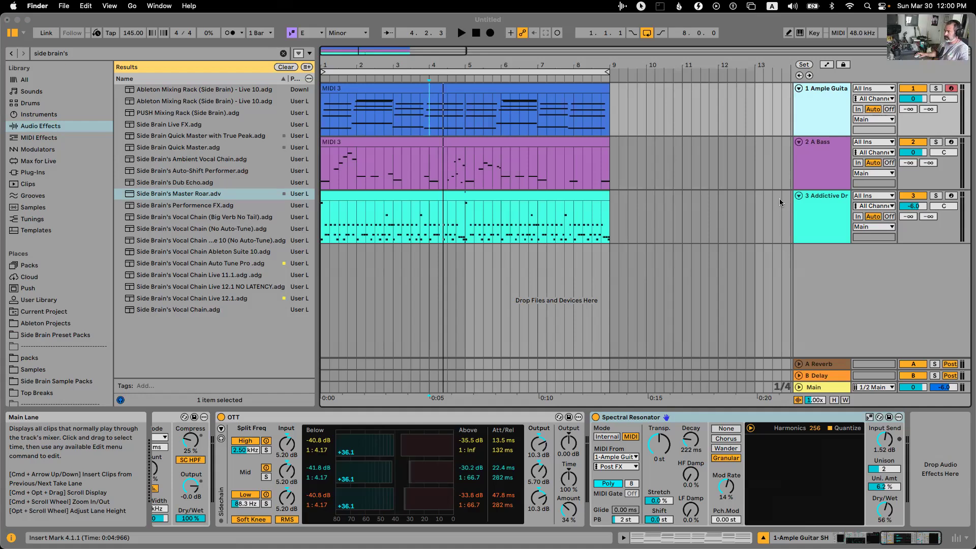
{"action": "left_click", "coordinate": [788, 187]}
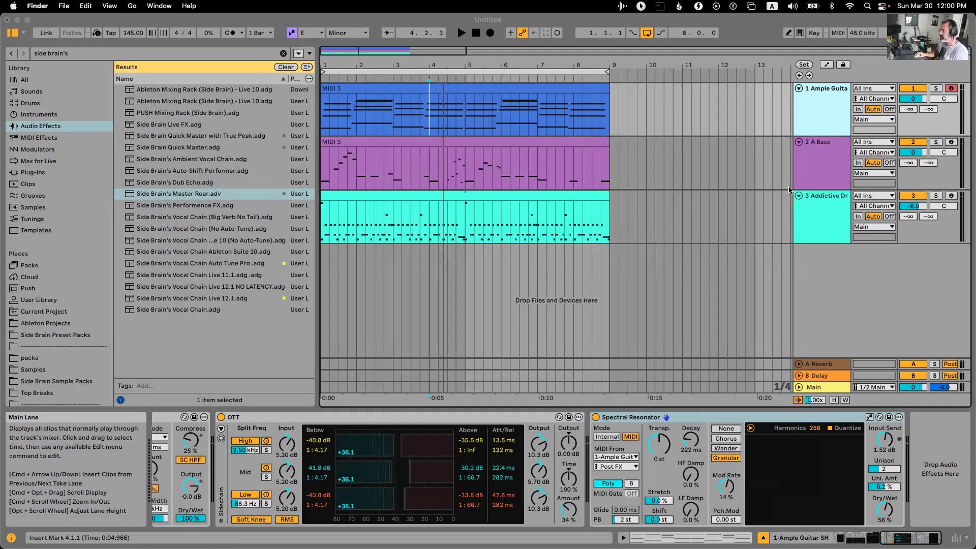
{"action": "left_click", "coordinate": [698, 125]}
Solo the A Bass track and play it back alone.
{"action": "left_click", "coordinate": [935, 142]}
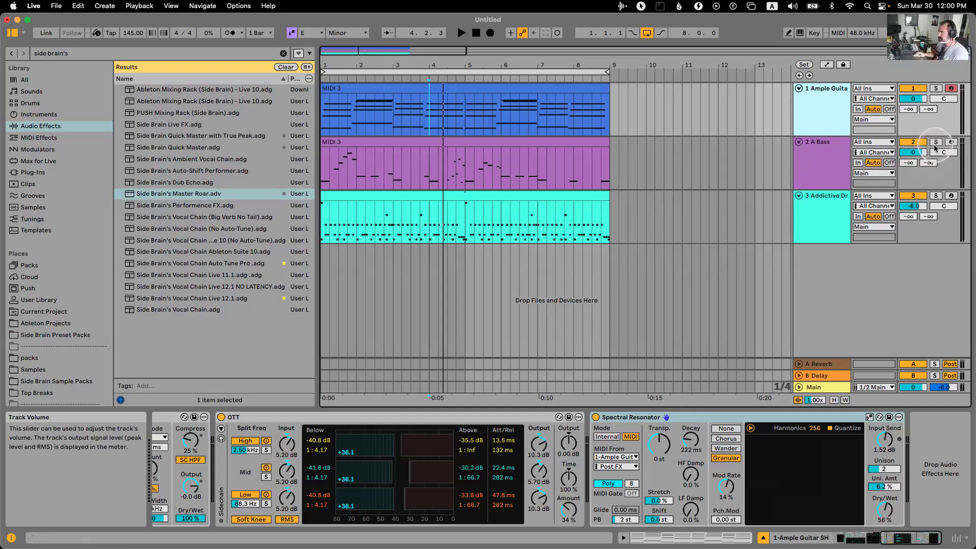
{"action": "left_click", "coordinate": [842, 154]}
{"action": "key", "text": "space"}
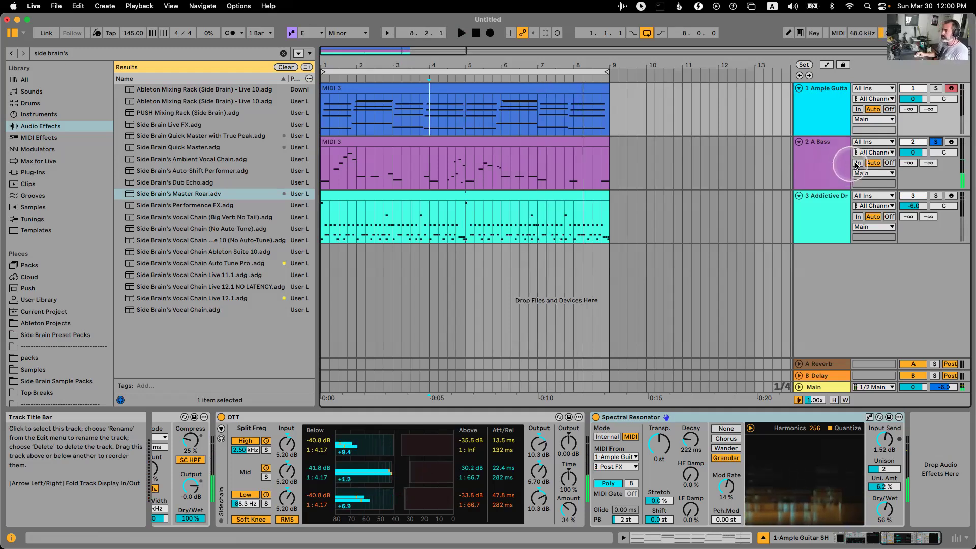
Tune the A Bass engine A filter cutoff during playback, settling at 171 Hz.
{"action": "left_click", "coordinate": [844, 156]}
{"action": "left_click", "coordinate": [332, 442]}
{"action": "left_click_drag", "start_coordinate": [569, 450], "coordinate": [568, 441]}
{"action": "key", "text": "space"}
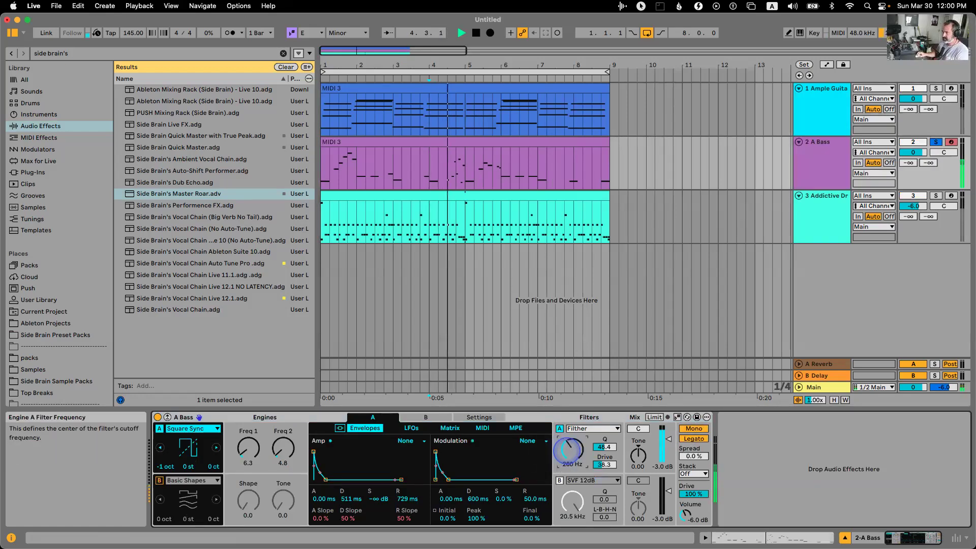
{"action": "left_click_drag", "start_coordinate": [581, 436], "coordinate": [581, 440]}
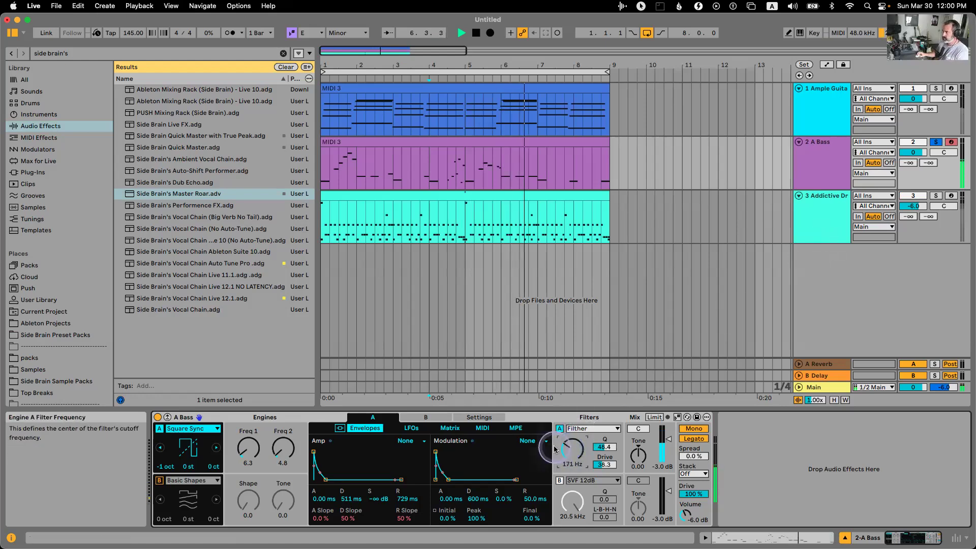
{"action": "left_click", "coordinate": [167, 417]}
Collapse Meld's modulation matrix and open the drum track's Addictive Drums window.
{"action": "scroll", "coordinate": [402, 254], "scroll_direction": "down", "scroll_amount": 5}
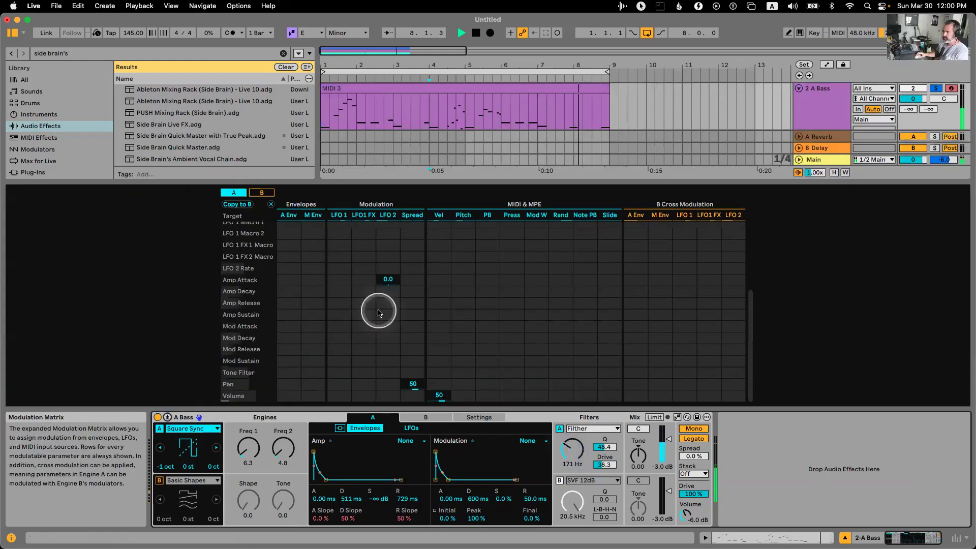
{"action": "left_click", "coordinate": [168, 418]}
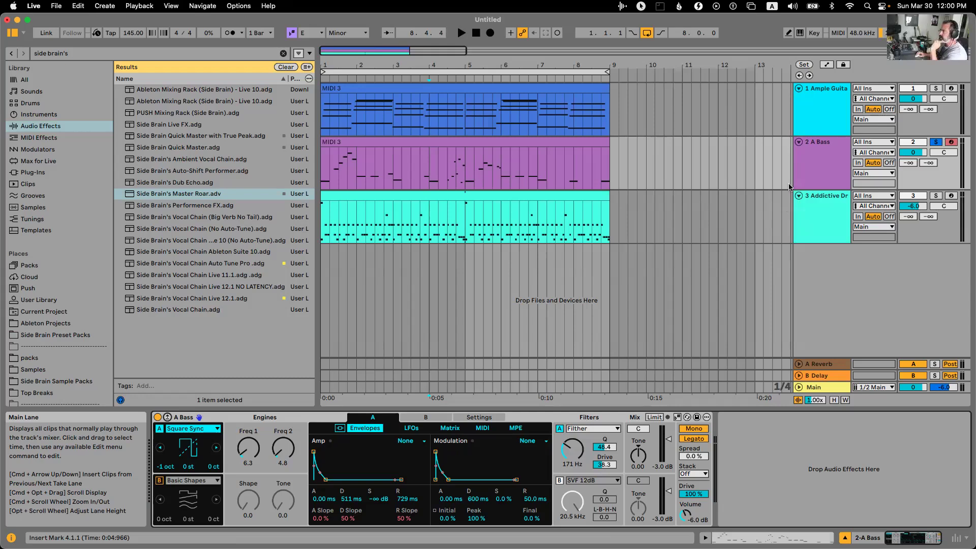
{"action": "left_click", "coordinate": [843, 204]}
{"action": "left_click", "coordinate": [335, 417]}
Audition the Side Brain Flo Soft, Fries and Gentleman kits soloed, then keep Side Brain - Number 2.
{"action": "left_click_drag", "start_coordinate": [496, 65], "coordinate": [400, 58]}
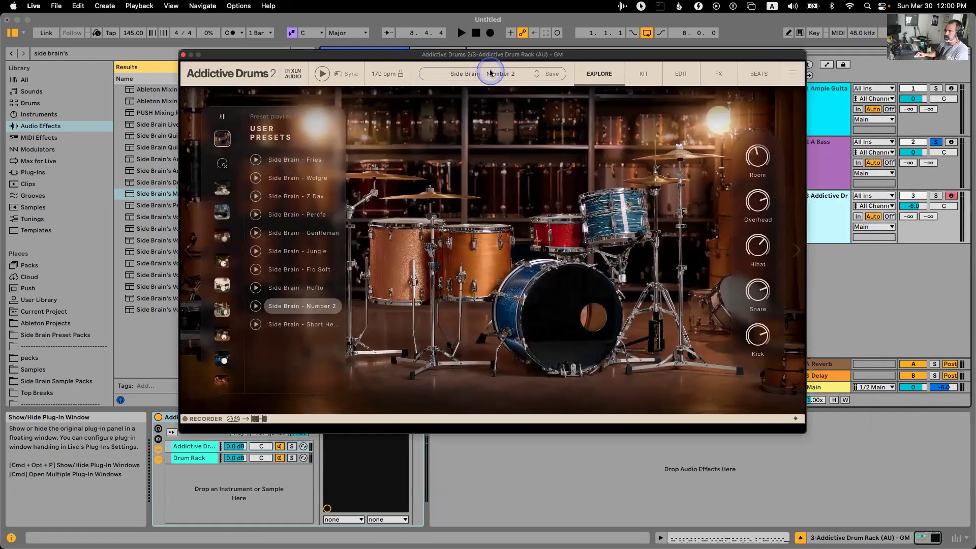
{"action": "left_click", "coordinate": [493, 73]}
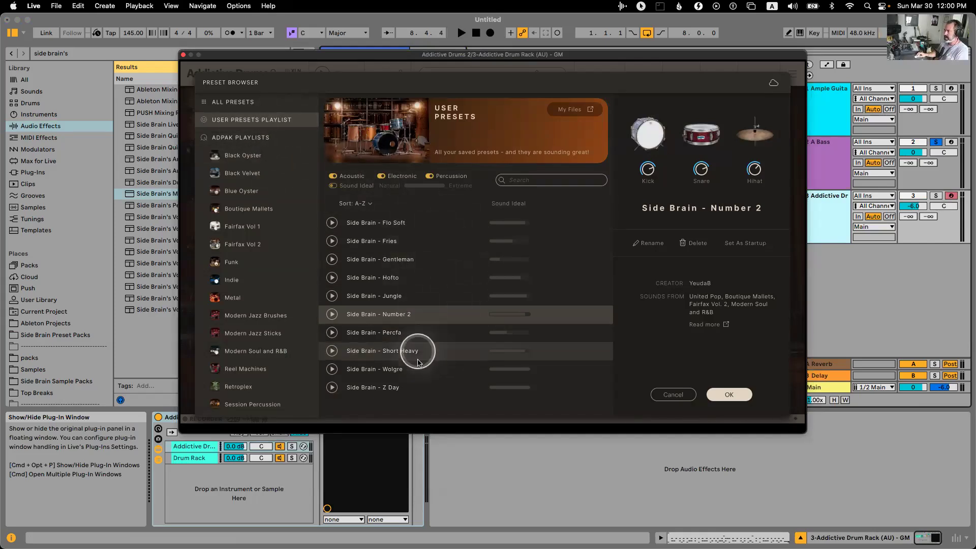
{"action": "left_click", "coordinate": [404, 223]}
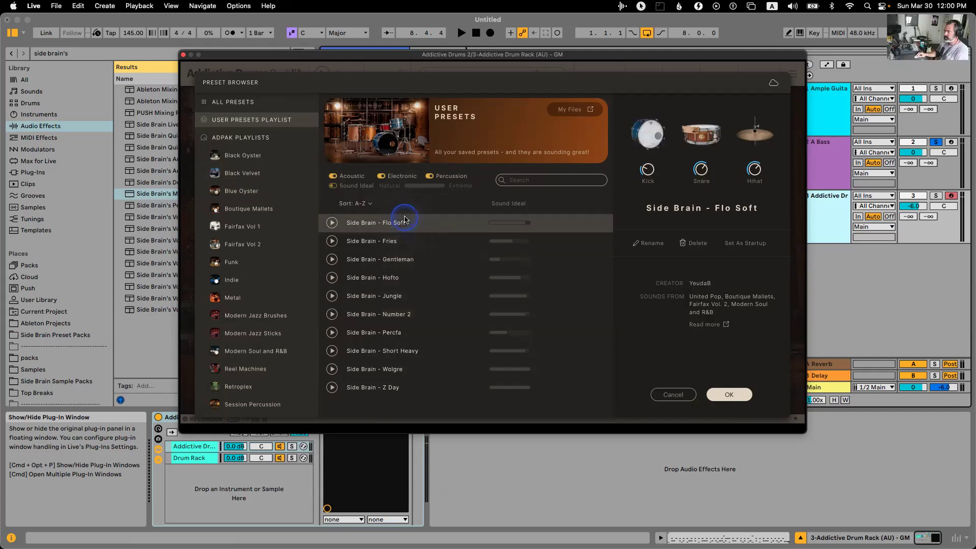
{"action": "left_click", "coordinate": [936, 195]}
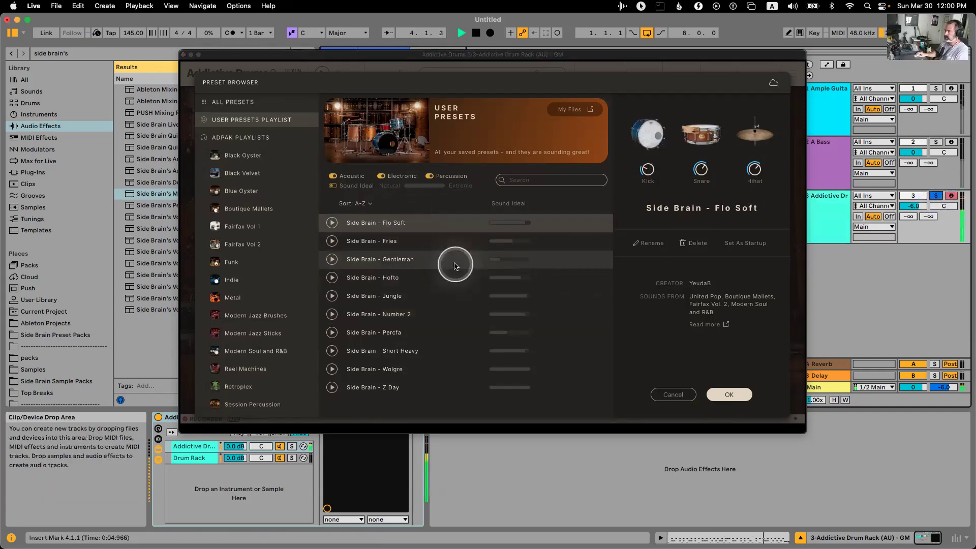
{"action": "left_click", "coordinate": [407, 241]}
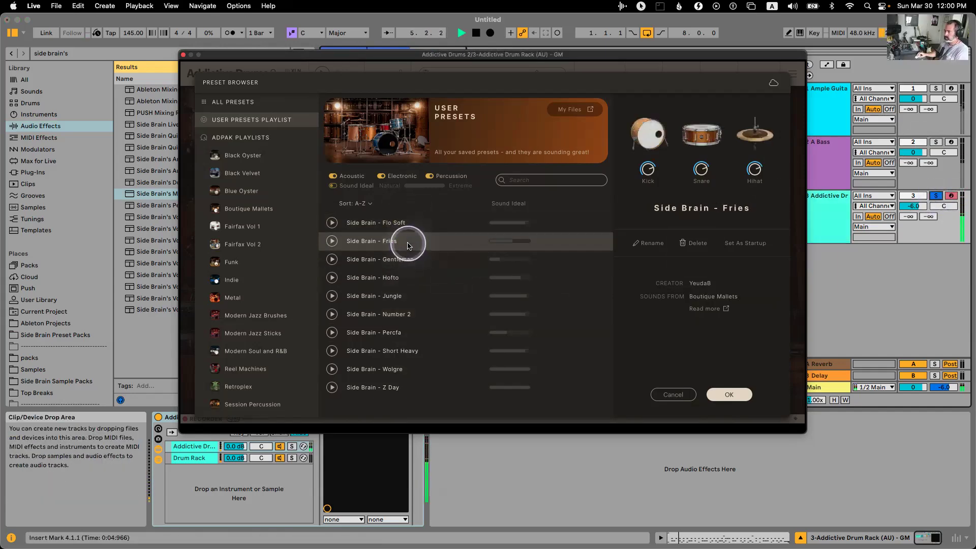
{"action": "left_click", "coordinate": [414, 260]}
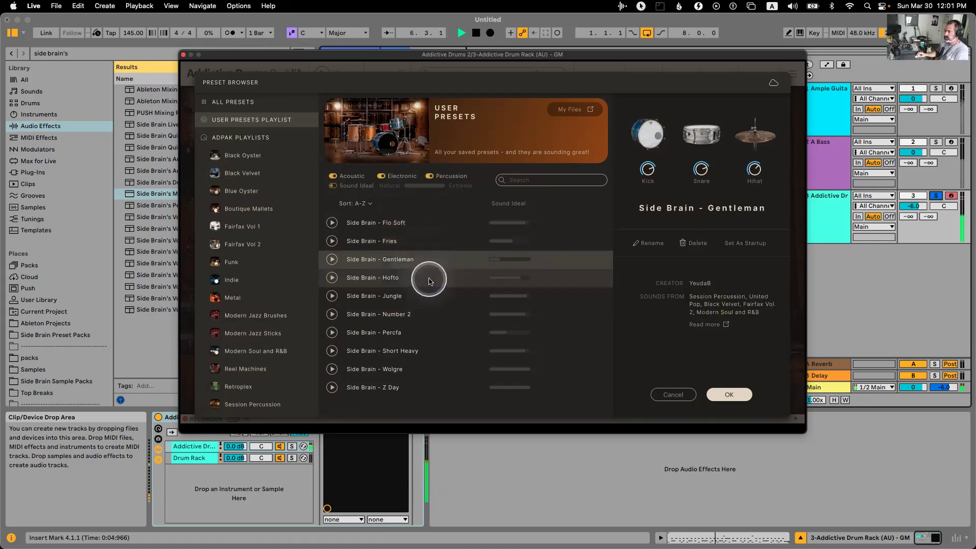
{"action": "left_click", "coordinate": [422, 317]}
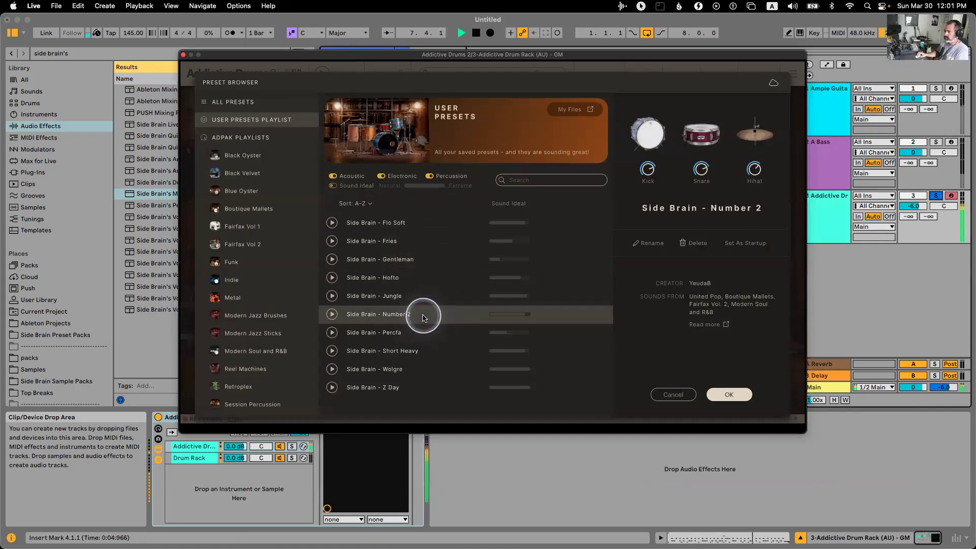
{"action": "left_click", "coordinate": [728, 394]}
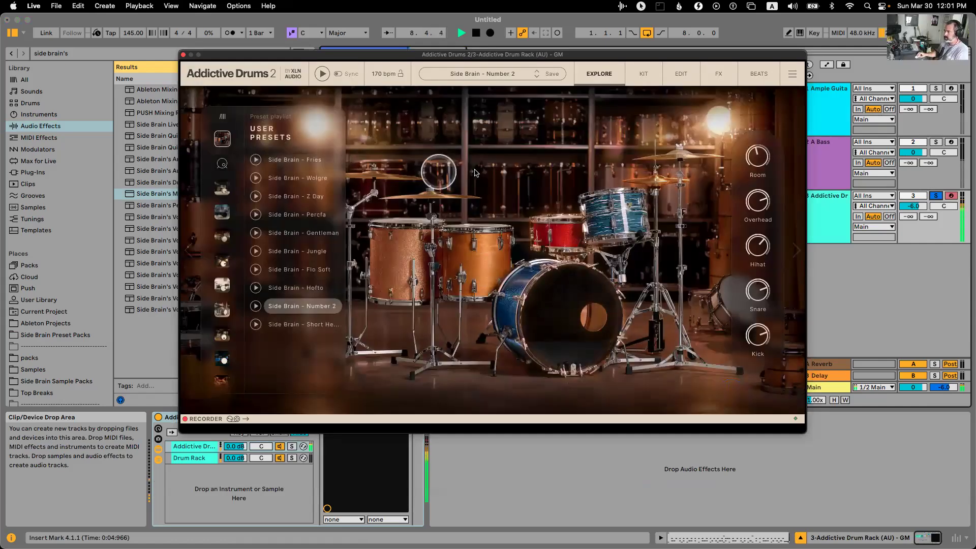
{"action": "left_click", "coordinate": [183, 54]}
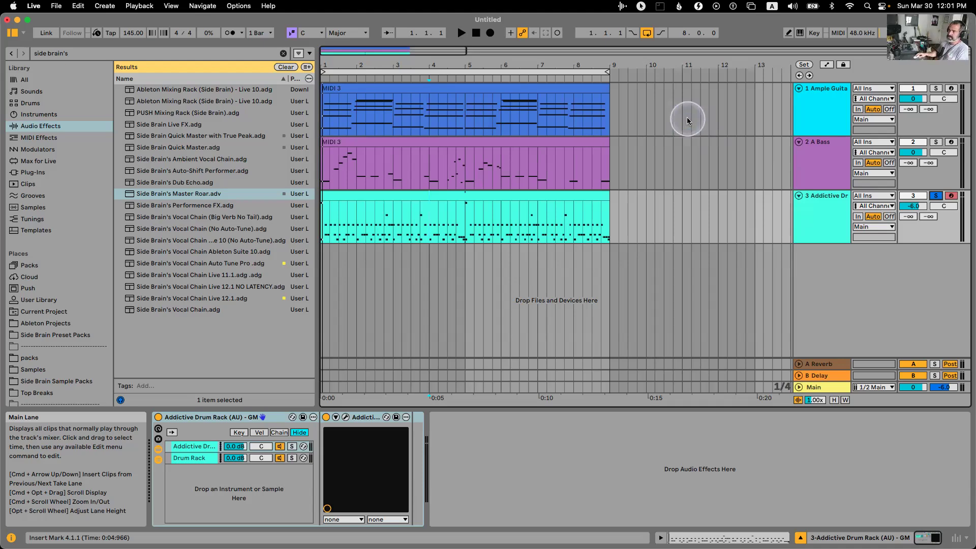
Clear the side brain search, search the plug-ins for 'mana', then clear that search.
{"action": "left_click", "coordinate": [285, 67]}
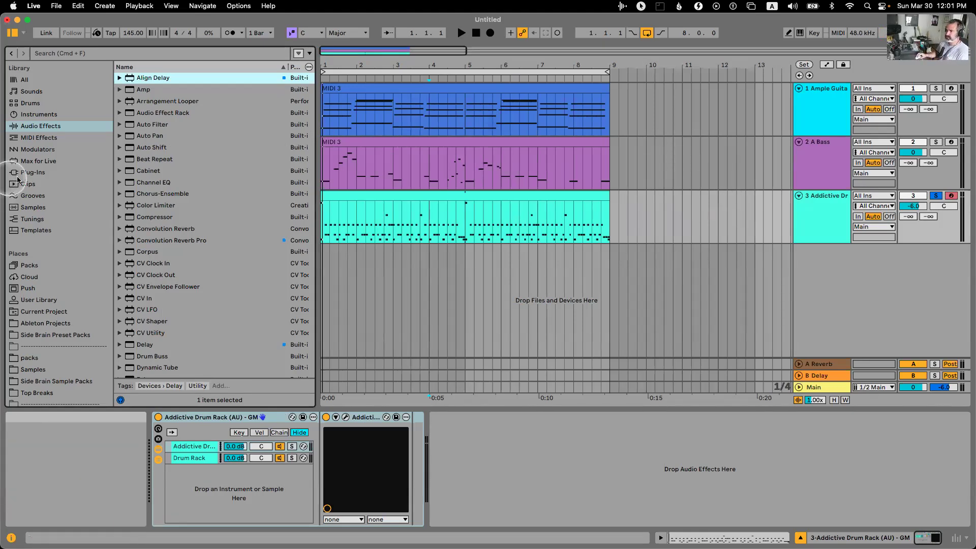
{"action": "left_click", "coordinate": [32, 172]}
{"action": "left_click", "coordinate": [66, 53]}
{"action": "type", "text": "mana"}
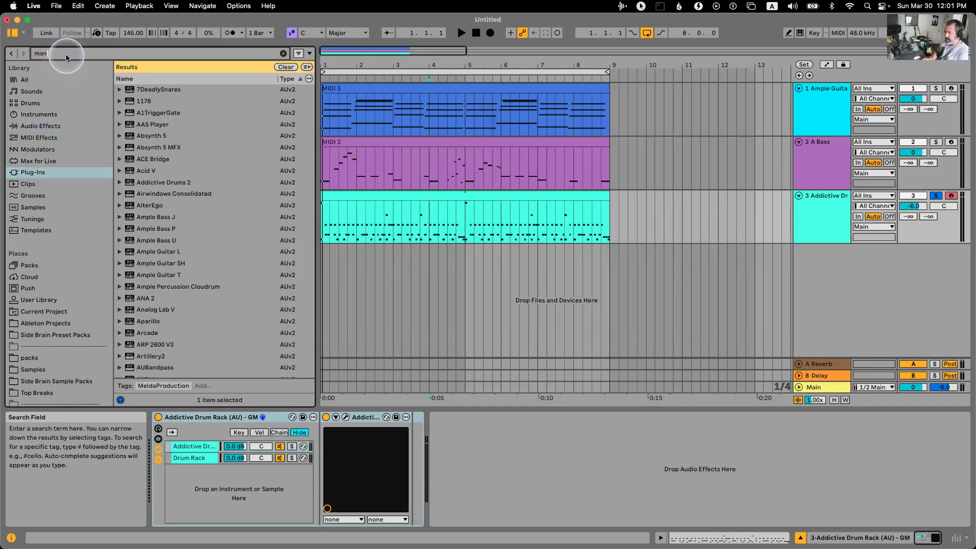
{"action": "key", "text": "Down"}
{"action": "key", "text": "Down"}
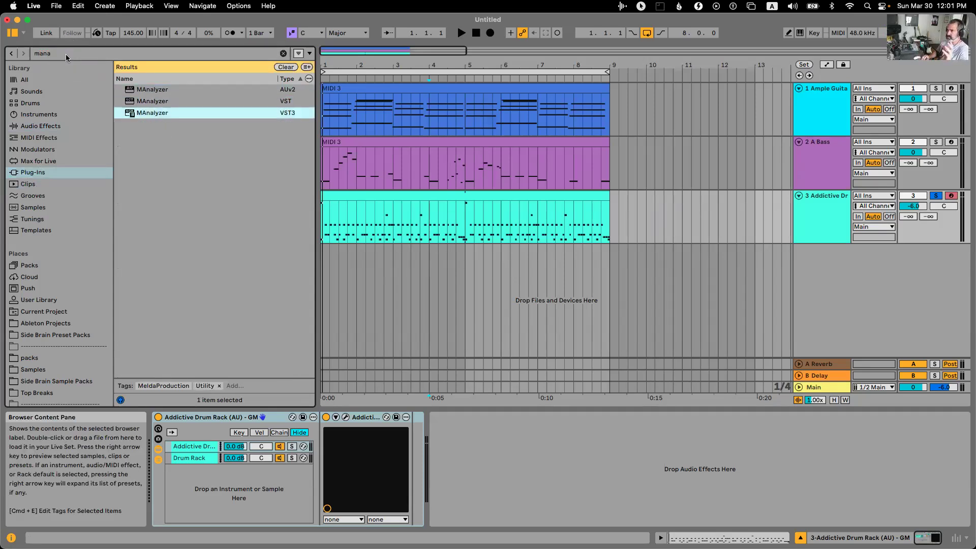
{"action": "left_click", "coordinate": [285, 67]}
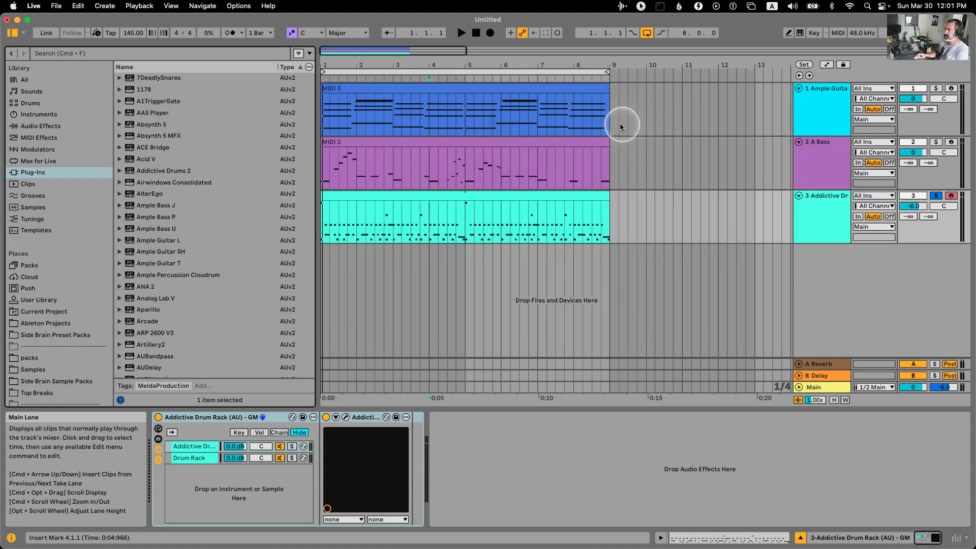
Unsolo the drum track and select the Ample Guitar track.
{"action": "left_click", "coordinate": [669, 175]}
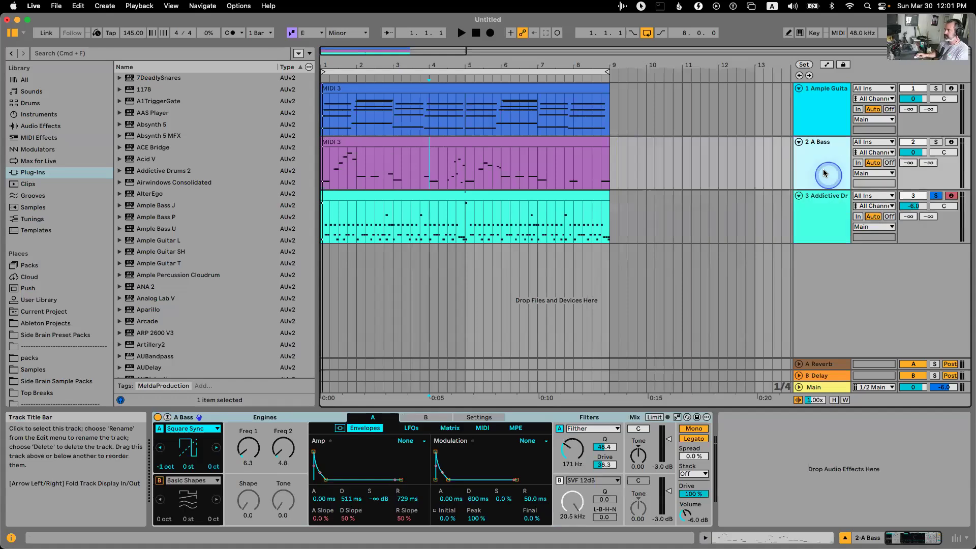
{"action": "left_click", "coordinate": [936, 199]}
{"action": "left_click", "coordinate": [836, 158]}
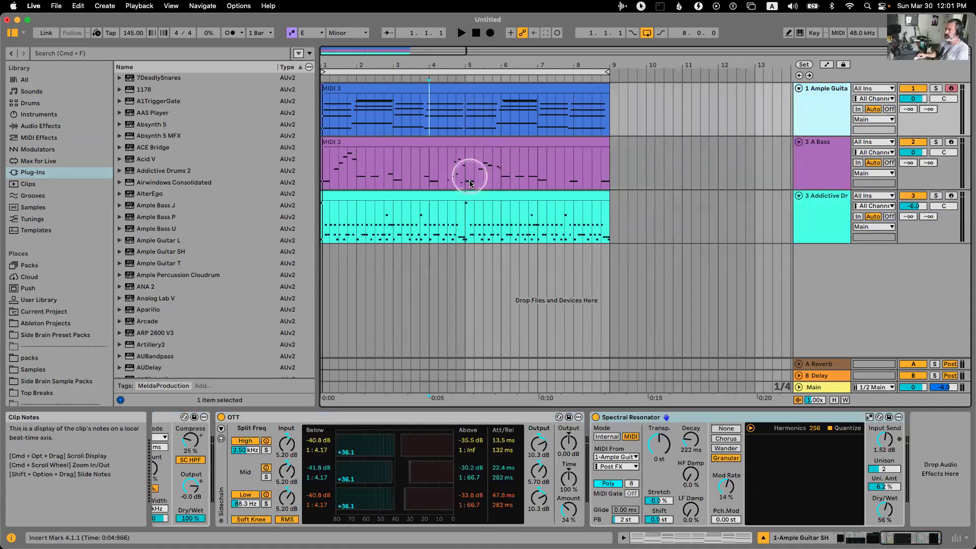
{"action": "left_click", "coordinate": [394, 140]}
{"action": "left_click", "coordinate": [388, 86]}
{"action": "left_click", "coordinate": [388, 141]}
{"action": "left_click", "coordinate": [825, 112]}
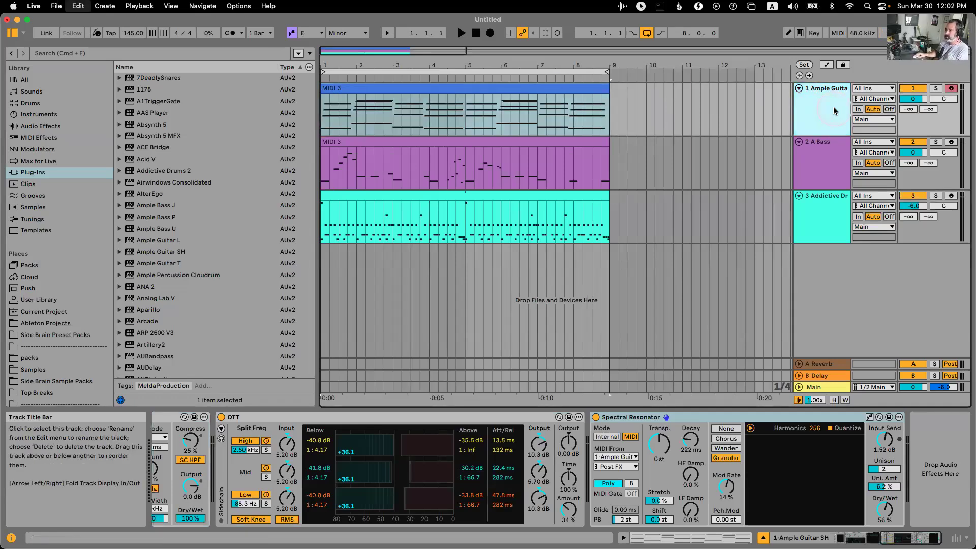
Duplicate the Ample Guitar track, load Meld onto the copy, and solo it for playback.
{"action": "key", "text": "super+d"}
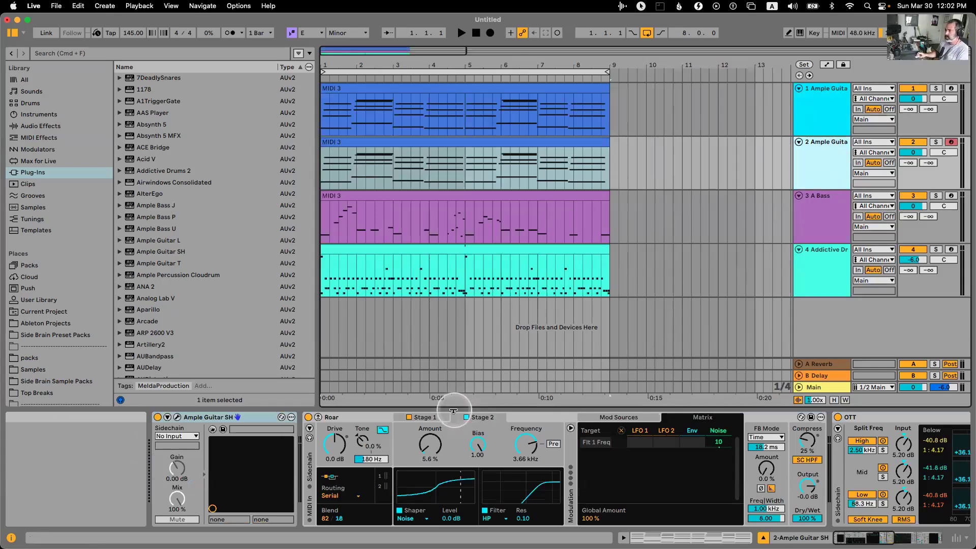
{"action": "left_click", "coordinate": [39, 115]}
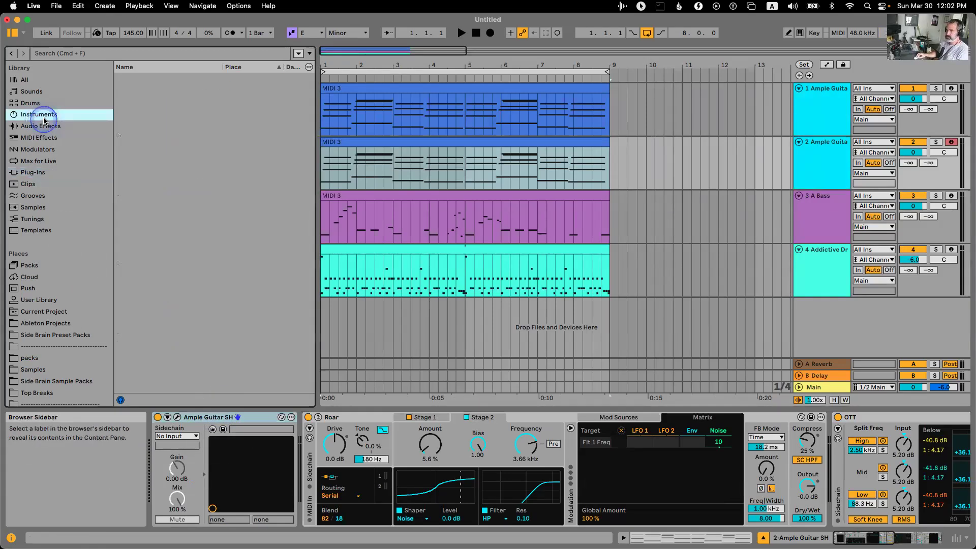
{"action": "left_click", "coordinate": [144, 276]}
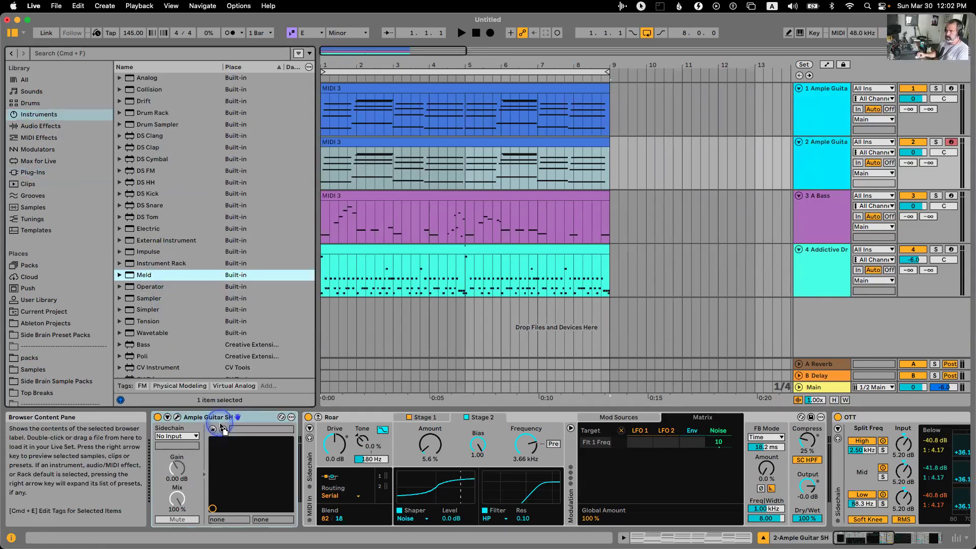
{"action": "left_click_drag", "start_coordinate": [222, 429], "coordinate": [223, 431]}
{"action": "left_click", "coordinate": [936, 142]}
{"action": "key", "text": "space"}
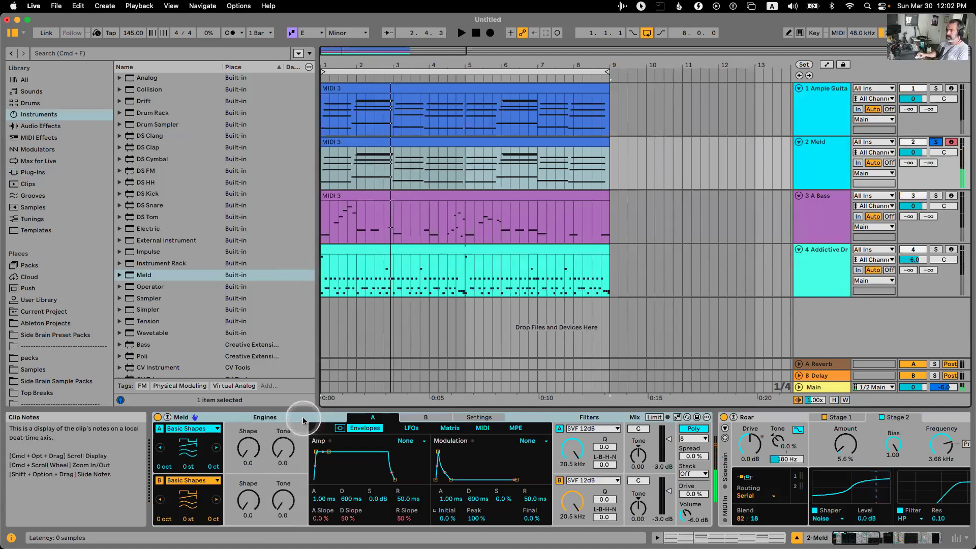
Switch off Meld's oscillator B and set oscillator A to Chord.
{"action": "left_click", "coordinate": [159, 480]}
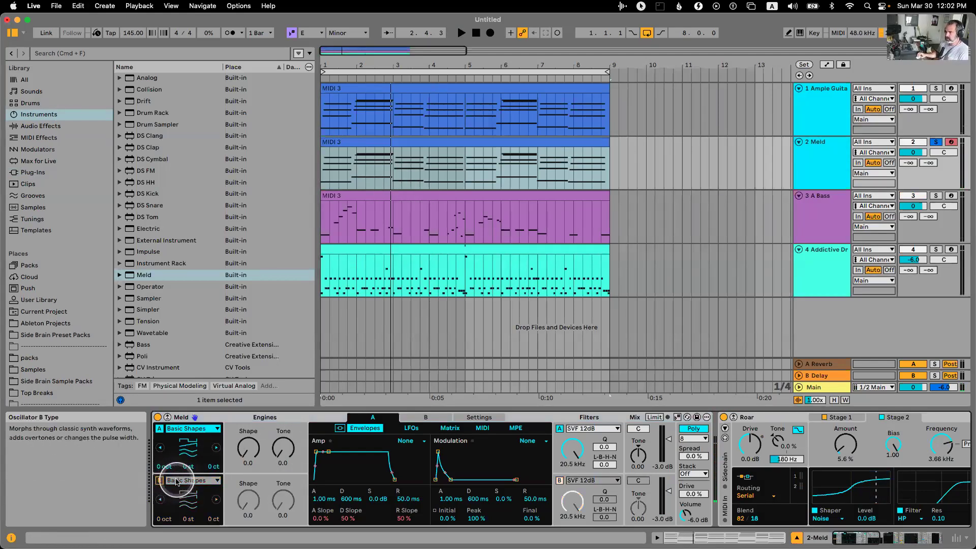
{"action": "left_click", "coordinate": [191, 431]}
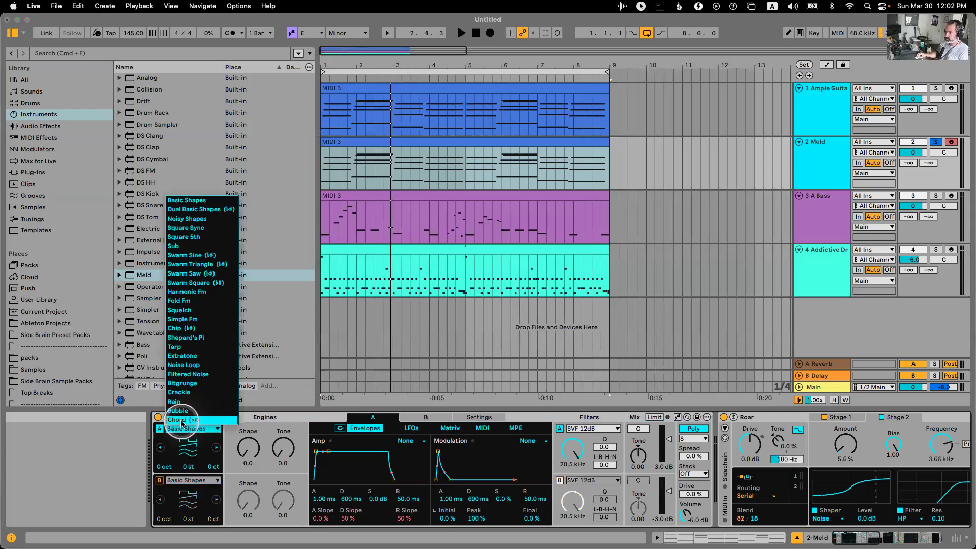
{"action": "left_click", "coordinate": [186, 421]}
{"action": "left_click", "coordinate": [821, 175]}
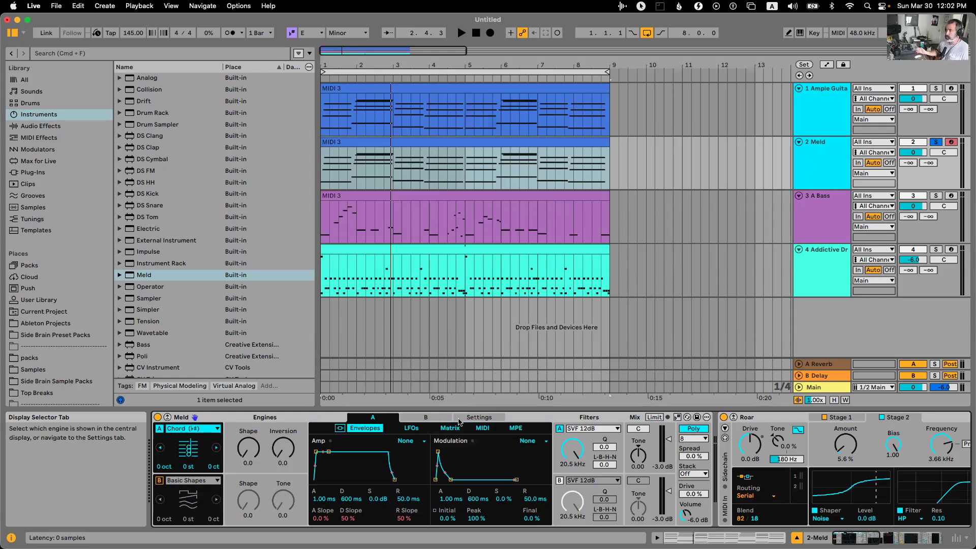
Lower the Meld track volume to -9.0 dB and set oscillator A to Basic Shapes.
{"action": "left_click_drag", "start_coordinate": [913, 152], "coordinate": [907, 217]}
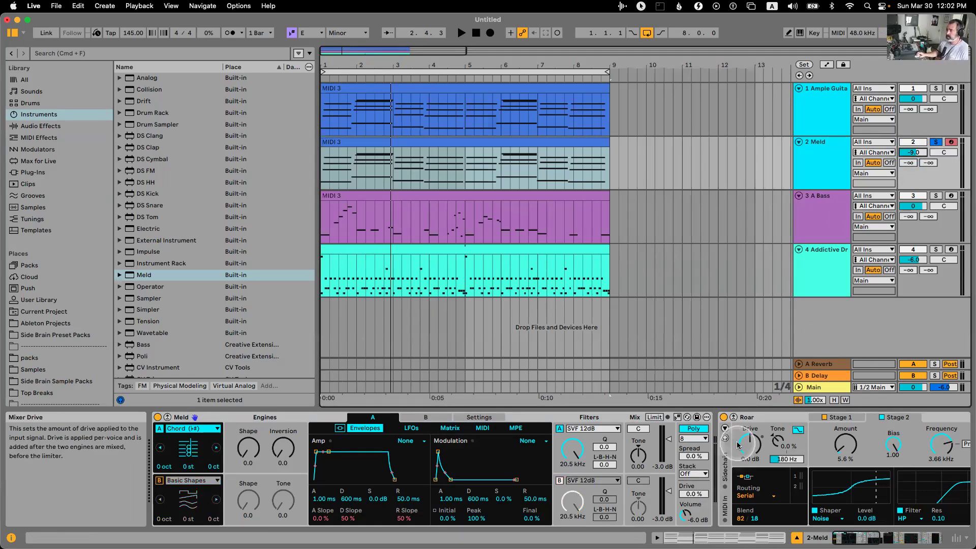
{"action": "scroll", "coordinate": [731, 421], "scroll_direction": "right", "scroll_amount": 10}
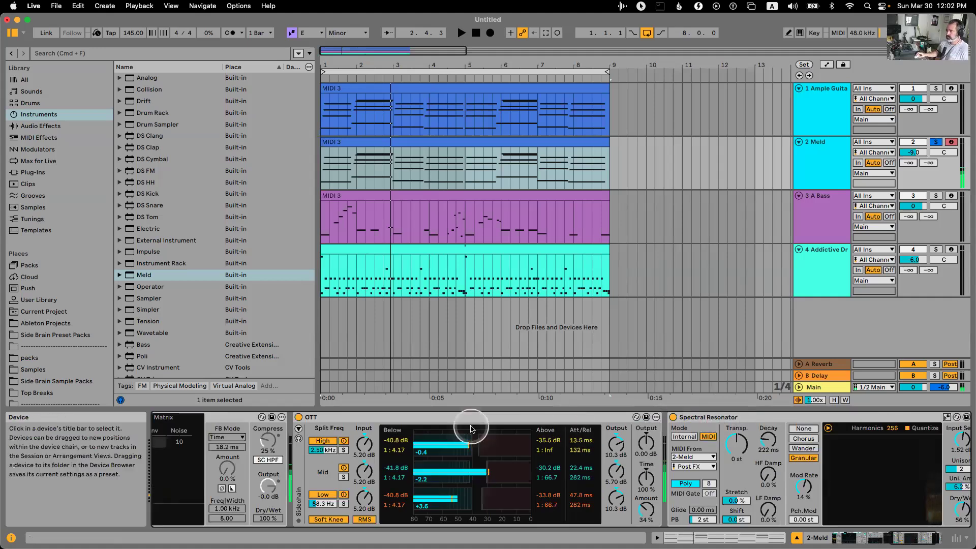
{"action": "scroll", "coordinate": [673, 417], "scroll_direction": "left", "scroll_amount": 10}
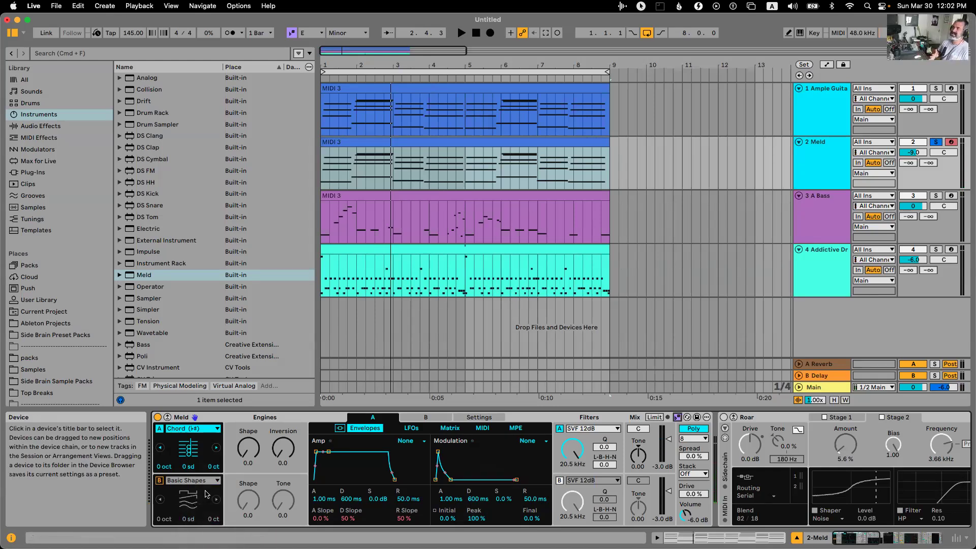
{"action": "left_click", "coordinate": [201, 429]}
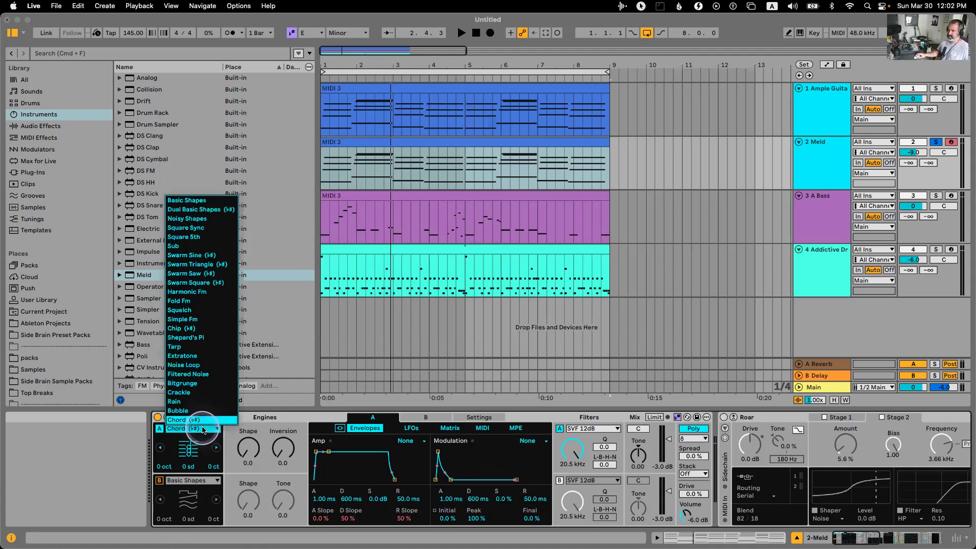
{"action": "left_click", "coordinate": [213, 201]}
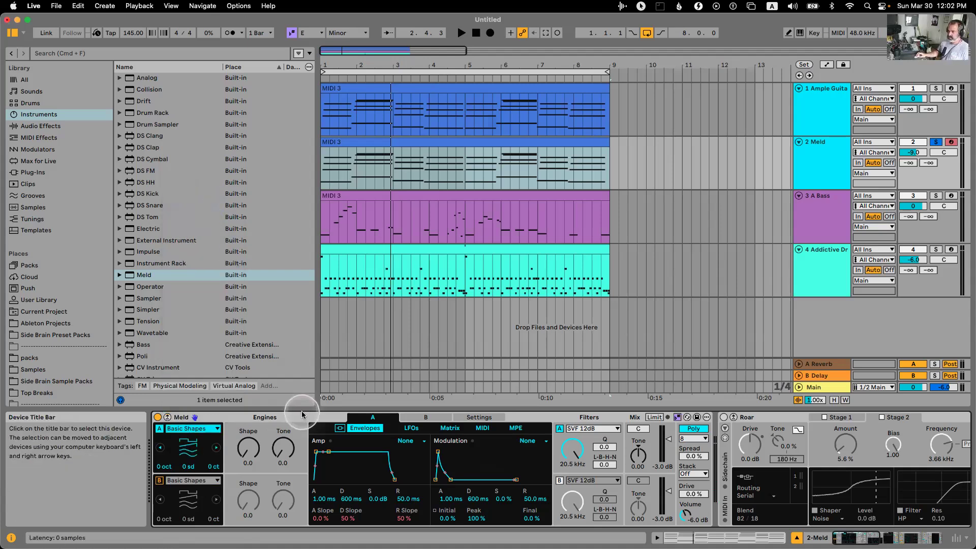
Add Scrambler as LFO 1's first effect, try Permute and Shape values, then reset Shape.
{"action": "left_click", "coordinate": [421, 428]}
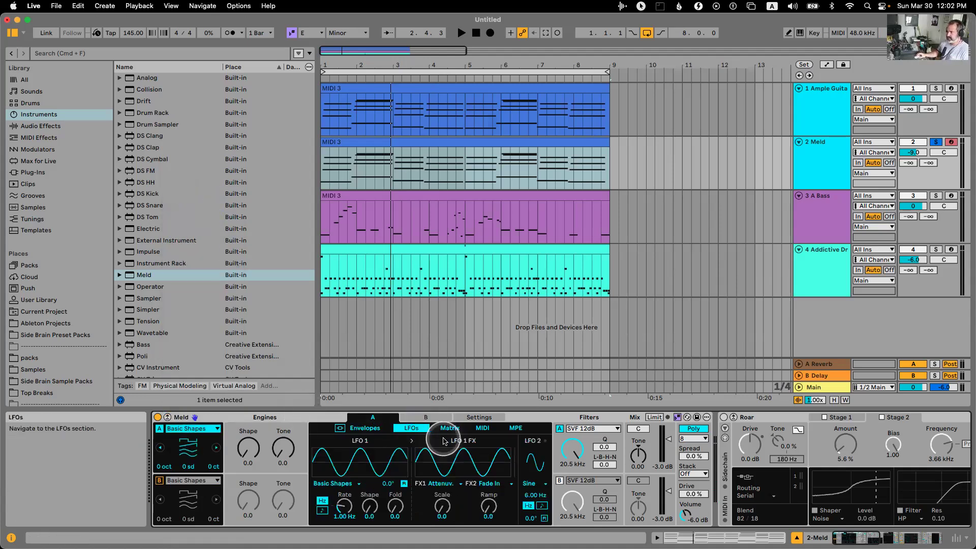
{"action": "left_click", "coordinate": [438, 483]}
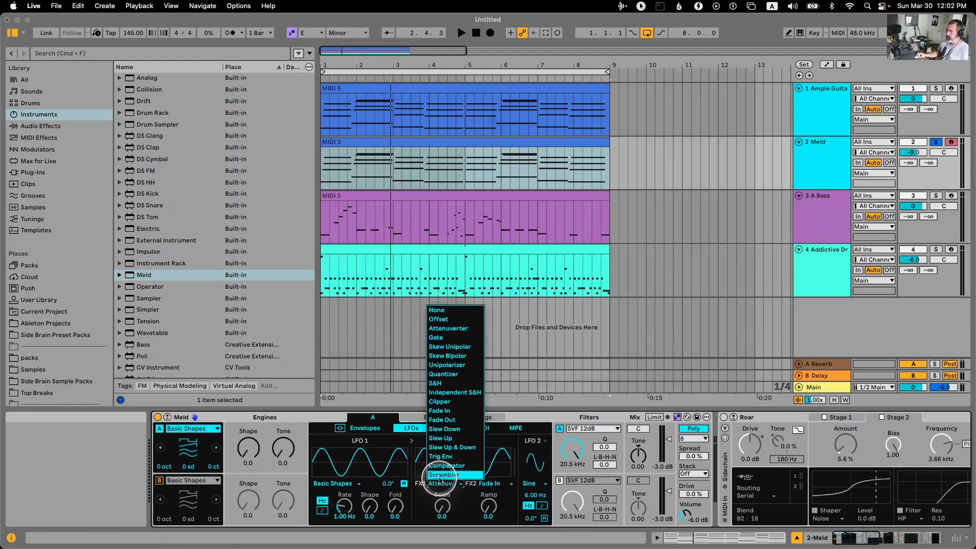
{"action": "left_click", "coordinate": [442, 475]}
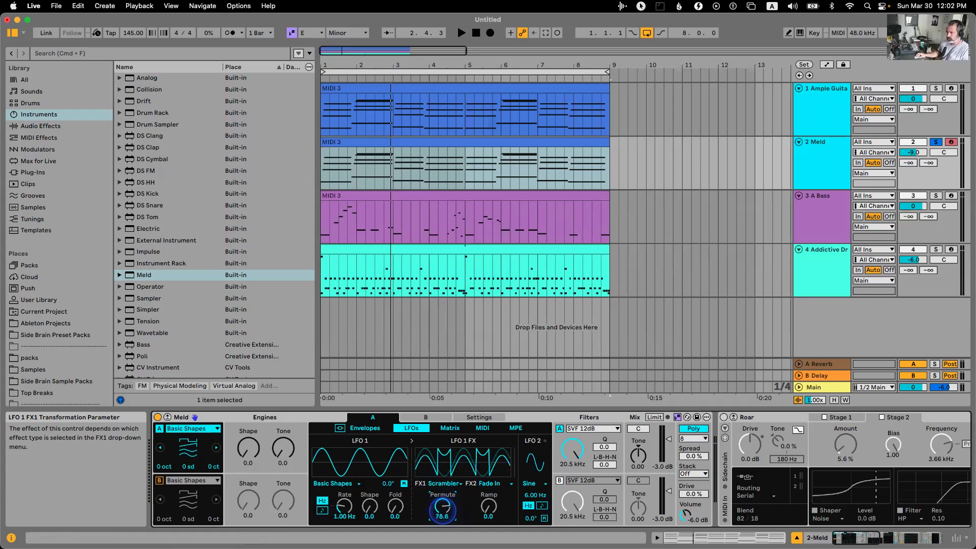
{"action": "left_click_drag", "start_coordinate": [442, 508], "coordinate": [442, 515]}
{"action": "left_click_drag", "start_coordinate": [369, 508], "coordinate": [369, 487]}
{"action": "left_click_drag", "start_coordinate": [442, 505], "coordinate": [442, 518]}
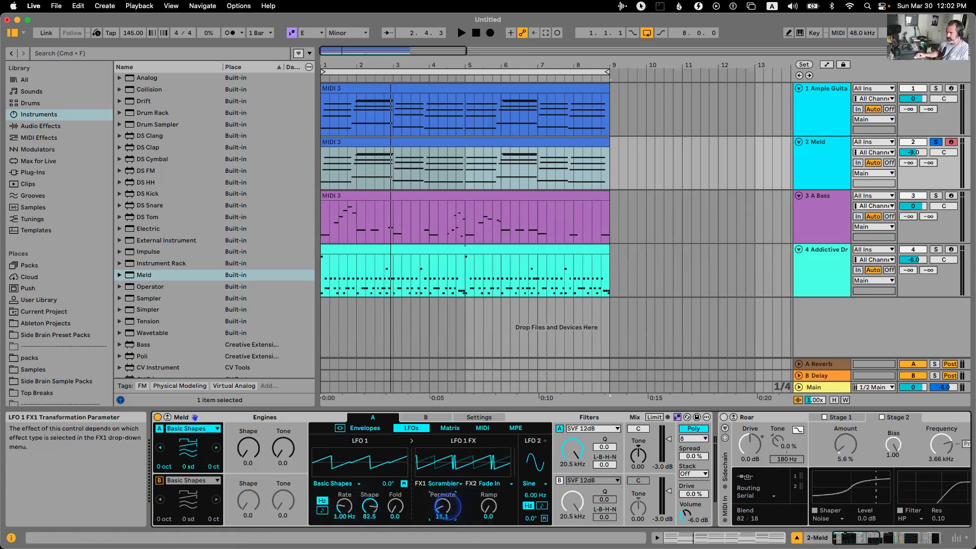
{"action": "left_click", "coordinate": [382, 512]}
{"action": "key", "text": "Delete"}
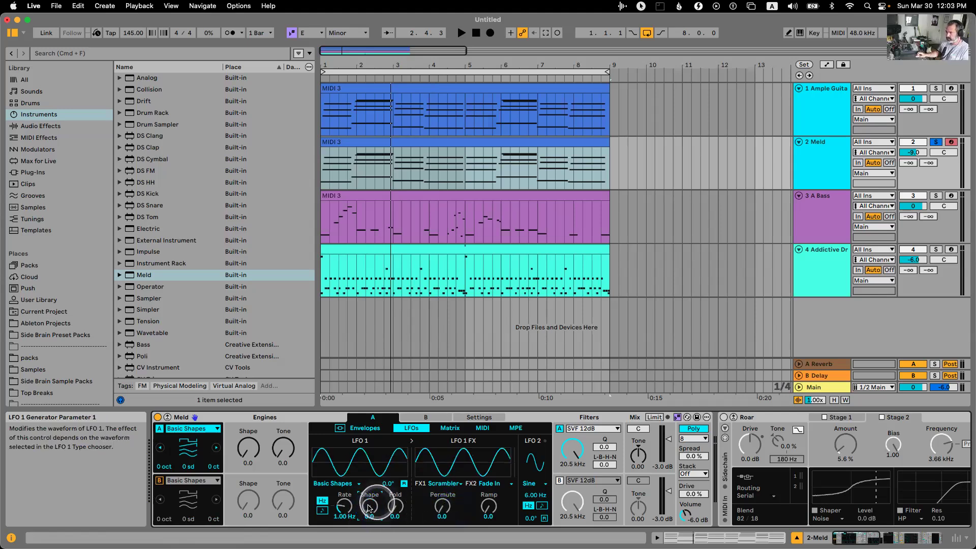
{"action": "left_click", "coordinate": [61, 137]}
Insert an Arpeggiator before Meld and shorten the amp envelope decay to 112 ms.
{"action": "left_click_drag", "start_coordinate": [152, 78], "coordinate": [576, 416]}
{"action": "left_click", "coordinate": [589, 428]}
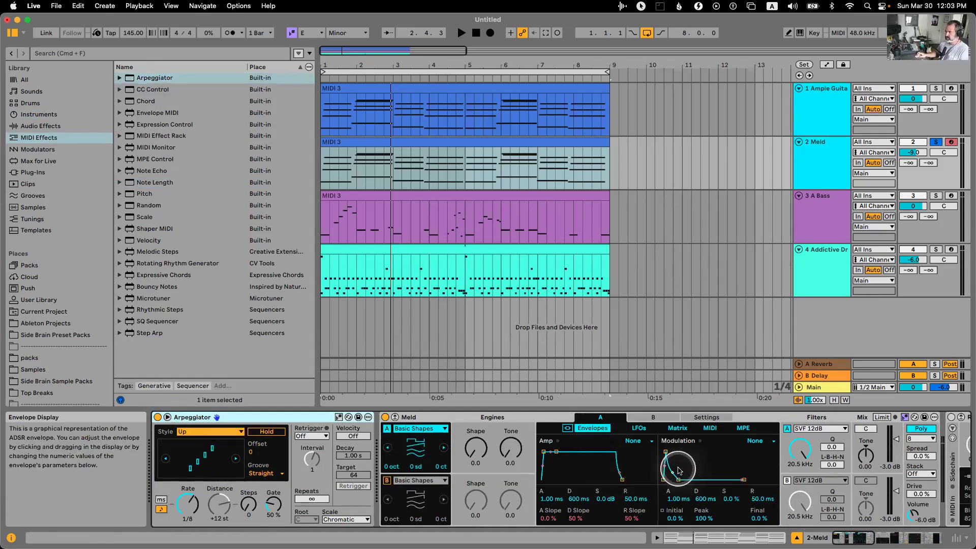
{"action": "key", "text": "space"}
{"action": "left_click_drag", "start_coordinate": [558, 479], "coordinate": [553, 481]}
{"action": "key", "text": "space"}
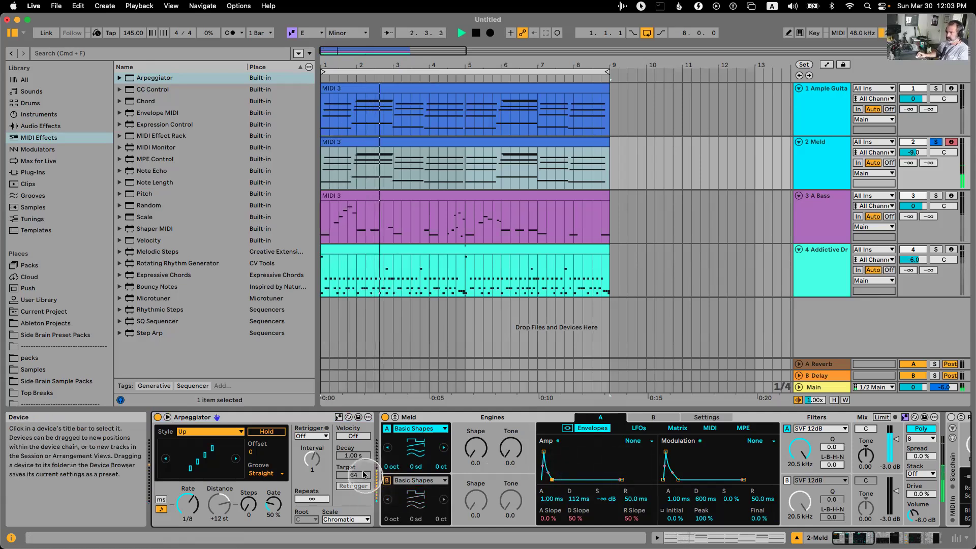
{"action": "left_click", "coordinate": [440, 137]}
Open the Meld clip's notes, align bar 2's chord to the bar, and set a whole-bar grid.
{"action": "double_click", "coordinate": [442, 143]}
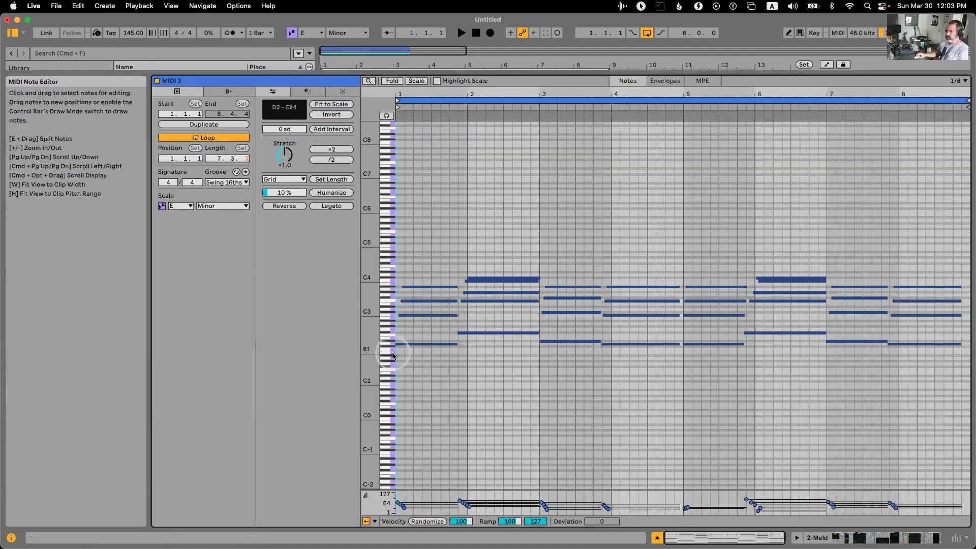
{"action": "left_click_drag", "start_coordinate": [440, 257], "coordinate": [374, 387]}
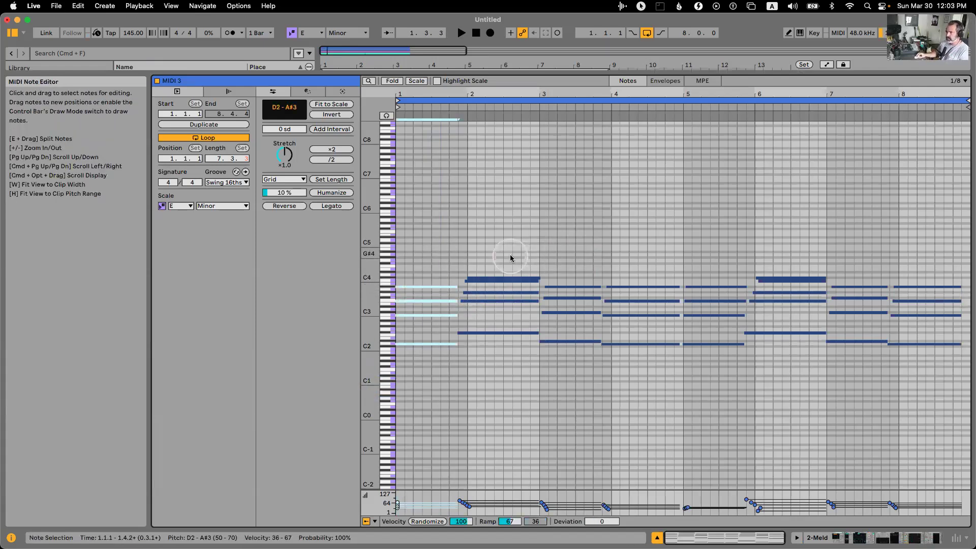
{"action": "left_click_drag", "start_coordinate": [510, 258], "coordinate": [498, 365]}
{"action": "key", "text": "Right"}
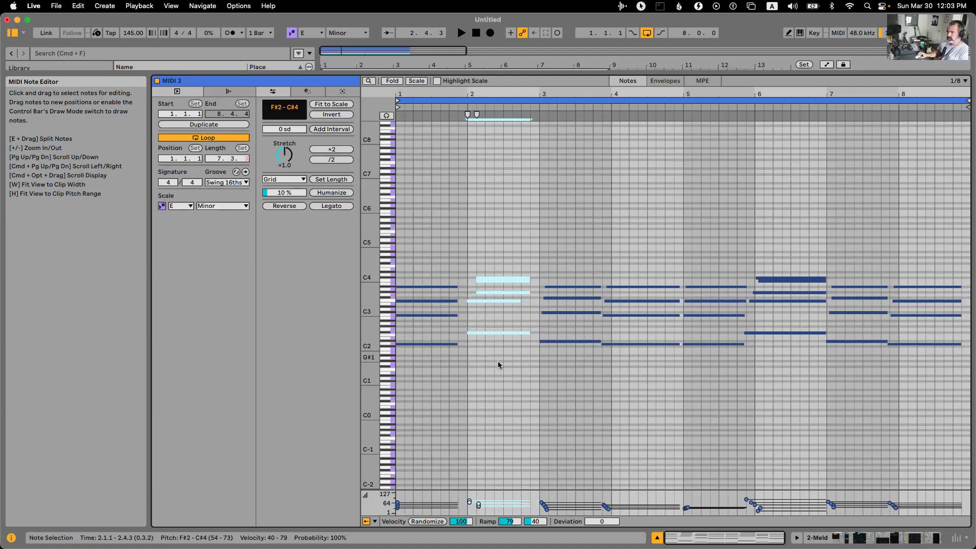
{"action": "key", "text": "super+2"}
{"action": "key", "text": "super+2"}
{"action": "key", "text": "super+2"}
{"action": "left_click_drag", "start_coordinate": [534, 251], "coordinate": [480, 348]}
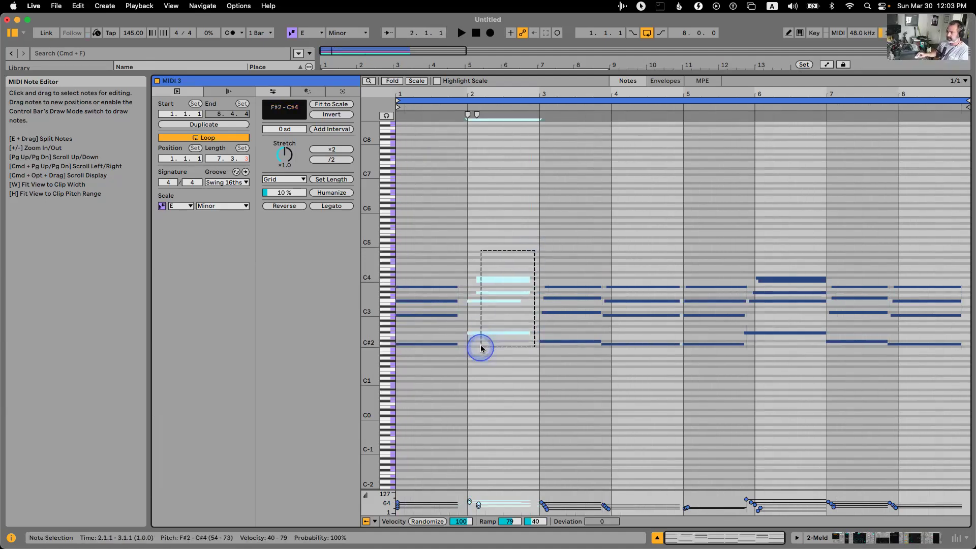
{"action": "left_click_drag", "start_coordinate": [582, 203], "coordinate": [553, 374]}
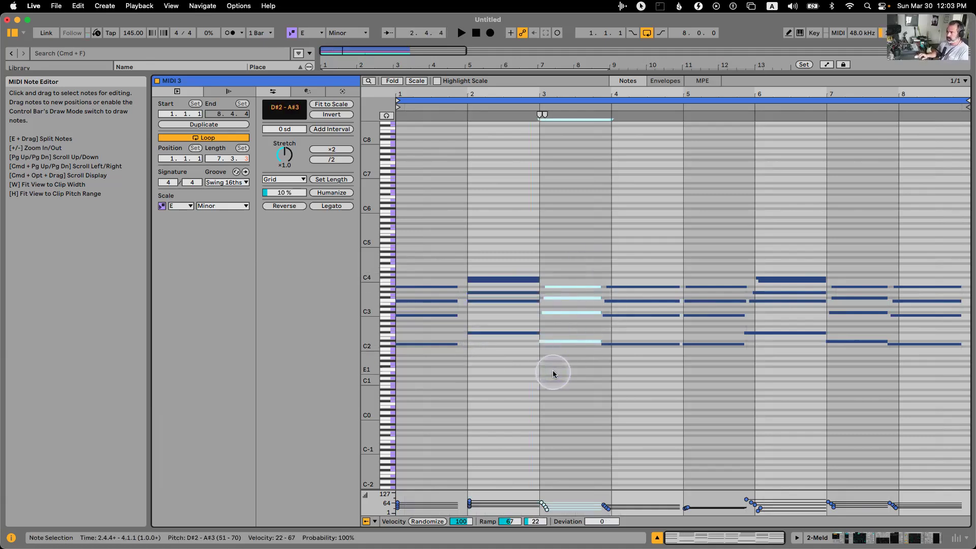
{"action": "key", "text": "super+z"}
{"action": "key", "text": "super+z"}
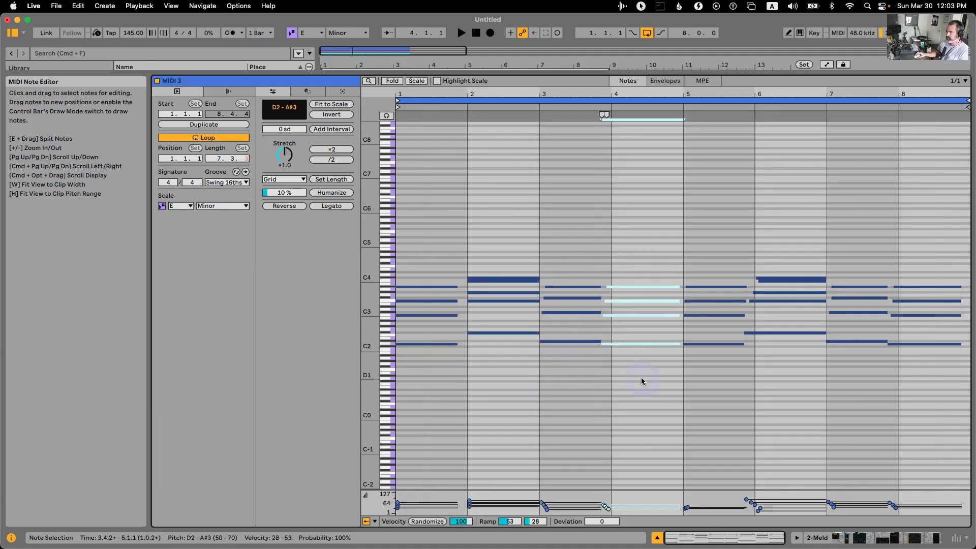
Select the chords in bars 3 to 6 and fit bar 5's notes to fill the bar.
{"action": "left_click_drag", "start_coordinate": [604, 255], "coordinate": [552, 365]}
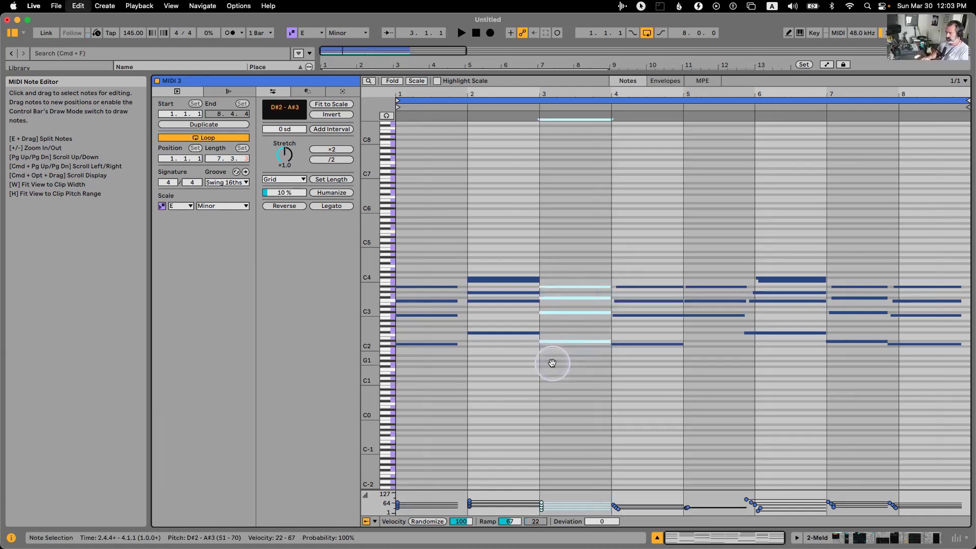
{"action": "left_click_drag", "start_coordinate": [653, 265], "coordinate": [644, 399]}
{"action": "left_click_drag", "start_coordinate": [734, 255], "coordinate": [732, 328]}
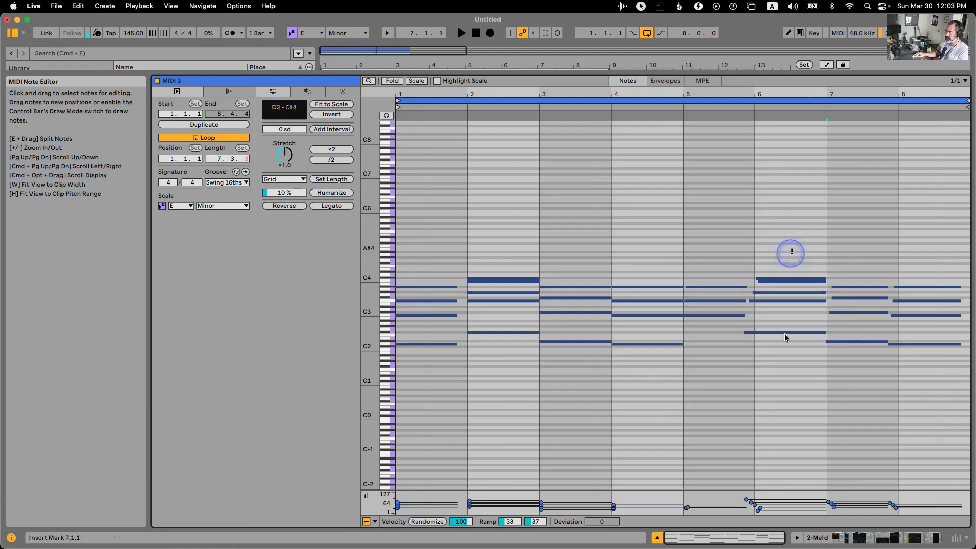
{"action": "left_click_drag", "start_coordinate": [790, 253], "coordinate": [782, 389]}
{"action": "left_click_drag", "start_coordinate": [814, 258], "coordinate": [762, 357]}
{"action": "left_click_drag", "start_coordinate": [730, 254], "coordinate": [699, 377]}
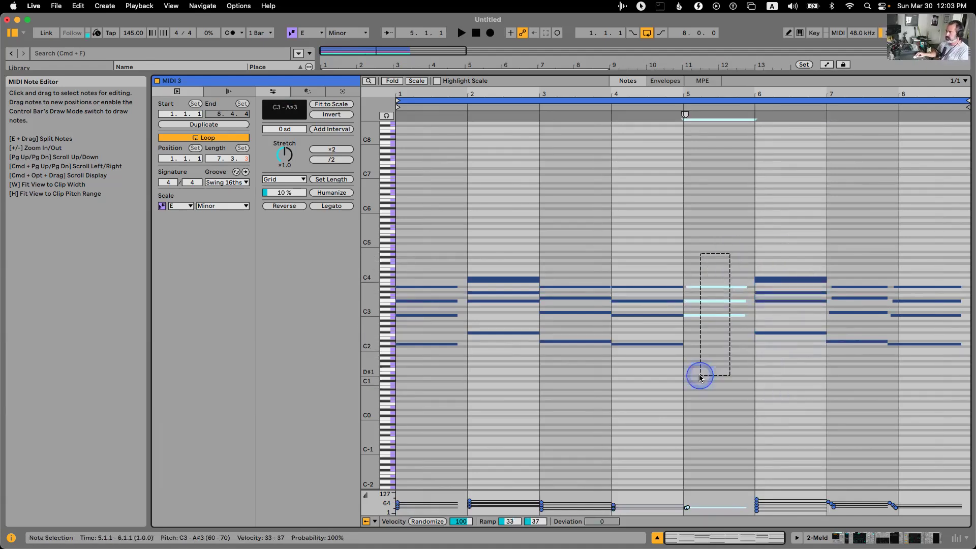
{"action": "right_click", "coordinate": [737, 311]}
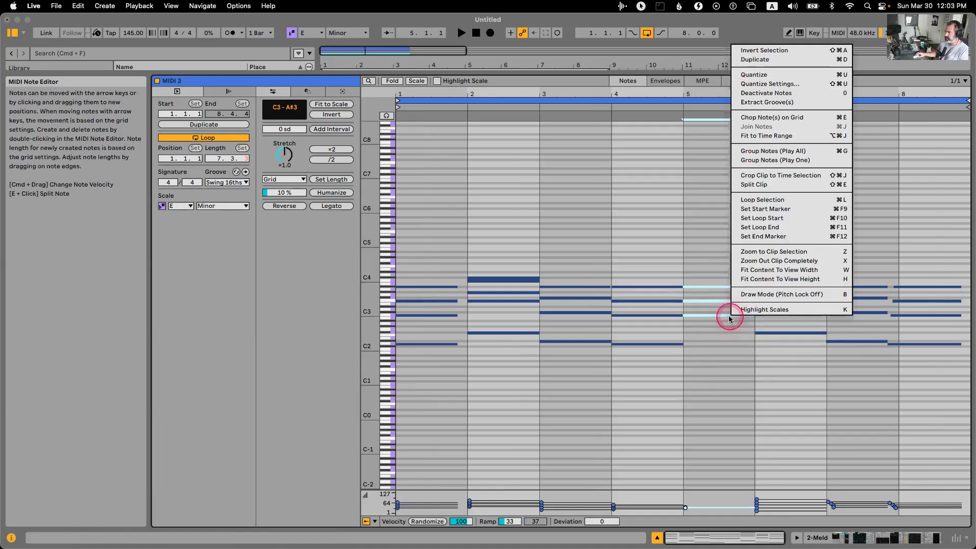
{"action": "left_click", "coordinate": [792, 135]}
Select the chords in bars 7, 8 and 1, then return to the arrangement.
{"action": "left_click", "coordinate": [910, 355]}
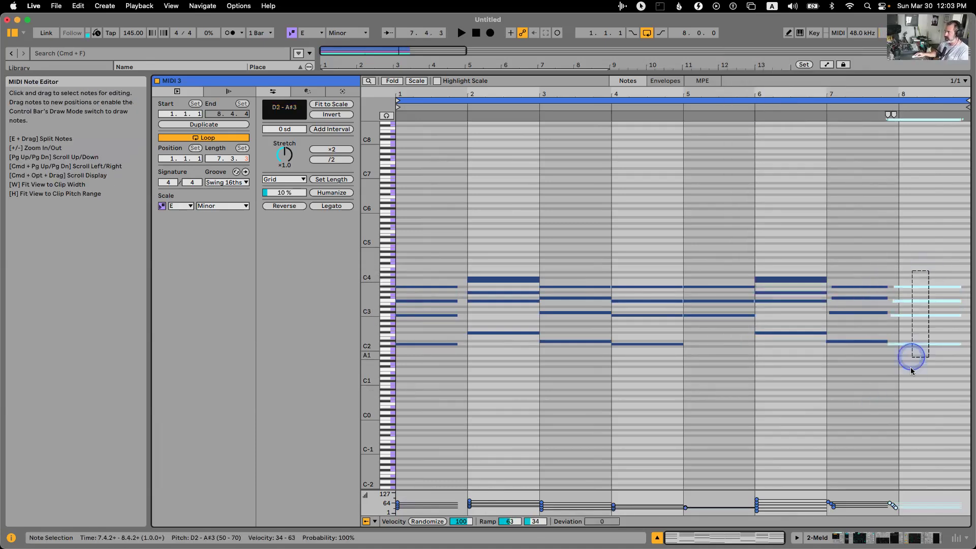
{"action": "left_click", "coordinate": [873, 269]}
{"action": "left_click_drag", "start_coordinate": [873, 269], "coordinate": [845, 394]}
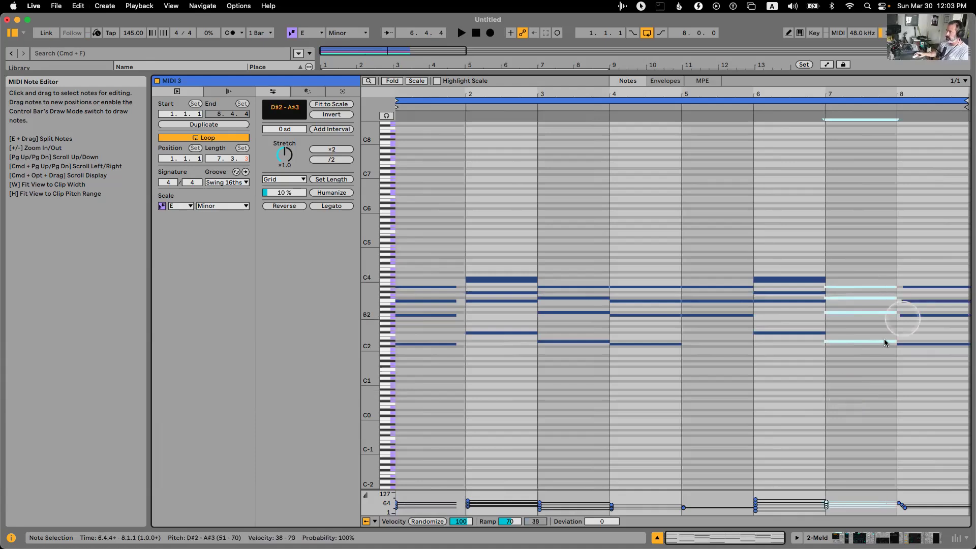
{"action": "left_click", "coordinate": [913, 440]}
{"action": "key", "text": "shift+Tab"}
{"action": "key", "text": "shift+Tab"}
{"action": "key", "text": "shift+Tab"}
{"action": "key", "text": "shift+Tab"}
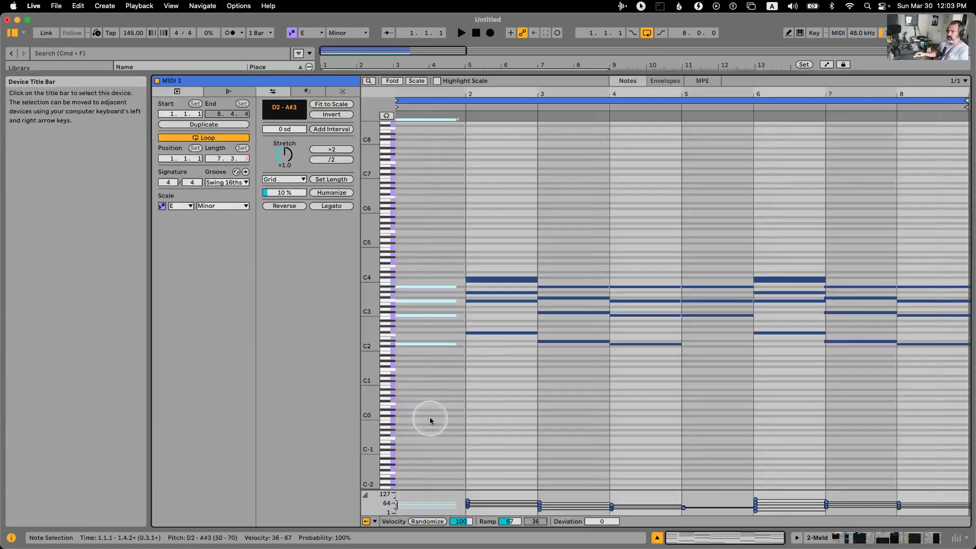
{"action": "left_click_drag", "start_coordinate": [456, 274], "coordinate": [385, 386]}
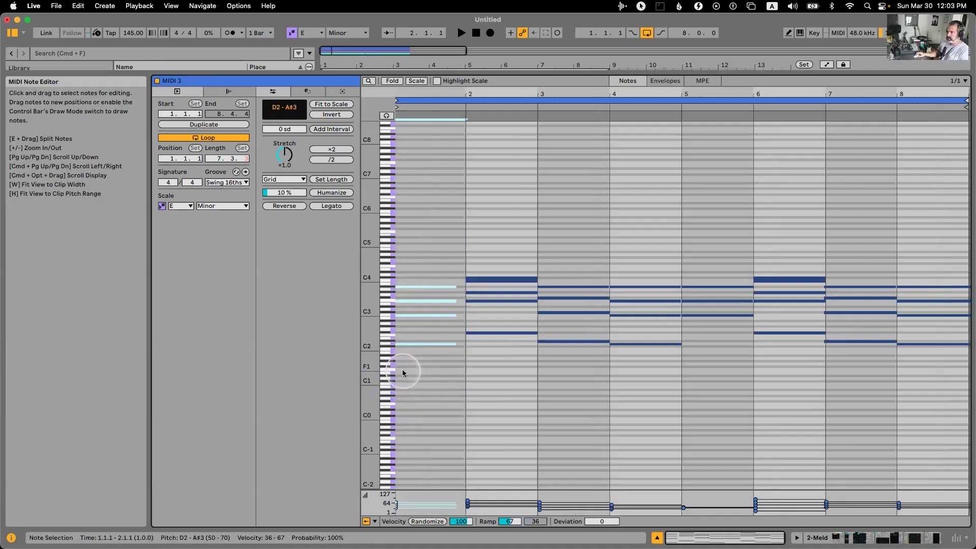
{"action": "key", "text": "shift+Tab"}
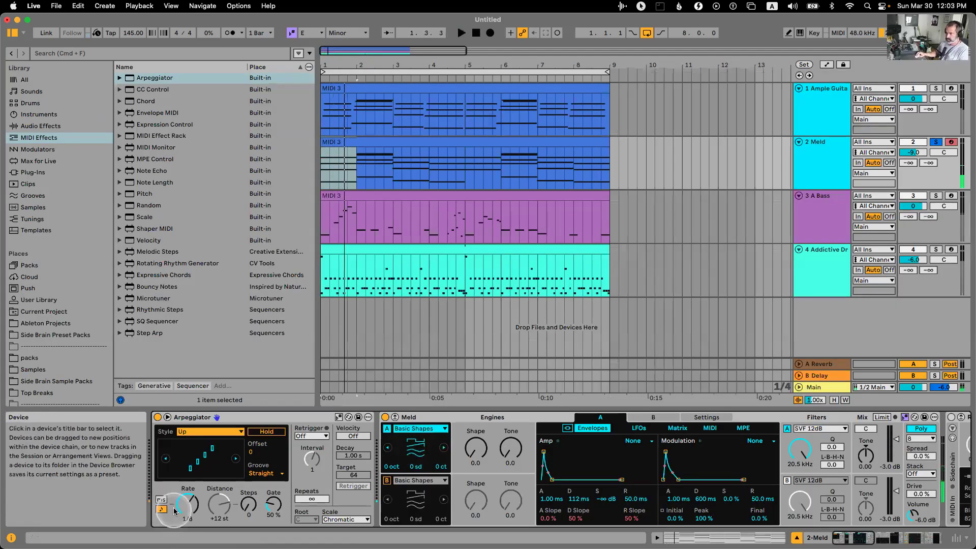
Switch the arpeggiator rate to milliseconds and slow it to about 129 ms.
{"action": "left_click", "coordinate": [160, 499]}
{"action": "key", "text": "space"}
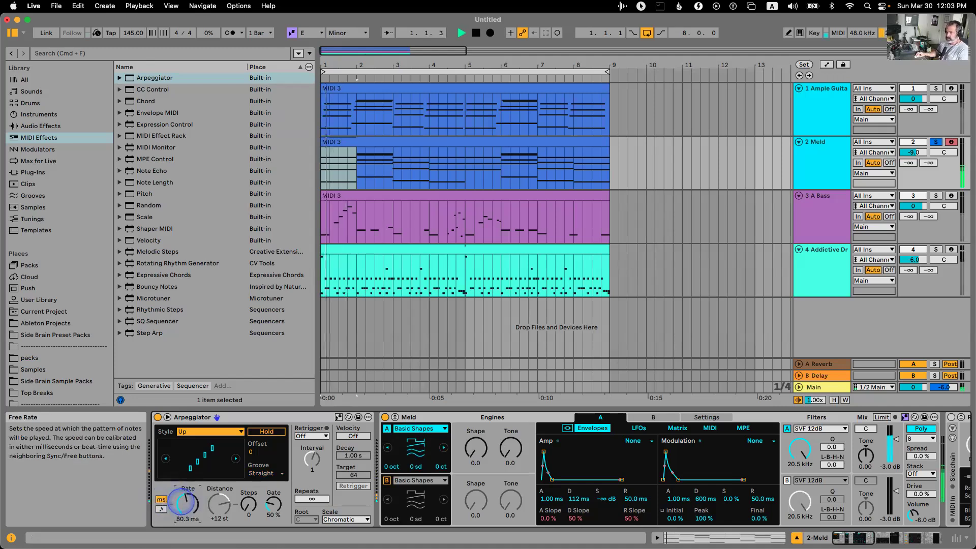
{"action": "mouse_move", "coordinate": [182, 502]}
{"action": "left_mouse_down"}
{"action": "mouse_move", "coordinate": [182, 494]}
{"action": "mouse_move", "coordinate": [182, 502]}
{"action": "left_mouse_up"}
{"action": "key", "text": "space"}
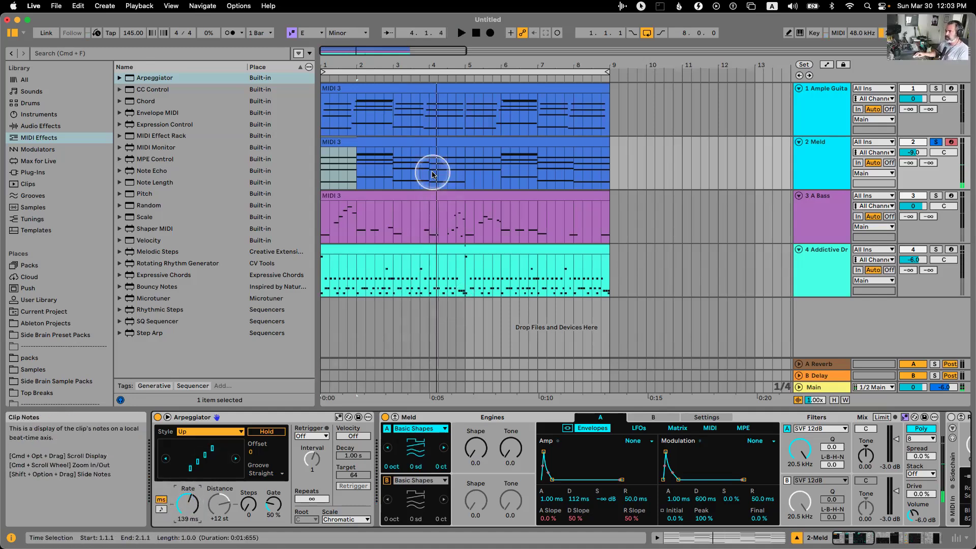
Set the Spectral Resonator to 15.24 dB input, 21% modulation rate and 0 st transposition.
{"action": "scroll", "coordinate": [773, 462], "scroll_direction": "right", "scroll_amount": 10}
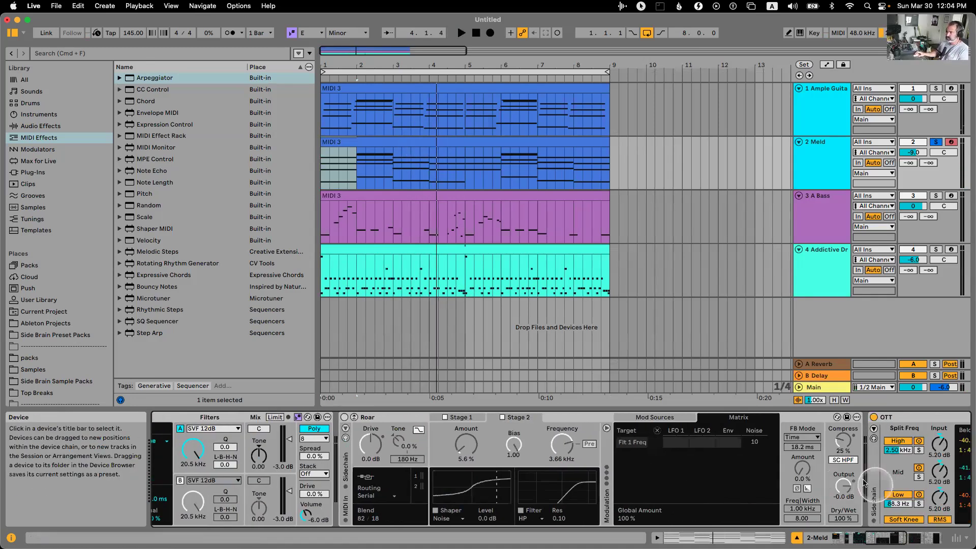
{"action": "scroll", "coordinate": [644, 448], "scroll_direction": "right", "scroll_amount": 8}
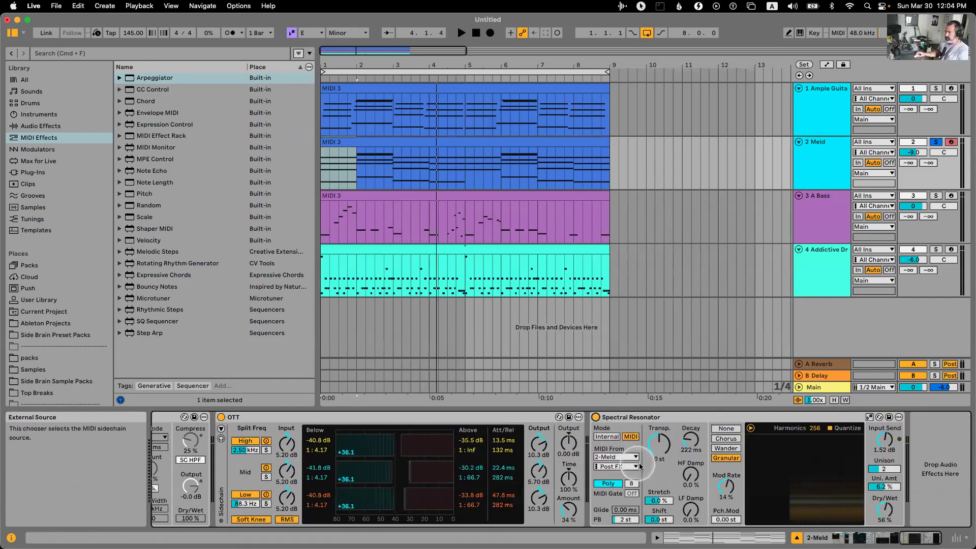
{"action": "key", "text": "space"}
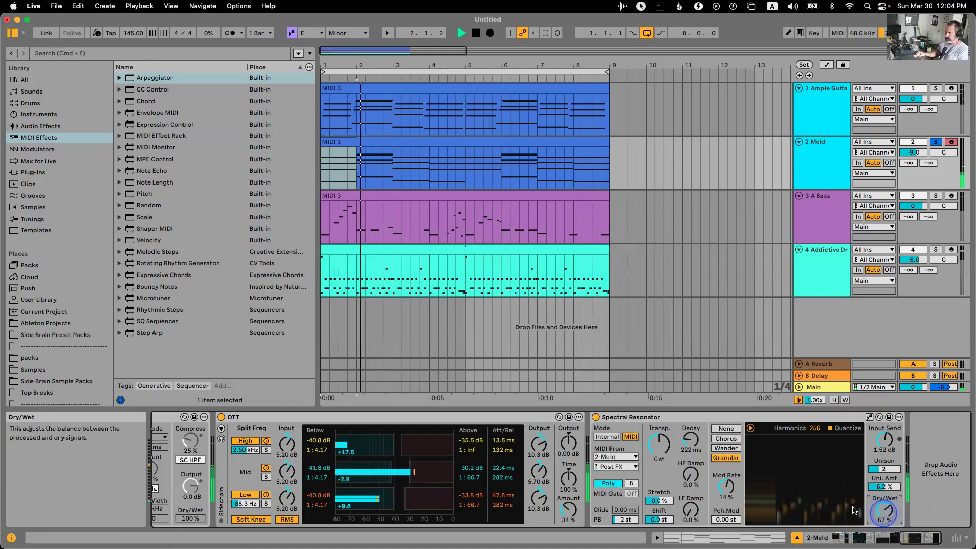
{"action": "left_click_drag", "start_coordinate": [884, 440], "coordinate": [884, 414]}
{"action": "left_click_drag", "start_coordinate": [659, 519], "coordinate": [659, 508]}
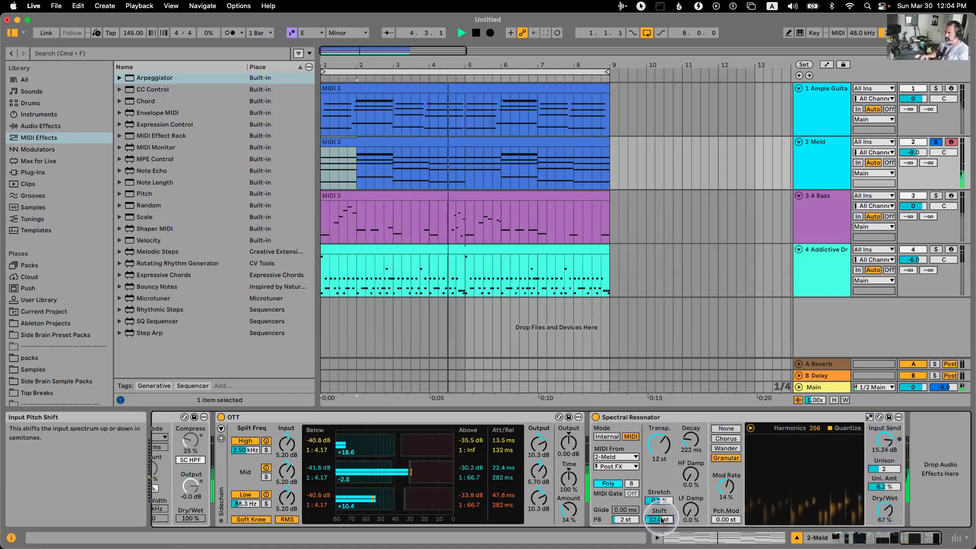
{"action": "left_click_drag", "start_coordinate": [725, 486], "coordinate": [726, 483]}
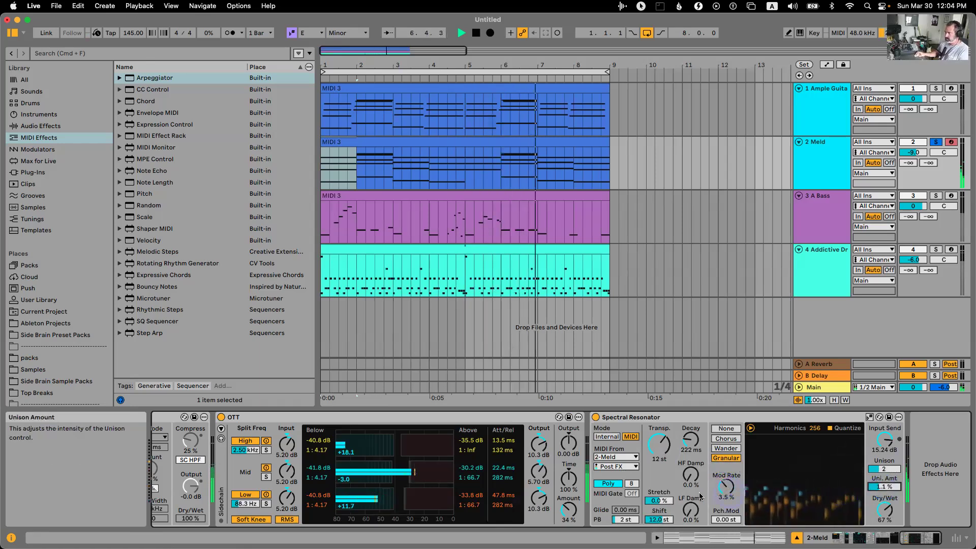
{"action": "left_click_drag", "start_coordinate": [659, 443], "coordinate": [659, 458]}
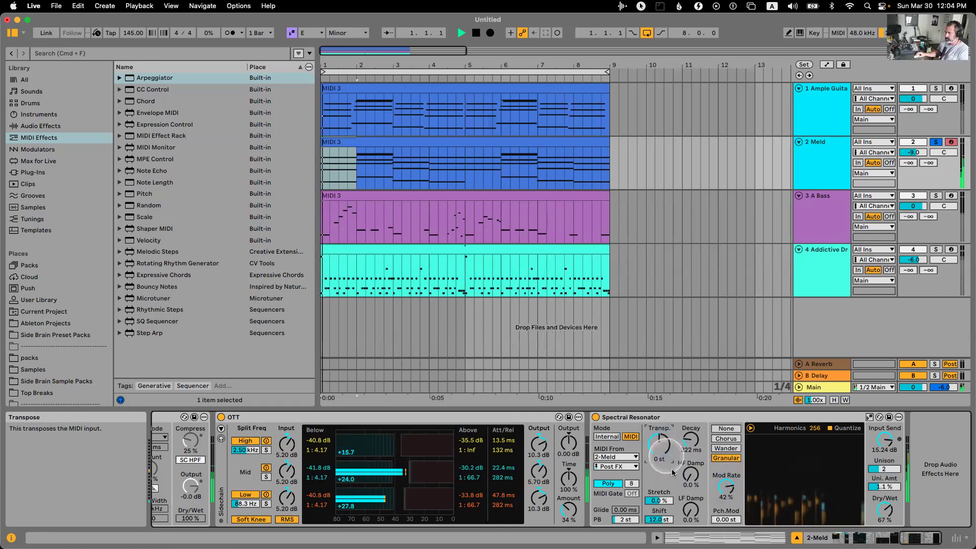
{"action": "mouse_move", "coordinate": [659, 518]}
{"action": "left_mouse_down"}
{"action": "mouse_move", "coordinate": [659, 531]}
{"action": "mouse_move", "coordinate": [659, 507]}
{"action": "left_mouse_up"}
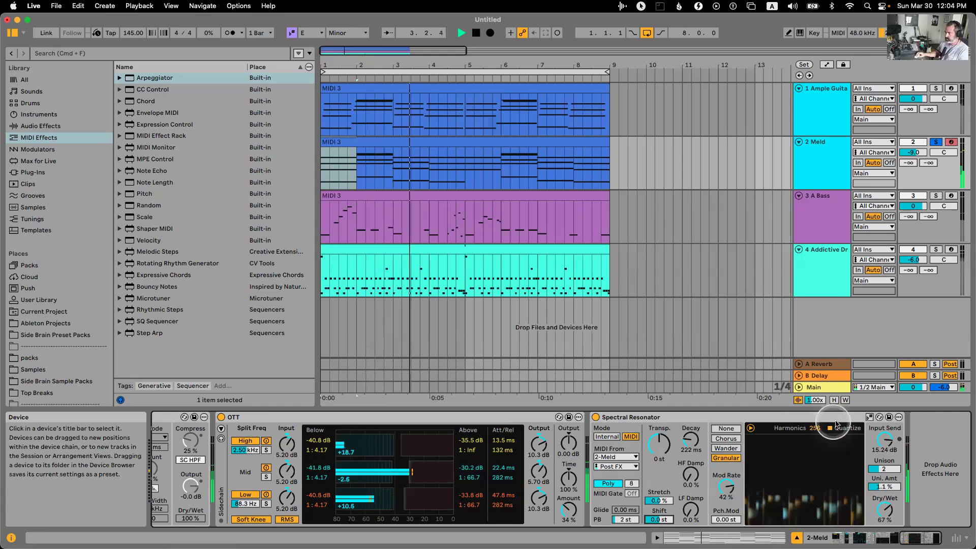
{"action": "key", "text": "space"}
Keep the Meld track as the resonator's MIDI source and open the Meld clip's notes.
{"action": "left_click", "coordinate": [633, 457]}
{"action": "left_click", "coordinate": [643, 456]}
{"action": "scroll", "coordinate": [643, 456], "scroll_direction": "left", "scroll_amount": 10}
{"action": "scroll", "coordinate": [642, 447], "scroll_direction": "right", "scroll_amount": 10}
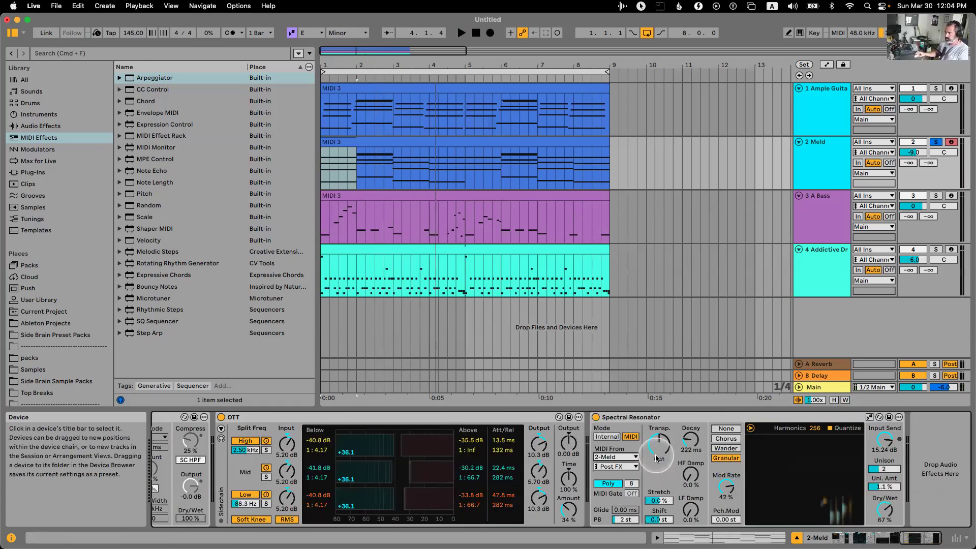
{"action": "scroll", "coordinate": [599, 419], "scroll_direction": "left", "scroll_amount": 10}
{"action": "scroll", "coordinate": [599, 422], "scroll_direction": "left", "scroll_amount": 10}
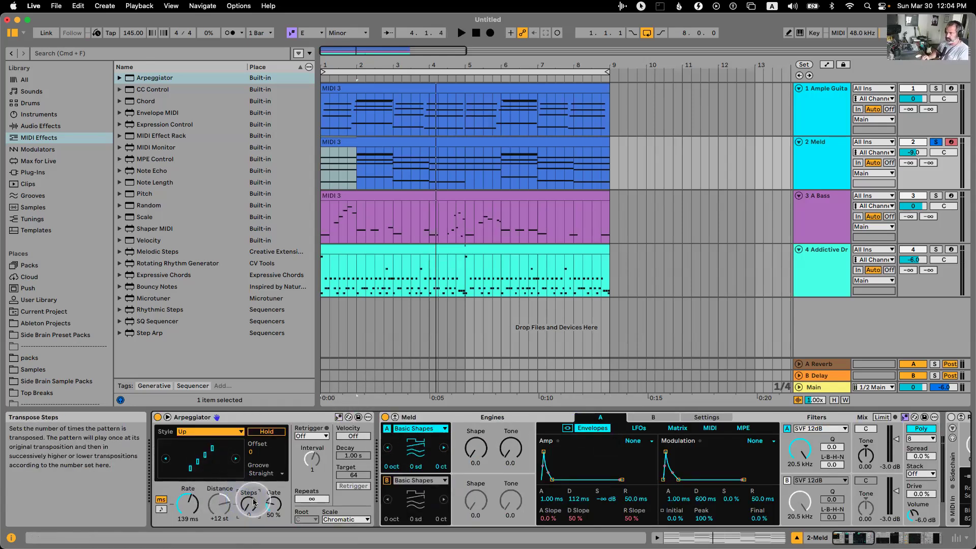
{"action": "double_click", "coordinate": [477, 152]}
Choose the Arpeggiate transformation for bar 1 and set its distance to +7 scale degrees.
{"action": "left_click", "coordinate": [311, 94]}
{"action": "left_click", "coordinate": [315, 104]}
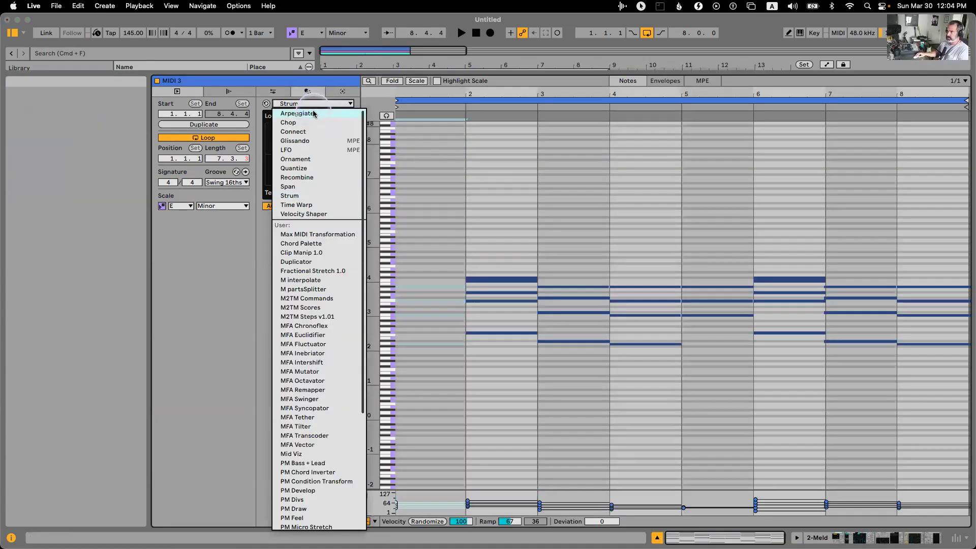
{"action": "left_click", "coordinate": [287, 109]}
{"action": "left_click", "coordinate": [335, 206]}
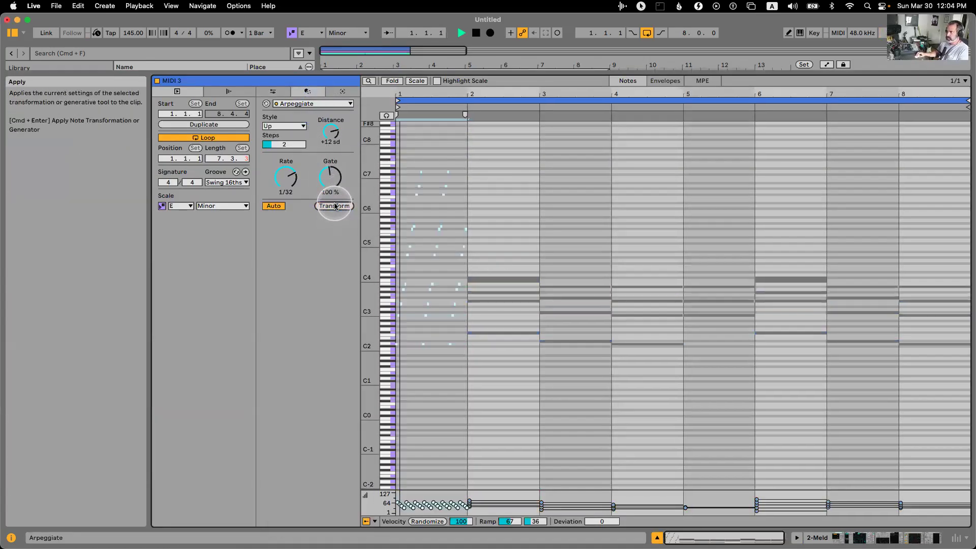
{"action": "key", "text": "super+z"}
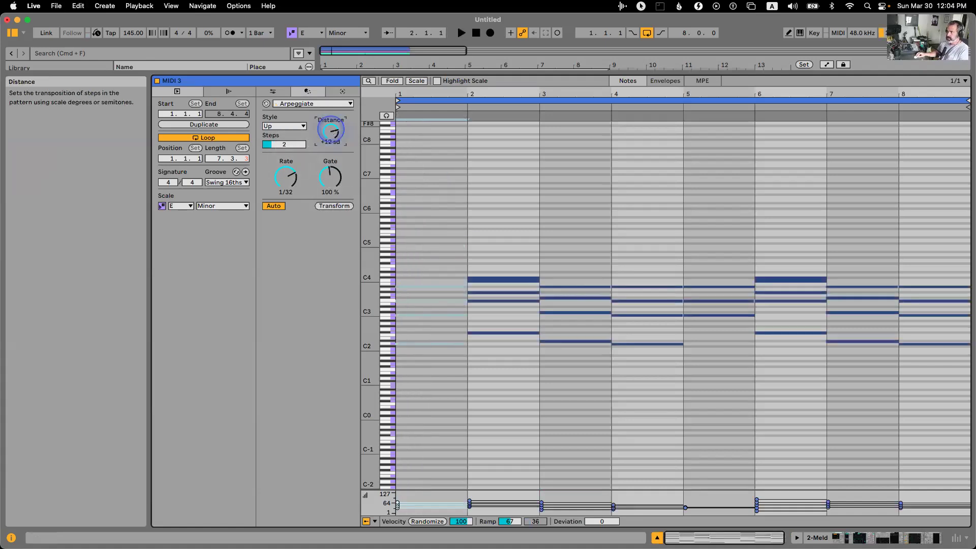
{"action": "left_click_drag", "start_coordinate": [331, 131], "coordinate": [331, 140]}
{"action": "key", "text": "space"}
Delete the selected bar 1 arpeggio notes, check the top note, and return to the arrangement.
{"action": "left_click_drag", "start_coordinate": [468, 207], "coordinate": [422, 349]}
{"action": "key", "text": "Delete"}
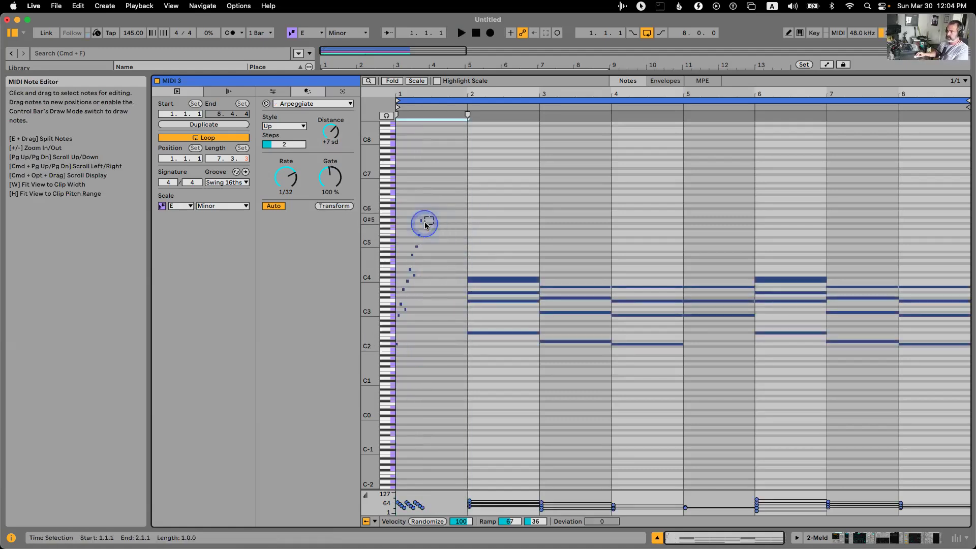
{"action": "left_click_drag", "start_coordinate": [379, 235], "coordinate": [381, 229]}
{"action": "left_click", "coordinate": [429, 224]}
{"action": "key", "text": "space"}
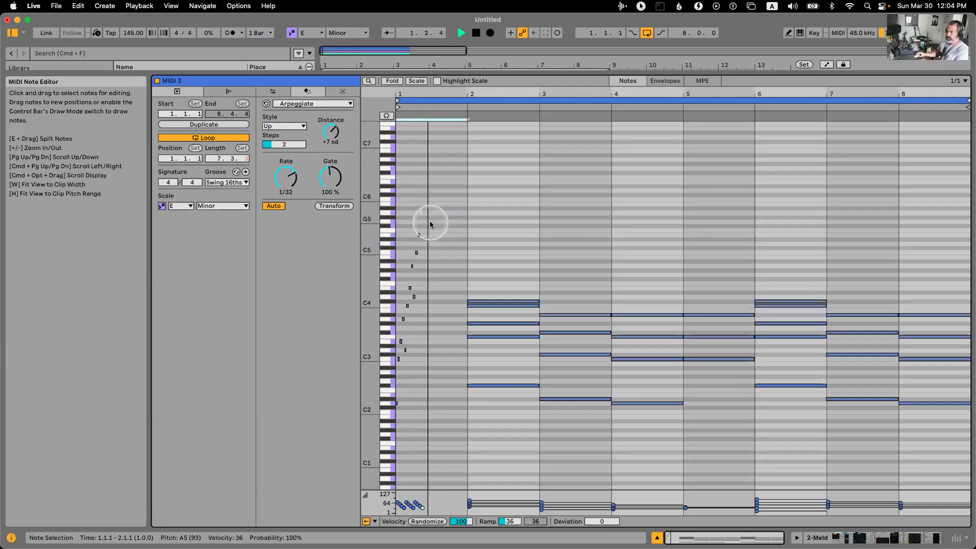
{"action": "key", "text": "space"}
{"action": "key", "text": "shift+Tab"}
{"action": "left_click", "coordinate": [51, 125]}
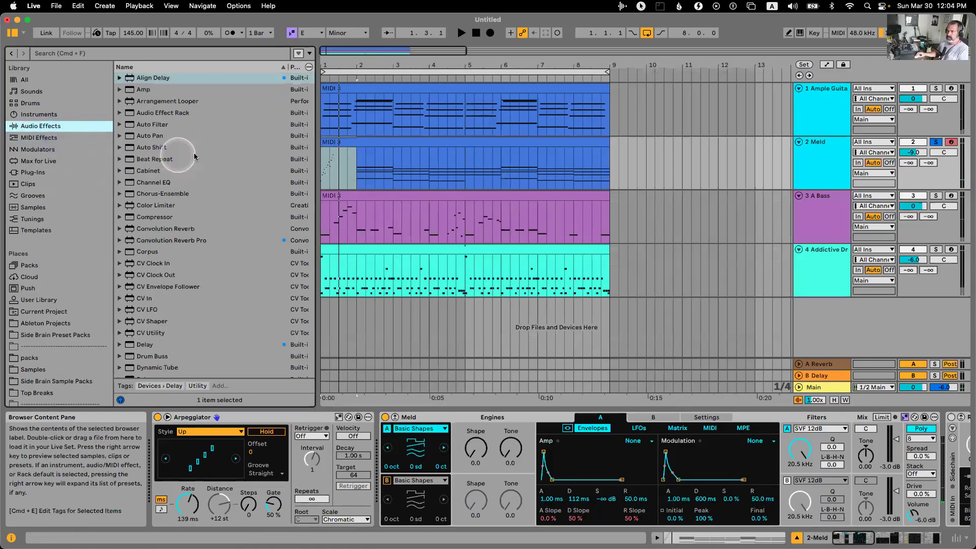
Add Roar to the Meld track with synced 1/8 feedback at 56%.
{"action": "scroll", "coordinate": [217, 225], "scroll_direction": "down", "scroll_amount": 10}
{"action": "scroll", "coordinate": [217, 224], "scroll_direction": "down", "scroll_amount": 5}
{"action": "double_click", "coordinate": [163, 277]}
{"action": "scroll", "coordinate": [660, 457], "scroll_direction": "right", "scroll_amount": 5}
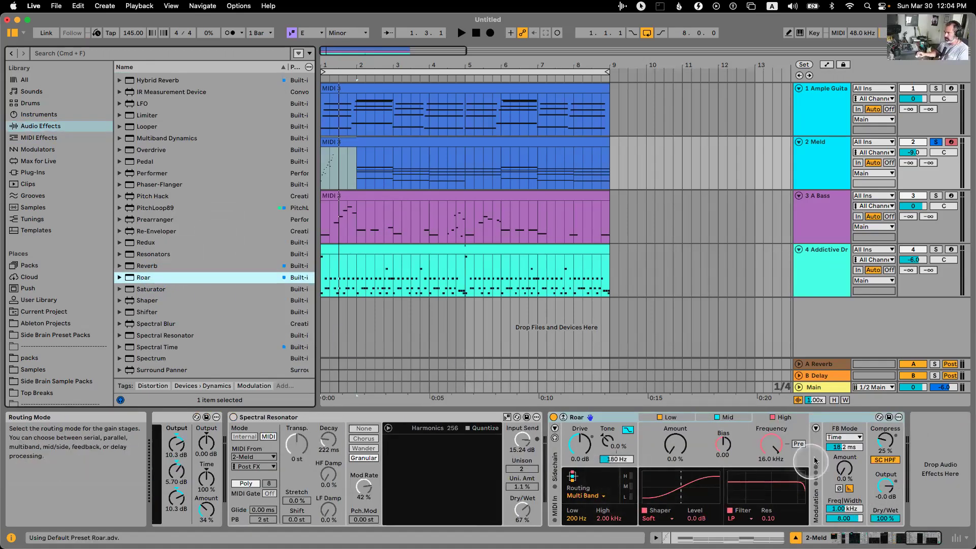
{"action": "left_click", "coordinate": [843, 437]}
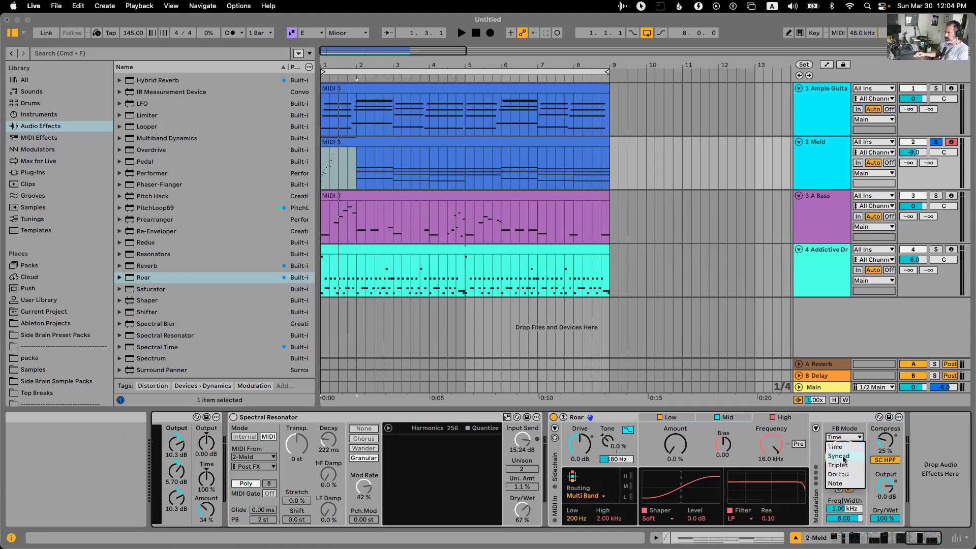
{"action": "left_click", "coordinate": [842, 455]}
{"action": "key", "text": "space"}
{"action": "left_click_drag", "start_coordinate": [847, 449], "coordinate": [844, 458]}
{"action": "key", "text": "space"}
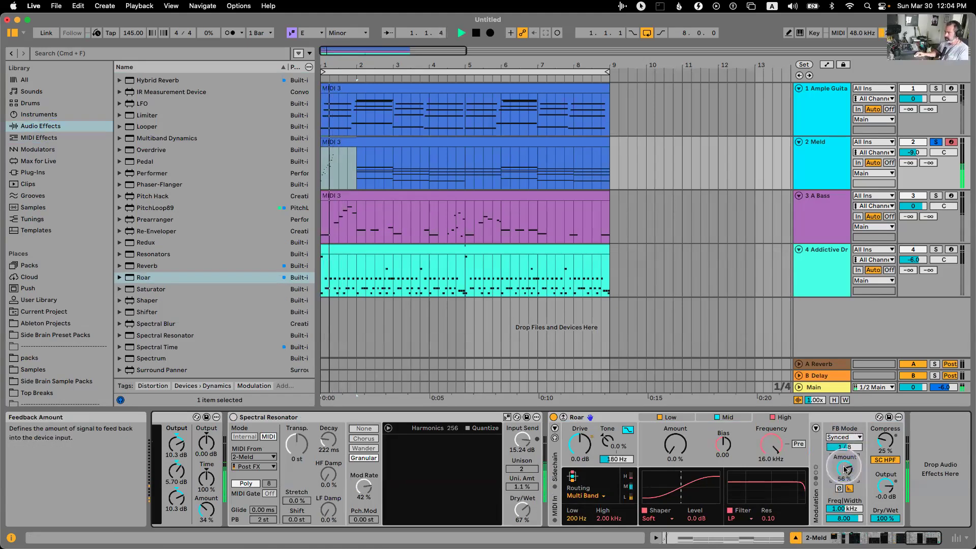
{"action": "key", "text": "space"}
Set Roar's routing to Delay and raise the delayed signal's Amount to 18%.
{"action": "left_click", "coordinate": [584, 496]}
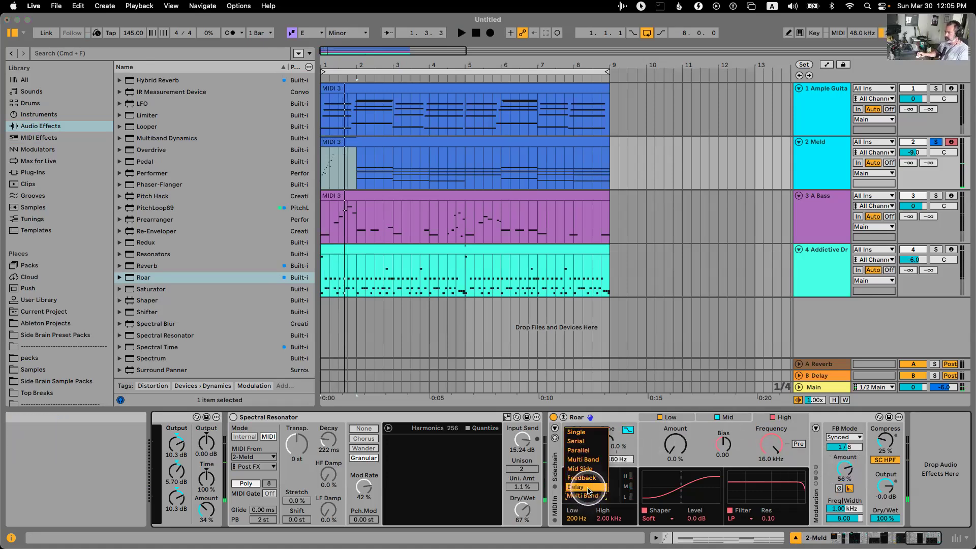
{"action": "left_click", "coordinate": [587, 489]}
{"action": "left_click", "coordinate": [723, 418]}
{"action": "left_click_drag", "start_coordinate": [674, 446], "coordinate": [671, 450]}
{"action": "key", "text": "space"}
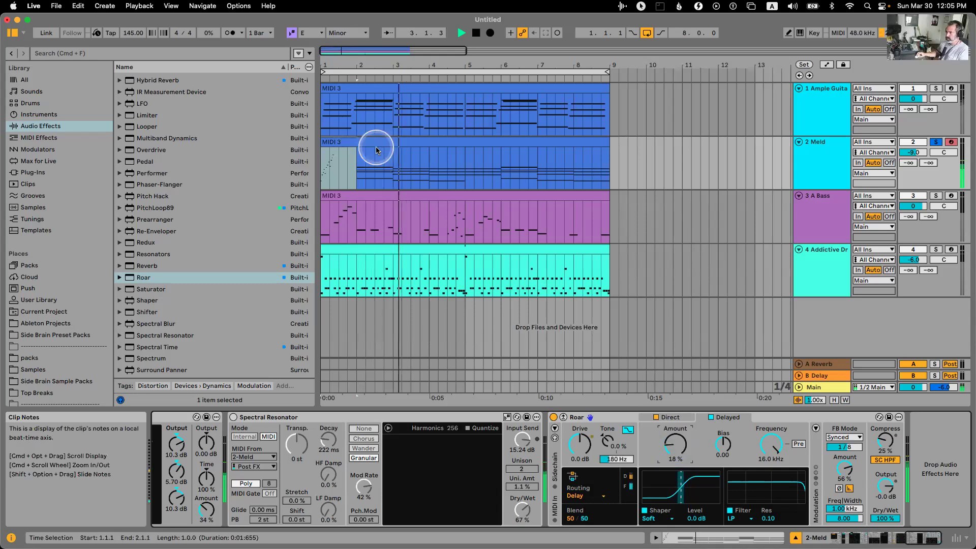
{"action": "left_click", "coordinate": [431, 171]}
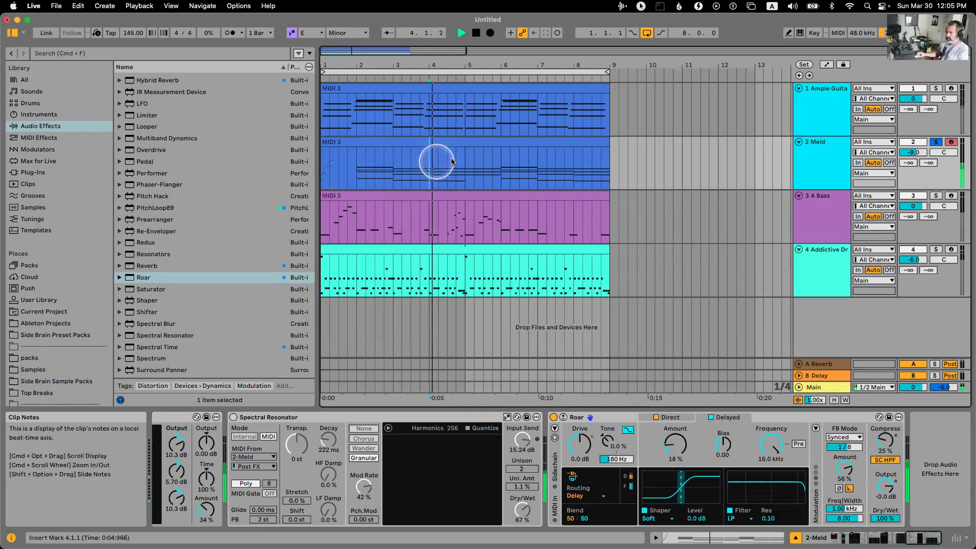
{"action": "left_click", "coordinate": [483, 148]}
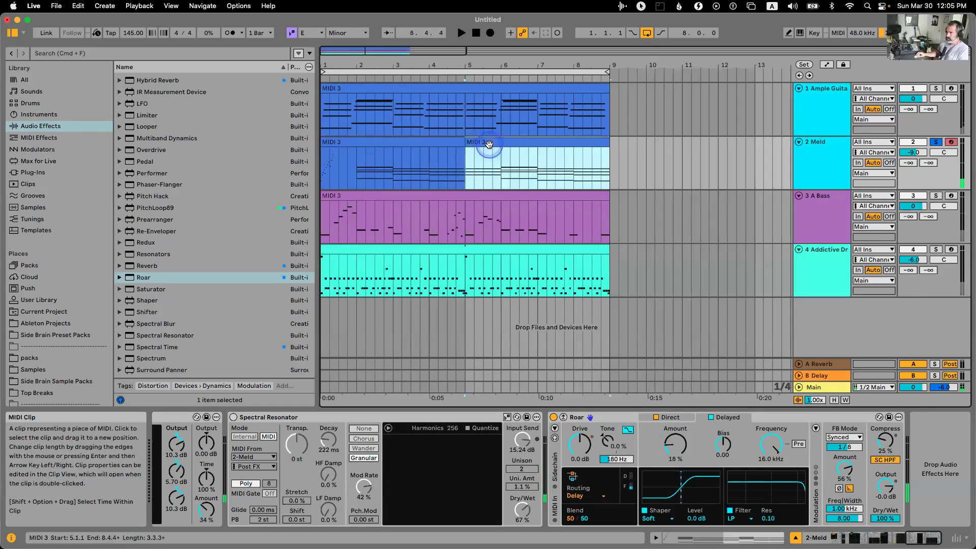
Arpeggiate all notes in the bar-5 Meld clip, then delete the extra arpeggio notes near bar 5.
{"action": "double_click", "coordinate": [492, 149]}
{"action": "key", "text": "super+a"}
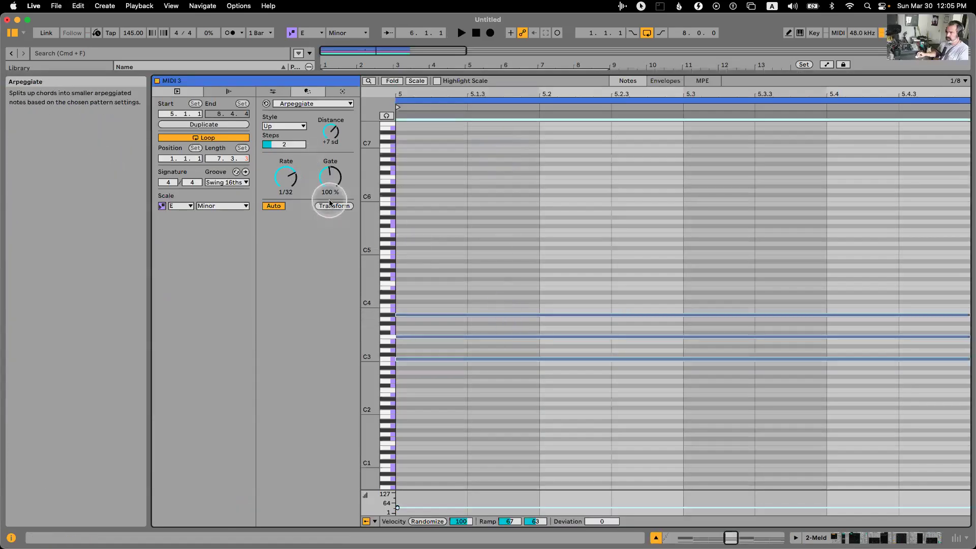
{"action": "left_click", "coordinate": [347, 205]}
{"action": "key", "text": "space"}
{"action": "left_click", "coordinate": [740, 279]}
{"action": "key", "text": "space"}
{"action": "left_click_drag", "start_coordinate": [709, 375], "coordinate": [704, 372]}
{"action": "key", "text": "Delete"}
Review the first Meld clip's arpeggio, selecting three notes around 1.3.1 and fitting the pitch view.
{"action": "key", "text": "shift+Tab"}
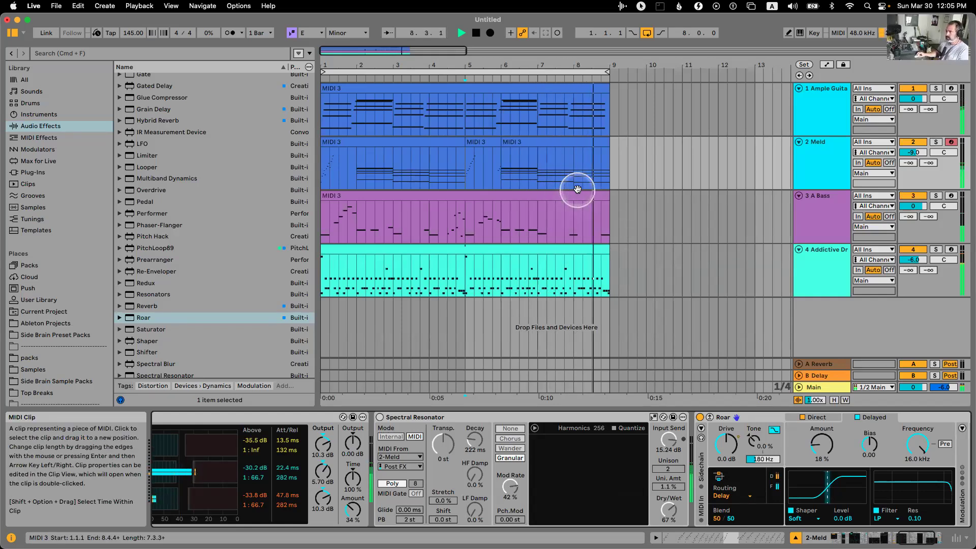
{"action": "double_click", "coordinate": [342, 148]}
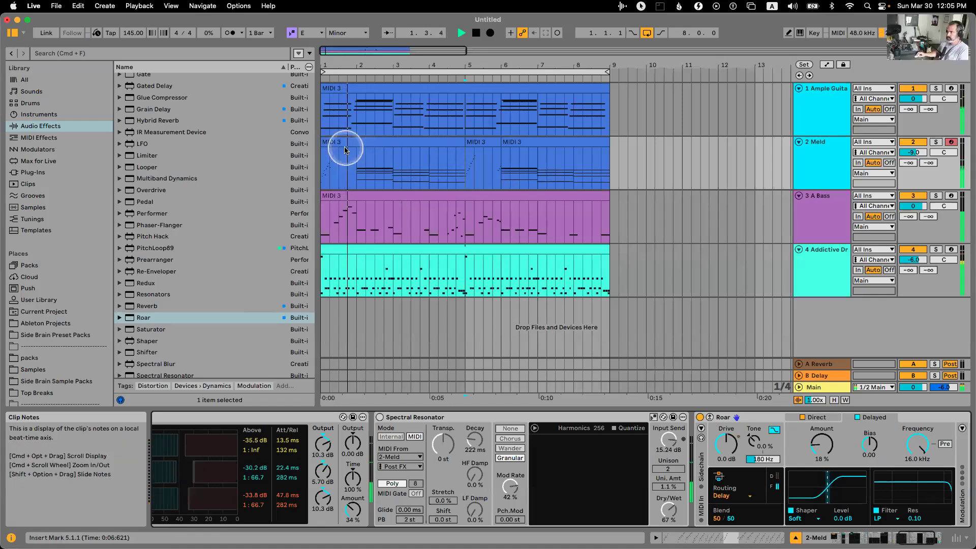
{"action": "key", "text": "space"}
{"action": "left_click", "coordinate": [447, 204]}
{"action": "left_click_drag", "start_coordinate": [418, 263], "coordinate": [460, 186]}
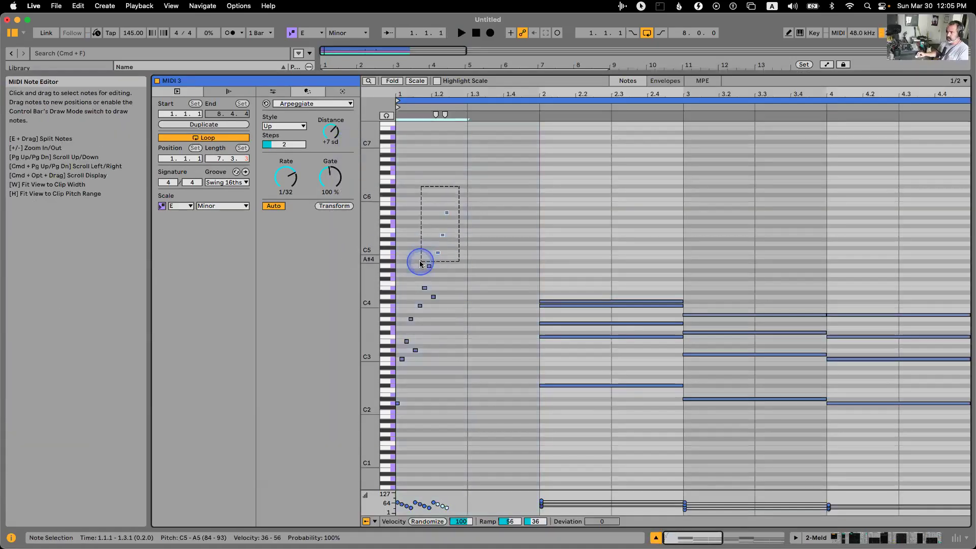
{"action": "double_click", "coordinate": [362, 285]}
{"action": "key", "text": "super+alt+e"}
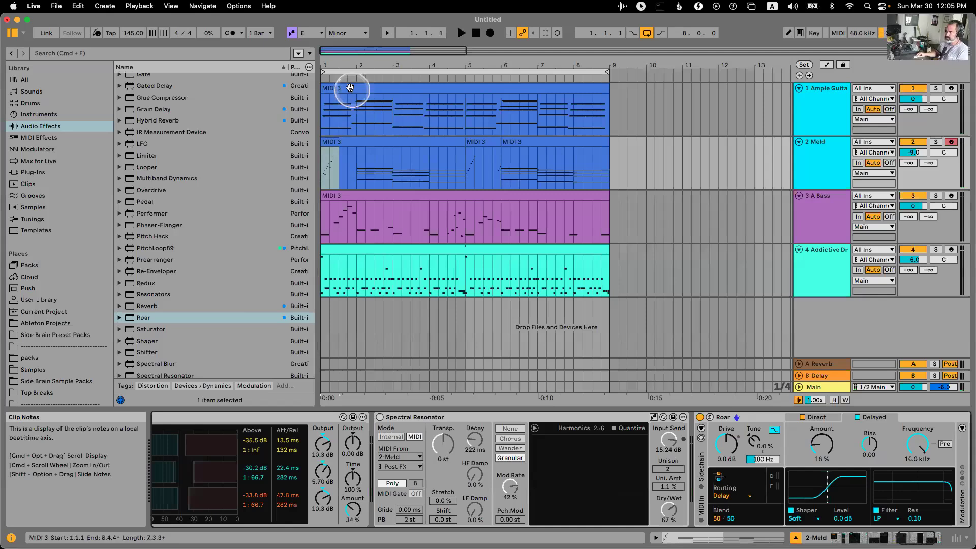
Solo the Ample Guitar track to audition it, then show its MIDI 3 chords fitted in the full note editor.
{"action": "left_click", "coordinate": [363, 114]}
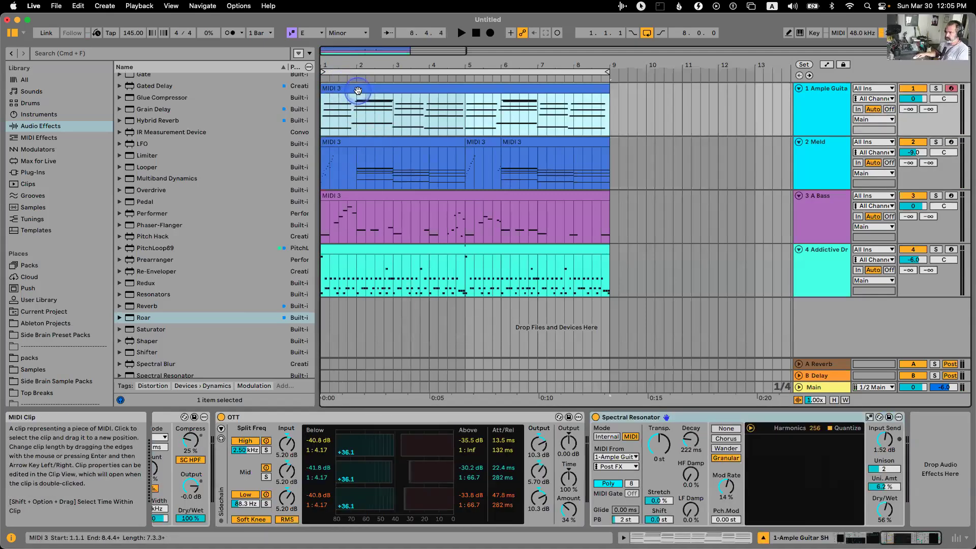
{"action": "double_click", "coordinate": [364, 114]}
{"action": "key", "text": "super+alt+e"}
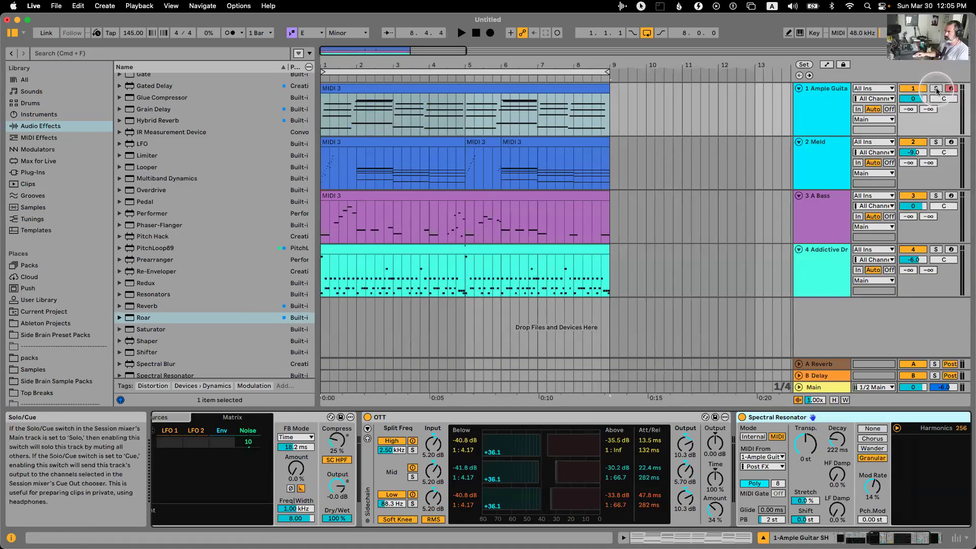
{"action": "key", "text": "space"}
{"action": "left_click", "coordinate": [935, 143]}
{"action": "key", "text": "space"}
{"action": "double_click", "coordinate": [361, 87]}
{"action": "double_click", "coordinate": [362, 338]}
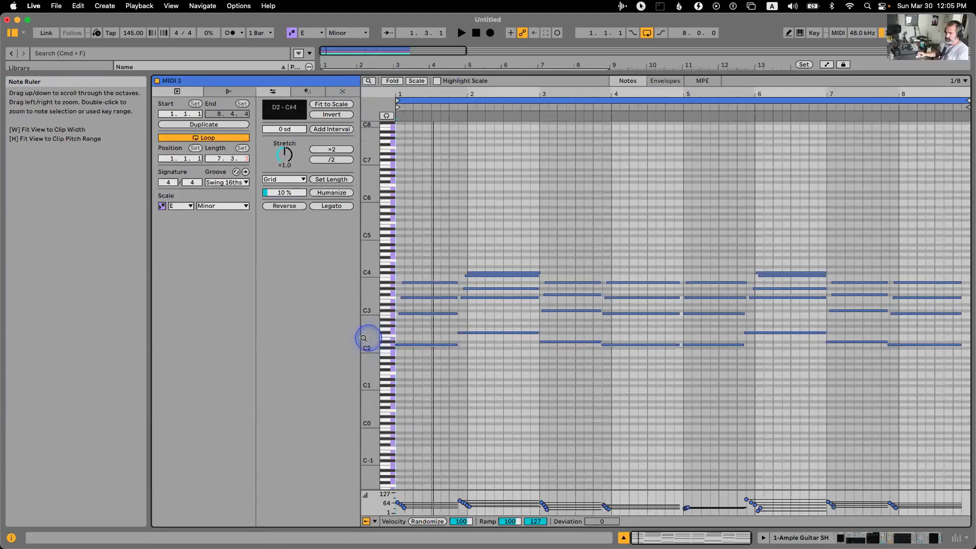
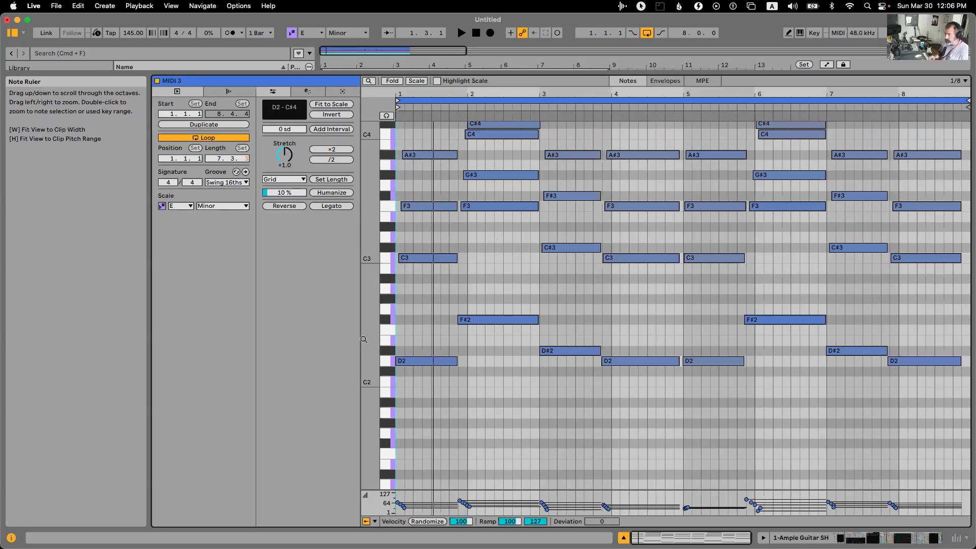
Switch the piano-roll keyboard to show note names with flats.
{"action": "key", "text": "ctrl+space"}
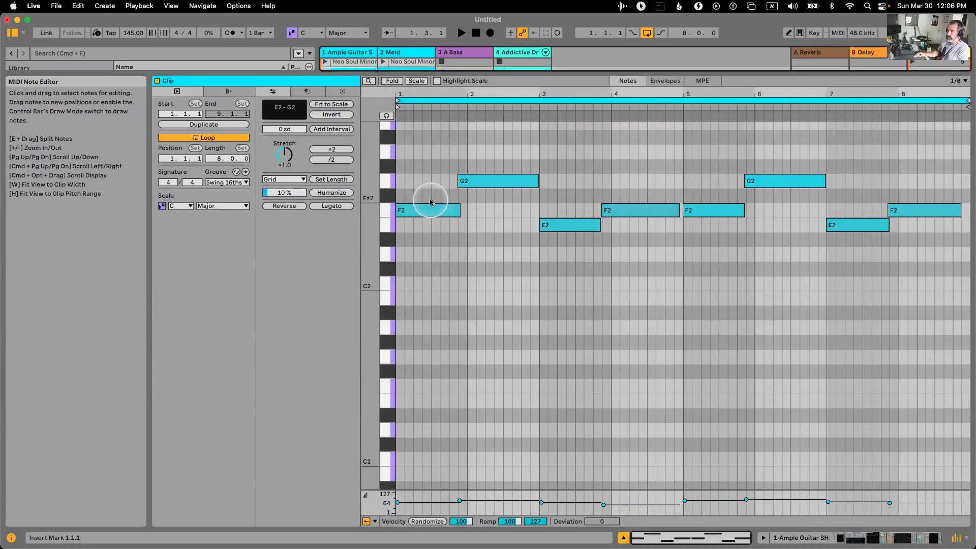
{"action": "key", "text": "Tab"}
{"action": "key", "text": "Tab"}
{"action": "right_click", "coordinate": [387, 153]}
{"action": "left_click", "coordinate": [425, 204]}
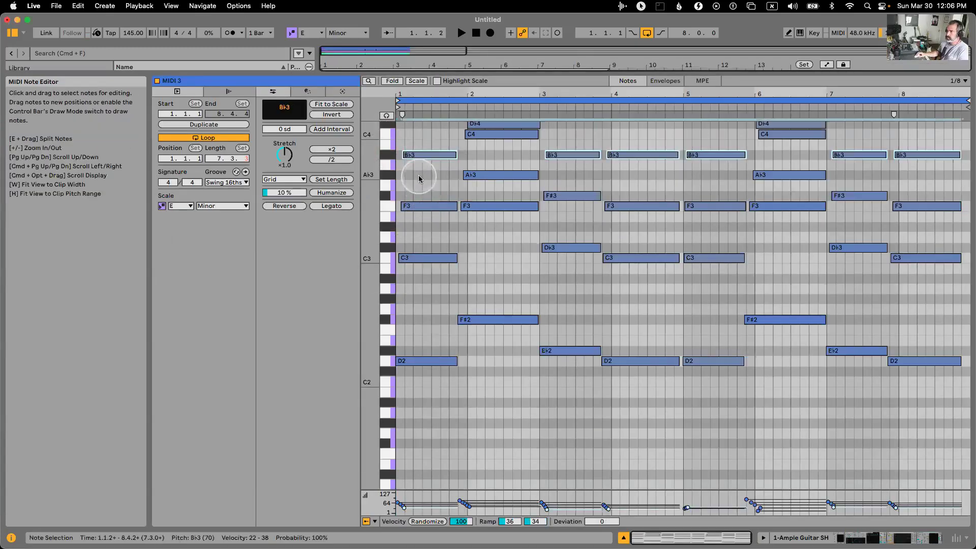
{"action": "key", "text": "Tab"}
Delete the stray short notes from the first-bar Meld clip and audition the run.
{"action": "left_click", "coordinate": [418, 157]}
{"action": "key", "text": "Tab"}
{"action": "left_click_drag", "start_coordinate": [387, 375], "coordinate": [414, 305]}
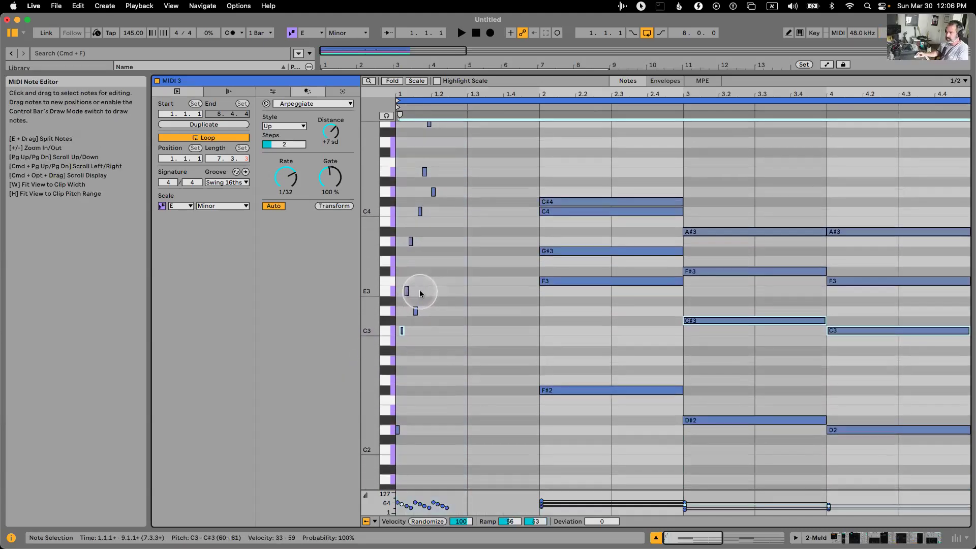
{"action": "left_click", "coordinate": [406, 290]}
{"action": "left_click_drag", "start_coordinate": [370, 286], "coordinate": [375, 287]}
{"action": "key", "text": "Delete"}
{"action": "scroll", "coordinate": [431, 203], "scroll_direction": "up", "scroll_amount": 3}
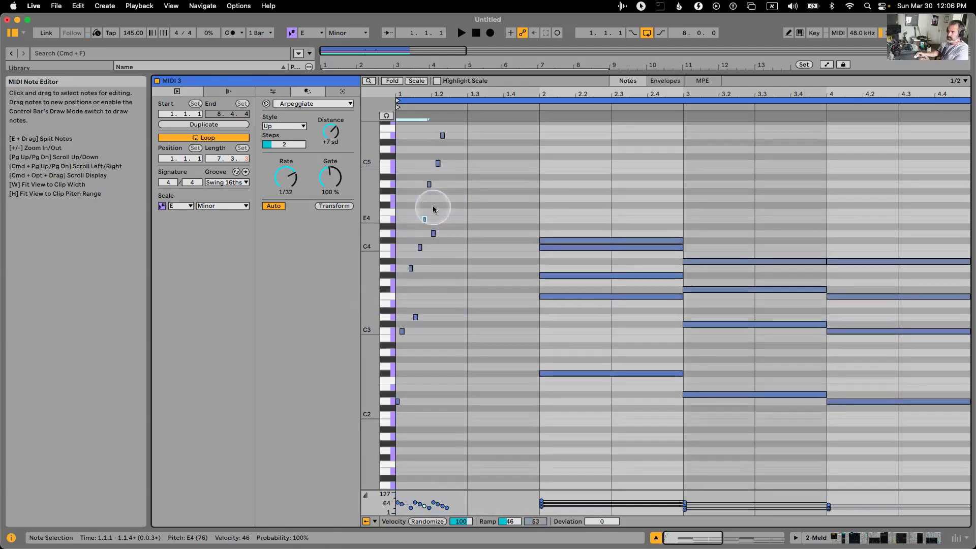
{"action": "left_click", "coordinate": [443, 198]}
{"action": "key", "text": "Delete"}
{"action": "key", "text": "space"}
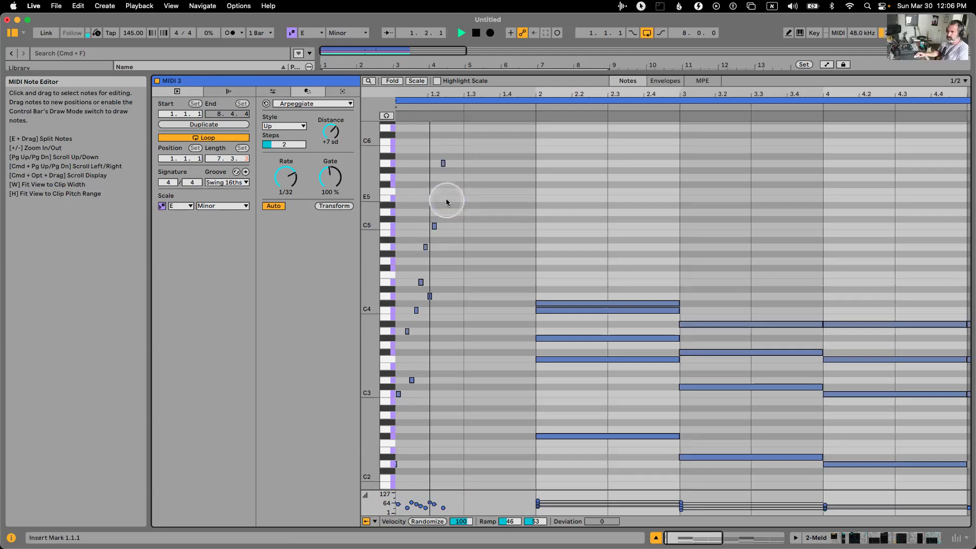
{"action": "key", "text": "space"}
Lower the small A5 note down to F5 and turn off scale mode.
{"action": "left_click", "coordinate": [447, 163]}
{"action": "key", "text": "Down"}
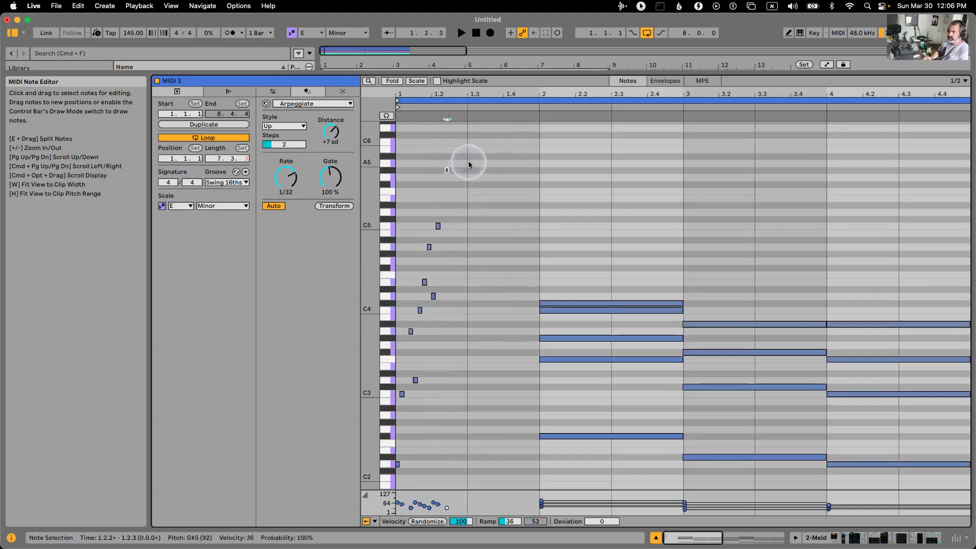
{"action": "key", "text": "Down"}
{"action": "key", "text": "Down"}
{"action": "key", "text": "Down"}
{"action": "key", "text": "space"}
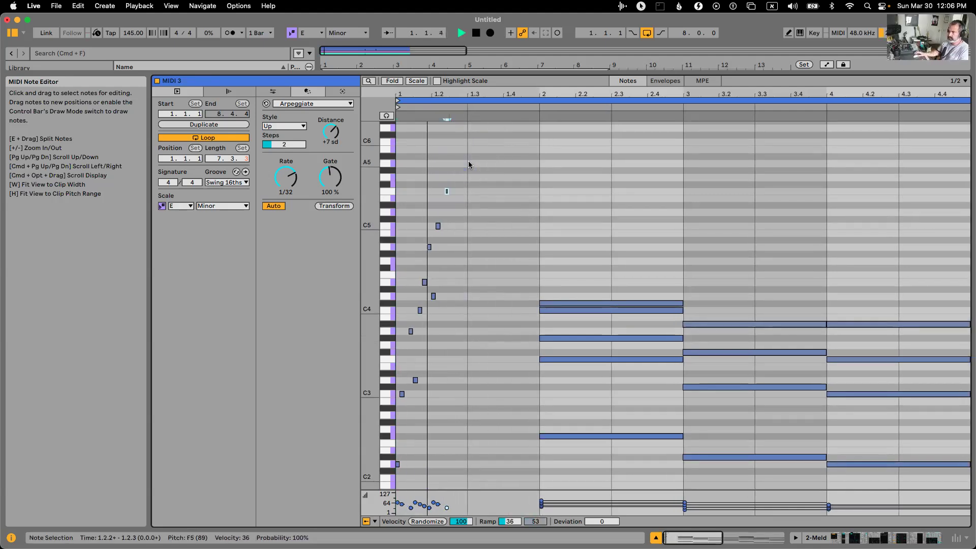
{"action": "key", "text": "space"}
{"action": "left_click", "coordinate": [161, 205]}
{"action": "left_click", "coordinate": [541, 212]}
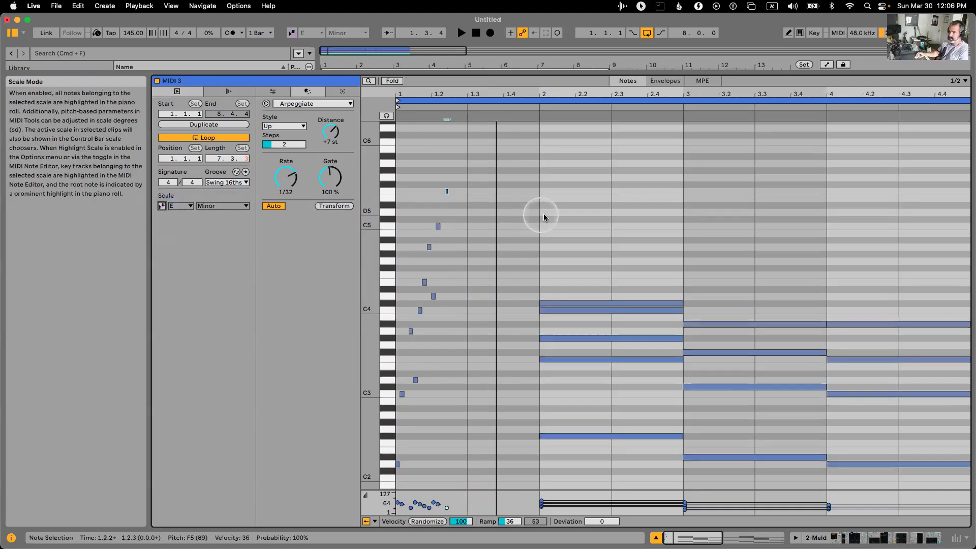
Copy the first bar of guitar chords onto bar 1 of the Meld track.
{"action": "key", "text": "super+alt+e"}
{"action": "left_click_drag", "start_coordinate": [370, 112], "coordinate": [322, 112]}
{"action": "key", "text": "super+c"}
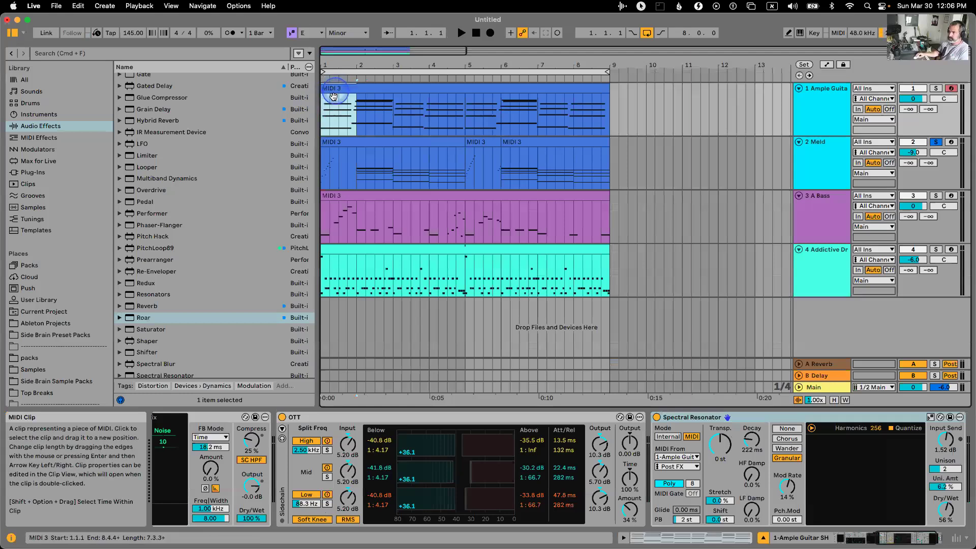
{"action": "left_click", "coordinate": [326, 154]}
{"action": "key", "text": "super+v"}
{"action": "key", "text": "super+alt+e"}
{"action": "left_click_drag", "start_coordinate": [535, 106], "coordinate": [479, 96]}
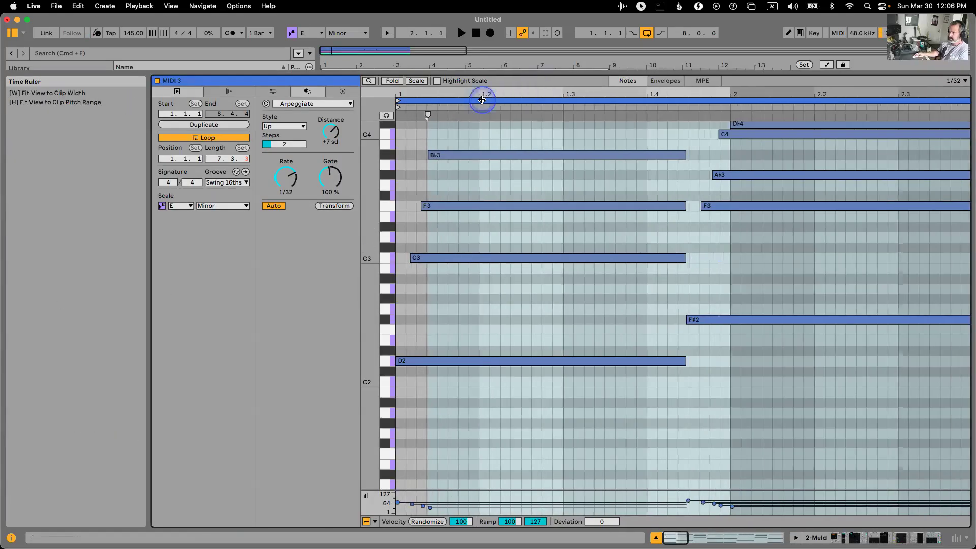
Keep only the first chord and make its notes run from 1.1.1 to bar 2.
{"action": "left_click_drag", "start_coordinate": [687, 120], "coordinate": [755, 414]}
{"action": "key", "text": "Delete"}
{"action": "left_click", "coordinate": [681, 138]}
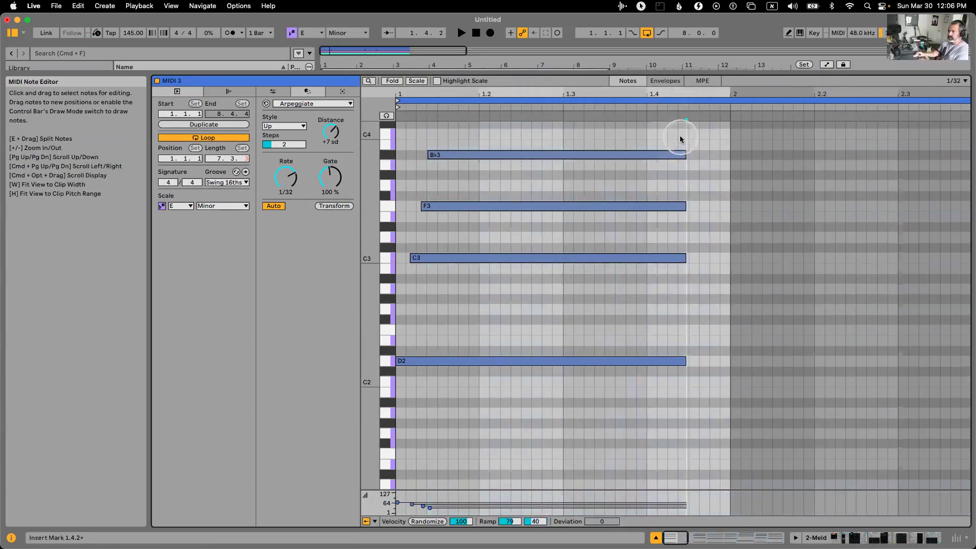
{"action": "key", "text": "super+a"}
{"action": "key", "text": "super+u"}
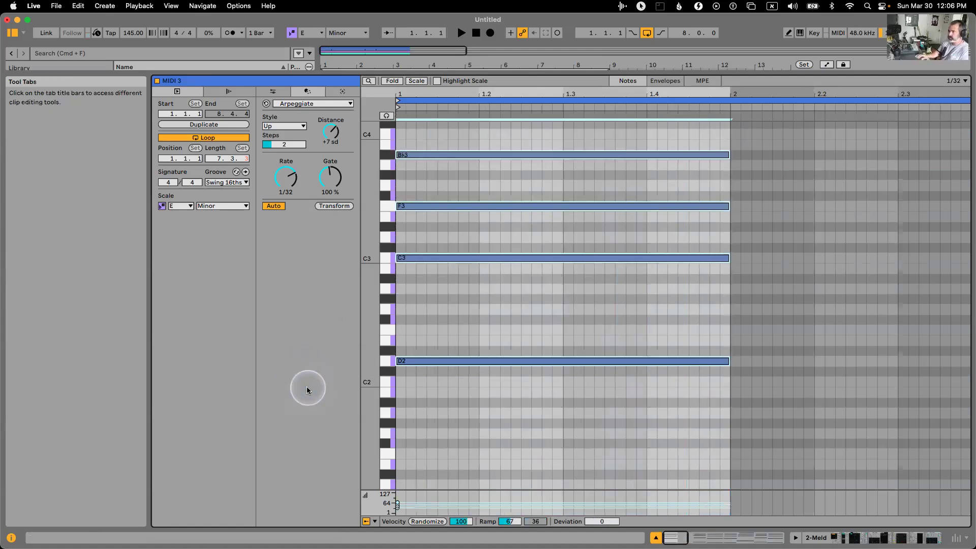
{"action": "left_click", "coordinate": [162, 205]}
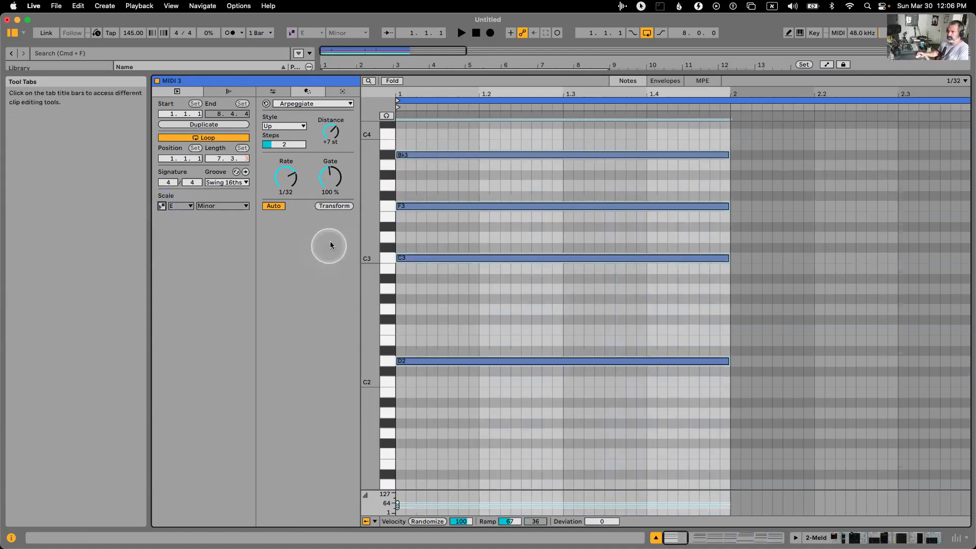
Arpeggiate the D2–C3–F3–B♭3 chord with Distance +12 st and play it back.
{"action": "left_click", "coordinate": [334, 206]}
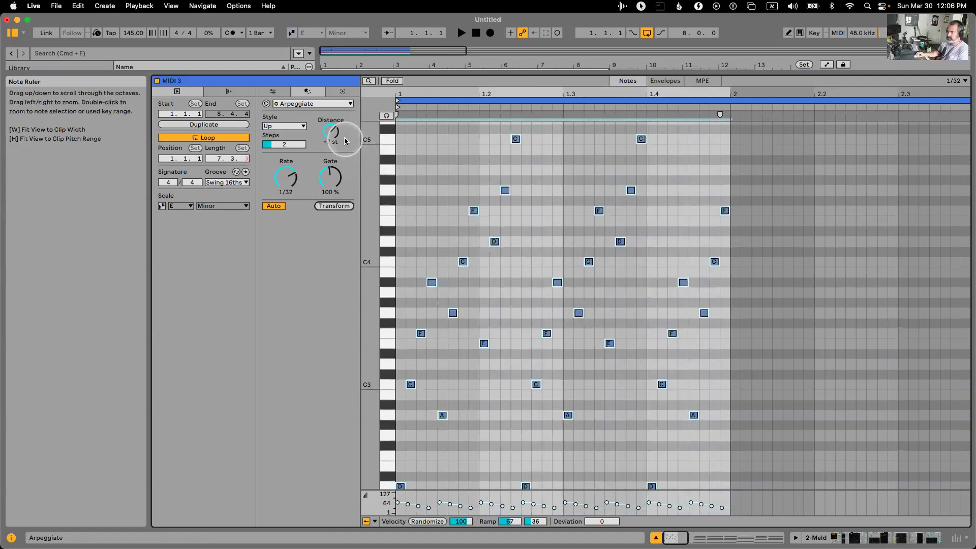
{"action": "key", "text": "super+z"}
{"action": "left_click_drag", "start_coordinate": [329, 129], "coordinate": [329, 118]}
{"action": "left_click", "coordinate": [334, 205]}
{"action": "key", "text": "space"}
{"action": "key", "text": "space"}
{"action": "left_click", "coordinate": [546, 123]}
Trim the arpeggio by deleting every note after beat 1.3.
{"action": "left_click", "coordinate": [672, 344]}
{"action": "left_click", "coordinate": [608, 247]}
{"action": "left_click_drag", "start_coordinate": [540, 131], "coordinate": [839, 531]}
{"action": "key", "text": "Delete"}
{"action": "left_click", "coordinate": [561, 382]}
Enable Spectral Resonator with Dry/Wet at 33% and a 19.5 st pitch shift.
{"action": "key", "text": "super+alt+e"}
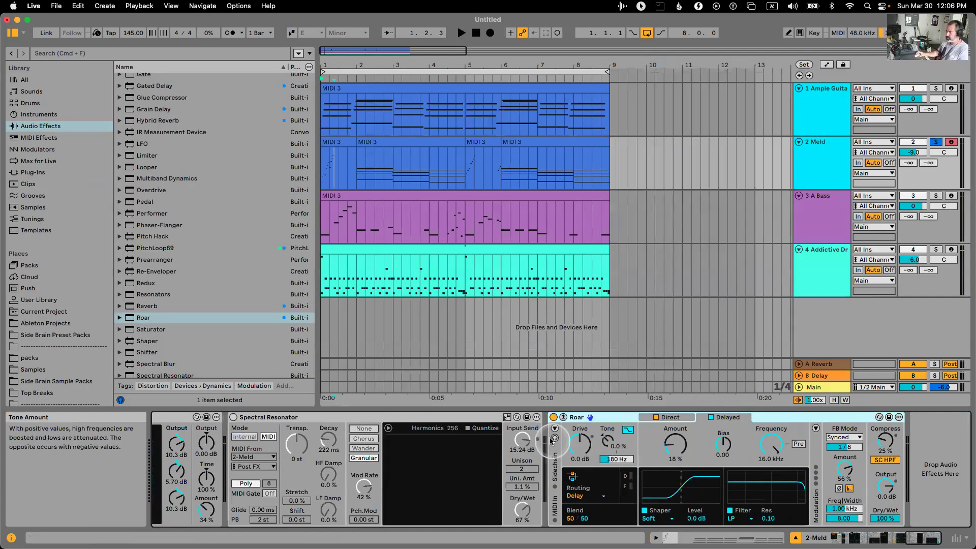
{"action": "left_click", "coordinate": [234, 416]}
{"action": "key", "text": "space"}
{"action": "left_click", "coordinate": [362, 492]}
{"action": "left_click_drag", "start_coordinate": [523, 510], "coordinate": [550, 521]}
{"action": "left_click_drag", "start_coordinate": [296, 519], "coordinate": [300, 513]}
{"action": "left_click", "coordinate": [458, 343]}
Bounce the first-bar Meld clip to a new audio track.
{"action": "left_click", "coordinate": [336, 152]}
{"action": "left_click", "coordinate": [479, 151]}
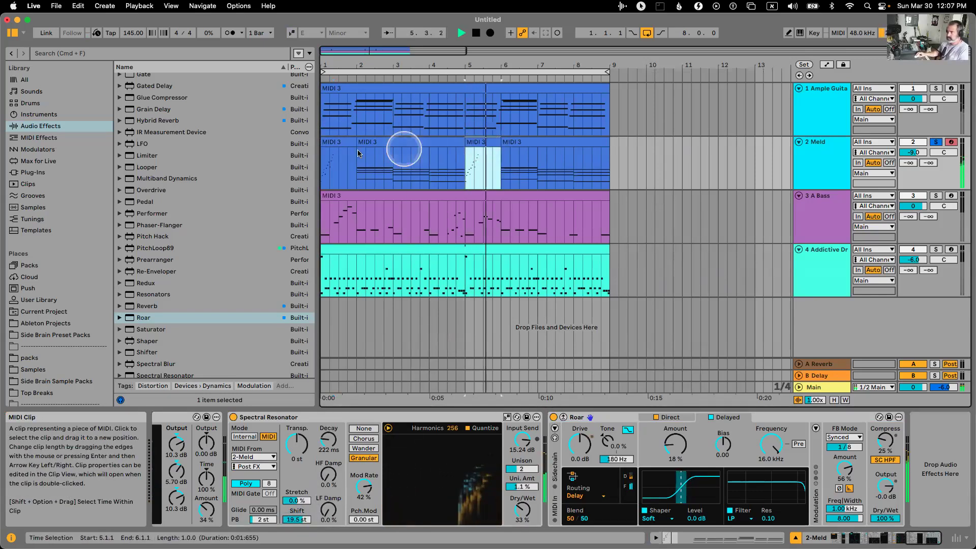
{"action": "left_click", "coordinate": [339, 143]}
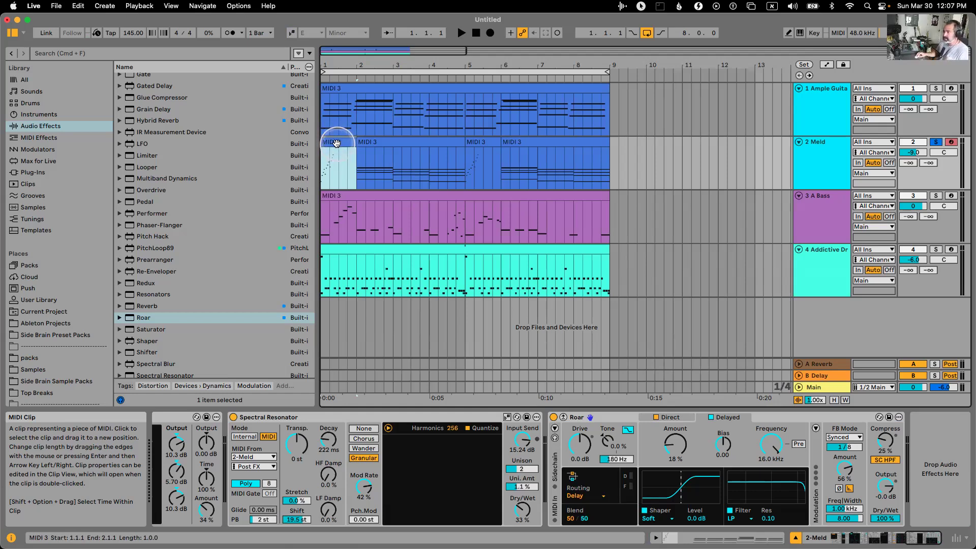
{"action": "key", "text": "super+alt+b"}
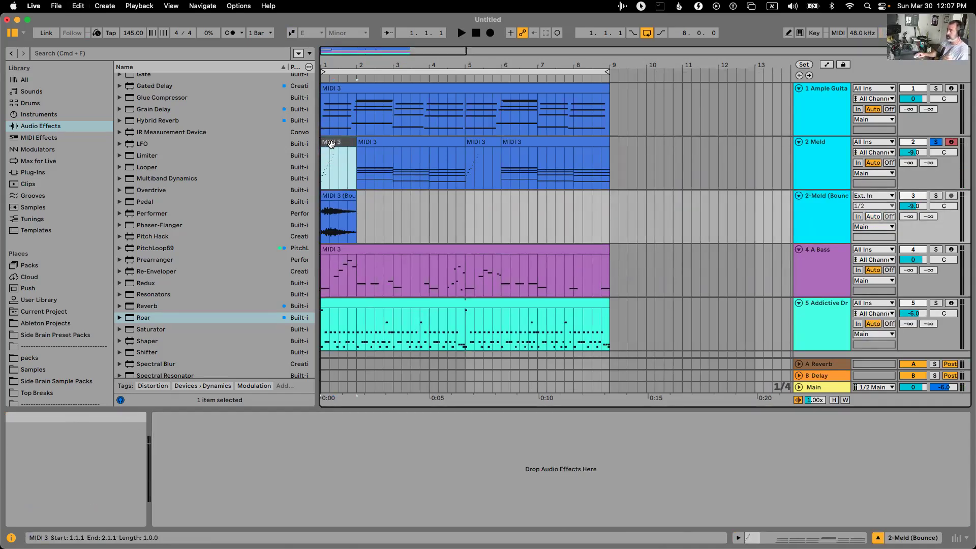
Solo the bounce track and audition it with bars 1–4 zoomed in.
{"action": "left_click", "coordinate": [342, 197]}
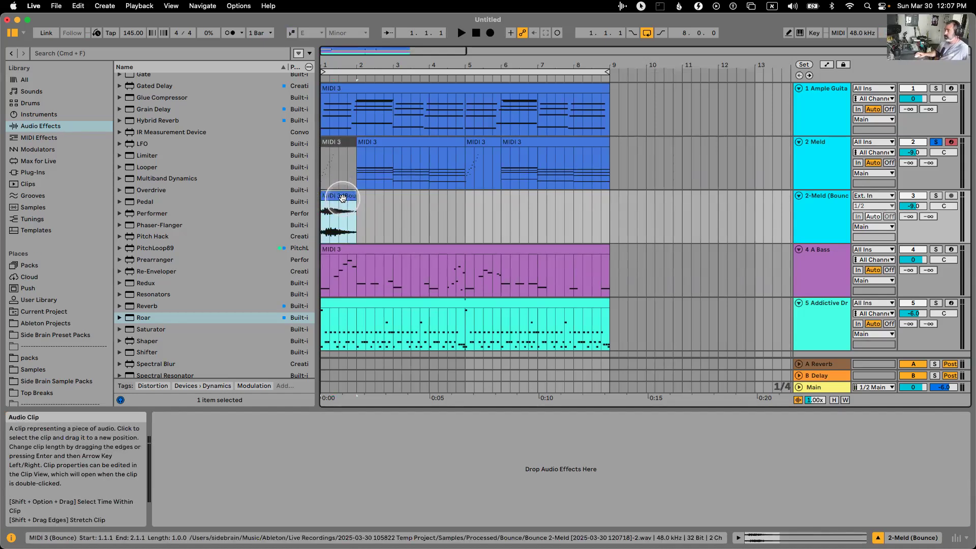
{"action": "left_click", "coordinate": [341, 142]}
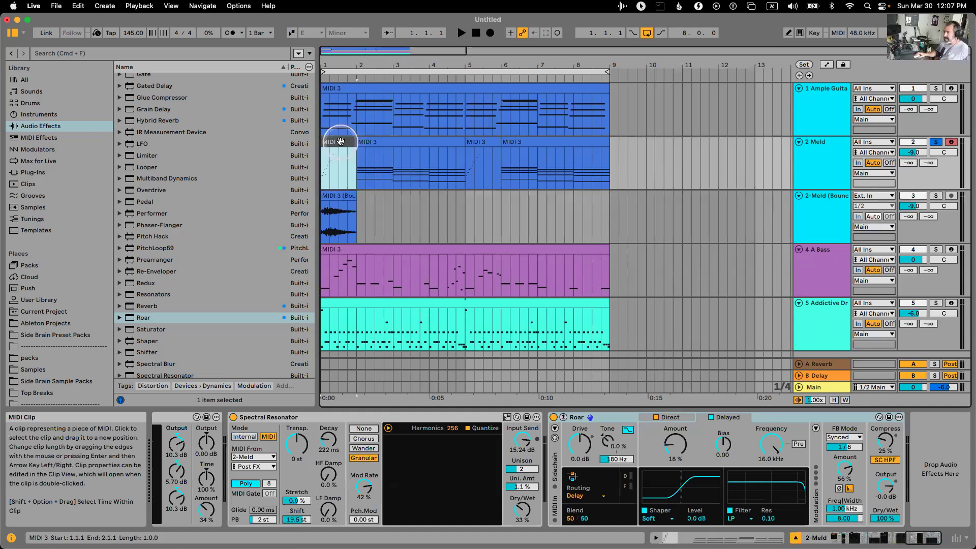
{"action": "key", "text": "Down"}
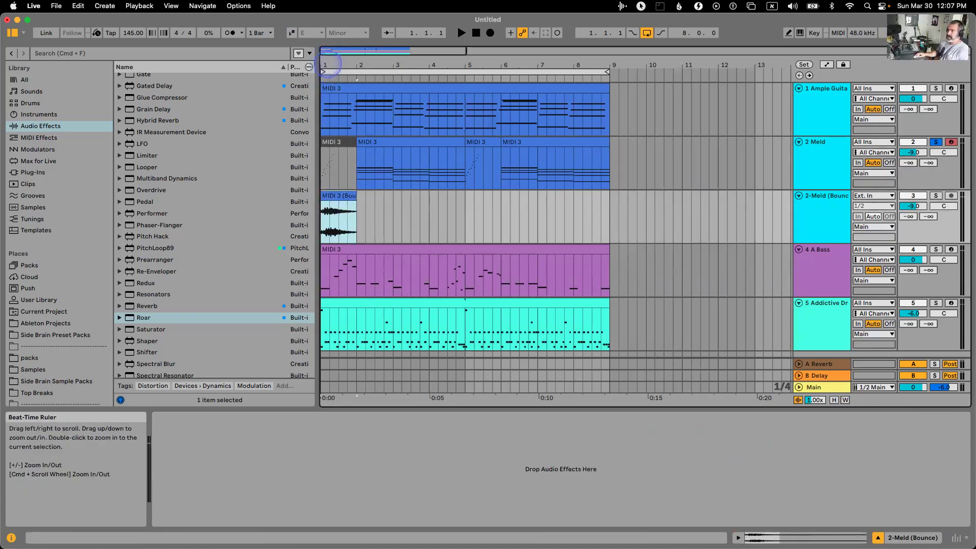
{"action": "double_click", "coordinate": [328, 65]}
{"action": "left_click", "coordinate": [553, 225]}
{"action": "key", "text": "s"}
{"action": "key", "text": "space"}
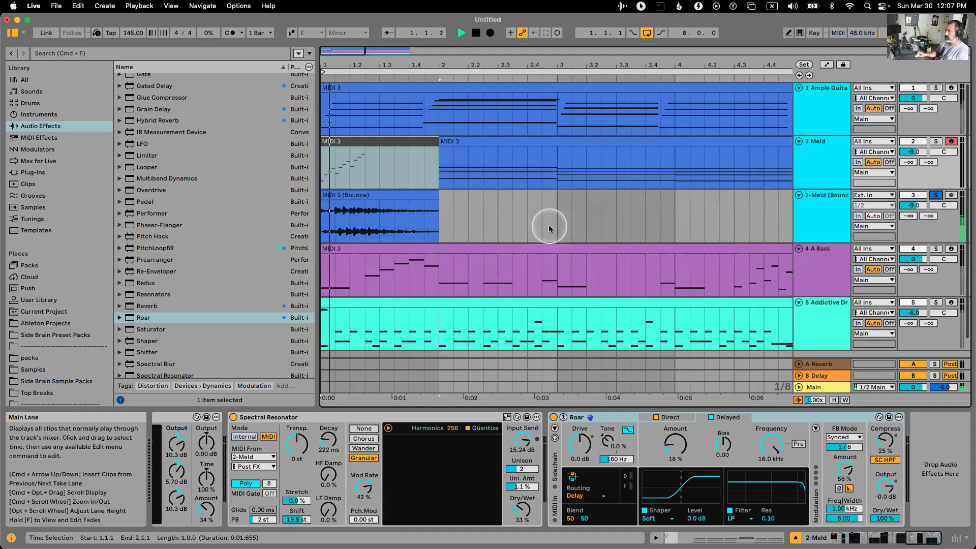
{"action": "key", "text": "space"}
Reverse the bounced audio clip and listen to the result.
{"action": "left_click", "coordinate": [402, 194]}
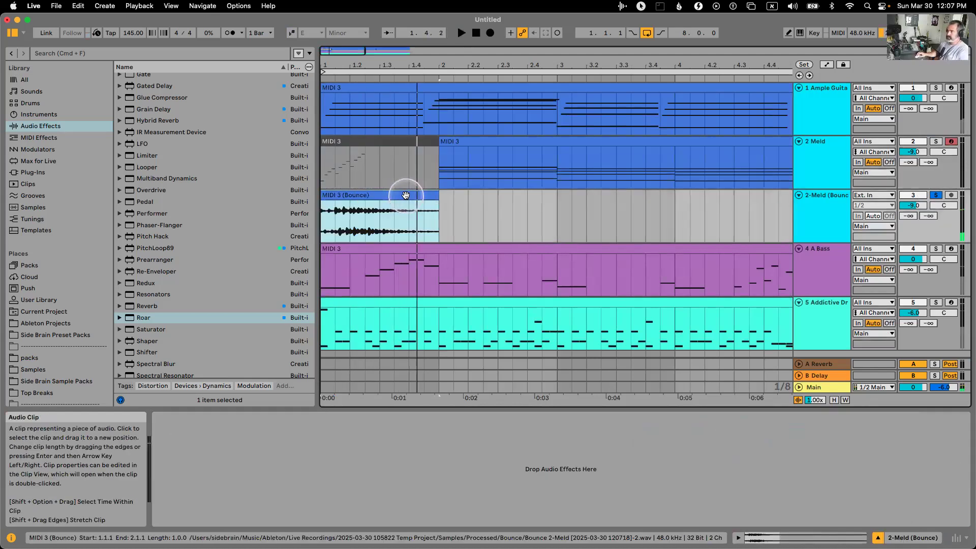
{"action": "left_click", "coordinate": [358, 204]}
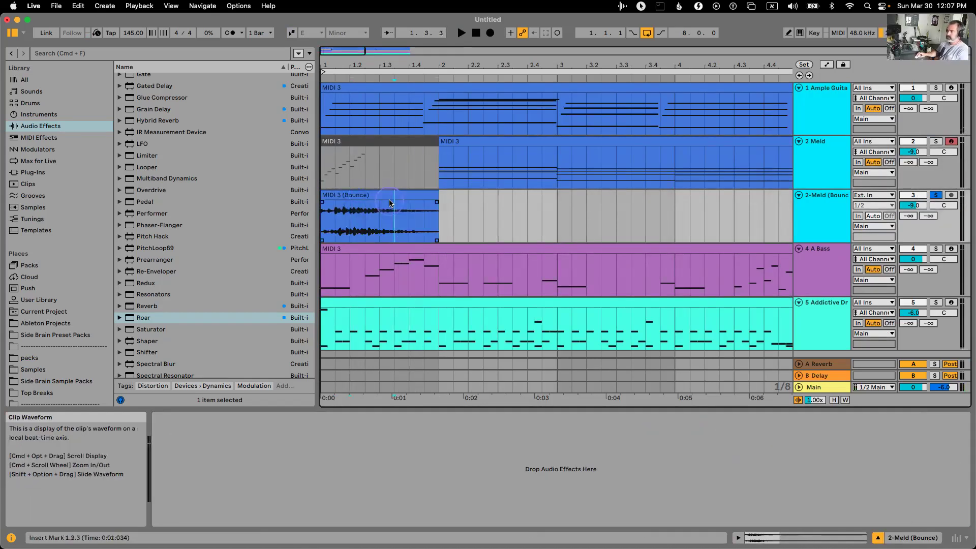
{"action": "left_click", "coordinate": [389, 194]}
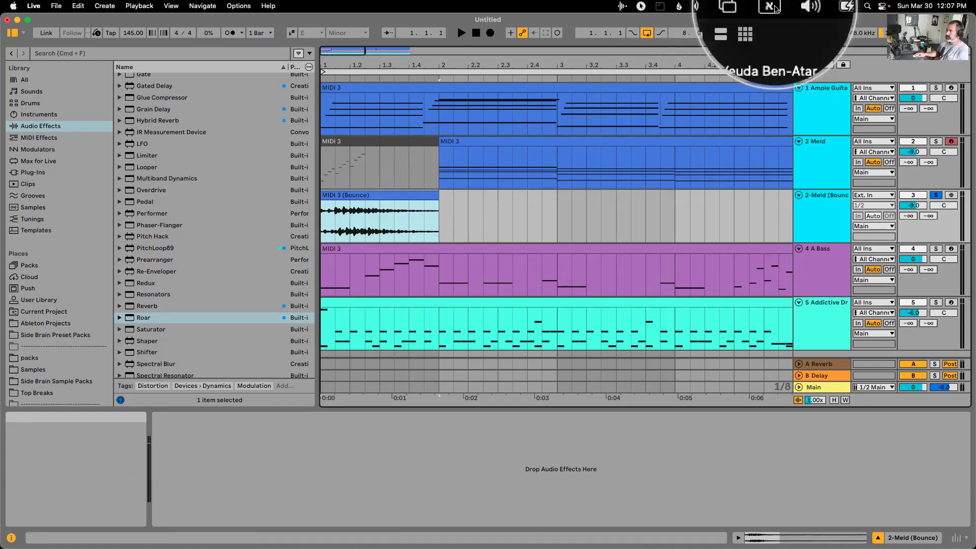
{"action": "key", "text": "ctrl+space"}
{"action": "key", "text": "super+alt+e"}
{"action": "key", "text": "super+alt+e"}
{"action": "key", "text": "r"}
{"action": "key", "text": "space"}
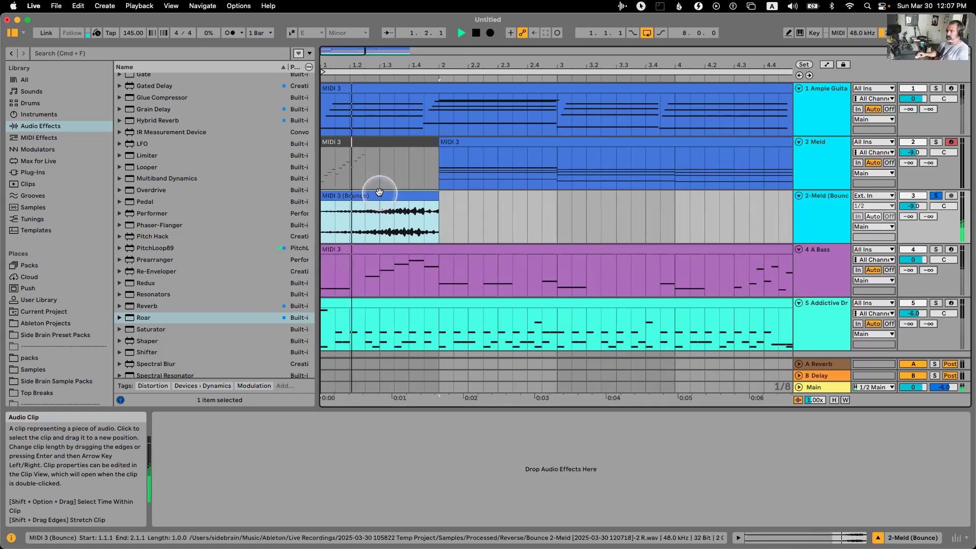
{"action": "key", "text": "space"}
Add a full-length fade-in with a steeper curve to the reversed clip.
{"action": "left_click_drag", "start_coordinate": [321, 202], "coordinate": [437, 202]}
{"action": "left_click_drag", "start_coordinate": [388, 229], "coordinate": [413, 232]}
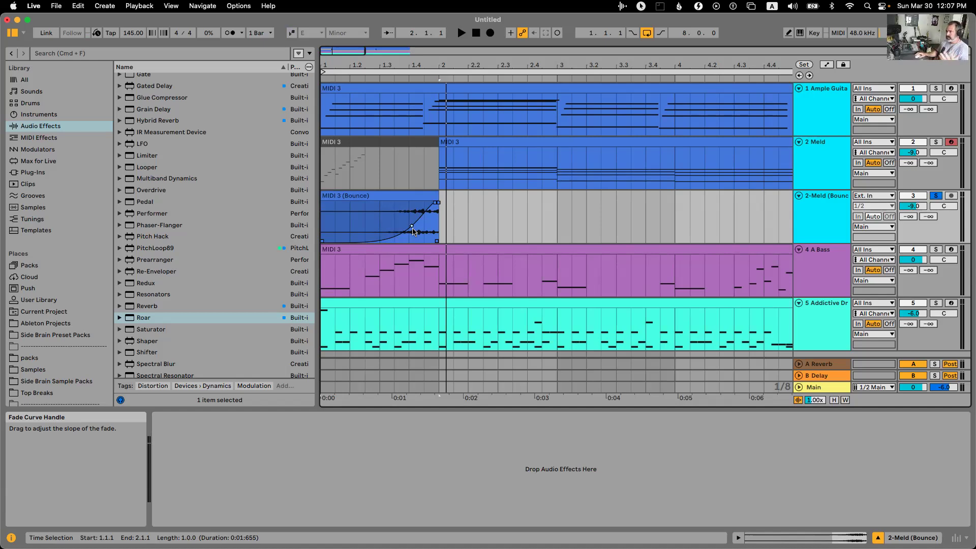
{"action": "left_click", "coordinate": [388, 200]}
{"action": "key", "text": "space"}
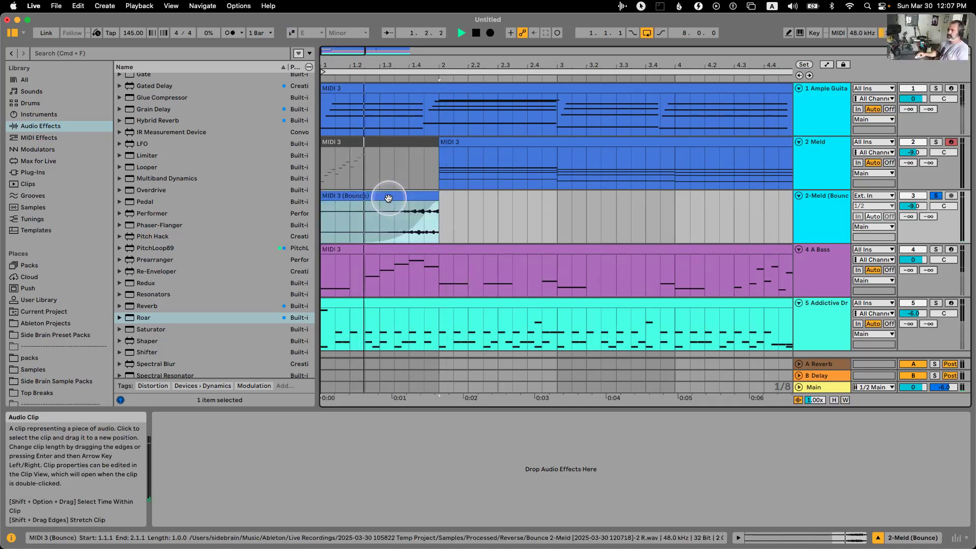
{"action": "double_click", "coordinate": [388, 198]}
{"action": "key", "text": "space"}
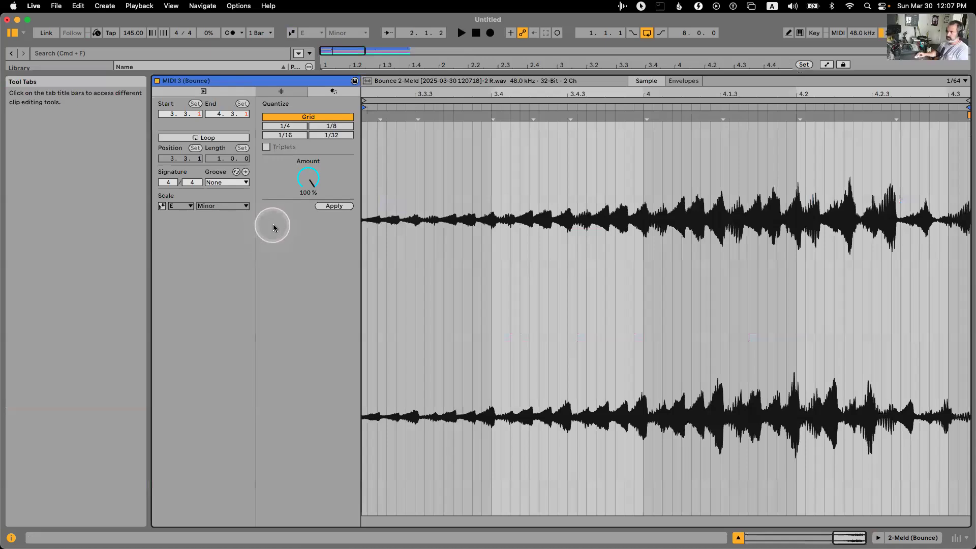
Turn Transient Loop Mode off and shorten the clip's transient envelope.
{"action": "left_click", "coordinate": [290, 92]}
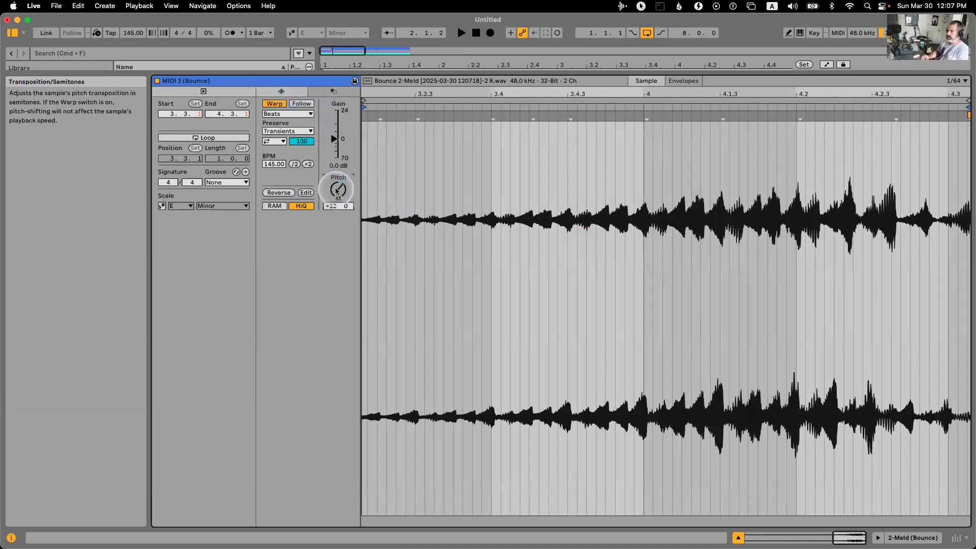
{"action": "left_click", "coordinate": [274, 141]}
{"action": "left_click", "coordinate": [271, 127]}
{"action": "key", "text": "space"}
{"action": "left_click_drag", "start_coordinate": [305, 141], "coordinate": [309, 150]}
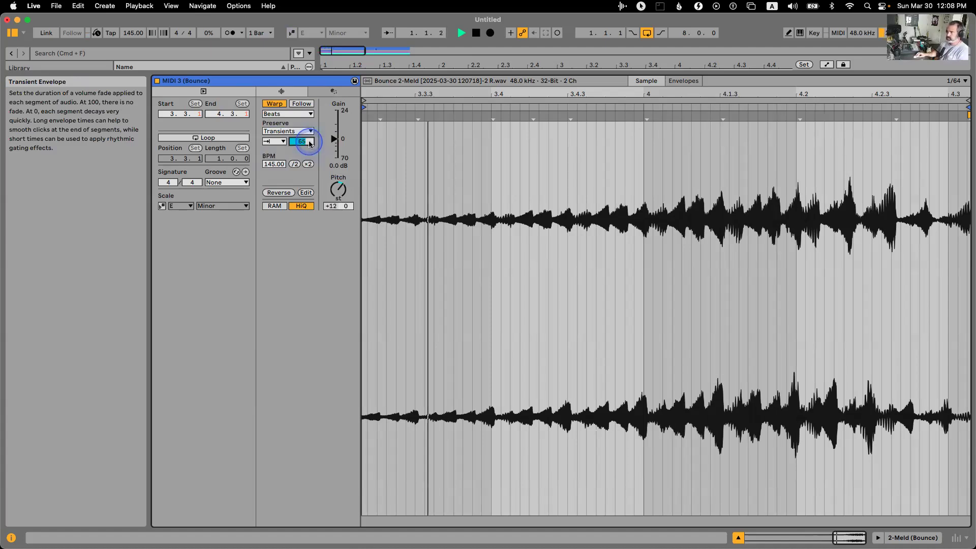
Unsolo the bounce track and draw a rising-then-falling Track Panning sweep across its swell.
{"action": "key", "text": "shift+Tab"}
{"action": "left_click", "coordinate": [935, 195]}
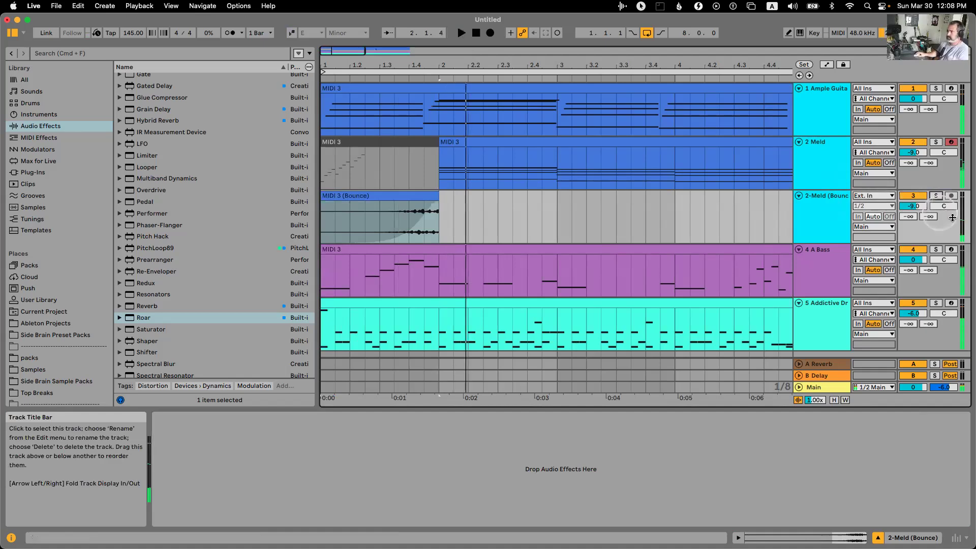
{"action": "key", "text": "a"}
{"action": "left_click", "coordinate": [401, 222]}
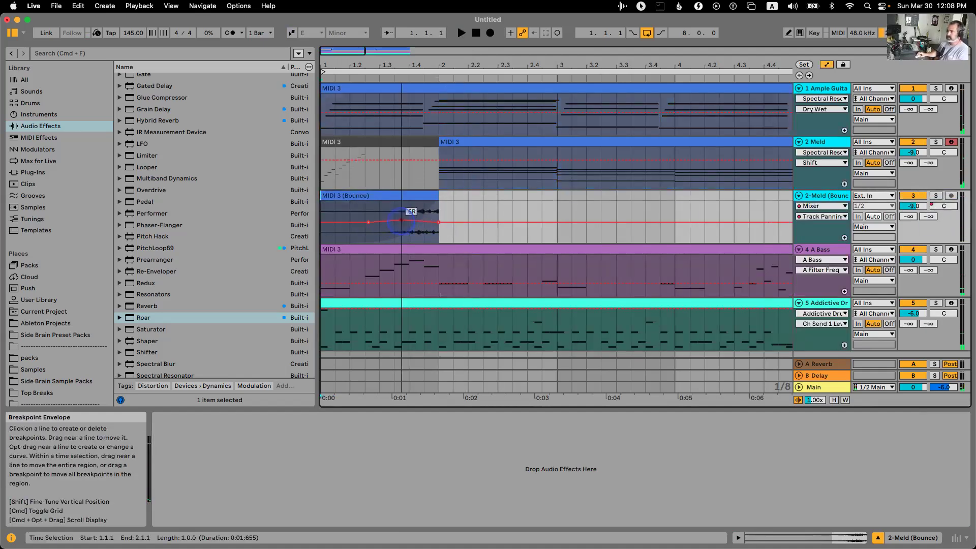
{"action": "left_click_drag", "start_coordinate": [429, 222], "coordinate": [438, 230]}
{"action": "key", "text": "space"}
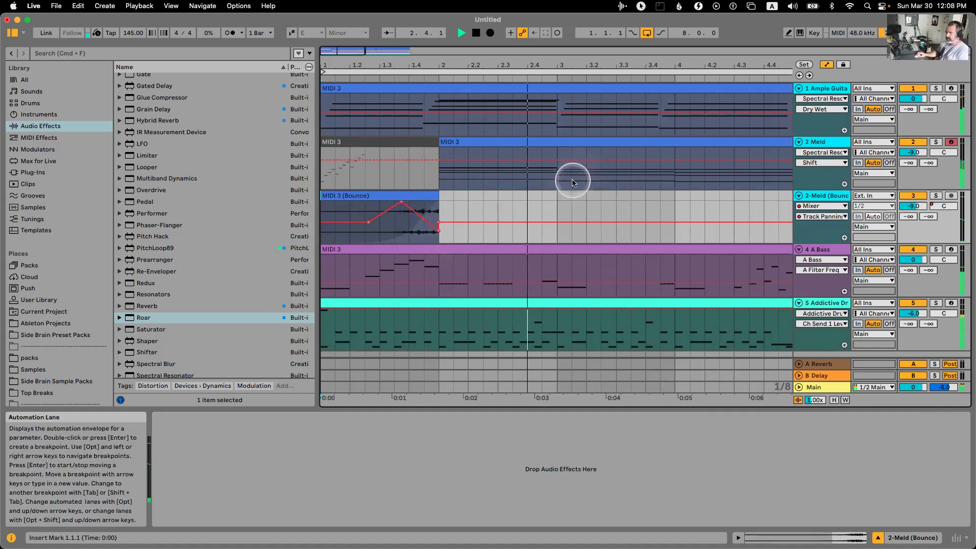
{"action": "scroll", "coordinate": [529, 185], "scroll_direction": "right", "scroll_amount": 5}
{"action": "key", "text": "space"}
{"action": "scroll", "coordinate": [458, 183], "scroll_direction": "left", "scroll_amount": 3}
{"action": "left_click_drag", "start_coordinate": [398, 174], "coordinate": [646, 173]}
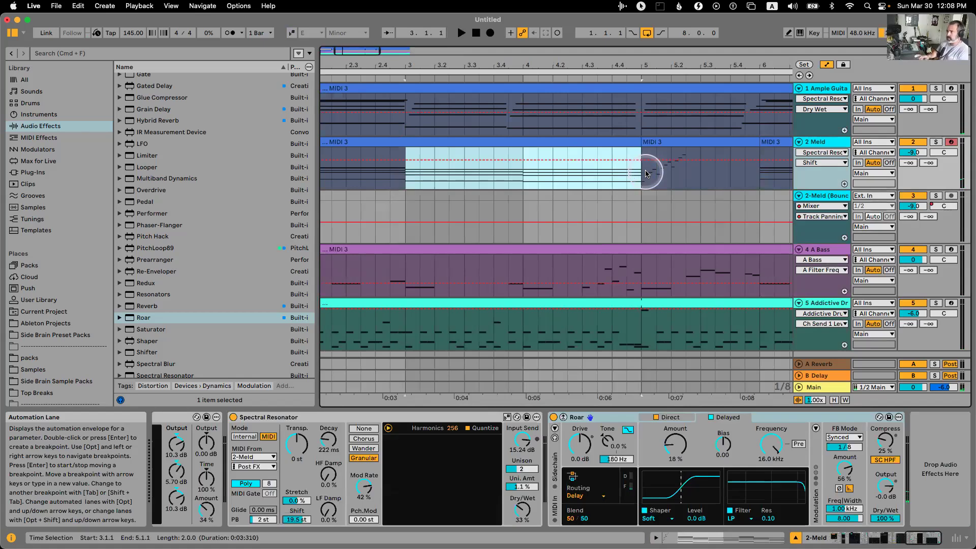
Bounce bars 3–5 of the Meld track to a new audio track via the clip menu.
{"action": "left_click_drag", "start_coordinate": [406, 174], "coordinate": [639, 161]}
{"action": "key", "text": "super+alt+b"}
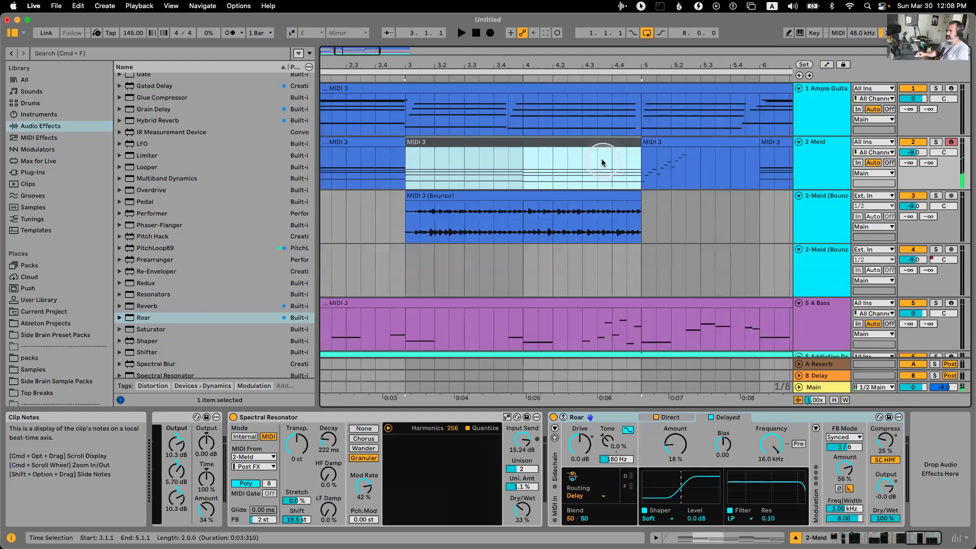
{"action": "key", "text": "super+z"}
{"action": "left_click_drag", "start_coordinate": [399, 161], "coordinate": [641, 168]}
{"action": "right_click", "coordinate": [577, 143]}
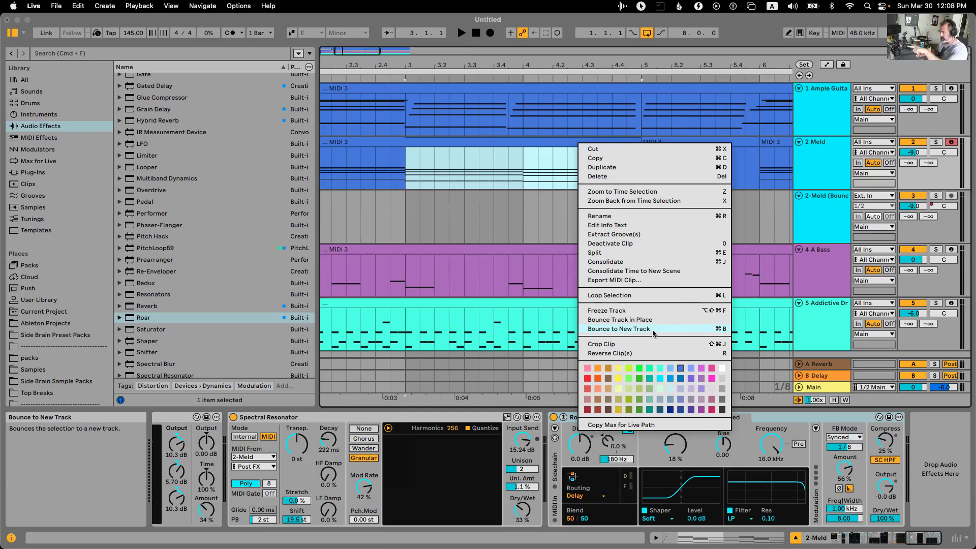
{"action": "left_click", "coordinate": [618, 329]}
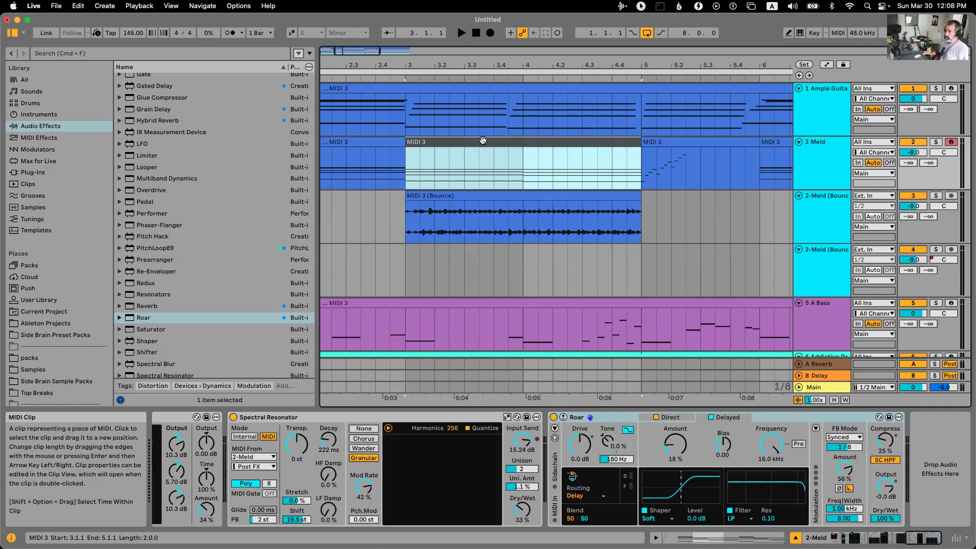
Undo an accidental fade on the new bounce clip and open its details.
{"action": "left_click", "coordinate": [464, 199]}
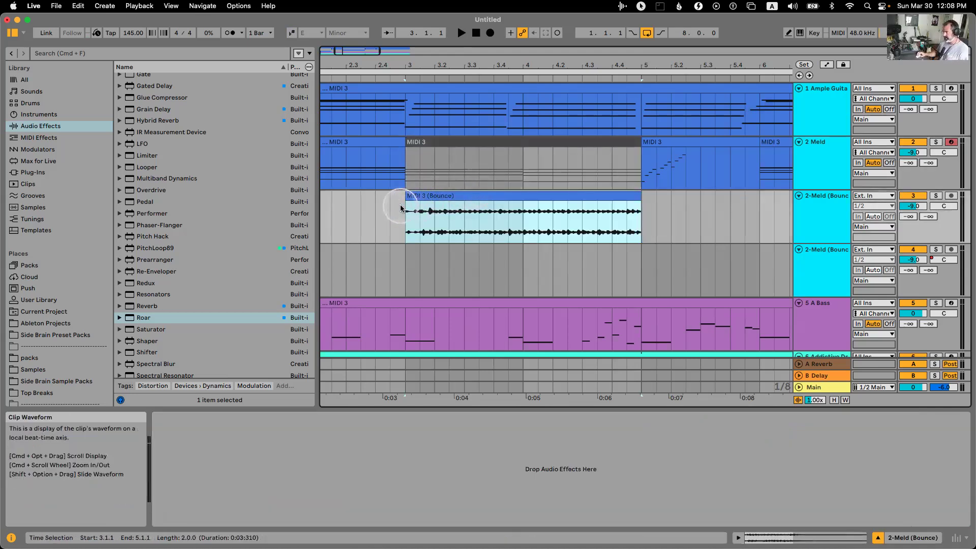
{"action": "left_click_drag", "start_coordinate": [409, 207], "coordinate": [635, 204]}
{"action": "key", "text": "super+z"}
{"action": "left_click", "coordinate": [464, 213]}
{"action": "double_click", "coordinate": [457, 197]}
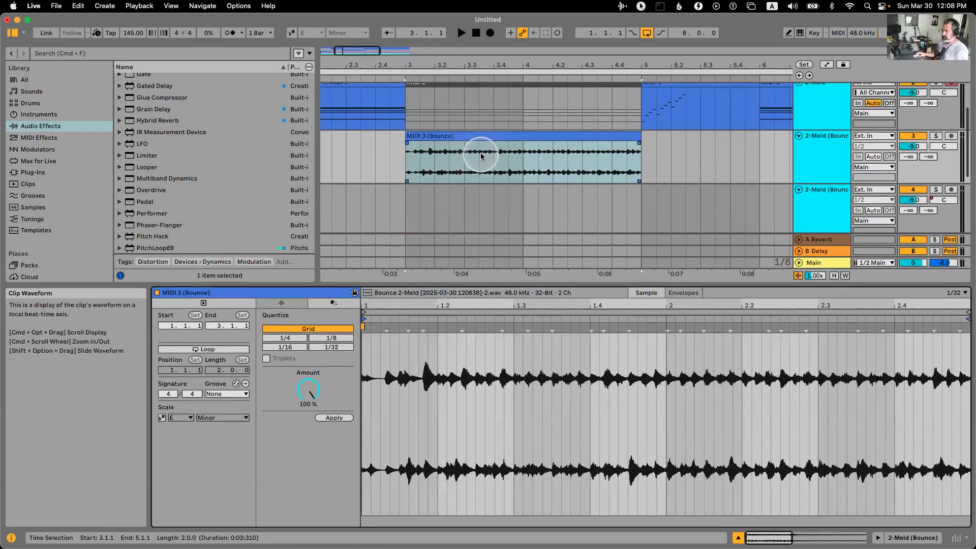
Delete the bounce clip's end from 3.3.1, then extend it back out to bar 5.
{"action": "left_click", "coordinate": [464, 159]}
{"action": "left_click_drag", "start_coordinate": [464, 159], "coordinate": [640, 159]}
{"action": "key", "text": "Delete"}
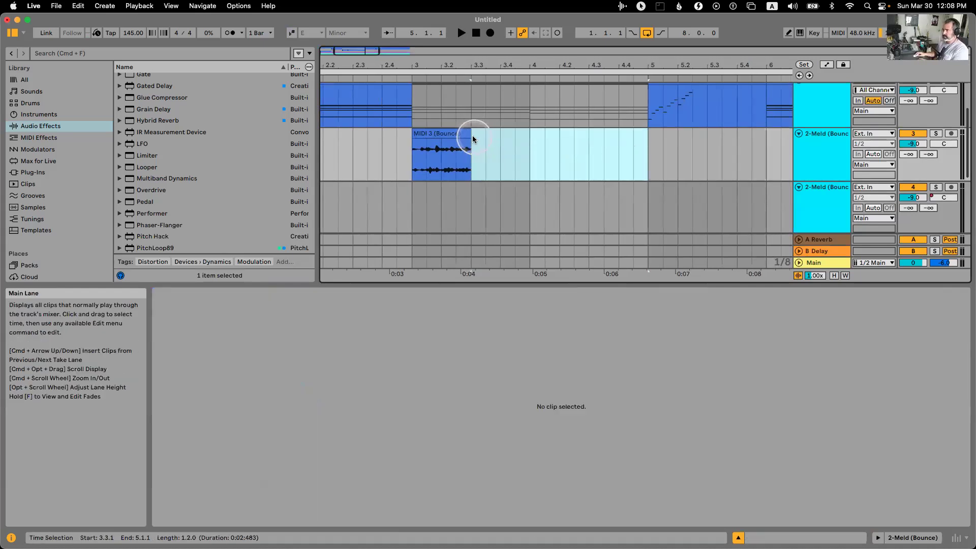
{"action": "left_click_drag", "start_coordinate": [466, 134], "coordinate": [646, 135]}
{"action": "key", "text": "space"}
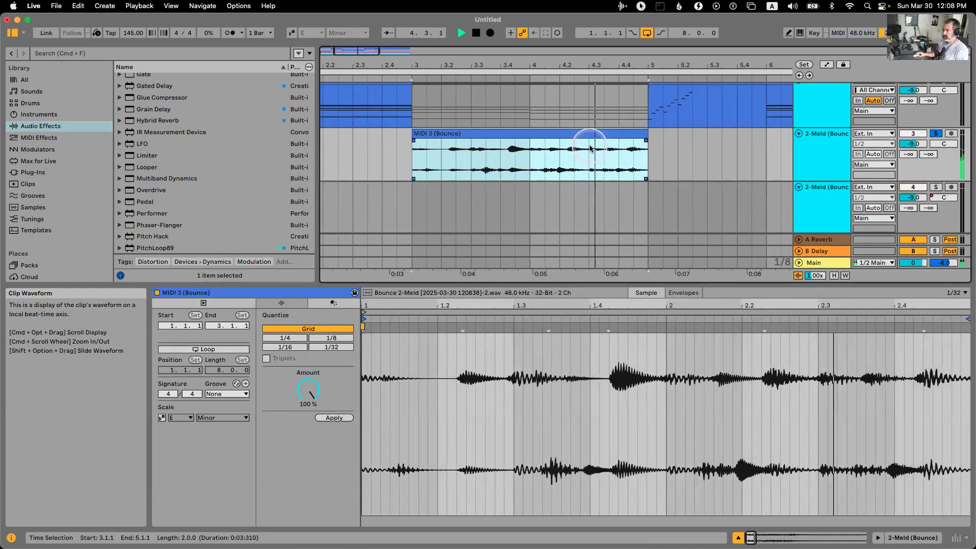
{"action": "key", "text": "space"}
Split the bounce clip into three pieces at 3.3.3 and 4.2.1.
{"action": "left_click_drag", "start_coordinate": [485, 158], "coordinate": [558, 158]}
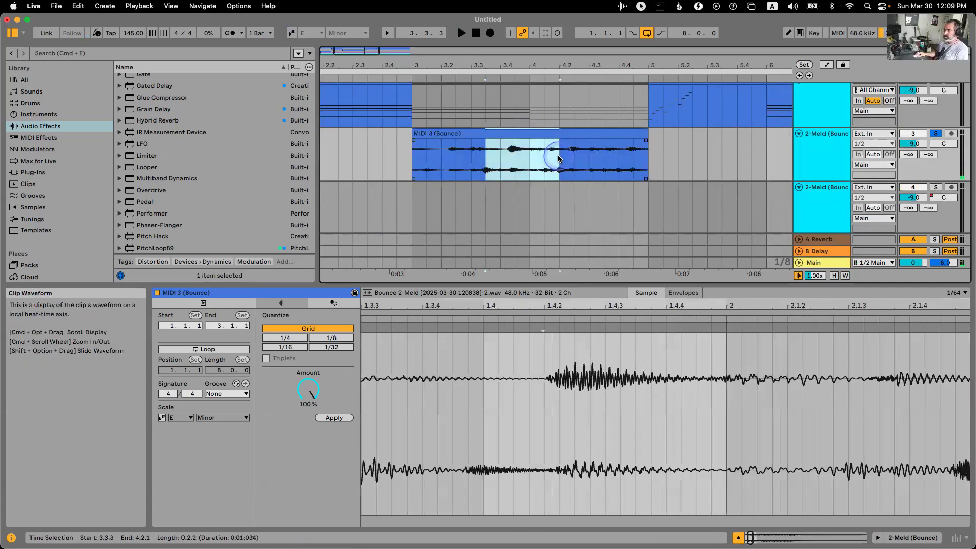
{"action": "key", "text": "super+e"}
{"action": "left_click", "coordinate": [440, 133]}
{"action": "key", "text": "space"}
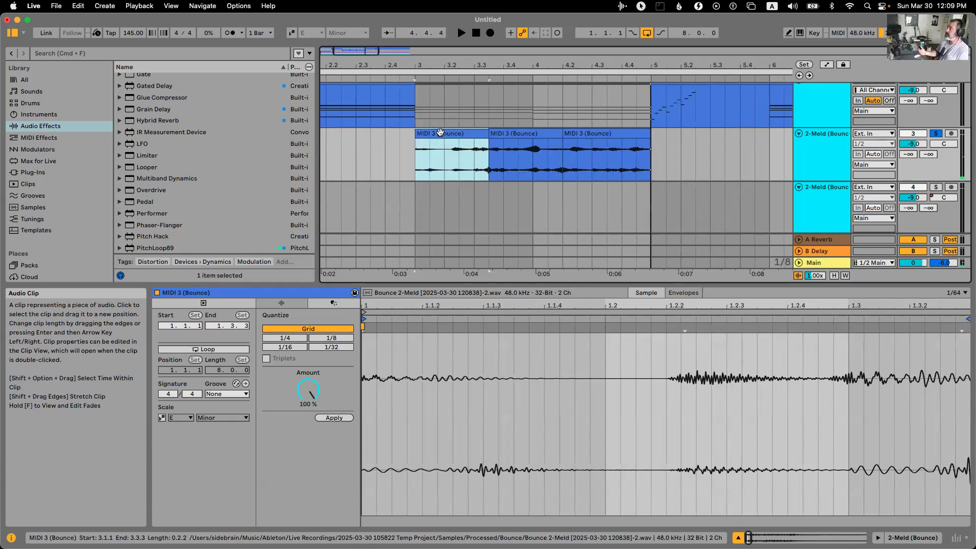
{"action": "scroll", "coordinate": [527, 148], "scroll_direction": "up", "scroll_amount": 2}
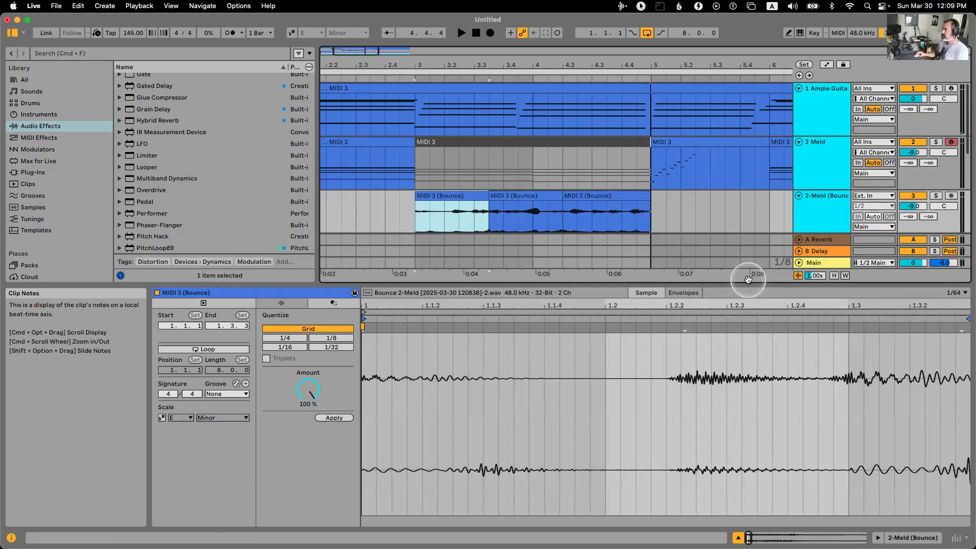
Enlarge the arrangement area, audition the three bounce pieces and select the first one.
{"action": "left_click_drag", "start_coordinate": [742, 313], "coordinate": [727, 386]}
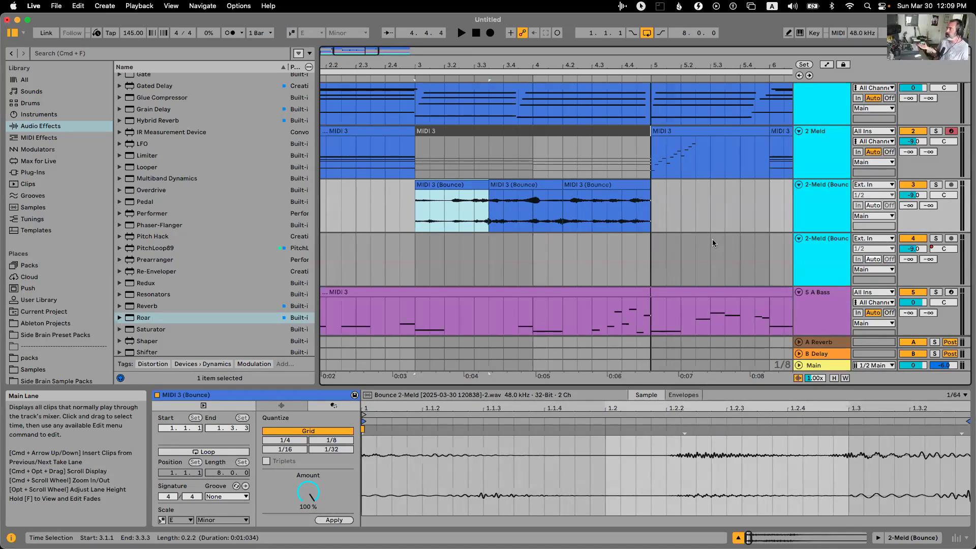
{"action": "left_click", "coordinate": [355, 212]}
{"action": "key", "text": "space"}
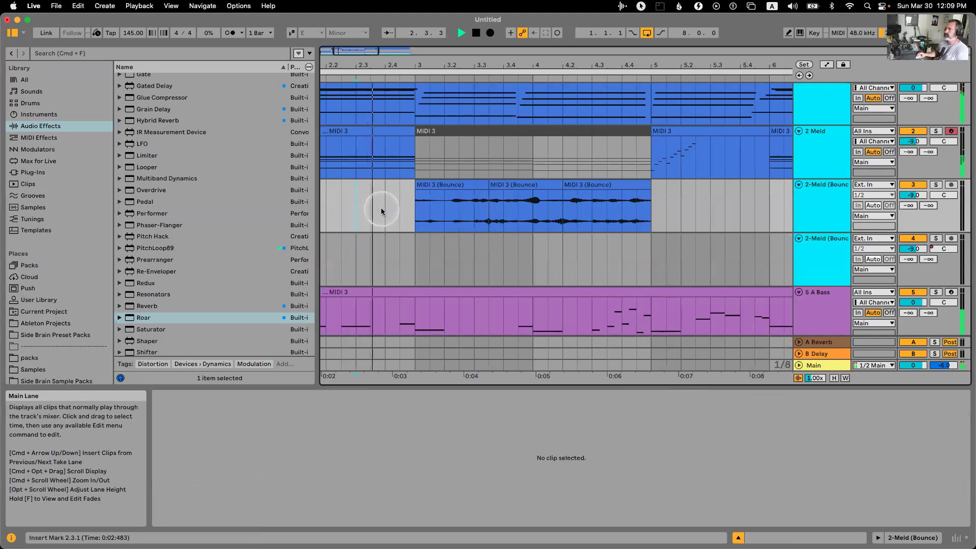
{"action": "key", "text": "space"}
{"action": "left_click", "coordinate": [464, 184]}
{"action": "left_click", "coordinate": [604, 184], "text": "shift"}
{"action": "key", "text": "shift+Tab"}
{"action": "left_click", "coordinate": [329, 263]}
{"action": "left_click", "coordinate": [465, 197]}
Lower the first bounce piece's pitch by 12 semitones to -12 st.
{"action": "left_click", "coordinate": [611, 195]}
{"action": "left_click", "coordinate": [480, 196]}
{"action": "left_click", "coordinate": [281, 405]}
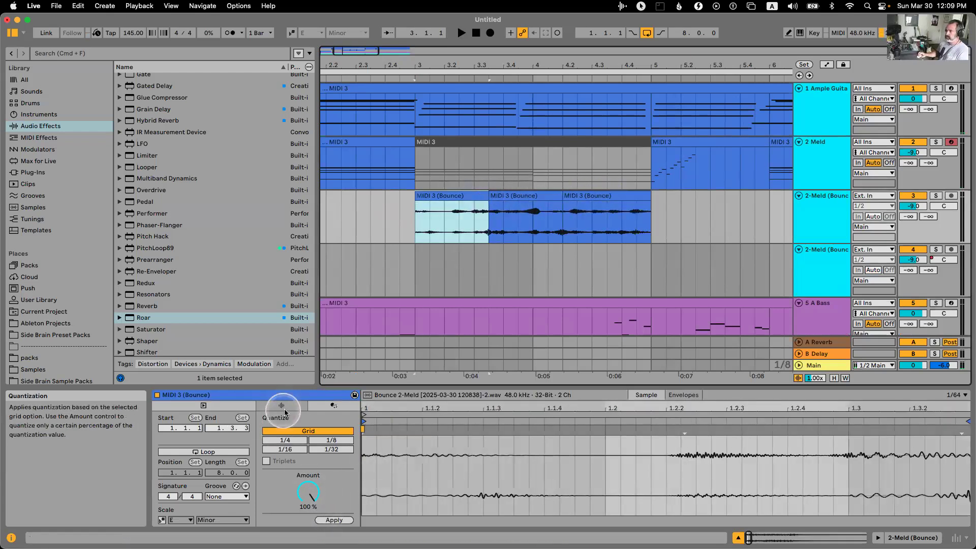
{"action": "left_click_drag", "start_coordinate": [338, 505], "coordinate": [339, 511]}
{"action": "key", "text": "space"}
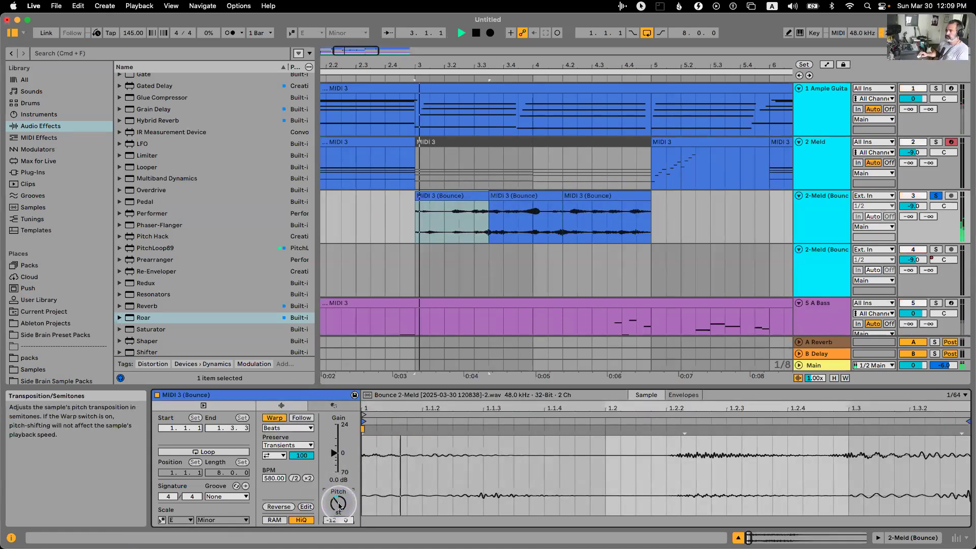
{"action": "key", "text": "space"}
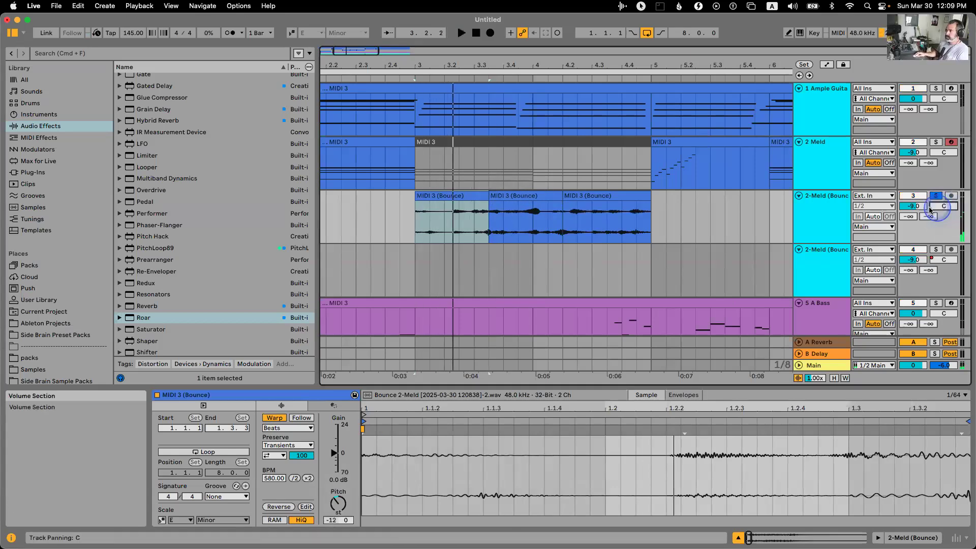
Draw Track Panning moving from left at bar 3 to right at 3.3.3.
{"action": "key", "text": "a"}
{"action": "left_click_drag", "start_coordinate": [417, 224], "coordinate": [417, 239]}
{"action": "left_click_drag", "start_coordinate": [486, 237], "coordinate": [488, 201]}
Pan the envelope to 50R then back to 28L at 4.2, and audition the middle bounce piece.
{"action": "left_click", "coordinate": [514, 203]}
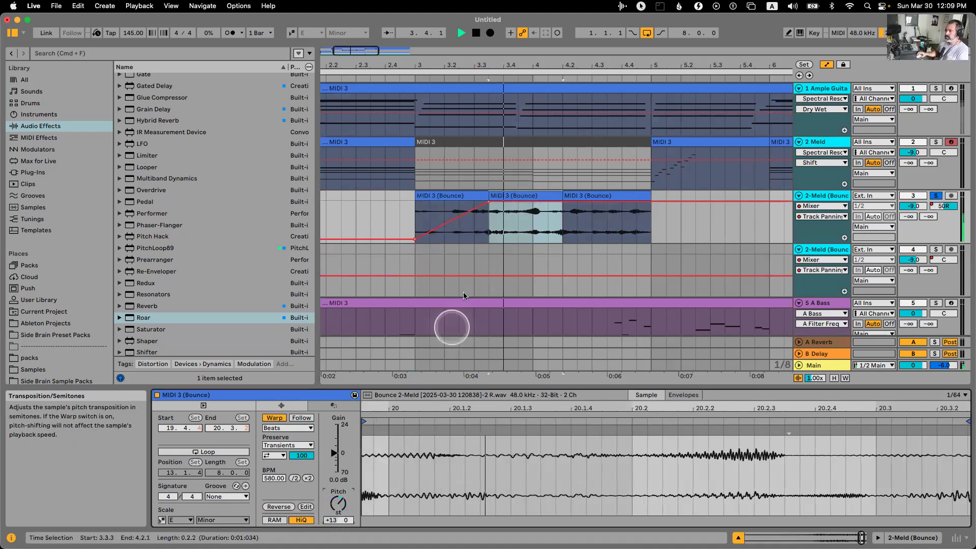
{"action": "mouse_move", "coordinate": [570, 228]}
{"action": "left_mouse_down"}
{"action": "mouse_move", "coordinate": [490, 207]}
{"action": "mouse_move", "coordinate": [498, 206]}
{"action": "left_mouse_up"}
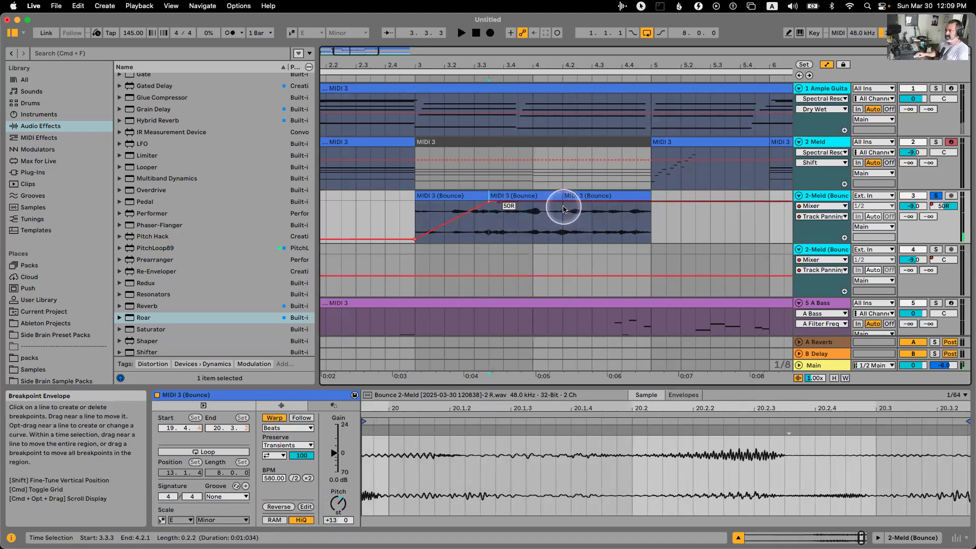
{"action": "left_click_drag", "start_coordinate": [562, 202], "coordinate": [562, 233]}
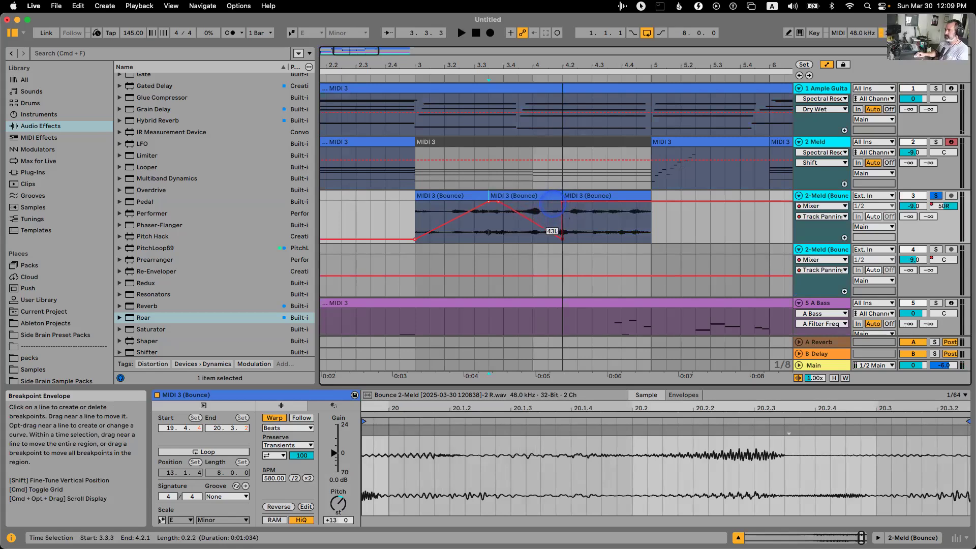
{"action": "left_click", "coordinate": [514, 196]}
{"action": "key", "text": "space"}
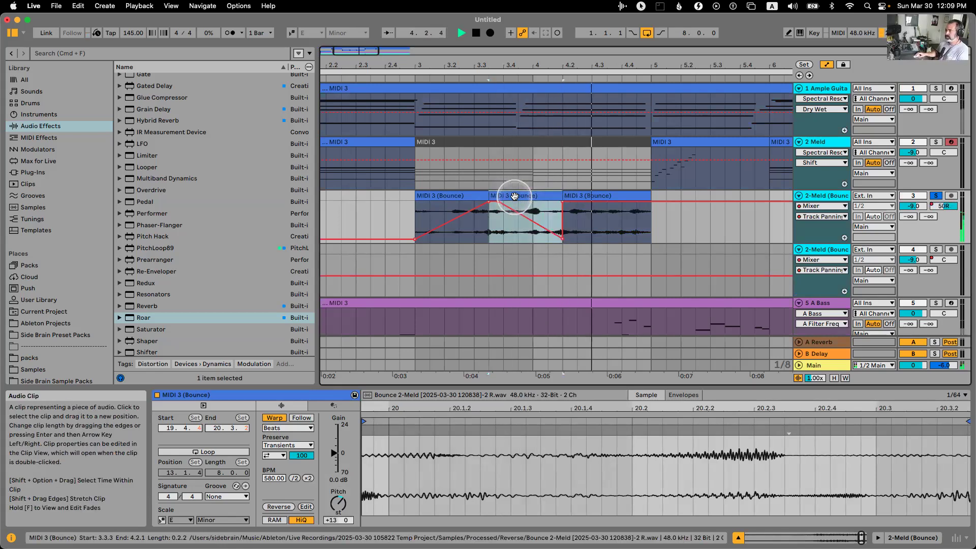
{"action": "left_click", "coordinate": [534, 203]}
{"action": "key", "text": "space"}
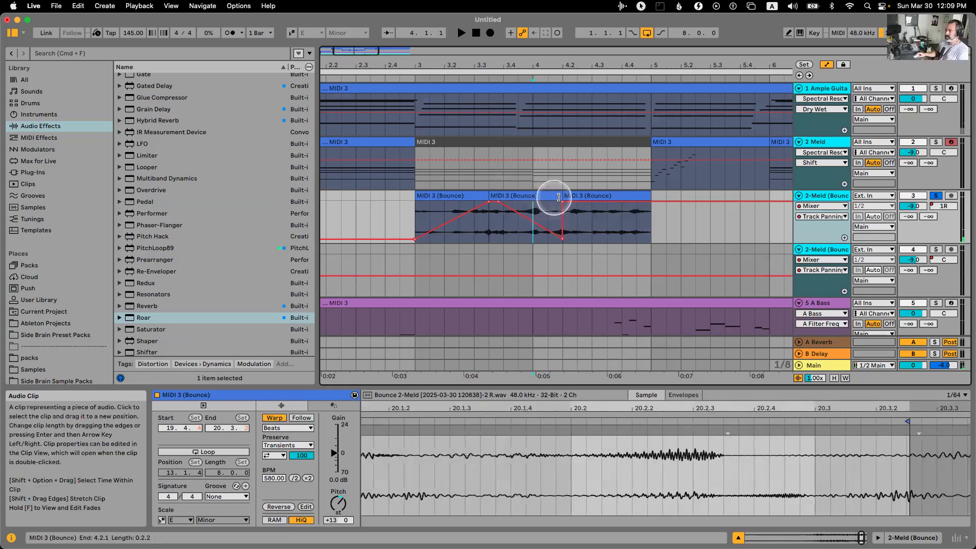
Lower the third bounce piece by 12 semitones, audition it, and pan the envelope down at its end.
{"action": "left_click", "coordinate": [558, 197]}
{"action": "left_click_drag", "start_coordinate": [340, 508], "coordinate": [341, 528]}
{"action": "left_click", "coordinate": [582, 234]}
{"action": "key", "text": "space"}
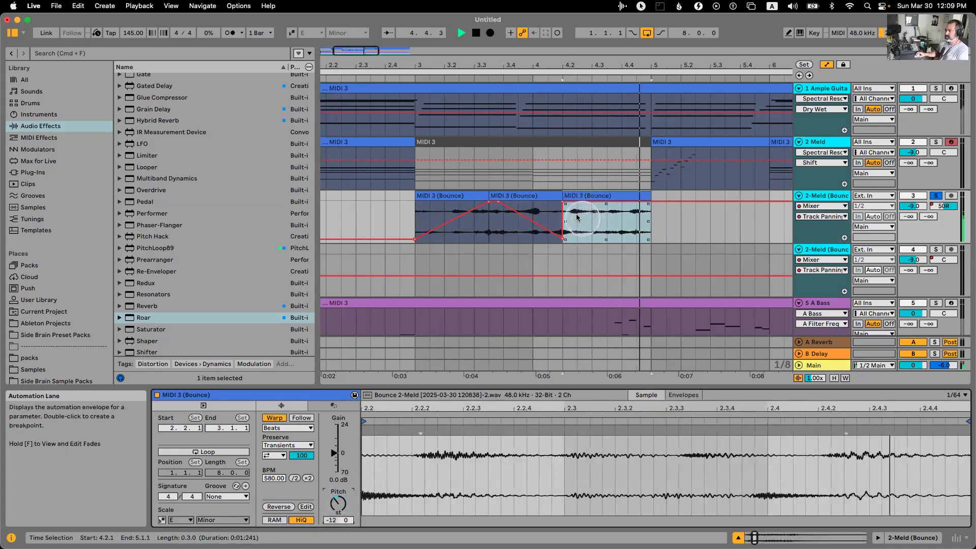
{"action": "key", "text": "space"}
{"action": "left_click", "coordinate": [673, 207]}
{"action": "left_click_drag", "start_coordinate": [642, 208], "coordinate": [650, 241]}
Unsolo the bounce track and audition the first and second bounced clips.
{"action": "left_click", "coordinate": [585, 195]}
{"action": "left_click", "coordinate": [935, 195]}
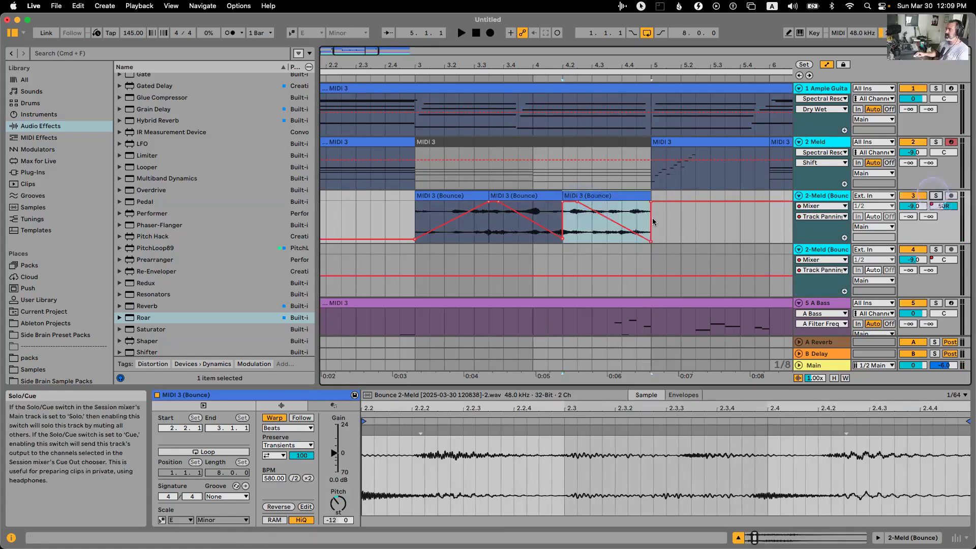
{"action": "left_click", "coordinate": [393, 211]}
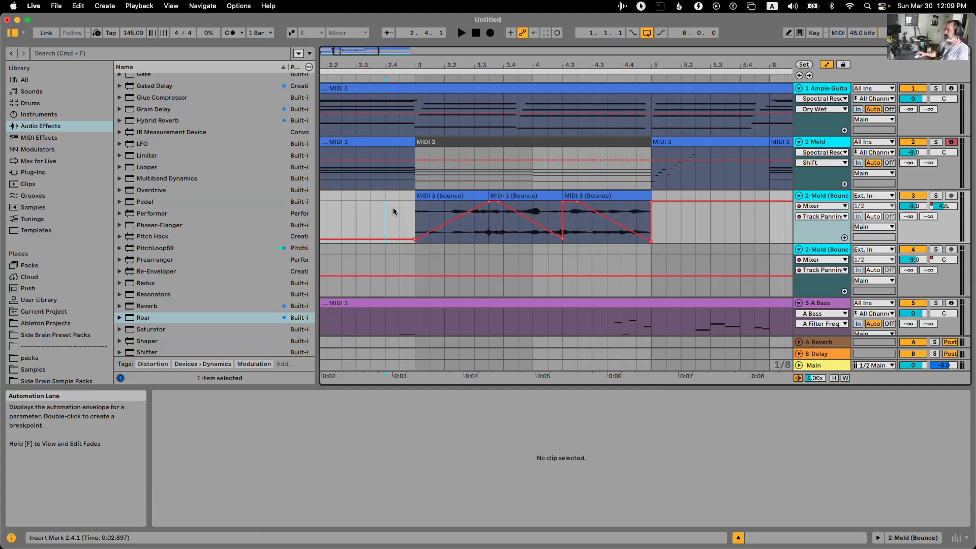
{"action": "left_click", "coordinate": [430, 174]}
{"action": "left_click", "coordinate": [426, 196]}
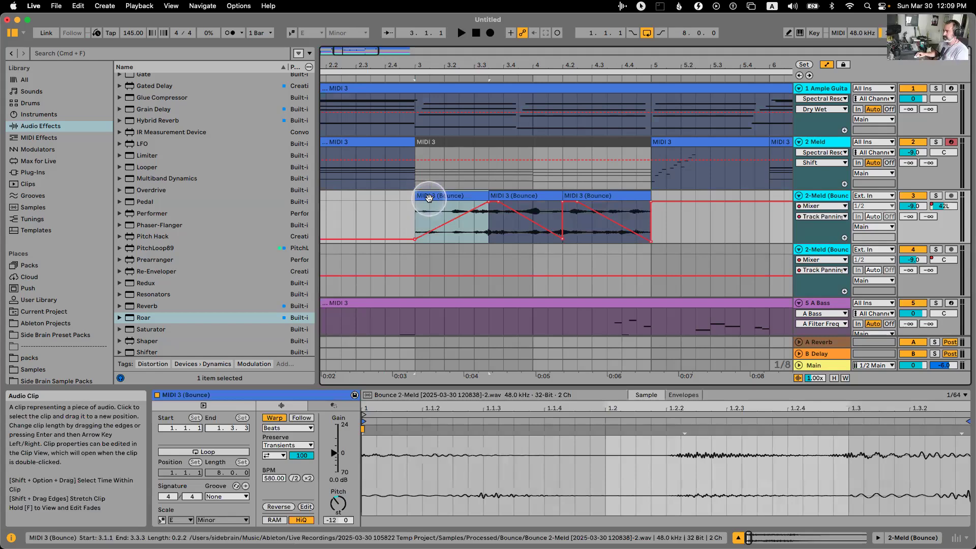
{"action": "key", "text": "space"}
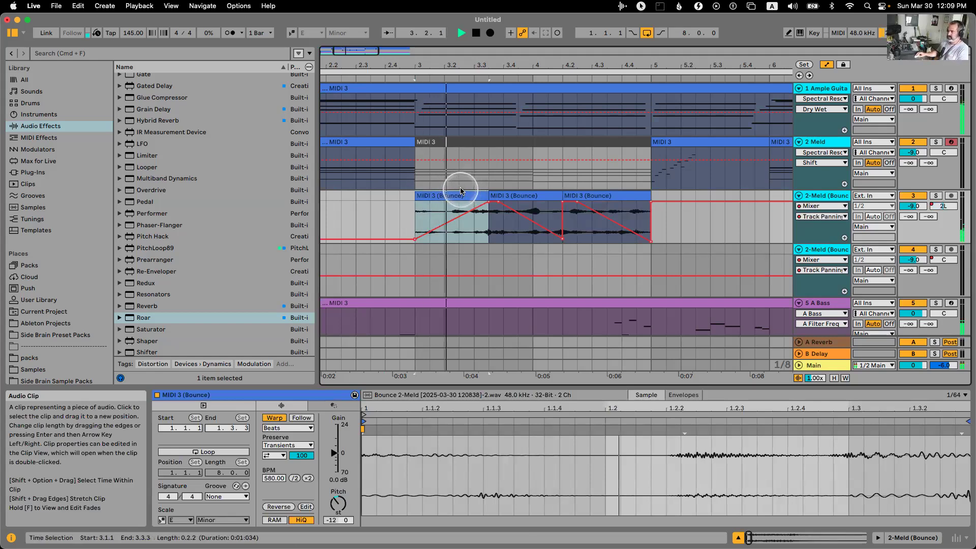
{"action": "left_click", "coordinate": [498, 193]}
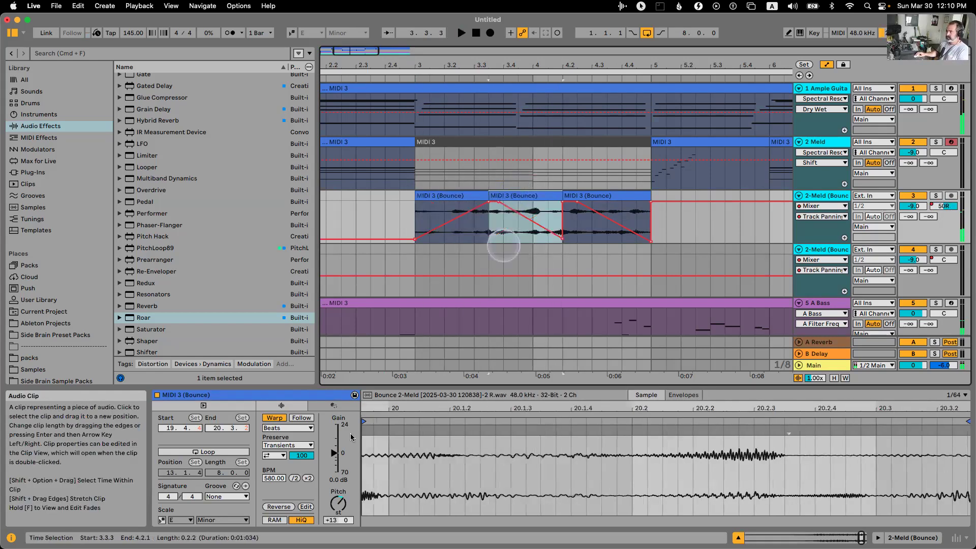
{"action": "key", "text": "space"}
{"action": "key", "text": "space"}
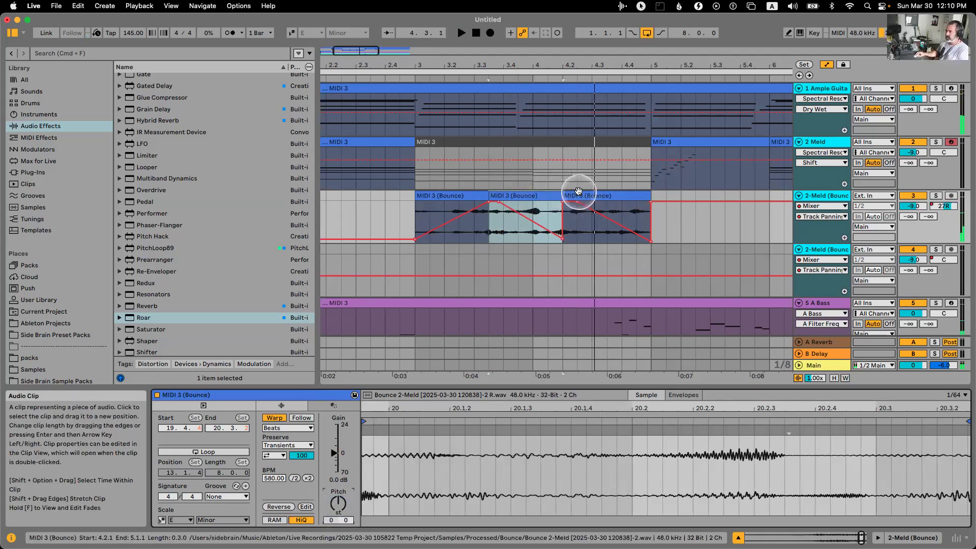
Delete the 4.2–4.3 slice from the third bounced clip and play back the result.
{"action": "left_click", "coordinate": [578, 193]}
{"action": "left_click", "coordinate": [592, 229]}
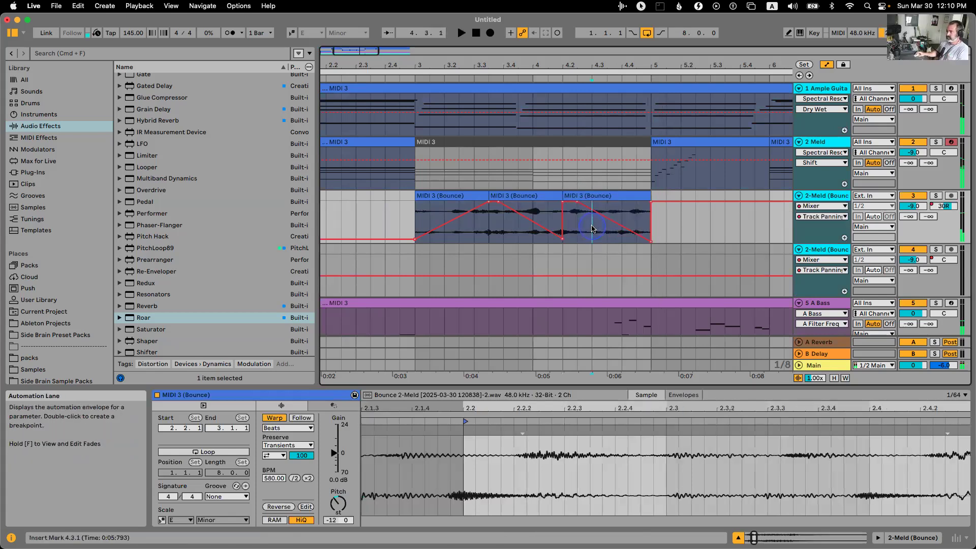
{"action": "left_click_drag", "start_coordinate": [592, 229], "coordinate": [563, 228]}
{"action": "key", "text": "Delete"}
{"action": "left_click", "coordinate": [602, 197]}
{"action": "key", "text": "space"}
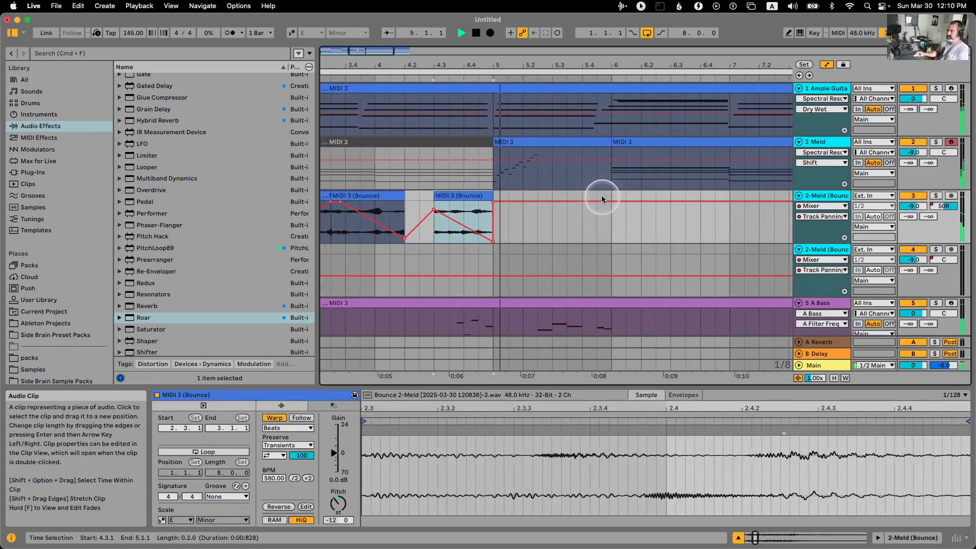
{"action": "left_click", "coordinate": [569, 146]}
Bounce the bar 5–6 Meld clip to a new track, pitch it +24 st, solo and audition it.
{"action": "key", "text": "super+b"}
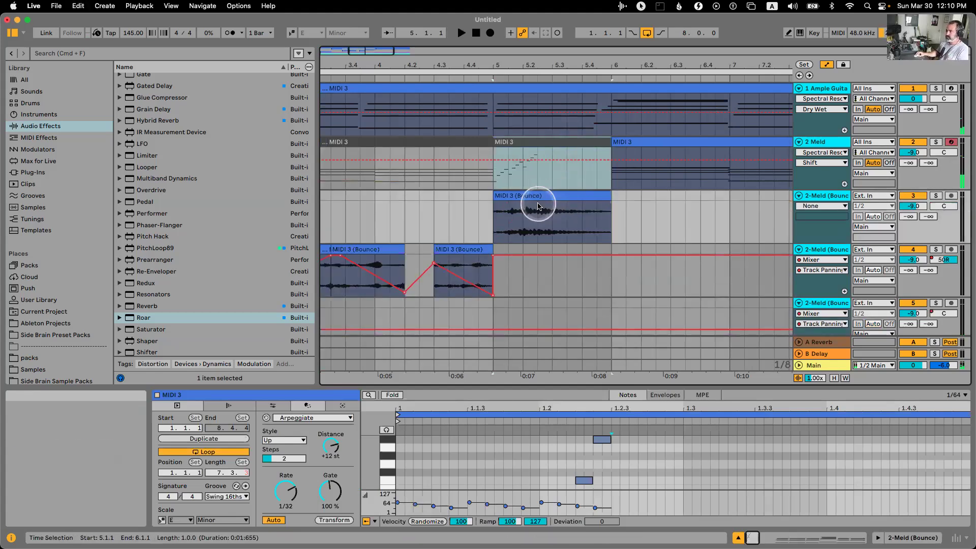
{"action": "left_click", "coordinate": [539, 206]}
{"action": "left_click", "coordinate": [283, 405]}
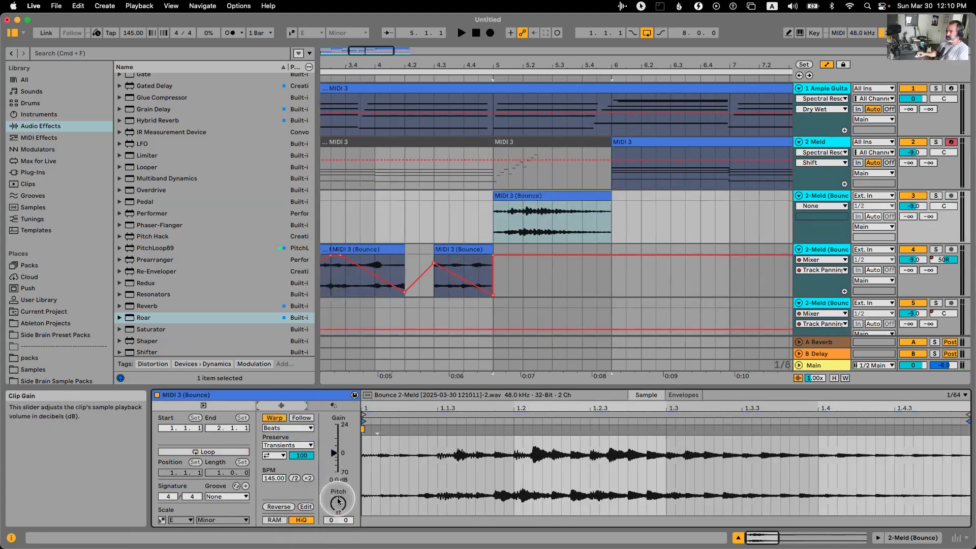
{"action": "key", "text": "s"}
{"action": "key", "text": "space"}
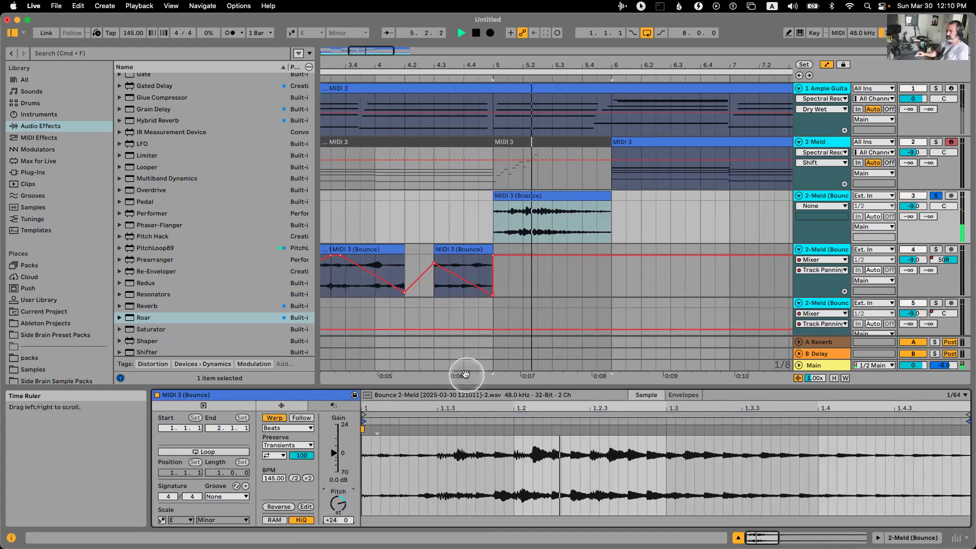
{"action": "key", "text": "space"}
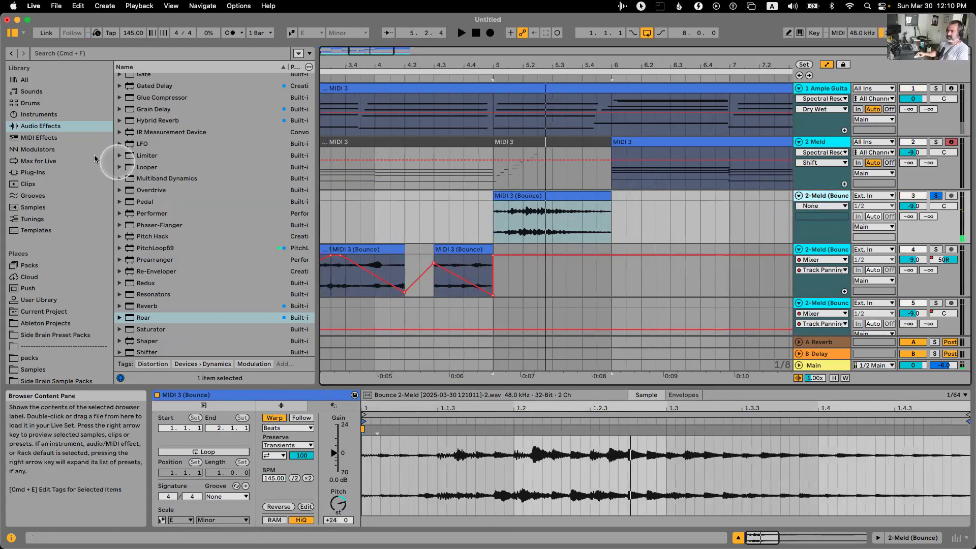
Browse the Audio Effects list in the browser.
{"action": "left_click", "coordinate": [28, 127]}
{"action": "scroll", "coordinate": [207, 192], "scroll_direction": "down", "scroll_amount": 6}
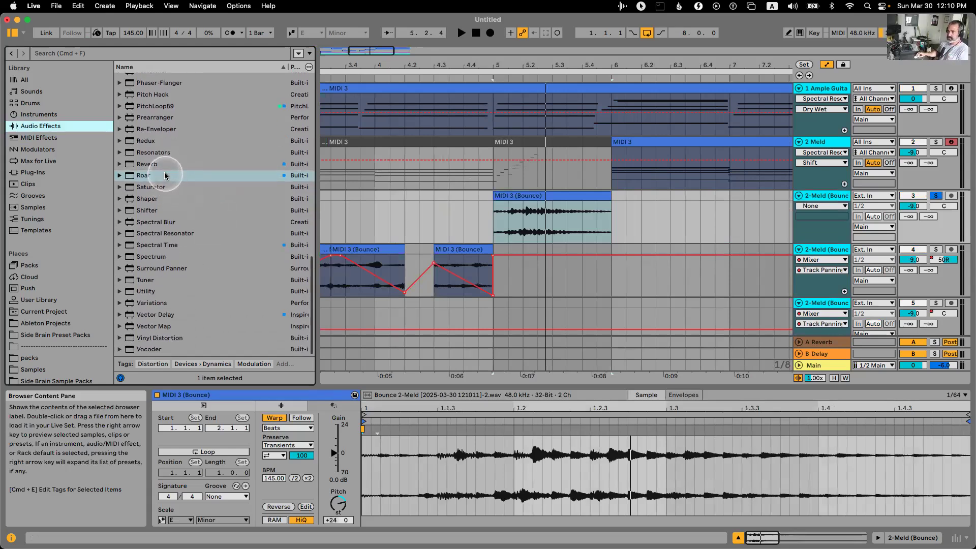
{"action": "scroll", "coordinate": [173, 203], "scroll_direction": "up", "scroll_amount": 3}
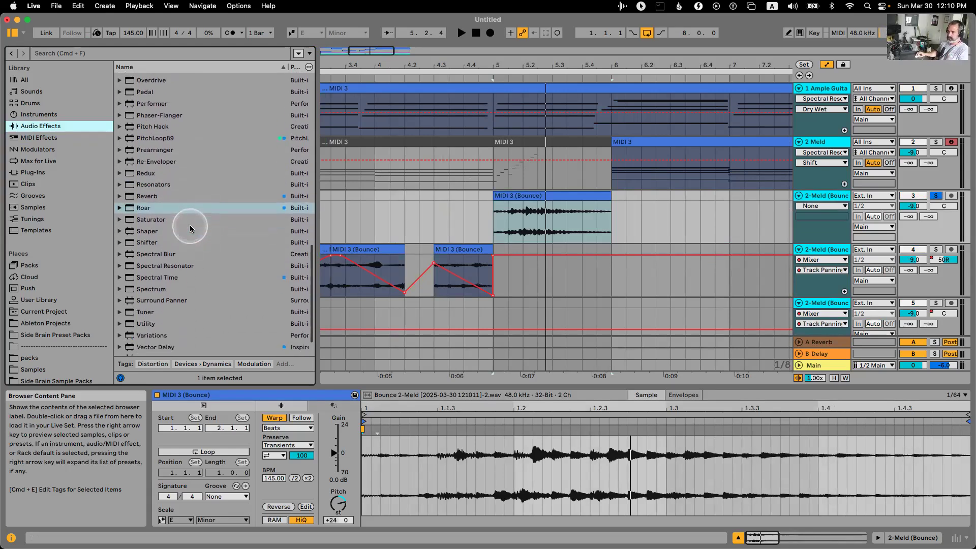
{"action": "scroll", "coordinate": [173, 193], "scroll_direction": "up", "scroll_amount": 8}
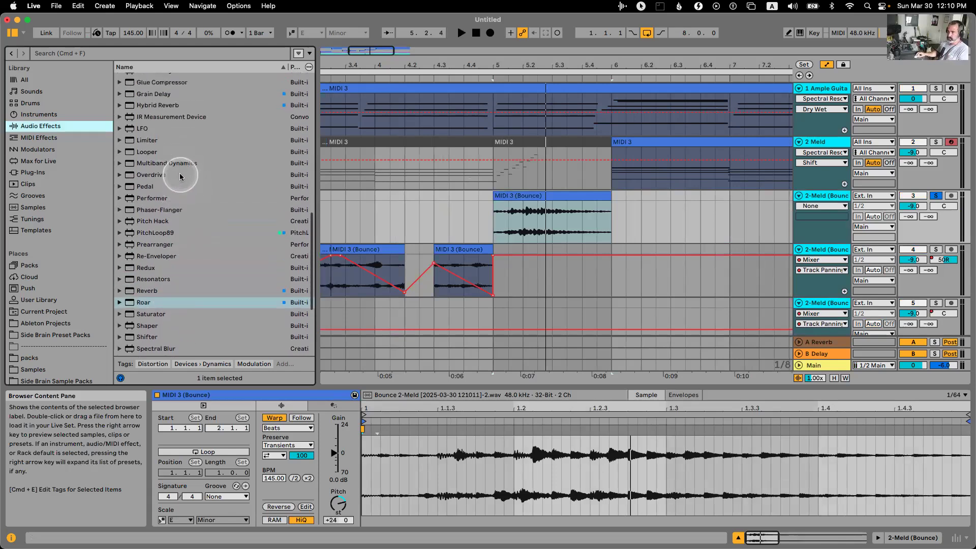
Load Hybrid Reverb on the bounce track with 1.03 s decay and a 98/2 blend.
{"action": "double_click", "coordinate": [162, 143]}
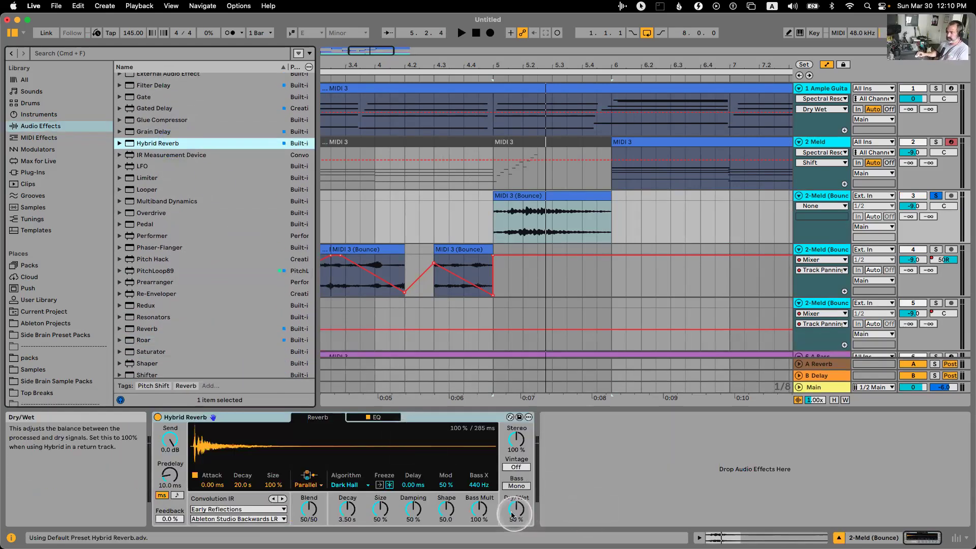
{"action": "left_click_drag", "start_coordinate": [347, 508], "coordinate": [347, 538]}
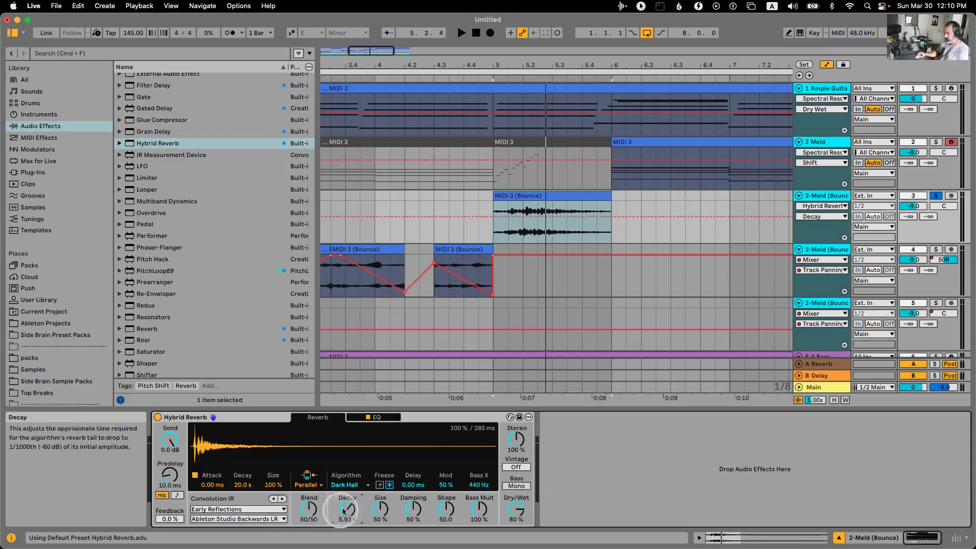
{"action": "left_click", "coordinate": [566, 214]}
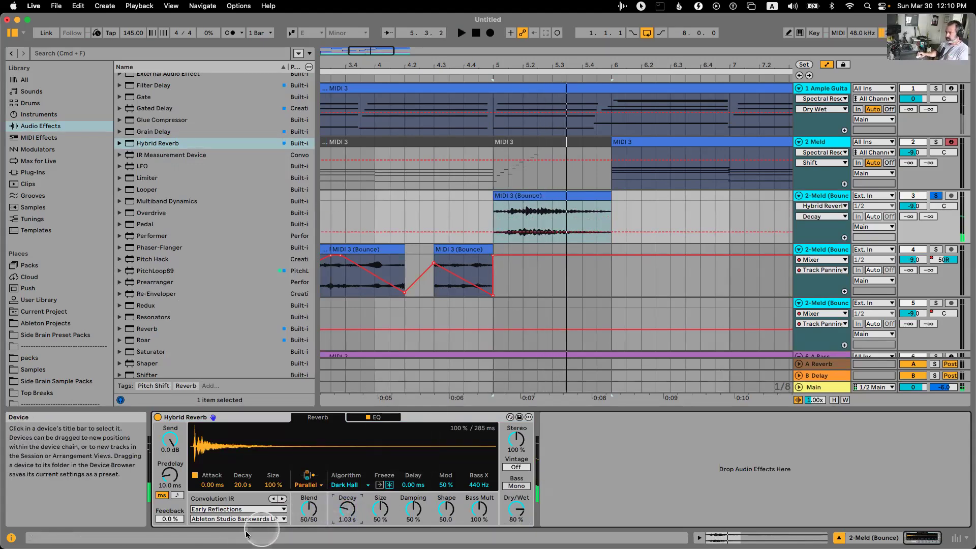
{"action": "left_click_drag", "start_coordinate": [306, 505], "coordinate": [307, 481]}
Choose the Textures › Marbles impulse response and lower the reverb dry/wet to 28%.
{"action": "left_click", "coordinate": [237, 509]}
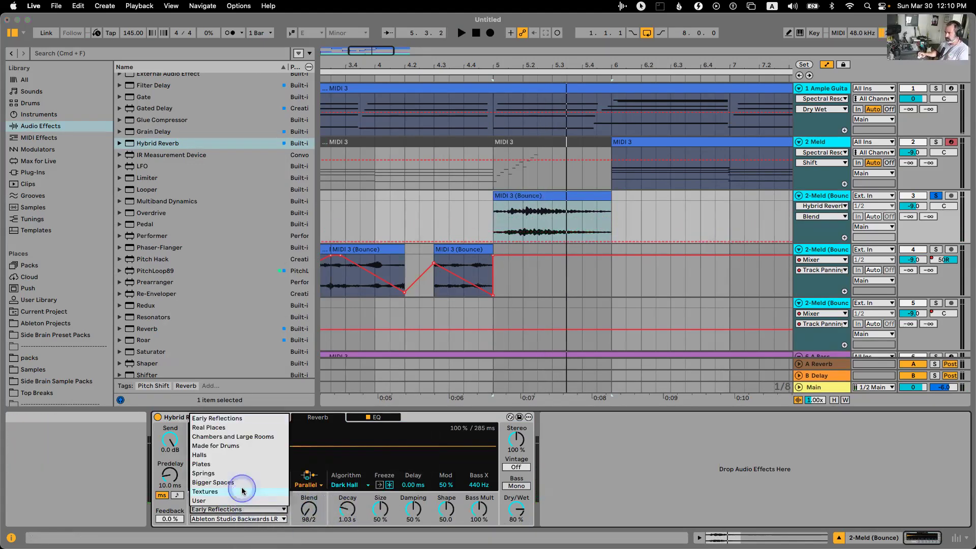
{"action": "left_click", "coordinate": [244, 490]}
{"action": "left_click", "coordinate": [242, 518]}
{"action": "left_click", "coordinate": [217, 400]}
{"action": "left_click_drag", "start_coordinate": [516, 510], "coordinate": [517, 516]}
Play back the reverb, select the bar 6–7 Meld clip and zoom out to the whole arrangement.
{"action": "key", "text": "space"}
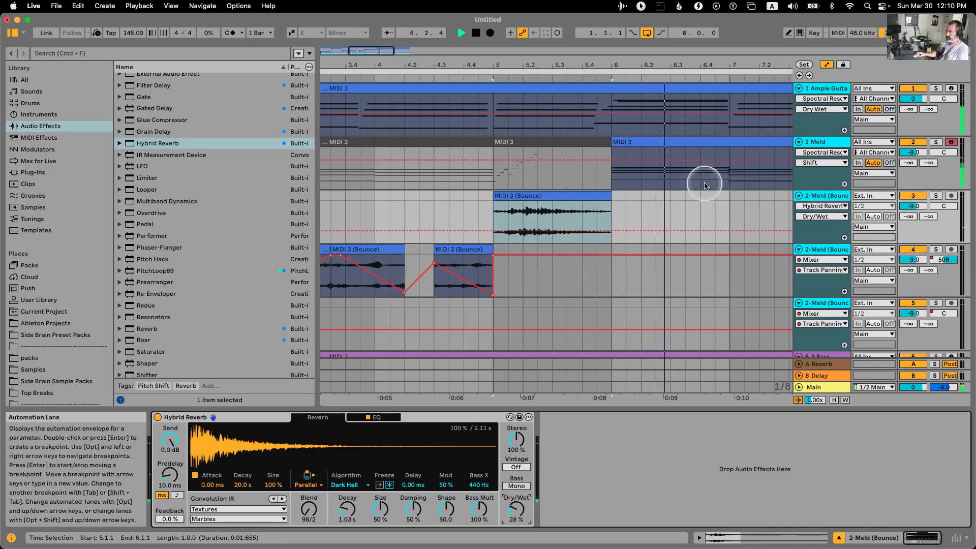
{"action": "scroll", "coordinate": [481, 187], "scroll_direction": "right", "scroll_amount": 5}
{"action": "left_click", "coordinate": [420, 174]}
{"action": "key", "text": "space"}
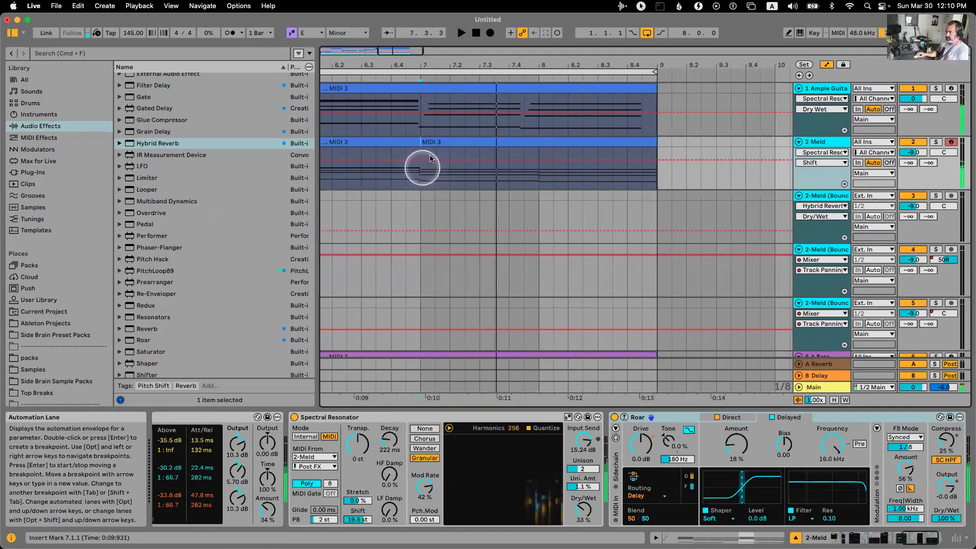
{"action": "left_click", "coordinate": [444, 148]}
{"action": "scroll", "coordinate": [444, 148], "scroll_direction": "left", "scroll_amount": 3}
{"action": "left_click", "coordinate": [420, 148]}
{"action": "left_click", "coordinate": [436, 58]}
{"action": "left_click_drag", "start_coordinate": [436, 57], "coordinate": [436, 41]}
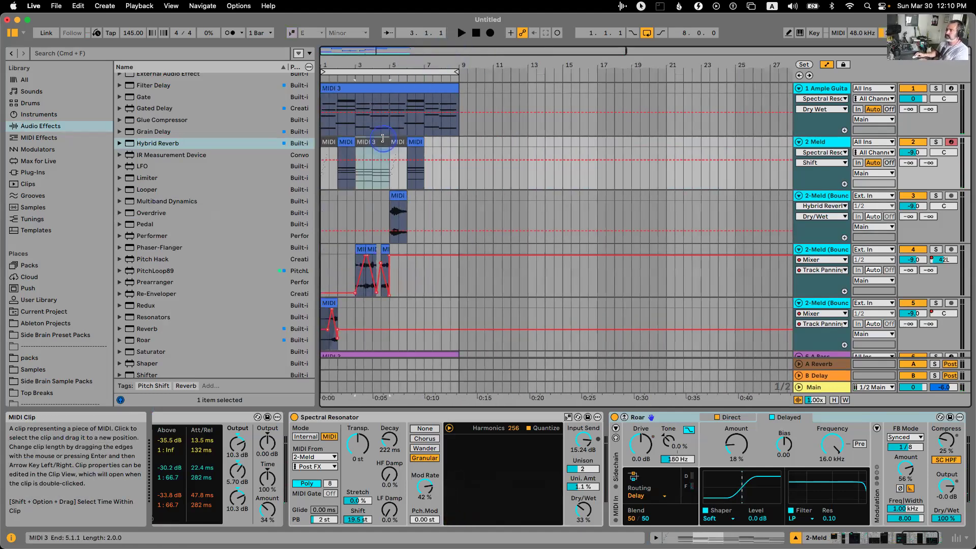
Hide all automation lanes and zoom in on bars 1 to 9.
{"action": "left_click", "coordinate": [330, 148]}
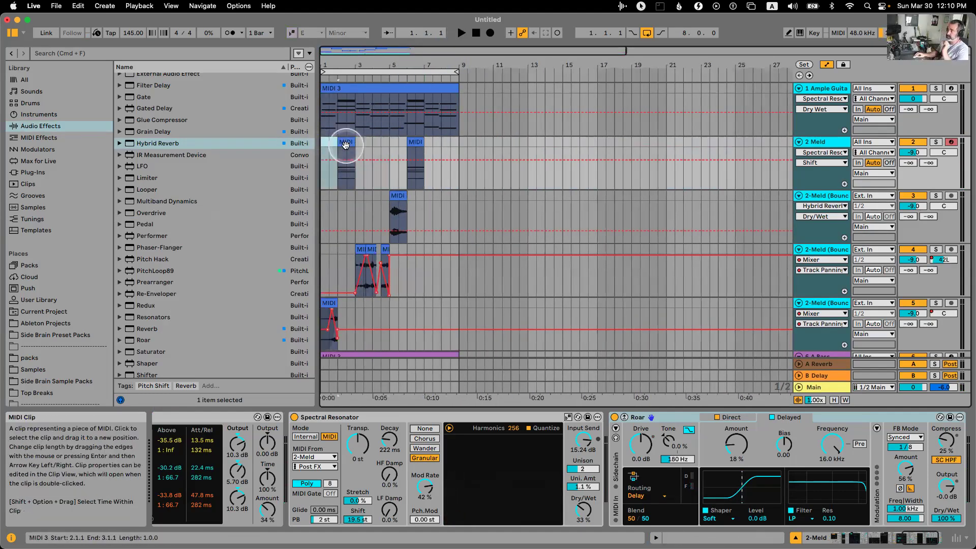
{"action": "key", "text": "a"}
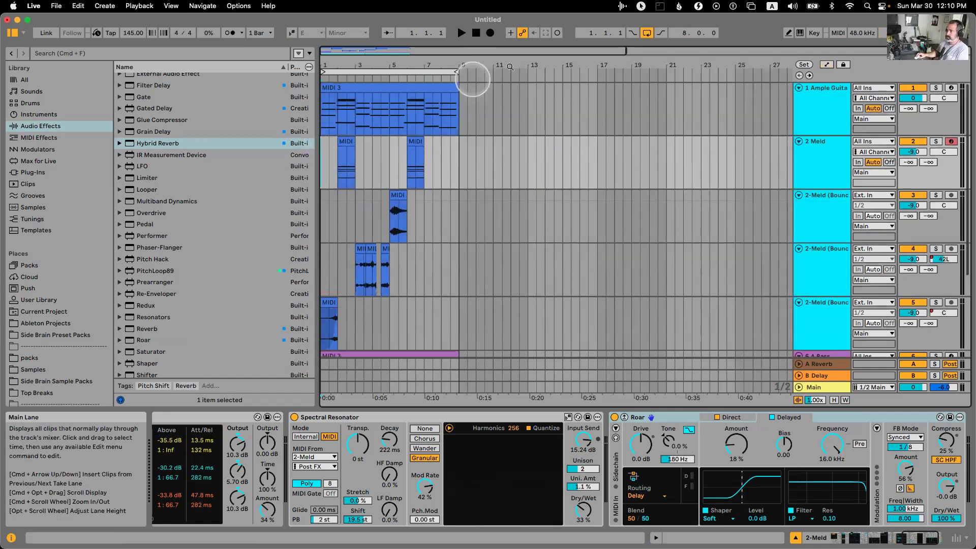
{"action": "left_click_drag", "start_coordinate": [324, 59], "coordinate": [324, 69]}
Fold the three Meld bounce tracks, the Meld track and the guitar track into thin rows.
{"action": "left_click", "coordinate": [818, 211]}
{"action": "key", "text": "Left"}
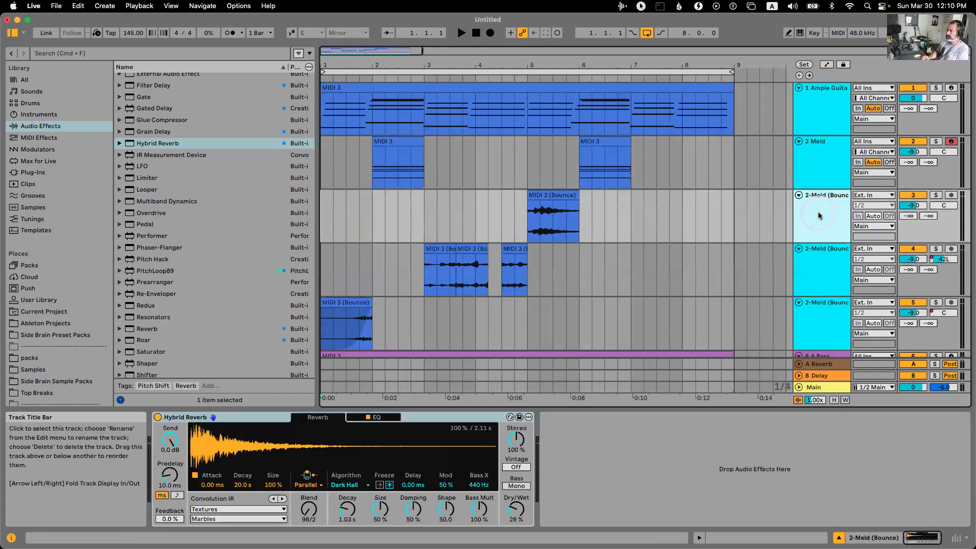
{"action": "left_click", "coordinate": [818, 211]}
{"action": "key", "text": "Left"}
{"action": "key", "text": "Left"}
{"action": "key", "text": "Up"}
{"action": "key", "text": "Up"}
{"action": "key", "text": "Up"}
{"action": "key", "text": "Left"}
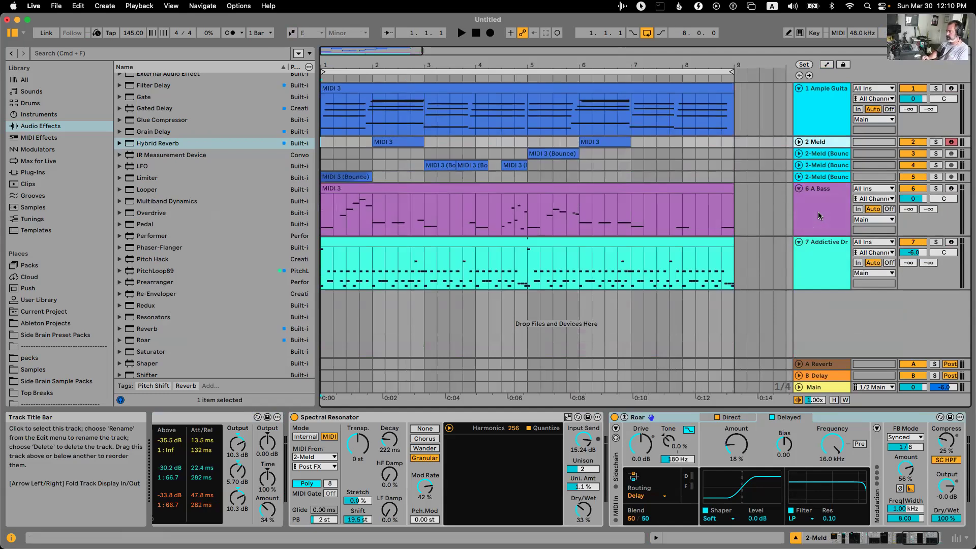
{"action": "key", "text": "Up"}
{"action": "key", "text": "Left"}
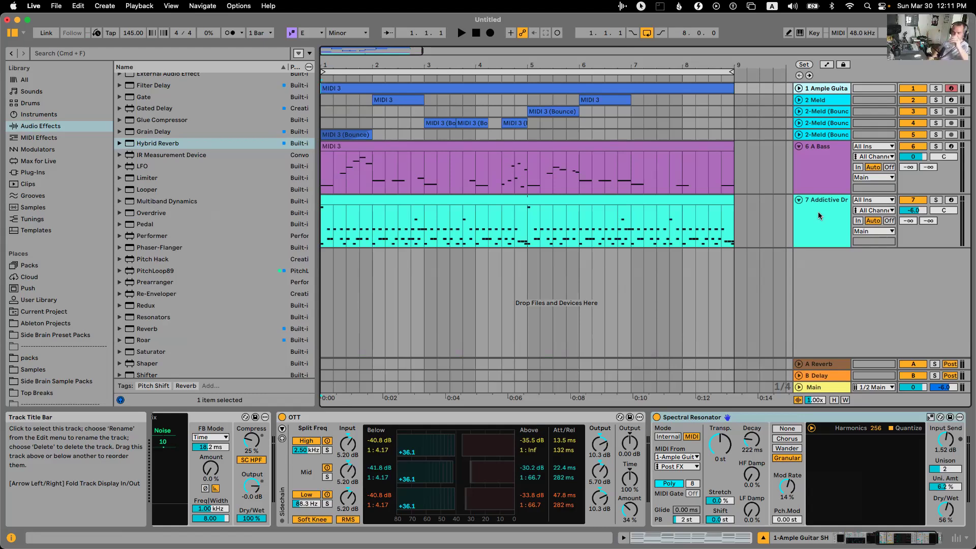
{"action": "left_click", "coordinate": [176, 26]}
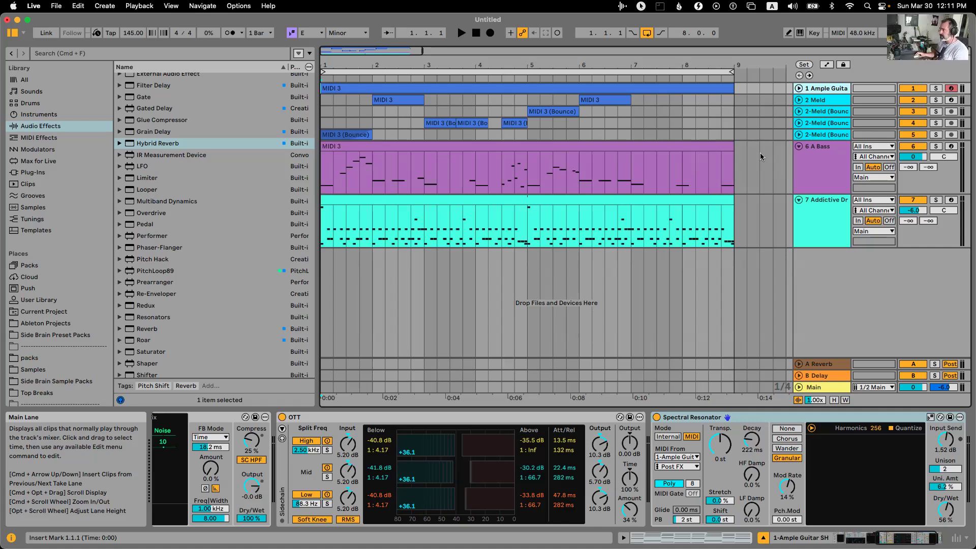
{"action": "left_click", "coordinate": [640, 121]}
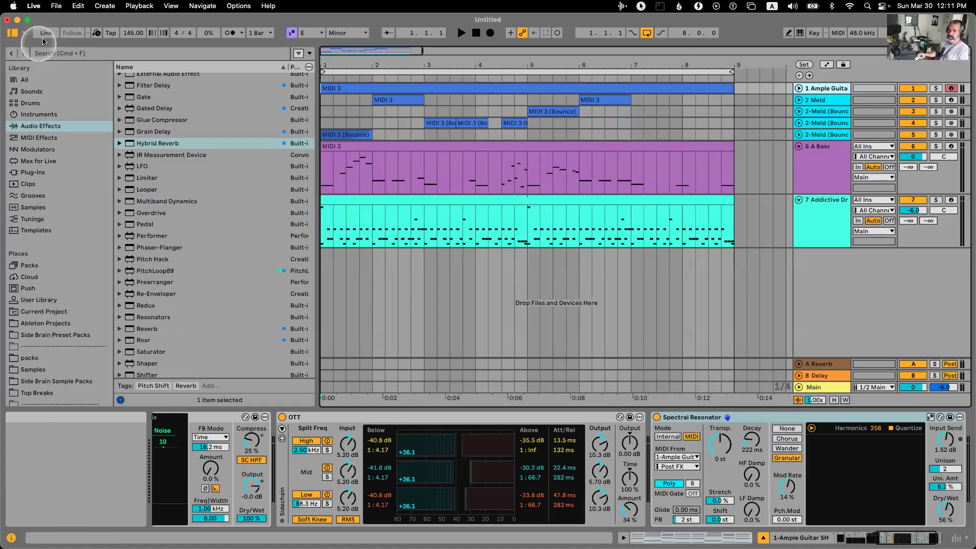
Show the tuning section in the browser and open the User Library.
{"action": "left_click", "coordinate": [5, 54]}
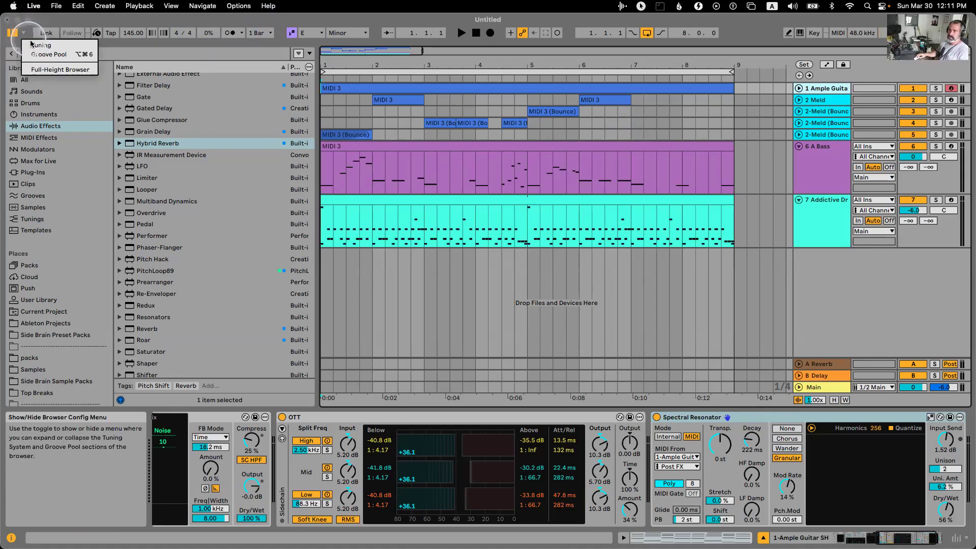
{"action": "left_click", "coordinate": [38, 43]}
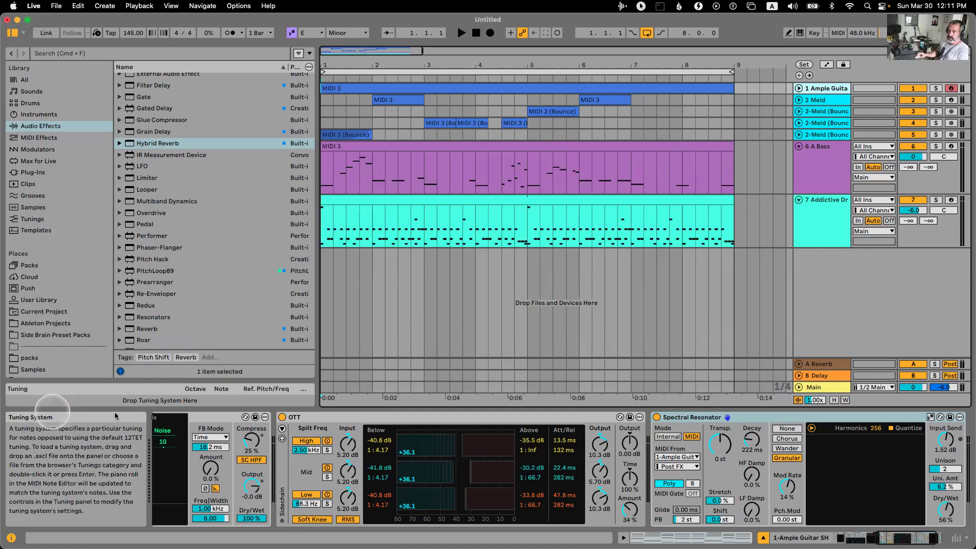
{"action": "scroll", "coordinate": [81, 131], "scroll_direction": "down", "scroll_amount": 5}
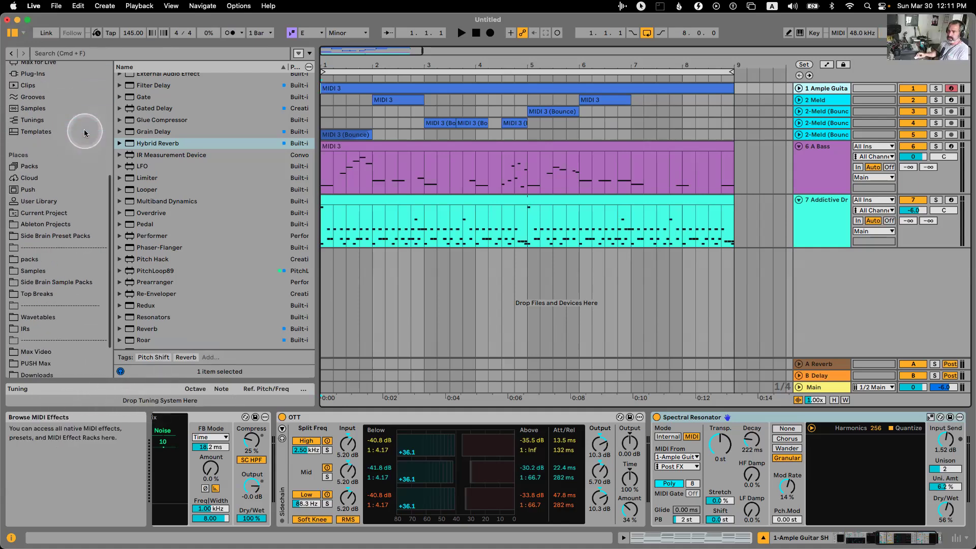
{"action": "left_click", "coordinate": [61, 235]}
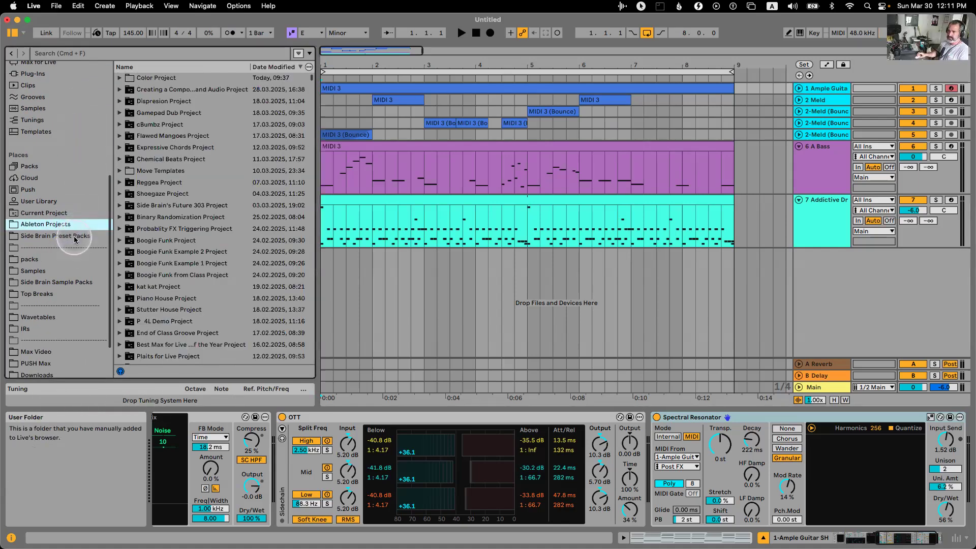
{"action": "left_click", "coordinate": [54, 216]}
{"action": "left_click", "coordinate": [57, 201]}
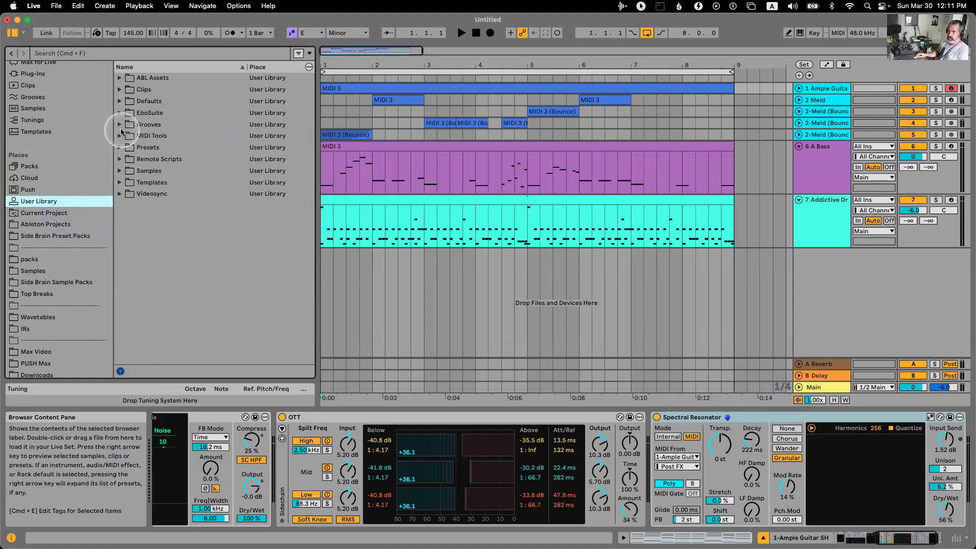
Expand Presets › MIDI Effects › Max MIDI Effect › Utilities and widen the browser.
{"action": "left_click", "coordinate": [120, 147]}
{"action": "left_click", "coordinate": [127, 182]}
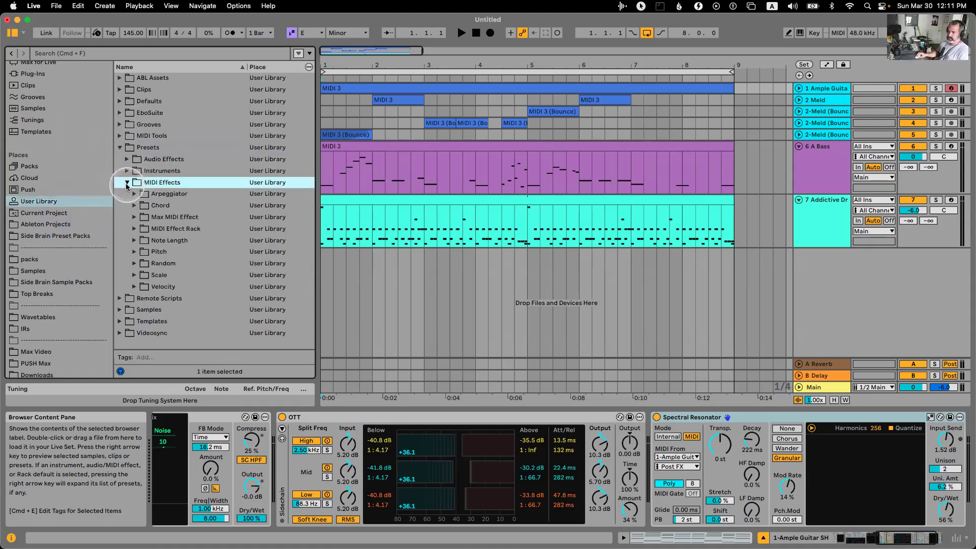
{"action": "left_click", "coordinate": [134, 217]}
{"action": "left_click_drag", "start_coordinate": [315, 229], "coordinate": [463, 202]}
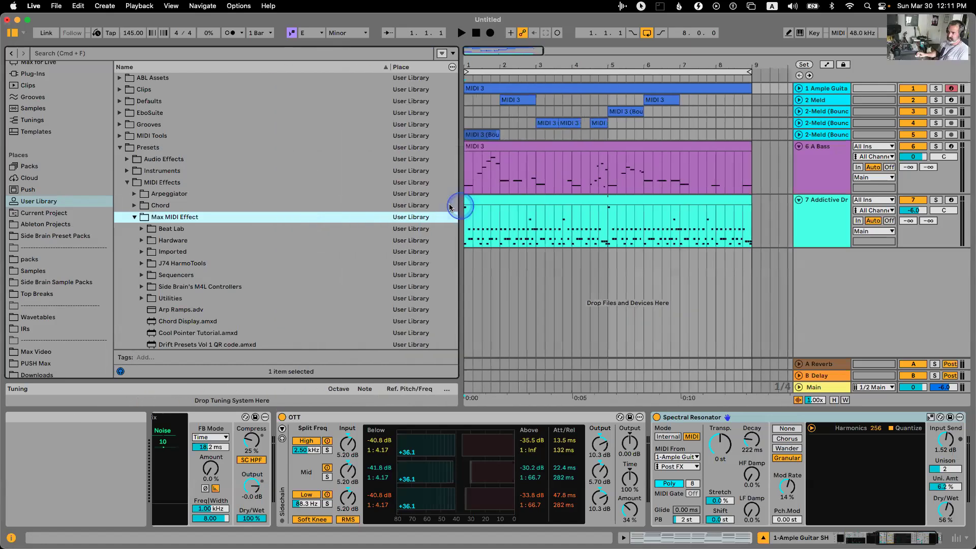
{"action": "scroll", "coordinate": [298, 224], "scroll_direction": "down", "scroll_amount": 5}
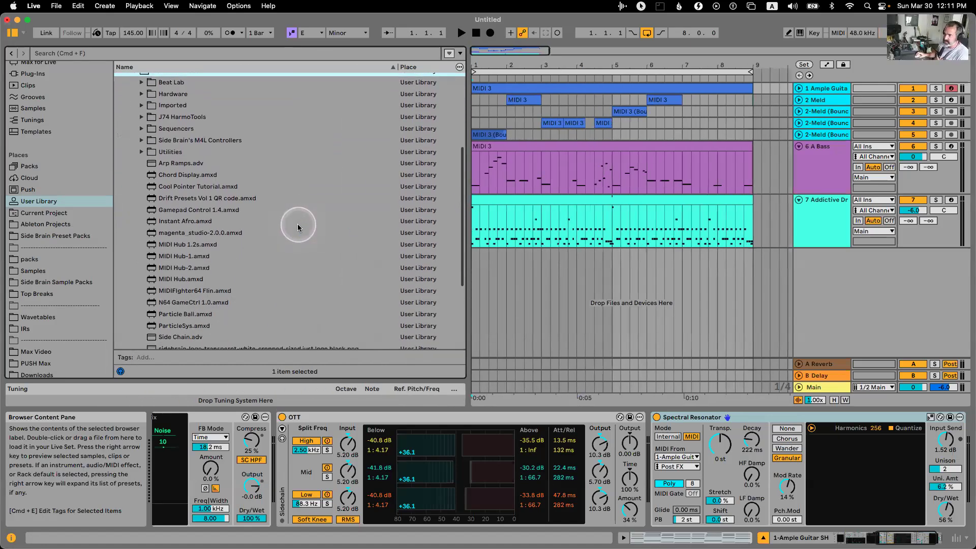
{"action": "scroll", "coordinate": [297, 223], "scroll_direction": "down", "scroll_amount": 2}
{"action": "left_click", "coordinate": [137, 138]}
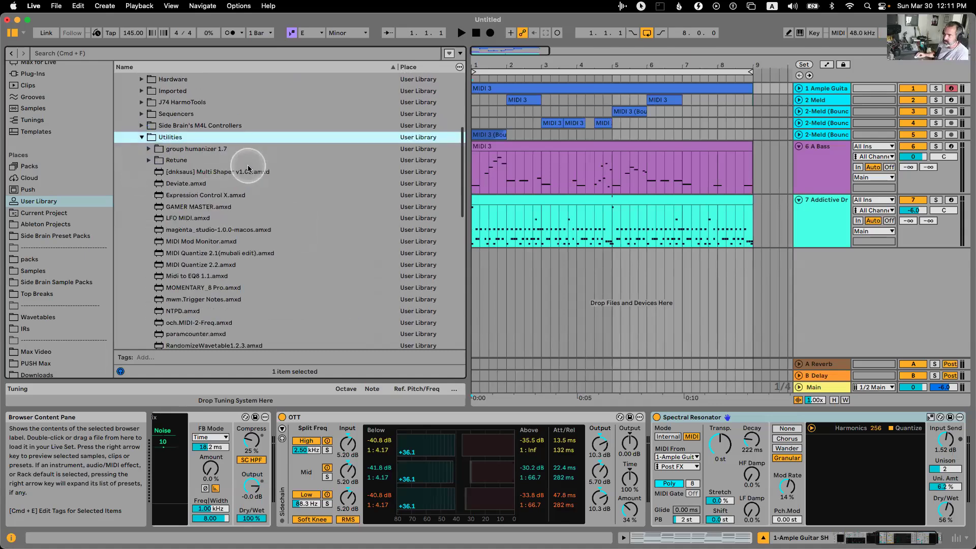
Step through the Utilities devices, including SM MIDI Arpeggio 11 2.0 and Smooth Automator MIDI.
{"action": "scroll", "coordinate": [277, 180], "scroll_direction": "down", "scroll_amount": 1}
{"action": "scroll", "coordinate": [278, 179], "scroll_direction": "down", "scroll_amount": 4}
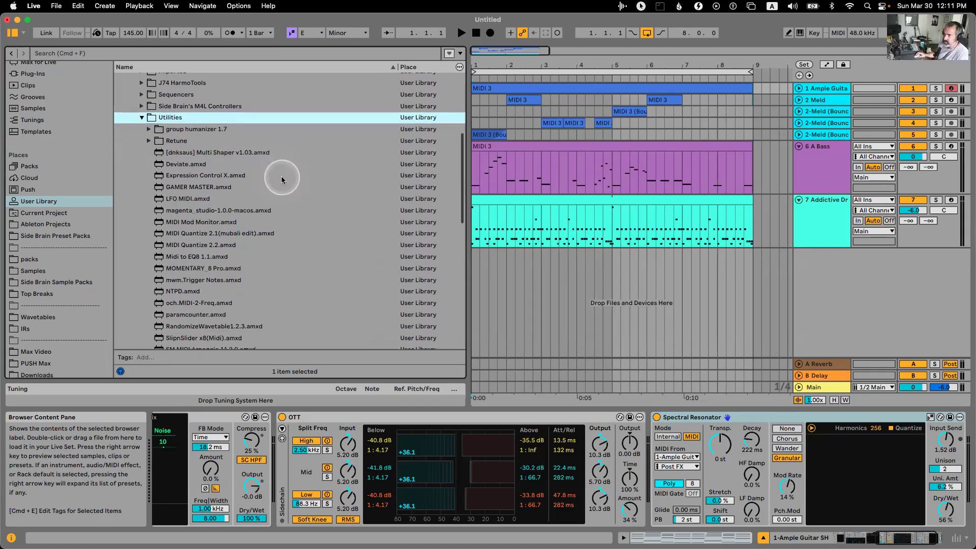
{"action": "scroll", "coordinate": [282, 179], "scroll_direction": "down", "scroll_amount": 2}
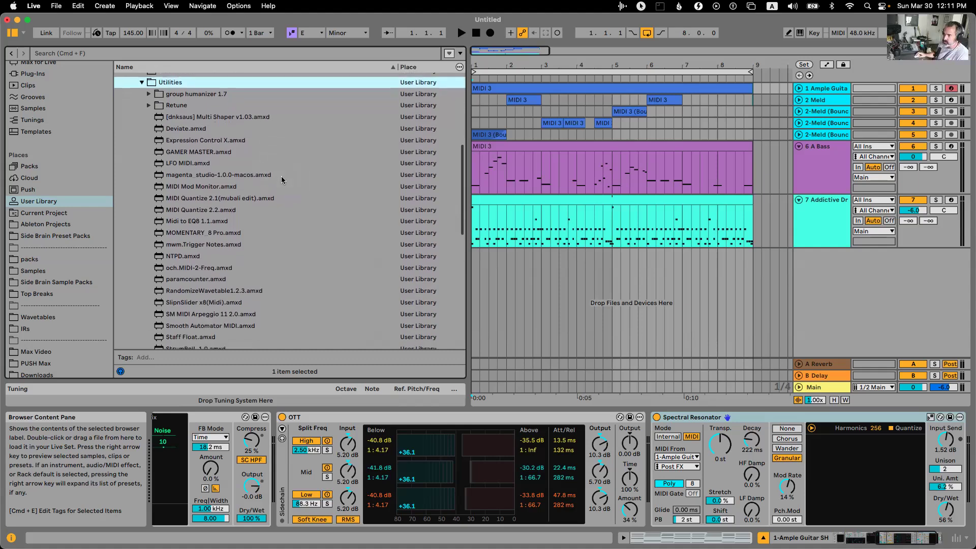
{"action": "scroll", "coordinate": [281, 179], "scroll_direction": "down", "scroll_amount": 4}
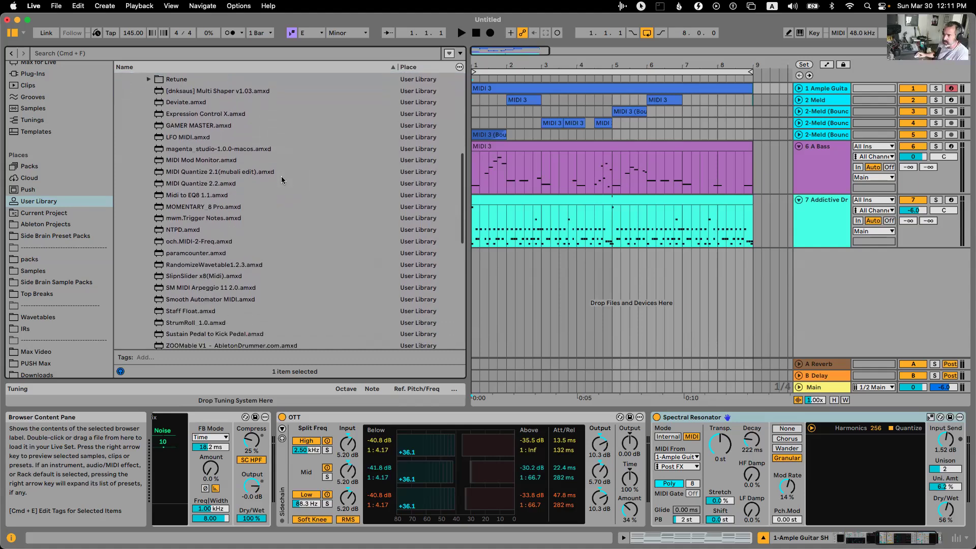
{"action": "scroll", "coordinate": [281, 179], "scroll_direction": "down", "scroll_amount": 2}
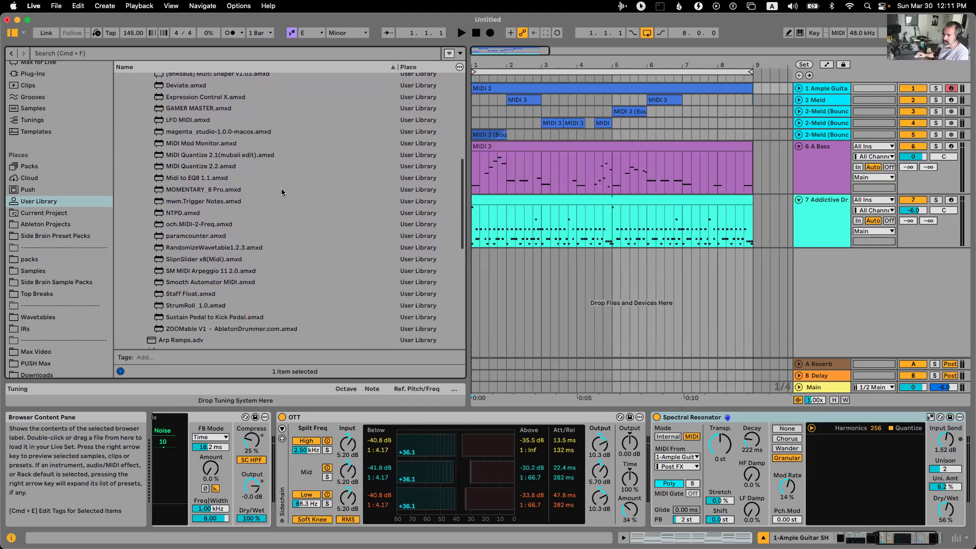
{"action": "left_click", "coordinate": [229, 236]}
{"action": "left_click", "coordinate": [270, 248]}
{"action": "left_click", "coordinate": [275, 258]}
{"action": "left_click", "coordinate": [280, 271]}
{"action": "left_click", "coordinate": [285, 282]}
{"action": "left_click", "coordinate": [286, 271]}
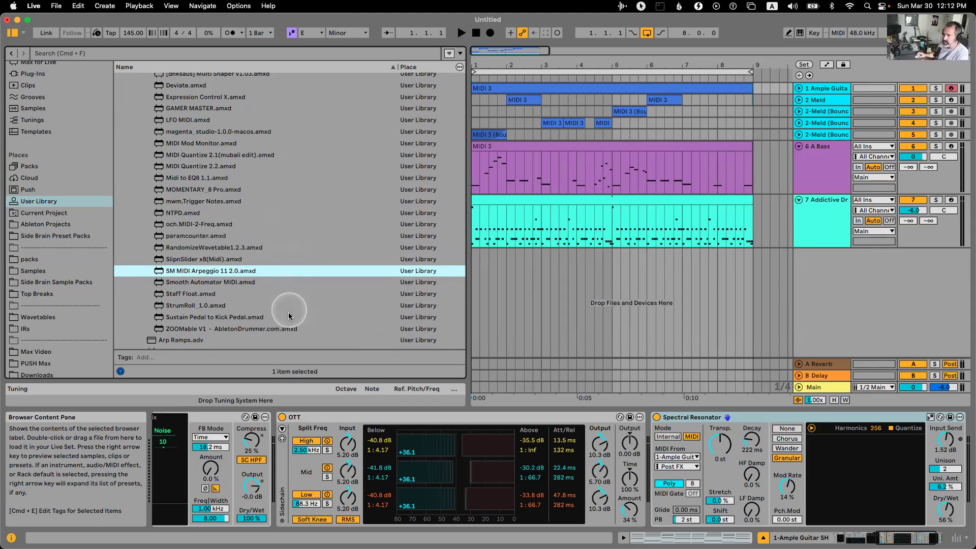
Review ZOOMable V1 and the devices around RandomizeWavetable1.2.3.amxd before switching applications.
{"action": "left_click", "coordinate": [306, 329]}
{"action": "left_click", "coordinate": [253, 275]}
{"action": "left_click", "coordinate": [267, 260]}
{"action": "left_click", "coordinate": [268, 273]}
{"action": "left_click", "coordinate": [269, 282]}
{"action": "left_click", "coordinate": [271, 249]}
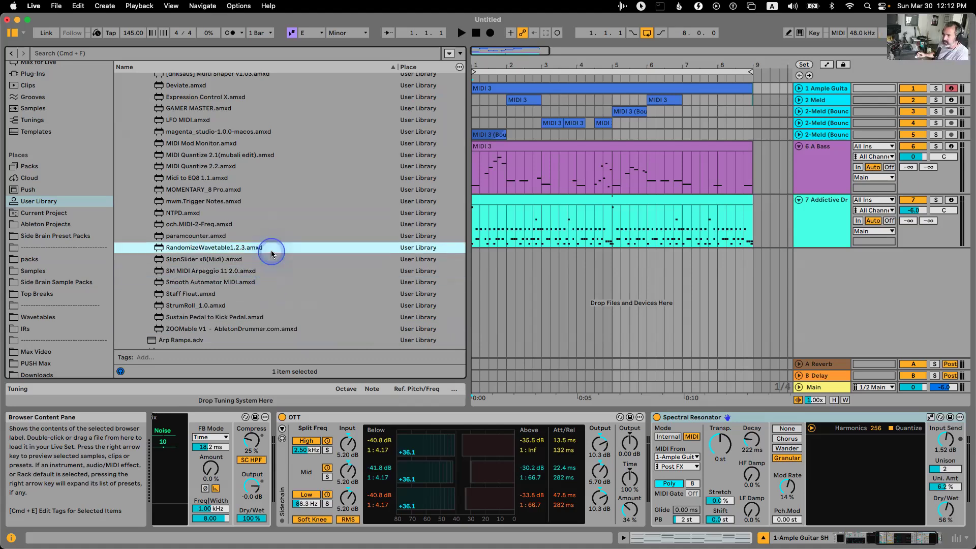
{"action": "left_click", "coordinate": [272, 271]}
{"action": "left_click", "coordinate": [272, 282]}
{"action": "left_click", "coordinate": [255, 246]}
{"action": "scroll", "coordinate": [264, 235], "scroll_direction": "up", "scroll_amount": 3}
{"action": "key", "text": "cmd+Tab"}
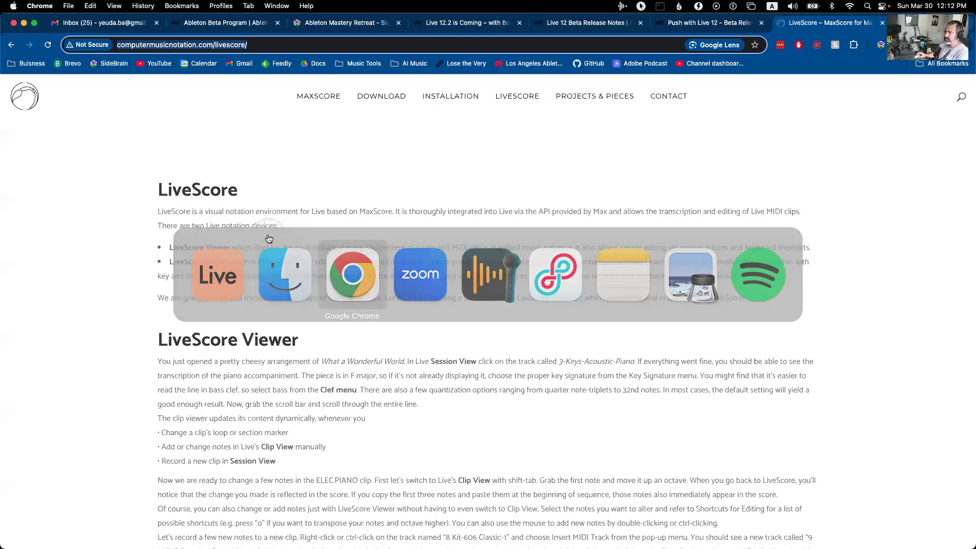
Load maxforlive.com in a new Chrome tab.
{"action": "key", "text": "super+t"}
{"action": "type", "text": "maxof"}
{"action": "key", "text": "BackSpace"}
{"action": "key", "text": "BackSpace"}
{"action": "type", "text": "forlive.com"}
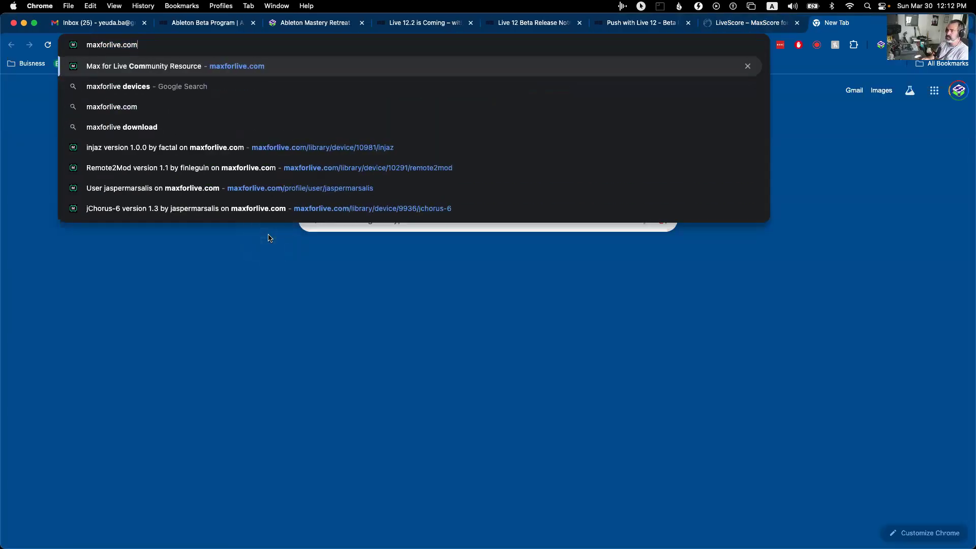
{"action": "key", "text": "Return"}
Search the library for 'tuning', open the Tuning Editor 2.2 details, then return to Live.
{"action": "left_click", "coordinate": [452, 84]}
{"action": "type", "text": "tum"}
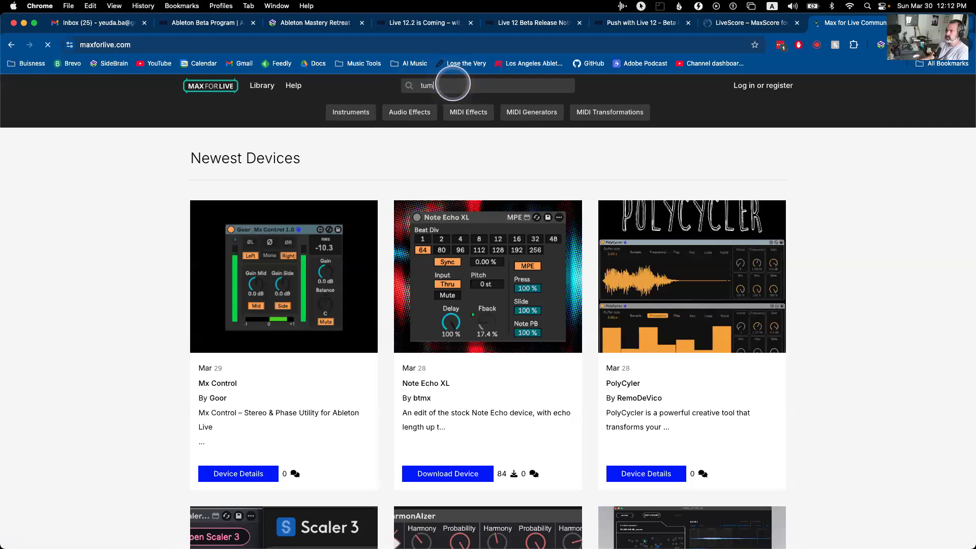
{"action": "type", "text": "ngs"}
{"action": "key", "text": "Return"}
{"action": "left_click", "coordinate": [460, 85]}
{"action": "type", "text": "tunin"}
{"action": "key", "text": "BackSpace"}
{"action": "key", "text": "BackSpace"}
{"action": "key", "text": "BackSpace"}
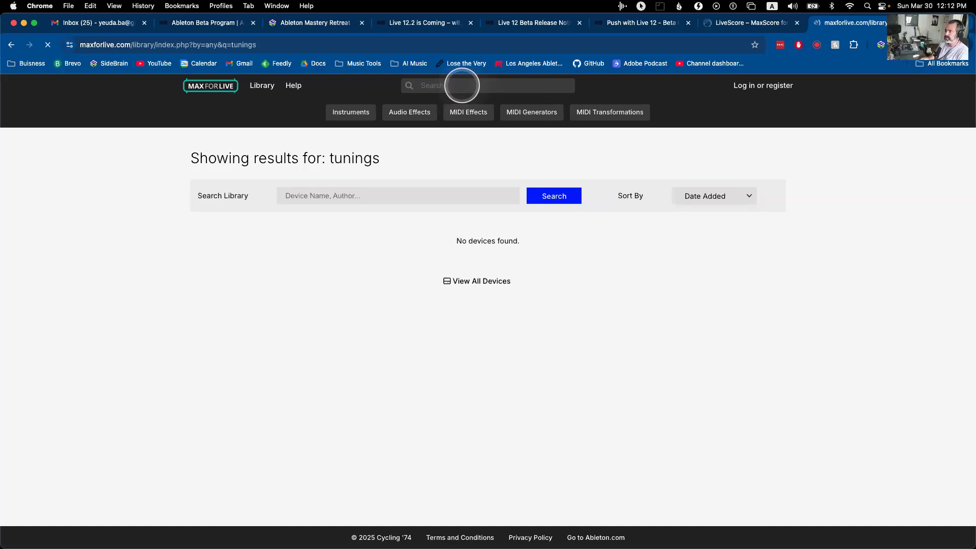
{"action": "key", "text": "Return"}
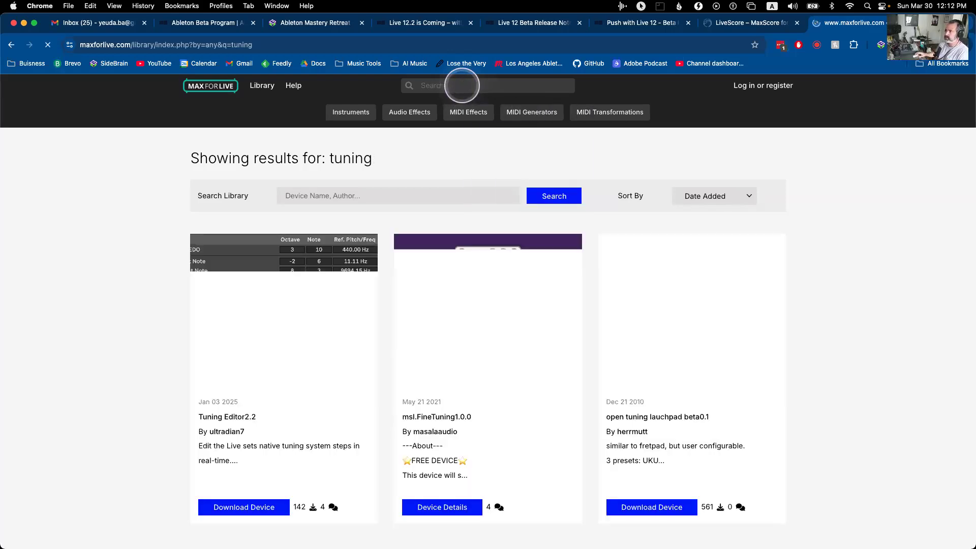
{"action": "left_click", "coordinate": [271, 317]}
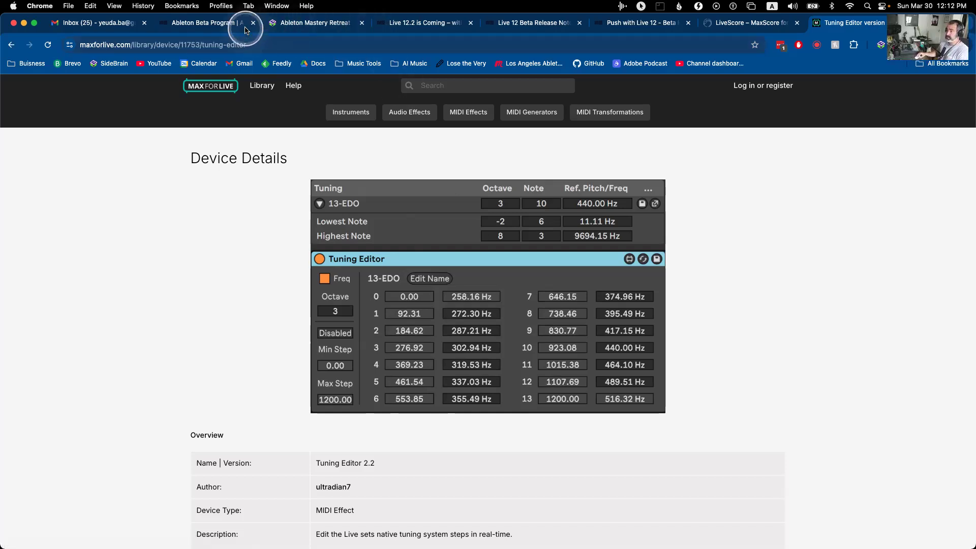
{"action": "key", "text": "super+Tab"}
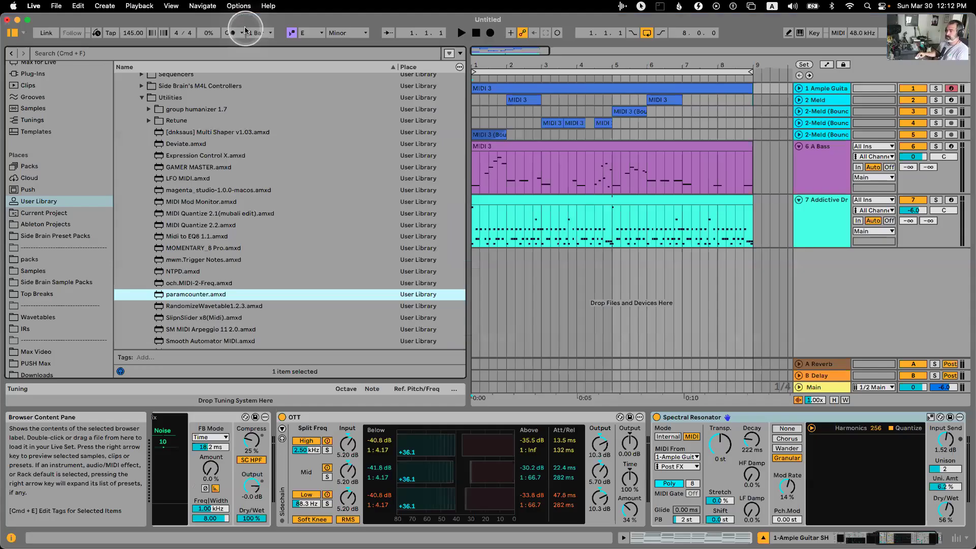
{"action": "left_click", "coordinate": [764, 178]}
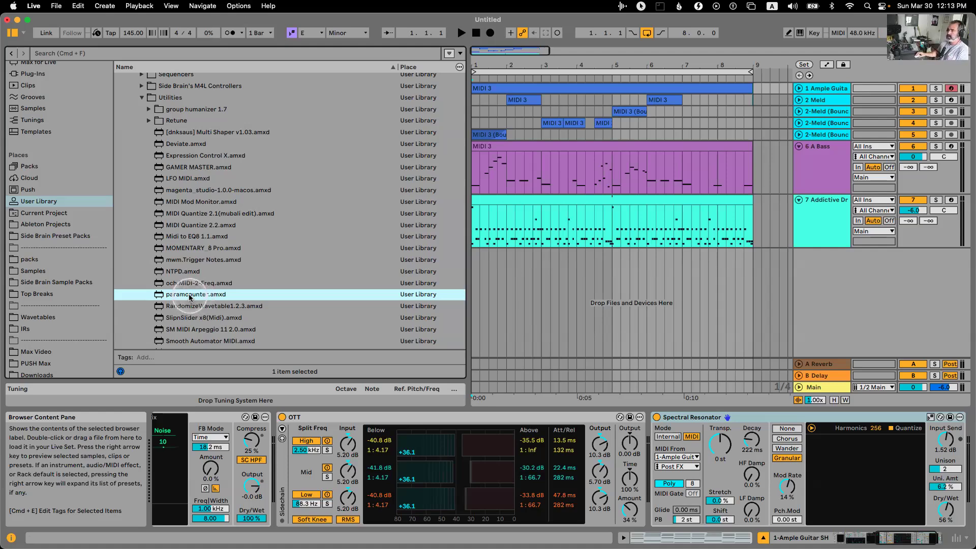
{"action": "key", "text": "super+Tab"}
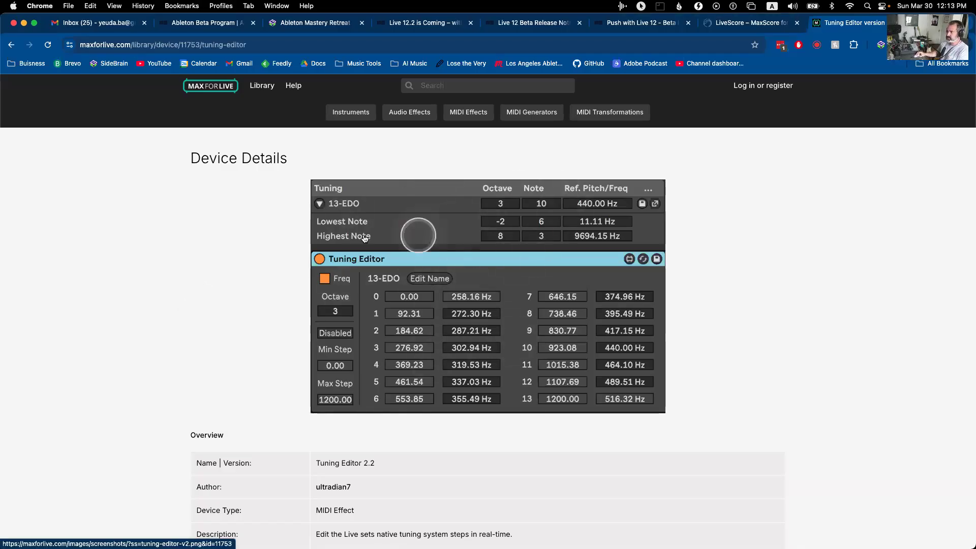
{"action": "scroll", "coordinate": [440, 300], "scroll_direction": "down", "scroll_amount": 5}
{"action": "scroll", "coordinate": [440, 300], "scroll_direction": "down", "scroll_amount": 10}
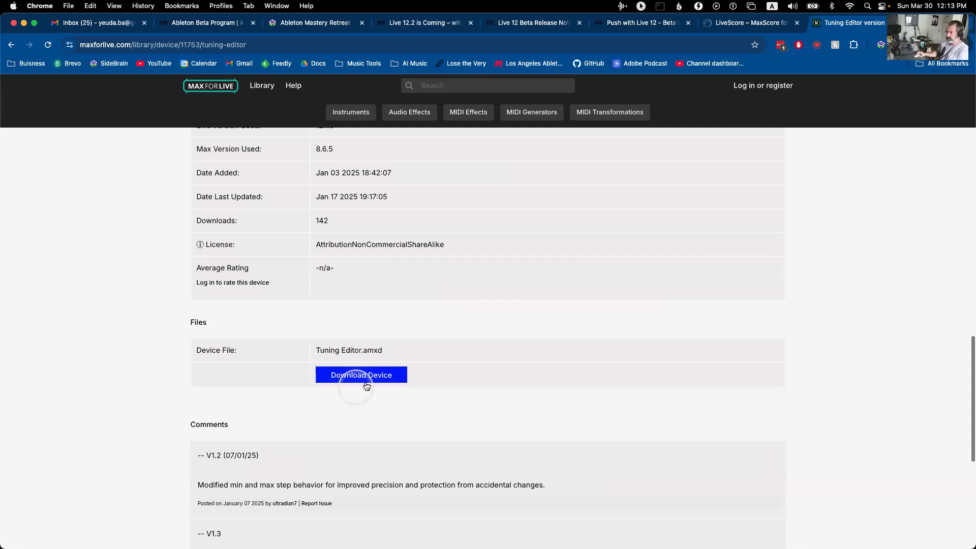
{"action": "left_click", "coordinate": [207, 44]}
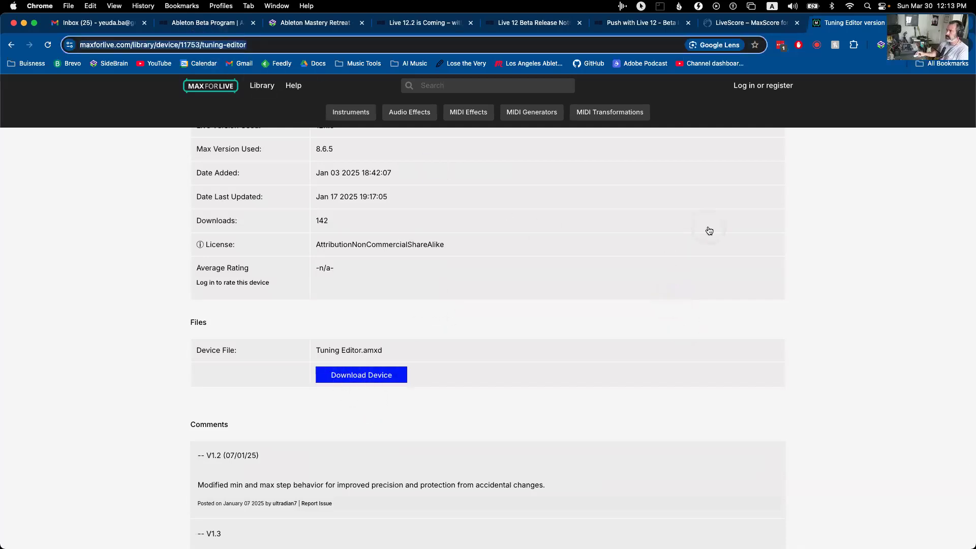
{"action": "key", "text": "super+Tab"}
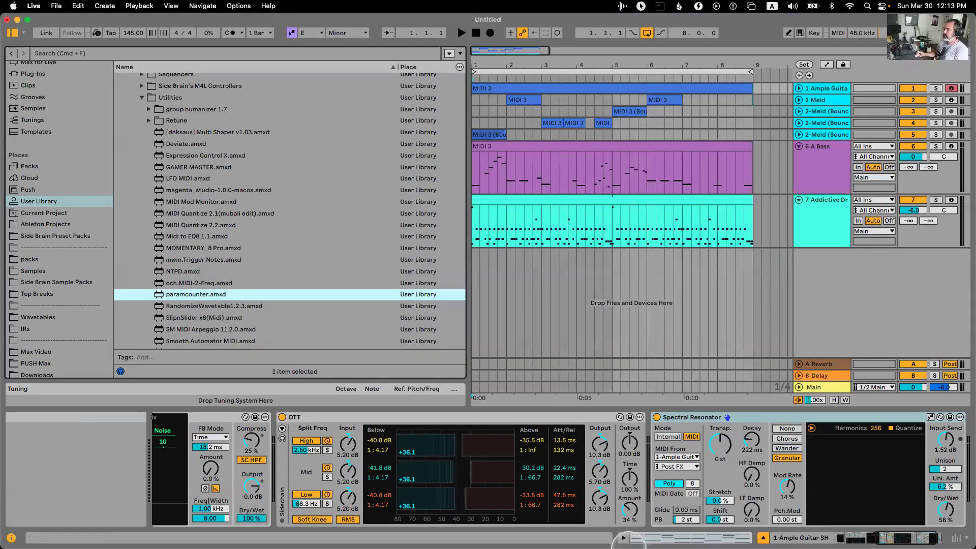
{"action": "left_click", "coordinate": [552, 529]}
{"action": "left_click", "coordinate": [499, 137]}
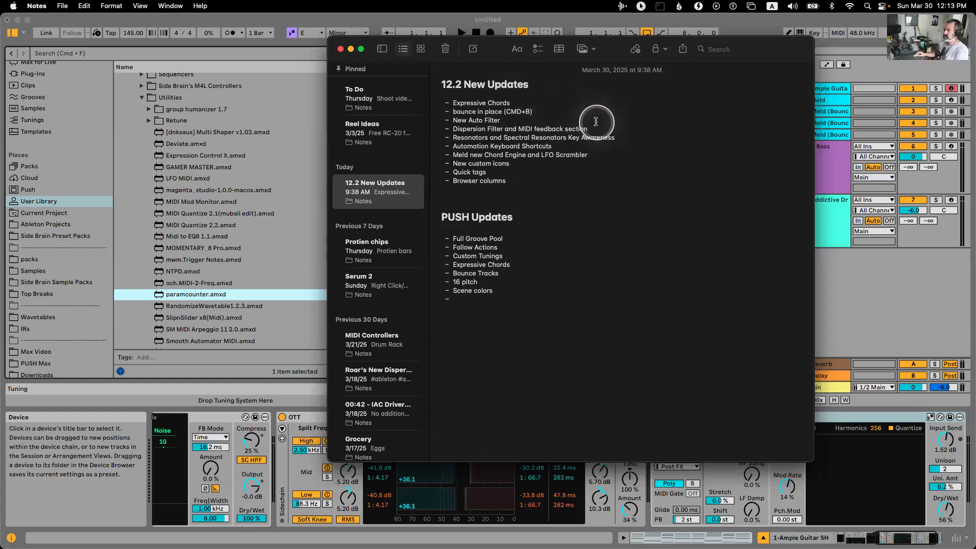
{"action": "left_click", "coordinate": [818, 143]}
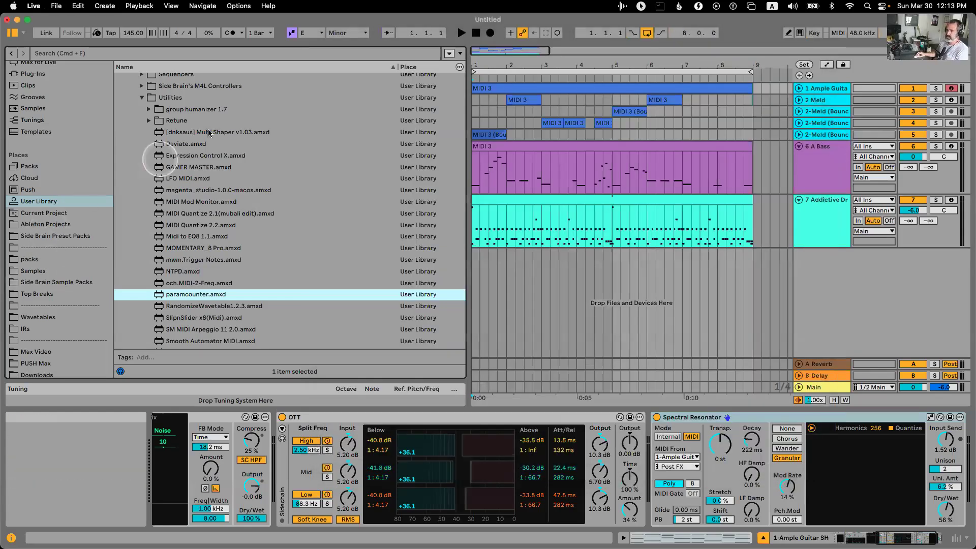
{"action": "right_click", "coordinate": [393, 70]}
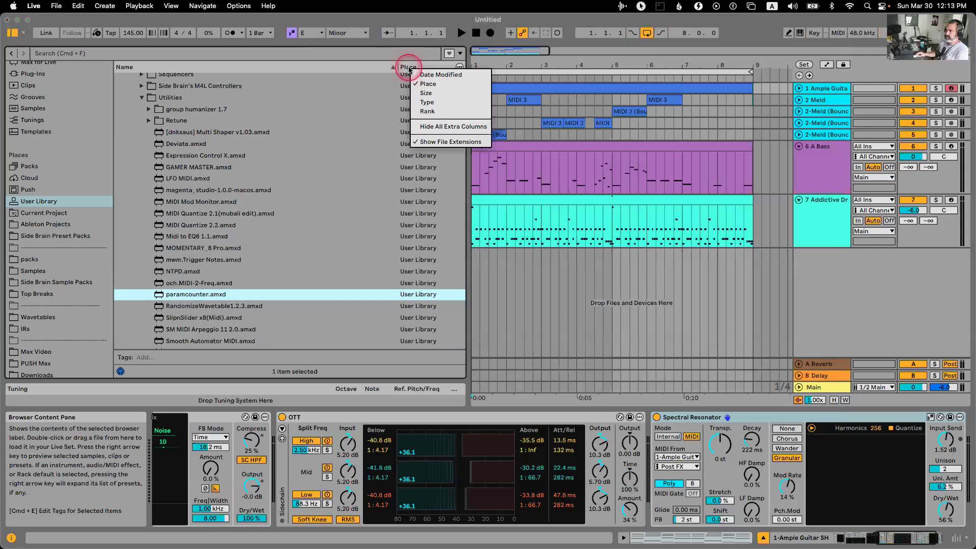
{"action": "left_click", "coordinate": [427, 103]}
{"action": "right_click", "coordinate": [437, 69]}
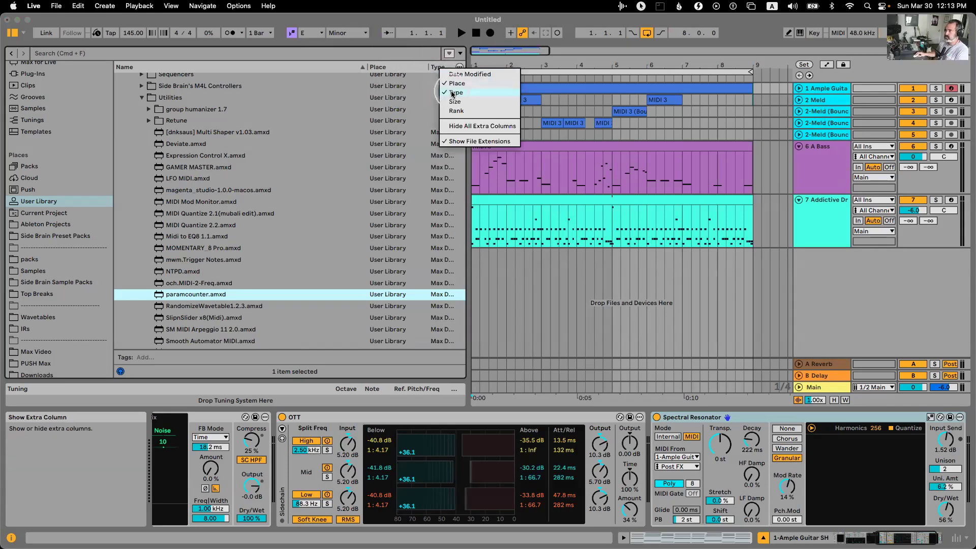
{"action": "left_click", "coordinate": [443, 101]}
{"action": "right_click", "coordinate": [441, 69]}
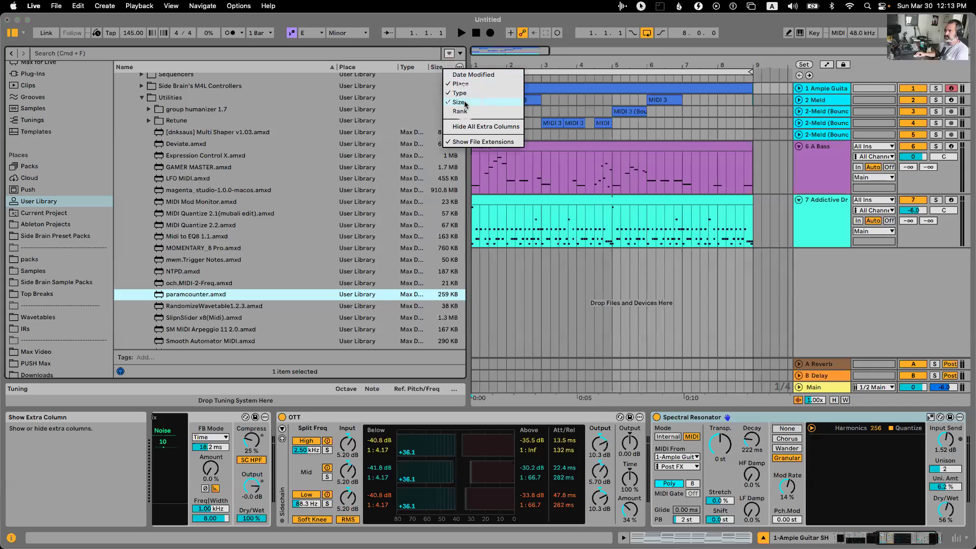
{"action": "left_click", "coordinate": [465, 102]}
{"action": "right_click", "coordinate": [438, 68]}
{"action": "left_click", "coordinate": [462, 93]}
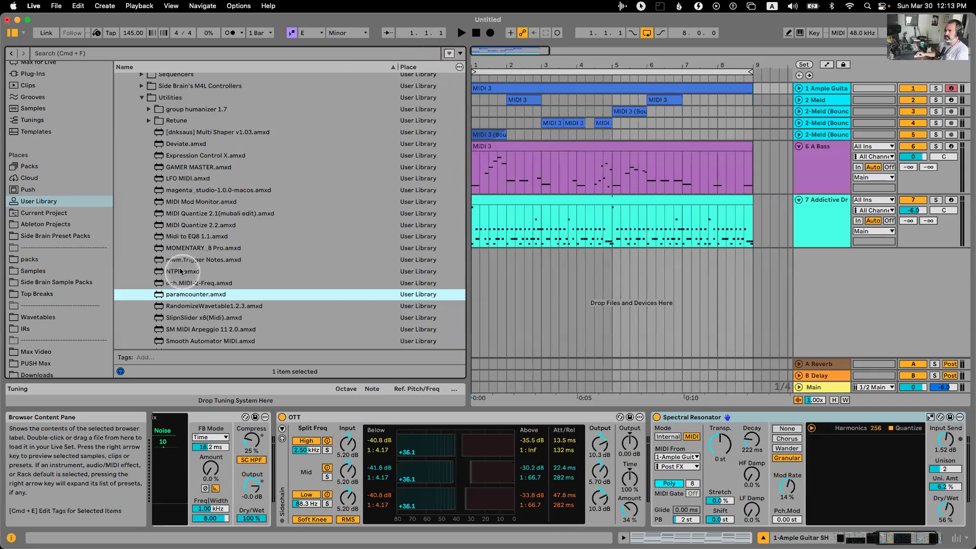
{"action": "left_click", "coordinate": [33, 294]}
{"action": "right_click", "coordinate": [33, 295]}
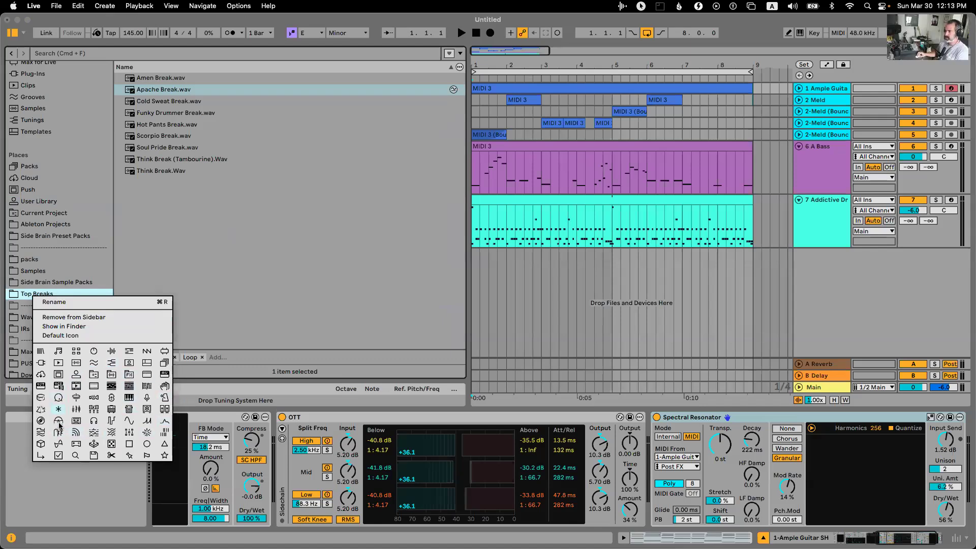
{"action": "key", "text": "Escape"}
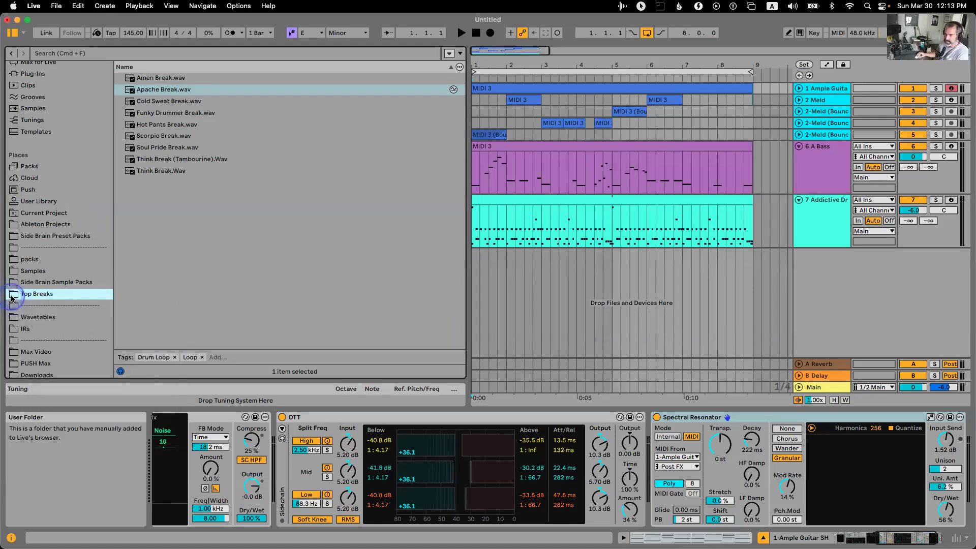
{"action": "scroll", "coordinate": [32, 294], "scroll_direction": "down", "scroll_amount": 5}
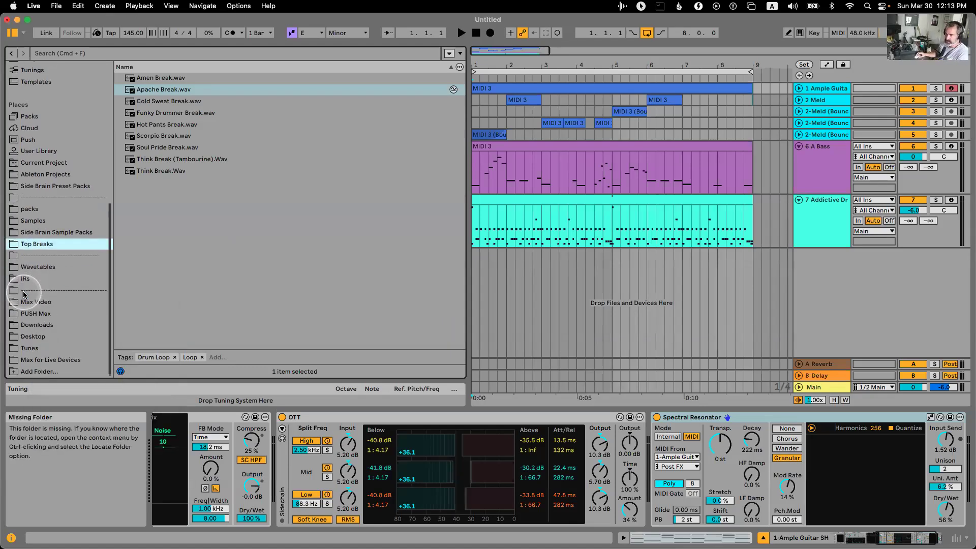
{"action": "right_click", "coordinate": [31, 245]}
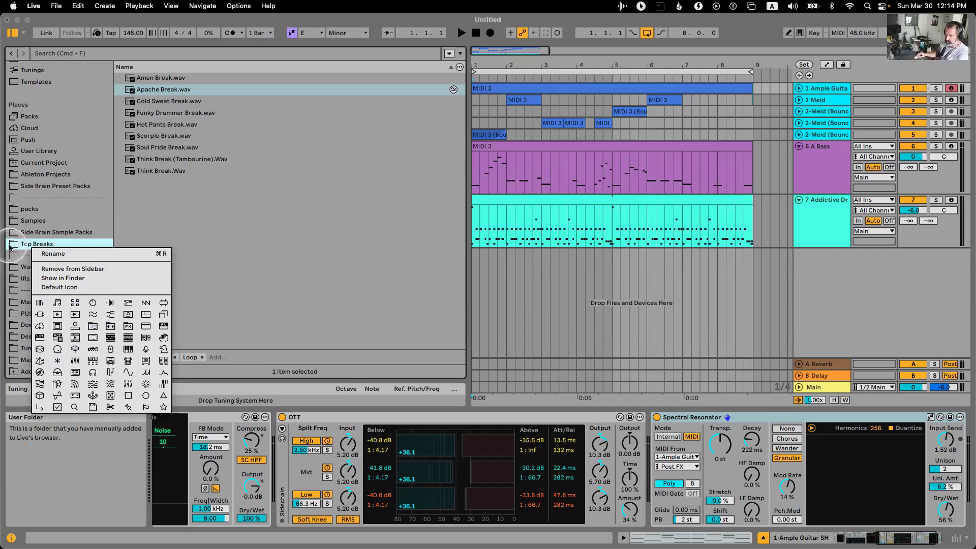
{"action": "left_click", "coordinate": [97, 244]}
{"action": "left_click", "coordinate": [223, 358]}
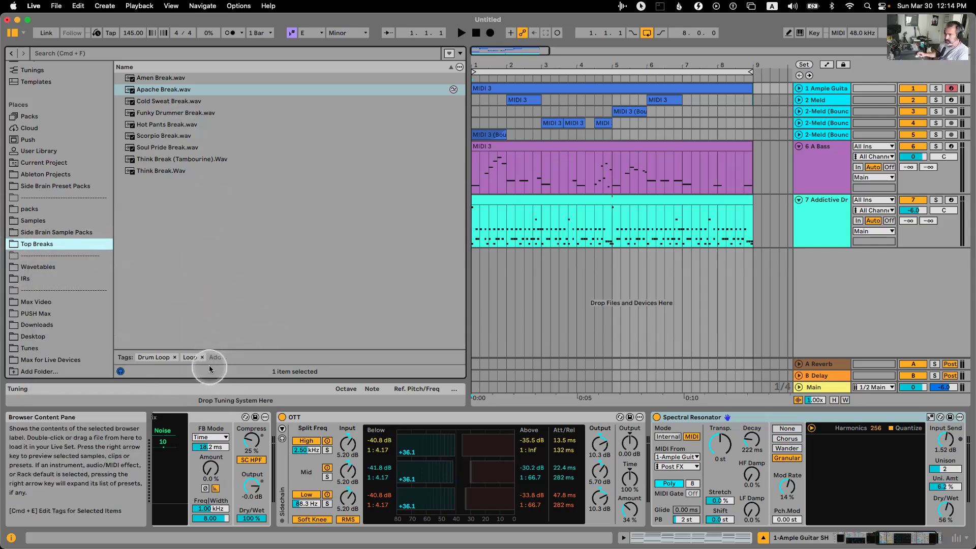
List the built-in Instruments and select DS Tom to view its tags.
{"action": "scroll", "coordinate": [59, 163], "scroll_direction": "up", "scroll_amount": 10}
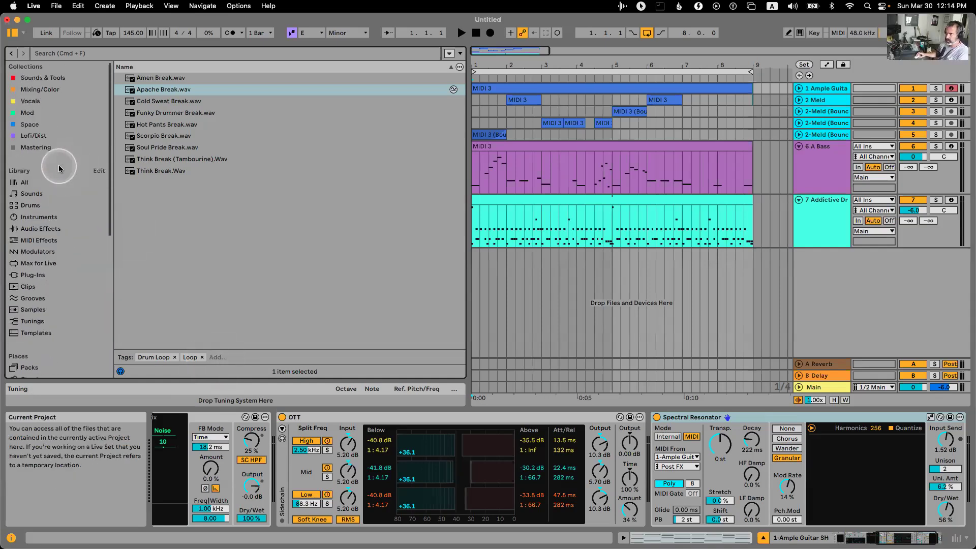
{"action": "left_click", "coordinate": [48, 217]}
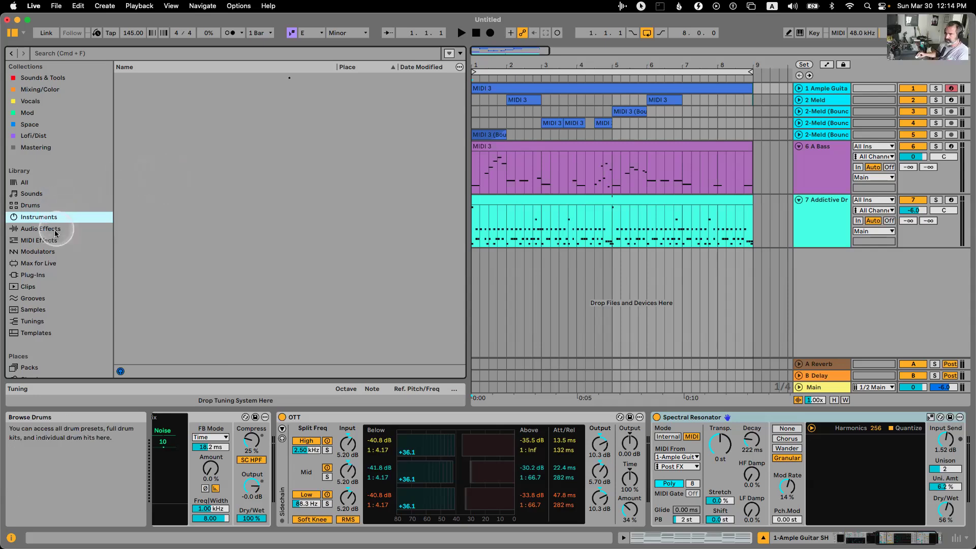
{"action": "left_click", "coordinate": [163, 217]}
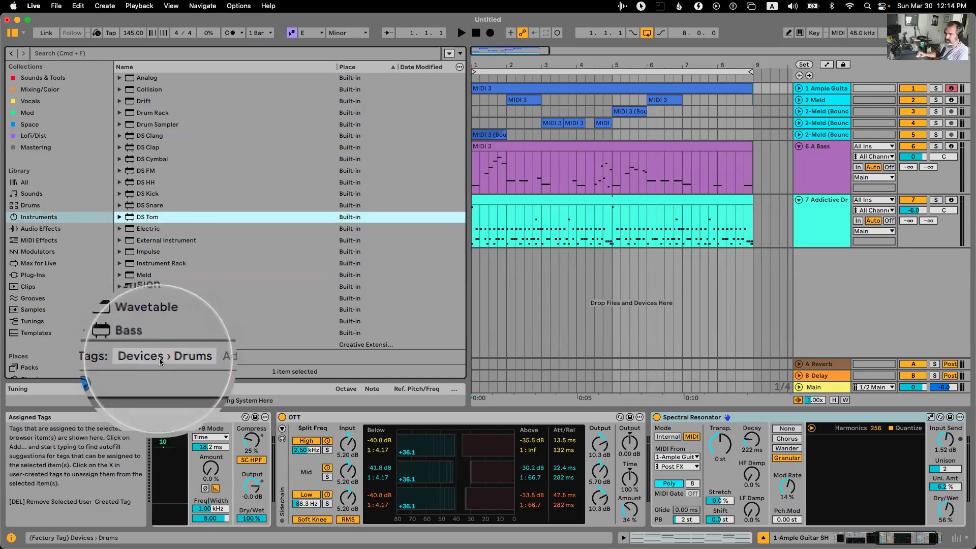
{"action": "left_click", "coordinate": [203, 358]}
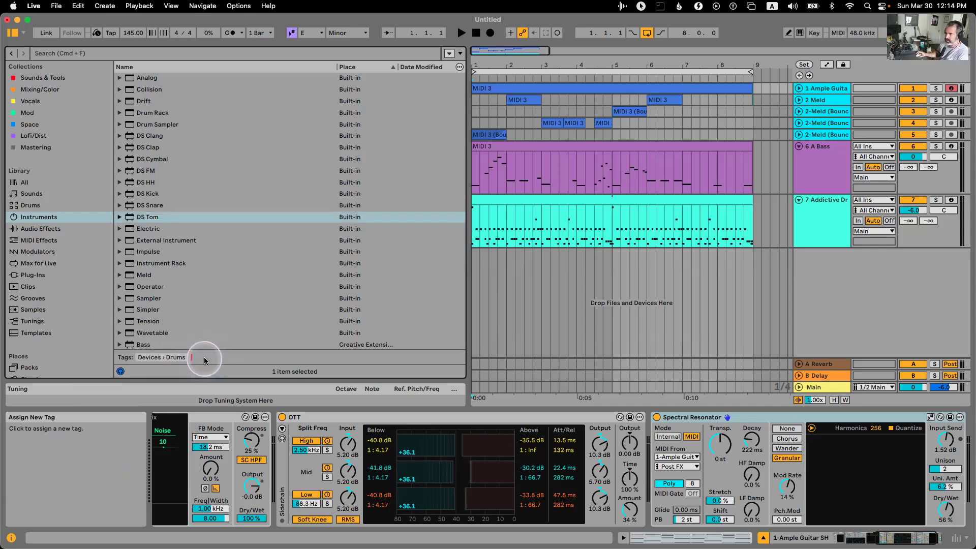
Toggle the tag filter rows and open then close the Tag Editor from the filter options.
{"action": "left_click", "coordinate": [450, 54]}
{"action": "left_click", "coordinate": [451, 53]}
{"action": "left_click", "coordinate": [451, 54]}
{"action": "left_click", "coordinate": [451, 54]}
{"action": "left_click", "coordinate": [459, 53]}
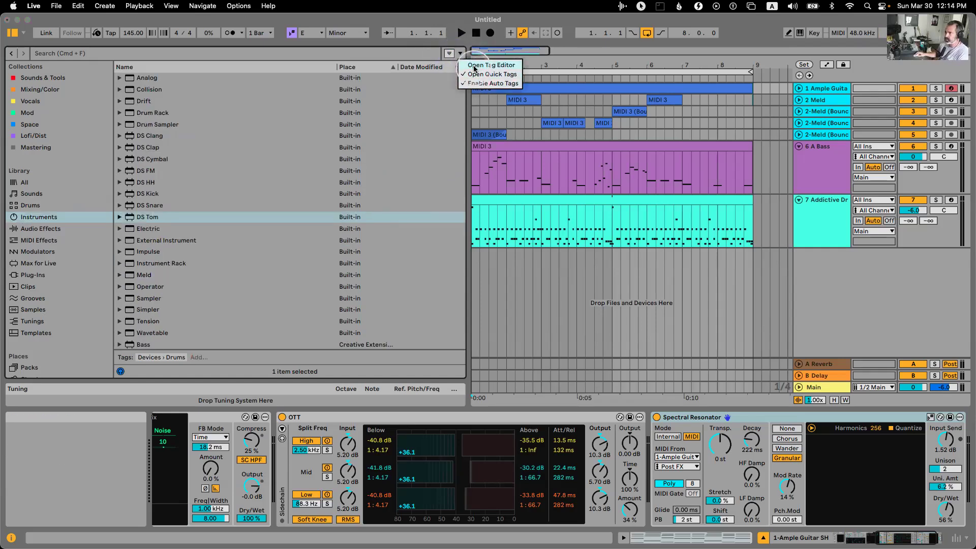
{"action": "left_click", "coordinate": [474, 65]}
{"action": "left_click", "coordinate": [450, 53]}
{"action": "left_click", "coordinate": [459, 53]}
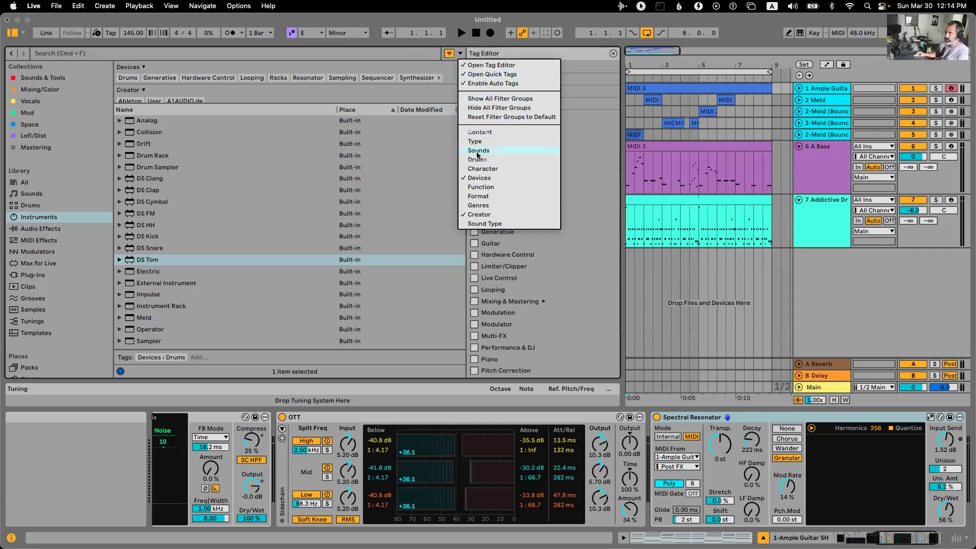
{"action": "left_click", "coordinate": [449, 53]}
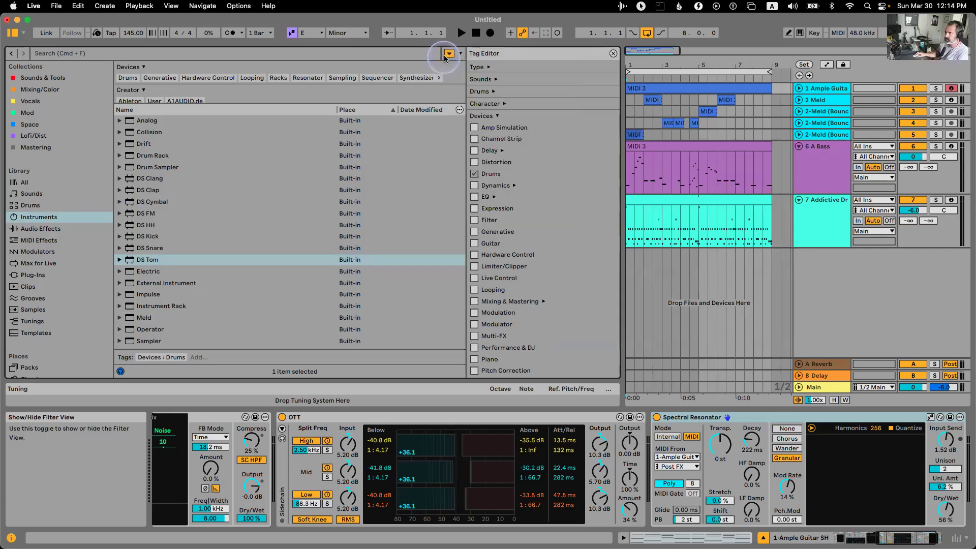
{"action": "left_click", "coordinate": [449, 54]}
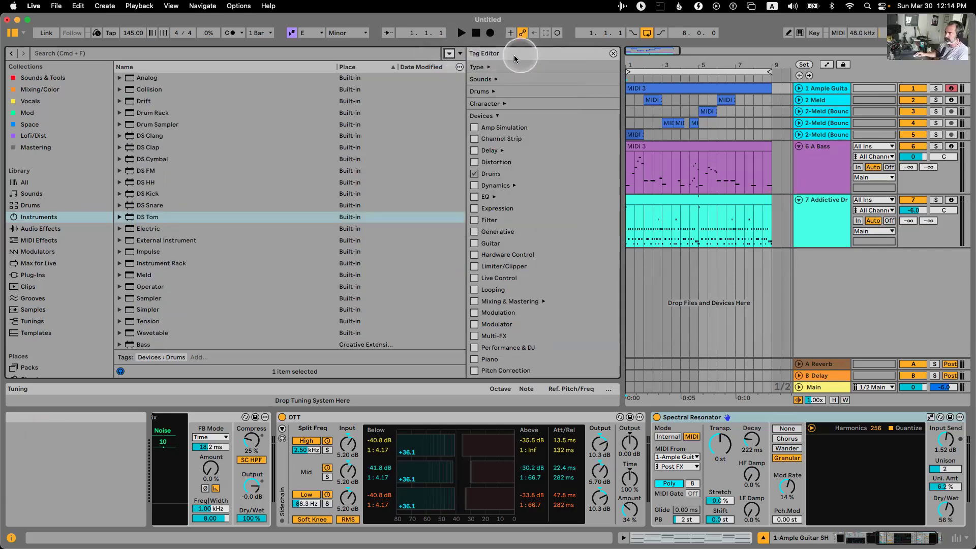
{"action": "left_click", "coordinate": [459, 53]}
{"action": "left_click", "coordinate": [470, 63]}
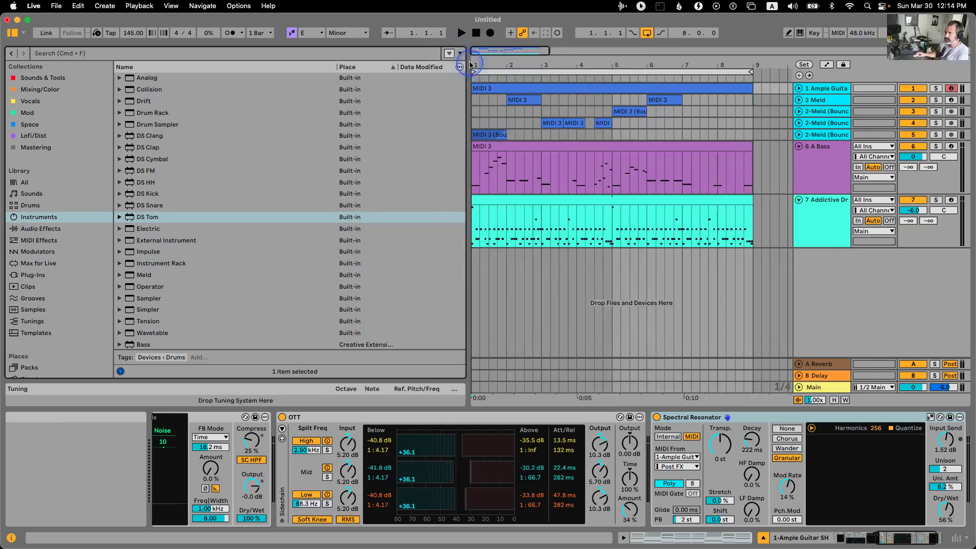
Insert a new empty MIDI track and load Meld onto it.
{"action": "left_click_drag", "start_coordinate": [469, 71], "coordinate": [323, 72]}
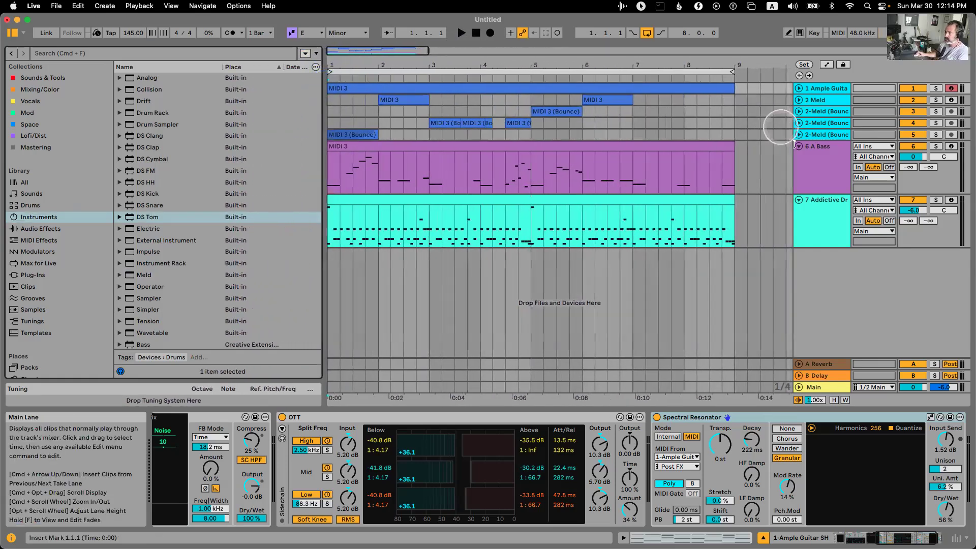
{"action": "left_click", "coordinate": [798, 150]}
{"action": "left_click", "coordinate": [799, 147]}
{"action": "key", "text": "super+shift+t"}
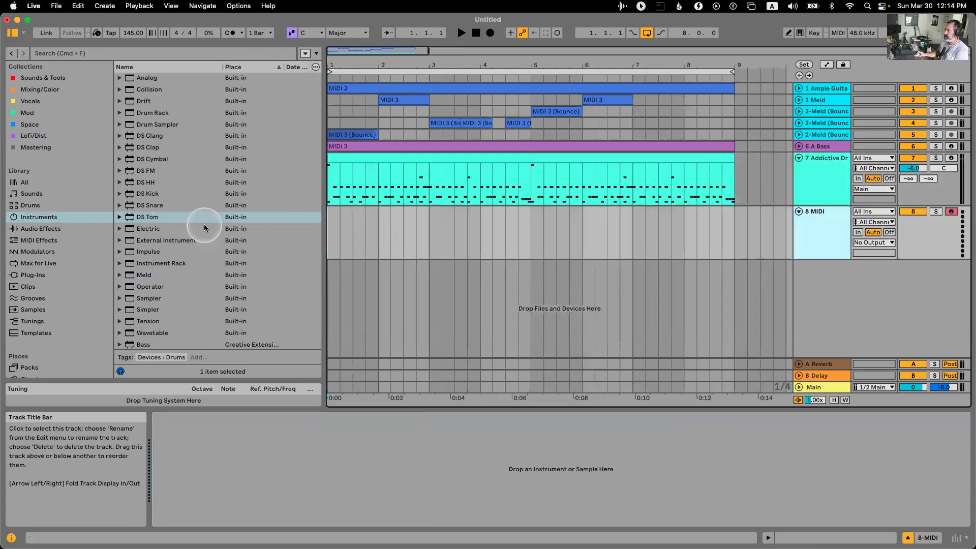
{"action": "left_click", "coordinate": [41, 217]}
{"action": "scroll", "coordinate": [153, 200], "scroll_direction": "down", "scroll_amount": 4}
{"action": "left_click_drag", "start_coordinate": [157, 181], "coordinate": [490, 247]}
Add an Auto Filter after Meld on the new track.
{"action": "scroll", "coordinate": [140, 158], "scroll_direction": "up", "scroll_amount": 4}
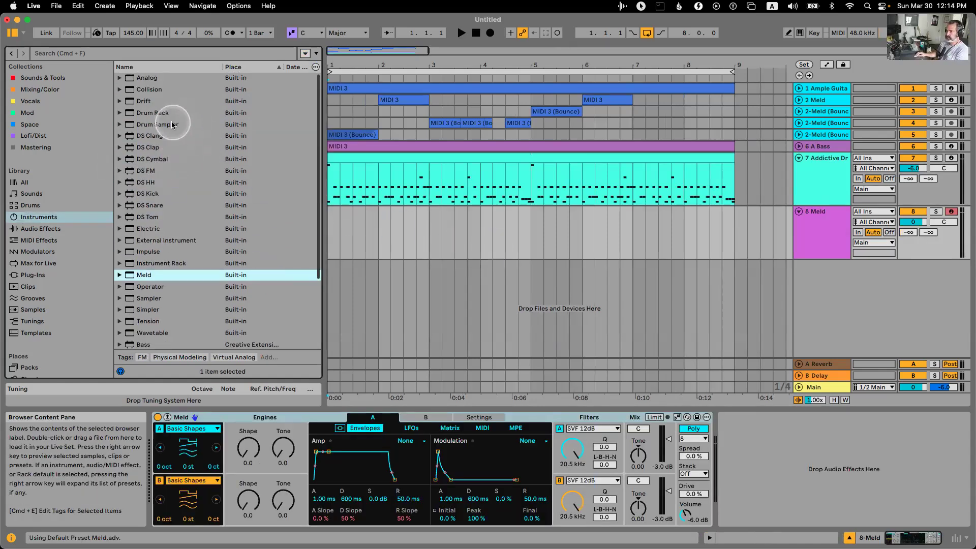
{"action": "left_click", "coordinate": [40, 229]}
{"action": "scroll", "coordinate": [150, 114], "scroll_direction": "up", "scroll_amount": 8}
{"action": "left_click_drag", "start_coordinate": [152, 124], "coordinate": [508, 234]}
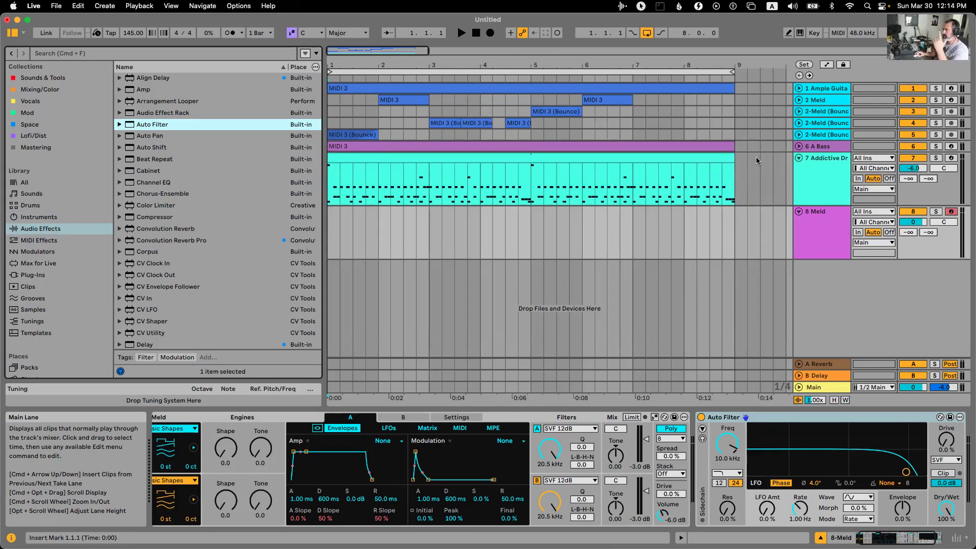
Place the insert point at 4.4.1 on the Meld track and view its devices.
{"action": "left_click", "coordinate": [529, 253]}
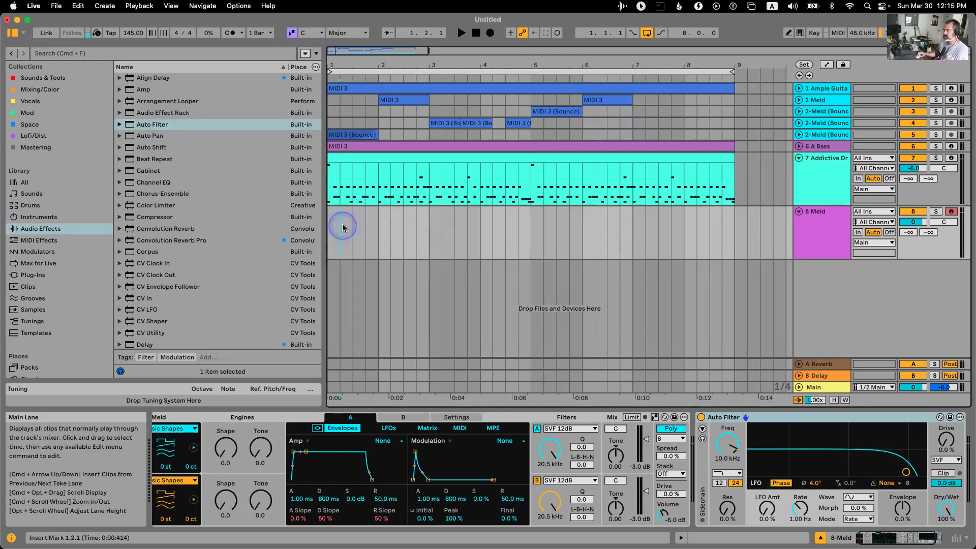
{"action": "left_click_drag", "start_coordinate": [329, 231], "coordinate": [734, 233]}
{"action": "left_click", "coordinate": [660, 235]}
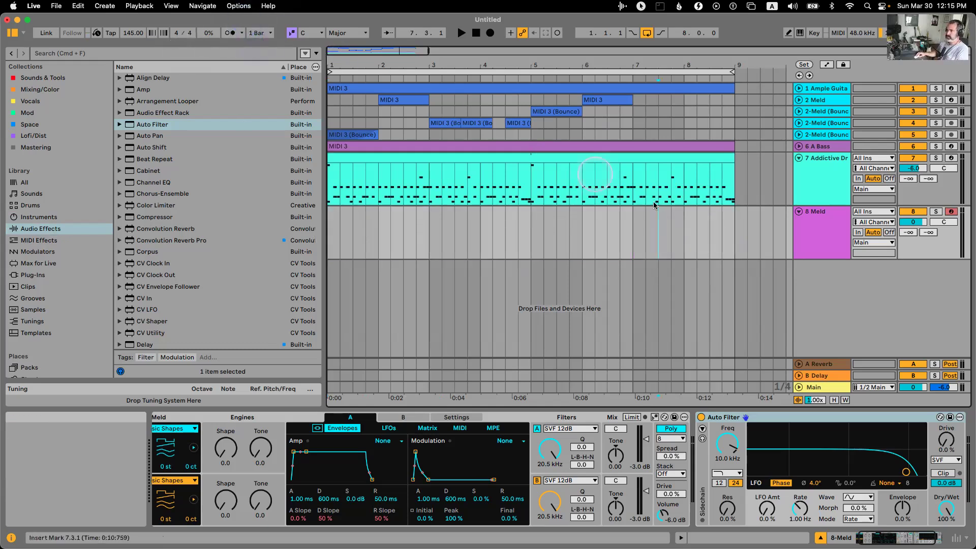
{"action": "left_click", "coordinate": [539, 234]}
{"action": "left_click", "coordinate": [518, 228]}
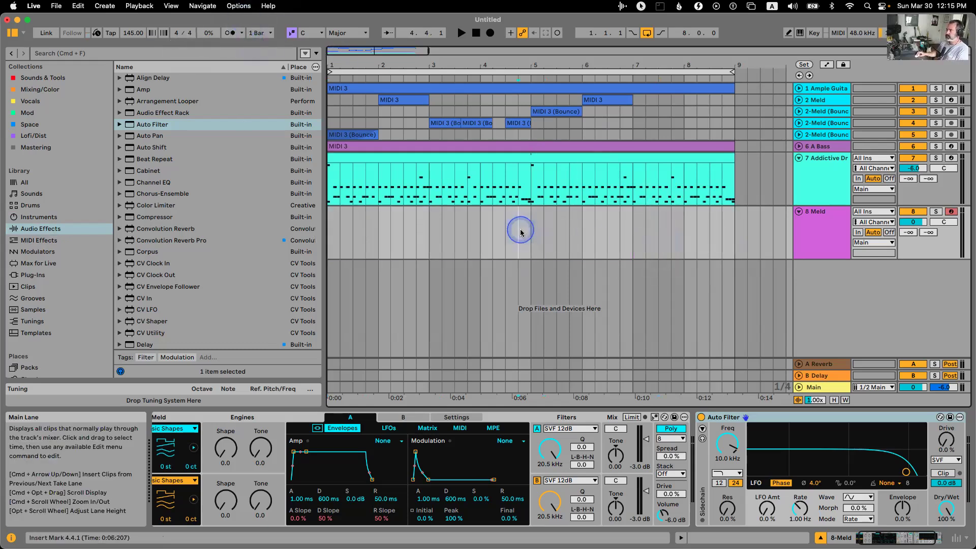
{"action": "left_click", "coordinate": [799, 226]}
{"action": "scroll", "coordinate": [447, 454], "scroll_direction": "right", "scroll_amount": 4}
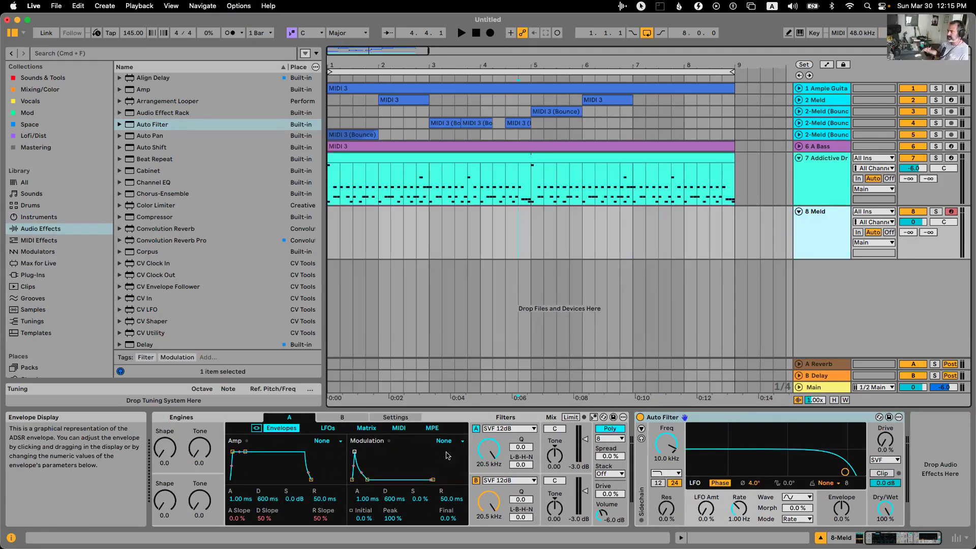
{"action": "left_click", "coordinate": [485, 444]}
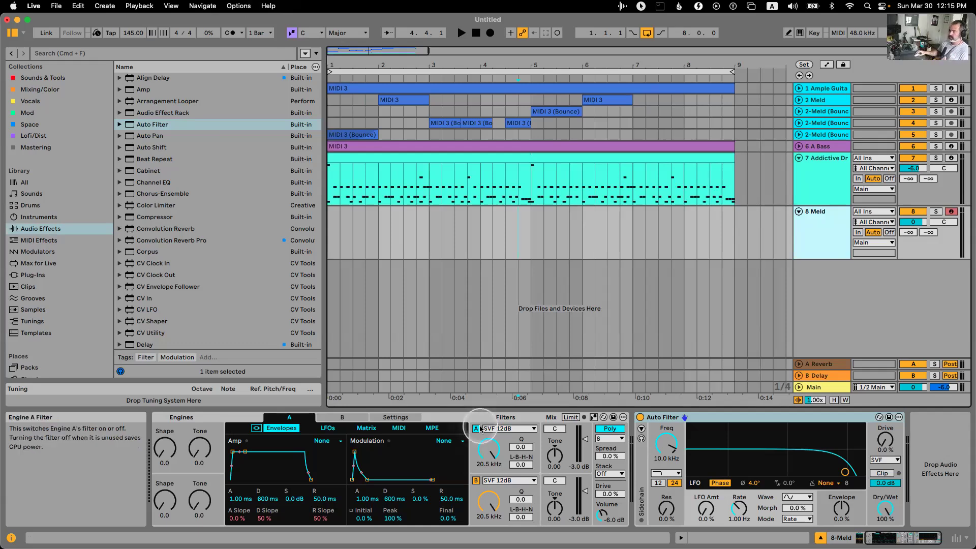
{"action": "left_click", "coordinate": [656, 472]}
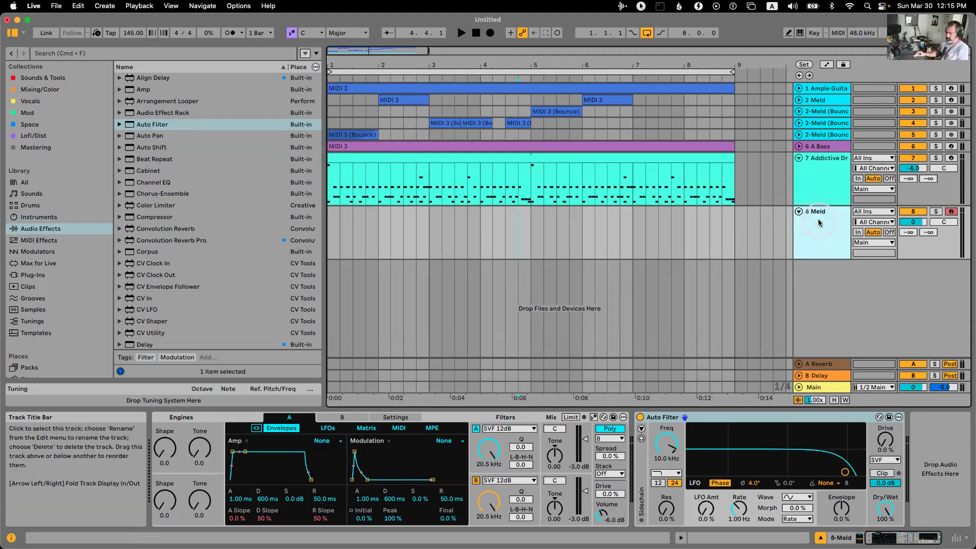
Insert another empty MIDI track and browse the installed Packs.
{"action": "key", "text": "super+shift+t"}
{"action": "scroll", "coordinate": [50, 259], "scroll_direction": "down", "scroll_amount": 3}
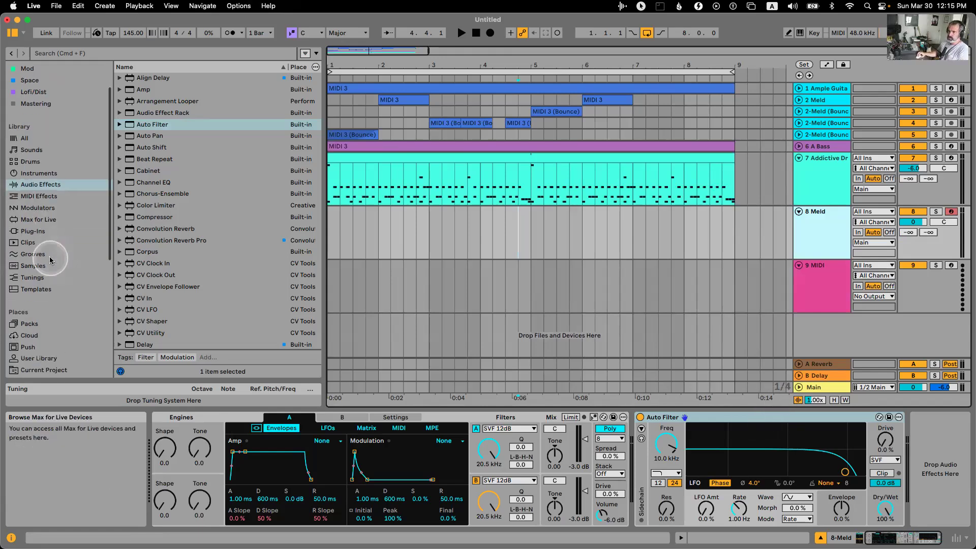
{"action": "scroll", "coordinate": [50, 259], "scroll_direction": "down", "scroll_amount": 1}
{"action": "left_click", "coordinate": [30, 292]}
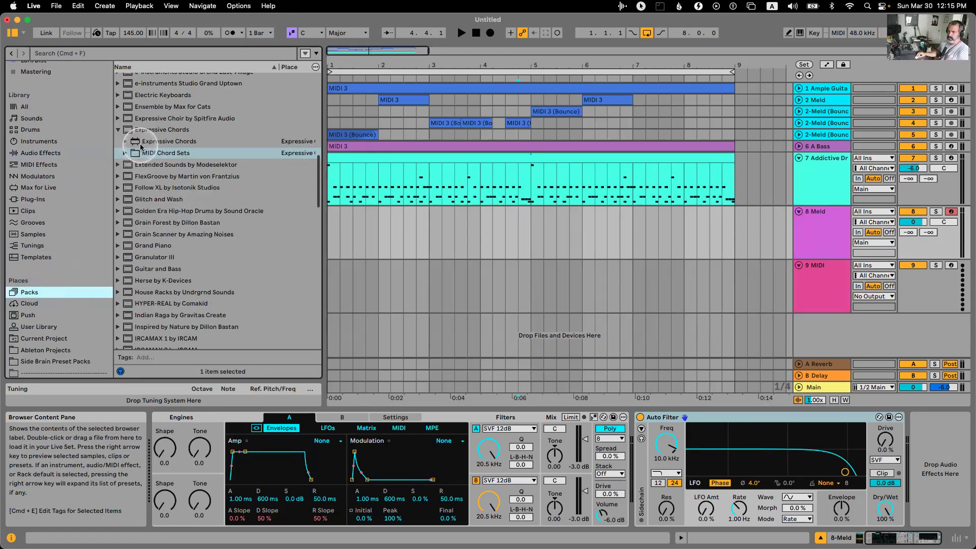
Load Expressive Chords ahead of Meld and set its Mod Wheel-to-Strum amount to 100%.
{"action": "left_click", "coordinate": [148, 142]}
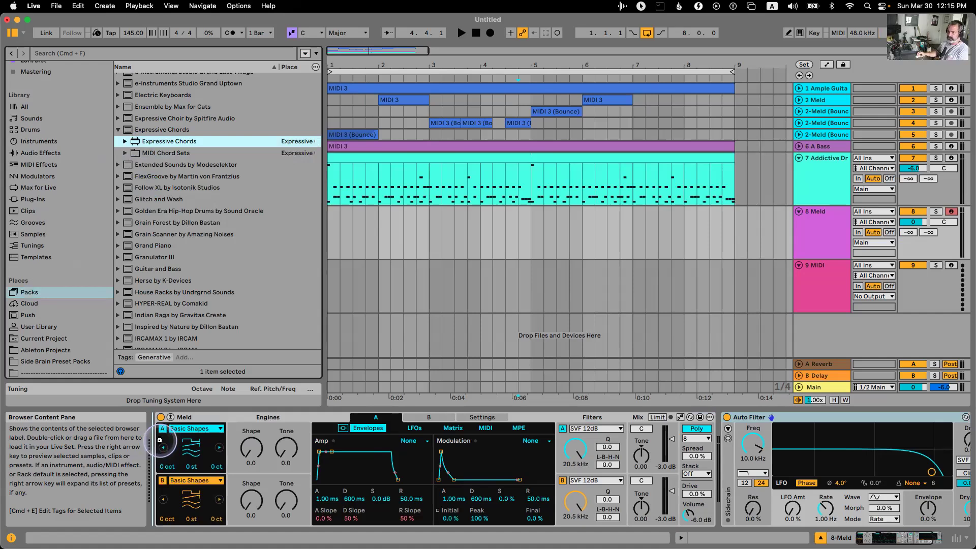
{"action": "key", "text": "Return"}
{"action": "left_click", "coordinate": [286, 430]}
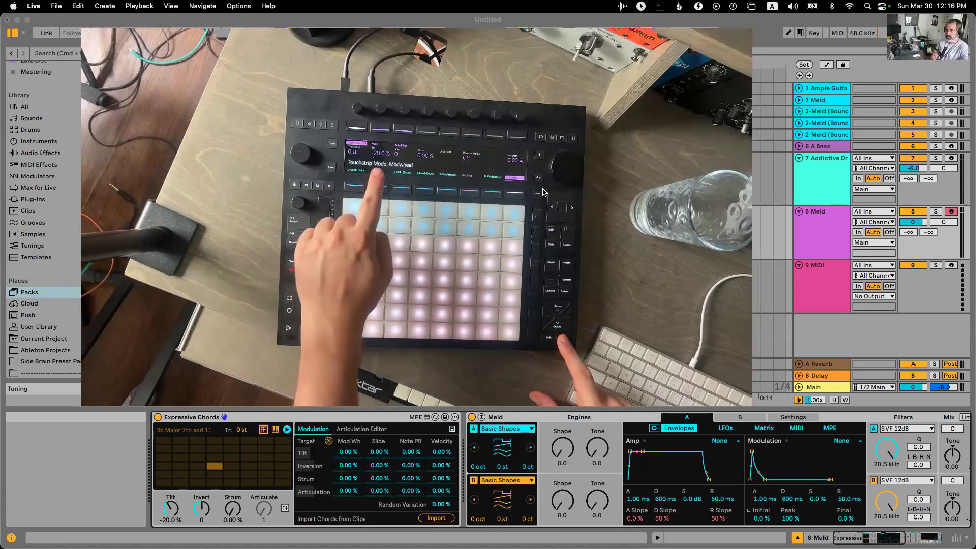
{"action": "left_click", "coordinate": [352, 445]}
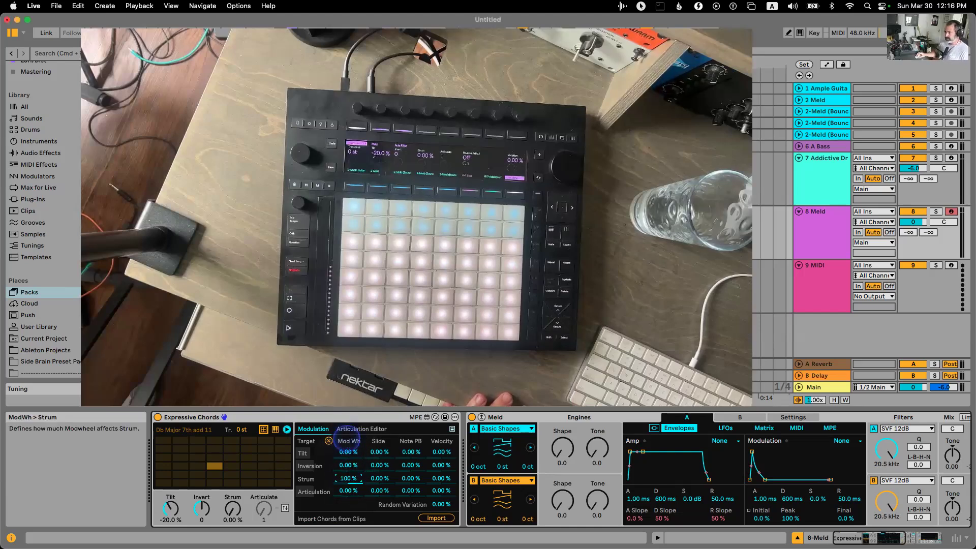
{"action": "left_click", "coordinate": [348, 482]}
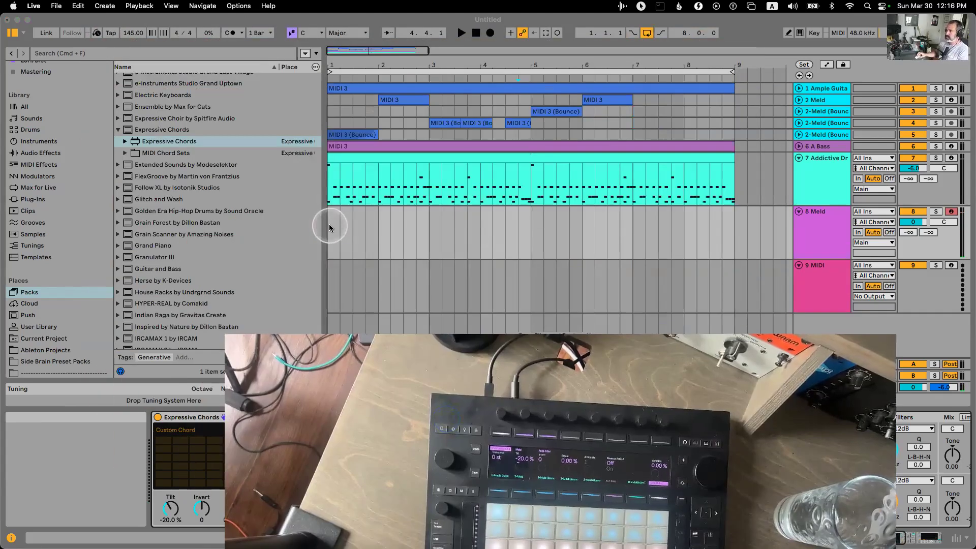
{"action": "left_click", "coordinate": [331, 228]}
Insert four bars of silence at the start so all clips begin at bar 5.
{"action": "left_click", "coordinate": [347, 226]}
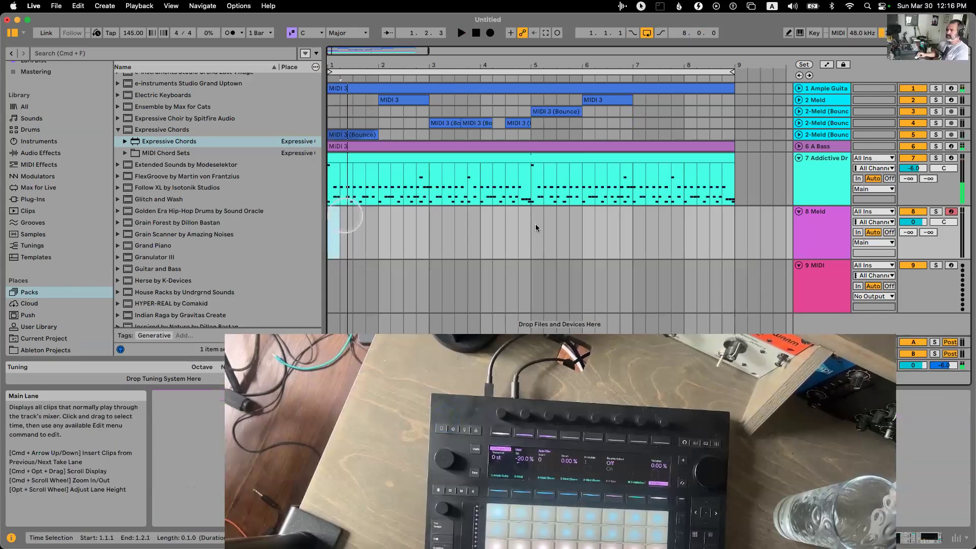
{"action": "left_click_drag", "start_coordinate": [427, 221], "coordinate": [331, 226]}
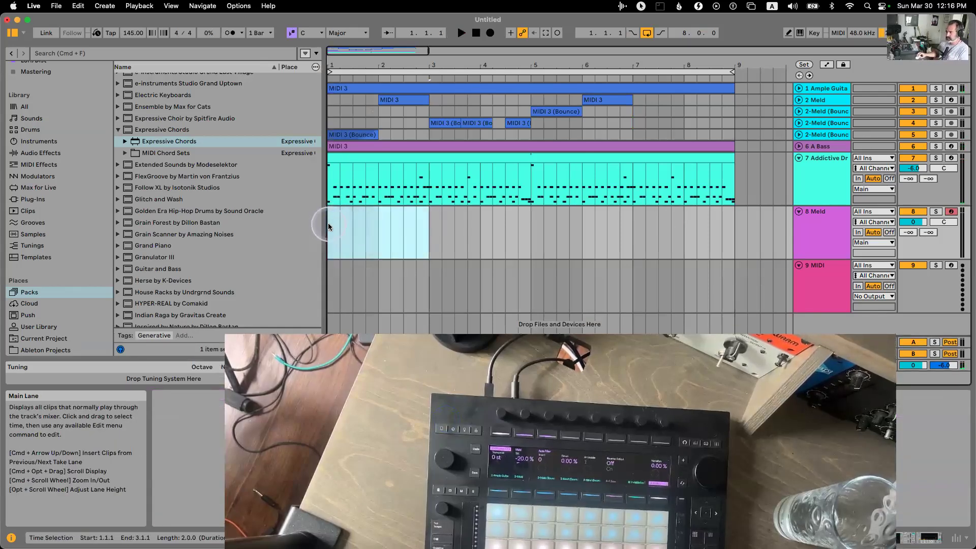
{"action": "key", "text": "super+i"}
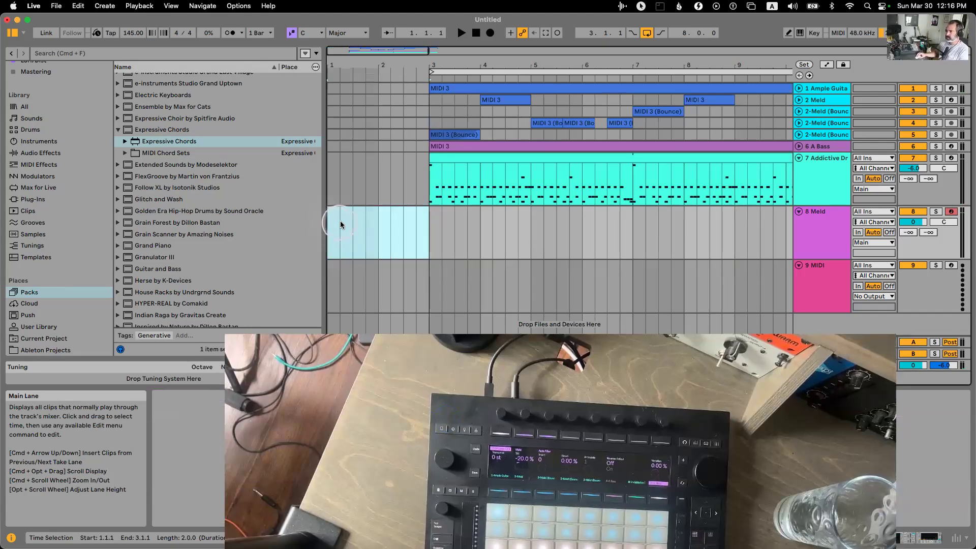
{"action": "left_click", "coordinate": [329, 226]}
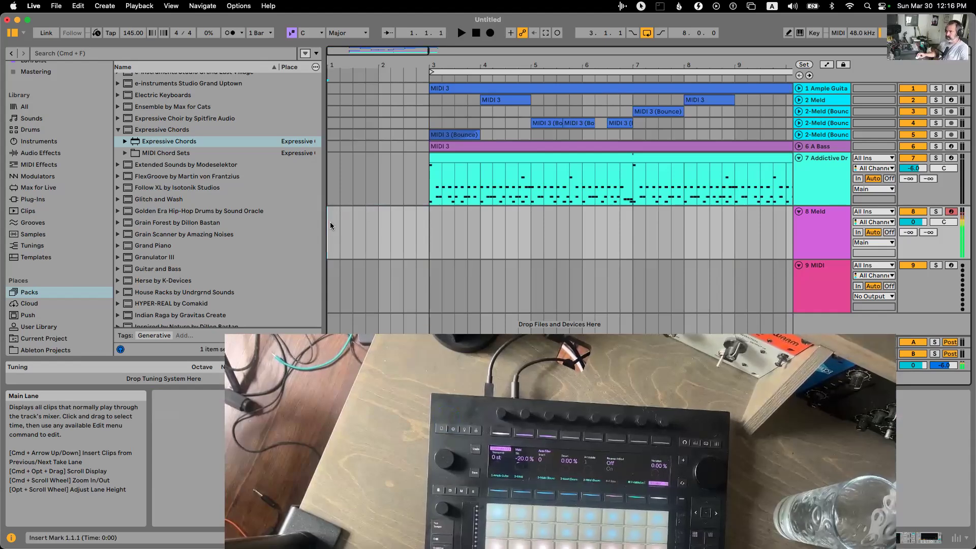
{"action": "left_click_drag", "start_coordinate": [330, 226], "coordinate": [544, 221]}
{"action": "key", "text": "super+i"}
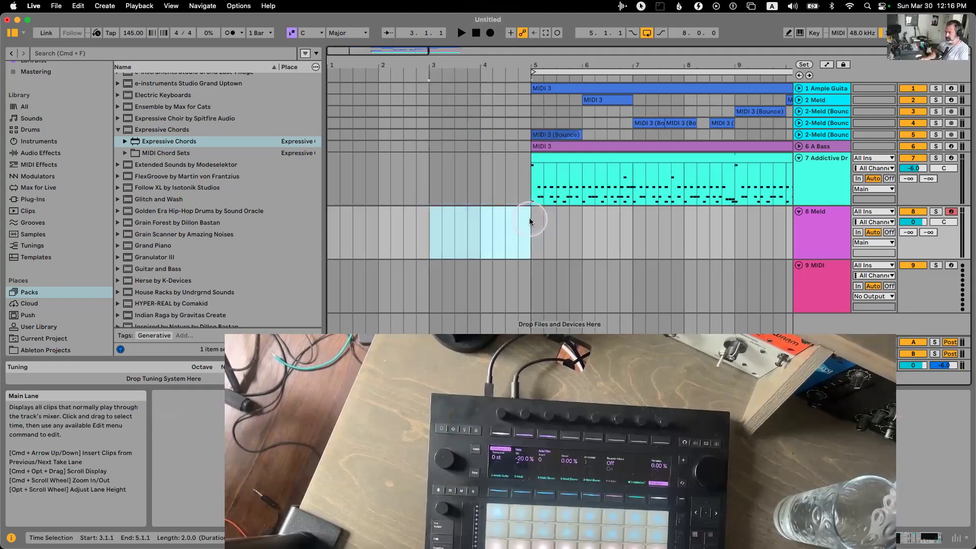
{"action": "left_click", "coordinate": [418, 236]}
Return to the start, discard an accidental recording, and leave count-in off.
{"action": "mouse_move", "coordinate": [431, 215]}
{"action": "left_mouse_down"}
{"action": "mouse_move", "coordinate": [366, 192]}
{"action": "mouse_move", "coordinate": [330, 244]}
{"action": "left_mouse_up"}
{"action": "left_click", "coordinate": [334, 232]}
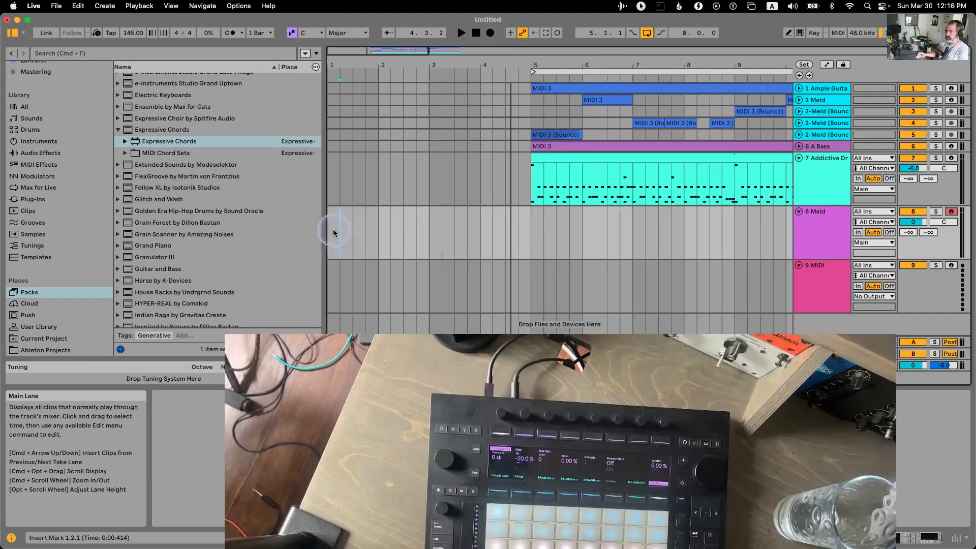
{"action": "key", "text": "Home"}
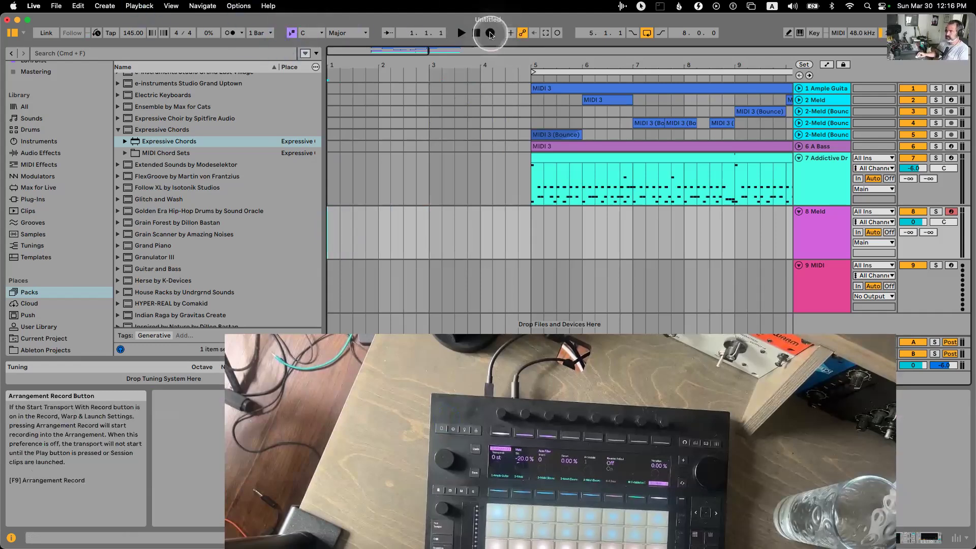
{"action": "left_click", "coordinate": [491, 34]}
{"action": "key", "text": "space"}
{"action": "key", "text": "Delete"}
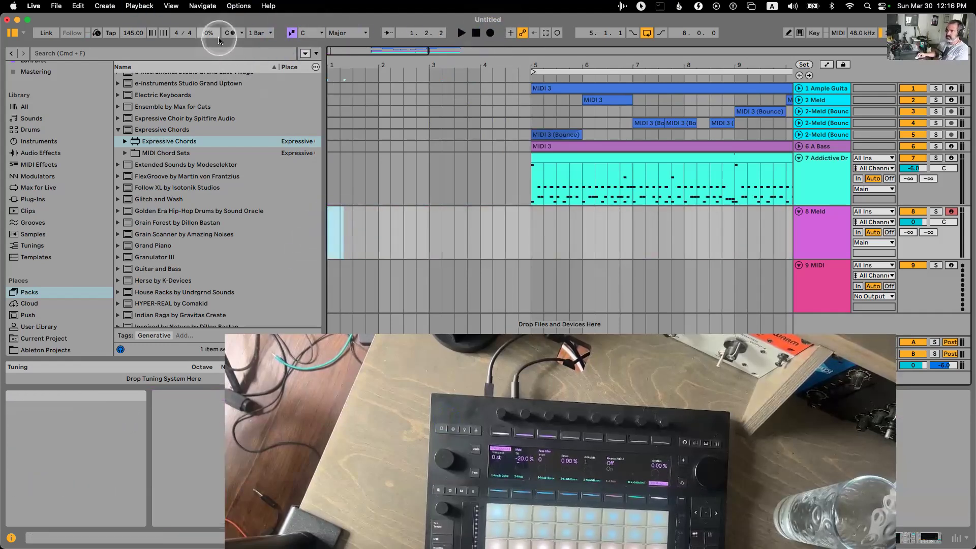
{"action": "left_click", "coordinate": [242, 32]}
{"action": "left_click", "coordinate": [265, 54]}
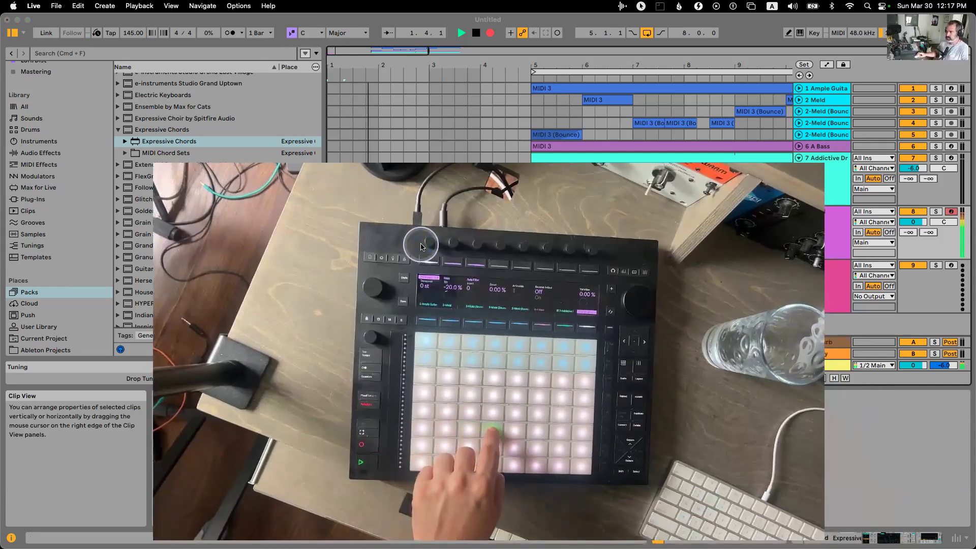
Record a chord performance into a new clip at the start of the Meld track.
{"action": "left_click", "coordinate": [420, 247]}
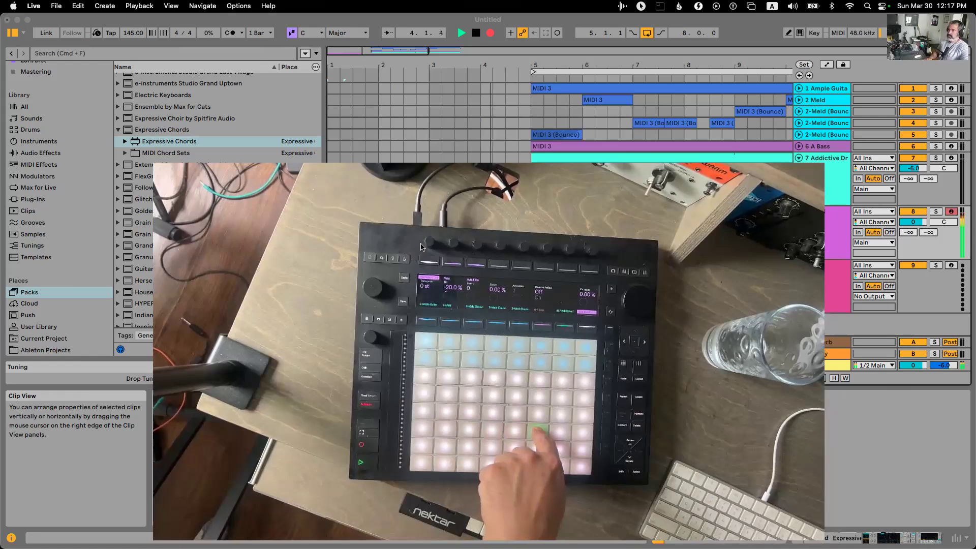
{"action": "key", "text": "space"}
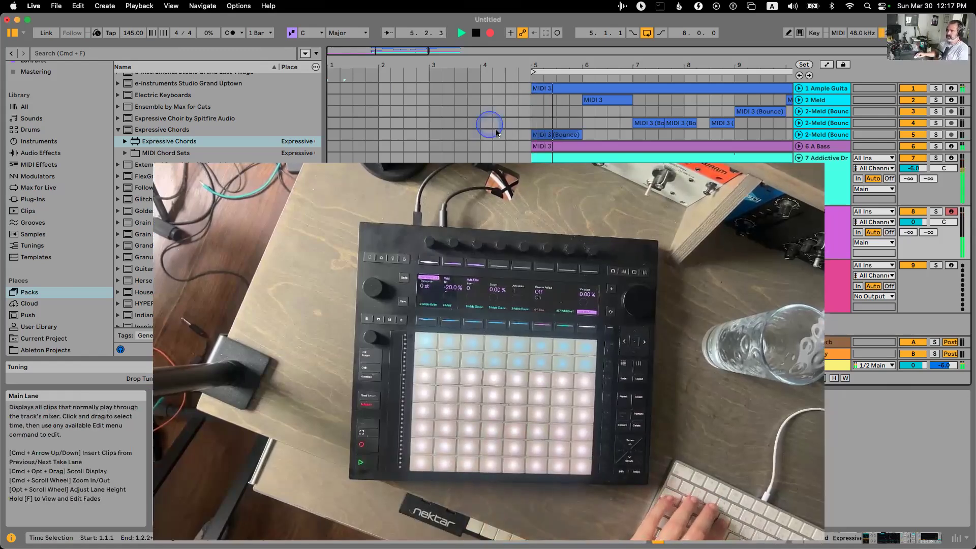
{"action": "left_click", "coordinate": [482, 242]}
{"action": "left_click_drag", "start_coordinate": [828, 510], "coordinate": [473, 306]}
{"action": "key", "text": "shift+Tab"}
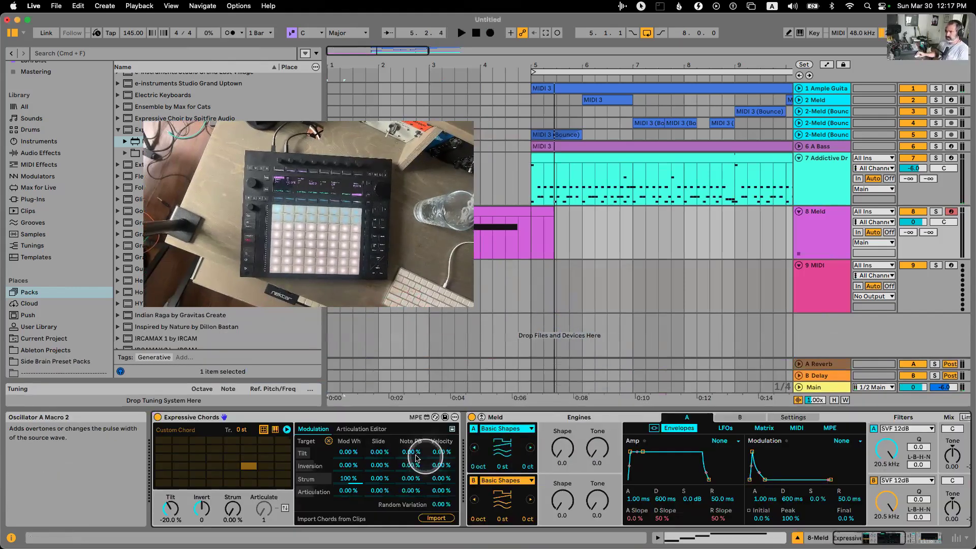
Try the Mod Wheel, Slide and Note PB routings, pushing Note PB to Tilt to 100%.
{"action": "left_click", "coordinate": [347, 479]}
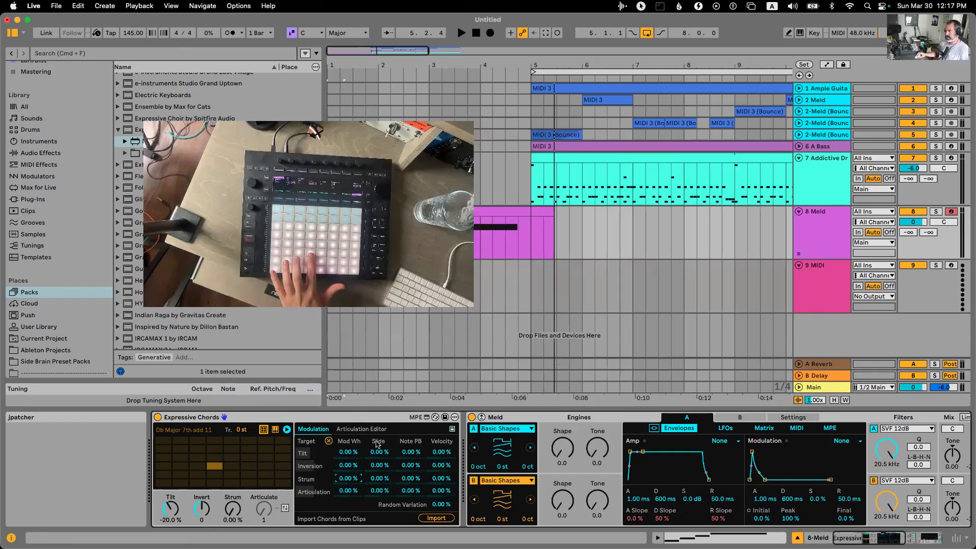
{"action": "left_click", "coordinate": [377, 465]}
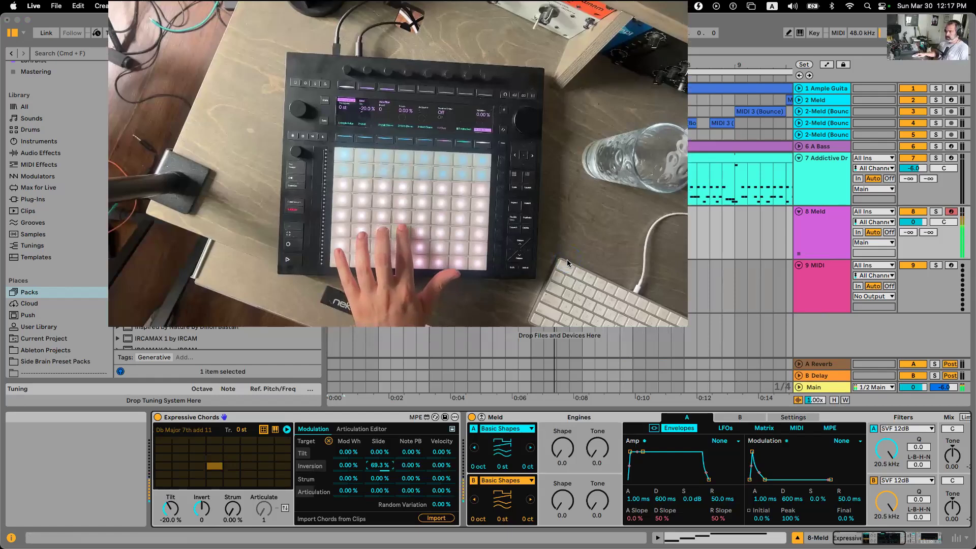
{"action": "left_click", "coordinate": [354, 511]}
{"action": "left_click", "coordinate": [381, 466]}
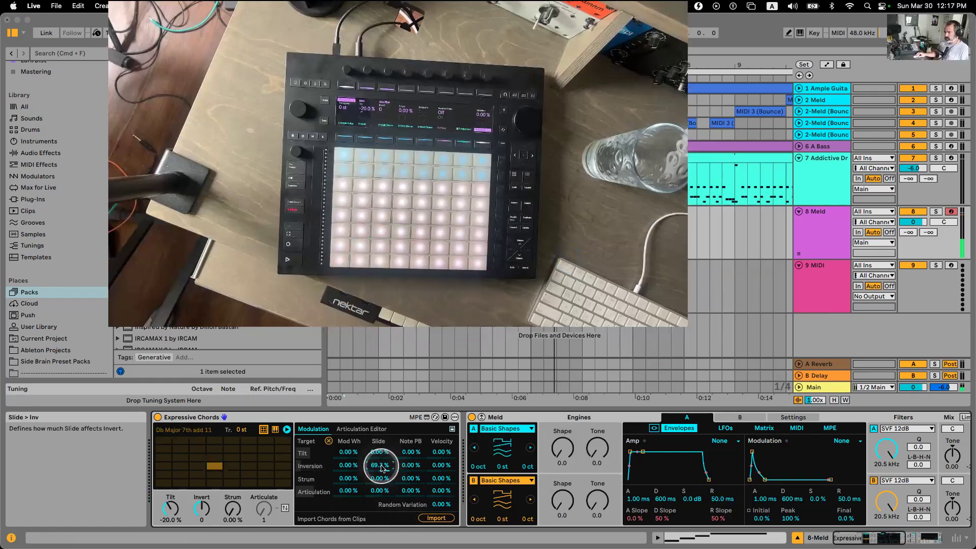
{"action": "left_click", "coordinate": [406, 465]}
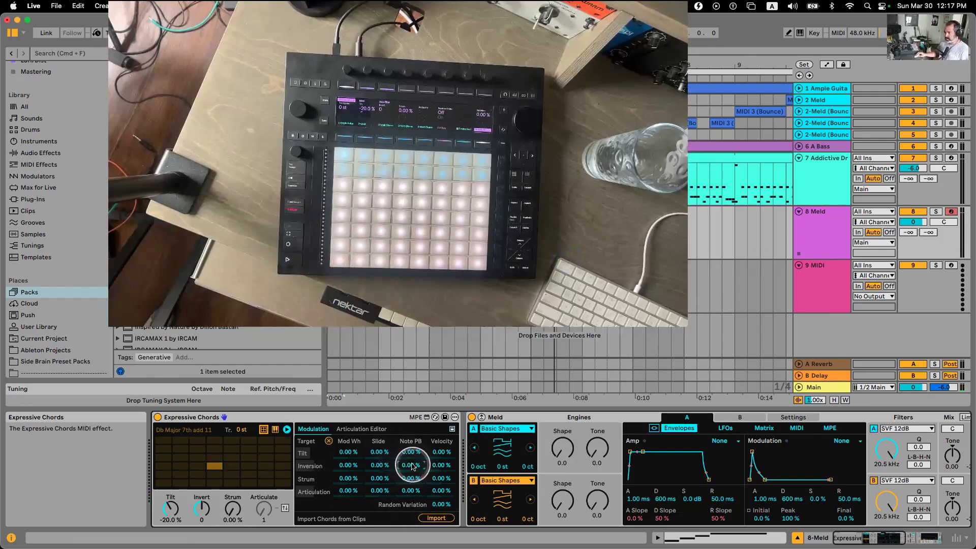
{"action": "left_click_drag", "start_coordinate": [410, 452], "coordinate": [406, 393]}
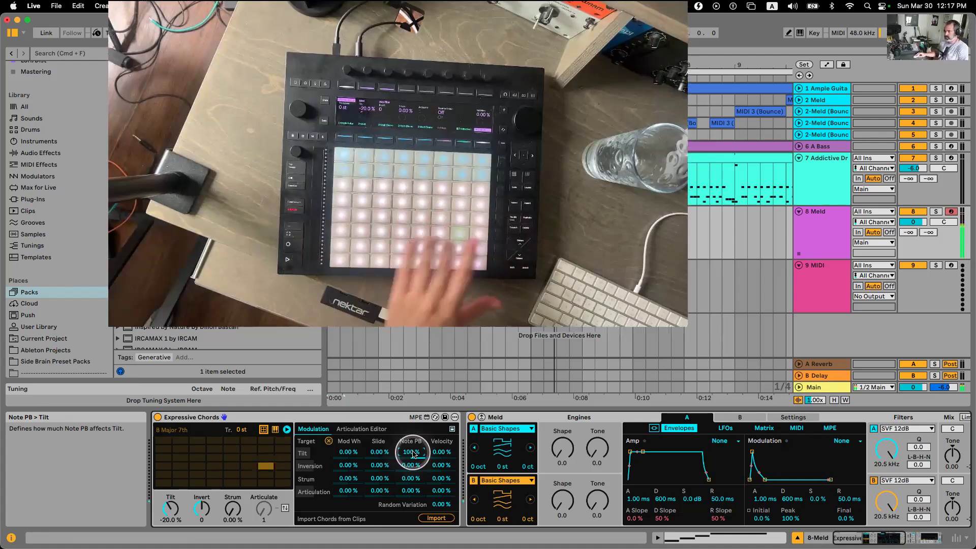
Adjust Note PB to Strum to about half, then check the Velocity and Mod Wheel amounts.
{"action": "left_click_drag", "start_coordinate": [410, 476], "coordinate": [409, 392]}
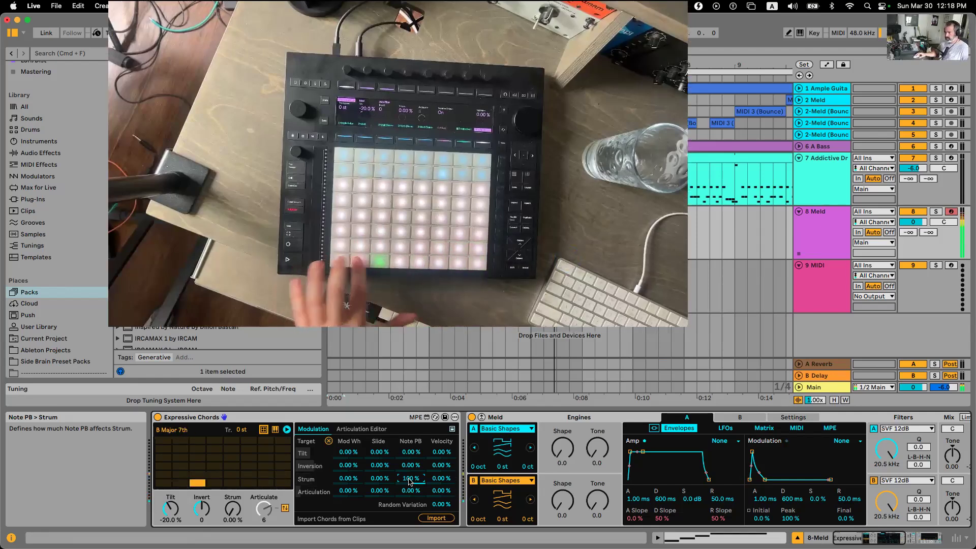
{"action": "left_click", "coordinate": [299, 503]}
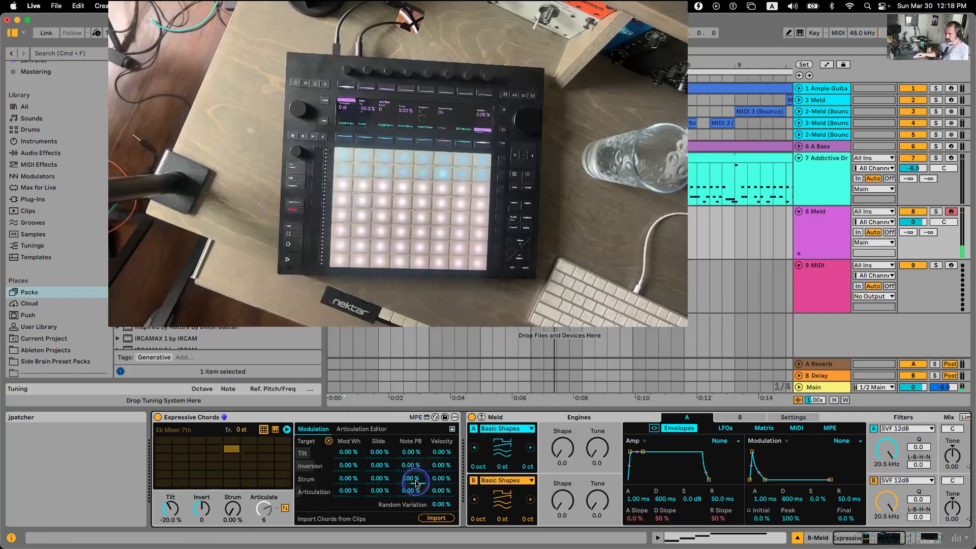
{"action": "left_click_drag", "start_coordinate": [415, 483], "coordinate": [437, 393]}
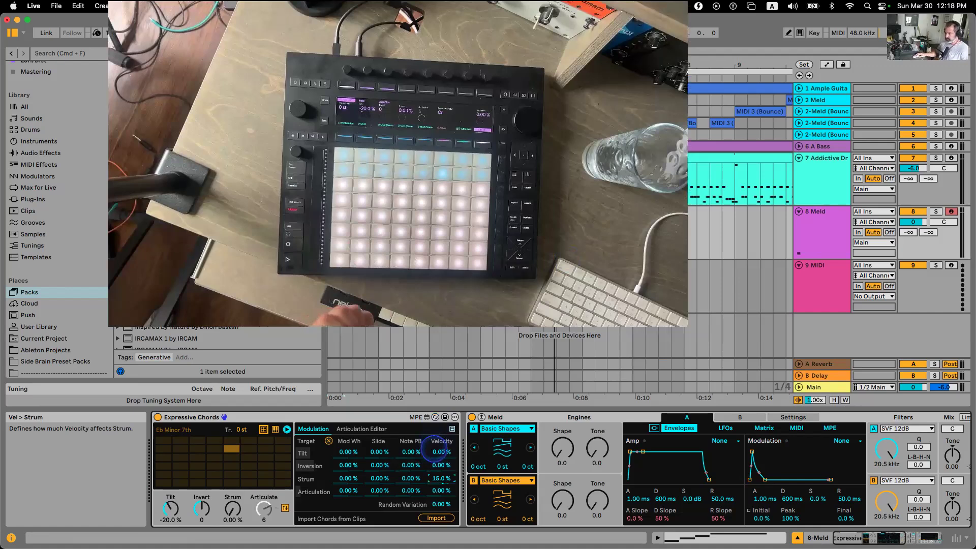
{"action": "left_click", "coordinate": [437, 482]}
{"action": "left_click", "coordinate": [416, 479]}
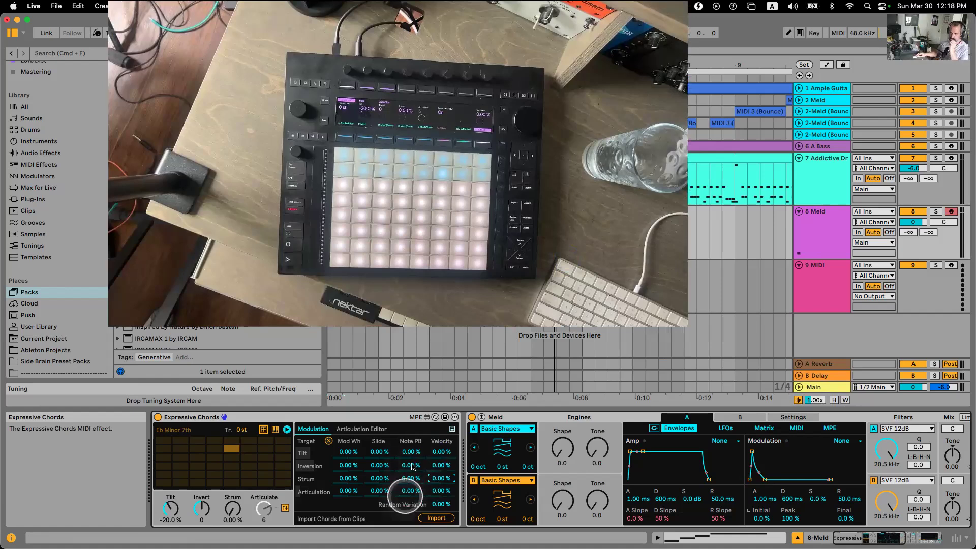
{"action": "left_click", "coordinate": [347, 467]}
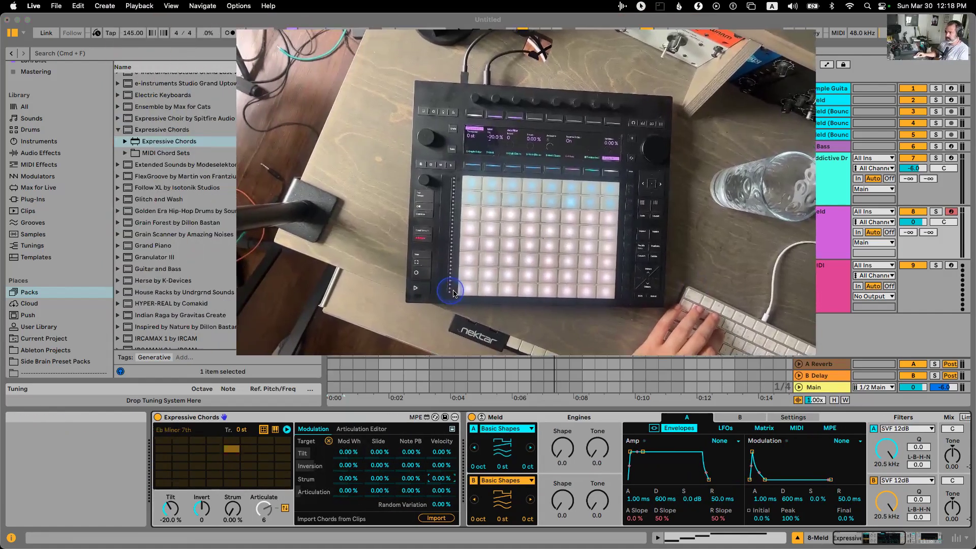
{"action": "left_click", "coordinate": [349, 492]}
Try Expression Control between Expressive Chords and Meld, delete it, then play the chord clip.
{"action": "left_click", "coordinate": [86, 196]}
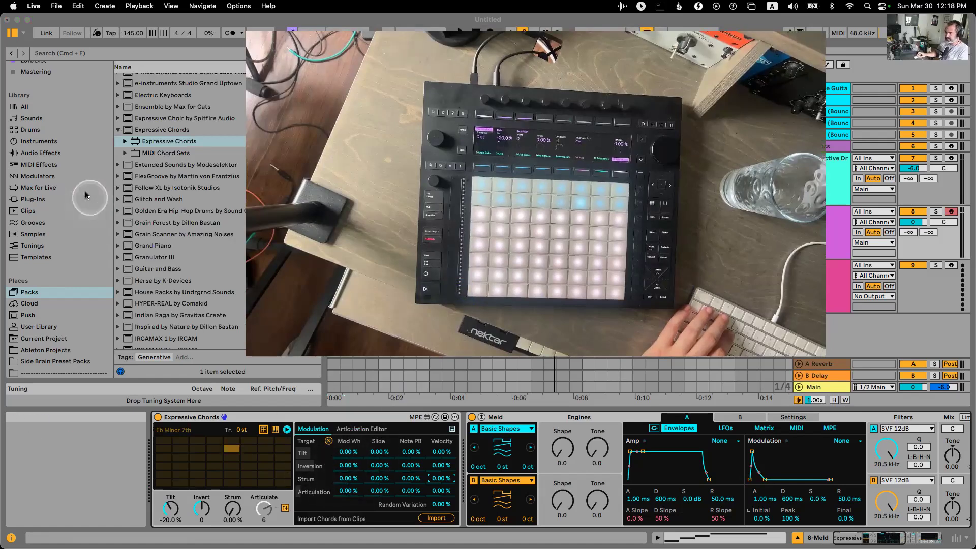
{"action": "left_click", "coordinate": [45, 179]}
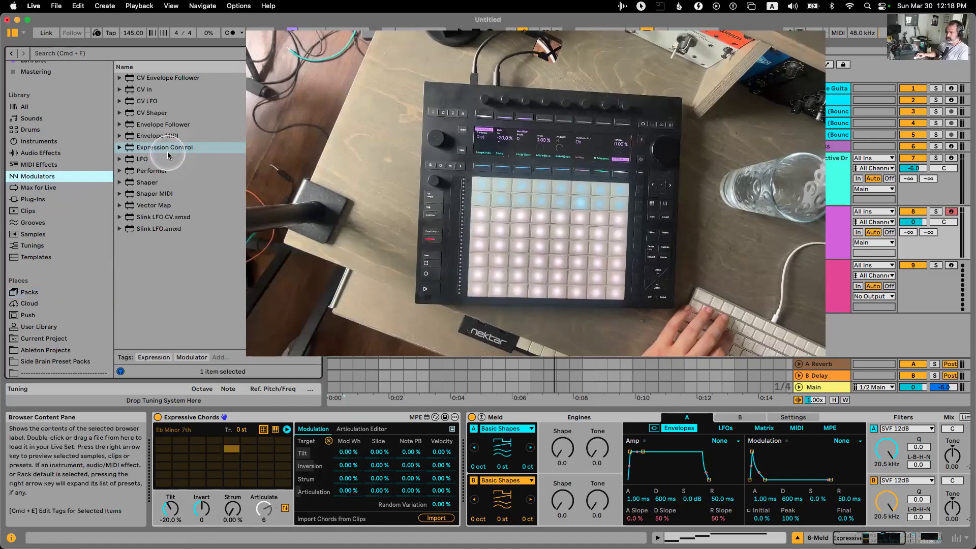
{"action": "left_click", "coordinate": [160, 150]}
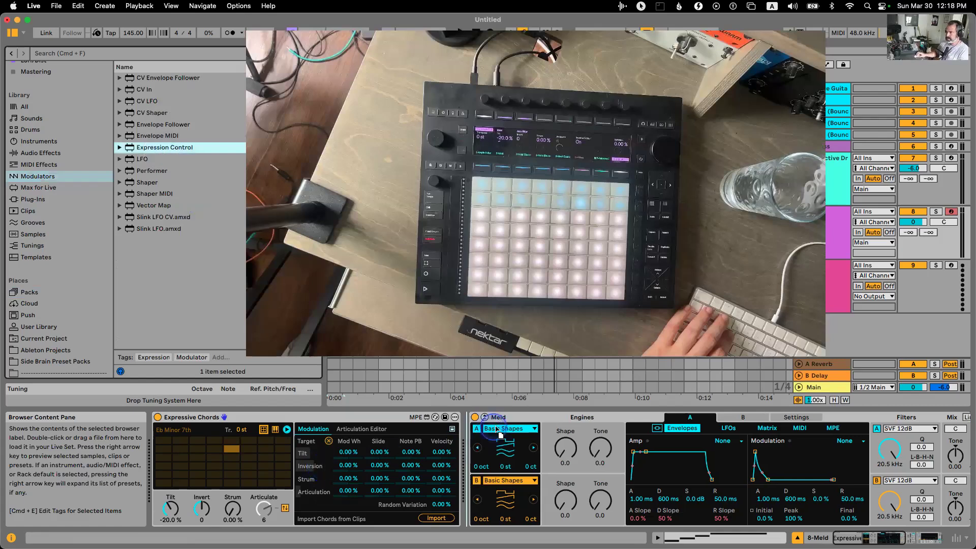
{"action": "left_click_drag", "start_coordinate": [413, 402], "coordinate": [470, 423]}
{"action": "left_click", "coordinate": [525, 436]}
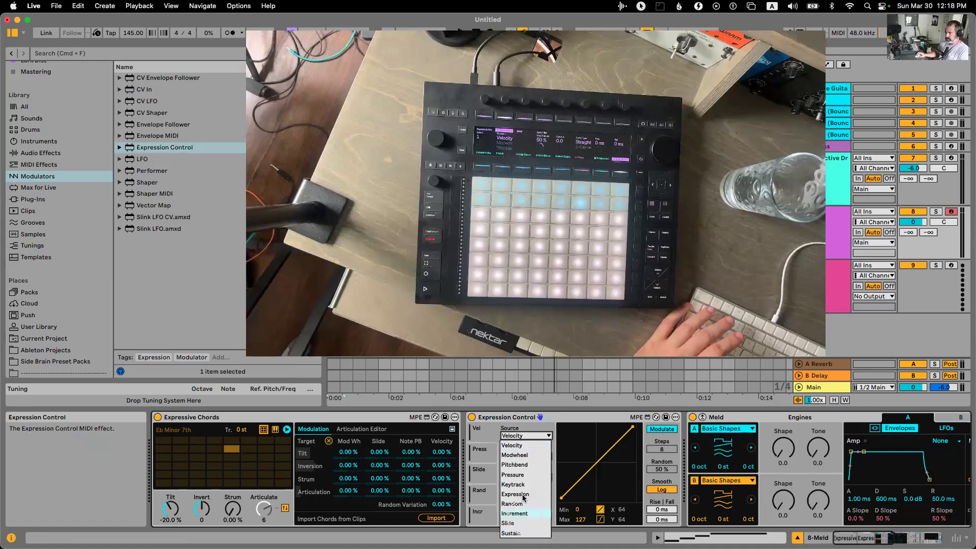
{"action": "left_click", "coordinate": [515, 522]}
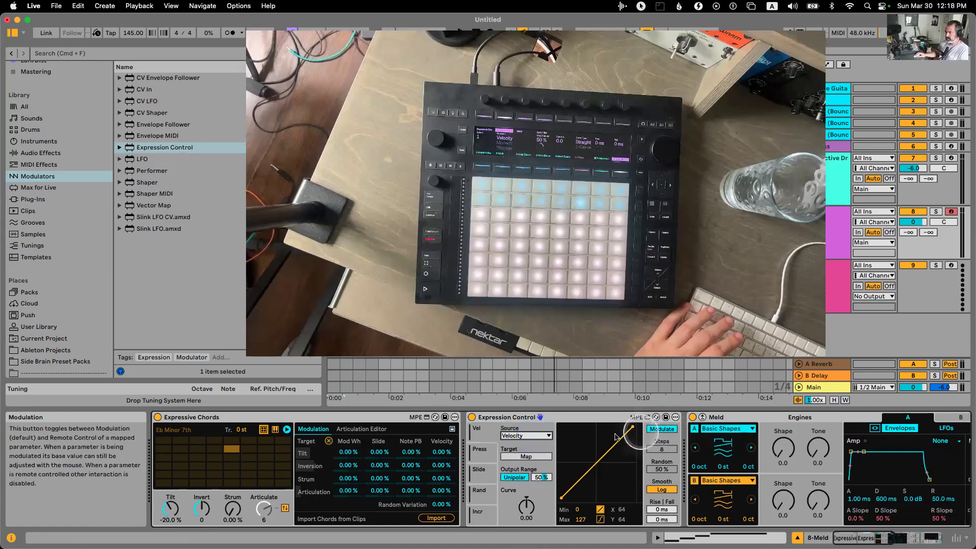
{"action": "left_click", "coordinate": [544, 415]}
{"action": "key", "text": "BackSpace"}
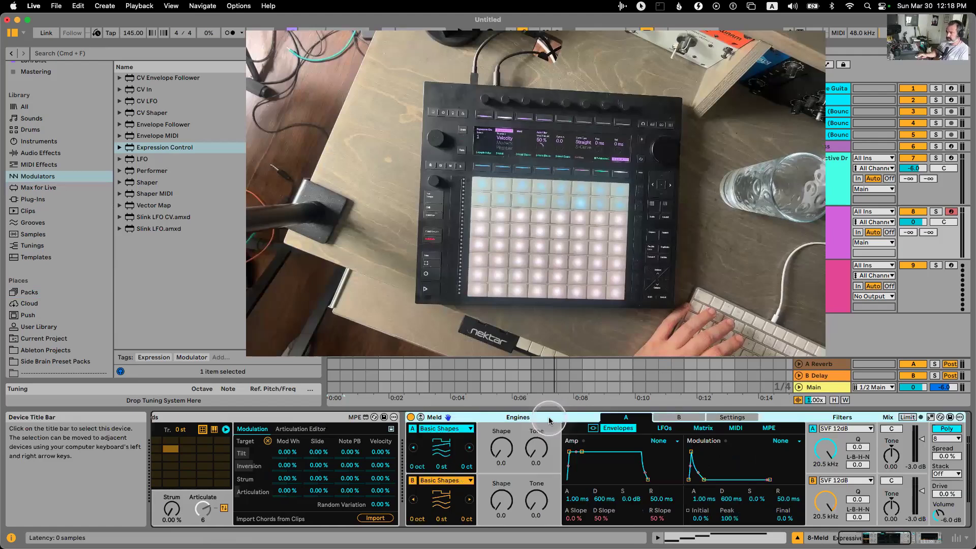
{"action": "left_click", "coordinate": [305, 417]}
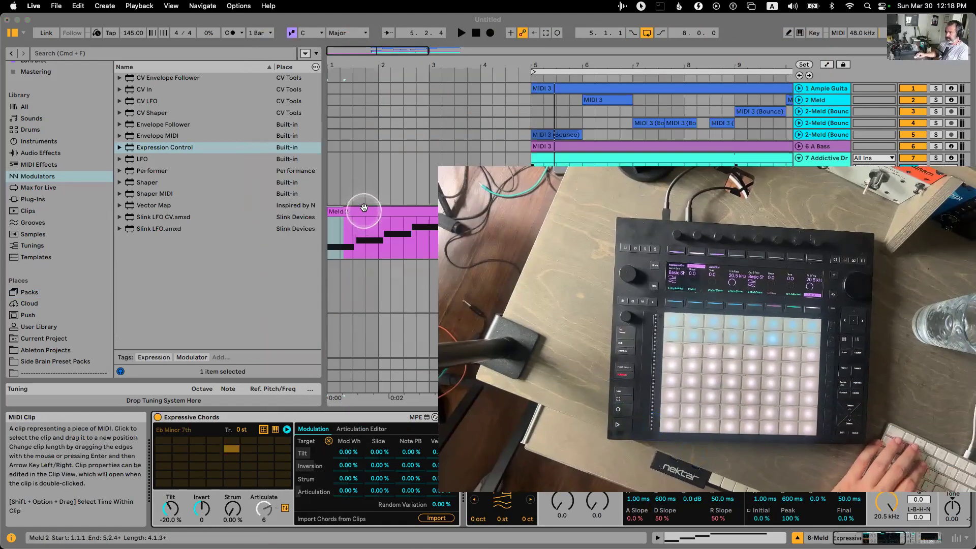
{"action": "key", "text": "space"}
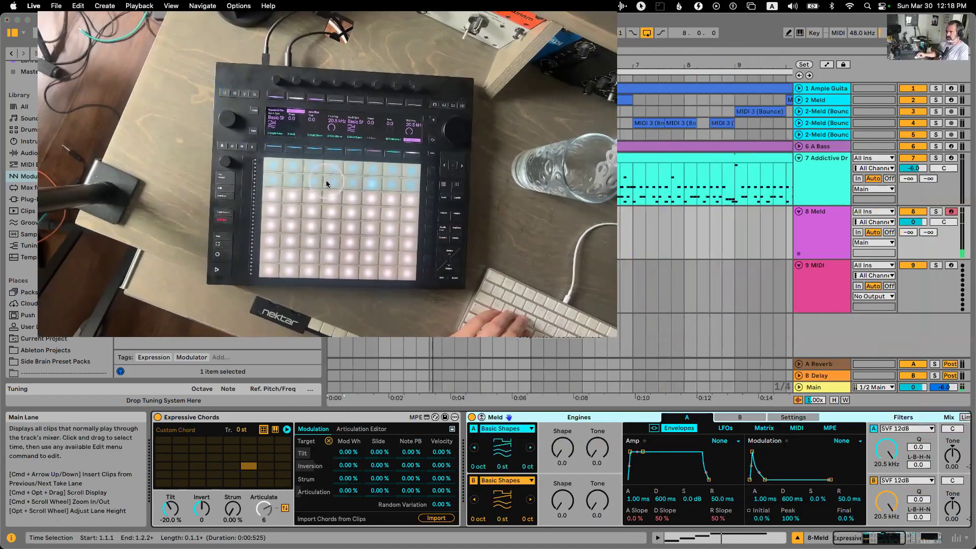
Adjust the Auto Filter cutoff while auditioning the recorded chord clip.
{"action": "left_click_drag", "start_coordinate": [615, 335], "coordinate": [316, 239]}
{"action": "left_click_drag", "start_coordinate": [213, 149], "coordinate": [192, 192]}
{"action": "scroll", "coordinate": [734, 470], "scroll_direction": "right", "scroll_amount": 5}
{"action": "scroll", "coordinate": [733, 470], "scroll_direction": "left", "scroll_amount": 4}
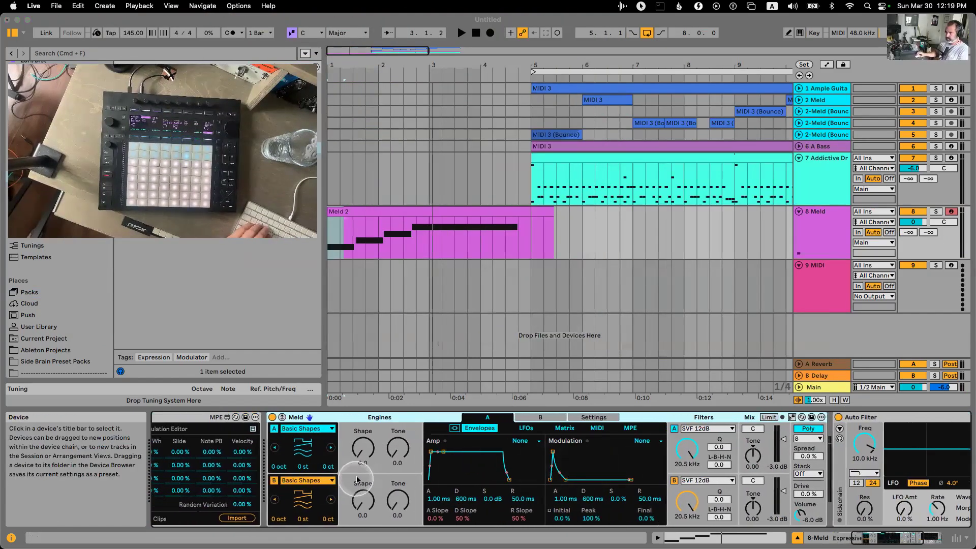
{"action": "scroll", "coordinate": [363, 457], "scroll_direction": "right", "scroll_amount": 3}
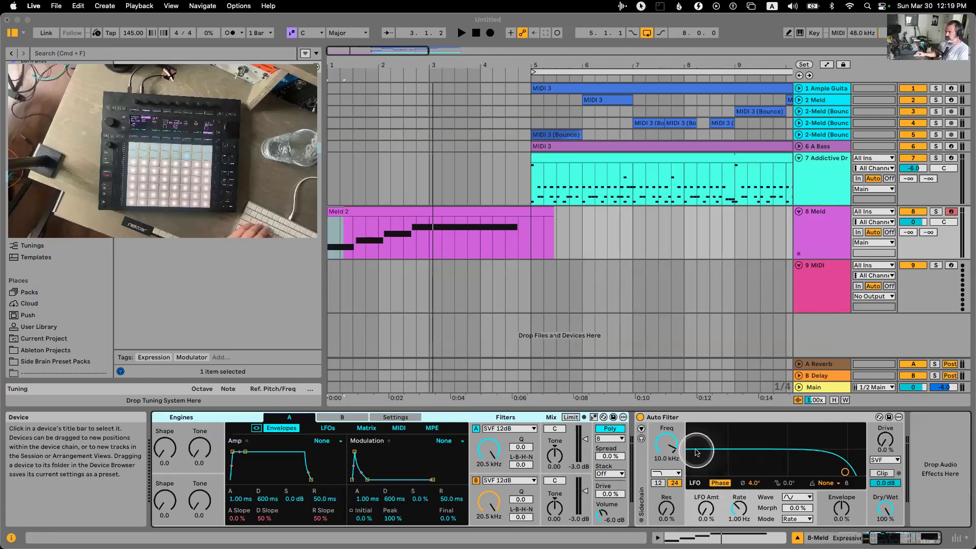
{"action": "key", "text": "space"}
{"action": "left_click_drag", "start_coordinate": [665, 445], "coordinate": [378, 448]}
{"action": "key", "text": "space"}
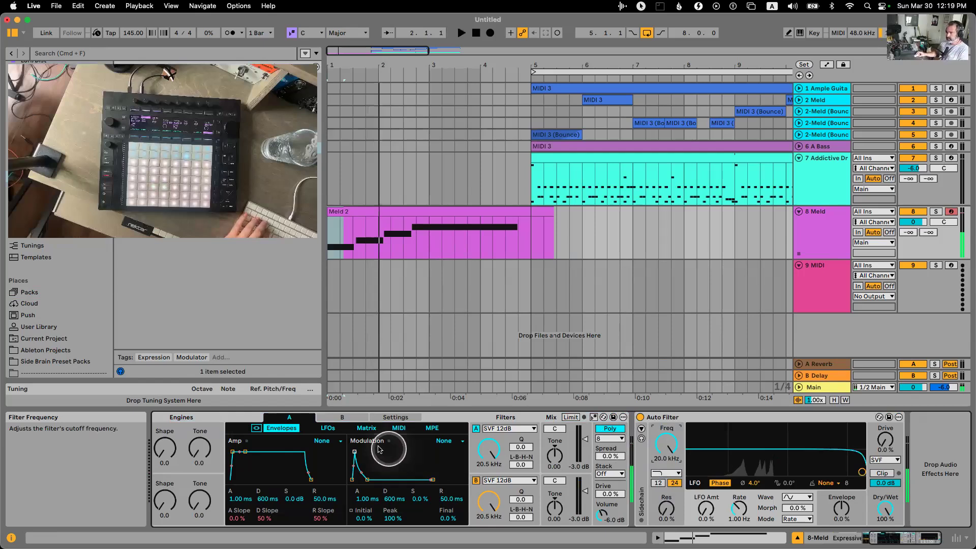
{"action": "scroll", "coordinate": [378, 448], "scroll_direction": "left", "scroll_amount": 5}
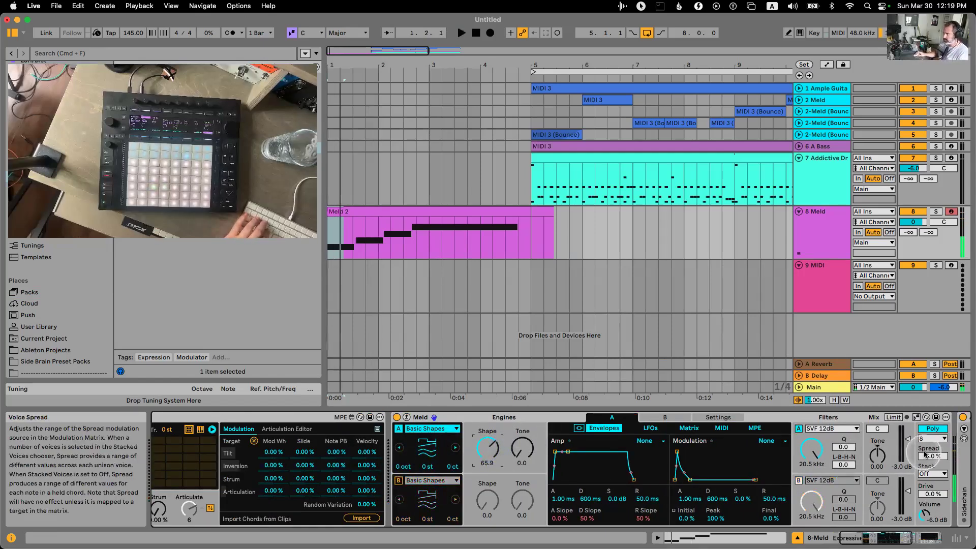
{"action": "scroll", "coordinate": [813, 467], "scroll_direction": "right", "scroll_amount": 3}
{"action": "key", "text": "space"}
{"action": "scroll", "coordinate": [791, 469], "scroll_direction": "right", "scroll_amount": 6}
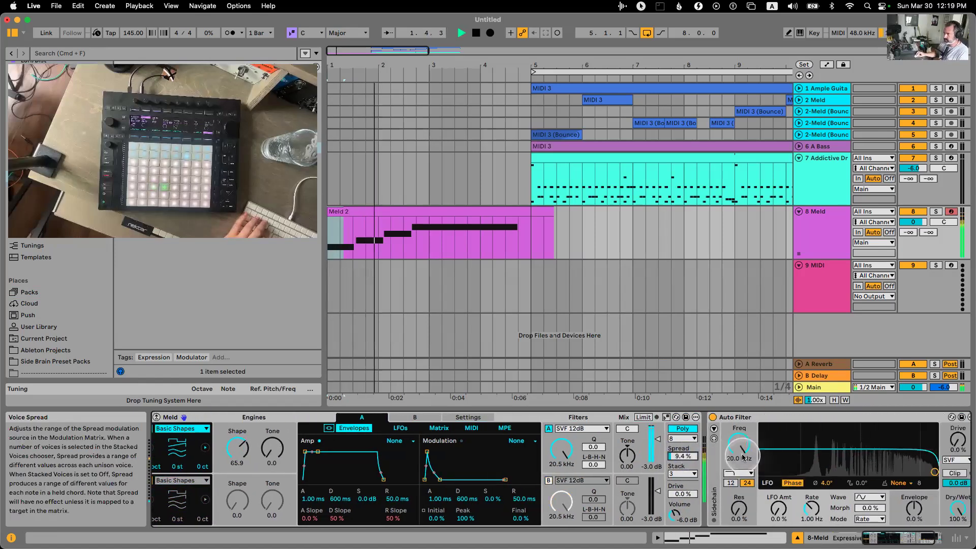
{"action": "key", "text": "space"}
Open the Meld 2 clip's notes and select the F#2 and G2 notes.
{"action": "double_click", "coordinate": [387, 208]}
{"action": "left_click", "coordinate": [437, 457]}
{"action": "left_click", "coordinate": [455, 484]}
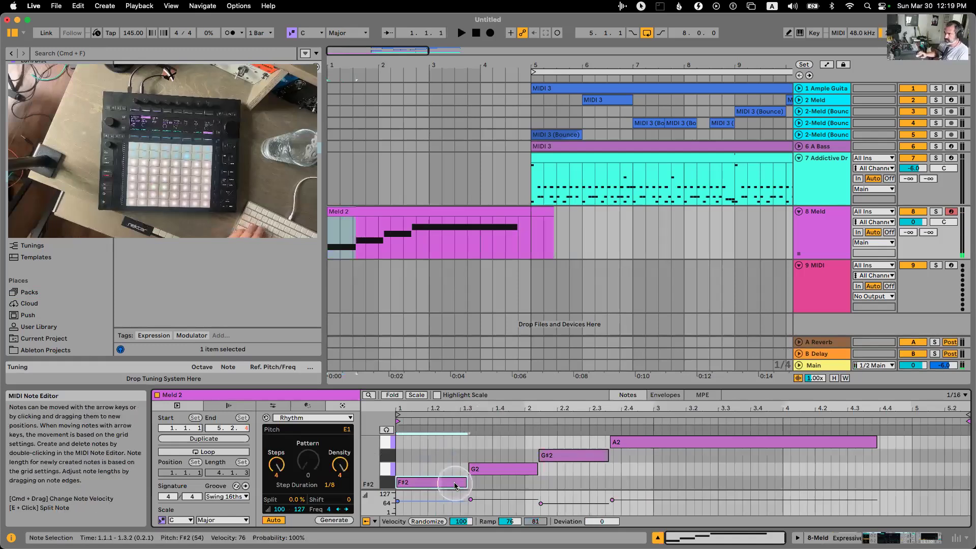
{"action": "left_click", "coordinate": [534, 467]}
Lengthen Meld's Engine A glide time on its settings page while auditioning playback.
{"action": "left_click", "coordinate": [600, 456]}
{"action": "key", "text": "shift+Tab"}
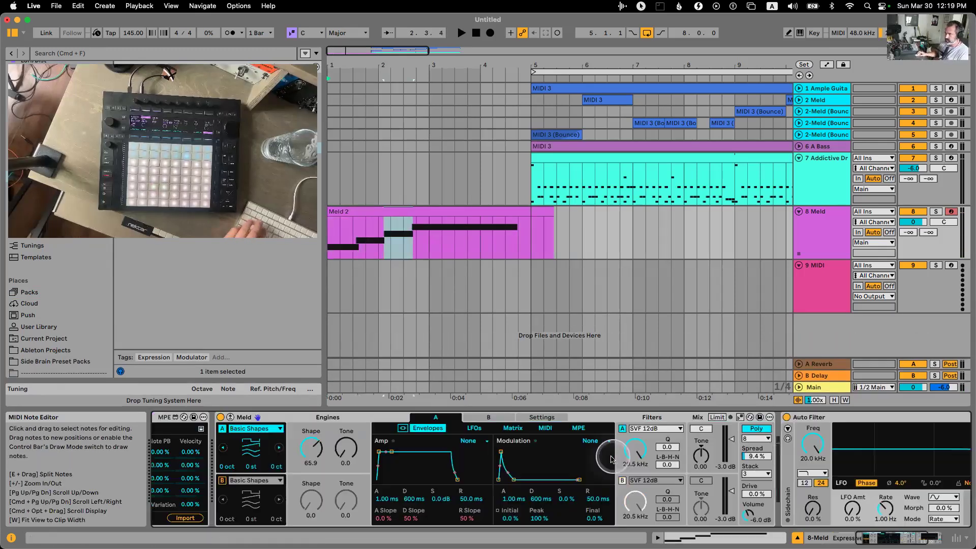
{"action": "left_click", "coordinate": [542, 416]}
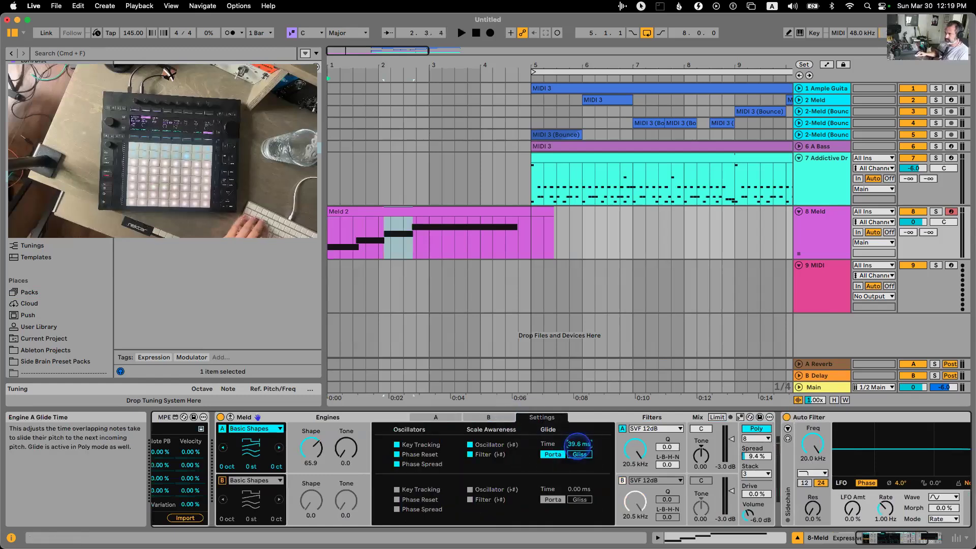
{"action": "left_click_drag", "start_coordinate": [577, 446], "coordinate": [577, 449]}
{"action": "key", "text": "space"}
{"action": "scroll", "coordinate": [490, 456], "scroll_direction": "left", "scroll_amount": 5}
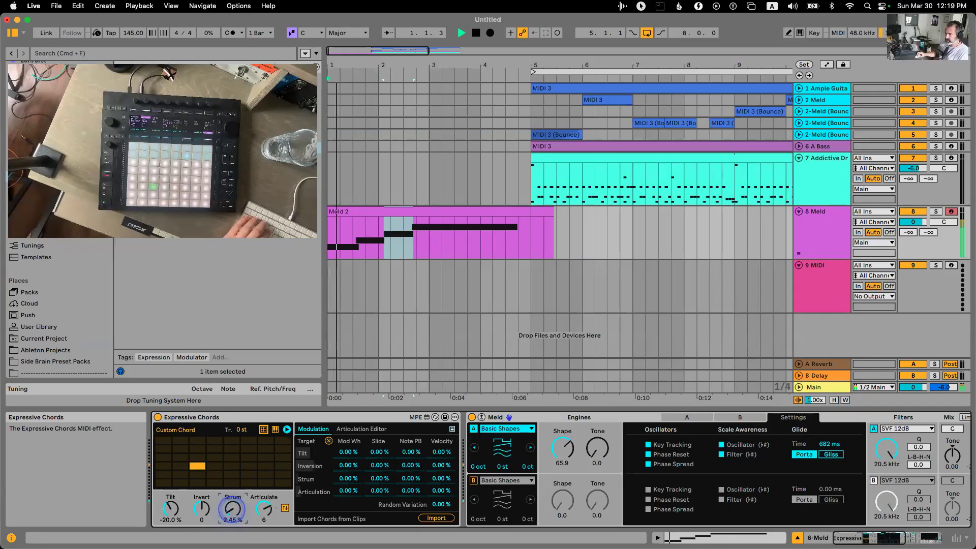
{"action": "key", "text": "space"}
{"action": "left_click", "coordinate": [826, 444]}
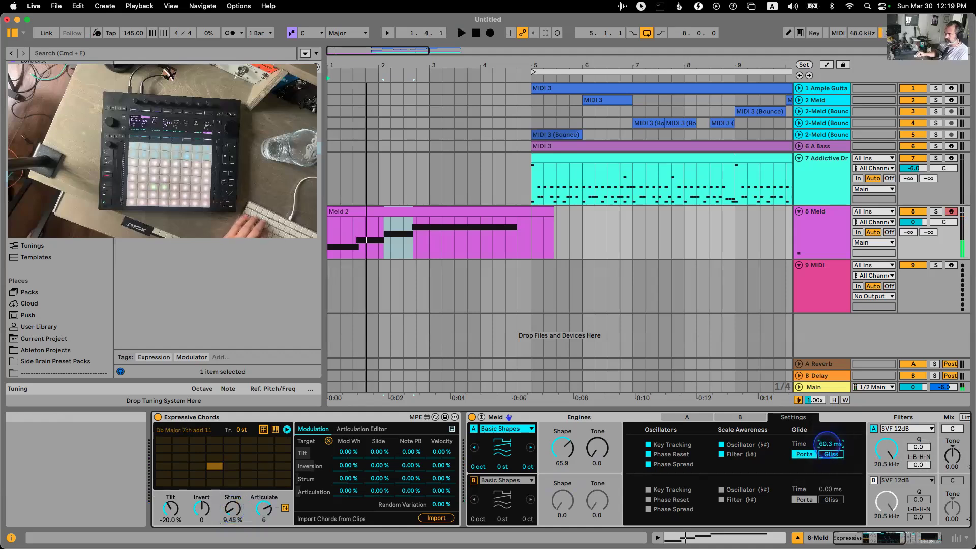
{"action": "key", "text": "space"}
{"action": "left_click_drag", "start_coordinate": [827, 445], "coordinate": [827, 447]}
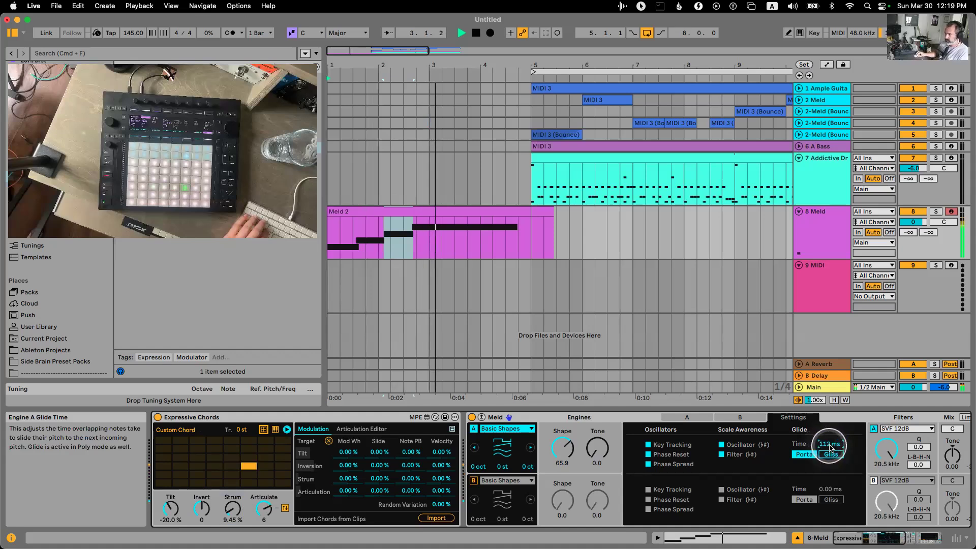
{"action": "scroll", "coordinate": [830, 448], "scroll_direction": "right", "scroll_amount": 5}
{"action": "key", "text": "space"}
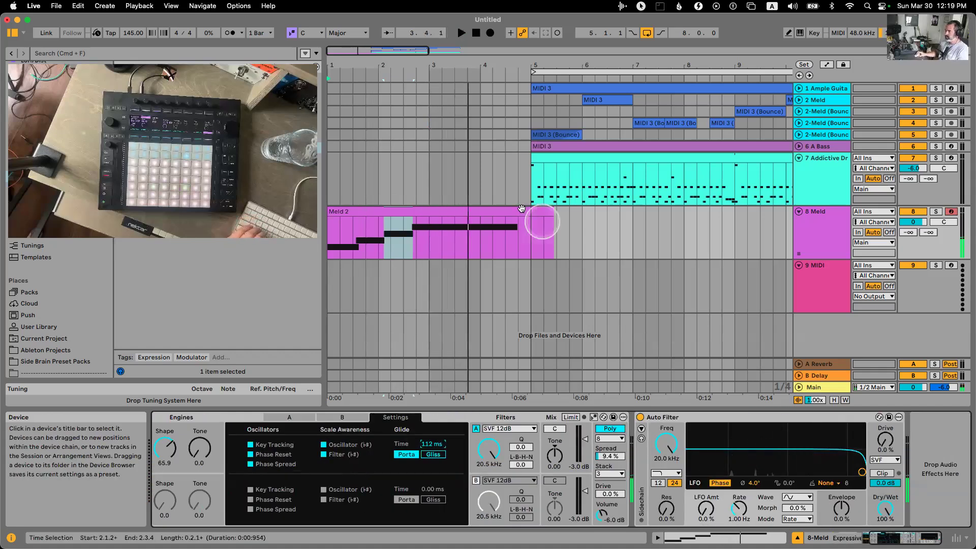
Create a drum clip with Kick and Closed Hat notes and select the Ride Tip note.
{"action": "double_click", "coordinate": [523, 176]}
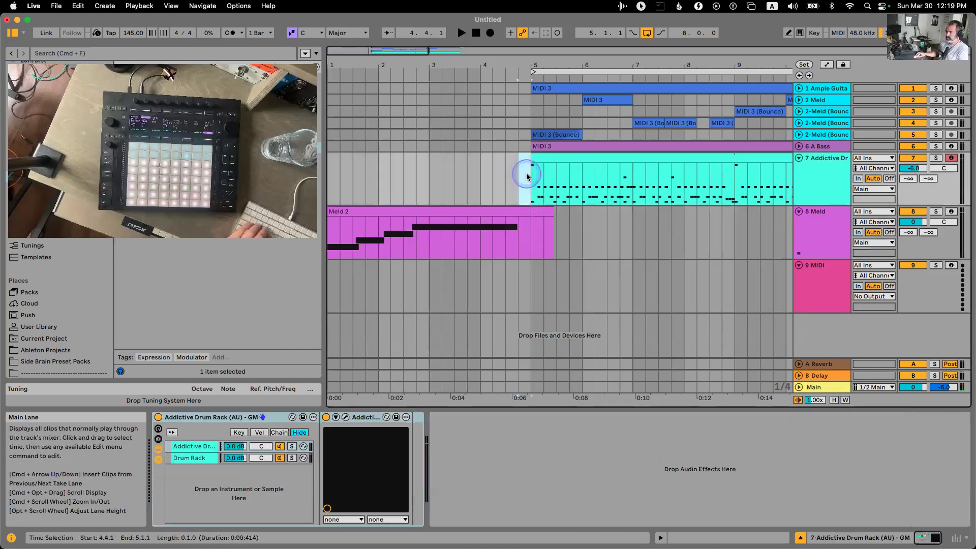
{"action": "left_click_drag", "start_coordinate": [494, 387], "coordinate": [480, 162]}
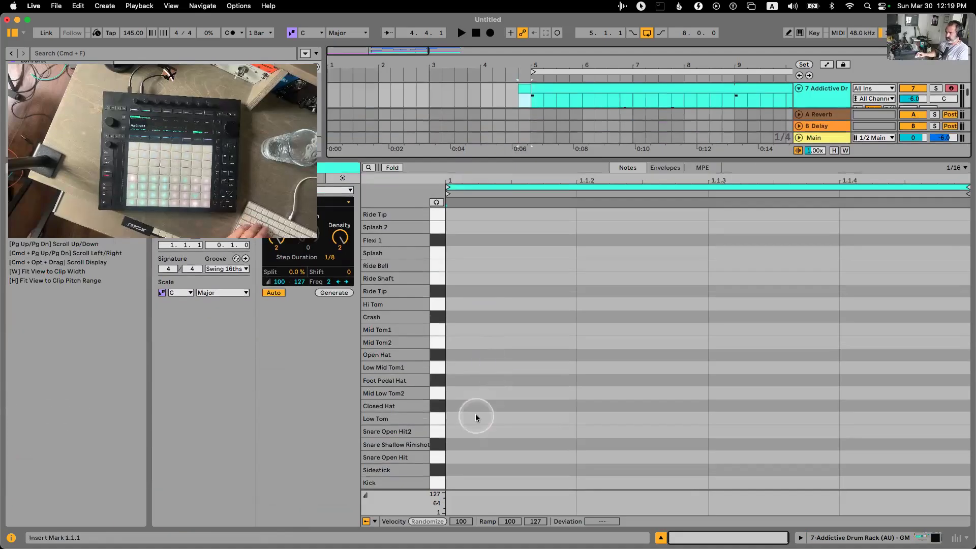
{"action": "double_click", "coordinate": [463, 481]}
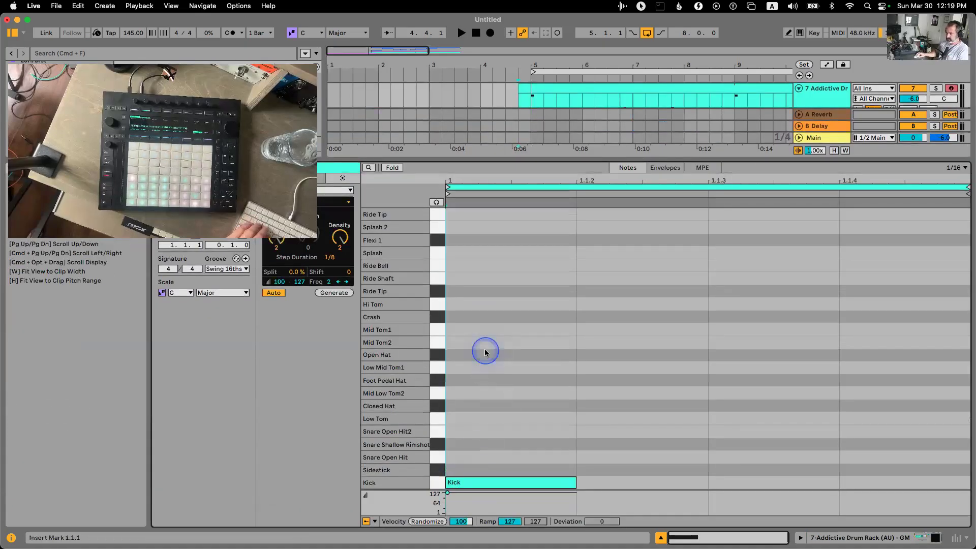
{"action": "double_click", "coordinate": [618, 405]}
{"action": "key", "text": "space"}
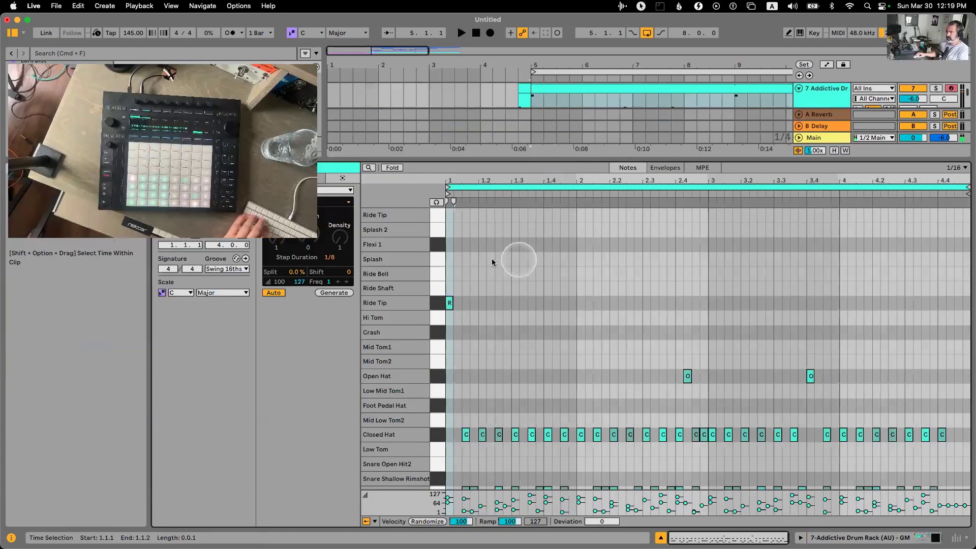
{"action": "left_click", "coordinate": [448, 304]}
{"action": "left_click", "coordinate": [447, 305]}
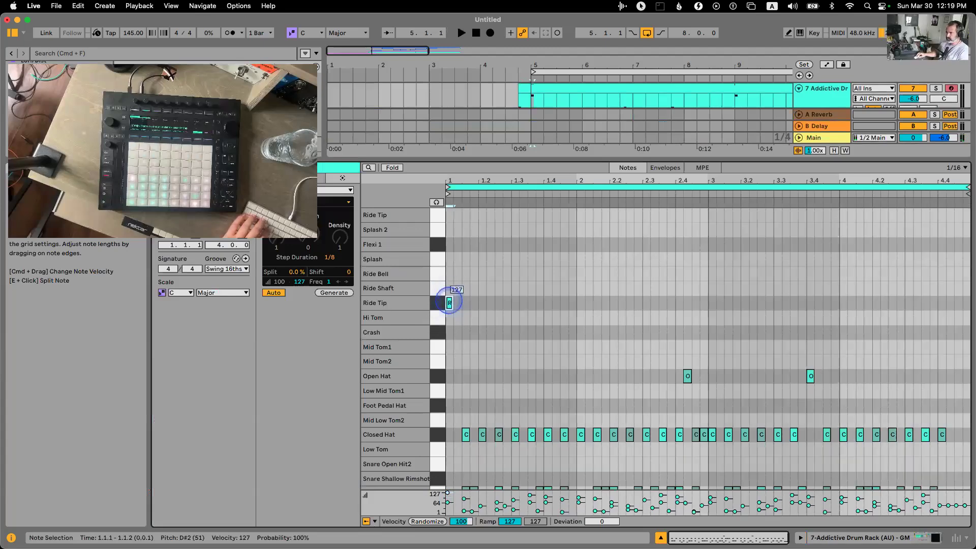
{"action": "key", "text": "space"}
Delete the 9 MIDI track and return to Meld's glide settings.
{"action": "key", "text": "shift+Tab"}
{"action": "left_click", "coordinate": [404, 208]}
{"action": "key", "text": "space"}
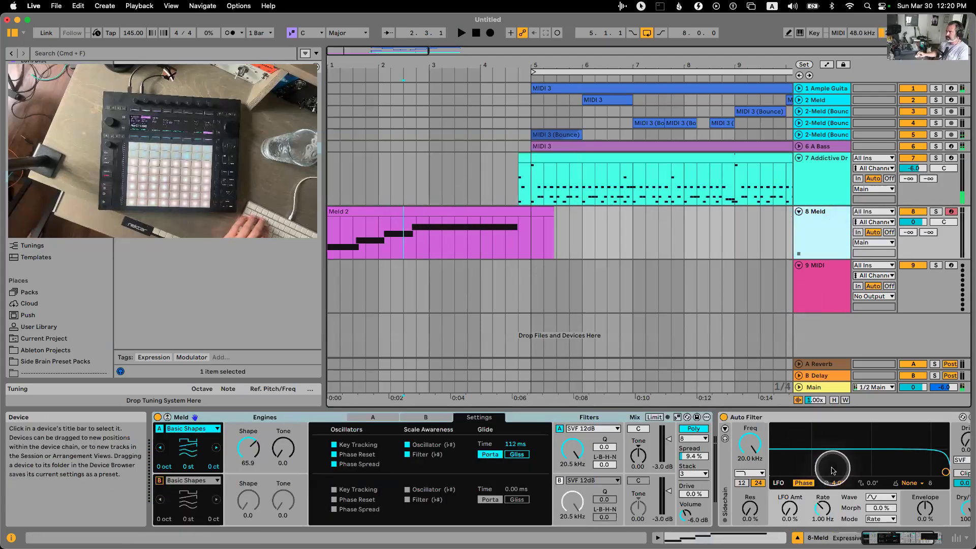
{"action": "key", "text": "Delete"}
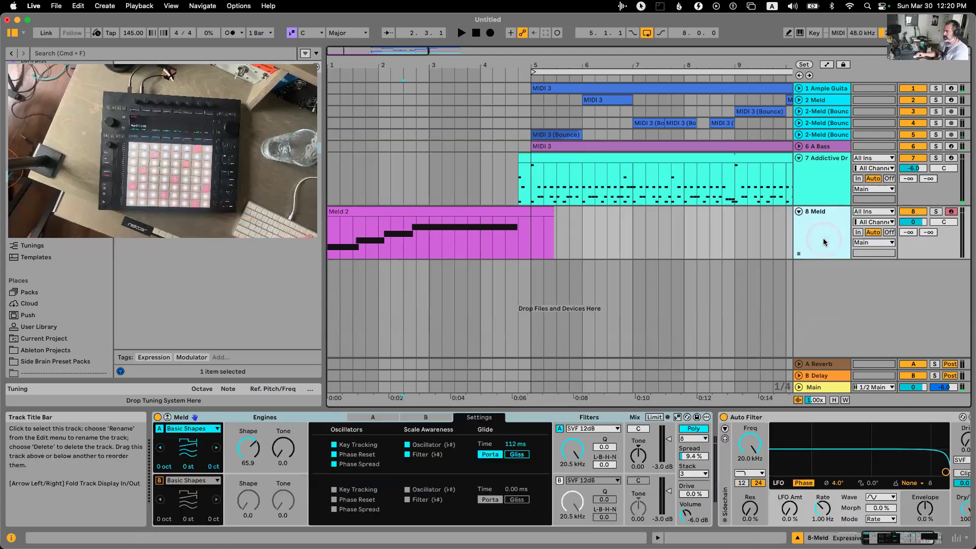
{"action": "left_click", "coordinate": [405, 209]}
{"action": "key", "text": "space"}
{"action": "key", "text": "space"}
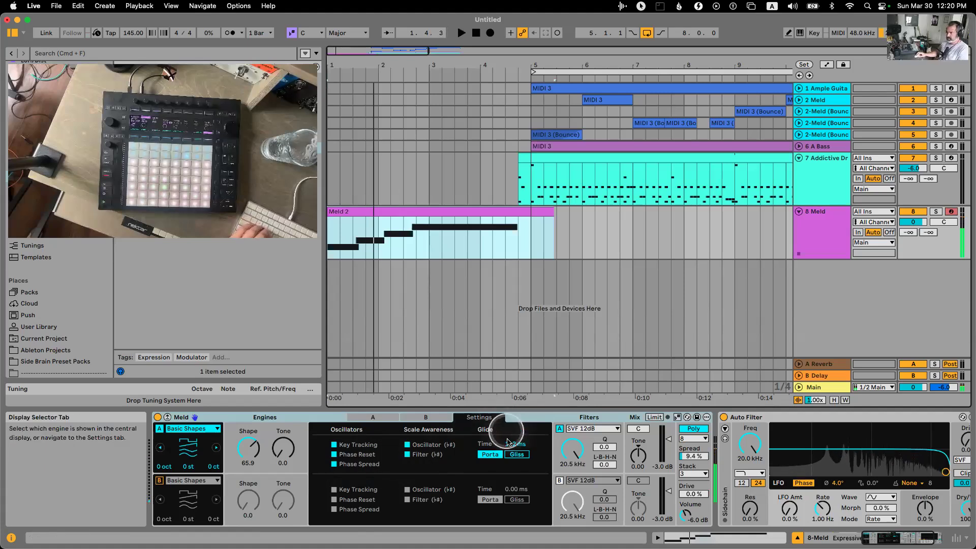
{"action": "left_click", "coordinate": [515, 443]}
{"action": "scroll", "coordinate": [514, 444], "scroll_direction": "left", "scroll_amount": 10}
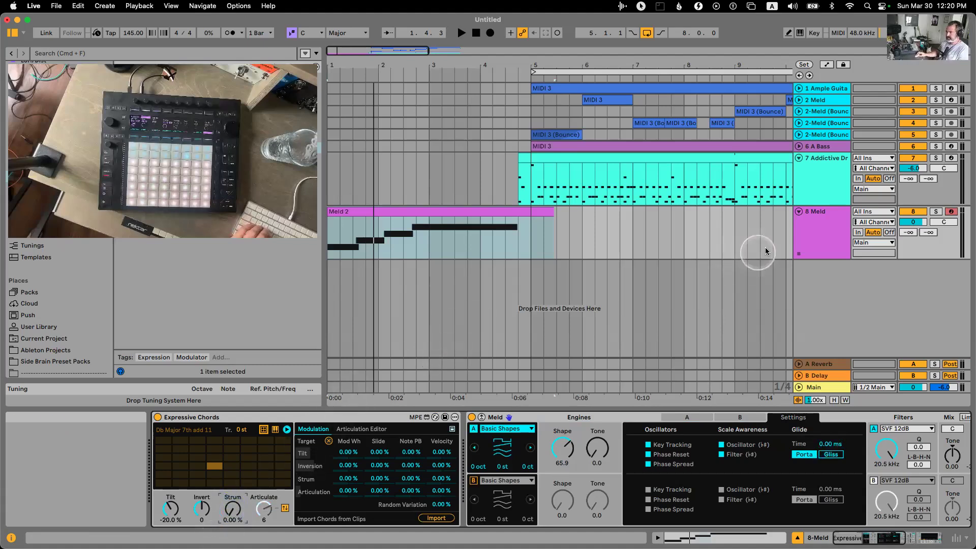
Create a new MIDI track below Meld taking its MIDI input from 8-Meld.
{"action": "left_click", "coordinate": [303, 416]}
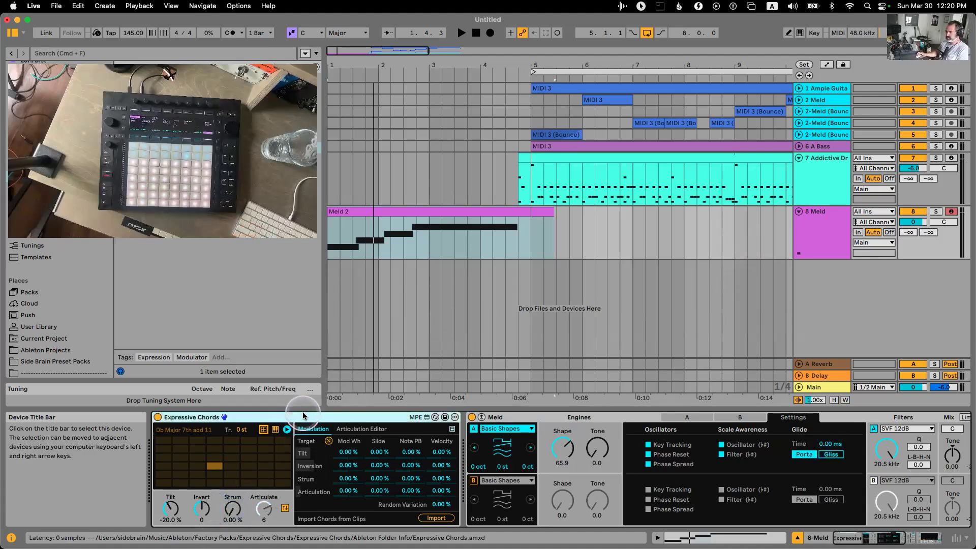
{"action": "left_click", "coordinate": [829, 279]}
{"action": "left_click", "coordinate": [833, 252]}
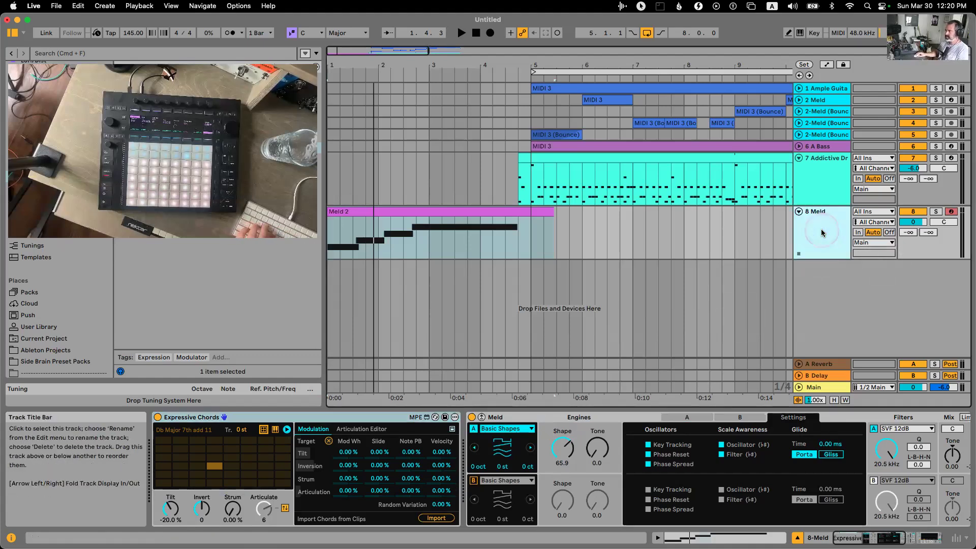
{"action": "double_click", "coordinate": [832, 275]}
{"action": "left_click", "coordinate": [871, 265]}
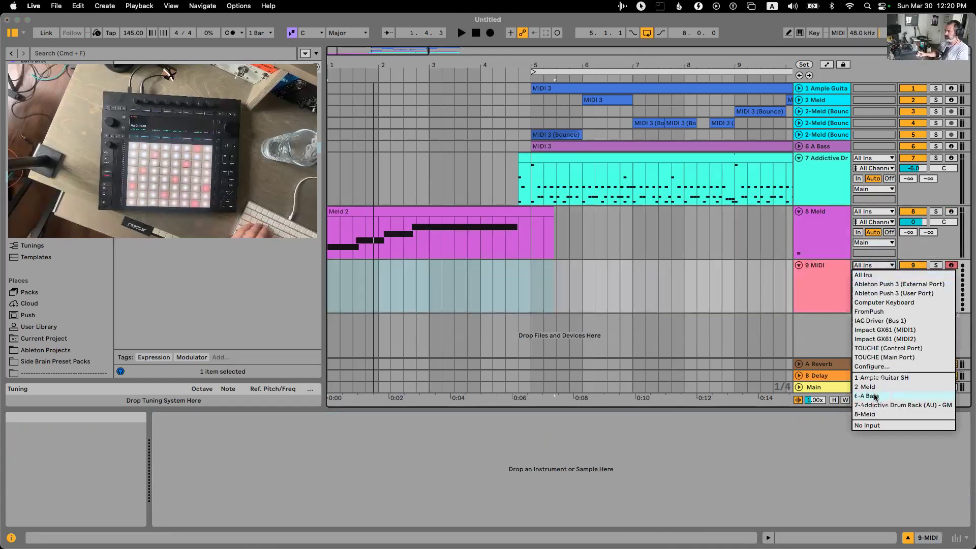
{"action": "left_click", "coordinate": [866, 413]}
Record the chords into a new clip from the start of the arrangement.
{"action": "double_click", "coordinate": [476, 34]}
{"action": "left_click", "coordinate": [490, 33]}
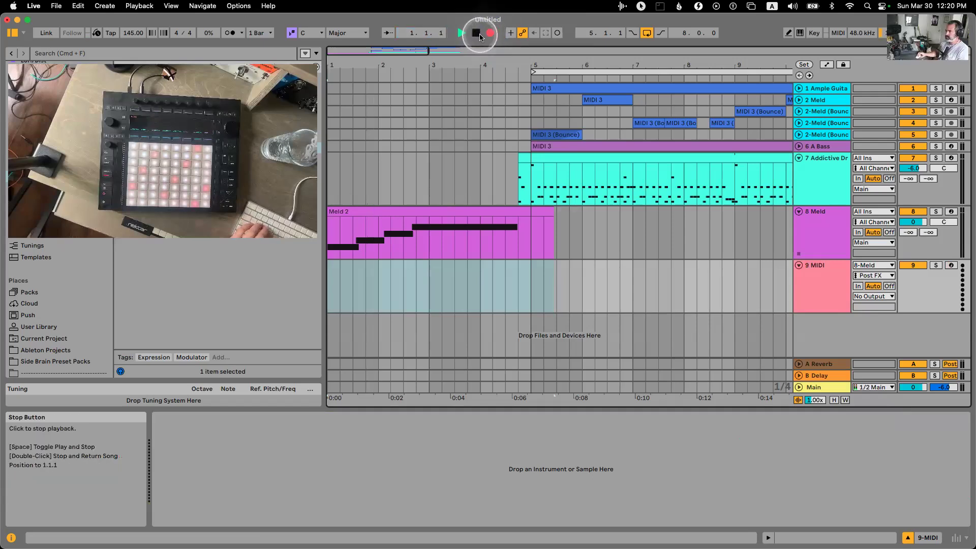
{"action": "left_click", "coordinate": [242, 32]}
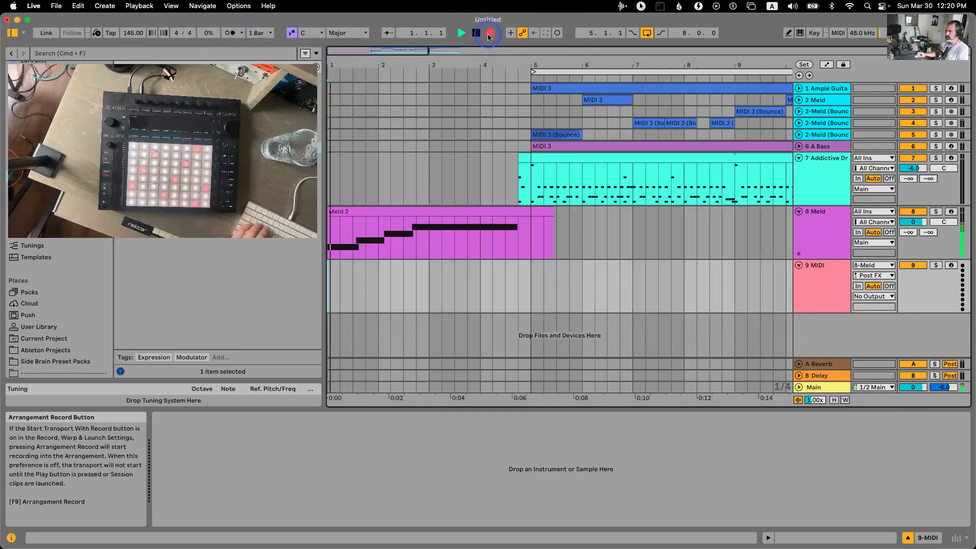
{"action": "left_click", "coordinate": [476, 34]}
{"action": "left_click", "coordinate": [476, 34]}
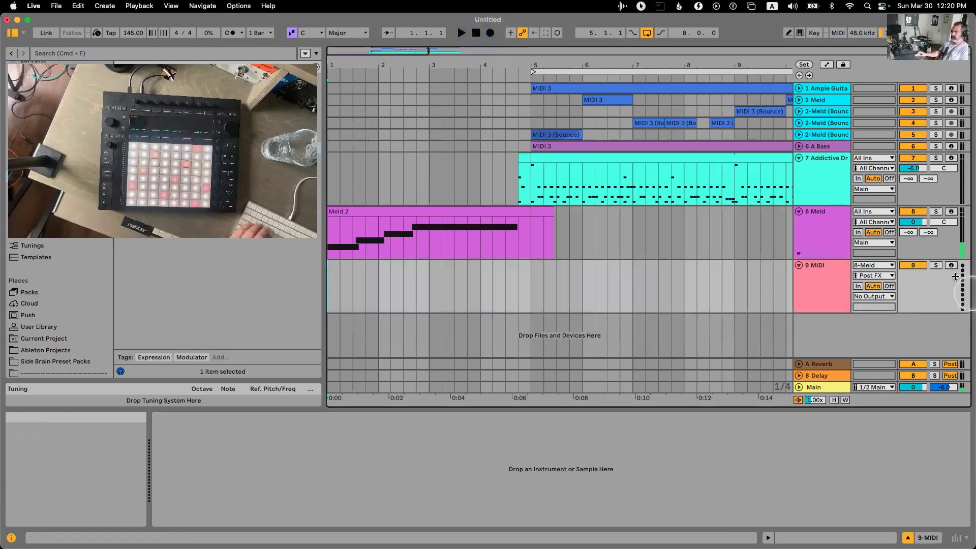
{"action": "left_click", "coordinate": [489, 32]}
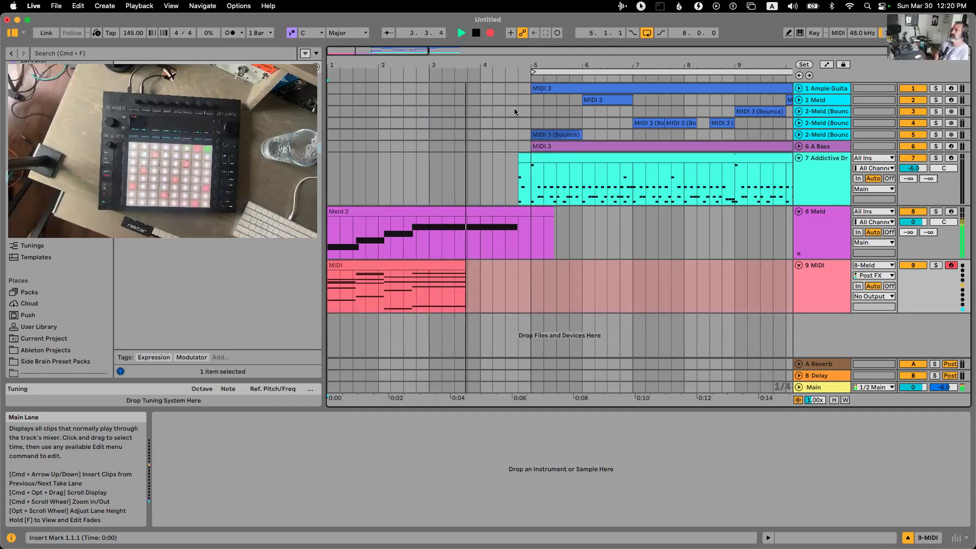
{"action": "key", "text": "space"}
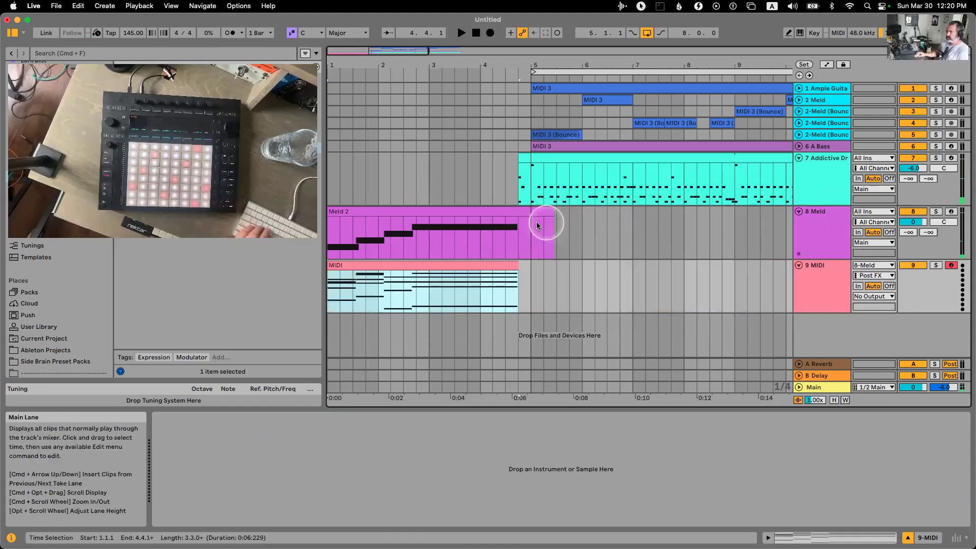
Move the recorded clip onto the Meld track and show its MPE lanes in the full note editor.
{"action": "left_click_drag", "start_coordinate": [464, 264], "coordinate": [463, 225]}
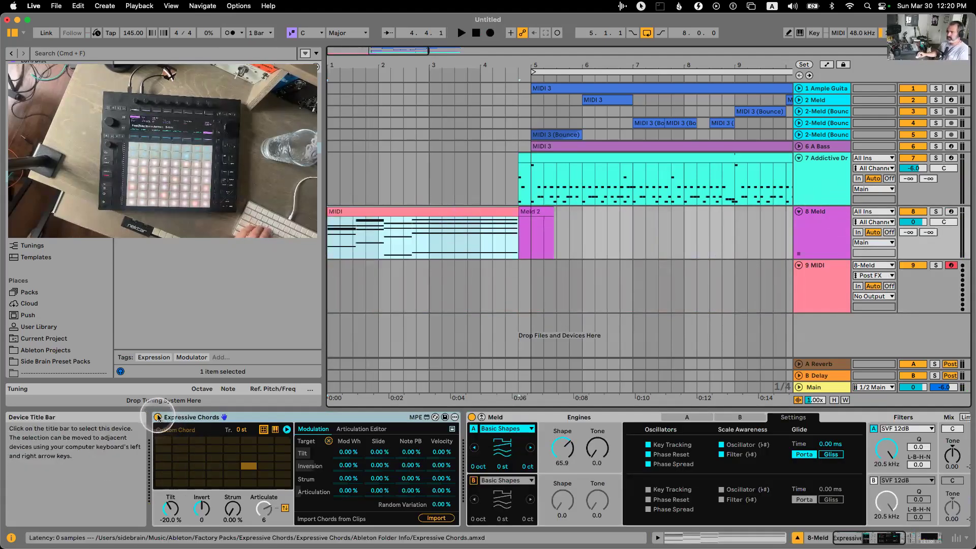
{"action": "double_click", "coordinate": [167, 417]}
{"action": "left_click", "coordinate": [196, 299]}
{"action": "key", "text": "super+alt+e"}
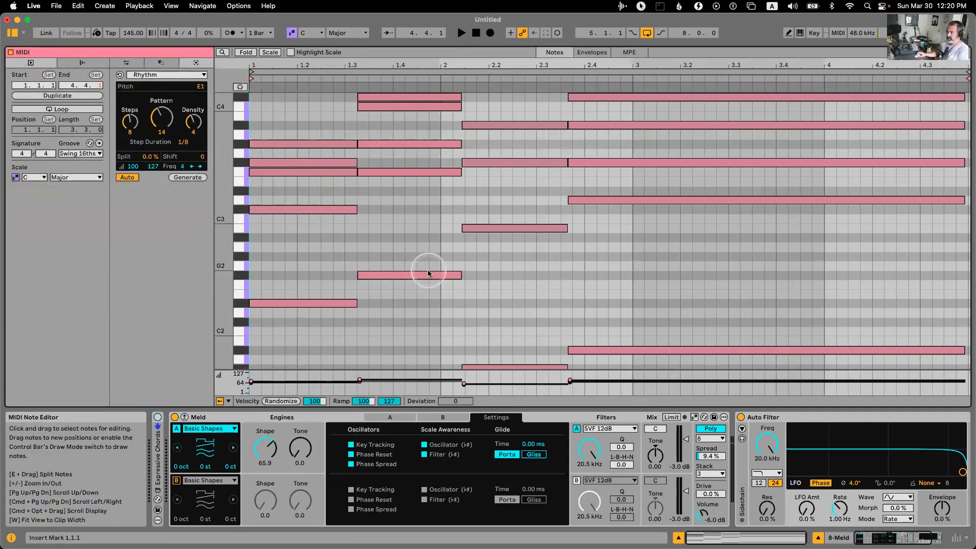
{"action": "scroll", "coordinate": [566, 152], "scroll_direction": "up", "scroll_amount": 2}
{"action": "left_click", "coordinate": [630, 53]}
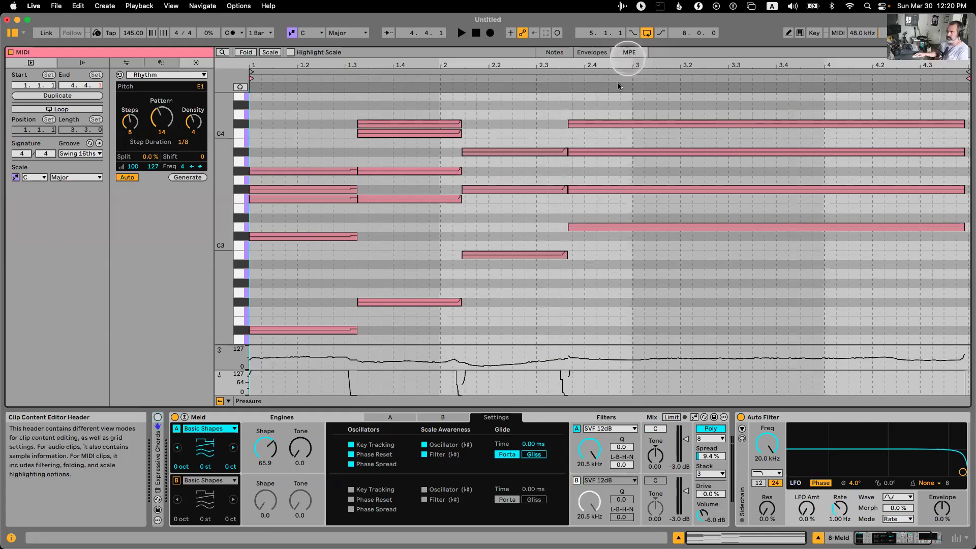
{"action": "scroll", "coordinate": [618, 86], "scroll_direction": "up", "scroll_amount": 3}
Apply a Glissando transformation to the chord notes with Start set to 83%.
{"action": "left_click", "coordinate": [160, 63]}
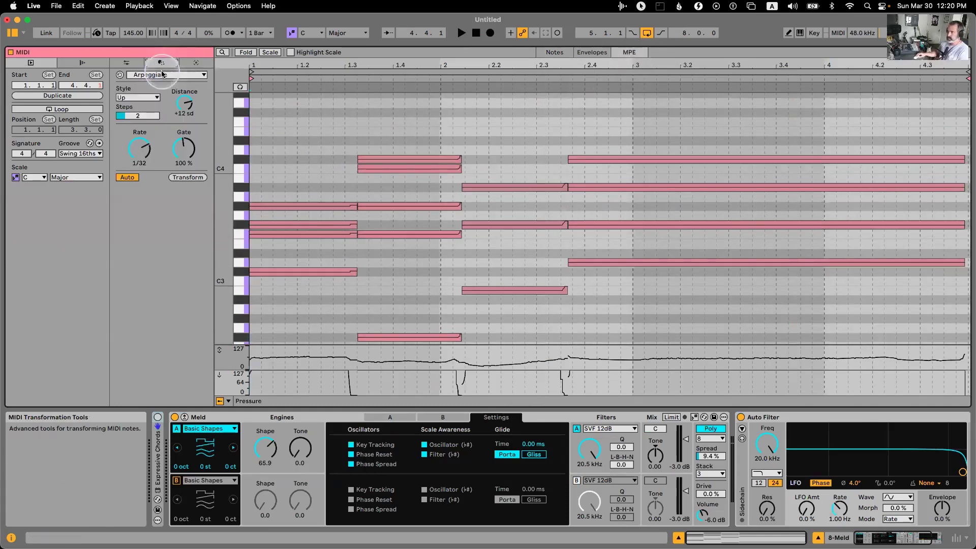
{"action": "left_click", "coordinate": [163, 74]}
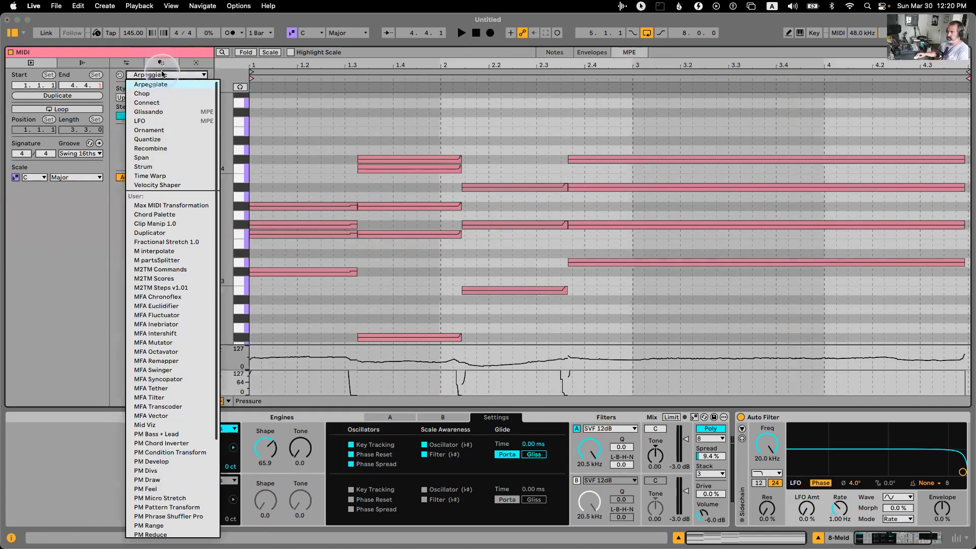
{"action": "left_click", "coordinate": [165, 113]}
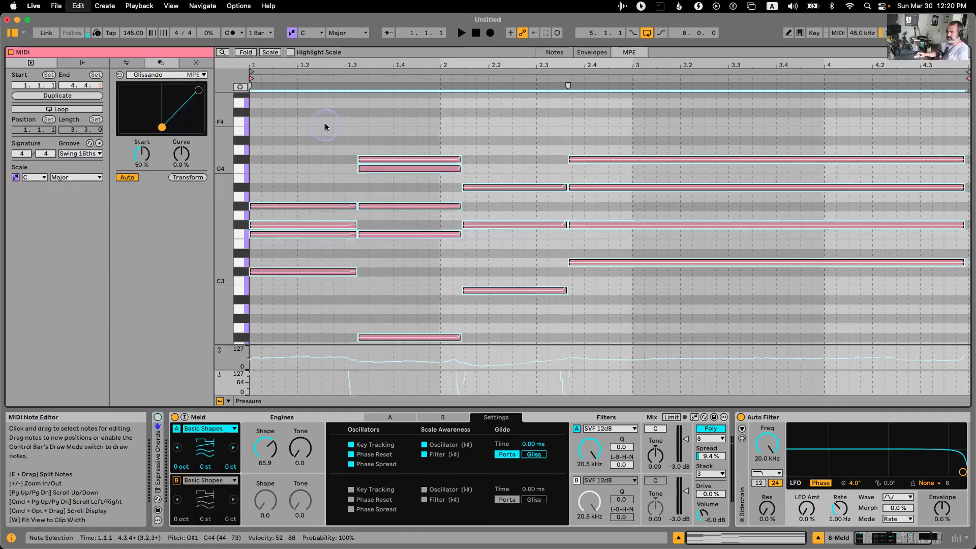
{"action": "left_click", "coordinate": [183, 179]}
{"action": "left_click_drag", "start_coordinate": [162, 127], "coordinate": [186, 129]}
Play back the glides, then shrink the note editor to reveal the arrangement again.
{"action": "key", "text": "space"}
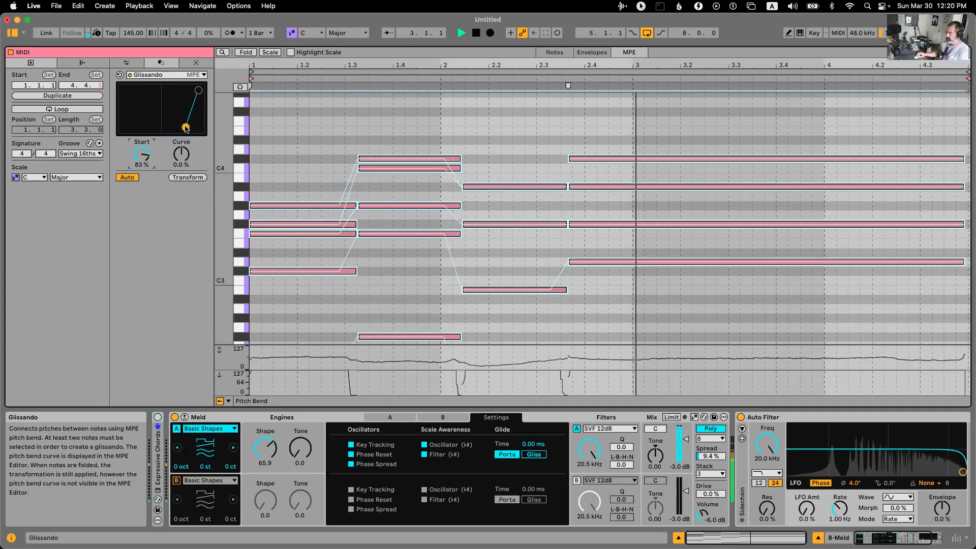
{"action": "left_click", "coordinate": [898, 140]}
{"action": "key", "text": "space"}
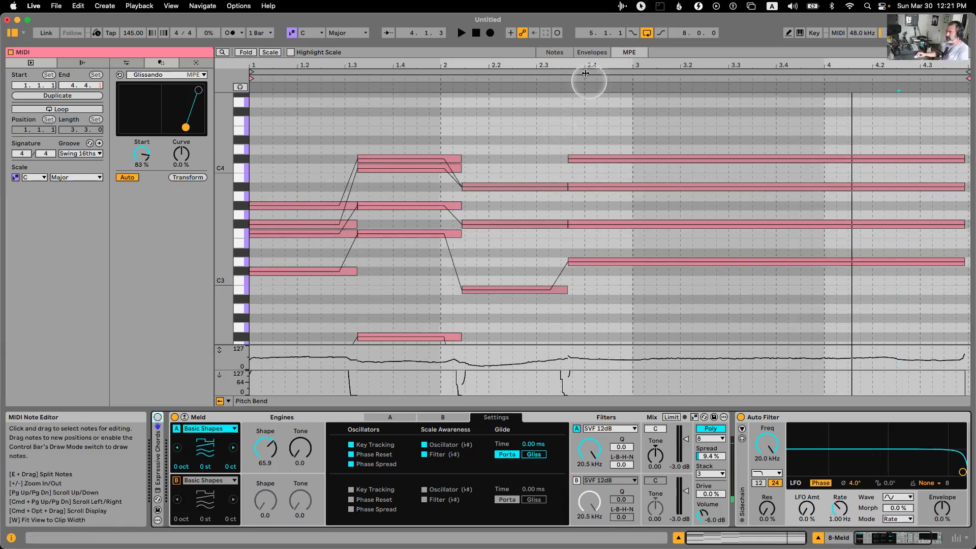
{"action": "left_click_drag", "start_coordinate": [586, 74], "coordinate": [577, 305]}
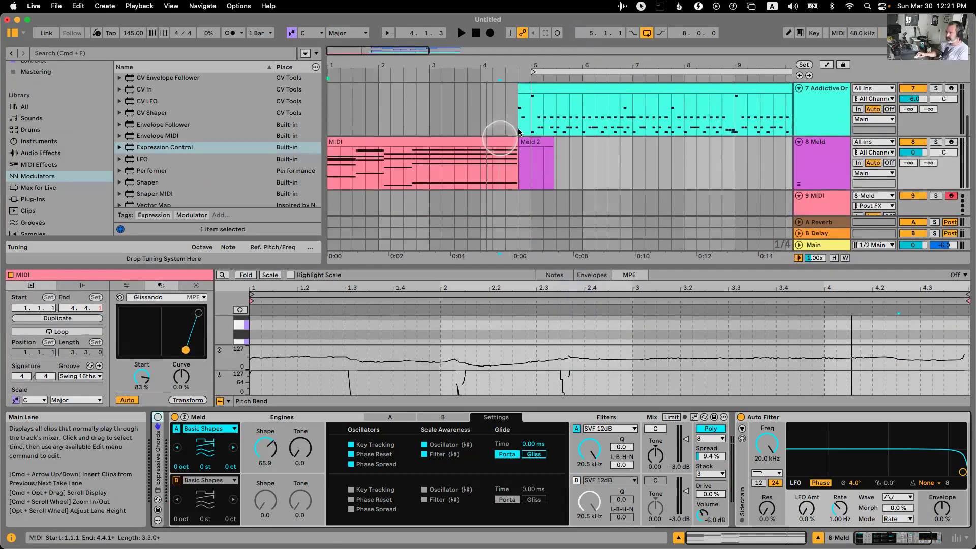
{"action": "left_click", "coordinate": [540, 144]}
Unfold the Ample Guitar track and inspect its MIDI 3 clip in an enlarged editor.
{"action": "left_click", "coordinate": [510, 144]}
{"action": "scroll", "coordinate": [509, 144], "scroll_direction": "up", "scroll_amount": 5}
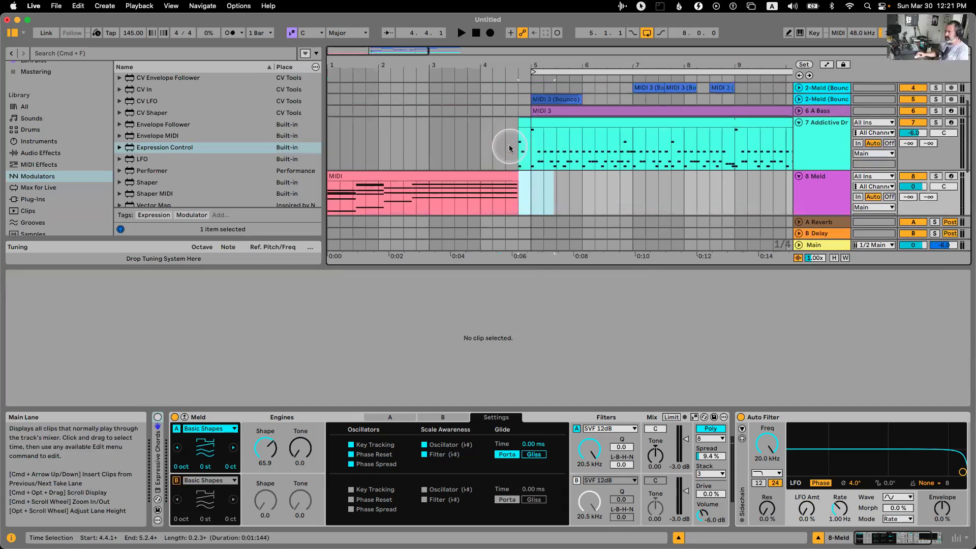
{"action": "left_click", "coordinate": [799, 89]}
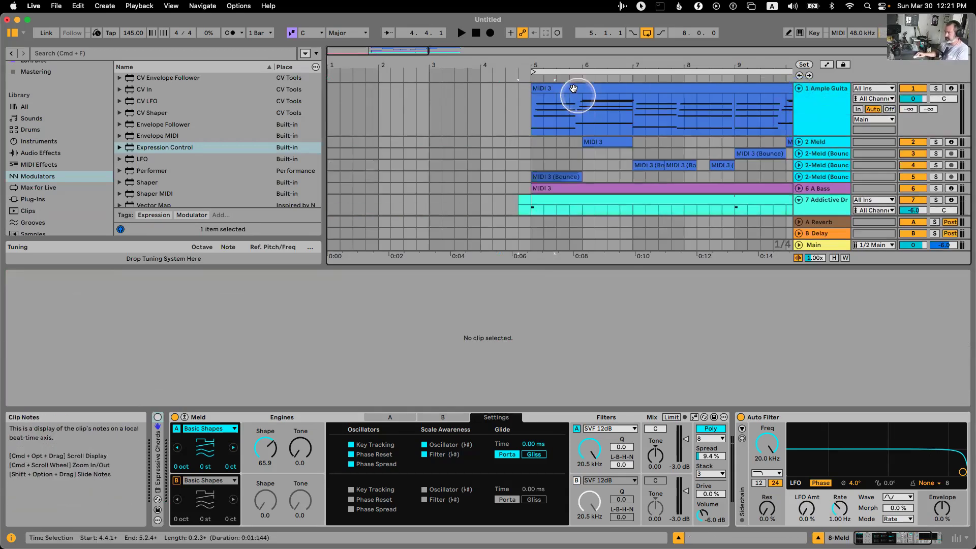
{"action": "left_click", "coordinate": [577, 92]}
{"action": "left_click_drag", "start_coordinate": [414, 267], "coordinate": [412, 88]}
{"action": "scroll", "coordinate": [322, 255], "scroll_direction": "down", "scroll_amount": 4}
{"action": "scroll", "coordinate": [233, 261], "scroll_direction": "up", "scroll_amount": 2}
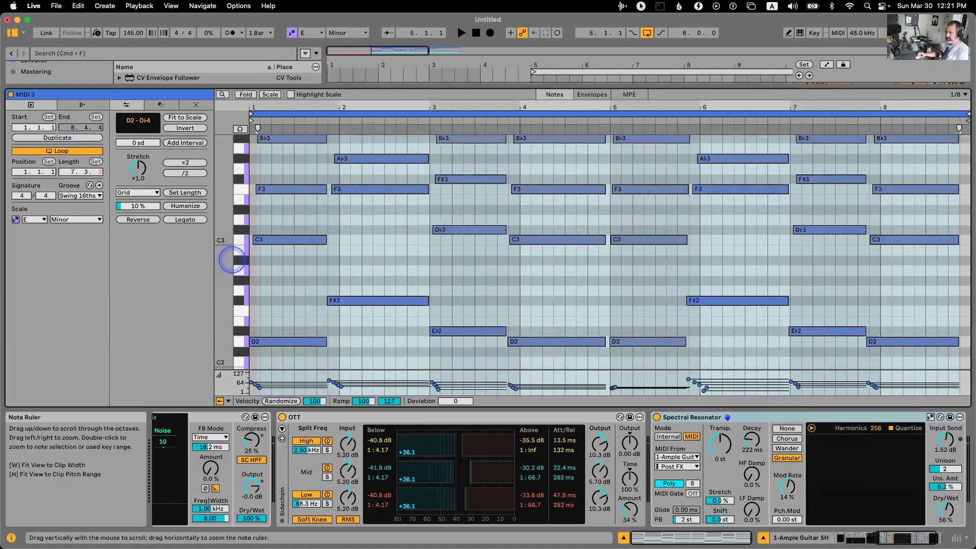
{"action": "scroll", "coordinate": [464, 178], "scroll_direction": "up", "scroll_amount": 1}
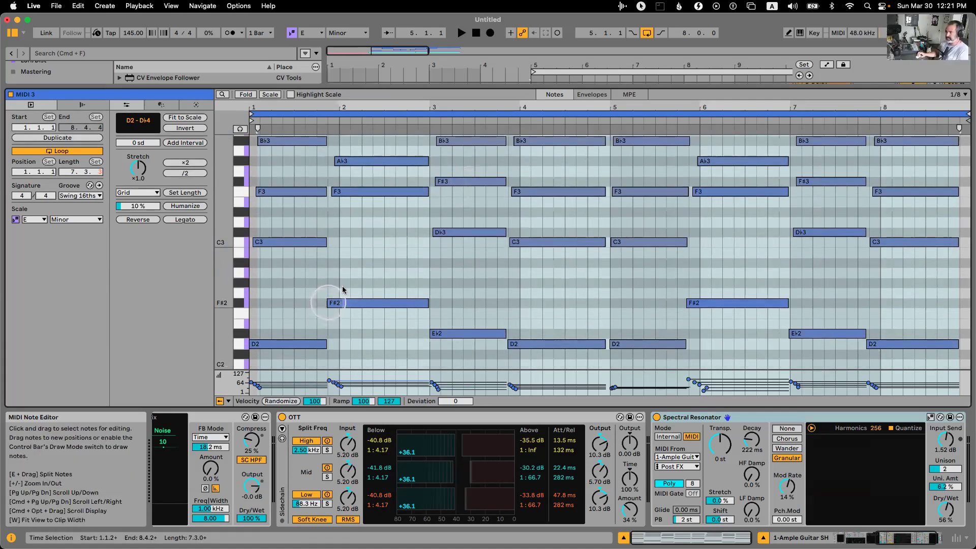
Reopen the Meld track's chord clip with the note editor filling the window.
{"action": "left_click_drag", "start_coordinate": [488, 86], "coordinate": [505, 272]}
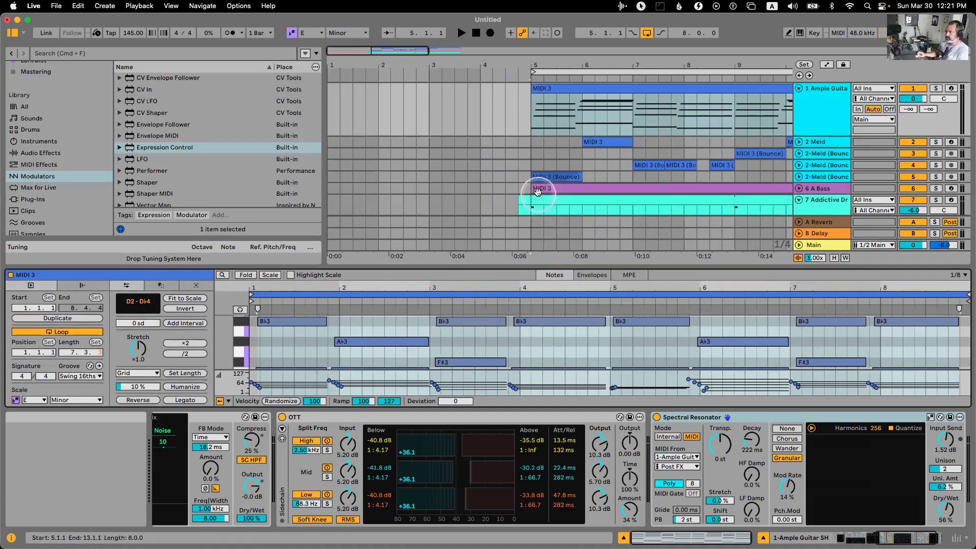
{"action": "left_click", "coordinate": [501, 147]}
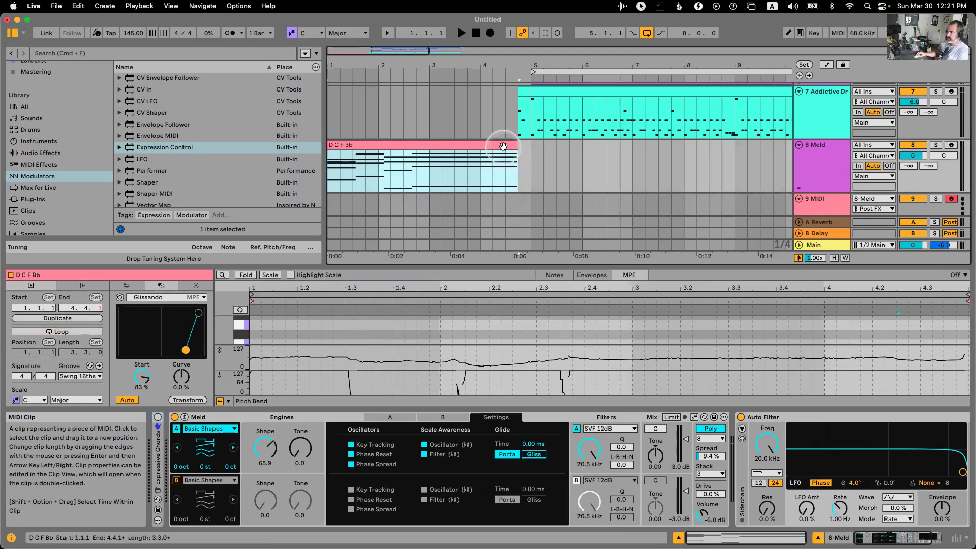
{"action": "left_click_drag", "start_coordinate": [615, 270], "coordinate": [602, 79]}
{"action": "scroll", "coordinate": [665, 182], "scroll_direction": "up", "scroll_amount": 3}
Add a pitch-bend breakpoint on C#4 and bend the A#3 note's end up several semitones.
{"action": "left_click", "coordinate": [626, 208]}
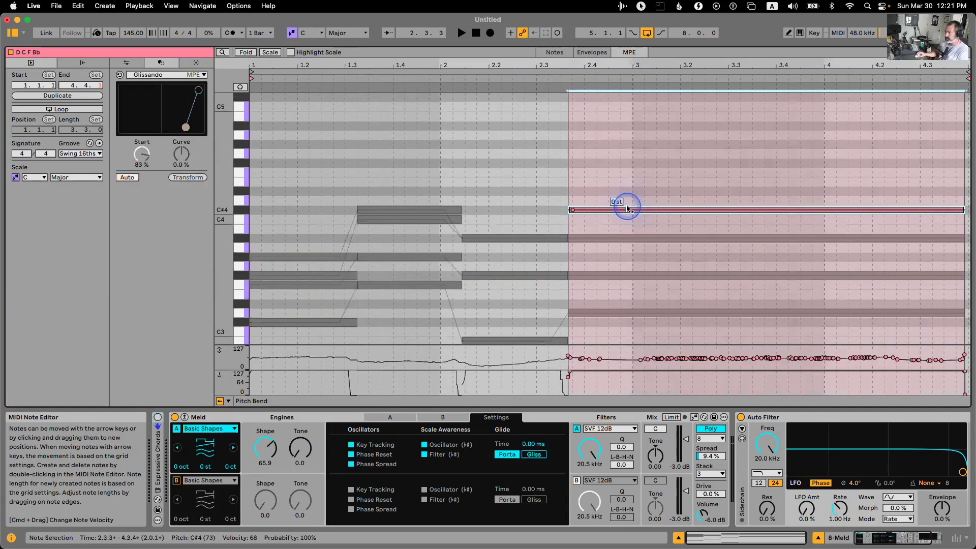
{"action": "left_click", "coordinate": [661, 209]}
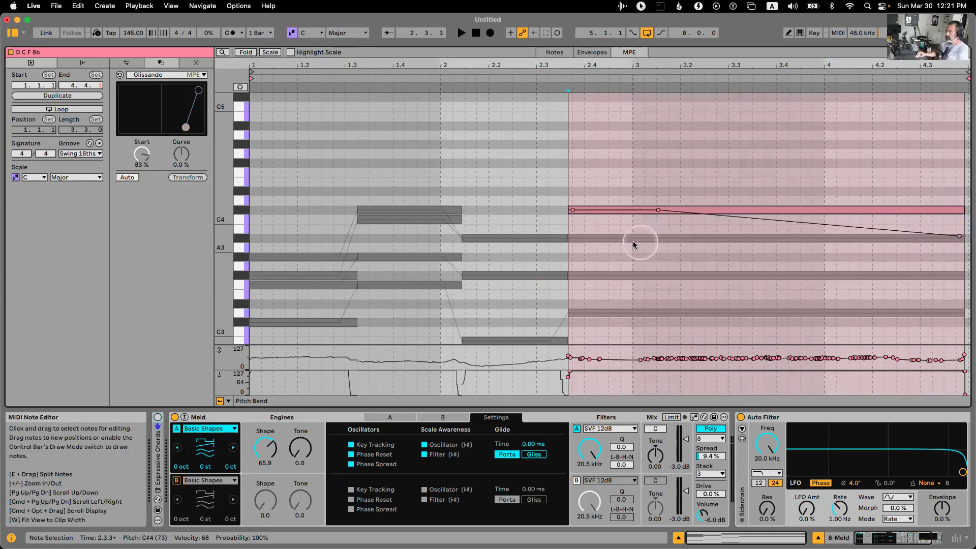
{"action": "left_click", "coordinate": [600, 237]}
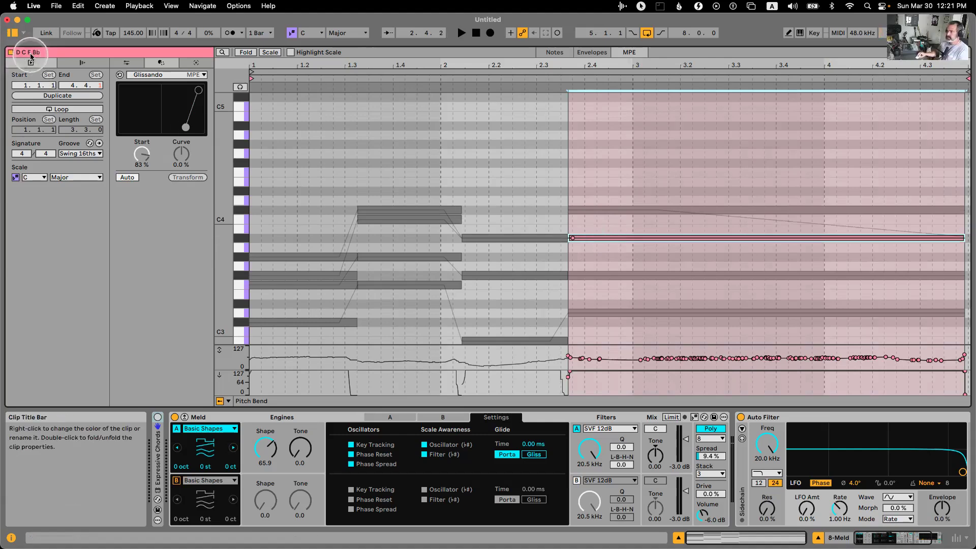
{"action": "key", "text": "ctrl+Up"}
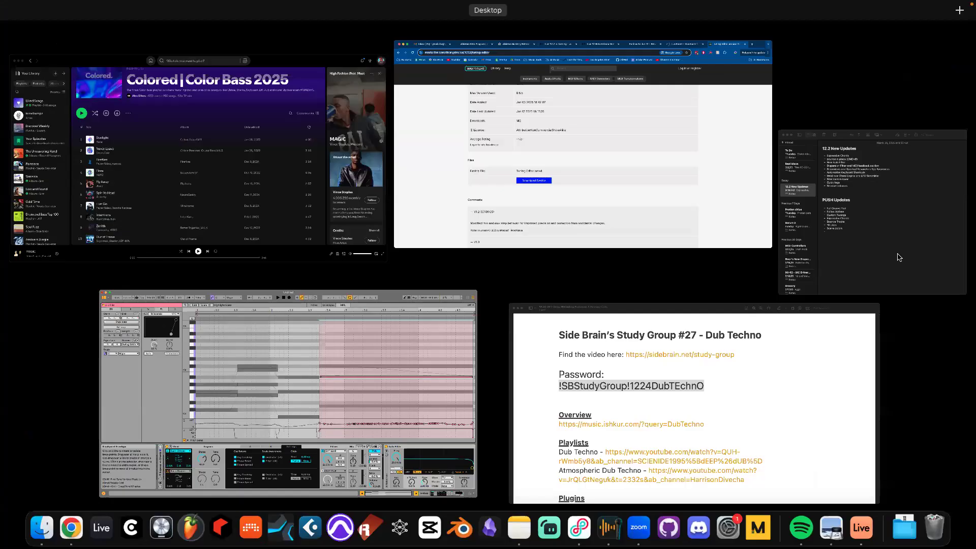
{"action": "left_click", "coordinate": [437, 327]}
{"action": "left_click_drag", "start_coordinate": [947, 240], "coordinate": [947, 255]}
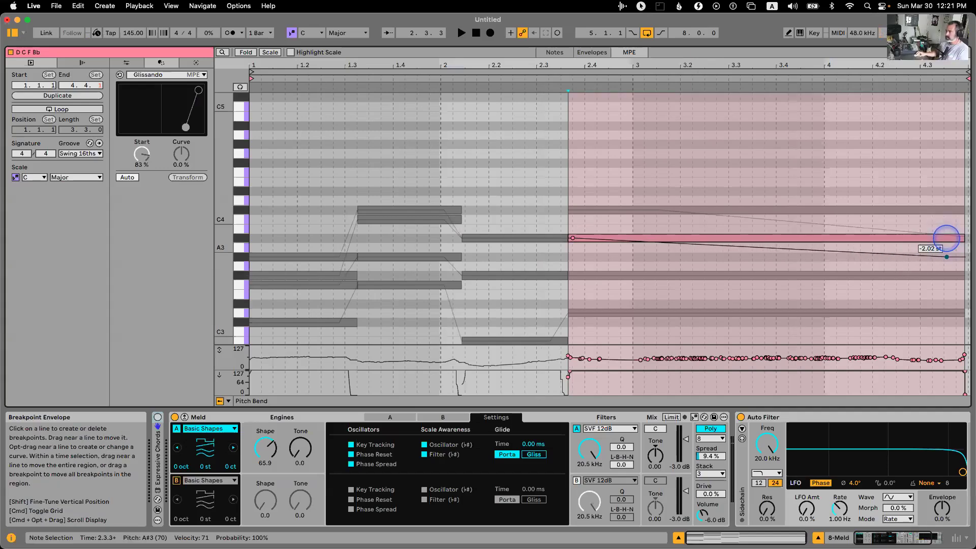
{"action": "left_click_drag", "start_coordinate": [946, 257], "coordinate": [943, 174]}
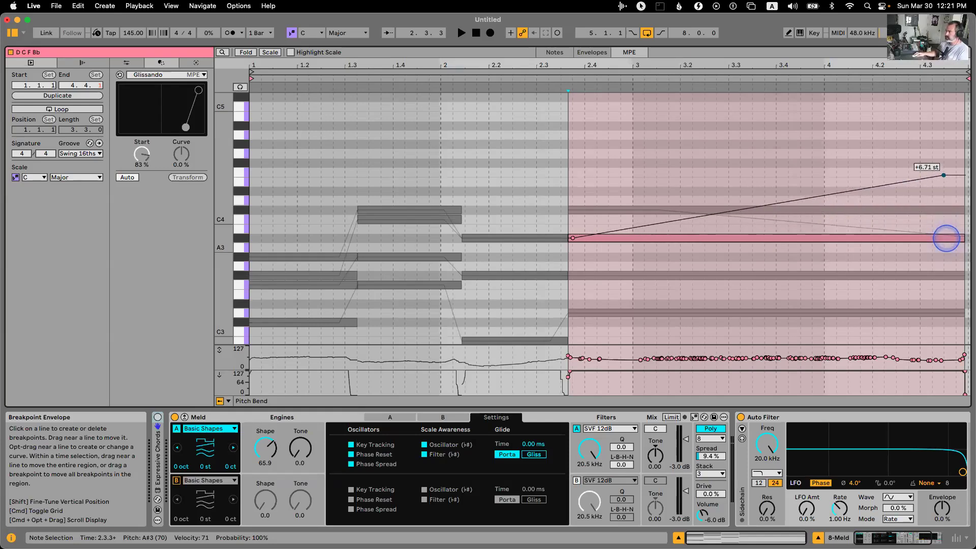
Bend F#3 slightly down, reshape A#3's upward bend, and bend D3 down about two semitones.
{"action": "left_click", "coordinate": [577, 275]}
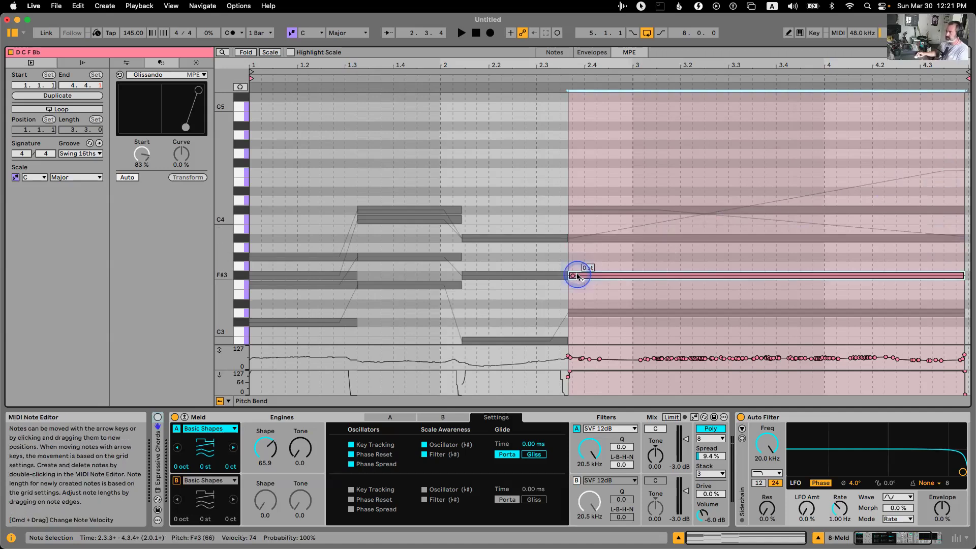
{"action": "left_click_drag", "start_coordinate": [956, 276], "coordinate": [956, 281]}
{"action": "left_click", "coordinate": [583, 237]}
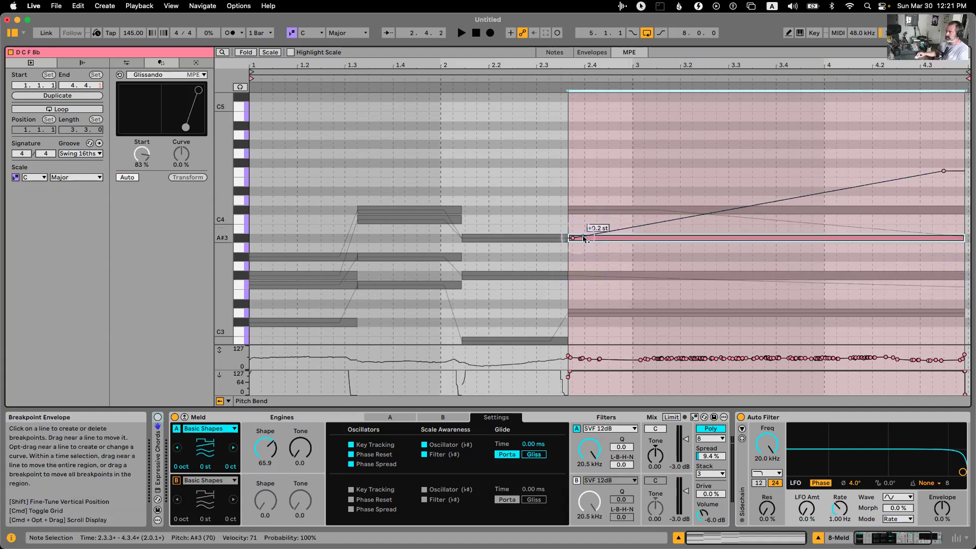
{"action": "left_click_drag", "start_coordinate": [943, 175], "coordinate": [943, 198]}
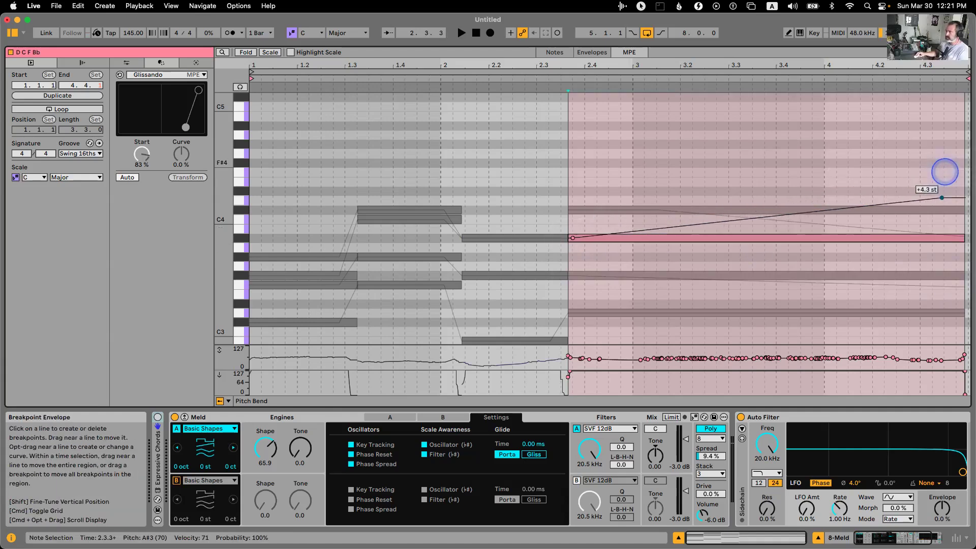
{"action": "left_click", "coordinate": [581, 314]}
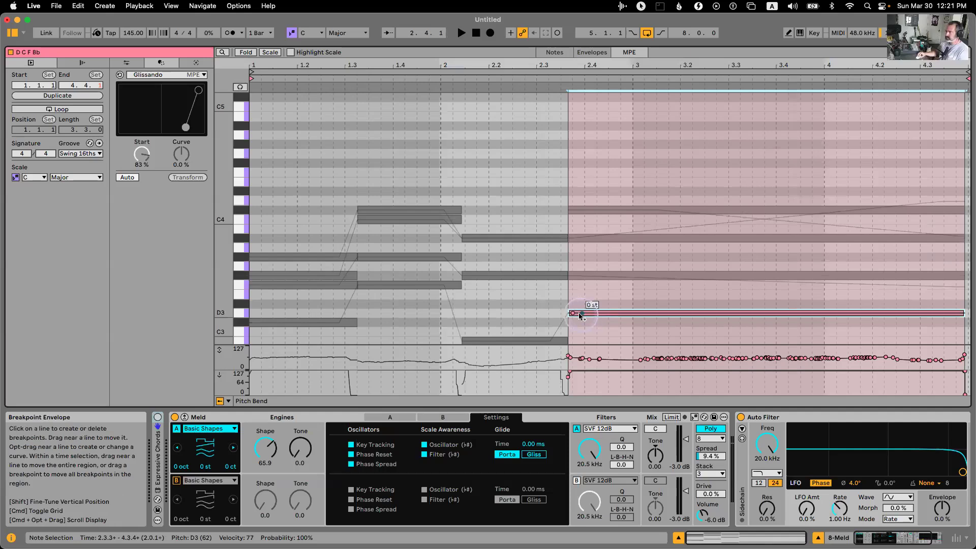
{"action": "left_click_drag", "start_coordinate": [957, 313], "coordinate": [957, 331]}
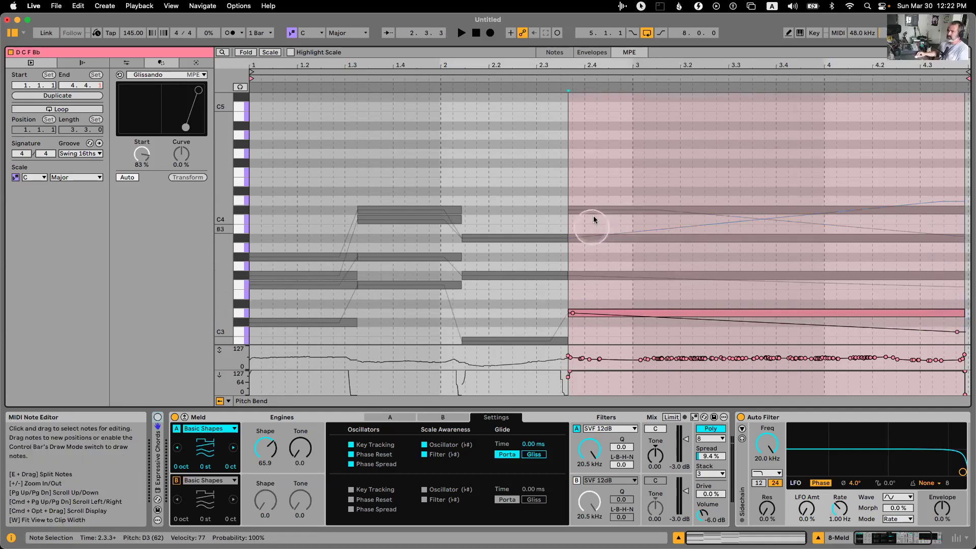
Play the clip to hear the slides, then undo the last two pitch-bend edits.
{"action": "key", "text": "space"}
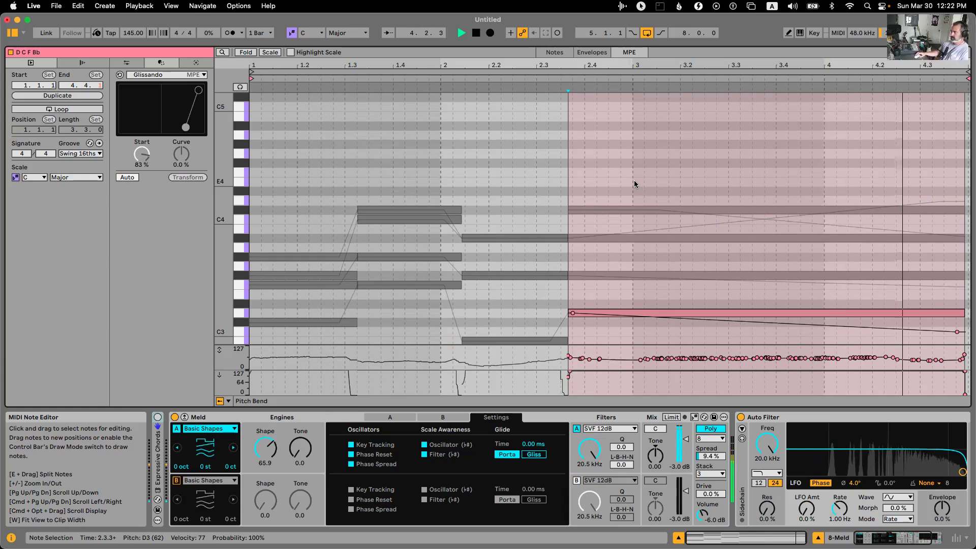
{"action": "key", "text": "space"}
{"action": "key", "text": "super+z"}
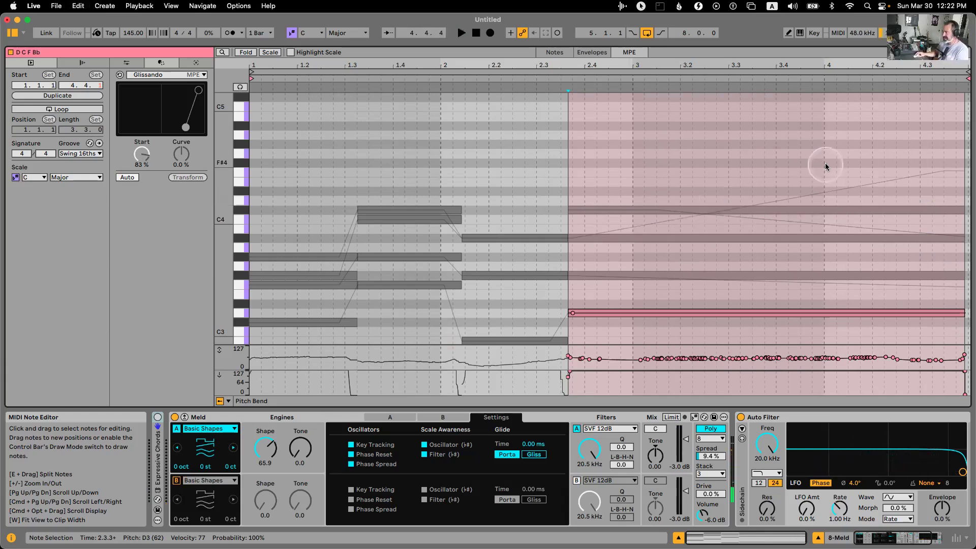
{"action": "key", "text": "super+z"}
{"action": "key", "text": "super+z"}
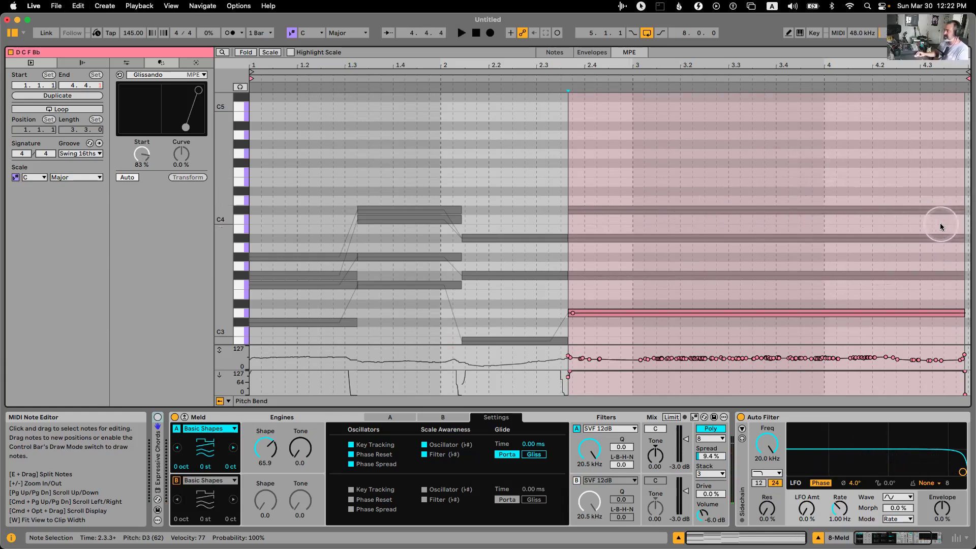
Show the clip's envelopes and return to the full Arrangement view.
{"action": "left_click", "coordinate": [745, 189]}
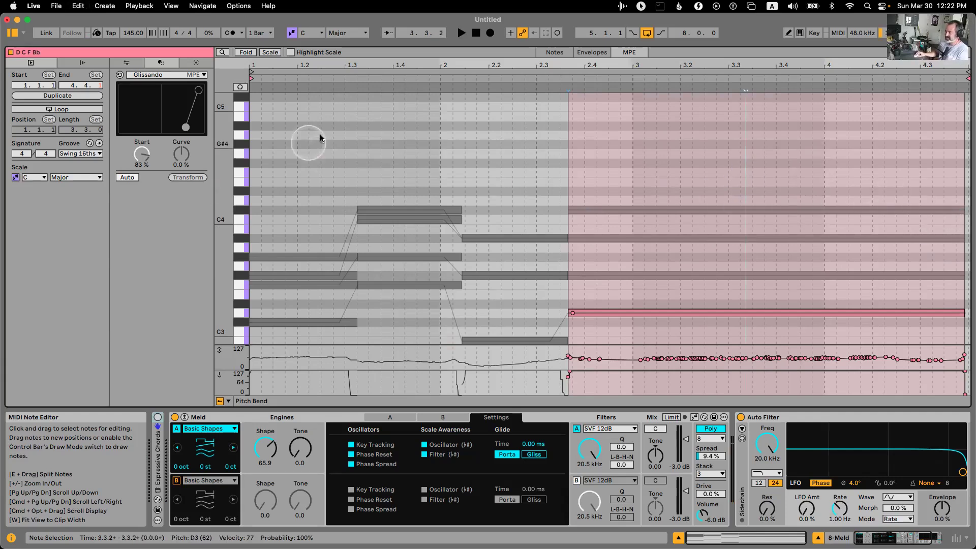
{"action": "left_click", "coordinate": [567, 54]}
{"action": "left_click", "coordinate": [569, 224]}
{"action": "left_click", "coordinate": [563, 43]}
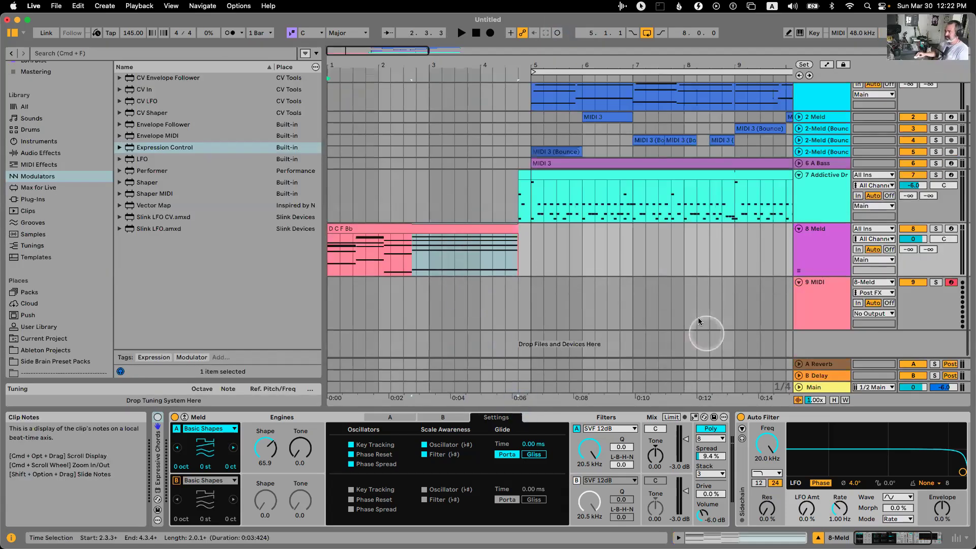
{"action": "left_click", "coordinate": [794, 417]}
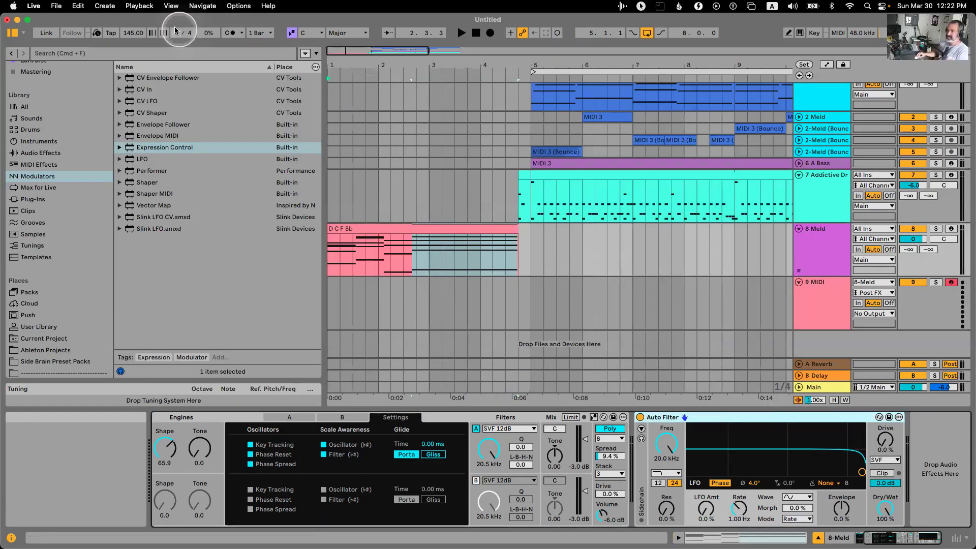
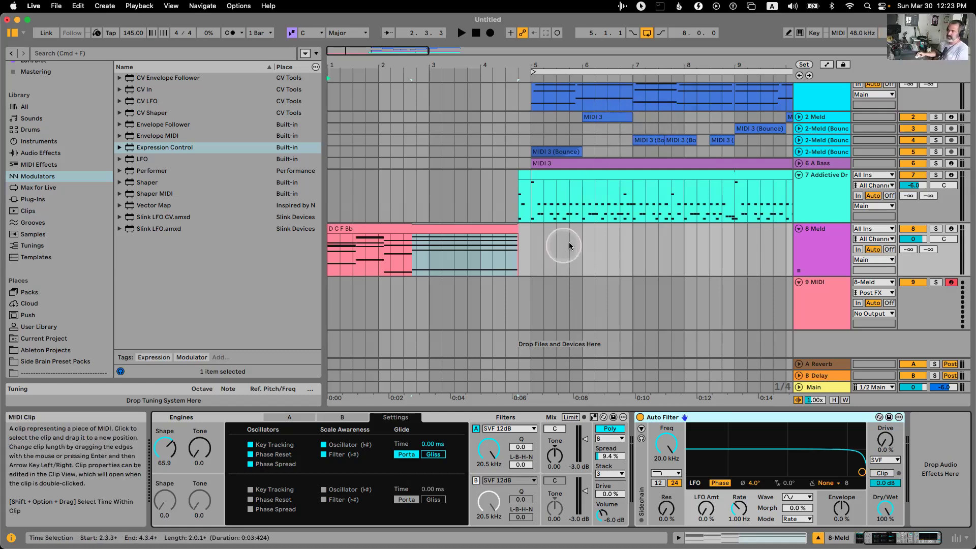
Delete the 9 MIDI track.
{"action": "left_click", "coordinate": [478, 226]}
{"action": "left_click", "coordinate": [802, 245]}
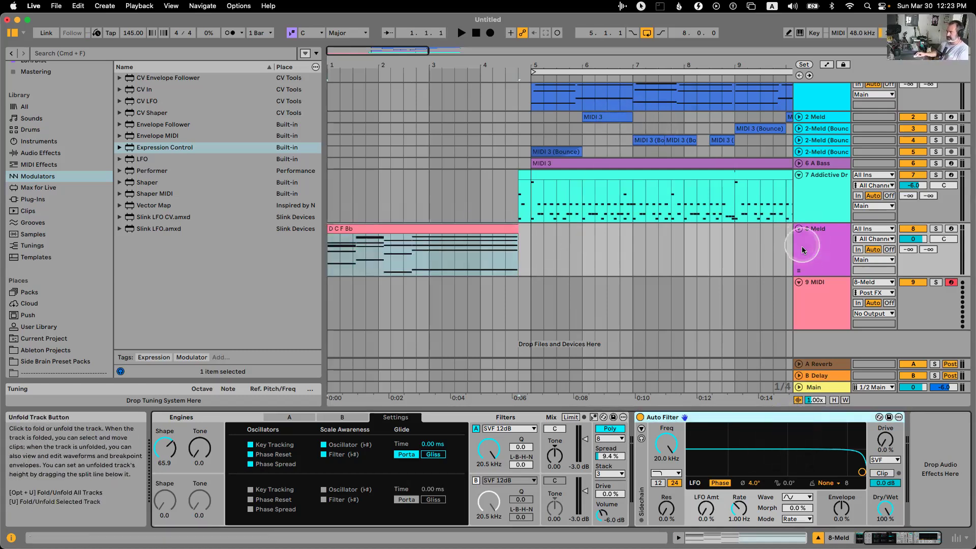
{"action": "left_click", "coordinate": [813, 304]}
{"action": "key", "text": "Delete"}
Lower the 8 Meld Auto Filter cutoff to 3.21 kHz with 8% resonance while the clip plays.
{"action": "left_click", "coordinate": [468, 252]}
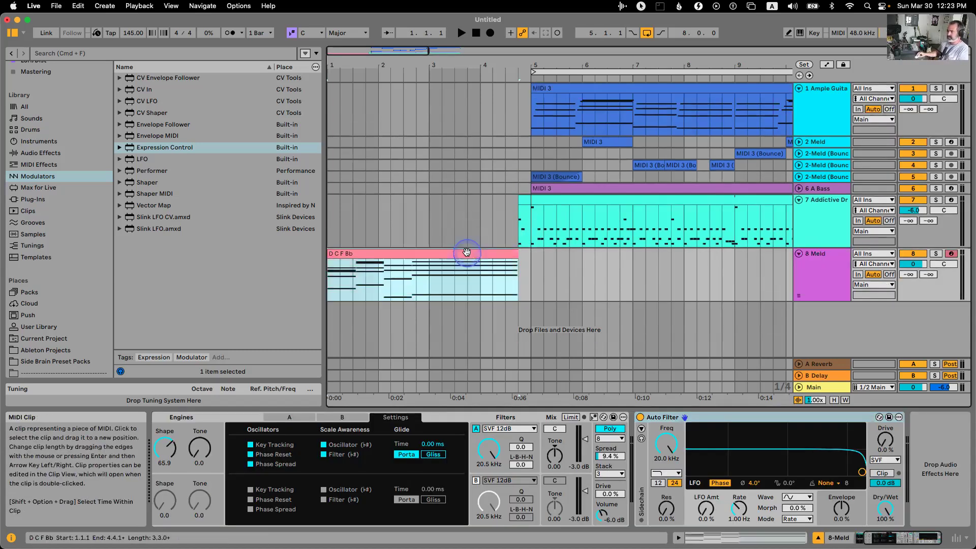
{"action": "key", "text": "space"}
{"action": "left_click_drag", "start_coordinate": [861, 472], "coordinate": [764, 467]}
{"action": "key", "text": "space"}
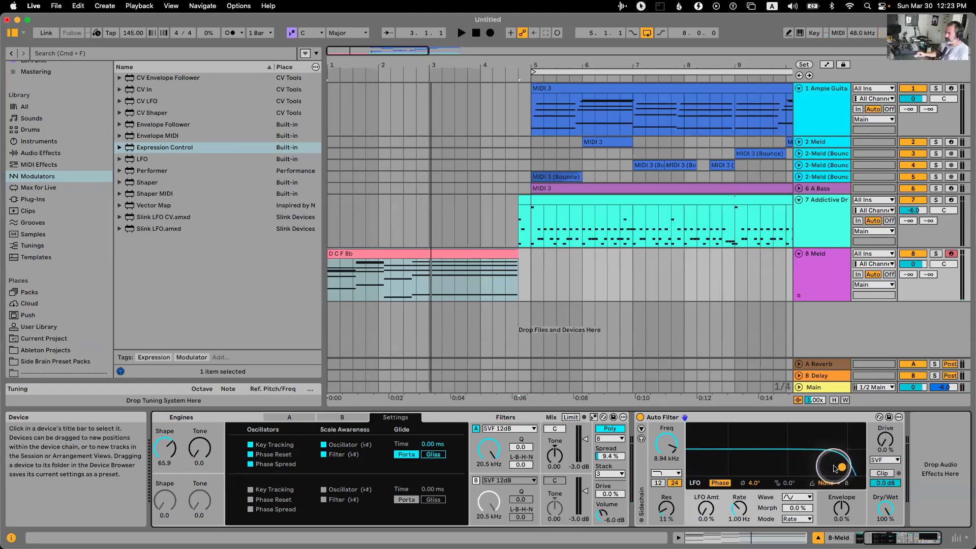
Enlarge the interface display with Cmd+plus, backing off one size step.
{"action": "key", "text": "super+plus"}
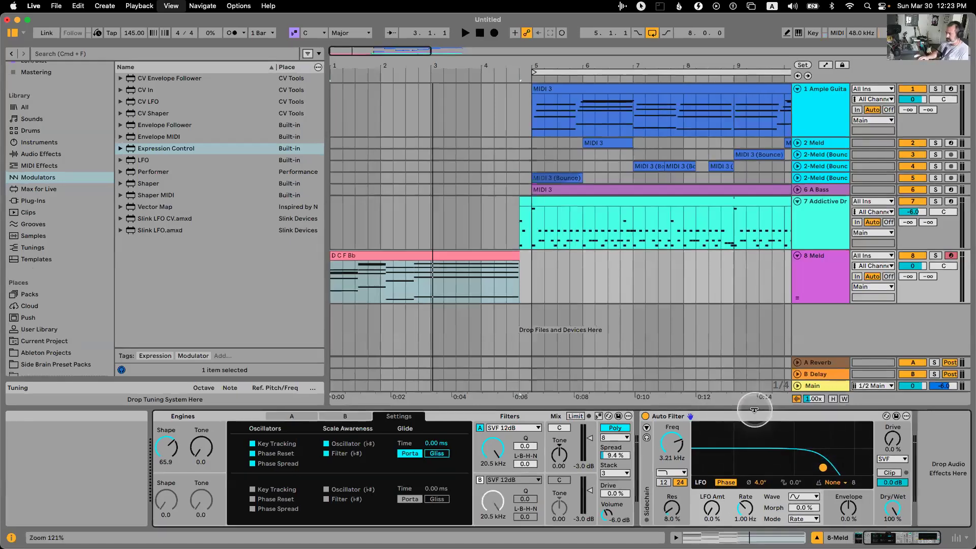
{"action": "key", "text": "super+plus"}
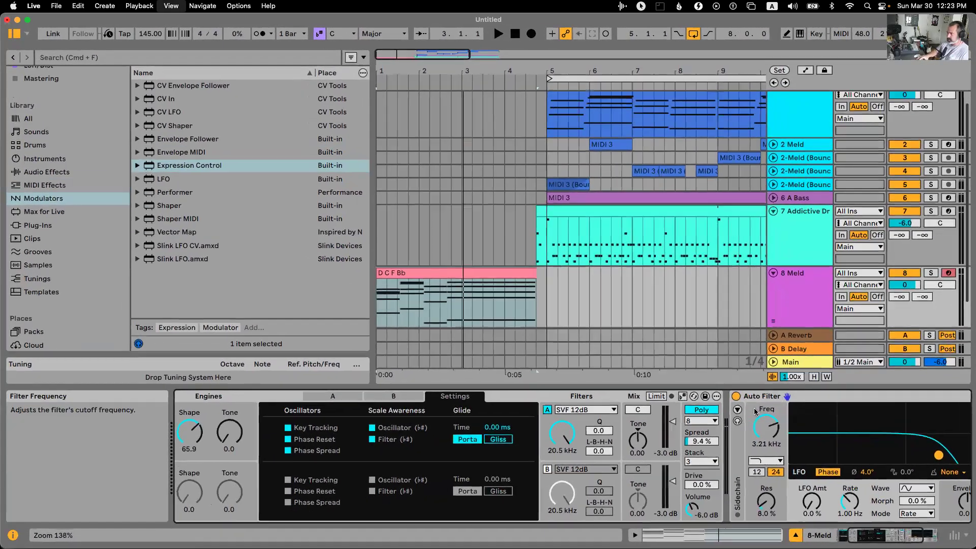
{"action": "key", "text": "super+plus"}
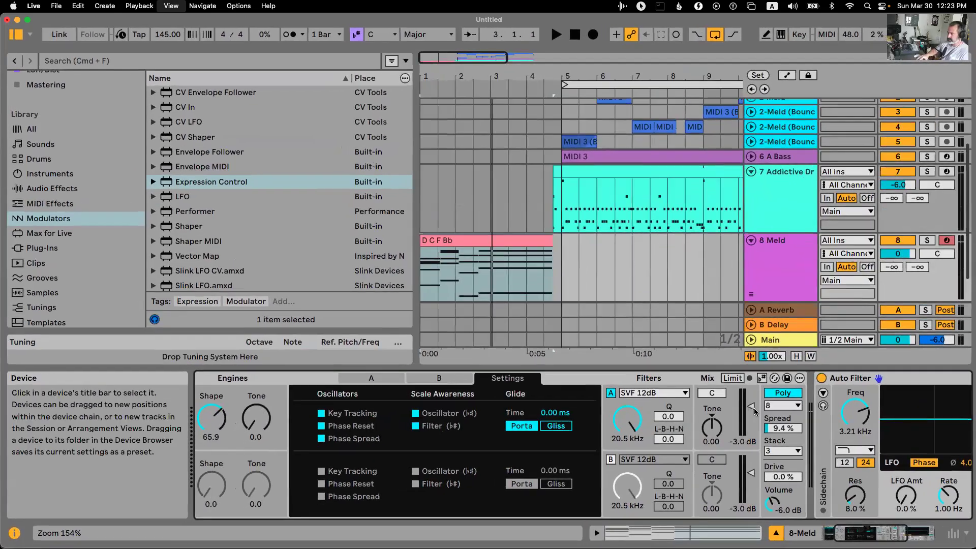
{"action": "key", "text": "super+plus"}
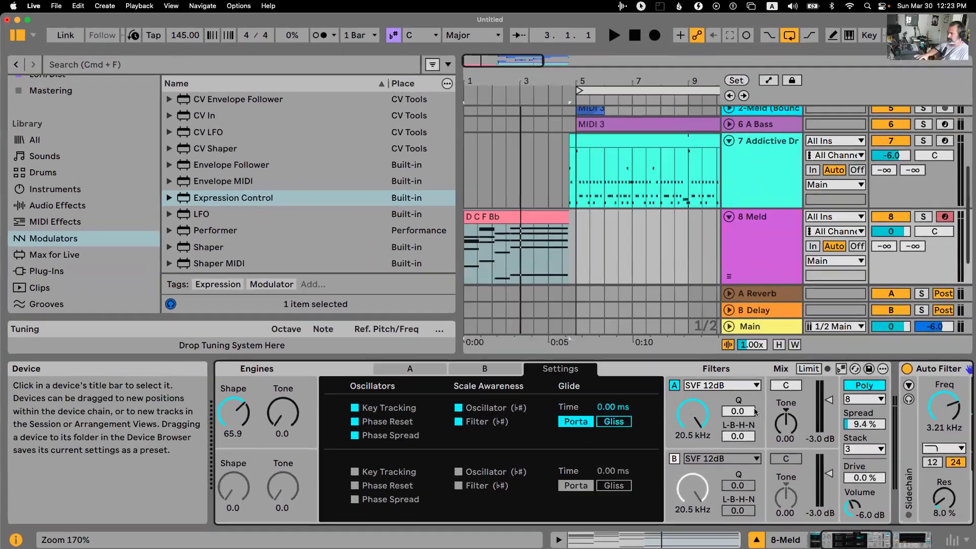
{"action": "key", "text": "super+minus"}
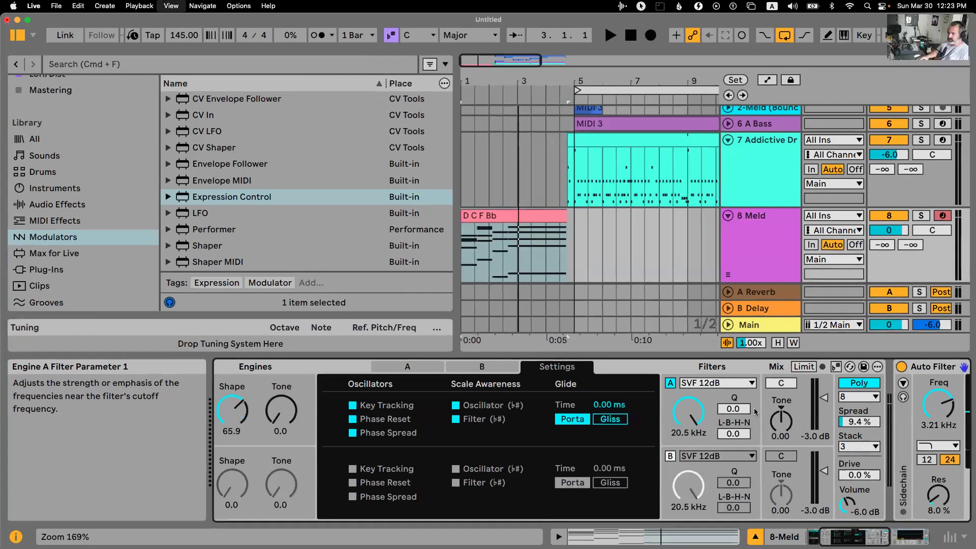
{"action": "scroll", "coordinate": [755, 411], "scroll_direction": "right", "scroll_amount": 8}
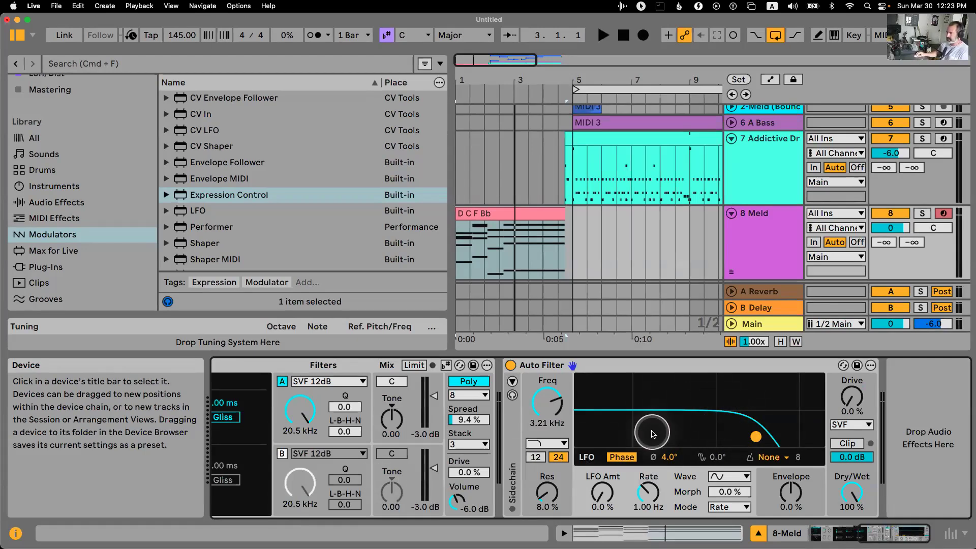
{"action": "left_click", "coordinate": [546, 443]}
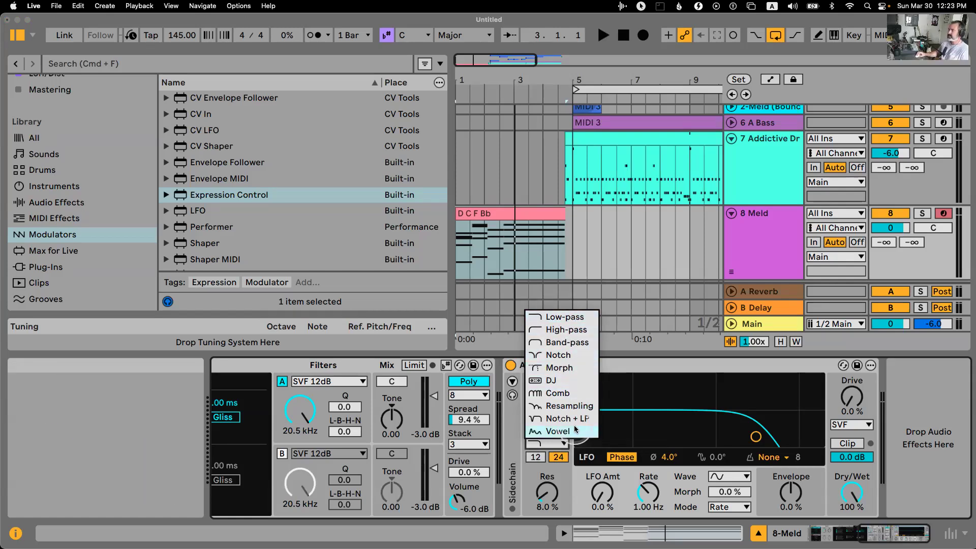
Keep Low-pass and set the Auto Filter to 211 Hz with 27% LFO amount.
{"action": "left_click", "coordinate": [578, 322]}
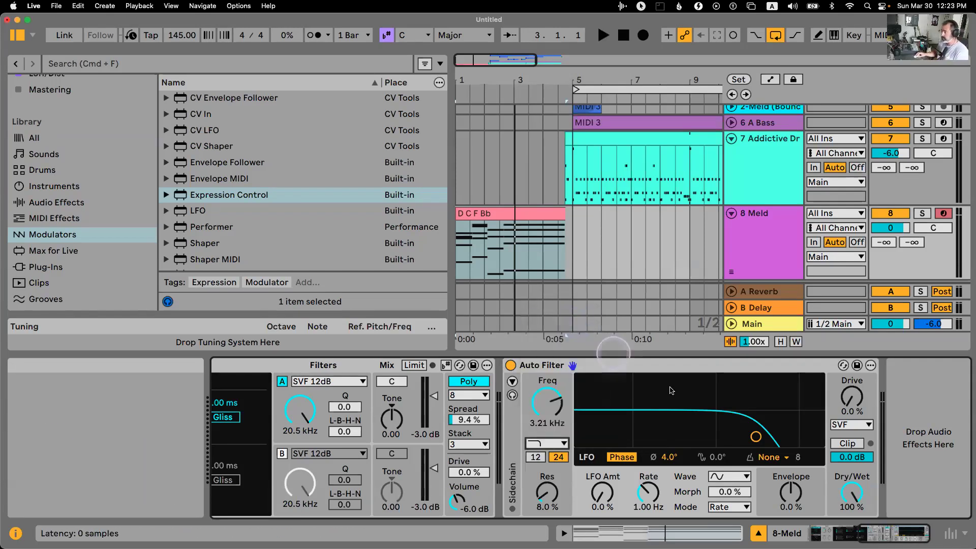
{"action": "left_click_drag", "start_coordinate": [550, 405], "coordinate": [551, 416]}
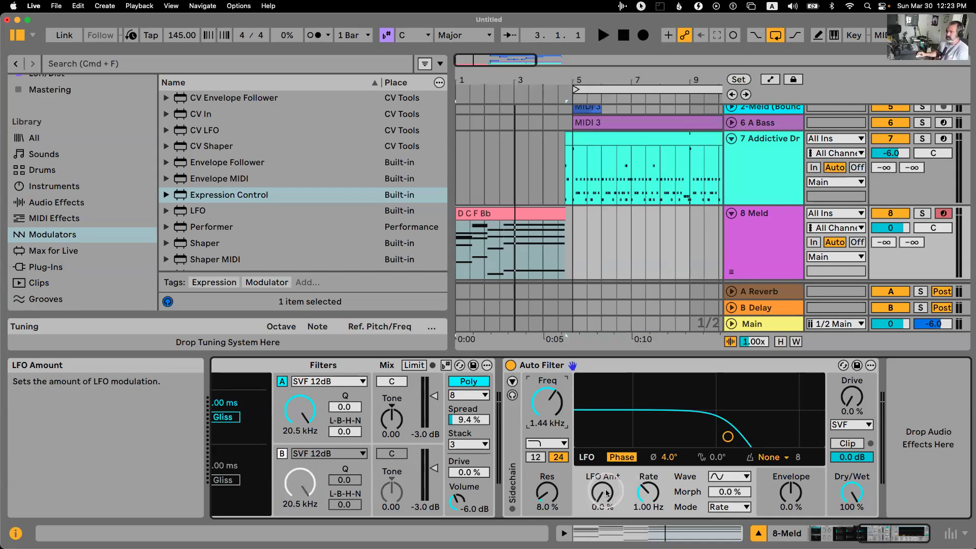
{"action": "key", "text": "space"}
{"action": "mouse_move", "coordinate": [602, 492]}
{"action": "left_mouse_down"}
{"action": "mouse_move", "coordinate": [603, 477]}
{"action": "mouse_move", "coordinate": [602, 497]}
{"action": "left_mouse_up"}
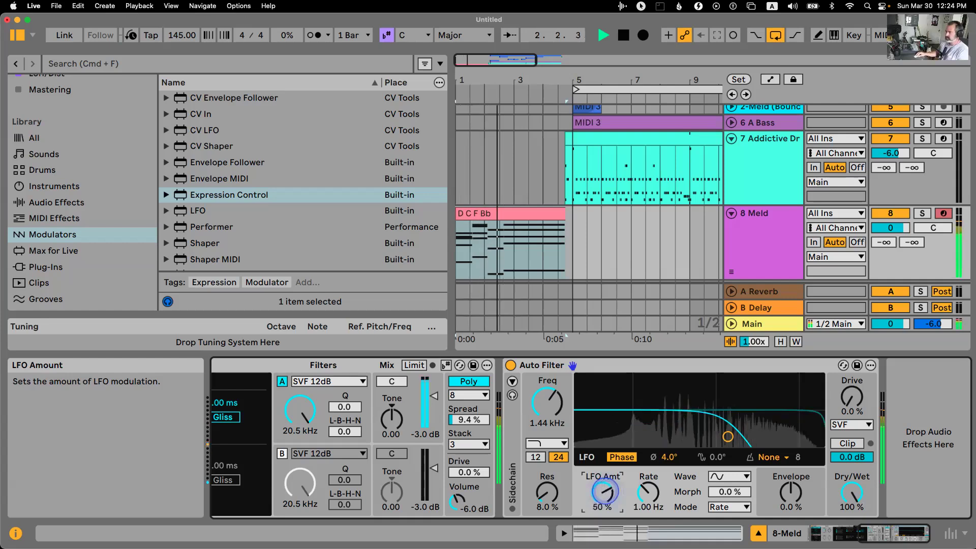
{"action": "key", "text": "space"}
{"action": "left_click_drag", "start_coordinate": [549, 404], "coordinate": [548, 432]}
{"action": "key", "text": "space"}
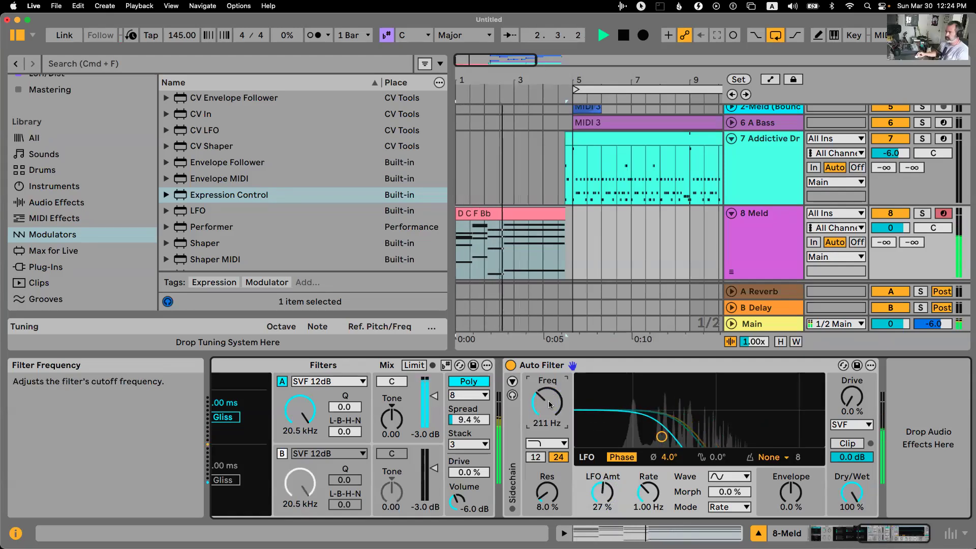
{"action": "key", "text": "space"}
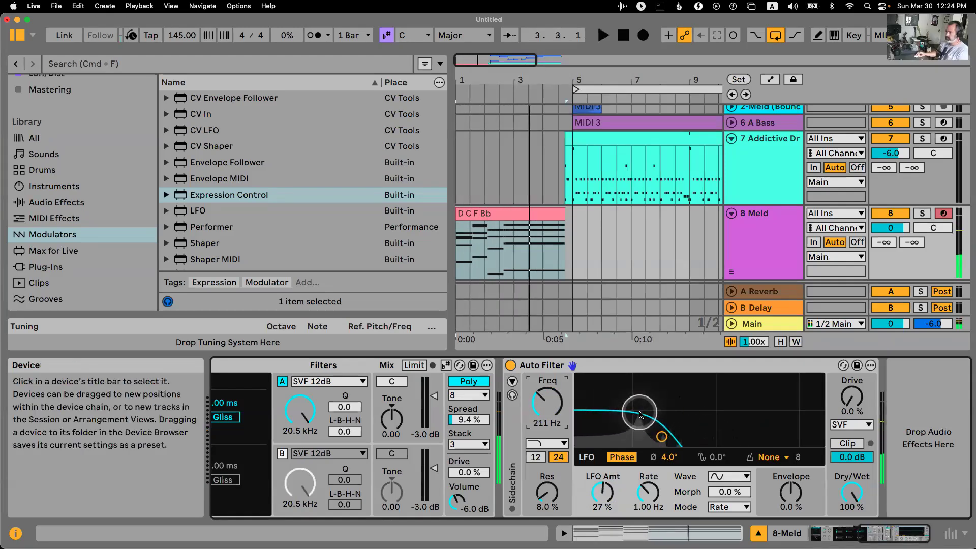
Delete time 3.3.1–4.3.1 across all tracks and sync the LFO rate to 1/2.
{"action": "left_click_drag", "start_coordinate": [529, 236], "coordinate": [563, 234]}
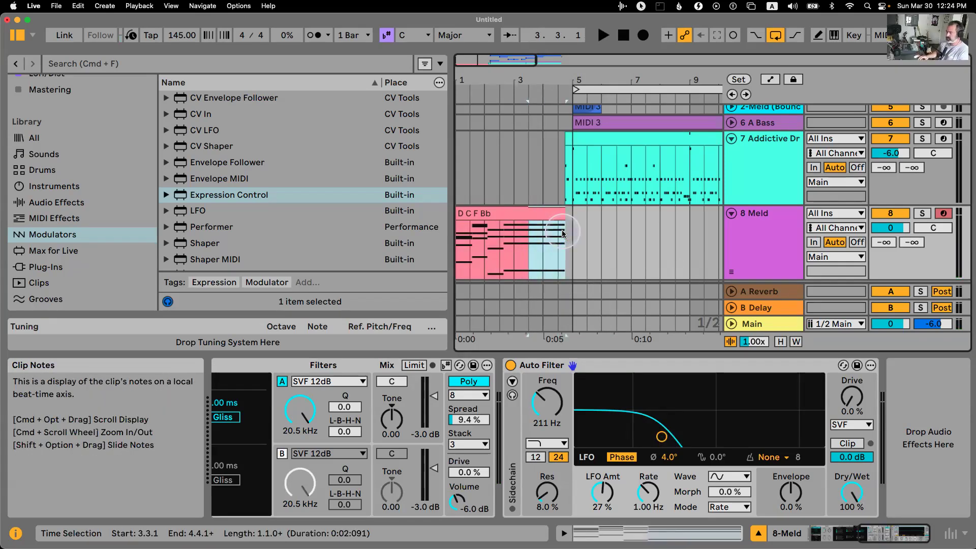
{"action": "key", "text": "super+shift+BackSpace"}
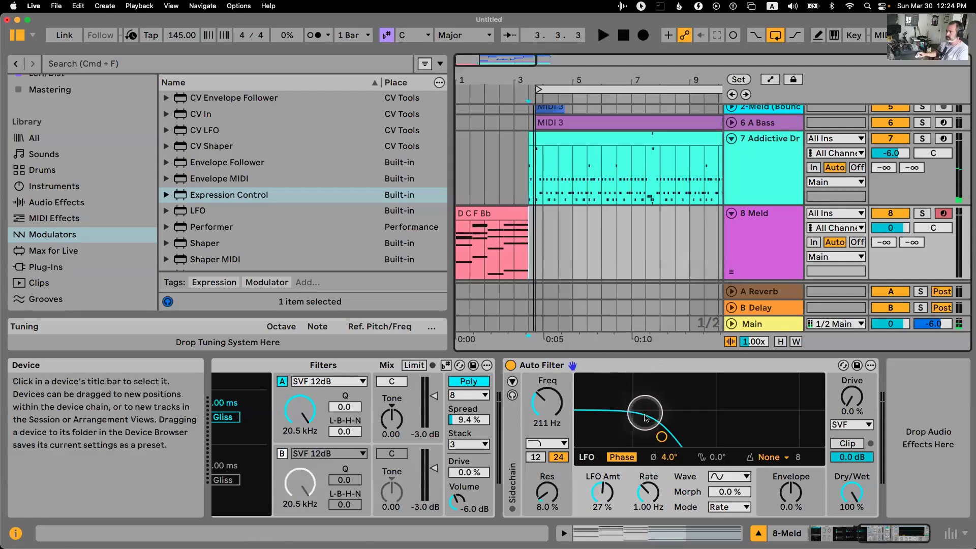
{"action": "left_click", "coordinate": [726, 507]}
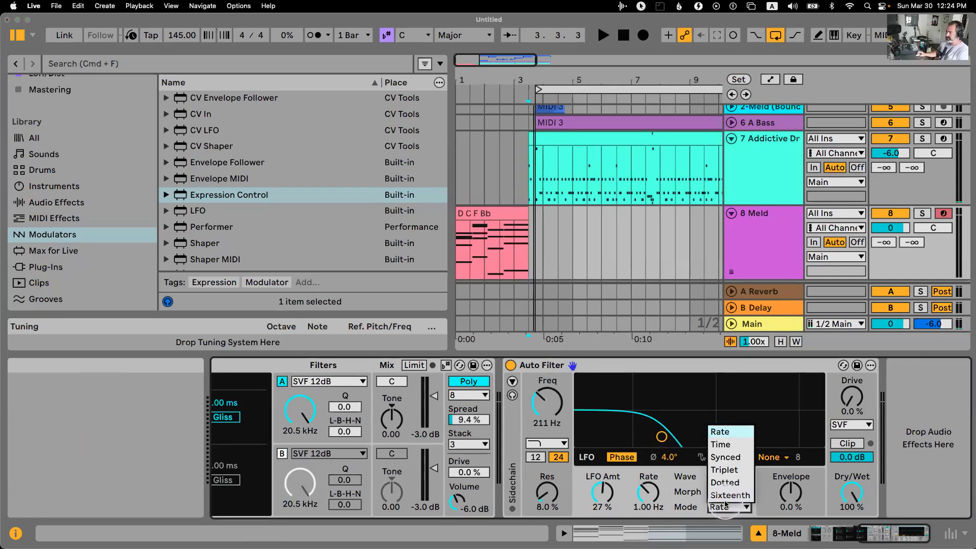
{"action": "left_click", "coordinate": [728, 457]}
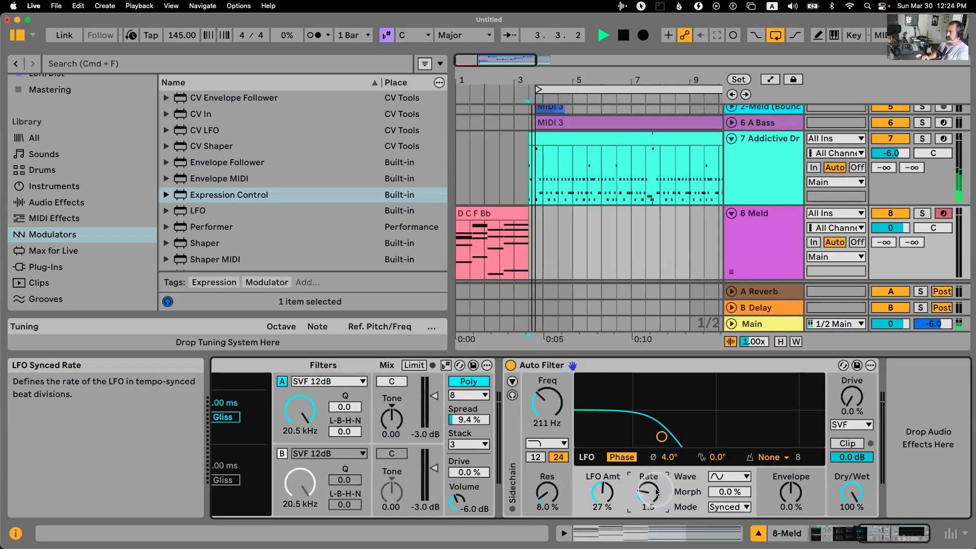
{"action": "left_click", "coordinate": [485, 214]}
{"action": "key", "text": "space"}
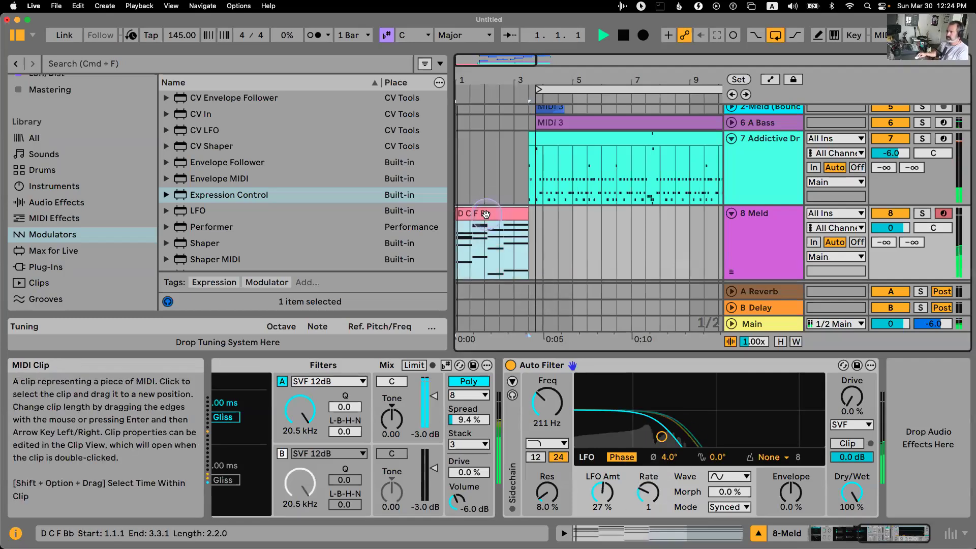
{"action": "key", "text": "space"}
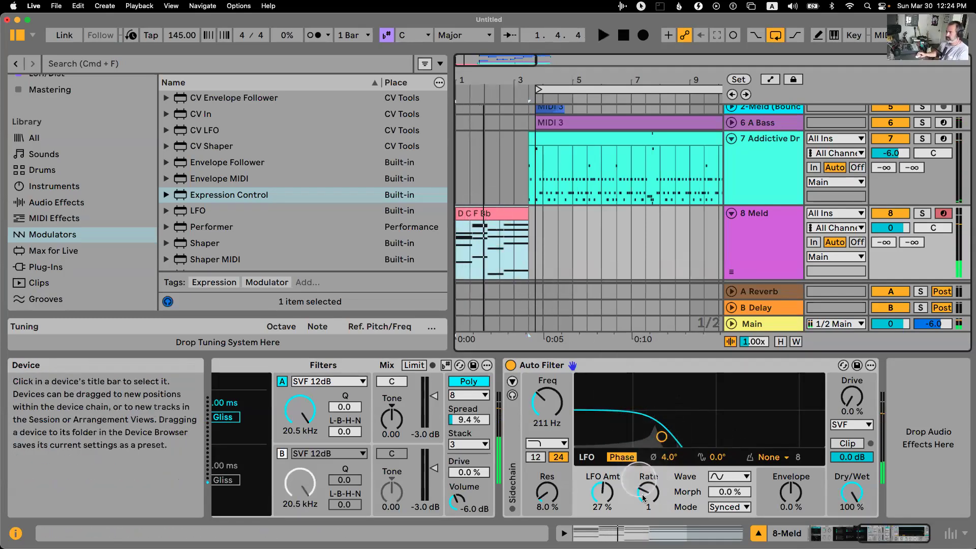
{"action": "left_click", "coordinate": [648, 492]}
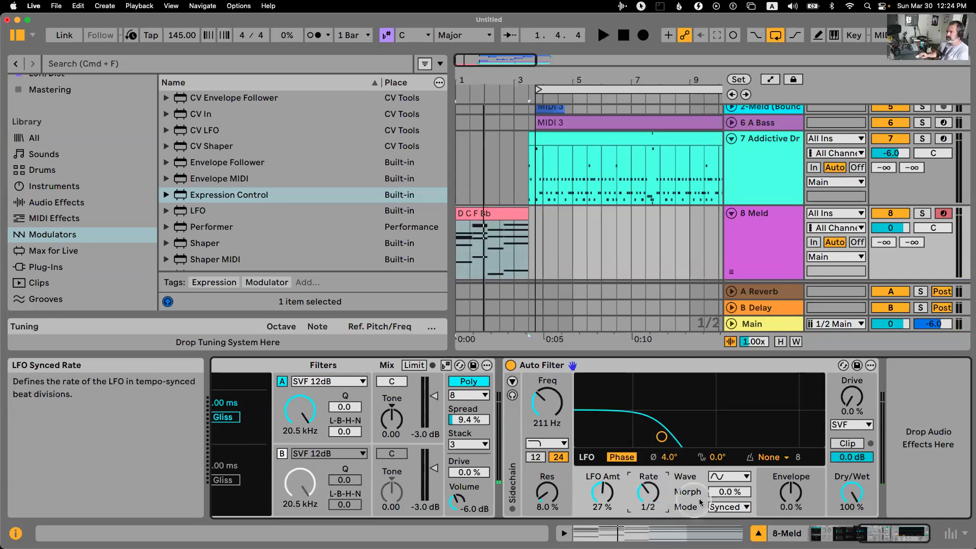
Open the D C F Bb clip in an enlarged editor with its pitch and time tools.
{"action": "double_click", "coordinate": [490, 213]}
{"action": "left_click_drag", "start_coordinate": [659, 319], "coordinate": [654, 187]}
{"action": "left_click", "coordinate": [379, 212]}
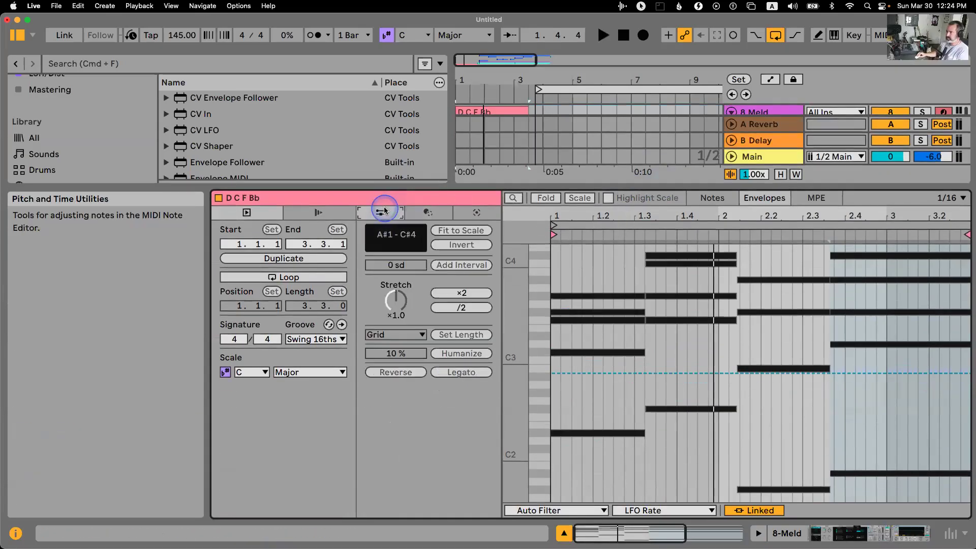
Select all D C F Bb notes, quantize them with Cmd+U, and return to Meld's devices.
{"action": "left_click", "coordinate": [714, 198]}
{"action": "scroll", "coordinate": [751, 307], "scroll_direction": "down", "scroll_amount": 1}
{"action": "key", "text": "super+a"}
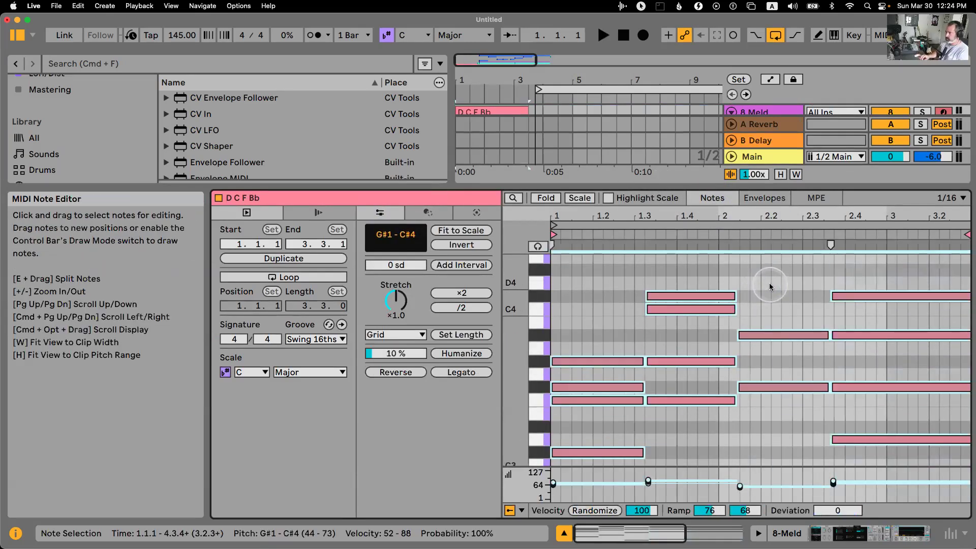
{"action": "left_click", "coordinate": [437, 220]}
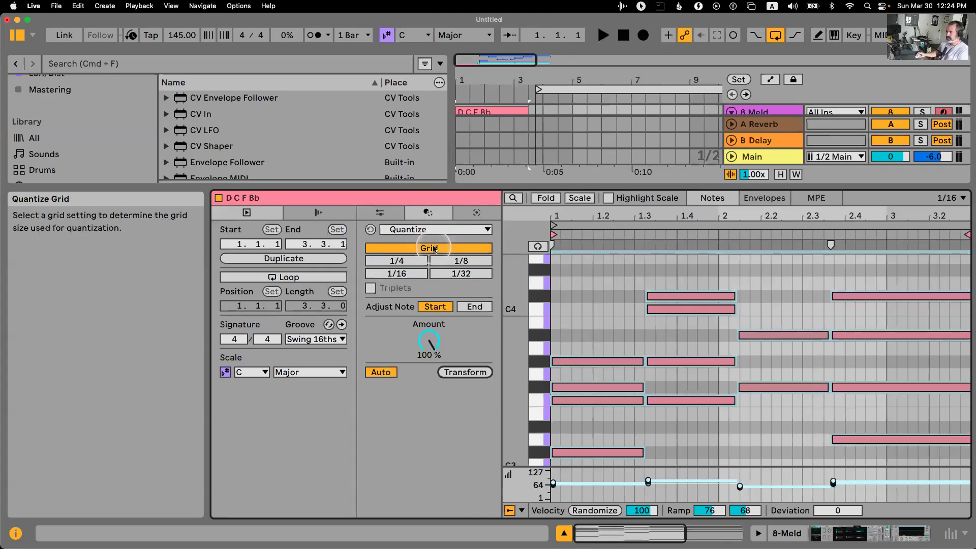
{"action": "left_click", "coordinate": [608, 308]}
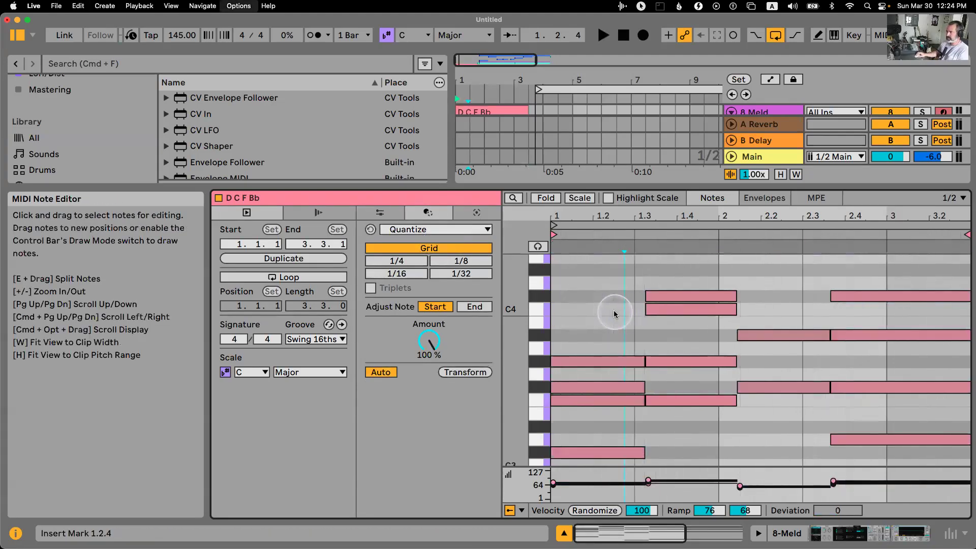
{"action": "key", "text": "cmd+a"}
{"action": "key", "text": "cmd+u"}
{"action": "key", "text": "space"}
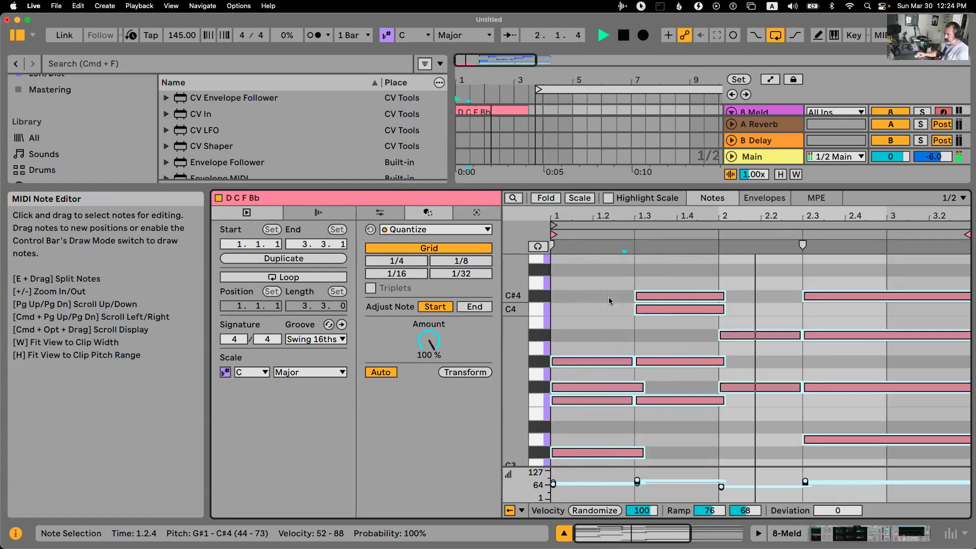
{"action": "key", "text": "shift+Tab"}
{"action": "key", "text": "space"}
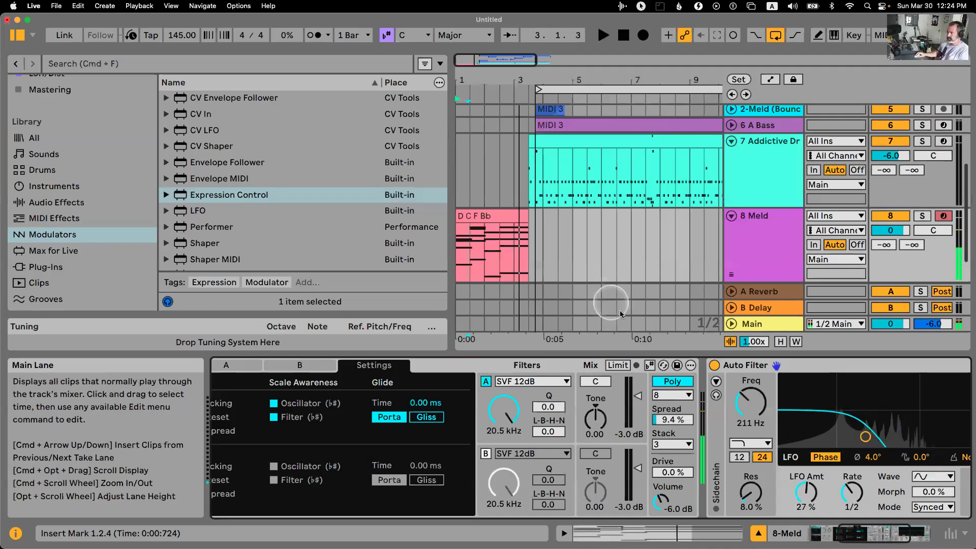
{"action": "scroll", "coordinate": [610, 437], "scroll_direction": "right", "scroll_amount": 5}
Nudge the Auto Filter cutoff up and offset the LFO phase to 225°.
{"action": "left_click", "coordinate": [532, 221]}
{"action": "left_click", "coordinate": [513, 235]}
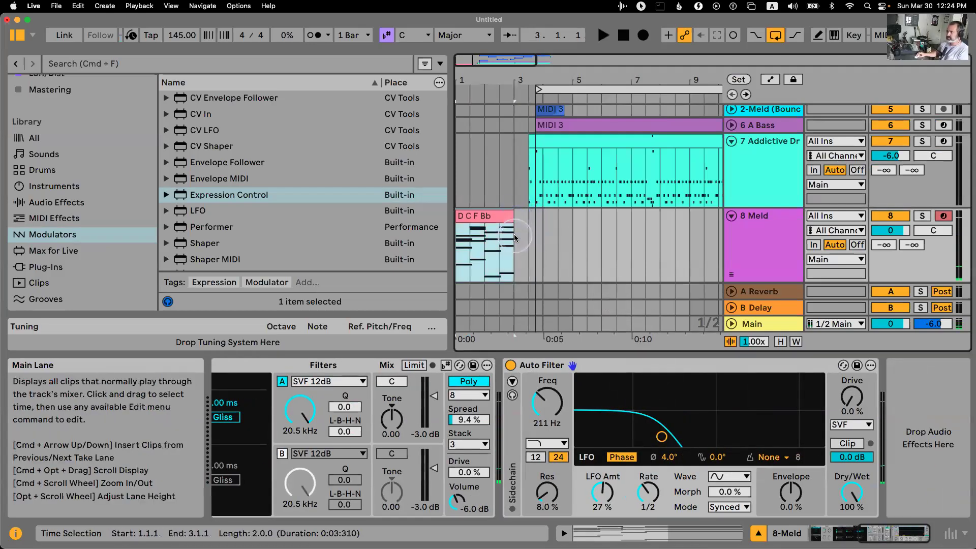
{"action": "key", "text": "space"}
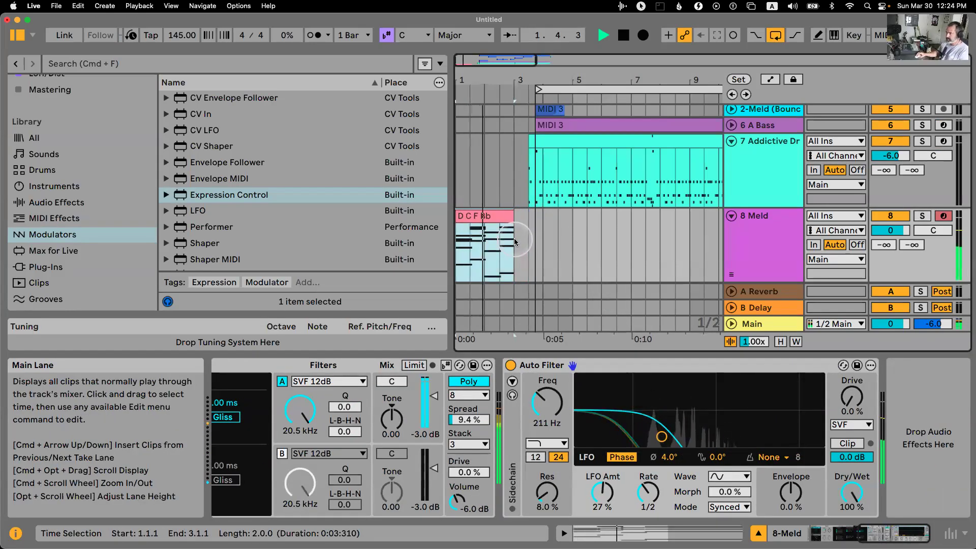
{"action": "left_click_drag", "start_coordinate": [547, 403], "coordinate": [546, 404]}
{"action": "key", "text": "space"}
{"action": "left_click_drag", "start_coordinate": [717, 457], "coordinate": [717, 461]}
{"action": "key", "text": "space"}
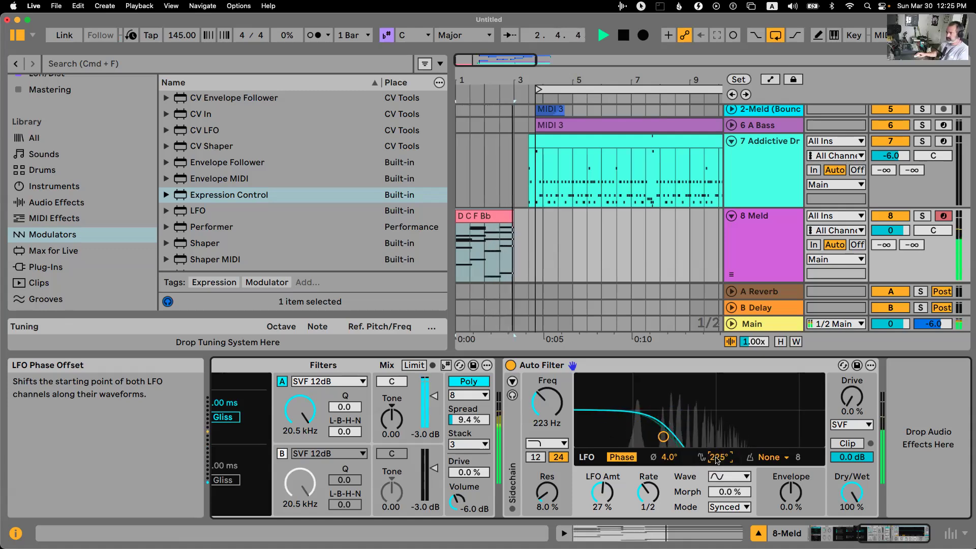
{"action": "key", "text": "space"}
Delete the empty time at 3.2.1 so later clips close up.
{"action": "left_click_drag", "start_coordinate": [469, 70], "coordinate": [467, 76]}
{"action": "left_click", "coordinate": [599, 230]}
{"action": "left_click", "coordinate": [603, 232]}
{"action": "key", "text": "super+shift+BackSpace"}
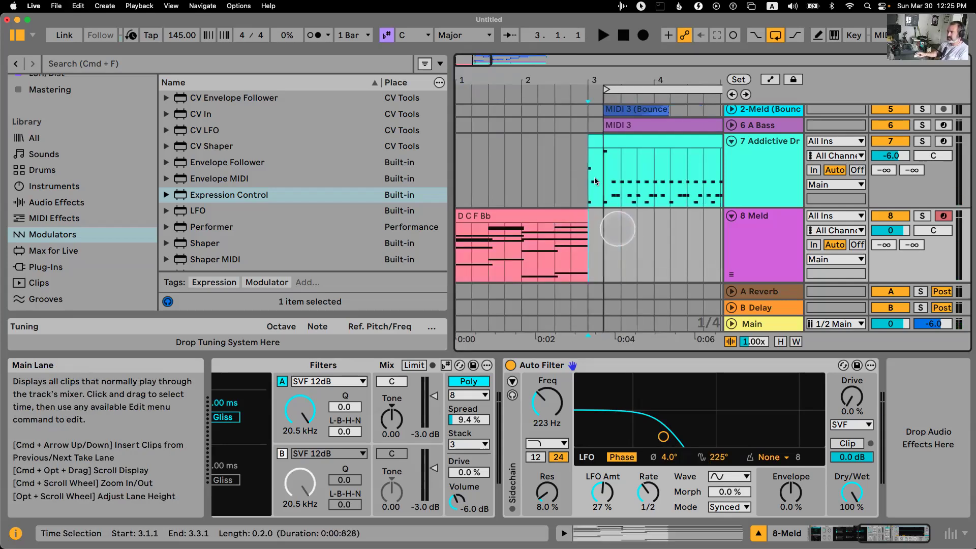
Open the Addictive Drums clip's notes and select the Kick note.
{"action": "left_click", "coordinate": [595, 140]}
{"action": "double_click", "coordinate": [596, 140]}
{"action": "scroll", "coordinate": [661, 363], "scroll_direction": "down", "scroll_amount": 5}
{"action": "left_click", "coordinate": [639, 457]}
Lengthen the Kick note to end at 1.1.2 and move the Open Hat note.
{"action": "left_click_drag", "start_coordinate": [661, 456], "coordinate": [710, 457]}
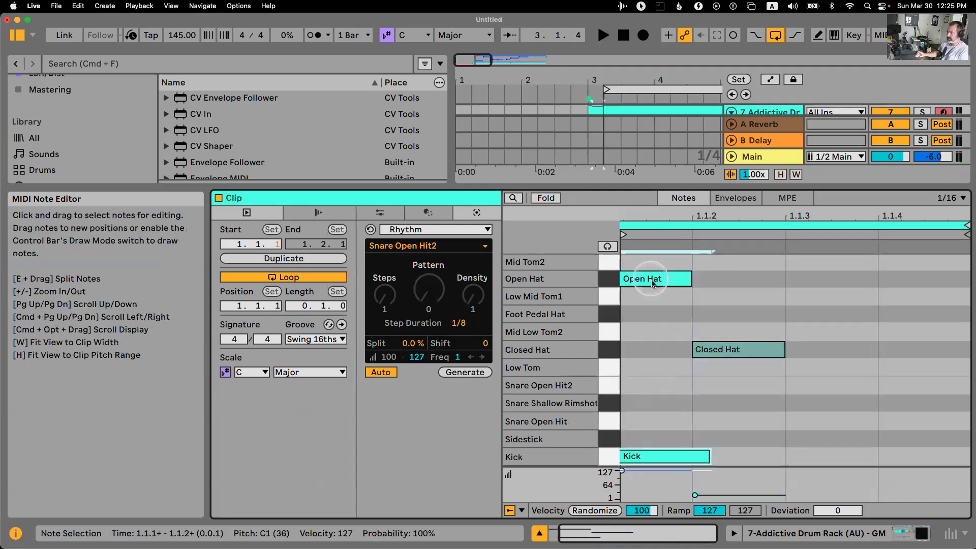
{"action": "left_click_drag", "start_coordinate": [640, 281], "coordinate": [660, 280]}
{"action": "scroll", "coordinate": [661, 357], "scroll_direction": "left", "scroll_amount": 1}
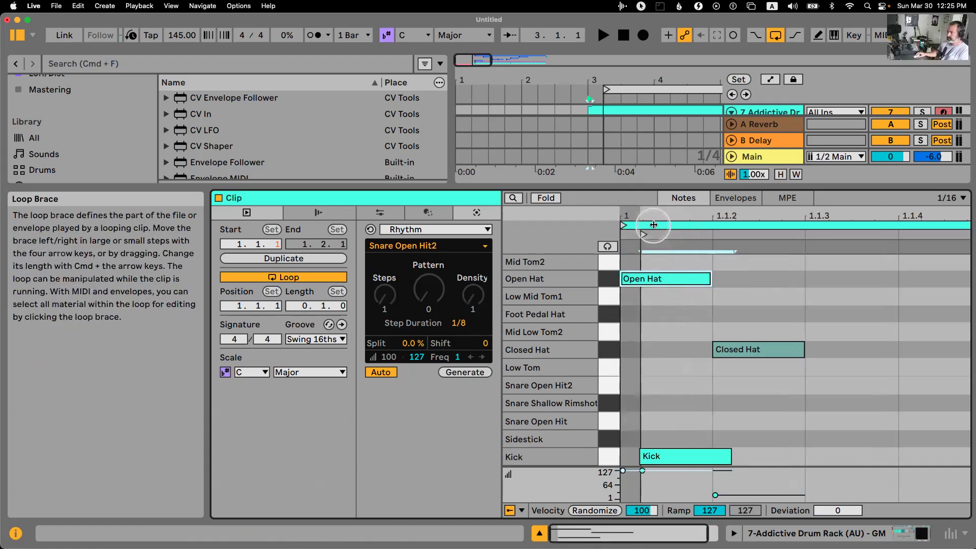
{"action": "left_click", "coordinate": [685, 448]}
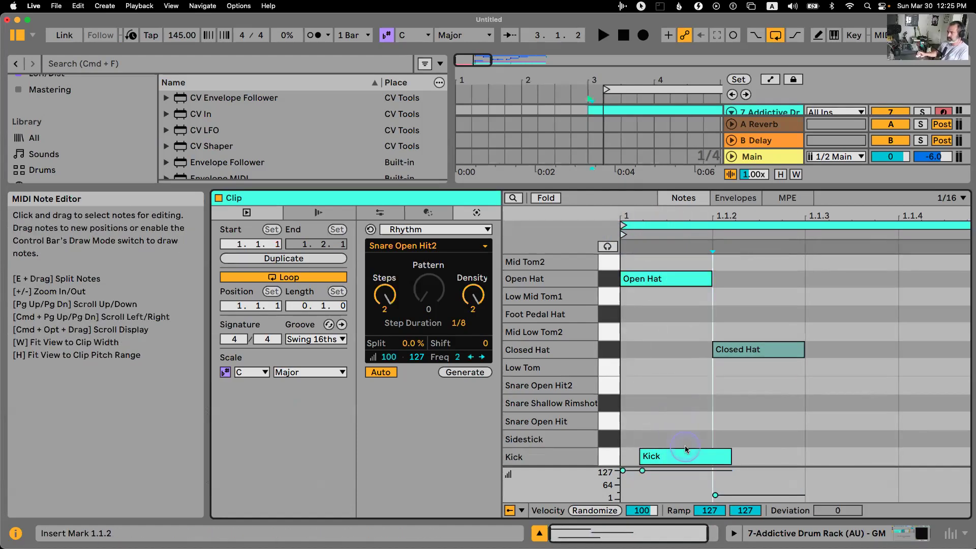
{"action": "left_click", "coordinate": [696, 457]}
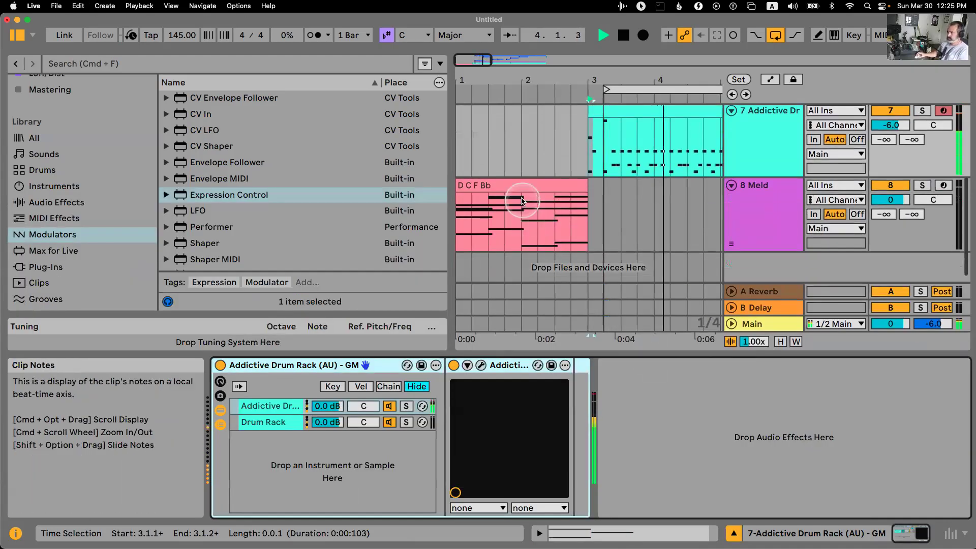
{"action": "left_click", "coordinate": [523, 187]}
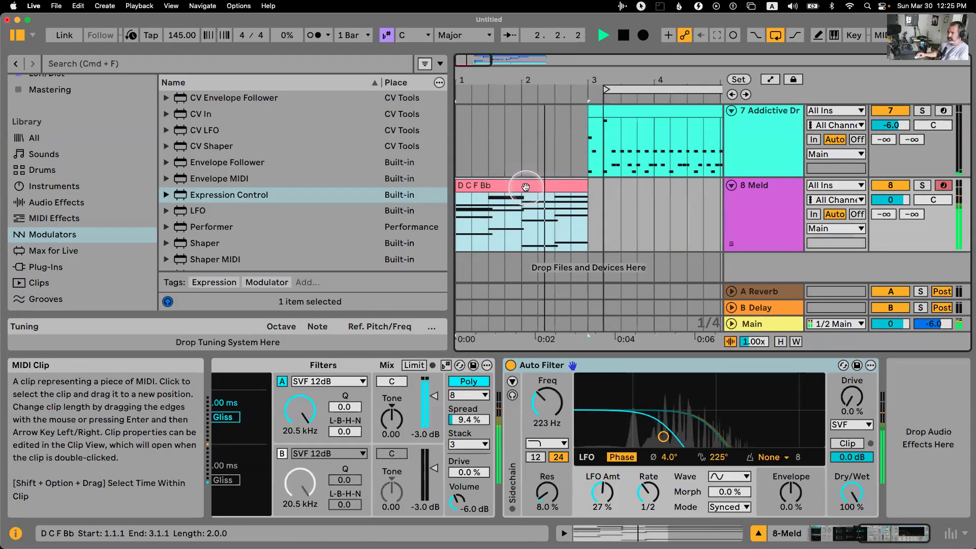
Add a new MIDI track below Meld and load Meld followed by an Auto Filter.
{"action": "key", "text": "space"}
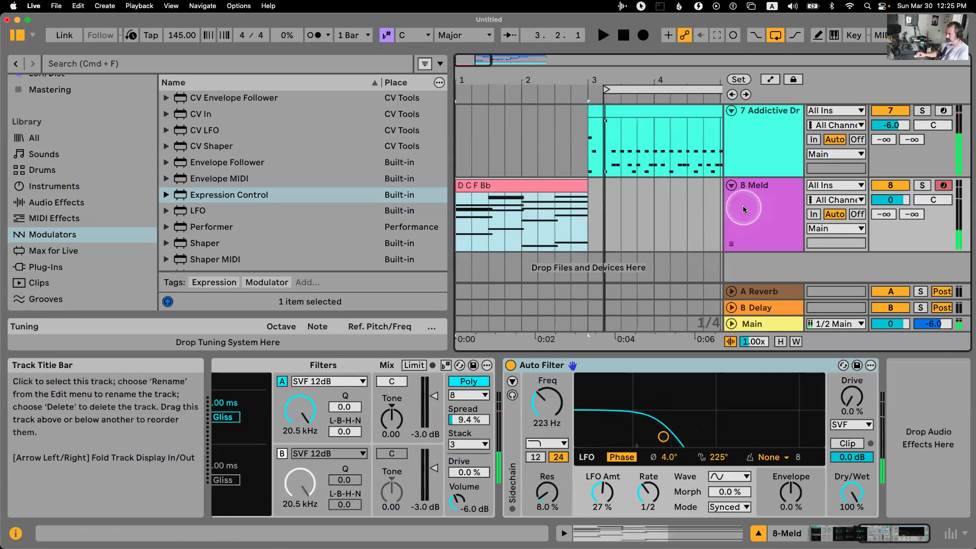
{"action": "left_click", "coordinate": [759, 185]}
{"action": "scroll", "coordinate": [220, 192], "scroll_direction": "down", "scroll_amount": 3}
{"action": "scroll", "coordinate": [221, 192], "scroll_direction": "up", "scroll_amount": 3}
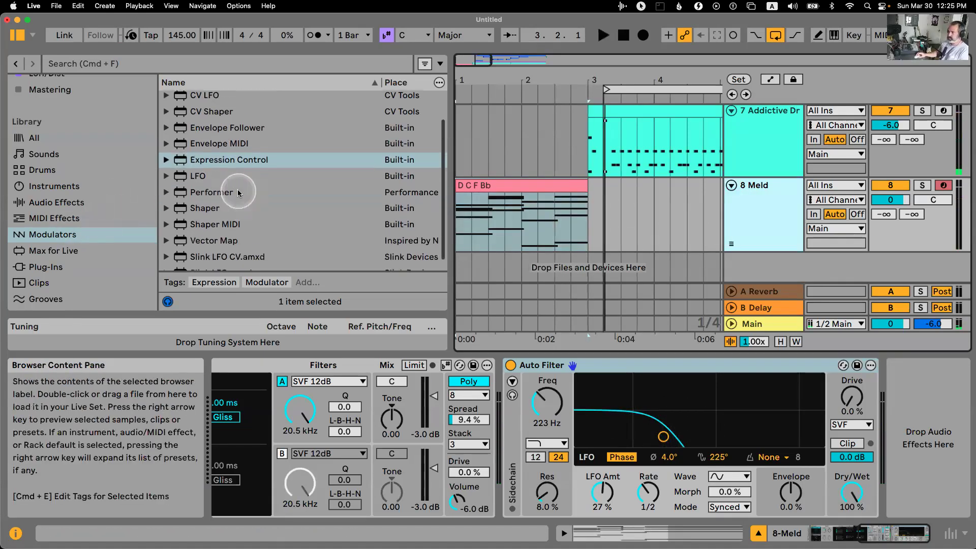
{"action": "scroll", "coordinate": [231, 193], "scroll_direction": "down", "scroll_amount": 3}
{"action": "scroll", "coordinate": [239, 194], "scroll_direction": "up", "scroll_amount": 3}
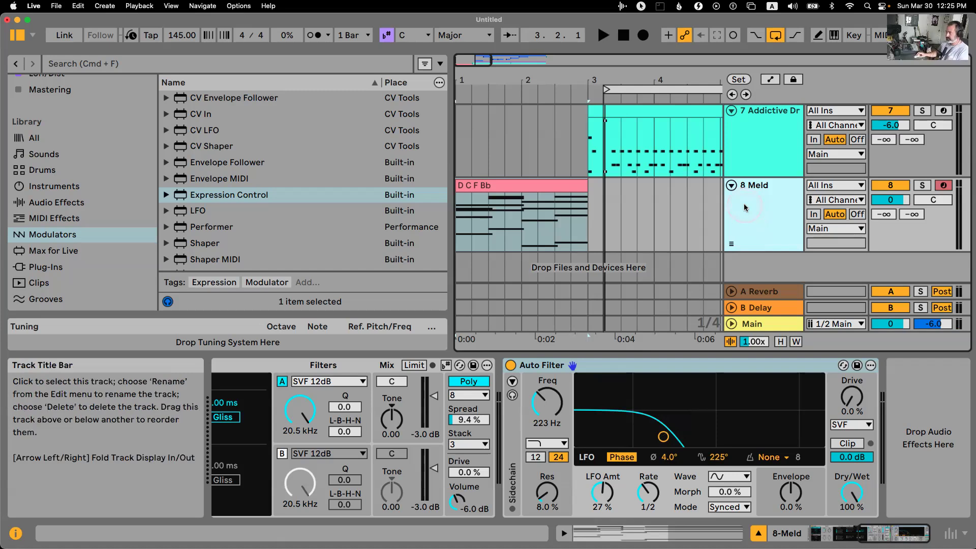
{"action": "double_click", "coordinate": [779, 253]}
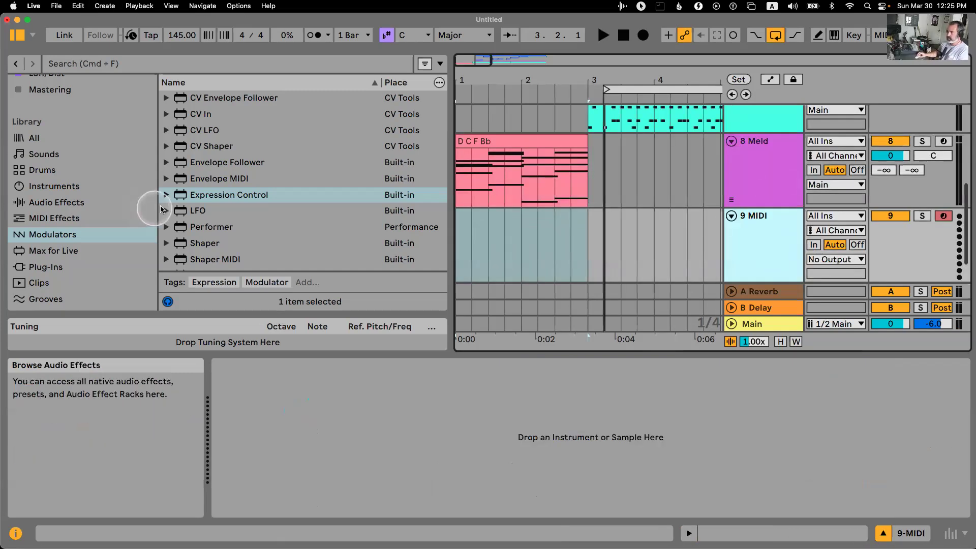
{"action": "left_click", "coordinate": [51, 186]}
{"action": "scroll", "coordinate": [248, 200], "scroll_direction": "down", "scroll_amount": 4}
{"action": "double_click", "coordinate": [254, 207]}
{"action": "left_click", "coordinate": [76, 201]}
{"action": "double_click", "coordinate": [239, 161]}
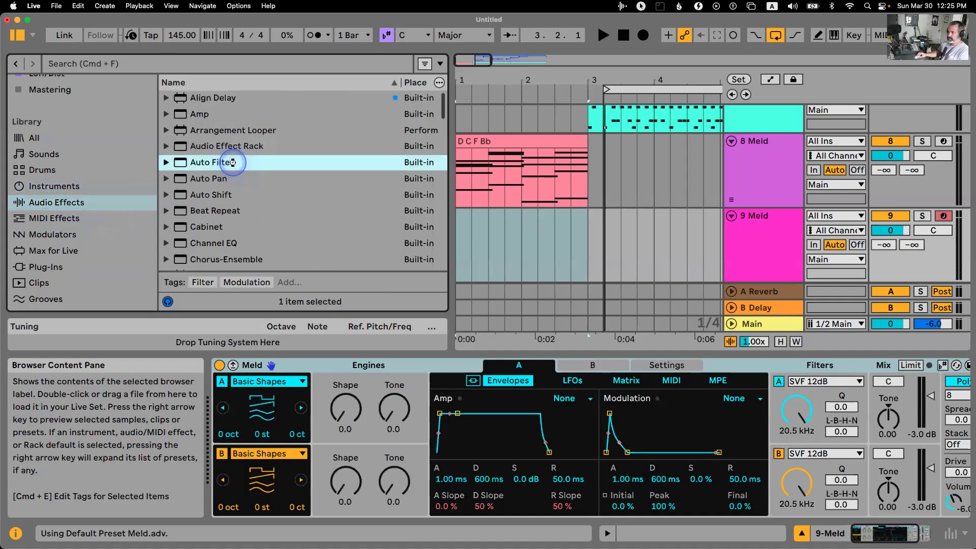
Switch off Meld's engine B and raise oscillator A's shape to 31.
{"action": "scroll", "coordinate": [229, 414], "scroll_direction": "up", "scroll_amount": 5}
{"action": "left_click", "coordinate": [222, 453]}
{"action": "left_click_drag", "start_coordinate": [345, 409], "coordinate": [346, 389]}
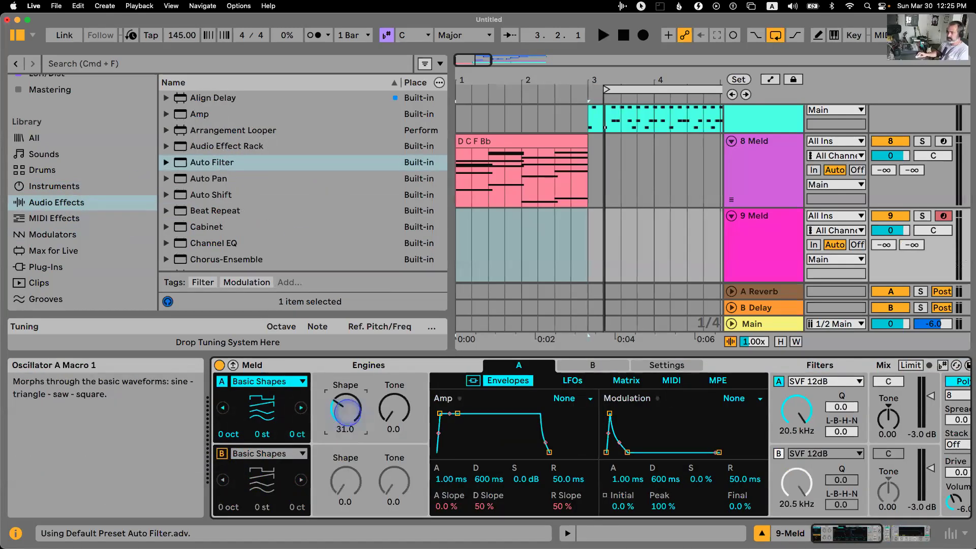
{"action": "scroll", "coordinate": [559, 437], "scroll_direction": "right", "scroll_amount": 10}
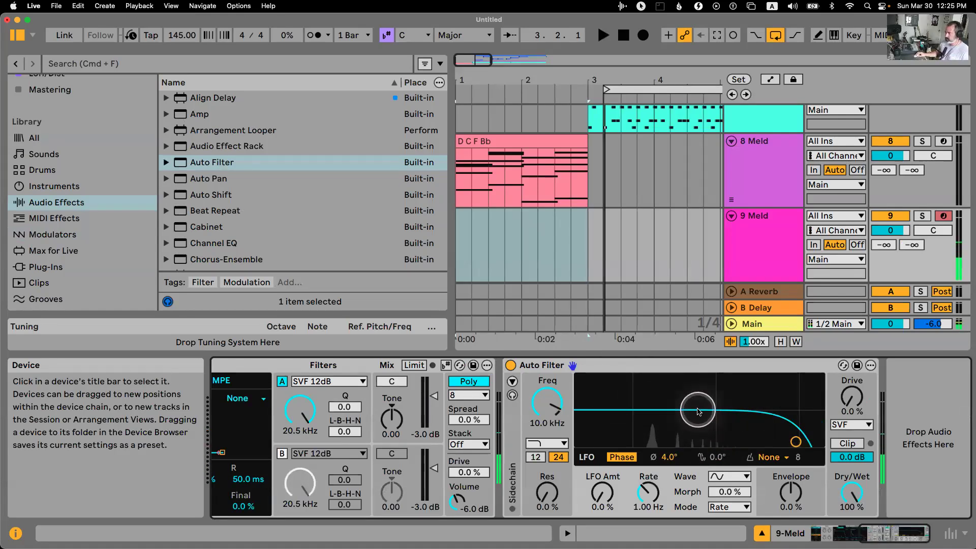
Set the Auto Filter to 455 Hz with an S&H LFO, 42% amount, 7.11 Hz rate.
{"action": "left_click_drag", "start_coordinate": [556, 400], "coordinate": [557, 402]}
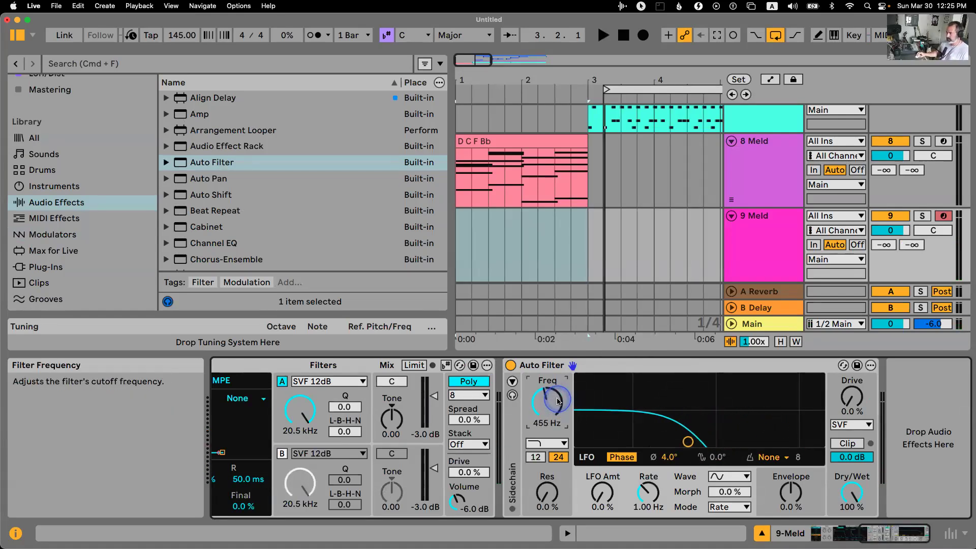
{"action": "left_click_drag", "start_coordinate": [604, 493], "coordinate": [647, 481]}
{"action": "left_click", "coordinate": [729, 506]}
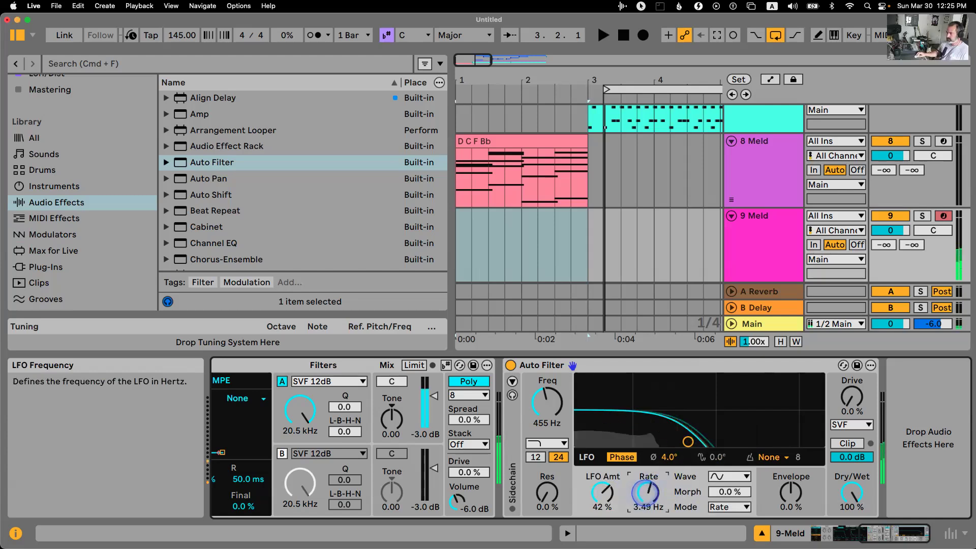
{"action": "left_click", "coordinate": [721, 476]}
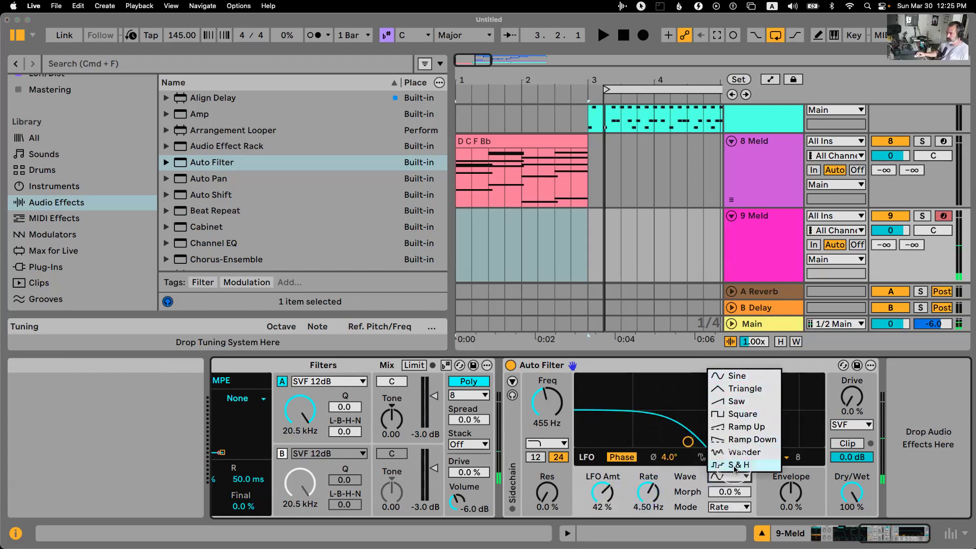
{"action": "left_click", "coordinate": [740, 452]}
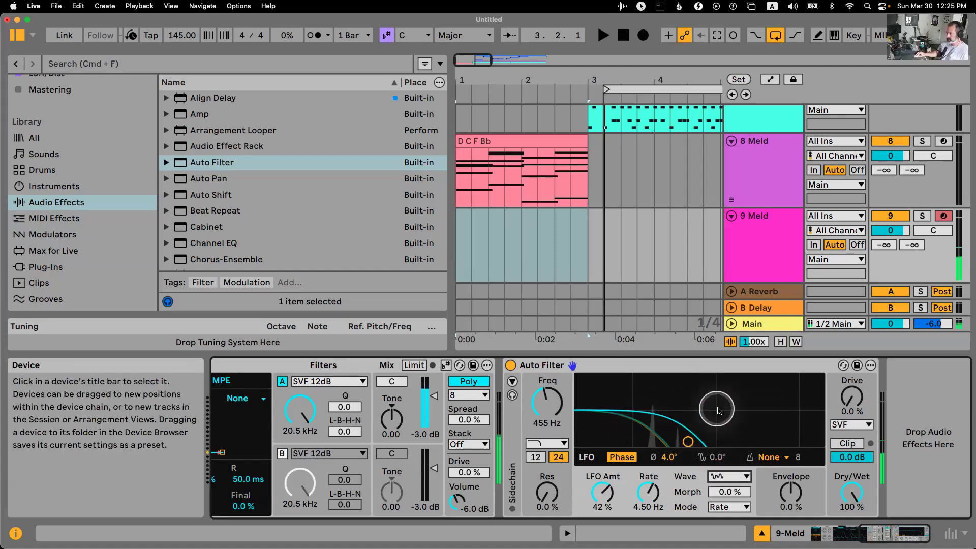
{"action": "left_click", "coordinate": [726, 476]}
{"action": "left_click", "coordinate": [739, 462]}
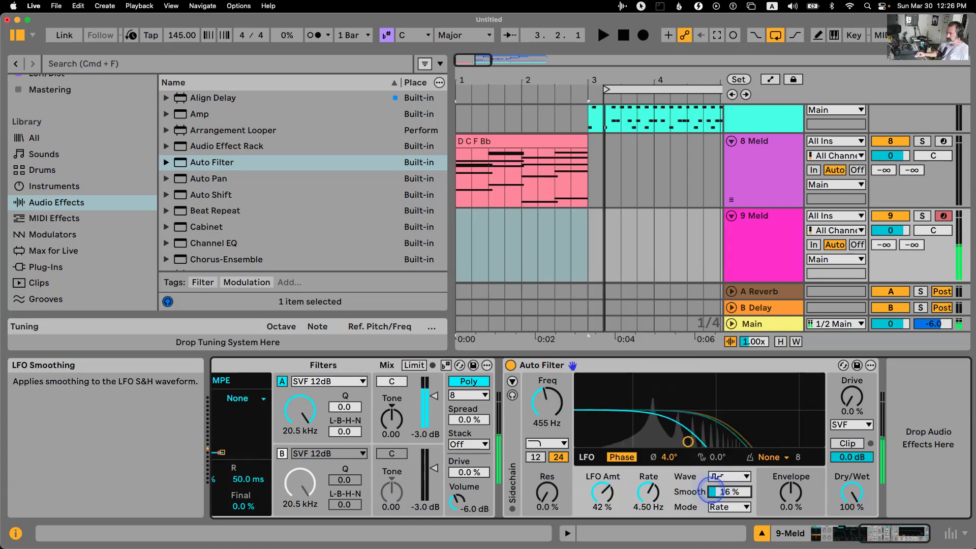
{"action": "left_click_drag", "start_coordinate": [649, 499], "coordinate": [640, 491]}
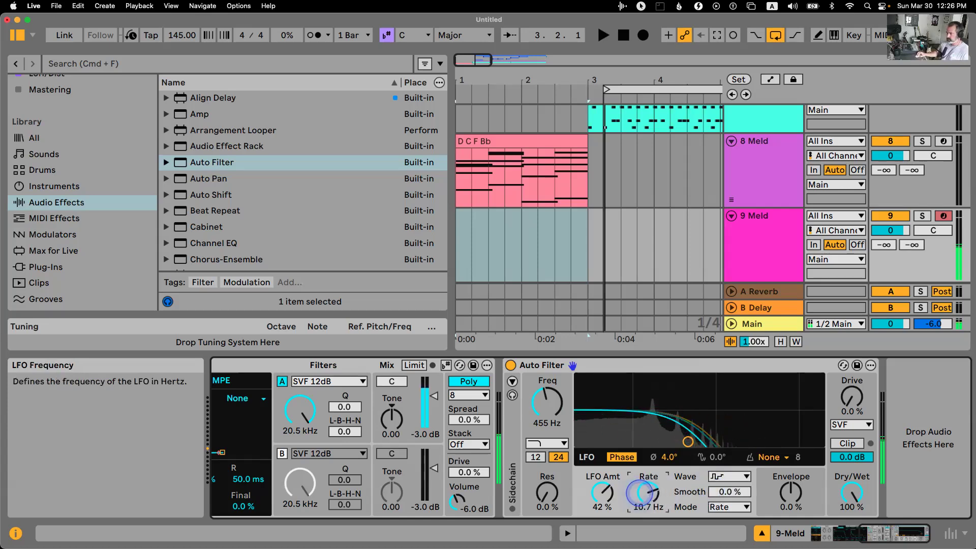
Try LFO stereo phase offsets up to 90°, then return it to 0°.
{"action": "left_click", "coordinate": [669, 459]}
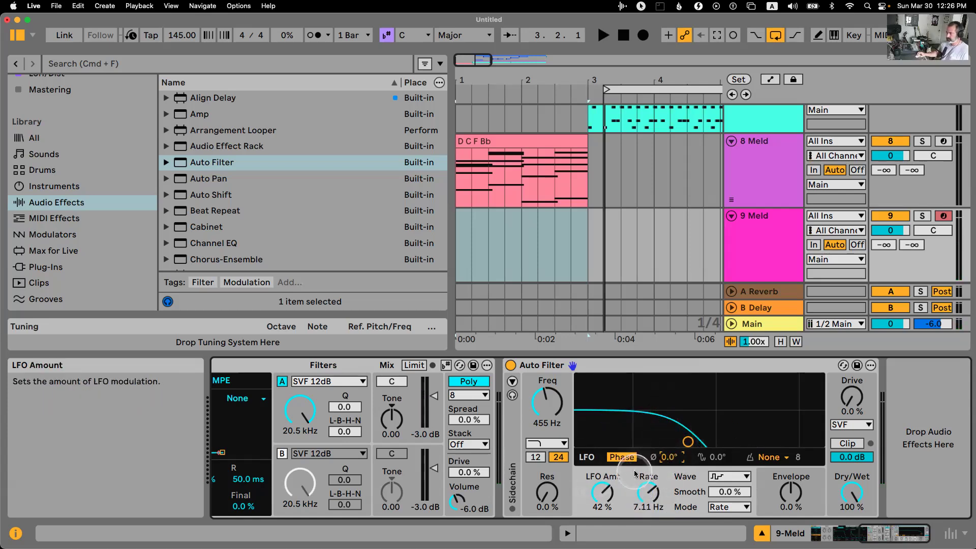
{"action": "left_click_drag", "start_coordinate": [669, 460], "coordinate": [671, 456]}
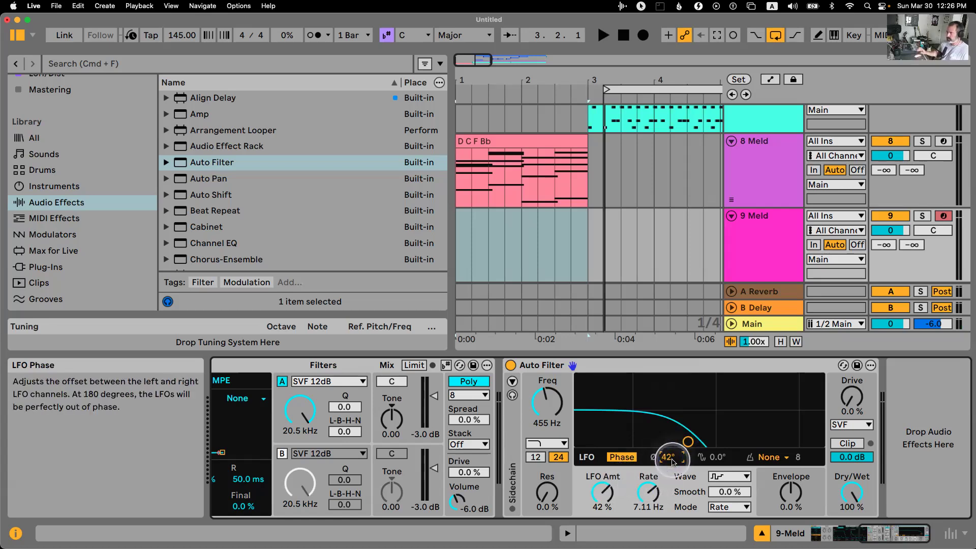
{"action": "left_click_drag", "start_coordinate": [671, 461], "coordinate": [672, 460]}
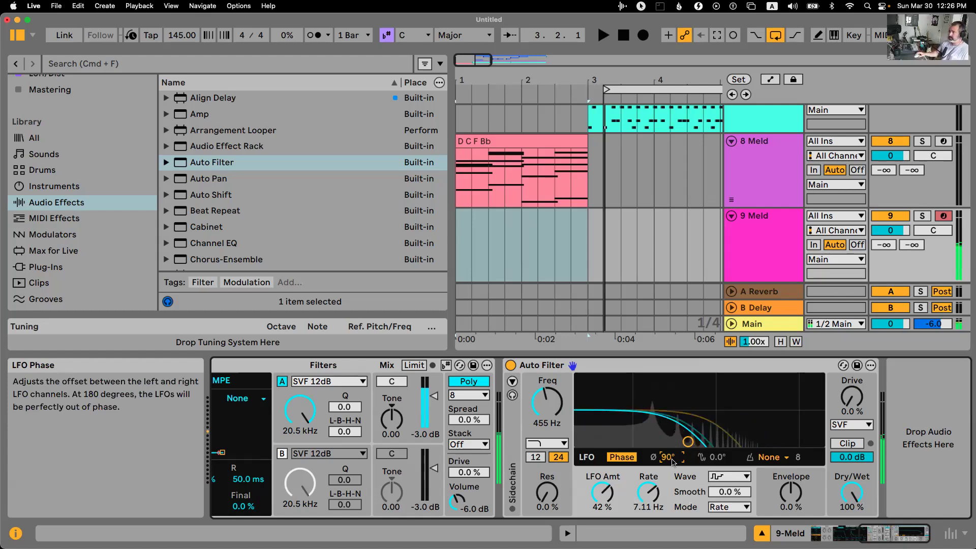
{"action": "left_click_drag", "start_coordinate": [672, 461], "coordinate": [671, 461]}
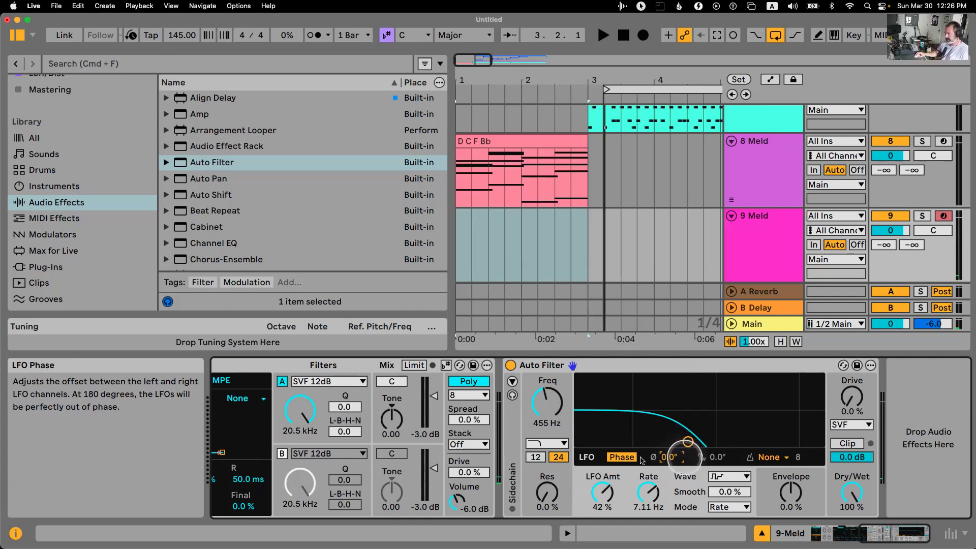
{"action": "left_click", "coordinate": [558, 442]}
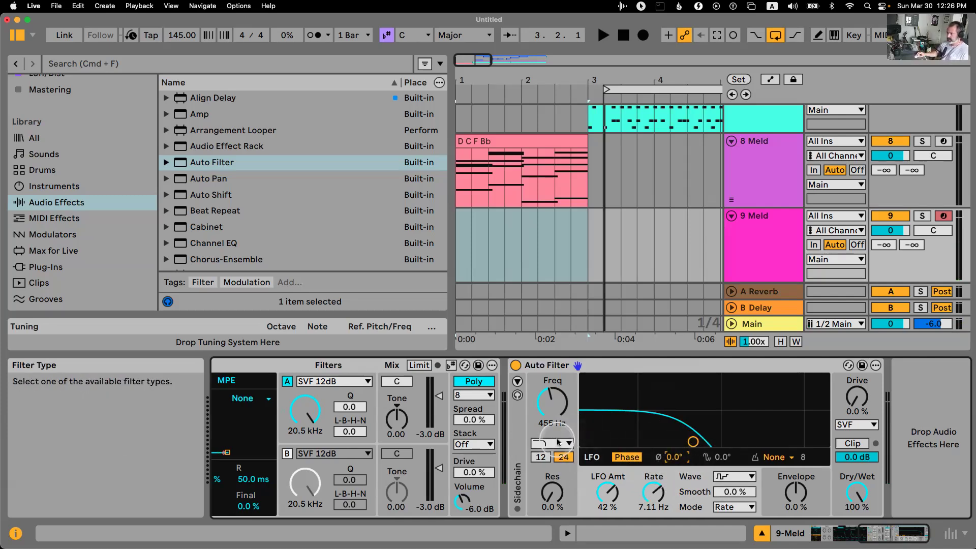
Set the filter drive circuit to DFM with 18% drive.
{"action": "left_click", "coordinate": [855, 424]}
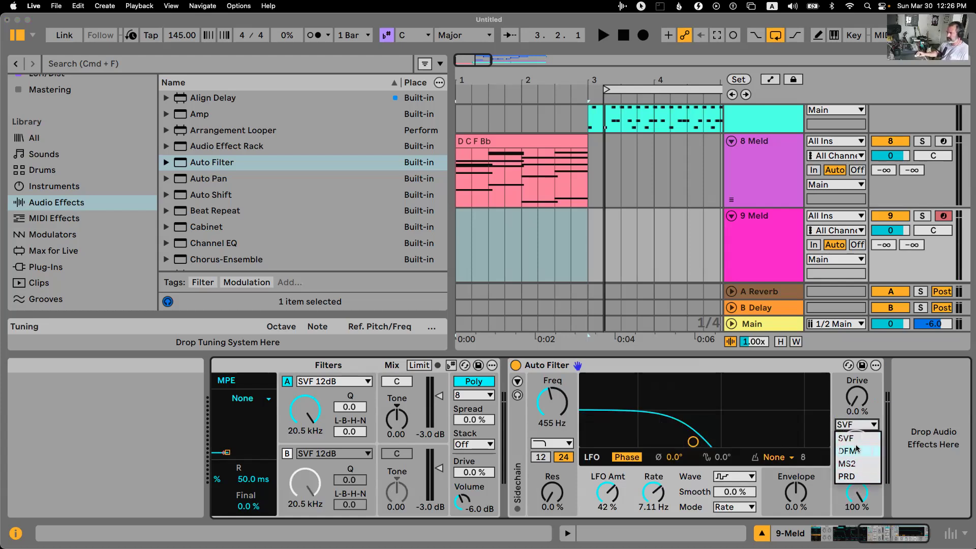
{"action": "left_click", "coordinate": [857, 450]}
{"action": "left_click_drag", "start_coordinate": [856, 409], "coordinate": [856, 423]}
{"action": "left_click", "coordinate": [856, 425]}
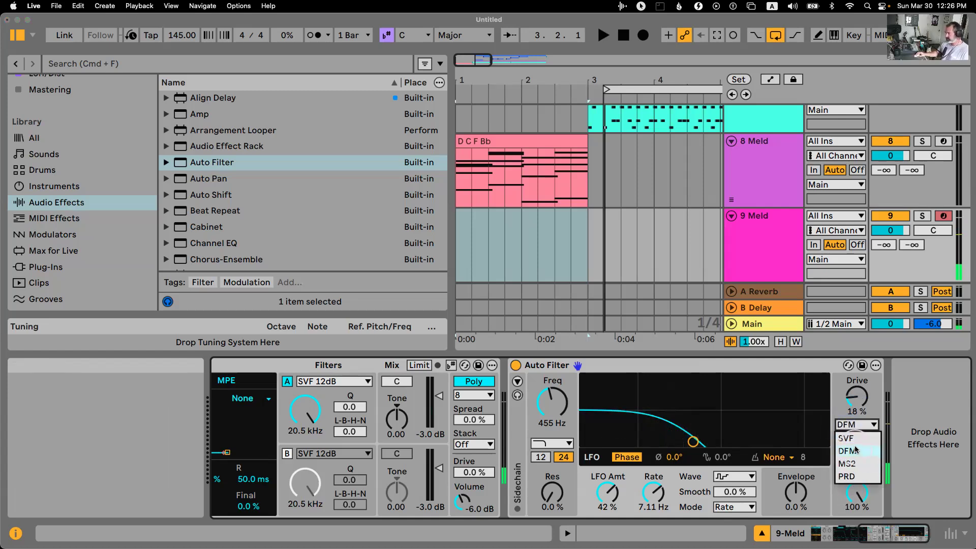
{"action": "left_click", "coordinate": [857, 451]}
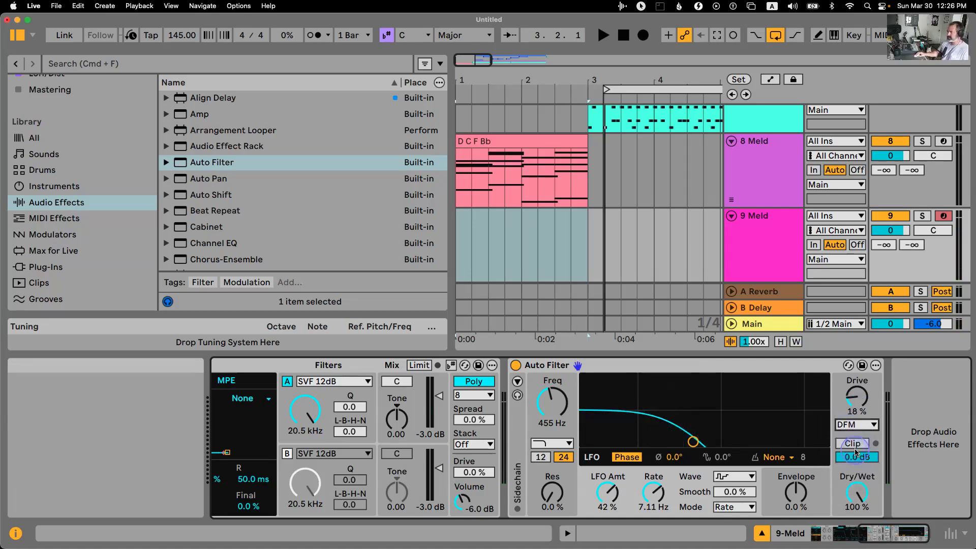
{"action": "left_click", "coordinate": [864, 426]}
{"action": "left_click", "coordinate": [862, 426]}
{"action": "left_click", "coordinate": [862, 427]}
{"action": "left_click", "coordinate": [863, 426]}
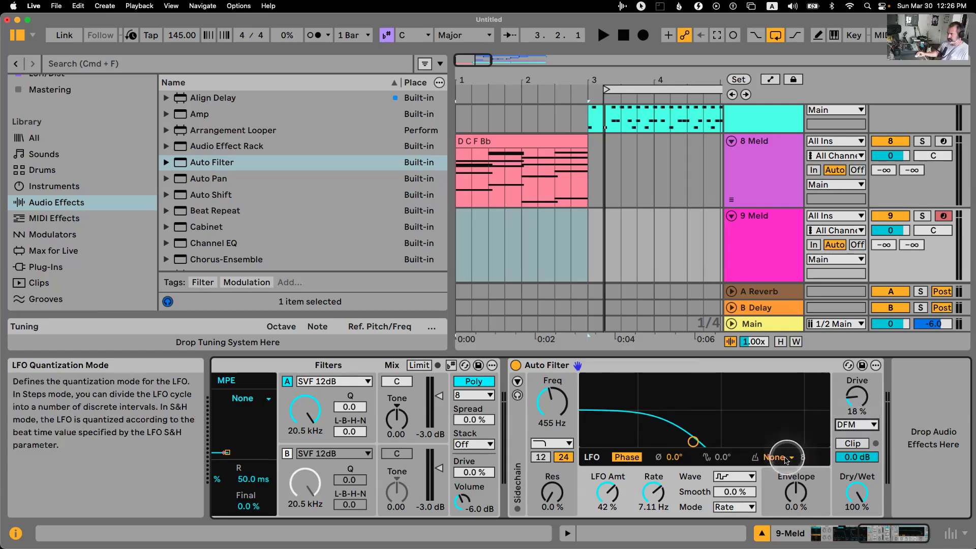
Slow the LFO rate, reduce its amount, and switch it back to a sine wave.
{"action": "left_click_drag", "start_coordinate": [653, 490], "coordinate": [653, 529]}
{"action": "left_click_drag", "start_coordinate": [606, 492], "coordinate": [651, 486]}
{"action": "left_click", "coordinate": [734, 476]}
{"action": "left_click", "coordinate": [711, 377]}
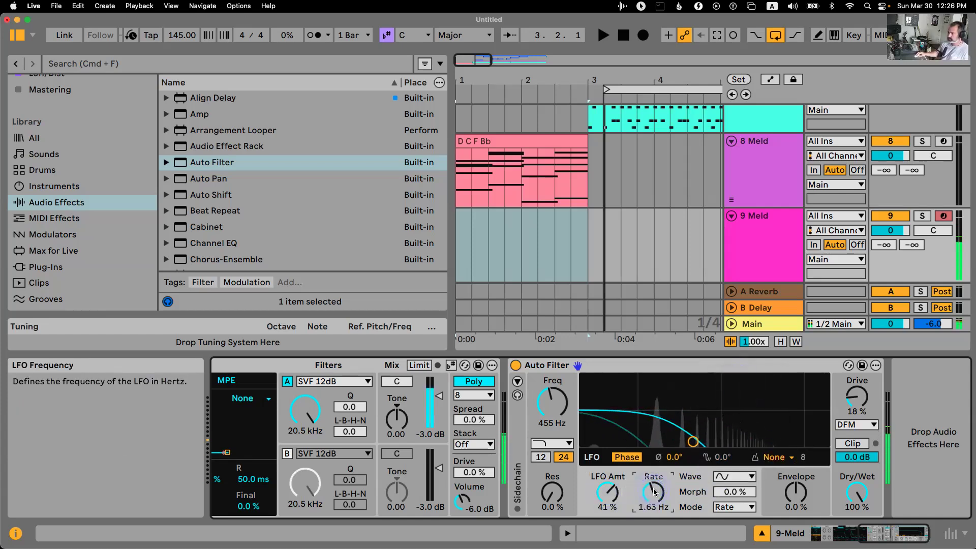
Try stepped and S&H LFO quantization, then set quantization to None.
{"action": "left_click", "coordinate": [776, 456]}
{"action": "left_click", "coordinate": [774, 483]}
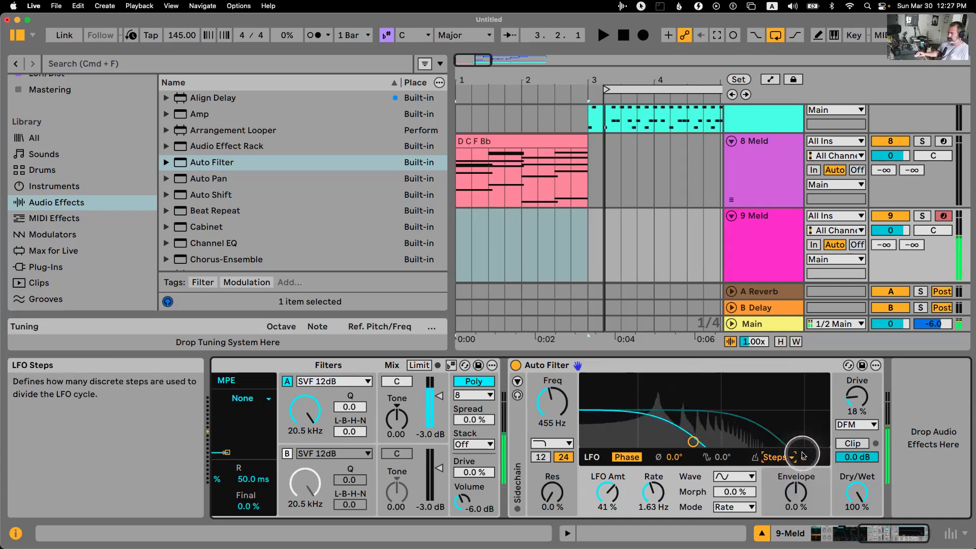
{"action": "left_click_drag", "start_coordinate": [806, 456], "coordinate": [810, 453]}
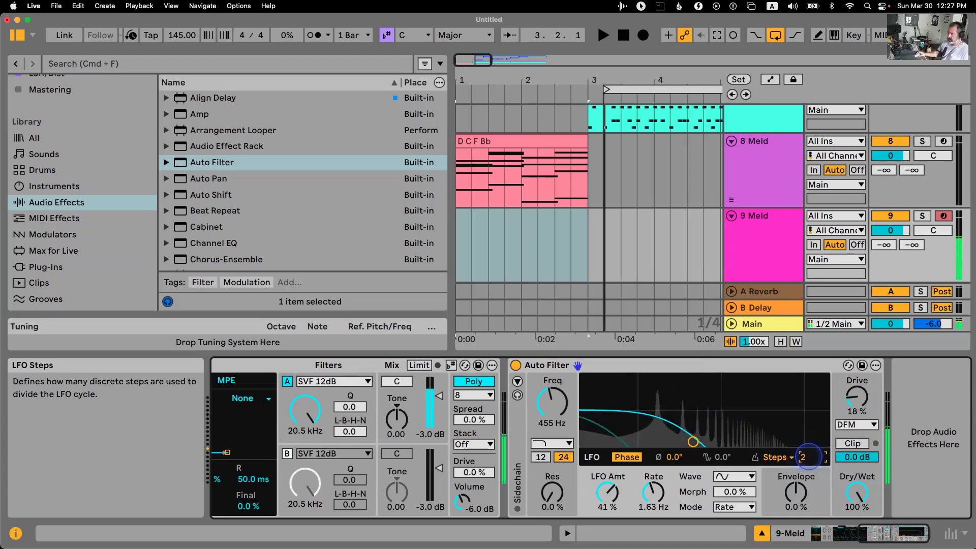
{"action": "left_click", "coordinate": [775, 457]}
{"action": "left_click", "coordinate": [784, 491]}
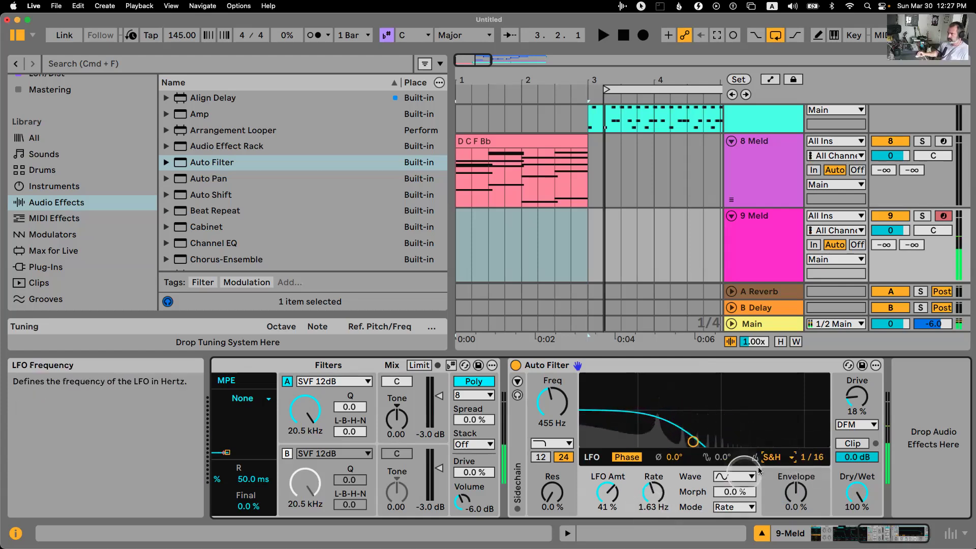
{"action": "left_click", "coordinate": [648, 500]}
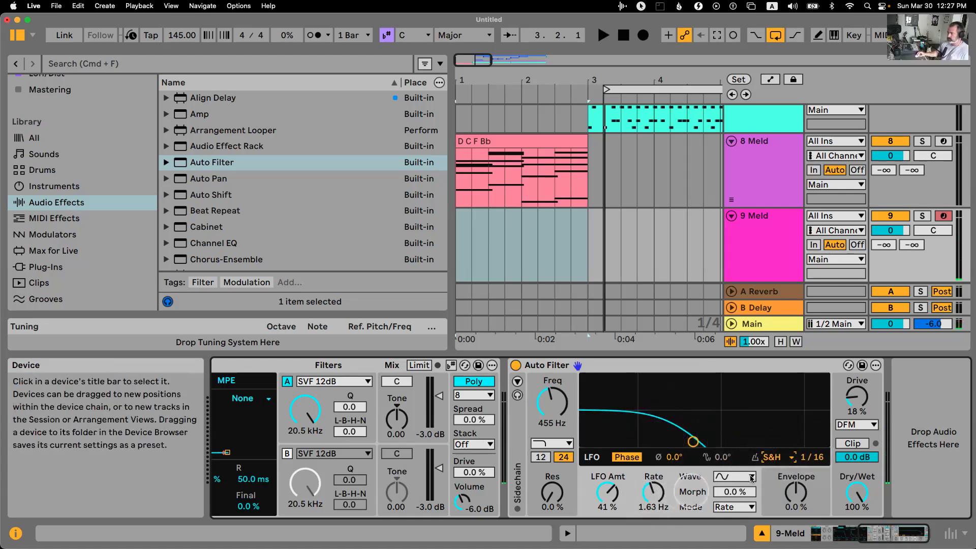
{"action": "left_click", "coordinate": [772, 457]}
{"action": "left_click", "coordinate": [776, 439]}
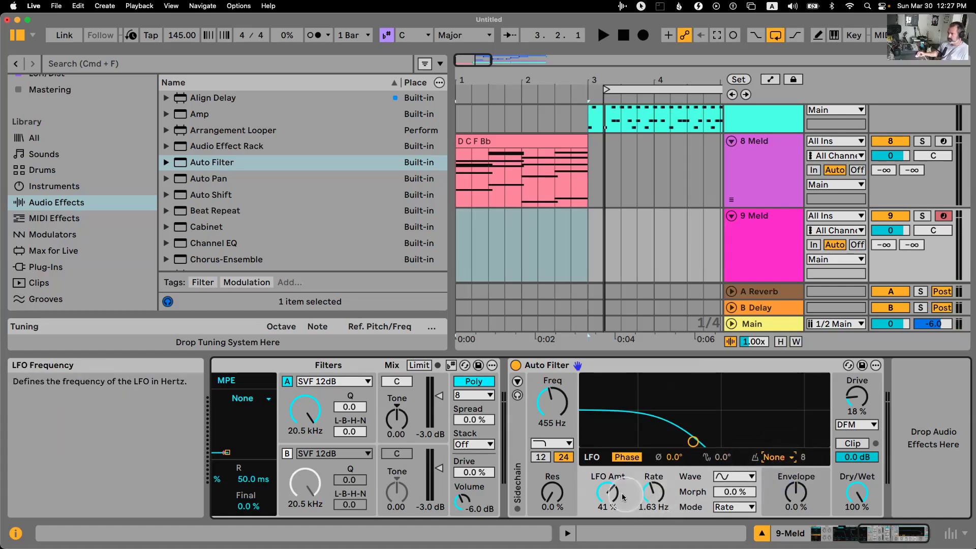
Keep the sine LFO, reset resonance to 0%, and enable soft clipping.
{"action": "left_click", "coordinate": [734, 477]}
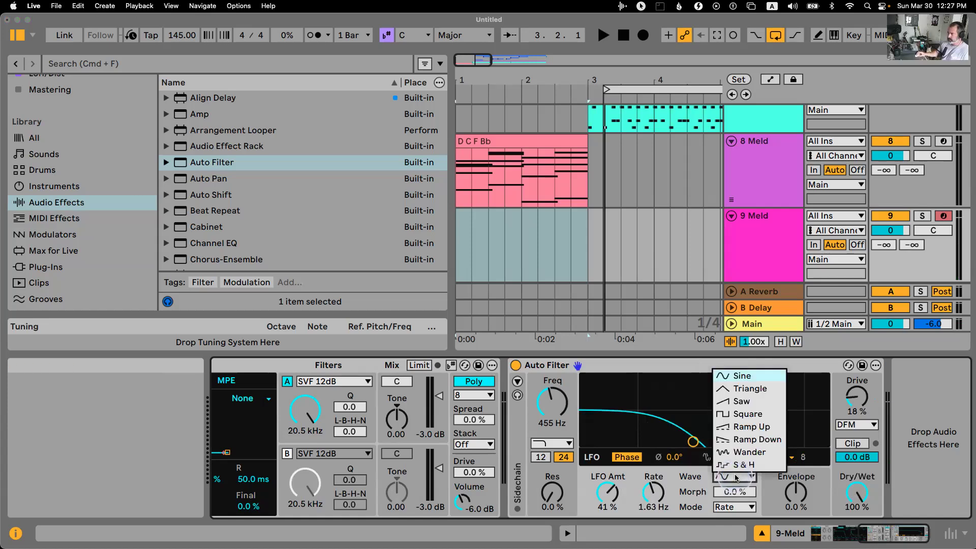
{"action": "left_click", "coordinate": [687, 491]}
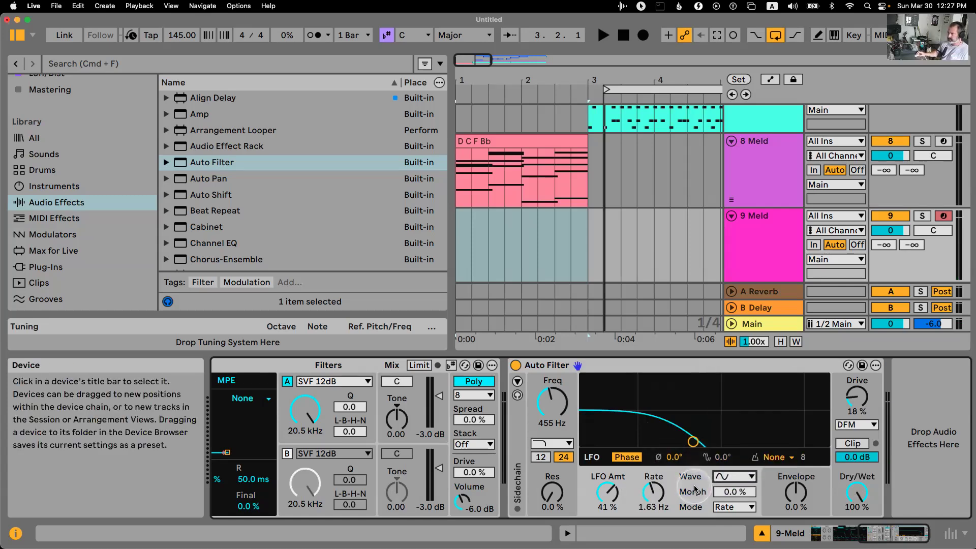
{"action": "left_click", "coordinate": [853, 444]}
{"action": "left_click", "coordinate": [853, 447]}
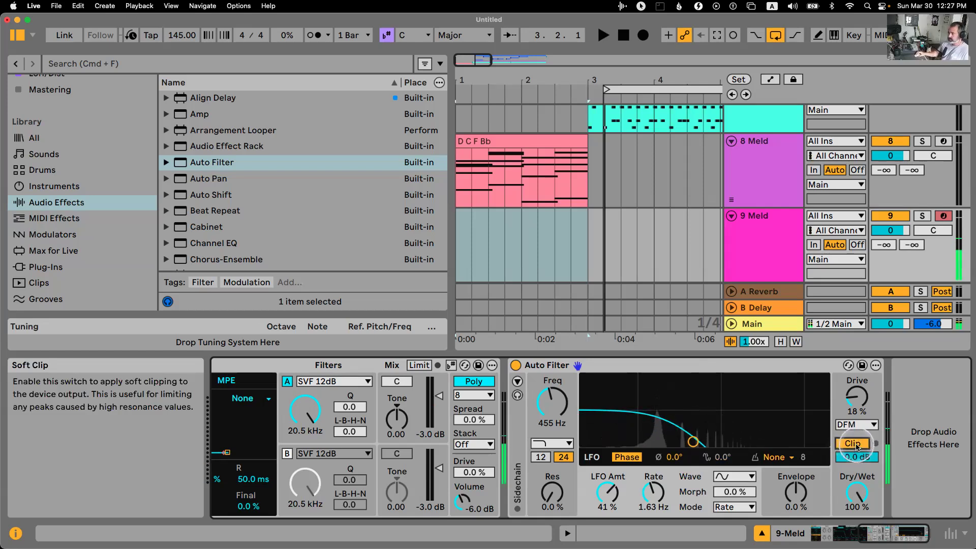
{"action": "left_click", "coordinate": [552, 490]}
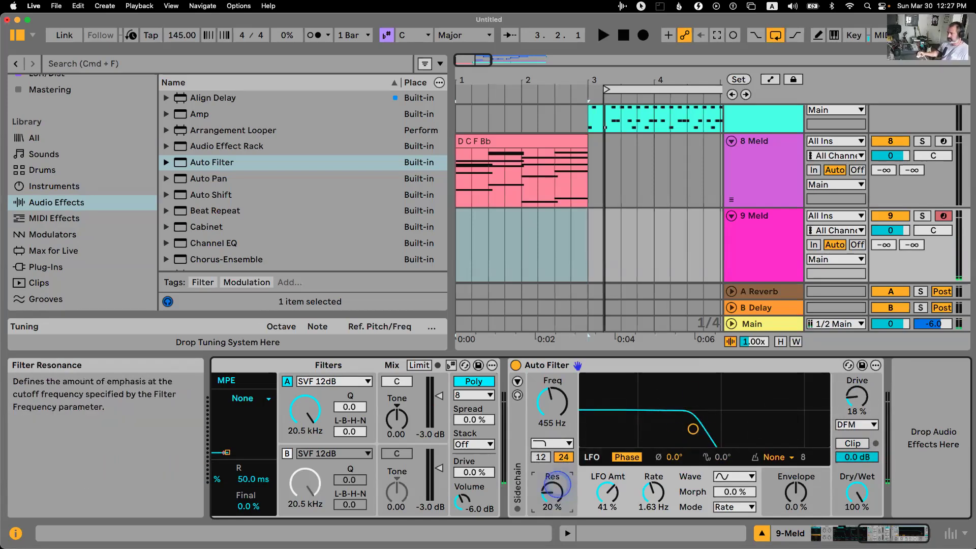
{"action": "left_click", "coordinate": [652, 411]}
{"action": "left_click", "coordinate": [855, 443]}
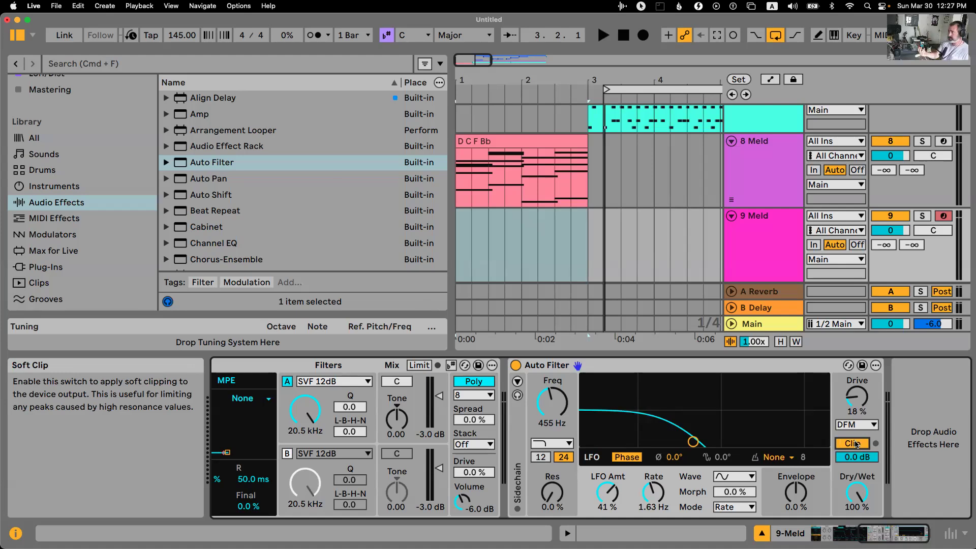
Check the output level and 455 Hz cutoff, then expand the sidechain settings.
{"action": "left_click", "coordinate": [854, 456]}
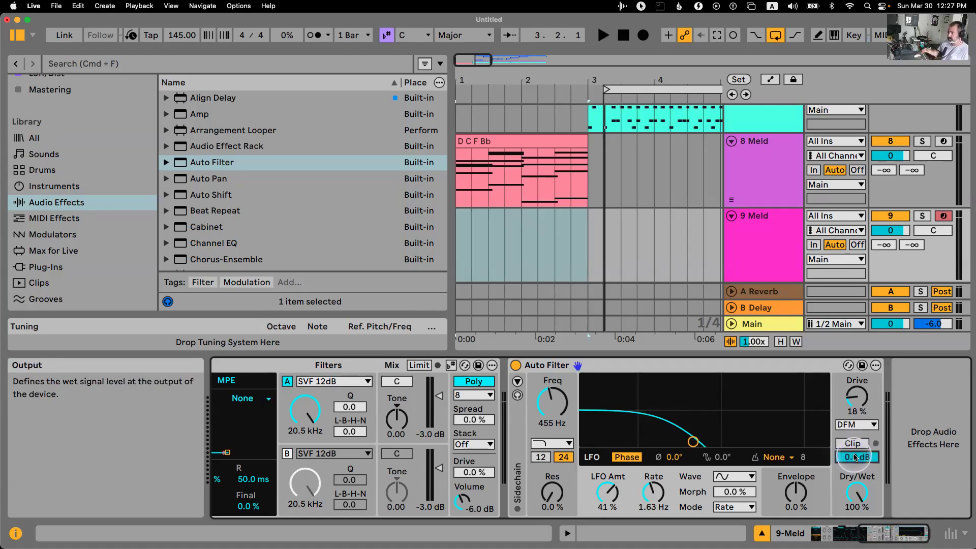
{"action": "left_click", "coordinate": [544, 415]}
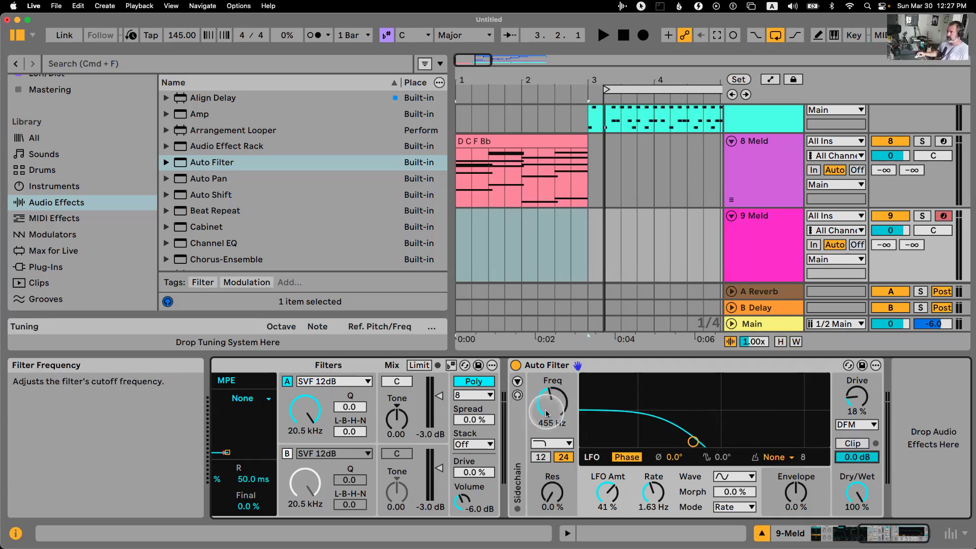
{"action": "left_click", "coordinate": [517, 381]}
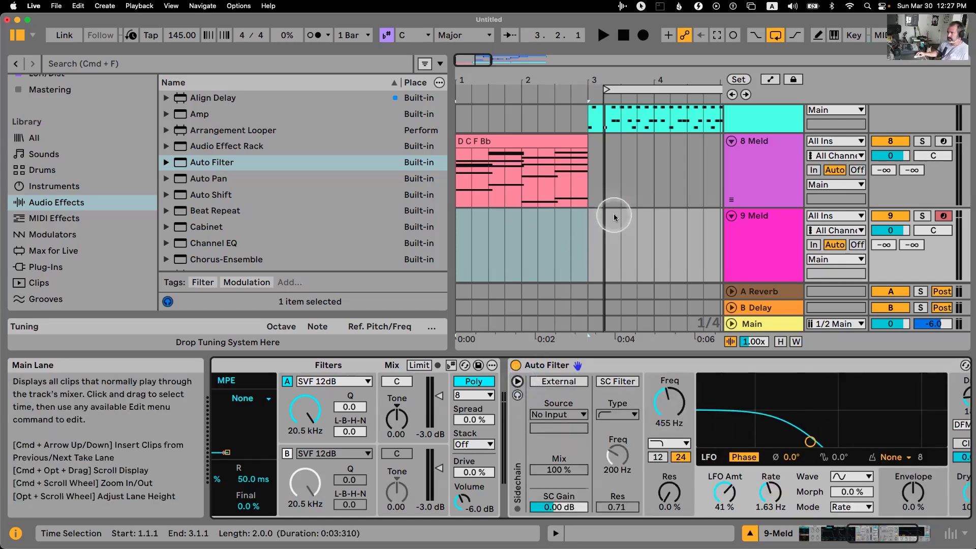
{"action": "scroll", "coordinate": [614, 213], "scroll_direction": "right", "scroll_amount": 3}
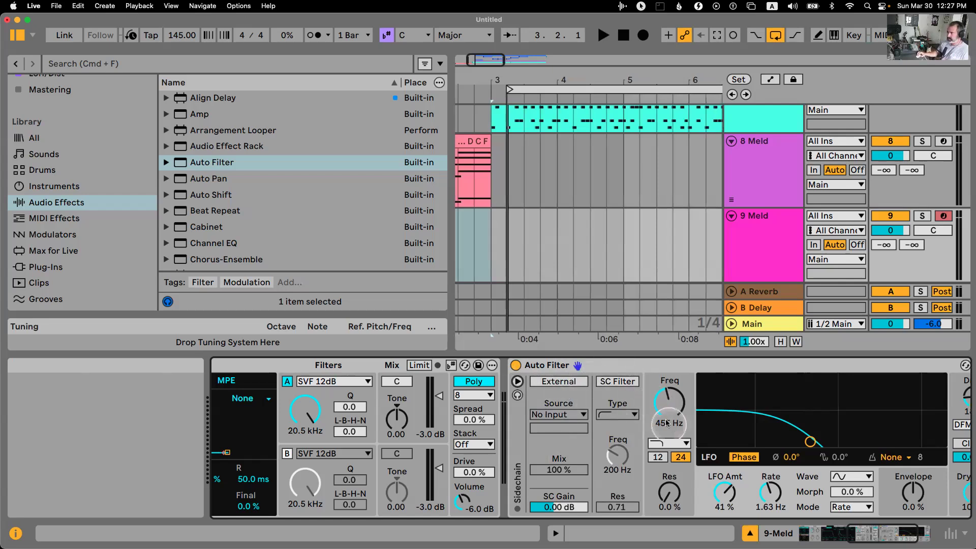
Remove a Compressor accidentally loaded onto the 9 Meld track.
{"action": "scroll", "coordinate": [667, 423], "scroll_direction": "right", "scroll_amount": 3}
{"action": "scroll", "coordinate": [232, 181], "scroll_direction": "down", "scroll_amount": 3}
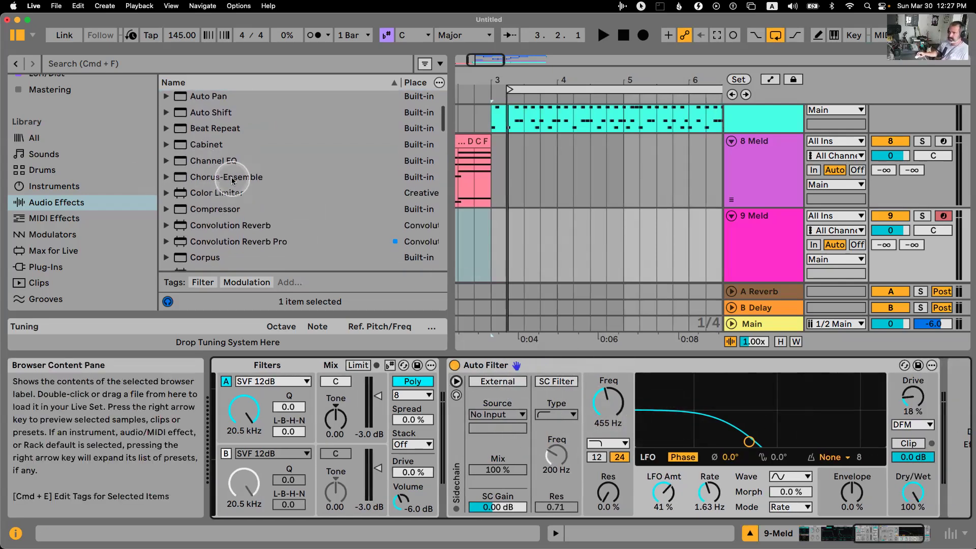
{"action": "double_click", "coordinate": [218, 208]}
{"action": "left_click", "coordinate": [575, 381]}
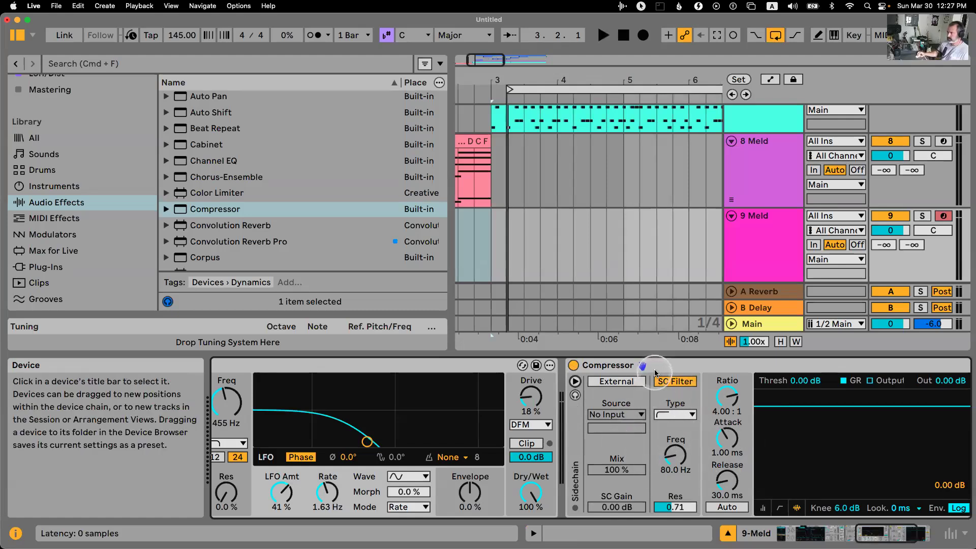
{"action": "left_click", "coordinate": [655, 370]}
{"action": "key", "text": "Delete"}
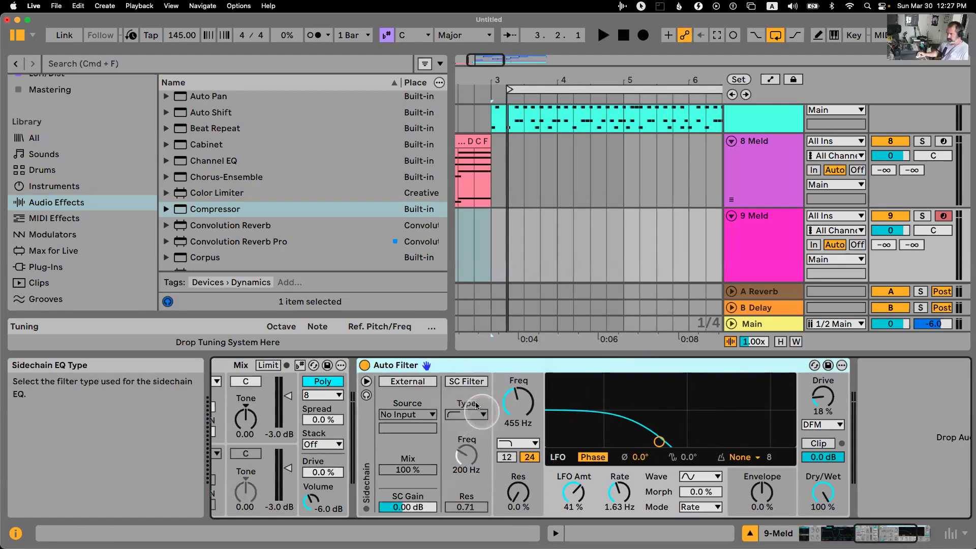
Enable external sidechain on the Auto Filter from 7-Addictive Drum Rack, Post FX.
{"action": "left_click", "coordinate": [407, 381]}
{"action": "left_click", "coordinate": [427, 414]}
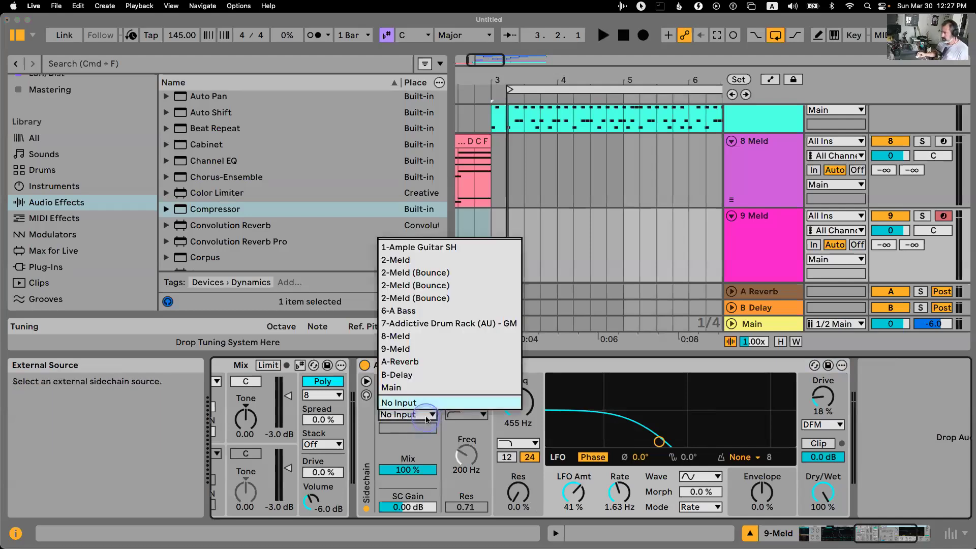
{"action": "left_click", "coordinate": [430, 325]}
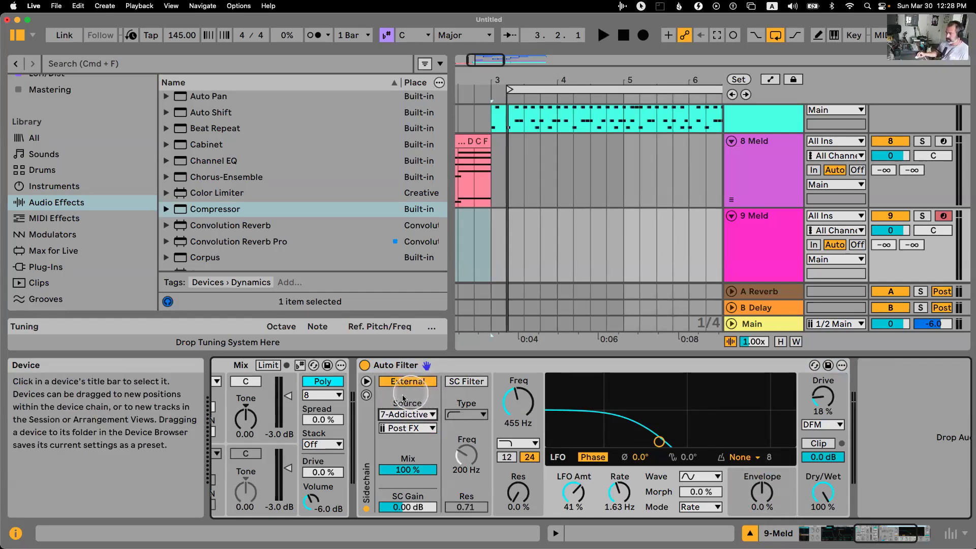
{"action": "left_click", "coordinate": [505, 261]}
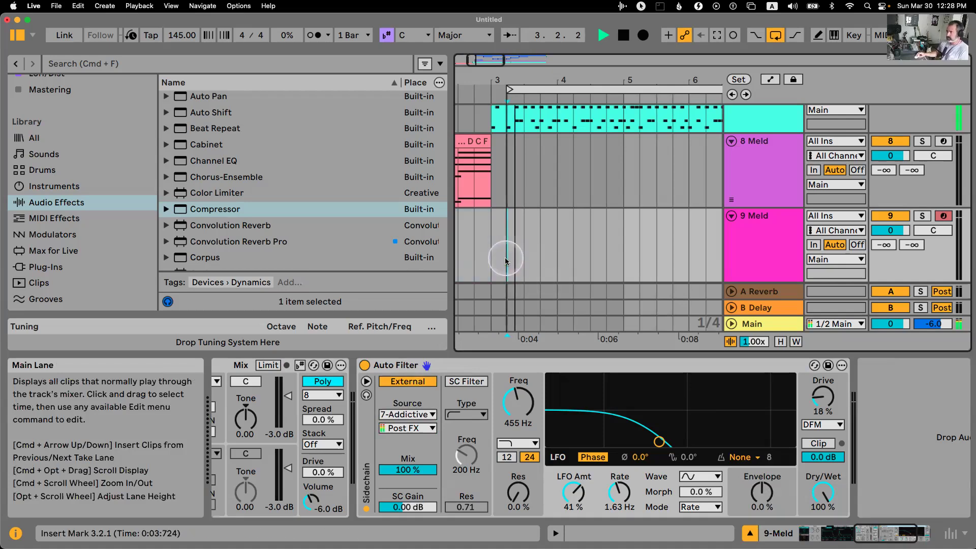
Solo 9 Meld, loop bars 3.2–5, and swap LFO Amt 0% for 63% envelope amount.
{"action": "left_click", "coordinate": [922, 215]}
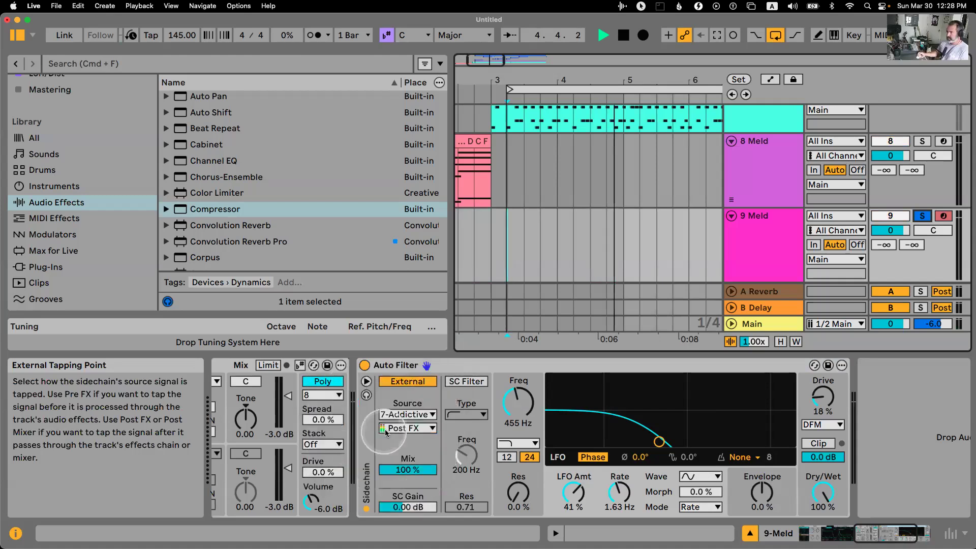
{"action": "left_click_drag", "start_coordinate": [507, 251], "coordinate": [620, 249]}
{"action": "key", "text": "super+l"}
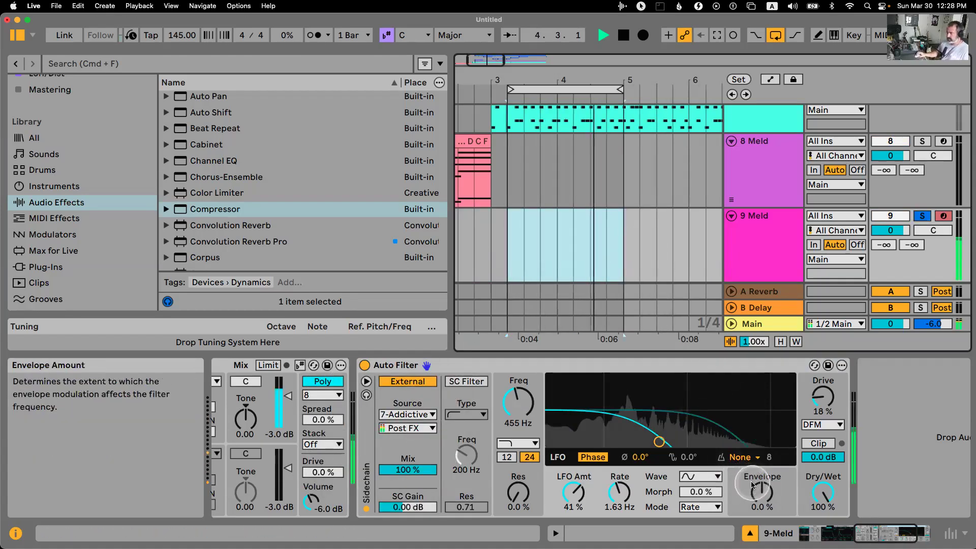
{"action": "left_click_drag", "start_coordinate": [573, 490], "coordinate": [573, 489]}
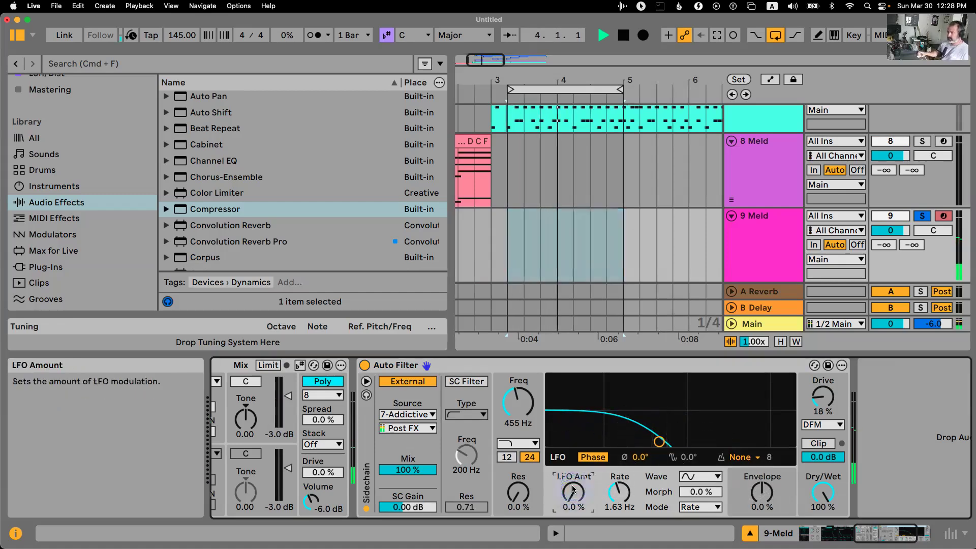
{"action": "left_click_drag", "start_coordinate": [762, 492], "coordinate": [769, 484]}
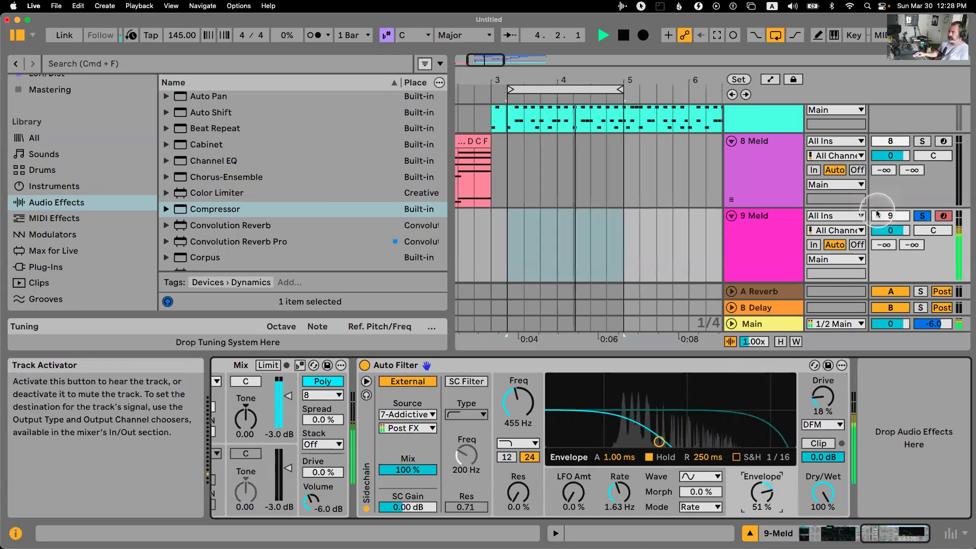
Stop playback and solo the Addictive drum track alongside 9 Meld.
{"action": "scroll", "coordinate": [836, 223], "scroll_direction": "up", "scroll_amount": 5}
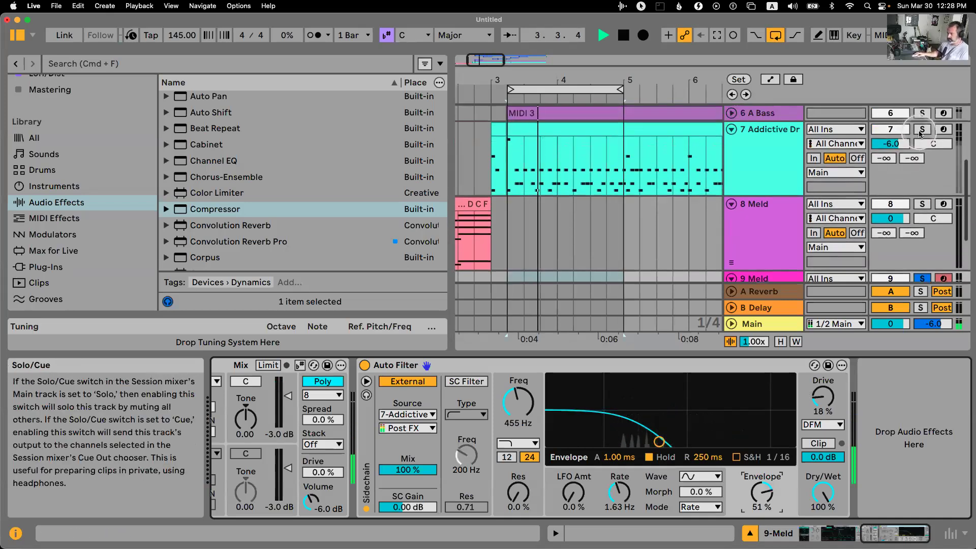
{"action": "scroll", "coordinate": [831, 178], "scroll_direction": "down", "scroll_amount": 3}
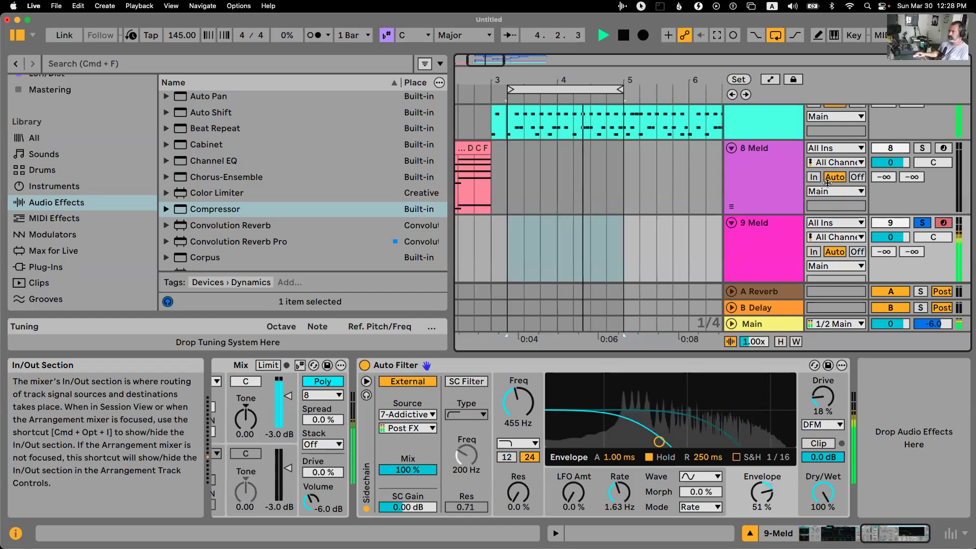
{"action": "key", "text": "space"}
{"action": "scroll", "coordinate": [894, 153], "scroll_direction": "up", "scroll_amount": 2}
{"action": "left_click", "coordinate": [921, 123]}
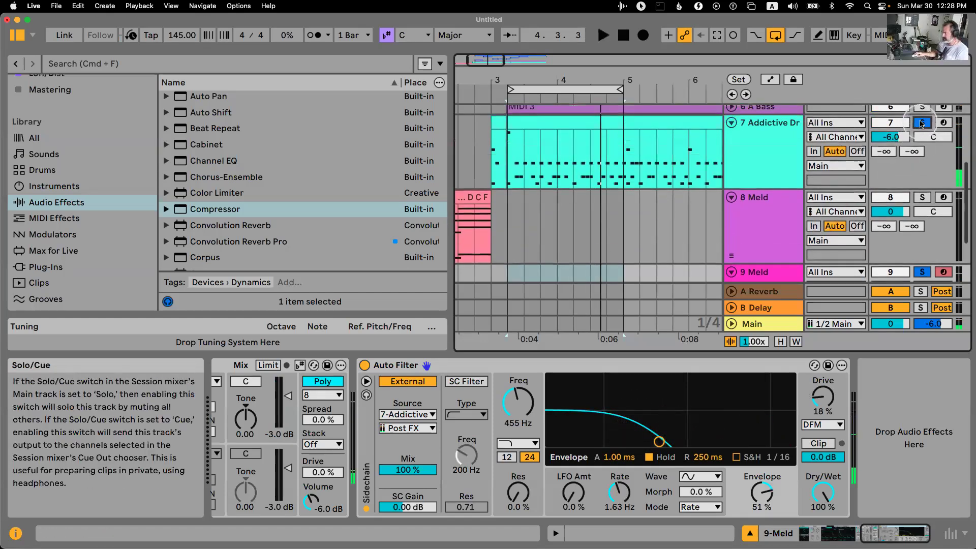
{"action": "scroll", "coordinate": [899, 152], "scroll_direction": "down", "scroll_amount": 3}
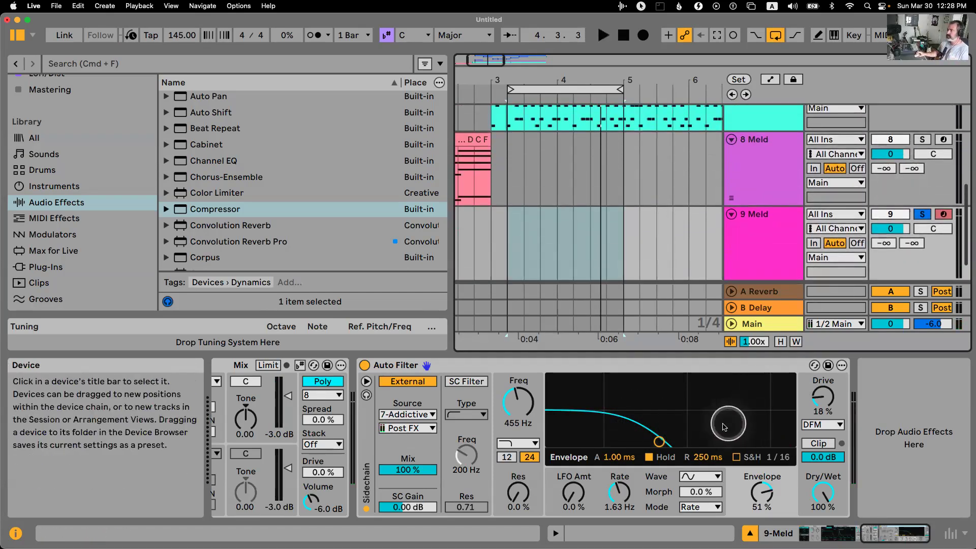
Lower the cutoff to 163 Hz with 19% resonance and sample-and-hold envelope quantizing.
{"action": "left_click_drag", "start_coordinate": [724, 427], "coordinate": [711, 425]}
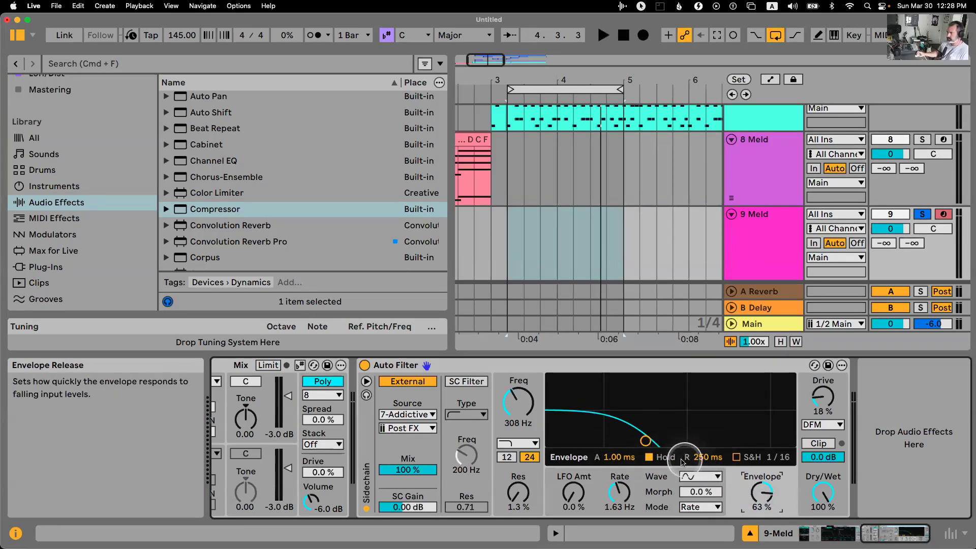
{"action": "left_click", "coordinate": [738, 459]}
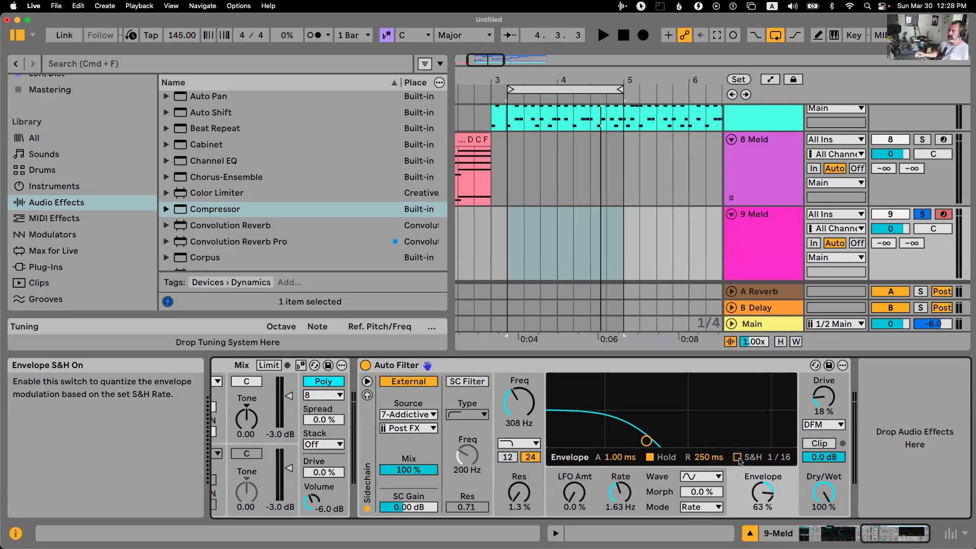
{"action": "left_click_drag", "start_coordinate": [645, 441], "coordinate": [624, 425]}
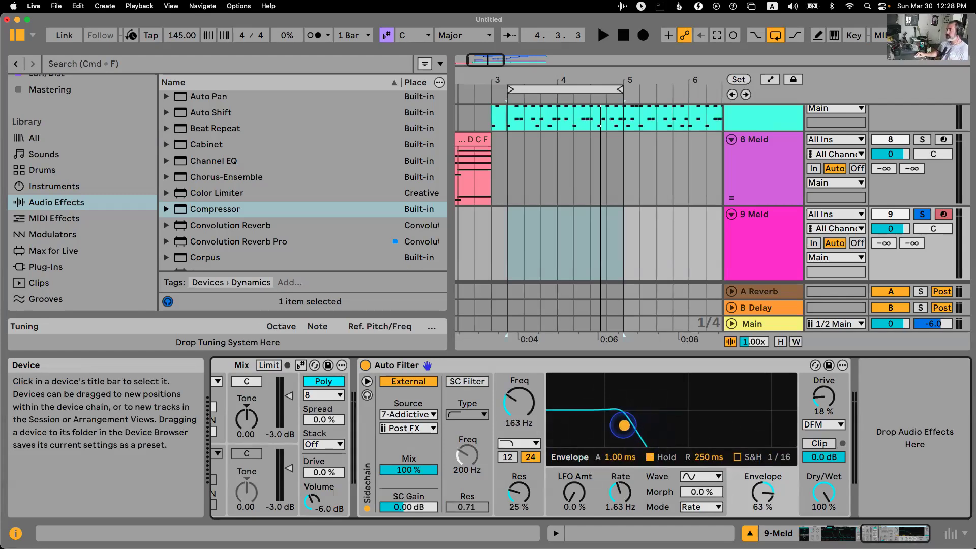
Check the LFO waveform and filter circuit lists, keeping the DFM circuit.
{"action": "left_click", "coordinate": [697, 479]}
{"action": "left_click", "coordinate": [696, 478]}
{"action": "left_click", "coordinate": [695, 478]}
{"action": "left_click", "coordinate": [694, 478]}
{"action": "left_click", "coordinate": [695, 478]}
{"action": "left_click", "coordinate": [694, 479]}
{"action": "left_click", "coordinate": [826, 425]}
{"action": "left_click", "coordinate": [827, 425]}
{"action": "left_click", "coordinate": [827, 426]}
{"action": "left_click", "coordinate": [826, 426]}
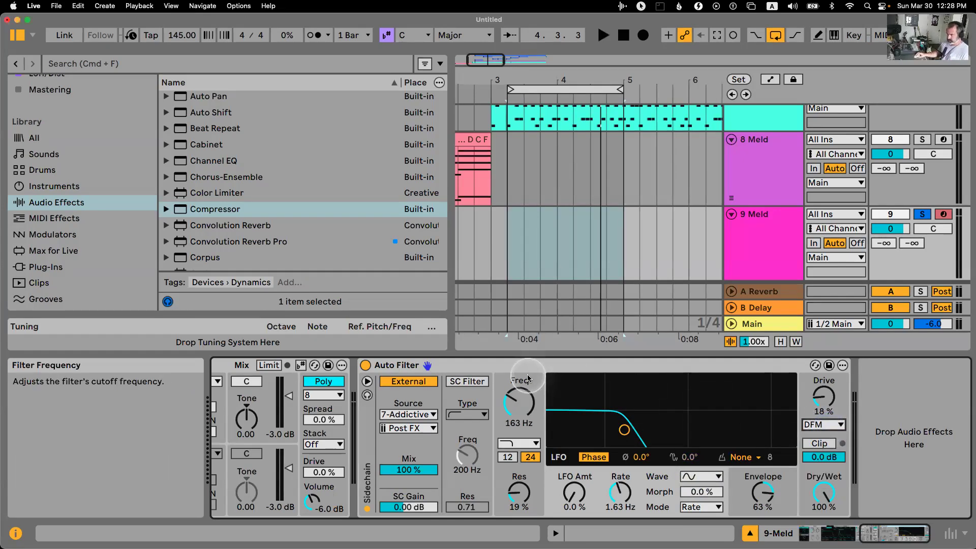
{"action": "left_click", "coordinate": [523, 443]}
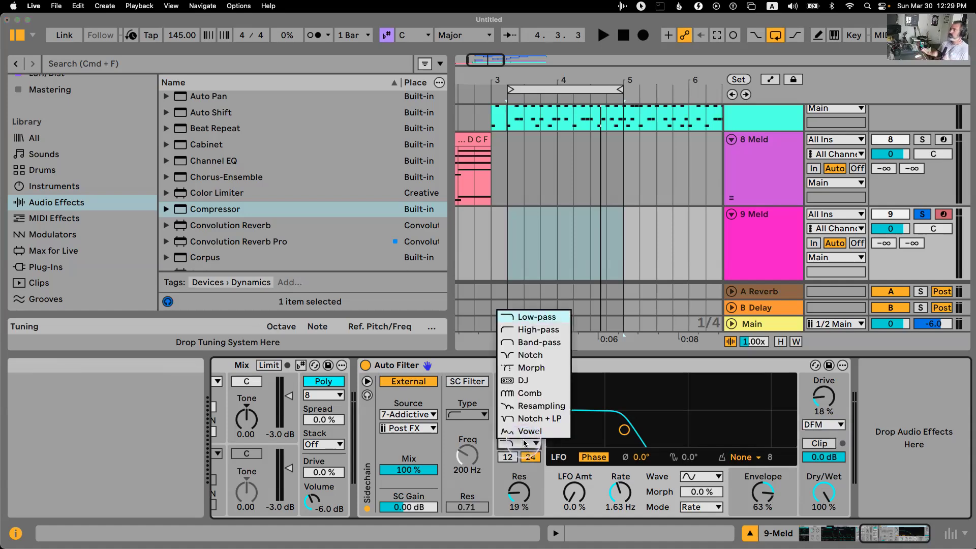
Switch the Auto Filter to the DJ type and turn off and hide its sidechain.
{"action": "left_click", "coordinate": [529, 384]}
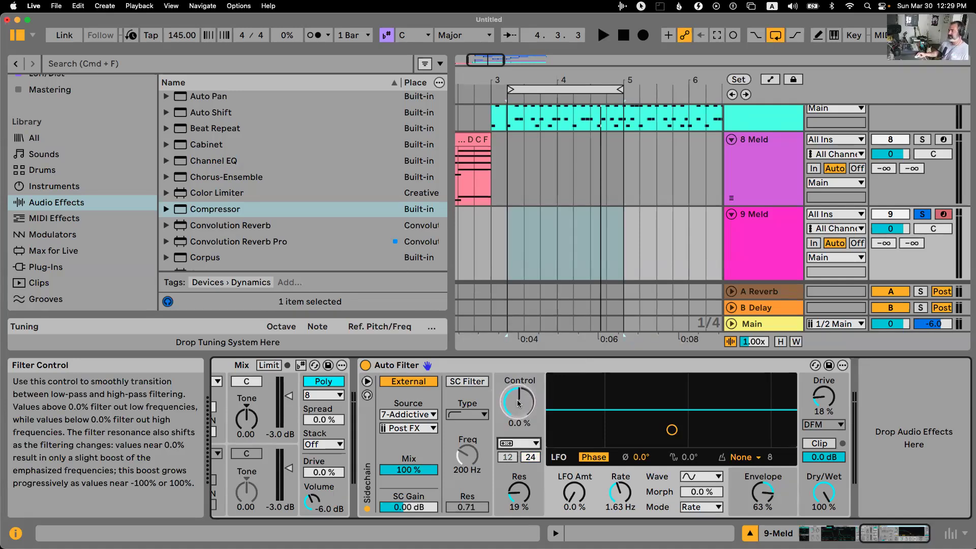
{"action": "left_click", "coordinate": [408, 381]}
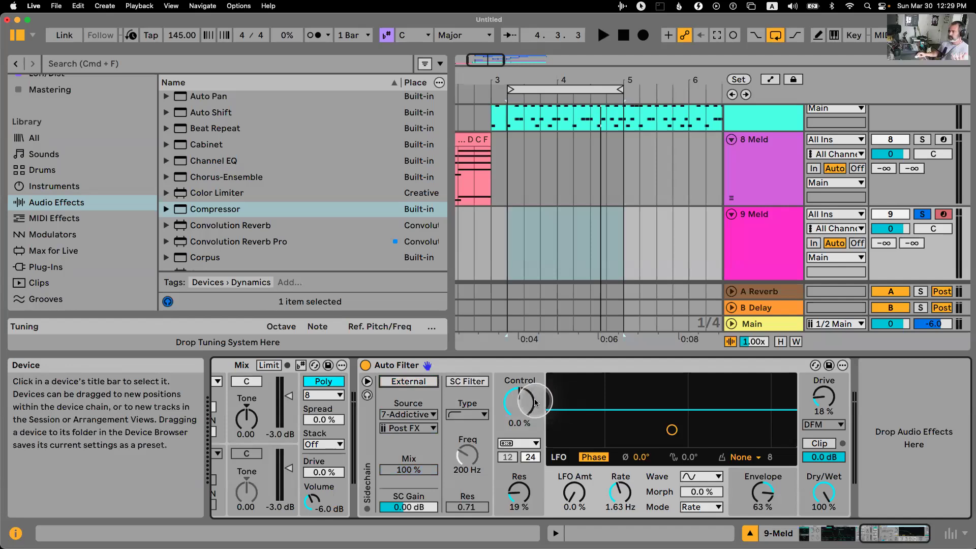
{"action": "left_click", "coordinate": [366, 381]}
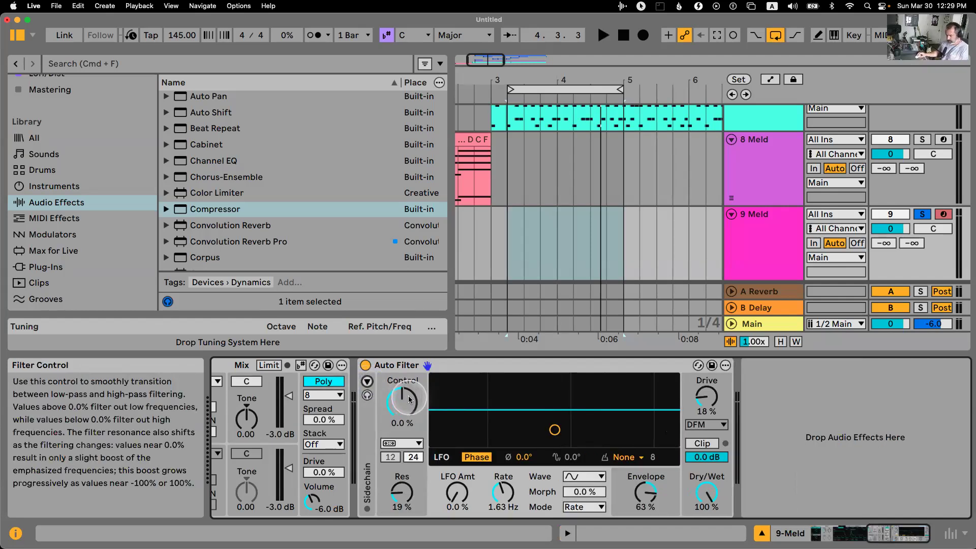
Sweep the Control knob to audition it, set Drive to 0%, and return Control to 0%.
{"action": "left_click_drag", "start_coordinate": [409, 400], "coordinate": [409, 474]}
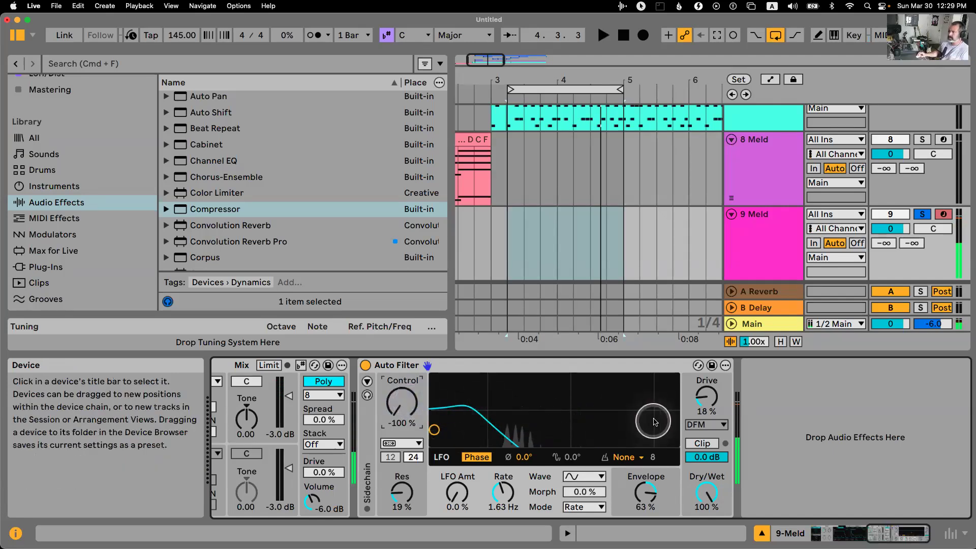
{"action": "left_click_drag", "start_coordinate": [706, 396], "coordinate": [706, 407]}
{"action": "left_click_drag", "start_coordinate": [409, 408], "coordinate": [409, 276]}
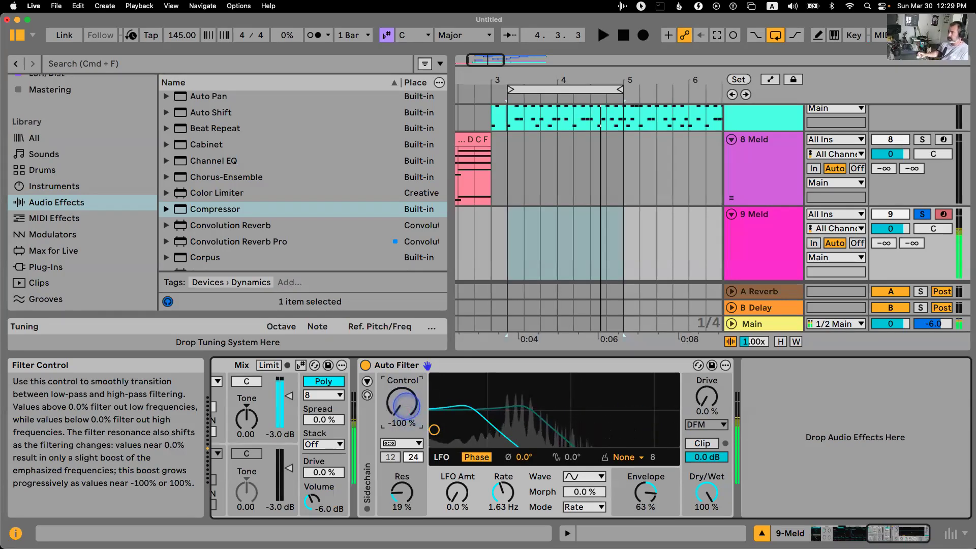
{"action": "left_click_drag", "start_coordinate": [407, 408], "coordinate": [406, 483]}
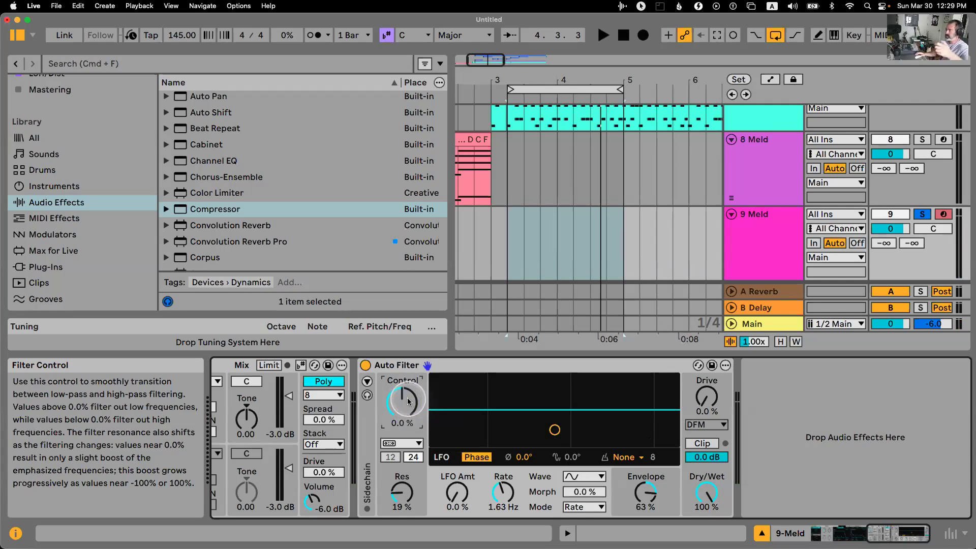
Make the Auto Filter a Comb with 62% resonance, 22.3 Hz cutoff and zero envelope amount.
{"action": "left_click", "coordinate": [411, 443]}
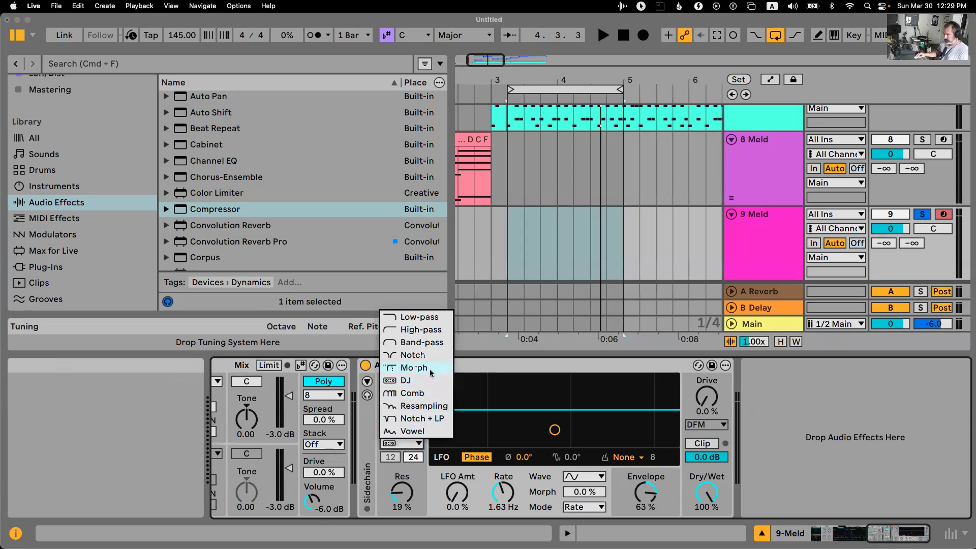
{"action": "left_click", "coordinate": [431, 391]}
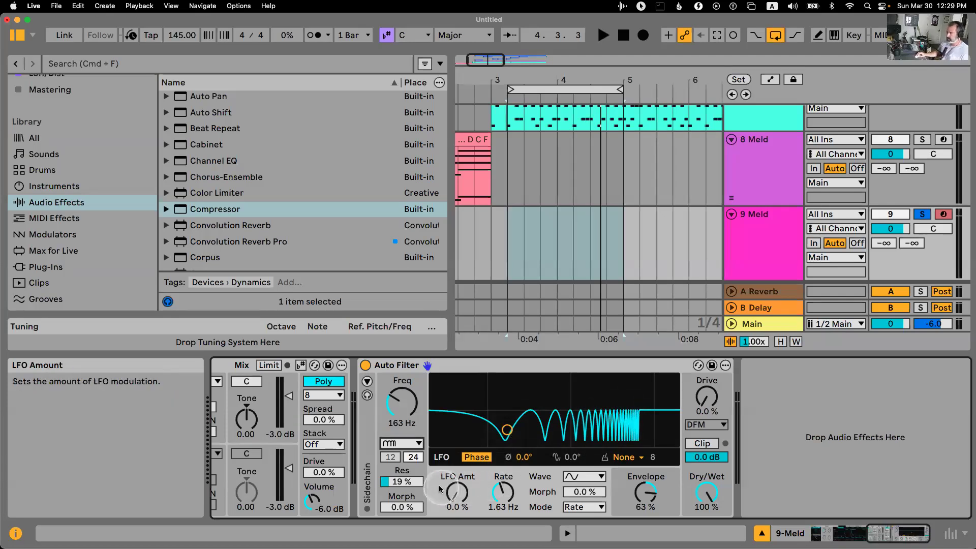
{"action": "left_click_drag", "start_coordinate": [412, 481], "coordinate": [407, 519]}
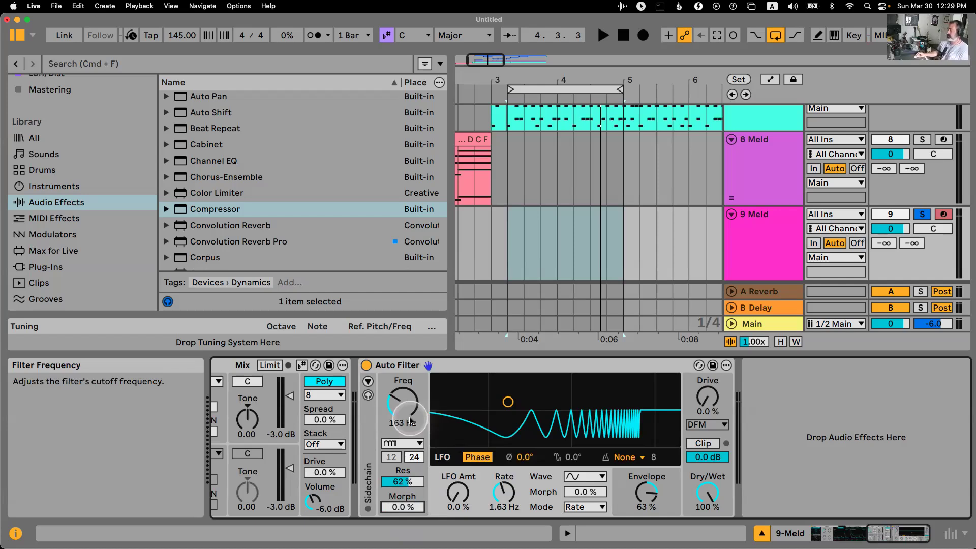
{"action": "mouse_move", "coordinate": [409, 403]}
{"action": "left_mouse_down"}
{"action": "mouse_move", "coordinate": [410, 388]}
{"action": "mouse_move", "coordinate": [410, 418]}
{"action": "left_mouse_up"}
{"action": "scroll", "coordinate": [435, 415], "scroll_direction": "left", "scroll_amount": 5}
{"action": "left_click_drag", "start_coordinate": [641, 406], "coordinate": [641, 411]}
{"action": "left_click_drag", "start_coordinate": [877, 482], "coordinate": [876, 490]}
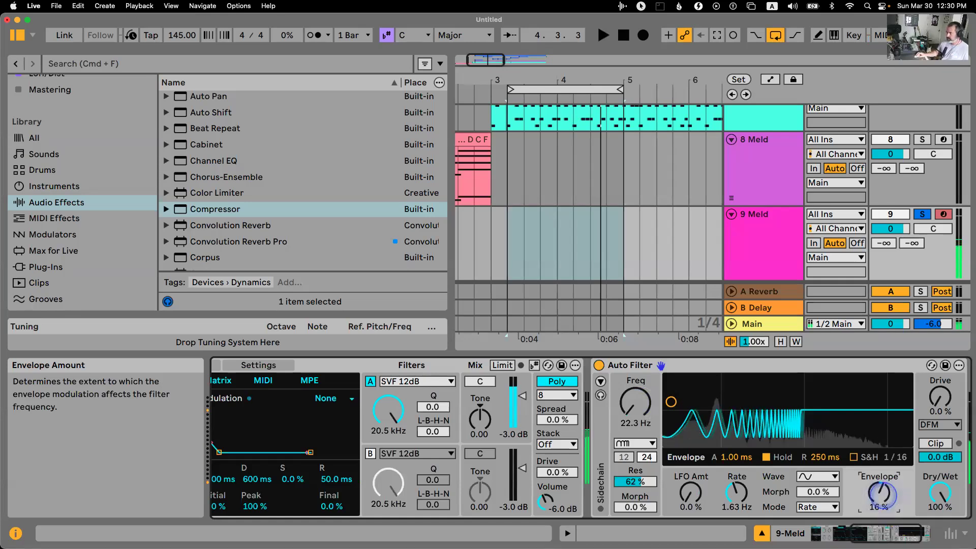
{"action": "left_click", "coordinate": [57, 218]}
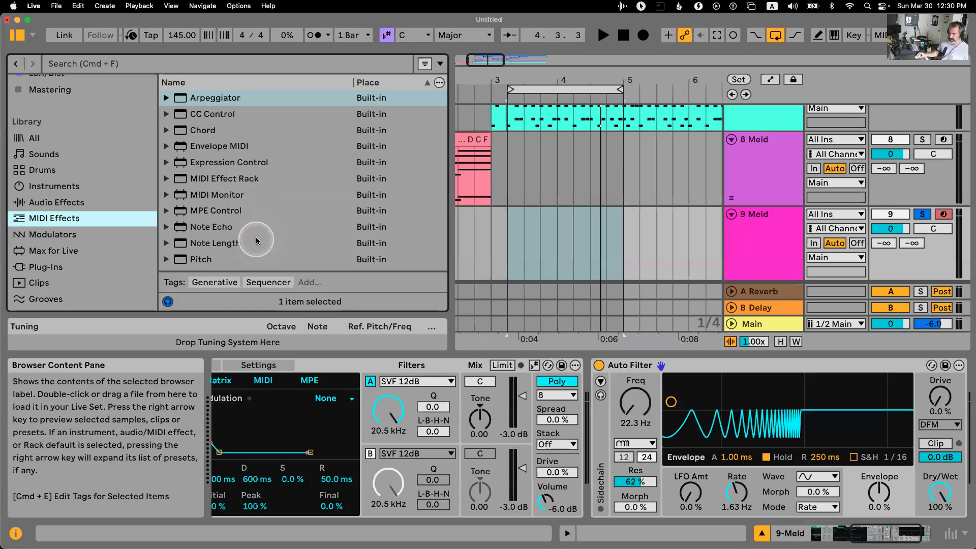
Drag Envelope MIDI from MIDI Effects onto 9 Meld and fold the Meld synth.
{"action": "scroll", "coordinate": [255, 237], "scroll_direction": "down", "scroll_amount": 5}
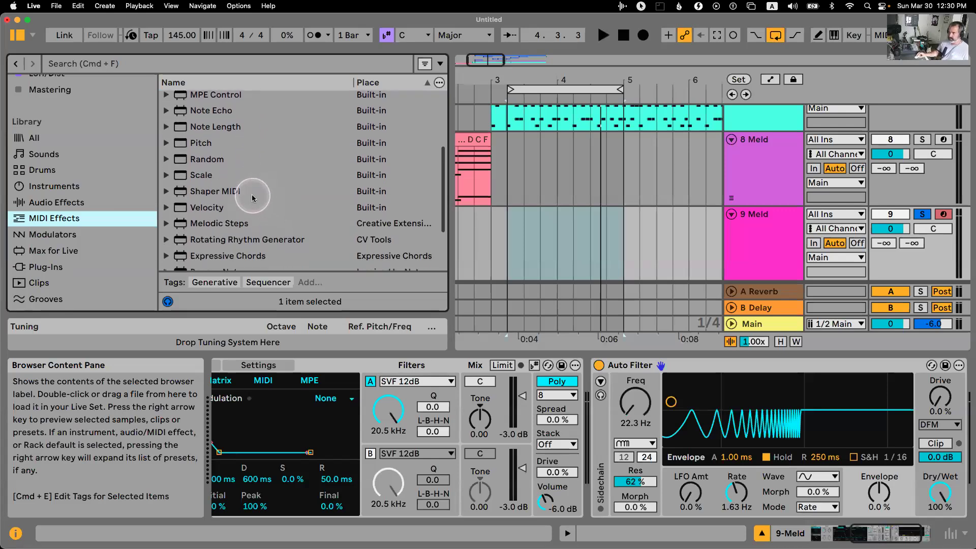
{"action": "scroll", "coordinate": [239, 193], "scroll_direction": "up", "scroll_amount": 3}
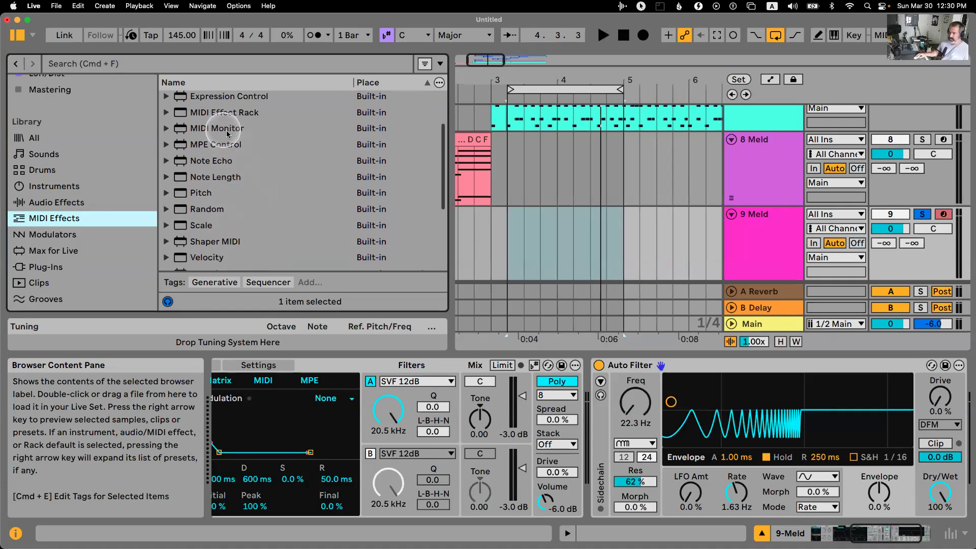
{"action": "scroll", "coordinate": [226, 133], "scroll_direction": "up", "scroll_amount": 3}
{"action": "left_click_drag", "start_coordinate": [224, 147], "coordinate": [406, 416]}
{"action": "double_click", "coordinate": [346, 364]}
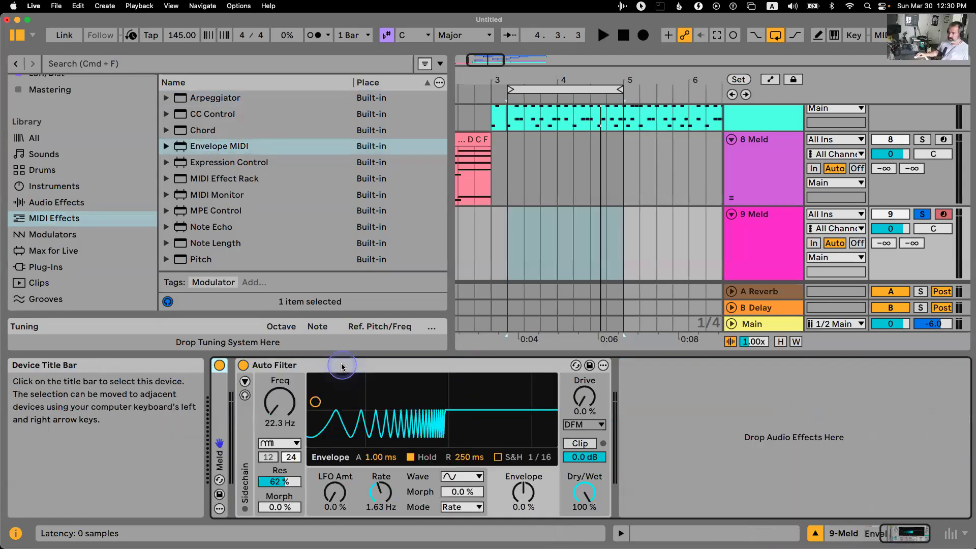
Map Envelope MIDI to the Auto Filter frequency instead of its envelope amount.
{"action": "left_click", "coordinate": [246, 384]}
{"action": "left_click", "coordinate": [748, 496]}
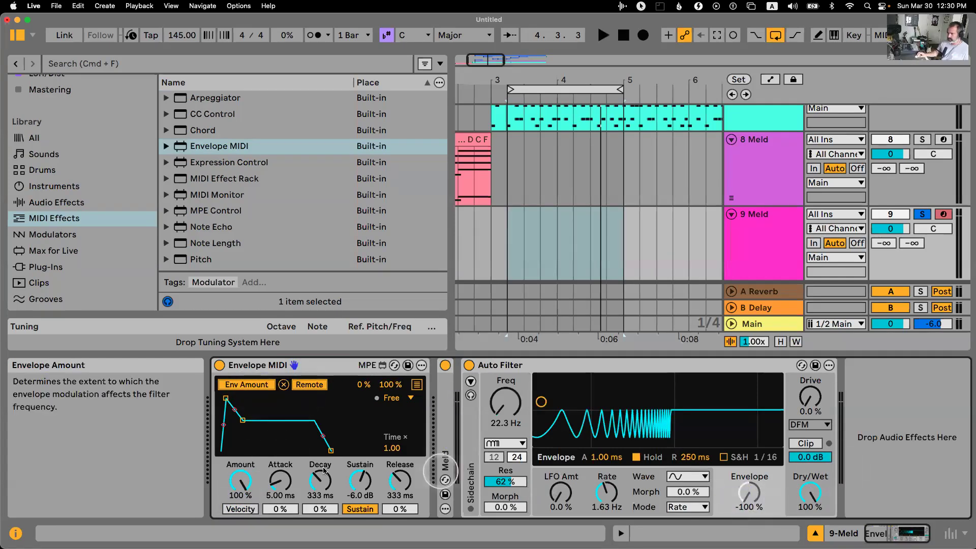
{"action": "left_click", "coordinate": [247, 384]}
{"action": "left_click", "coordinate": [506, 414]}
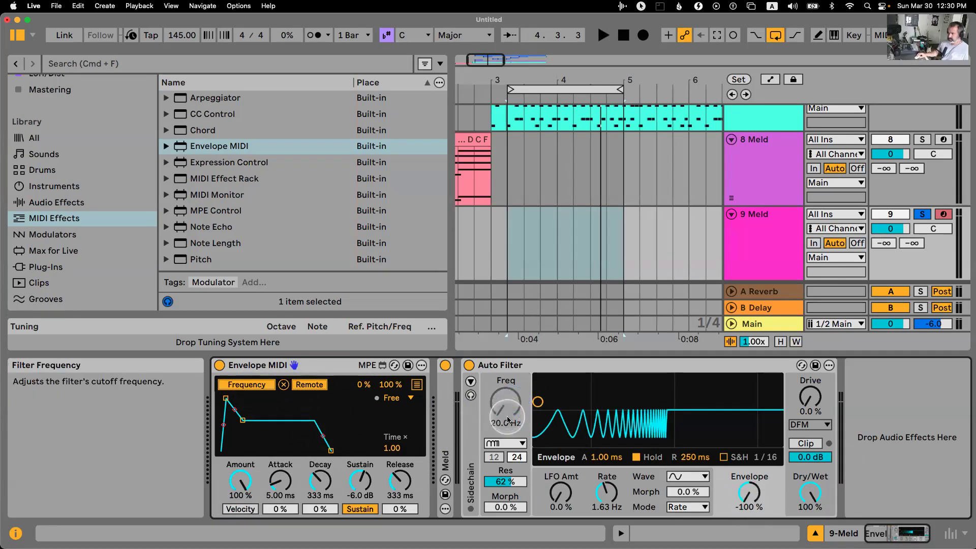
Shape the envelope's attack, decay and sustain and set its range to 34–58%.
{"action": "left_click_drag", "start_coordinate": [226, 398], "coordinate": [263, 398]}
{"action": "left_click", "coordinate": [281, 473]}
{"action": "left_click_drag", "start_coordinate": [281, 473], "coordinate": [281, 482]}
{"action": "left_click_drag", "start_coordinate": [390, 384], "coordinate": [389, 419]}
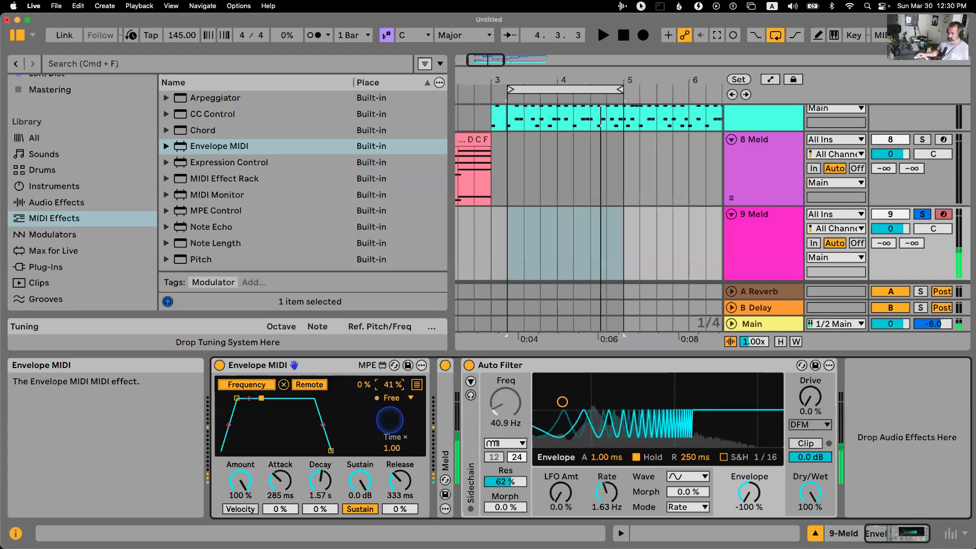
{"action": "left_click", "coordinate": [246, 390]}
{"action": "left_click_drag", "start_coordinate": [363, 384], "coordinate": [360, 365]}
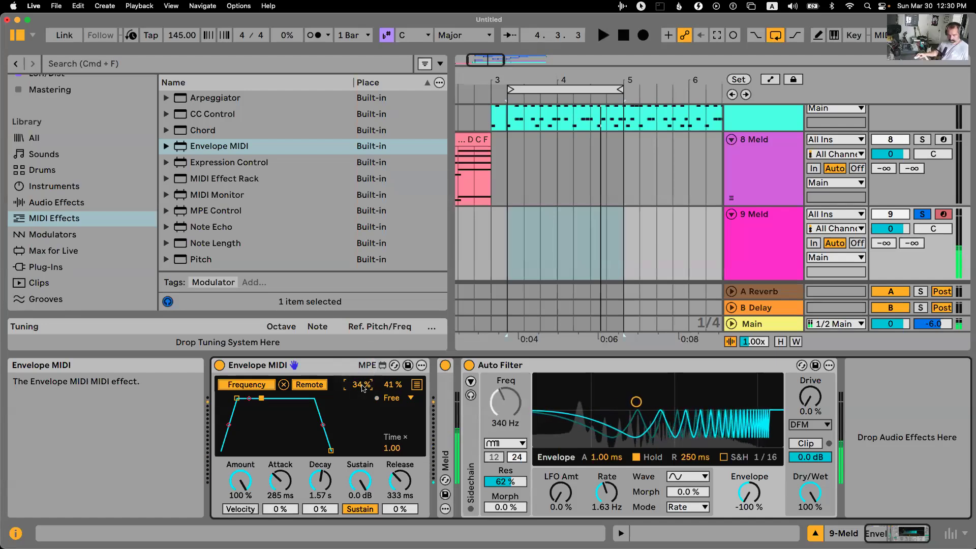
{"action": "left_click", "coordinate": [471, 389]}
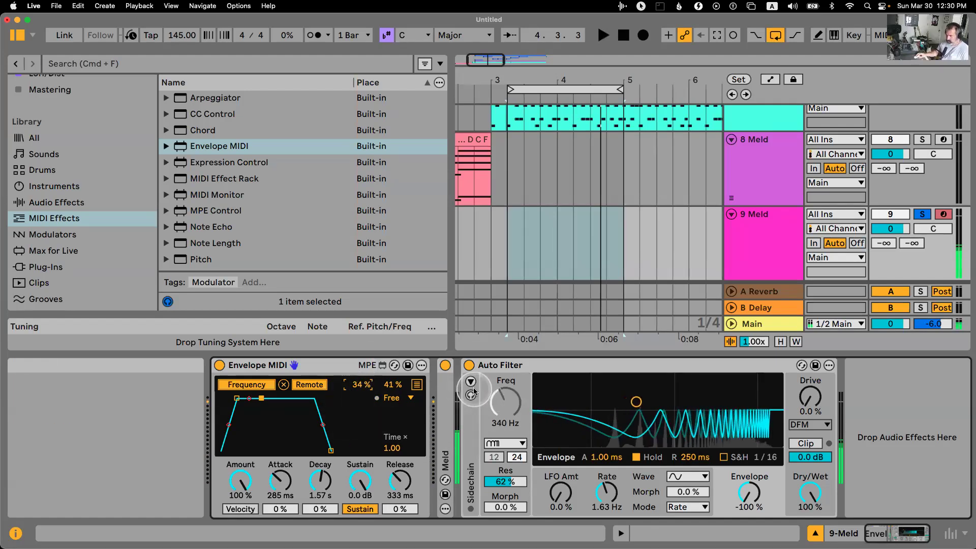
{"action": "left_click_drag", "start_coordinate": [391, 385], "coordinate": [393, 375]}
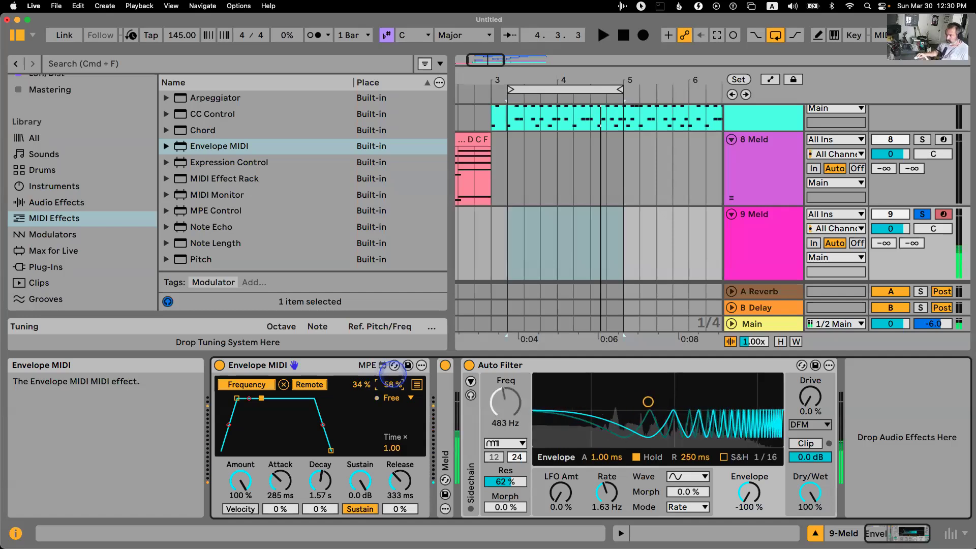
Raise the filter resonance to 63% and adjust the morph.
{"action": "left_click_drag", "start_coordinate": [510, 482], "coordinate": [512, 516]}
{"action": "left_click_drag", "start_coordinate": [505, 481], "coordinate": [505, 485]}
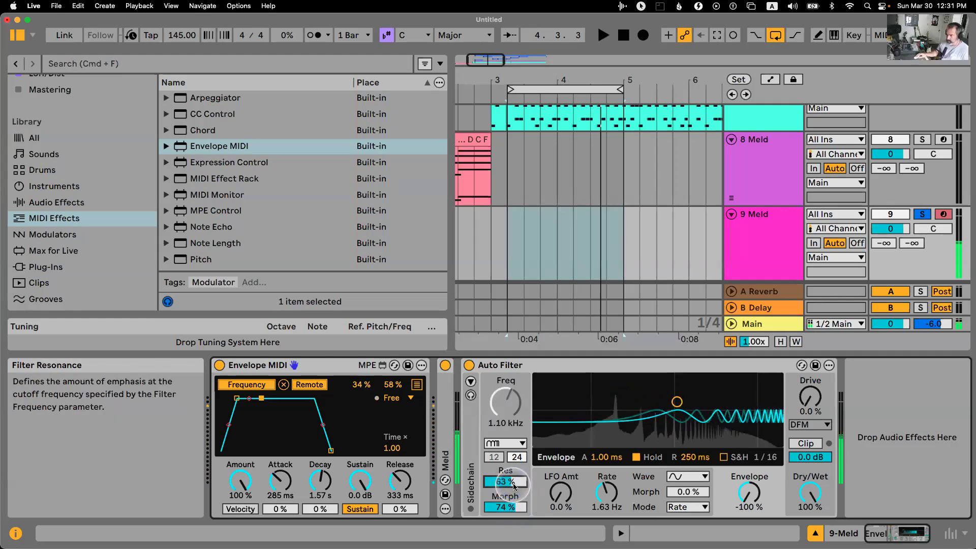
{"action": "double_click", "coordinate": [446, 460]}
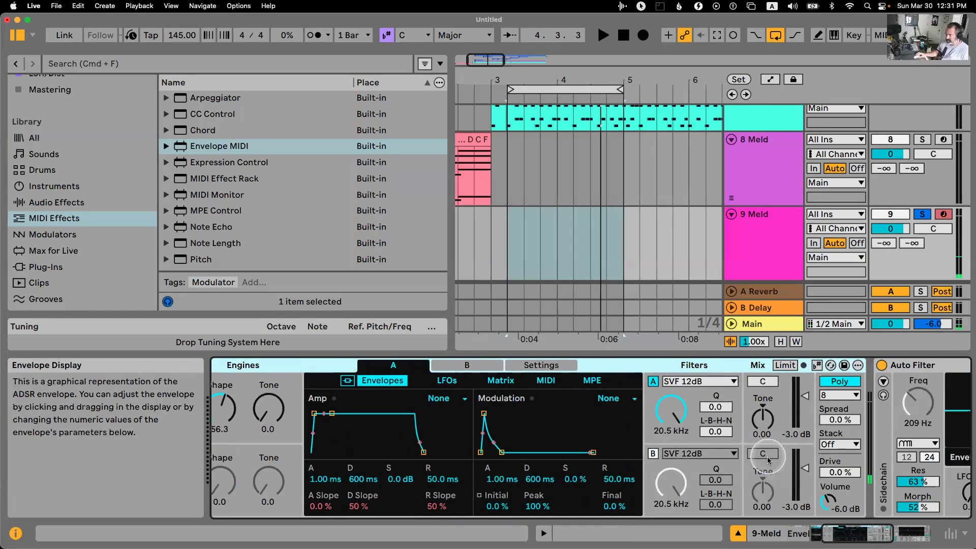
Set the Comb filter to 71% resonance and 0% morph.
{"action": "left_click_drag", "start_coordinate": [828, 474], "coordinate": [824, 471]}
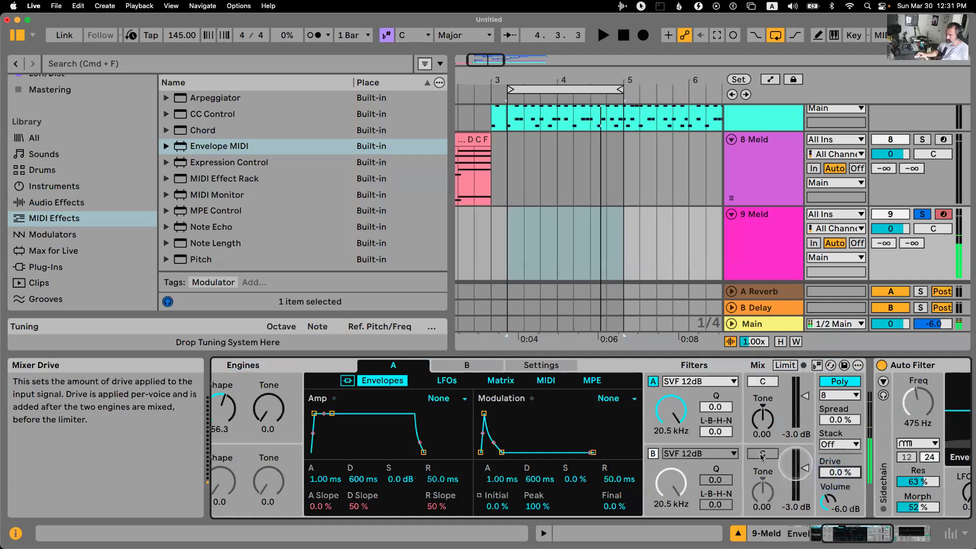
{"action": "scroll", "coordinate": [761, 457], "scroll_direction": "right", "scroll_amount": 10}
{"action": "scroll", "coordinate": [661, 490], "scroll_direction": "left", "scroll_amount": 1}
{"action": "left_click_drag", "start_coordinate": [564, 481], "coordinate": [572, 503]}
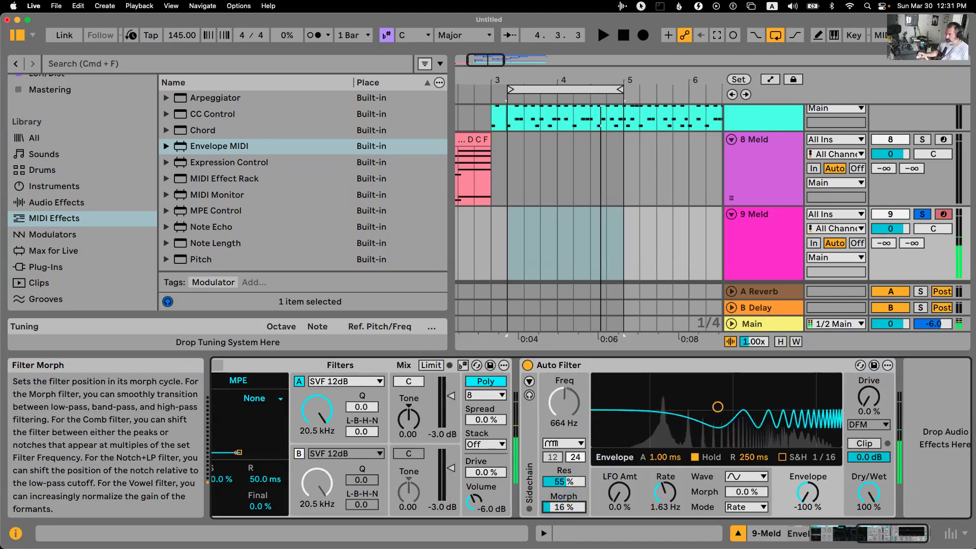
{"action": "double_click", "coordinate": [573, 506]}
{"action": "left_click_drag", "start_coordinate": [564, 481], "coordinate": [564, 475]}
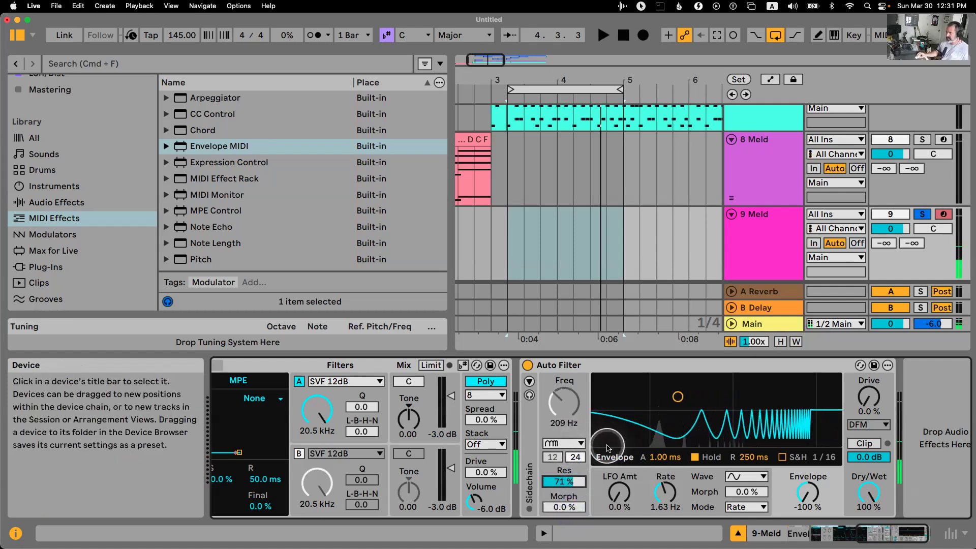
Add about 24% filter drive and lengthen the Envelope MIDI attack to 935 ms.
{"action": "left_click", "coordinate": [794, 501]}
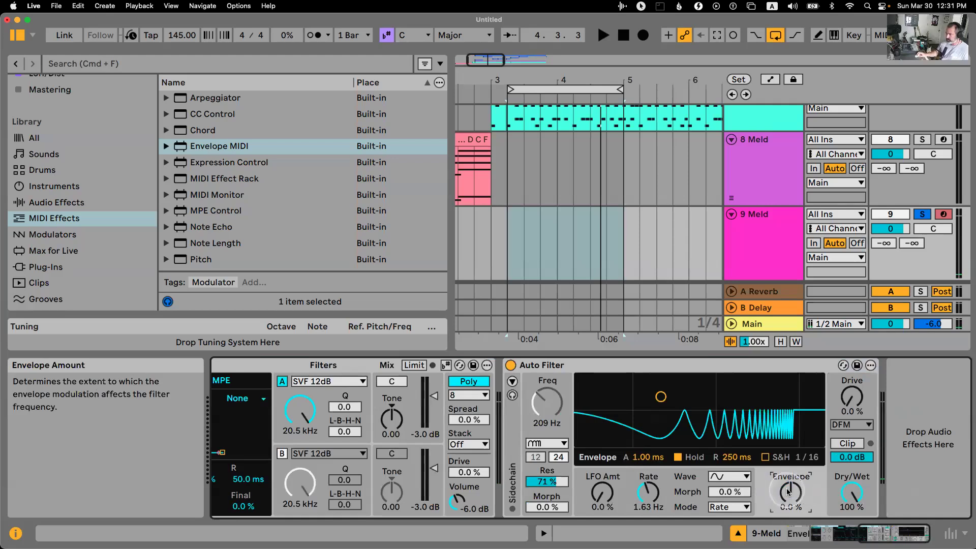
{"action": "left_click_drag", "start_coordinate": [851, 398], "coordinate": [851, 389]}
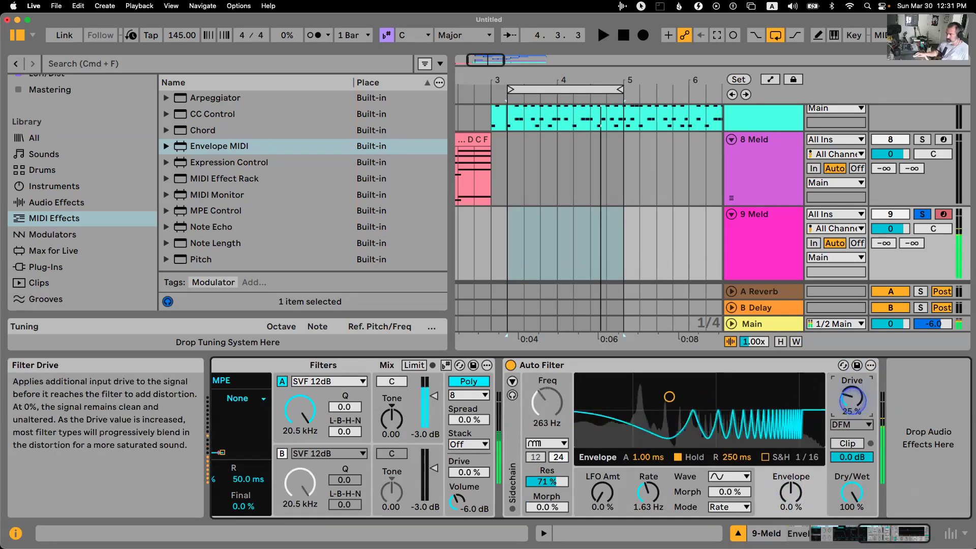
{"action": "scroll", "coordinate": [336, 437], "scroll_direction": "left", "scroll_amount": 5}
{"action": "left_click", "coordinate": [693, 420]}
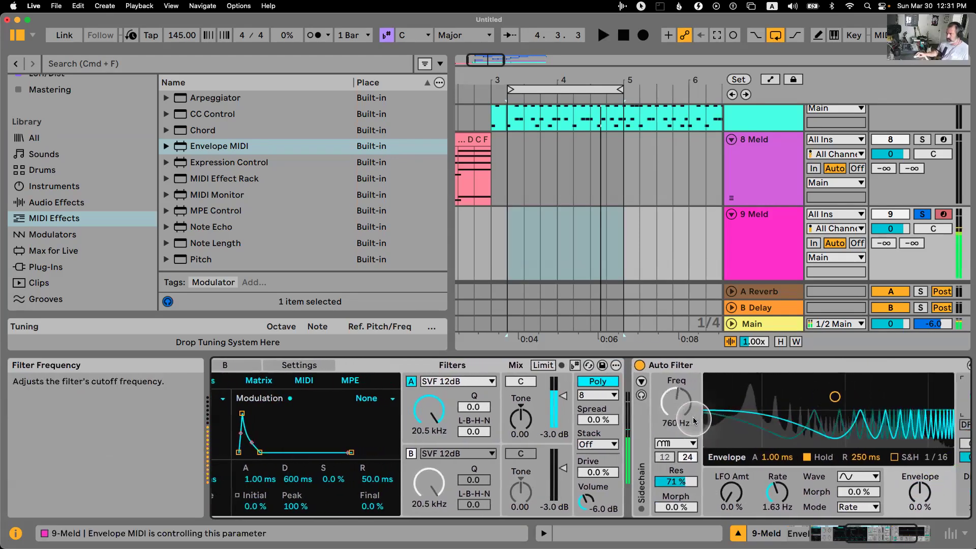
{"action": "scroll", "coordinate": [694, 421], "scroll_direction": "left", "scroll_amount": 5}
{"action": "double_click", "coordinate": [495, 365]}
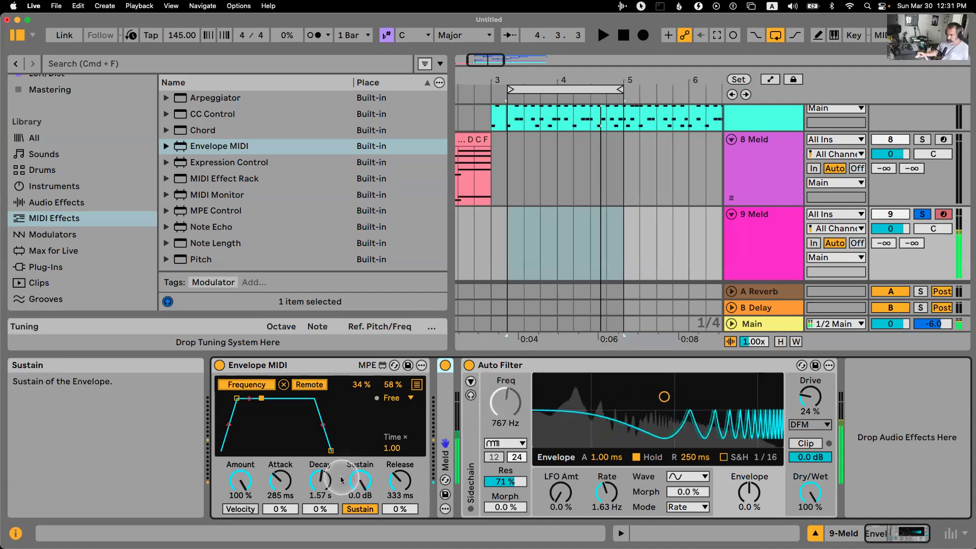
{"action": "left_click_drag", "start_coordinate": [235, 398], "coordinate": [249, 398]}
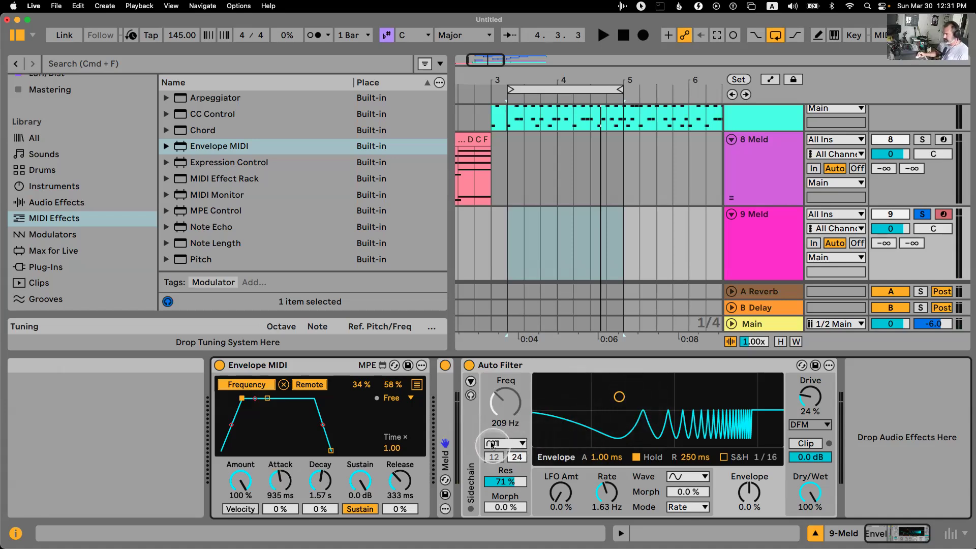
Remove the envelope's frequency mapping, then try Comb at 64% morph and Resampling at 20 kHz.
{"action": "left_click", "coordinate": [284, 384]}
{"action": "left_click", "coordinate": [508, 444]}
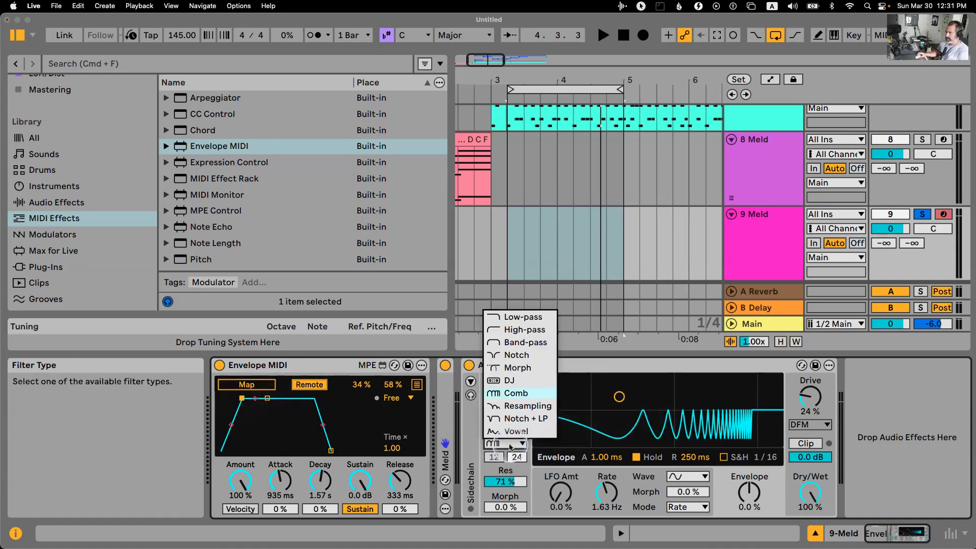
{"action": "left_click", "coordinate": [511, 446]}
{"action": "left_click_drag", "start_coordinate": [508, 507], "coordinate": [509, 505]}
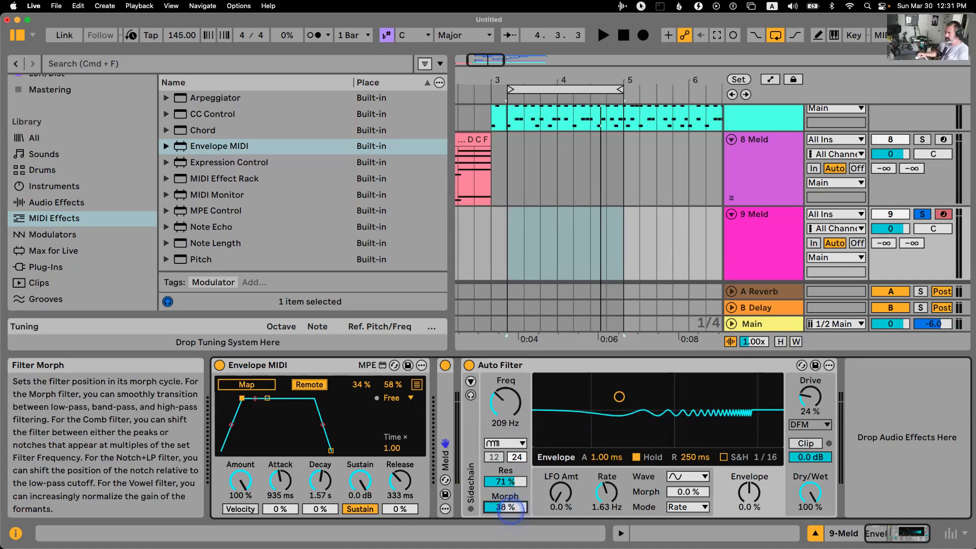
{"action": "left_click_drag", "start_coordinate": [511, 511], "coordinate": [509, 496]}
{"action": "left_click", "coordinate": [510, 443]}
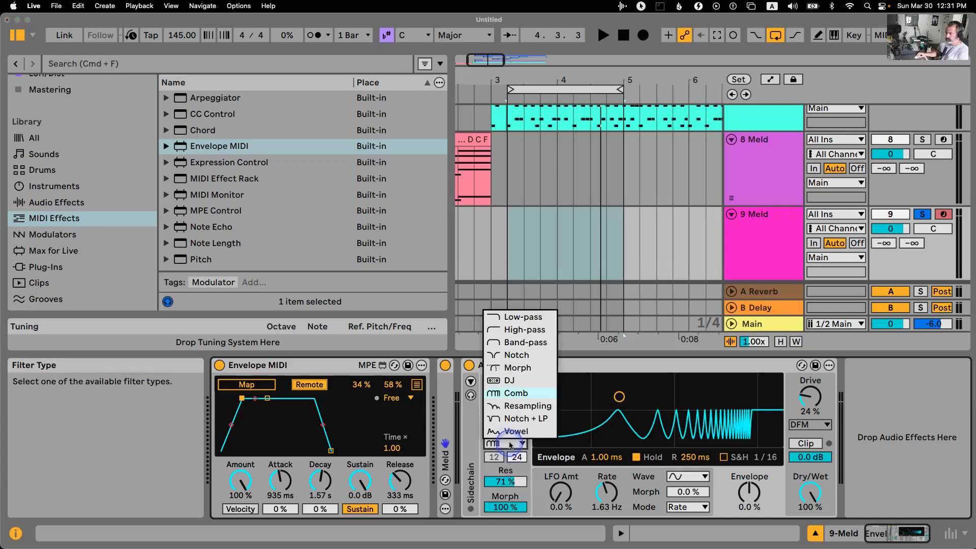
{"action": "left_click", "coordinate": [513, 405]}
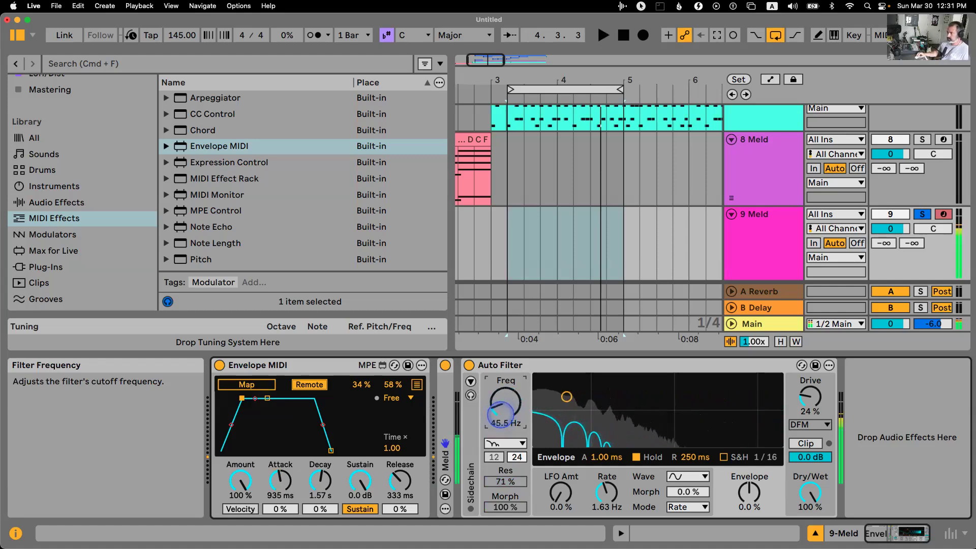
{"action": "left_click_drag", "start_coordinate": [500, 414], "coordinate": [508, 441]}
Set Notch + LP at 2.49 kHz with 12% resonance, 12% morph and 6.6% LFO.
{"action": "left_click", "coordinate": [506, 443]}
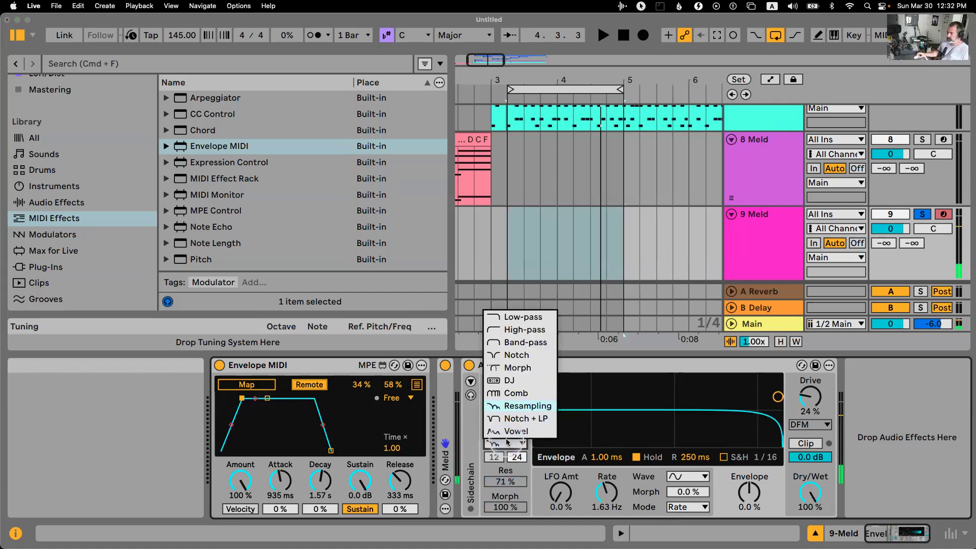
{"action": "left_click", "coordinate": [526, 418]}
{"action": "left_click_drag", "start_coordinate": [504, 404], "coordinate": [504, 427]}
{"action": "mouse_move", "coordinate": [505, 482]}
{"action": "left_mouse_down"}
{"action": "mouse_move", "coordinate": [509, 513]}
{"action": "mouse_move", "coordinate": [511, 478]}
{"action": "mouse_move", "coordinate": [506, 496]}
{"action": "left_mouse_up"}
{"action": "left_click_drag", "start_coordinate": [504, 402], "coordinate": [505, 405]}
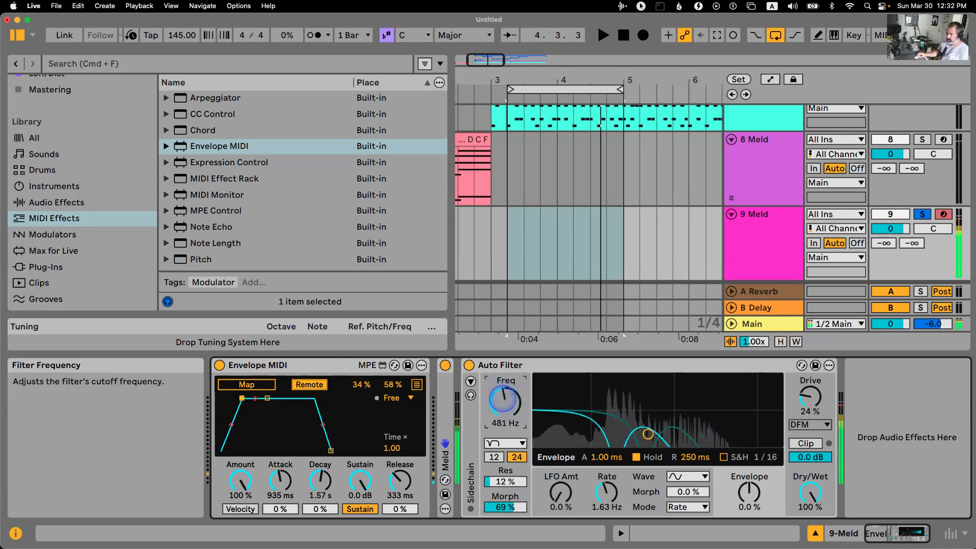
{"action": "mouse_move", "coordinate": [505, 505]}
{"action": "left_mouse_down"}
{"action": "mouse_move", "coordinate": [515, 510]}
{"action": "mouse_move", "coordinate": [514, 502]}
{"action": "left_mouse_up"}
{"action": "left_click_drag", "start_coordinate": [512, 417], "coordinate": [513, 427]}
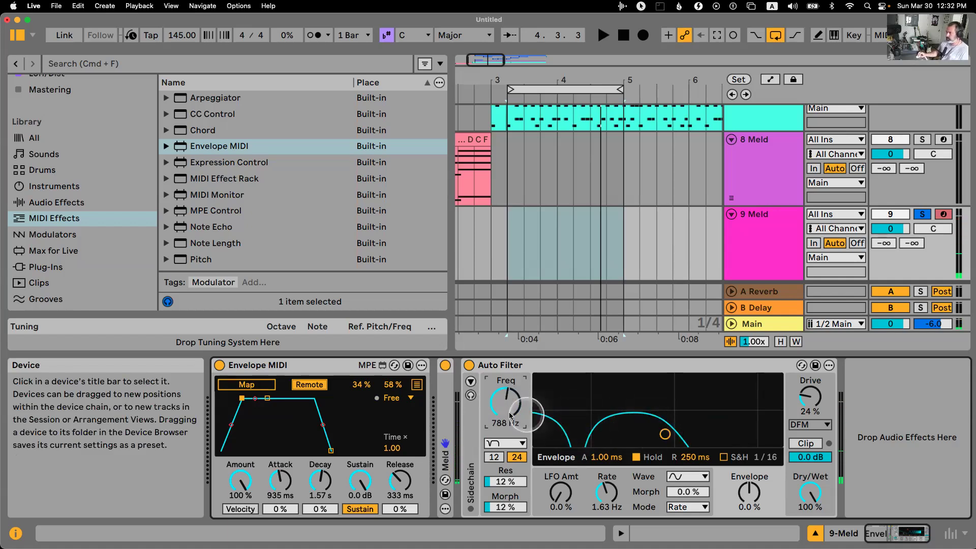
{"action": "left_click_drag", "start_coordinate": [508, 407], "coordinate": [508, 402]}
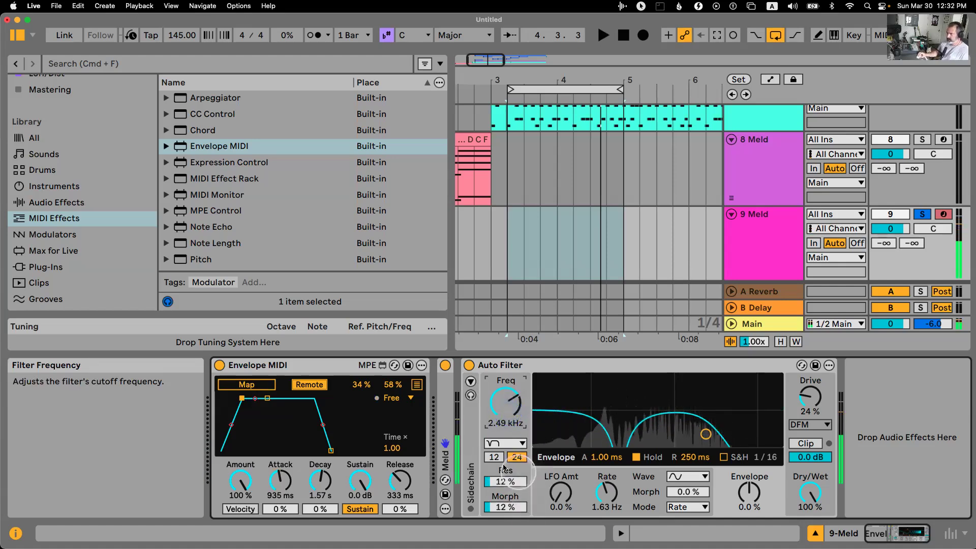
{"action": "left_click_drag", "start_coordinate": [568, 503], "coordinate": [569, 498]}
{"action": "scroll", "coordinate": [577, 205], "scroll_direction": "left", "scroll_amount": 5}
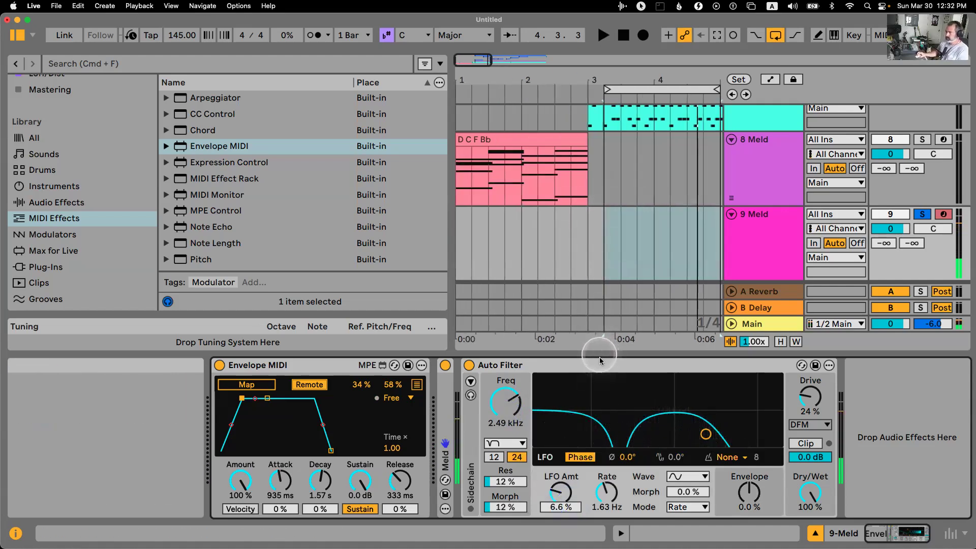
Select 8 Meld's clip, solo the track and play it to audition its filter.
{"action": "left_click", "coordinate": [664, 182]}
{"action": "left_click", "coordinate": [518, 155]}
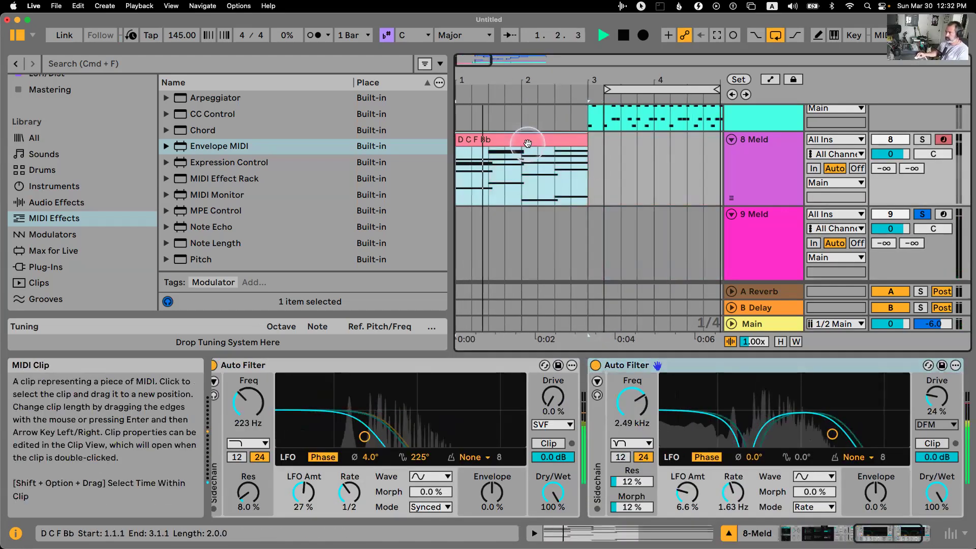
{"action": "left_click", "coordinate": [922, 140]}
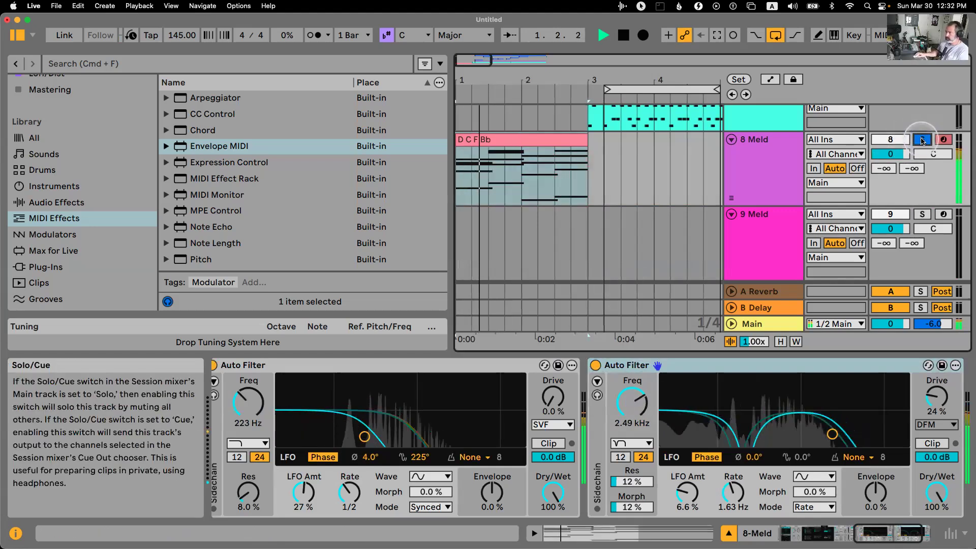
{"action": "key", "text": "space"}
{"action": "key", "text": "space"}
{"action": "left_click", "coordinate": [743, 197]}
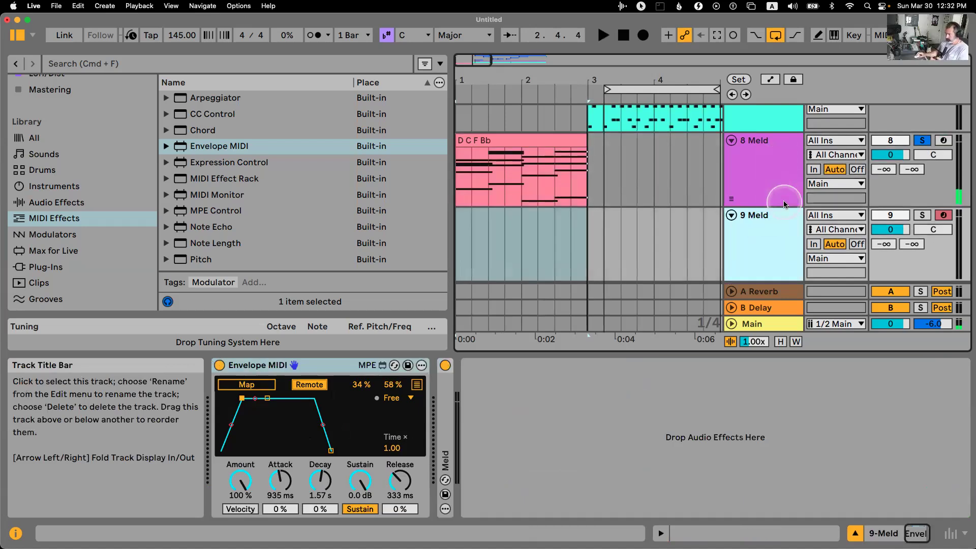
{"action": "left_click", "coordinate": [730, 307]}
Return to 9 Meld's devices and switch its Auto Filter to the vowel type.
{"action": "left_click", "coordinate": [762, 244]}
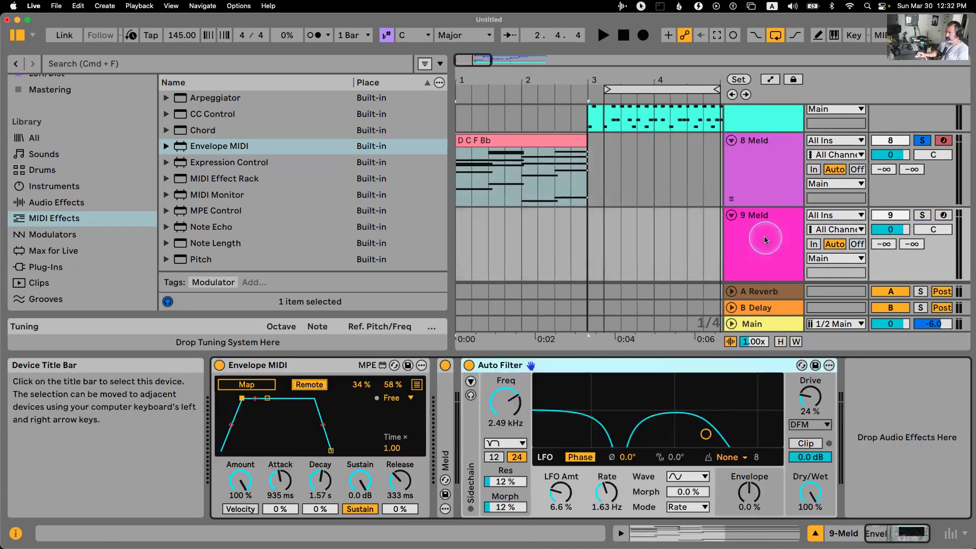
{"action": "left_click", "coordinate": [513, 444]}
{"action": "left_click", "coordinate": [515, 432]}
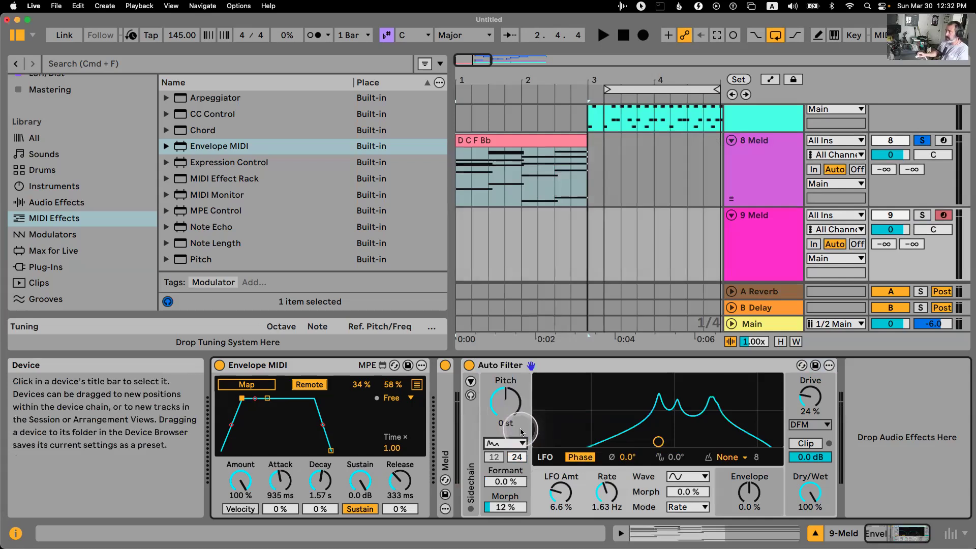
Solo 9 Meld, remove the LFO modulation and return vowel pitch to 0 st.
{"action": "left_click", "coordinate": [924, 215]}
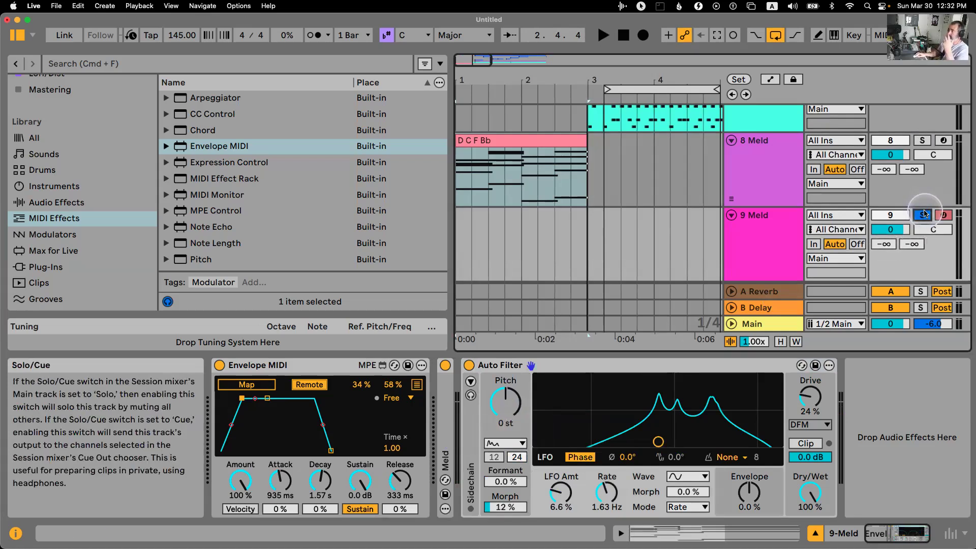
{"action": "left_click_drag", "start_coordinate": [503, 408], "coordinate": [504, 409]}
{"action": "left_click_drag", "start_coordinate": [556, 496], "coordinate": [556, 500]}
{"action": "left_click_drag", "start_coordinate": [508, 420], "coordinate": [508, 408]}
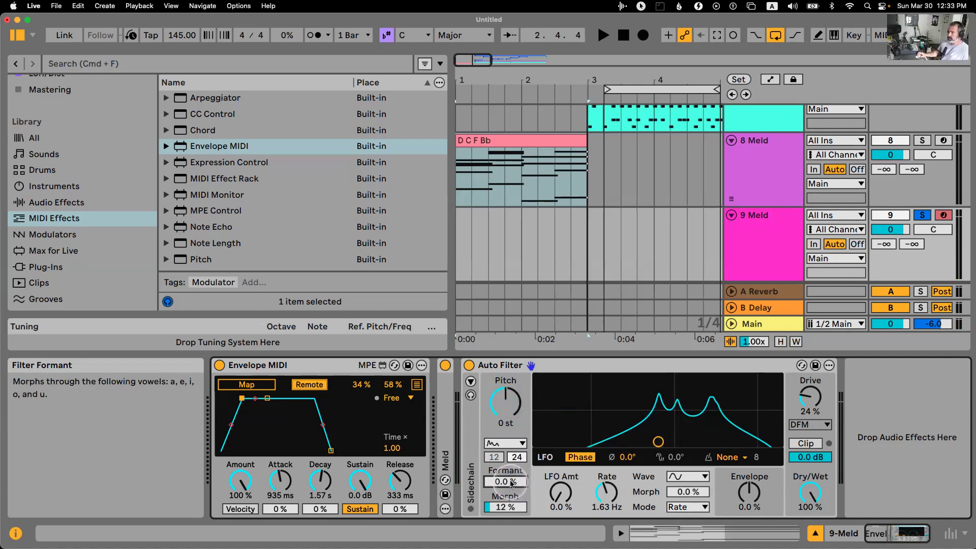
Sweep the formant and morph, settling at 3.9% formant and 0% morph.
{"action": "mouse_move", "coordinate": [512, 484]}
{"action": "left_mouse_down"}
{"action": "mouse_move", "coordinate": [512, 476]}
{"action": "mouse_move", "coordinate": [512, 486]}
{"action": "left_mouse_up"}
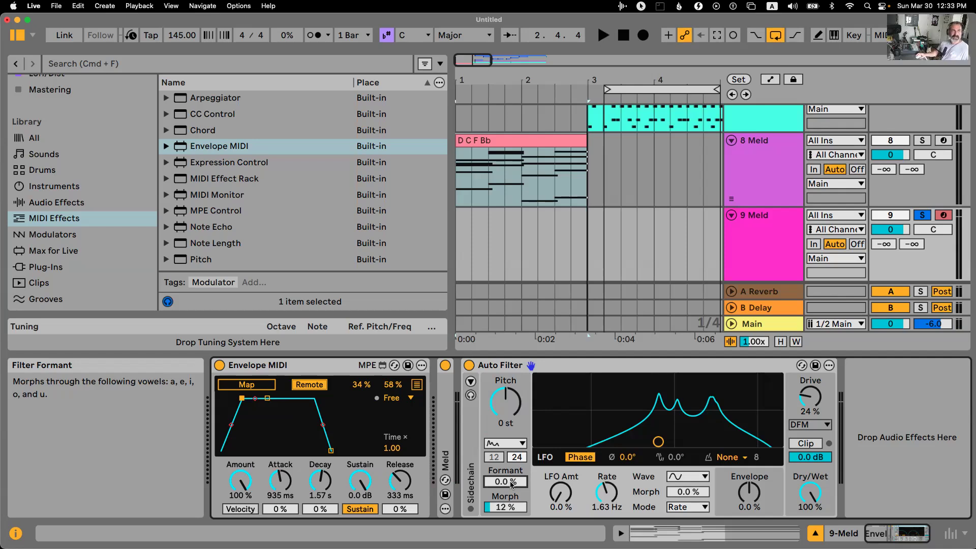
{"action": "key", "text": "super+Tab"}
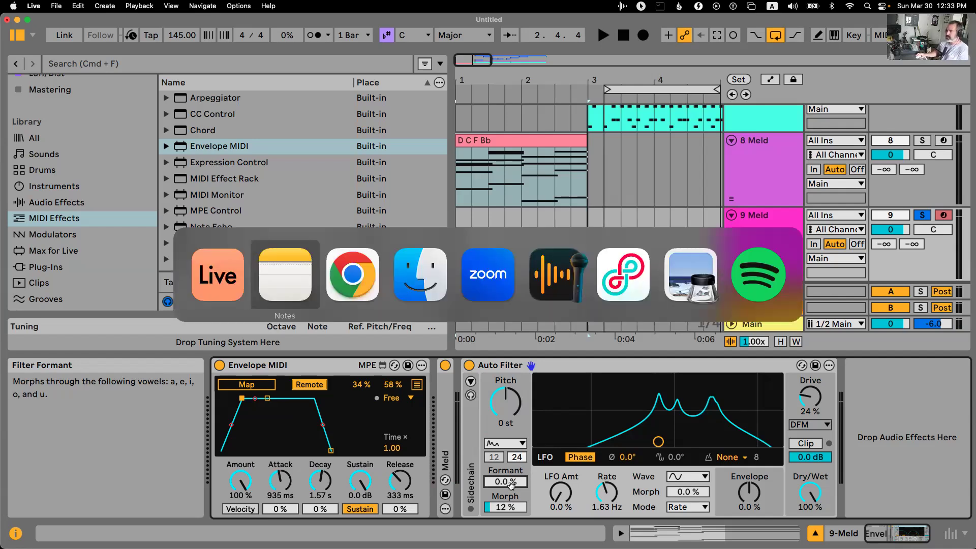
{"action": "key", "text": "super+Tab"}
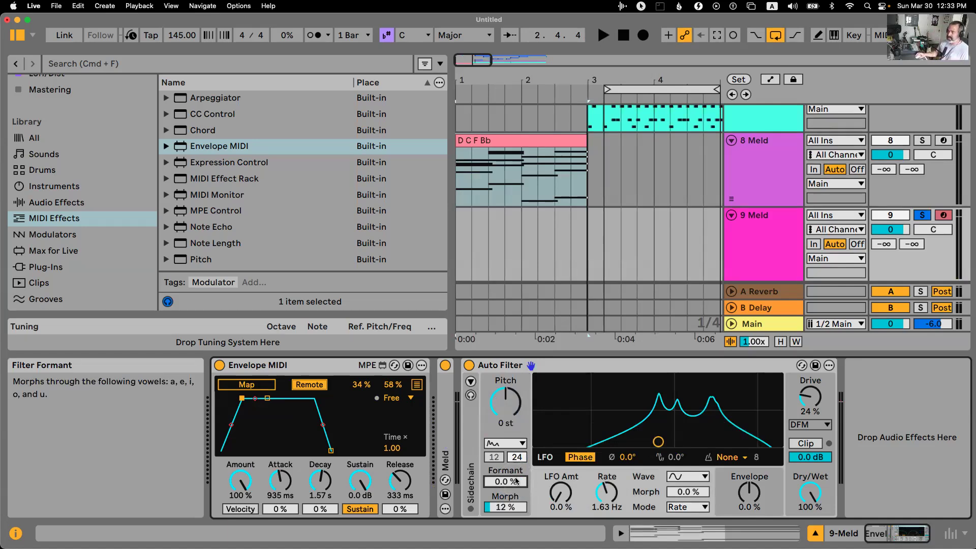
{"action": "left_click_drag", "start_coordinate": [515, 481], "coordinate": [505, 503]}
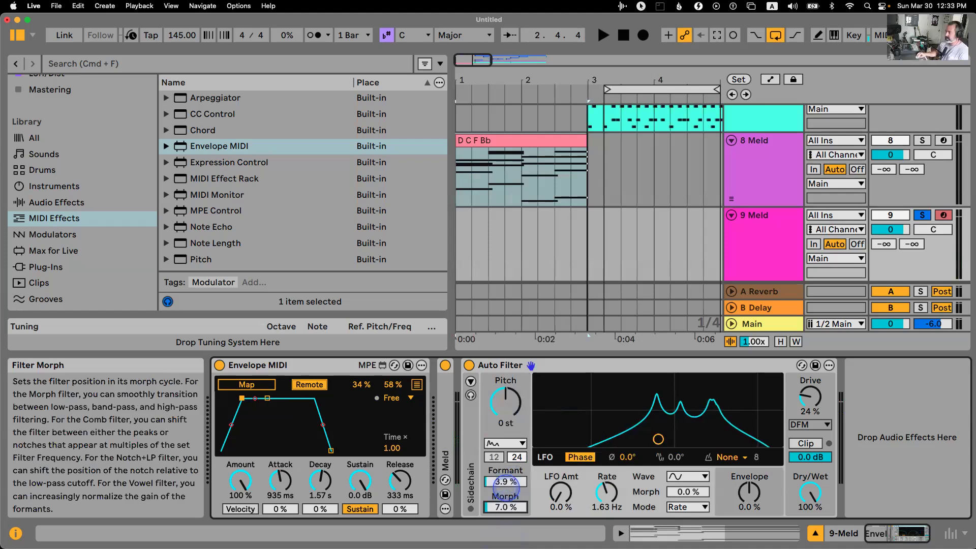
{"action": "mouse_move", "coordinate": [505, 506]}
{"action": "left_mouse_down"}
{"action": "mouse_move", "coordinate": [516, 515]}
{"action": "mouse_move", "coordinate": [501, 508]}
{"action": "mouse_move", "coordinate": [502, 519]}
{"action": "left_mouse_up"}
{"action": "left_click_drag", "start_coordinate": [505, 401], "coordinate": [512, 420]}
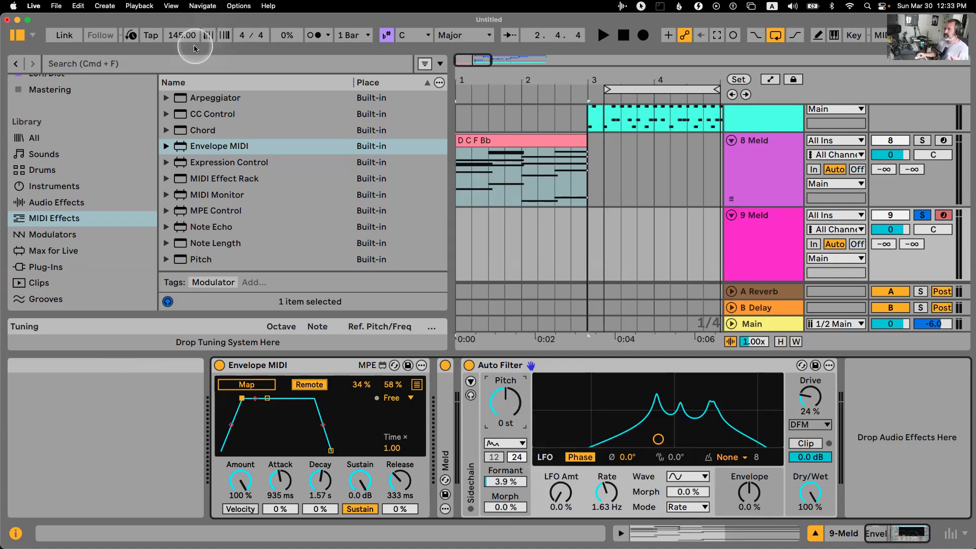
Select the first two arrangement bars and consult the reference notes in another app.
{"action": "left_click", "coordinate": [465, 109]}
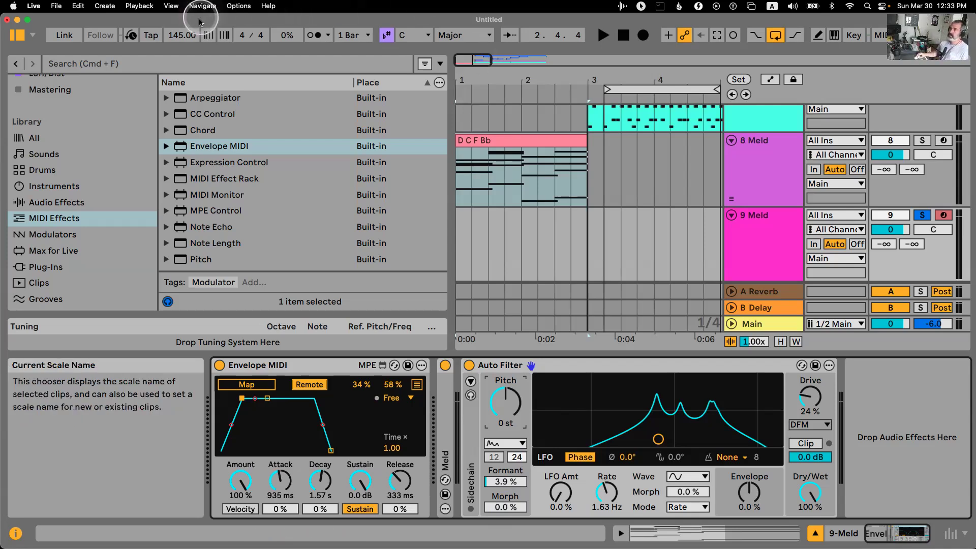
{"action": "left_click", "coordinate": [755, 218]}
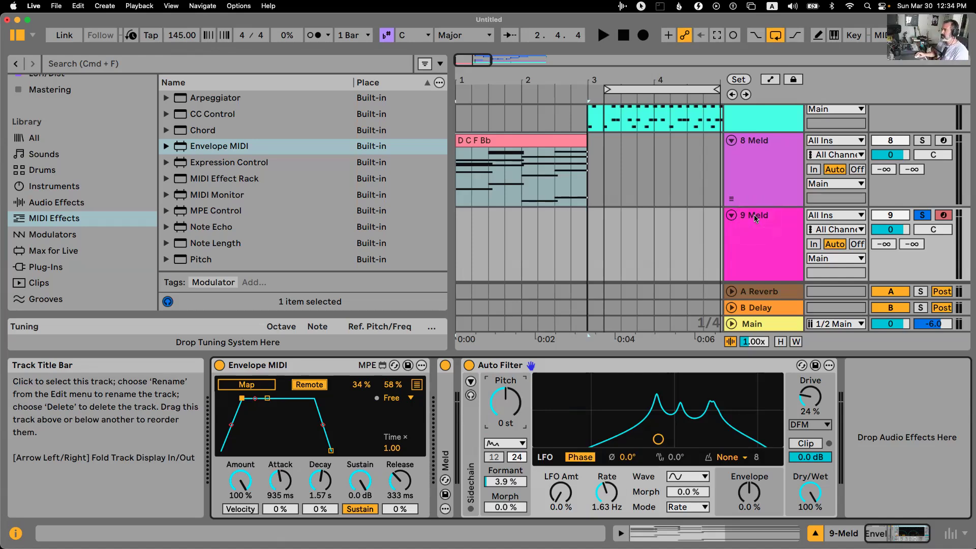
{"action": "left_click", "coordinate": [736, 204]}
{"action": "left_click", "coordinate": [678, 197]}
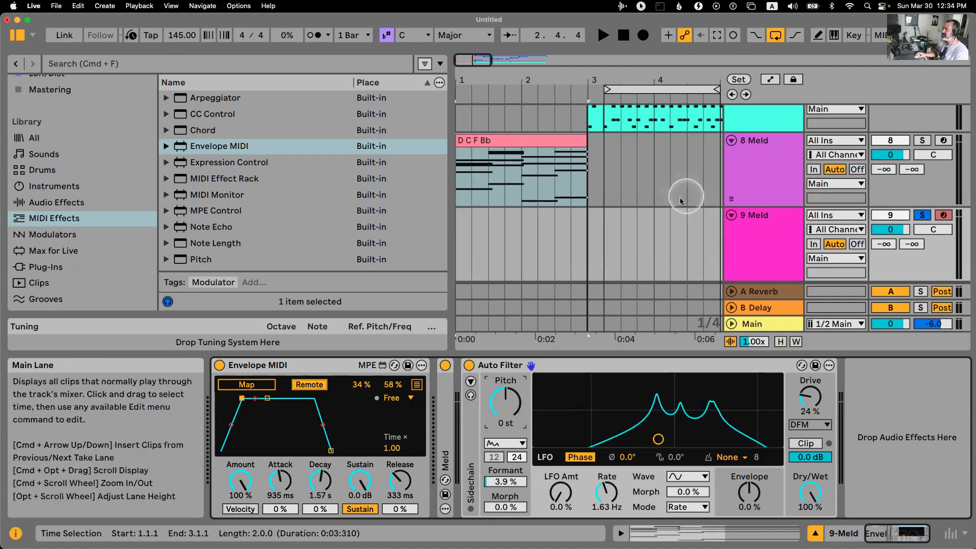
{"action": "key", "text": "cmd+Tab"}
{"action": "left_click", "coordinate": [389, 188]}
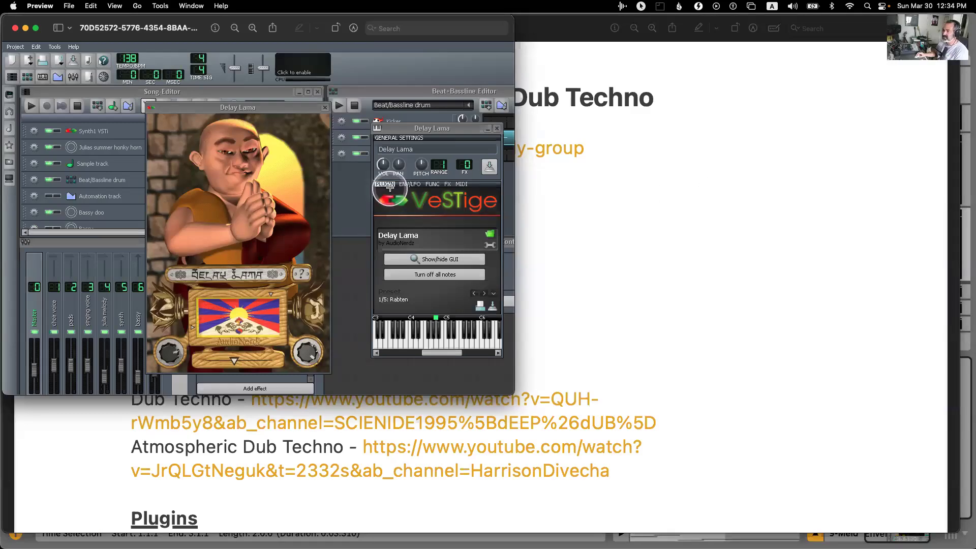
{"action": "key", "text": "cmd+Tab"}
{"action": "left_click", "coordinate": [692, 155]}
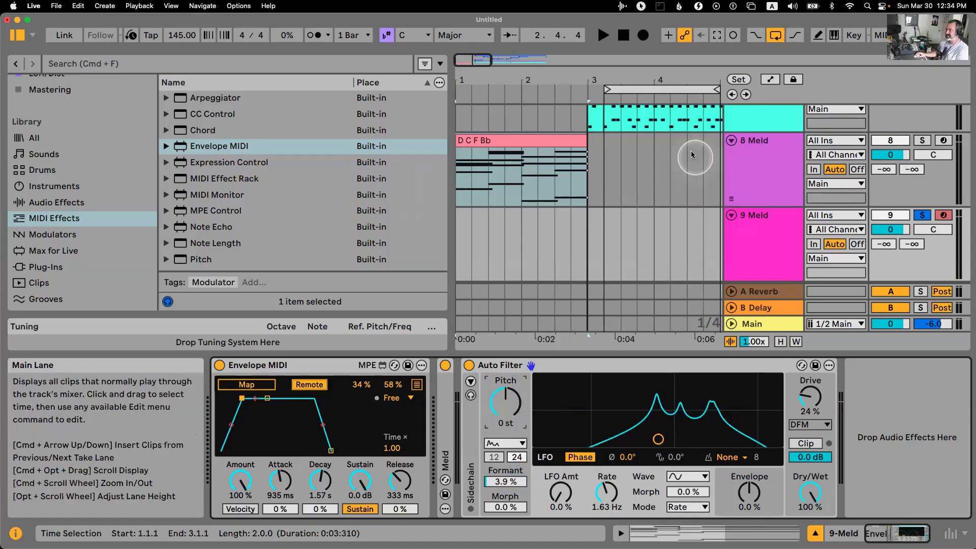
{"action": "left_click", "coordinate": [613, 117]}
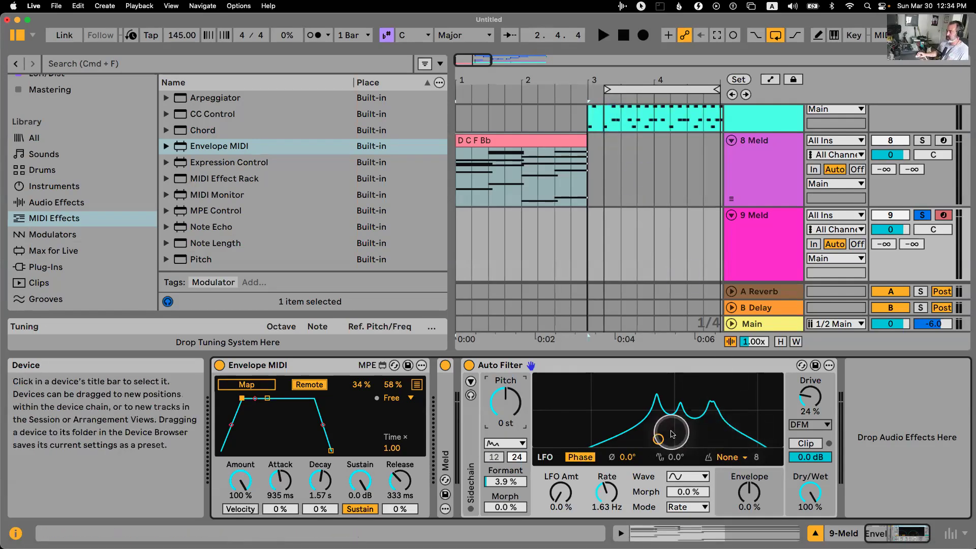
Raise the formant to about 28% and toggle the sidechain panel open and closed.
{"action": "left_click", "coordinate": [533, 456]}
{"action": "left_click_drag", "start_coordinate": [506, 483], "coordinate": [508, 508]}
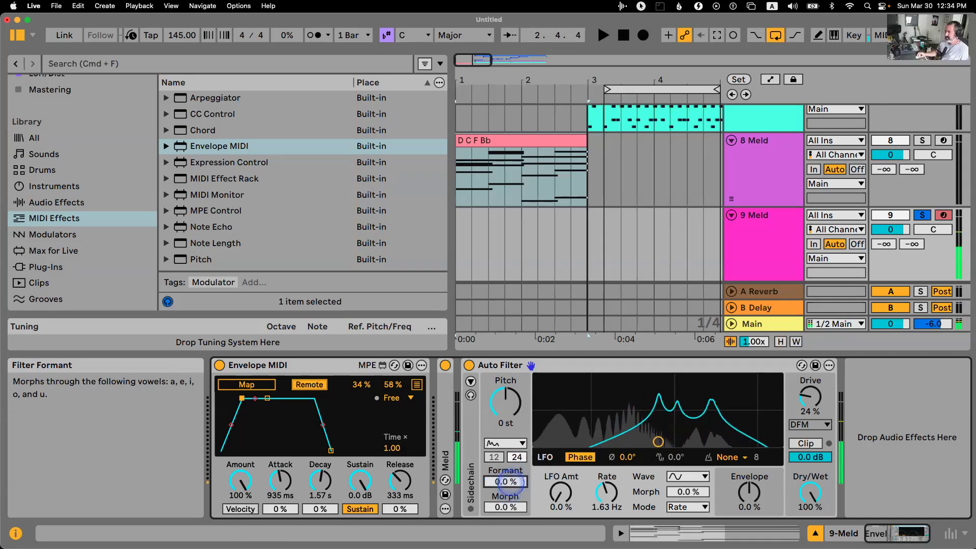
{"action": "left_click", "coordinate": [549, 365]}
{"action": "left_click", "coordinate": [471, 382]}
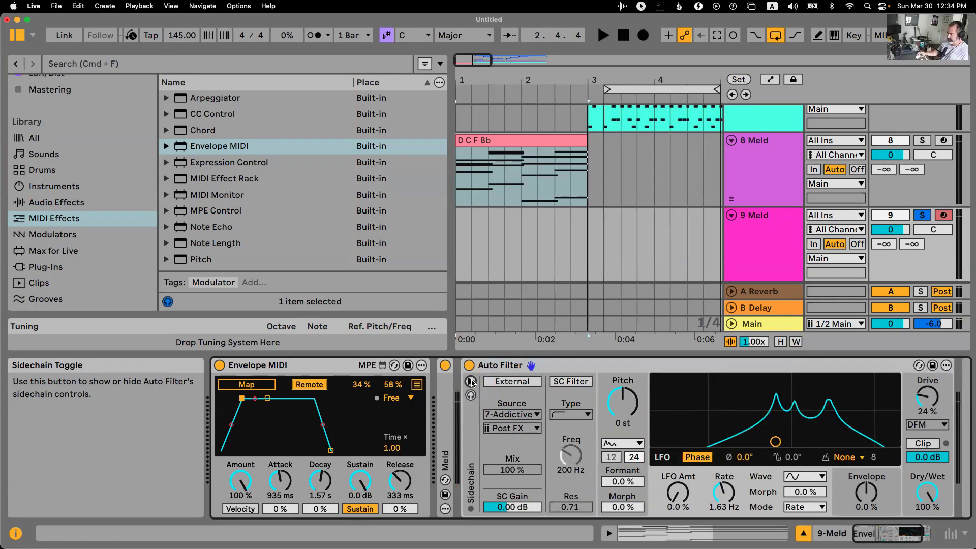
{"action": "left_click", "coordinate": [471, 382]}
Switch the Auto Filter type to Low-pass at 2.49 kHz.
{"action": "left_click", "coordinate": [505, 444]}
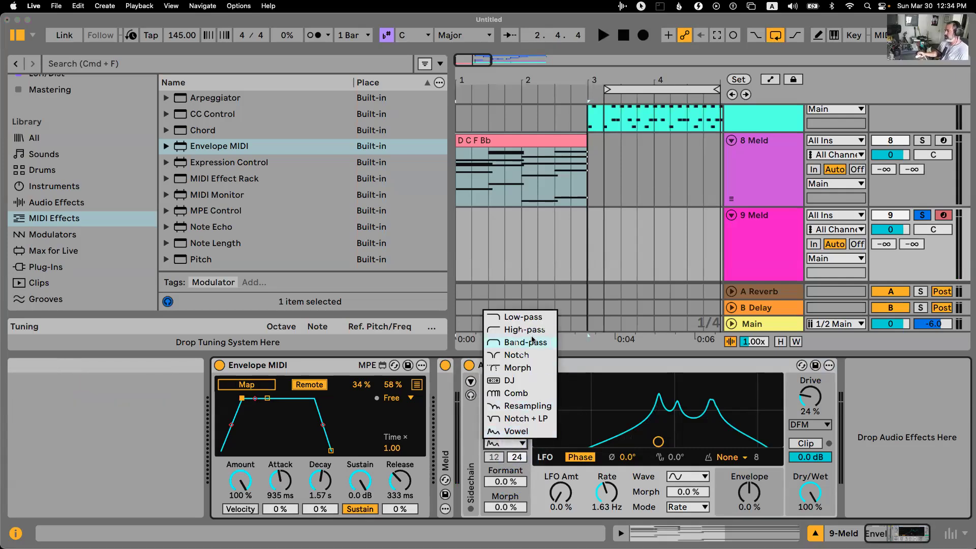
{"action": "left_click", "coordinate": [531, 318]}
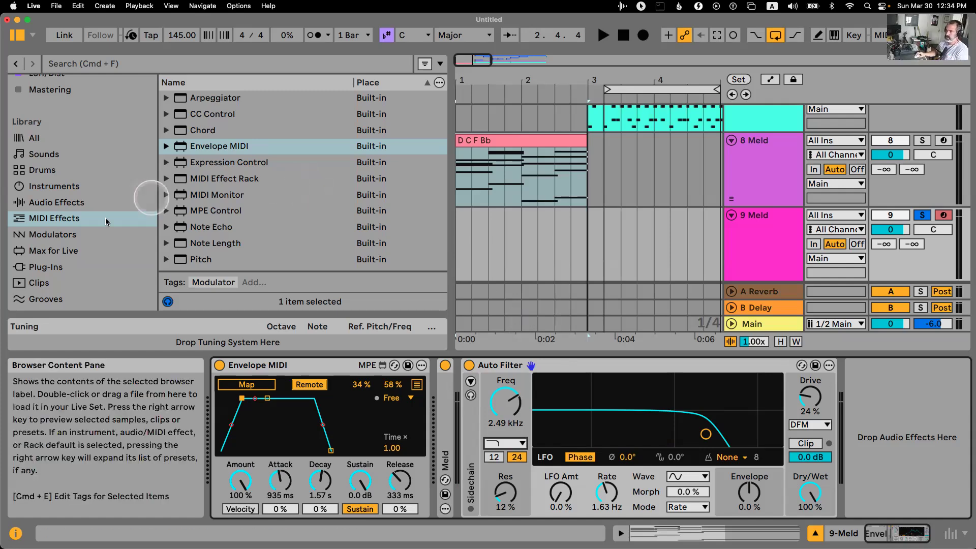
{"action": "left_click", "coordinate": [56, 203]}
Add a Rank column, widen the browser, and sort the audio effects by rank.
{"action": "scroll", "coordinate": [356, 144], "scroll_direction": "up", "scroll_amount": 3}
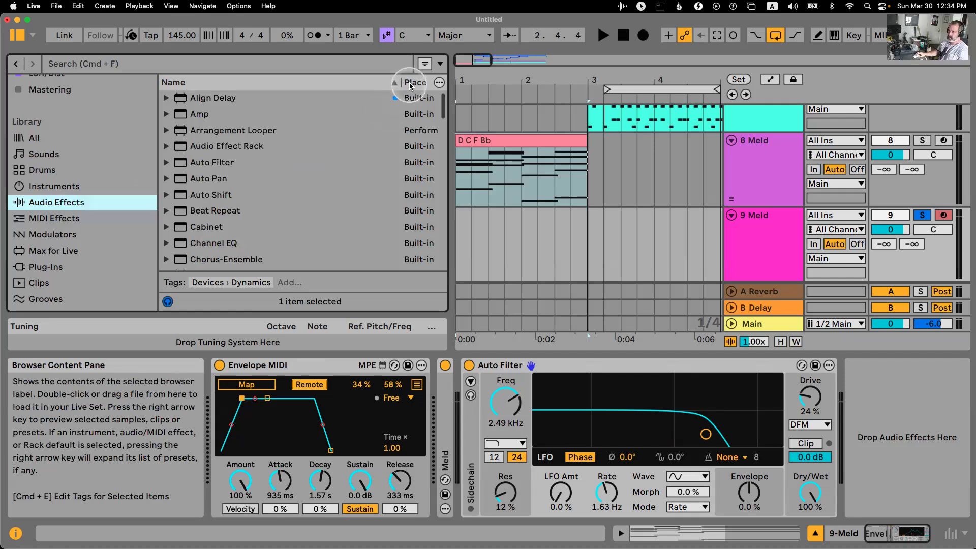
{"action": "left_click", "coordinate": [439, 83]}
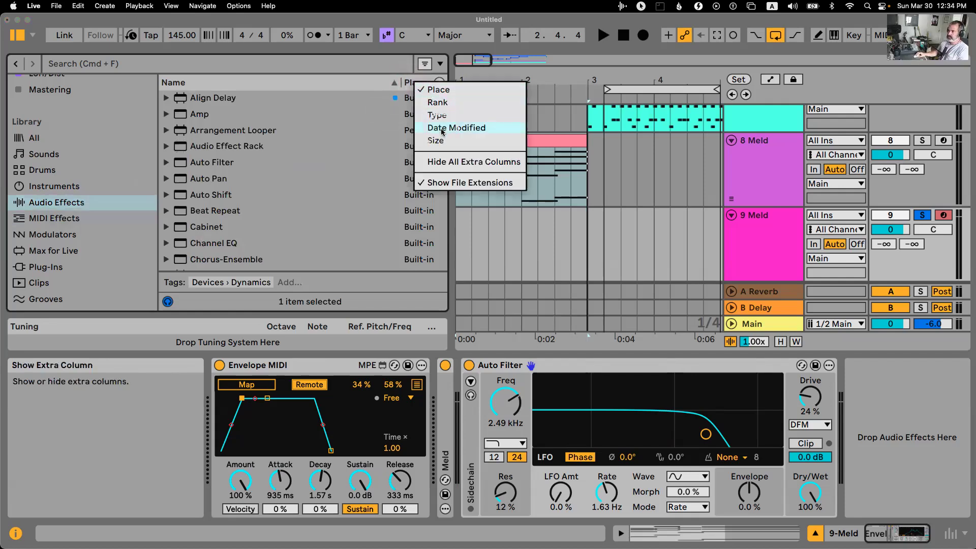
{"action": "left_click", "coordinate": [436, 103]}
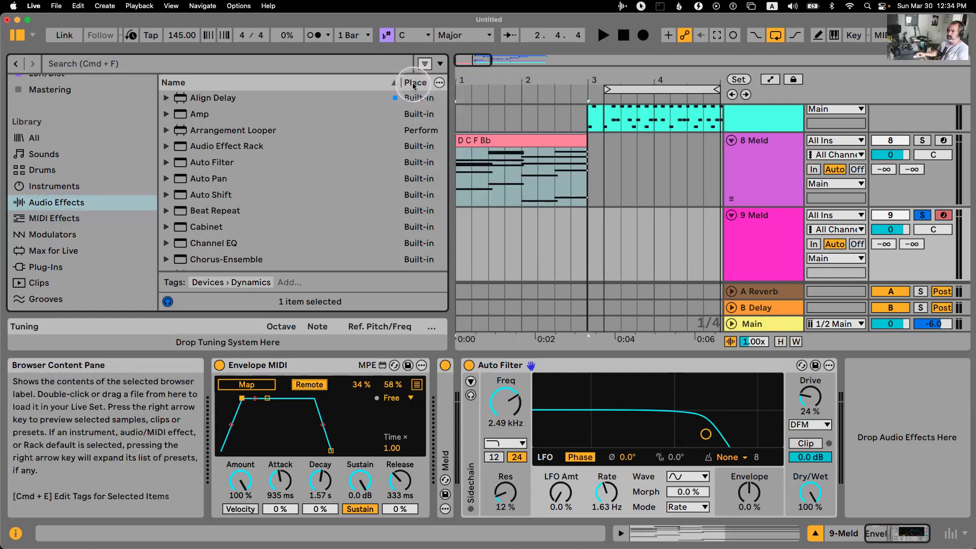
{"action": "left_click_drag", "start_coordinate": [446, 91], "coordinate": [557, 92]}
{"action": "left_click", "coordinate": [522, 83]}
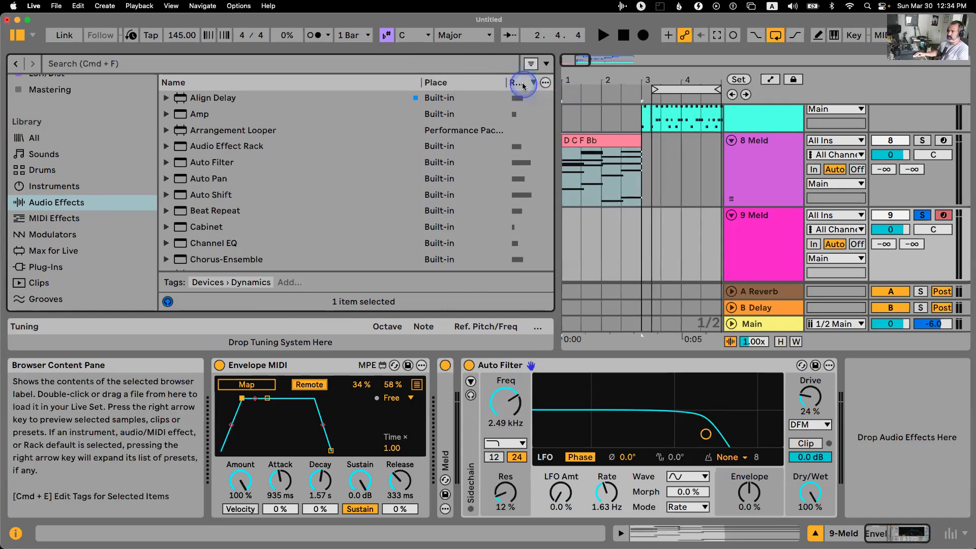
Browse the audio effects list, selecting Roar and Auto Filter.
{"action": "left_click", "coordinate": [428, 103]}
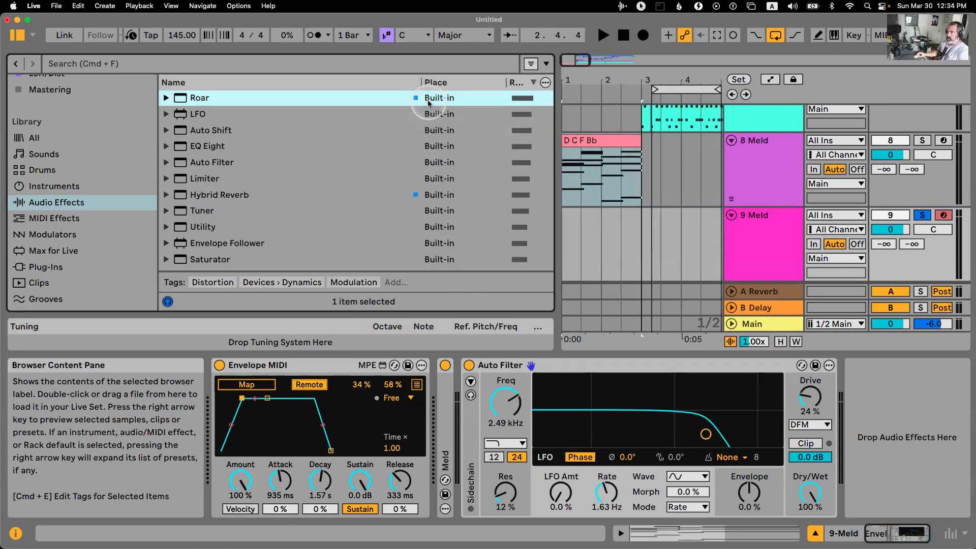
{"action": "left_click", "coordinate": [400, 160]}
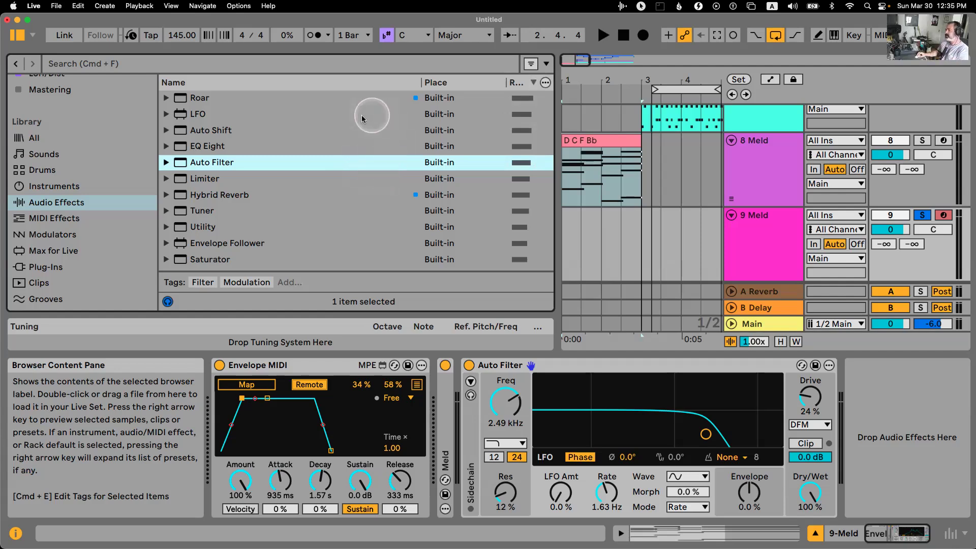
{"action": "left_click", "coordinate": [384, 103]}
{"action": "left_click", "coordinate": [382, 131]}
{"action": "left_click", "coordinate": [398, 100]}
{"action": "scroll", "coordinate": [509, 172], "scroll_direction": "down", "scroll_amount": 5}
{"action": "scroll", "coordinate": [508, 185], "scroll_direction": "up", "scroll_amount": 5}
{"action": "scroll", "coordinate": [511, 152], "scroll_direction": "down", "scroll_amount": 2}
{"action": "scroll", "coordinate": [514, 130], "scroll_direction": "up", "scroll_amount": 2}
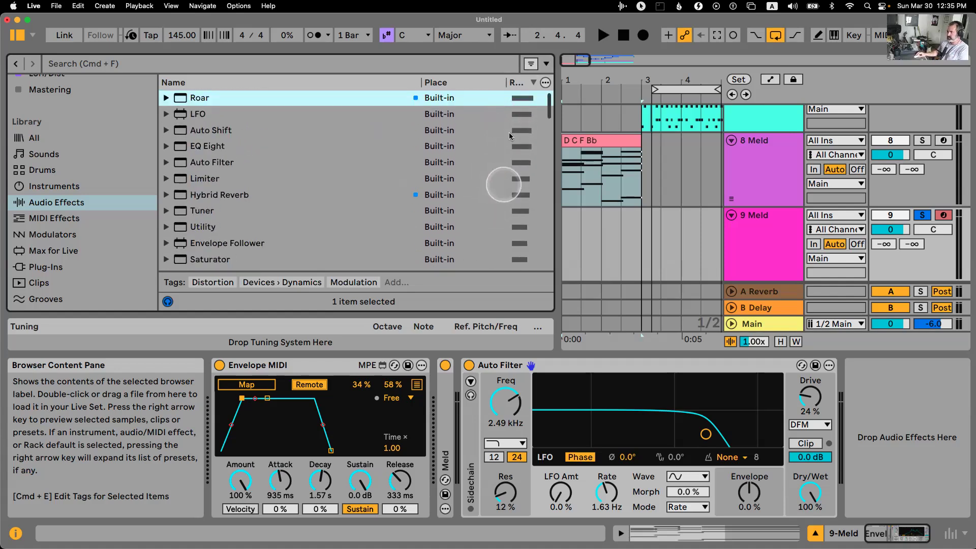
Hide the Rank column and narrow the browser to widen the arrangement.
{"action": "right_click", "coordinate": [528, 81]}
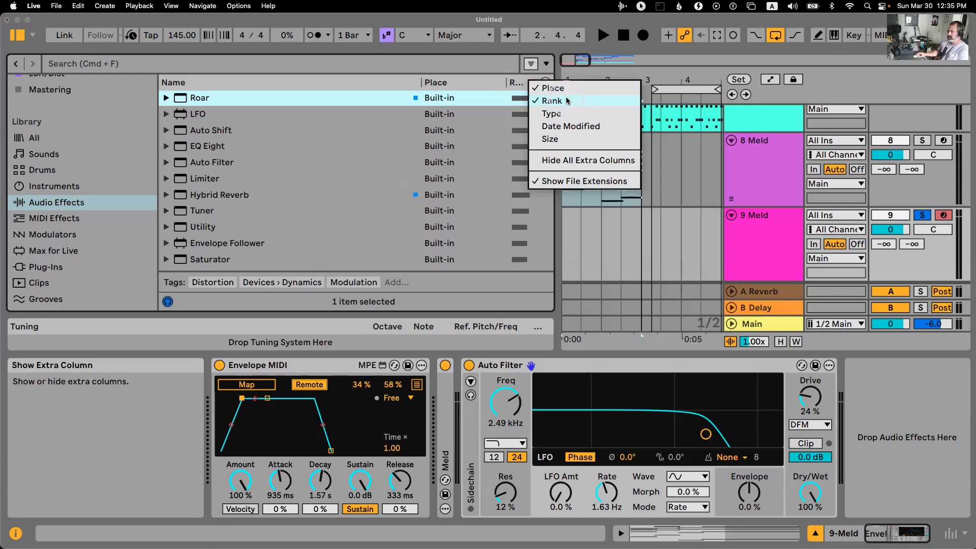
{"action": "left_click", "coordinate": [545, 102]}
{"action": "left_click_drag", "start_coordinate": [556, 86], "coordinate": [420, 87]}
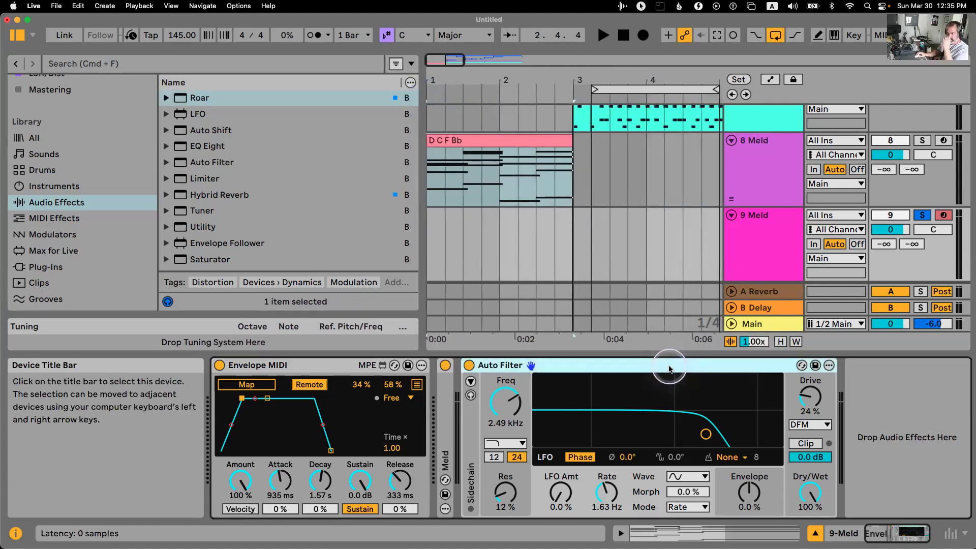
{"action": "left_click", "coordinate": [504, 441]}
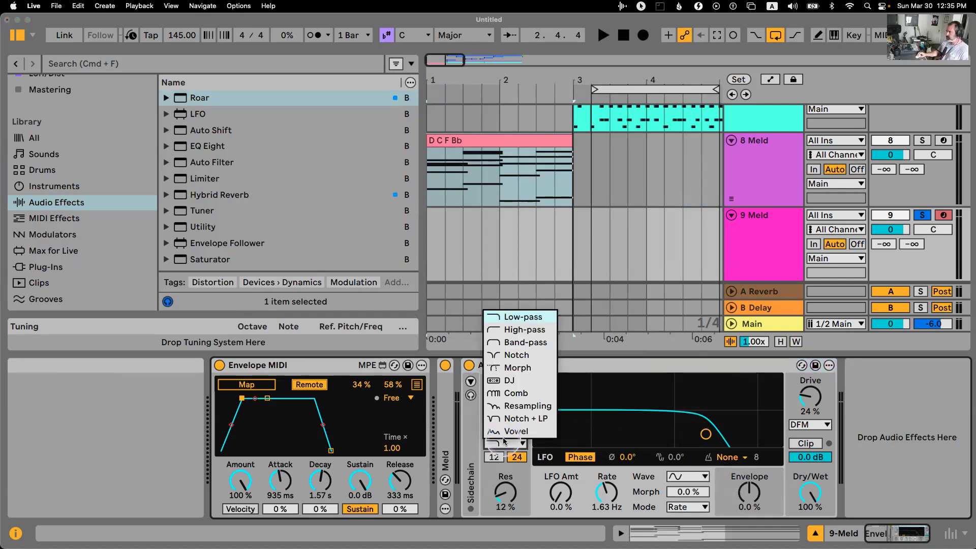
Keep the filter low-pass, then compare 8 Meld's Auto Filter Dry/Wet before restoring it to fully wet.
{"action": "left_click", "coordinate": [503, 440]}
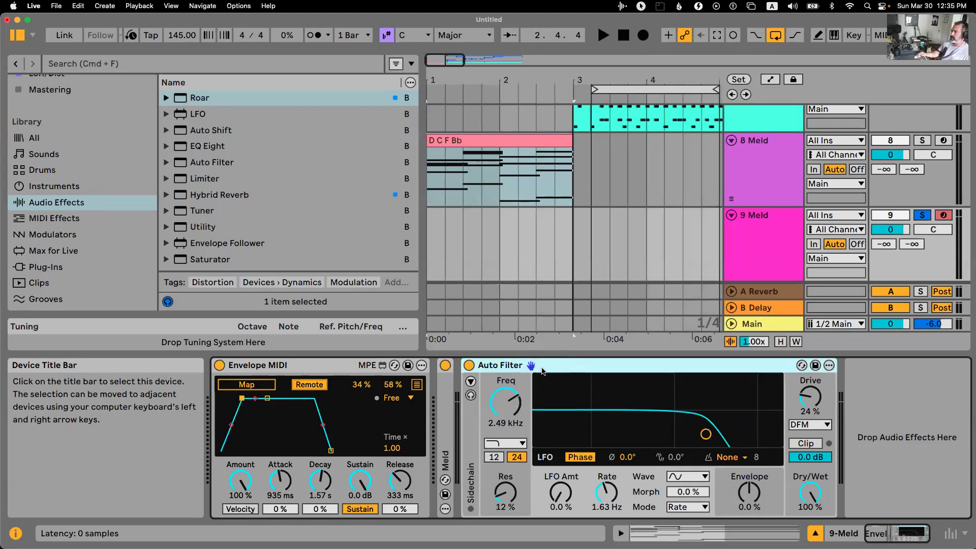
{"action": "left_click", "coordinate": [762, 152]}
{"action": "scroll", "coordinate": [540, 412], "scroll_direction": "right", "scroll_amount": 3}
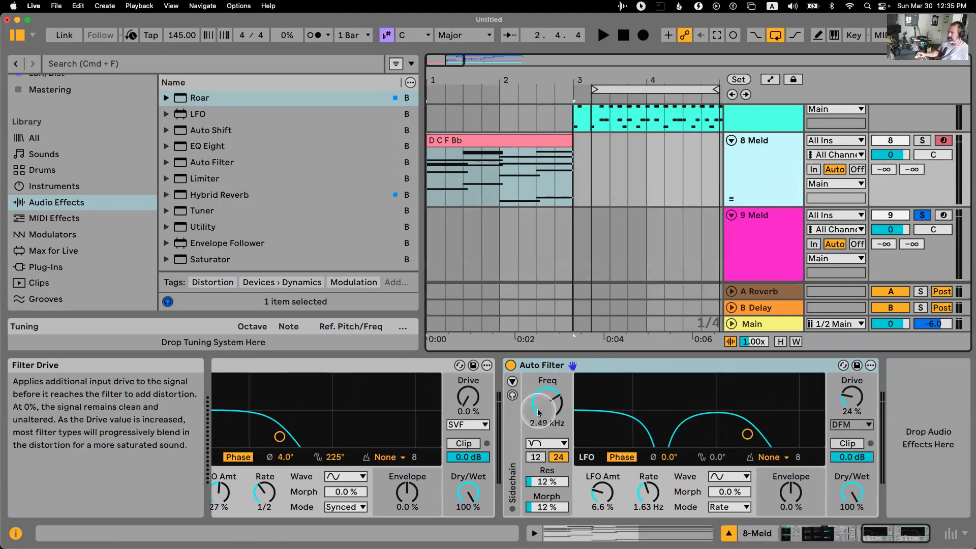
{"action": "scroll", "coordinate": [539, 412], "scroll_direction": "left", "scroll_amount": 3}
{"action": "scroll", "coordinate": [539, 412], "scroll_direction": "left", "scroll_amount": 2}
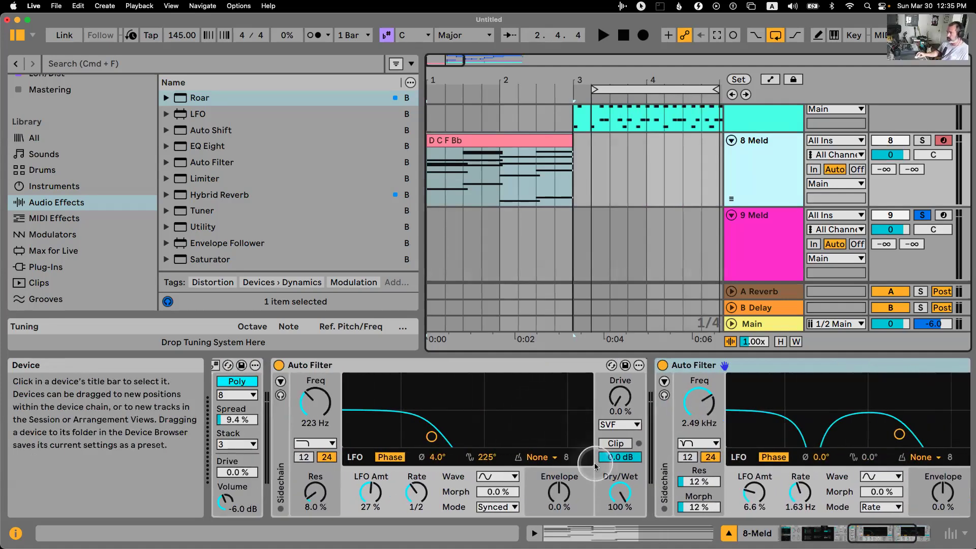
{"action": "scroll", "coordinate": [559, 424], "scroll_direction": "right", "scroll_amount": 3}
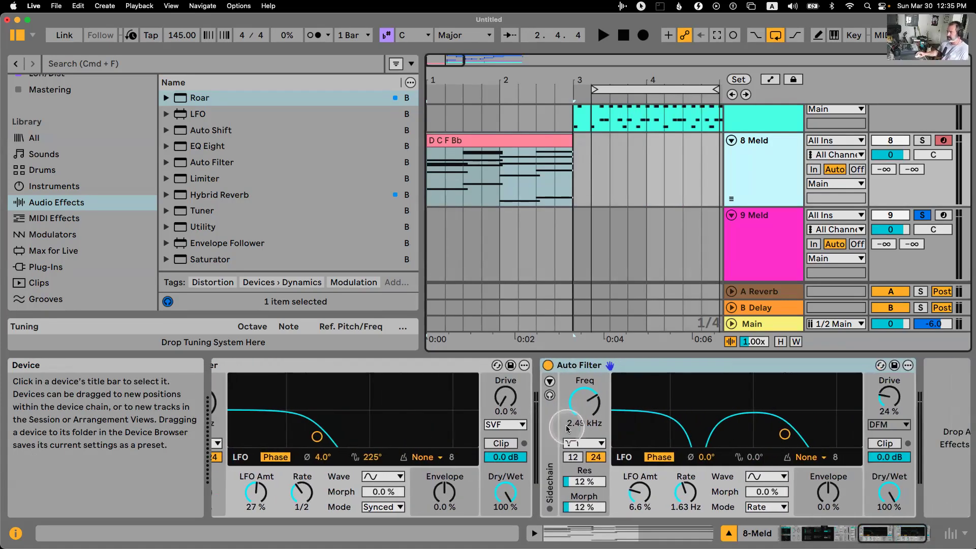
{"action": "left_click", "coordinate": [892, 486]}
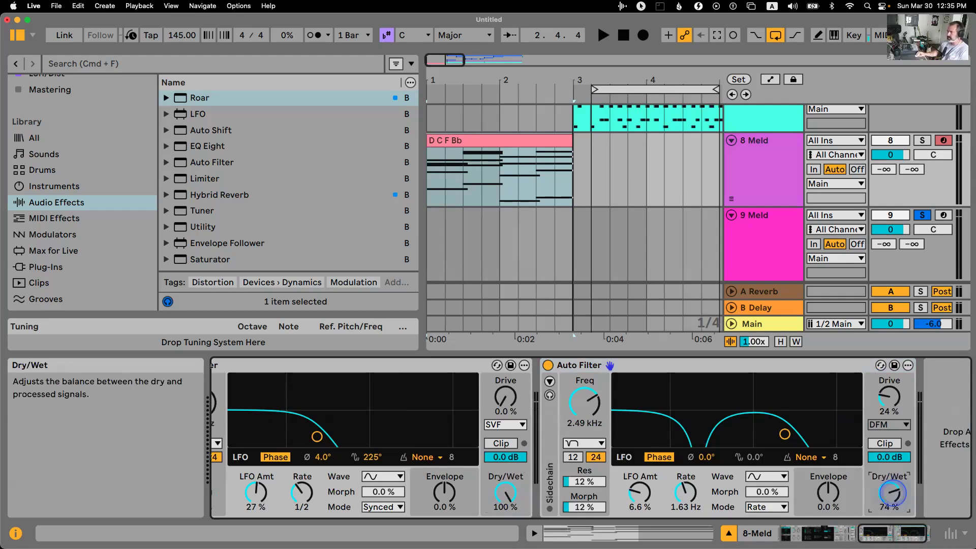
{"action": "left_click_drag", "start_coordinate": [505, 491], "coordinate": [506, 516]}
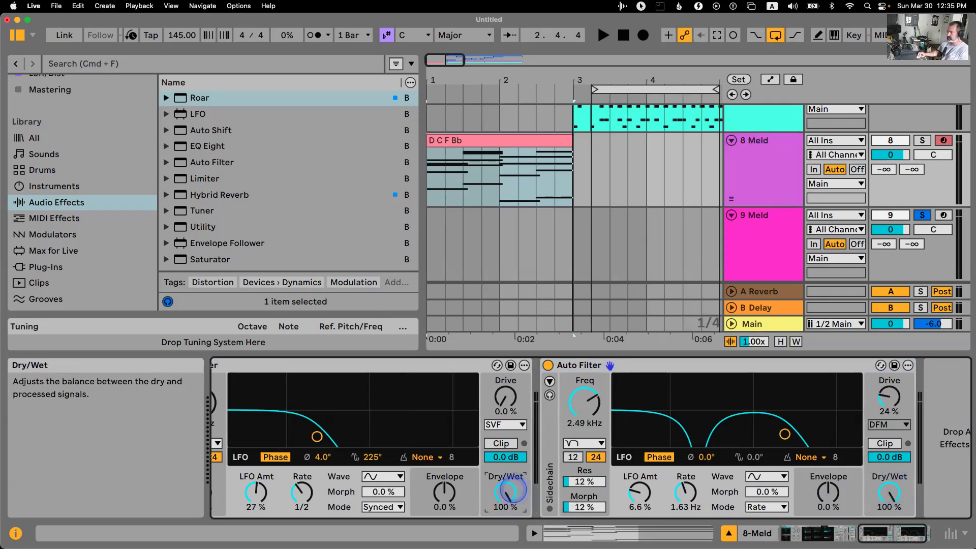
{"action": "left_click_drag", "start_coordinate": [884, 488], "coordinate": [883, 490]}
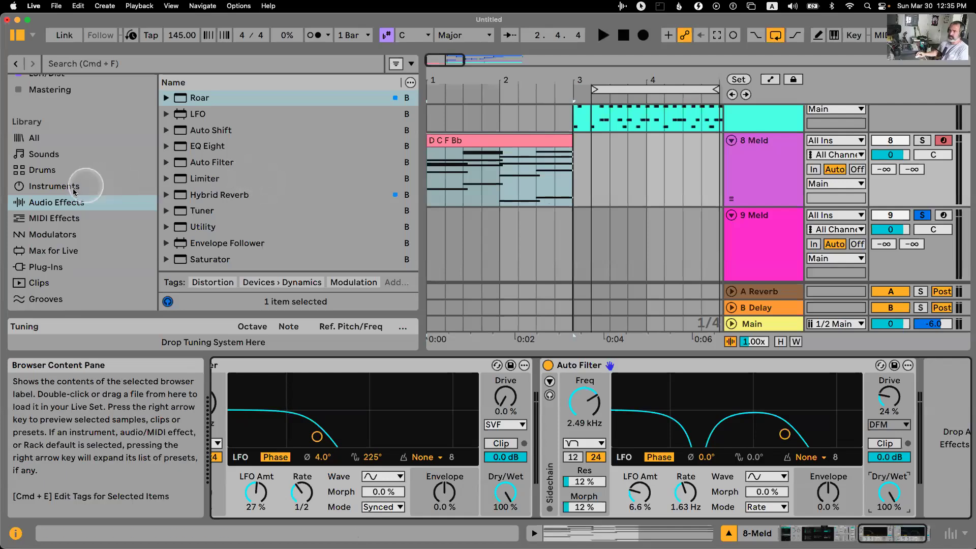
Select Auto Shift and widen the browser to reveal the Place column.
{"action": "left_click", "coordinate": [211, 130]}
{"action": "left_click_drag", "start_coordinate": [423, 140], "coordinate": [466, 136]}
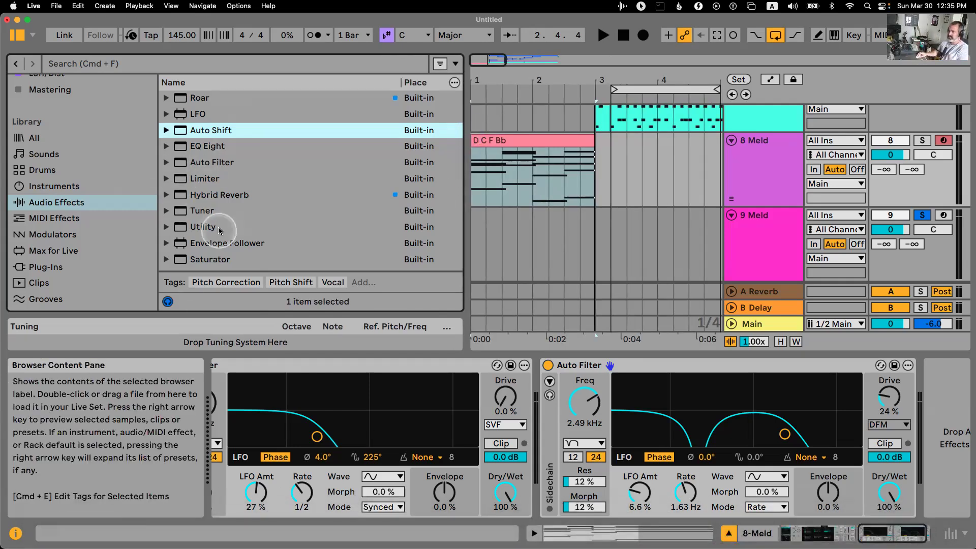
{"action": "mouse_move", "coordinate": [98, 528]}
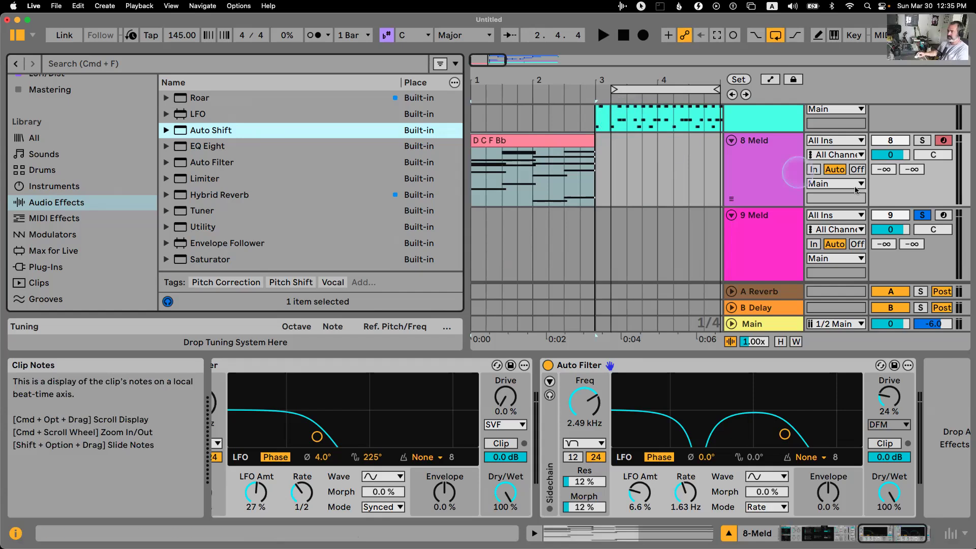
Fold the 8 Meld and 9 Meld tracks and return to 1 Ample Guitar.
{"action": "left_click", "coordinate": [793, 221]}
{"action": "left_click", "coordinate": [764, 224]}
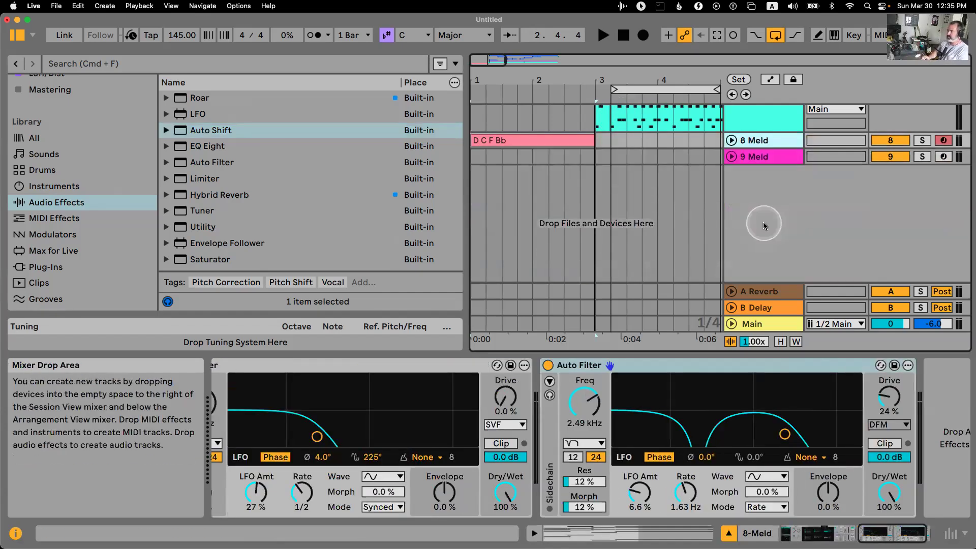
{"action": "key", "text": "Up"}
{"action": "key", "text": "Up"}
{"action": "key", "text": "Up"}
{"action": "key", "text": "Up"}
{"action": "key", "text": "Up"}
{"action": "key", "text": "Up"}
{"action": "key", "text": "Up"}
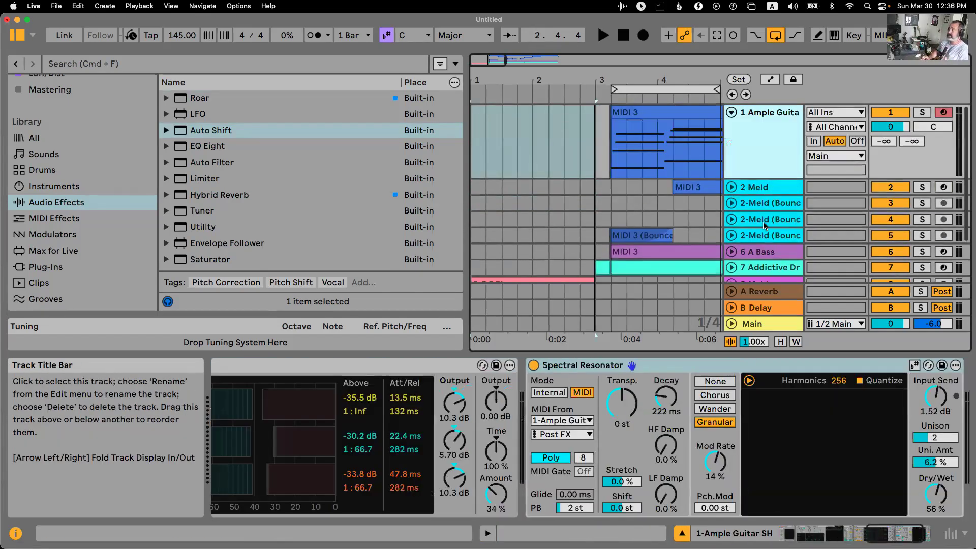
{"action": "key", "text": "Left"}
{"action": "key", "text": "Down"}
{"action": "key", "text": "Down"}
{"action": "key", "text": "Down"}
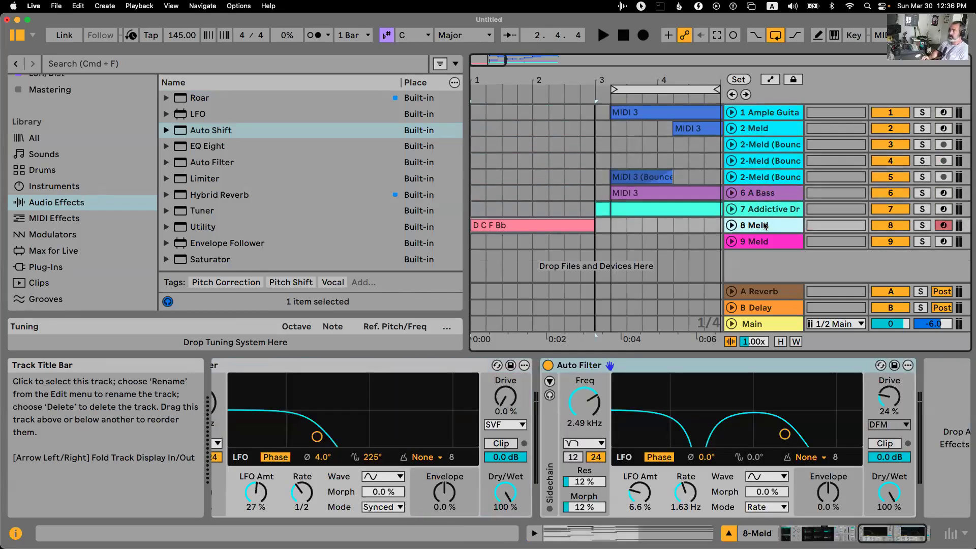
{"action": "key", "text": "Up"}
{"action": "key", "text": "Up"}
{"action": "key", "text": "Up"}
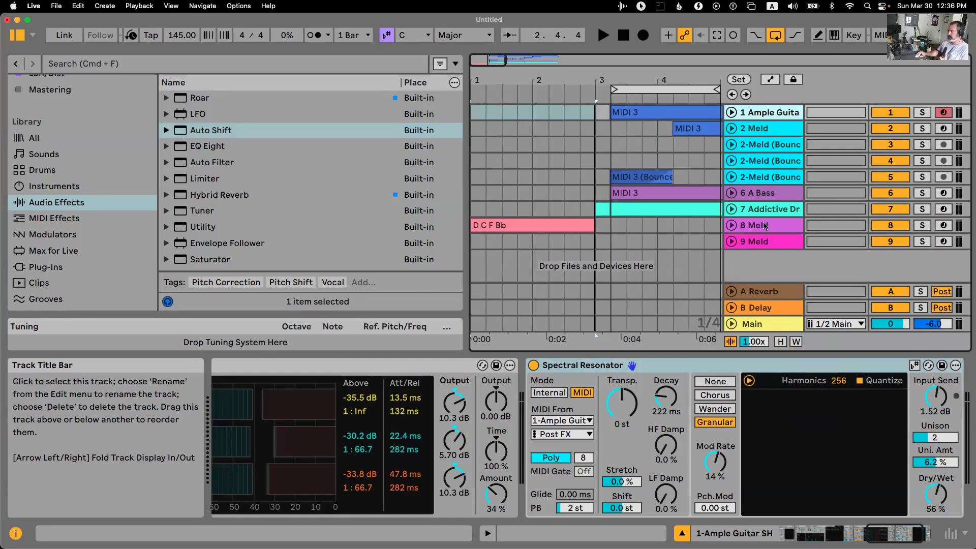
Select the D C F Bb clip on 8 Meld and audition it.
{"action": "left_click", "coordinate": [776, 210]}
{"action": "left_click", "coordinate": [617, 183]}
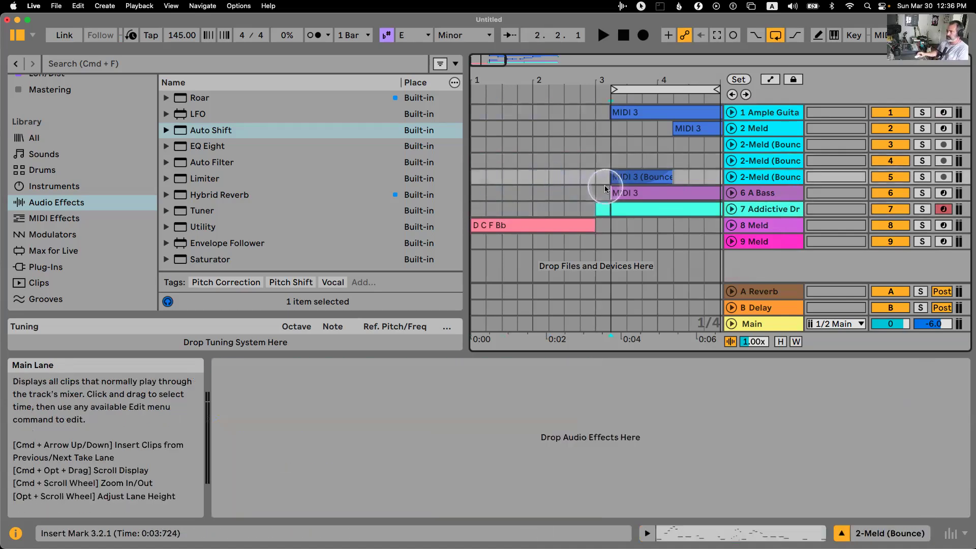
{"action": "left_click", "coordinate": [531, 196]}
{"action": "left_click", "coordinate": [503, 225]}
{"action": "key", "text": "space"}
{"action": "left_click", "coordinate": [775, 227]}
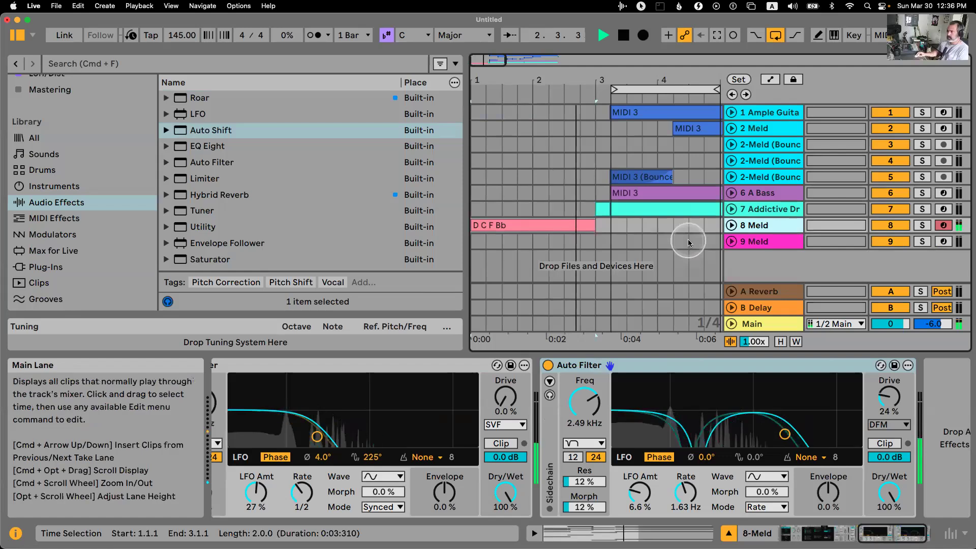
{"action": "key", "text": "space"}
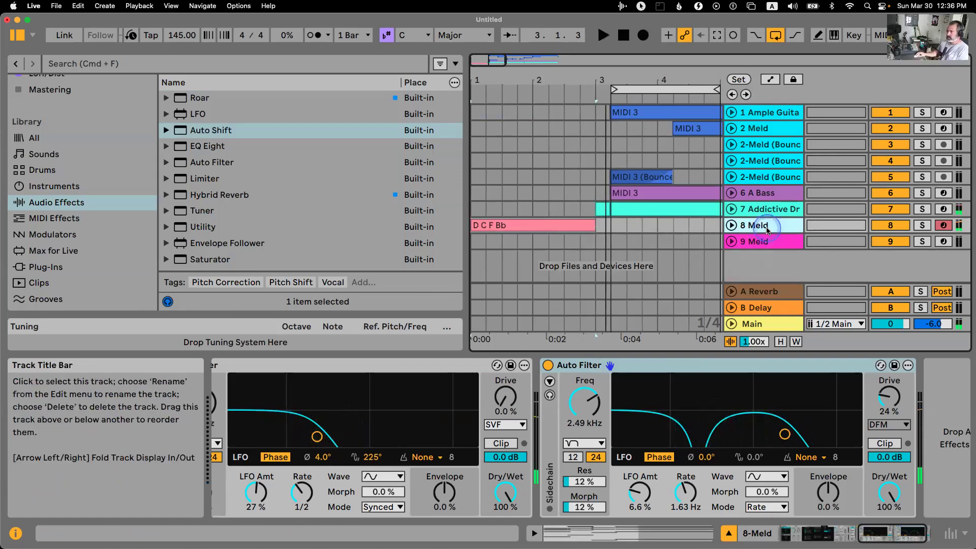
{"action": "scroll", "coordinate": [559, 227], "scroll_direction": "down", "scroll_amount": 1}
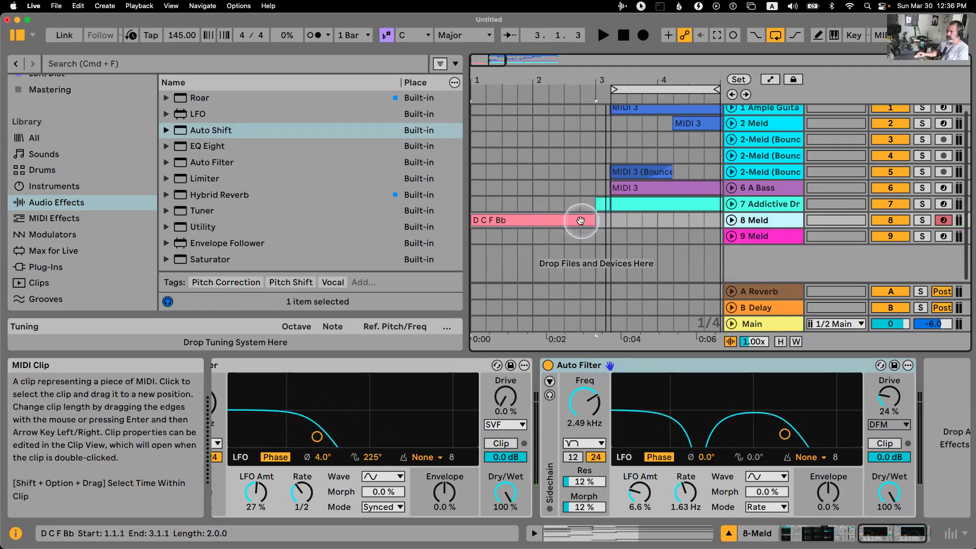
Insert a MIDI track below 8 Meld and copy the D C F Bb clip onto it.
{"action": "double_click", "coordinate": [579, 220]}
{"action": "key", "text": "shift+Tab"}
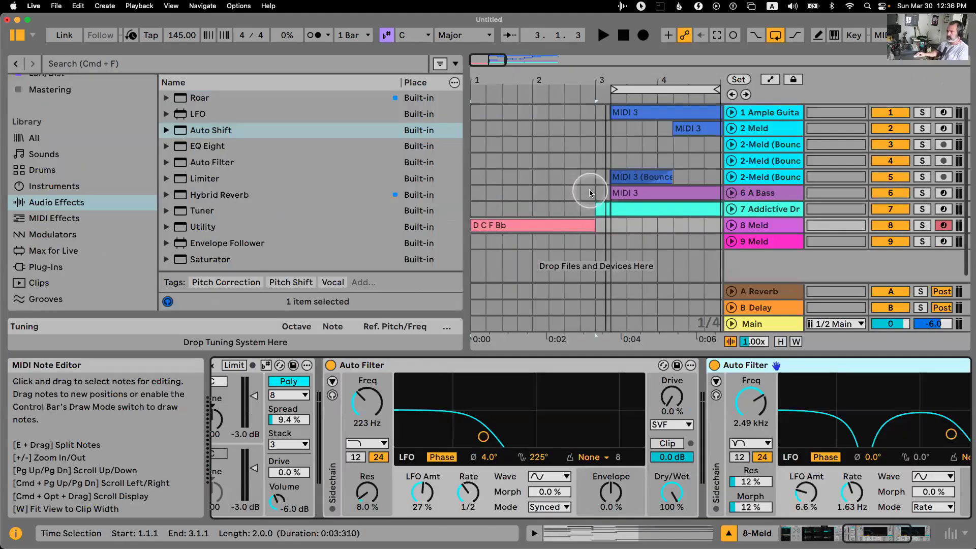
{"action": "key", "text": "super+shift+t"}
{"action": "left_click_drag", "start_coordinate": [564, 202], "coordinate": [564, 218]}
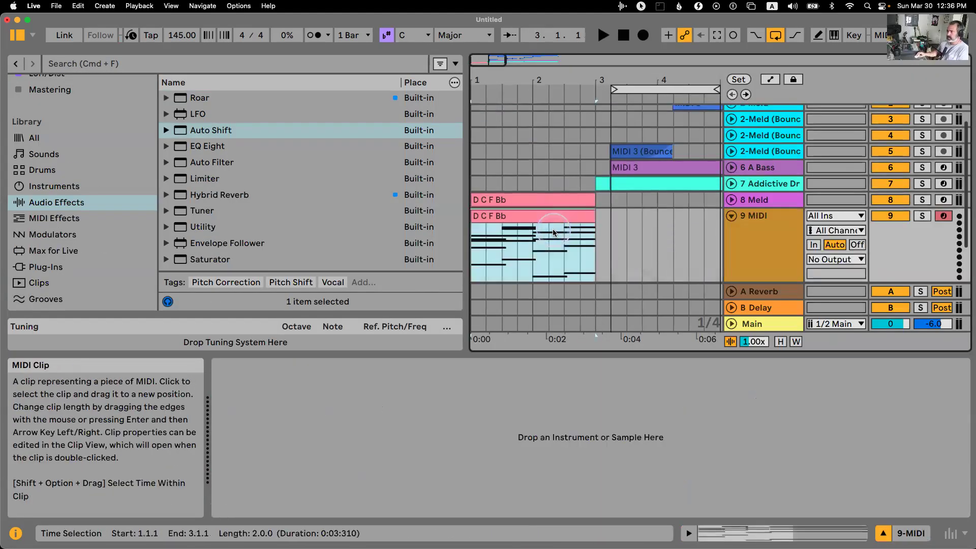
{"action": "left_click", "coordinate": [61, 218]}
Load an Arpeggiator followed by Drift onto the new MIDI track.
{"action": "double_click", "coordinate": [213, 98]}
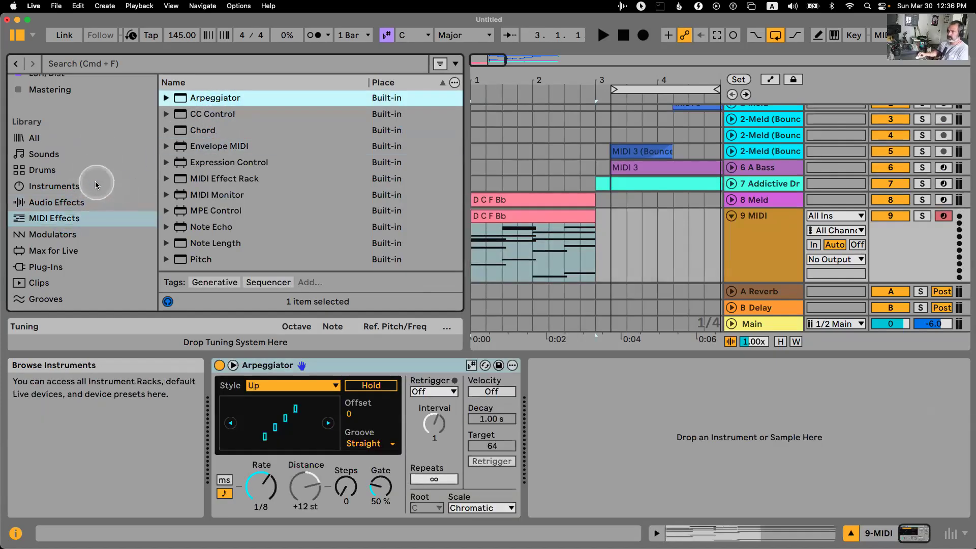
{"action": "left_click", "coordinate": [54, 186]}
{"action": "scroll", "coordinate": [282, 171], "scroll_direction": "down", "scroll_amount": 5}
{"action": "scroll", "coordinate": [276, 170], "scroll_direction": "up", "scroll_amount": 4}
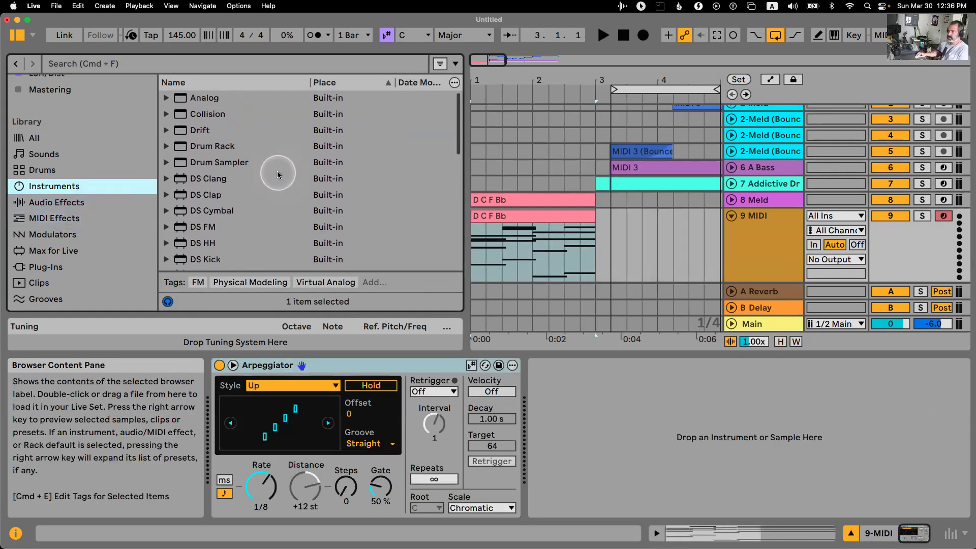
{"action": "left_click_drag", "start_coordinate": [233, 129], "coordinate": [647, 437]}
{"action": "right_click", "coordinate": [615, 365]}
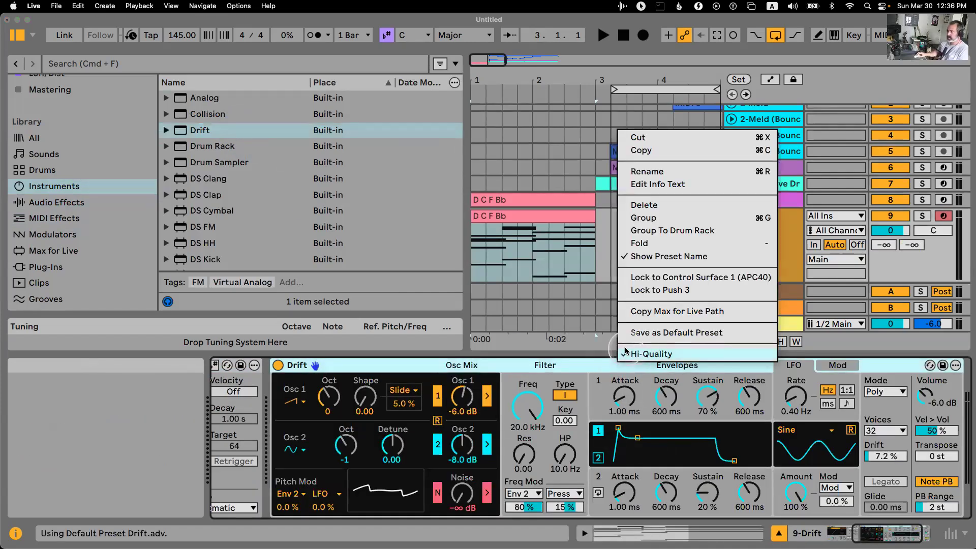
{"action": "left_click", "coordinate": [617, 354]}
Set Drift's filter cutoff to 386 Hz, turn the track to -7.7 dB, and solo it.
{"action": "left_click_drag", "start_coordinate": [527, 402], "coordinate": [529, 441]}
{"action": "key", "text": "space"}
{"action": "left_click_drag", "start_coordinate": [909, 228], "coordinate": [909, 239]}
{"action": "left_click", "coordinate": [922, 215]}
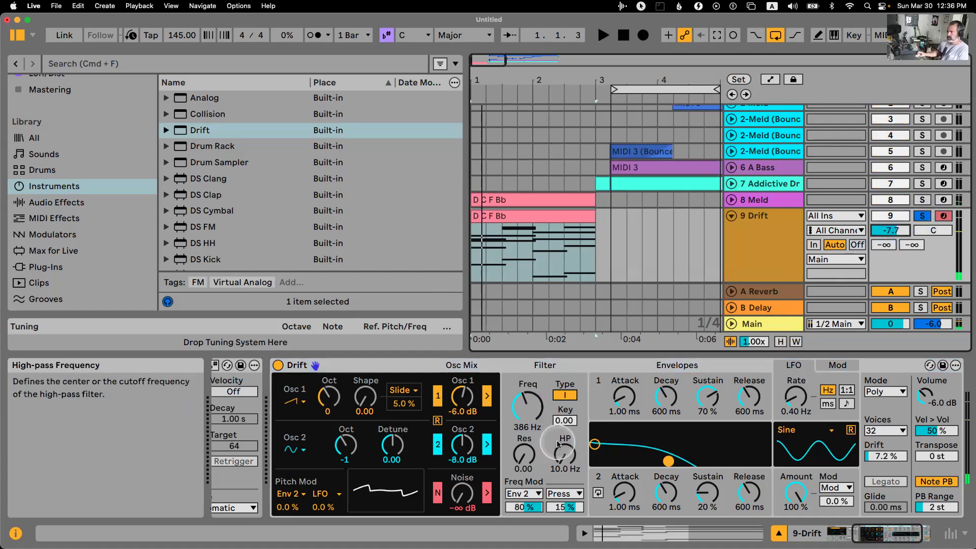
Switch oscillator 1 to sine and shorten both envelopes' decay, sustain and release.
{"action": "left_click", "coordinate": [294, 401]}
{"action": "left_click", "coordinate": [298, 414]}
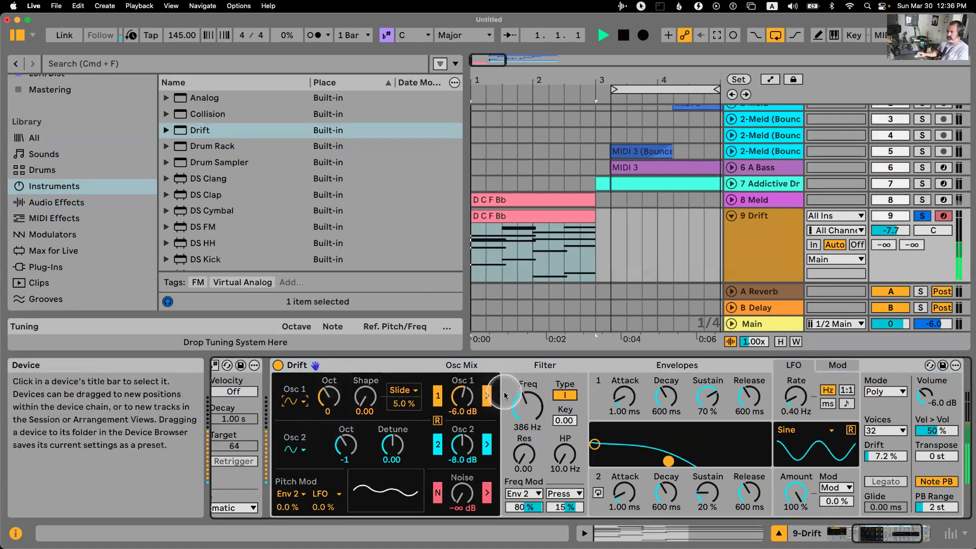
{"action": "left_click_drag", "start_coordinate": [696, 400], "coordinate": [666, 422]}
{"action": "left_click_drag", "start_coordinate": [707, 396], "coordinate": [748, 409]}
{"action": "left_click_drag", "start_coordinate": [707, 492], "coordinate": [665, 514]}
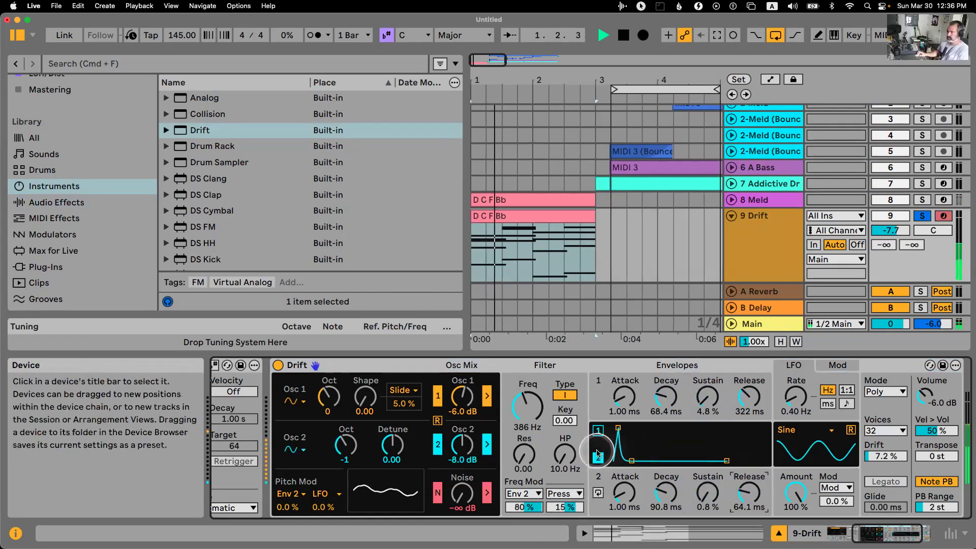
Set the arpeggio rate to free 20.0 ms and ramp its automation to 119 ms by bar 3.
{"action": "scroll", "coordinate": [323, 410], "scroll_direction": "left", "scroll_amount": 5}
{"action": "left_click", "coordinate": [270, 490]}
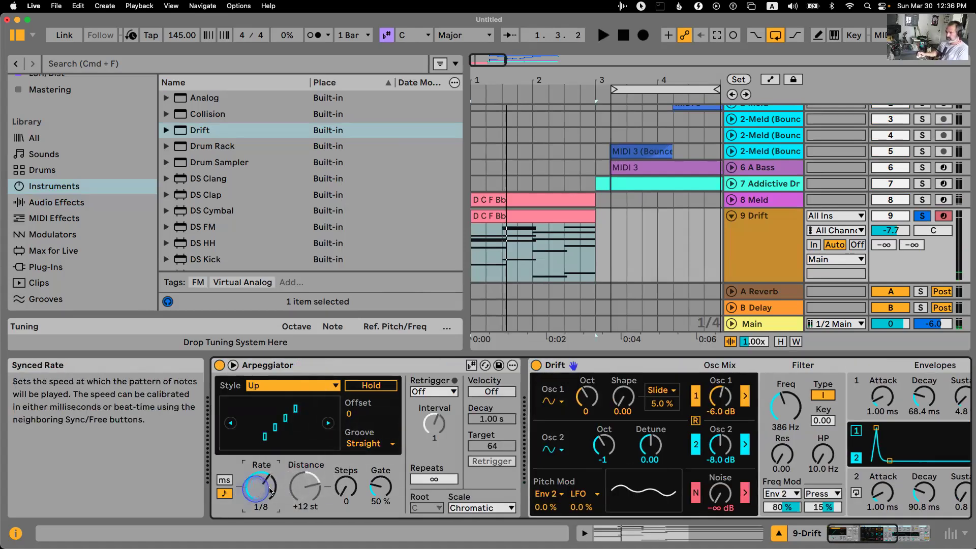
{"action": "left_click", "coordinate": [224, 480]}
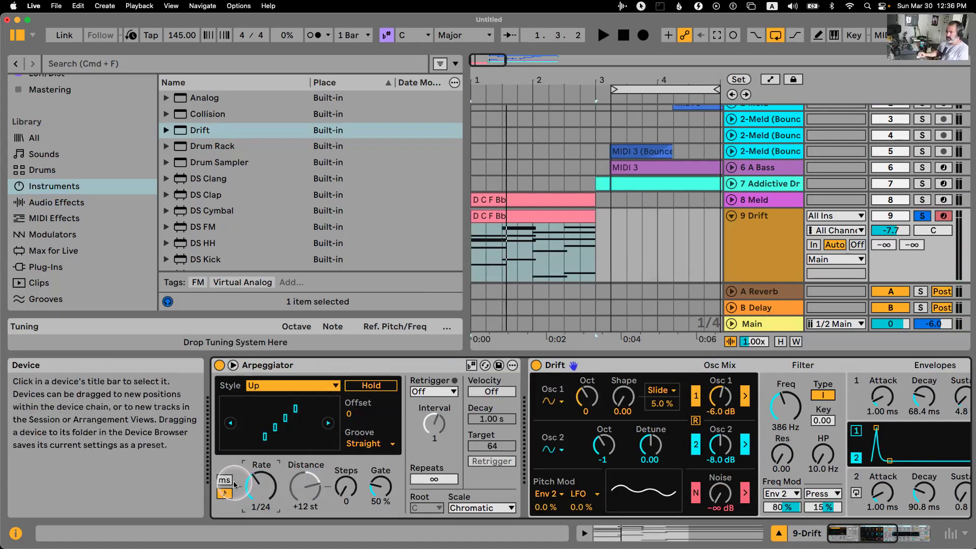
{"action": "right_click", "coordinate": [261, 486]}
{"action": "left_click", "coordinate": [296, 376]}
{"action": "left_click_drag", "start_coordinate": [474, 273], "coordinate": [589, 266]}
Group the Meld and Drift tracks and load Hybrid Reverb onto the group.
{"action": "left_click", "coordinate": [757, 200], "text": "shift"}
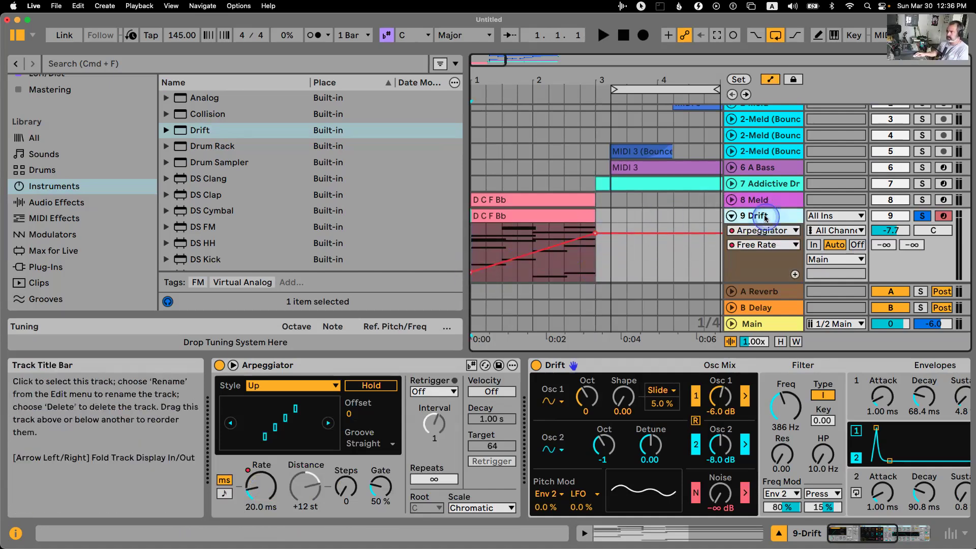
{"action": "key", "text": "cmd+g"}
{"action": "left_click", "coordinate": [769, 206]}
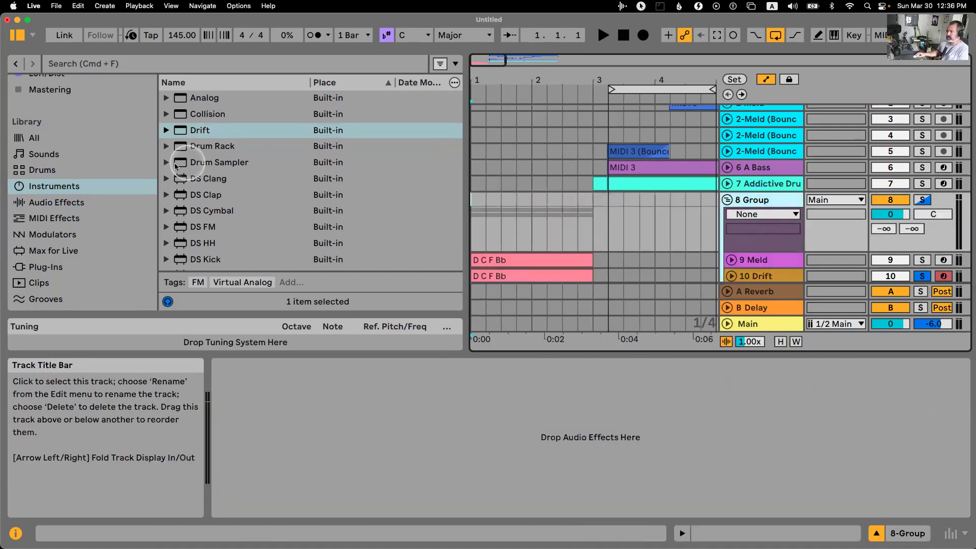
{"action": "left_click", "coordinate": [56, 202]}
{"action": "scroll", "coordinate": [254, 187], "scroll_direction": "down", "scroll_amount": 1}
{"action": "left_click", "coordinate": [231, 133]}
{"action": "double_click", "coordinate": [231, 133]}
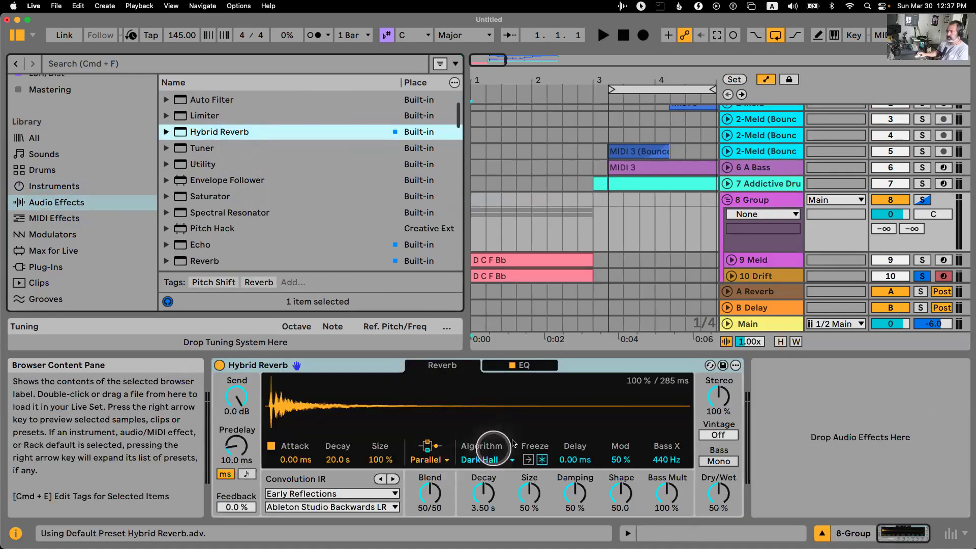
Set reverb Dry/Wet to 0% and add a Dry/Wet automation breakpoint at bar 3.
{"action": "left_click", "coordinate": [719, 495]}
{"action": "left_click_drag", "start_coordinate": [719, 495], "coordinate": [719, 524]}
{"action": "right_click", "coordinate": [725, 476]}
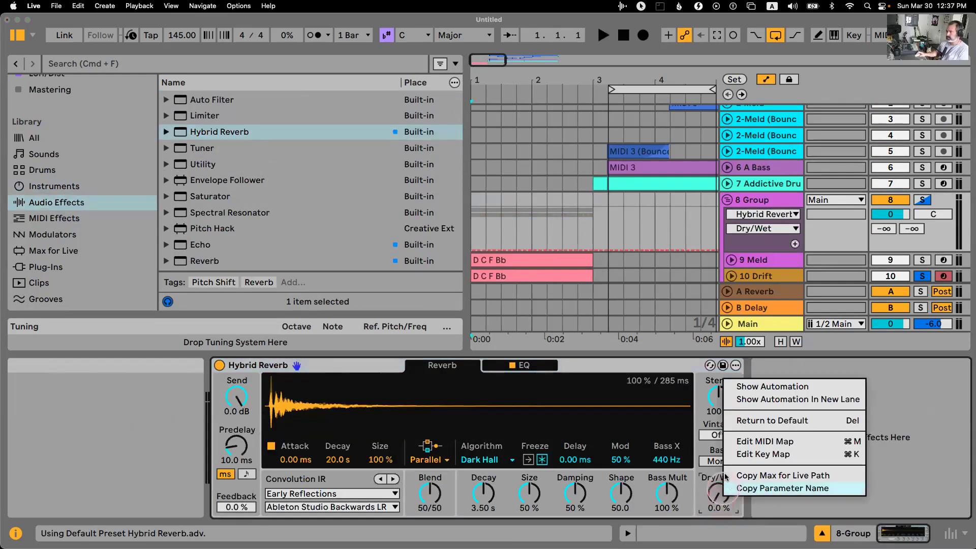
{"action": "left_click", "coordinate": [748, 387]}
{"action": "scroll", "coordinate": [570, 169], "scroll_direction": "down", "scroll_amount": 2}
{"action": "left_click", "coordinate": [593, 192]}
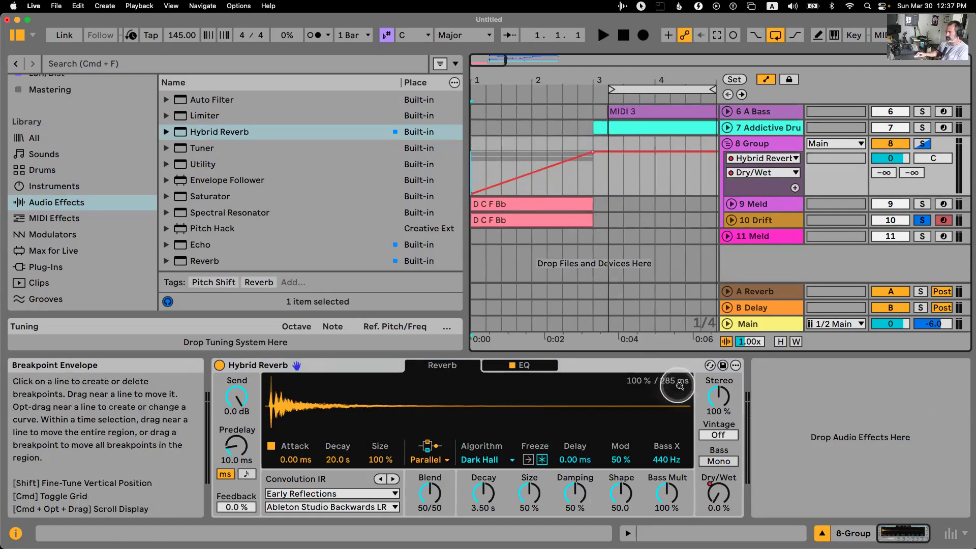
Automate reverb Decay rising to 37 seconds at bar 3, then audition with Drift unsoloed.
{"action": "left_click_drag", "start_coordinate": [482, 491], "coordinate": [481, 502]}
{"action": "right_click", "coordinate": [482, 494]}
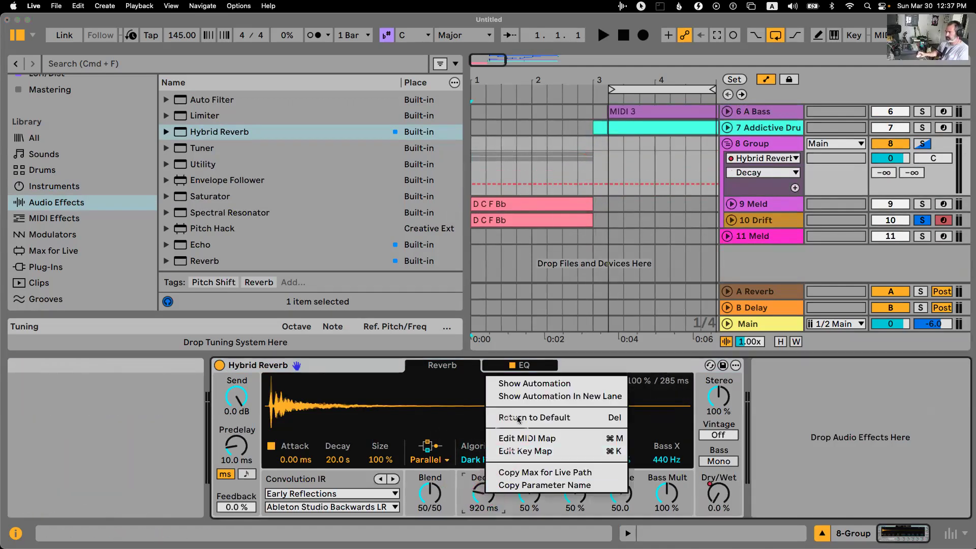
{"action": "left_click", "coordinate": [524, 383]}
{"action": "left_click_drag", "start_coordinate": [592, 182], "coordinate": [593, 156]}
{"action": "key", "text": "space"}
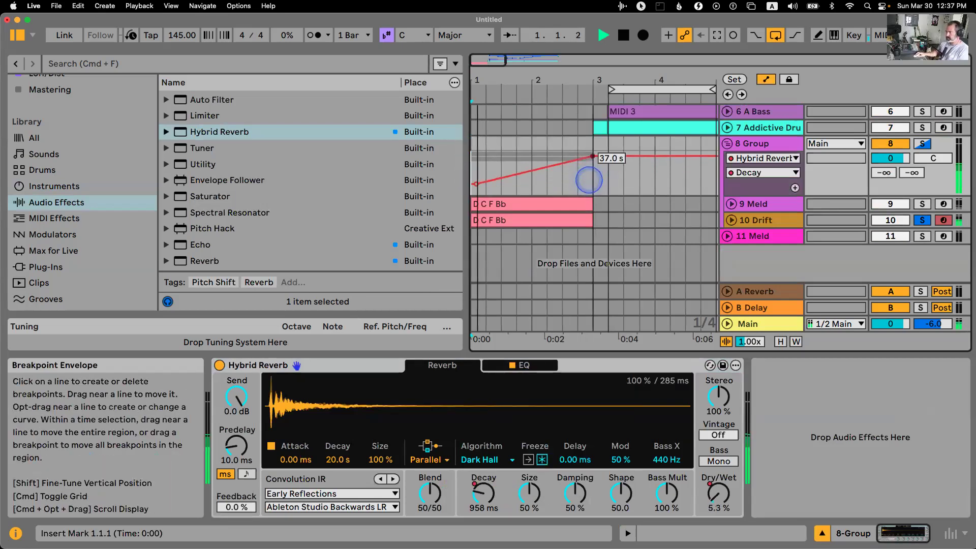
{"action": "left_click", "coordinate": [922, 220]}
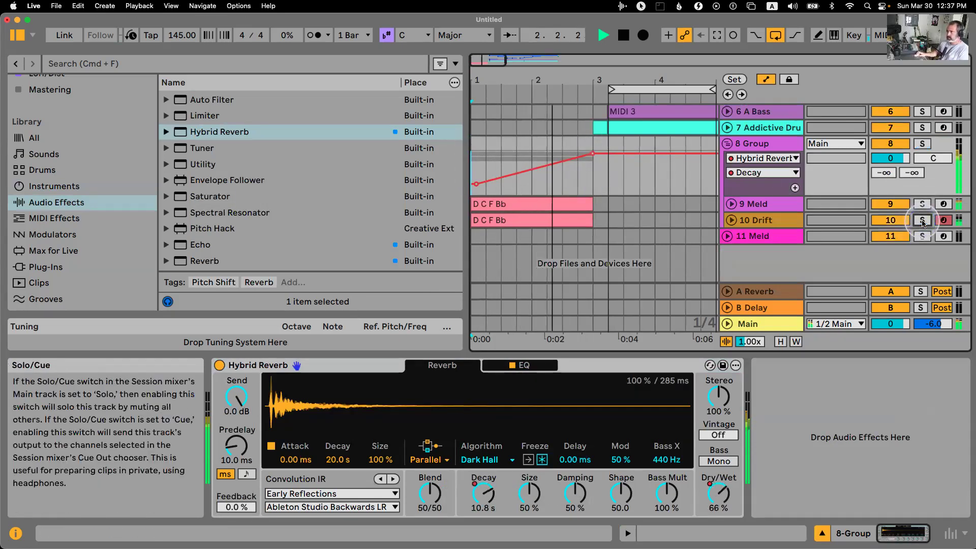
{"action": "key", "text": "space"}
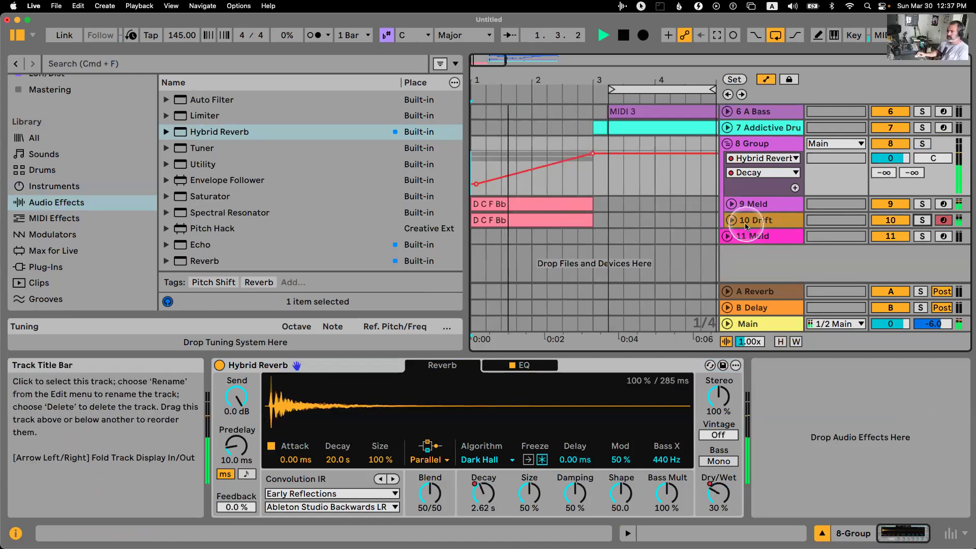
Automate Drift's arpeggiator Rate with a breakpoint pulled down to 10 ms.
{"action": "left_click", "coordinate": [752, 220]}
{"action": "scroll", "coordinate": [355, 457], "scroll_direction": "up", "scroll_amount": 5}
{"action": "right_click", "coordinate": [260, 487]}
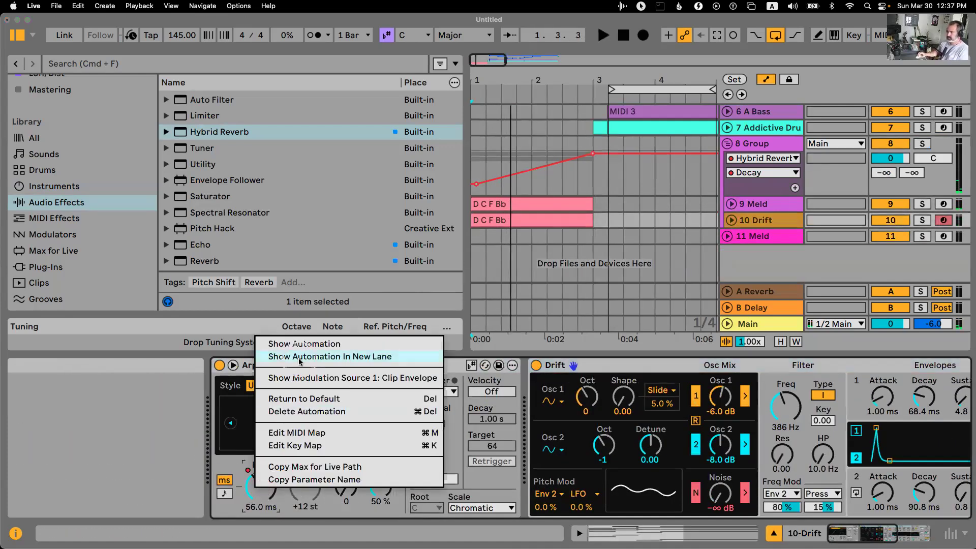
{"action": "left_click", "coordinate": [328, 359]}
{"action": "left_click", "coordinate": [485, 259]}
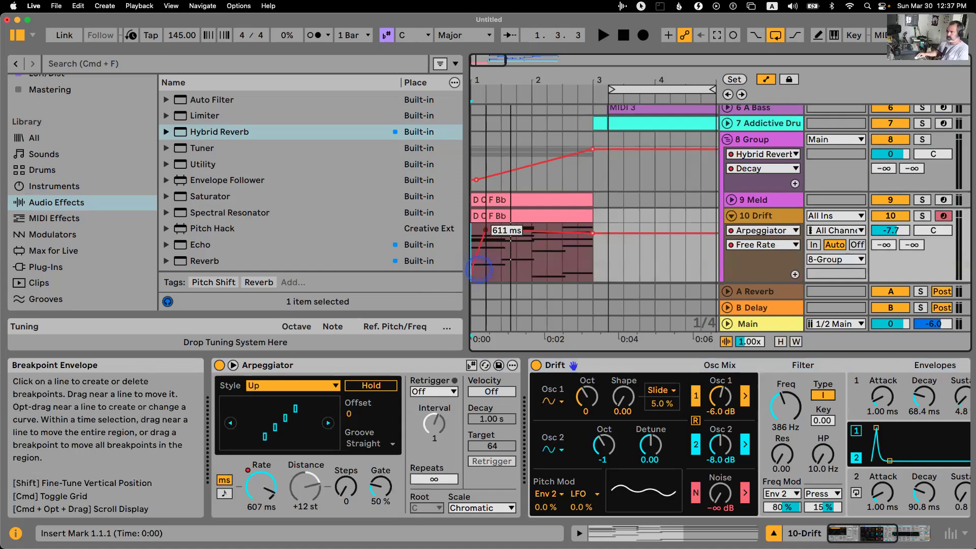
{"action": "key", "text": "space"}
{"action": "left_click_drag", "start_coordinate": [587, 234], "coordinate": [592, 275]}
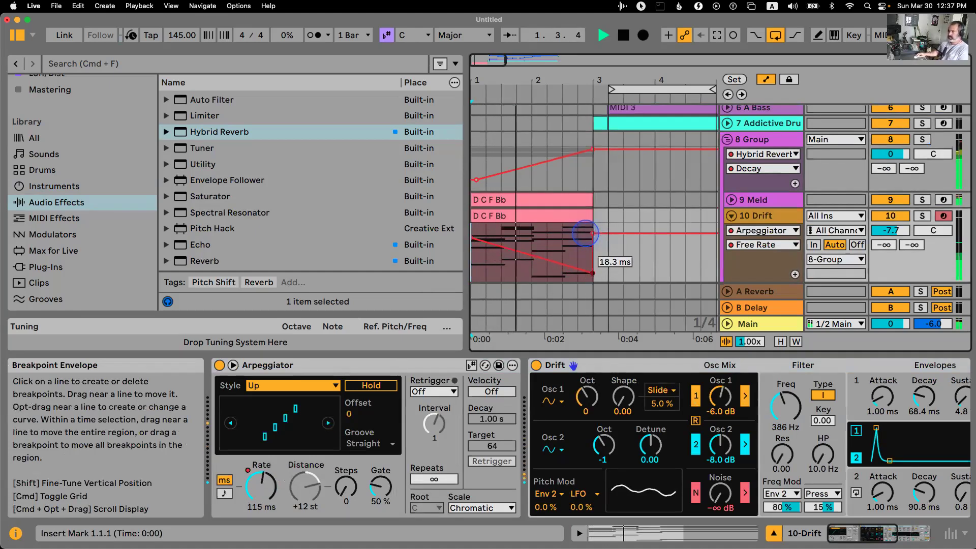
{"action": "key", "text": "space"}
Lower the reverb Dry/Wet breakpoint to 58% and audition from bar 2.
{"action": "left_click", "coordinate": [747, 186]}
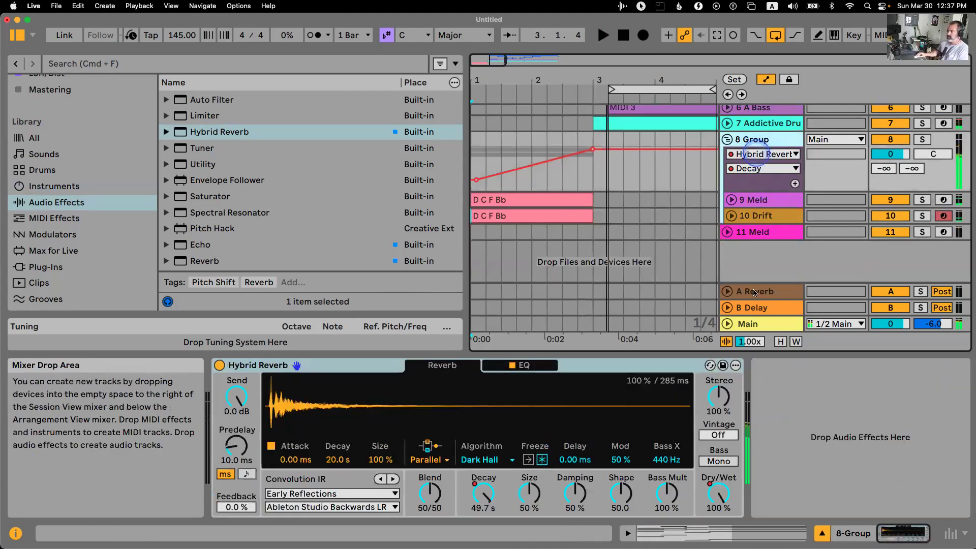
{"action": "right_click", "coordinate": [717, 492]}
{"action": "left_click", "coordinate": [753, 368]}
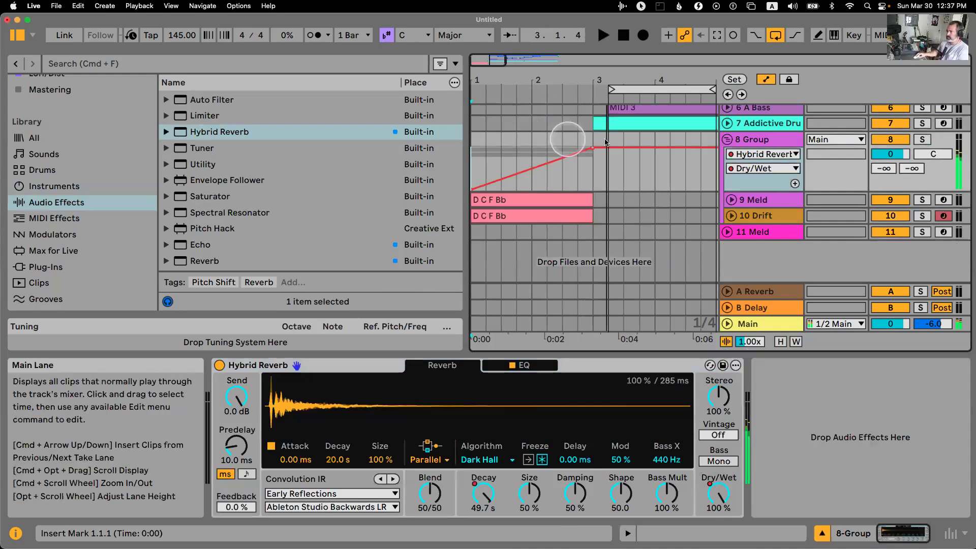
{"action": "left_click_drag", "start_coordinate": [592, 149], "coordinate": [593, 161]}
{"action": "key", "text": "b"}
{"action": "key", "text": "b"}
{"action": "left_click", "coordinate": [532, 168]}
{"action": "key", "text": "space"}
{"action": "left_click_drag", "start_coordinate": [593, 161], "coordinate": [592, 165]}
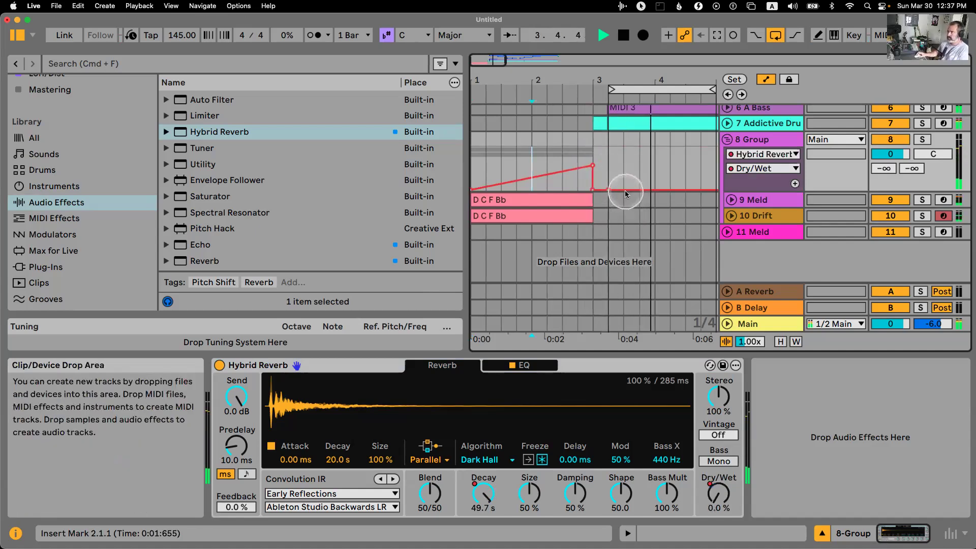
{"action": "left_click", "coordinate": [529, 200]}
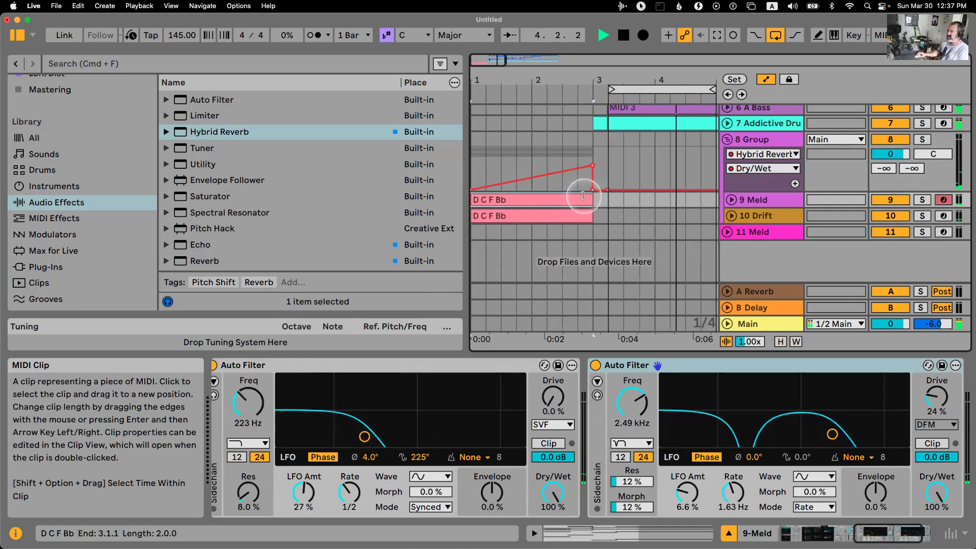
{"action": "key", "text": "space"}
Unfold and refold the Meld track, then bring up its track options.
{"action": "left_click", "coordinate": [730, 199]}
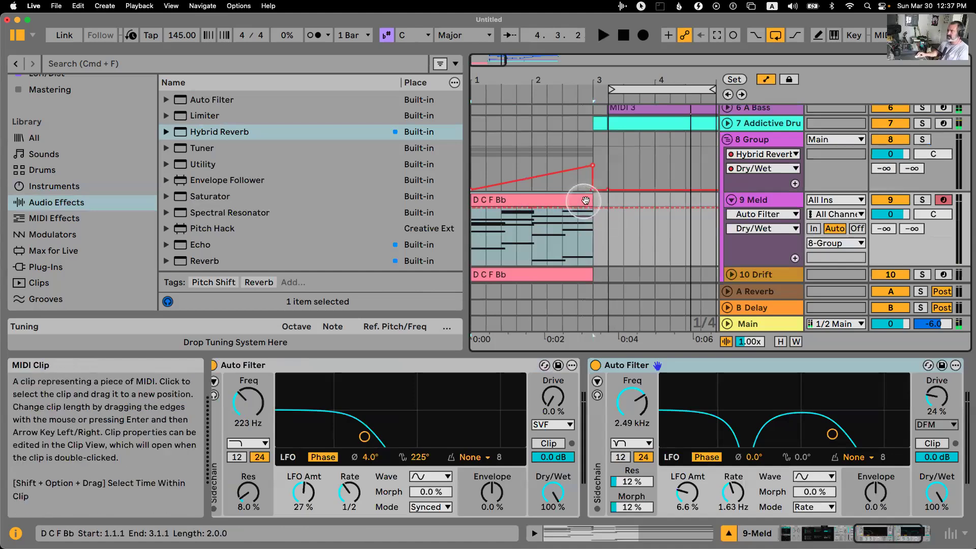
{"action": "left_click", "coordinate": [730, 200]}
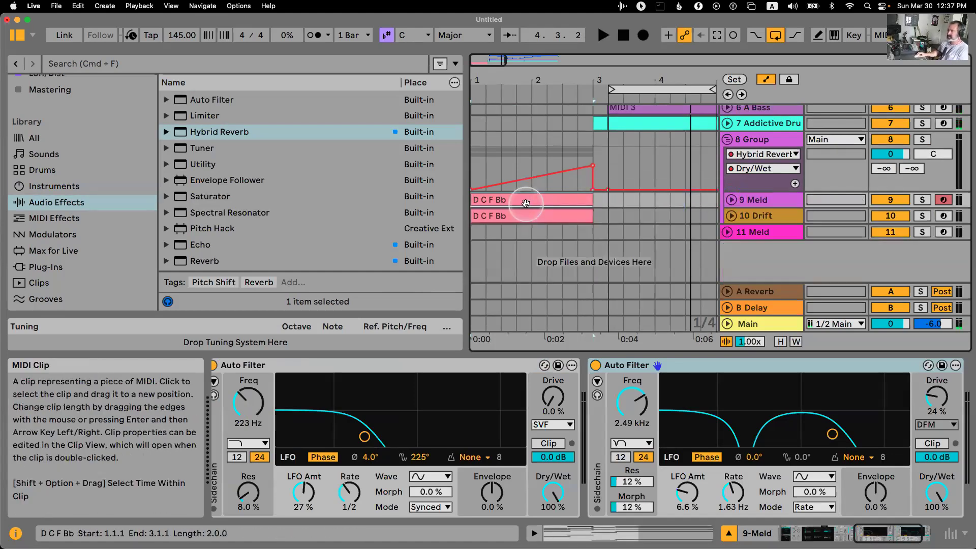
{"action": "left_click", "coordinate": [731, 200]}
{"action": "left_click", "coordinate": [731, 200]}
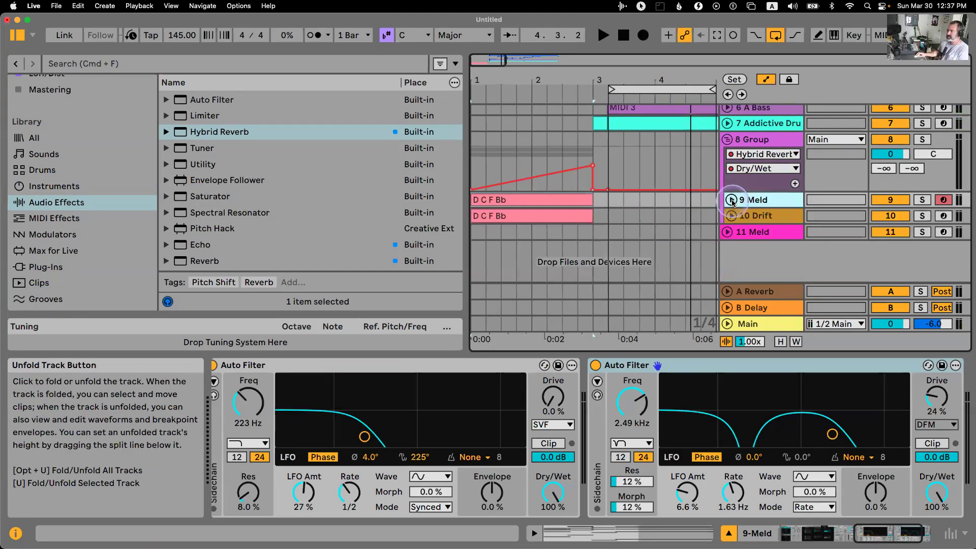
{"action": "right_click", "coordinate": [801, 199]}
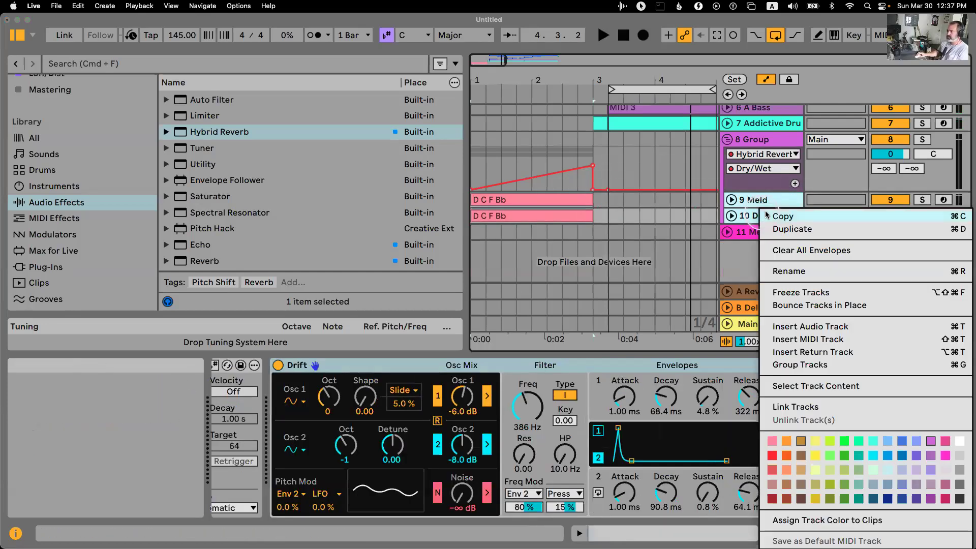
Bounce the tracks in place to audio and shift the short bar-3 clips one bar later.
{"action": "left_click", "coordinate": [803, 306]}
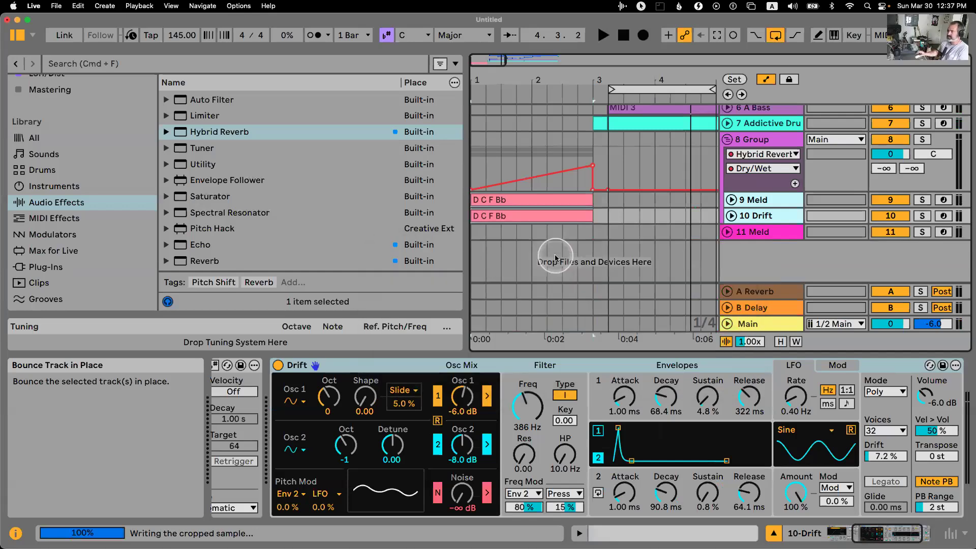
{"action": "left_click", "coordinate": [731, 200]}
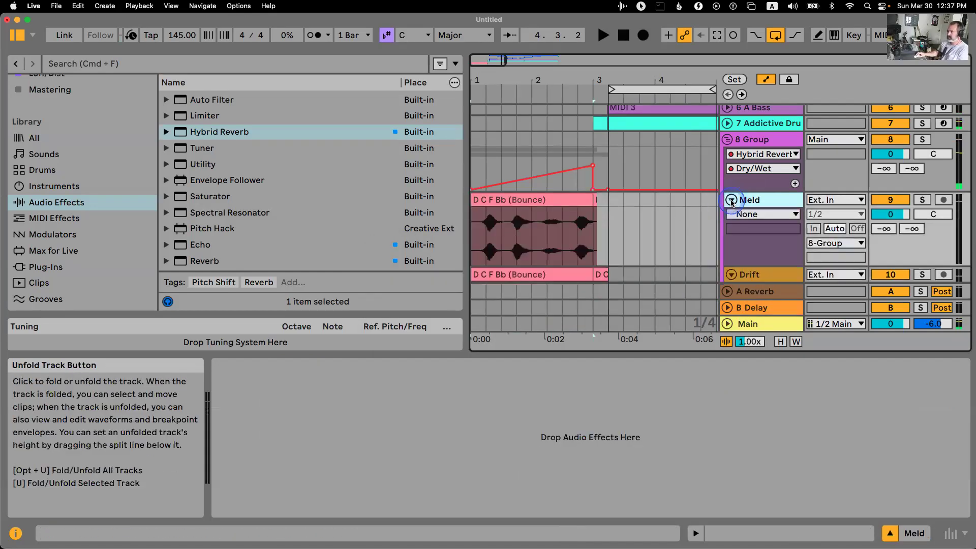
{"action": "left_click", "coordinate": [598, 204]}
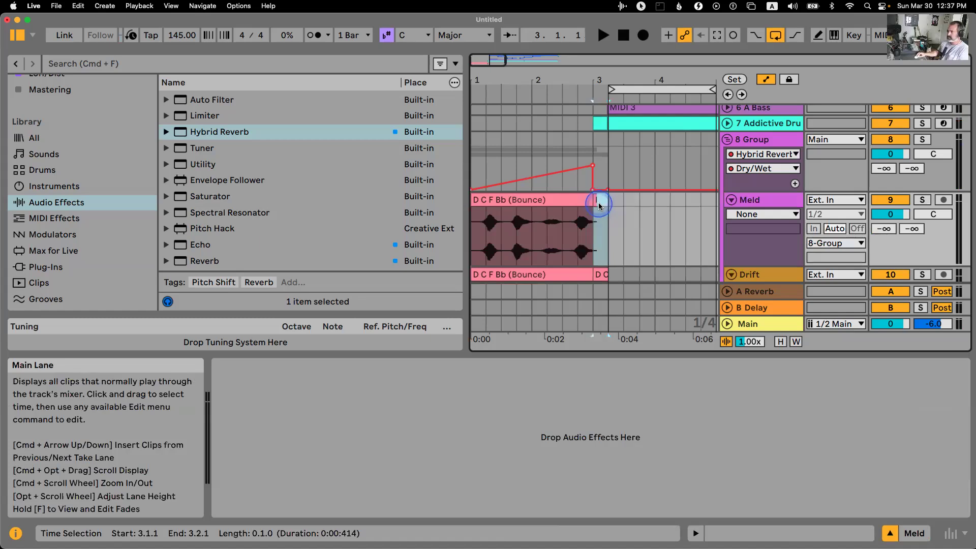
{"action": "key", "text": "Right"}
{"action": "key", "text": "Right"}
{"action": "key", "text": "Right"}
{"action": "key", "text": "Right"}
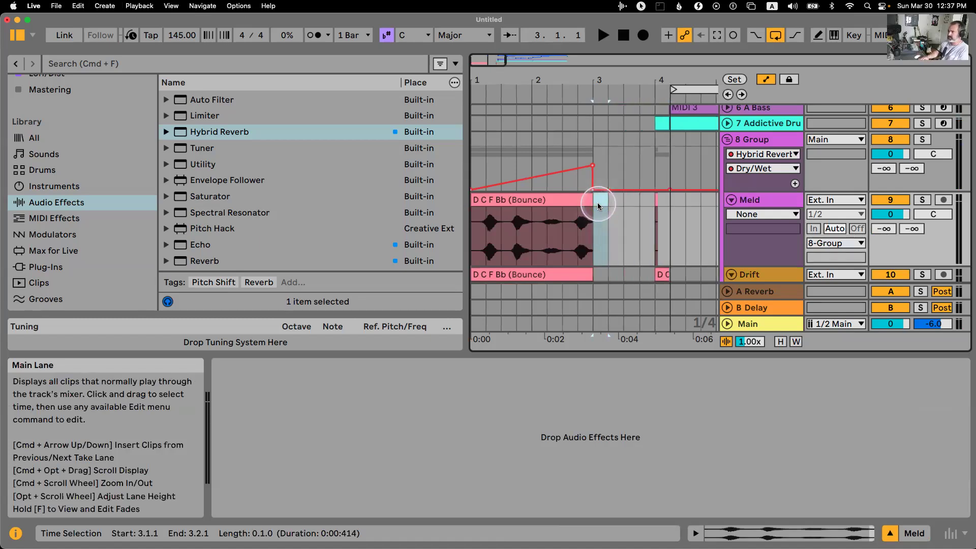
{"action": "left_click_drag", "start_coordinate": [586, 182], "coordinate": [643, 250]}
{"action": "key", "text": "super+z"}
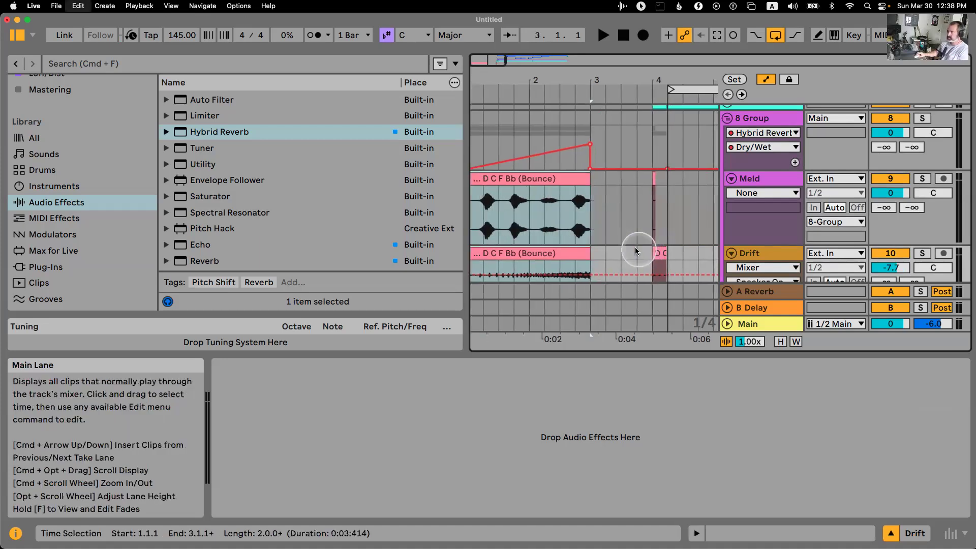
Split both clips at 2.3.1 and extend the second part to bar 4.
{"action": "scroll", "coordinate": [563, 206], "scroll_direction": "right", "scroll_amount": 1}
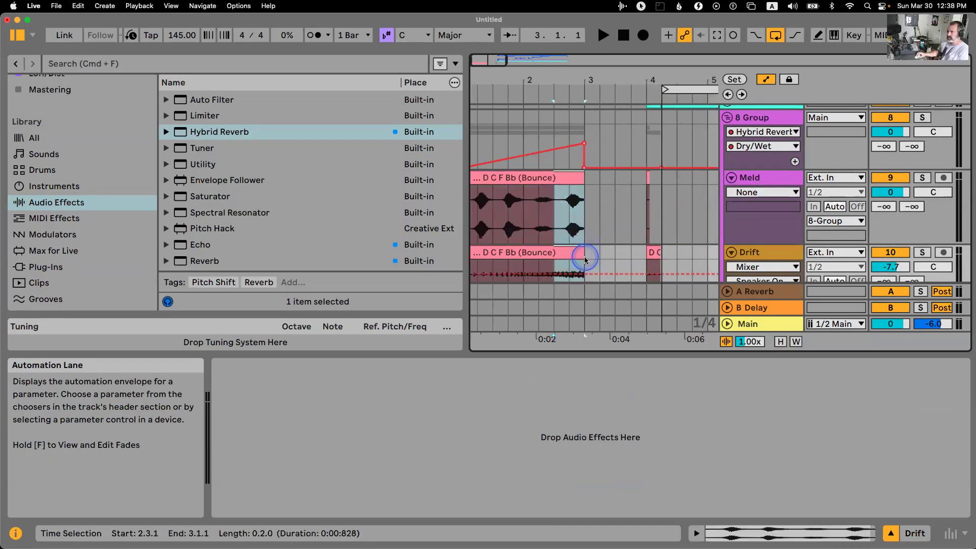
{"action": "left_click", "coordinate": [577, 177]}
{"action": "left_click", "coordinate": [554, 200]}
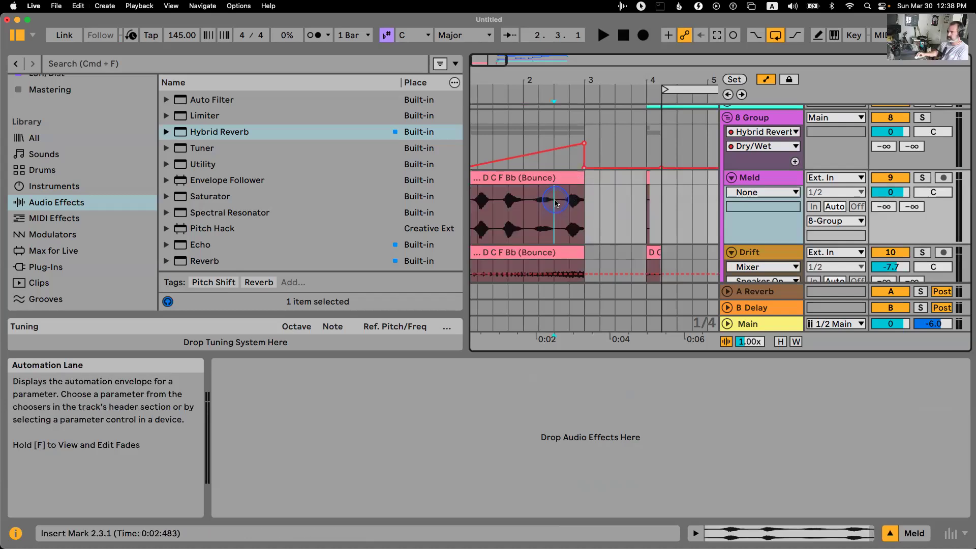
{"action": "key", "text": "super+e"}
{"action": "scroll", "coordinate": [573, 152], "scroll_direction": "down", "scroll_amount": 2}
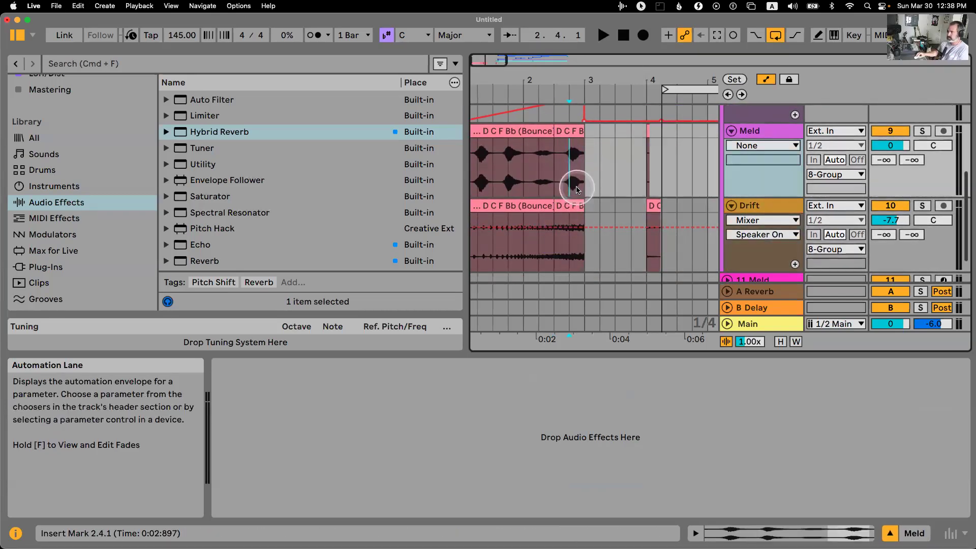
{"action": "left_click", "coordinate": [573, 153]}
{"action": "left_click_drag", "start_coordinate": [582, 131], "coordinate": [639, 131]}
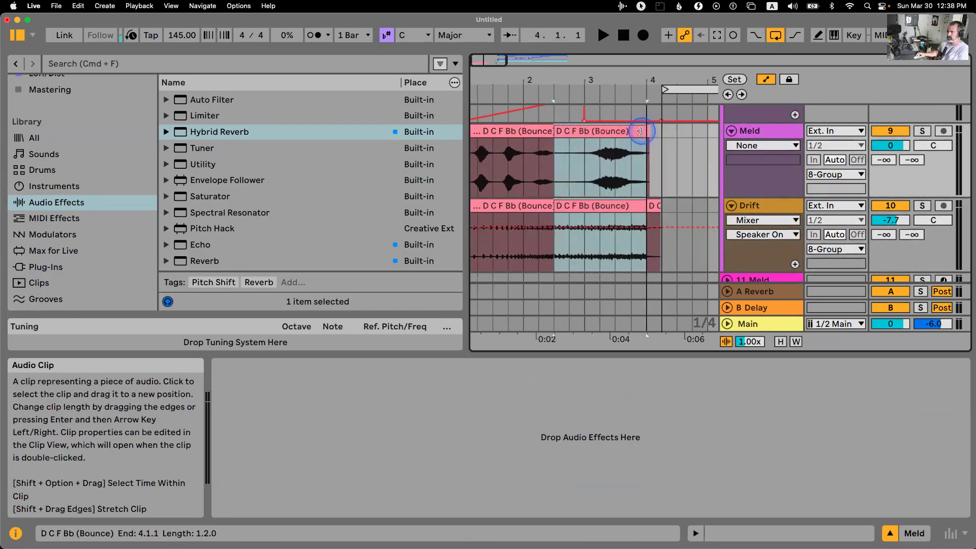
Audition the split clip parts and open the second part's clip details.
{"action": "left_click", "coordinate": [542, 132]}
{"action": "key", "text": "space"}
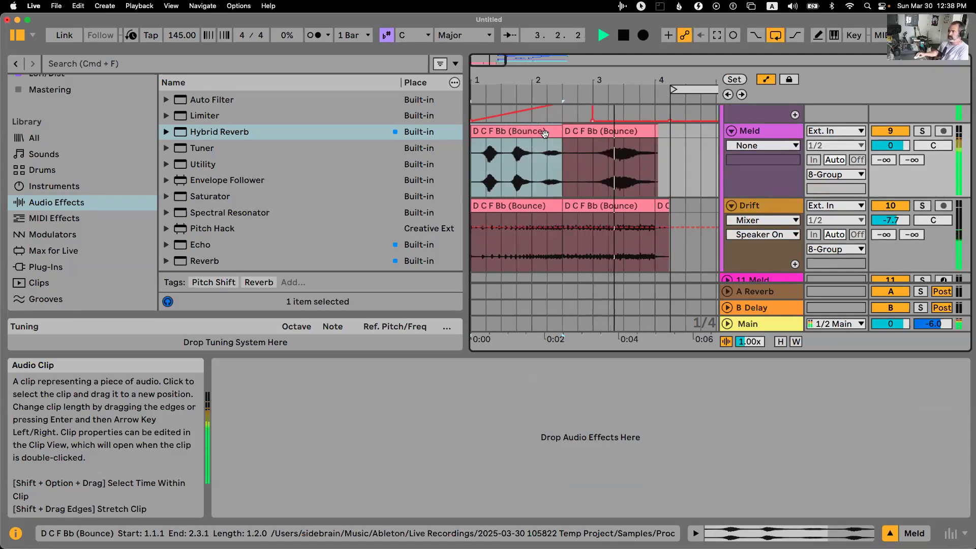
{"action": "left_click", "coordinate": [622, 131]}
{"action": "key", "text": "space"}
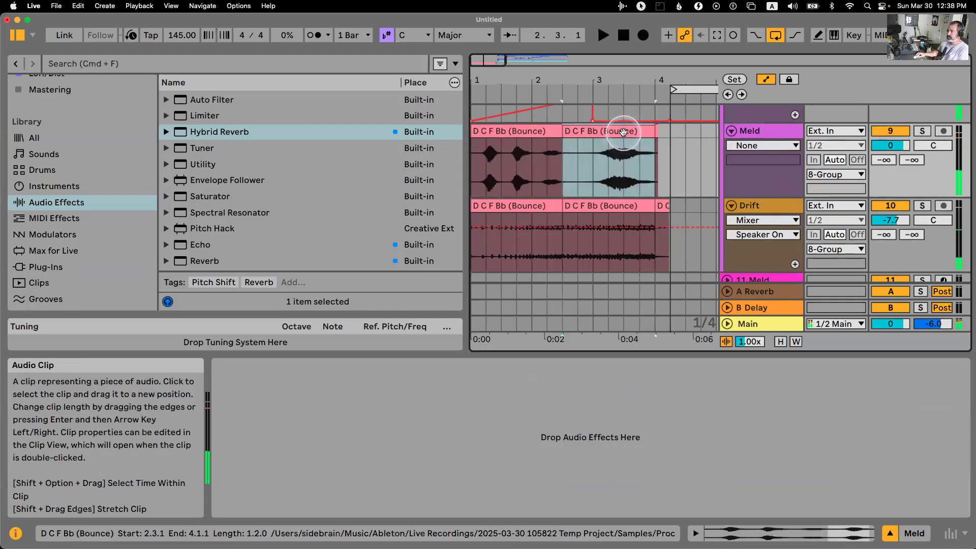
{"action": "double_click", "coordinate": [623, 131]}
Set the first D C F Bb (Bounce) clip's warp mode to Texture.
{"action": "left_click_drag", "start_coordinate": [403, 77], "coordinate": [383, 318]}
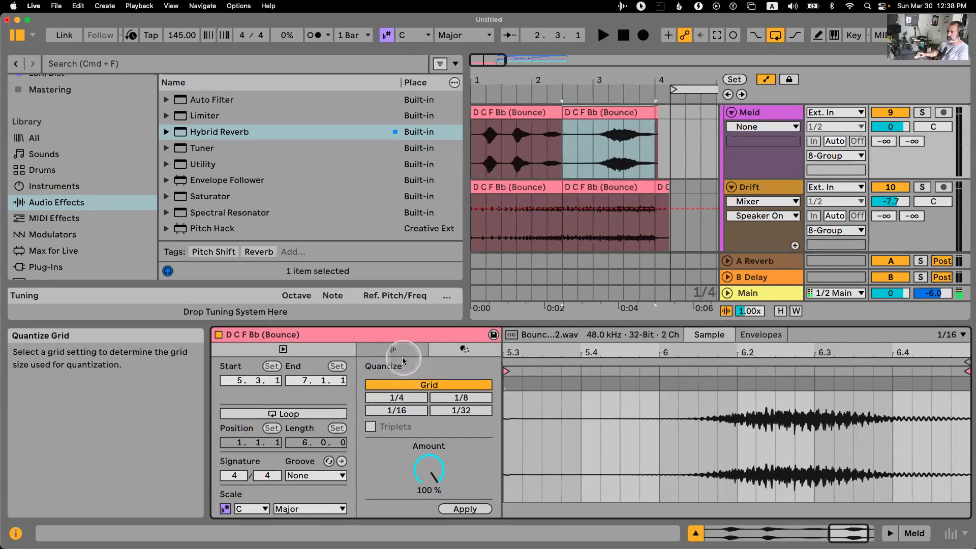
{"action": "left_click", "coordinate": [391, 348]}
{"action": "left_click", "coordinate": [416, 380]}
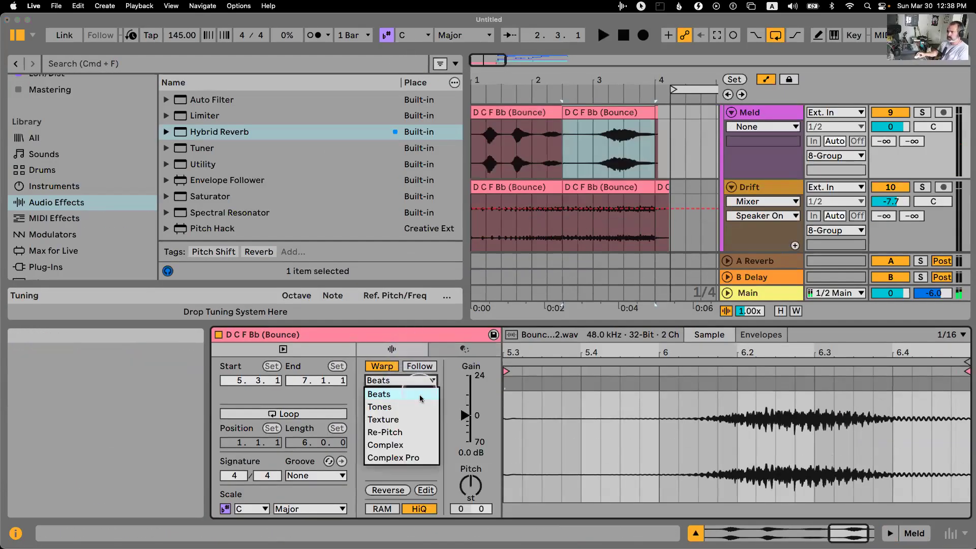
{"action": "left_click", "coordinate": [397, 420]}
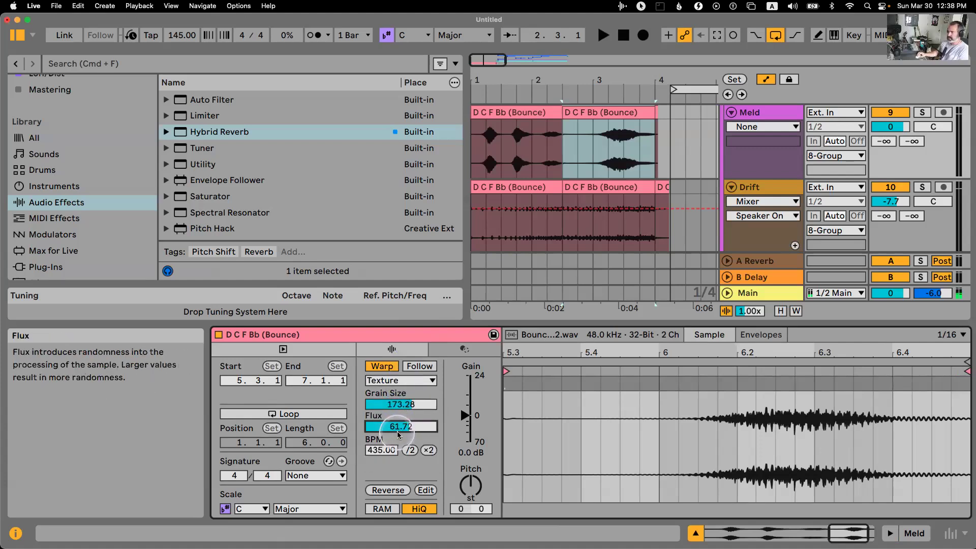
Set the Drift track's second bounce clip to Texture warp too, then play both in Device View.
{"action": "left_click", "coordinate": [641, 192]}
{"action": "left_click", "coordinate": [411, 350]}
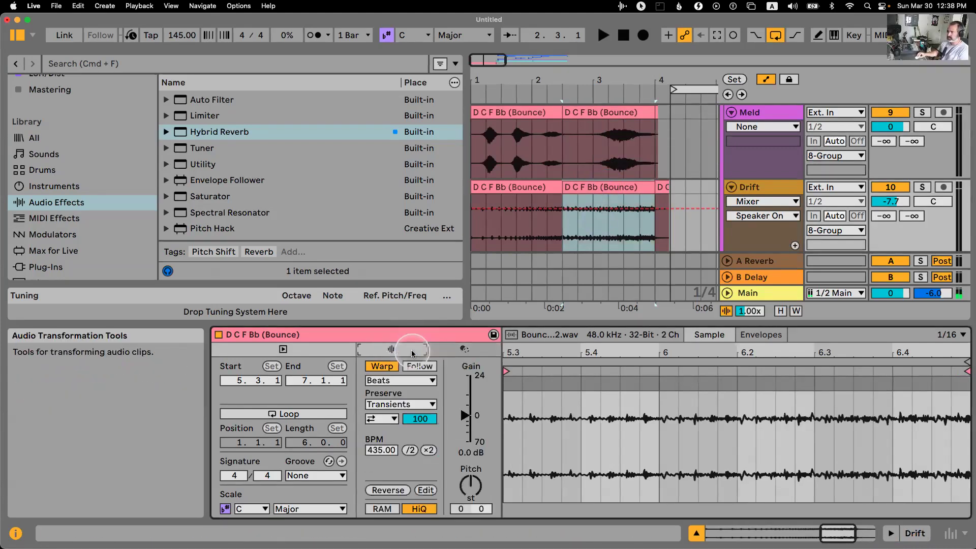
{"action": "left_click", "coordinate": [417, 367]}
{"action": "left_click", "coordinate": [405, 380]}
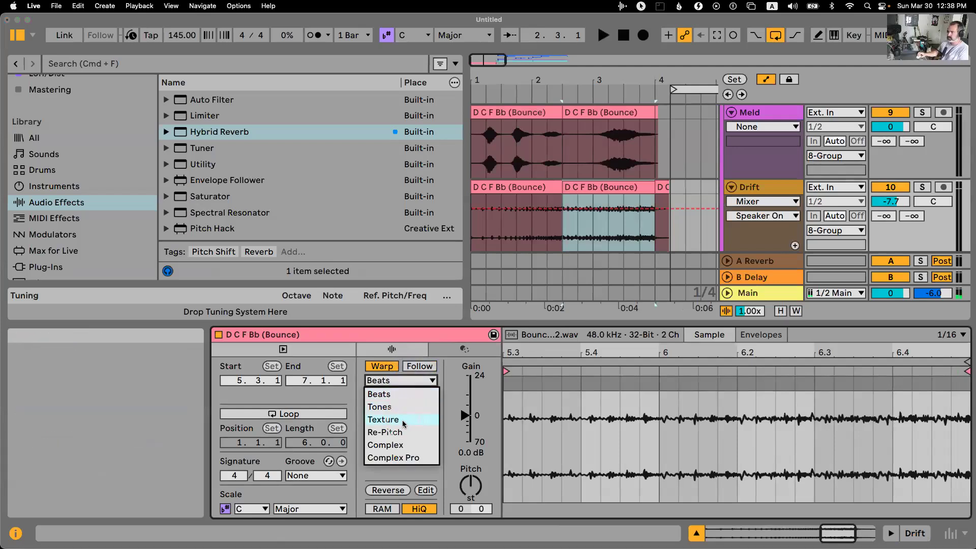
{"action": "left_click", "coordinate": [402, 420]}
{"action": "key", "text": "space"}
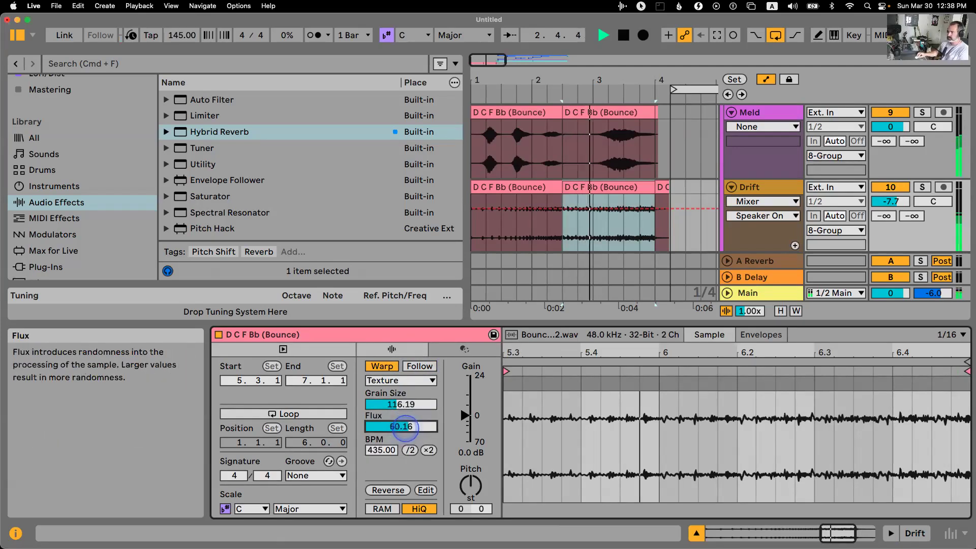
{"action": "key", "text": "shift+Tab"}
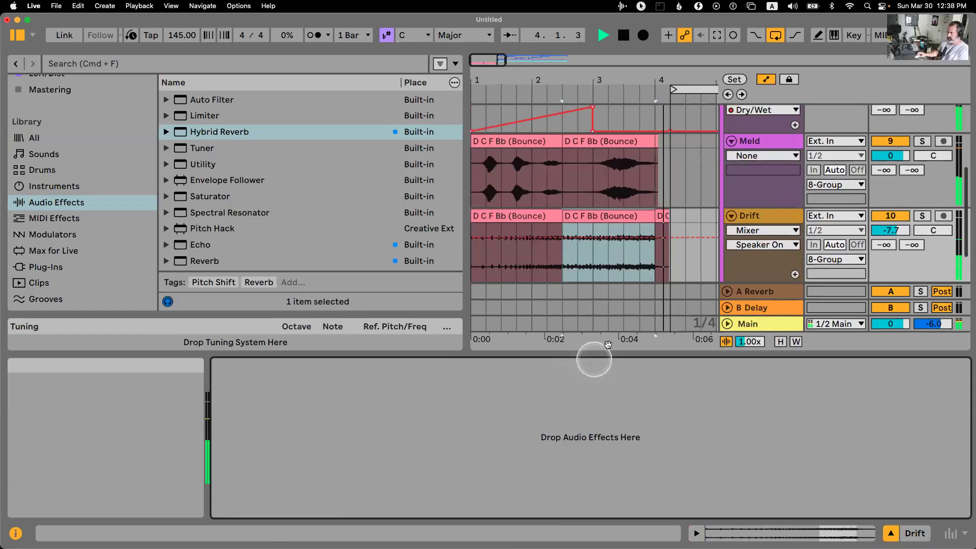
Fold the Drift, Meld and 8 Group tracks.
{"action": "left_click", "coordinate": [731, 215]}
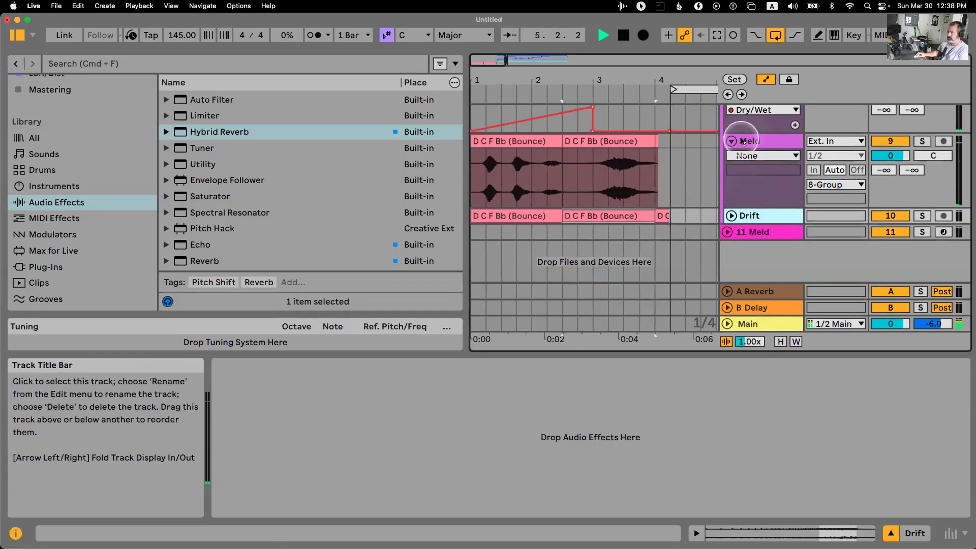
{"action": "left_click", "coordinate": [731, 140]}
{"action": "scroll", "coordinate": [690, 158], "scroll_direction": "up", "scroll_amount": 3}
{"action": "scroll", "coordinate": [690, 157], "scroll_direction": "right", "scroll_amount": 3}
{"action": "left_click", "coordinate": [762, 147]}
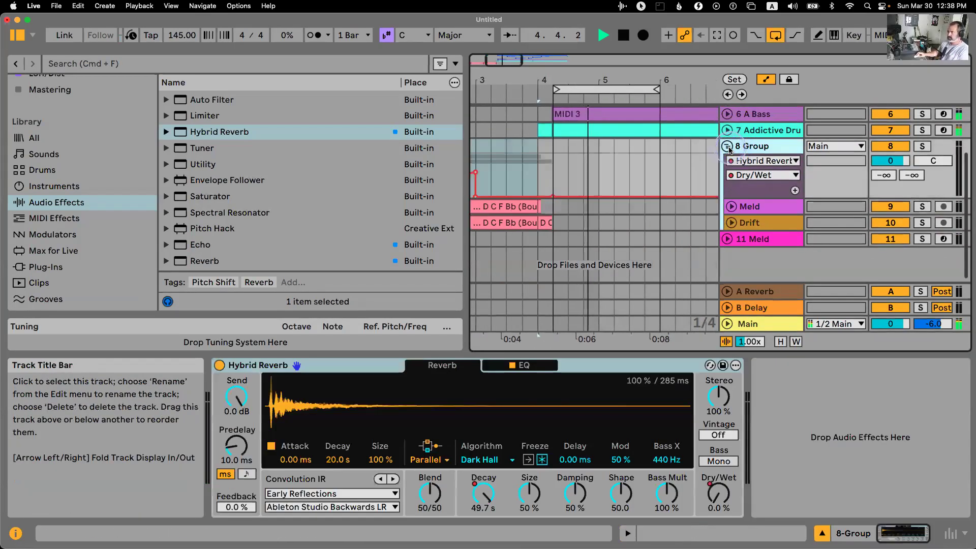
{"action": "left_click", "coordinate": [726, 147]}
Stop playback, zoom out to bars 1-17 and extend the loop end to bar 12.
{"action": "key", "text": "space"}
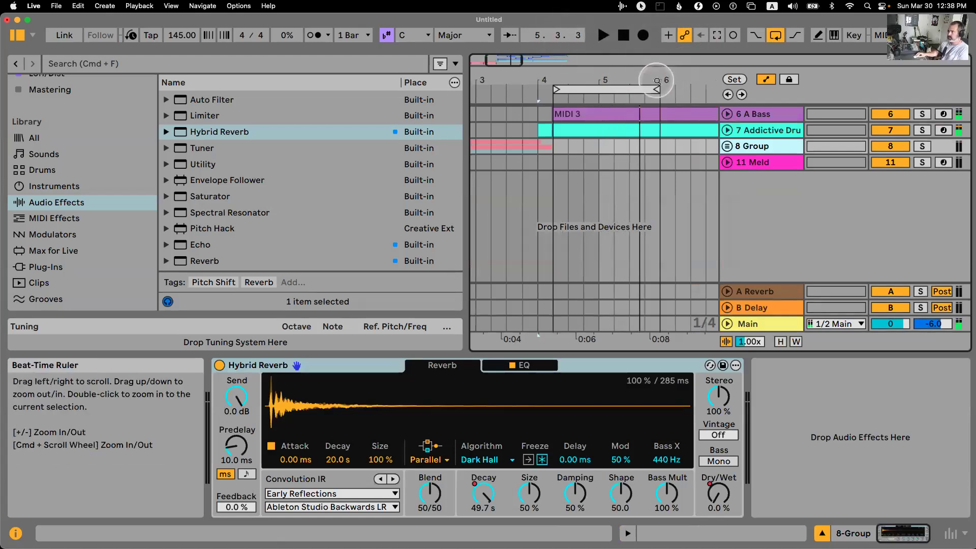
{"action": "key", "text": "minus"}
{"action": "key", "text": "minus"}
{"action": "left_click_drag", "start_coordinate": [606, 89], "coordinate": [621, 89]}
{"action": "scroll", "coordinate": [682, 233], "scroll_direction": "up", "scroll_amount": 3}
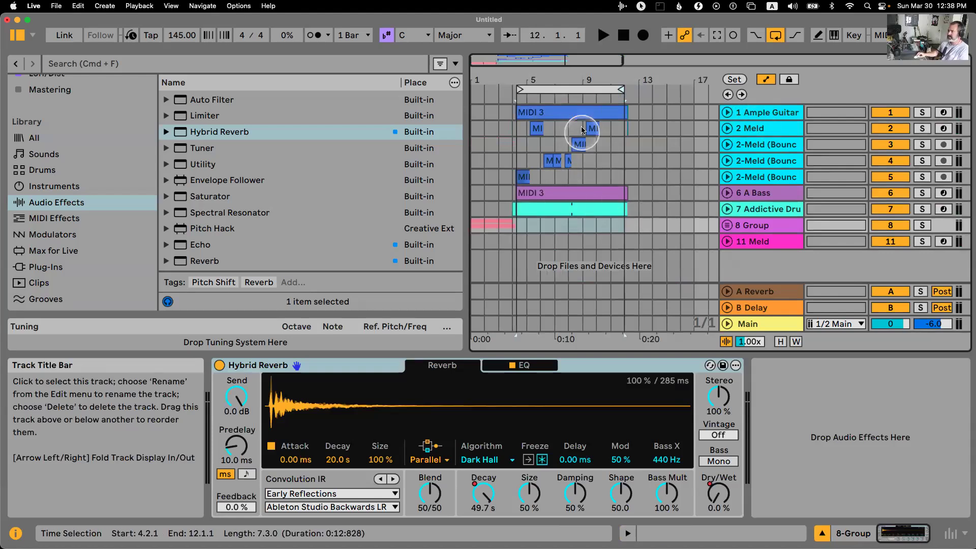
Audition the loop with the Addictive Drum track selected, then zoom in on bars 3 to 9.
{"action": "left_click", "coordinate": [476, 214]}
{"action": "key", "text": "space"}
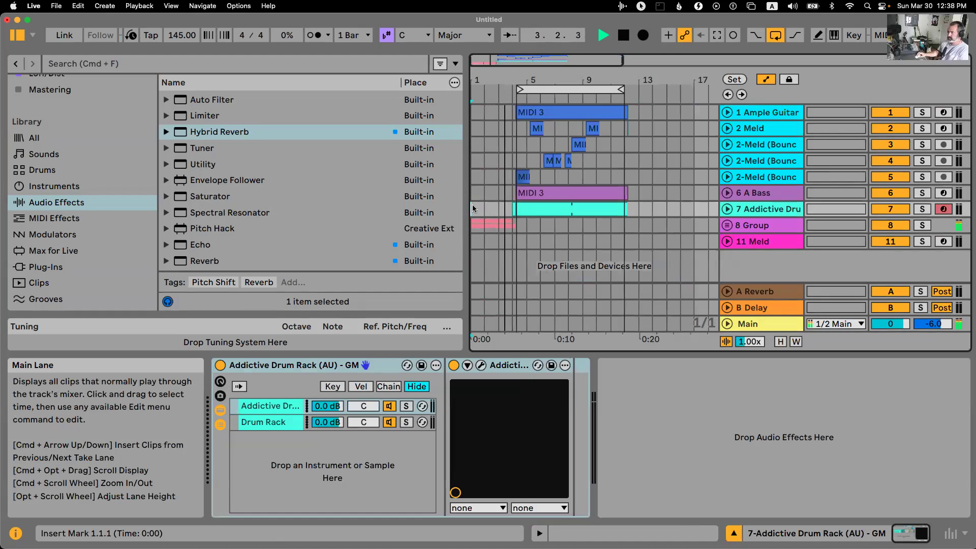
{"action": "key", "text": "space"}
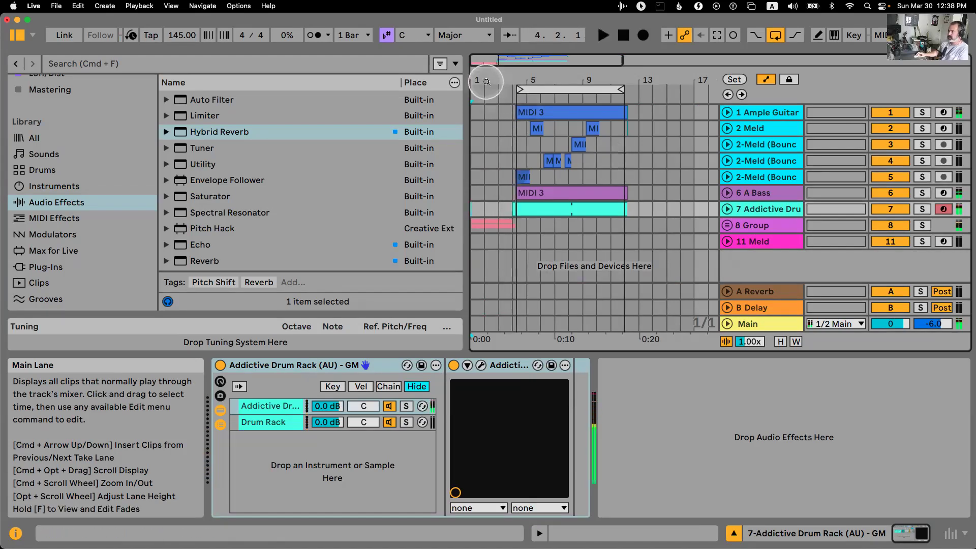
{"action": "left_click_drag", "start_coordinate": [483, 79], "coordinate": [484, 94]}
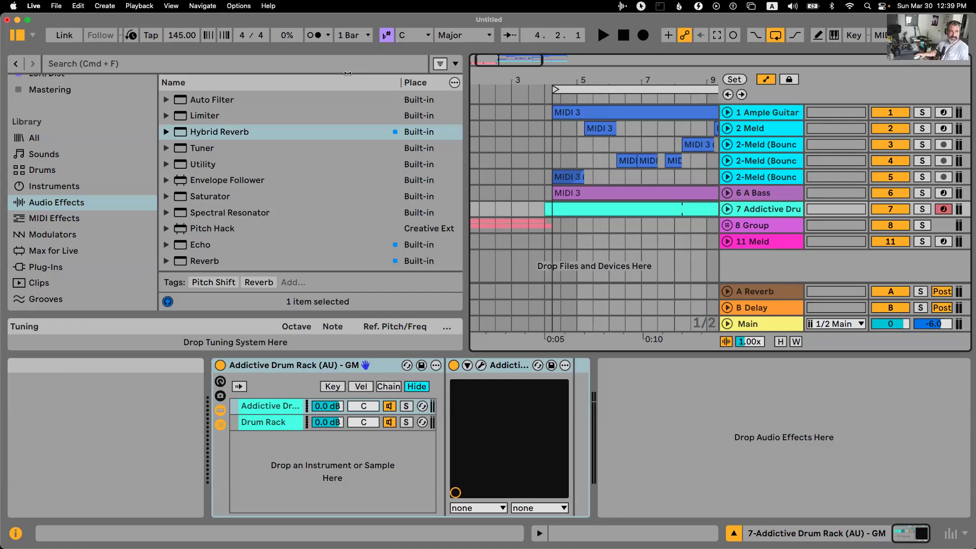
Check the 11 Meld track's Auto Filter filter type, leaving it unchanged.
{"action": "left_click", "coordinate": [759, 243]}
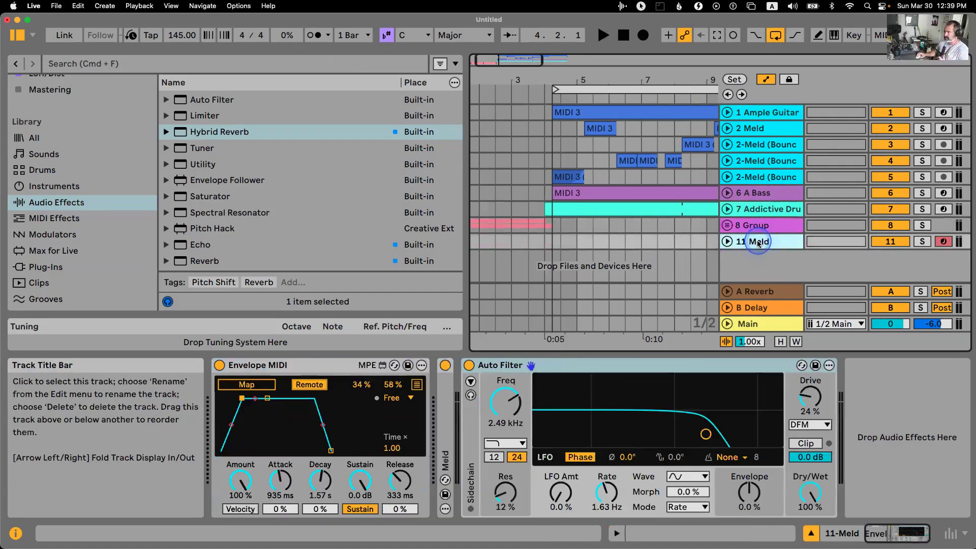
{"action": "left_click", "coordinate": [504, 442]}
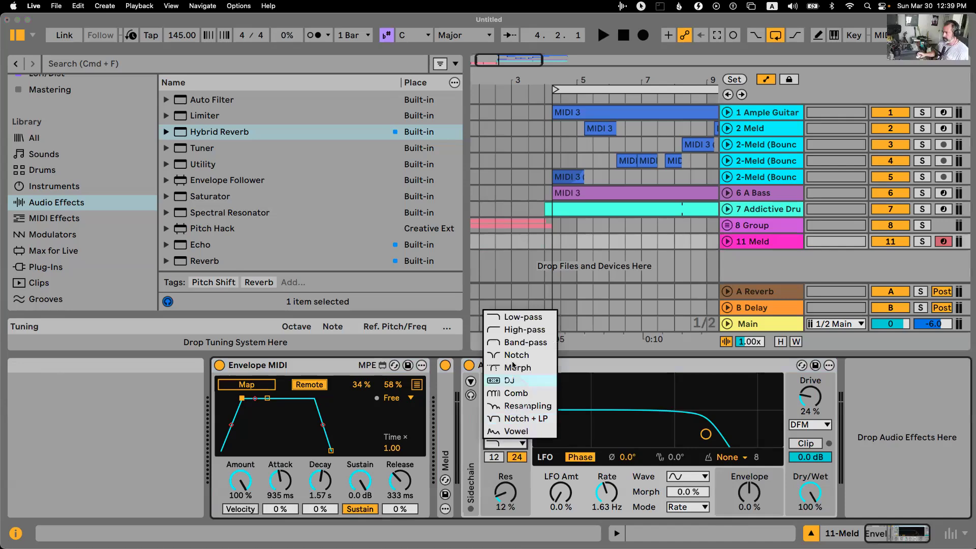
{"action": "left_click", "coordinate": [765, 154]}
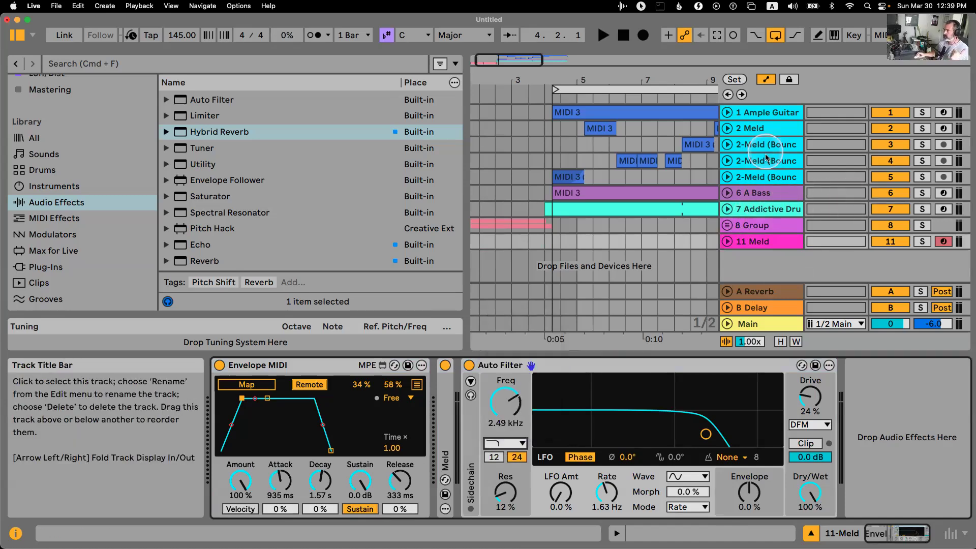
On 1 Ample Guitar, set the Roar Stage 1 filter type to Dispersion.
{"action": "left_click", "coordinate": [765, 112]}
{"action": "scroll", "coordinate": [698, 405], "scroll_direction": "left", "scroll_amount": 5}
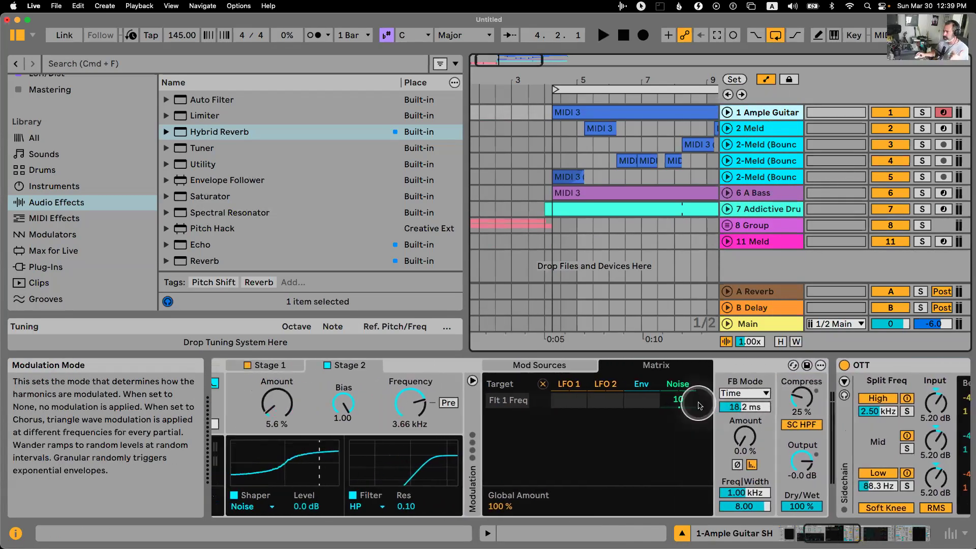
{"action": "scroll", "coordinate": [698, 401], "scroll_direction": "left", "scroll_amount": 3}
{"action": "left_click", "coordinate": [703, 364]}
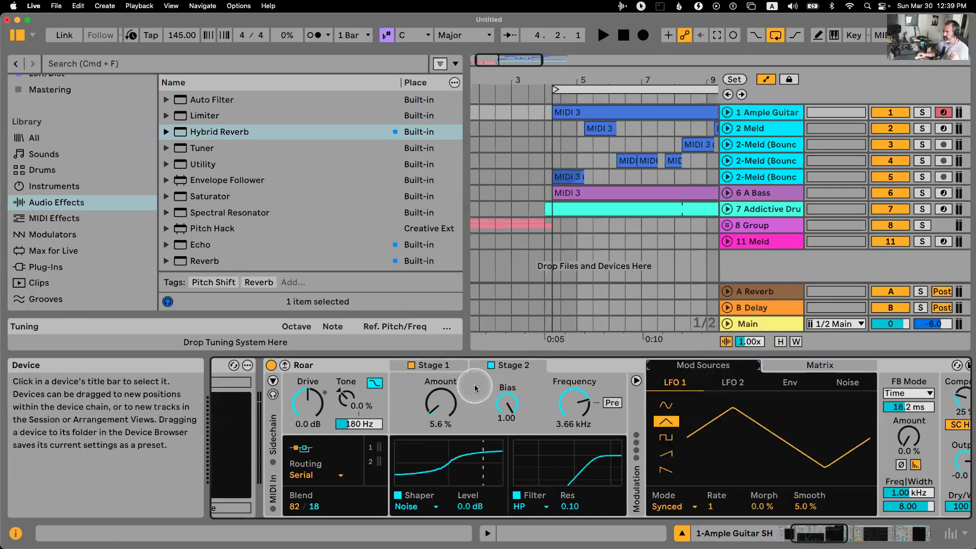
{"action": "left_click", "coordinate": [432, 365]}
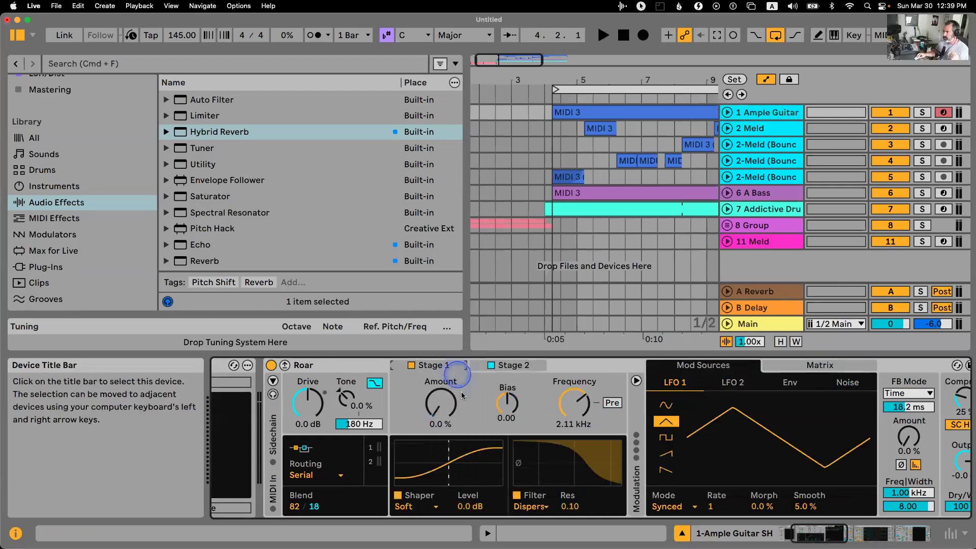
{"action": "left_click", "coordinate": [524, 506]}
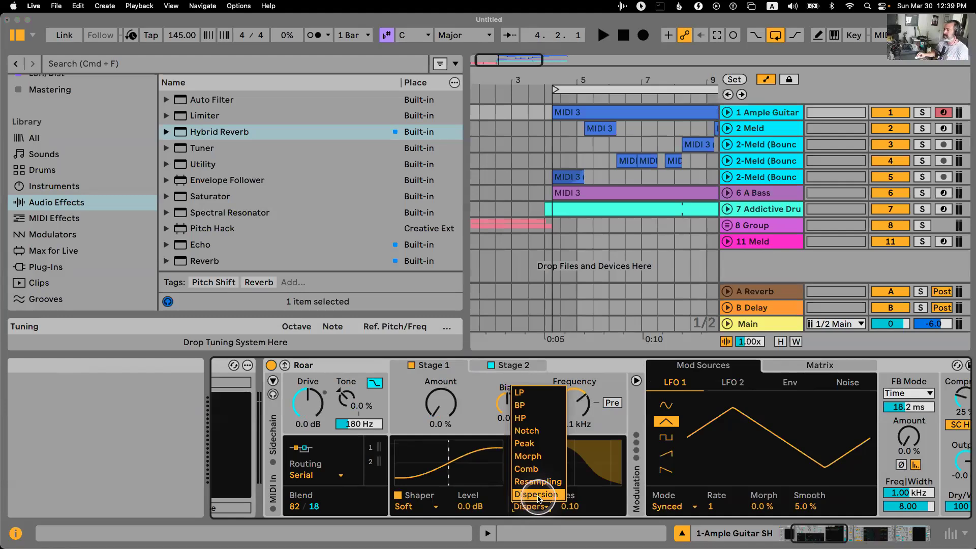
{"action": "left_click", "coordinate": [776, 249]}
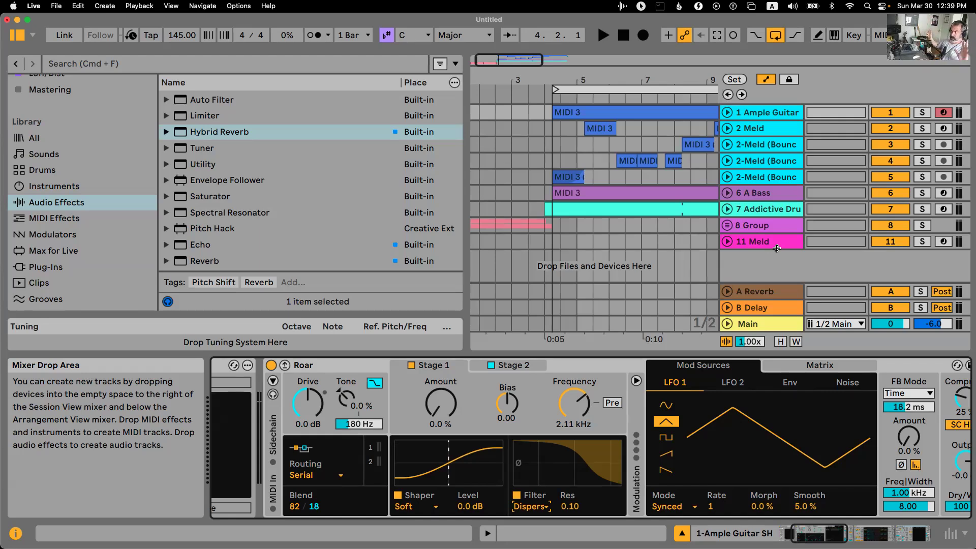
{"action": "left_click", "coordinate": [620, 368]}
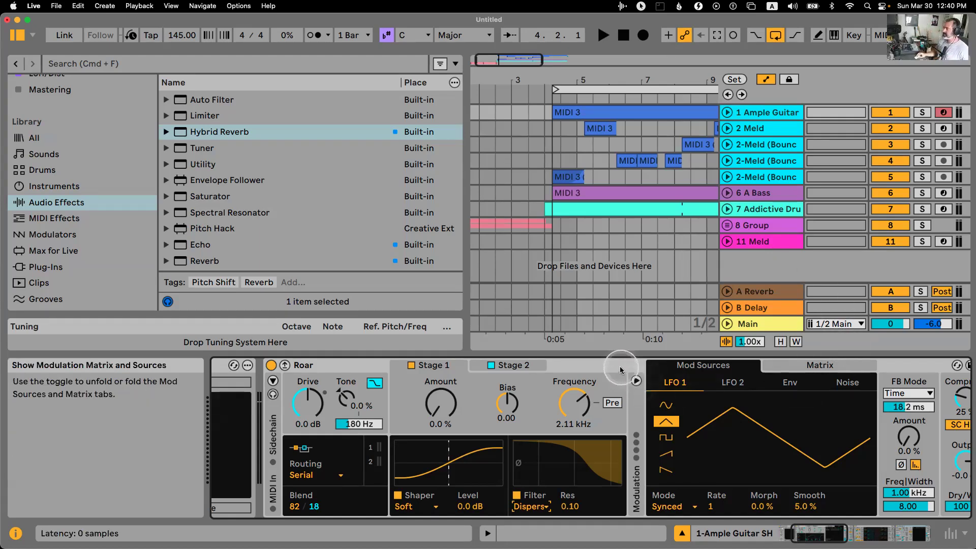
{"action": "key", "text": "Left"}
{"action": "left_click", "coordinate": [425, 365]}
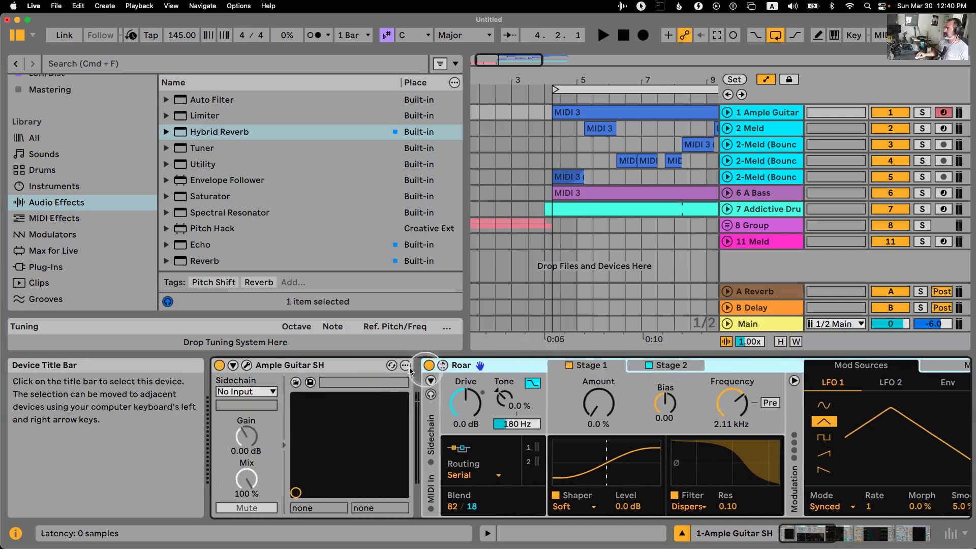
{"action": "left_click", "coordinate": [487, 364]}
{"action": "left_click", "coordinate": [656, 363]}
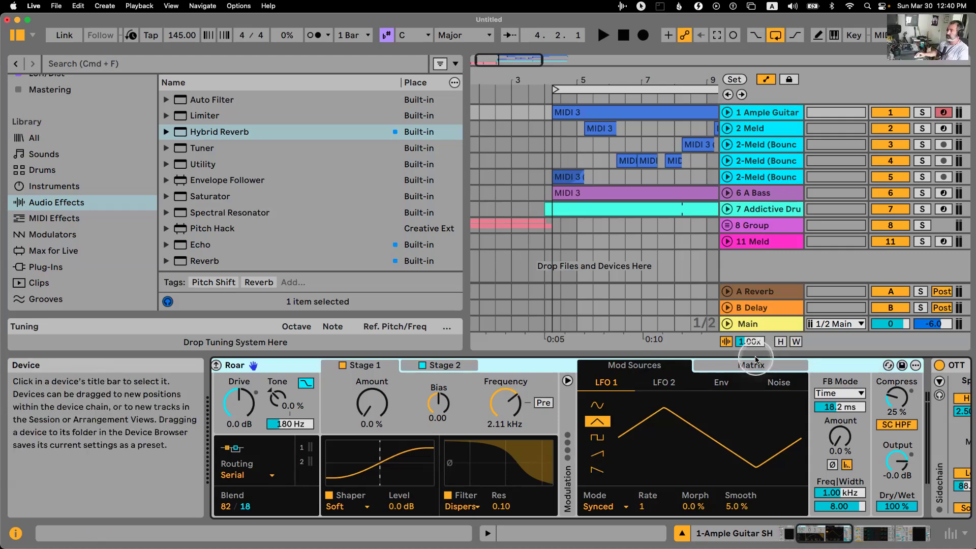
{"action": "scroll", "coordinate": [754, 244], "scroll_direction": "down", "scroll_amount": 2}
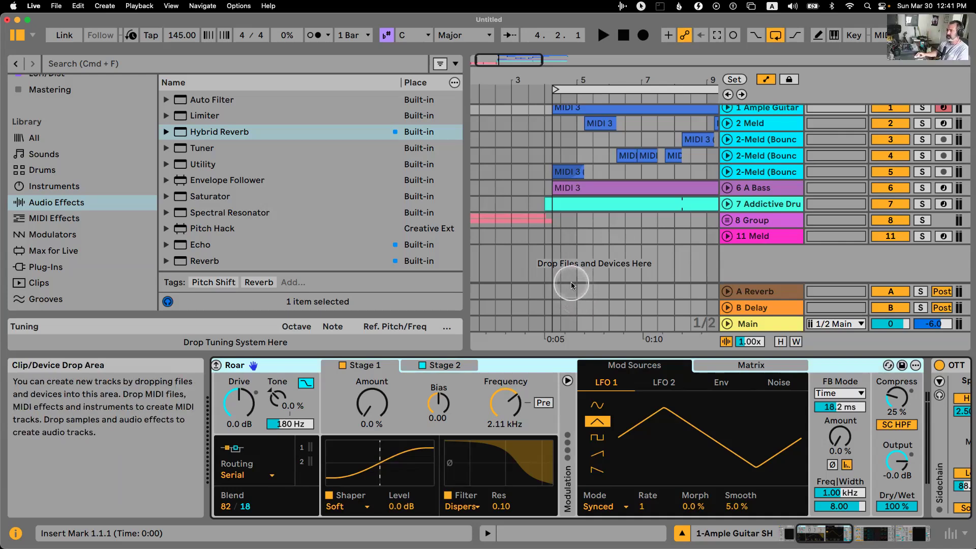
Inspect the context menus of the 2-Meld (Bounce) track and its MIDI 3 clip.
{"action": "right_click", "coordinate": [757, 156]}
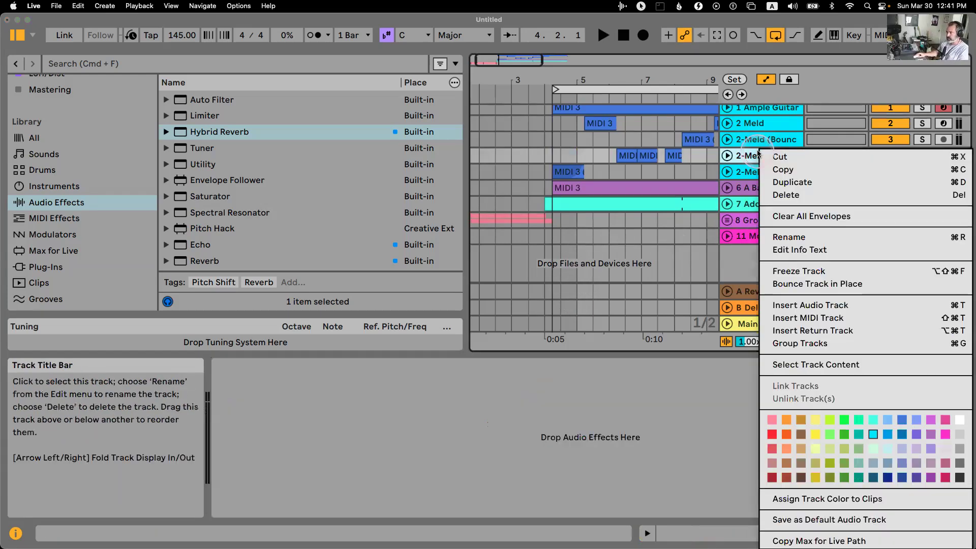
{"action": "left_click", "coordinate": [655, 153]}
{"action": "right_click", "coordinate": [654, 154]}
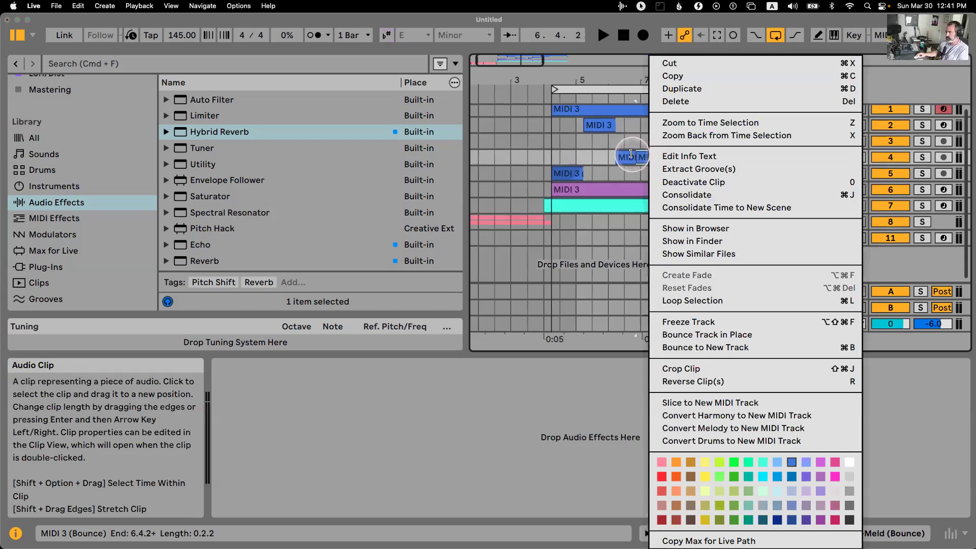
{"action": "left_click", "coordinate": [629, 154]}
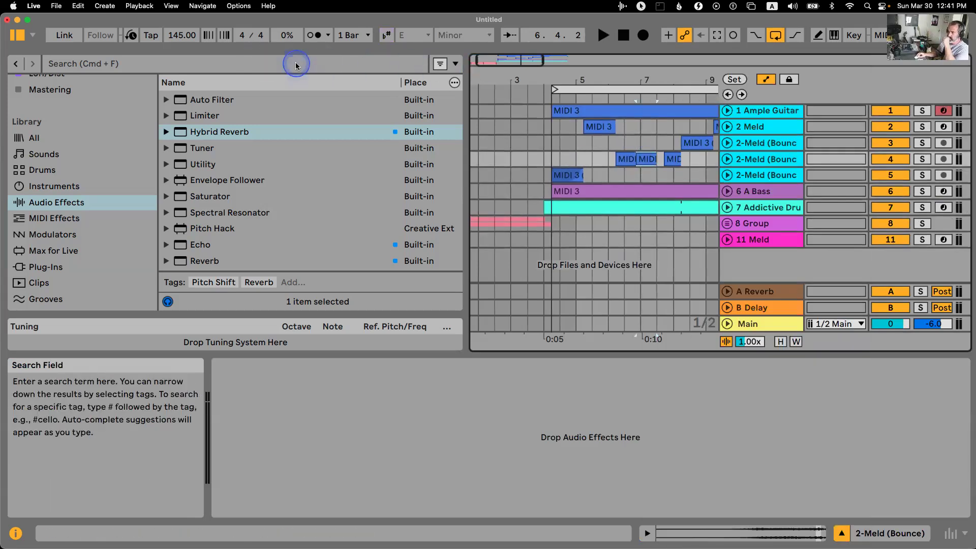
Toggle the browser's category filters and show the MIDI Effects category list.
{"action": "left_click", "coordinate": [264, 65]}
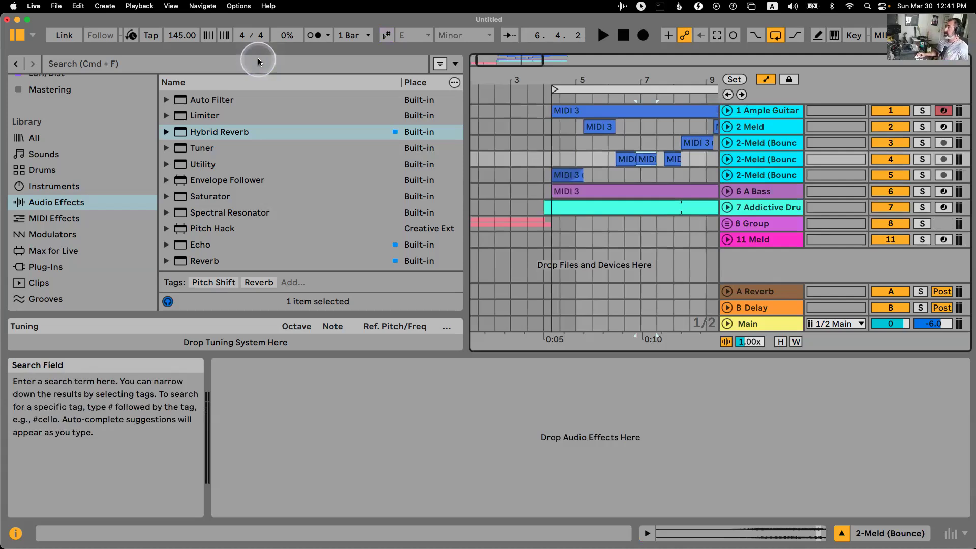
{"action": "left_click", "coordinate": [440, 64]}
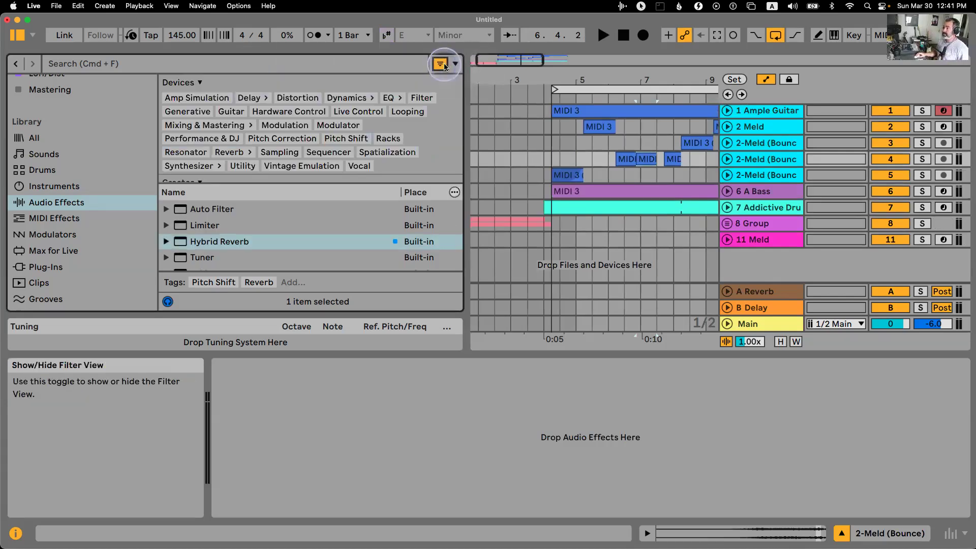
{"action": "left_click", "coordinate": [440, 64]}
{"action": "left_click", "coordinate": [455, 63]}
{"action": "key", "text": "Escape"}
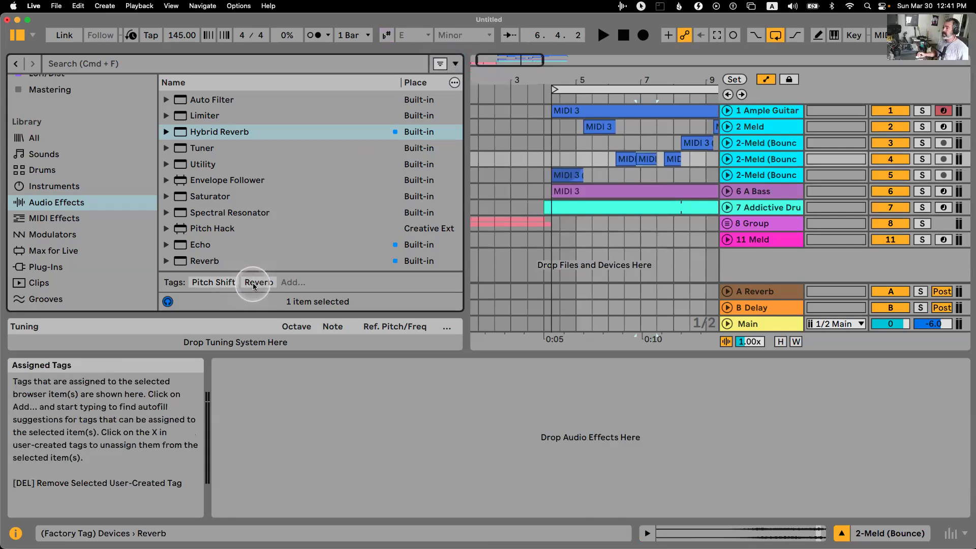
{"action": "right_click", "coordinate": [73, 218]}
{"action": "key", "text": "Escape"}
{"action": "scroll", "coordinate": [66, 203], "scroll_direction": "down", "scroll_amount": 10}
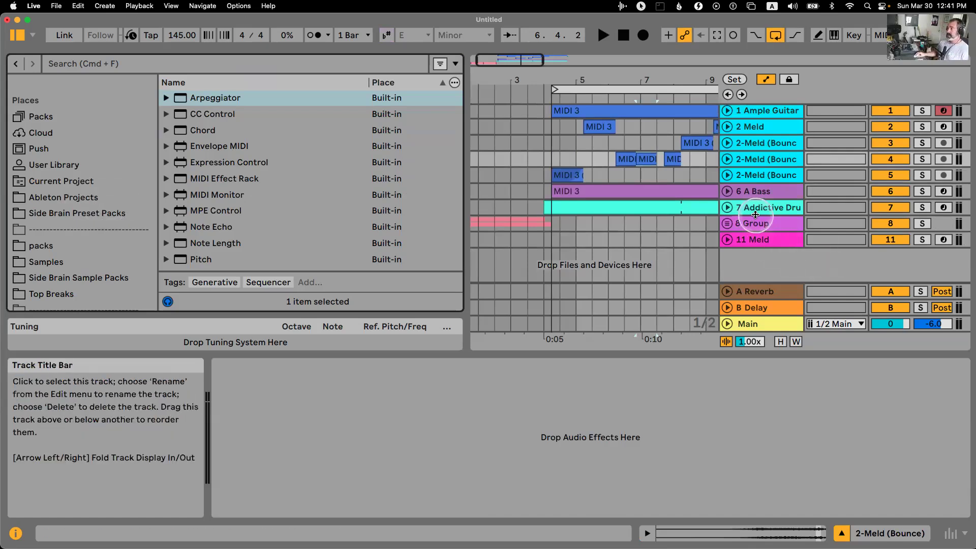
{"action": "scroll", "coordinate": [756, 223], "scroll_direction": "up", "scroll_amount": 1}
{"action": "left_click", "coordinate": [762, 176]}
{"action": "left_click", "coordinate": [727, 177]}
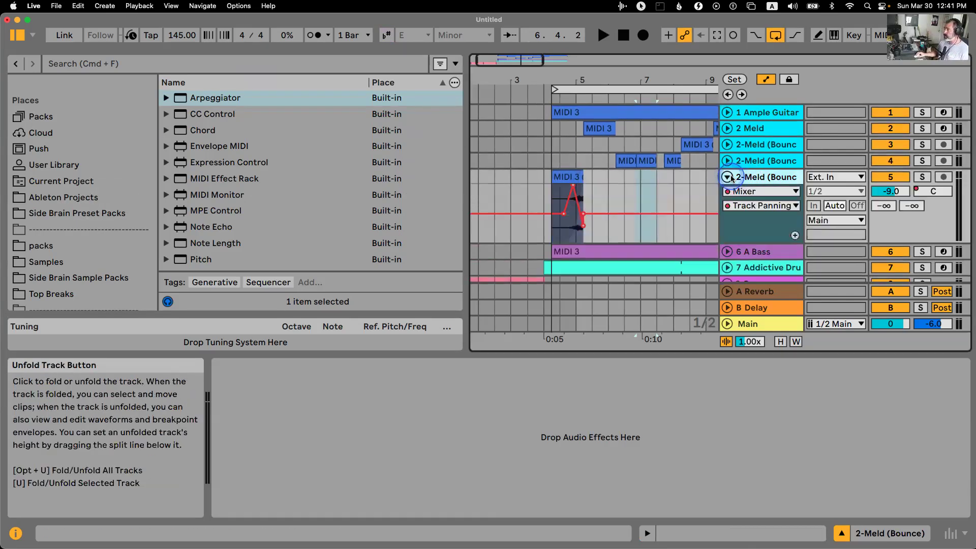
{"action": "left_click", "coordinate": [601, 214]}
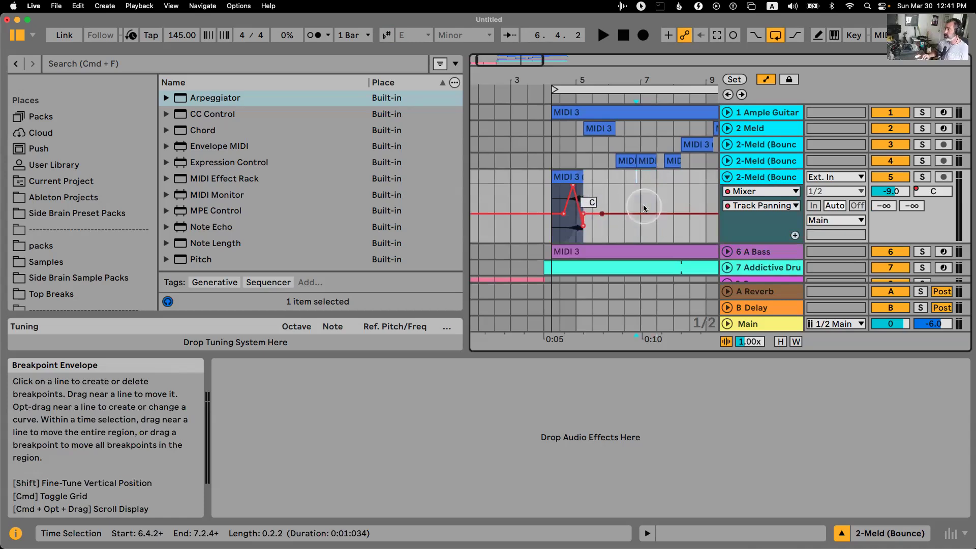
{"action": "left_click_drag", "start_coordinate": [602, 214], "coordinate": [606, 214]}
{"action": "key", "text": "Right"}
{"action": "key", "text": "Right"}
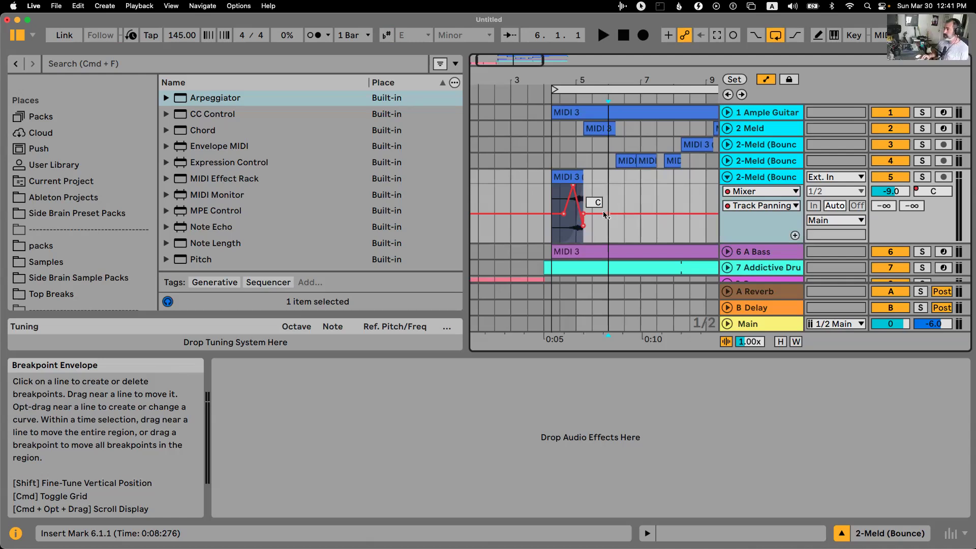
{"action": "key", "text": "Up"}
{"action": "key", "text": "Up"}
{"action": "key", "text": "Up"}
{"action": "key", "text": "Down"}
{"action": "key", "text": "Down"}
{"action": "key", "text": "Down"}
{"action": "key", "text": "Down"}
{"action": "key", "text": "Down"}
{"action": "key", "text": "Right"}
{"action": "key", "text": "Right"}
{"action": "key", "text": "Right"}
{"action": "key", "text": "Right"}
{"action": "key", "text": "Up"}
{"action": "key", "text": "Up"}
{"action": "key", "text": "Up"}
{"action": "key", "text": "Down"}
{"action": "key", "text": "Down"}
{"action": "key", "text": "Down"}
{"action": "key", "text": "Down"}
{"action": "key", "text": "Down"}
{"action": "key", "text": "Down"}
{"action": "key", "text": "Down"}
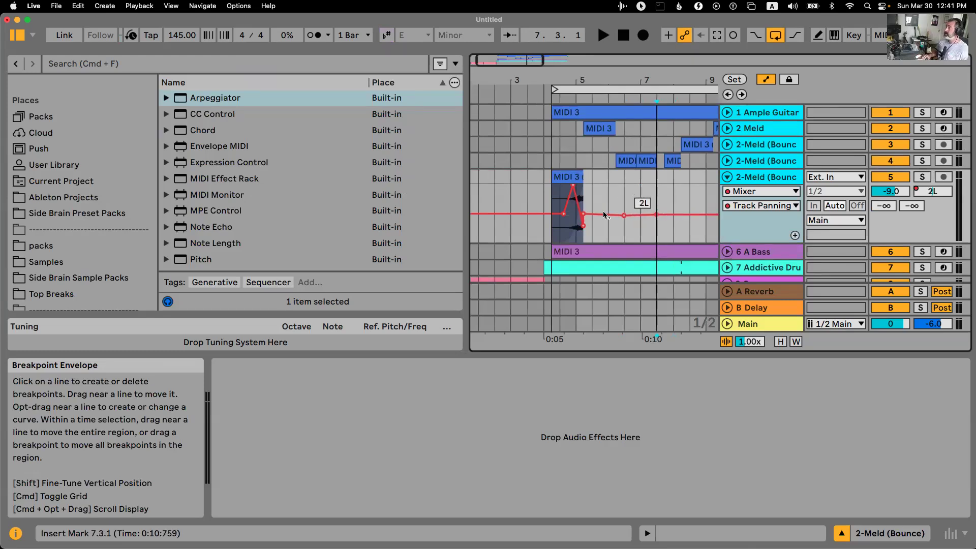
{"action": "key", "text": "Down"}
{"action": "key", "text": "Down"}
{"action": "key", "text": "Down"}
{"action": "key", "text": "Down"}
{"action": "key", "text": "Down"}
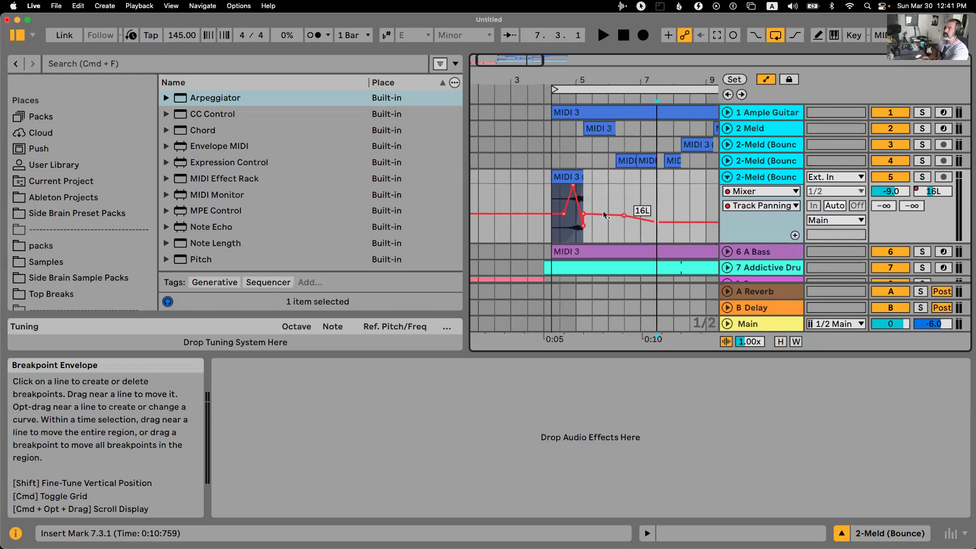
{"action": "key", "text": "Up"}
{"action": "key", "text": "Up"}
{"action": "key", "text": "Up"}
{"action": "key", "text": "Up"}
{"action": "key", "text": "Up"}
{"action": "key", "text": "Up"}
{"action": "key", "text": "Up"}
{"action": "key", "text": "Up"}
{"action": "key", "text": "Up"}
{"action": "key", "text": "Up"}
{"action": "key", "text": "Up"}
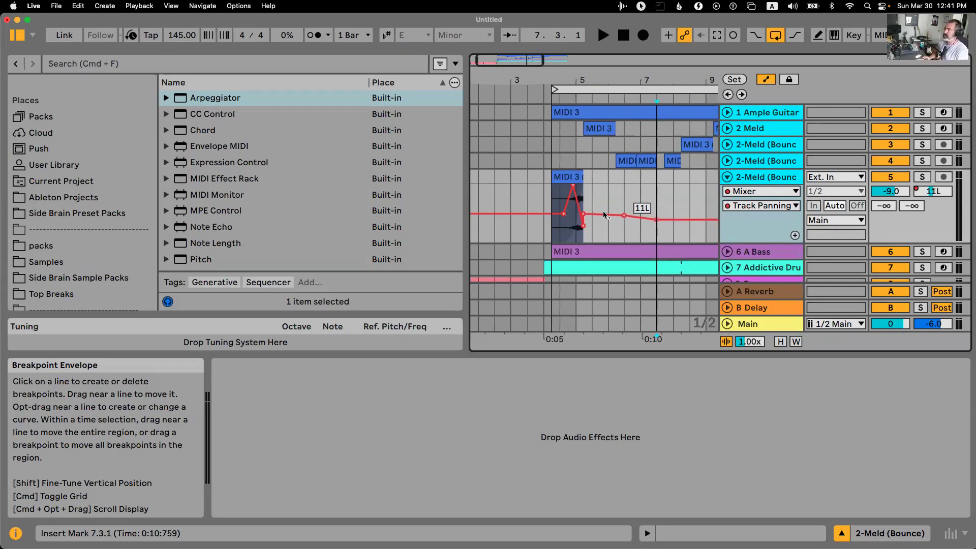
{"action": "key", "text": "Up"}
{"action": "key", "text": "Up"}
{"action": "key", "text": "Up"}
{"action": "key", "text": "Up"}
{"action": "key", "text": "Up"}
{"action": "key", "text": "Up"}
{"action": "key", "text": "Up"}
{"action": "key", "text": "Right"}
{"action": "key", "text": "Down"}
{"action": "key", "text": "Down"}
{"action": "key", "text": "Down"}
{"action": "key", "text": "Down"}
{"action": "key", "text": "Down"}
{"action": "key", "text": "Down"}
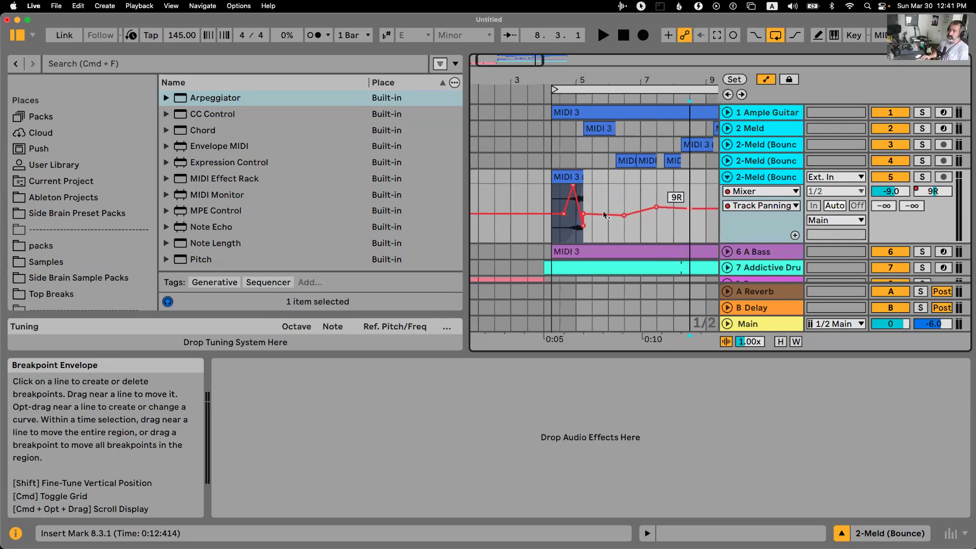
{"action": "key", "text": "Down"}
{"action": "key", "text": "Down"}
{"action": "key", "text": "Down"}
{"action": "key", "text": "Down"}
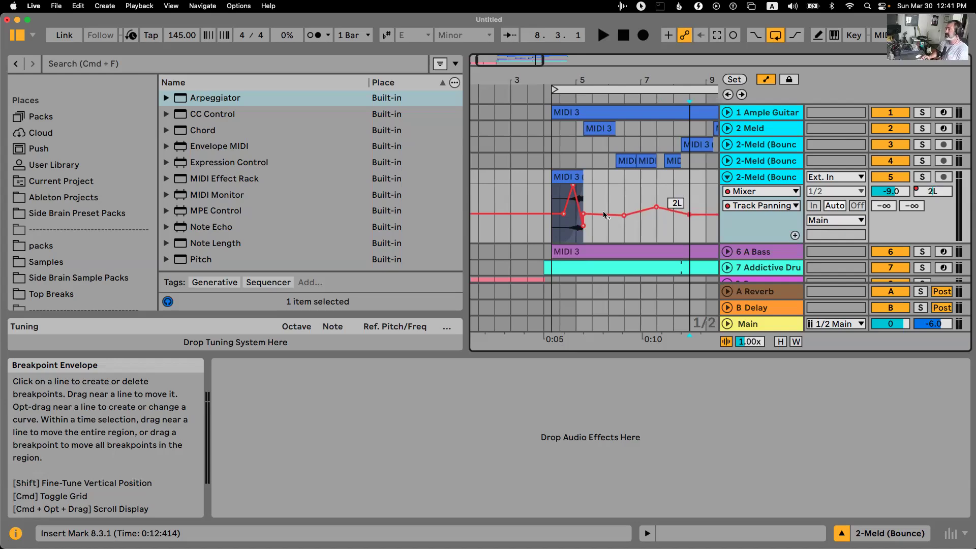
{"action": "key", "text": "Right"}
{"action": "key", "text": "Up"}
{"action": "key", "text": "Up"}
{"action": "key", "text": "Up"}
{"action": "key", "text": "Up"}
{"action": "key", "text": "Up"}
{"action": "key", "text": "Up"}
{"action": "key", "text": "Up"}
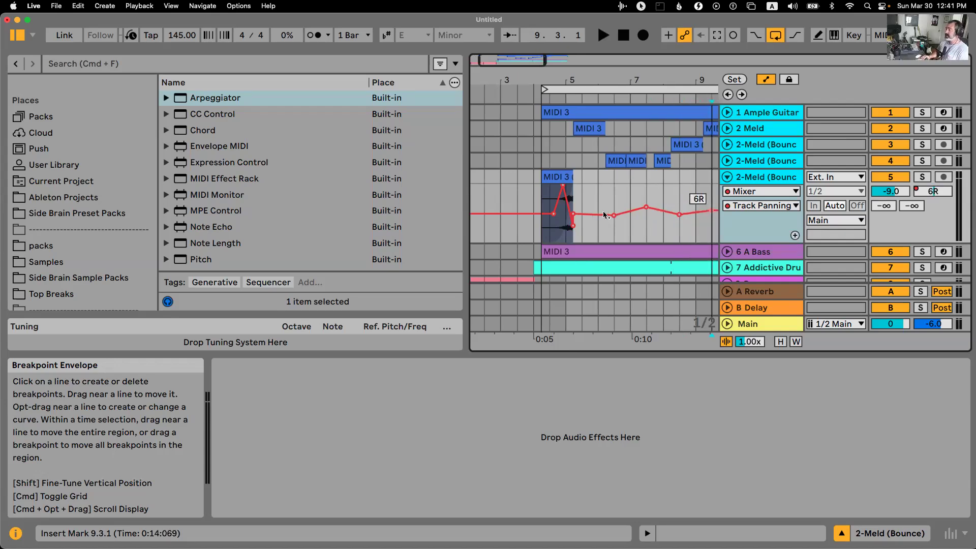
{"action": "key", "text": "Right"}
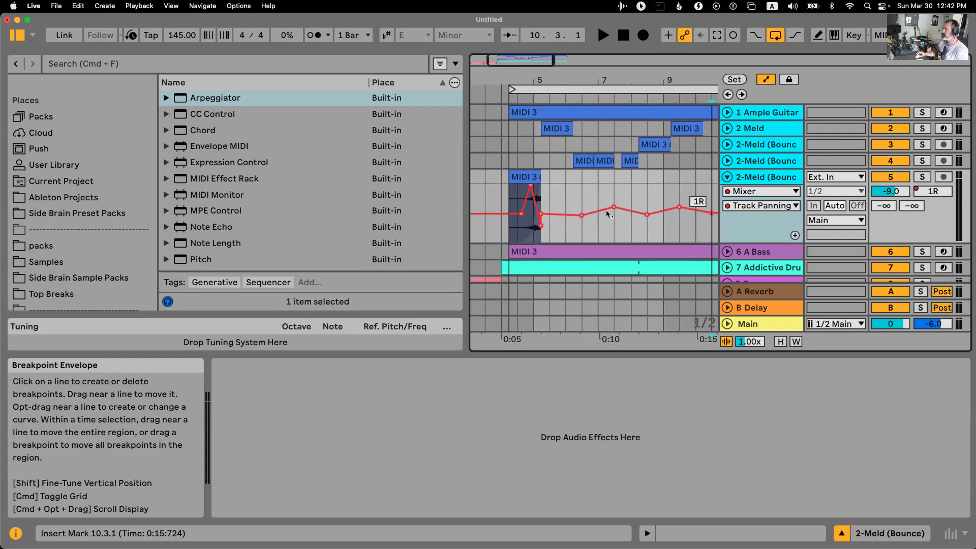
{"action": "left_click", "coordinate": [614, 205]}
{"action": "left_click", "coordinate": [647, 215]}
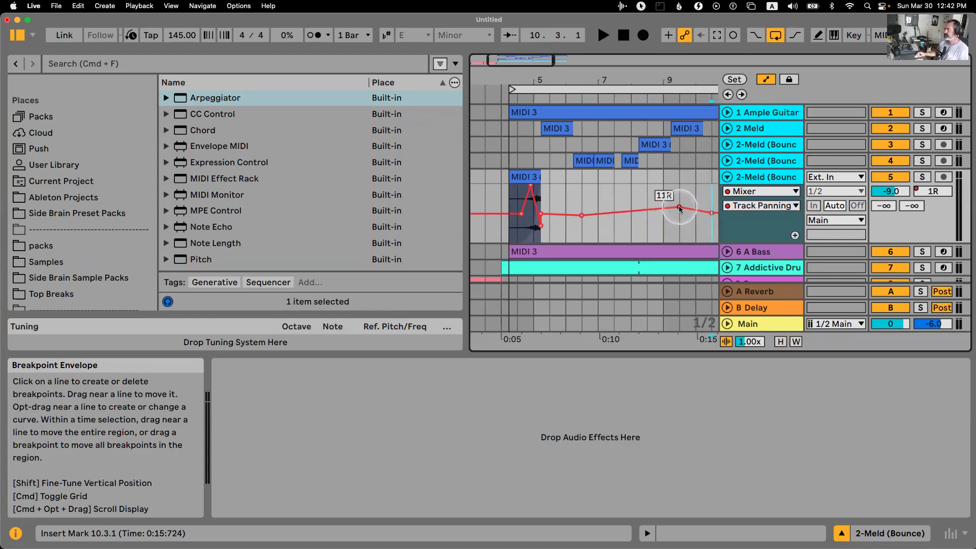
{"action": "left_click", "coordinate": [711, 213]}
{"action": "left_click", "coordinate": [679, 206]}
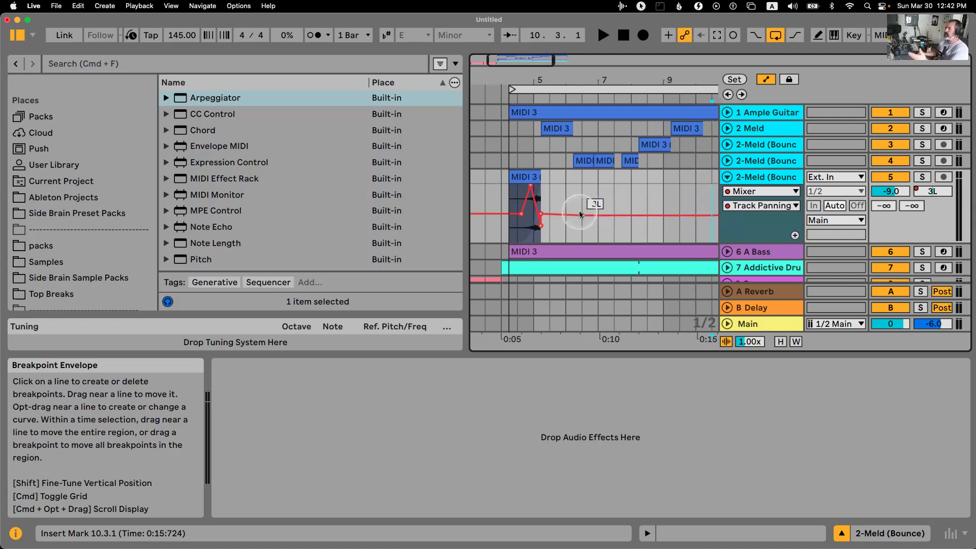
{"action": "left_click", "coordinate": [581, 213]}
{"action": "scroll", "coordinate": [609, 206], "scroll_direction": "left", "scroll_amount": 3}
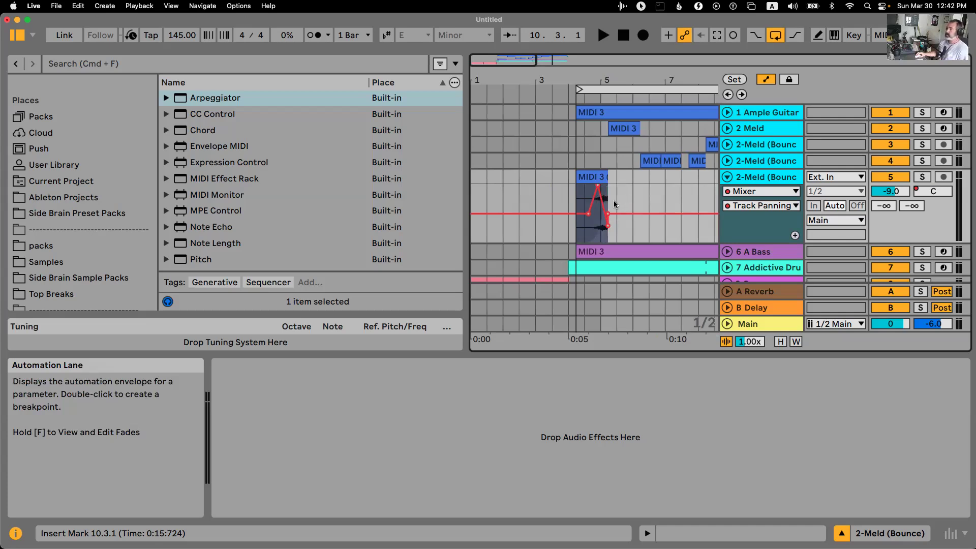
{"action": "left_click", "coordinate": [729, 178]}
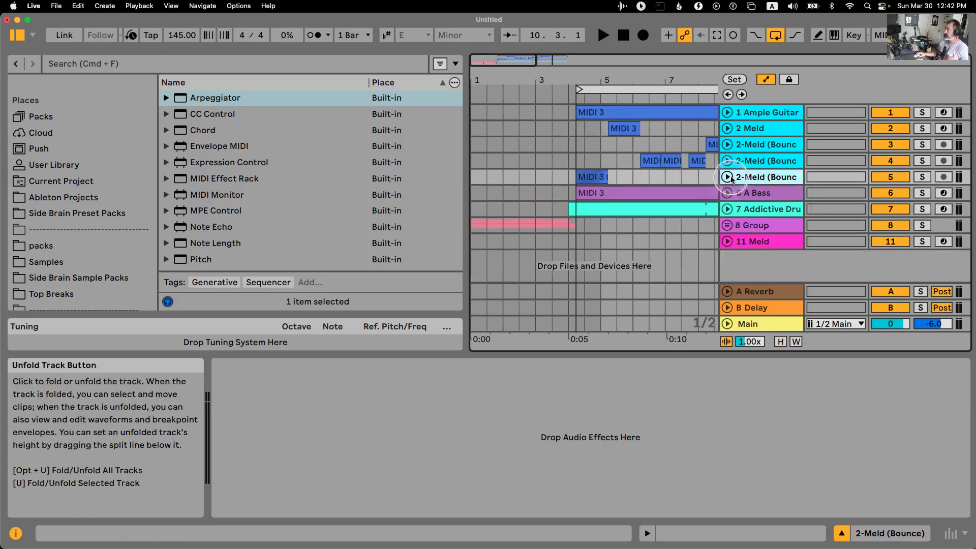
{"action": "left_click_drag", "start_coordinate": [605, 80], "coordinate": [540, 80]}
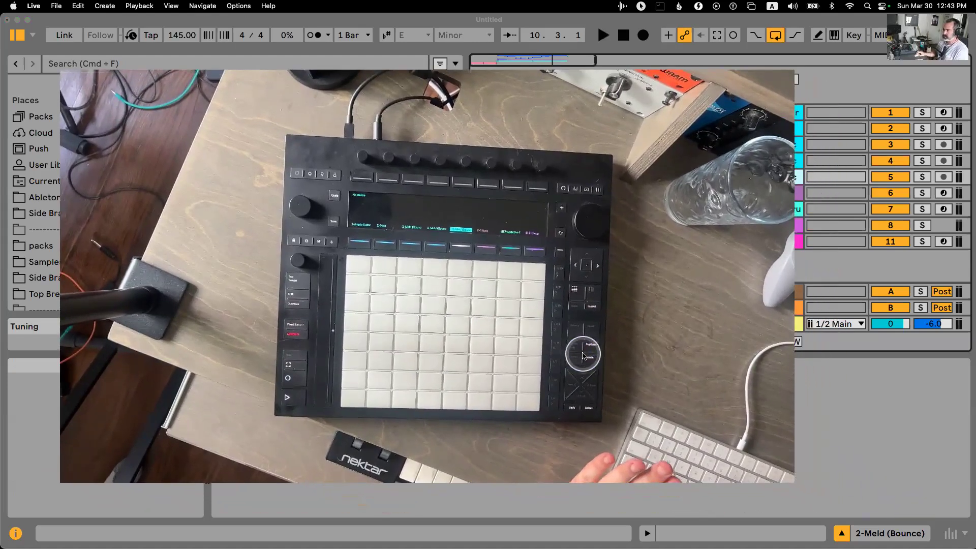
Move the Notes window aside, then return to Live's Session View.
{"action": "left_click_drag", "start_coordinate": [794, 482], "coordinate": [905, 503]}
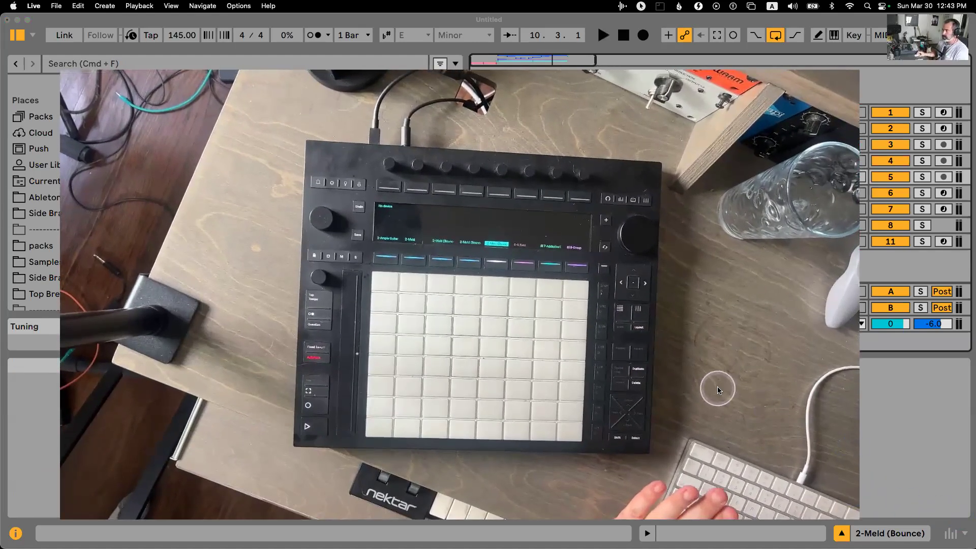
{"action": "left_click_drag", "start_coordinate": [714, 388], "coordinate": [627, 320]}
{"action": "key", "text": "super+Tab"}
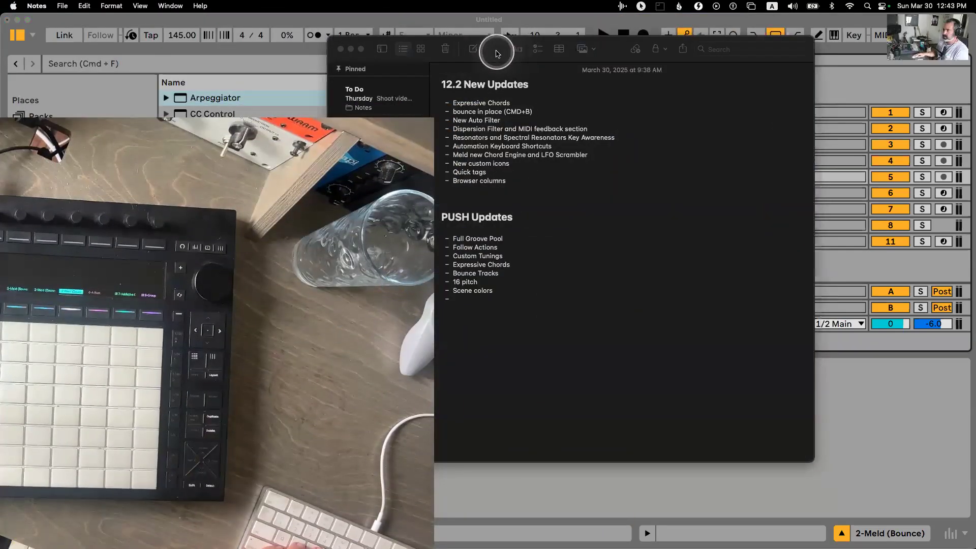
{"action": "left_click_drag", "start_coordinate": [495, 54], "coordinate": [628, 40]}
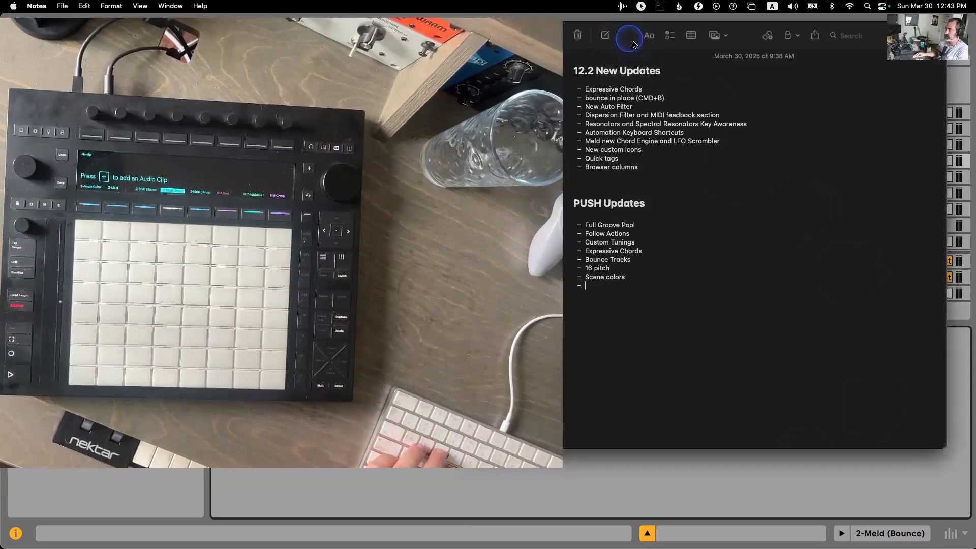
{"action": "left_click_drag", "start_coordinate": [626, 59], "coordinate": [637, 167]}
{"action": "left_click", "coordinate": [767, 170]}
{"action": "key", "text": "Tab"}
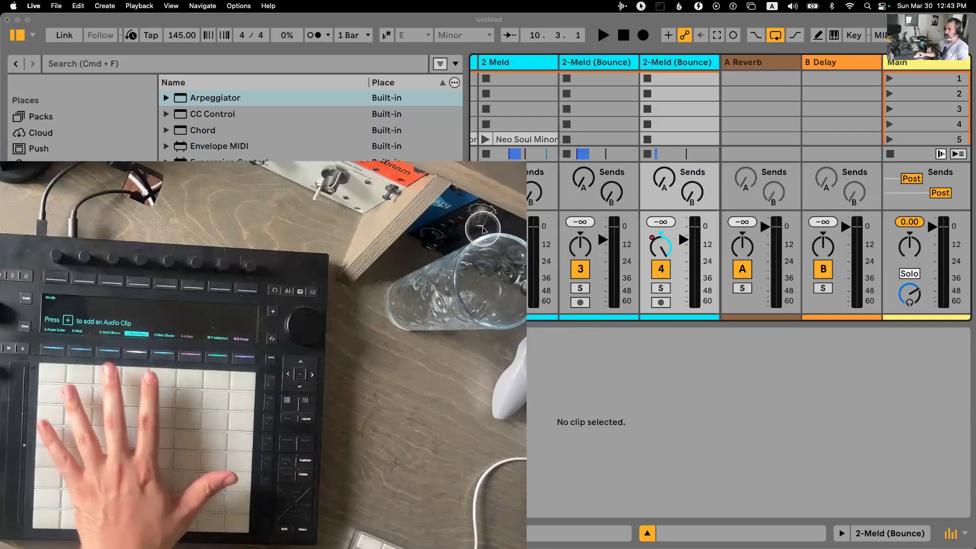
Create an empty one-bar MIDI clip in scene 2 of the 2 Meld track.
{"action": "scroll", "coordinate": [674, 107], "scroll_direction": "left", "scroll_amount": 1}
{"action": "scroll", "coordinate": [674, 108], "scroll_direction": "left", "scroll_amount": 1}
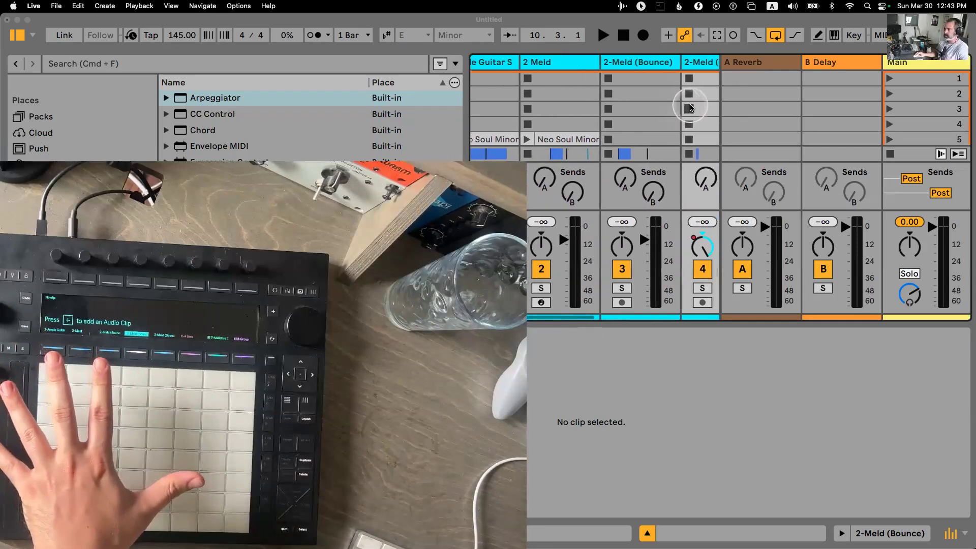
{"action": "scroll", "coordinate": [678, 99], "scroll_direction": "right", "scroll_amount": 3}
{"action": "left_click", "coordinate": [605, 92]}
{"action": "scroll", "coordinate": [605, 92], "scroll_direction": "left", "scroll_amount": 2}
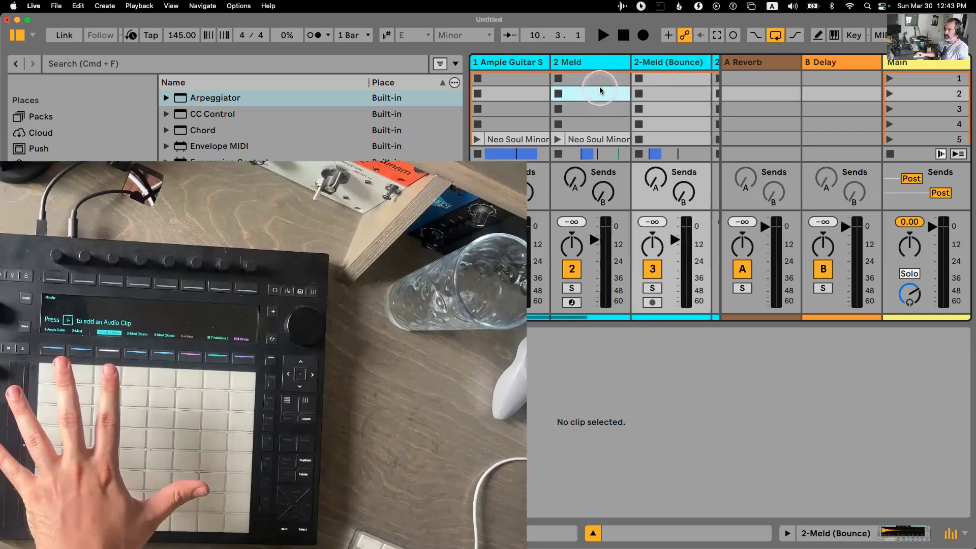
{"action": "double_click", "coordinate": [590, 93]}
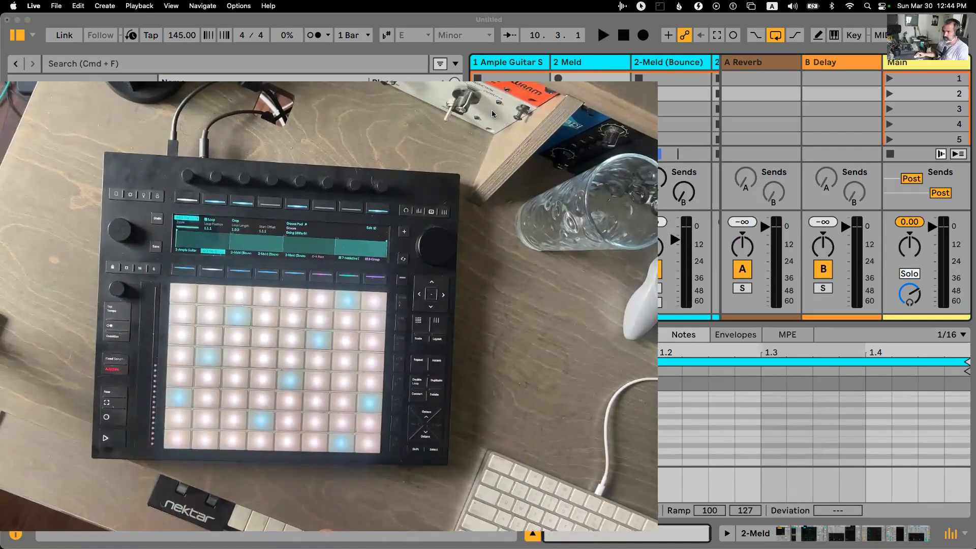
{"action": "left_click_drag", "start_coordinate": [653, 531], "coordinate": [752, 547]}
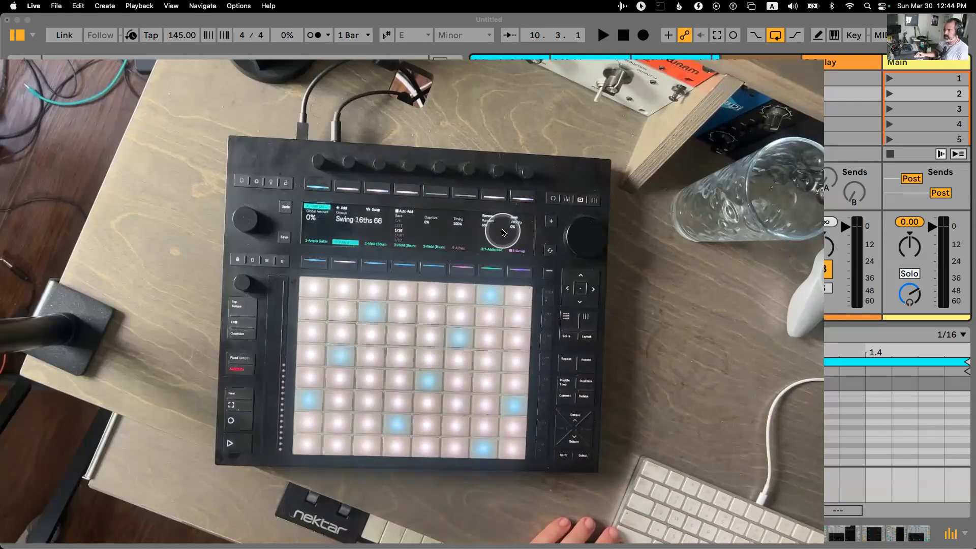
{"action": "left_click_drag", "start_coordinate": [525, 235], "coordinate": [672, 241]}
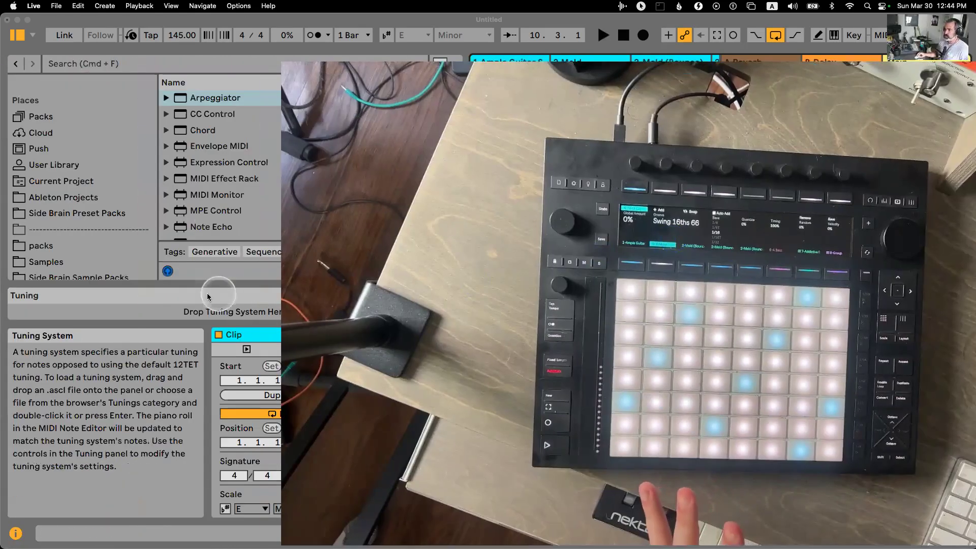
{"action": "left_click_drag", "start_coordinate": [609, 229], "coordinate": [672, 237]}
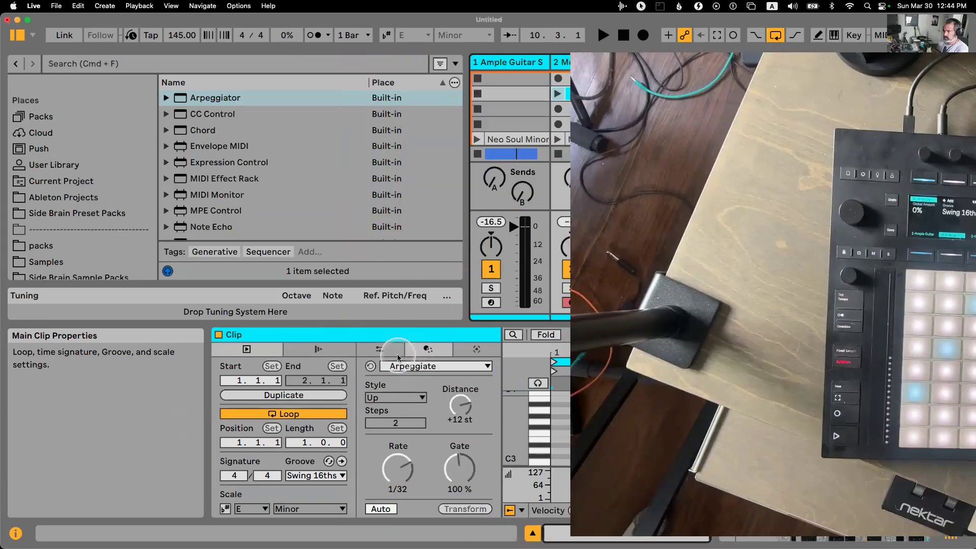
Browse grooves from the clip's Pitch and Time tools, showing the Groove Pool and hiding Tuning.
{"action": "left_click", "coordinate": [380, 349]}
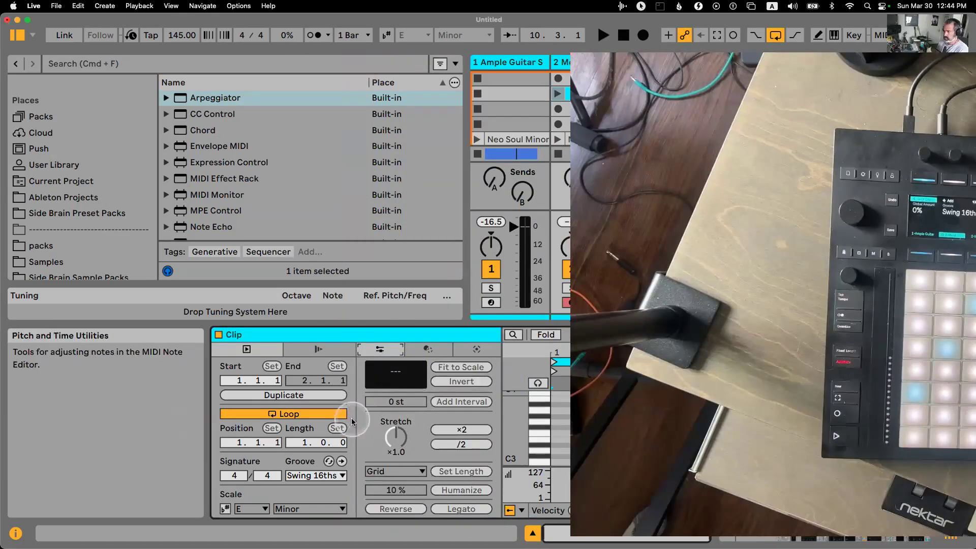
{"action": "left_click", "coordinate": [328, 461]}
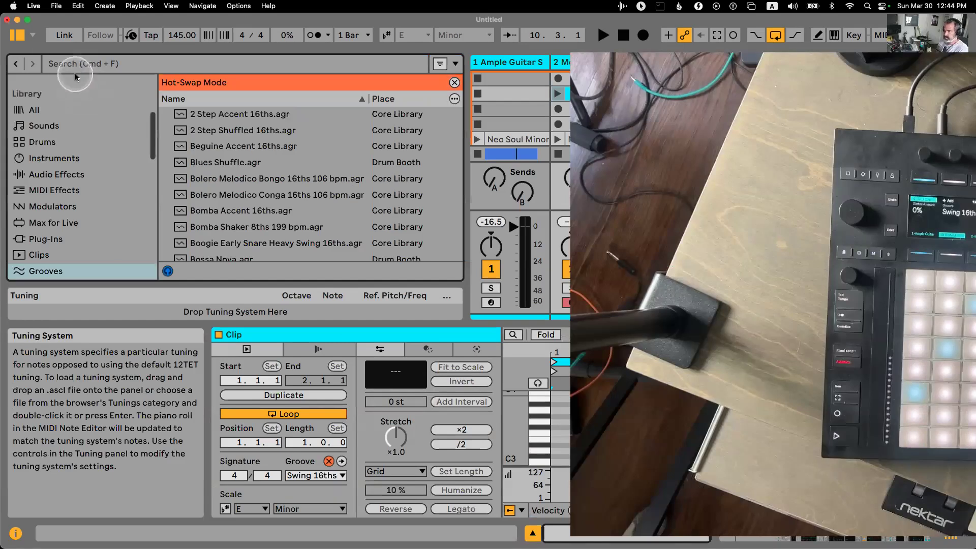
{"action": "left_click", "coordinate": [32, 35]}
{"action": "left_click", "coordinate": [47, 63]}
{"action": "left_click", "coordinate": [33, 35]}
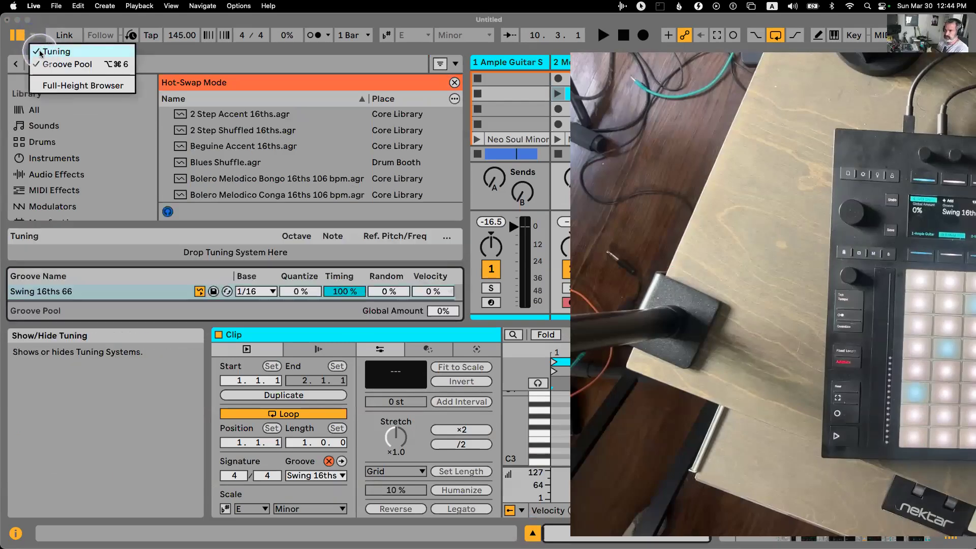
{"action": "left_click", "coordinate": [48, 19]}
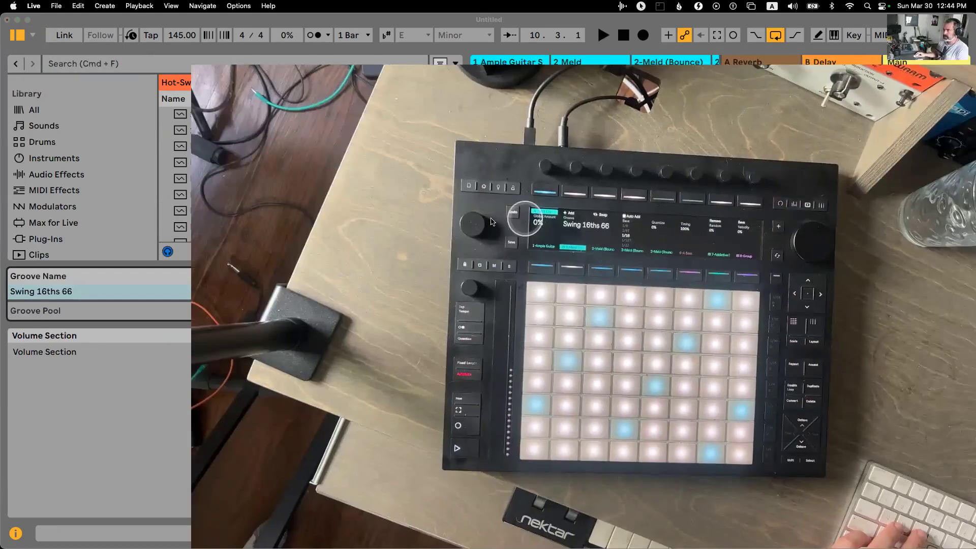
Open the 12.2 New Updates note in the Notes app.
{"action": "key", "text": "super+Tab"}
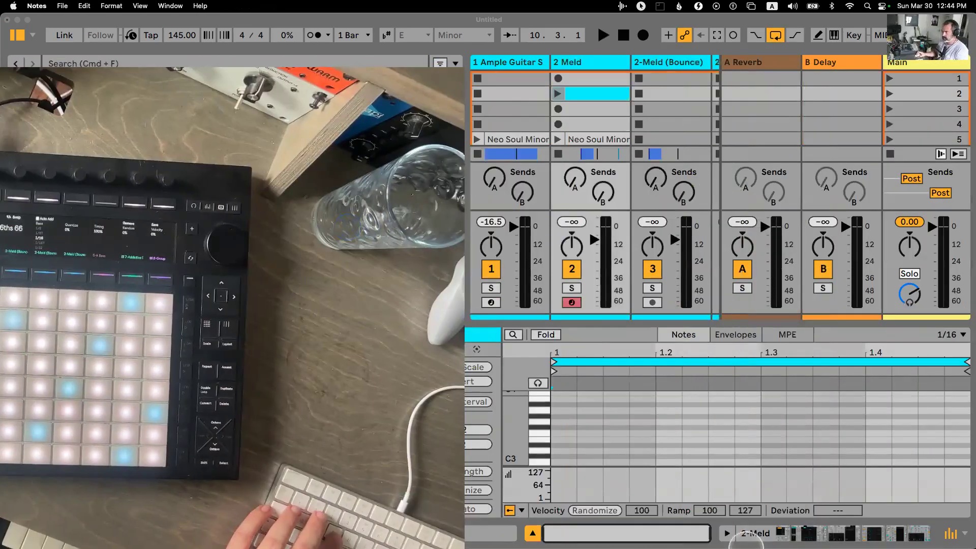
{"action": "mouse_move", "coordinate": [752, 541]}
{"action": "left_click", "coordinate": [511, 535]}
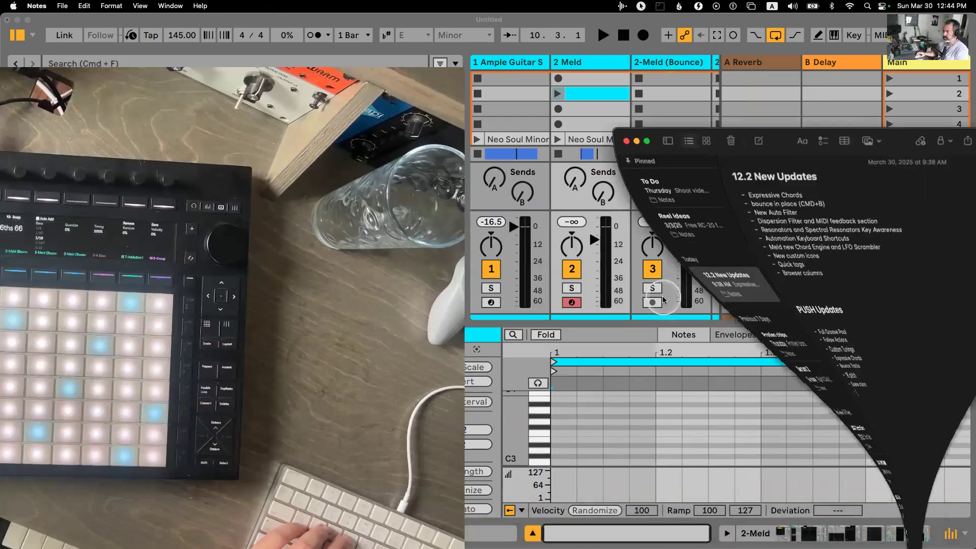
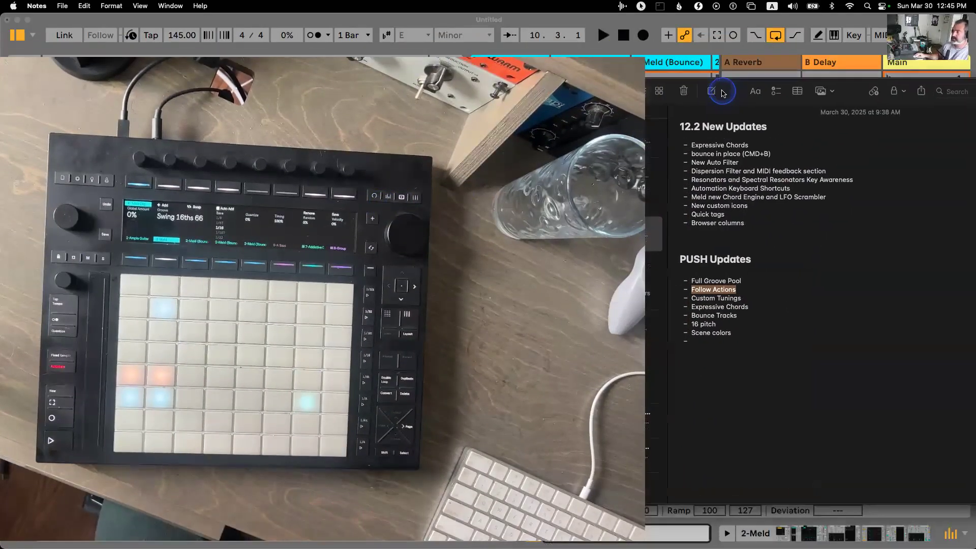
Move the Notes window aside and minimize it to reveal Live's session.
{"action": "left_click_drag", "start_coordinate": [723, 93], "coordinate": [707, 75]}
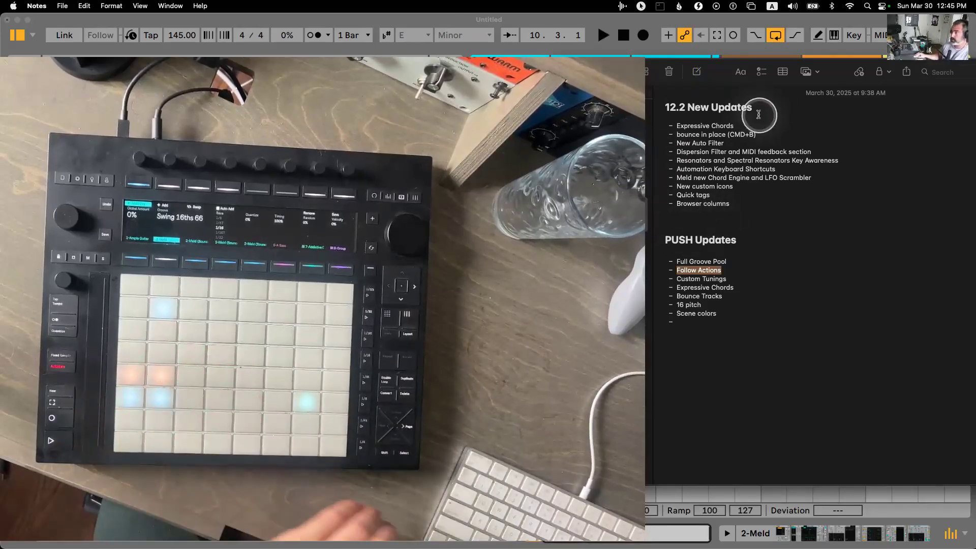
{"action": "key", "text": "super+m"}
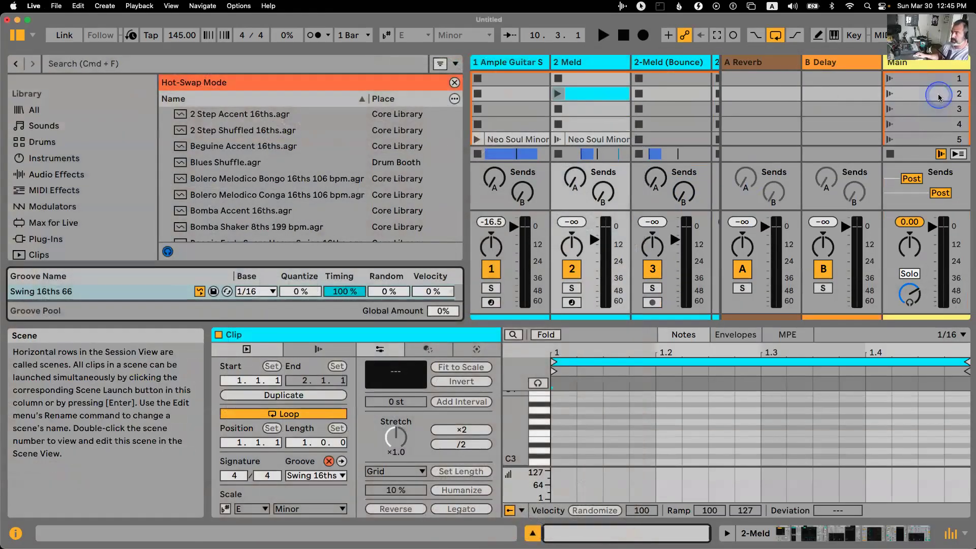
Enable Follow Action (Next, Linked, 1x) on the 2 Meld clip, then return to the update notes.
{"action": "left_click", "coordinate": [320, 354]}
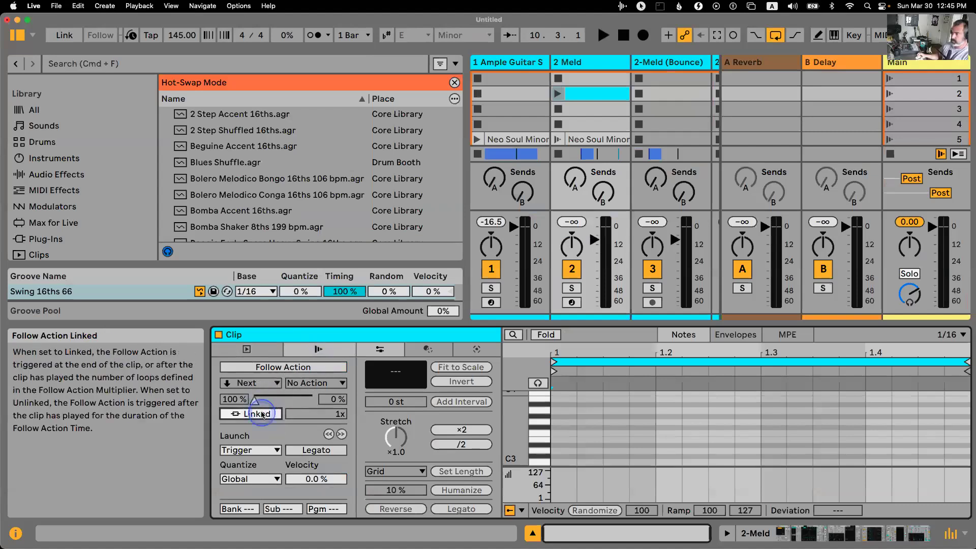
{"action": "left_click", "coordinate": [284, 367]}
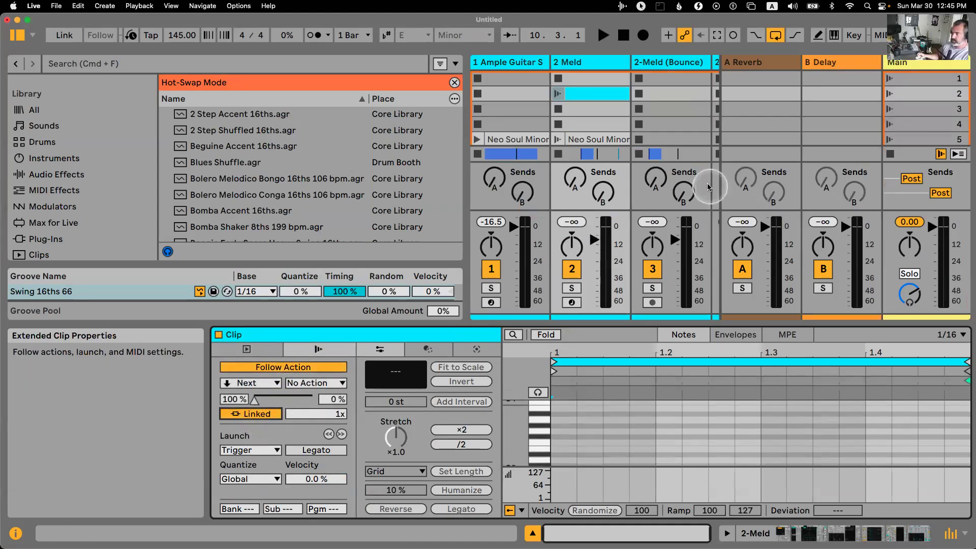
{"action": "left_click", "coordinate": [587, 97]}
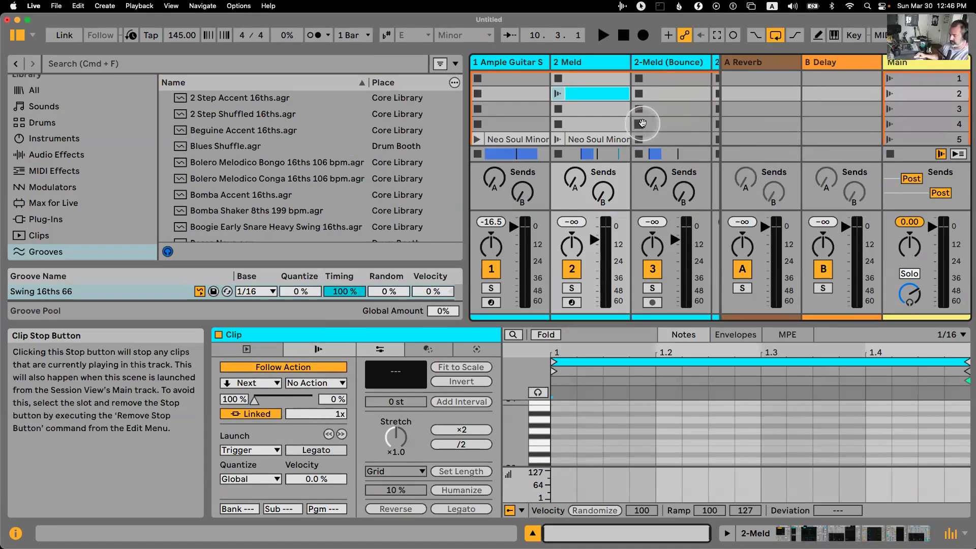
{"action": "key", "text": "super+Tab"}
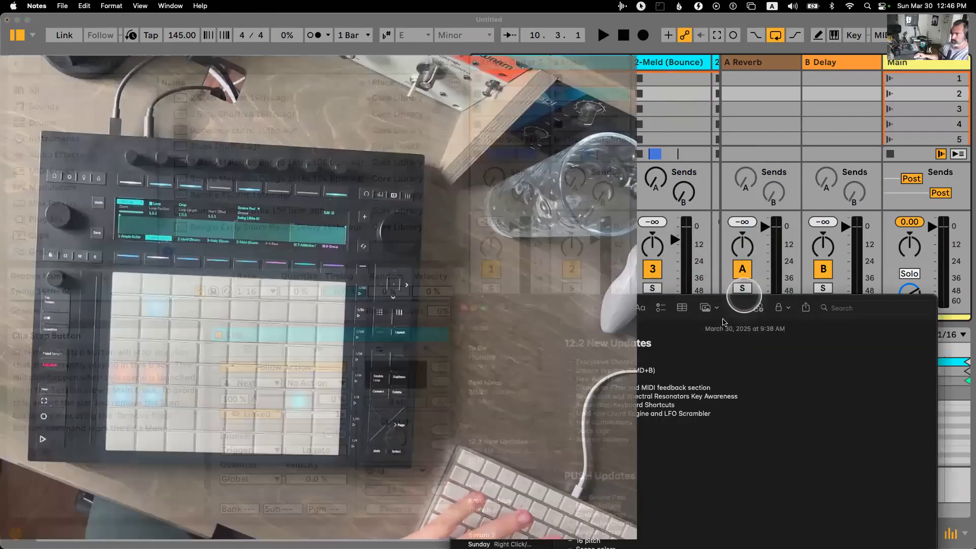
Shift the Notes window up-right and cycle the app switcher toward Preview.
{"action": "left_click_drag", "start_coordinate": [725, 312], "coordinate": [866, 91]}
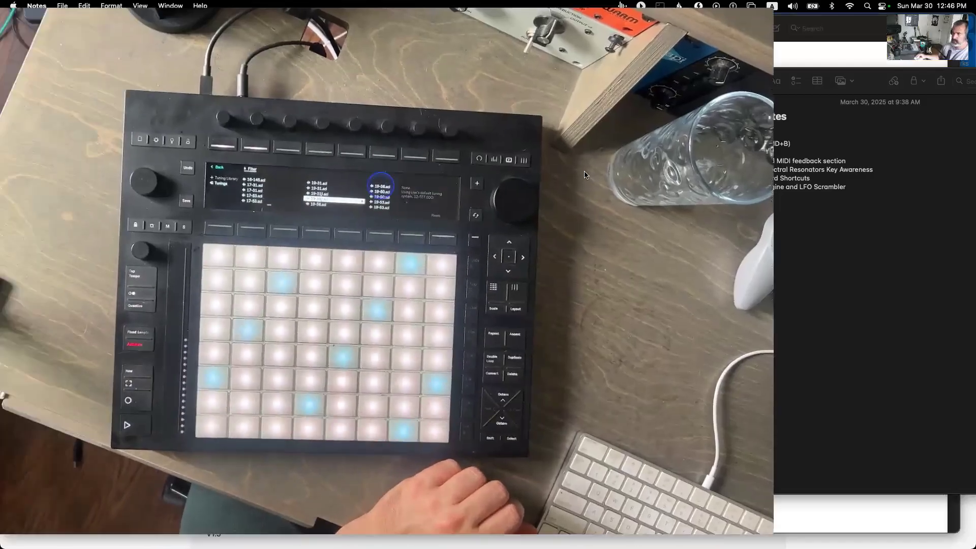
{"action": "key", "text": "super+Tab"}
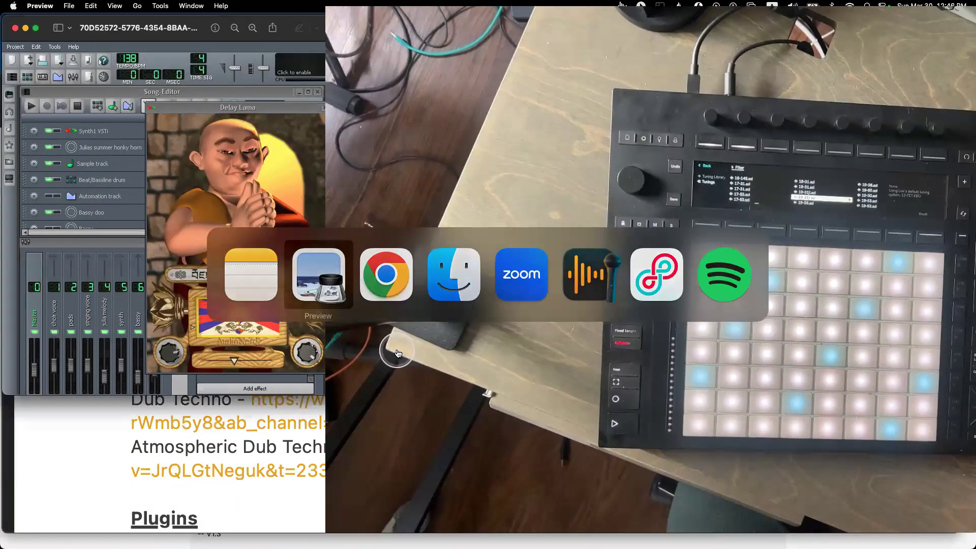
{"action": "key", "text": "super+Tab"}
{"action": "key", "text": "super+Tab"}
{"action": "key", "text": "super+Tab"}
{"action": "key", "text": "super+Tab"}
{"action": "key", "text": "super+Tab"}
{"action": "key", "text": "super+Tab"}
{"action": "key", "text": "super+Tab"}
{"action": "key", "text": "super+Tab"}
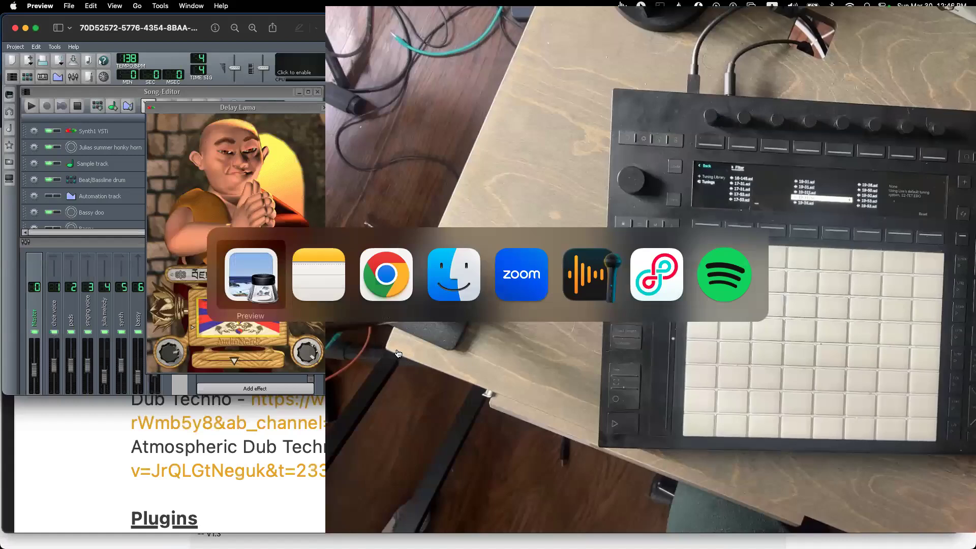
Switch to Notes, then select and clear the Expressive Chords line.
{"action": "mouse_move", "coordinate": [377, 538]}
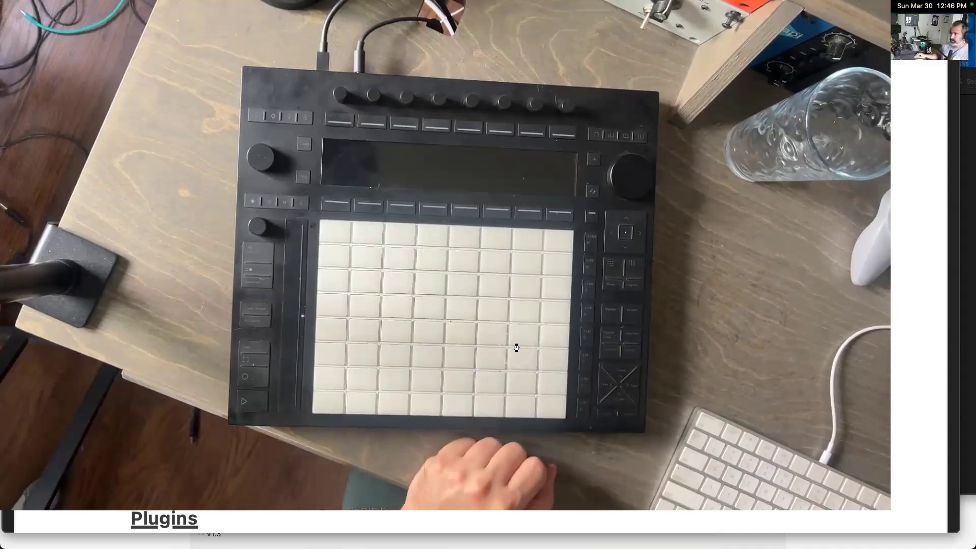
{"action": "key", "text": "super+Tab"}
{"action": "key", "text": "Tab"}
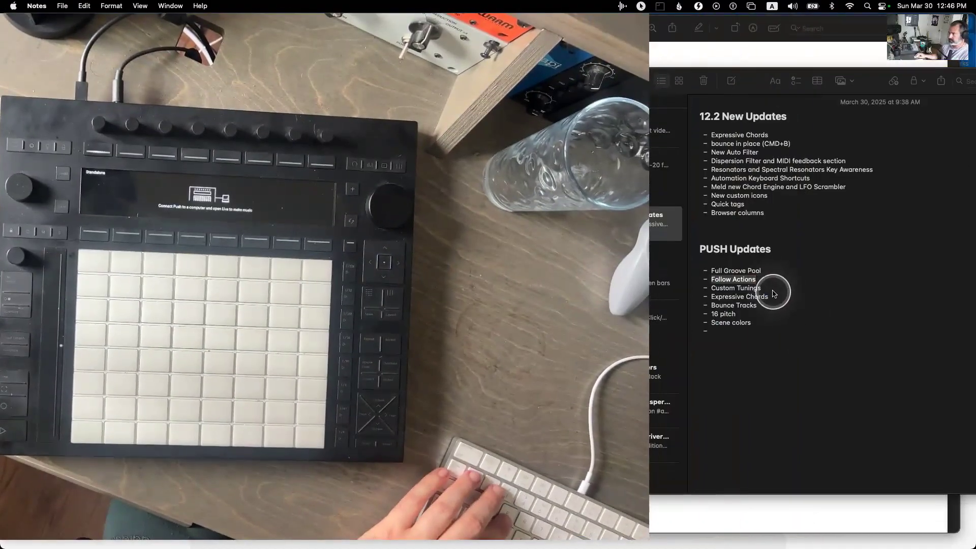
{"action": "left_click_drag", "start_coordinate": [725, 297], "coordinate": [709, 298]}
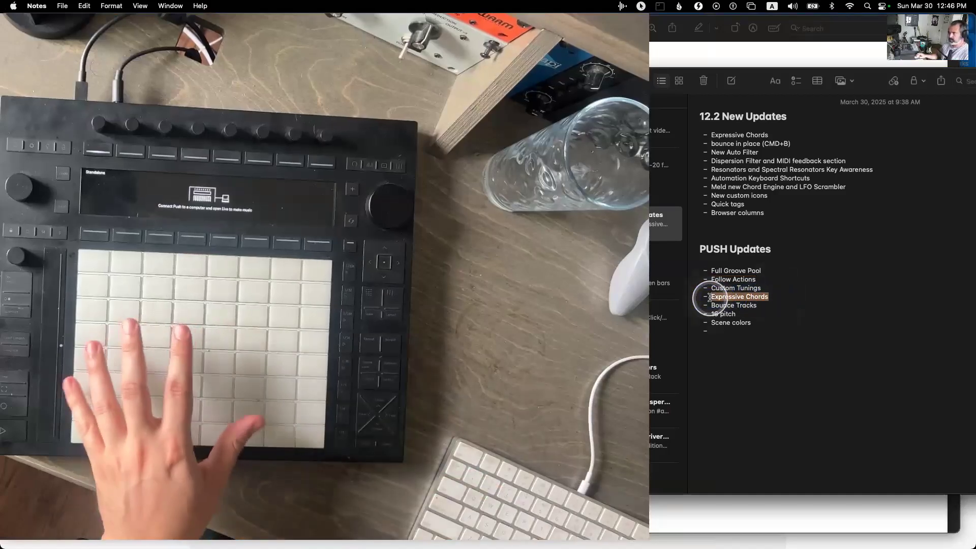
{"action": "left_click", "coordinate": [760, 284]}
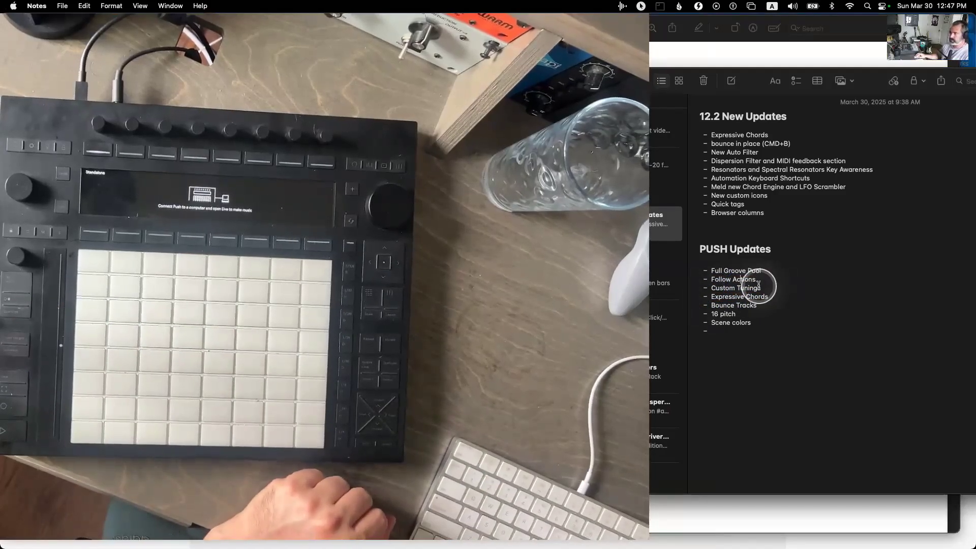
Highlight the Bounce Tracks line and relaunch Ableton Live from the Dock.
{"action": "left_click_drag", "start_coordinate": [763, 305], "coordinate": [717, 309]}
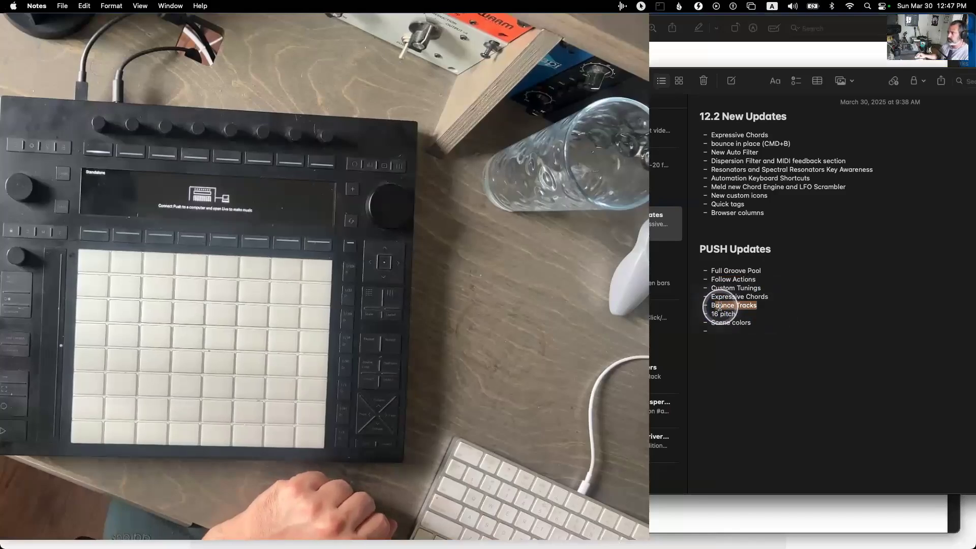
{"action": "triple_click", "coordinate": [732, 305]}
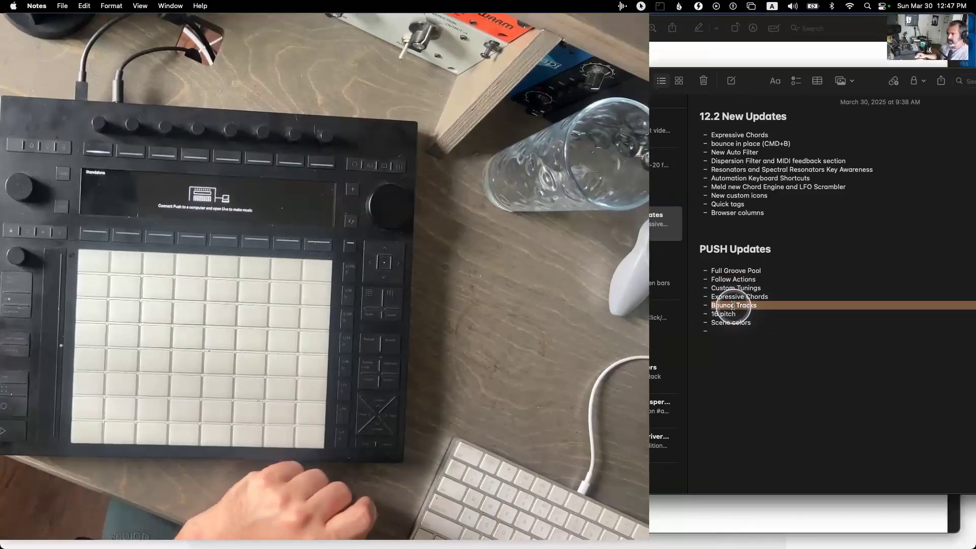
{"action": "mouse_move", "coordinate": [831, 540]}
{"action": "left_click", "coordinate": [862, 538]}
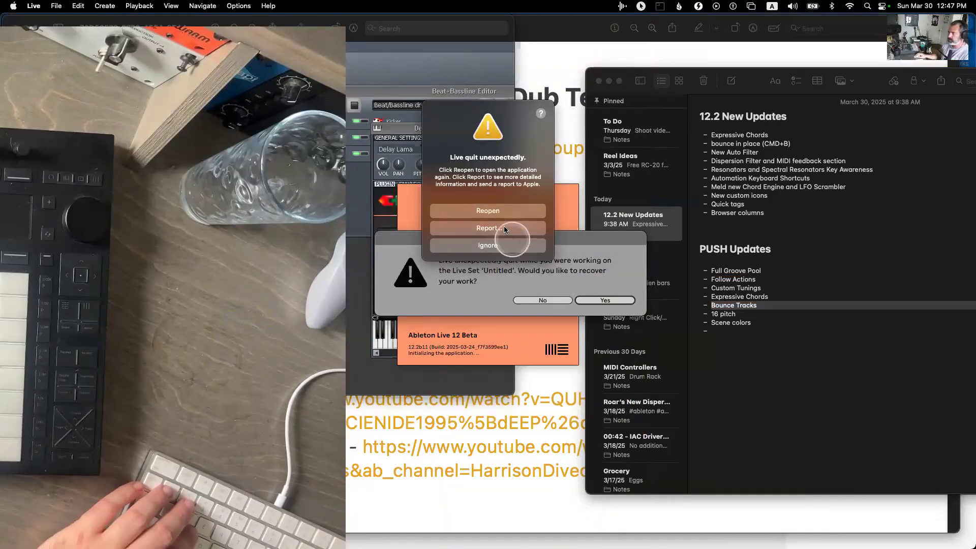
Ignore the crash notice, recover the Untitled set, and make the update notes active.
{"action": "left_click", "coordinate": [498, 244]}
{"action": "left_click", "coordinate": [606, 301]}
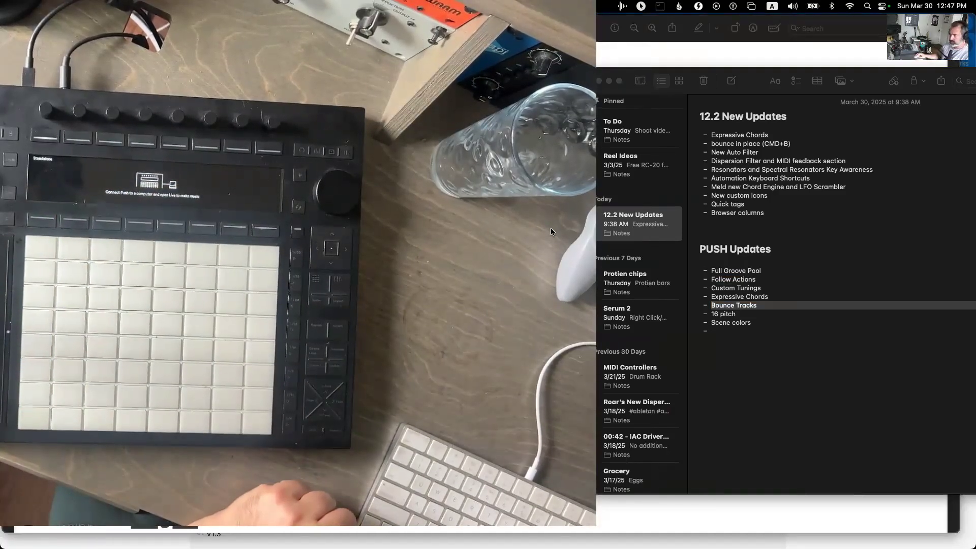
{"action": "left_click", "coordinate": [510, 213]}
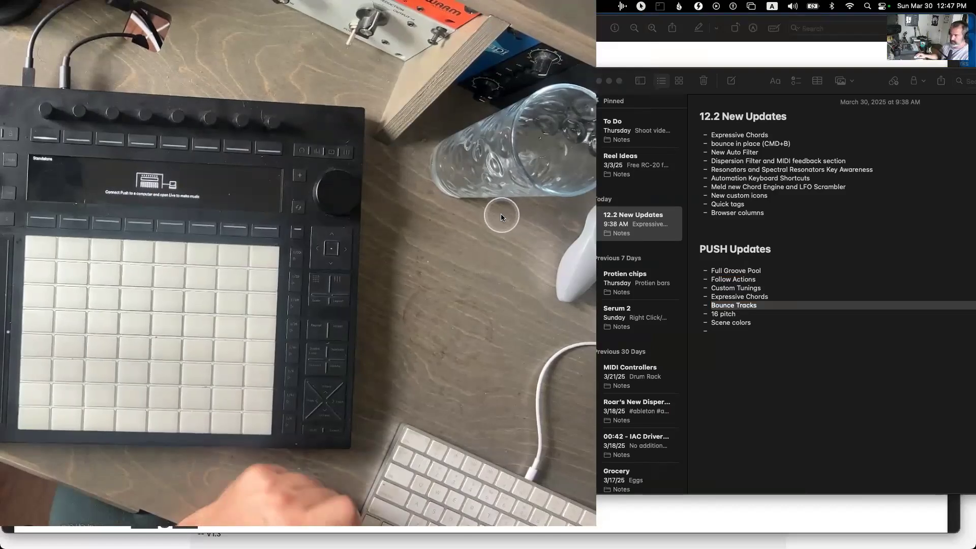
{"action": "left_click", "coordinate": [746, 313]}
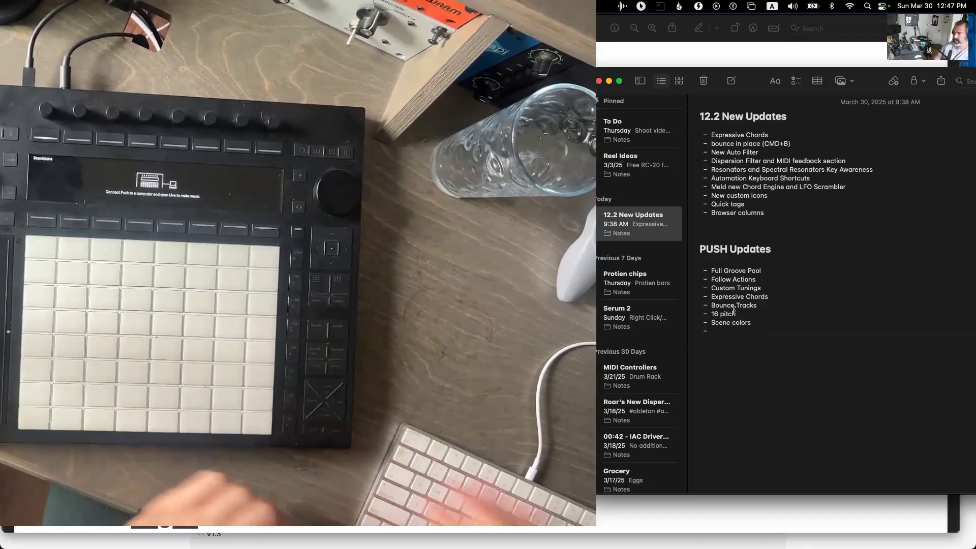
{"action": "mouse_move", "coordinate": [833, 536]}
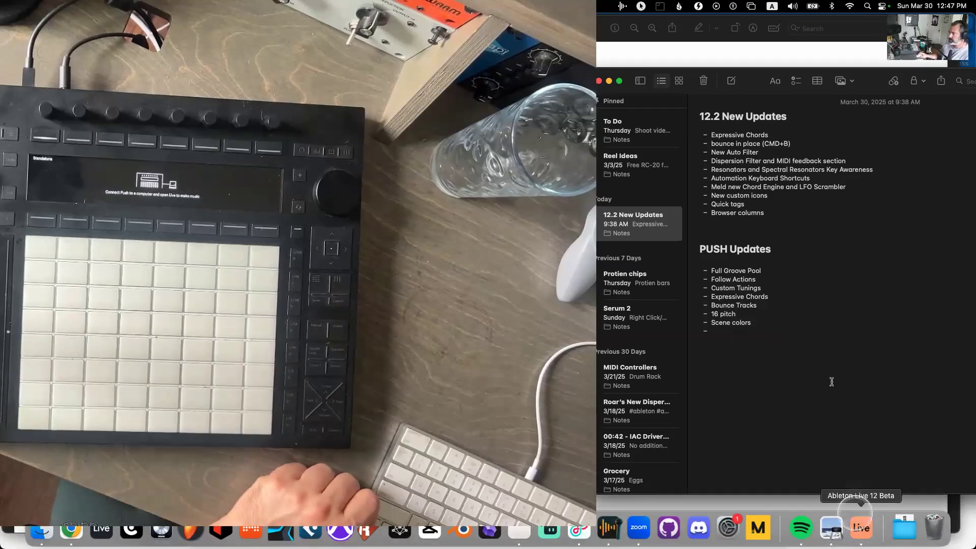
Bring Live's window forward so Push shows the recovered set's tracks, including 2-Meld (Bounce).
{"action": "left_click", "coordinate": [852, 518]}
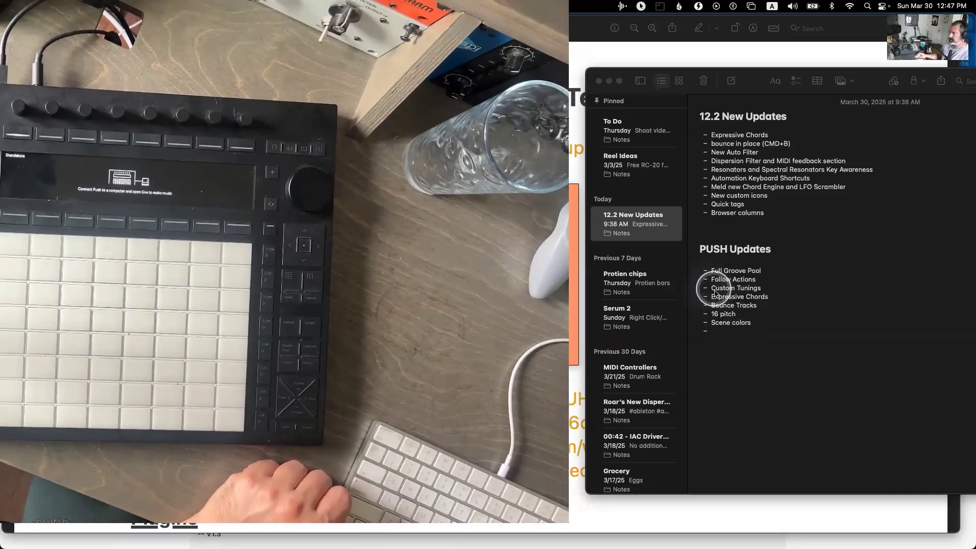
{"action": "left_click", "coordinate": [754, 312]}
{"action": "left_click", "coordinate": [770, 324]}
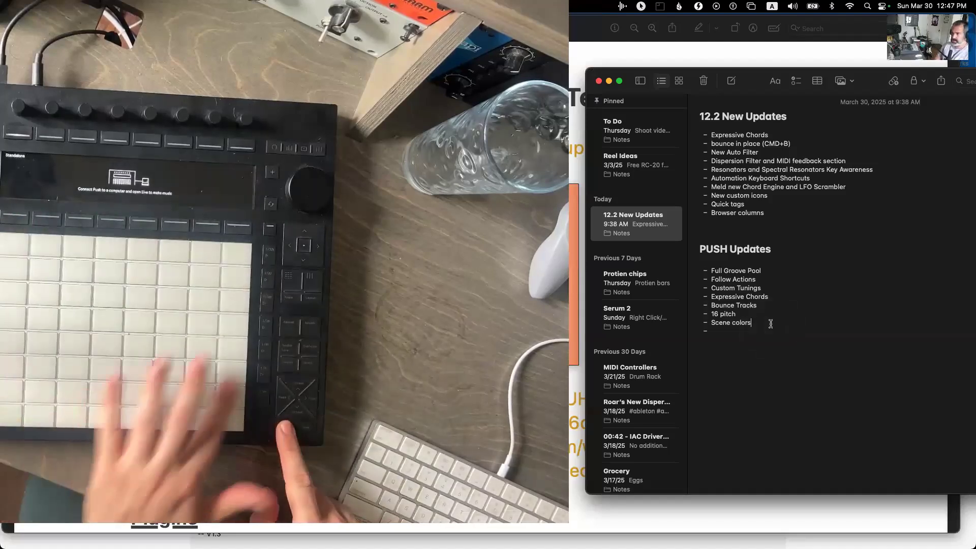
{"action": "left_click", "coordinate": [468, 266]}
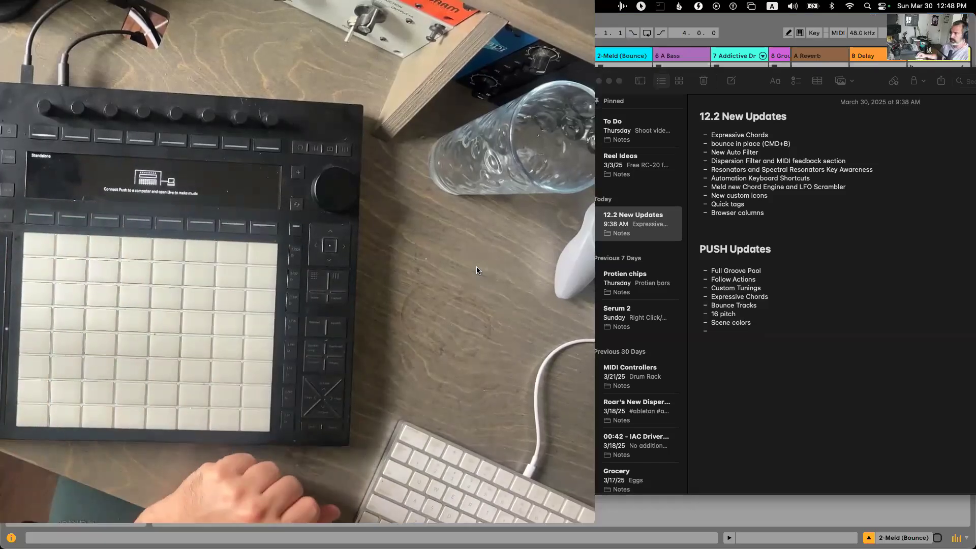
{"action": "left_click", "coordinate": [473, 235]}
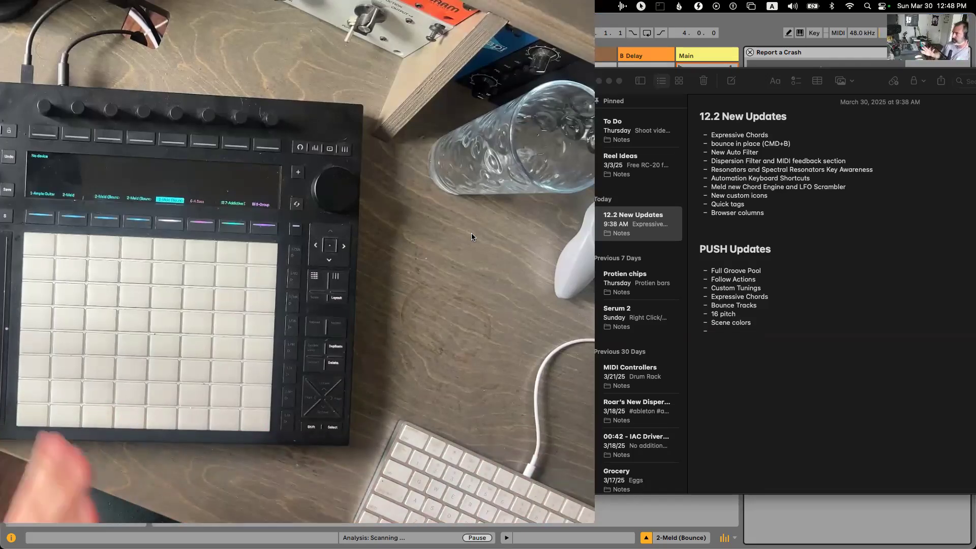
{"action": "left_click", "coordinate": [425, 235]}
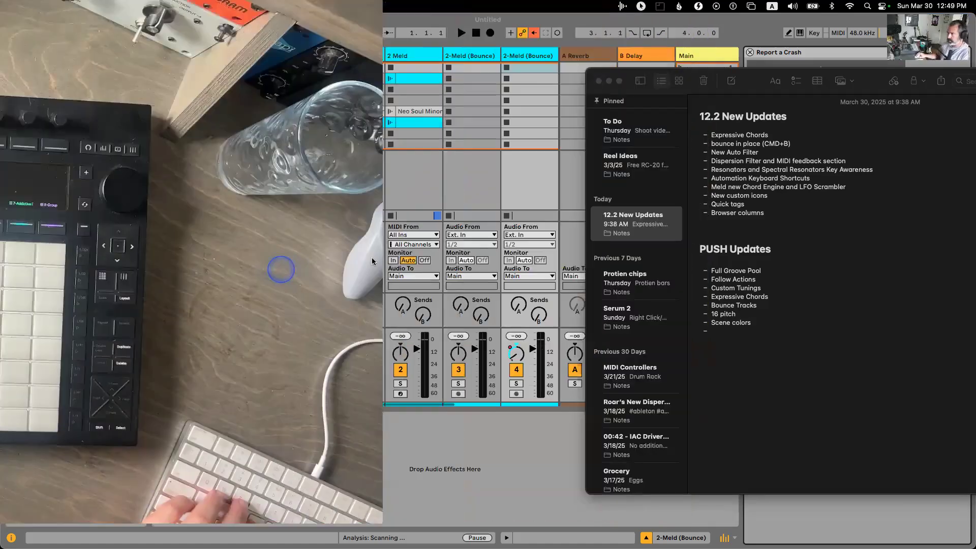
{"action": "left_click", "coordinate": [417, 92]}
Insert a new MIDI track and load Street Kit.adg from the Drums browser onto it.
{"action": "key", "text": "super+shift+t"}
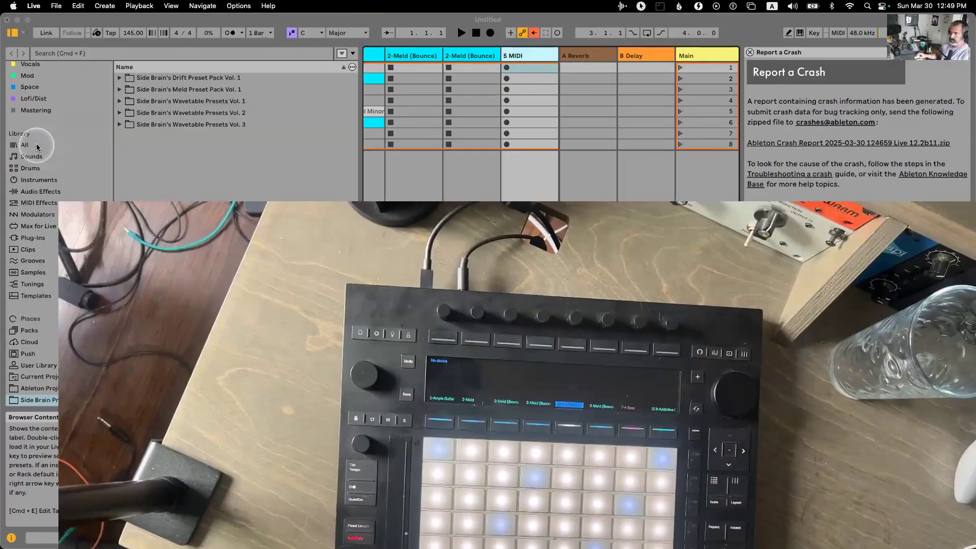
{"action": "left_click", "coordinate": [30, 167]}
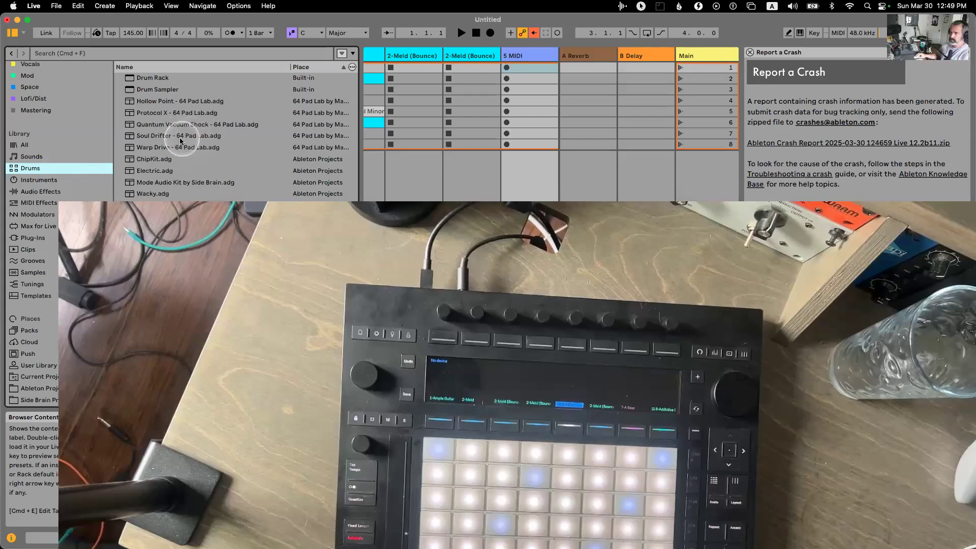
{"action": "scroll", "coordinate": [170, 151], "scroll_direction": "down", "scroll_amount": 15}
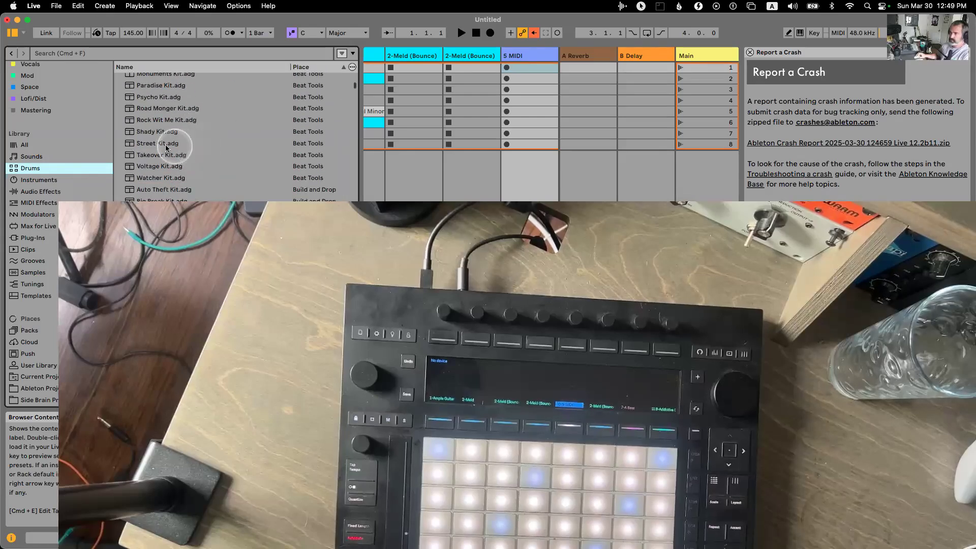
{"action": "left_click", "coordinate": [171, 146]}
{"action": "left_click_drag", "start_coordinate": [171, 146], "coordinate": [525, 118]}
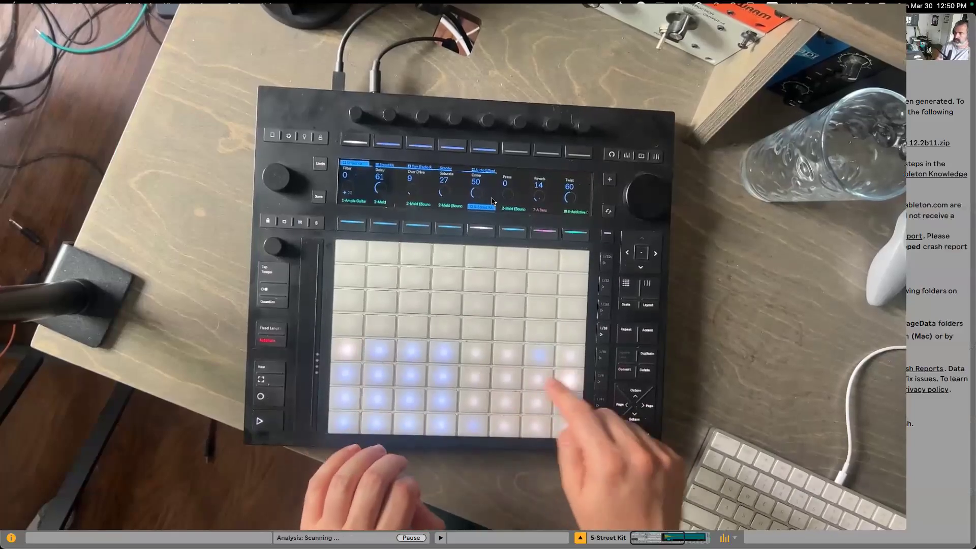
Return to the desktop and switch to the 12.2 New Updates note.
{"action": "left_click", "coordinate": [570, 217]}
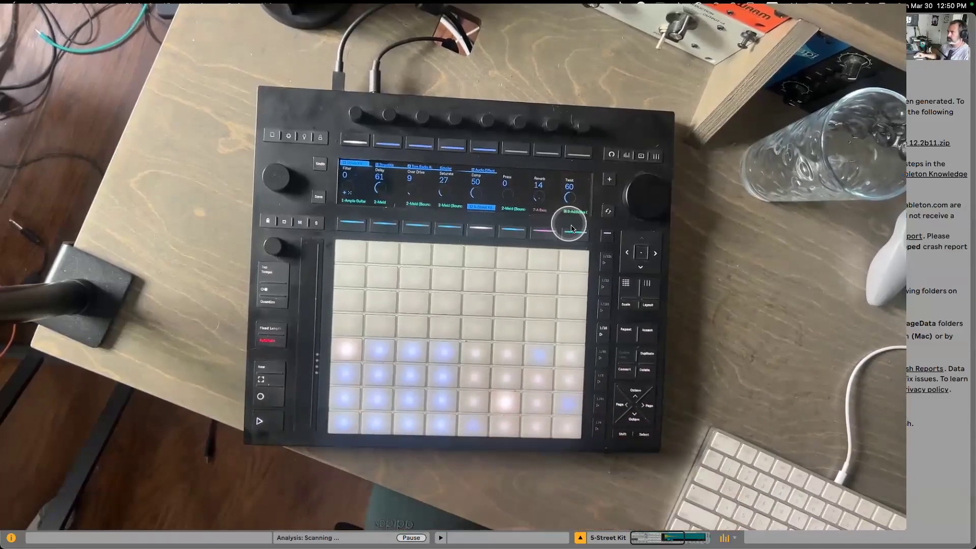
{"action": "key", "text": "super+Tab"}
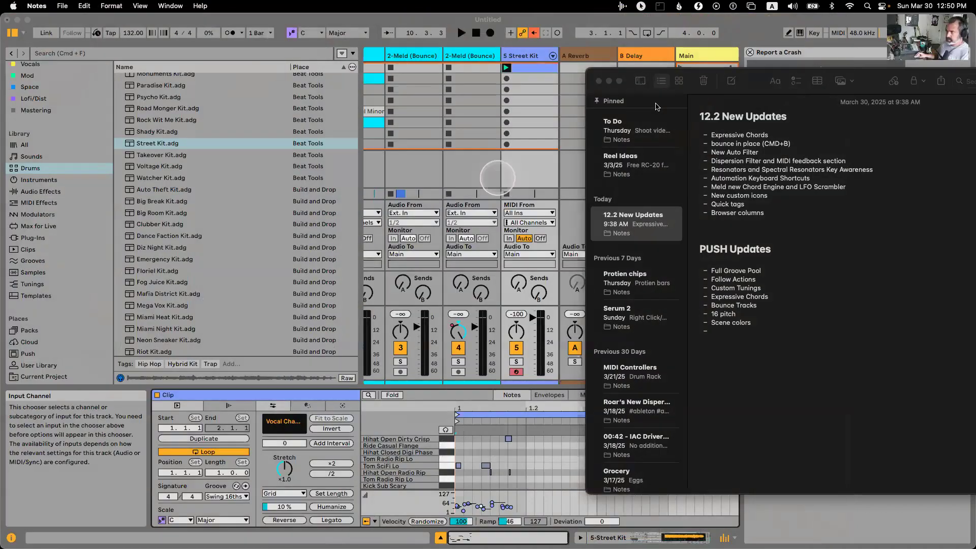
Drag the Notes window left until fully visible, then switch to Chrome.
{"action": "left_click_drag", "start_coordinate": [796, 89], "coordinate": [644, 85]}
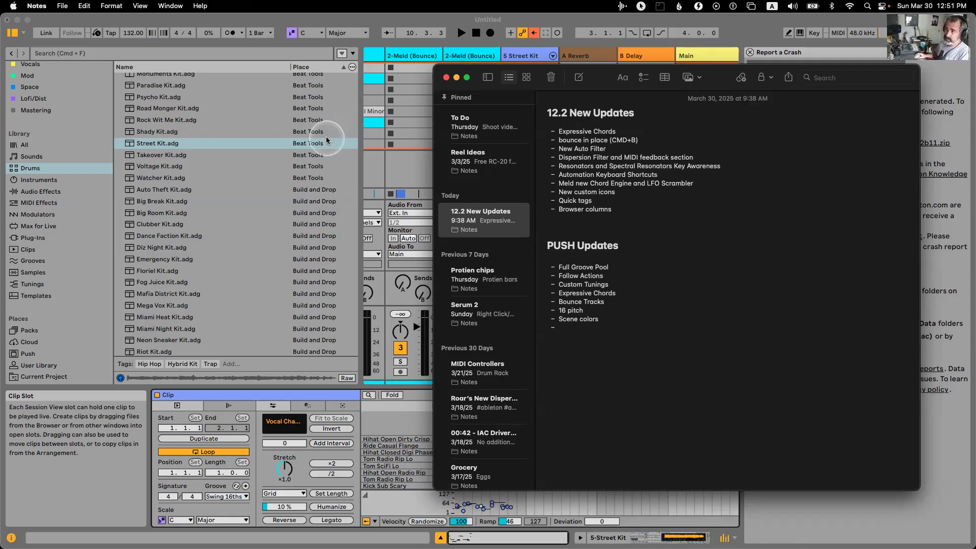
{"action": "key", "text": "super+Tab"}
{"action": "key", "text": "super+Tab"}
{"action": "key", "text": "super+Tab"}
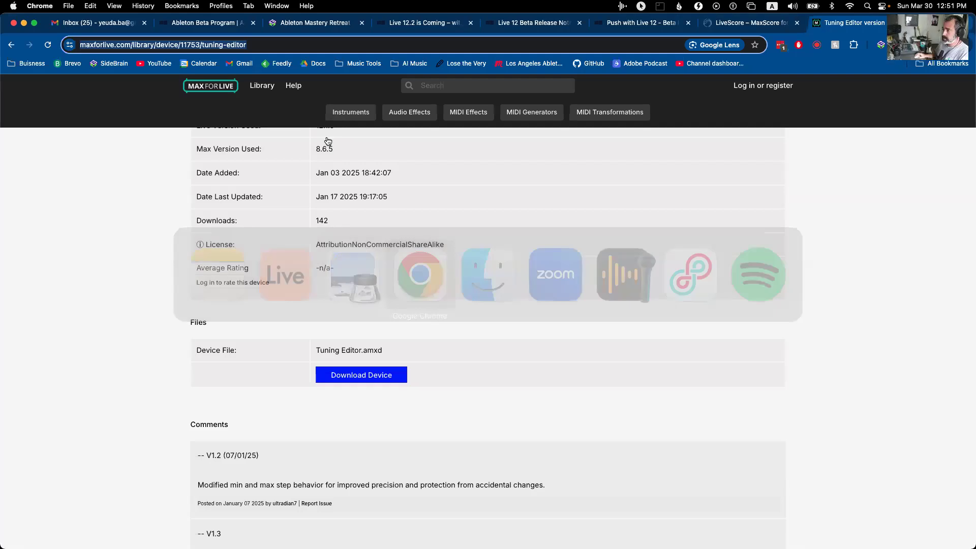
Go from the Live 12 Beta Release Notes tab to the Push with Live 12 release notes.
{"action": "left_click", "coordinate": [626, 23]}
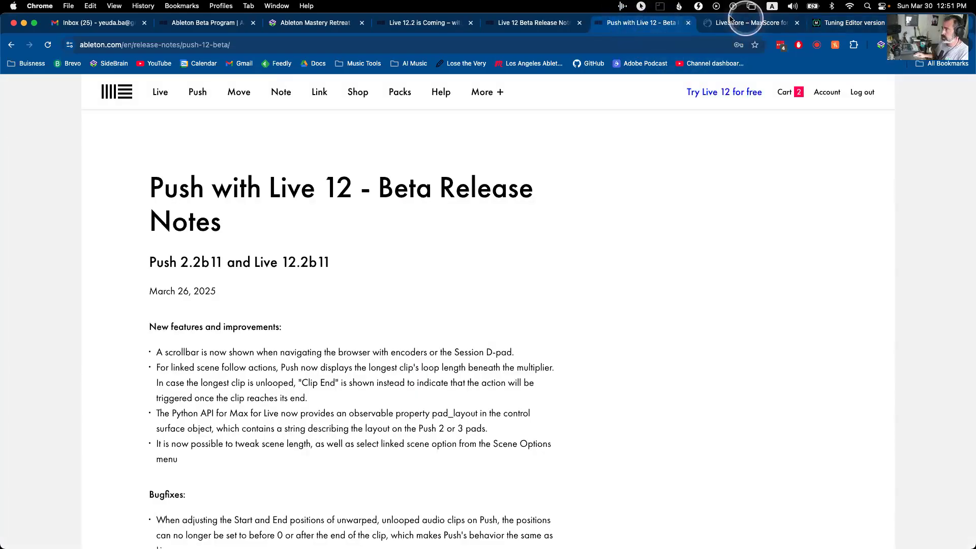
{"action": "left_click", "coordinate": [534, 23]}
{"action": "scroll", "coordinate": [389, 210], "scroll_direction": "up", "scroll_amount": 8}
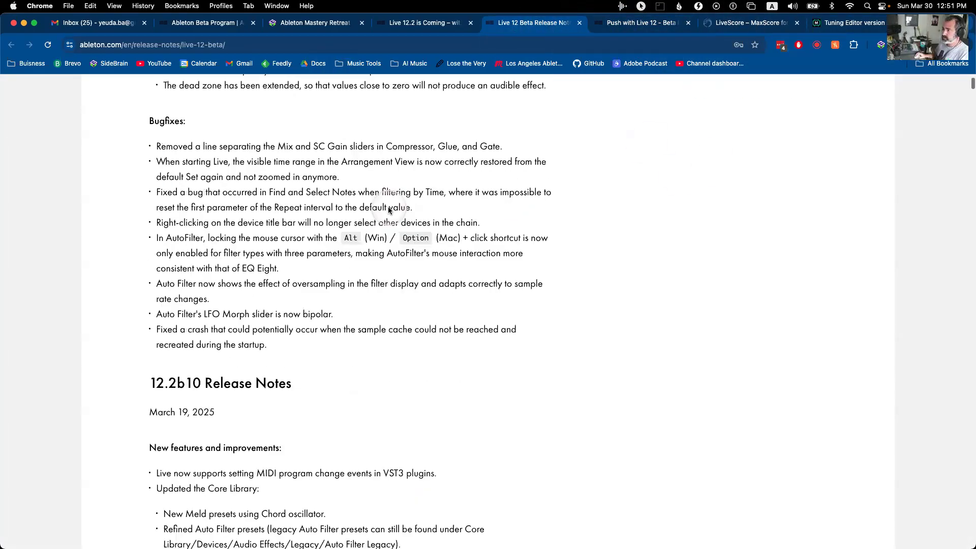
{"action": "left_click", "coordinate": [641, 23]}
Scroll the Push release notes down to the Follow Action and Scene Colors sections.
{"action": "scroll", "coordinate": [417, 198], "scroll_direction": "down", "scroll_amount": 3}
{"action": "scroll", "coordinate": [417, 199], "scroll_direction": "down", "scroll_amount": 2}
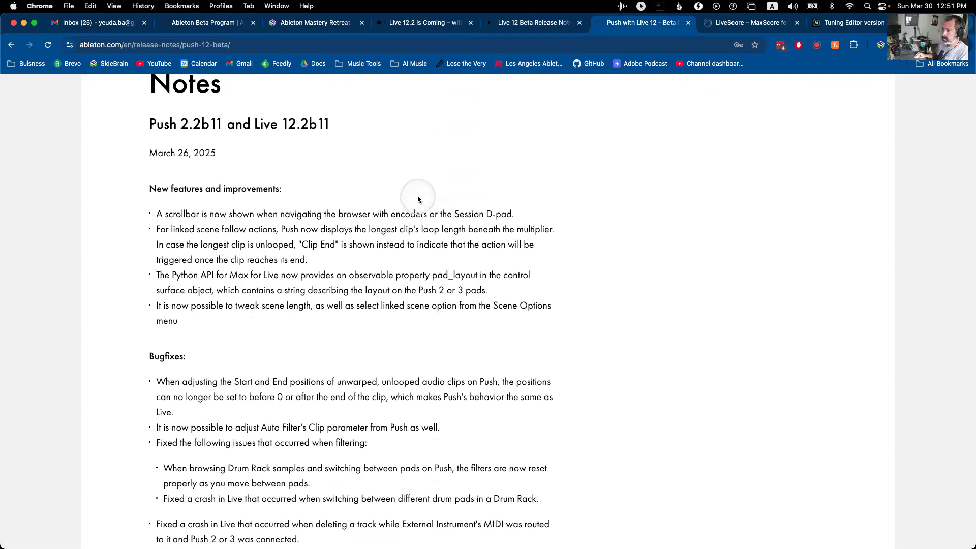
{"action": "scroll", "coordinate": [271, 197], "scroll_direction": "down", "scroll_amount": 10}
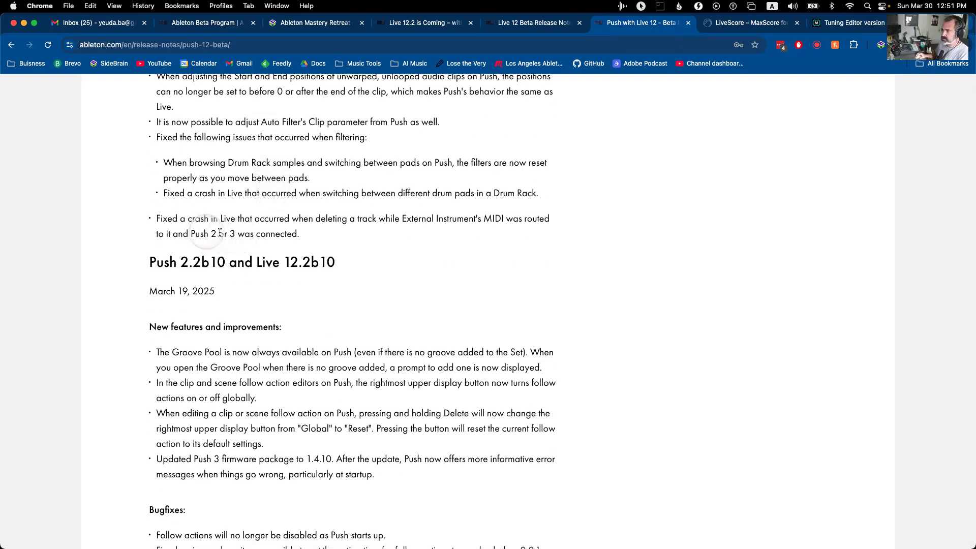
{"action": "scroll", "coordinate": [304, 222], "scroll_direction": "down", "scroll_amount": 20}
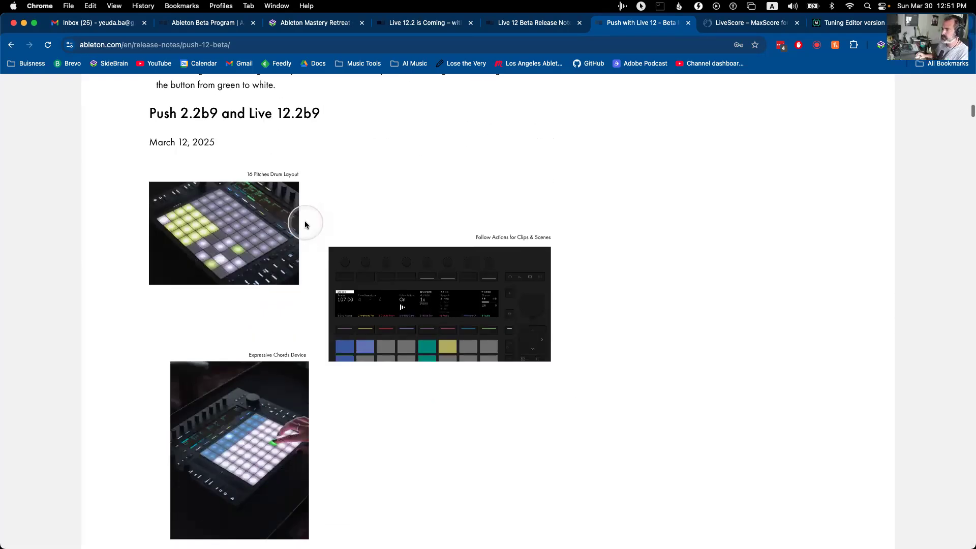
{"action": "scroll", "coordinate": [305, 224], "scroll_direction": "down", "scroll_amount": 10}
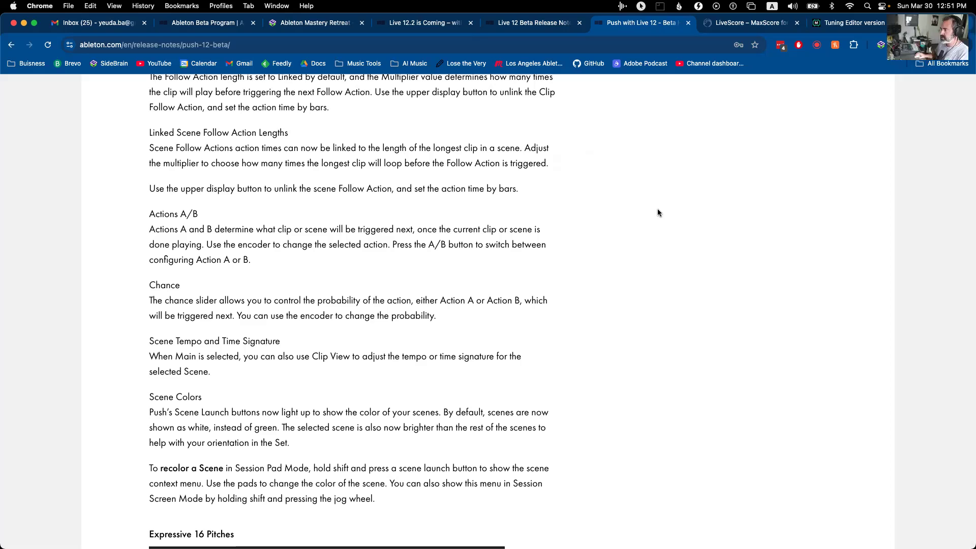
{"action": "left_click", "coordinate": [568, 175]}
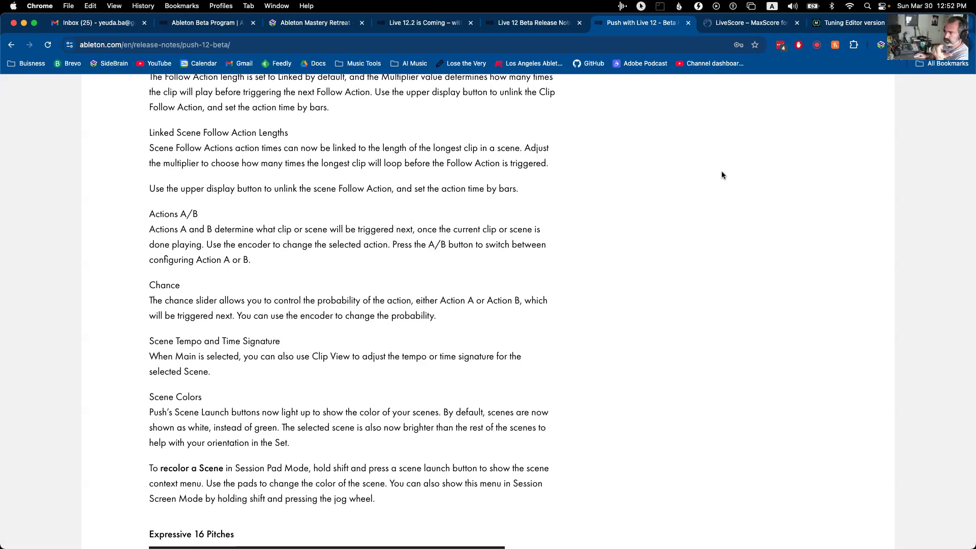
{"action": "left_click", "coordinate": [694, 170]}
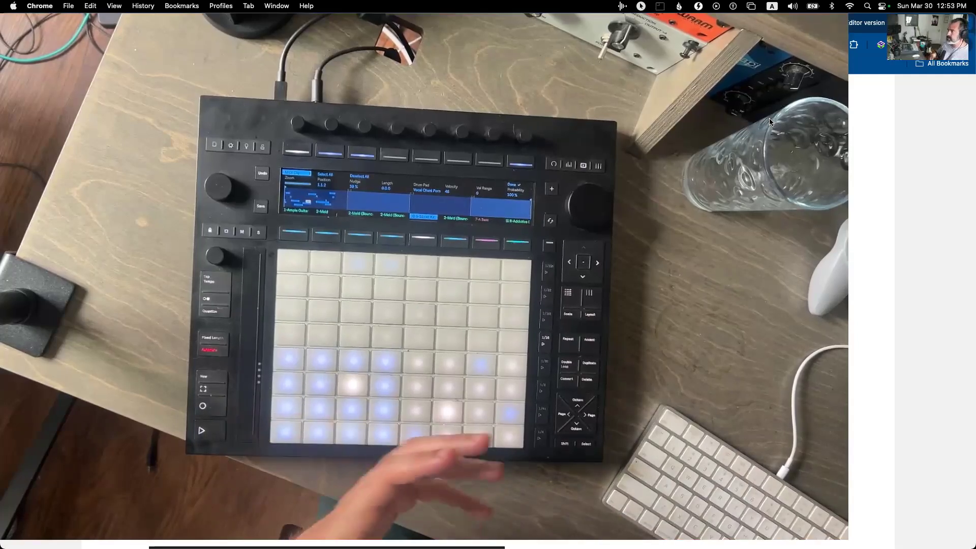
Pause the playing Push demo video and bring the Live session window back.
{"action": "left_click", "coordinate": [734, 140]}
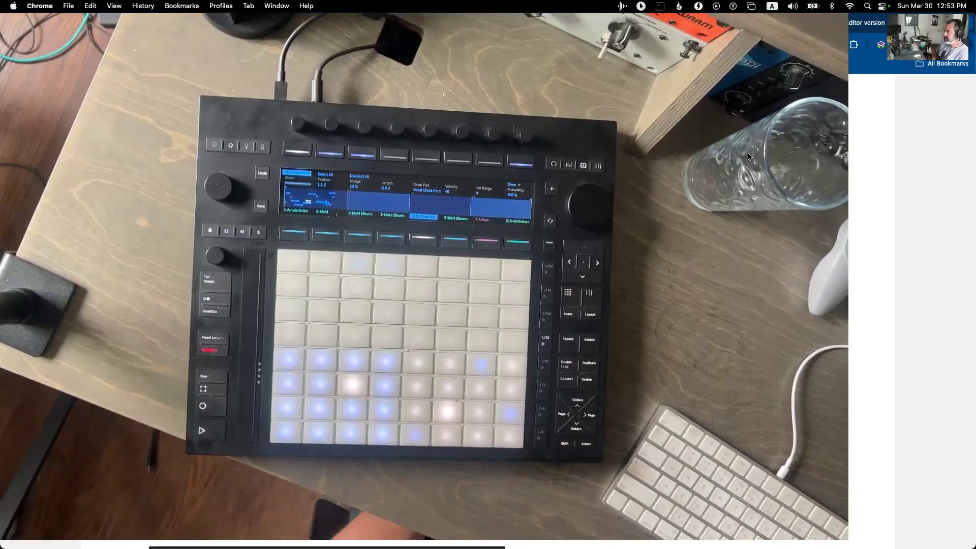
{"action": "left_click", "coordinate": [612, 109]}
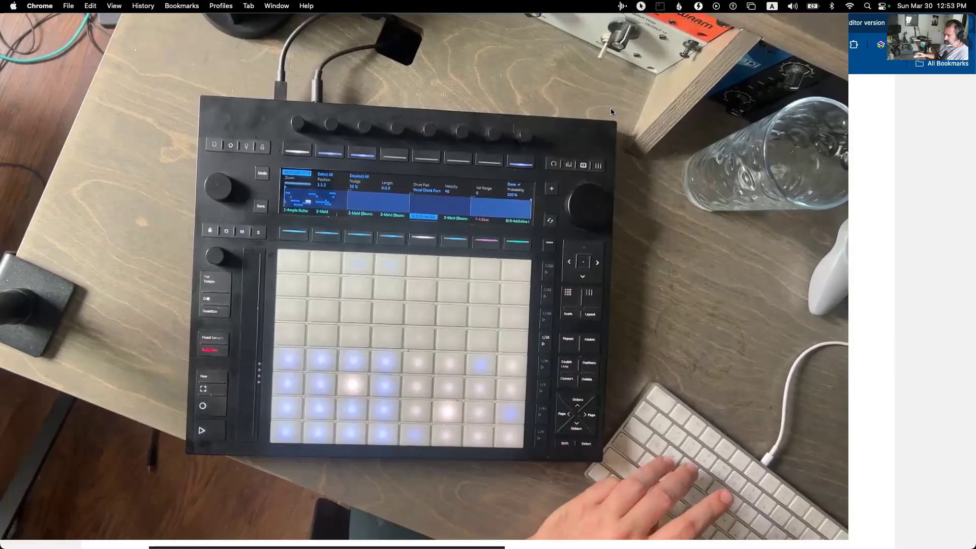
{"action": "key", "text": "super+Tab"}
{"action": "key", "text": "super+Tab"}
{"action": "key", "text": "super+Tab"}
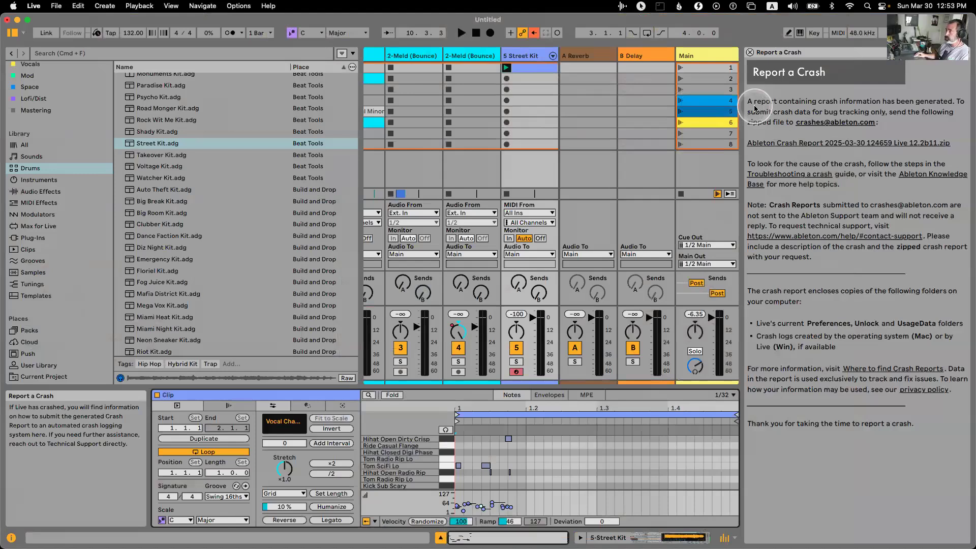
Close the Report a Crash panel, then launch and stop the Street Kit clip.
{"action": "left_click", "coordinate": [750, 53]}
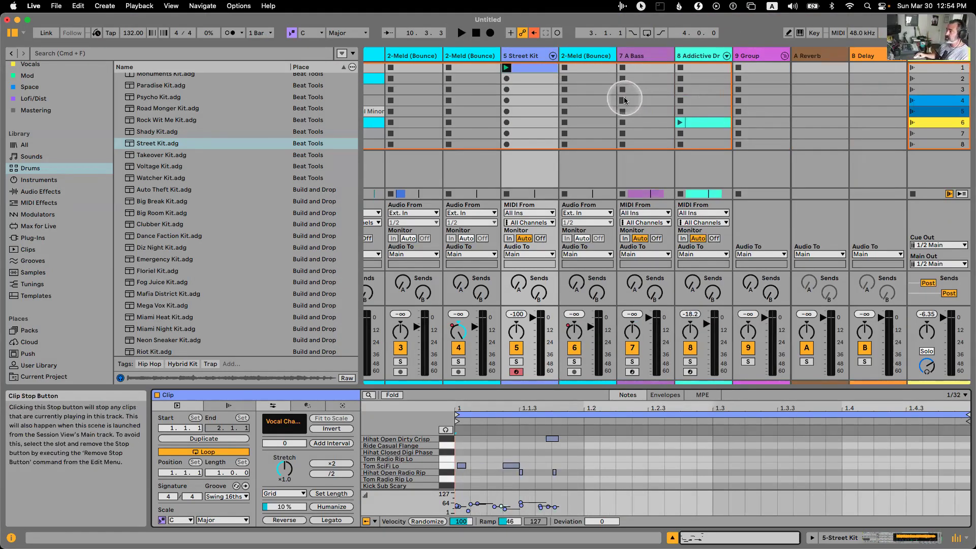
{"action": "left_click", "coordinate": [506, 68]}
{"action": "left_click", "coordinate": [506, 194]}
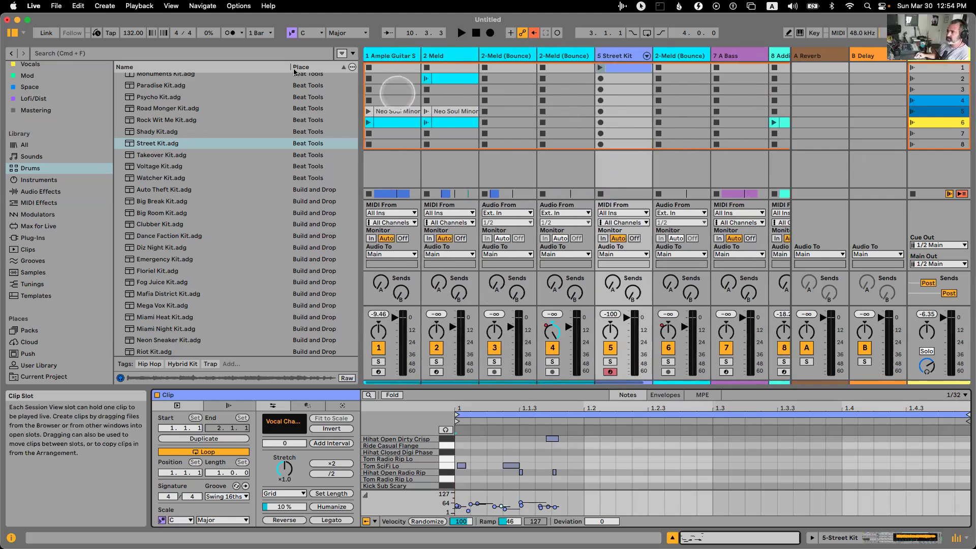
{"action": "left_click", "coordinate": [704, 178]}
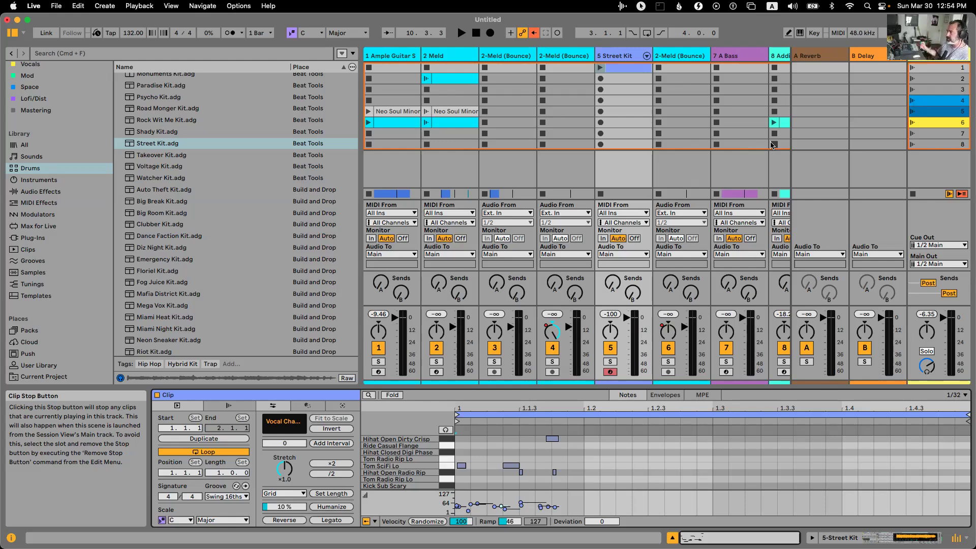
{"action": "left_click", "coordinate": [766, 155]}
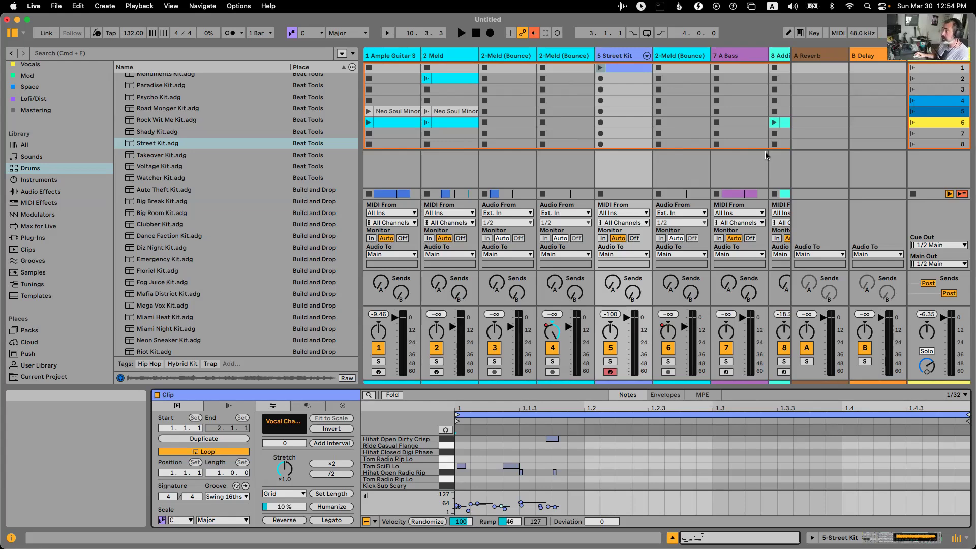
{"action": "key", "text": "super+Tab"}
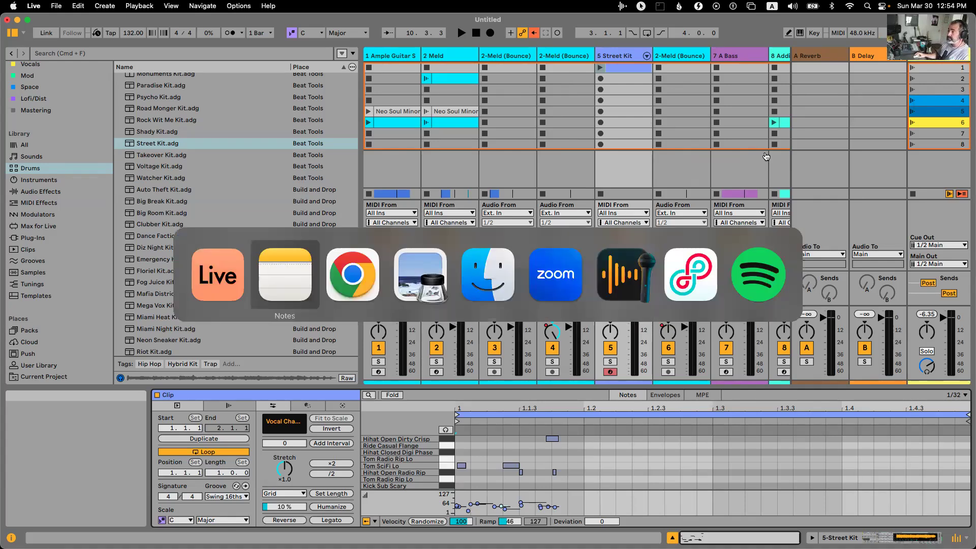
In a new Chrome tab, search Google for a musician's Push performances.
{"action": "left_click", "coordinate": [444, 161]}
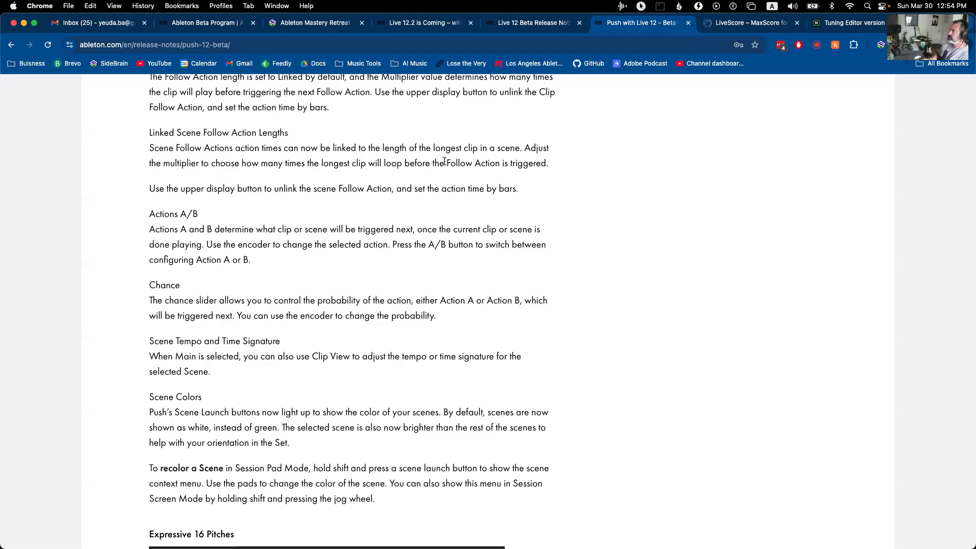
{"action": "key", "text": "super+t"}
{"action": "type", "text": "jamie "}
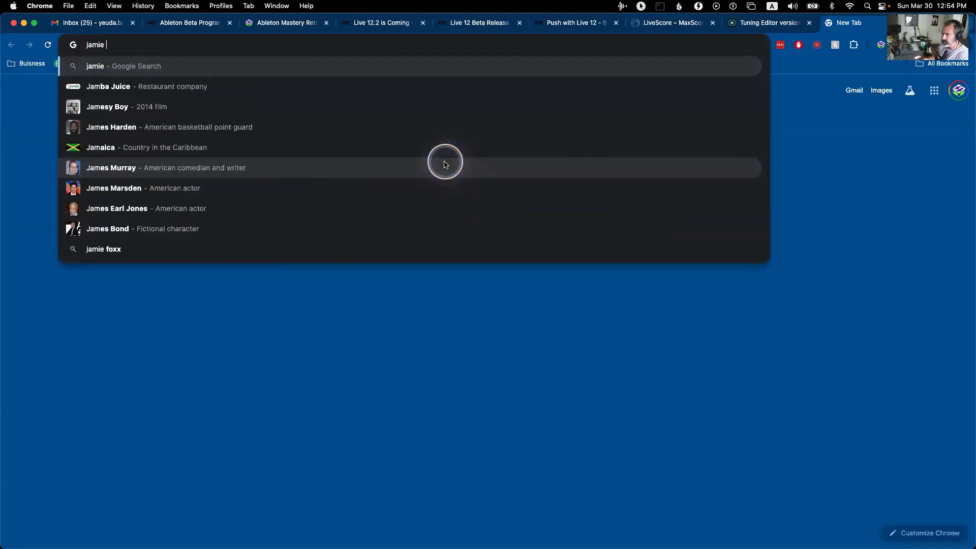
{"action": "type", "text": "blake push"}
{"action": "key", "text": "Return"}
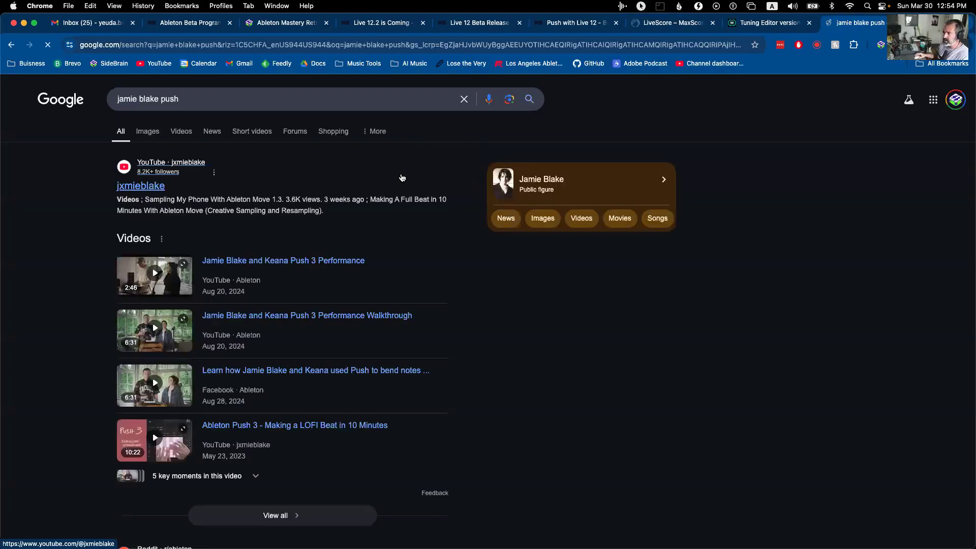
Browse the Push performance results, then return to Ableton Live's Arrangement view.
{"action": "scroll", "coordinate": [236, 177], "scroll_direction": "down", "scroll_amount": 10}
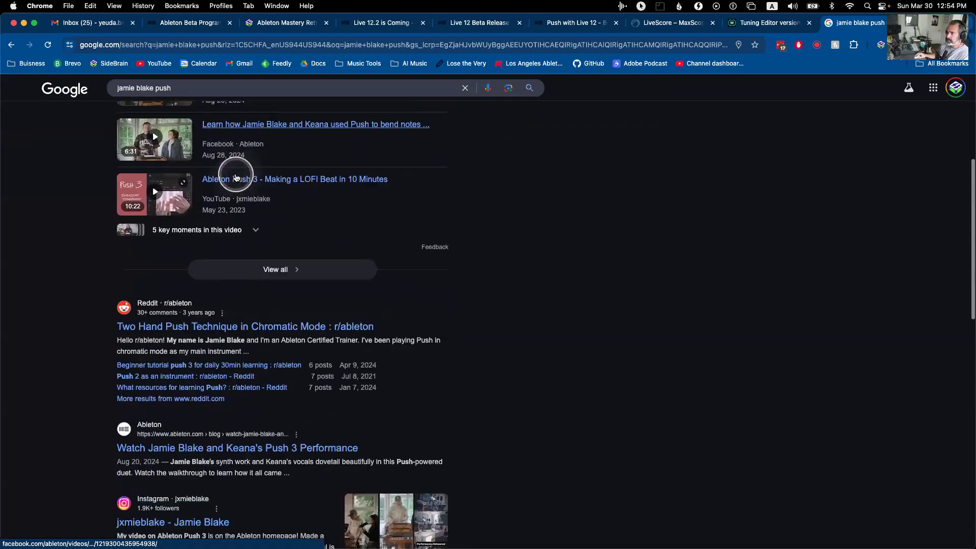
{"action": "scroll", "coordinate": [236, 177], "scroll_direction": "down", "scroll_amount": 5}
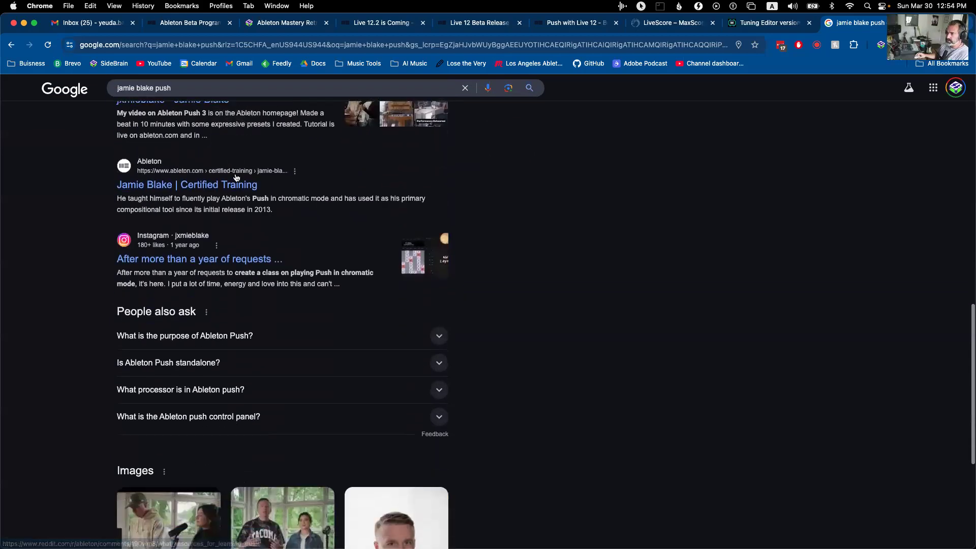
{"action": "scroll", "coordinate": [285, 213], "scroll_direction": "up", "scroll_amount": 15}
{"action": "scroll", "coordinate": [285, 213], "scroll_direction": "down", "scroll_amount": 1}
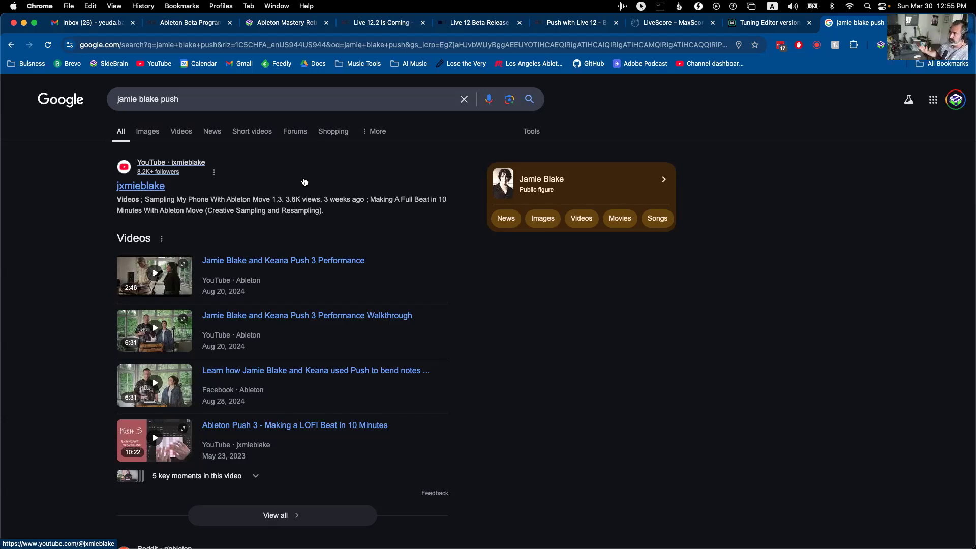
{"action": "left_click_drag", "start_coordinate": [675, 193], "coordinate": [740, 190]}
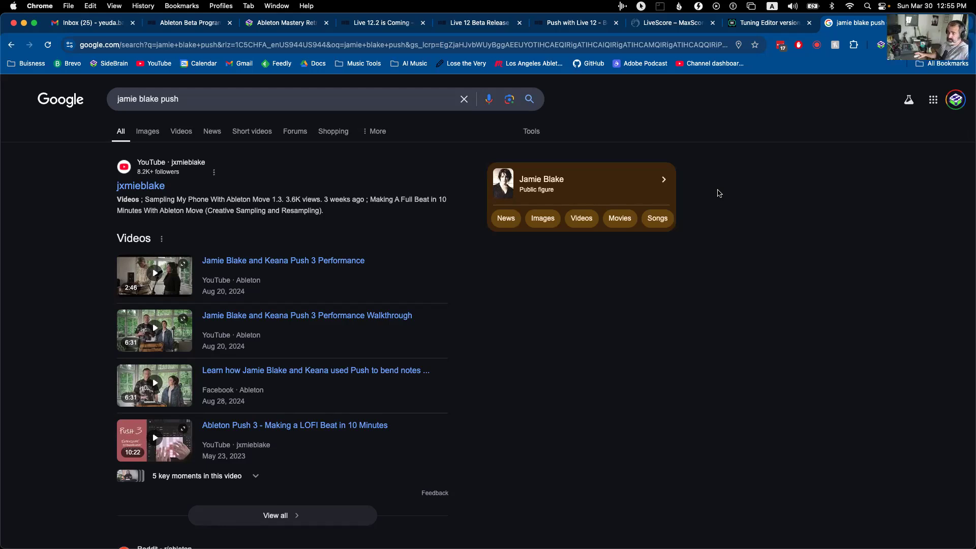
{"action": "mouse_move", "coordinate": [719, 192]}
{"action": "left_mouse_down"}
{"action": "mouse_move", "coordinate": [691, 164]}
{"action": "mouse_move", "coordinate": [707, 167]}
{"action": "mouse_move", "coordinate": [681, 166]}
{"action": "mouse_move", "coordinate": [730, 185]}
{"action": "left_mouse_up"}
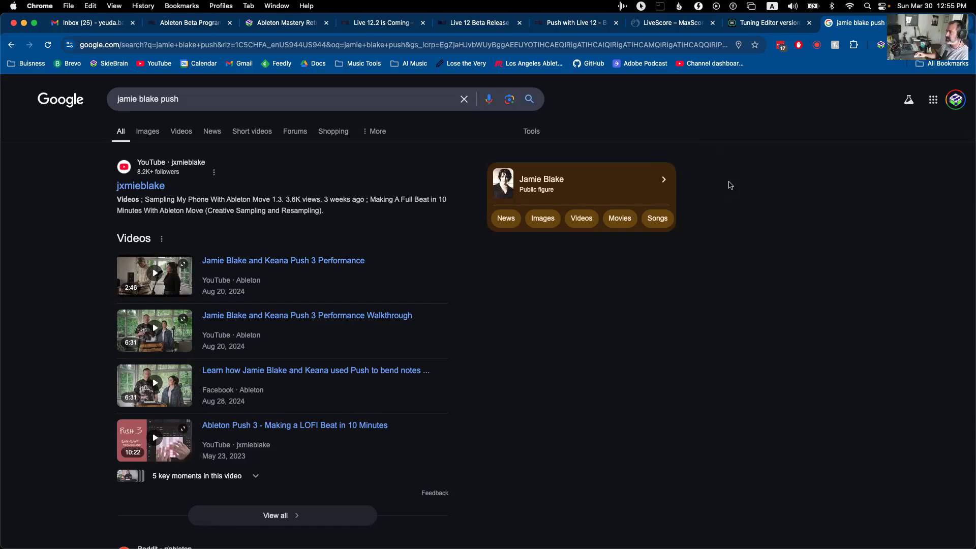
{"action": "mouse_move", "coordinate": [748, 193]}
{"action": "left_mouse_down"}
{"action": "mouse_move", "coordinate": [761, 193]}
{"action": "mouse_move", "coordinate": [770, 209]}
{"action": "mouse_move", "coordinate": [748, 193]}
{"action": "mouse_move", "coordinate": [753, 171]}
{"action": "left_mouse_up"}
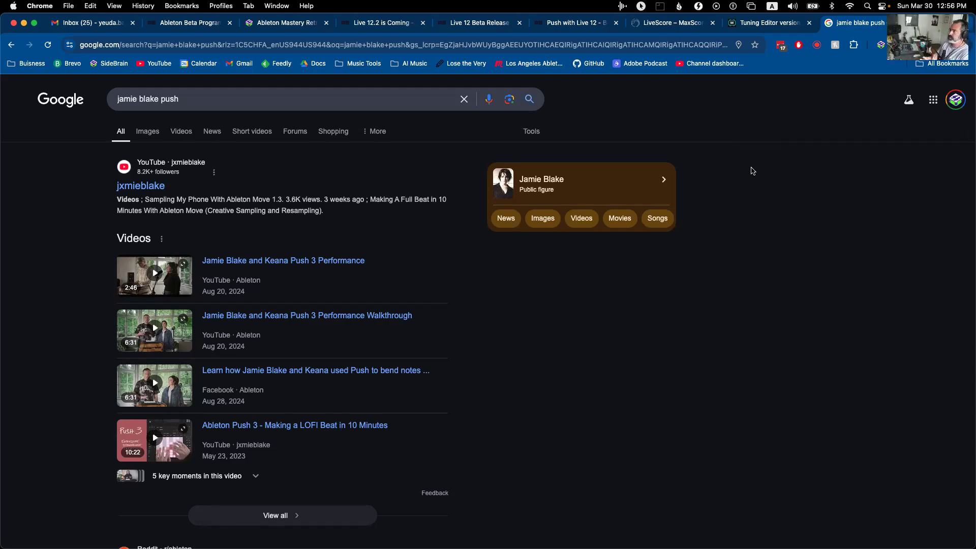
{"action": "left_click", "coordinate": [756, 175]}
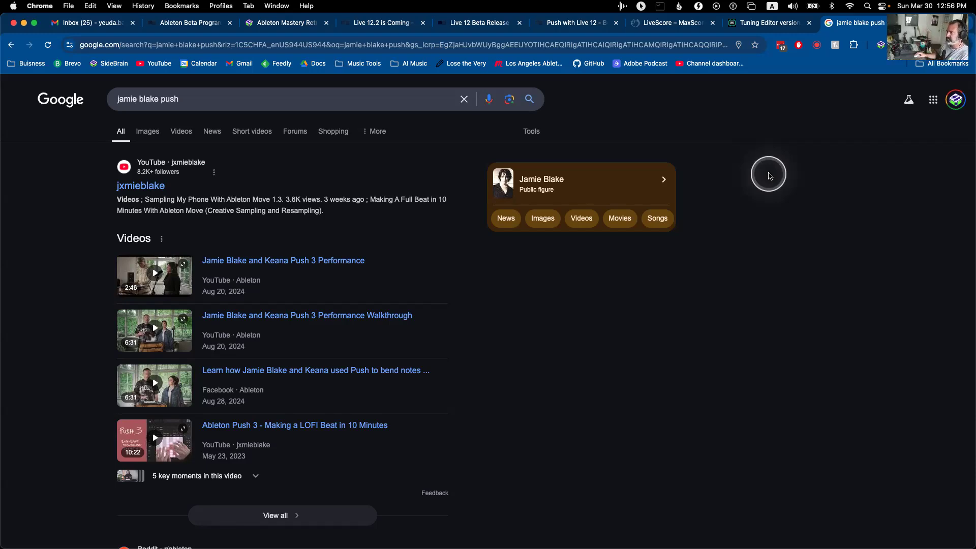
{"action": "key", "text": "super+Tab"}
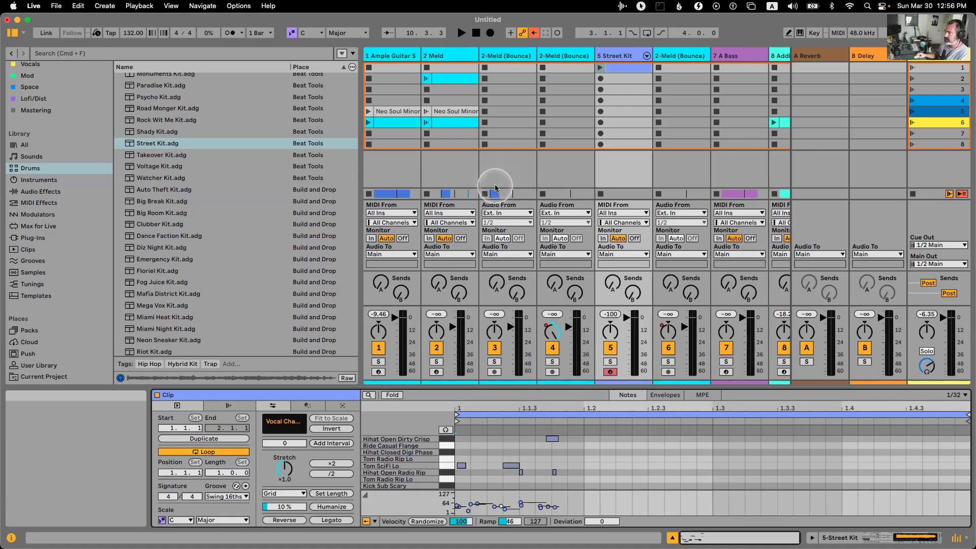
{"action": "key", "text": "Tab"}
Select the Meld and drum tracks, zoom the arrangement to bars 1–17, and select the 8 Group track.
{"action": "scroll", "coordinate": [574, 165], "scroll_direction": "up", "scroll_amount": 4}
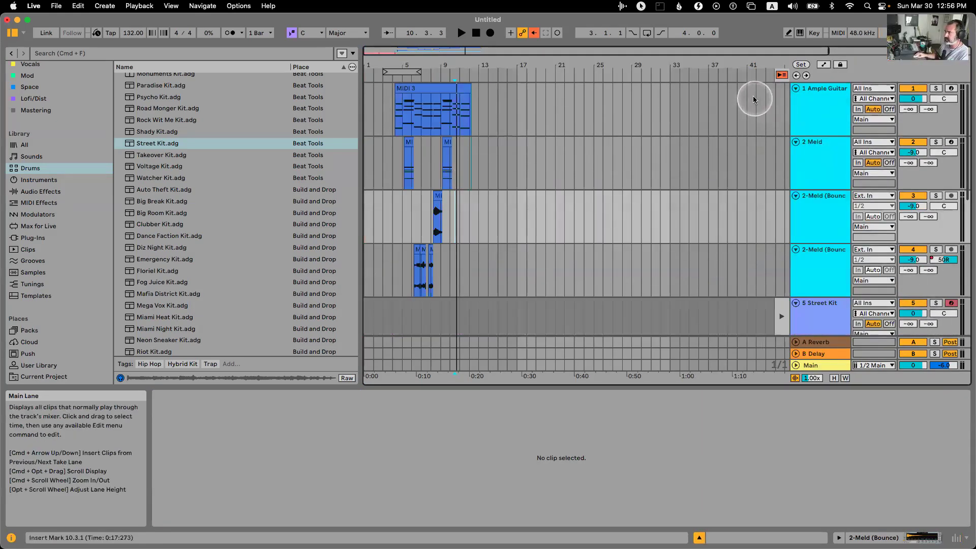
{"action": "left_click", "coordinate": [813, 215]}
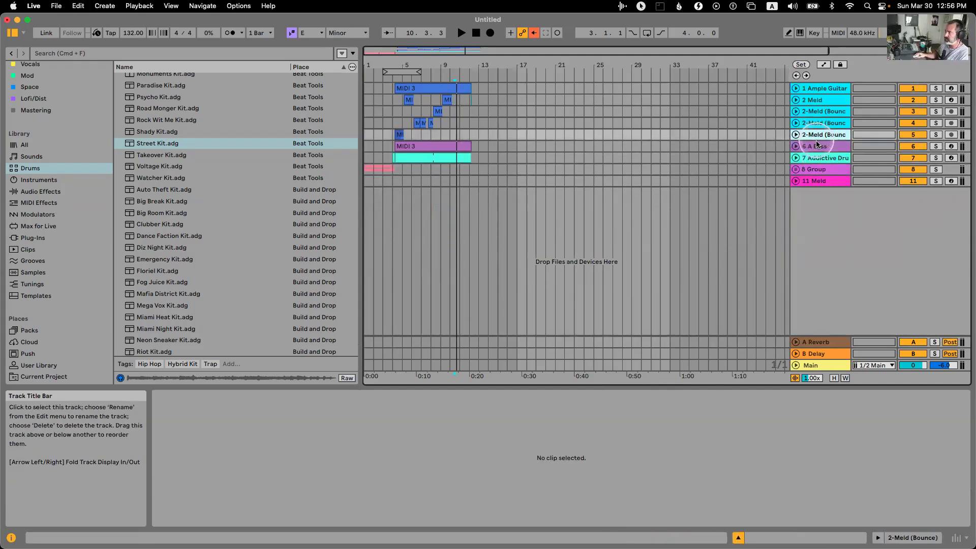
{"action": "left_click", "coordinate": [818, 158]}
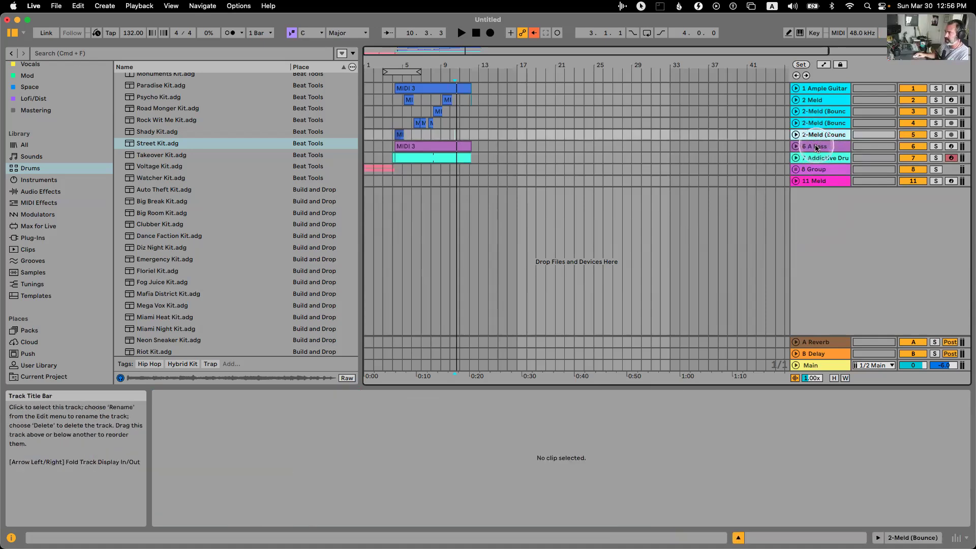
{"action": "left_click", "coordinate": [426, 161]}
{"action": "left_click_drag", "start_coordinate": [377, 78], "coordinate": [414, 192]}
{"action": "left_click", "coordinate": [821, 170]}
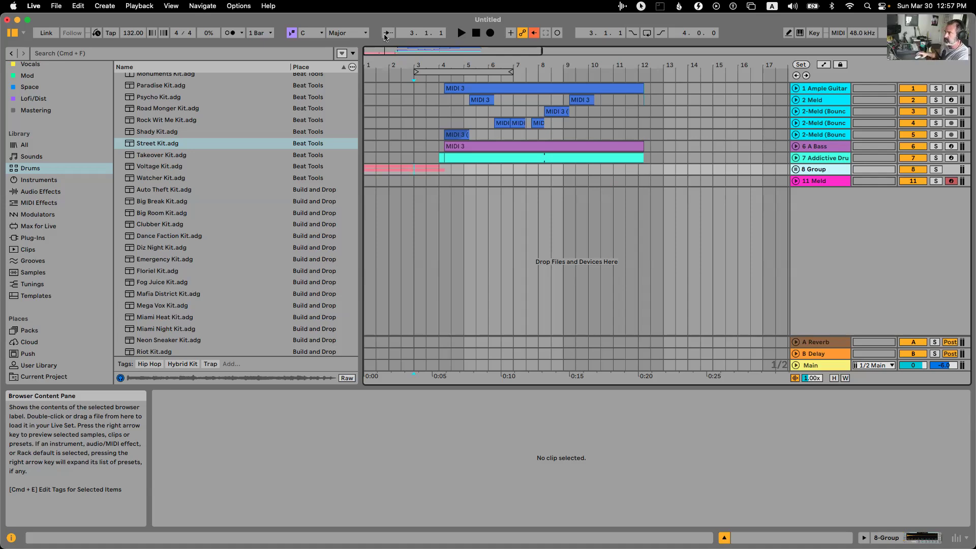
Select the 11 Meld track and browse Packs to Expressive Chords' MIDI Chord Sets.
{"action": "left_click", "coordinate": [834, 181]}
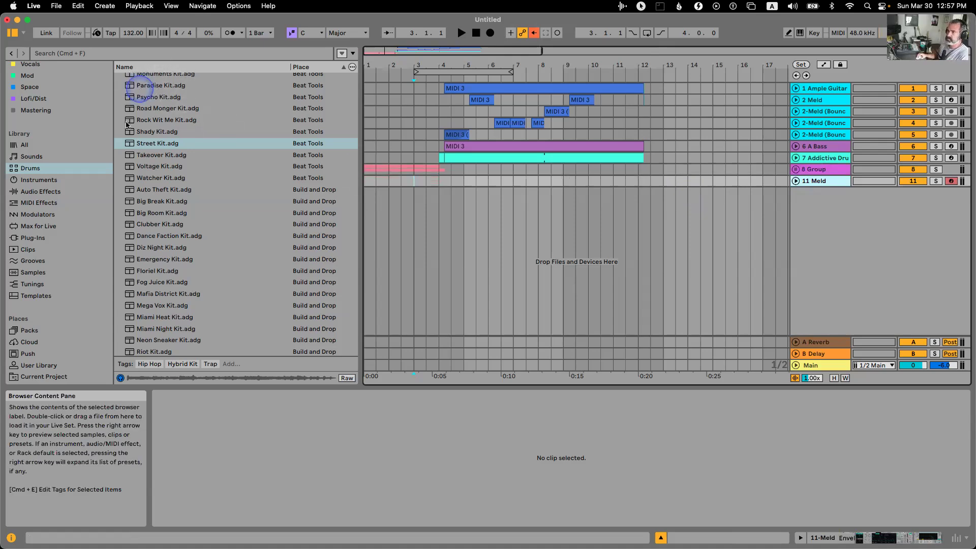
{"action": "left_click", "coordinate": [43, 330]}
{"action": "scroll", "coordinate": [149, 264], "scroll_direction": "down", "scroll_amount": 10}
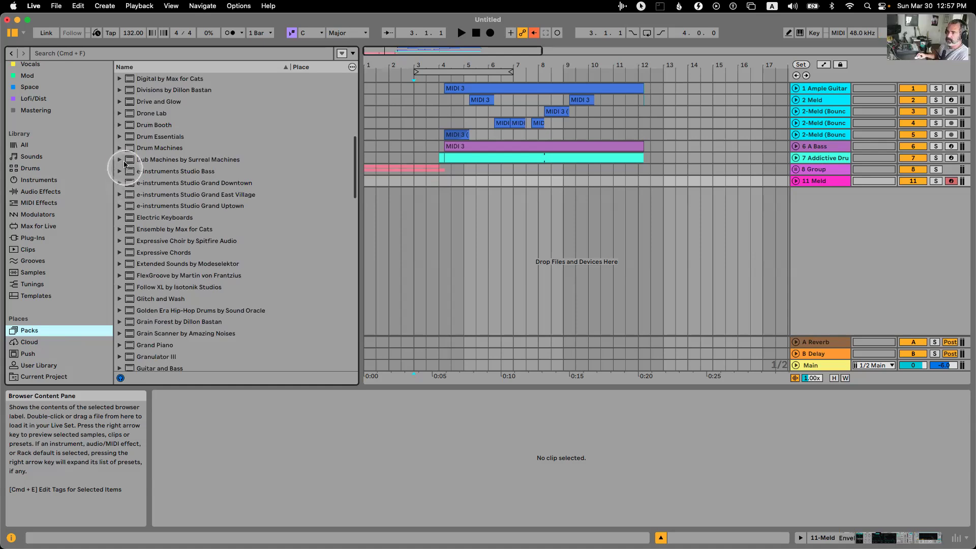
{"action": "scroll", "coordinate": [126, 185], "scroll_direction": "down", "scroll_amount": 5}
{"action": "scroll", "coordinate": [126, 233], "scroll_direction": "up", "scroll_amount": 8}
{"action": "scroll", "coordinate": [128, 242], "scroll_direction": "up", "scroll_amount": 3}
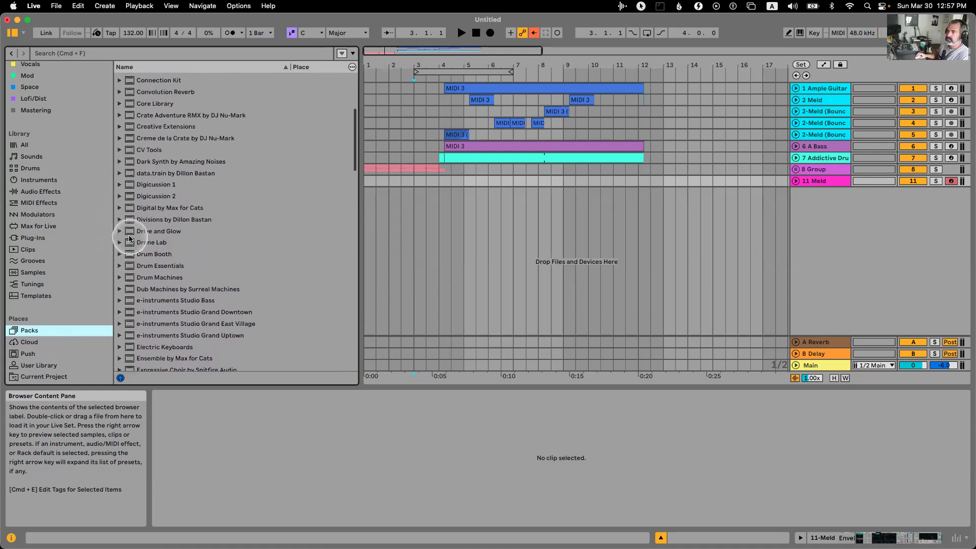
{"action": "scroll", "coordinate": [127, 244], "scroll_direction": "down", "scroll_amount": 5}
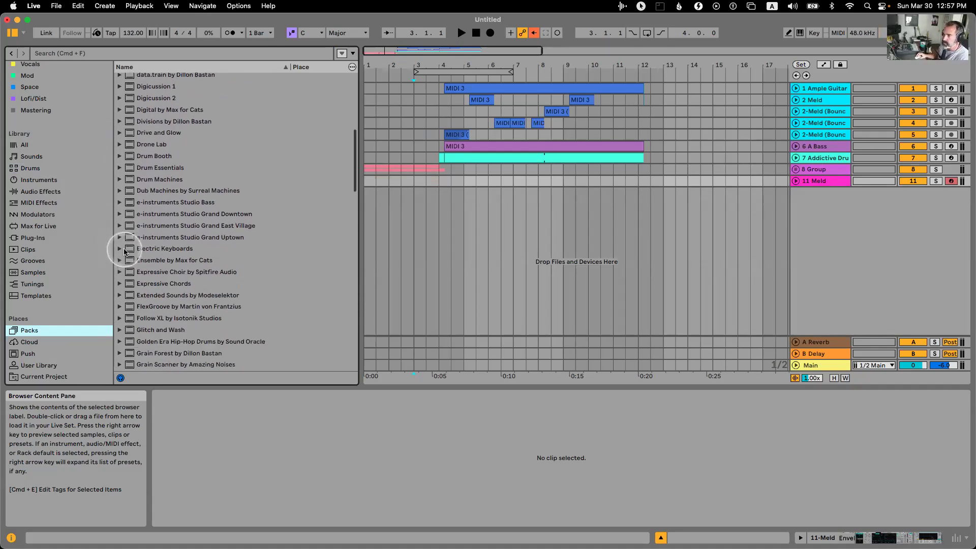
{"action": "left_click", "coordinate": [120, 279]}
{"action": "scroll", "coordinate": [127, 268], "scroll_direction": "down", "scroll_amount": 2}
{"action": "left_click", "coordinate": [127, 255]}
Drop Detroit House.alc into the arrangement and load Expressive Chords in keyboard note mode on a new MIDI track.
{"action": "left_click_drag", "start_coordinate": [163, 279], "coordinate": [496, 221]}
{"action": "left_click_drag", "start_coordinate": [164, 244], "coordinate": [574, 264]}
{"action": "left_click", "coordinate": [273, 431]}
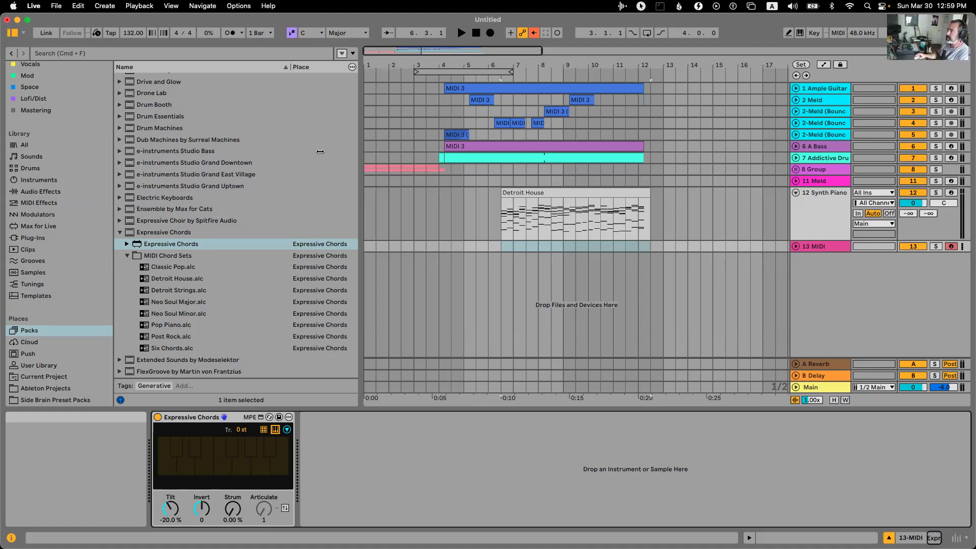
Select the Detroit House clip and the bars 6–12 span on its lane.
{"action": "left_click", "coordinate": [532, 190]}
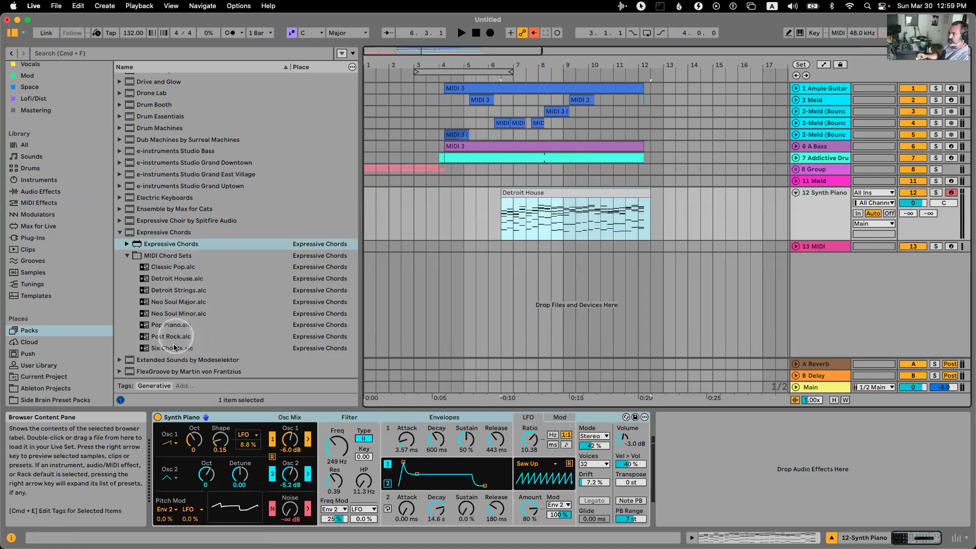
{"action": "left_click", "coordinate": [584, 210]}
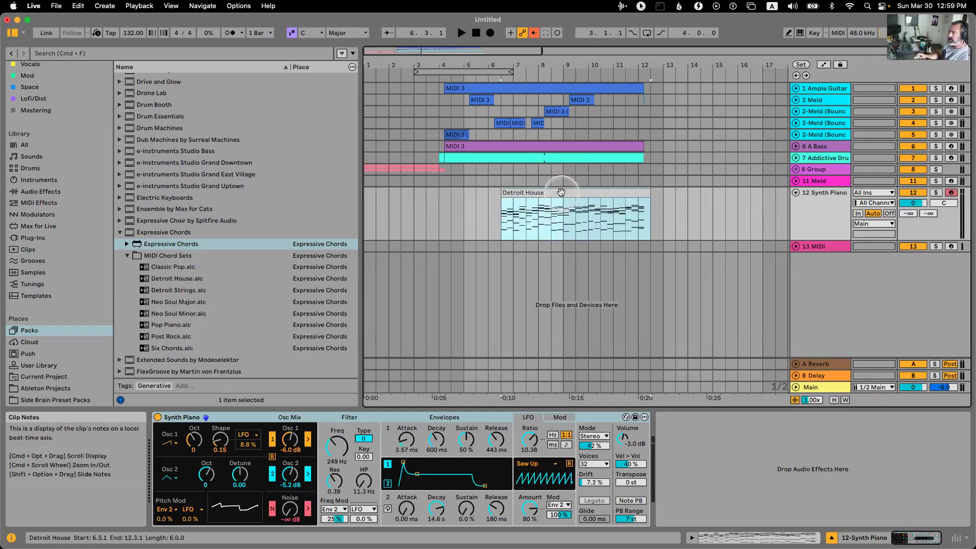
{"action": "left_click", "coordinate": [589, 192]}
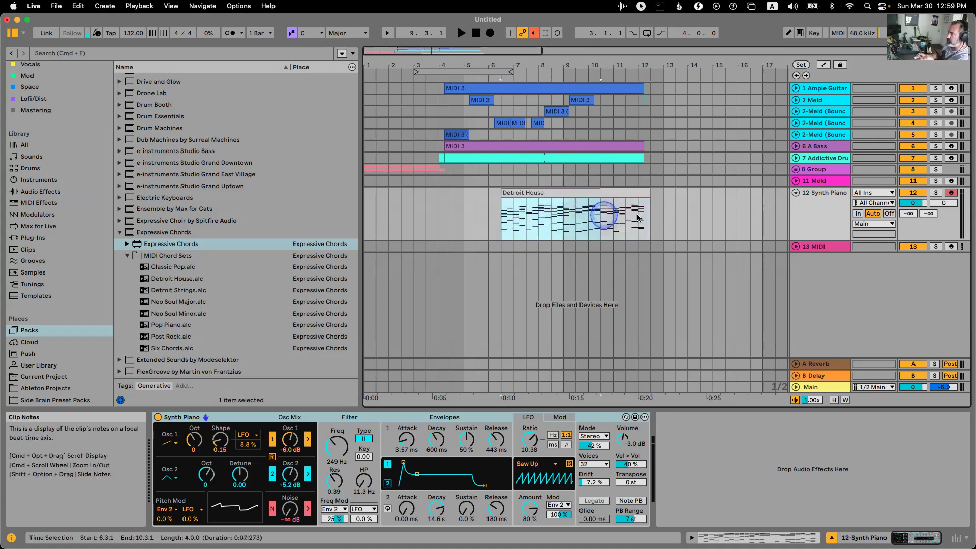
{"action": "left_click", "coordinate": [655, 214]}
{"action": "left_click_drag", "start_coordinate": [654, 214], "coordinate": [489, 220]}
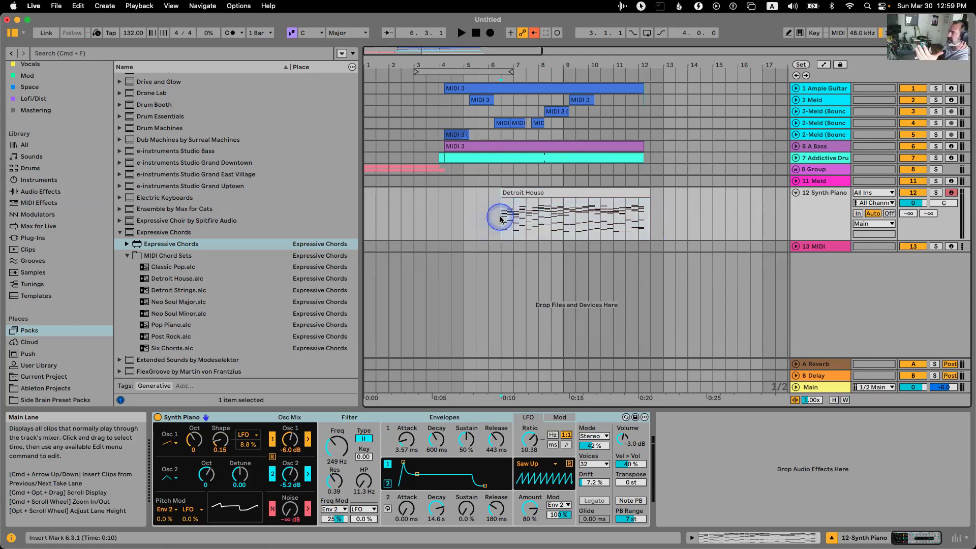
{"action": "left_click", "coordinate": [604, 194]}
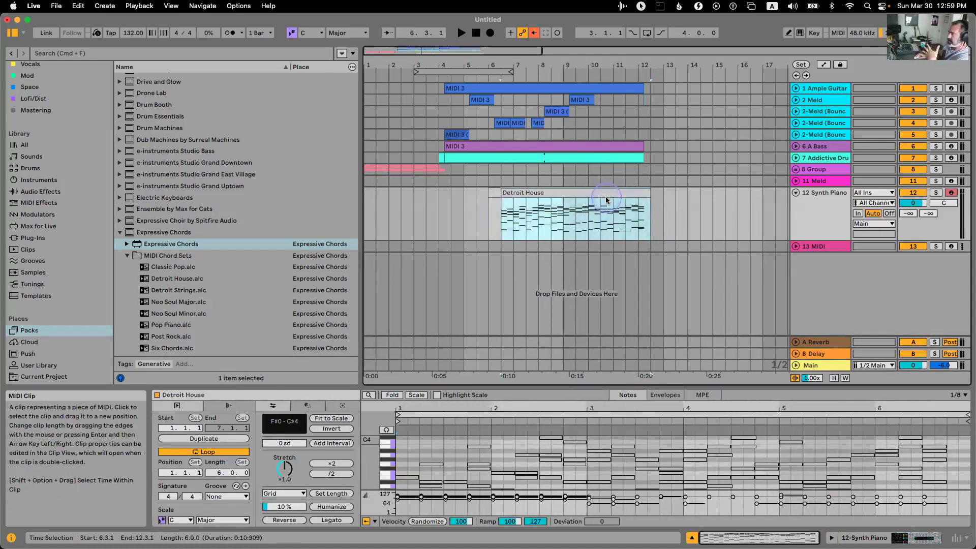
Select and arm the 11 Meld and 13 MIDI tracks, viewing Meld's instrument.
{"action": "left_click", "coordinate": [823, 182]}
{"action": "left_click", "coordinate": [823, 192]}
{"action": "left_click", "coordinate": [823, 245]}
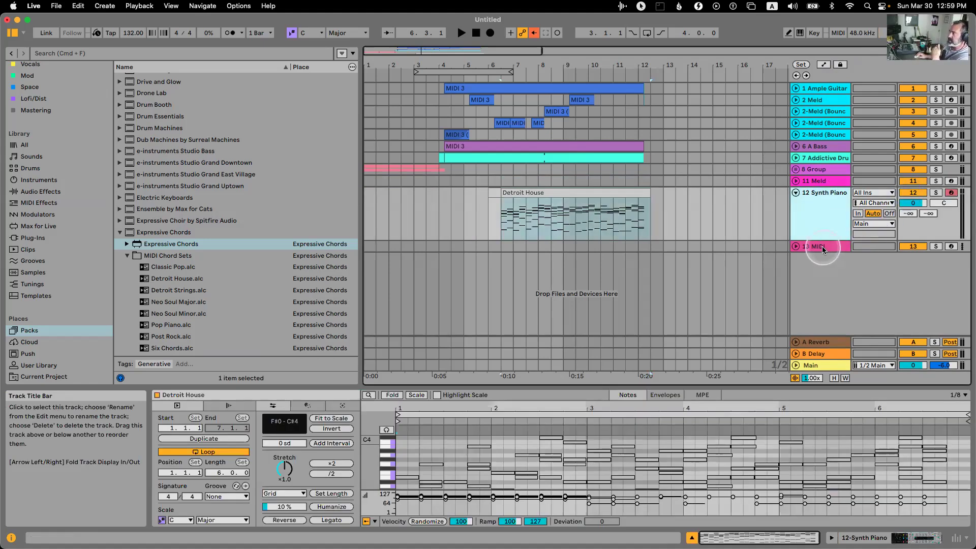
{"action": "left_click", "coordinate": [818, 181]}
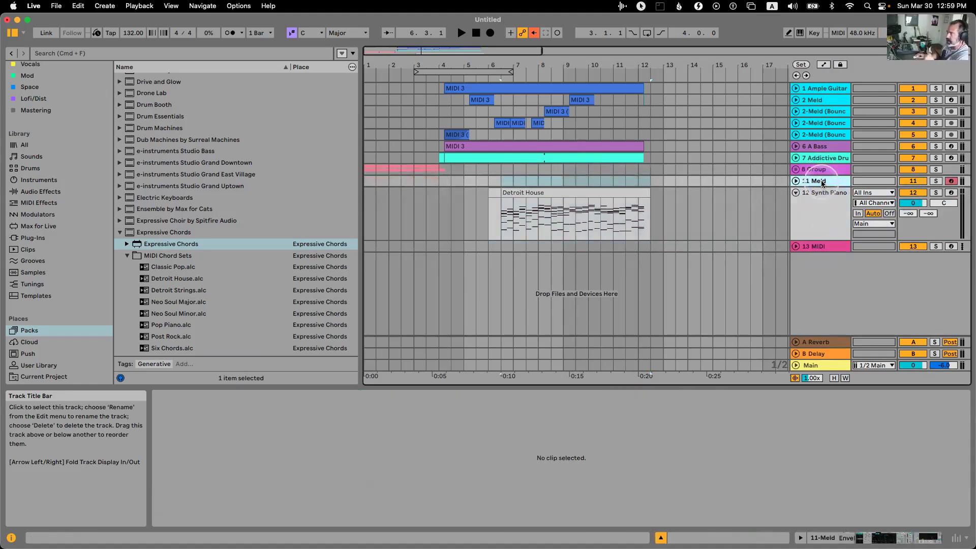
{"action": "left_click", "coordinate": [641, 331]}
{"action": "left_click", "coordinate": [410, 434]}
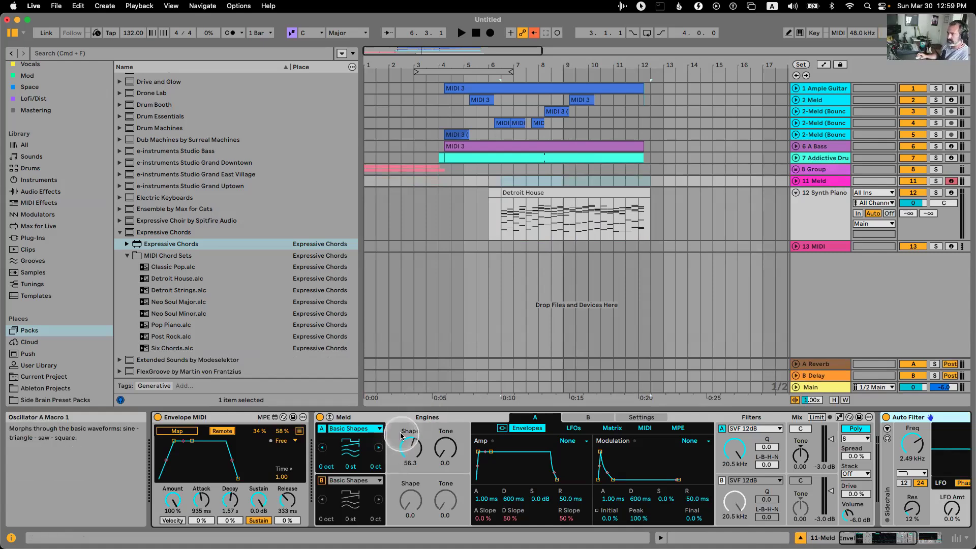
{"action": "left_click", "coordinate": [554, 286]}
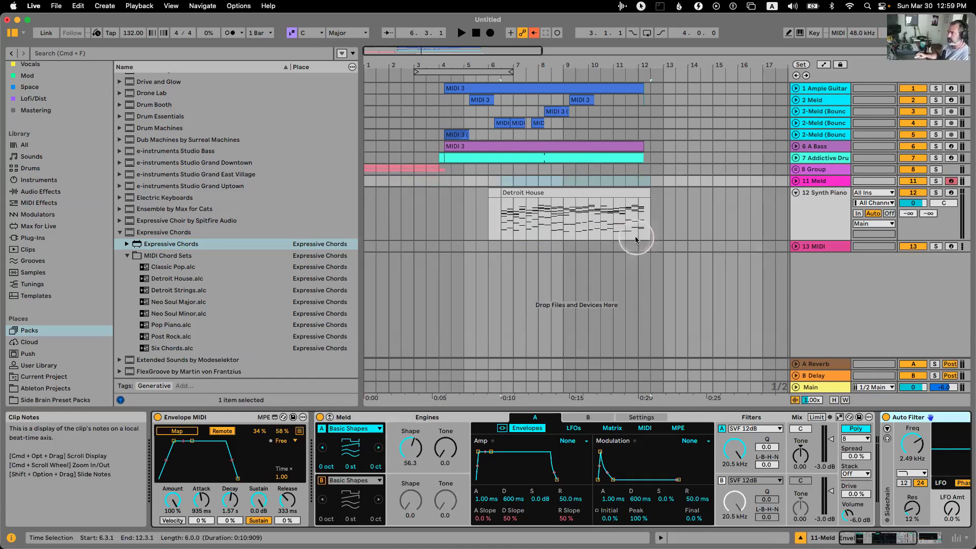
Re-select the Synth Piano track's Detroit House clip.
{"action": "left_click", "coordinate": [728, 220]}
{"action": "left_click", "coordinate": [933, 246]}
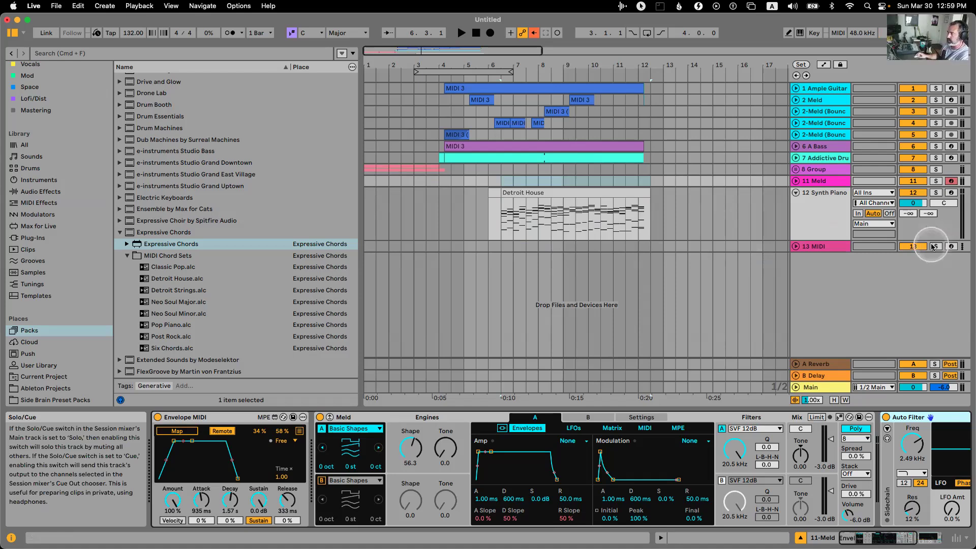
{"action": "left_click", "coordinate": [743, 206]}
{"action": "left_click", "coordinate": [596, 198]}
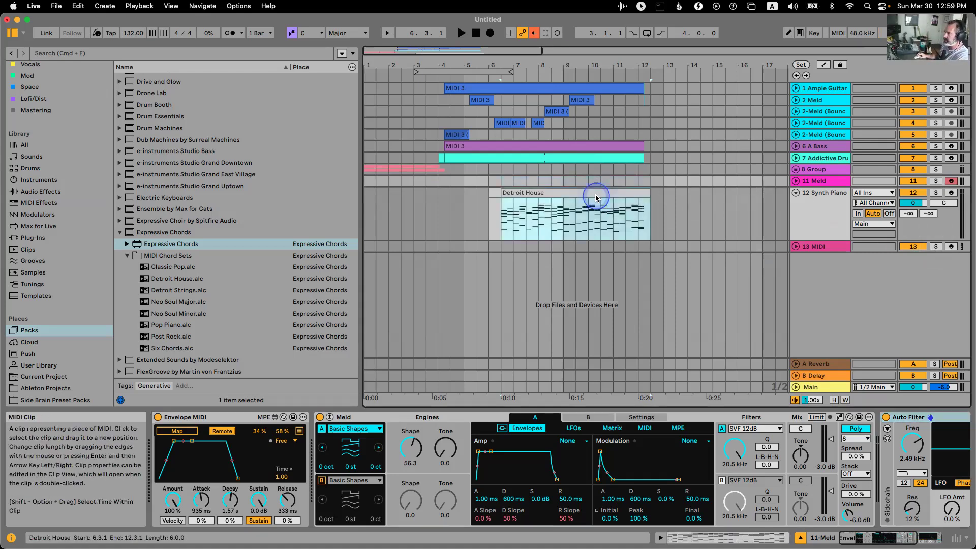
{"action": "left_click", "coordinate": [492, 196]}
{"action": "left_click", "coordinate": [554, 191]}
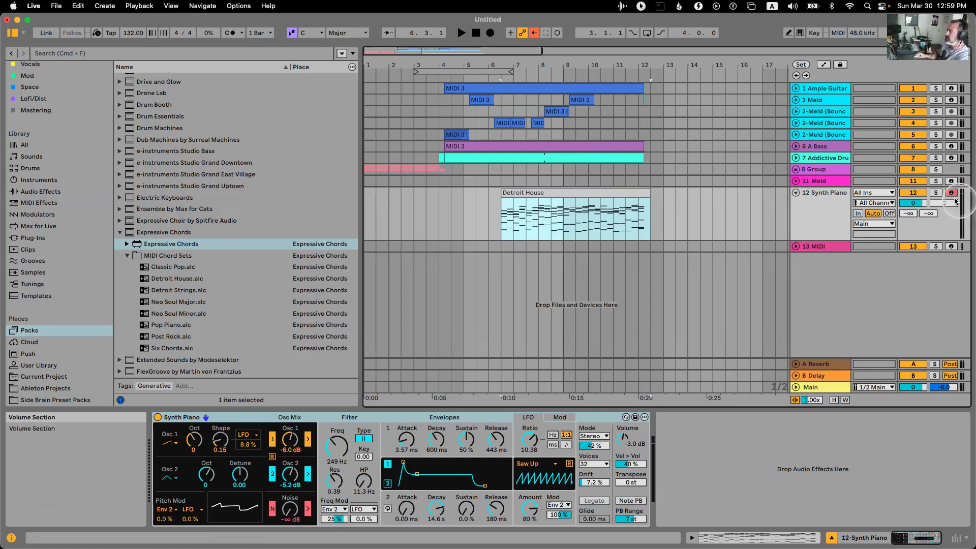
{"action": "left_click", "coordinate": [814, 178]}
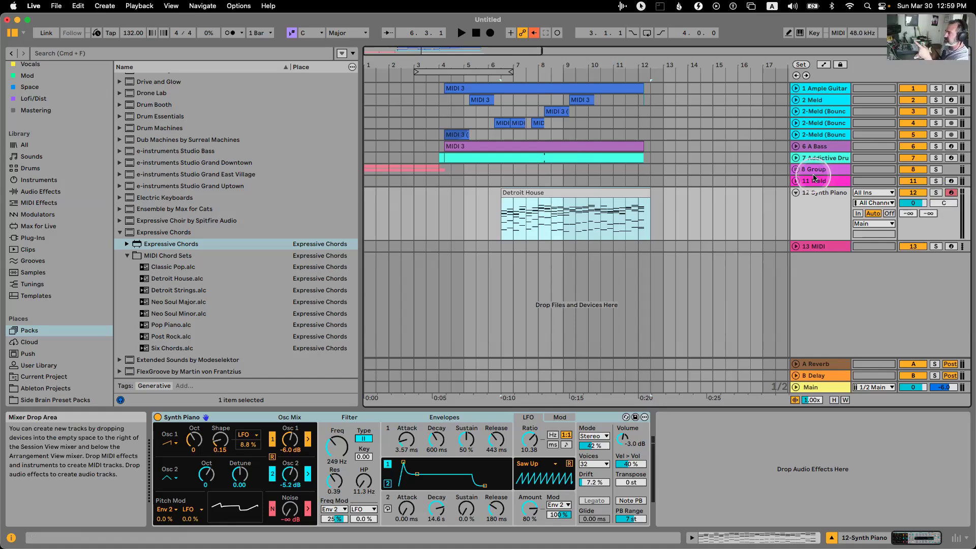
{"action": "left_click", "coordinate": [876, 230]}
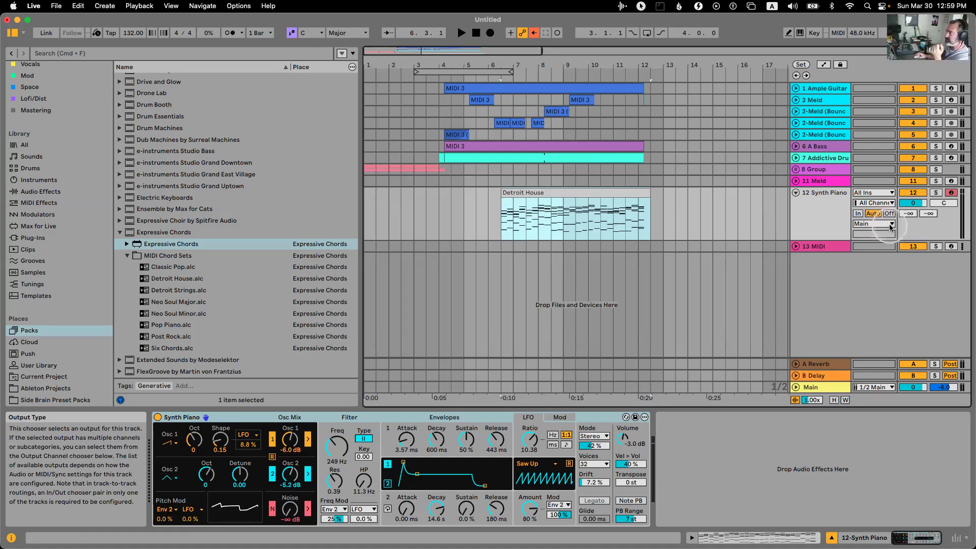
{"action": "left_click", "coordinate": [865, 235]}
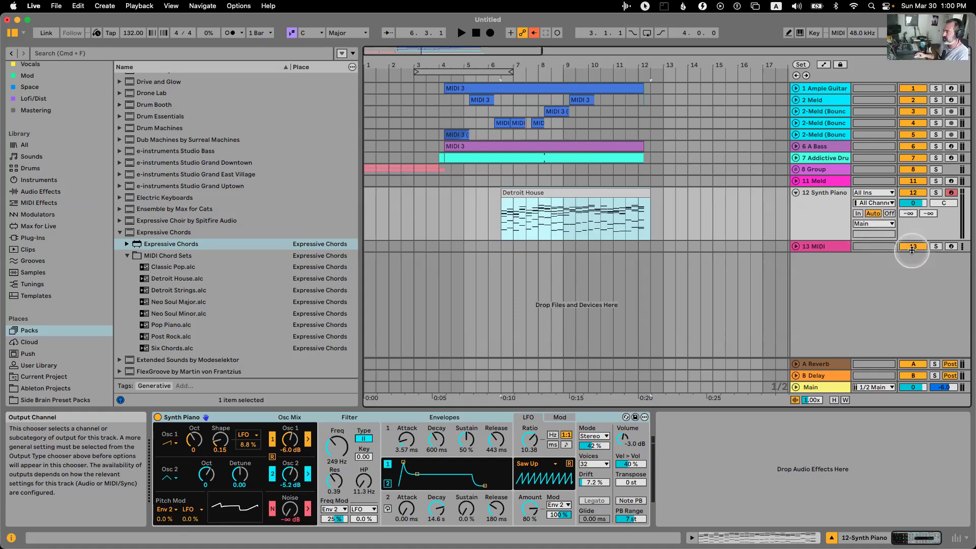